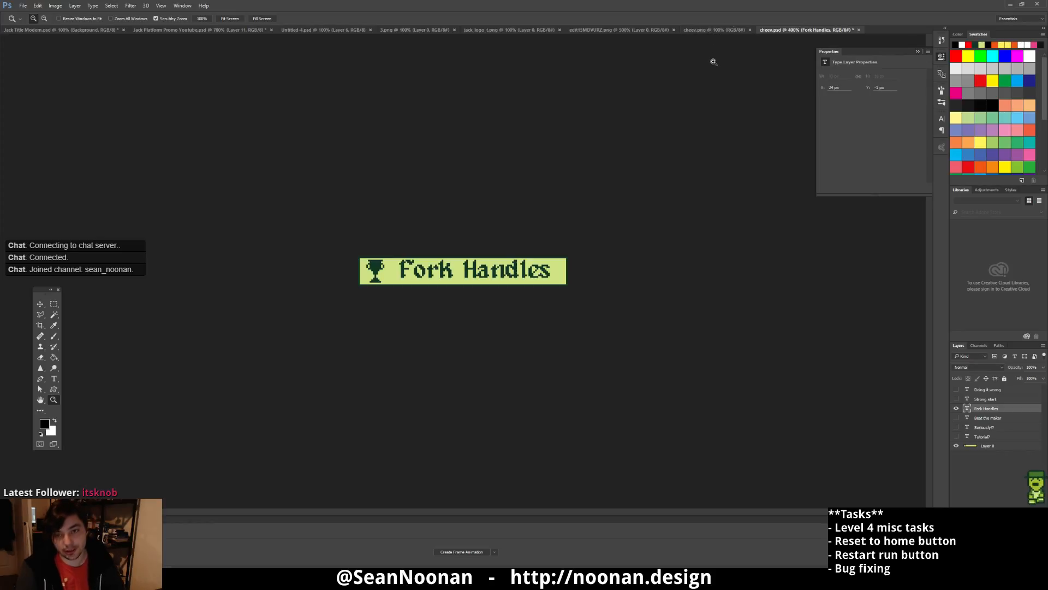
- Examine the "Reset Scores?" banner image and the green sprite document at different zoom levels
click(716, 30)
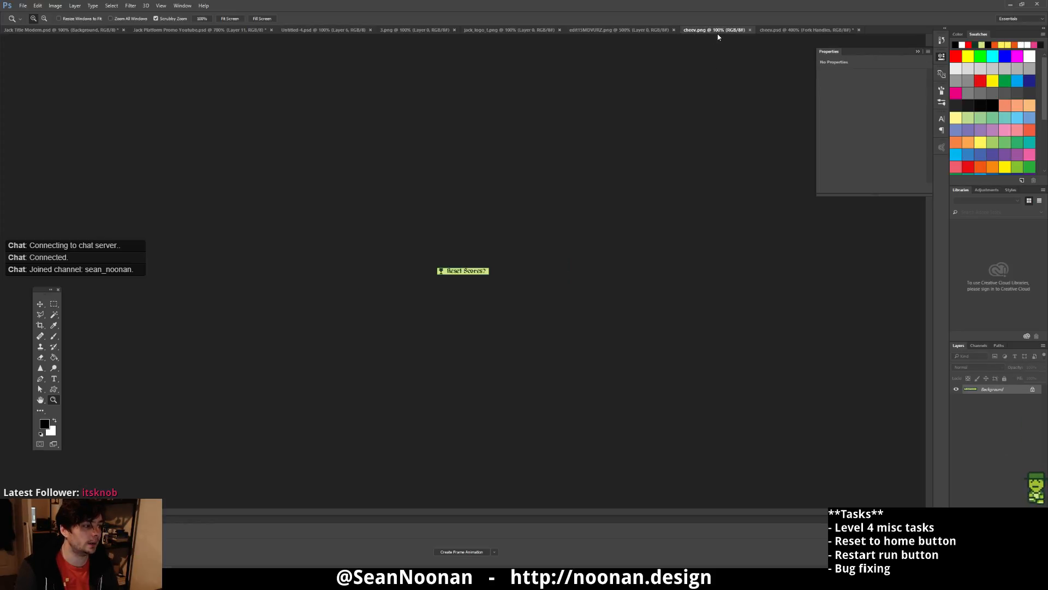
click(659, 30)
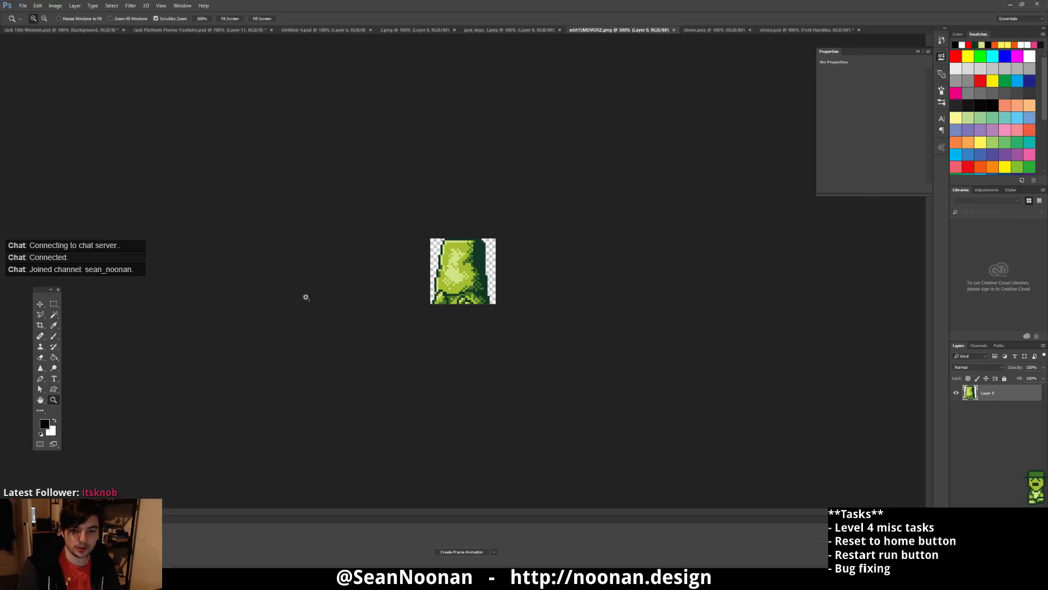
right_click(452, 275)
click(545, 291)
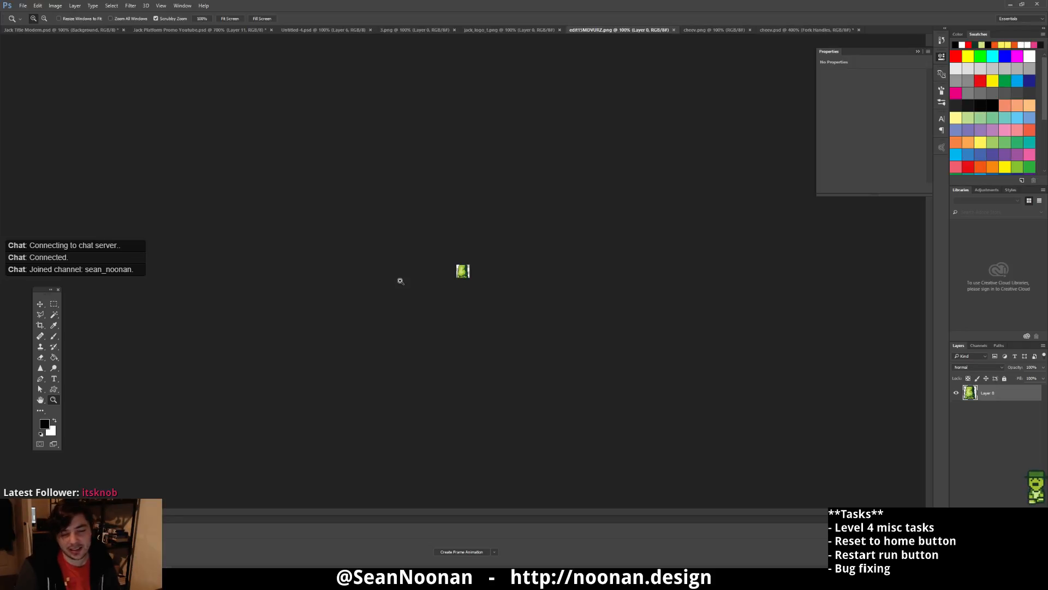
click(475, 271)
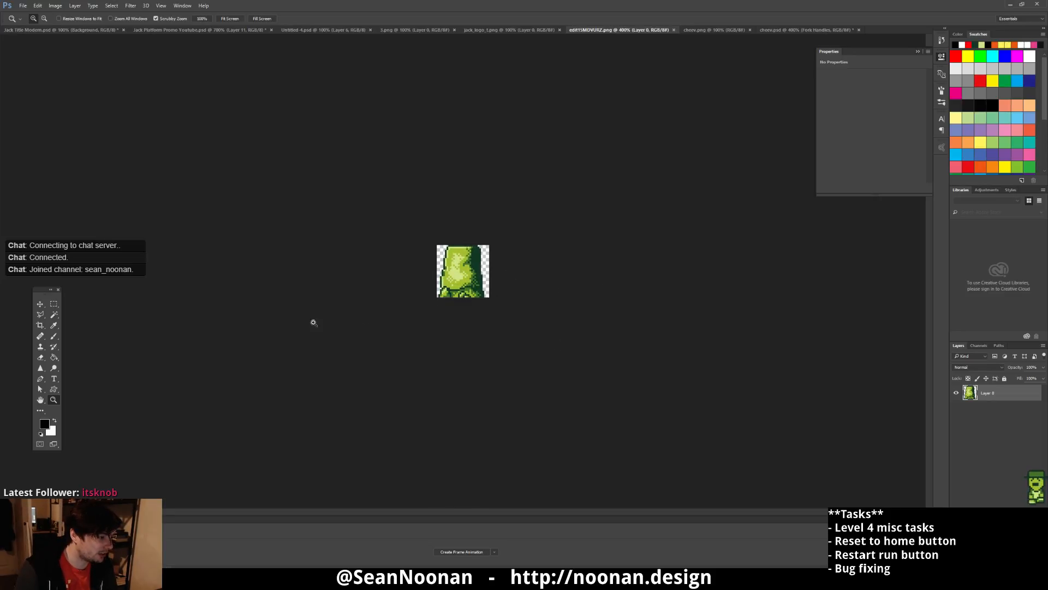
click(621, 279)
right_click(419, 252)
right_click(474, 228)
right_click(436, 259)
click(470, 276)
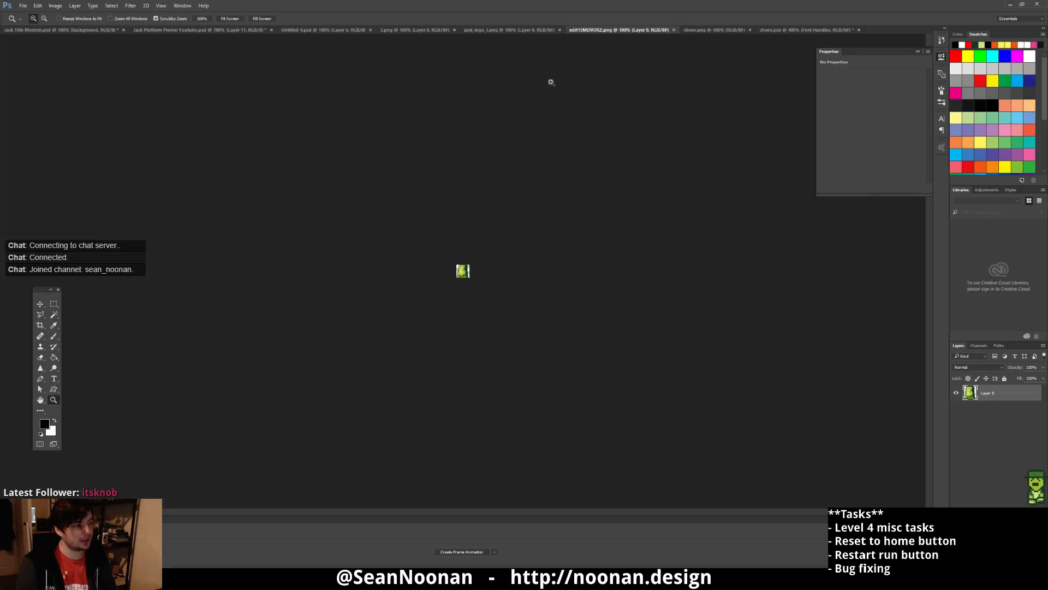
- Examine the circular restart arrow icon among the open documents at 500% zoom
click(495, 31)
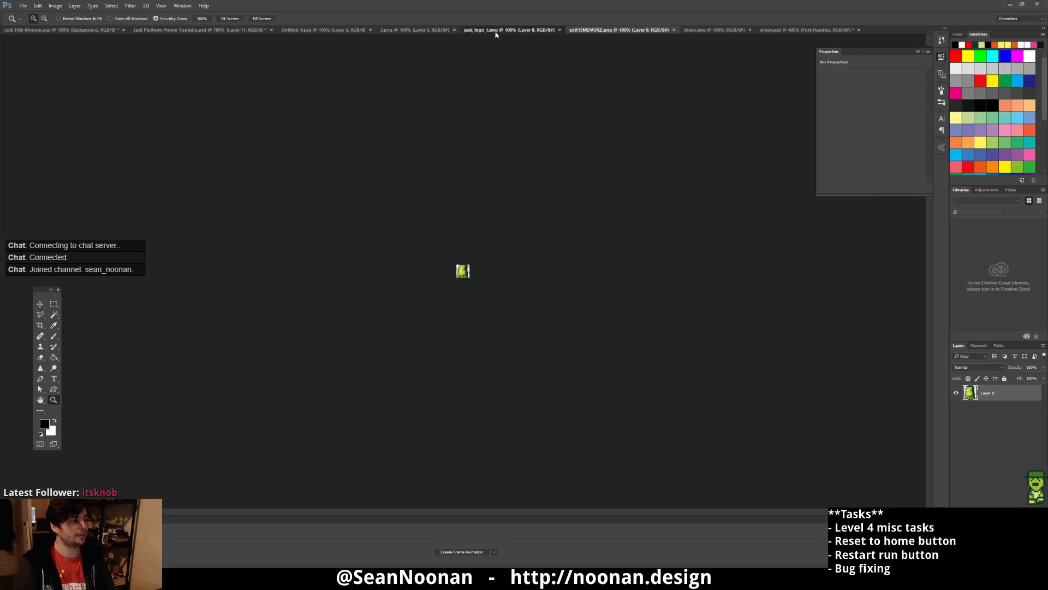
click(419, 30)
key(ctrl+equal)
key(ctrl+equal)
key(ctrl+equal)
key(ctrl+equal)
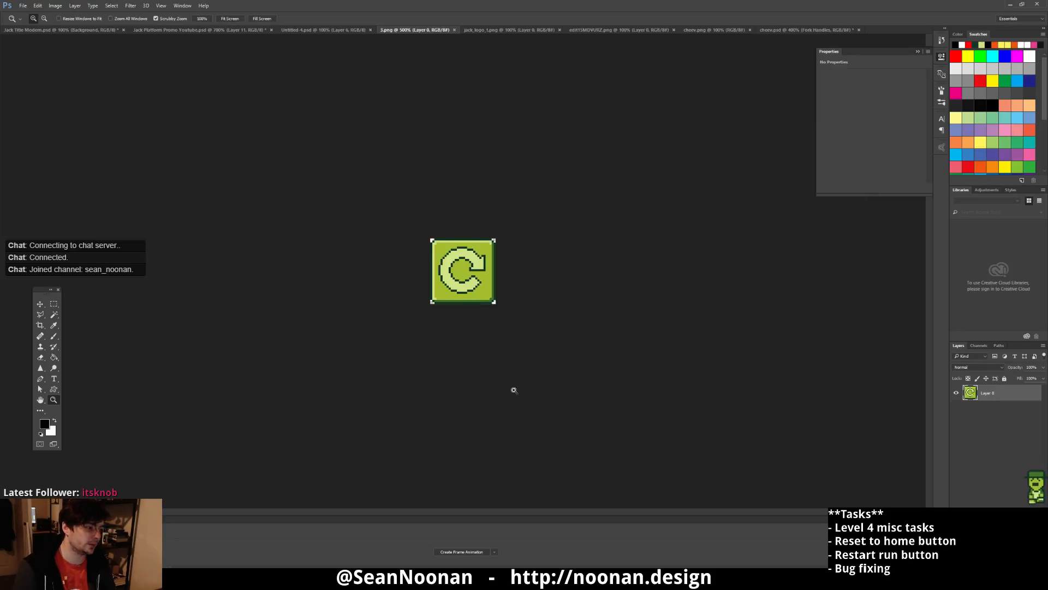
- Toggle Layer 3's visibility in Untitled-4.psd to compare the mockups, and close the document without saving
click(347, 30)
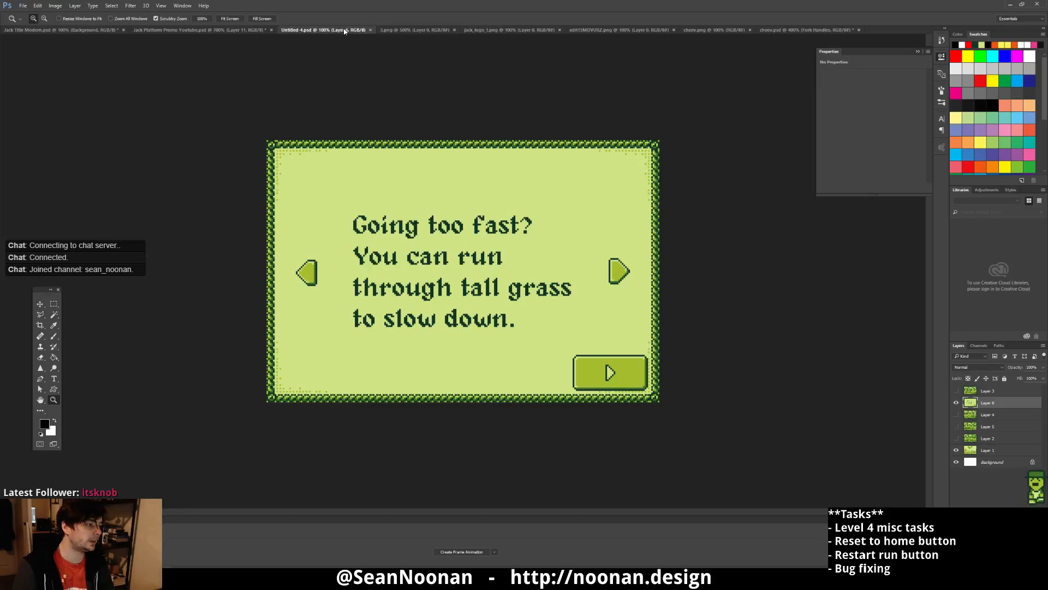
click(956, 391)
click(955, 392)
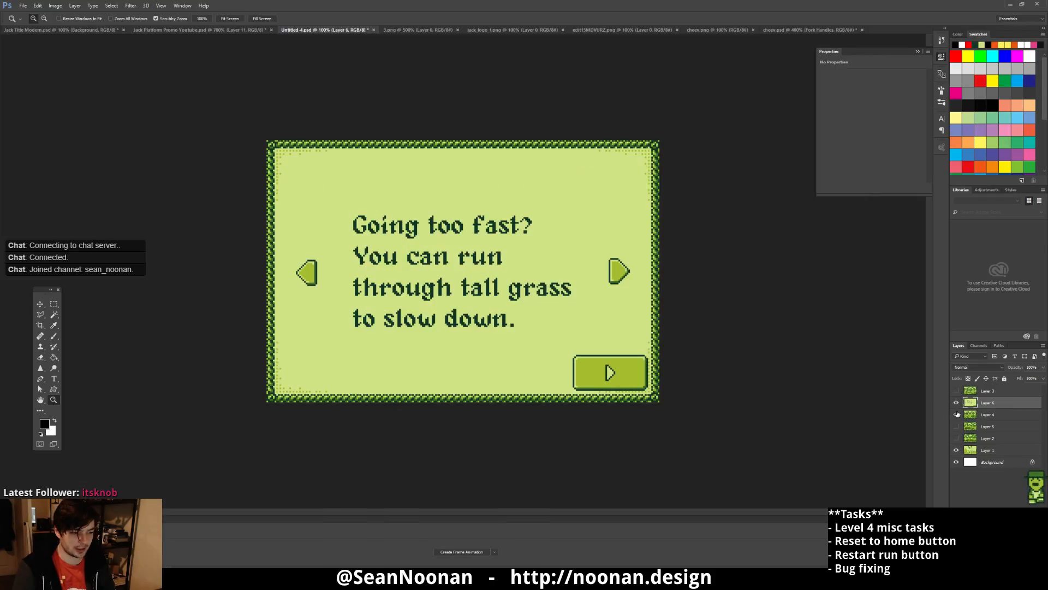
click(956, 392)
click(956, 391)
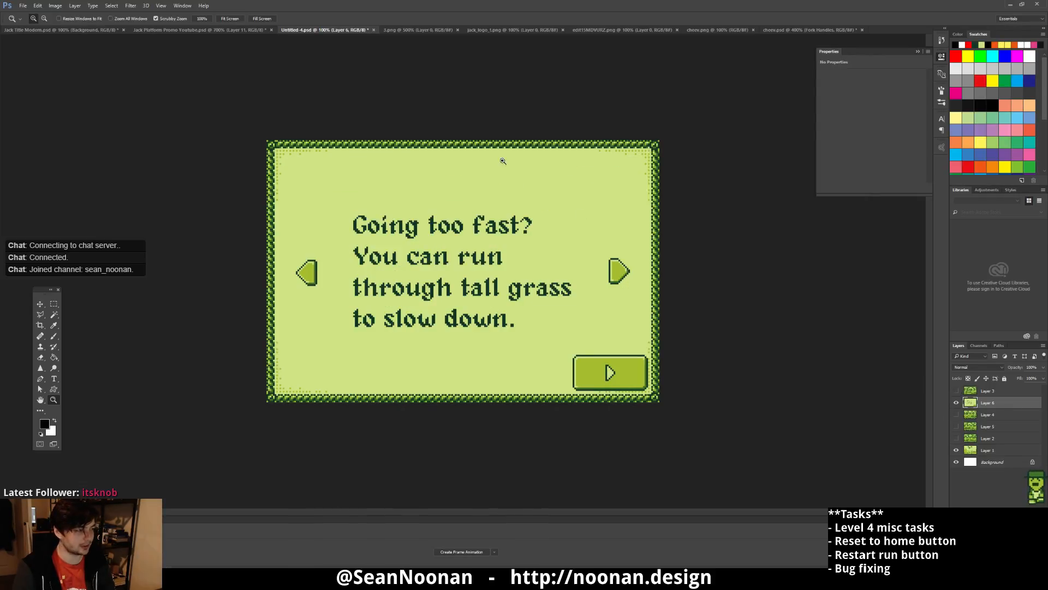
click(375, 29)
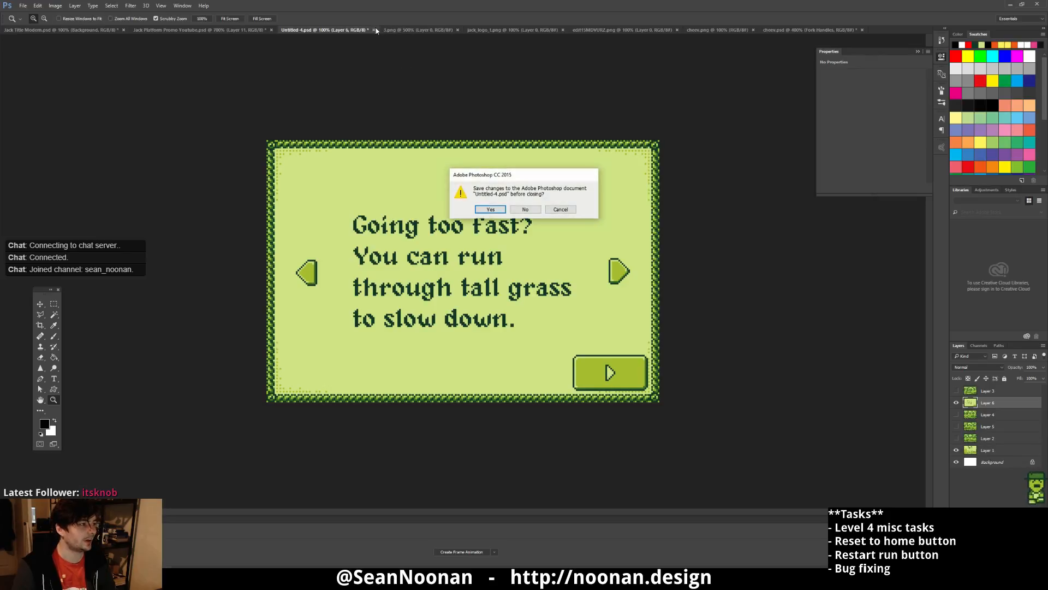
click(523, 210)
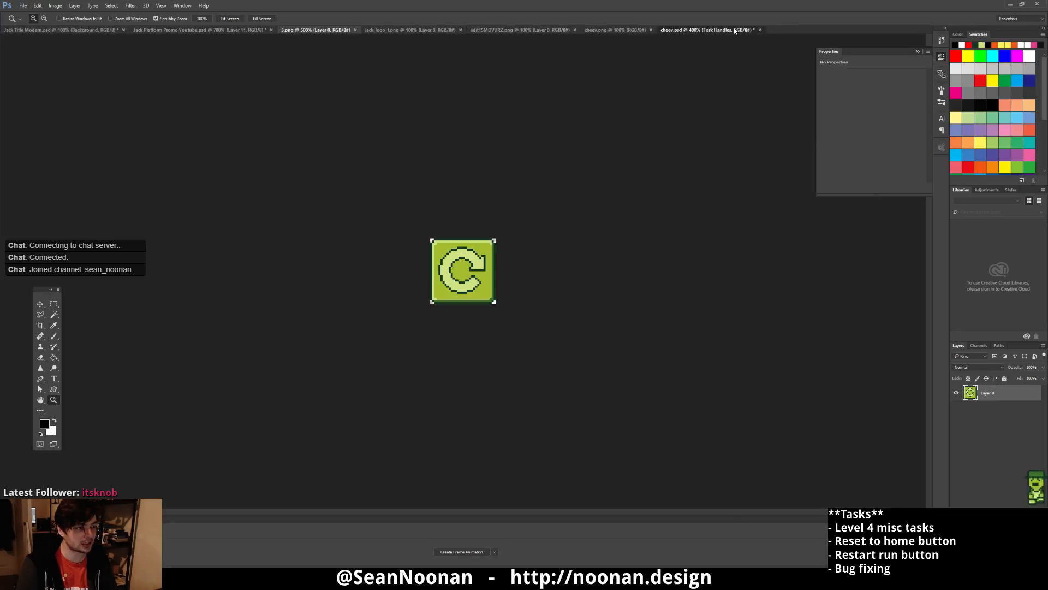
- Switch to Construct 2, look over the Quote layout, and run the Jack B. Nimble project from the Loader layout
click(704, 29)
click(1012, 4)
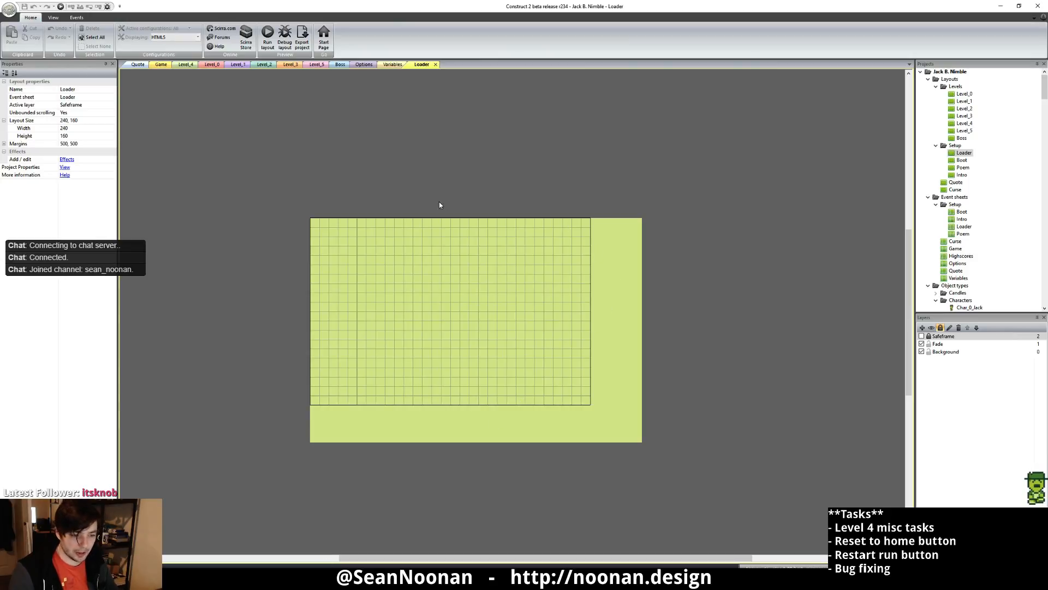
click(138, 65)
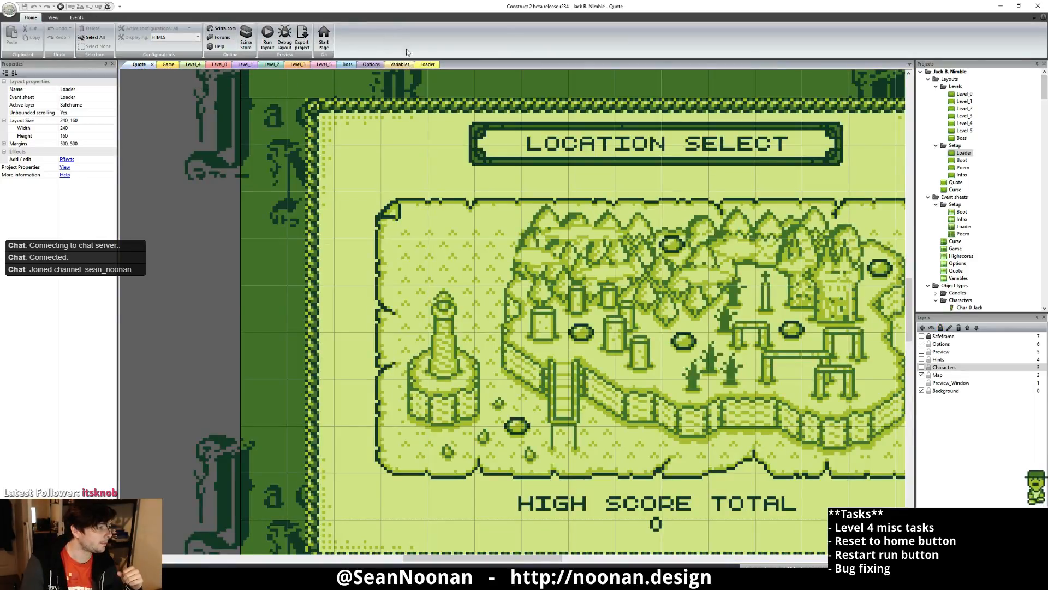
click(422, 64)
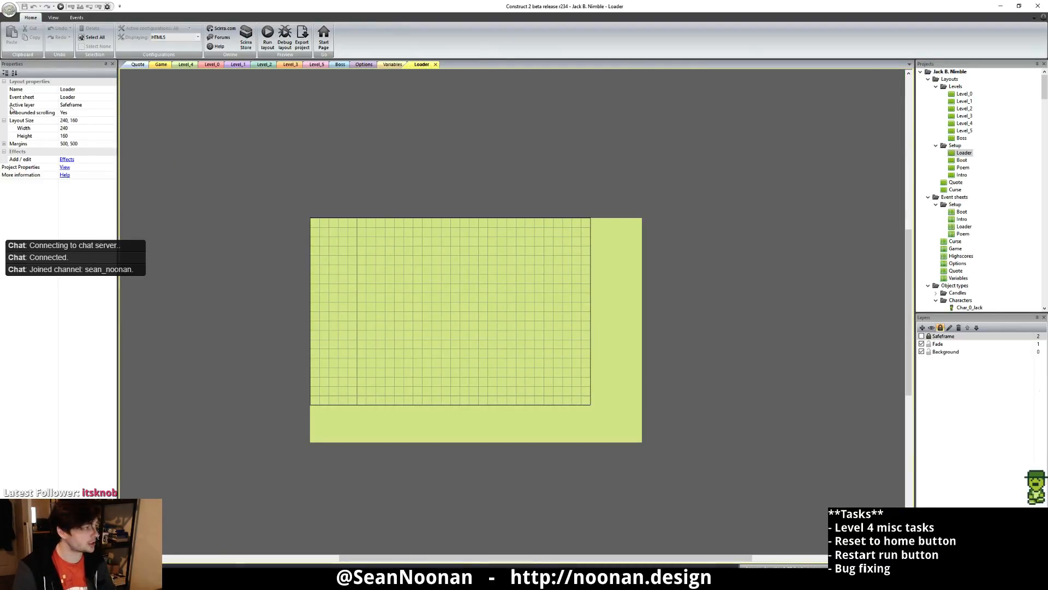
click(61, 7)
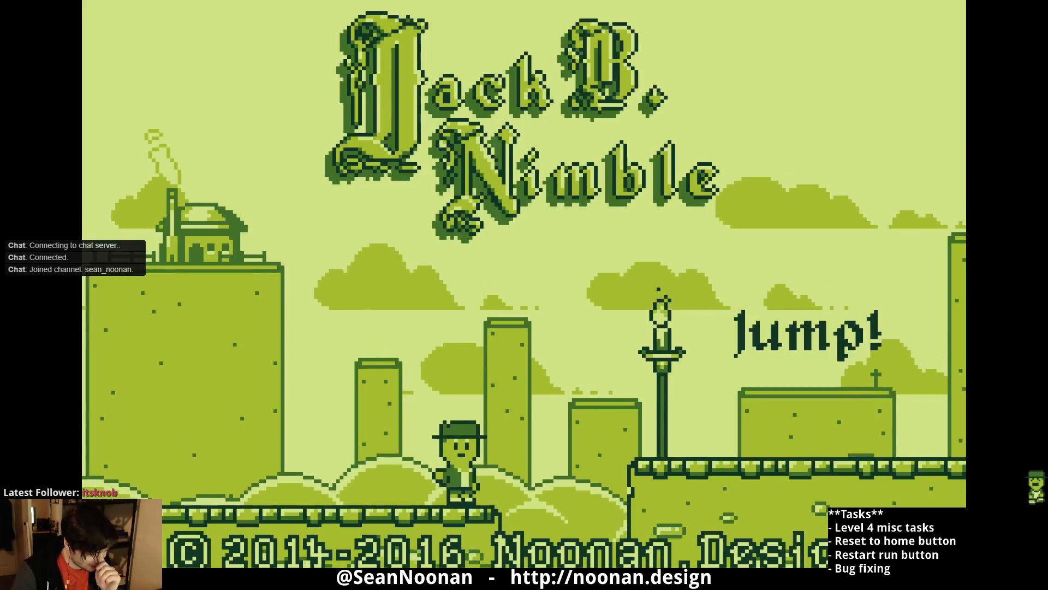
- Proceed past the title screen to the location map and open the game's settings
key(space)
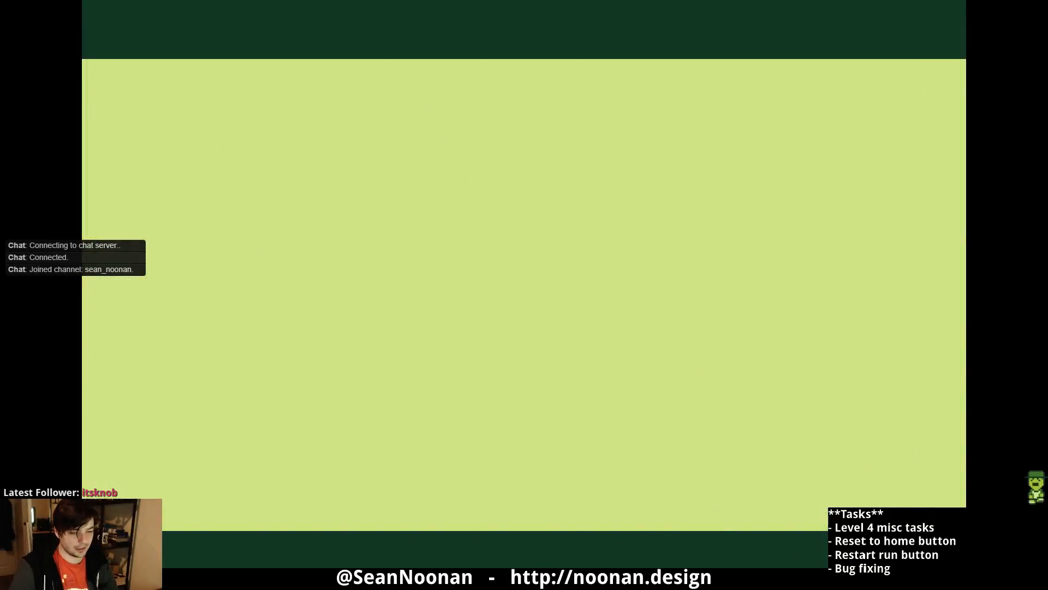
key(space)
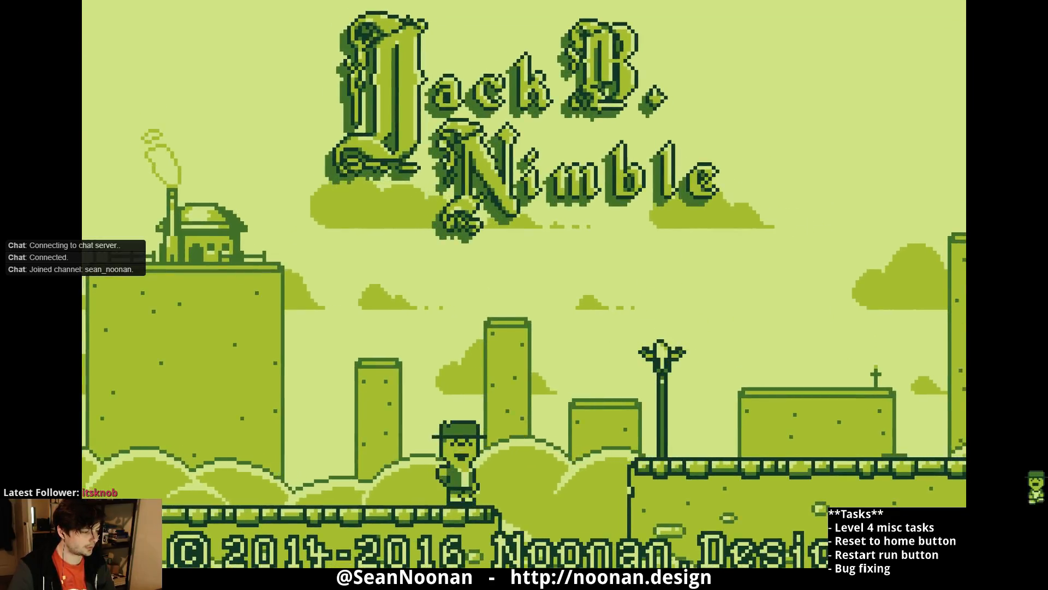
key(space)
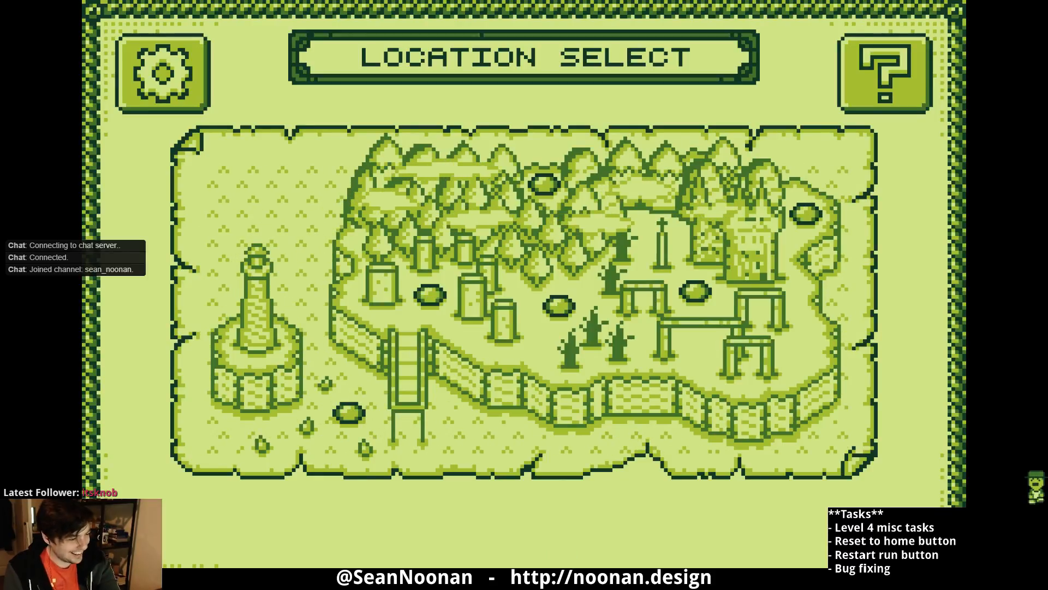
click(431, 295)
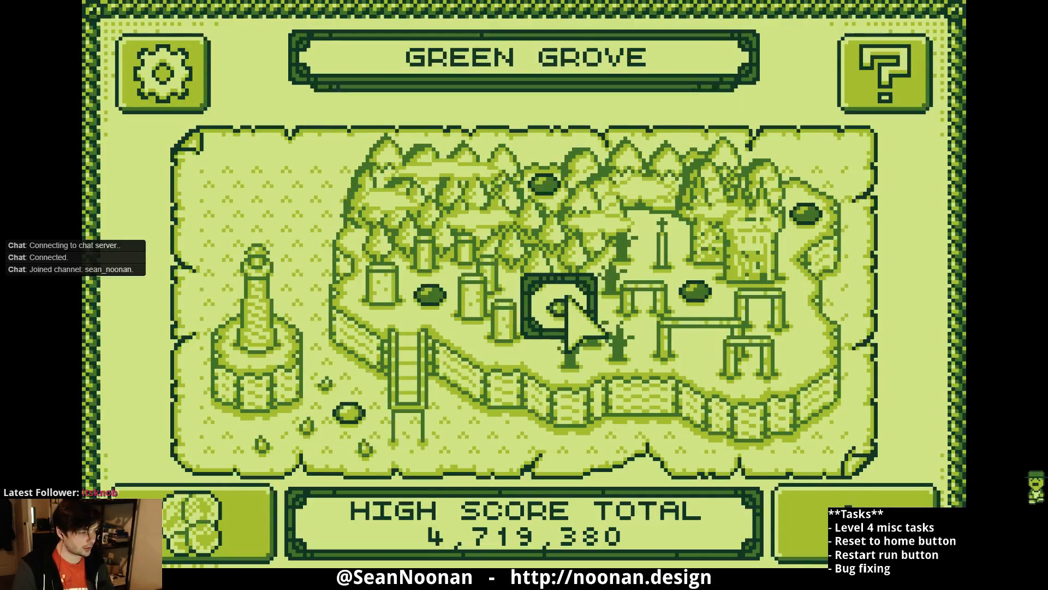
click(176, 103)
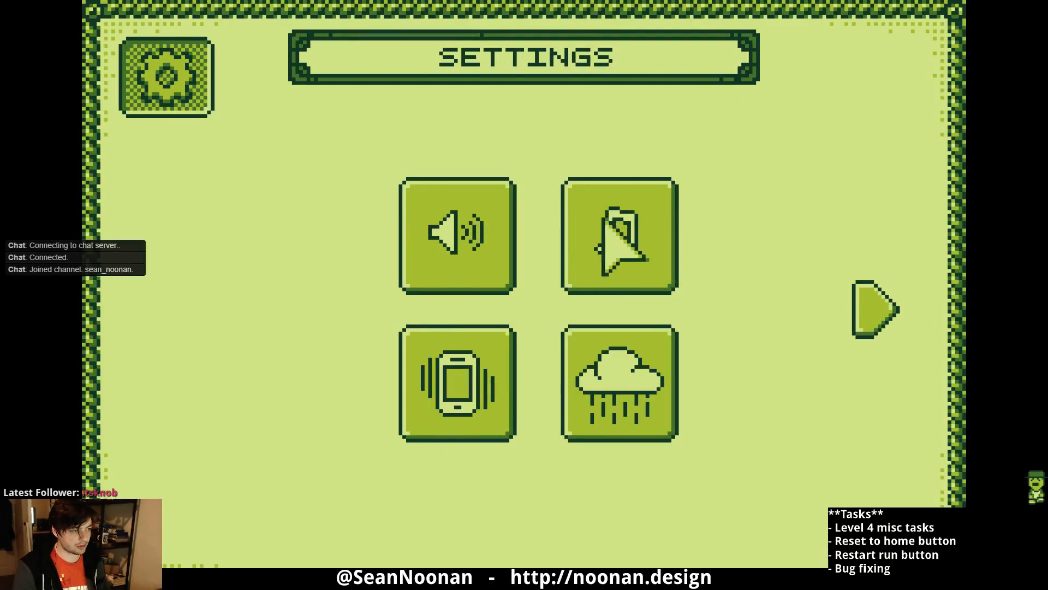
- Test the sound and music toggles repeatedly, and try the weather and vibration toggles in the game's settings
click(473, 229)
click(600, 203)
click(644, 198)
click(574, 223)
click(431, 223)
click(440, 222)
click(651, 210)
click(651, 211)
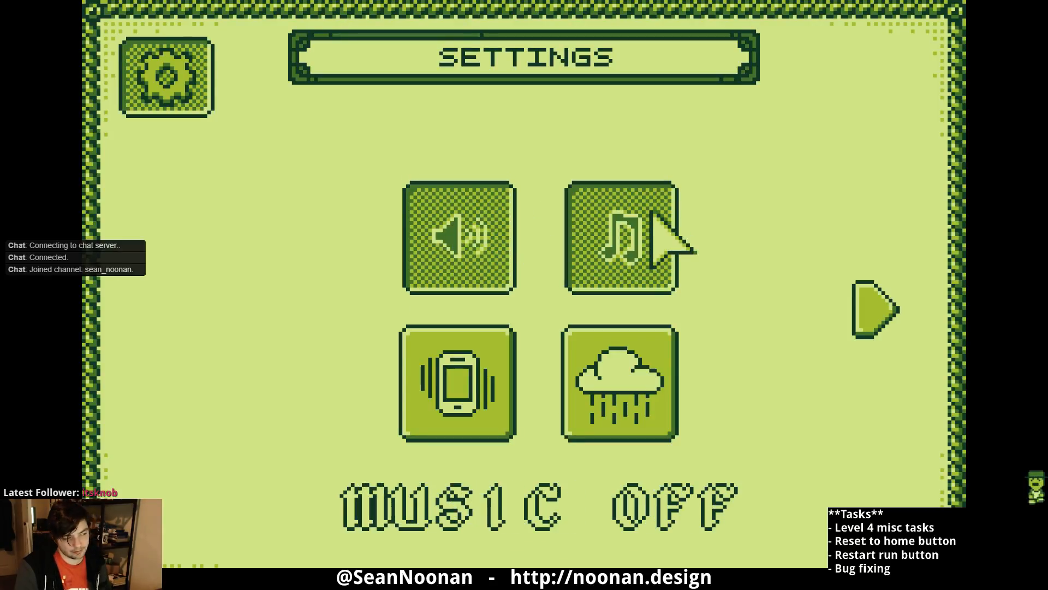
click(651, 214)
click(460, 216)
click(622, 333)
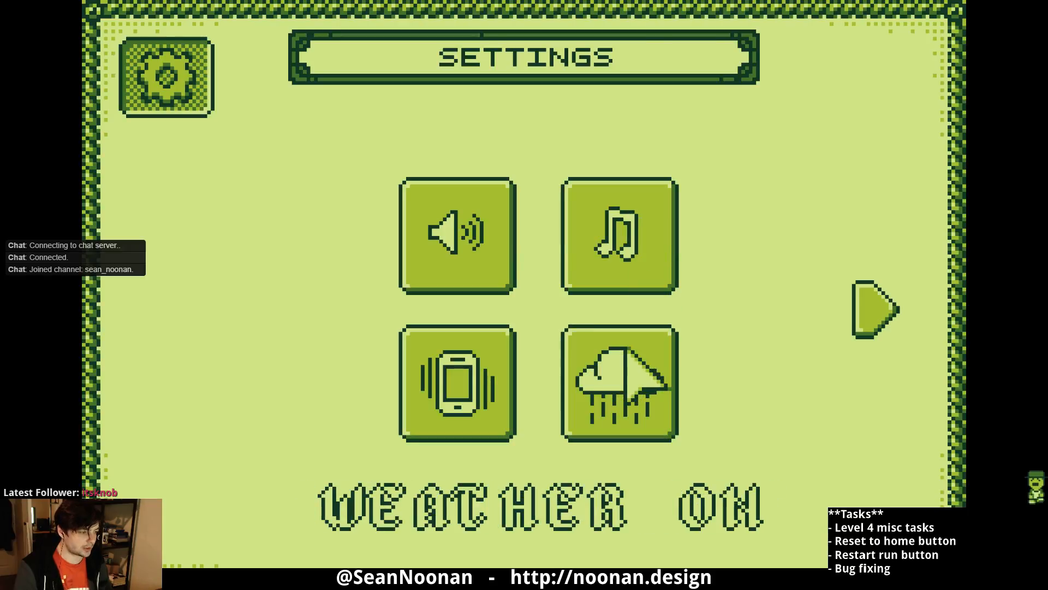
click(469, 376)
click(620, 212)
click(437, 218)
click(436, 219)
click(432, 221)
click(437, 222)
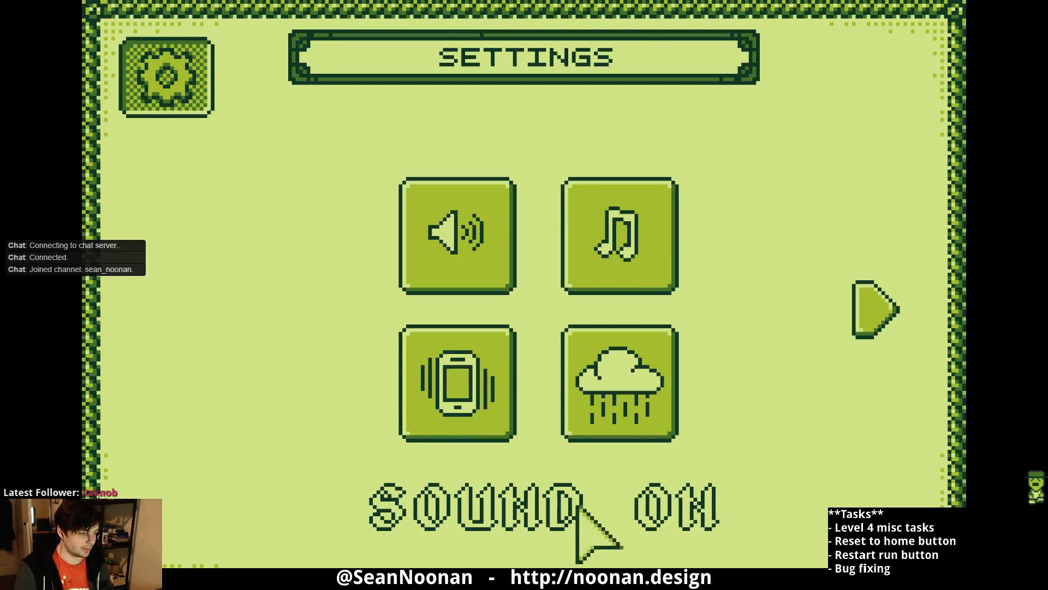
- Test the vibration setting by switching it off and back on
click(443, 382)
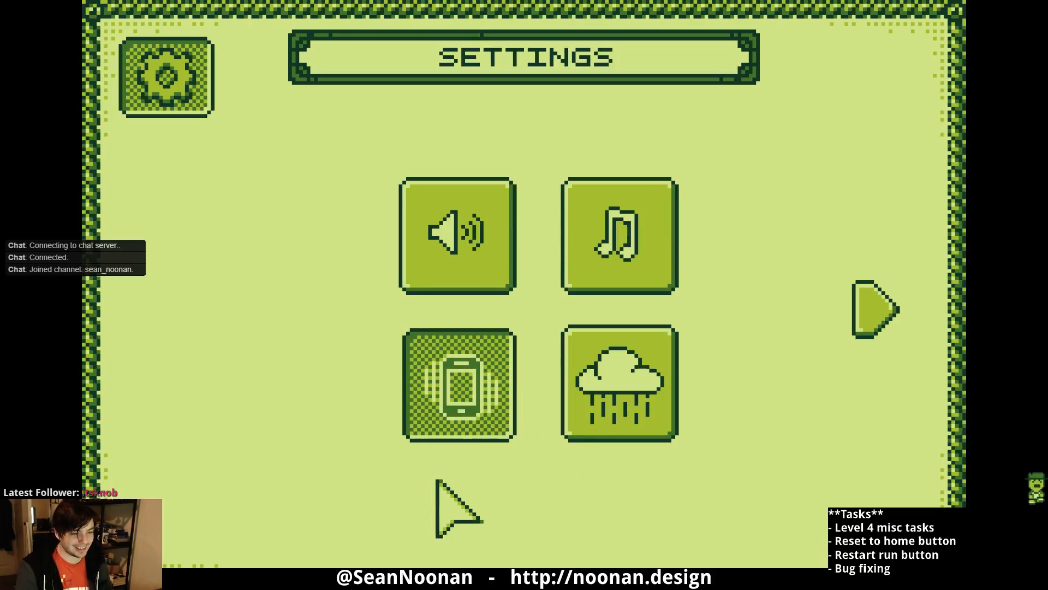
click(440, 434)
click(469, 393)
click(467, 382)
- Recheck the sound, music, weather and vibration toggles by switching each one off and back on
click(466, 247)
click(463, 244)
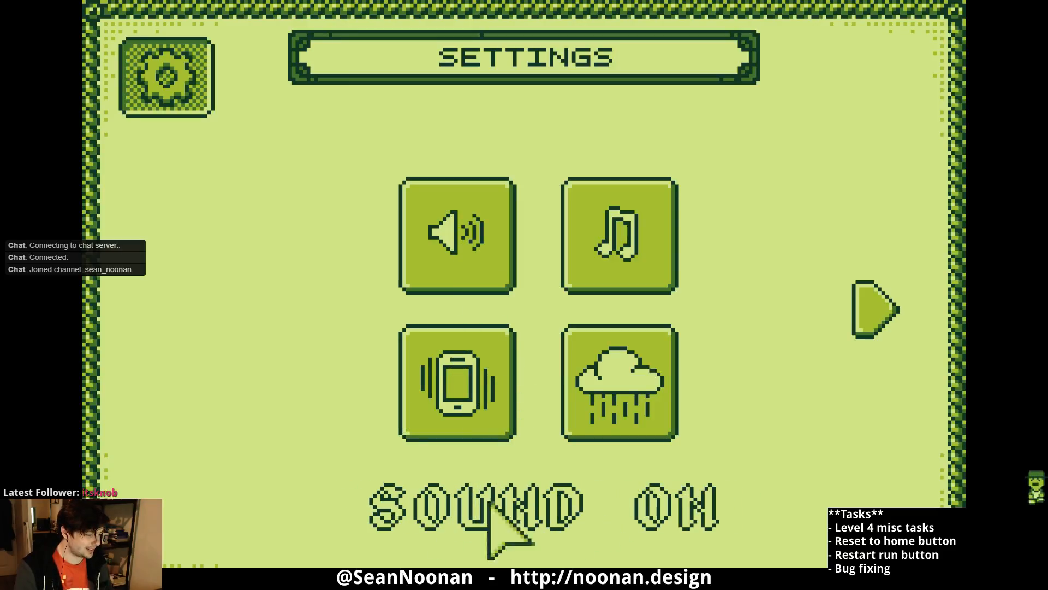
click(488, 229)
click(570, 270)
click(592, 211)
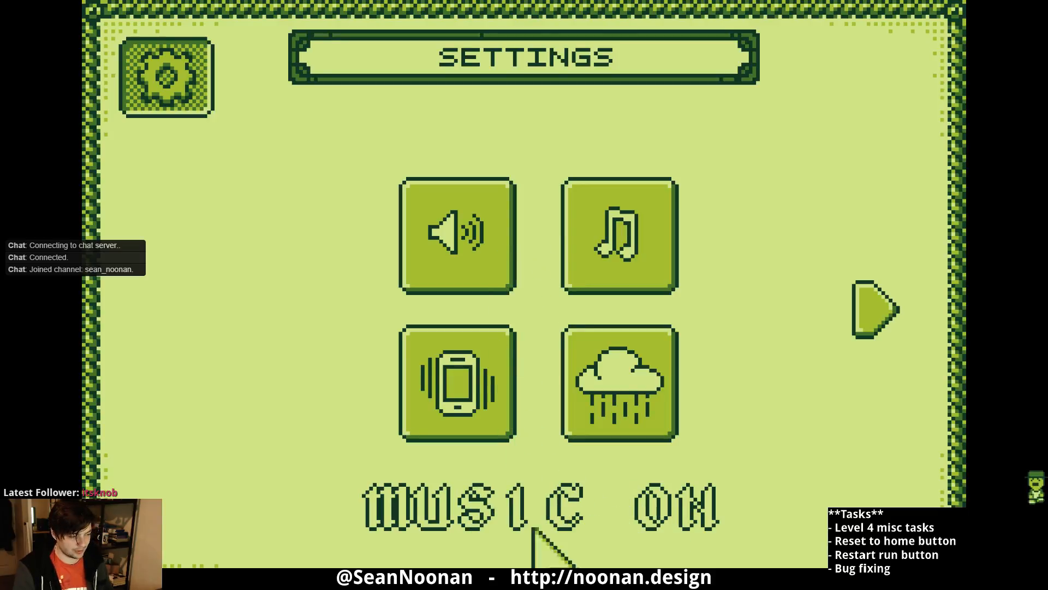
click(470, 262)
click(595, 225)
click(434, 240)
click(608, 240)
click(603, 396)
click(458, 382)
click(622, 385)
click(458, 382)
- Review the Statistics and Achievements pages, and reopen the settings from the location map
click(875, 310)
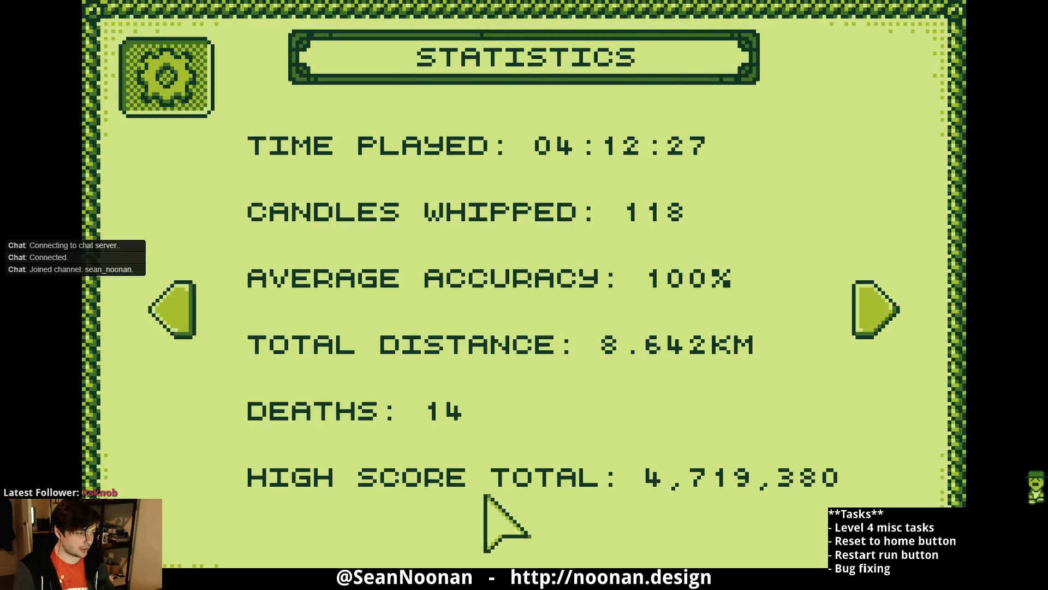
click(870, 301)
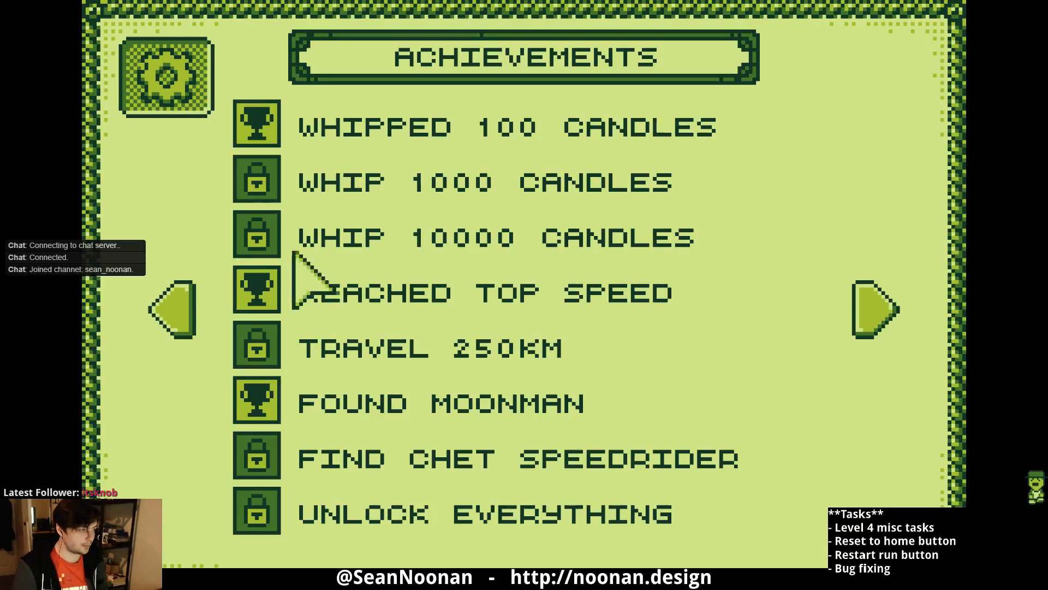
click(126, 79)
click(210, 94)
- Switch the music off, and leave and reopen the settings to check that the choice is kept
click(610, 227)
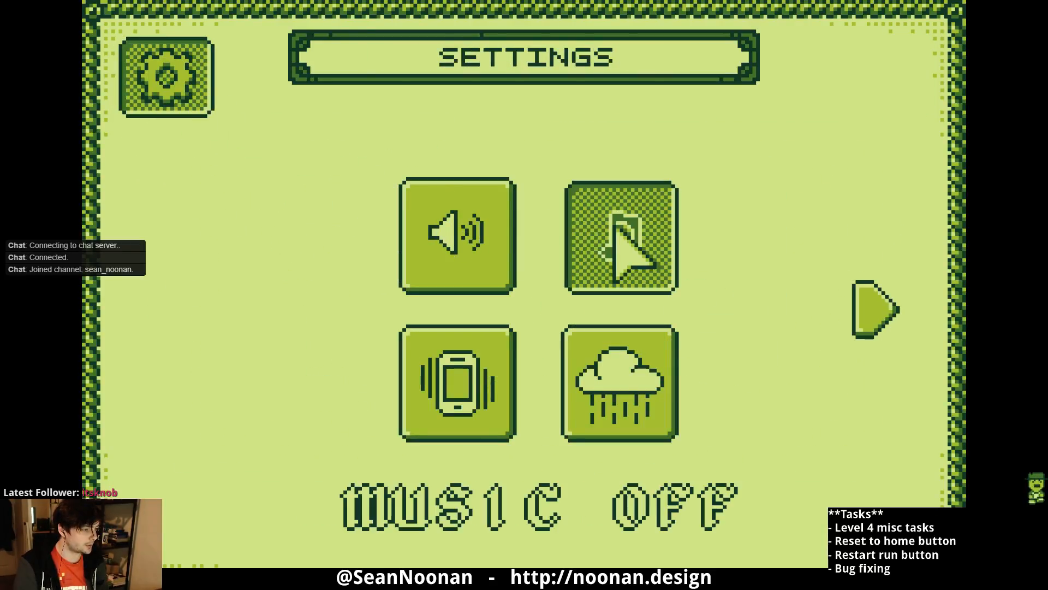
click(147, 98)
click(131, 95)
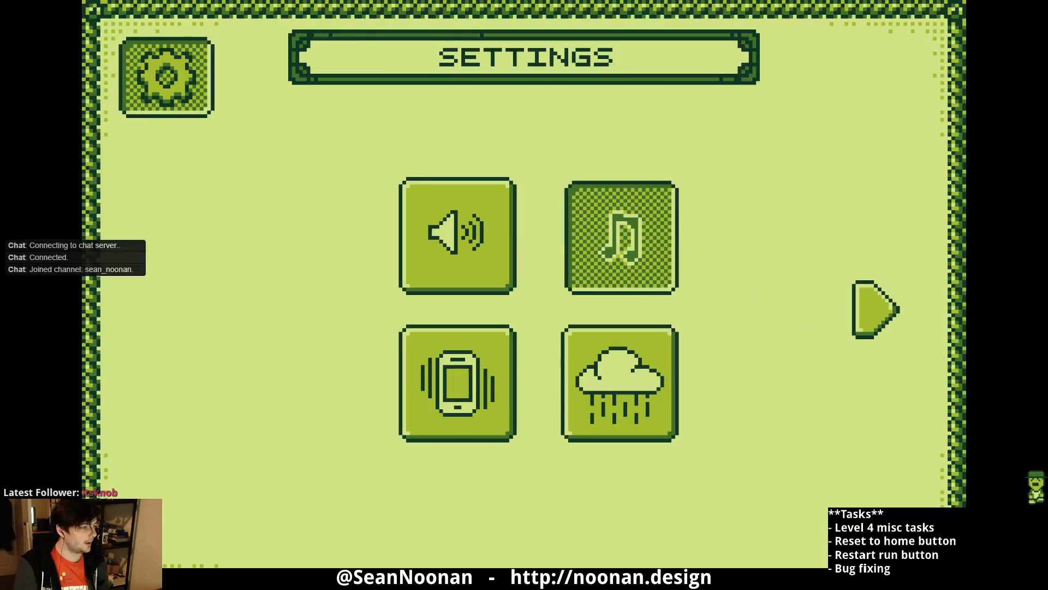
- Page from the settings through Statistics to Achievements, and return to the location map
click(854, 306)
click(882, 322)
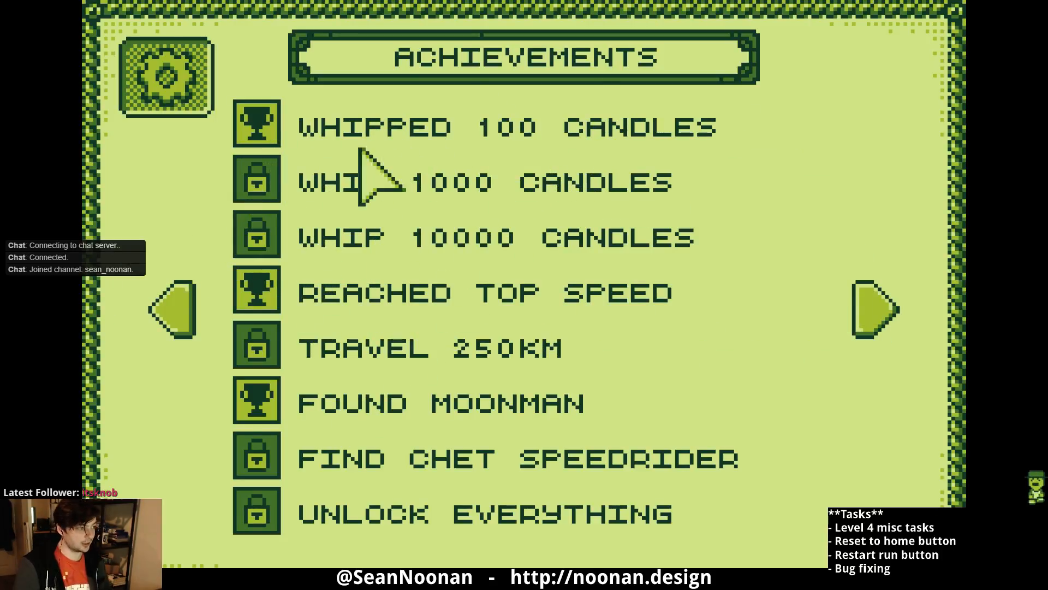
click(154, 91)
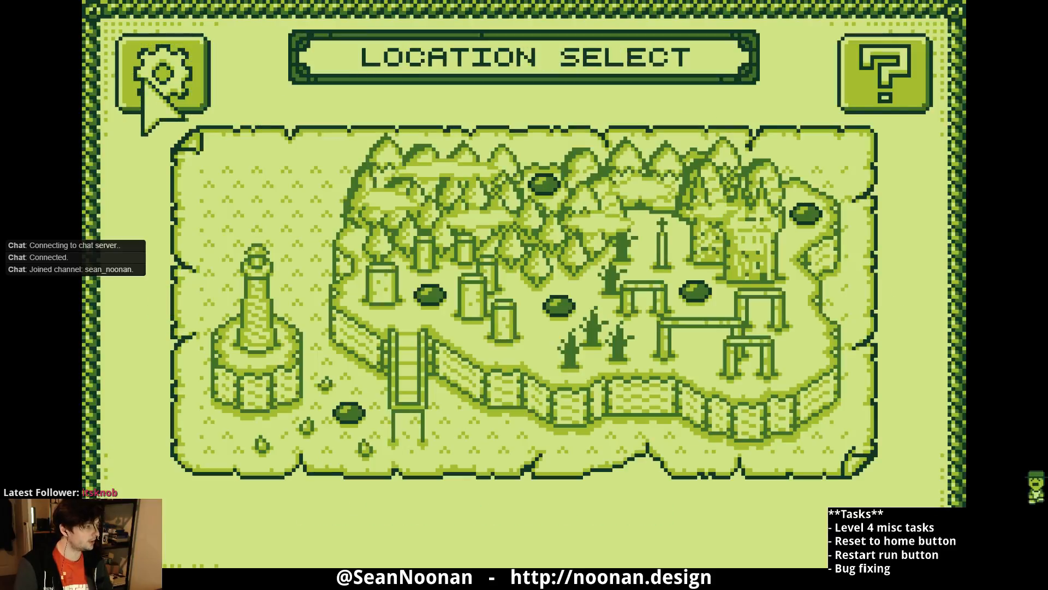
- Toggle the music setting again in the reopened settings, and page forward to the Credits
click(155, 91)
click(589, 218)
click(867, 306)
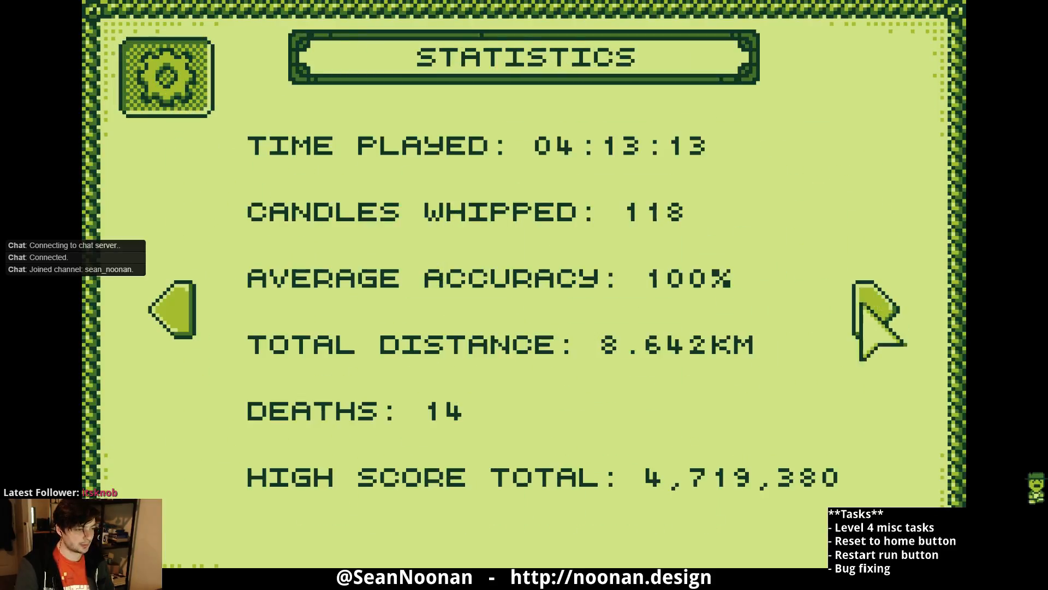
click(869, 304)
click(883, 294)
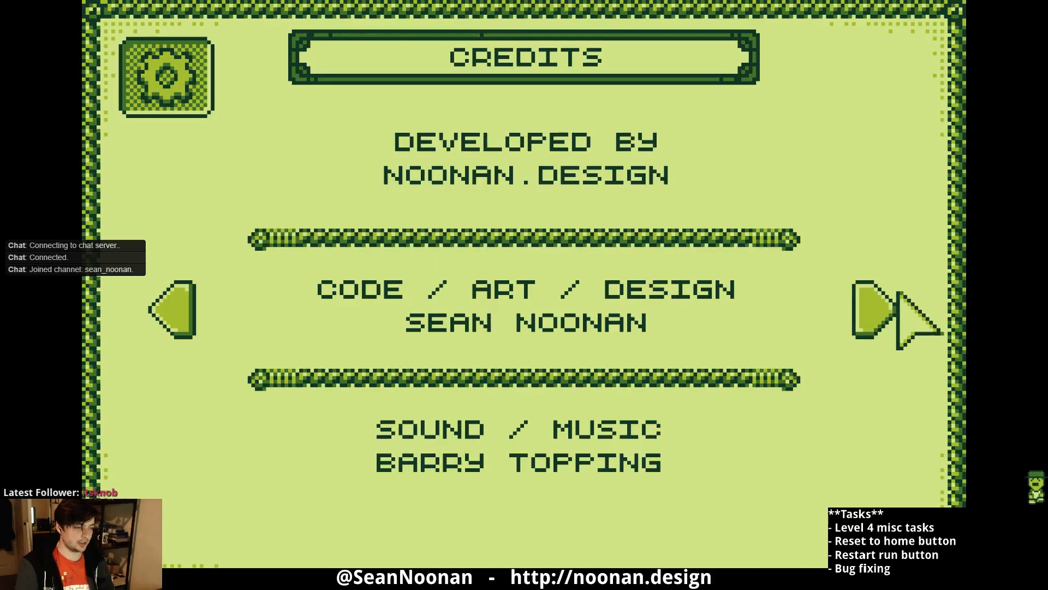
- Page to the Reset screen, open the Reset Data confirmation, and return to the location map without confirming it
click(868, 300)
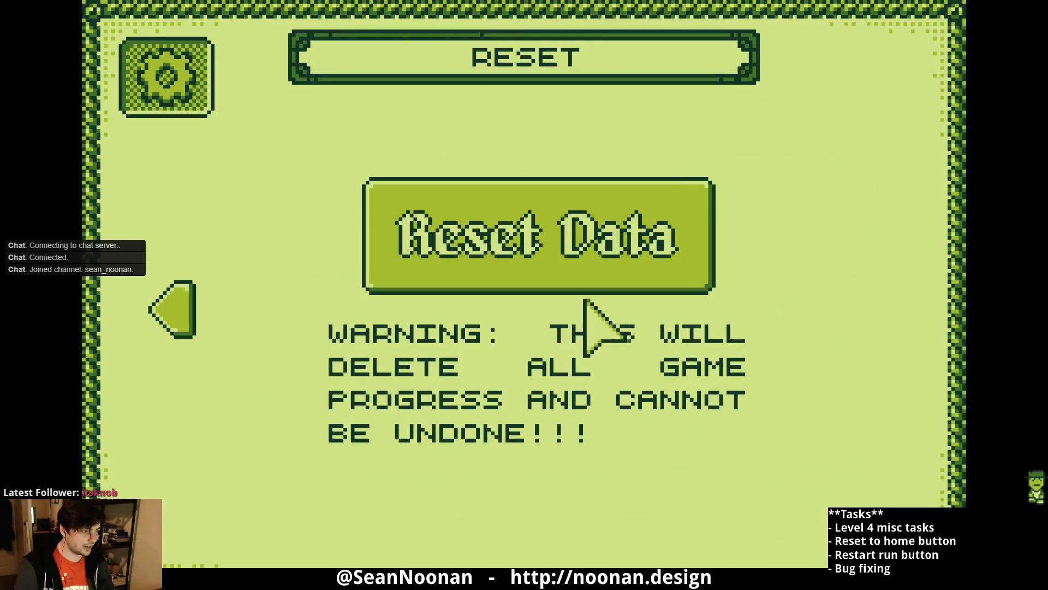
click(649, 210)
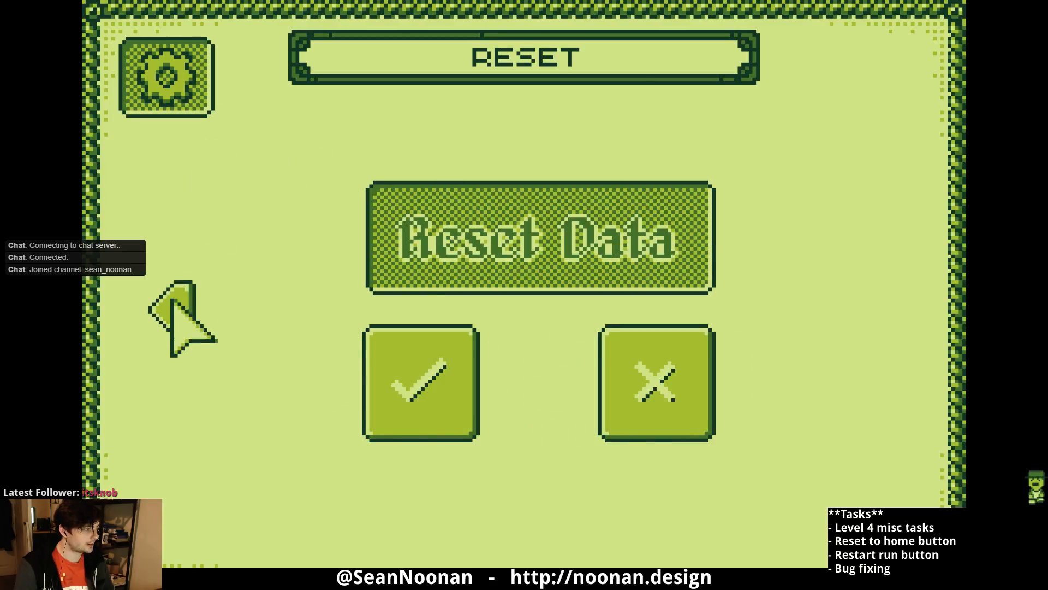
click(170, 303)
click(179, 102)
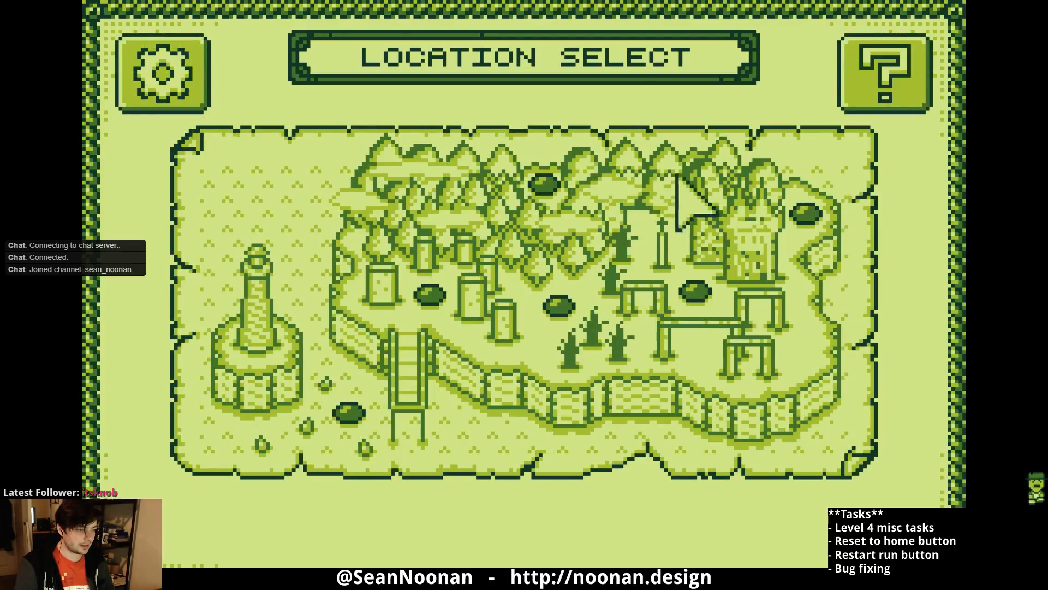
- Choose the Viridescent Verge location on the map, and pick Jack B. Nimble among the characters
click(430, 295)
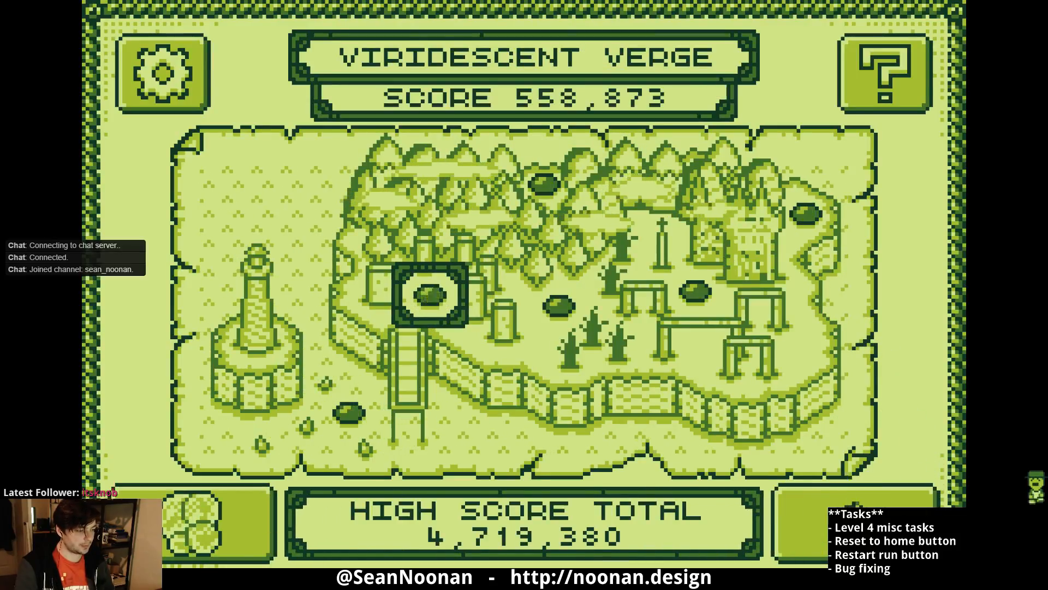
click(196, 523)
click(331, 419)
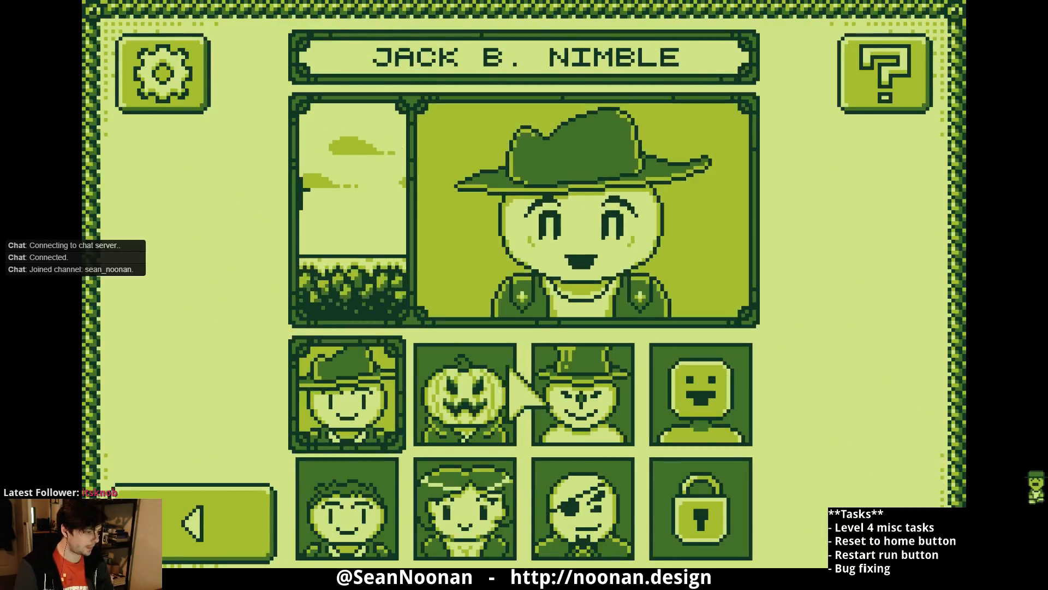
- Preview the other characters, including Jack O. Lantern, the top-hatted character and Moonman, to check their portraits and animations
click(447, 366)
click(587, 405)
click(667, 397)
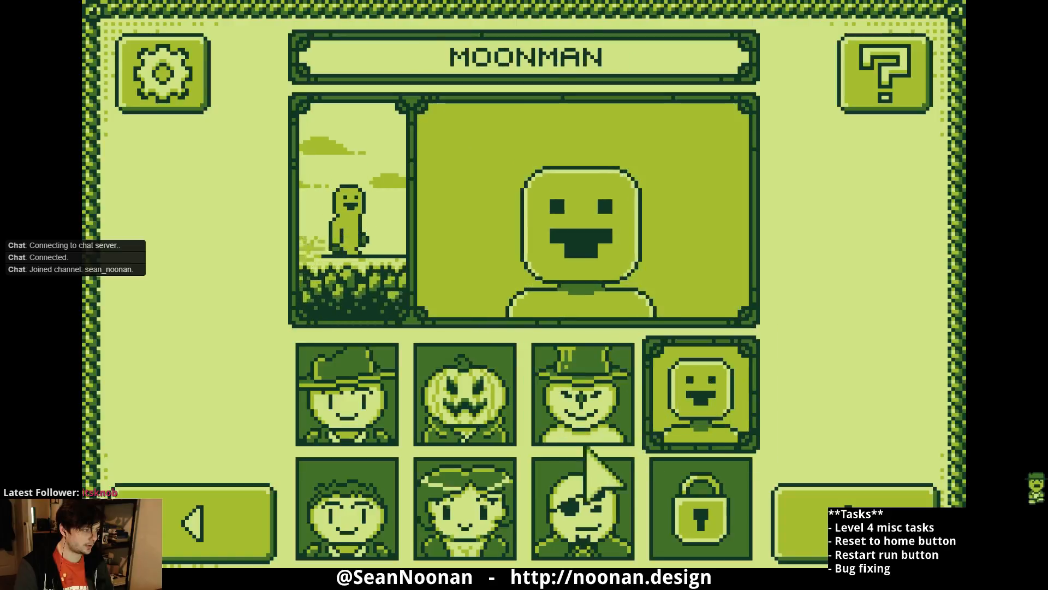
click(578, 382)
click(475, 524)
click(355, 415)
click(491, 382)
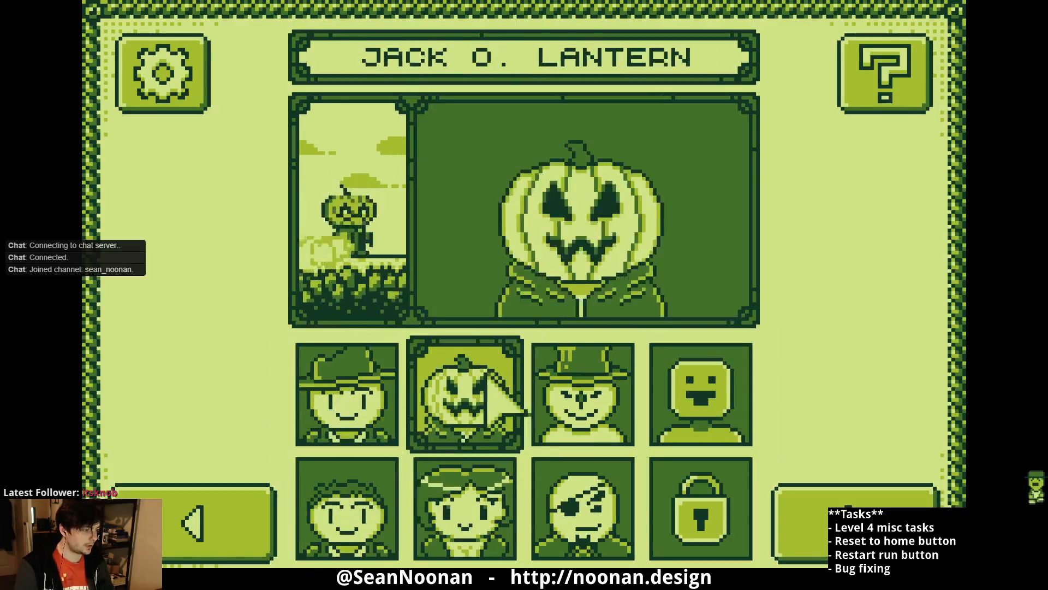
- Reselect Jack B. Nimble, continue to the theme selection, and start the run with the handheld console theme
click(342, 376)
click(808, 546)
click(208, 542)
click(349, 371)
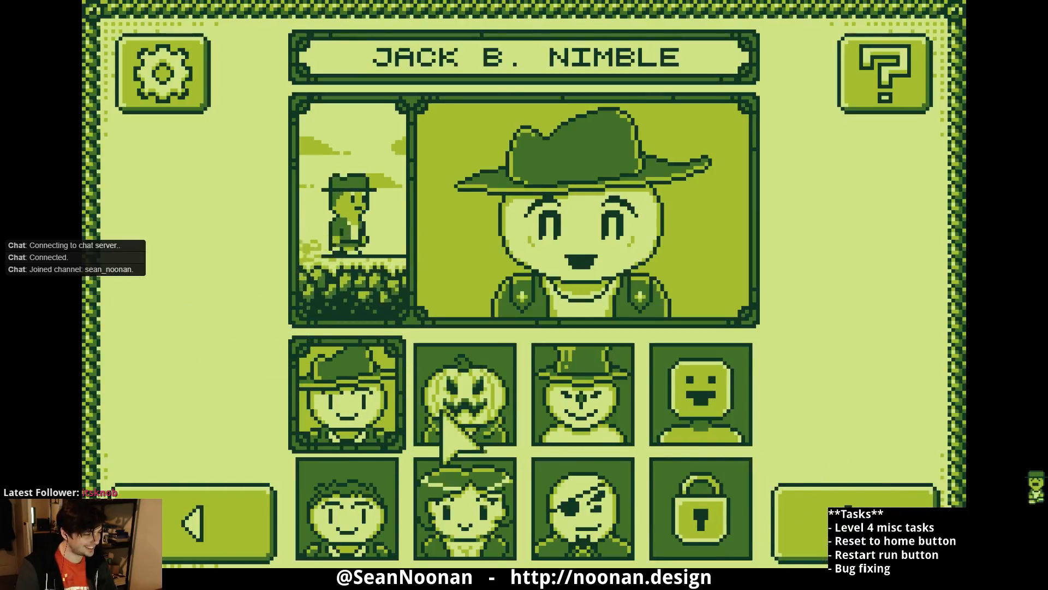
click(785, 542)
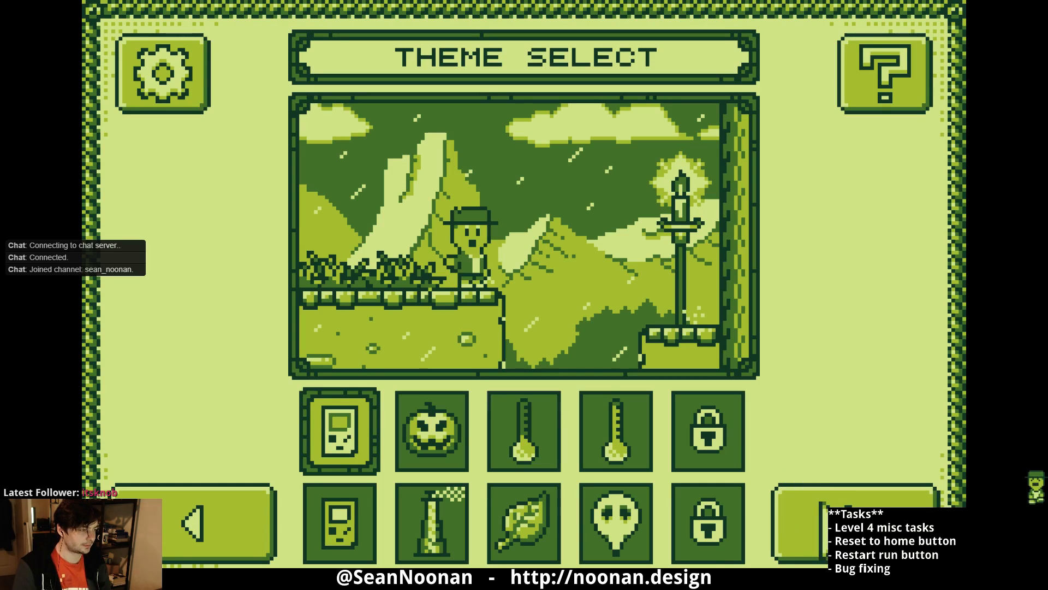
click(813, 509)
- Playtest the Viridescent Verge run, jumping over the gaps and candlesticks from platform to platform
click(693, 464)
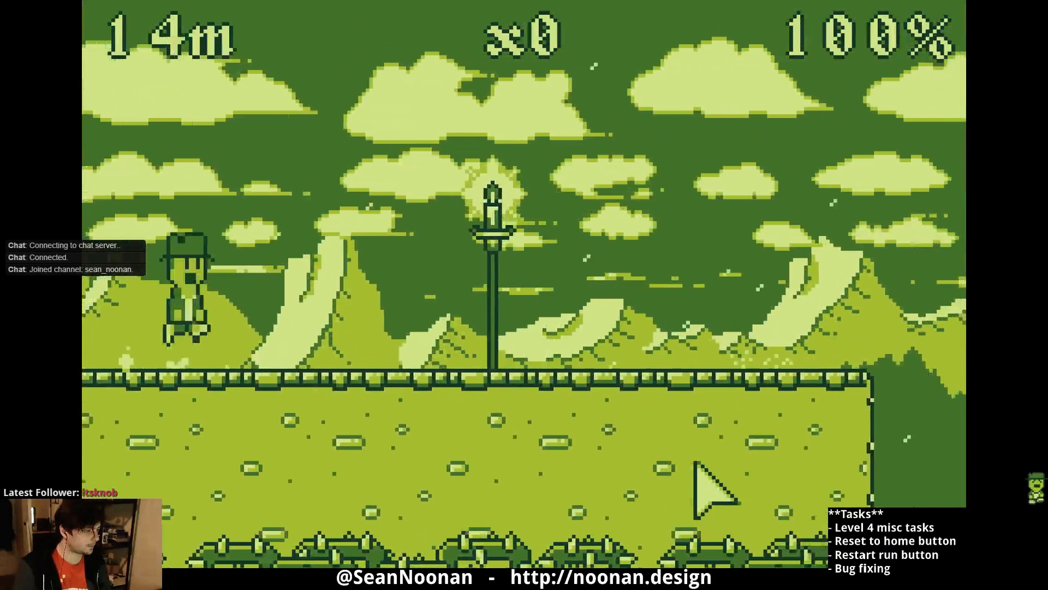
click(689, 477)
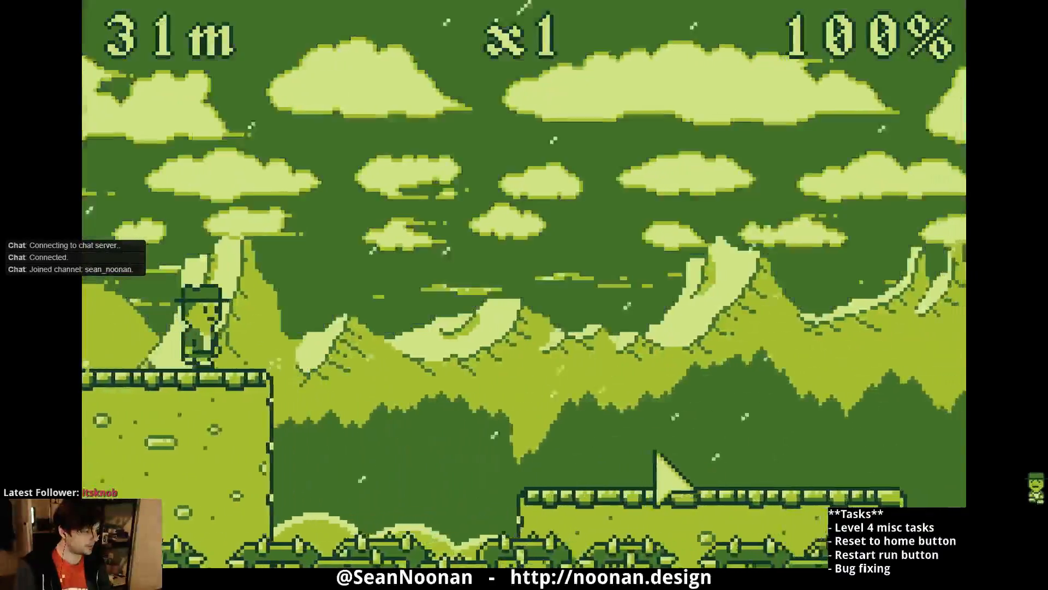
click(656, 451)
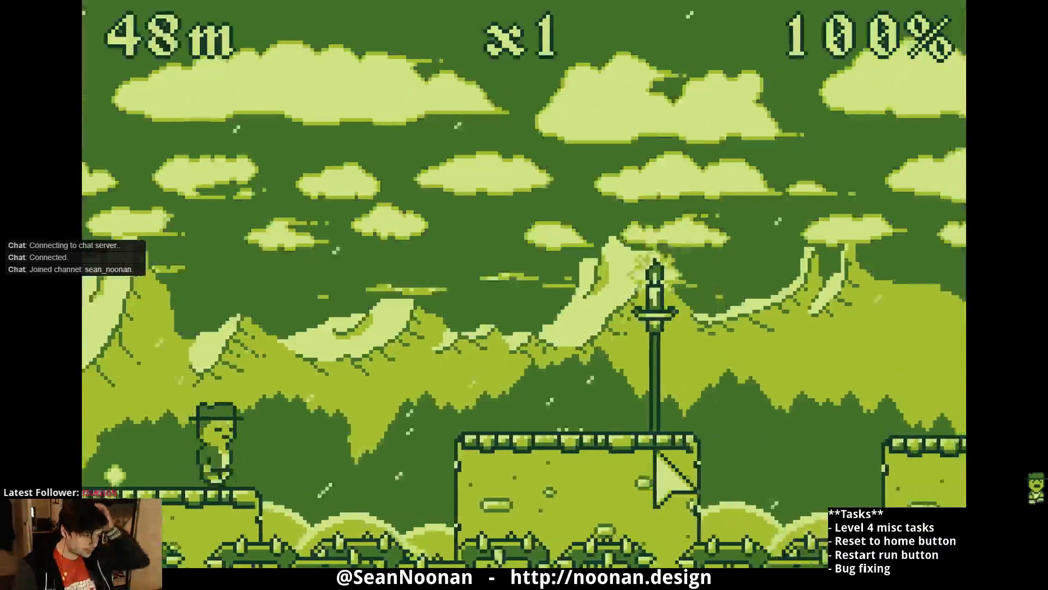
click(655, 452)
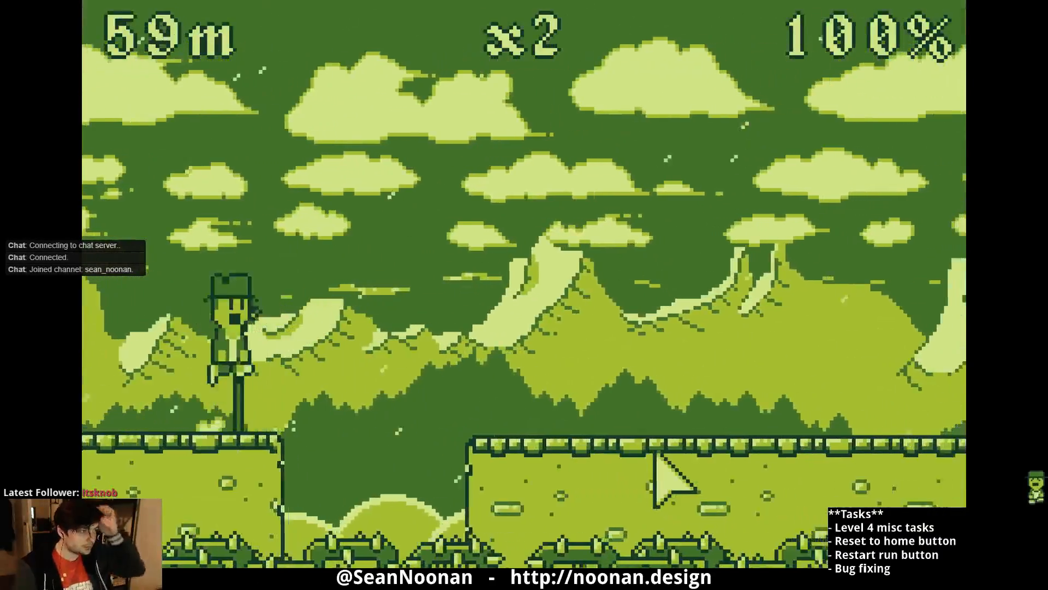
click(655, 453)
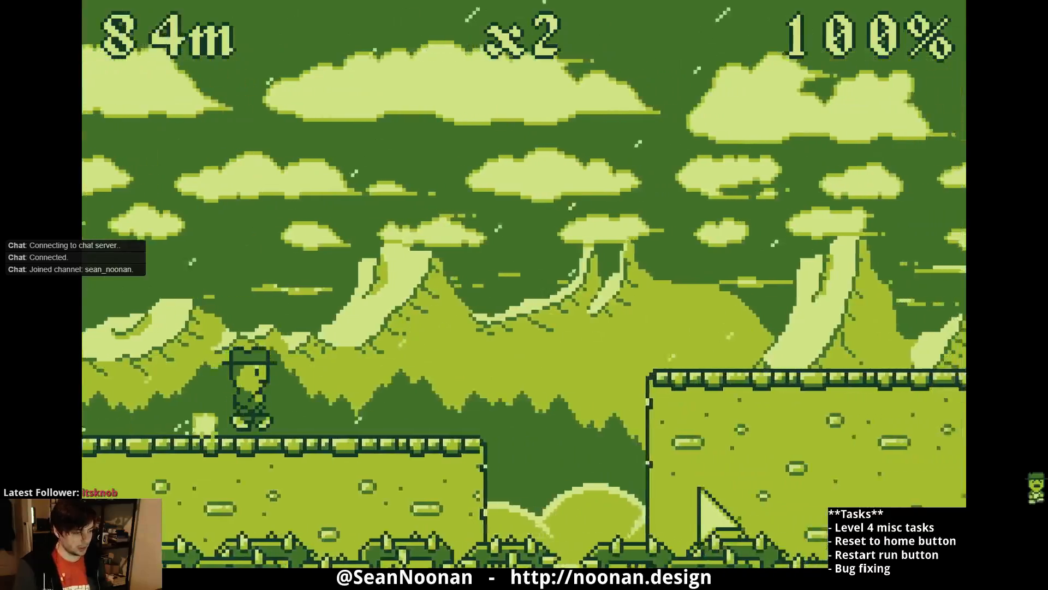
click(698, 484)
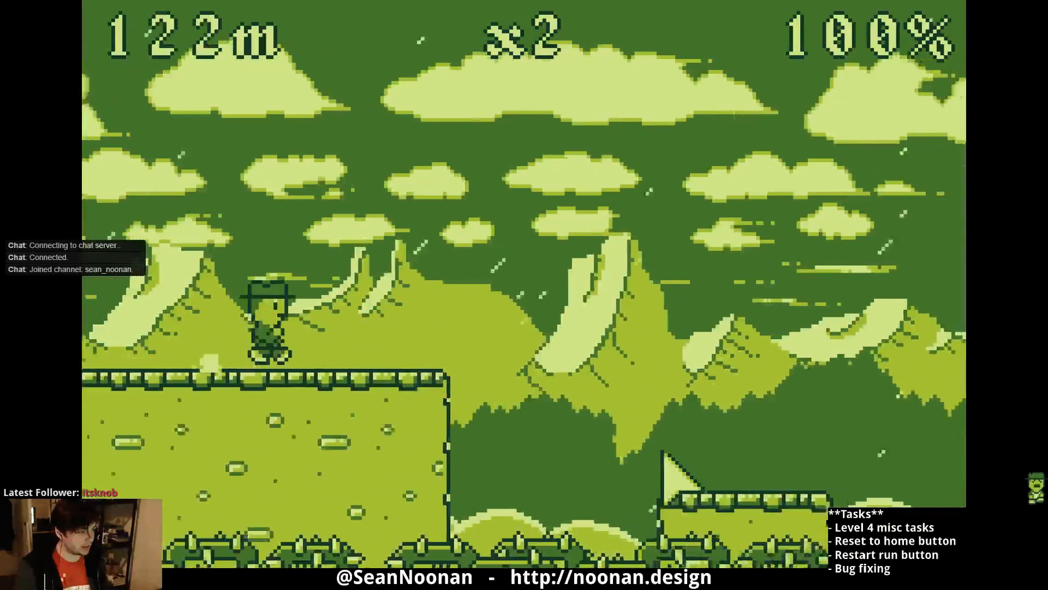
click(664, 456)
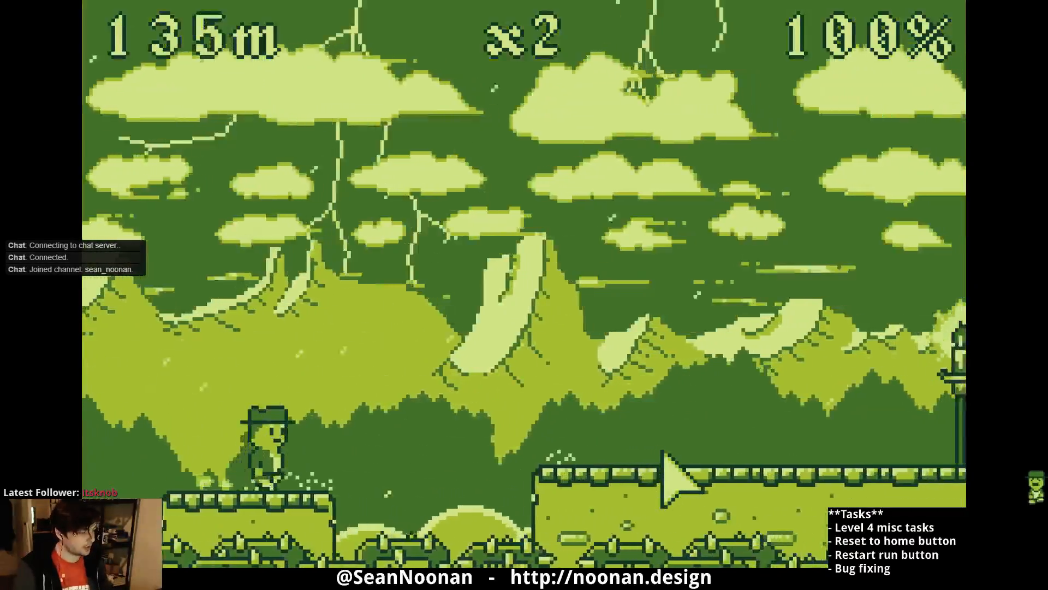
click(664, 456)
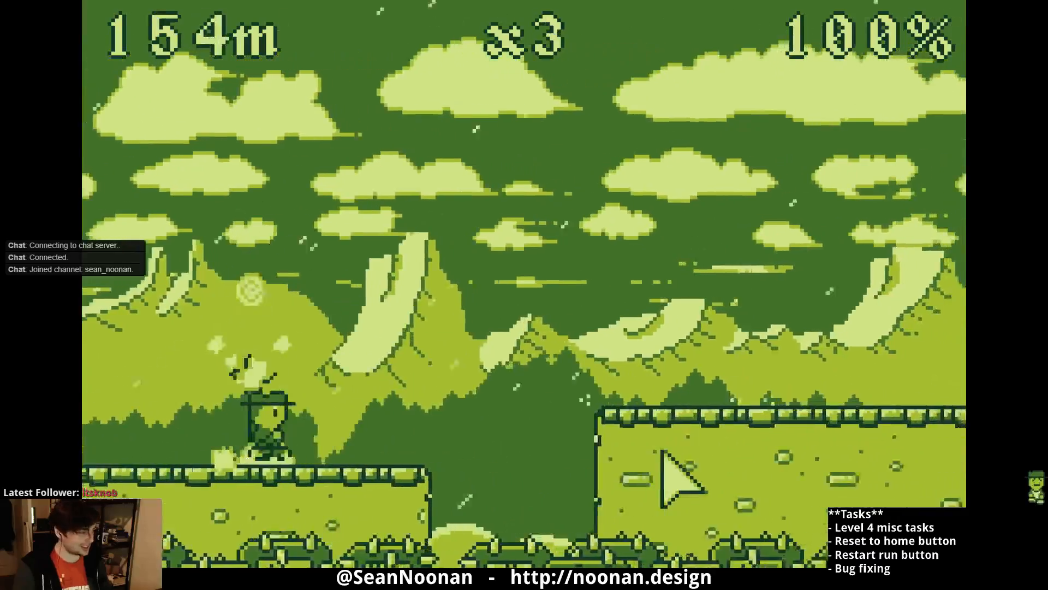
click(663, 455)
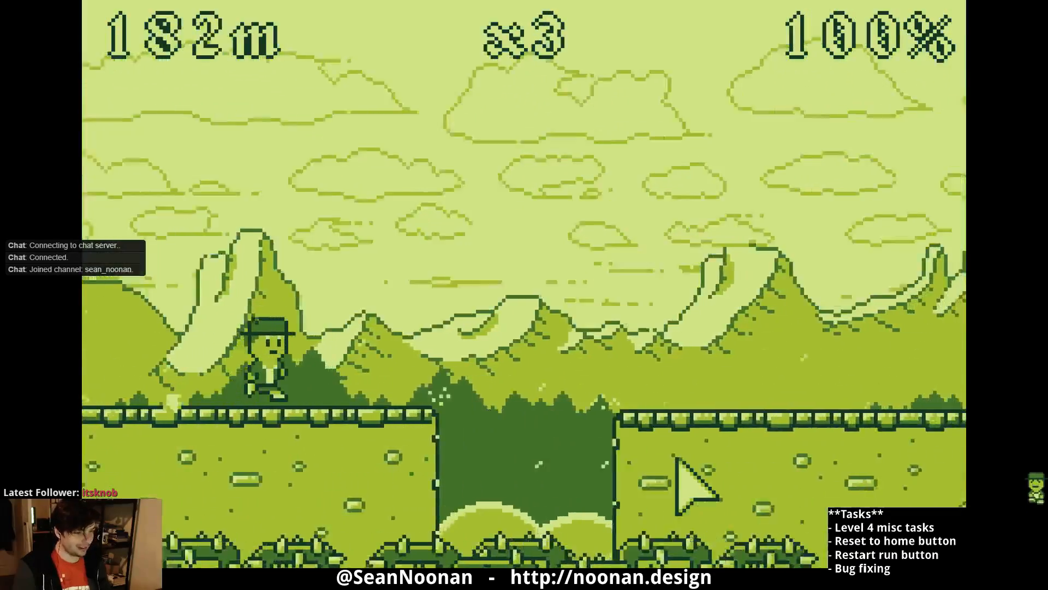
click(677, 459)
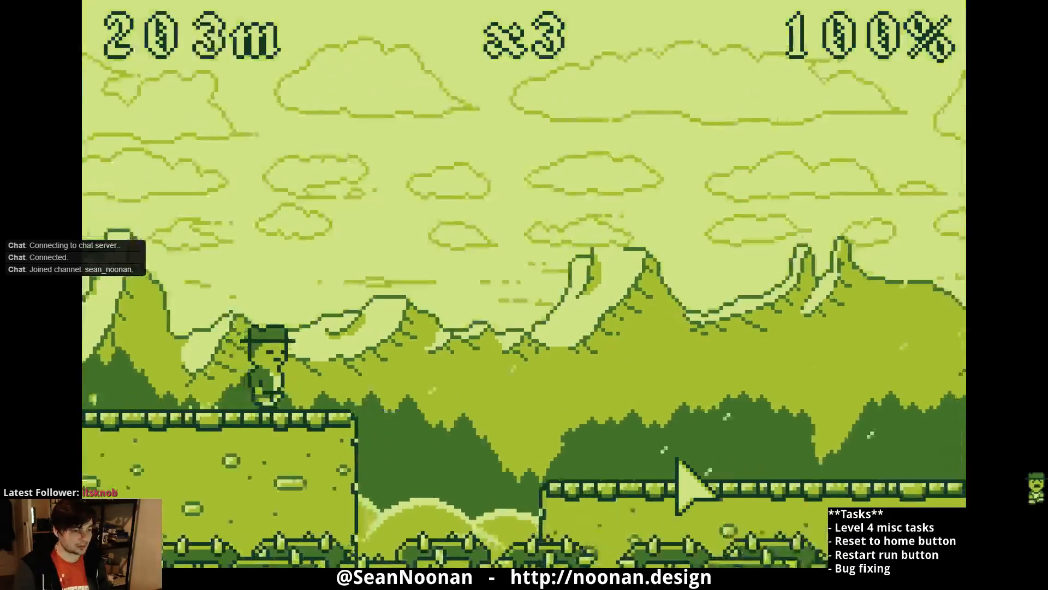
click(677, 459)
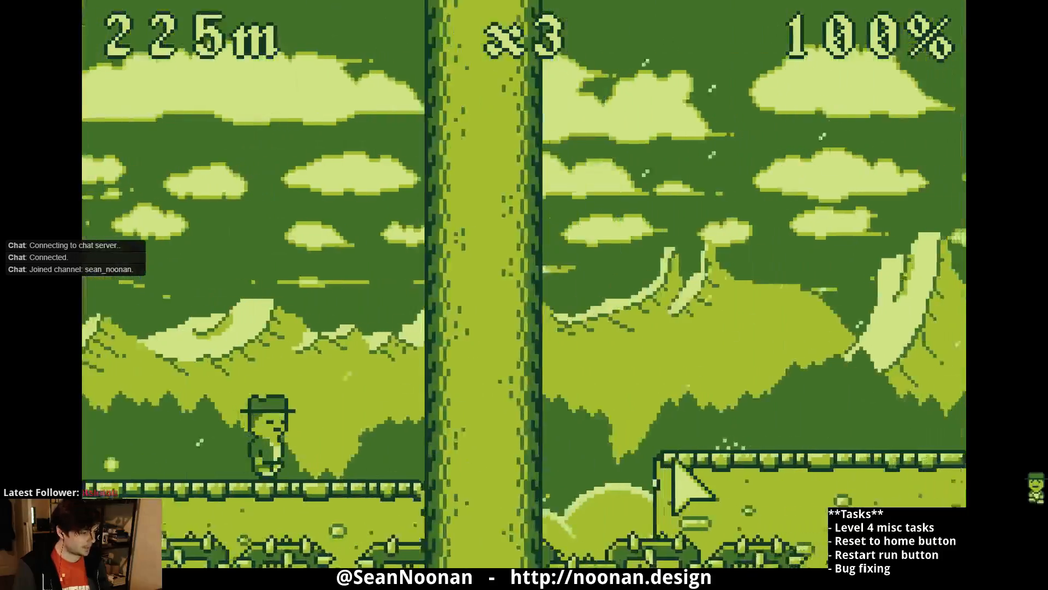
click(677, 459)
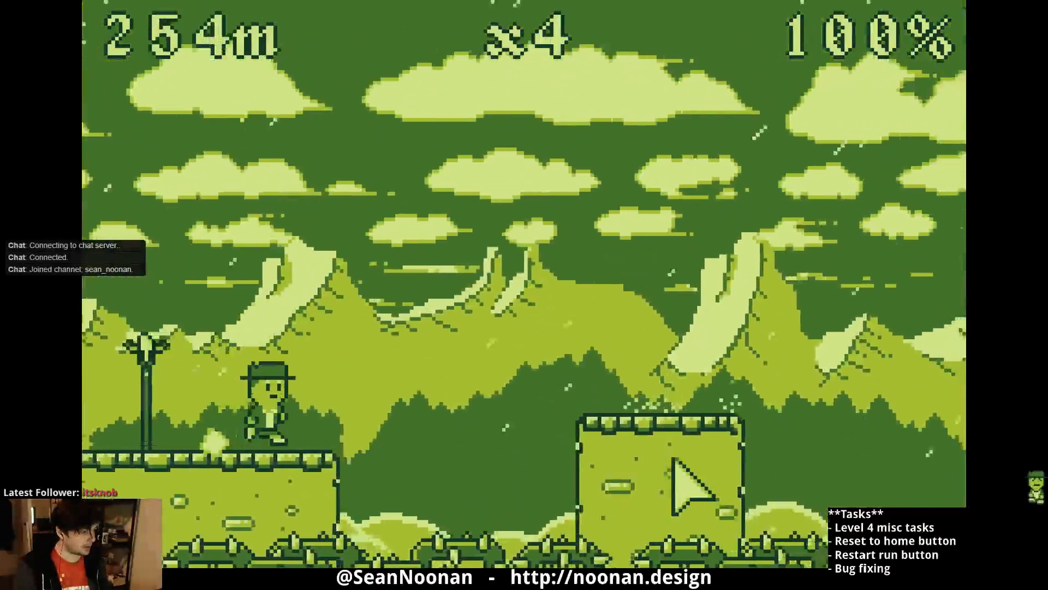
click(673, 460)
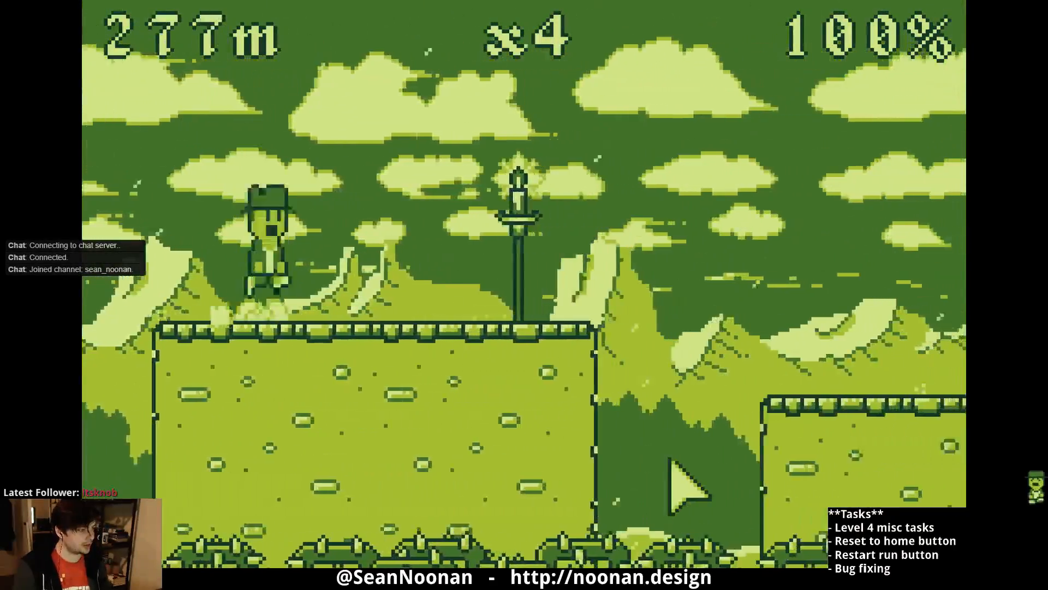
click(670, 461)
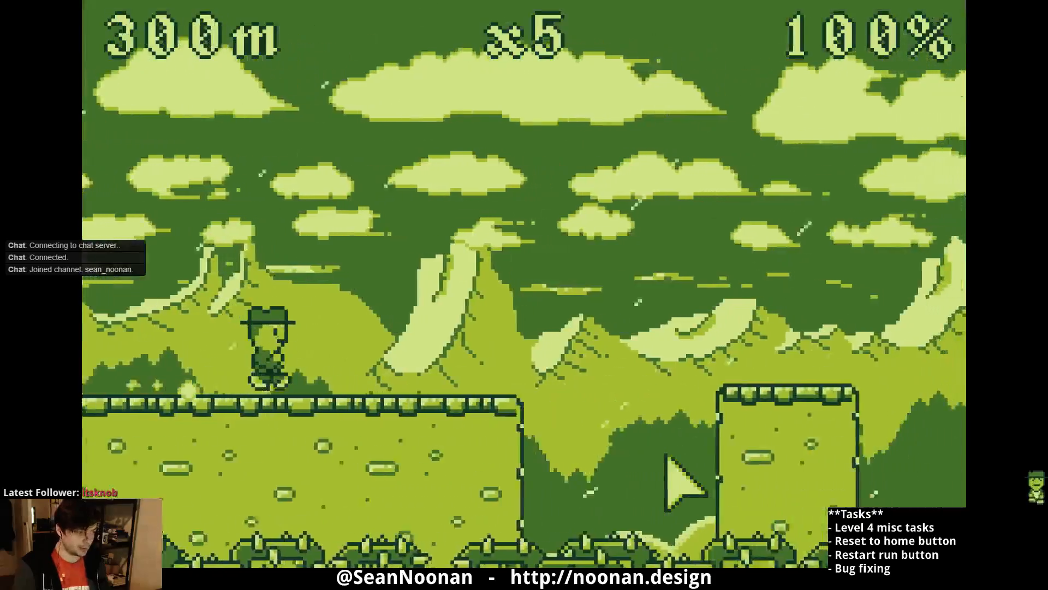
click(667, 457)
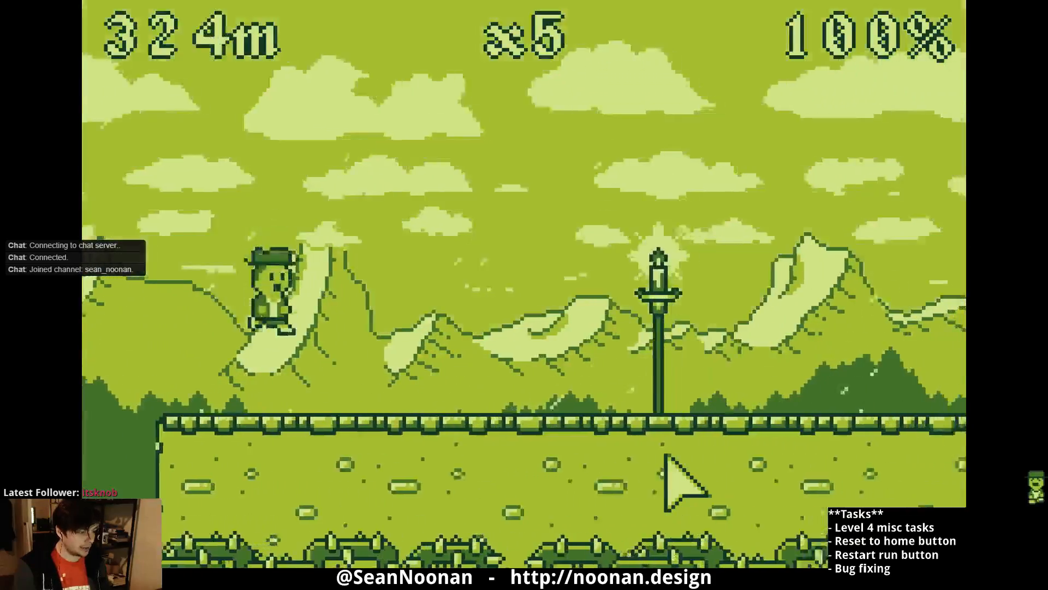
click(667, 461)
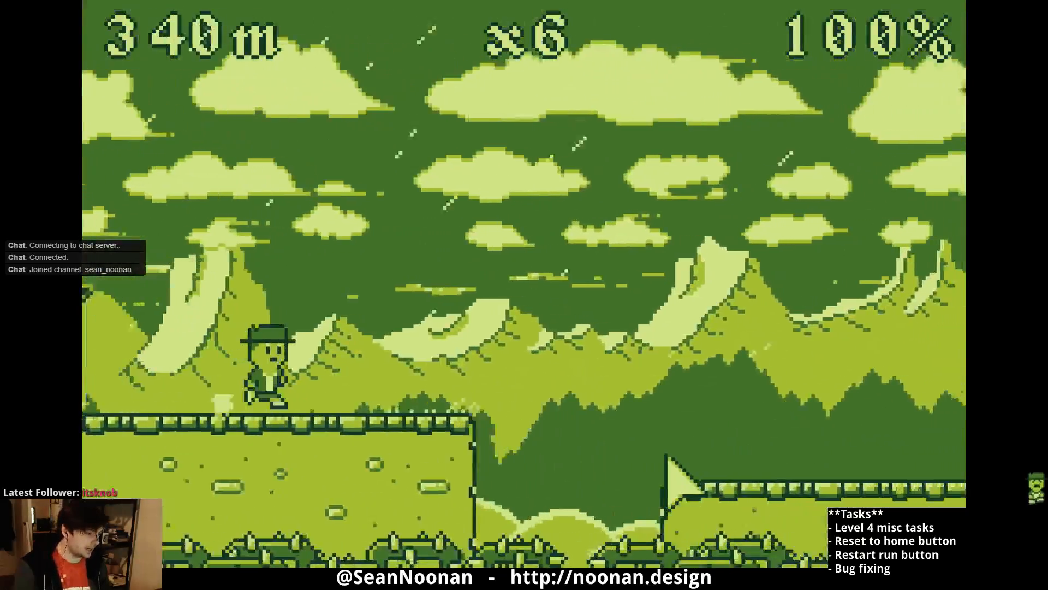
click(667, 459)
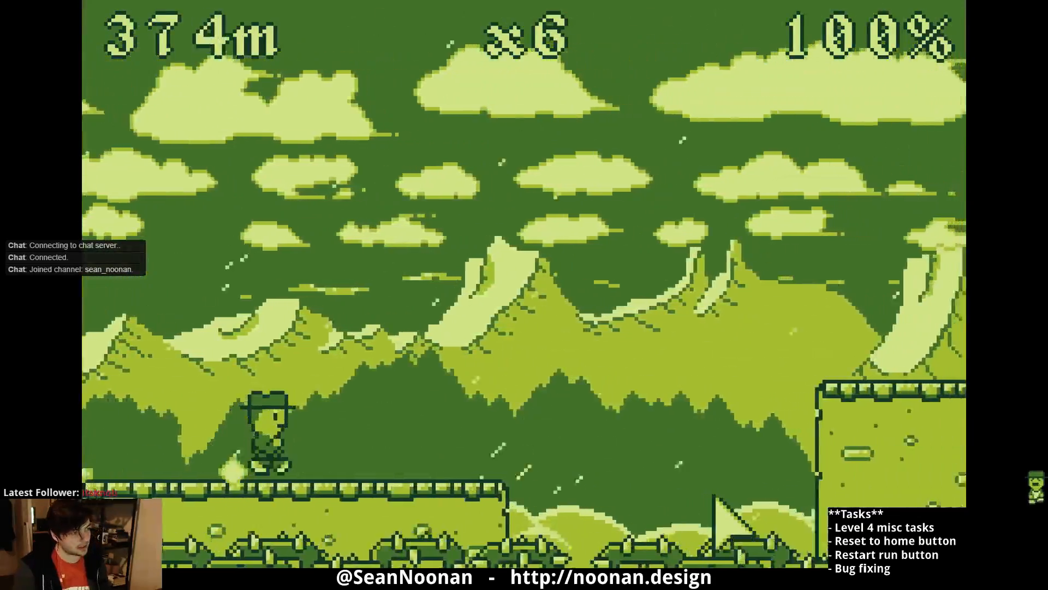
click(709, 490)
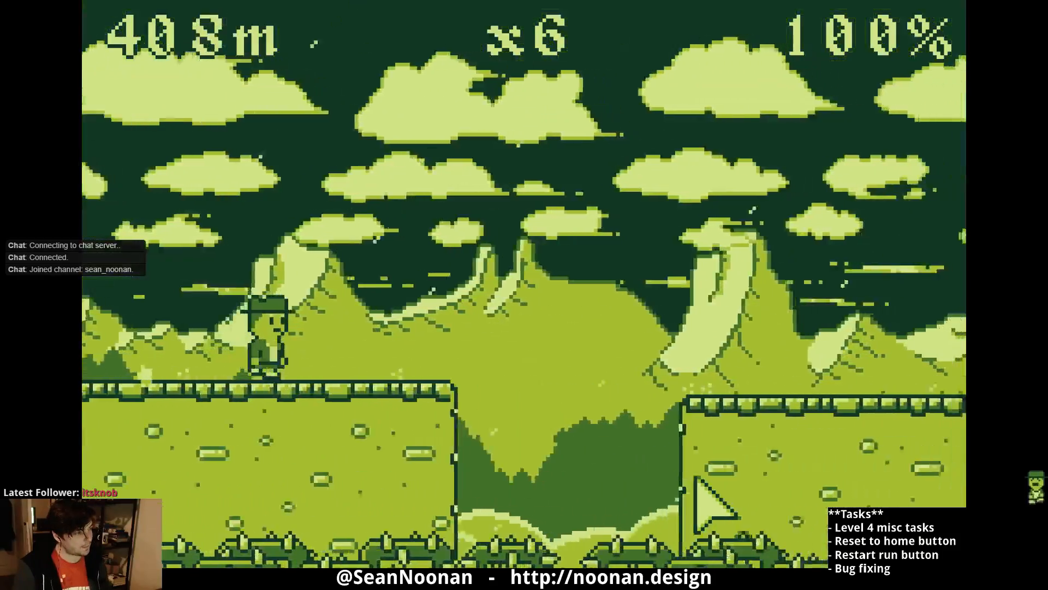
click(693, 479)
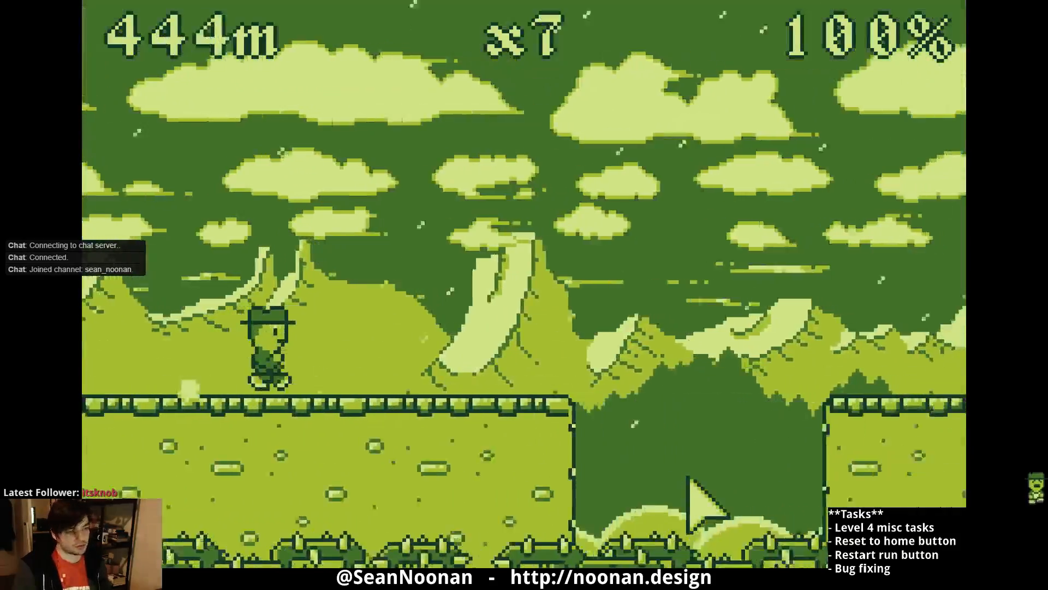
click(687, 476)
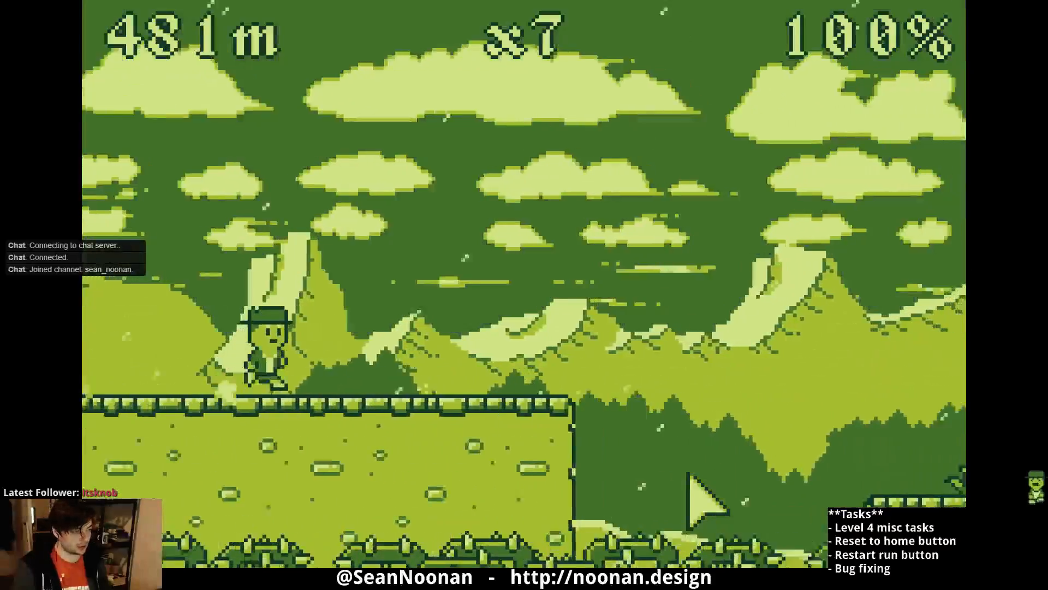
click(688, 475)
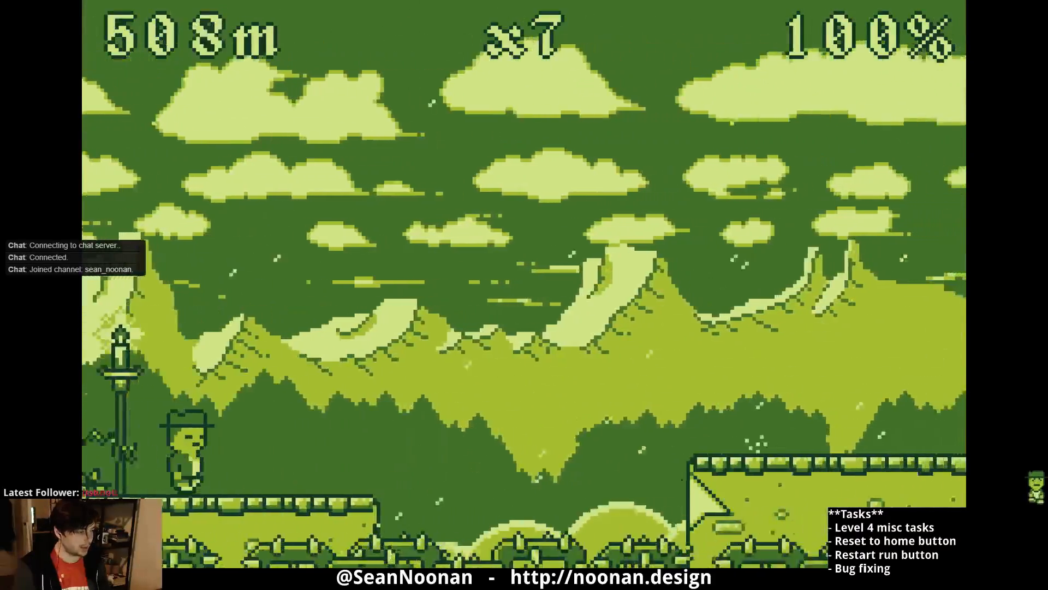
click(690, 475)
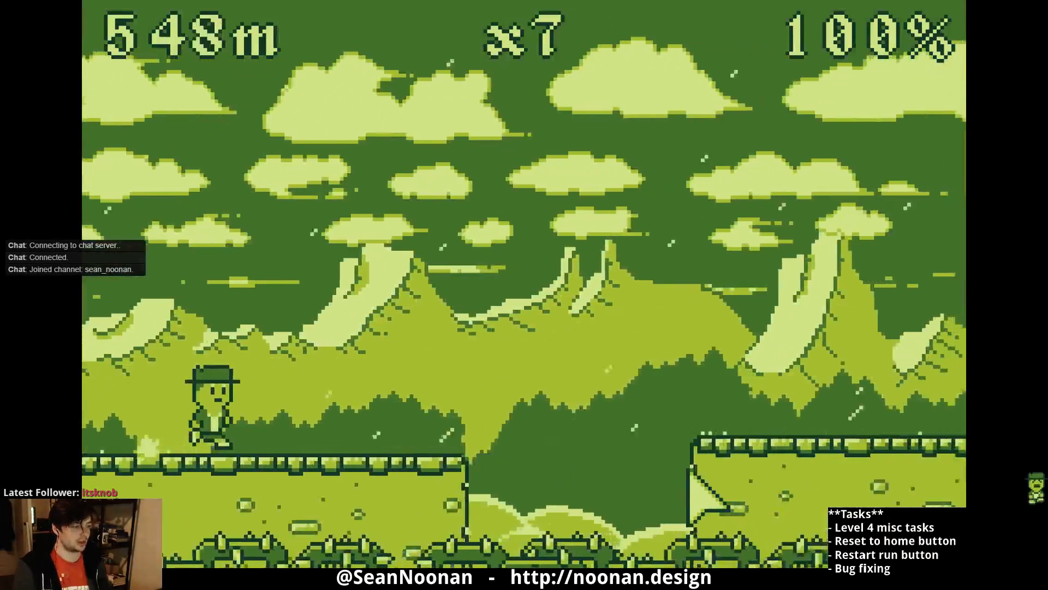
click(682, 470)
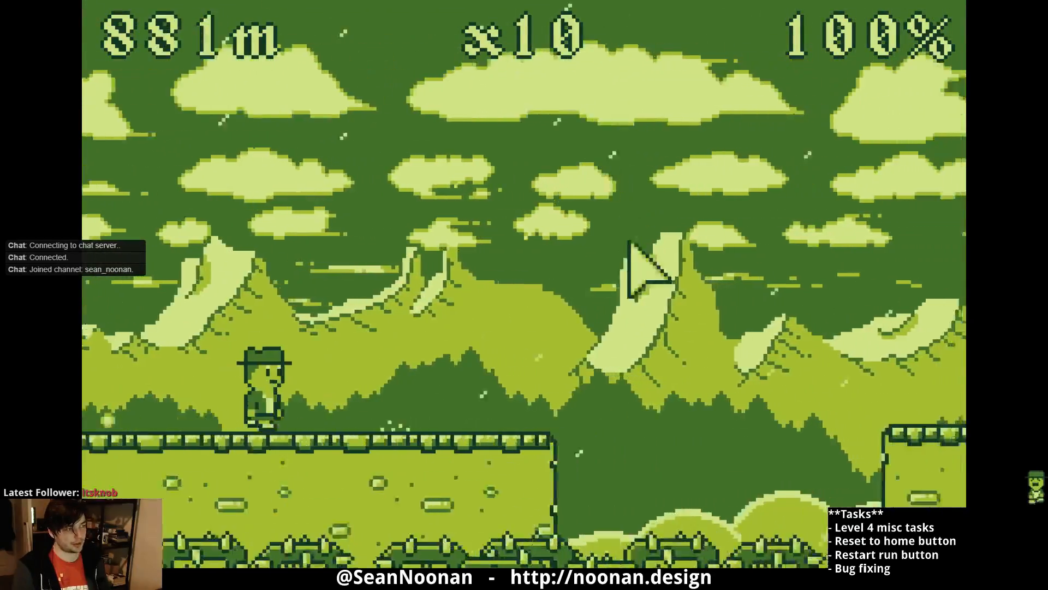
click(622, 265)
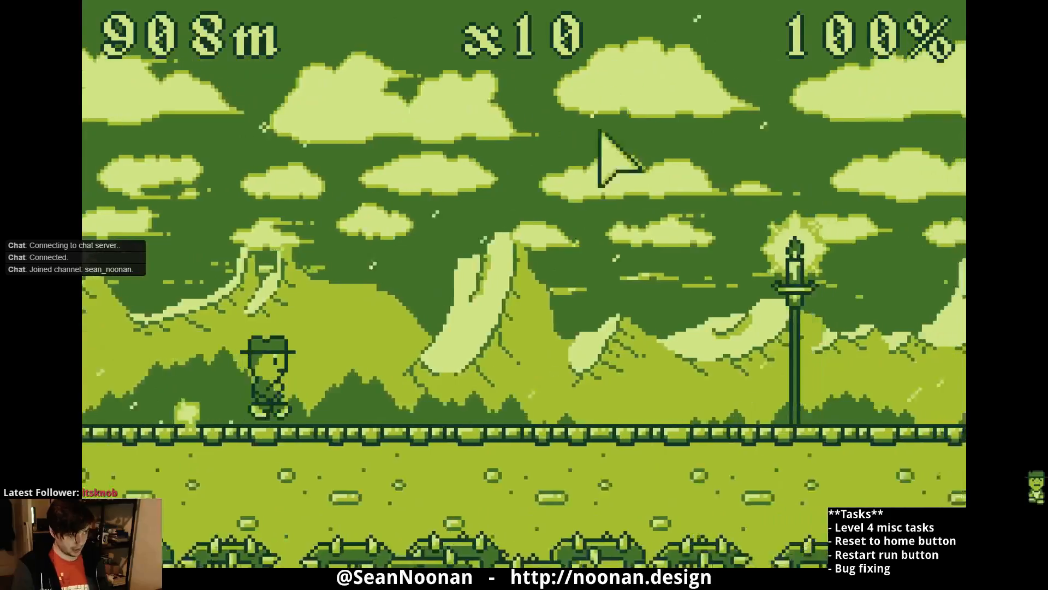
click(590, 178)
click(571, 164)
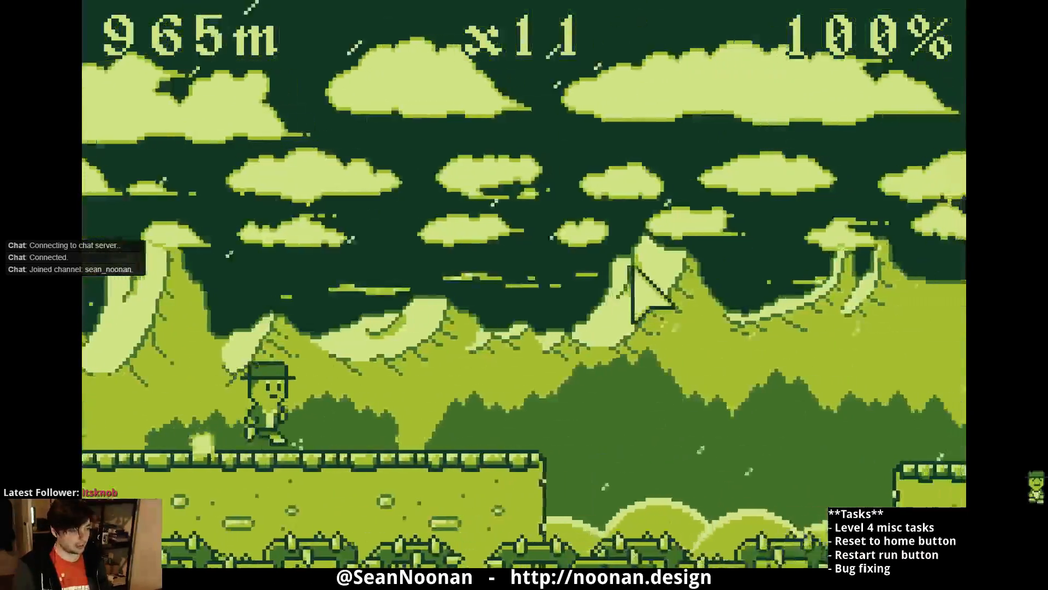
click(628, 265)
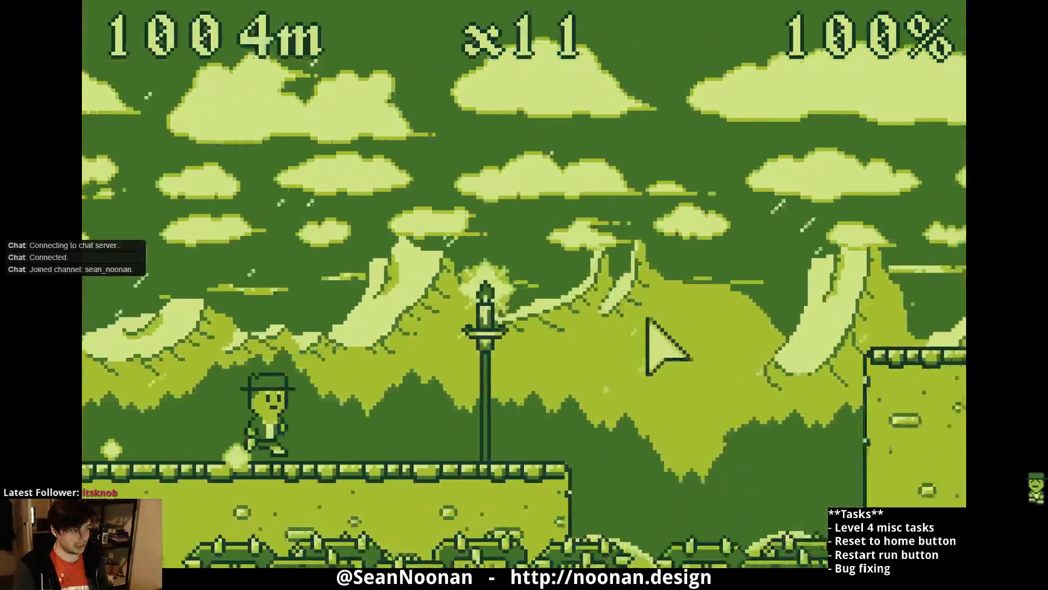
- Continue the Viridescent Verge run past 1000 m, jumping the gaps between platforms and striking the candlesticks along the way
click(677, 343)
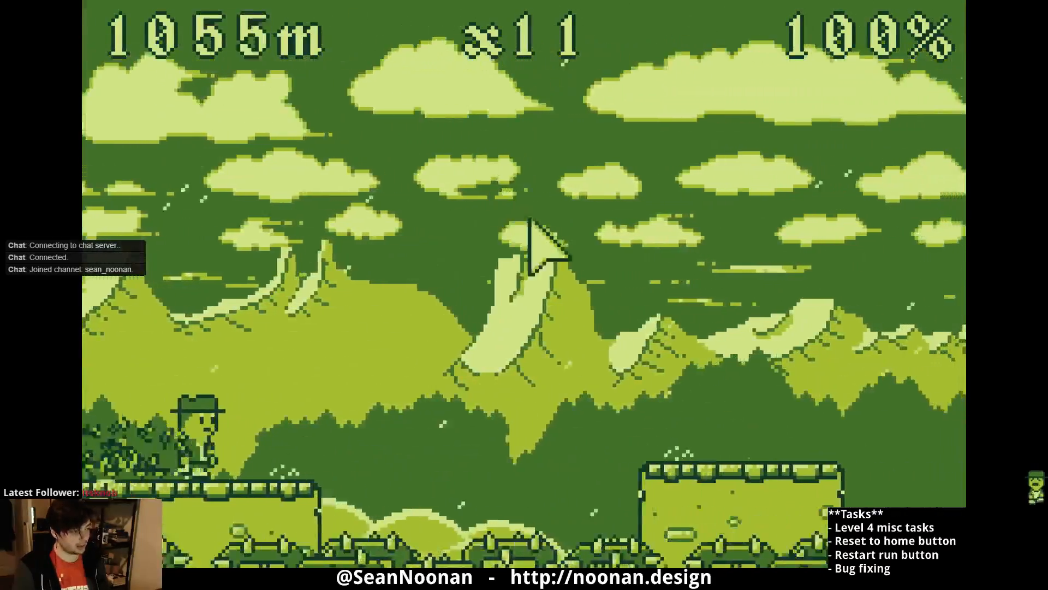
click(530, 228)
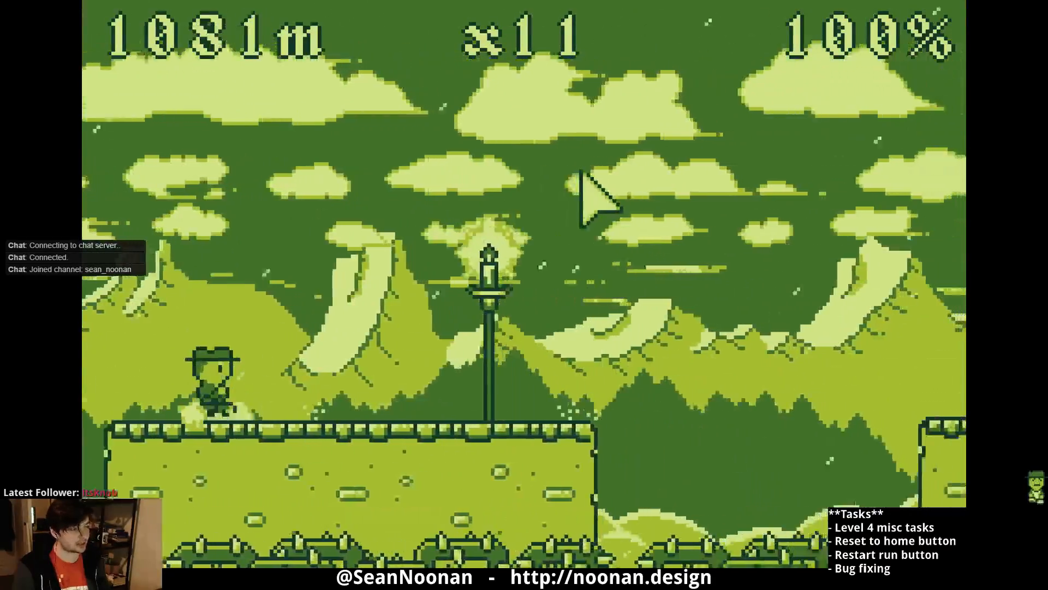
click(611, 218)
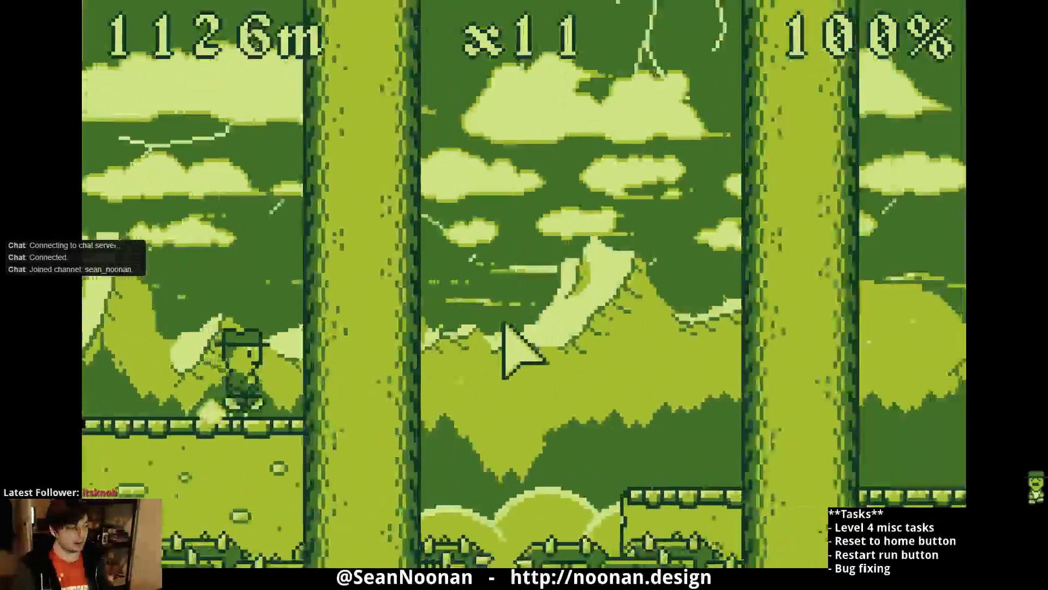
click(505, 341)
click(481, 282)
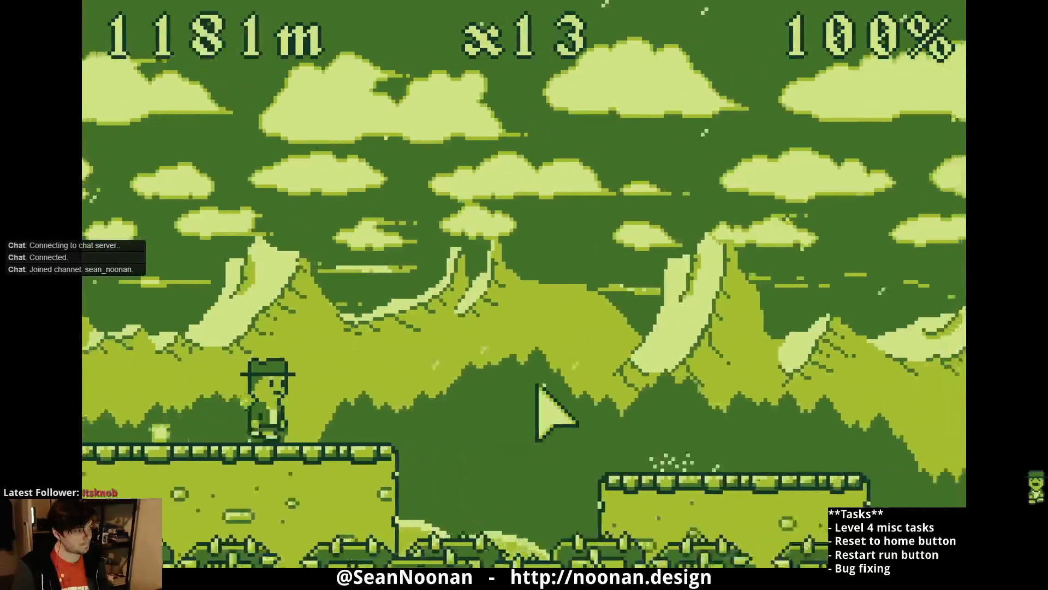
click(536, 385)
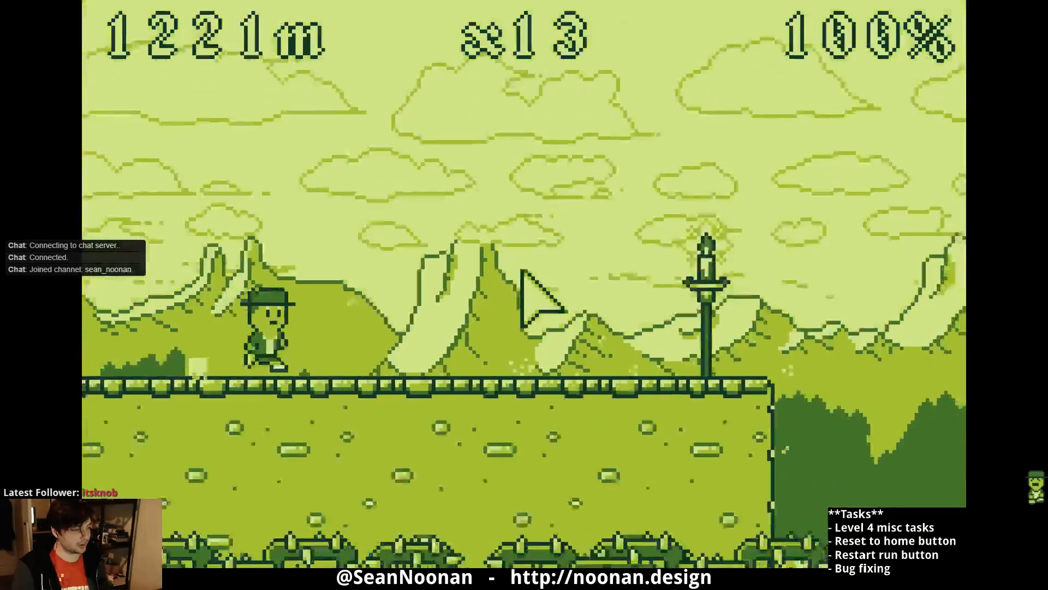
click(543, 328)
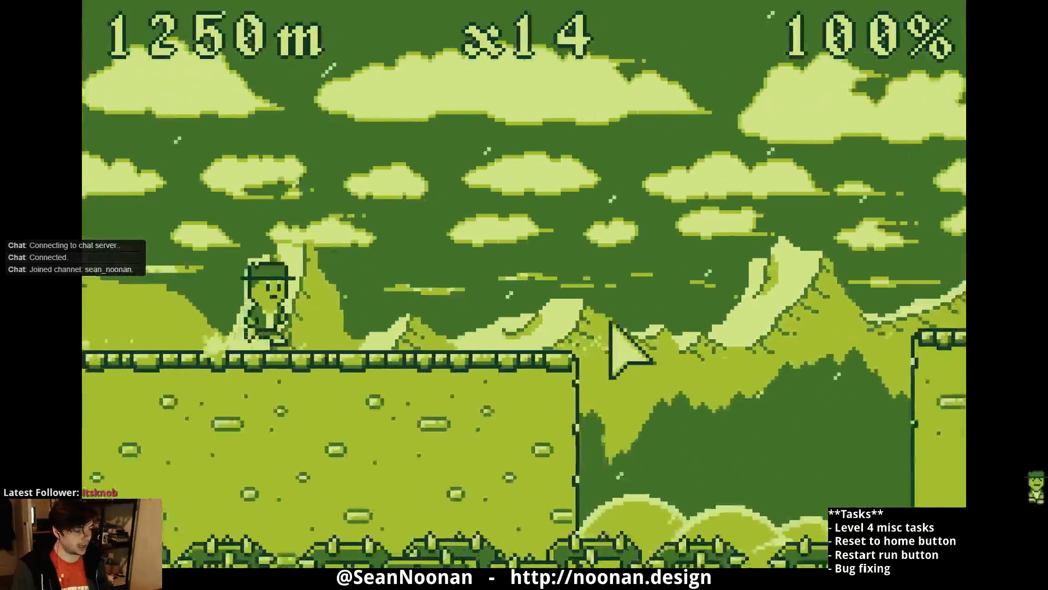
click(610, 327)
click(601, 333)
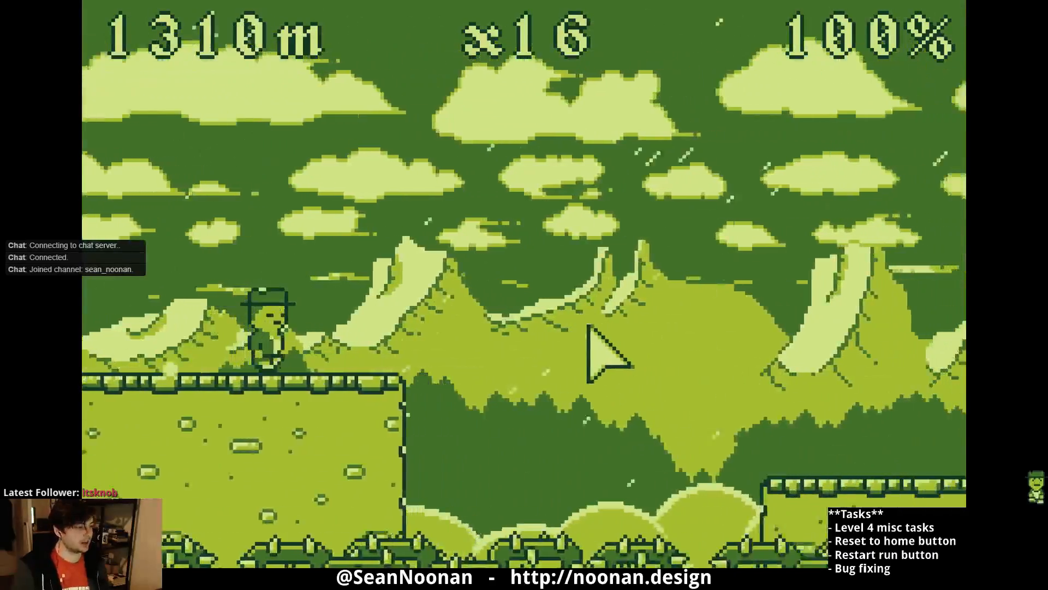
click(590, 327)
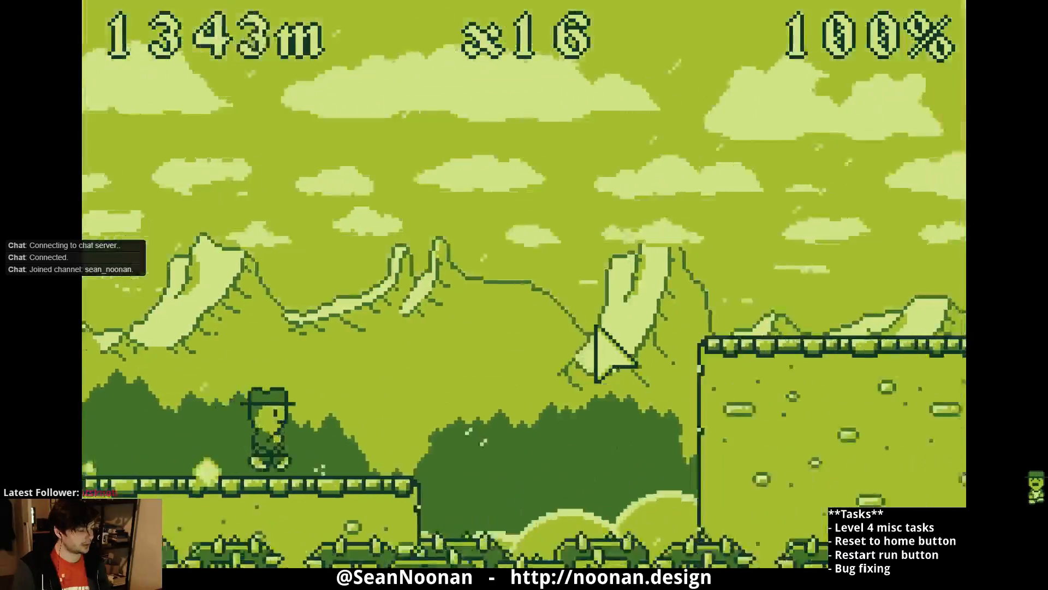
click(594, 331)
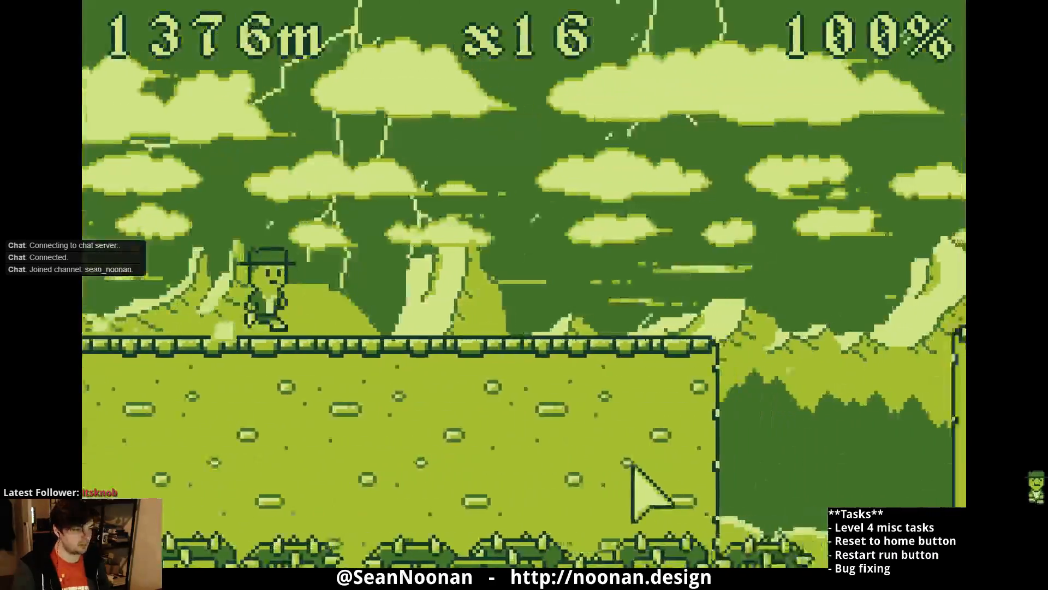
click(629, 453)
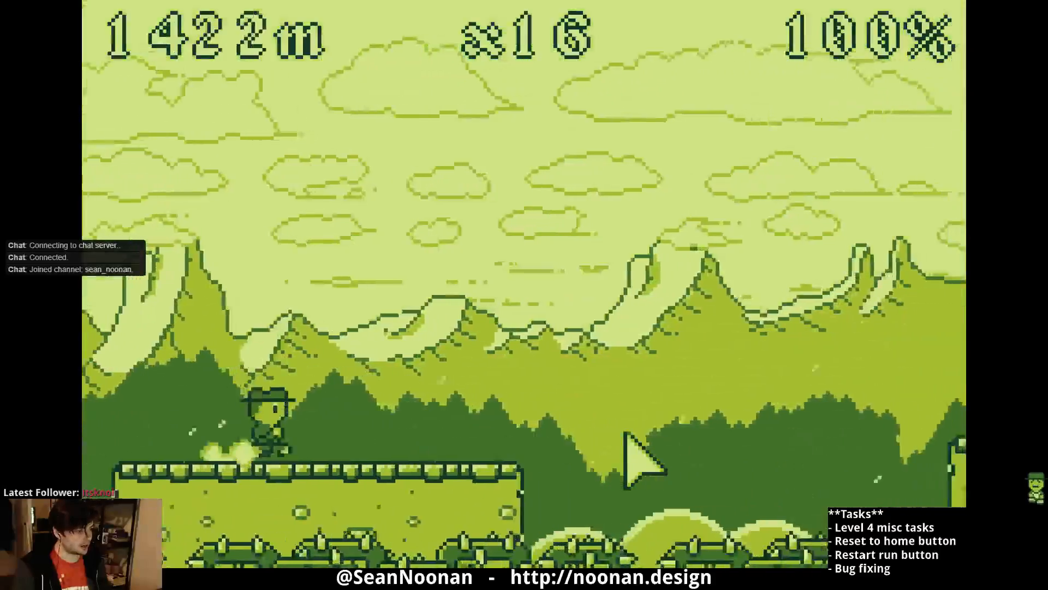
click(629, 453)
click(617, 436)
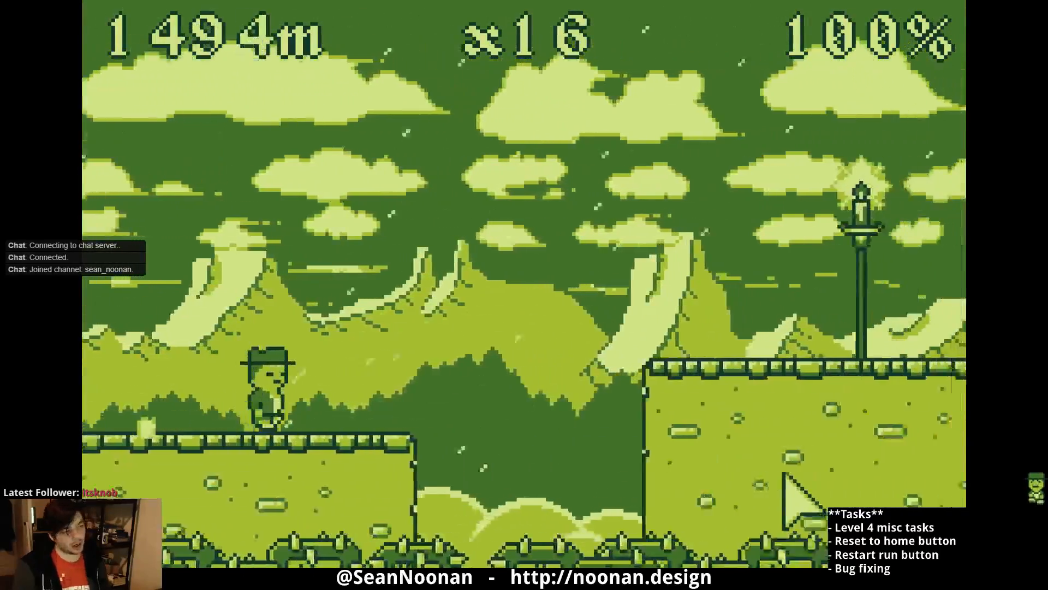
click(794, 464)
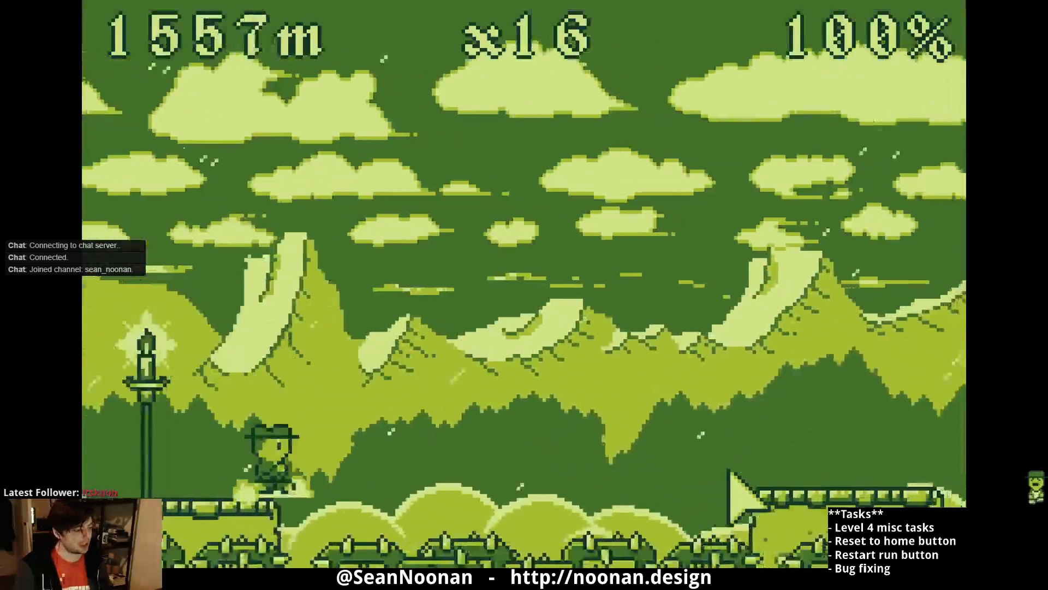
click(712, 478)
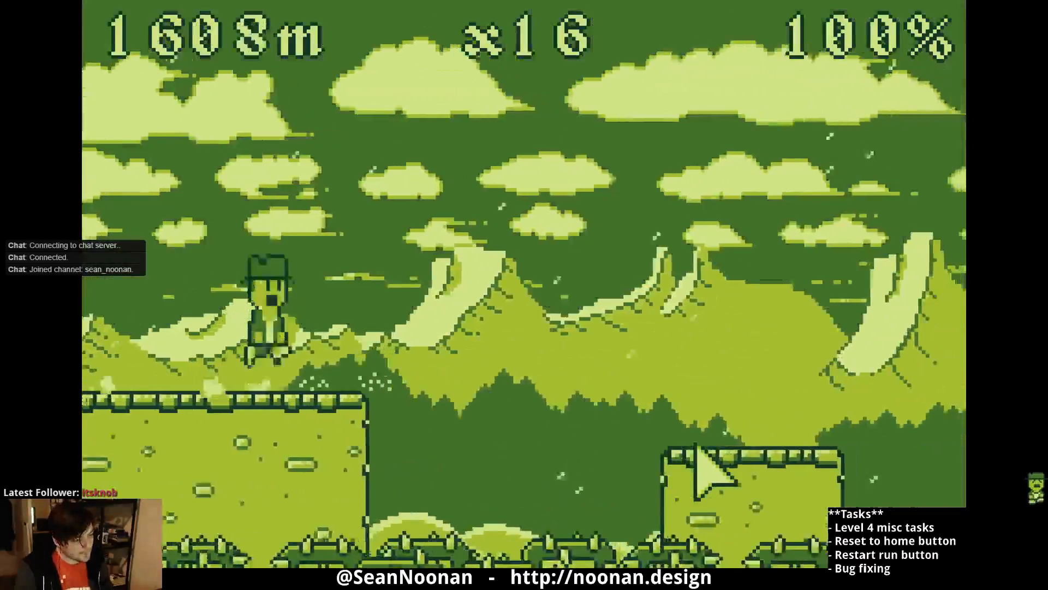
click(697, 469)
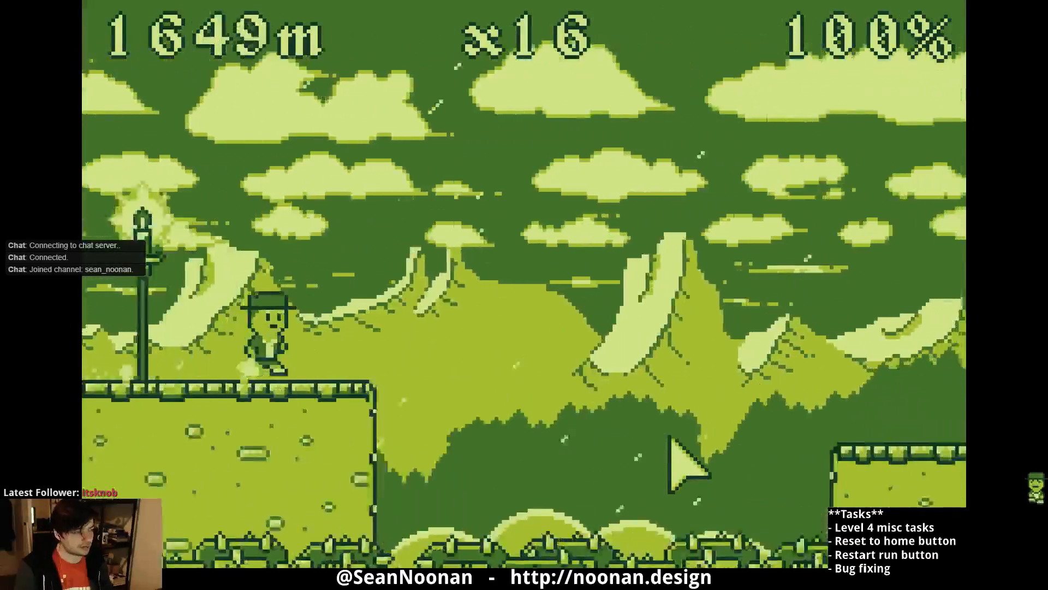
click(670, 441)
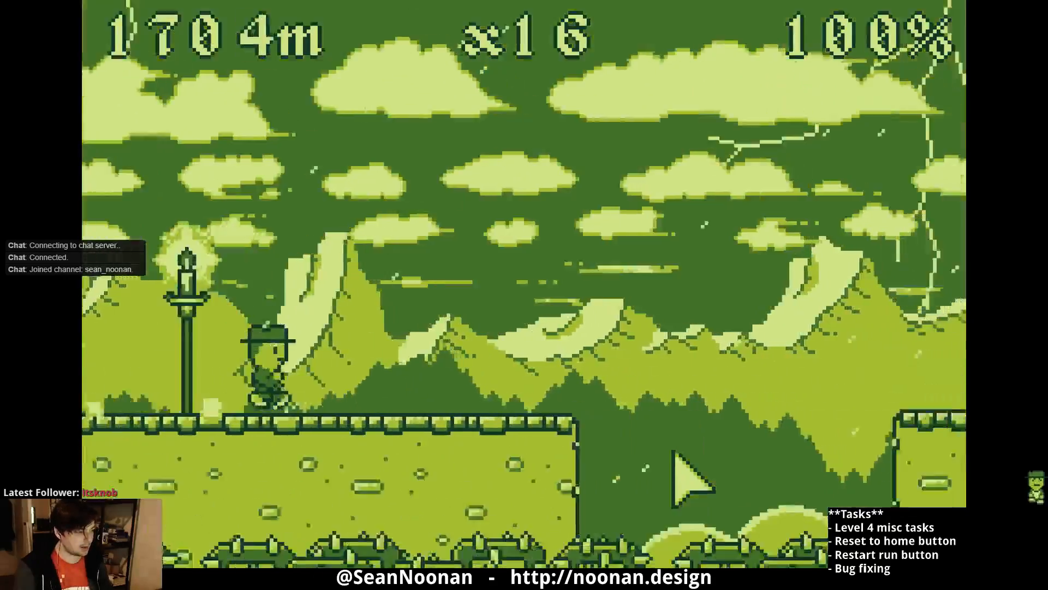
click(671, 442)
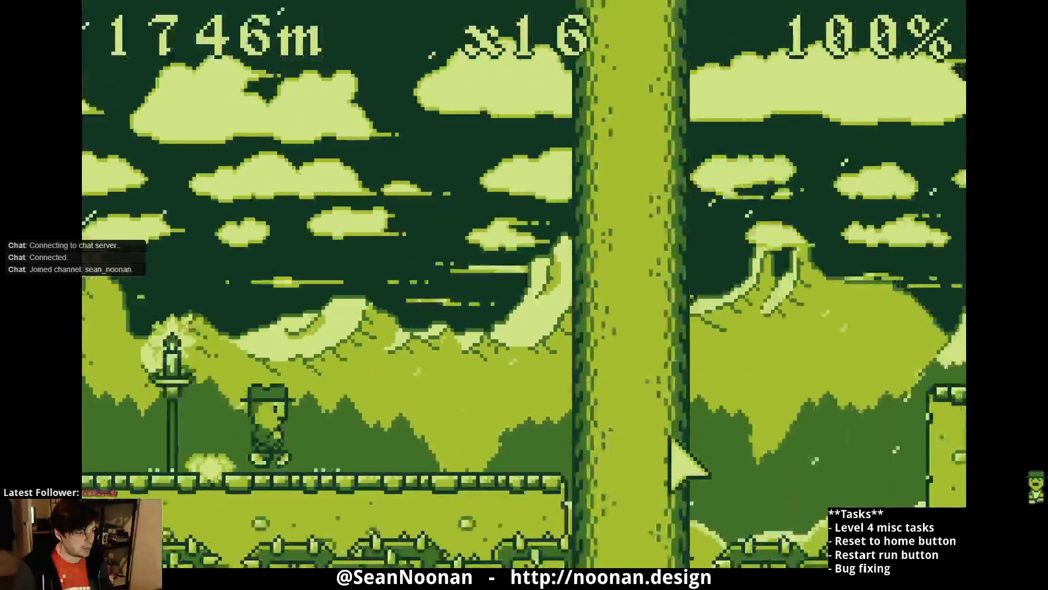
click(669, 443)
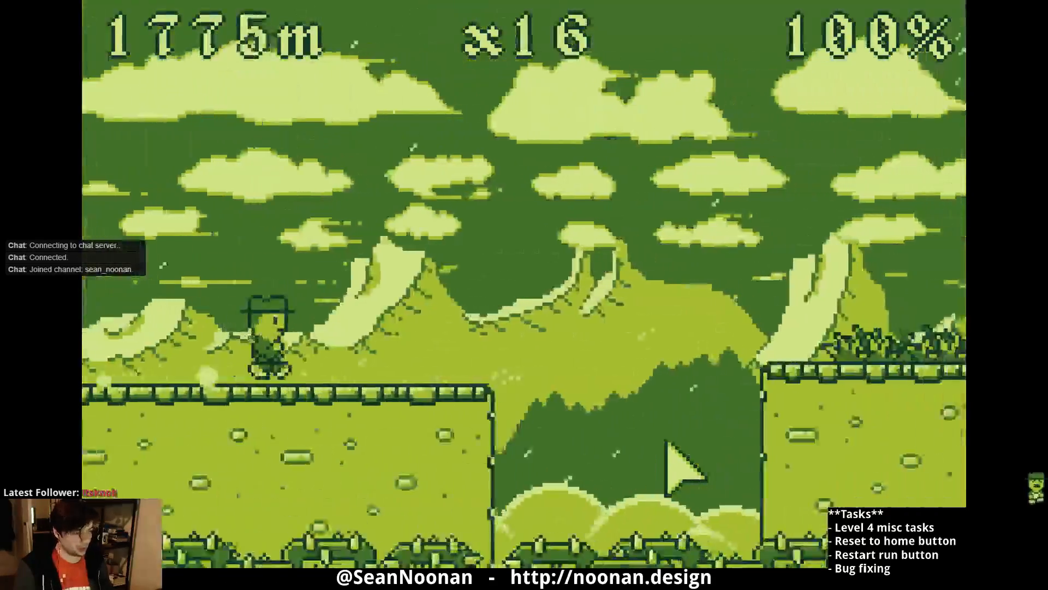
click(661, 446)
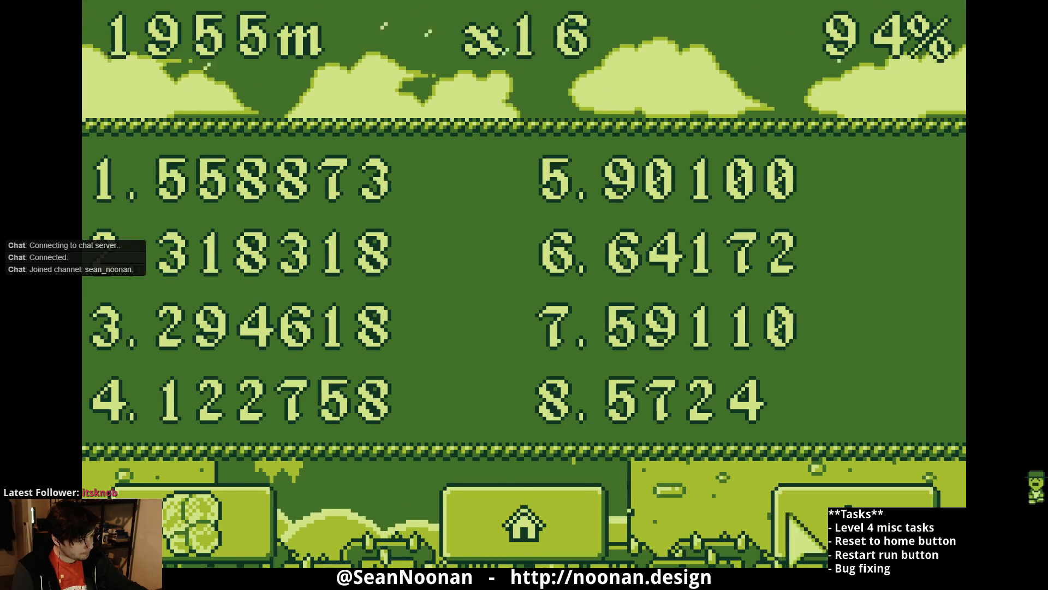
- Start a new run from the high score screen, and test pausing and resuming it
click(772, 516)
key(Escape)
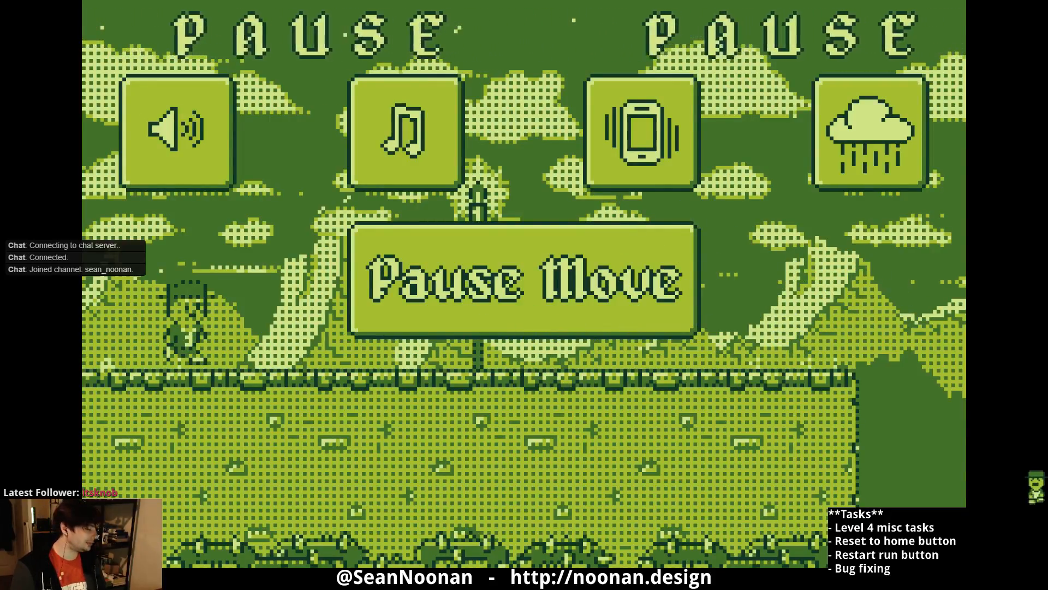
click(123, 538)
click(849, 354)
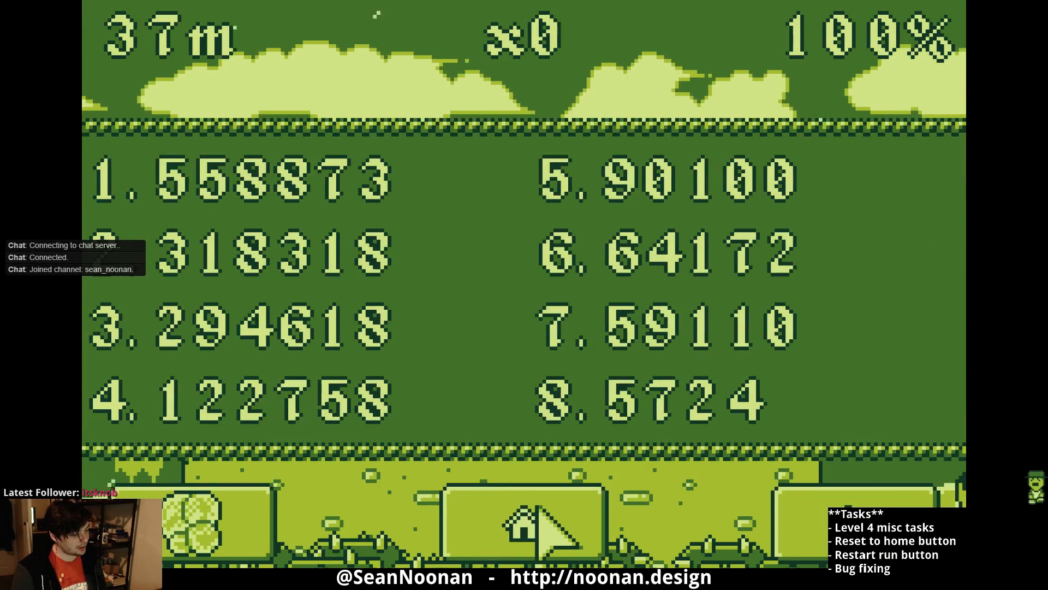
- Return home from the high score screen, and choose the Old Londinium location on the map
click(541, 527)
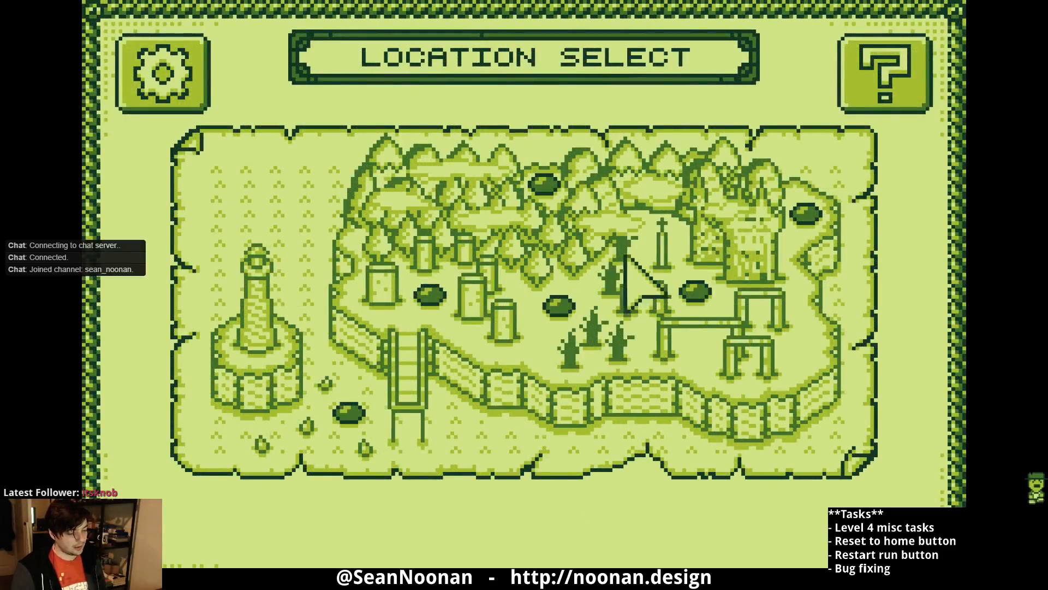
click(706, 256)
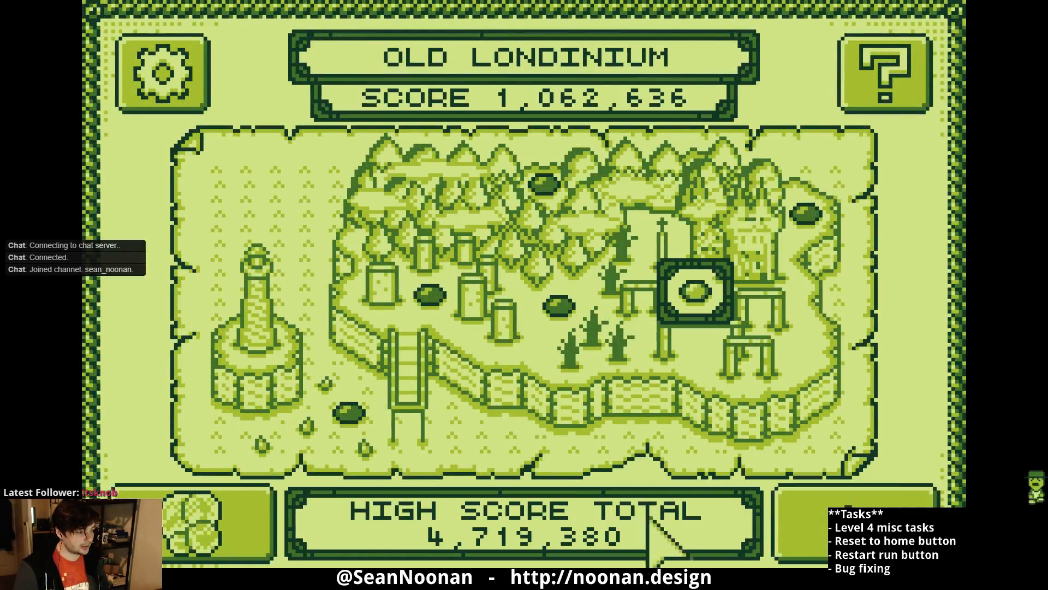
click(726, 273)
- Pick Jack O. Lantern as the character, and start the run with the pumpkin theme
click(461, 439)
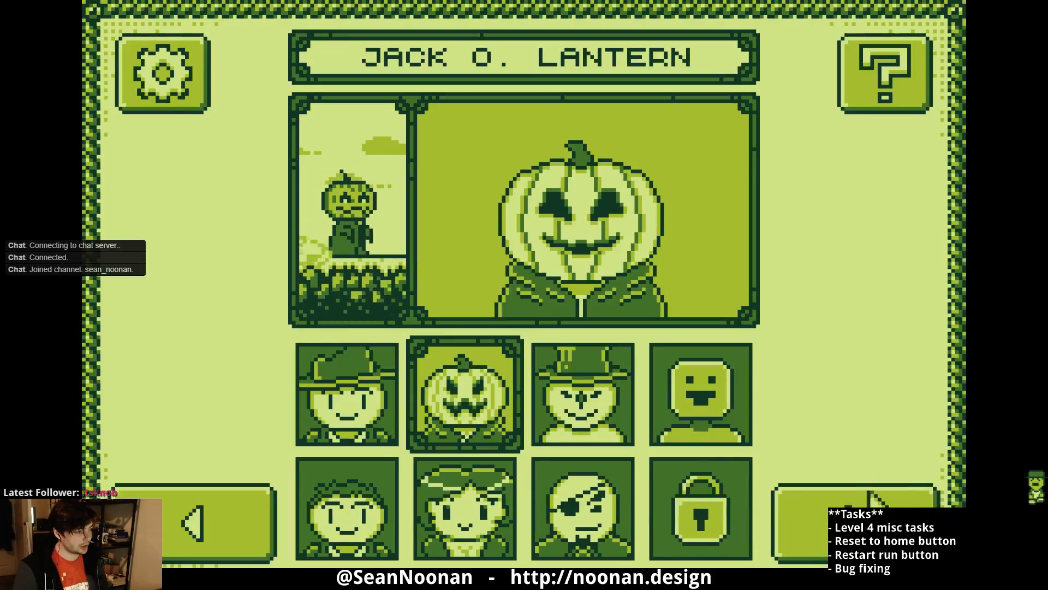
click(878, 486)
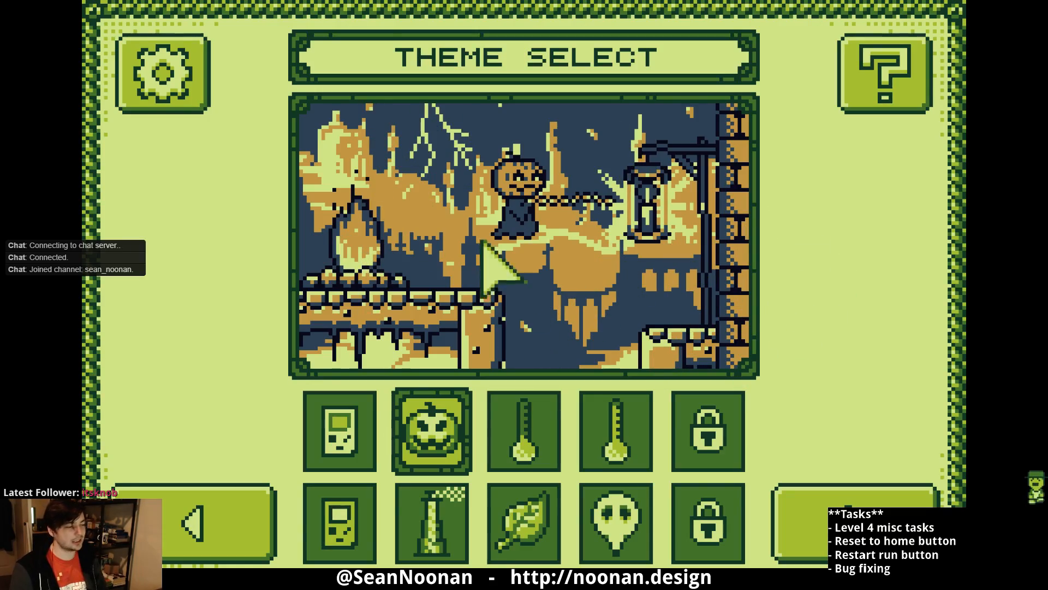
click(868, 521)
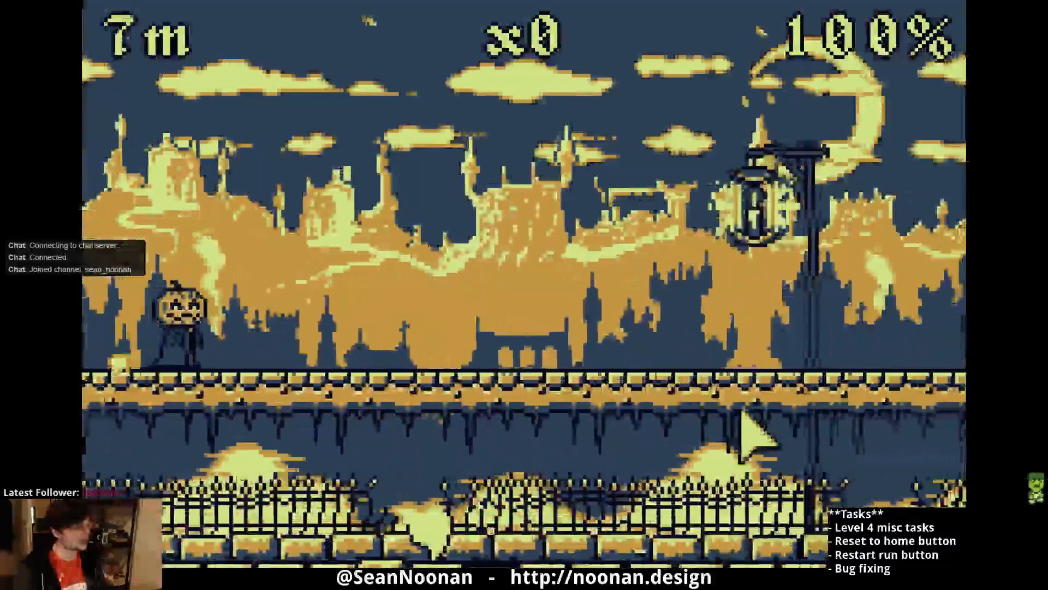
- Run Jack O. Lantern through the first 300 m of Old Londinium, jumping the gaps and striking the hanging lanterns
key(space)
key(space)
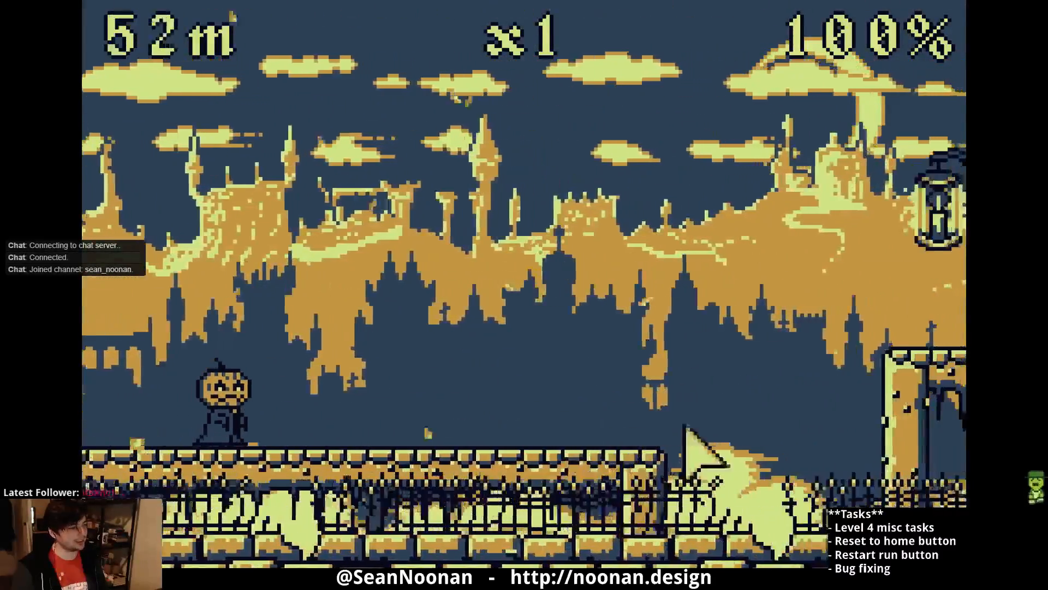
key(space)
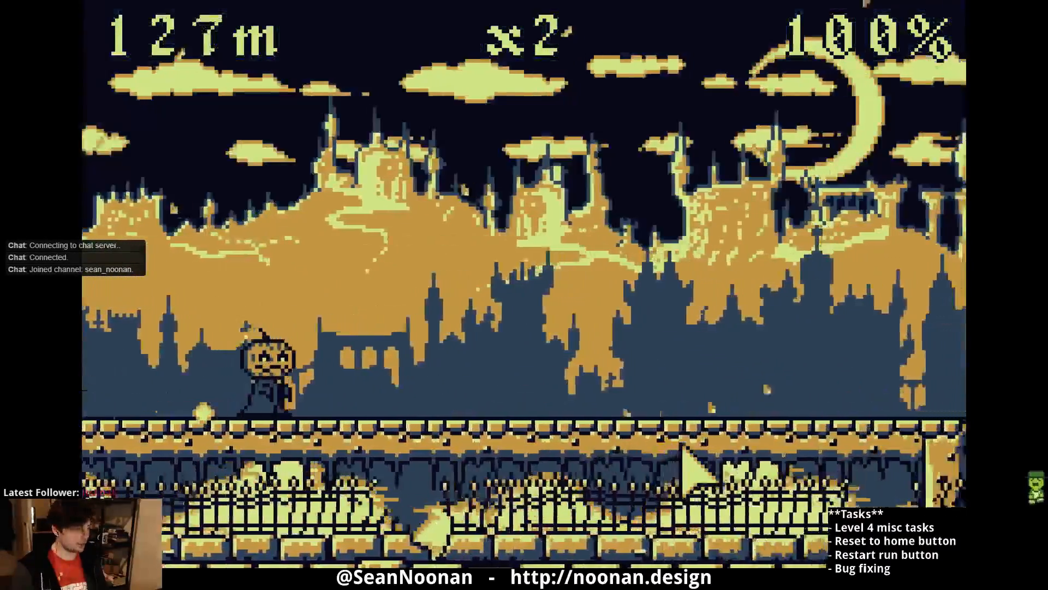
key(space)
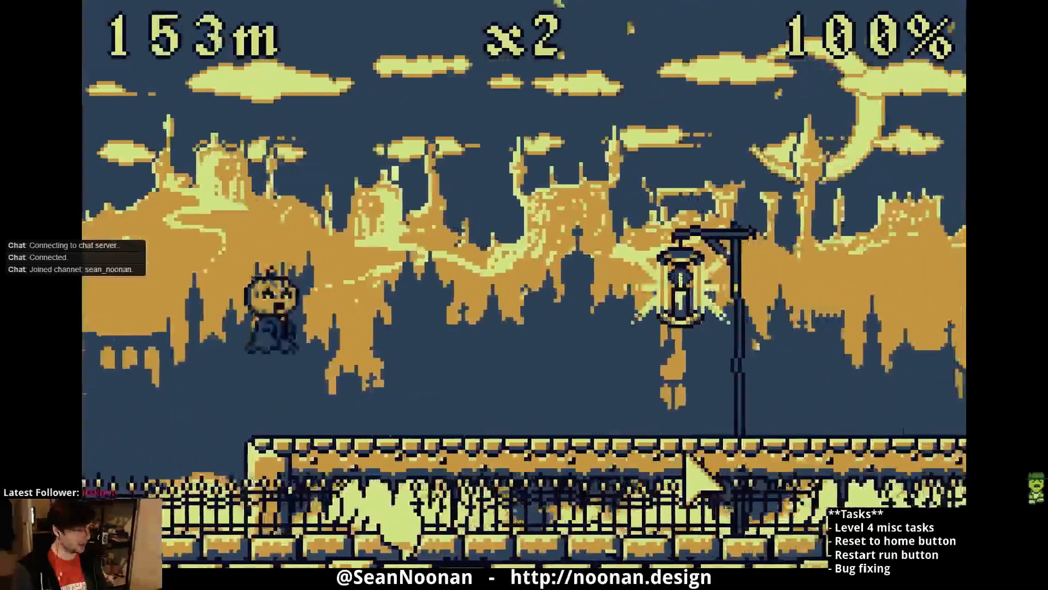
key(space)
key(space)
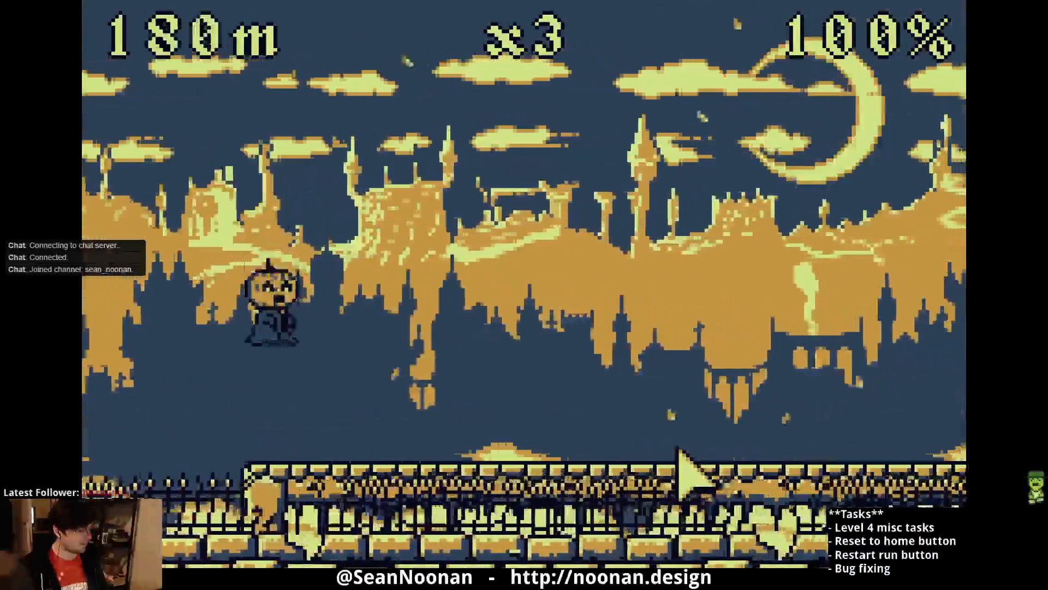
key(space)
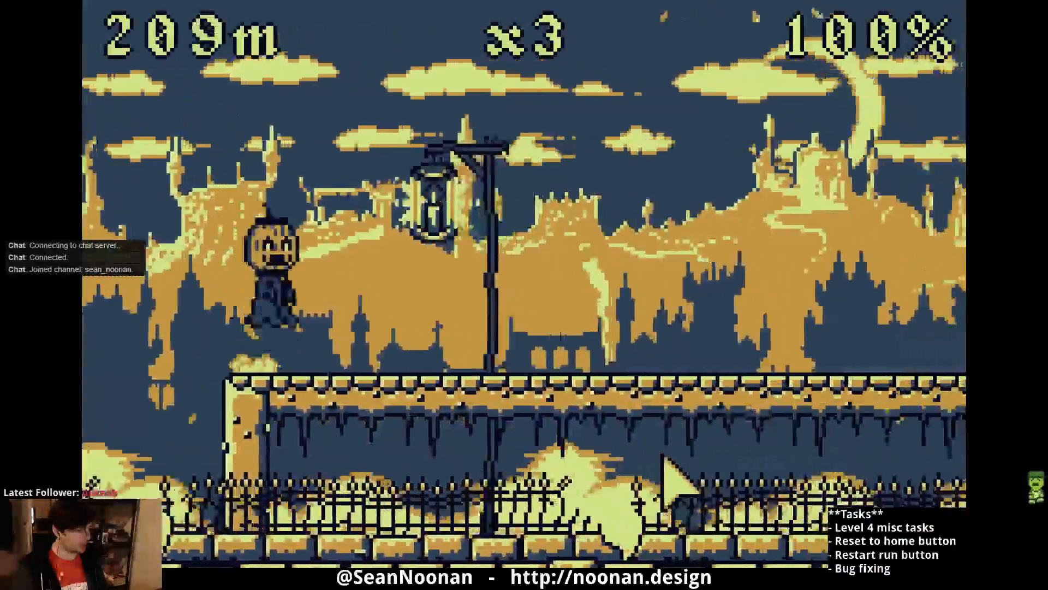
key(space)
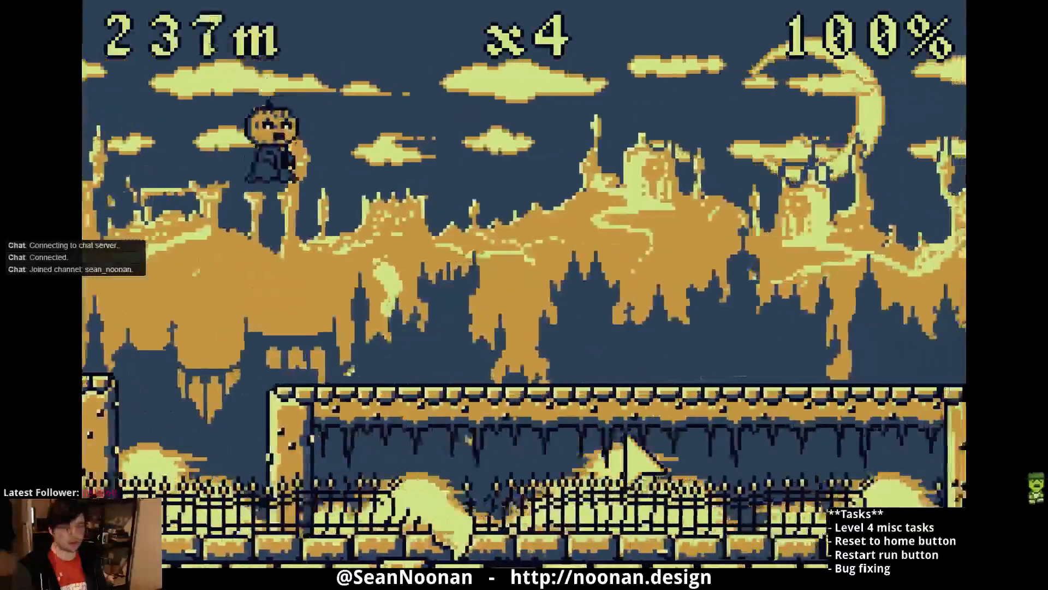
key(space)
key(space)
key(space)
key(space)
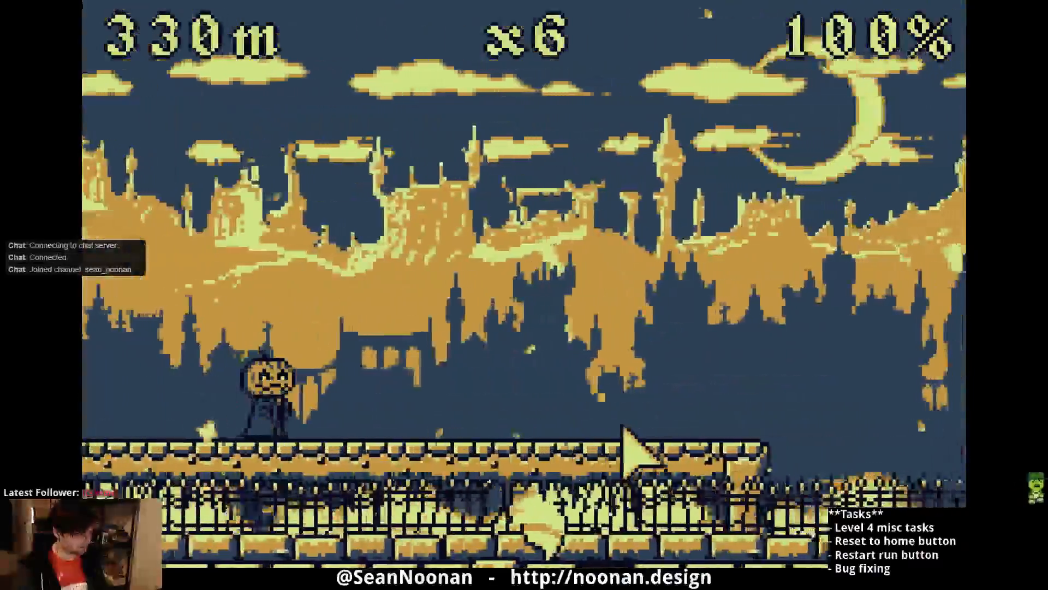
- Continue the Old Londinium run past 640 m, leaping between uneven platforms, clearing the bonfire and whipping lanterns in mid-air
key(space)
key(space)
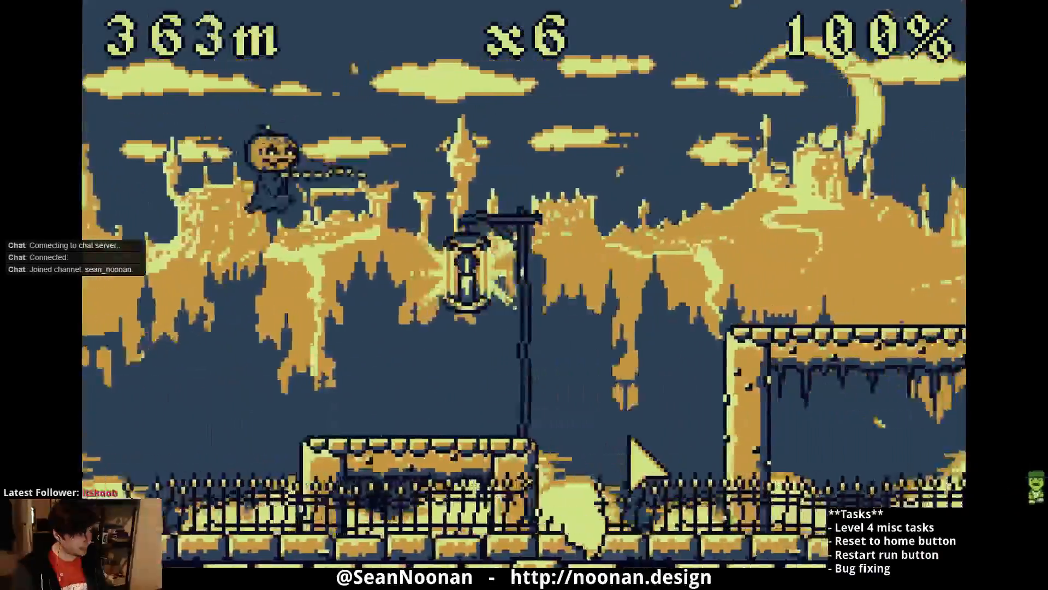
key(space)
key(space)
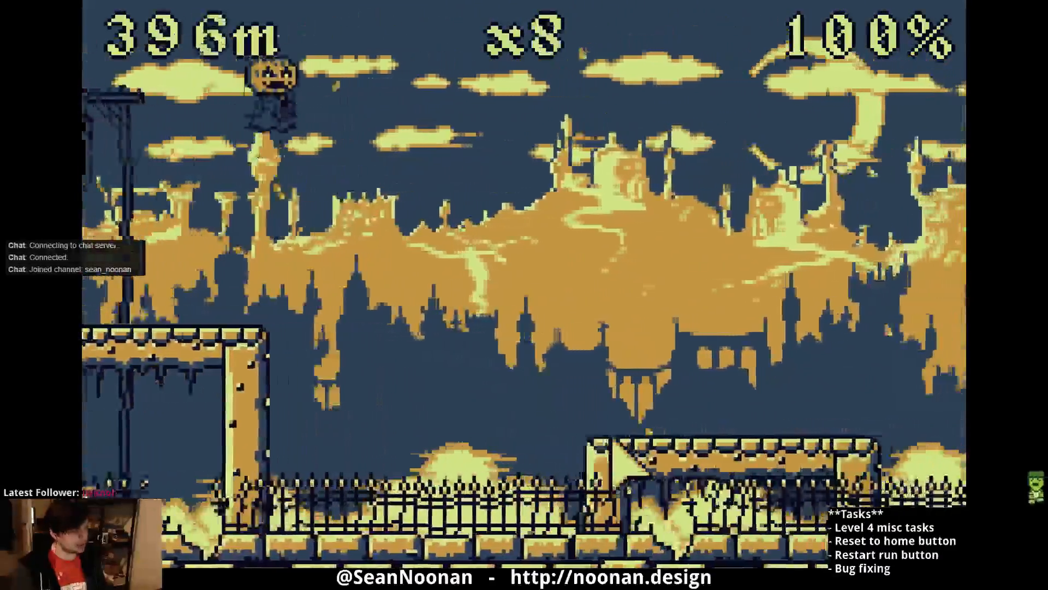
key(space)
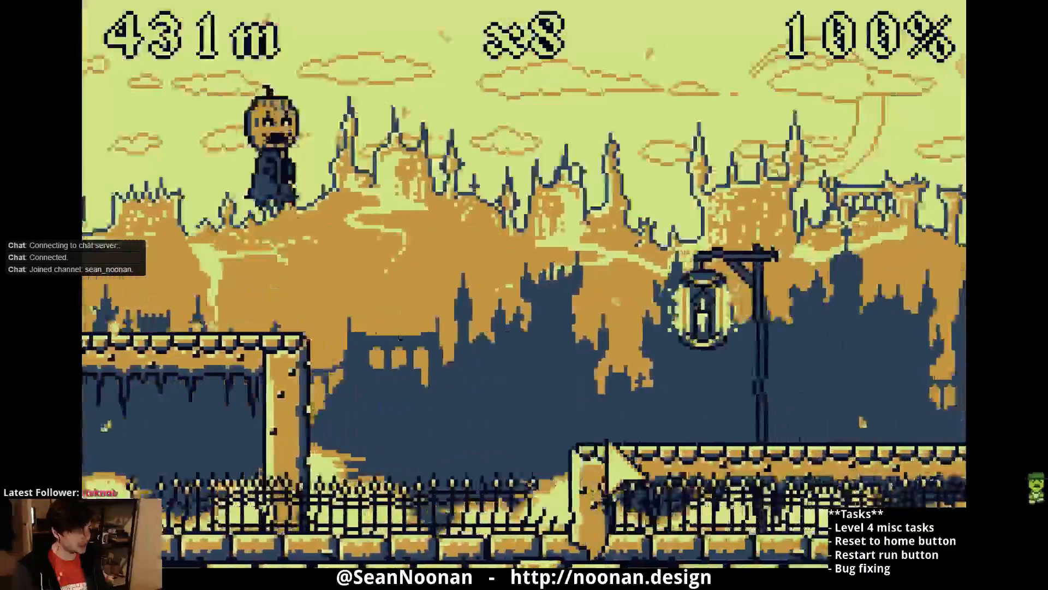
key(space)
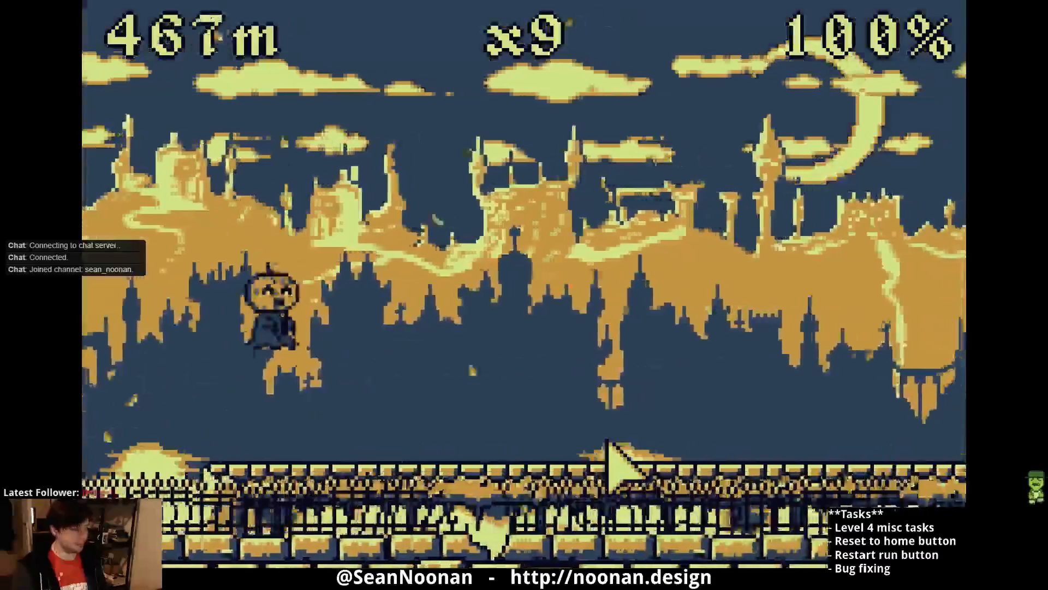
key(space)
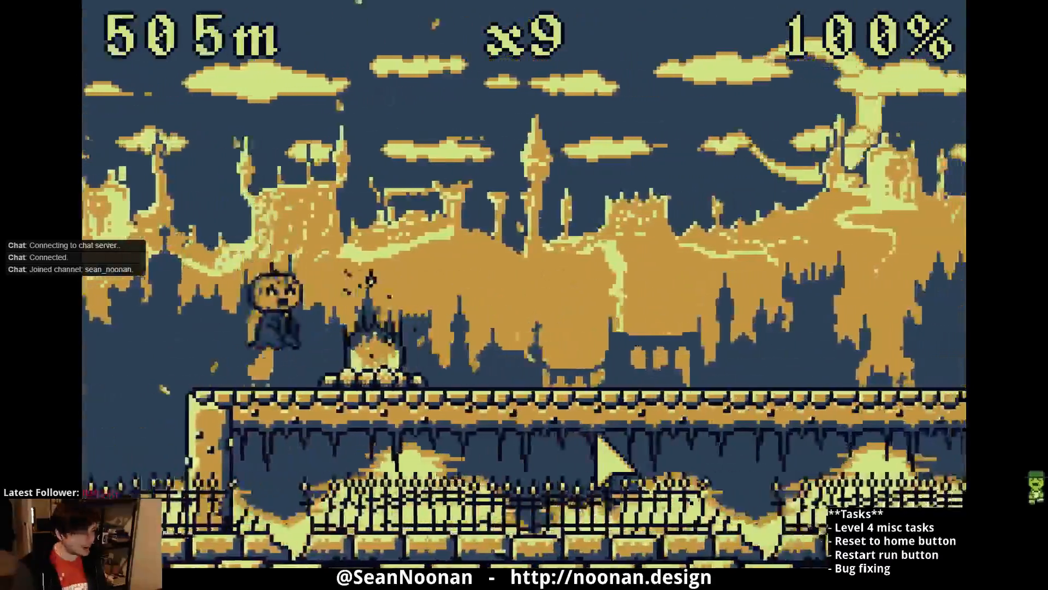
key(space)
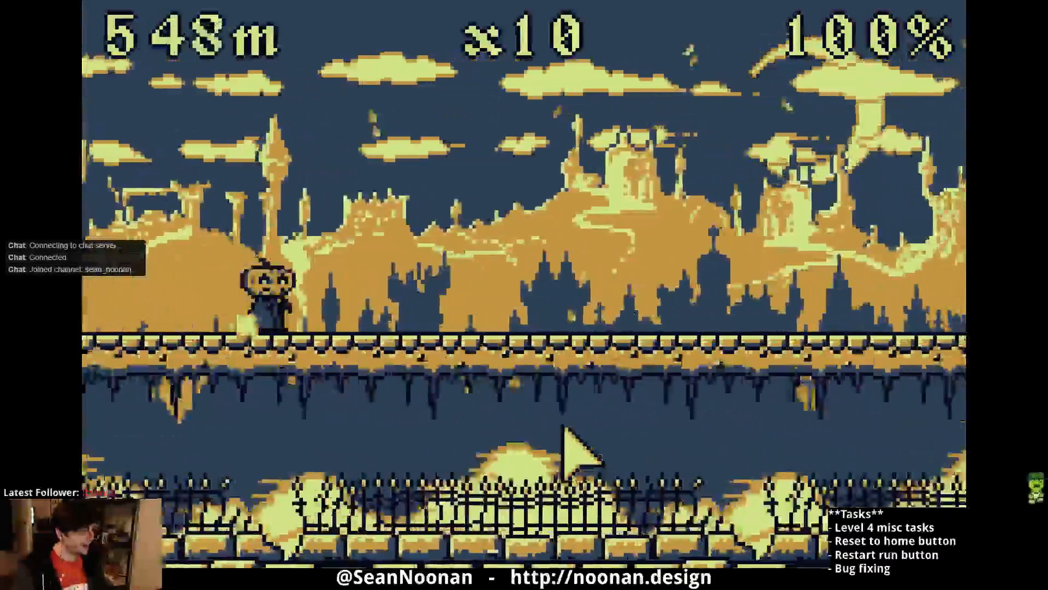
key(space)
key(space)
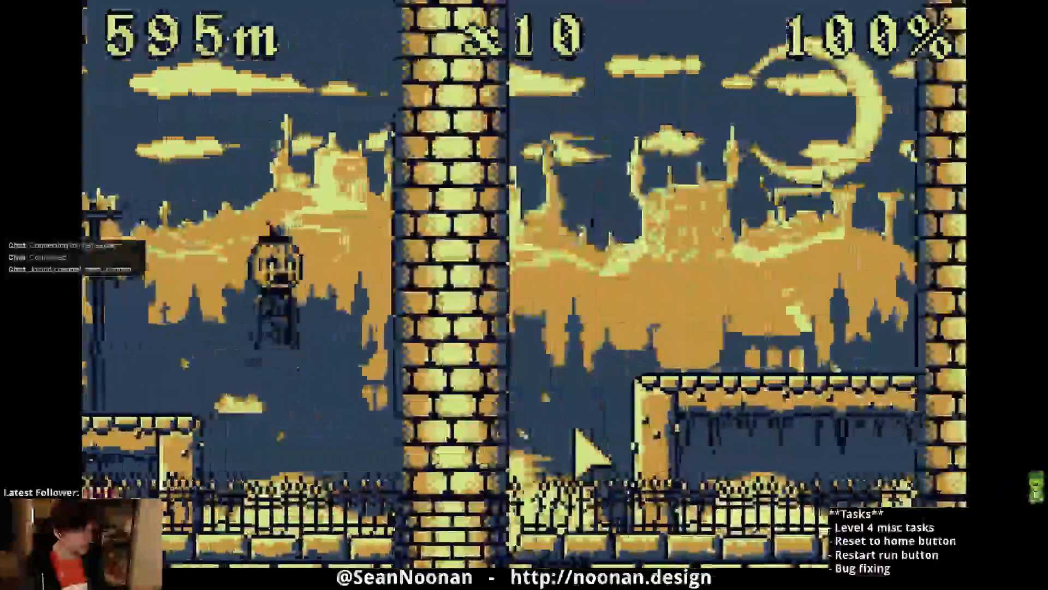
key(space)
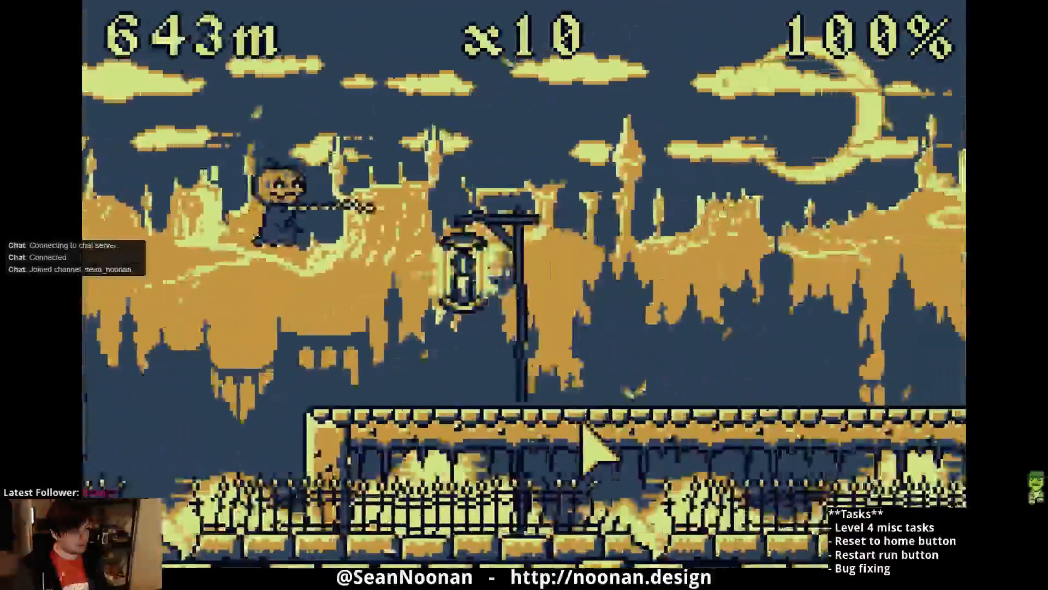
key(space)
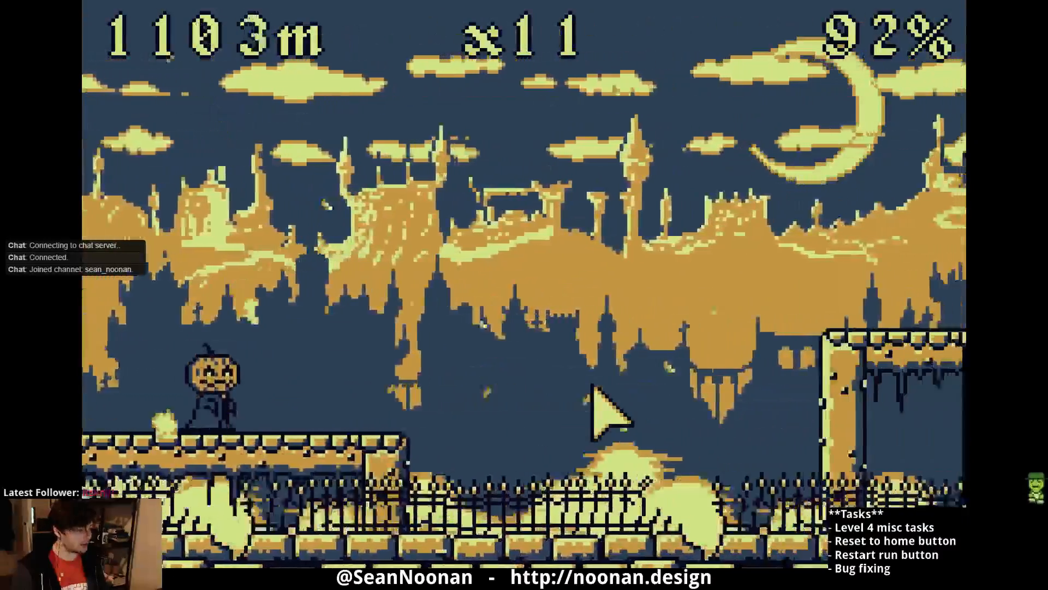
- Keep the pumpkin character running from about 1100 m to 1400 m, jumping each gap between the raised platforms
click(591, 389)
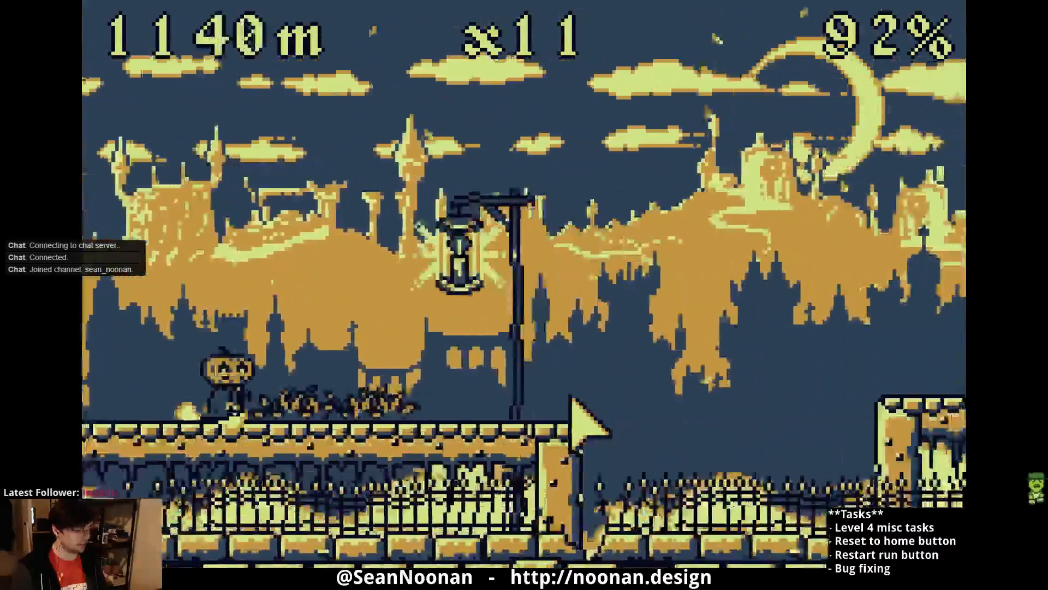
click(572, 401)
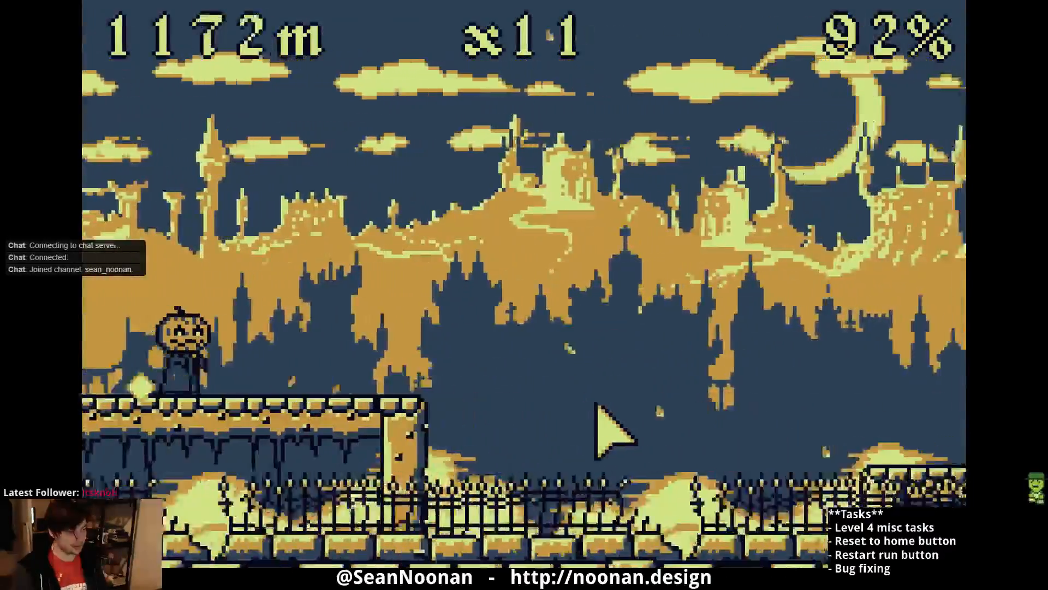
click(596, 405)
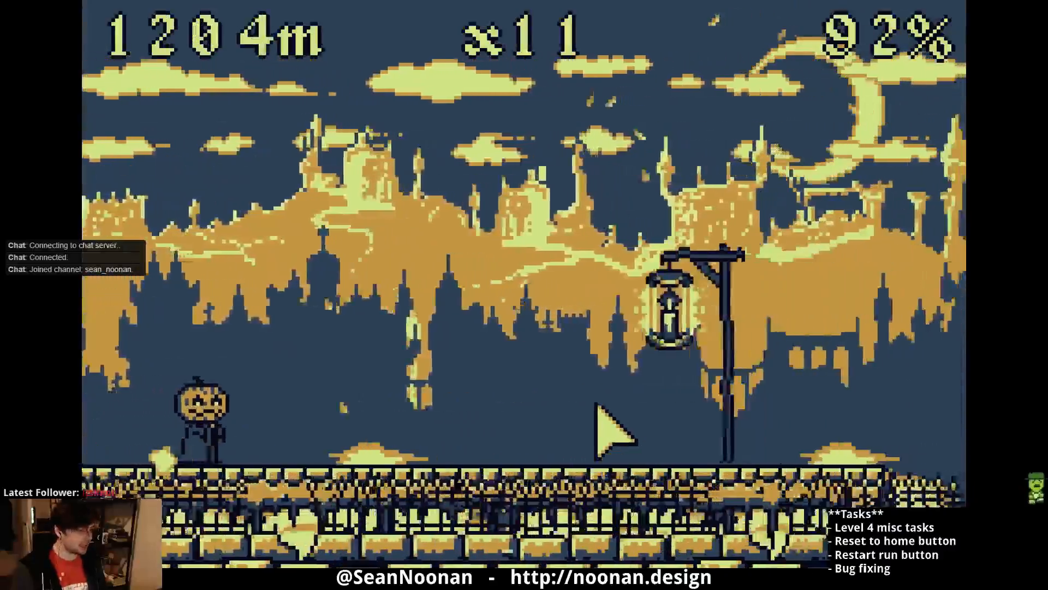
click(605, 405)
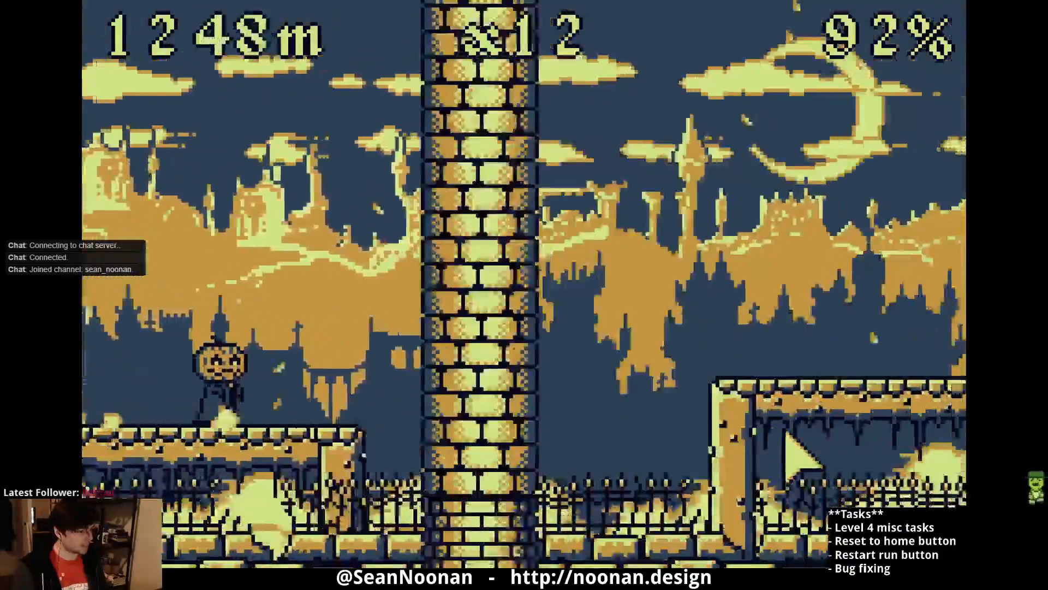
click(786, 444)
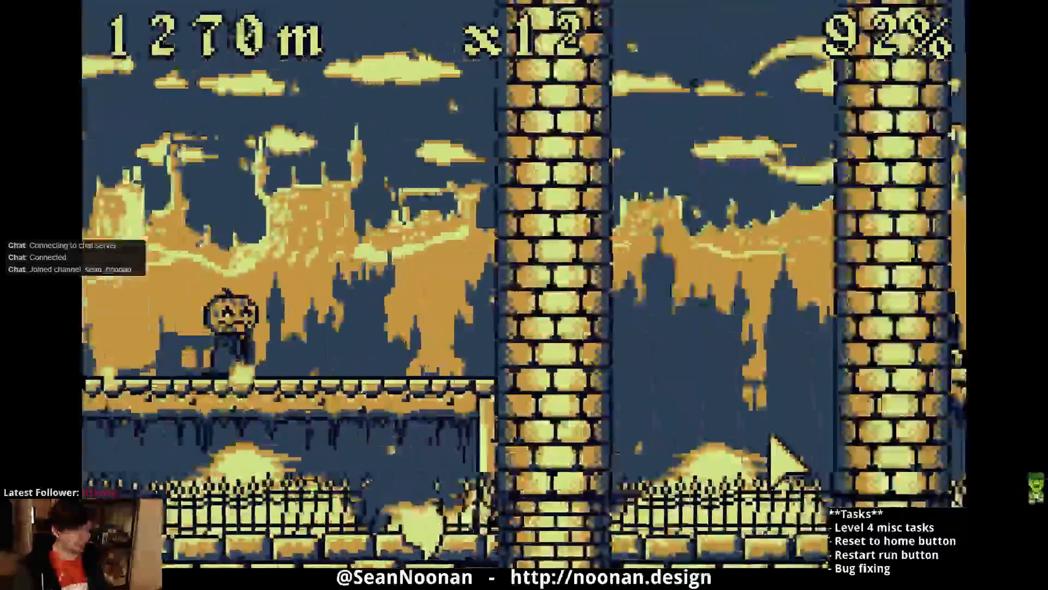
click(767, 443)
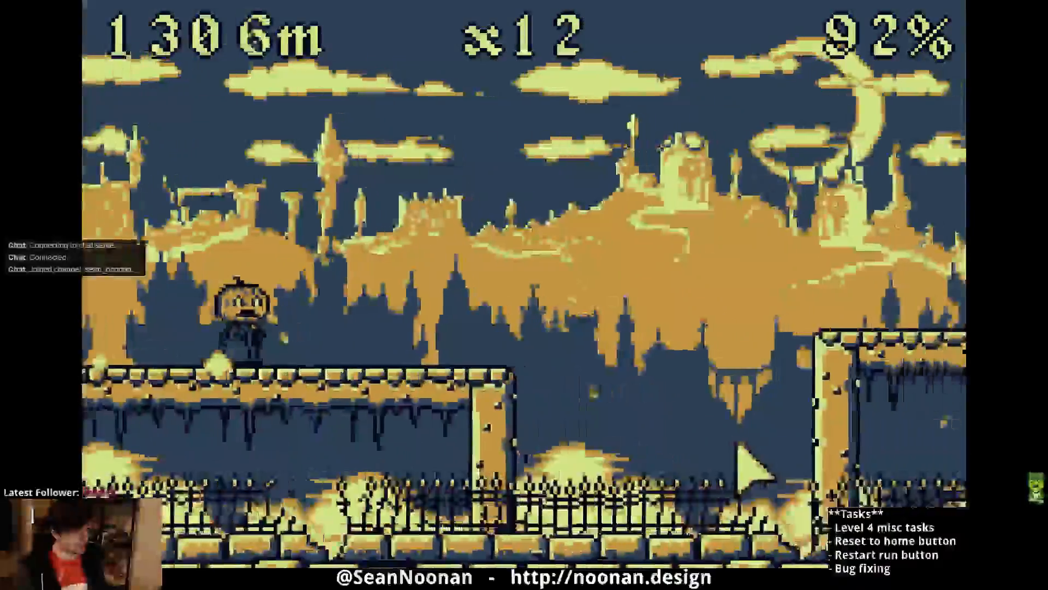
click(738, 445)
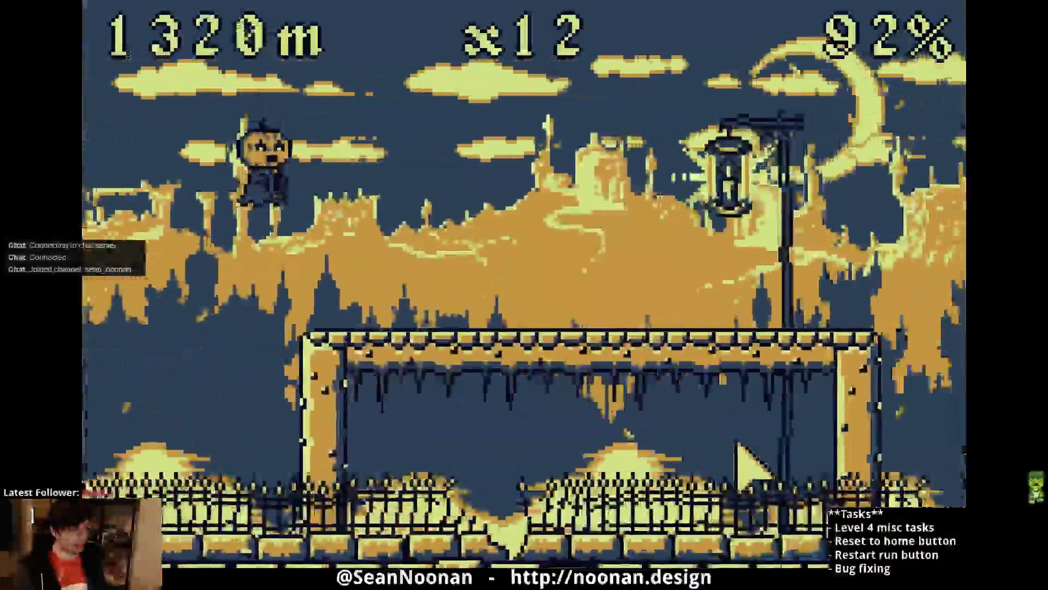
click(737, 443)
click(734, 442)
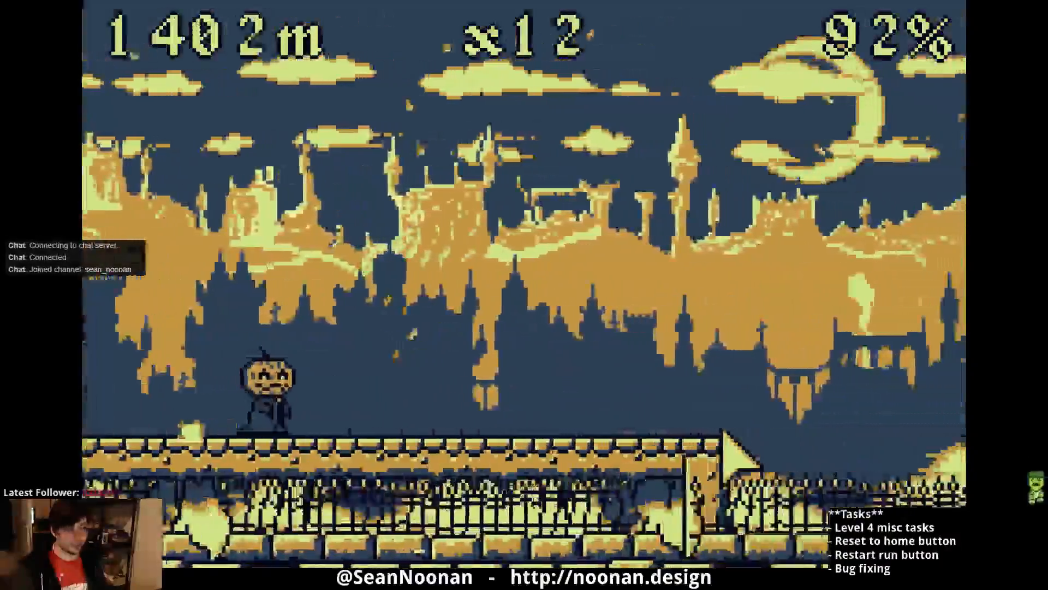
- Play the Old Londinium run onward from 1400 m past 3500 m, jumping the platform gaps until the run ends
click(725, 436)
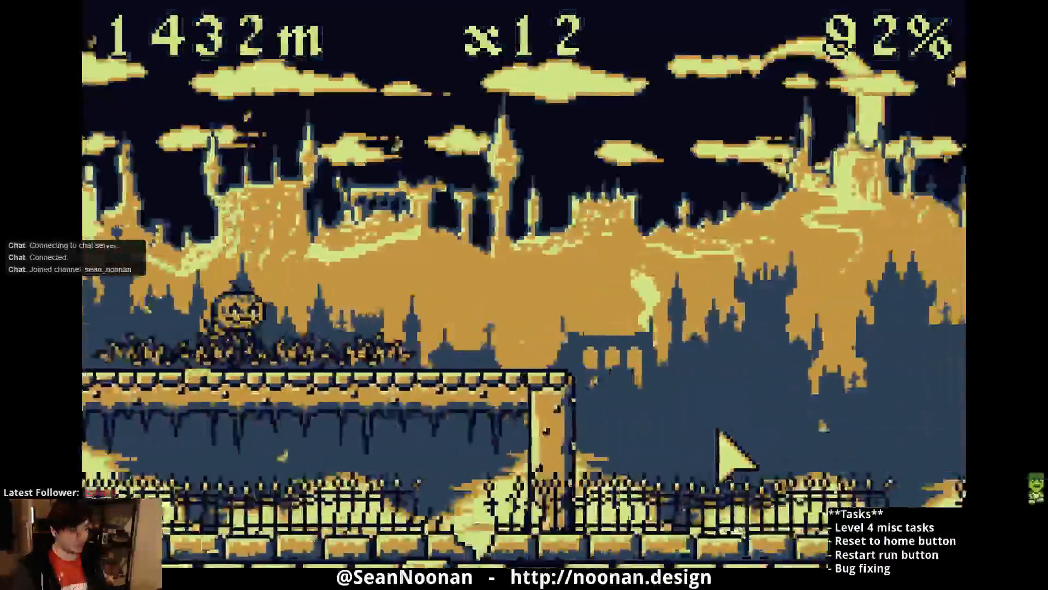
click(723, 441)
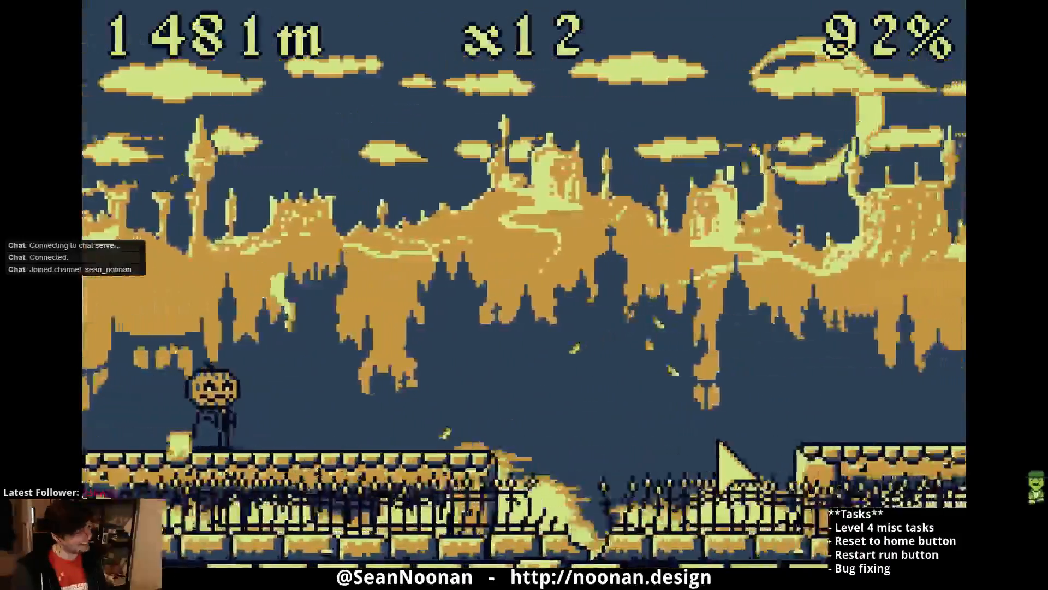
click(722, 437)
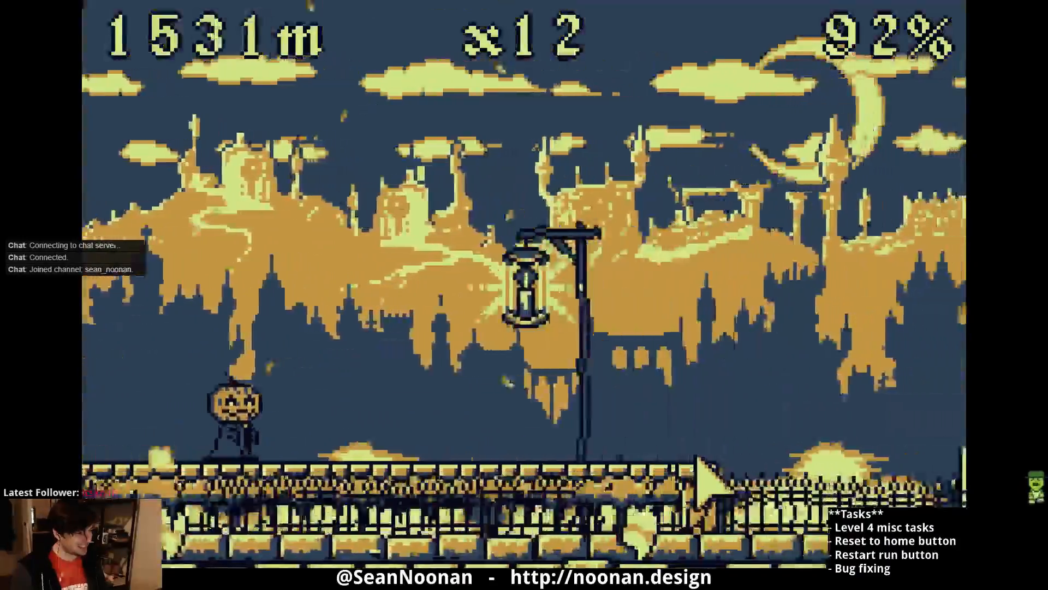
click(697, 456)
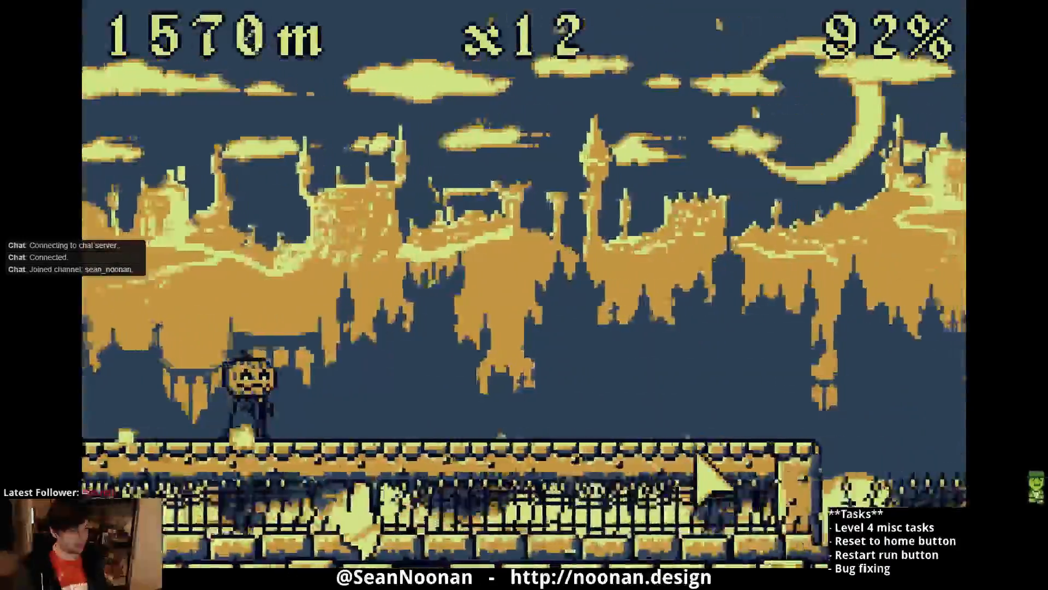
click(699, 460)
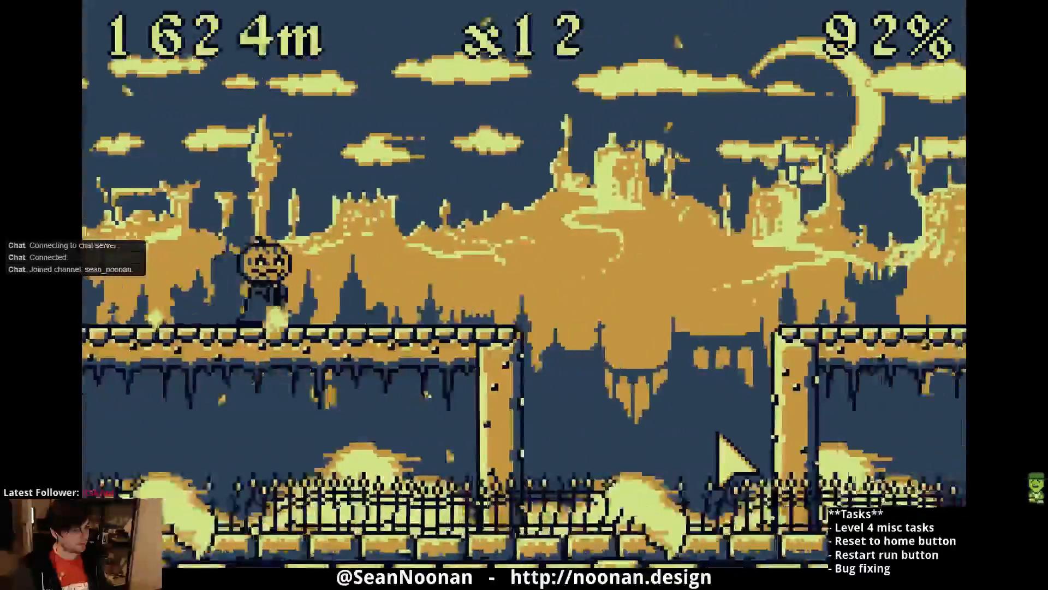
click(720, 435)
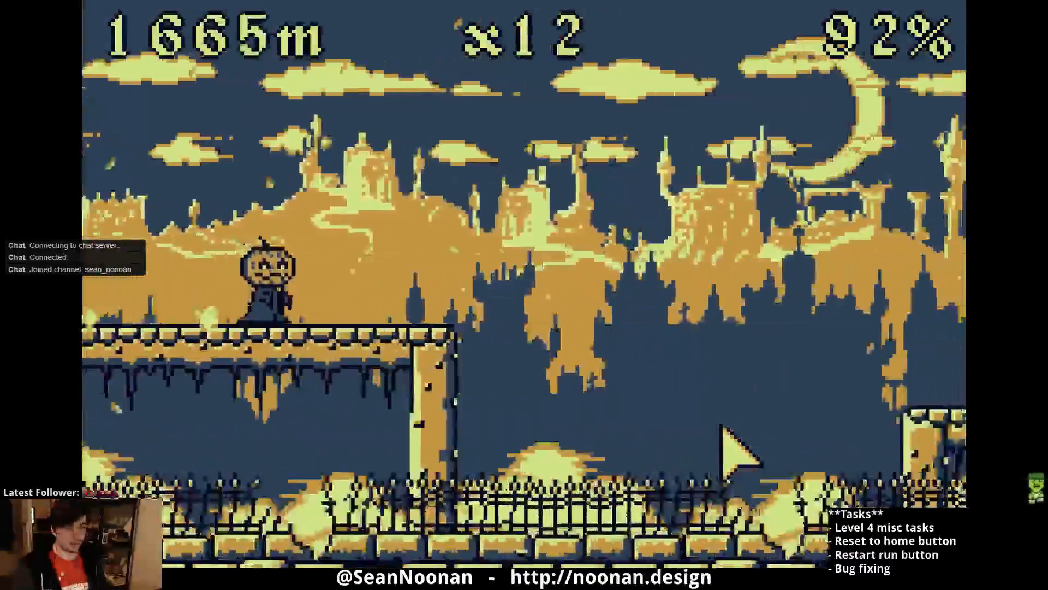
click(723, 430)
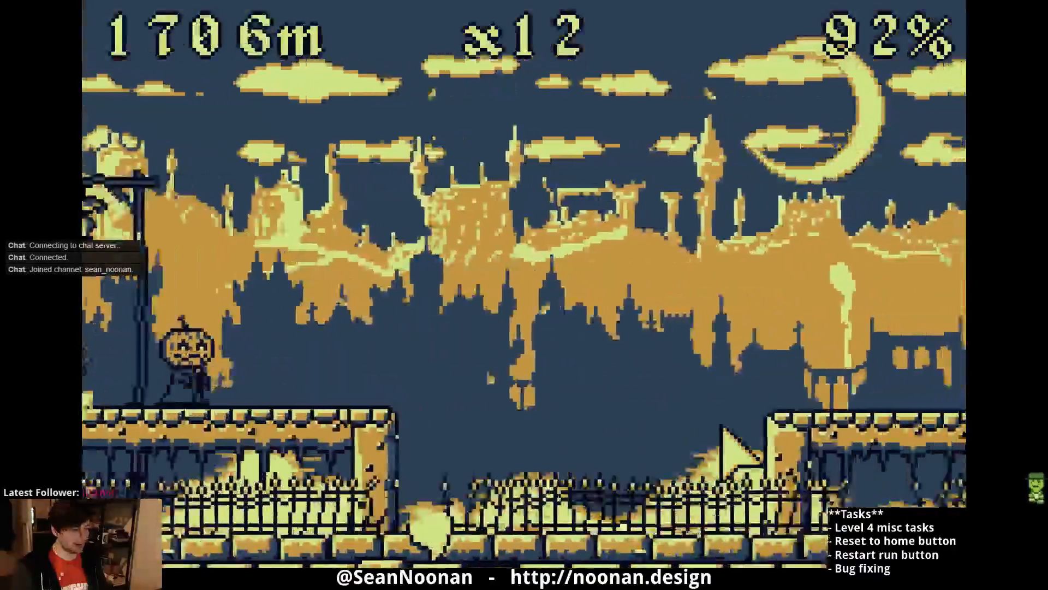
click(723, 429)
click(723, 429)
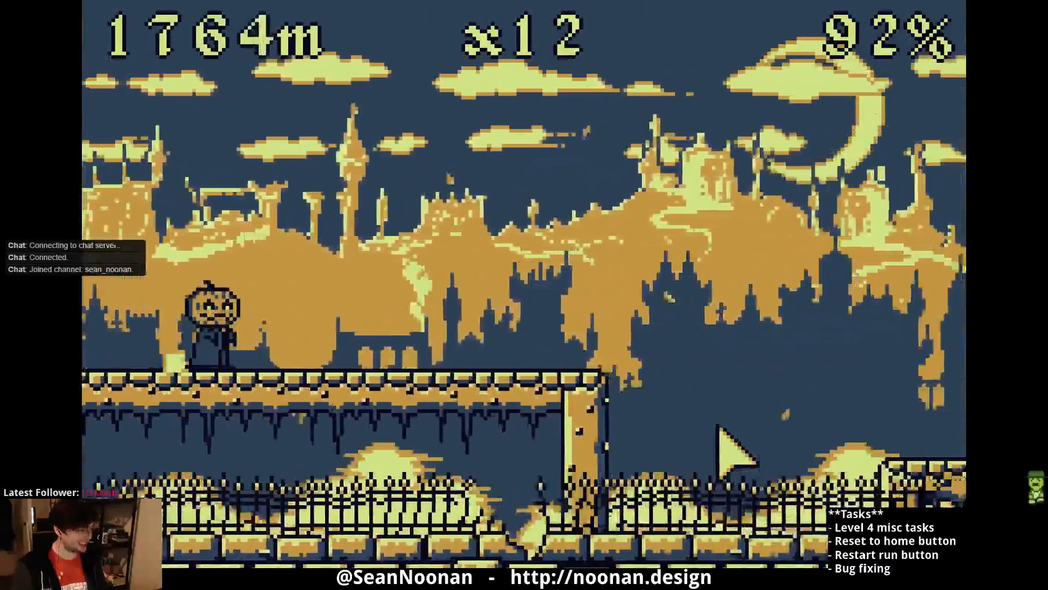
click(719, 427)
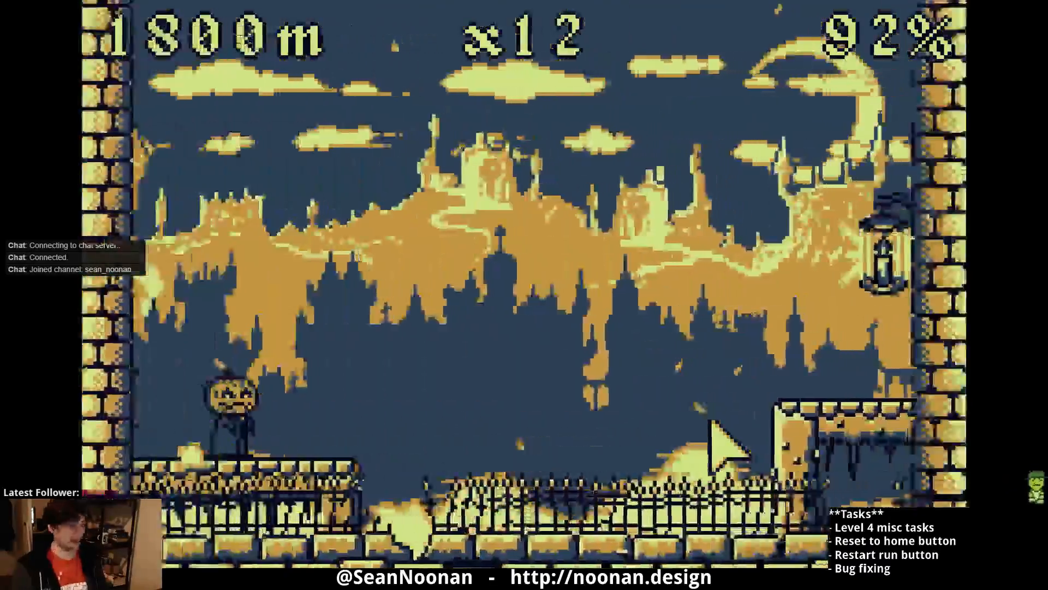
click(711, 423)
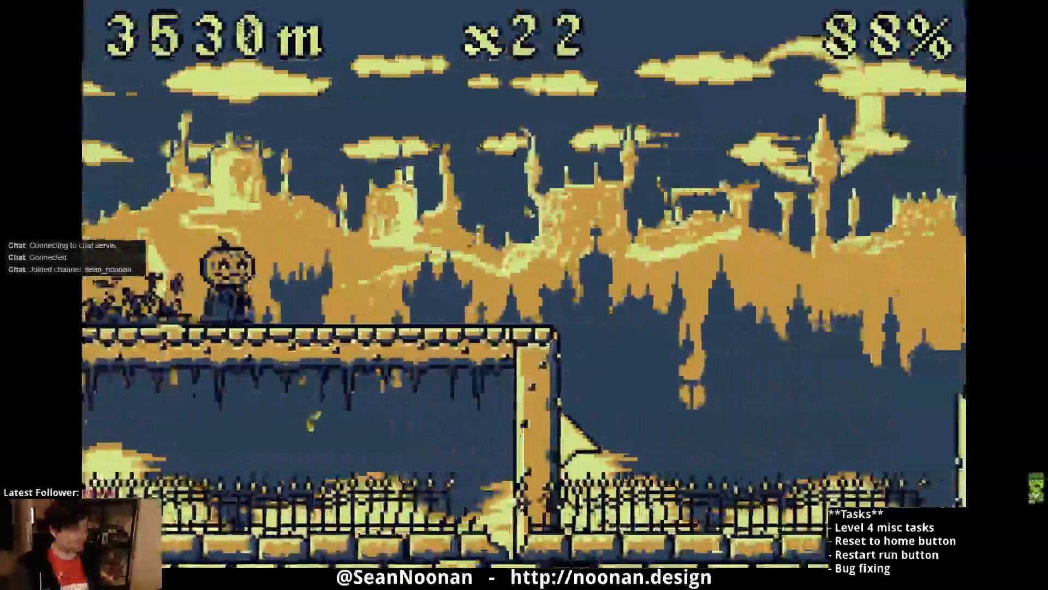
click(562, 414)
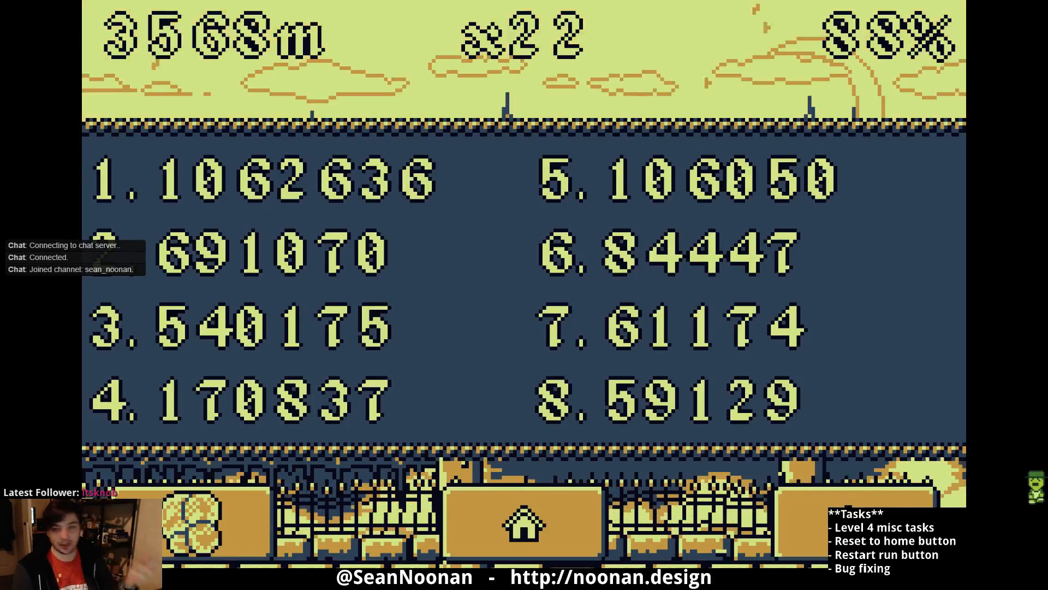
- Leave the finished run's score screen, select Bitter Bluffs on the location map and proceed to character selection
click(544, 520)
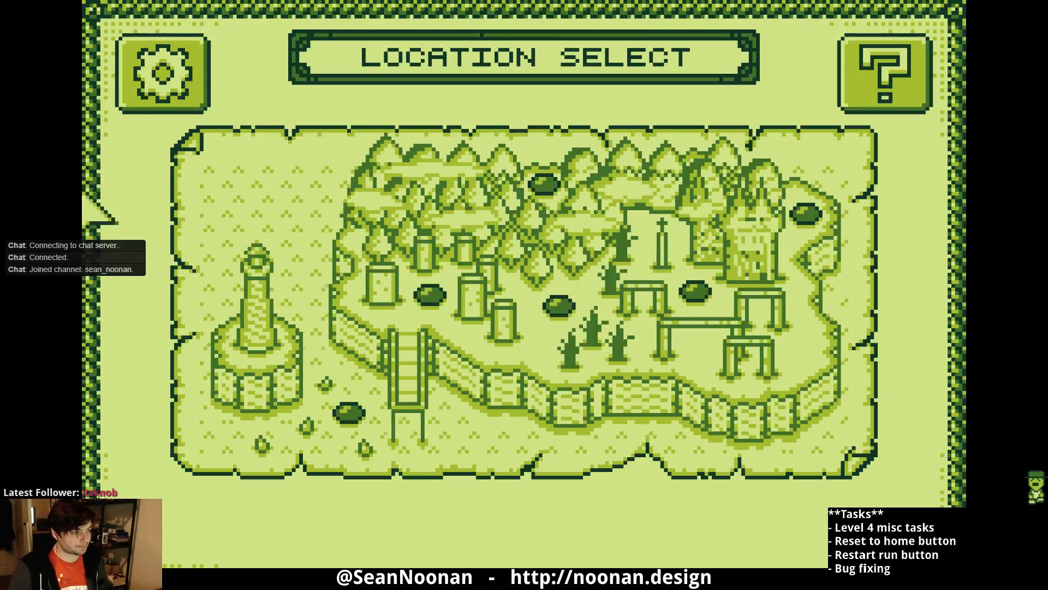
click(543, 289)
click(533, 184)
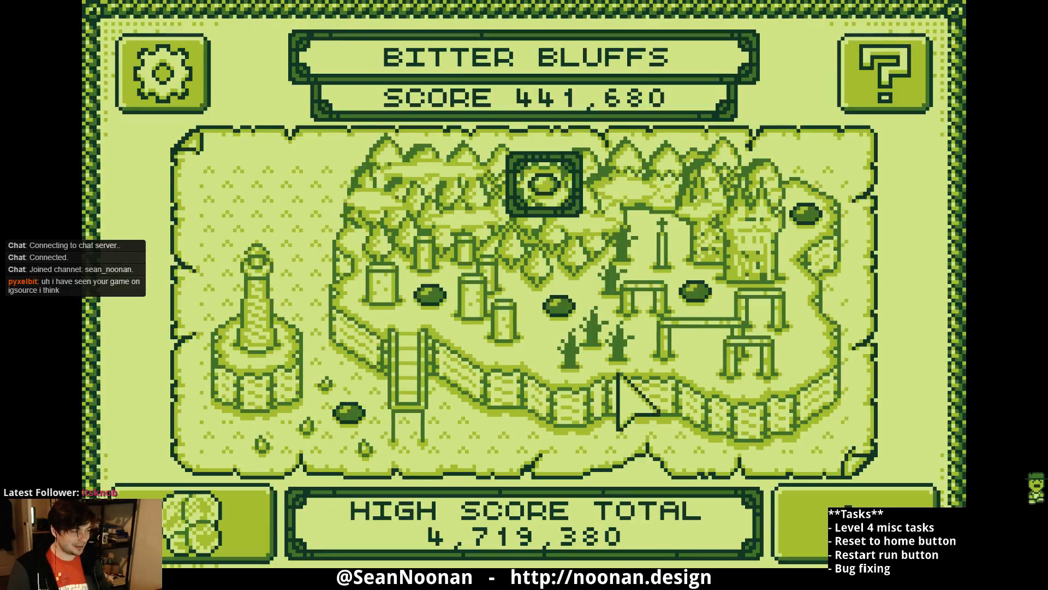
click(844, 490)
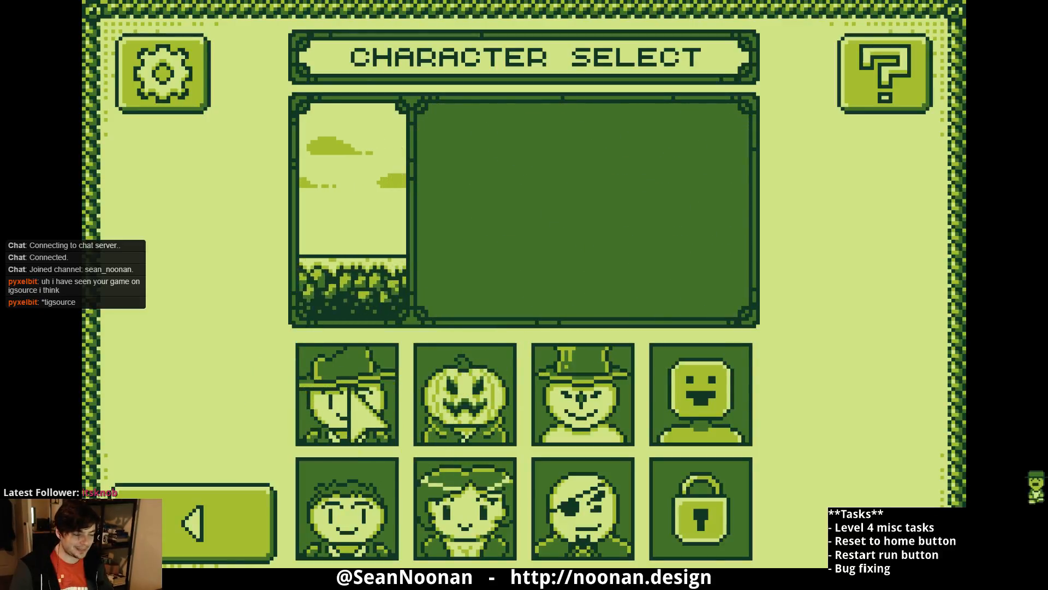
- Choose Jack Frost as the character, pick the snowy thermometer theme and start the Bitter Bluffs run
click(363, 395)
click(456, 388)
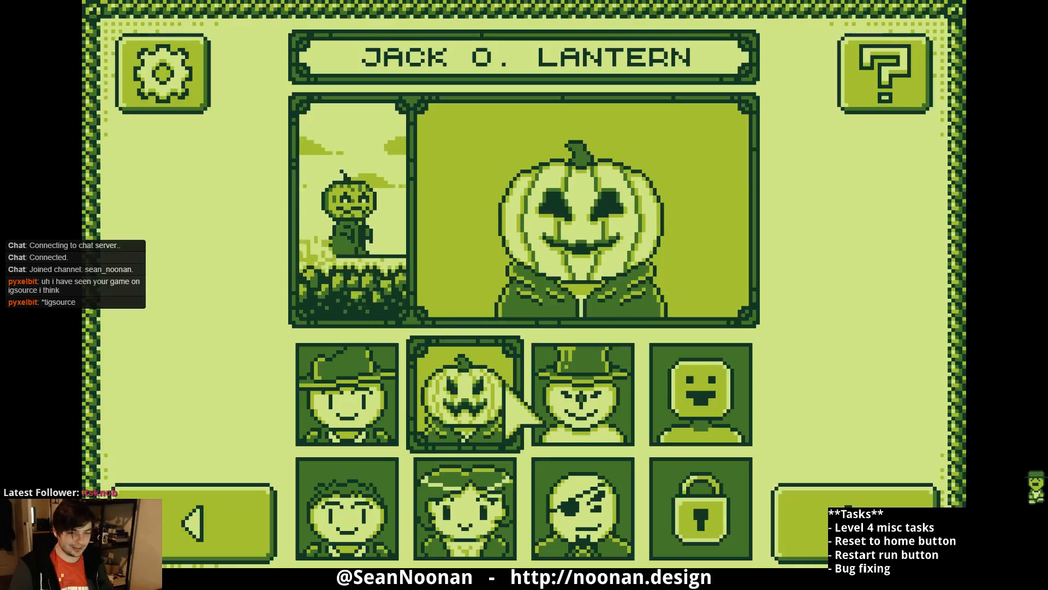
click(614, 398)
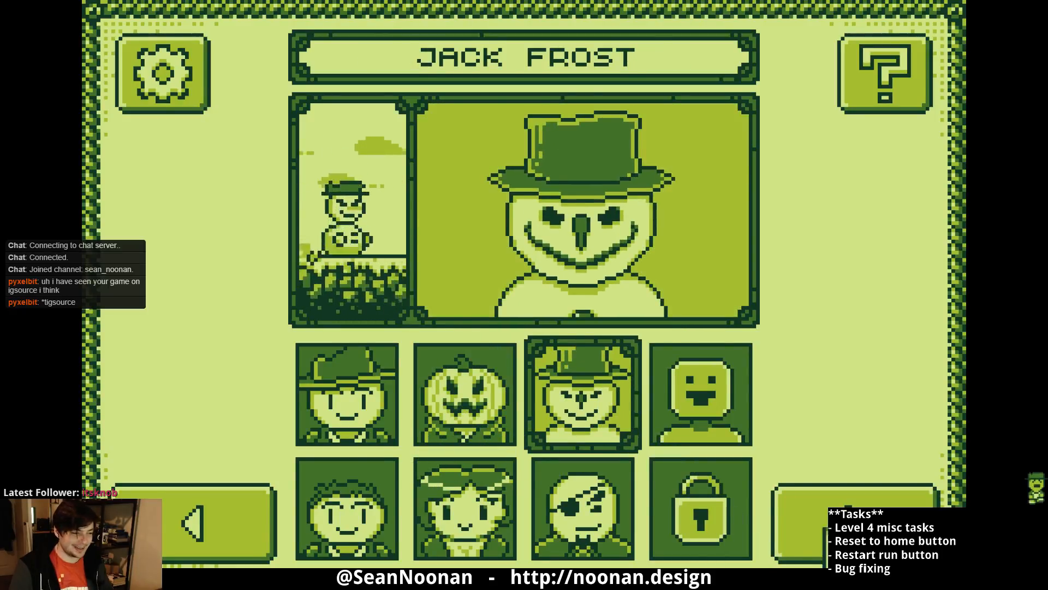
click(796, 516)
click(533, 420)
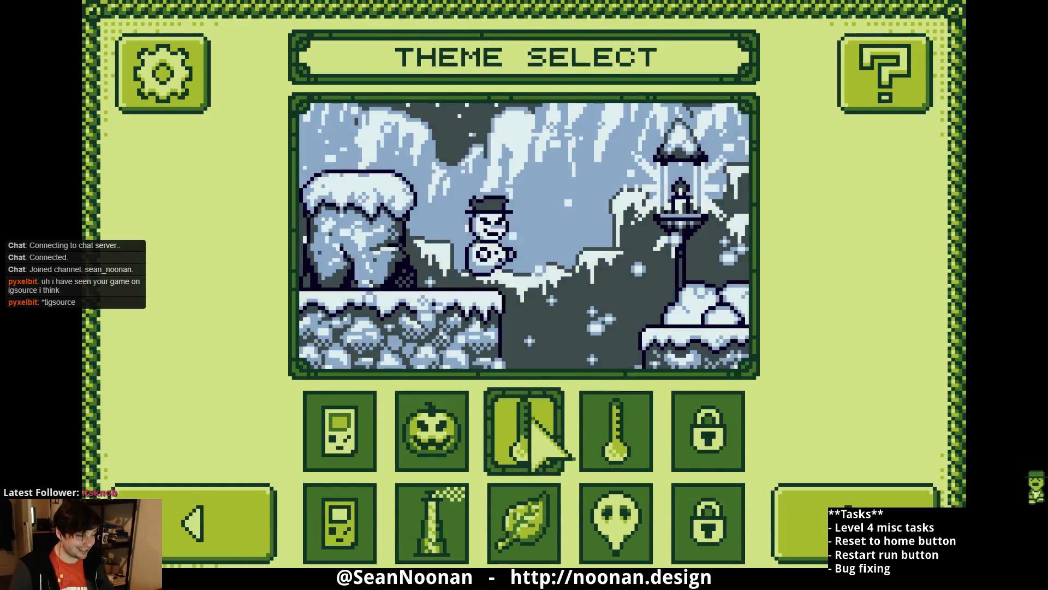
click(816, 515)
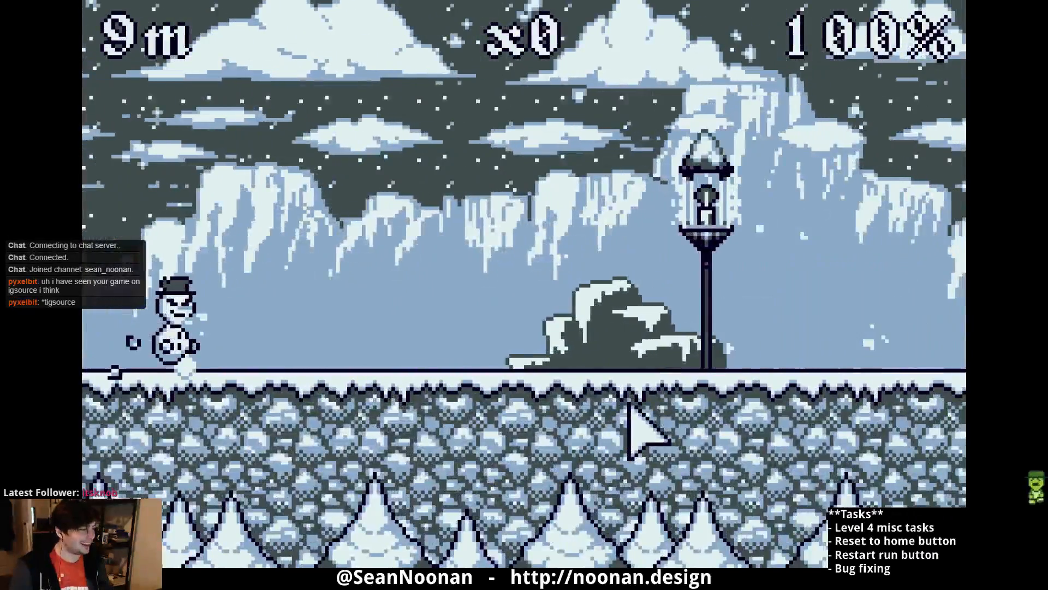
- Run Jack Frost through the first 200 m of Bitter Bluffs, jumping the gaps between snowy platforms and striking lampposts
key(space)
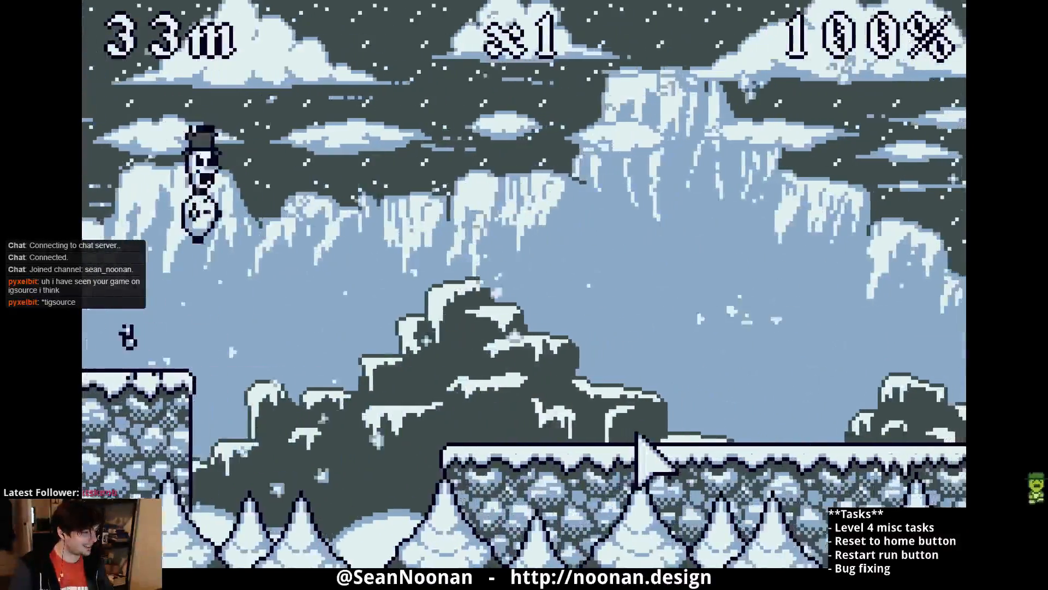
key(space)
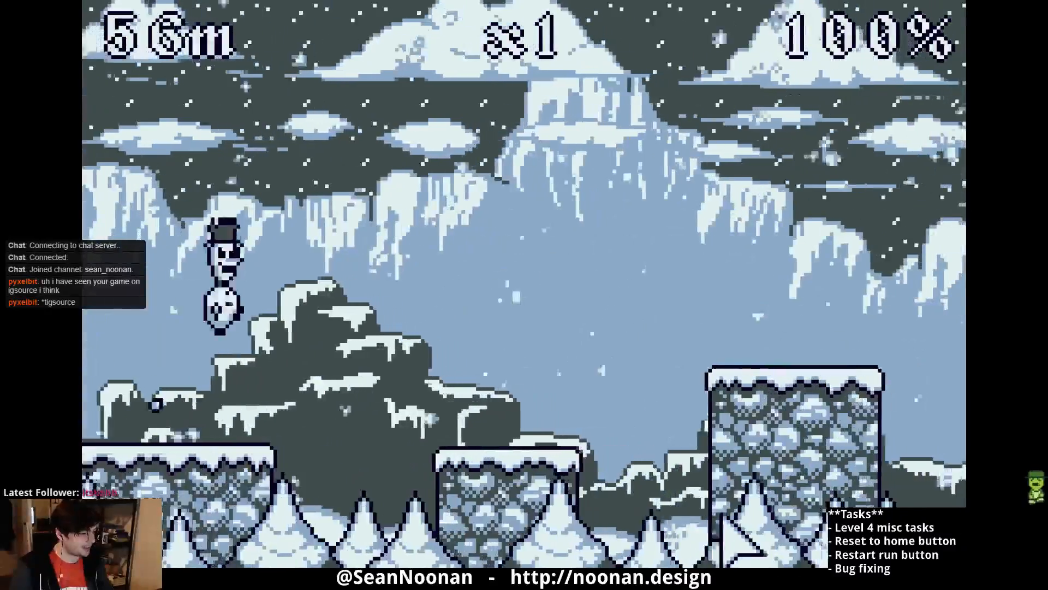
key(space)
key(space)
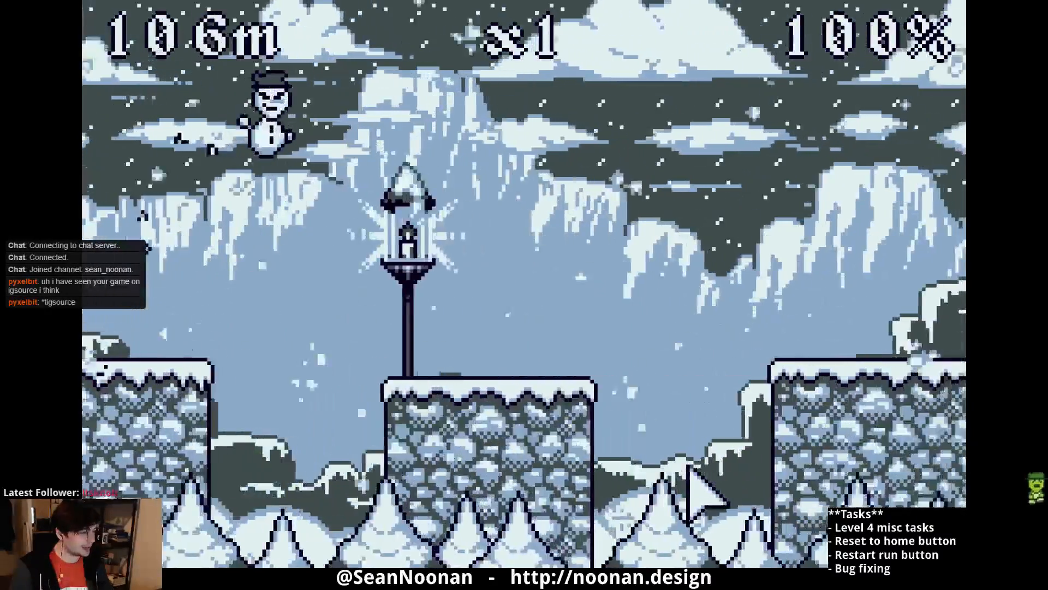
key(space)
key(space)
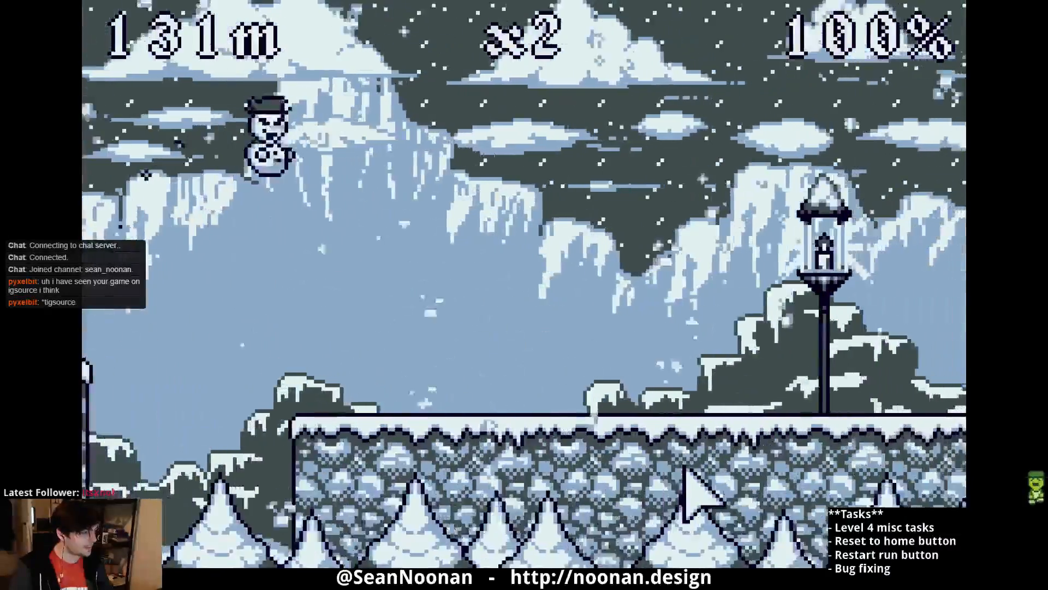
key(space)
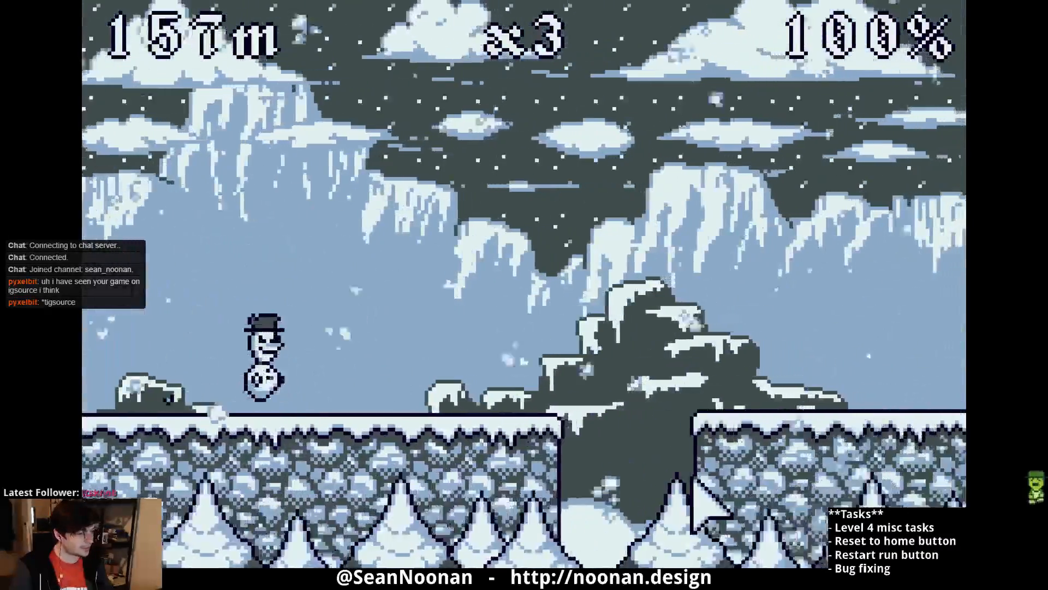
key(space)
key(space)
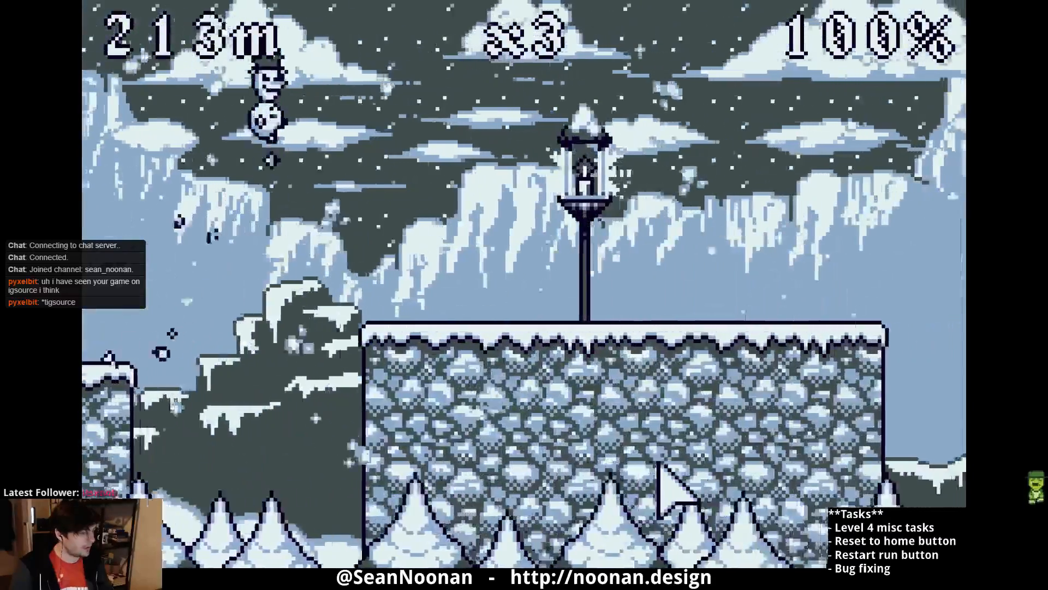
- Continue the Bitter Bluffs run from about 210 m to 390 m, leaping gaps and striking the lamppost lanterns
key(space)
key(space)
key(space)
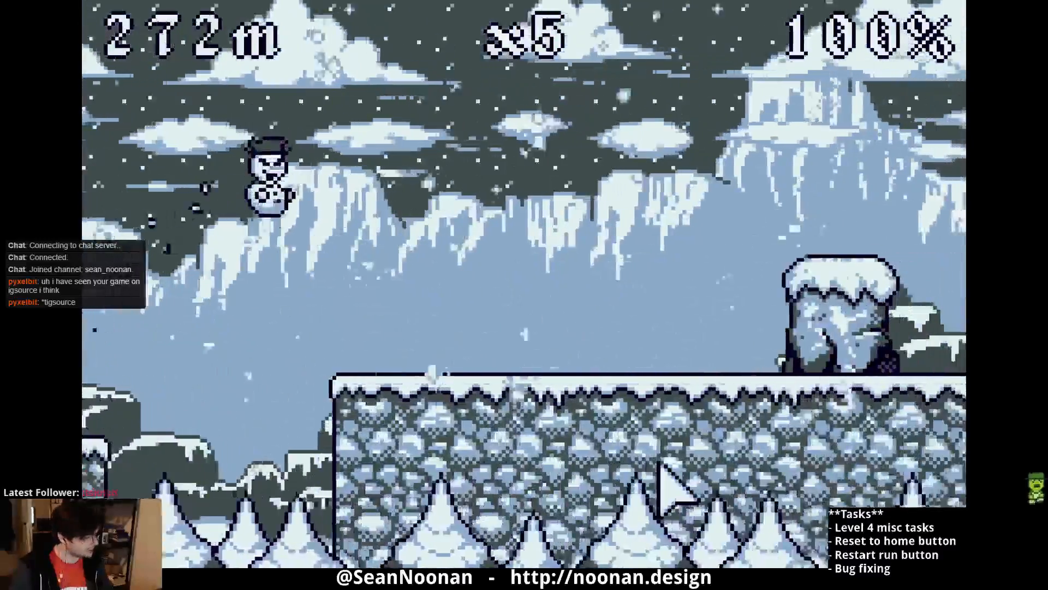
key(space)
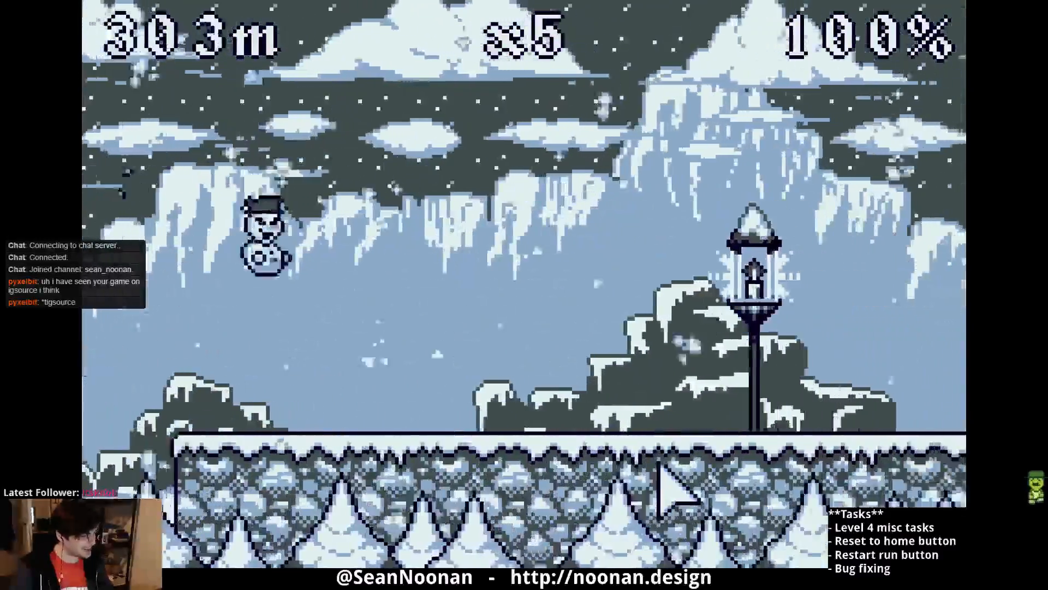
key(space)
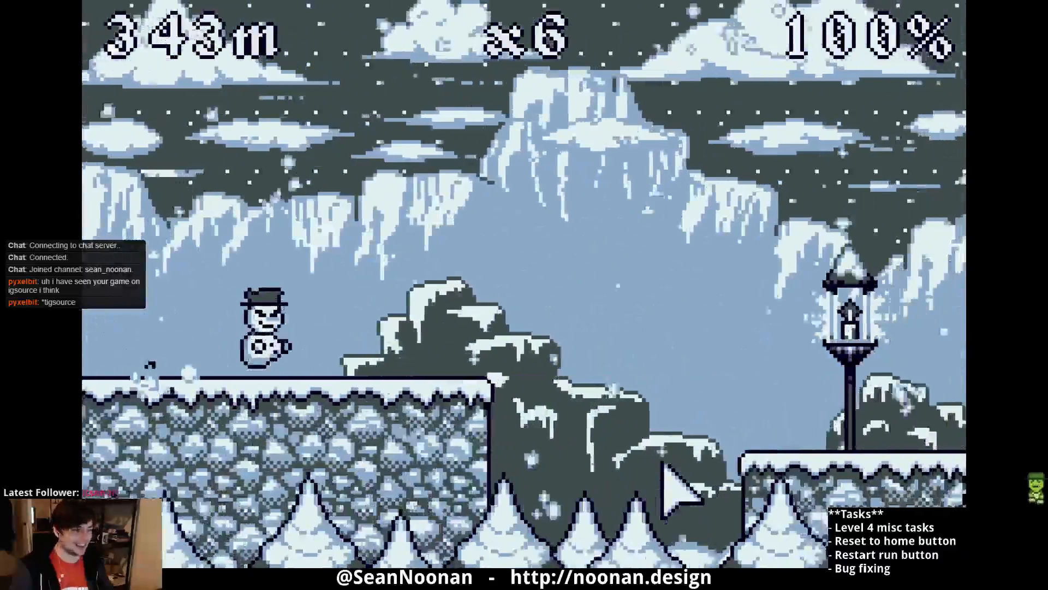
key(space)
click(661, 467)
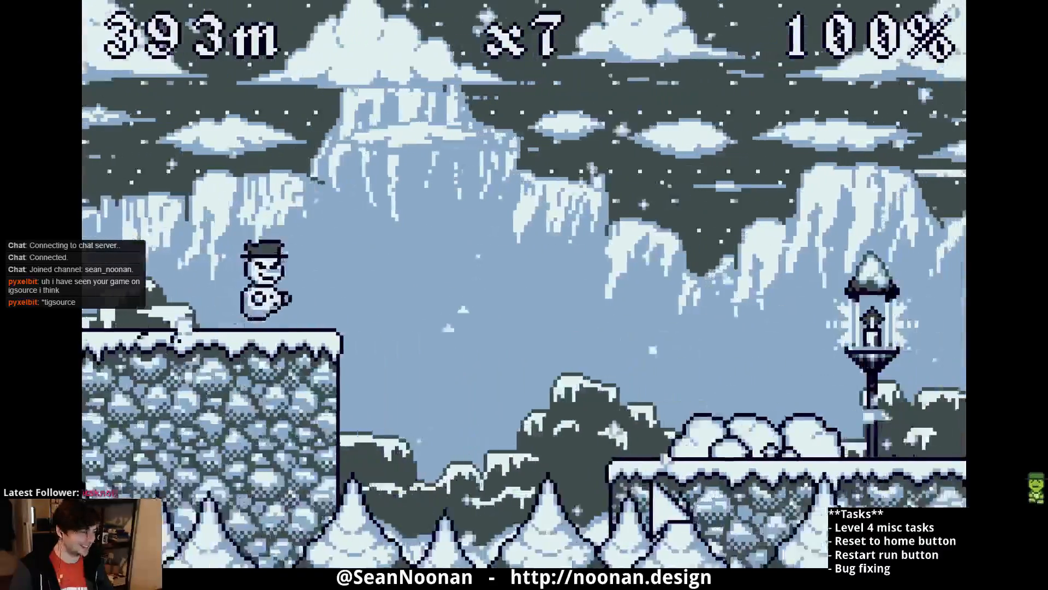
- Keep Jack Frost running from about 390 m to 555 m, clearing each gap between the uneven snowy platforms
click(650, 477)
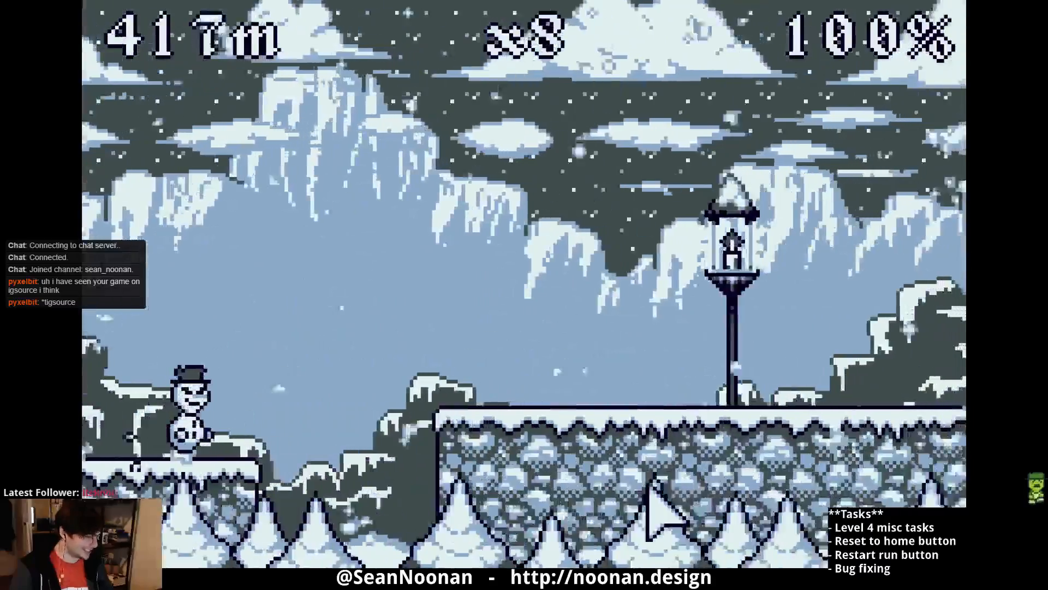
click(649, 480)
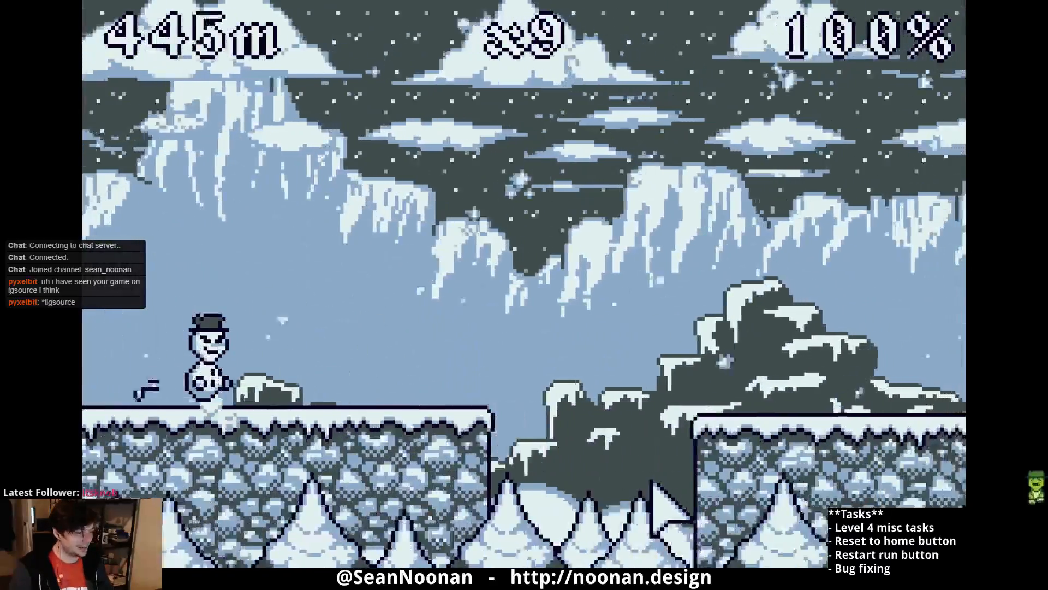
click(651, 480)
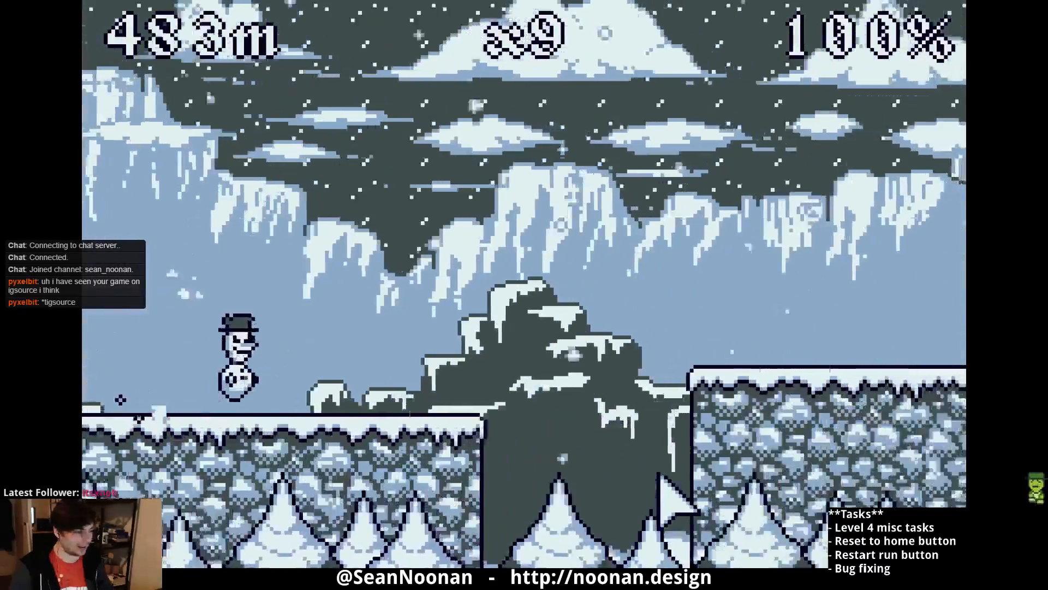
click(655, 479)
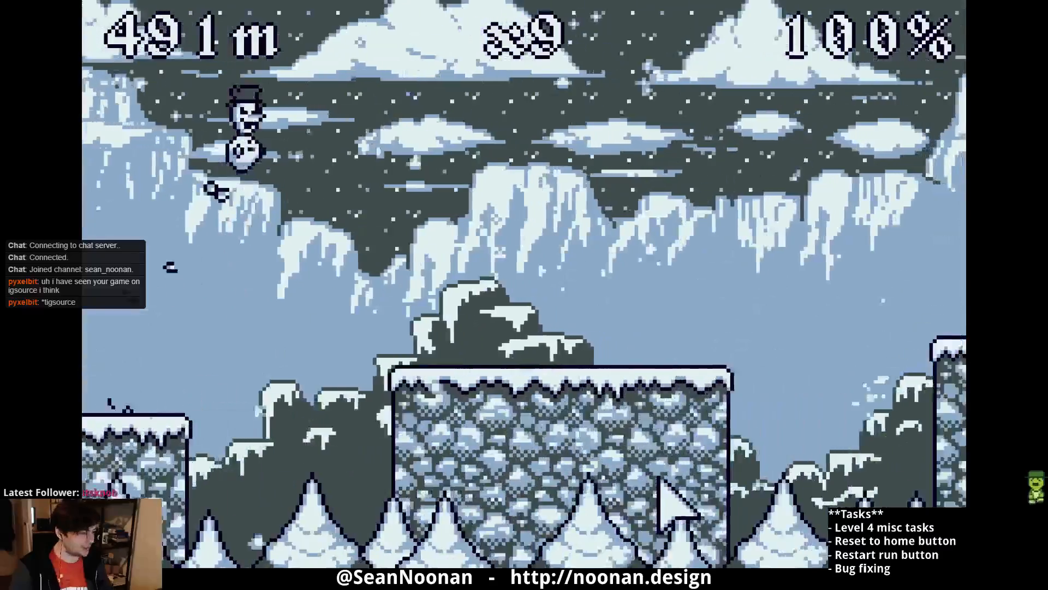
click(655, 475)
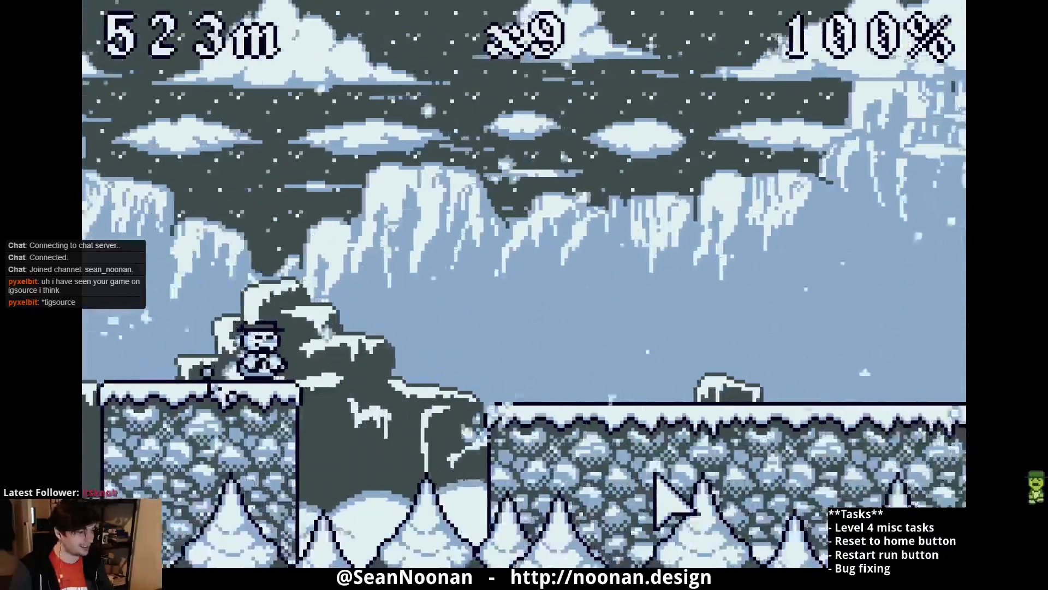
click(655, 475)
click(655, 474)
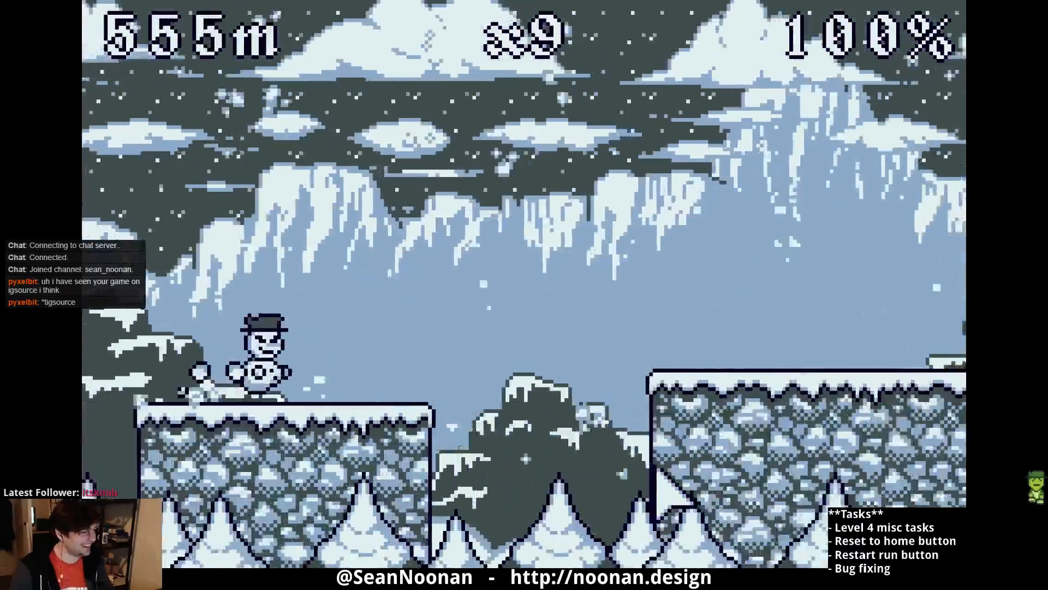
- Play the snowy run onward from 555 m to 927 m, jumping gaps and hitting lanterns until the run ends
click(655, 470)
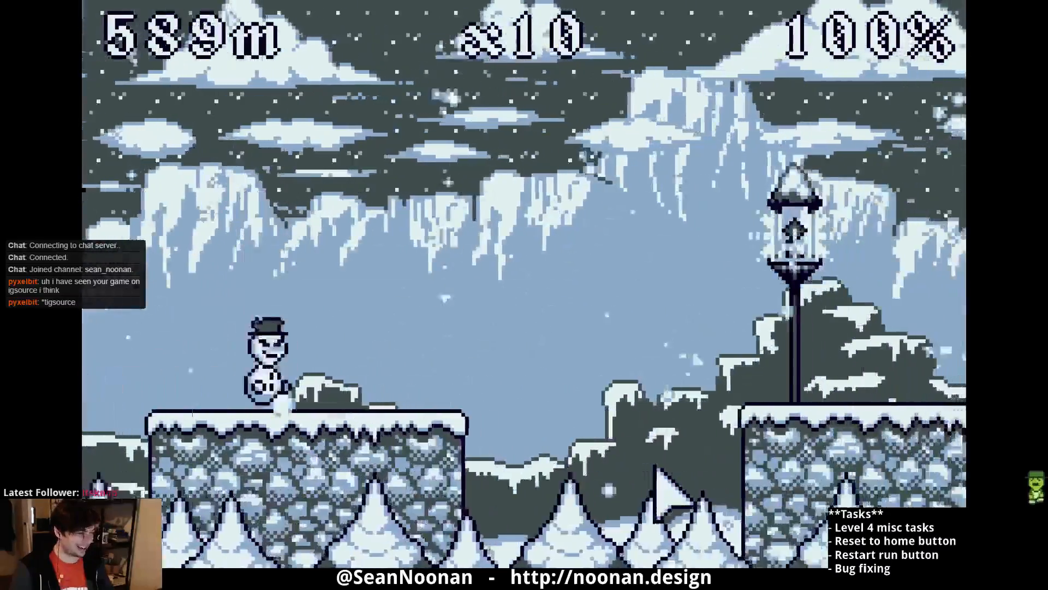
click(655, 469)
click(655, 469)
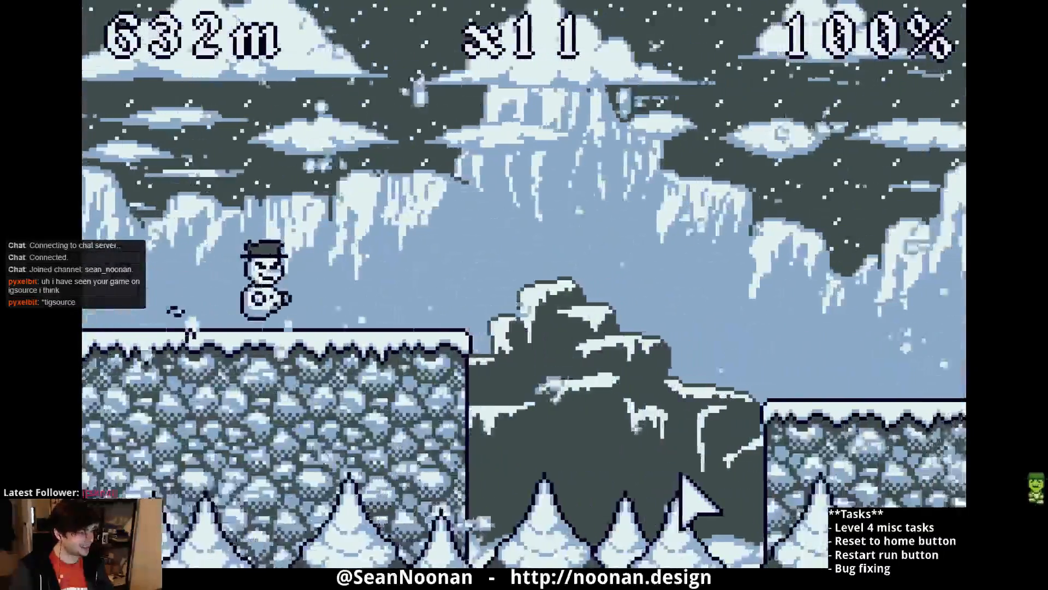
click(683, 474)
click(682, 474)
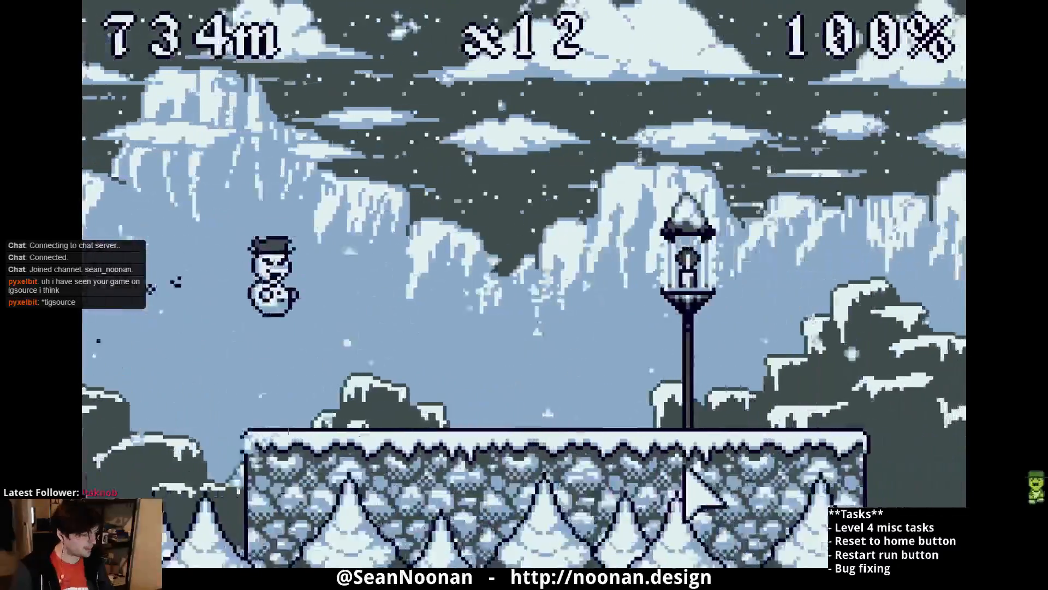
click(683, 474)
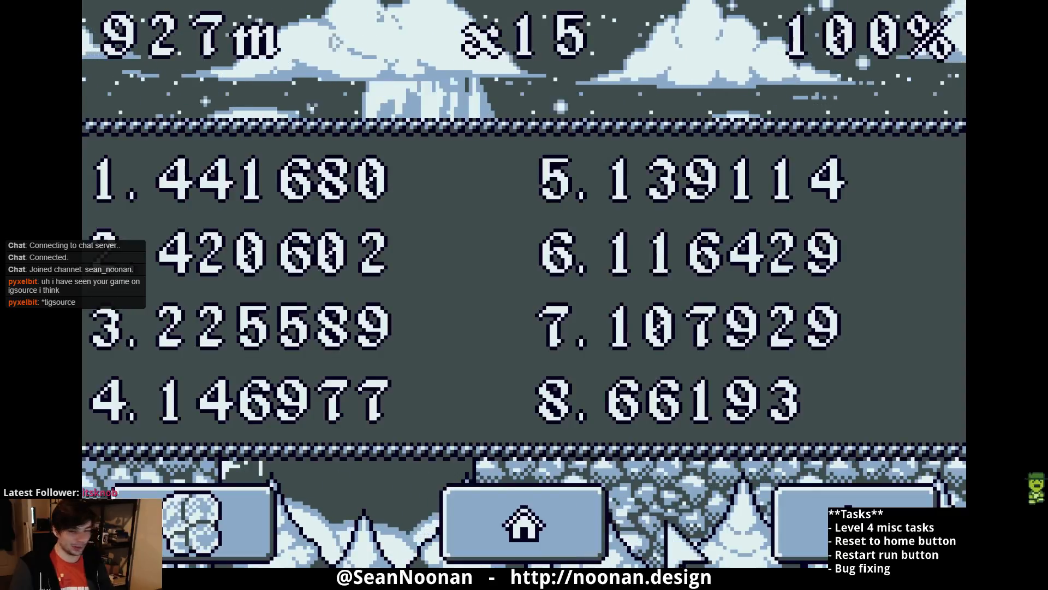
- Return to the location map, keep Bitter Bluffs, choose Jack Frost again and start another run in the snowy theme
click(578, 526)
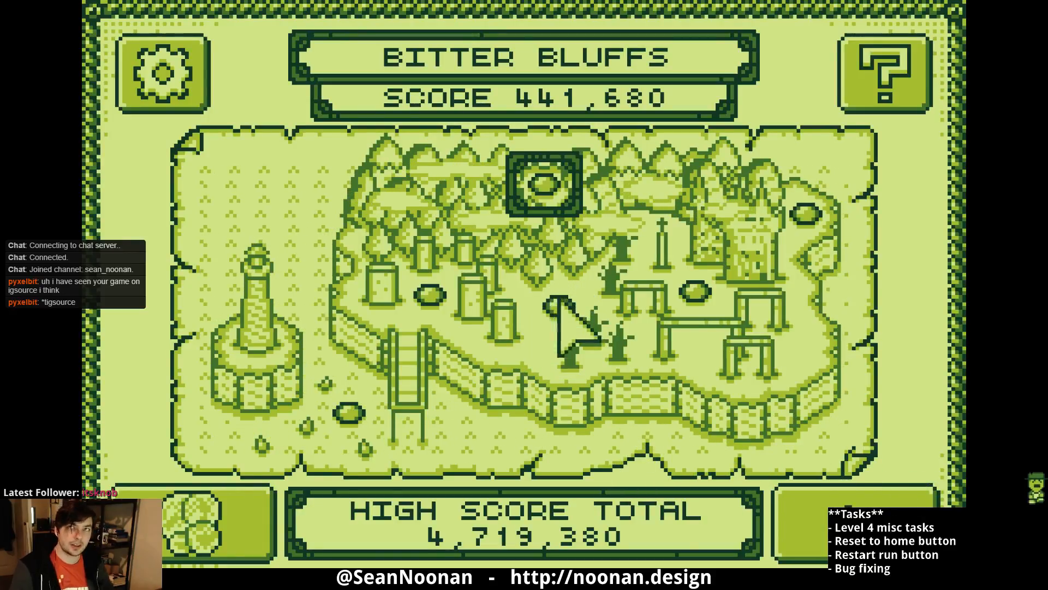
click(799, 490)
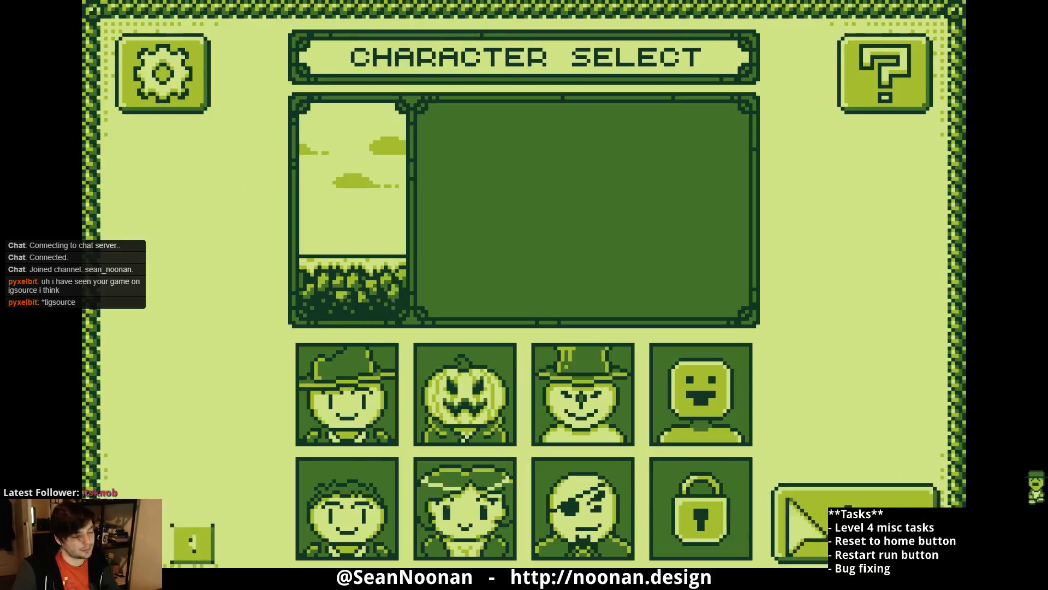
click(347, 396)
click(576, 398)
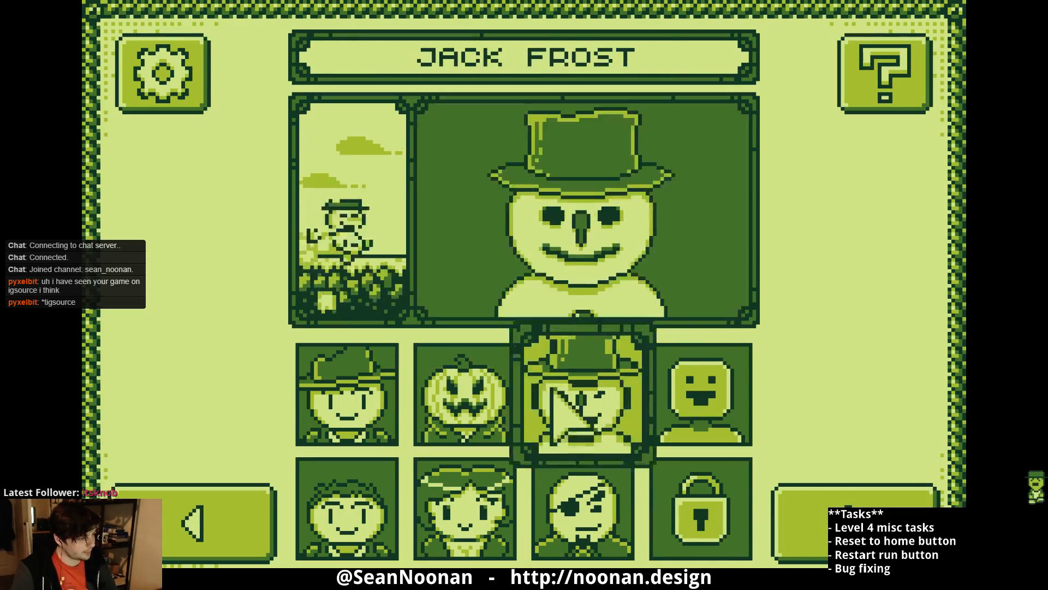
click(699, 420)
click(855, 492)
click(853, 491)
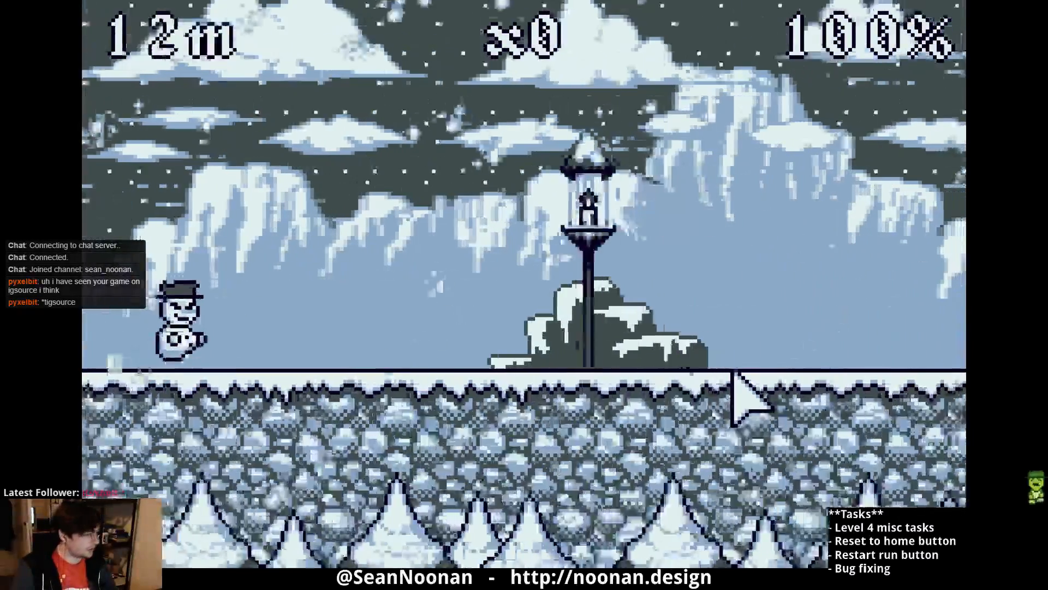
- Run Jack Frost from about 12 m to 137 m, jumping the gaps and hitting the lamppost lanterns
click(738, 385)
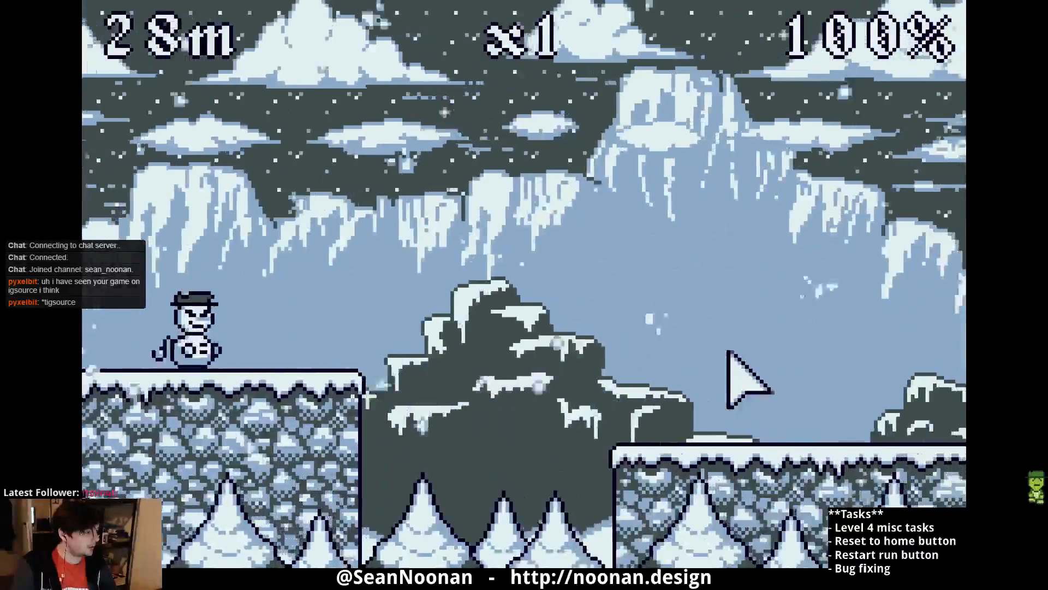
click(728, 352)
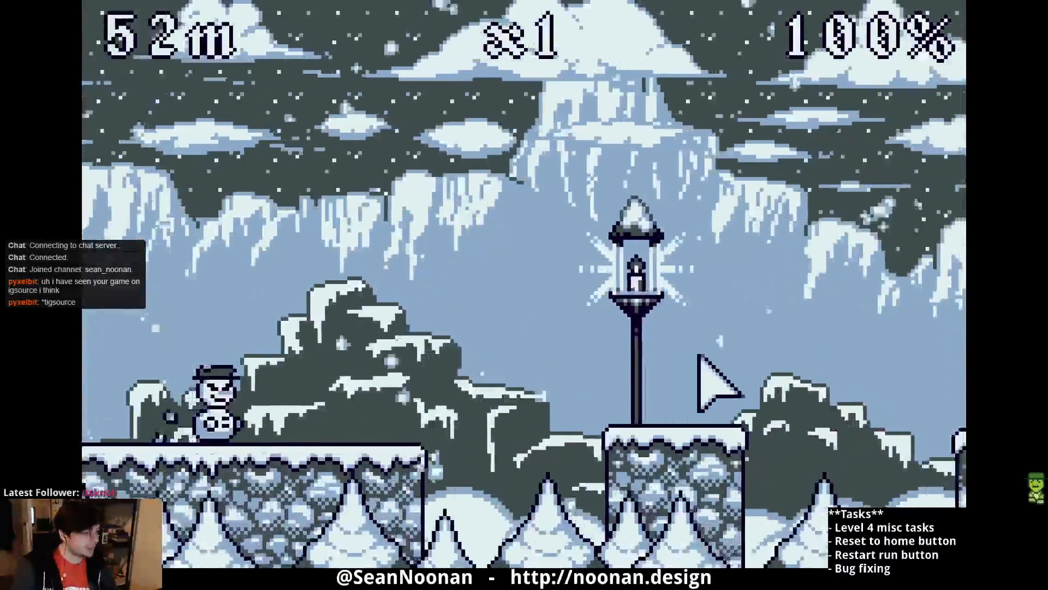
click(701, 358)
click(713, 361)
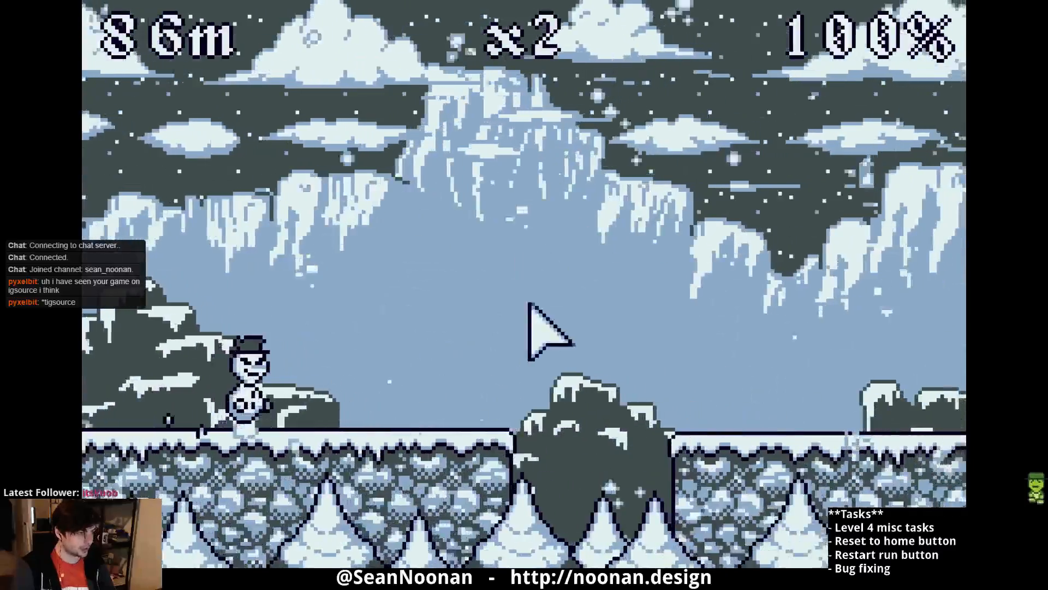
click(533, 314)
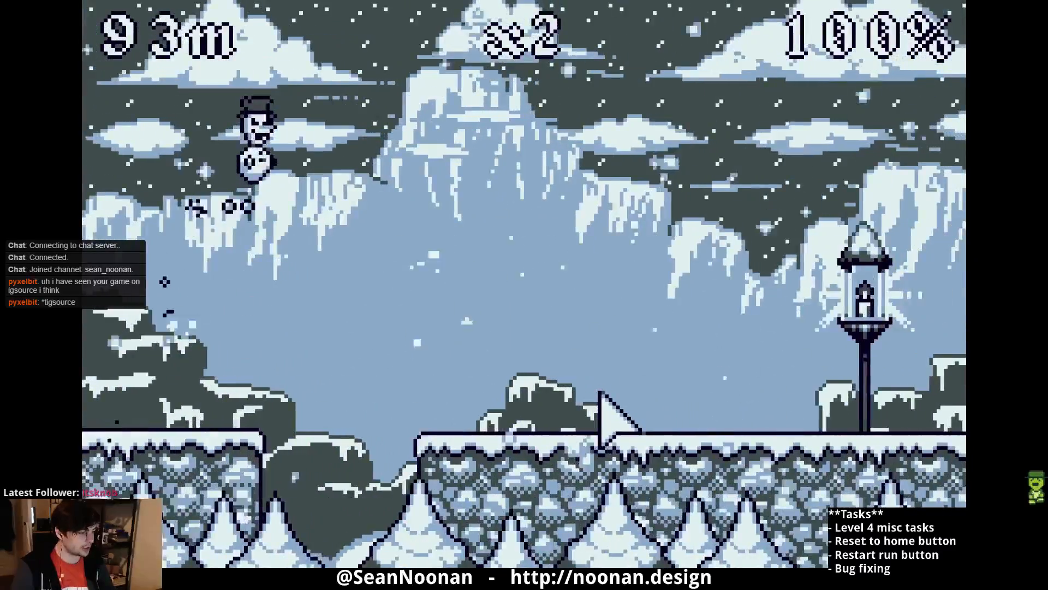
click(557, 400)
click(552, 403)
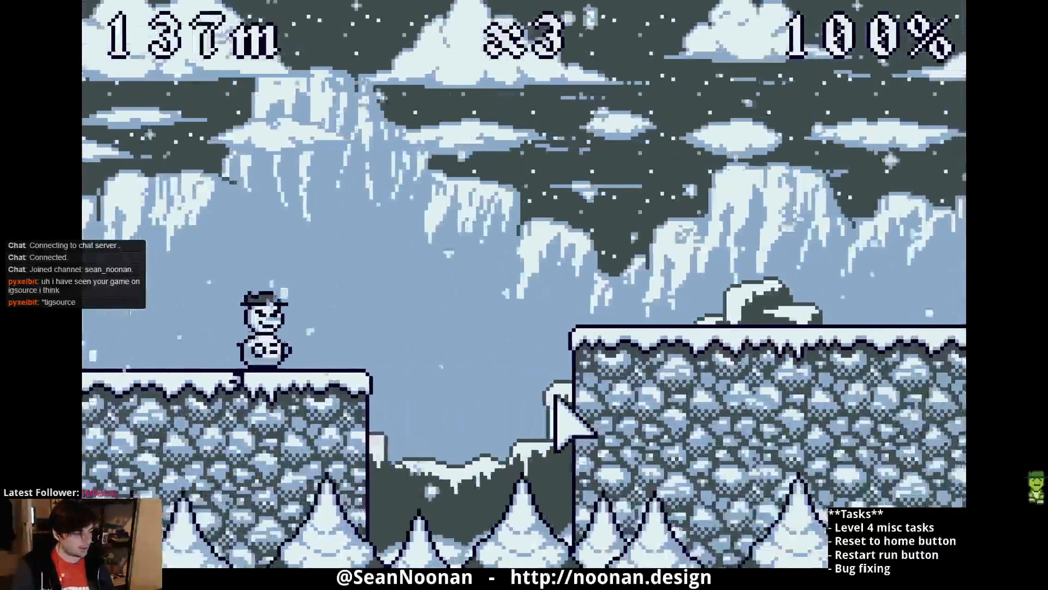
- Keep the snowman running from 137 m to about 286 m, leaping between snowy platforms of different heights
click(555, 397)
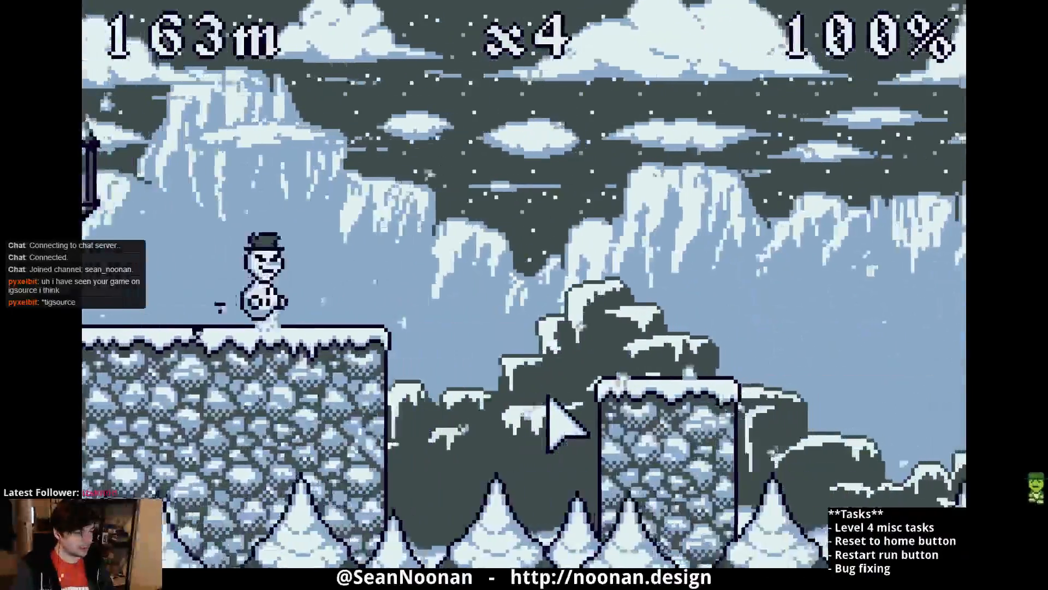
click(548, 398)
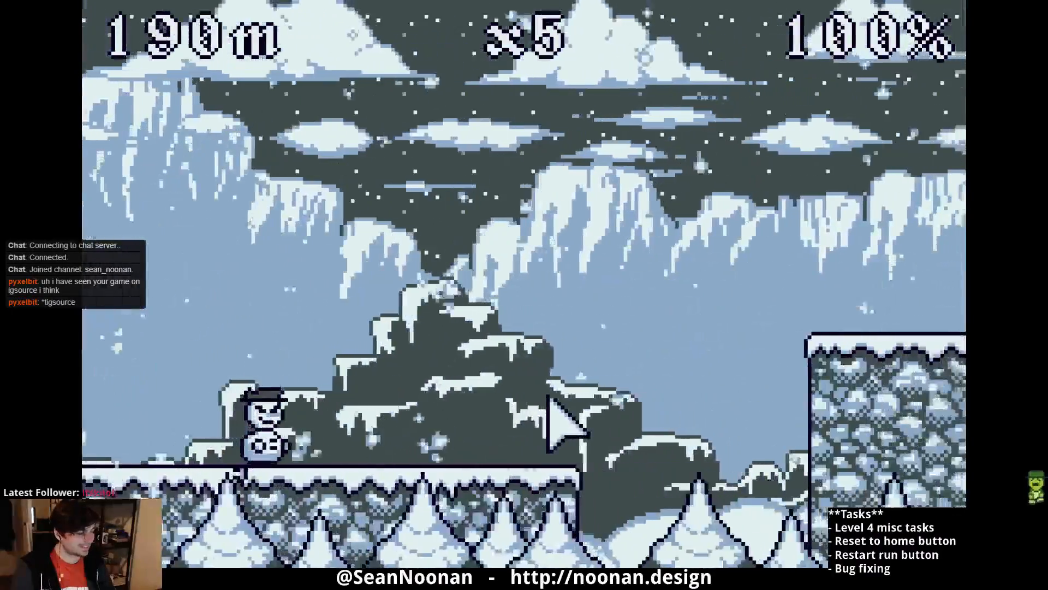
click(548, 397)
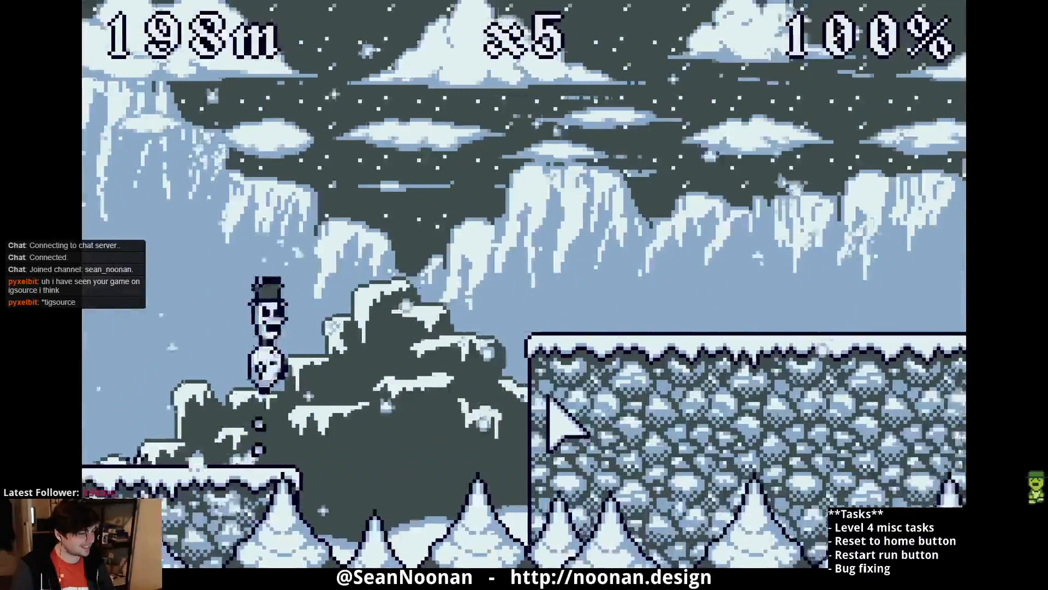
click(549, 396)
click(548, 394)
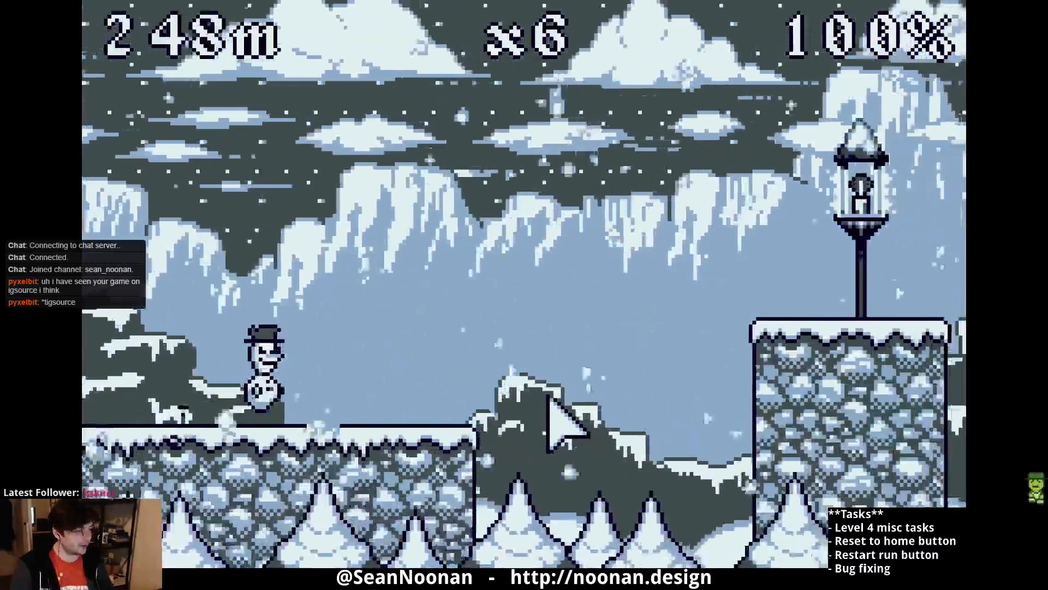
click(551, 402)
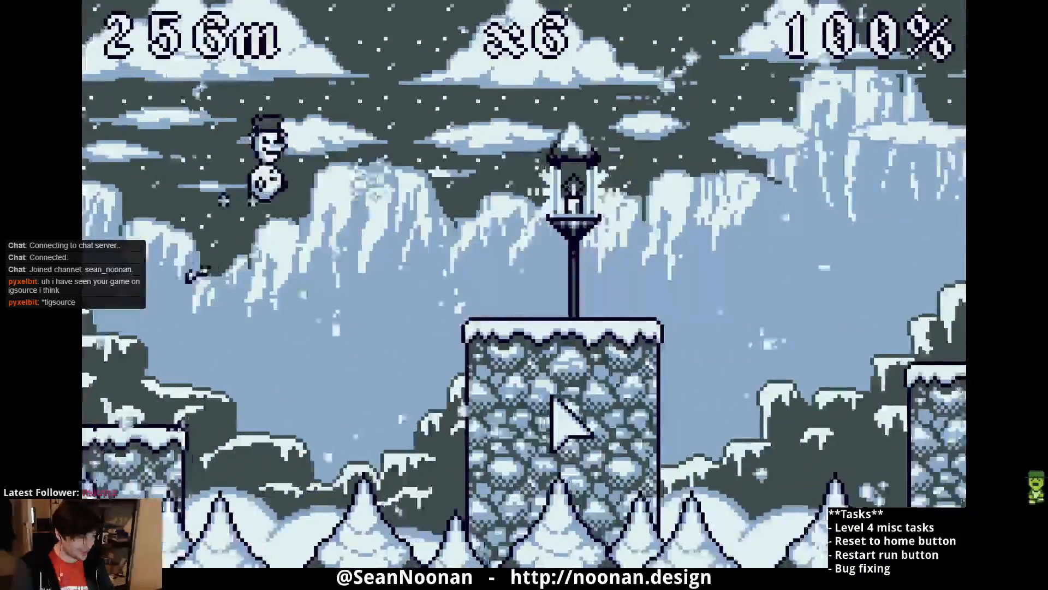
click(546, 394)
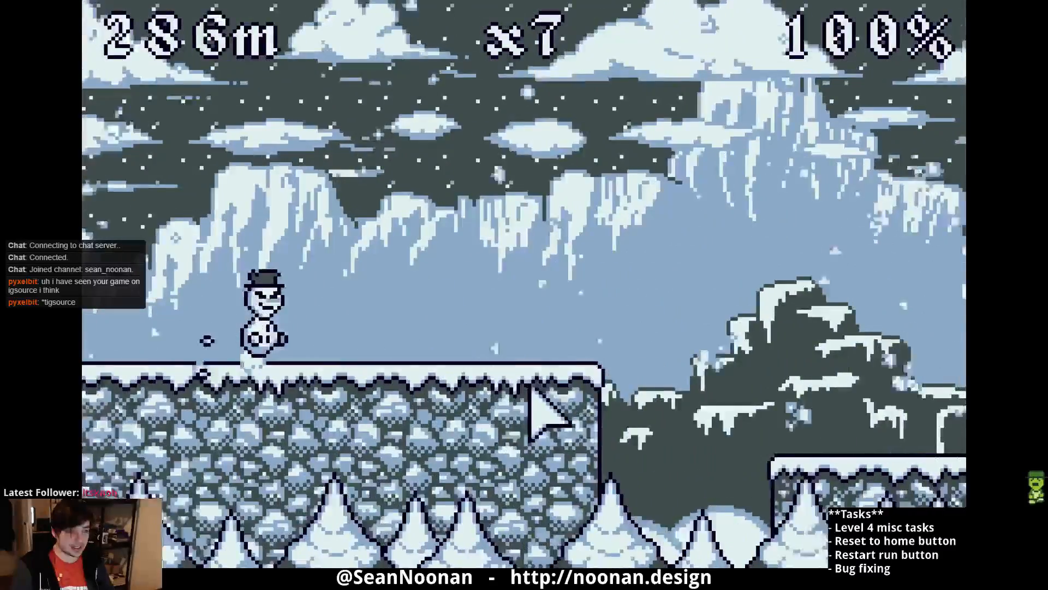
- Continue the snowy run from about 286 m to 511 m, clearing the gaps and striking lanterns along the way
click(524, 404)
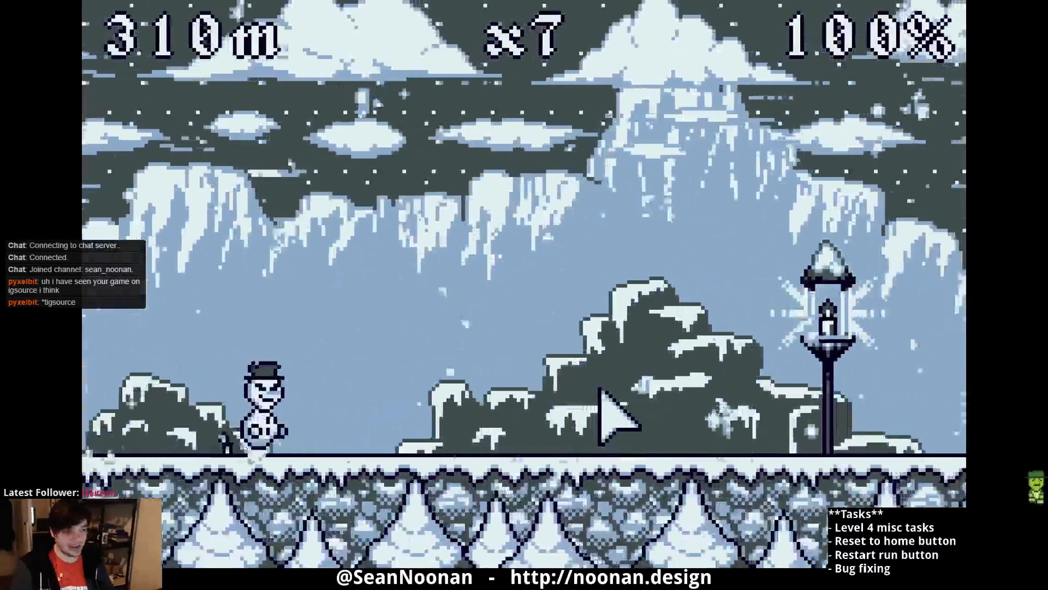
click(599, 392)
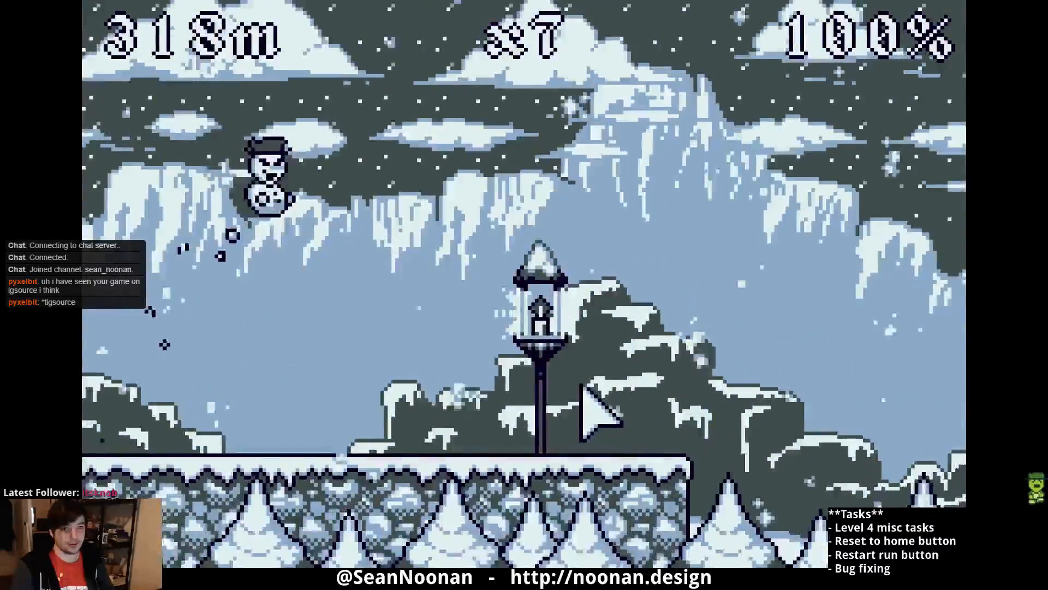
click(585, 395)
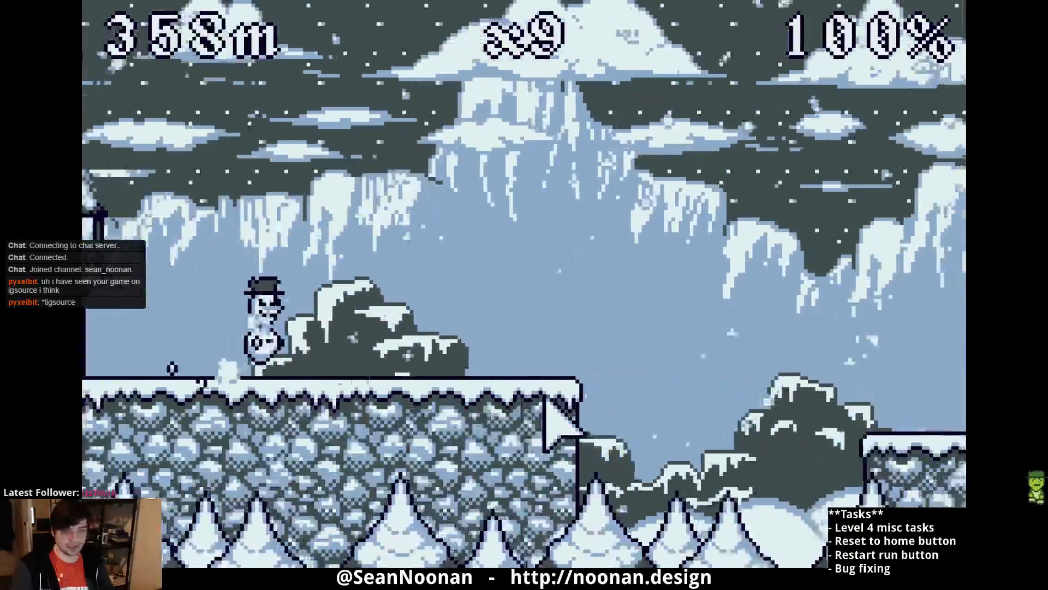
click(552, 416)
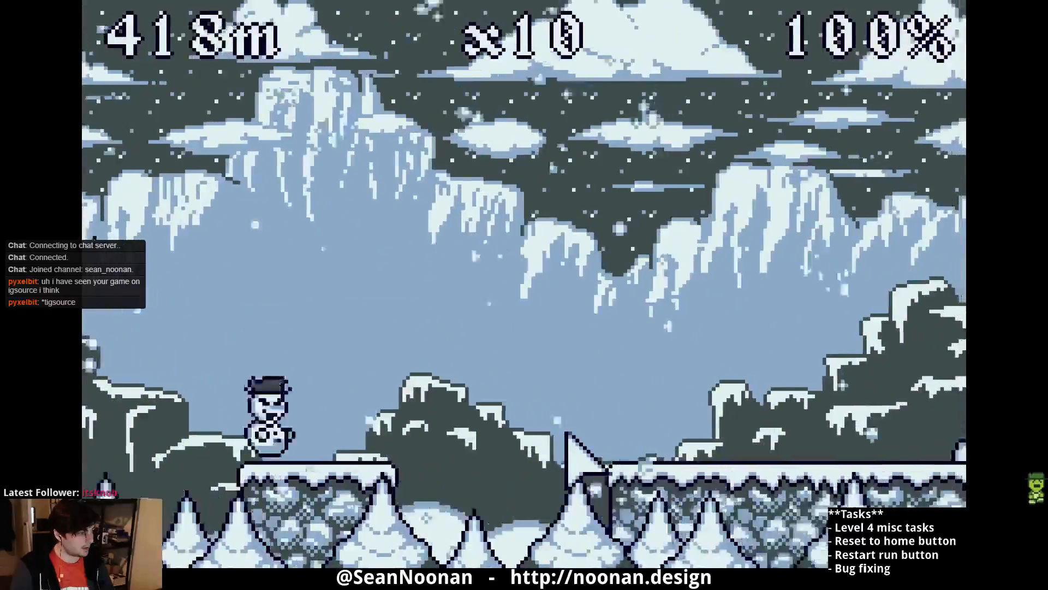
click(565, 452)
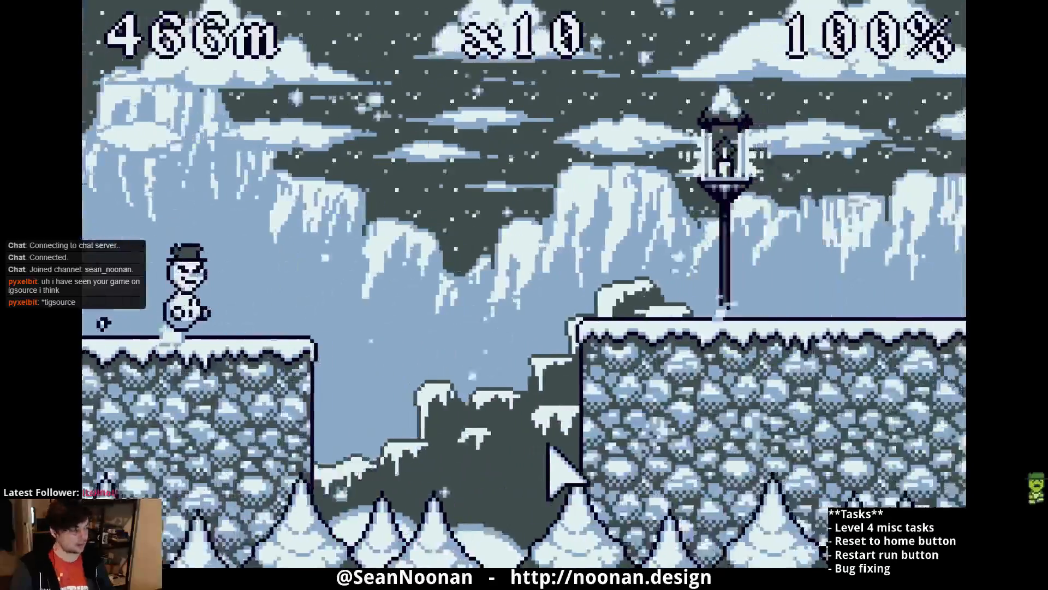
click(556, 453)
click(548, 443)
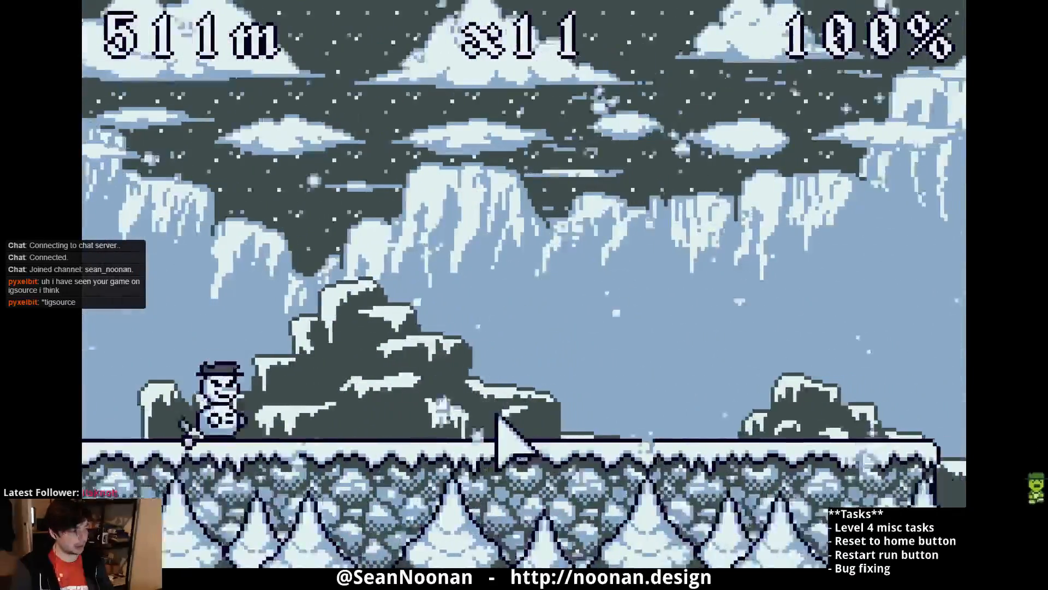
- Play Jack Frost's run onward from 511 m to 710 m, jumping the remaining gaps until the run ends
click(485, 445)
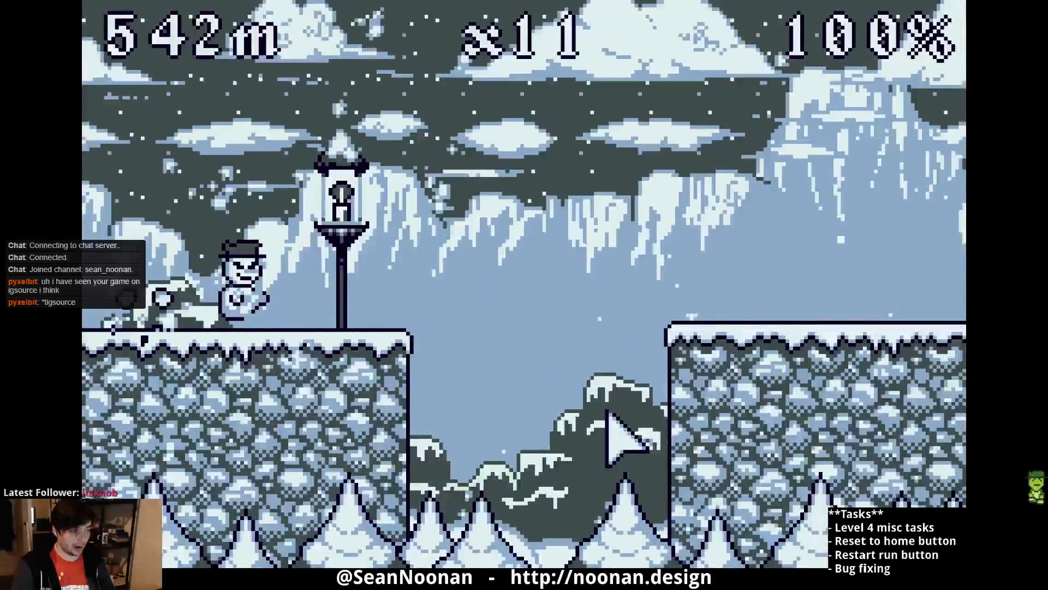
click(607, 416)
click(605, 426)
click(603, 447)
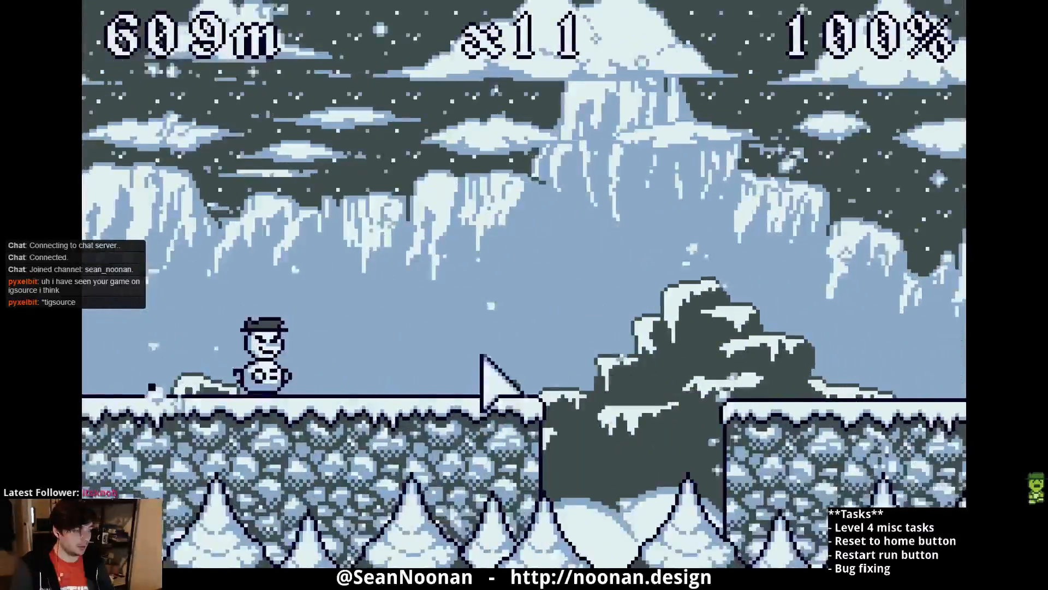
click(486, 371)
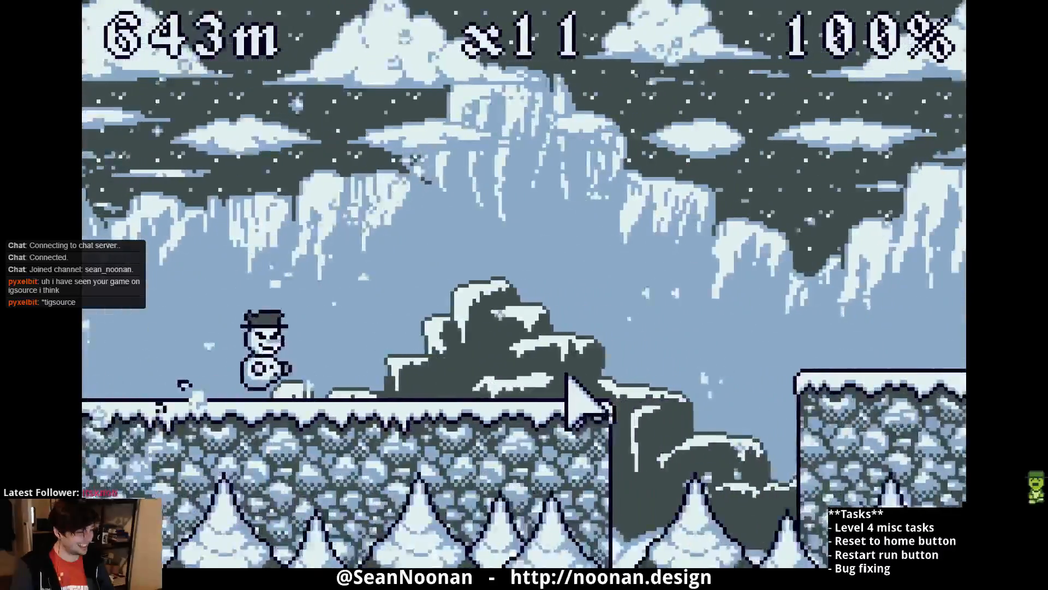
click(568, 380)
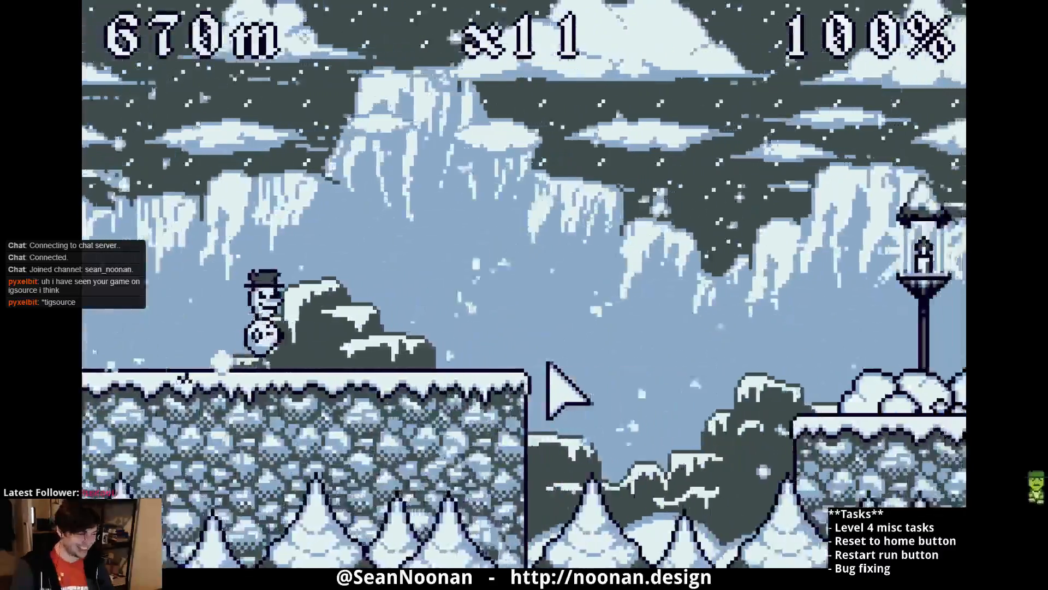
click(545, 393)
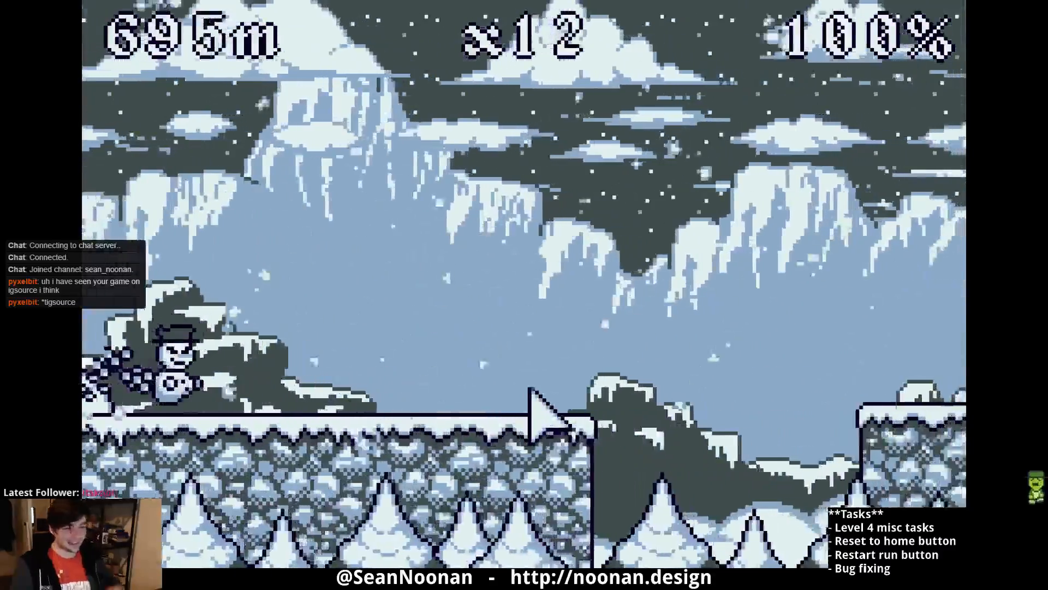
click(568, 408)
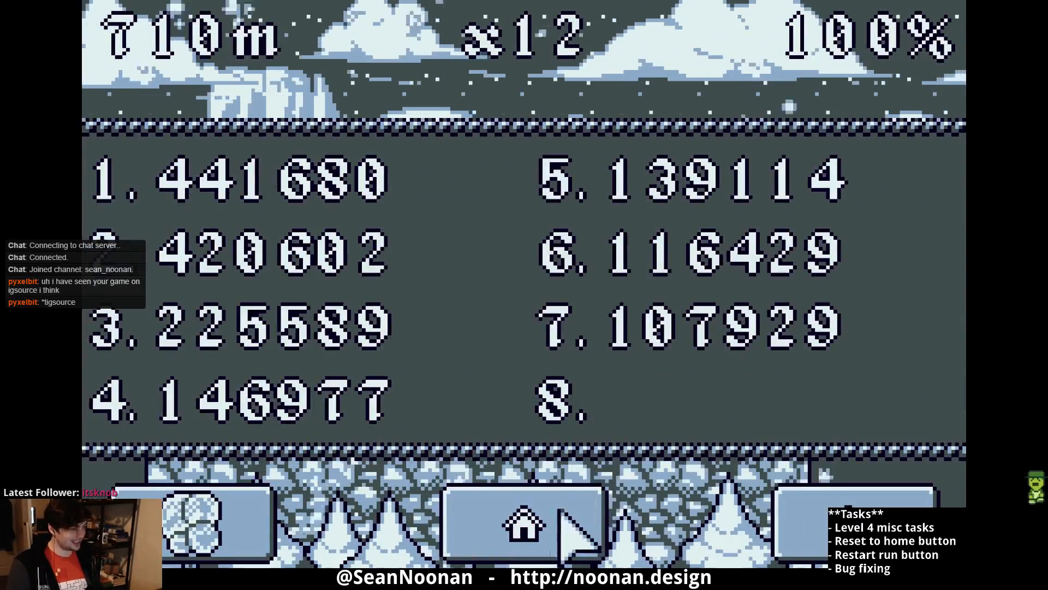
- Return to the location map, choose Rocky Rapids, Jill Nimble and the lighthouse theme, and start a run
click(535, 516)
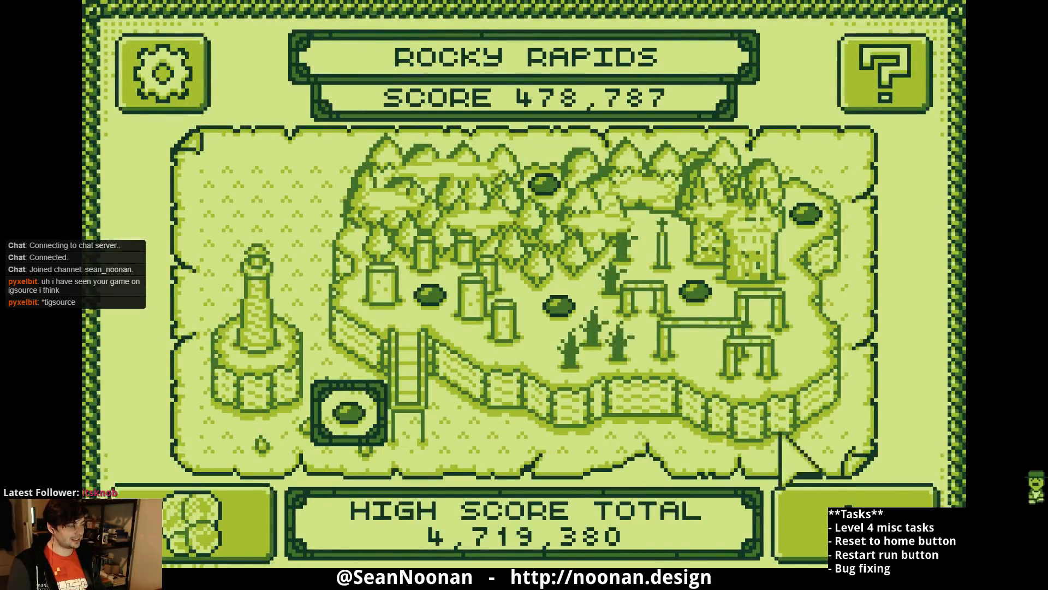
click(758, 426)
click(465, 508)
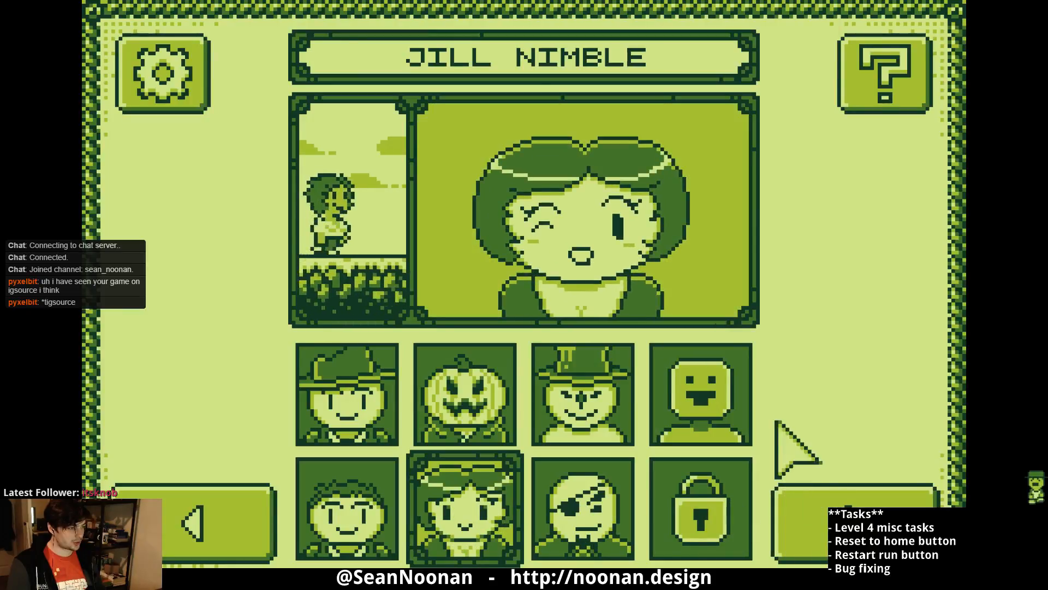
click(549, 525)
click(481, 516)
click(786, 505)
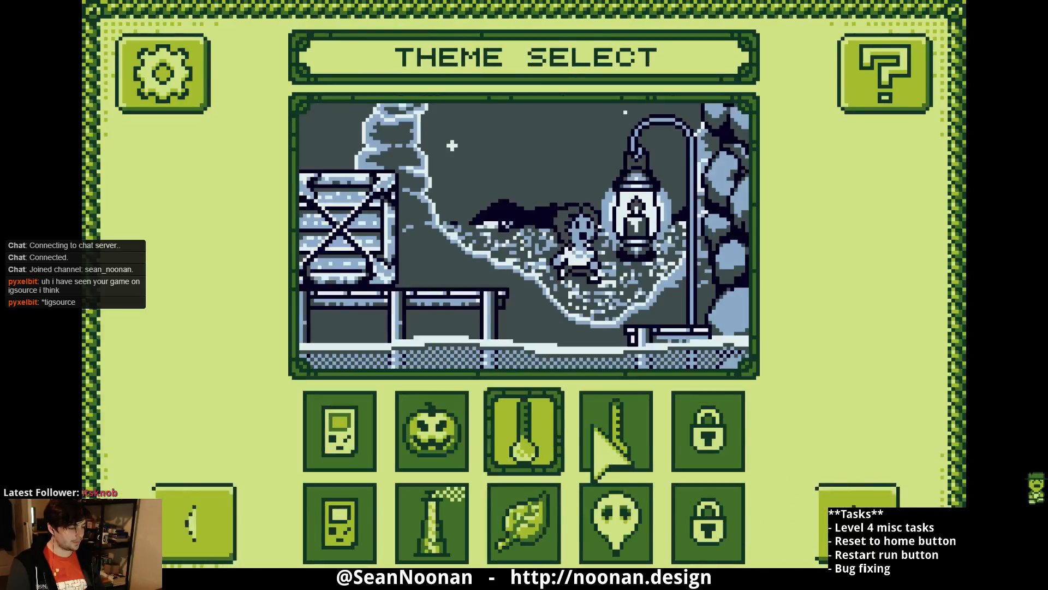
click(431, 513)
click(862, 514)
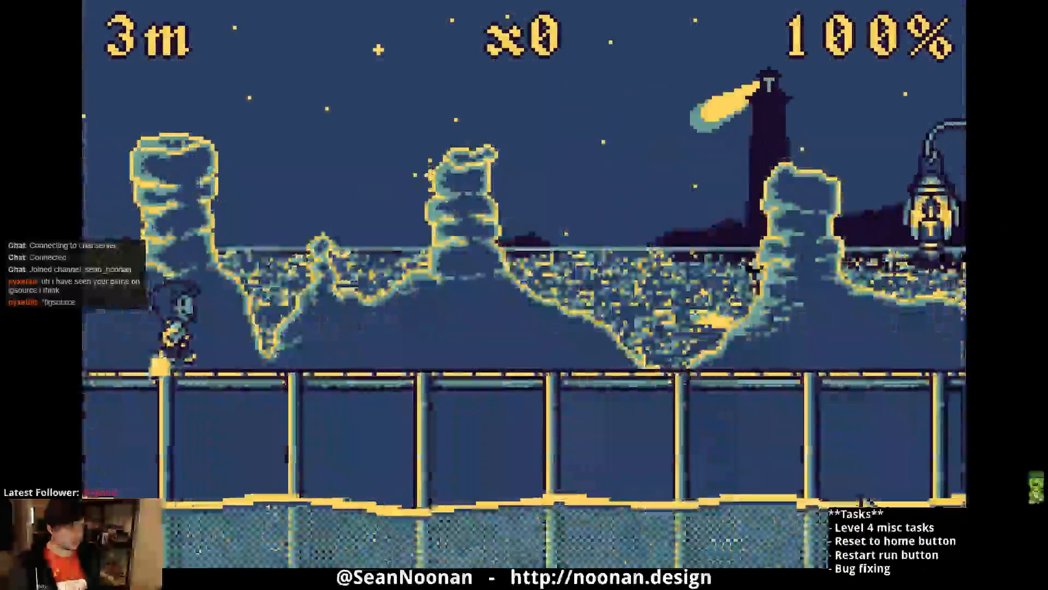
- Run Jill Nimble along the Rocky Rapids piers to about 95 m, jumping gaps and hitting the hanging lanterns
click(639, 361)
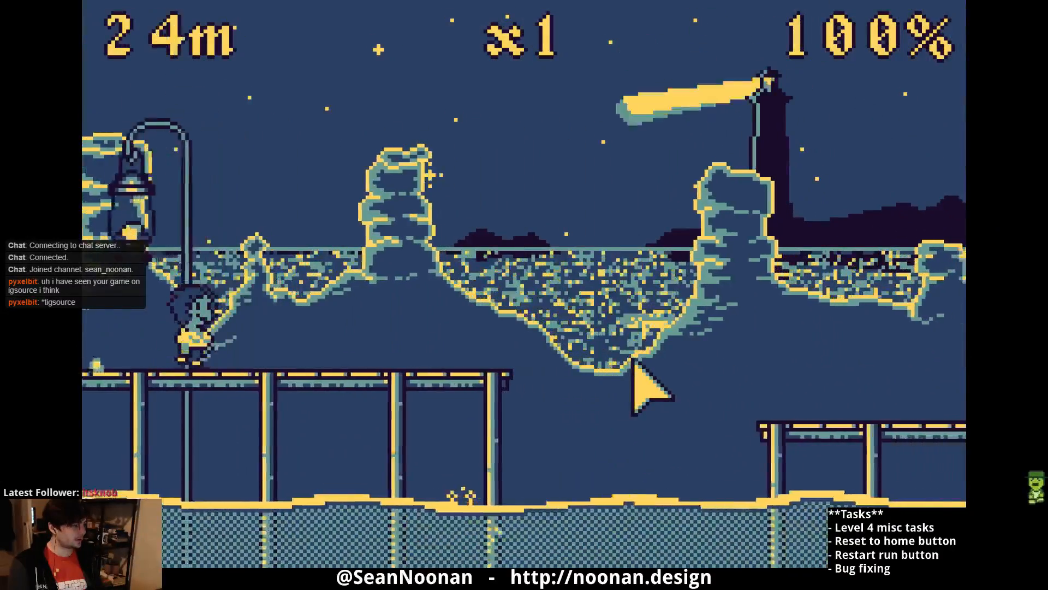
click(622, 380)
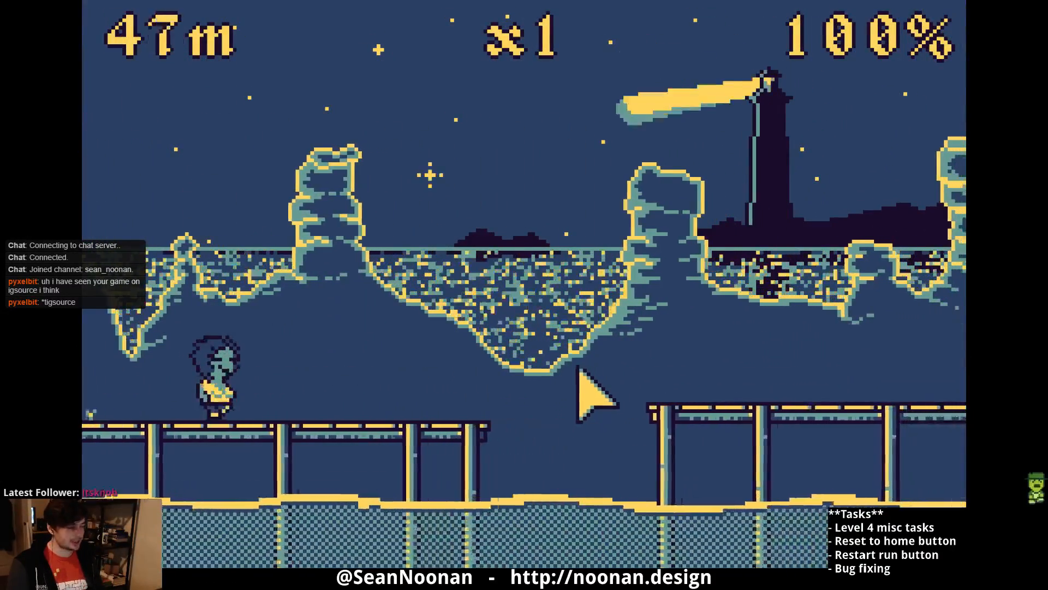
click(582, 374)
click(626, 373)
click(615, 413)
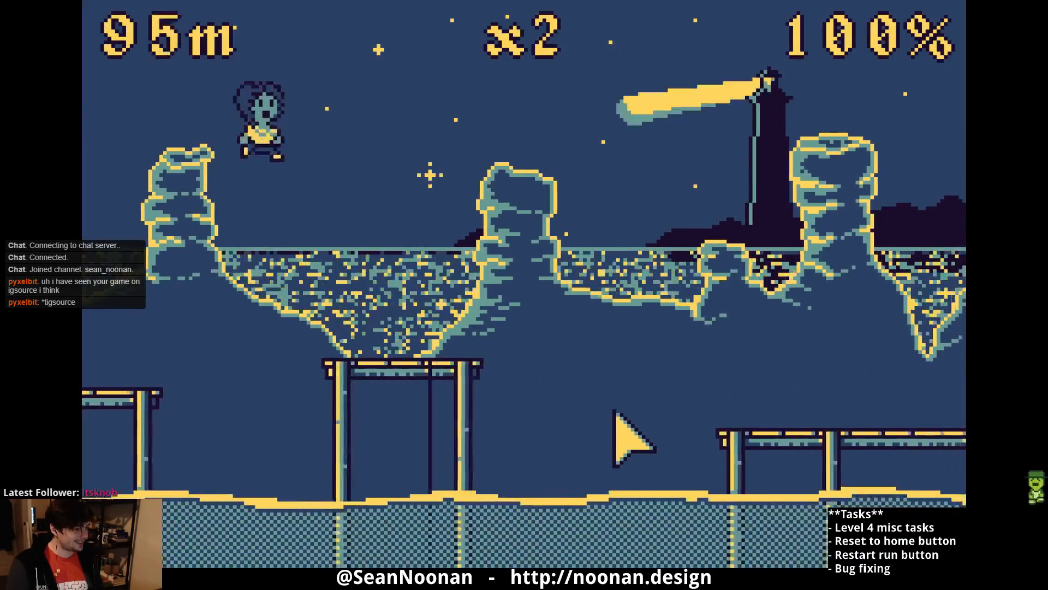
- Continue Jill's run from about 95 m to 230 m, leaping between piers and over the wooden crate
click(626, 436)
click(617, 438)
click(635, 437)
click(636, 420)
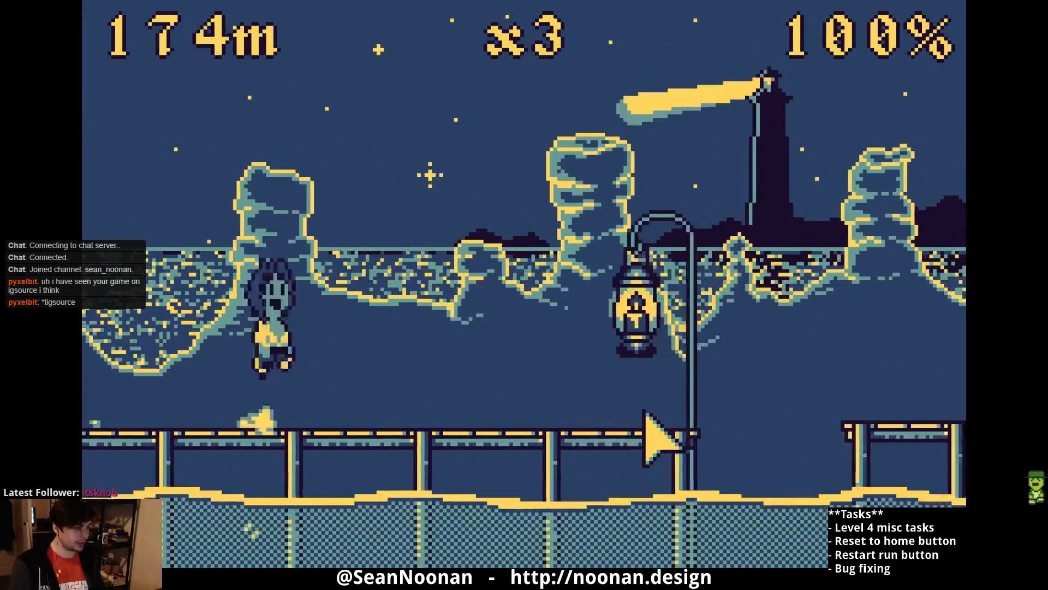
click(633, 410)
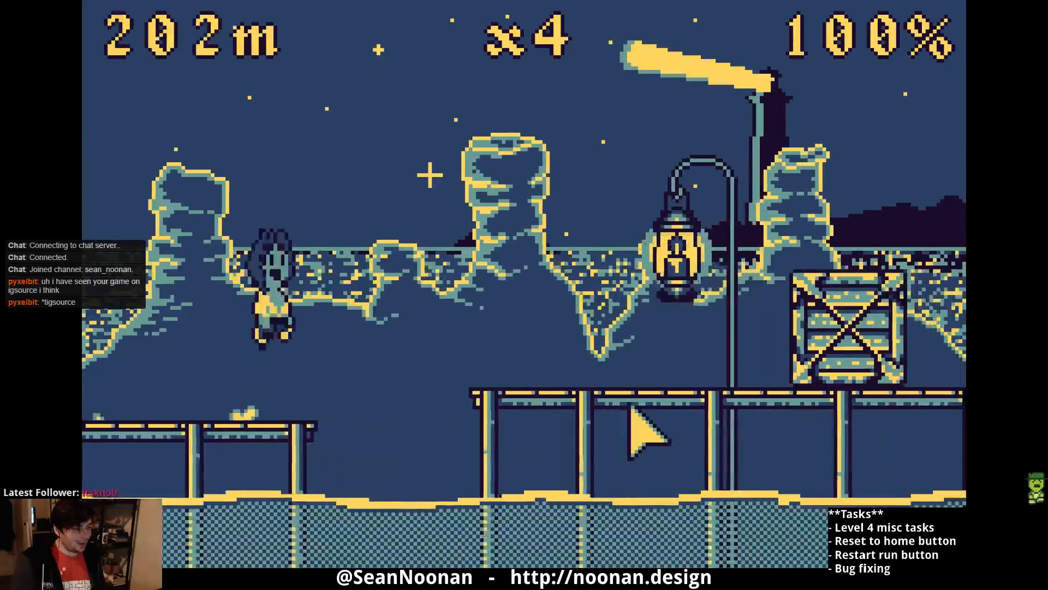
click(634, 418)
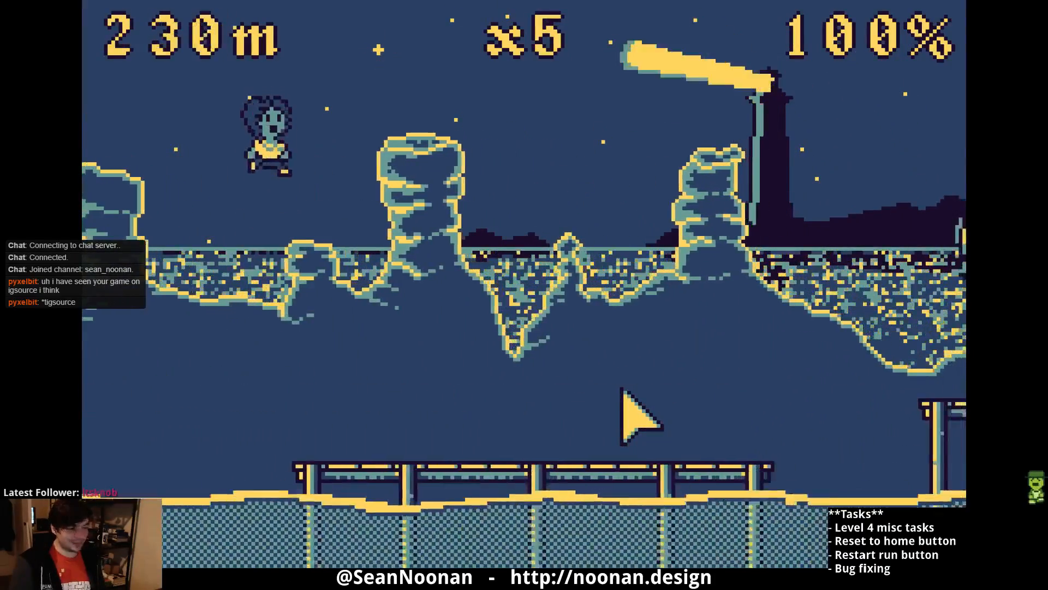
- Continue Jill Nimble's Rocky Rapids run from 230 m to 496 m, jumping between piers and clearing the wooden crate
click(636, 415)
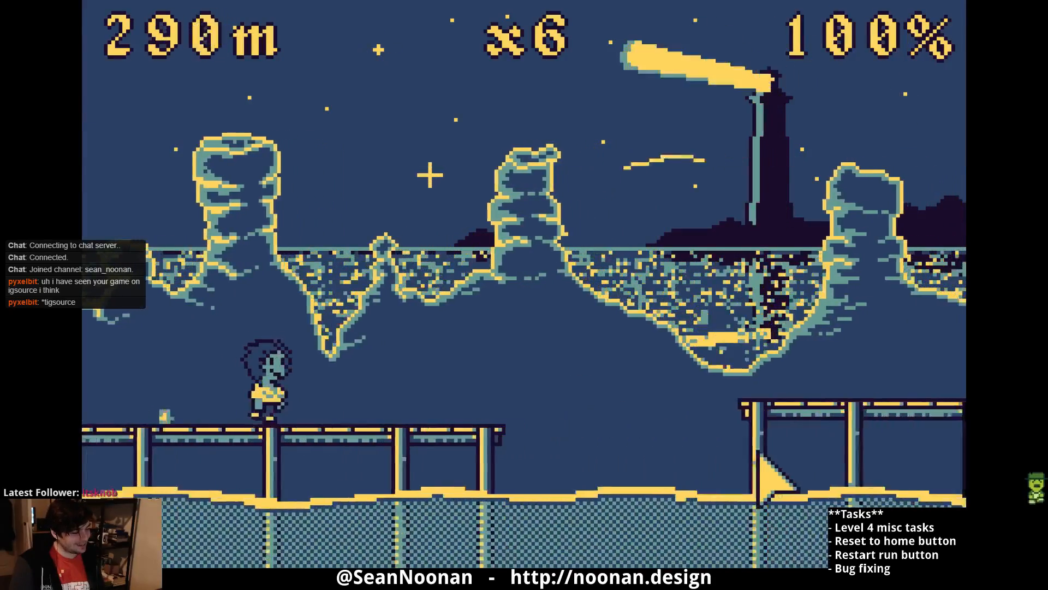
key(space)
key(space)
key(space)
key(space)
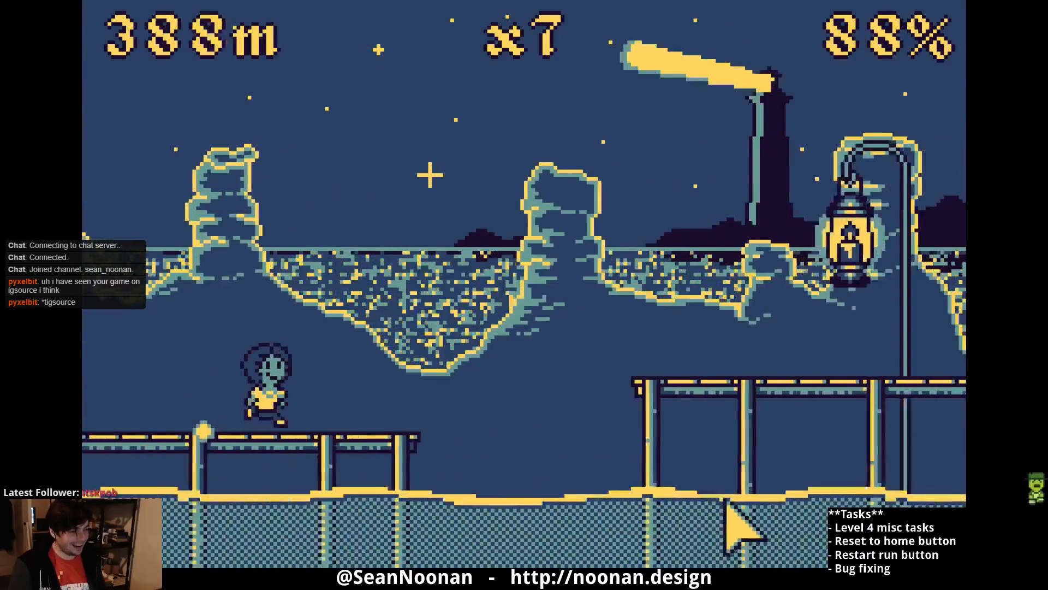
key(space)
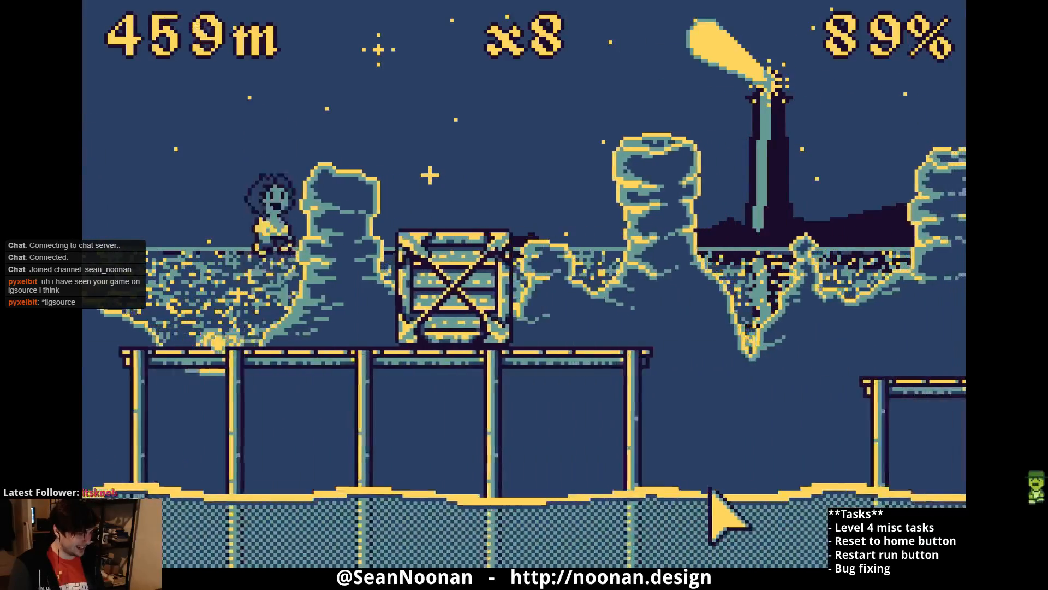
key(space)
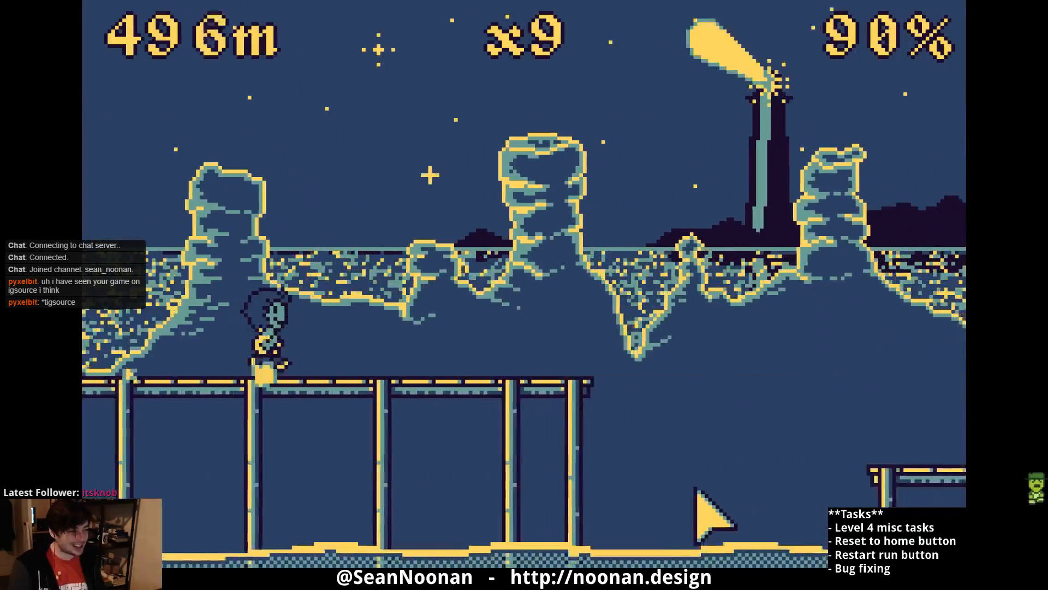
- Play Jill's run onward from 496 m to 698 m, leaping the pier gaps and hitting lanterns until the run ends
key(space)
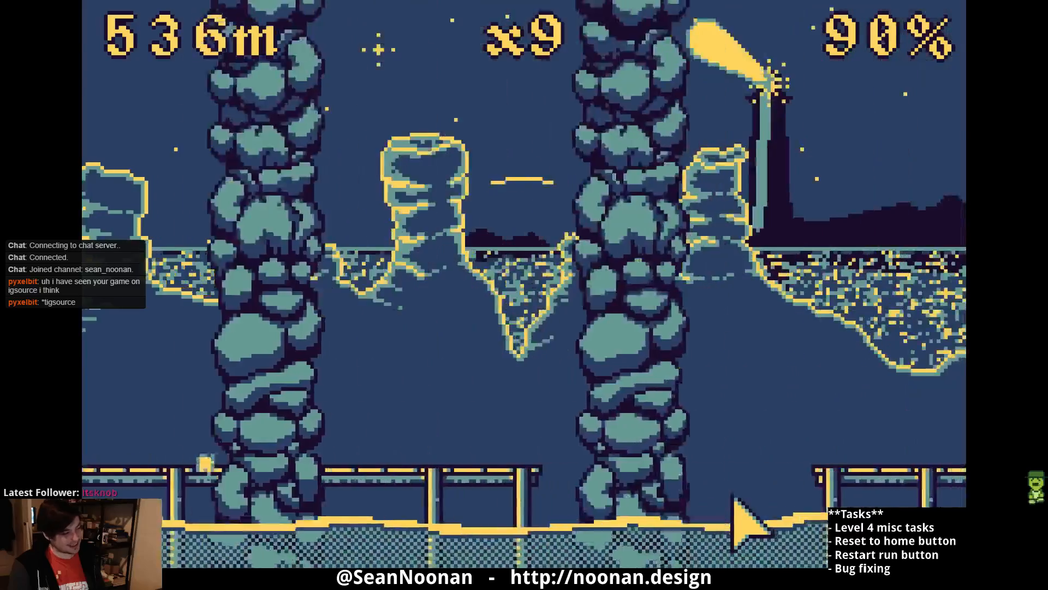
key(space)
key(space)
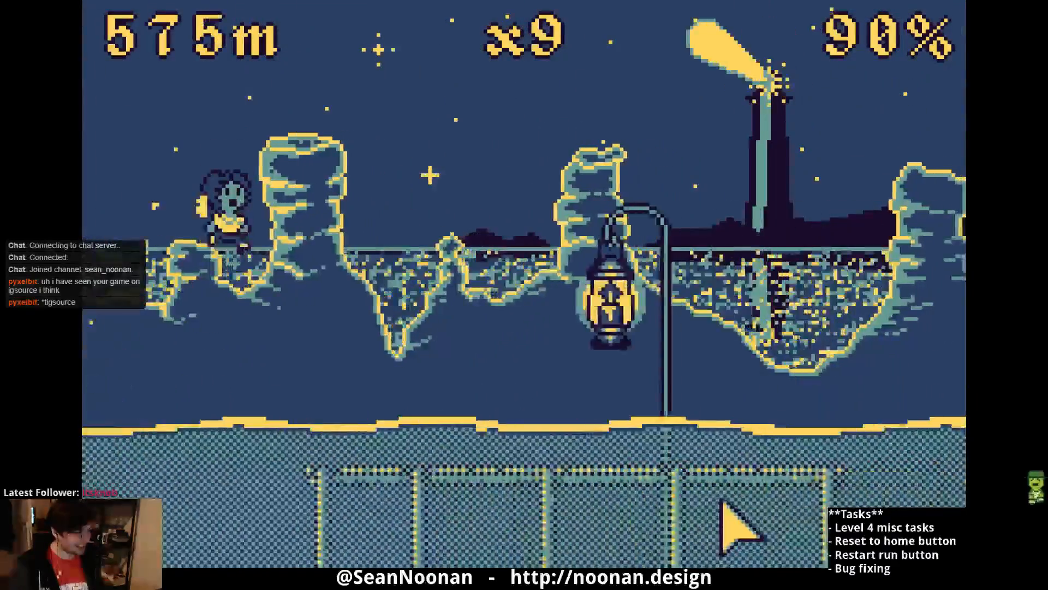
key(space)
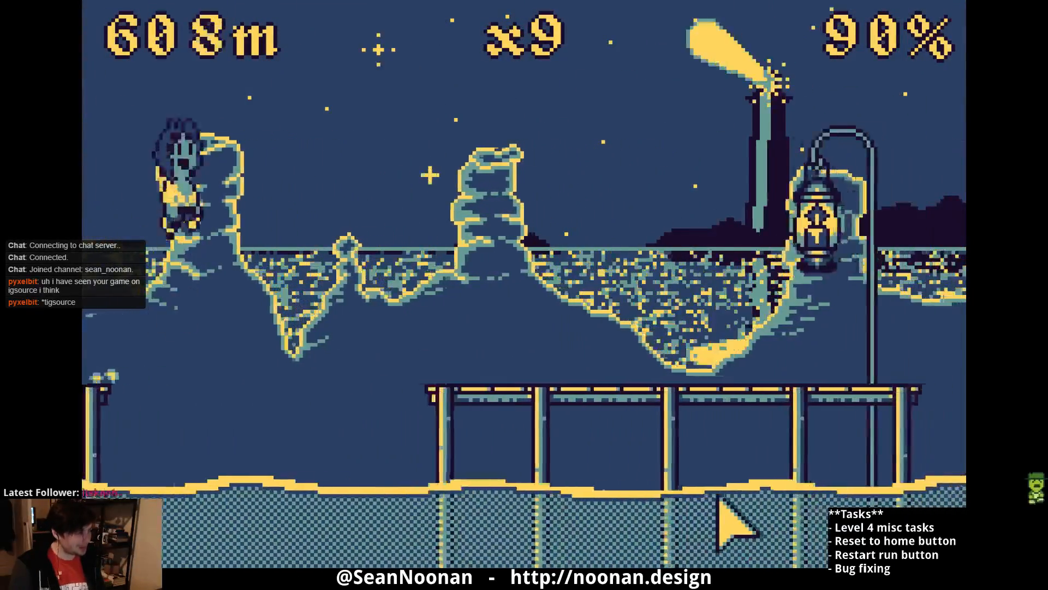
key(space)
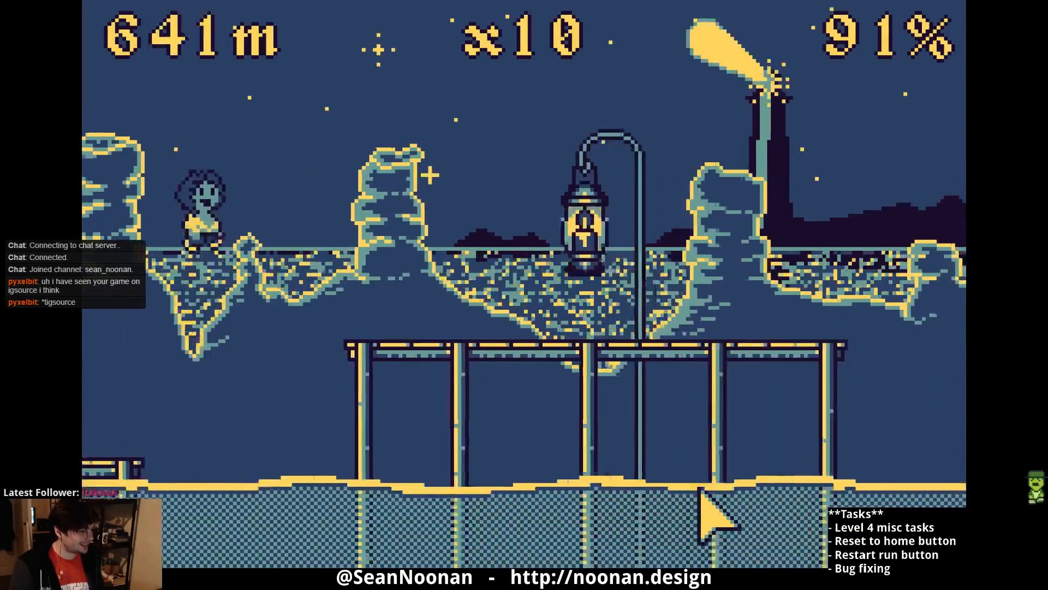
key(space)
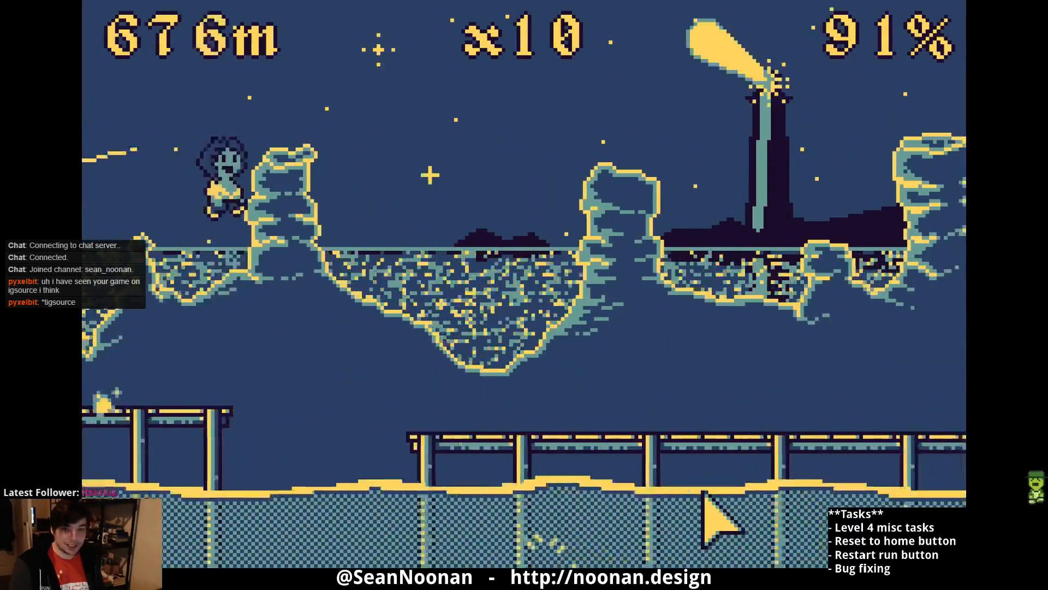
key(space)
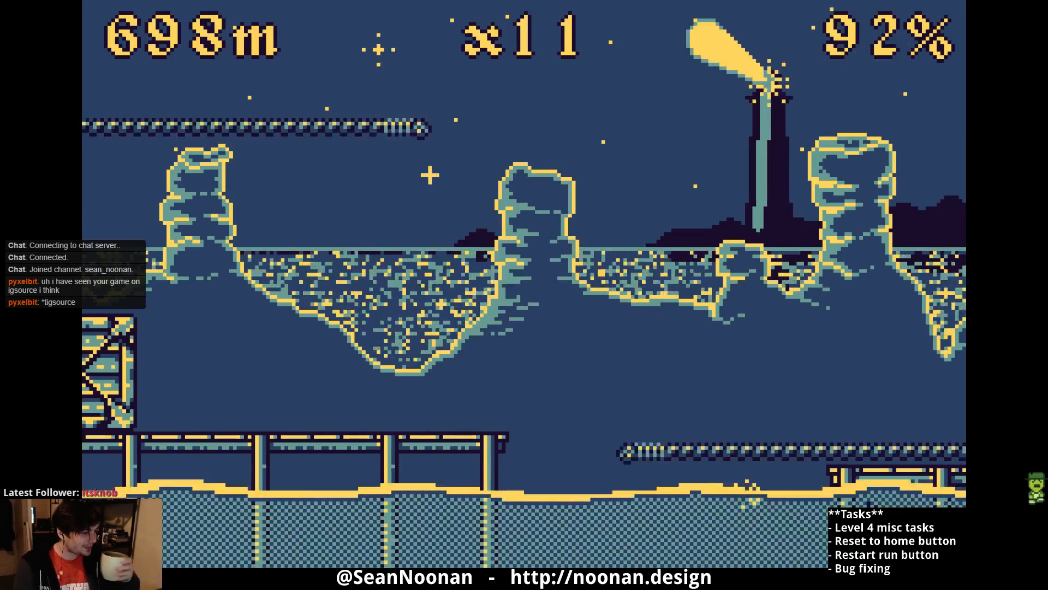
- Restart the Rocky Rapids run with Jill Nimble and play to about 95 m, hitting lanterns and jumping gaps
click(855, 525)
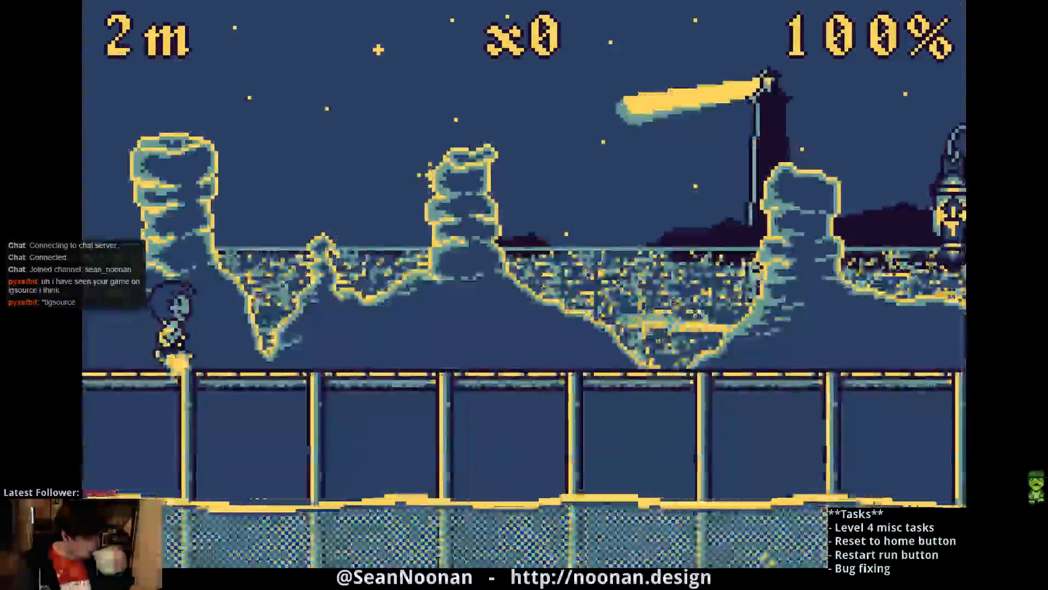
key(space)
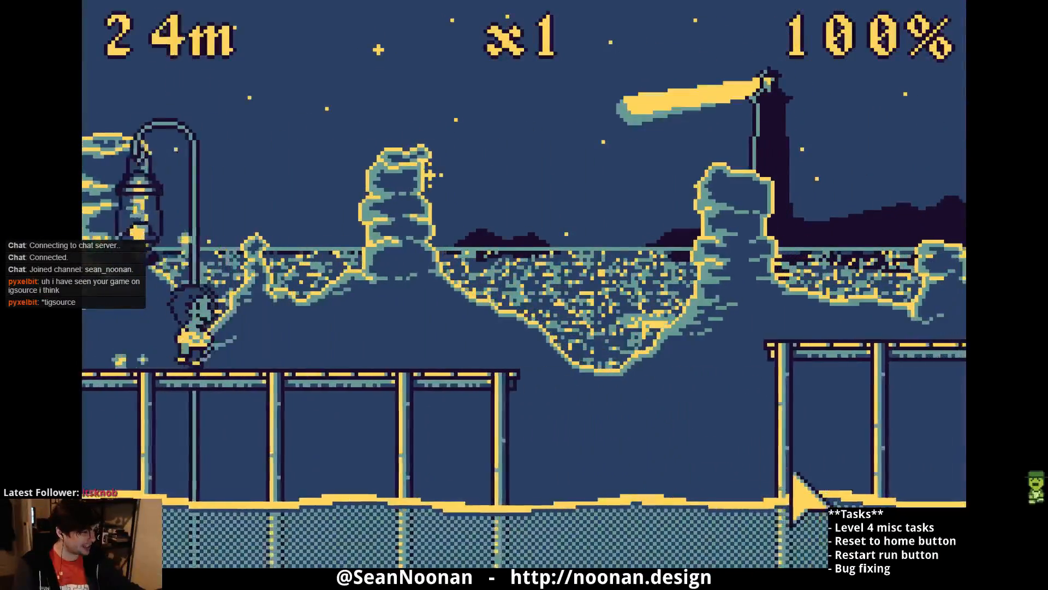
key(space)
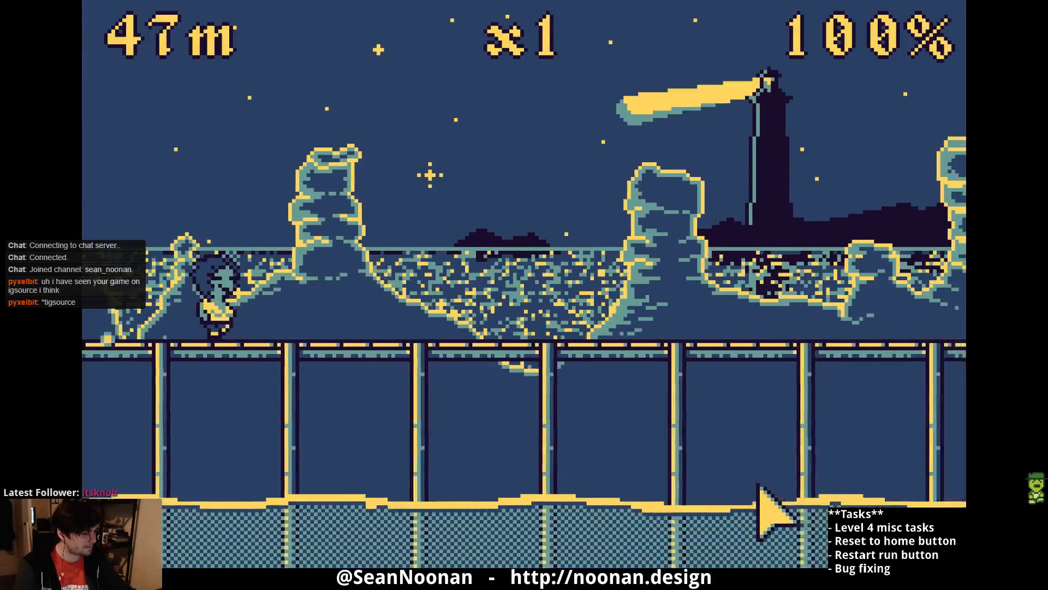
key(space)
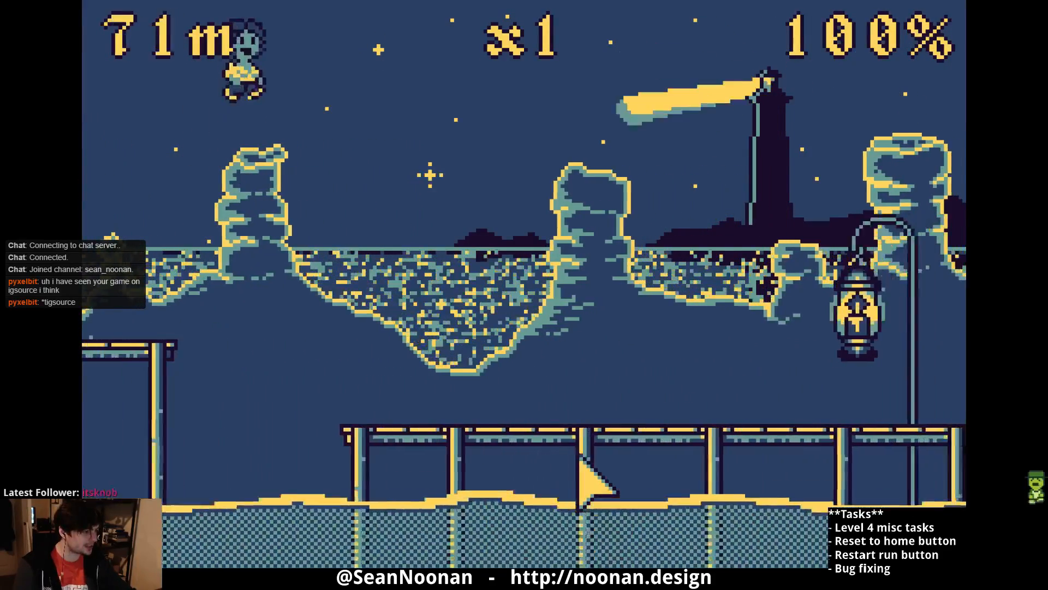
key(space)
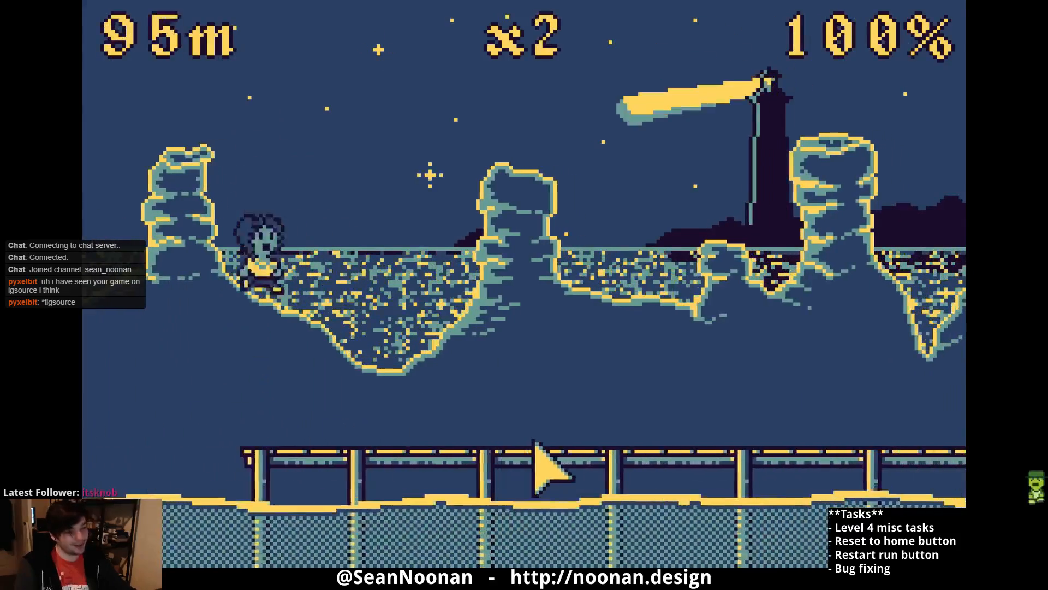
- Continue the restarted run from about 95 m to 230 m, jumping across the piers and past the stone column
key(space)
key(space)
key(space)
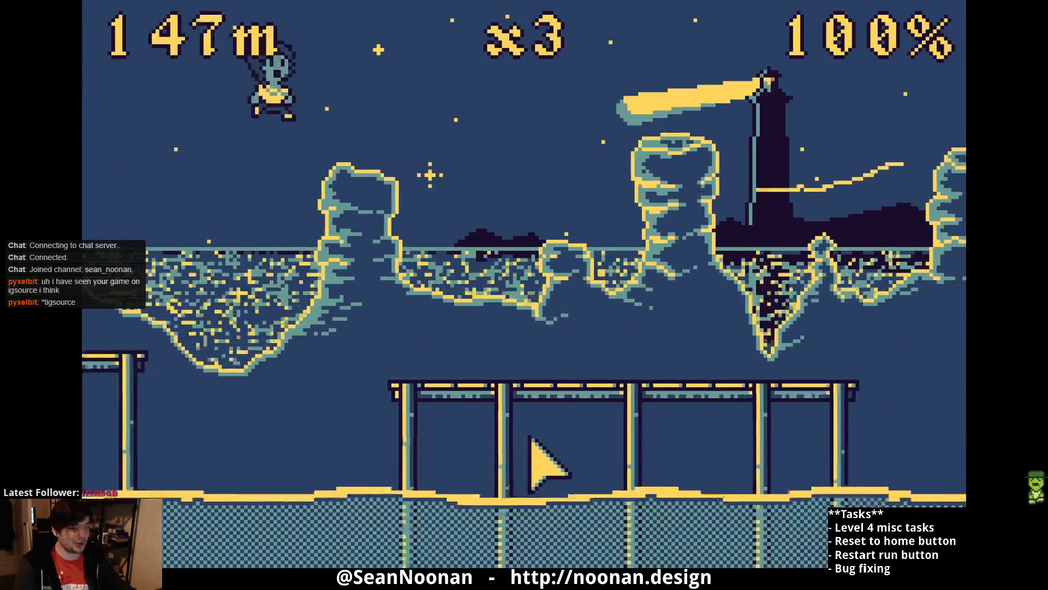
key(space)
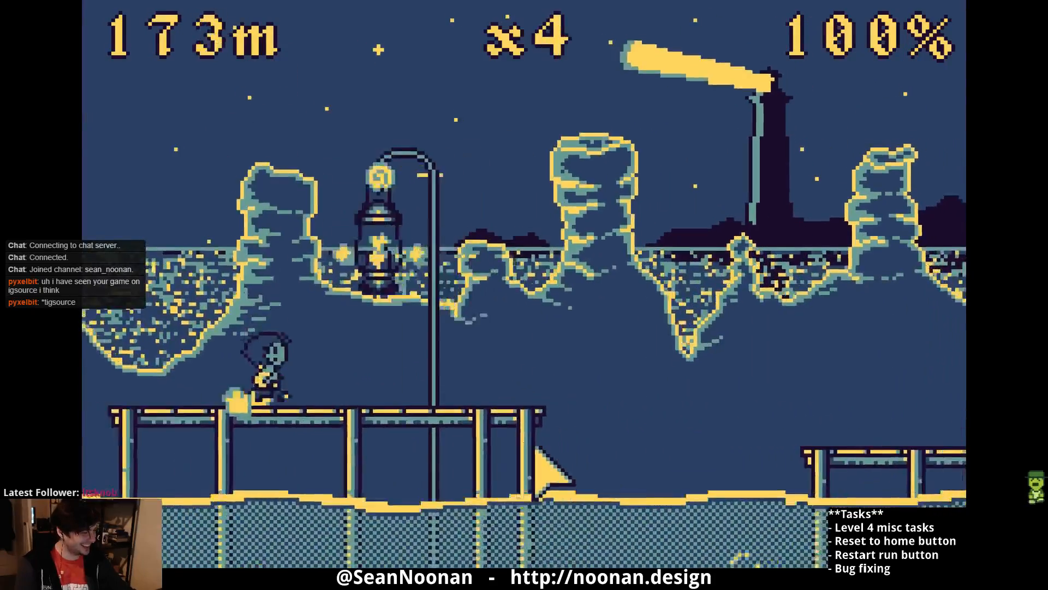
key(space)
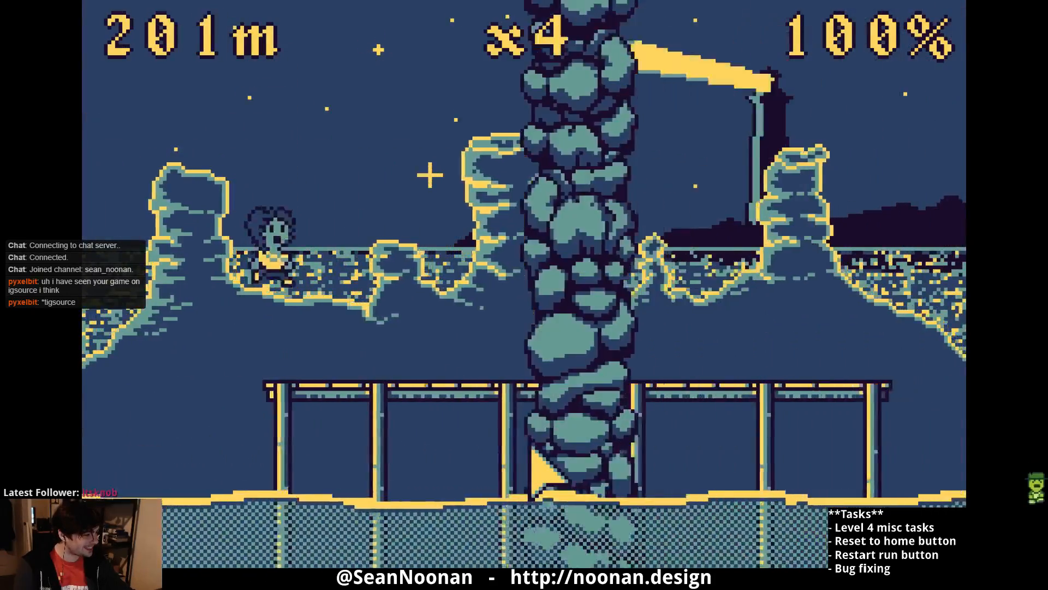
key(space)
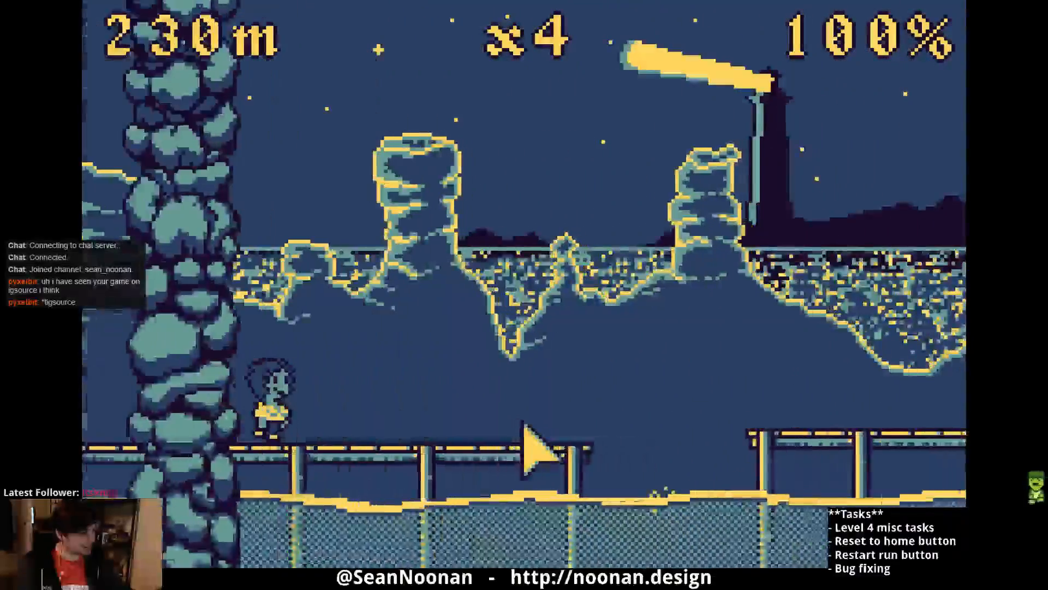
- Play the run onward from 230 m to 508 m, jumping between high and low piers until the run ends
key(space)
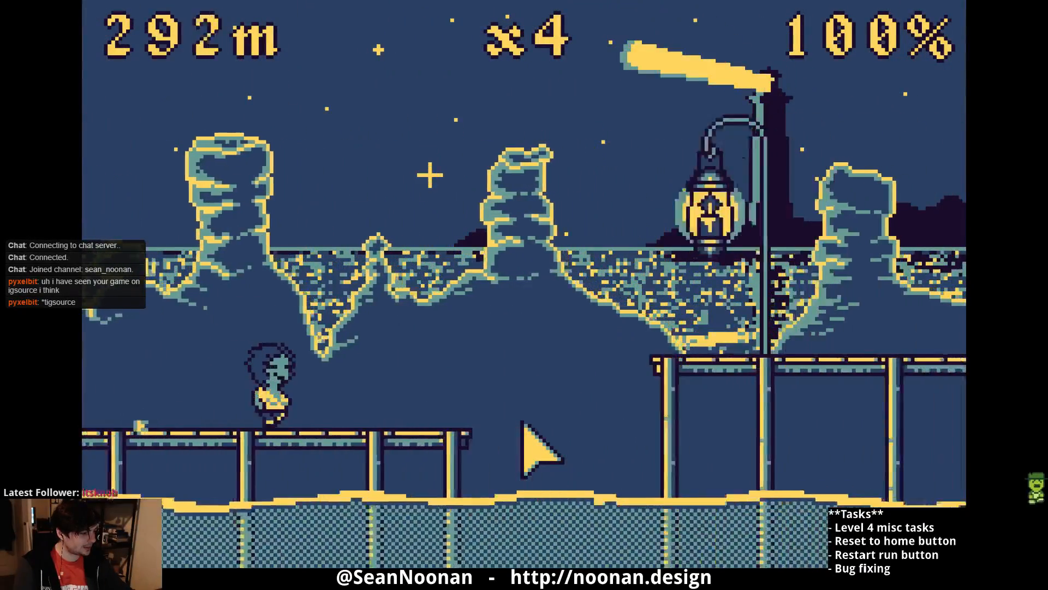
key(space)
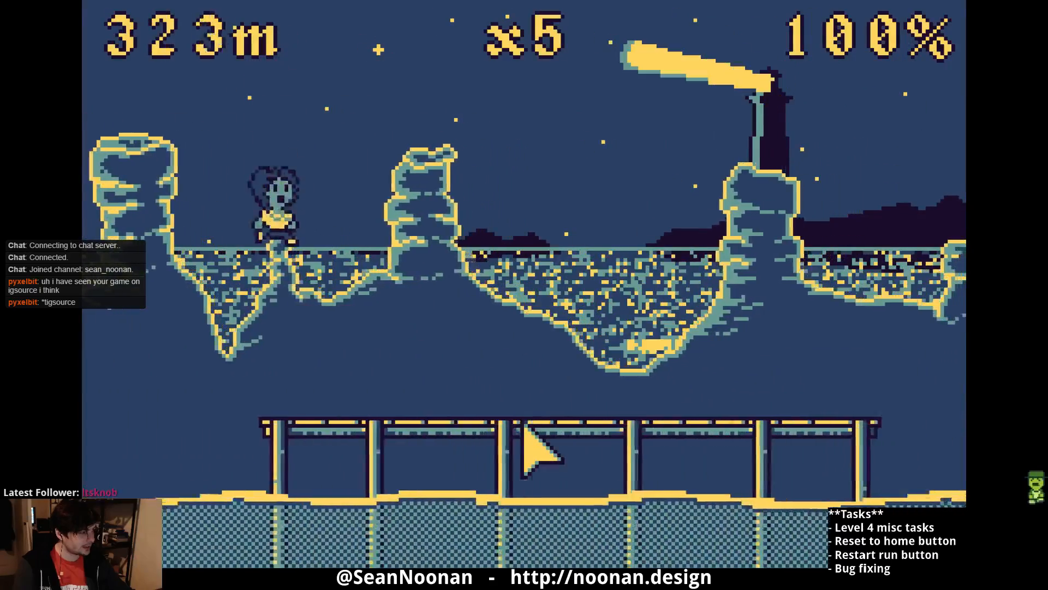
key(space)
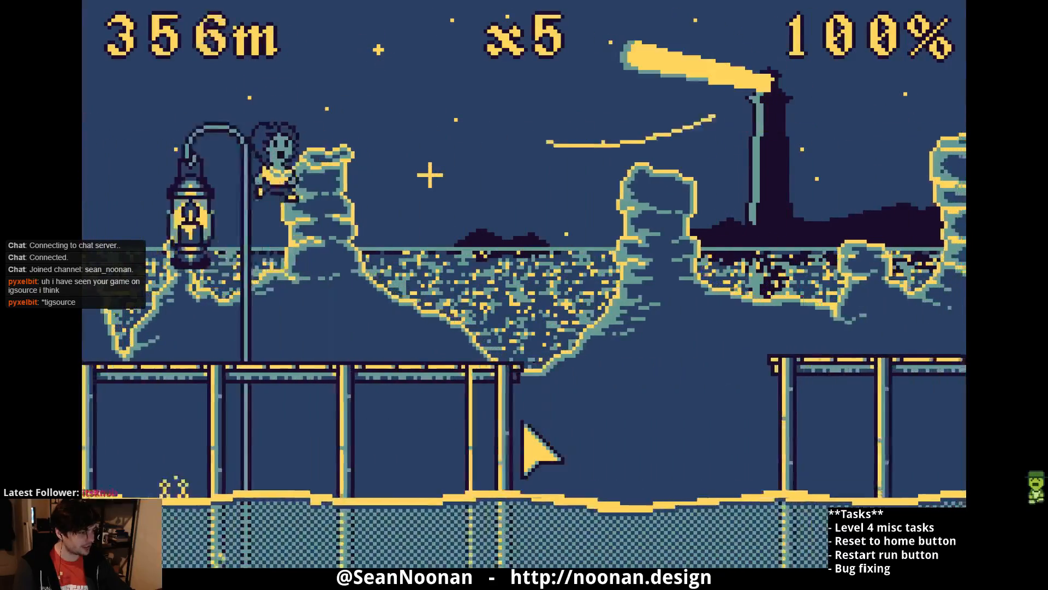
key(space)
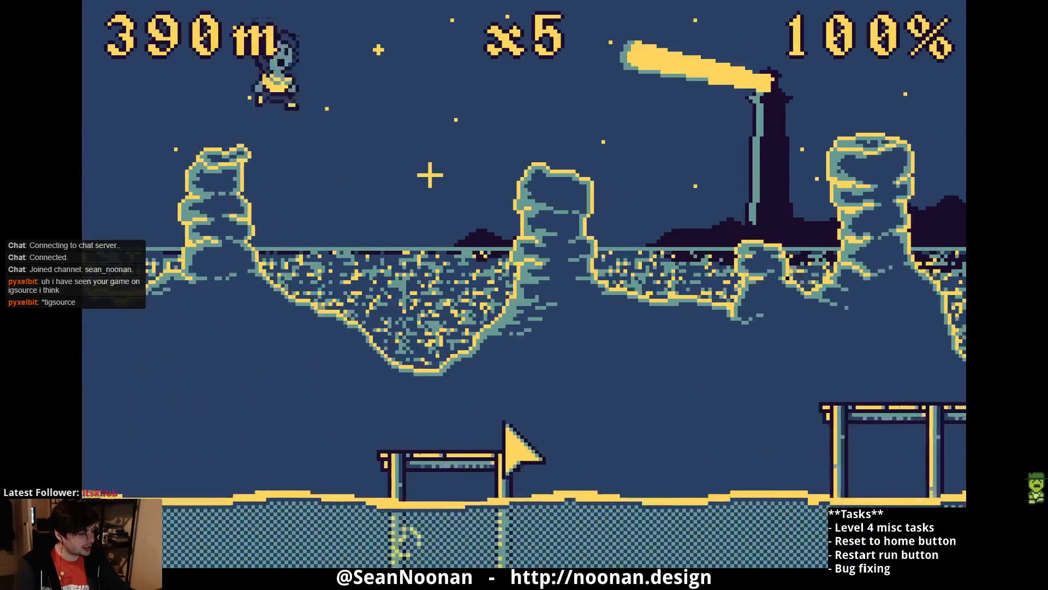
key(space)
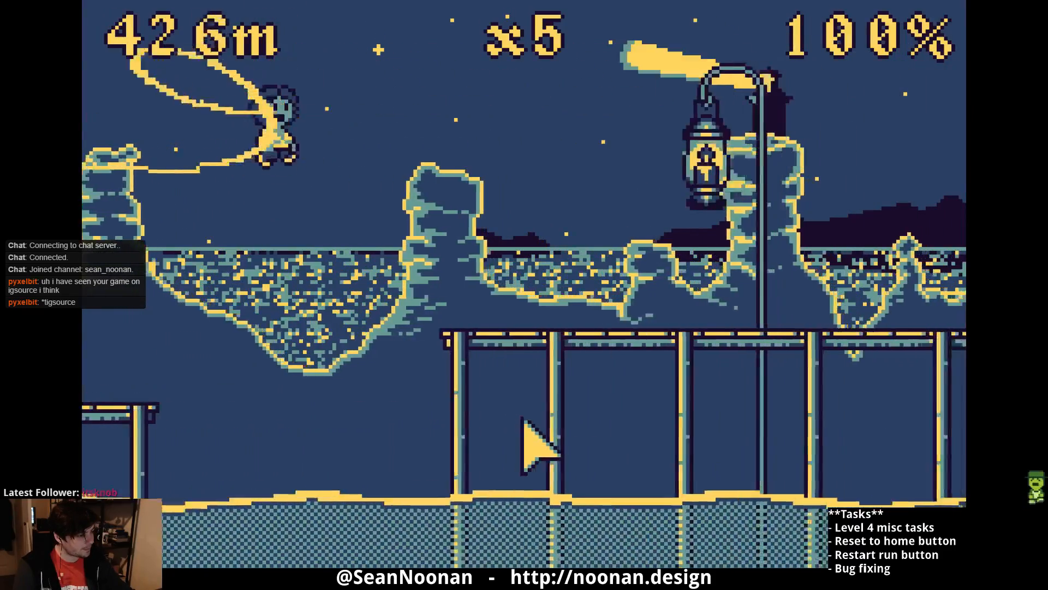
key(space)
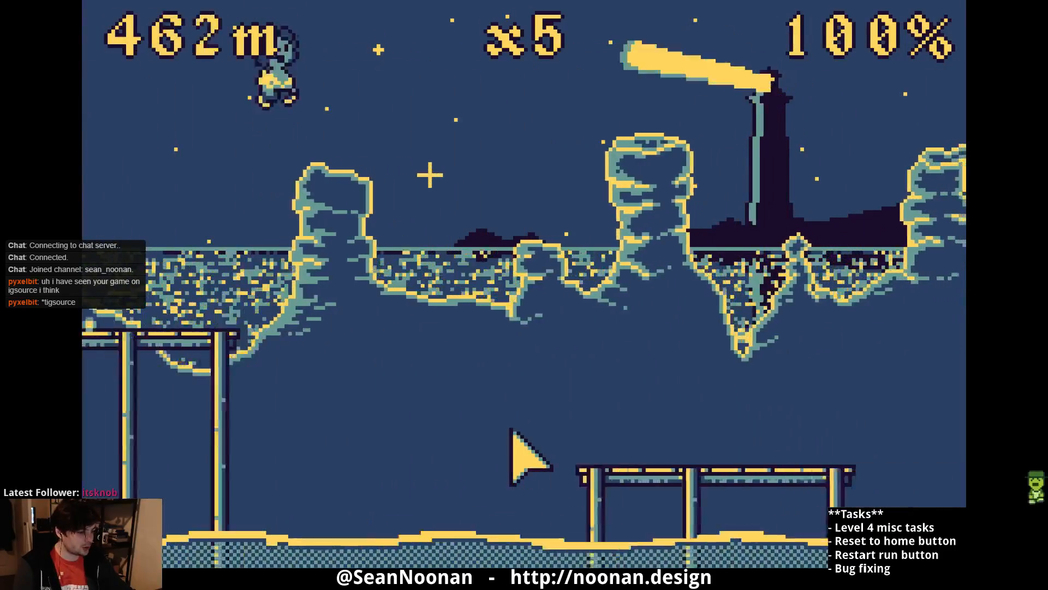
key(space)
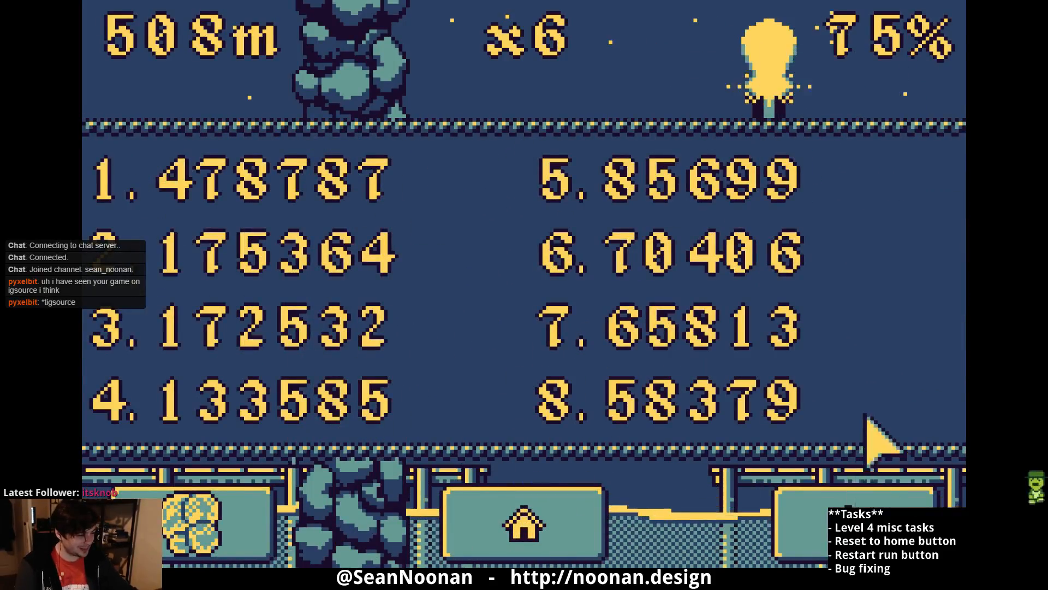
- Start another Rocky Rapids run with Jill Nimble and play to about 107 m, jumping gaps and hitting lanterns
click(811, 521)
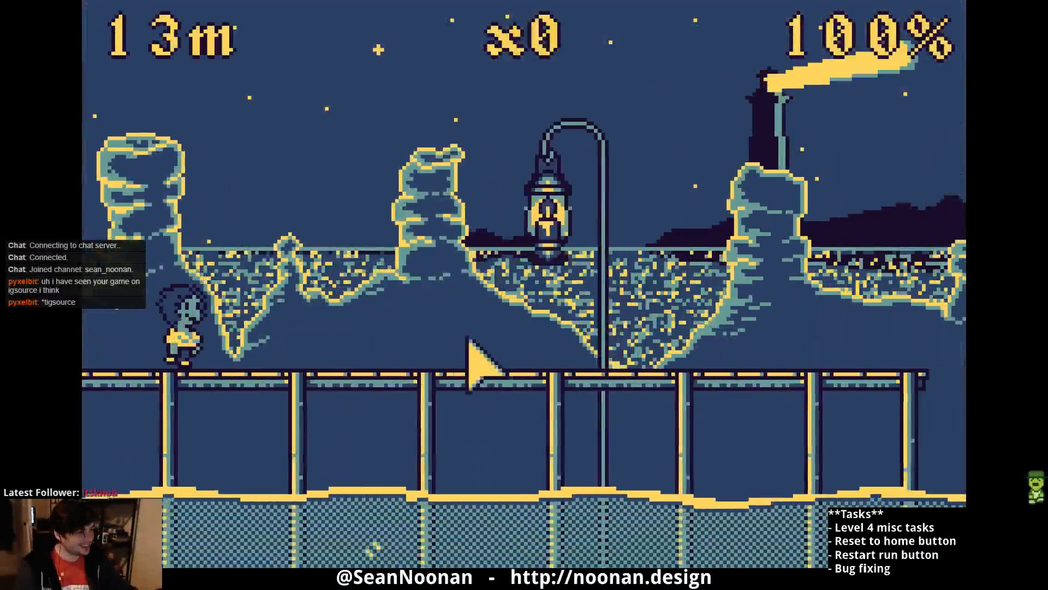
key(space)
key(space)
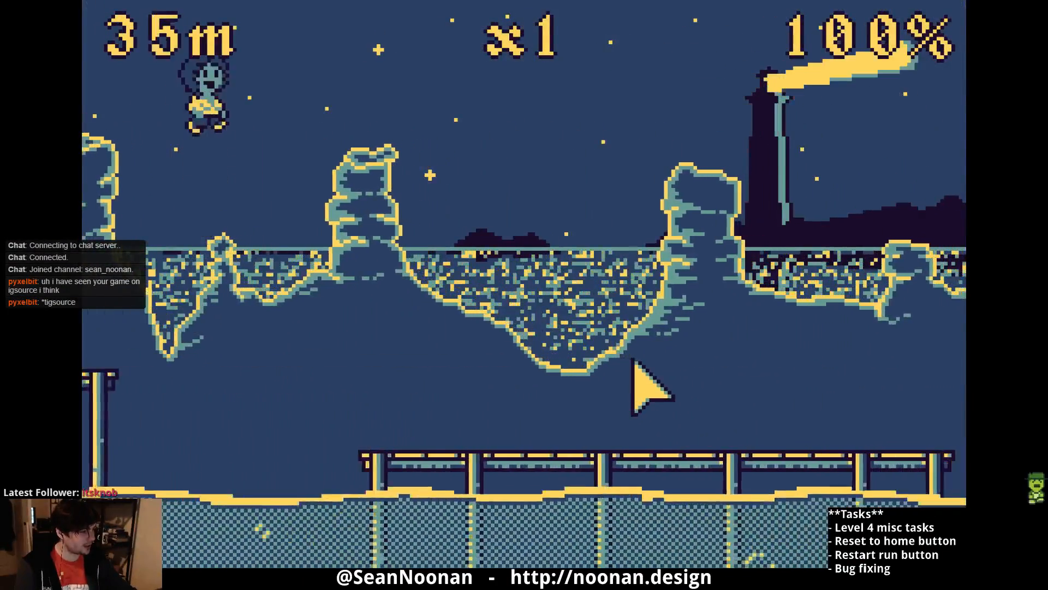
key(space)
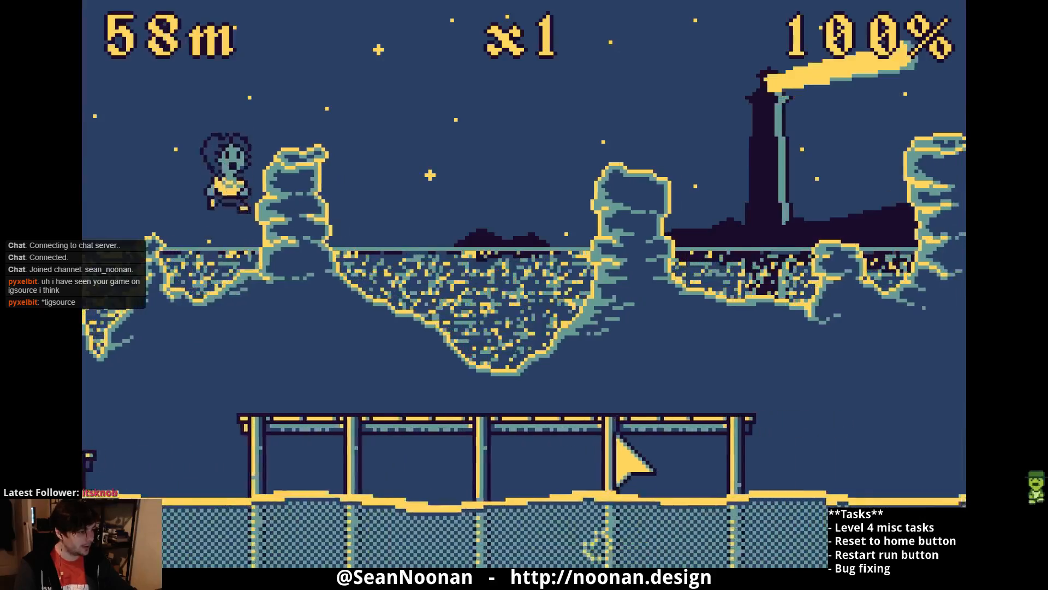
key(space)
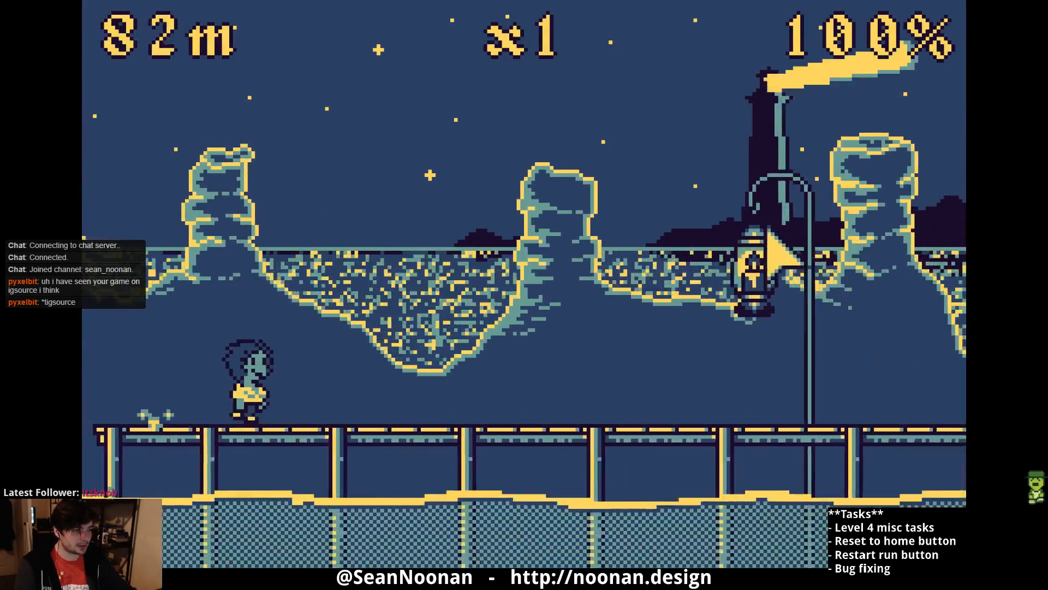
key(space)
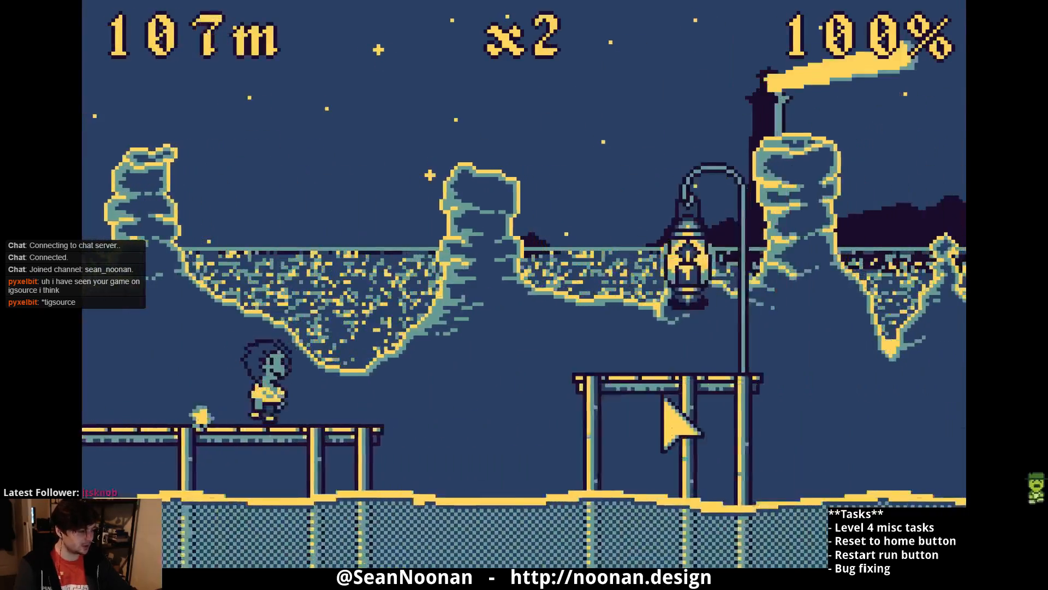
- Continue this run from about 107 m to 244 m, hitting the hanging lanterns and leaping between the raised piers
key(space)
key(space)
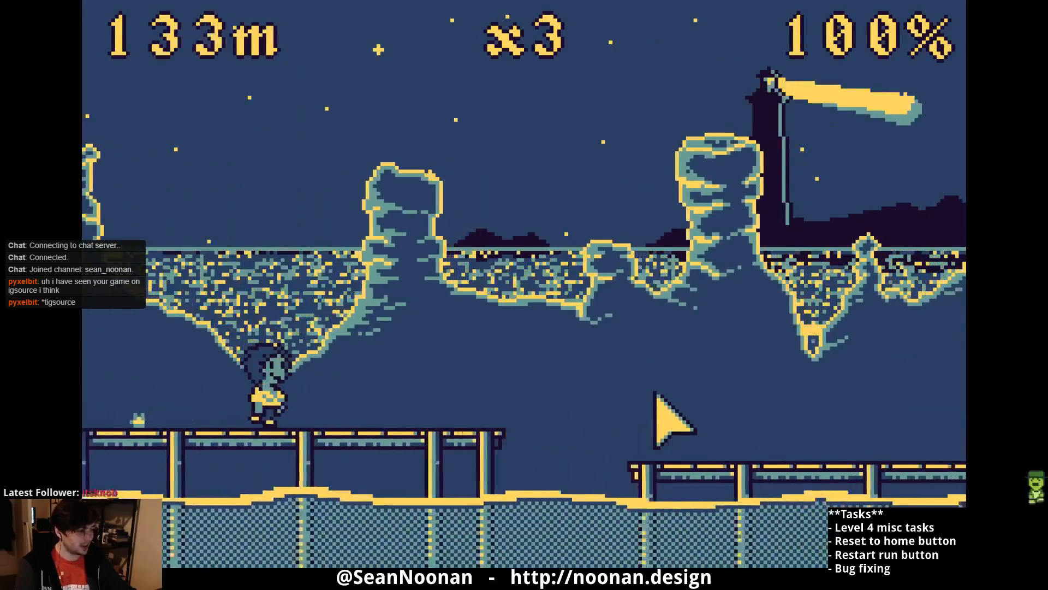
key(space)
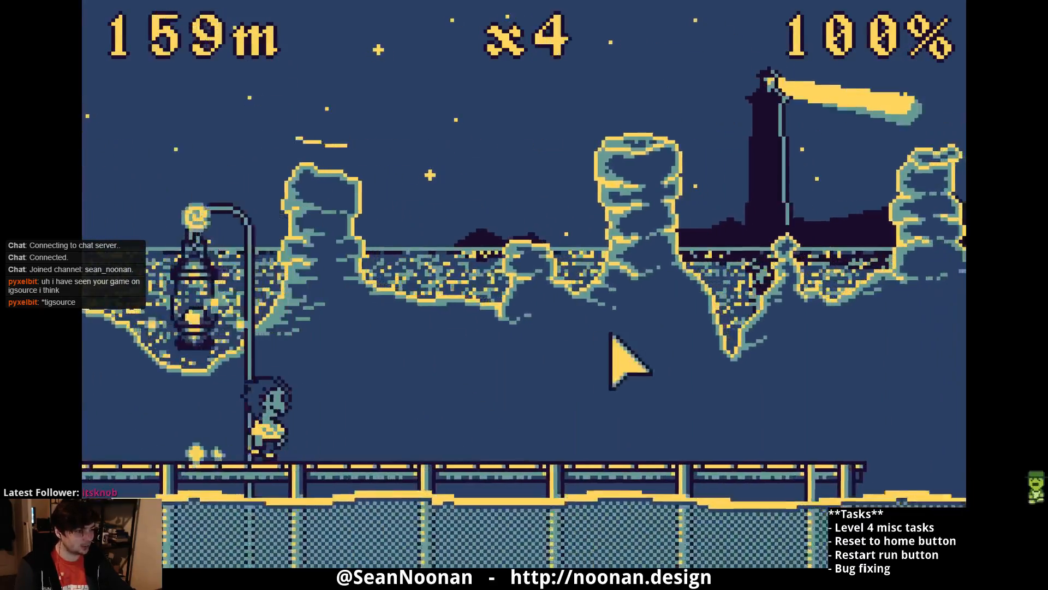
key(space)
key(space)
key(space)
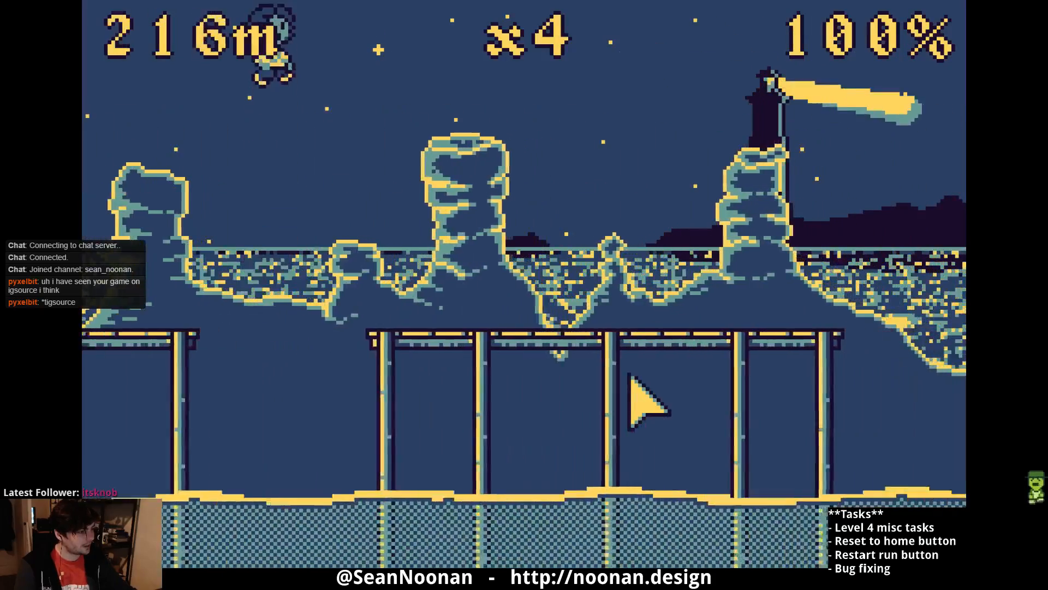
key(space)
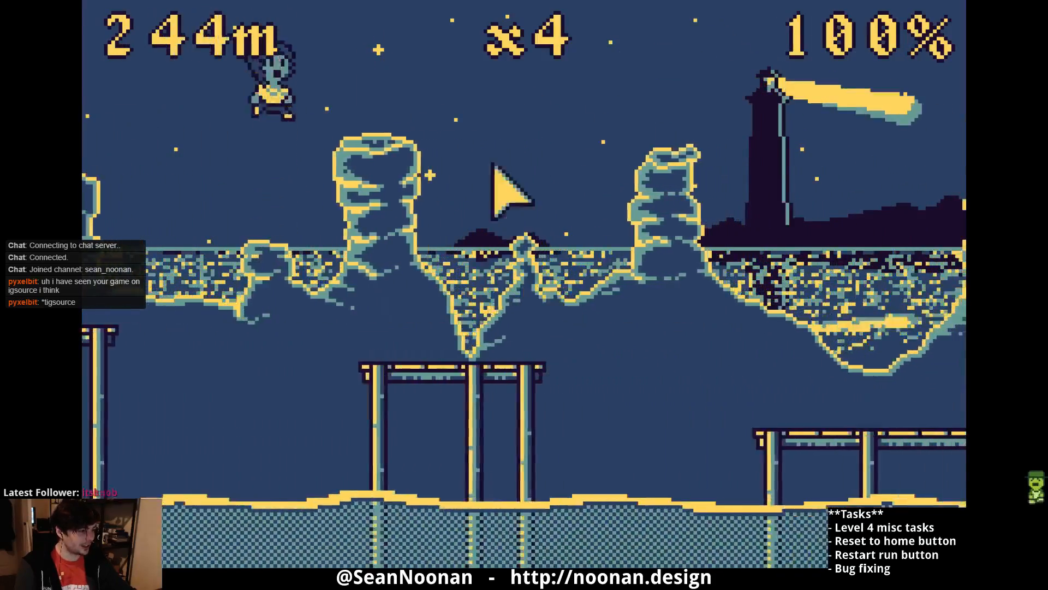
- Continue the run from 244 m to 481 m, hitting the hanging lanterns and jumping between piers until the run ends
click(743, 381)
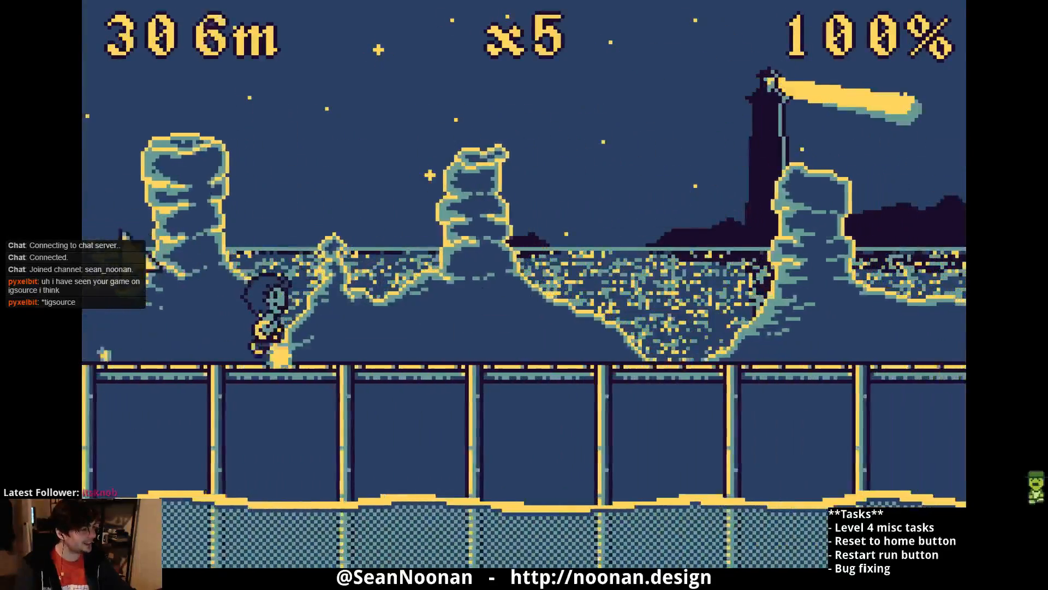
click(573, 396)
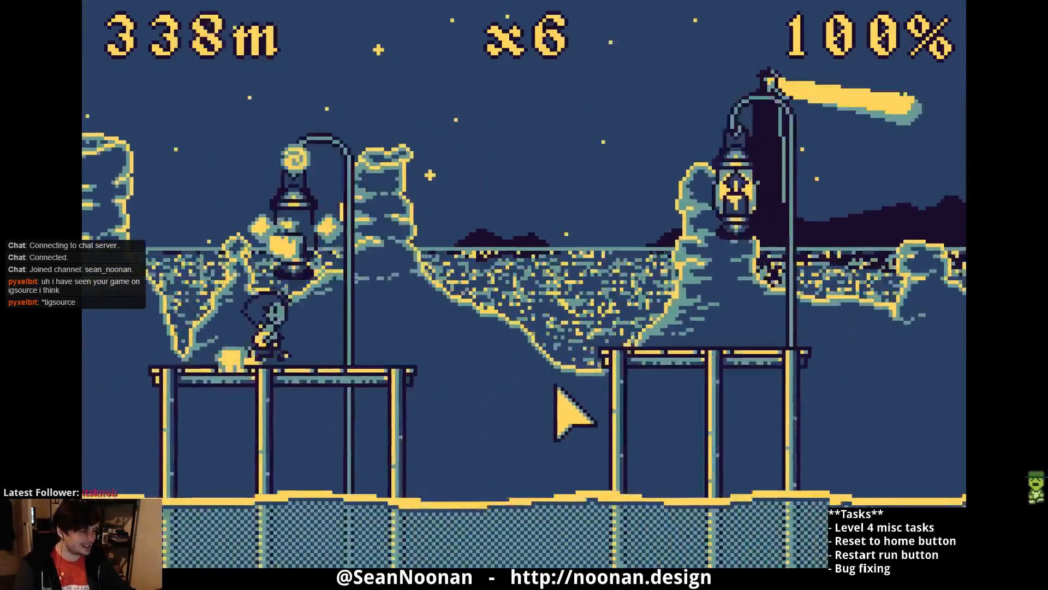
click(552, 391)
click(549, 392)
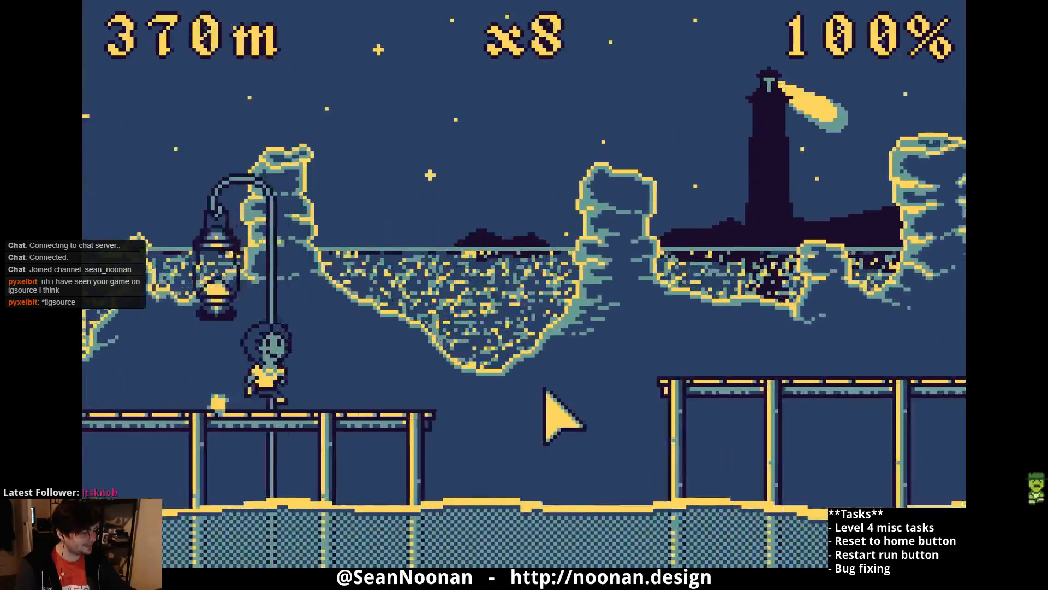
click(544, 391)
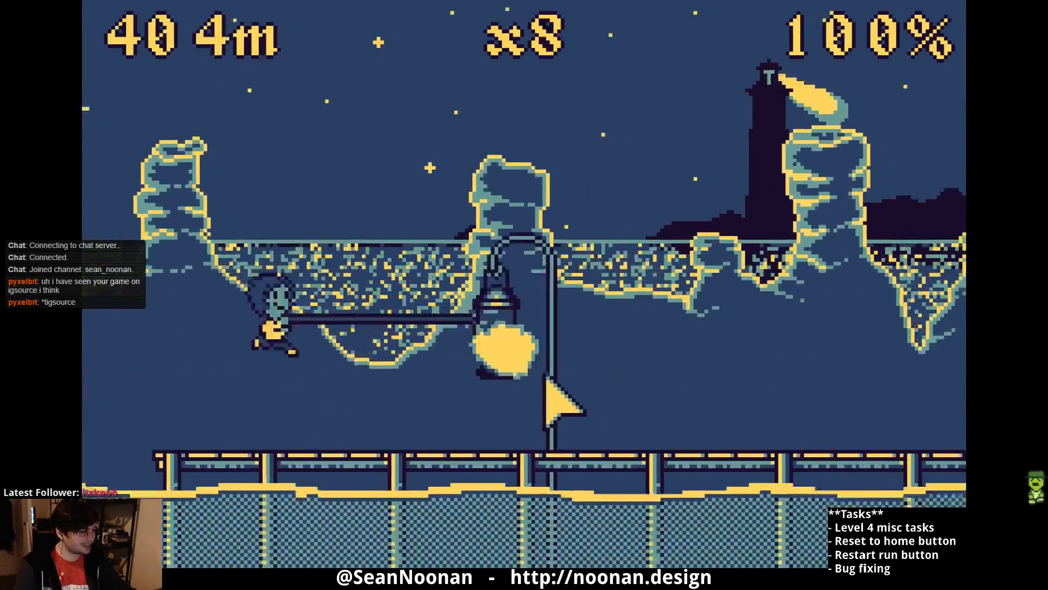
click(704, 393)
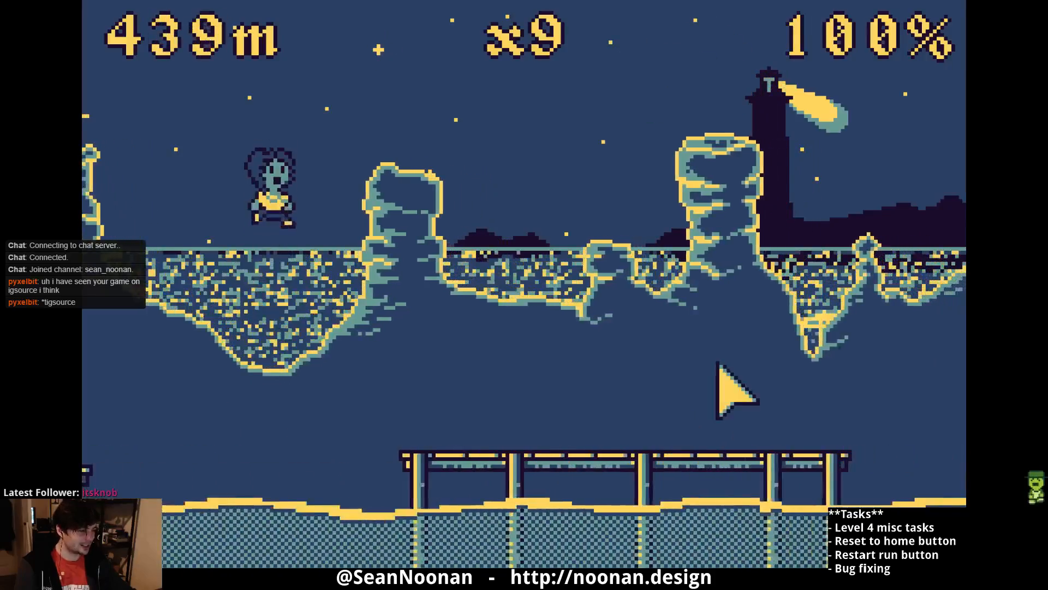
click(524, 338)
- Restart the Rocky Rapids run with Jill Nimble and play to about 126 m, hitting lanterns and jumping the gaps
click(797, 497)
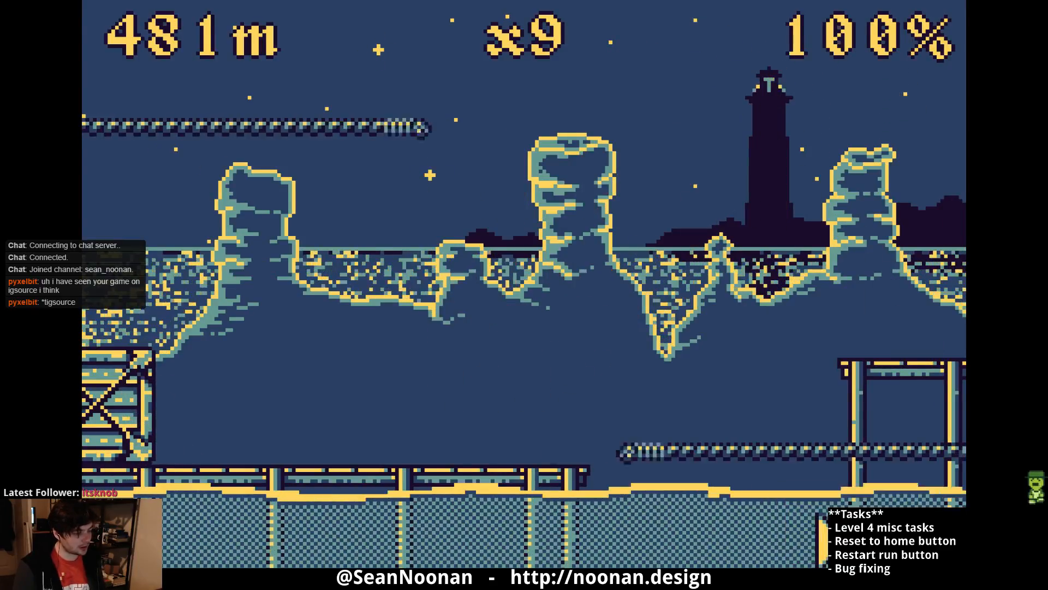
click(855, 525)
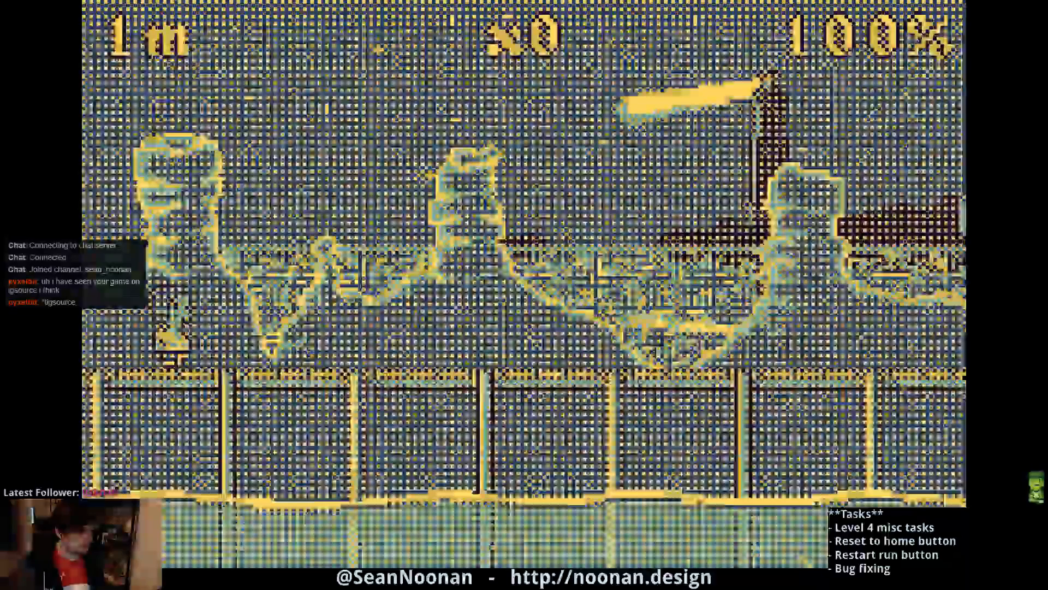
key(space)
key(space)
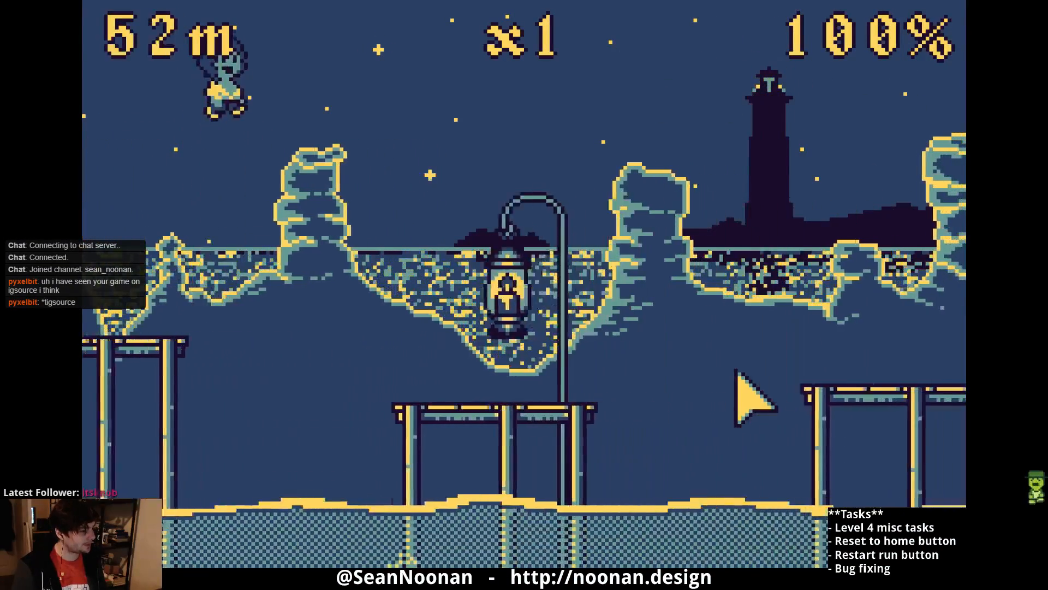
key(space)
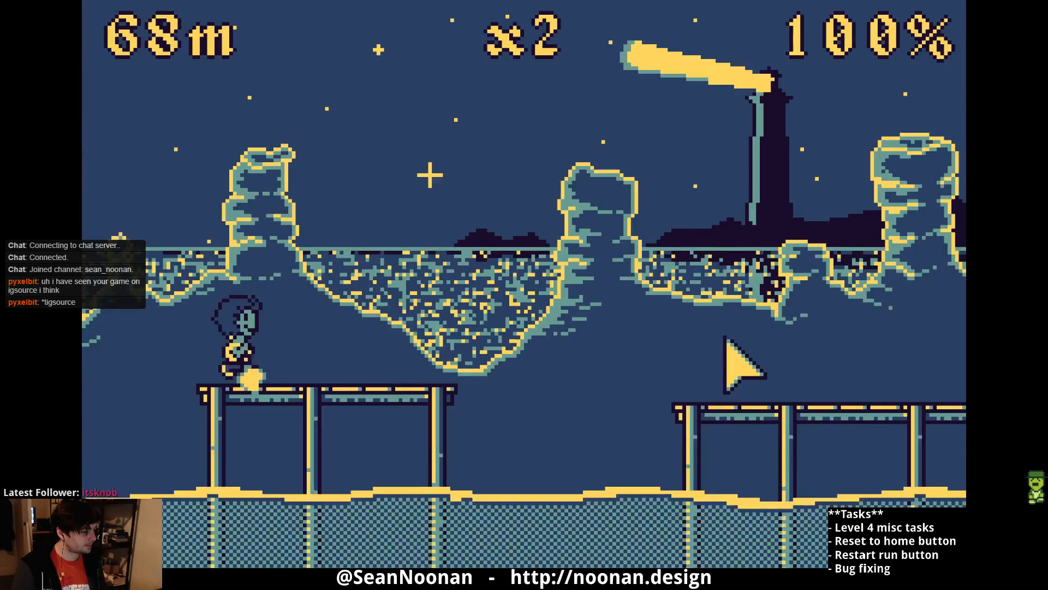
key(space)
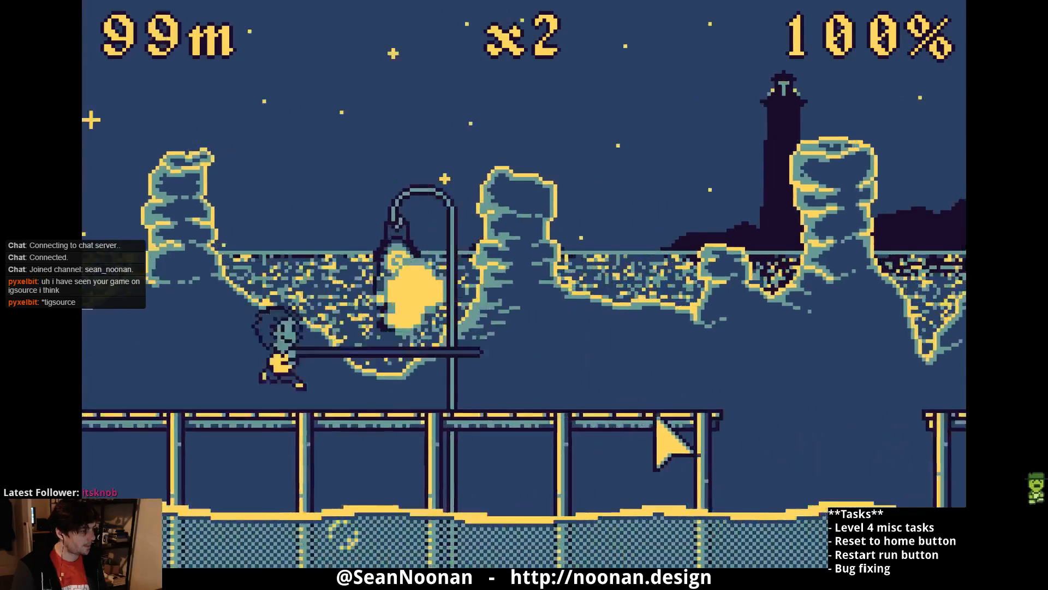
key(space)
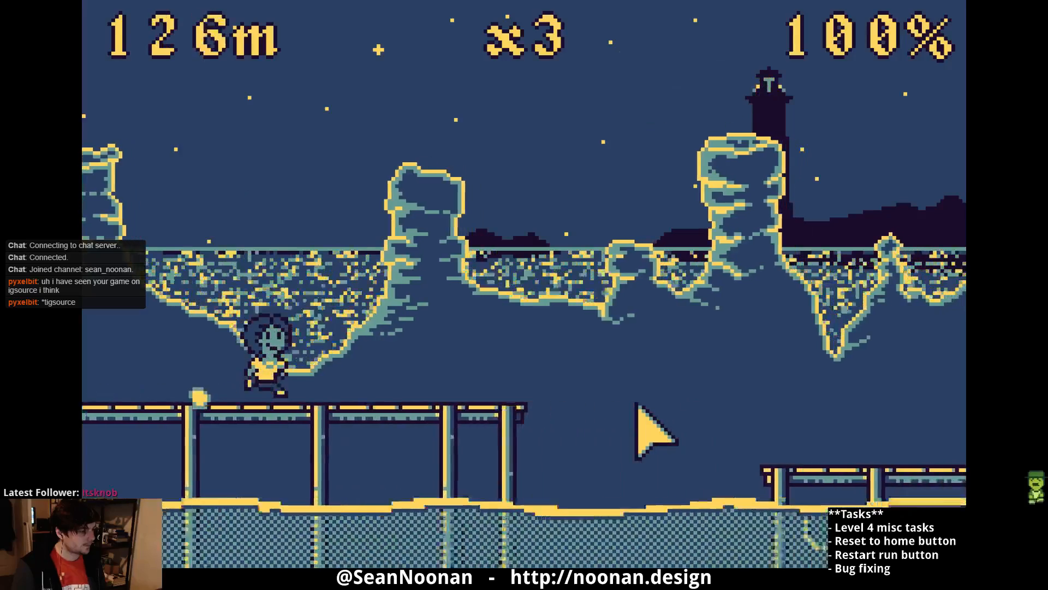
- Continue the restarted run from about 126 m to 463 m, leaping between high and low piers
key(space)
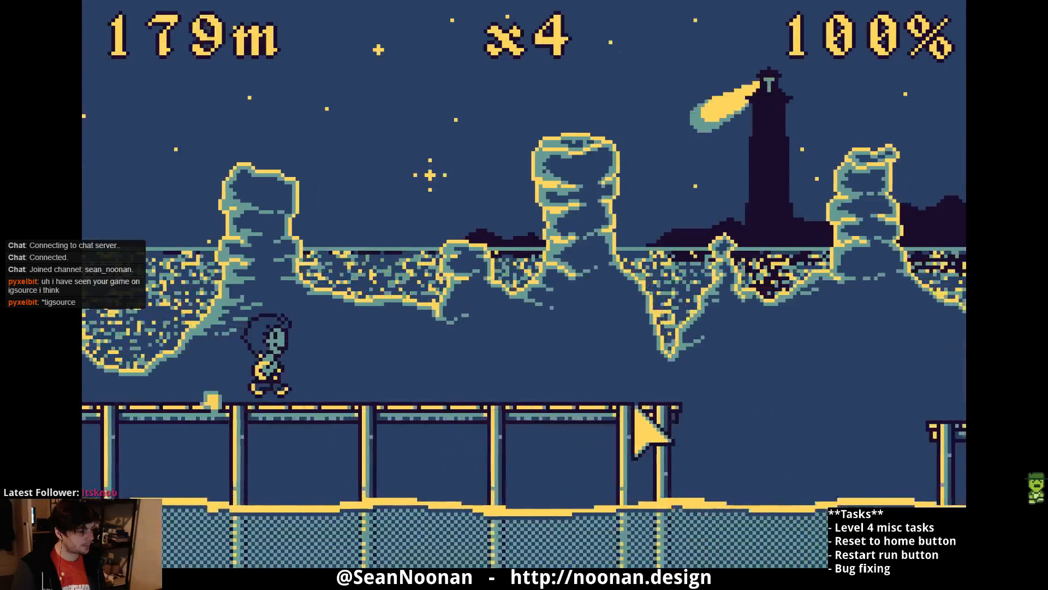
key(space)
key(space)
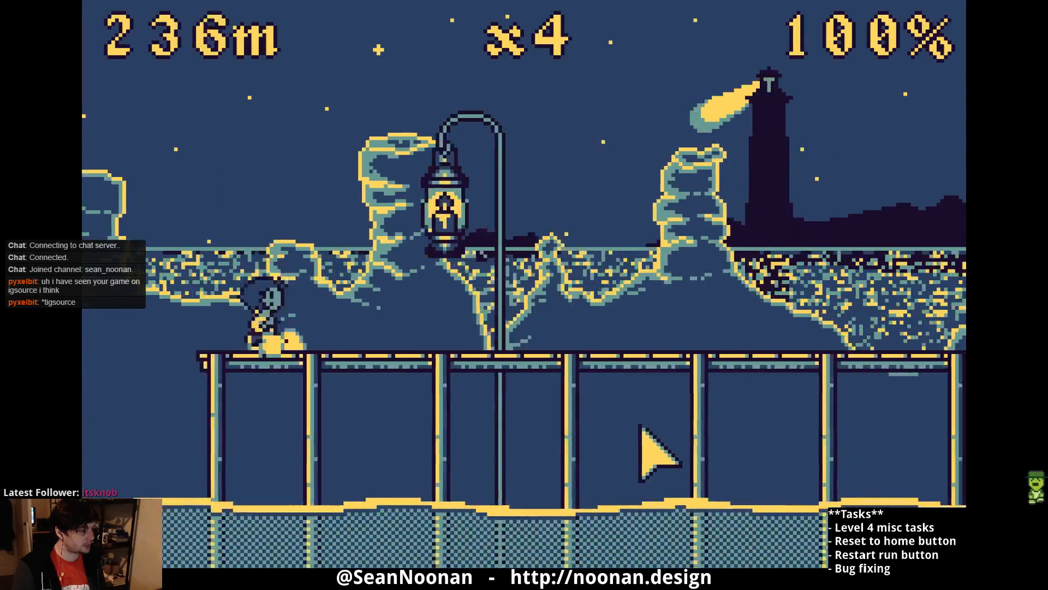
key(space)
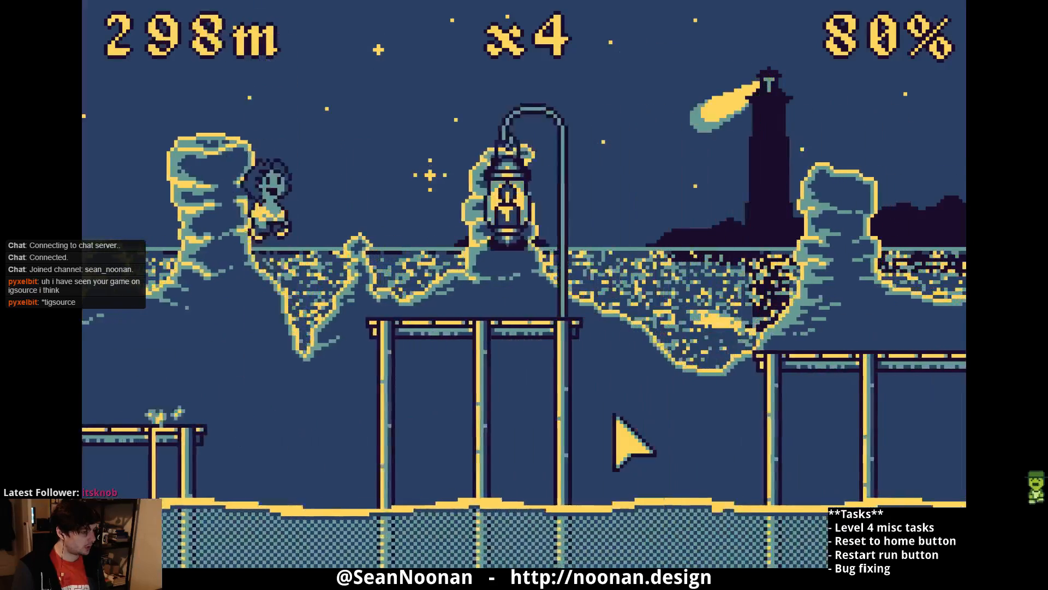
key(space)
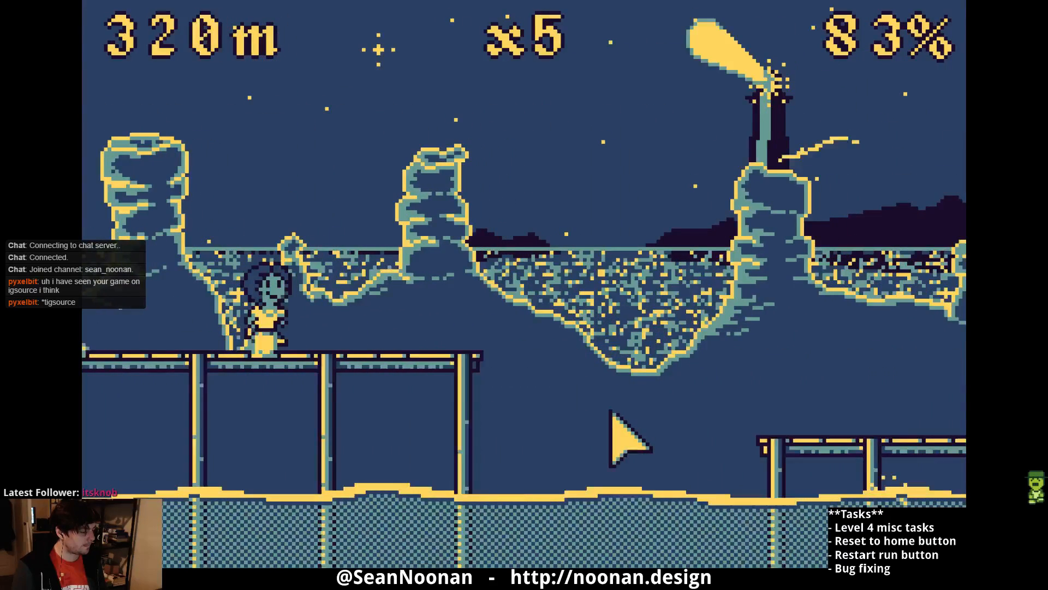
key(space)
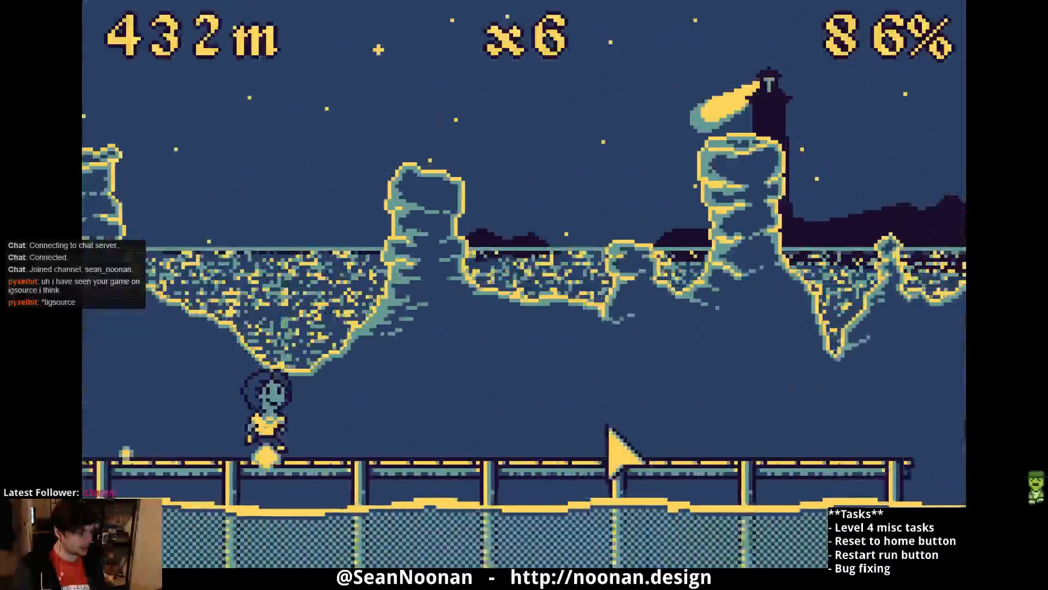
key(space)
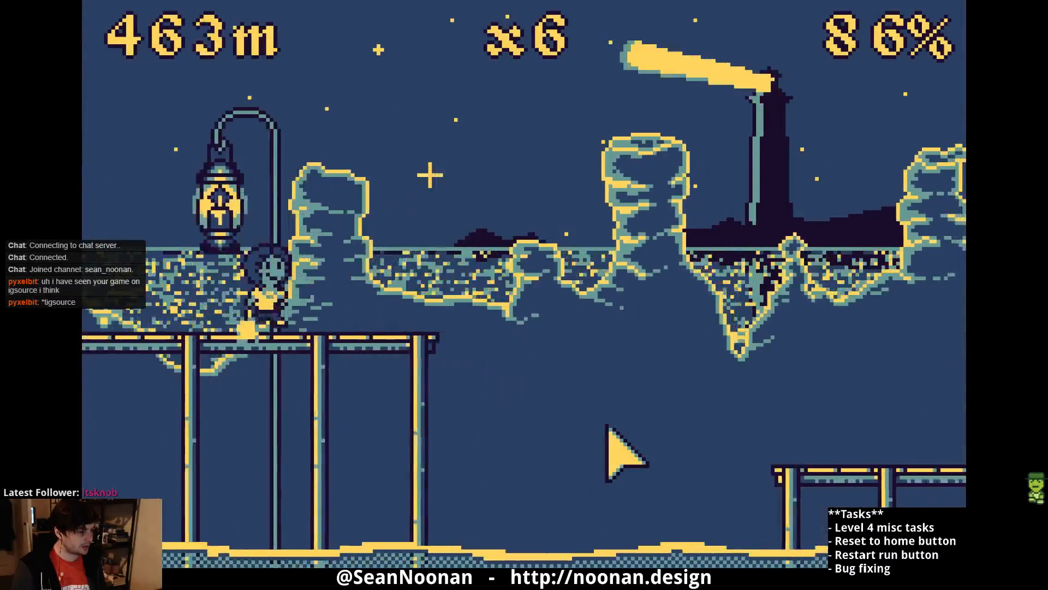
- Play the run onward from 463 m to 754 m, jumping across the flooded piers until the run ends
key(space)
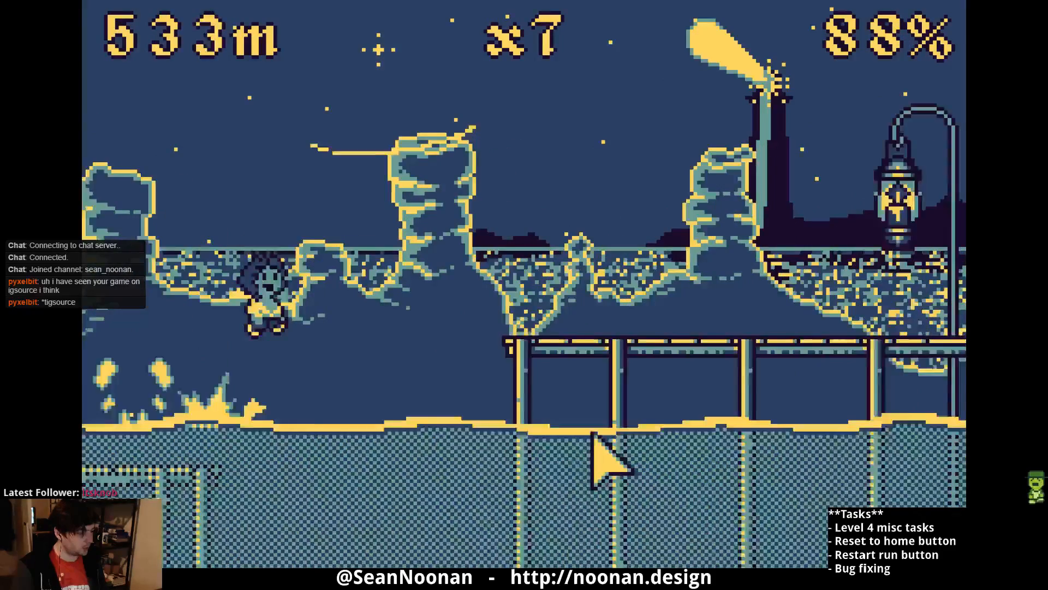
key(space)
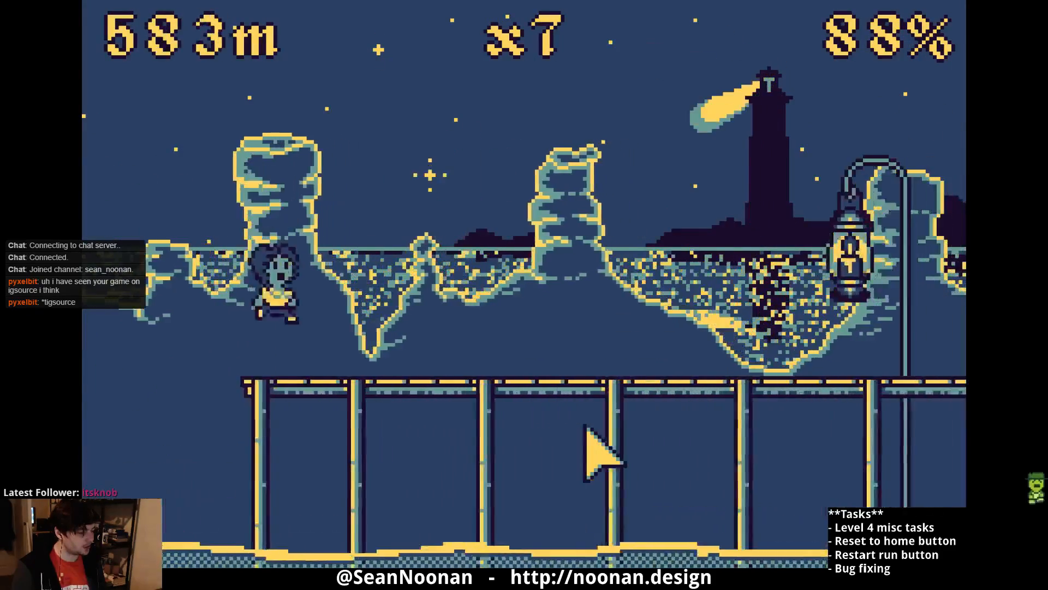
key(space)
key(space)
key(space)
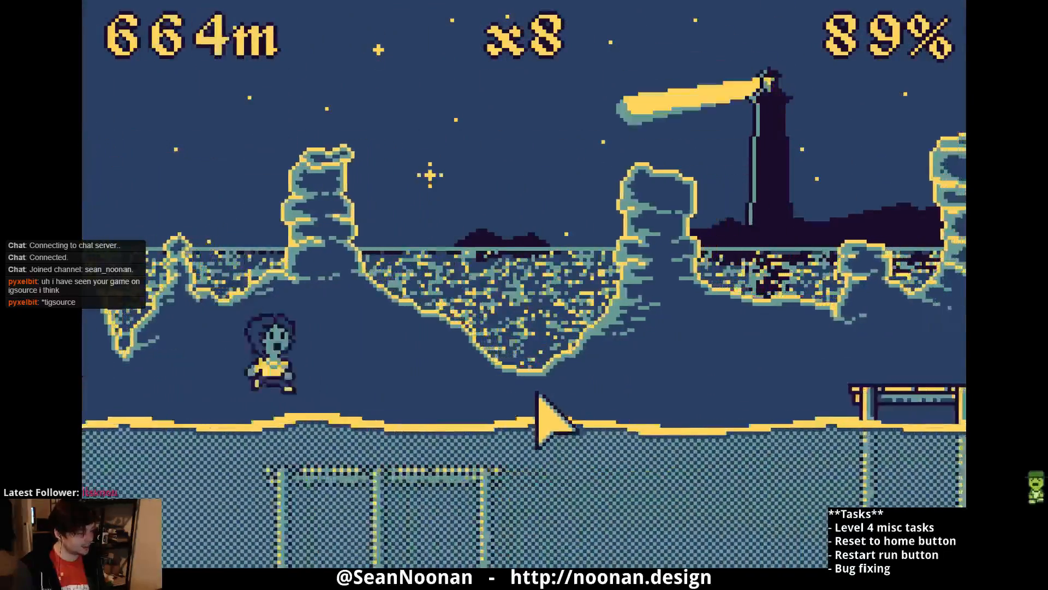
key(space)
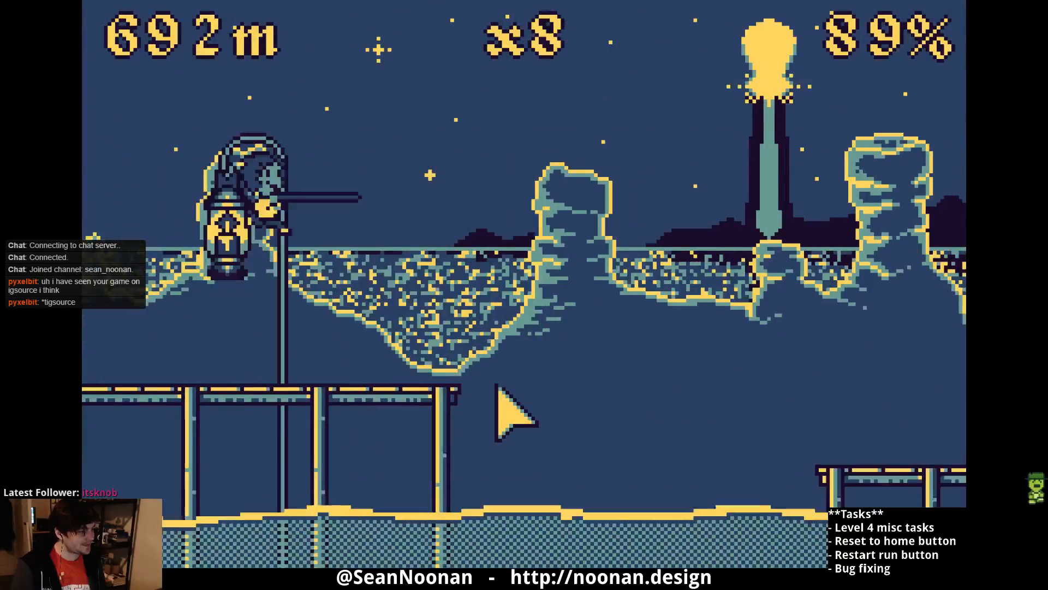
key(space)
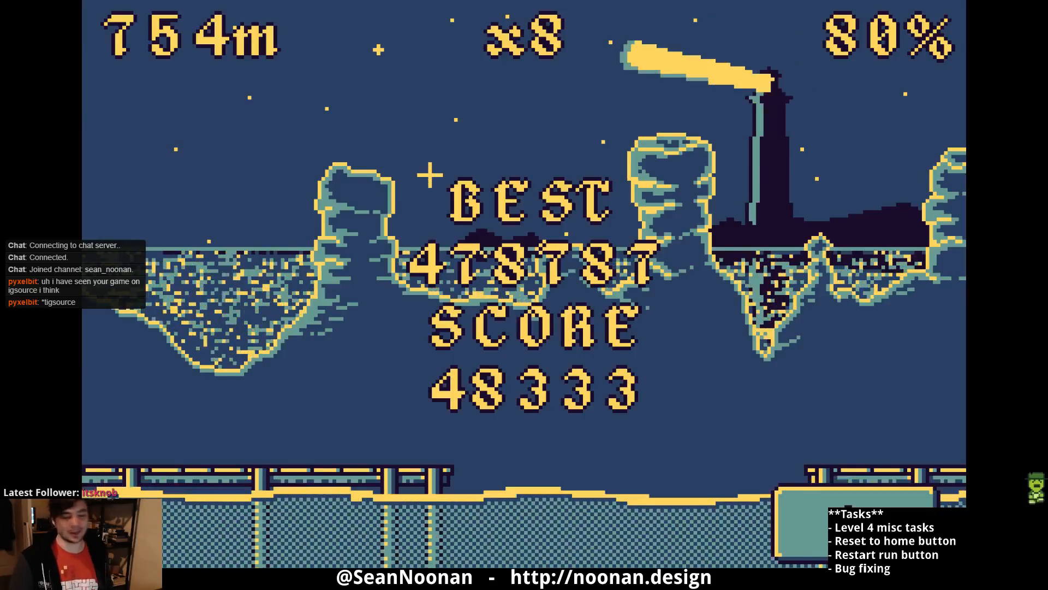
- Advance past the final score to the high-score table, return to the home map and pick the Green Grove location
click(800, 503)
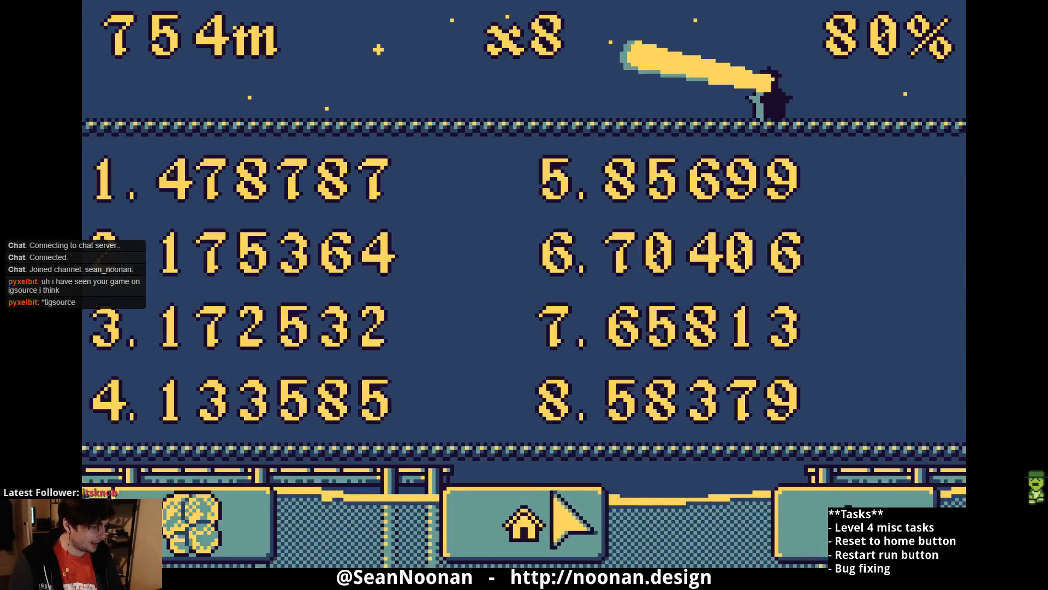
click(559, 514)
click(564, 304)
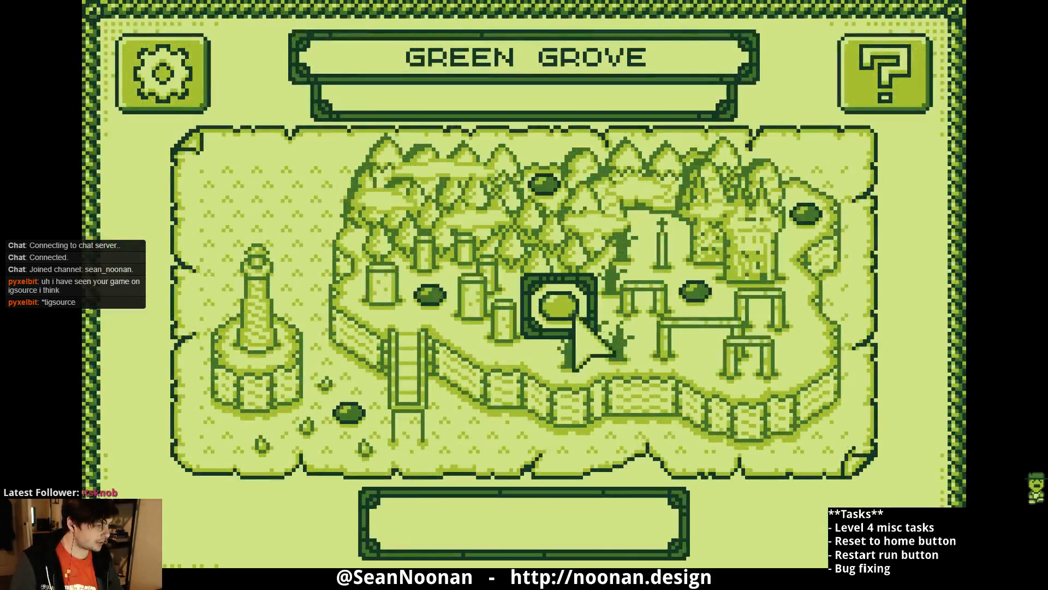
- Start a Green Grove run with the character Jack B. Quick and the green-and-brown leaf theme
click(812, 510)
click(559, 492)
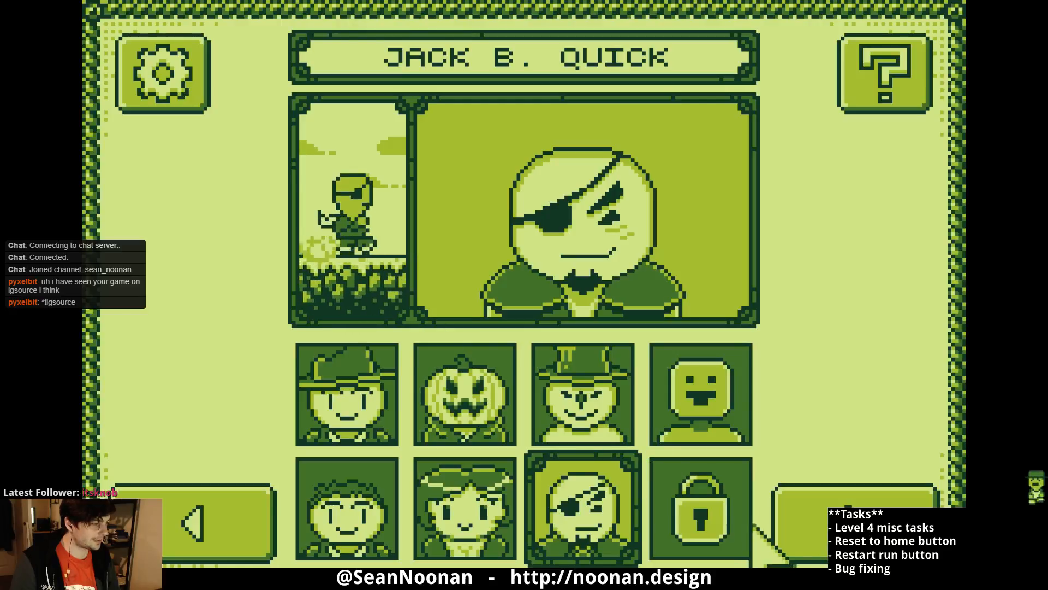
click(840, 521)
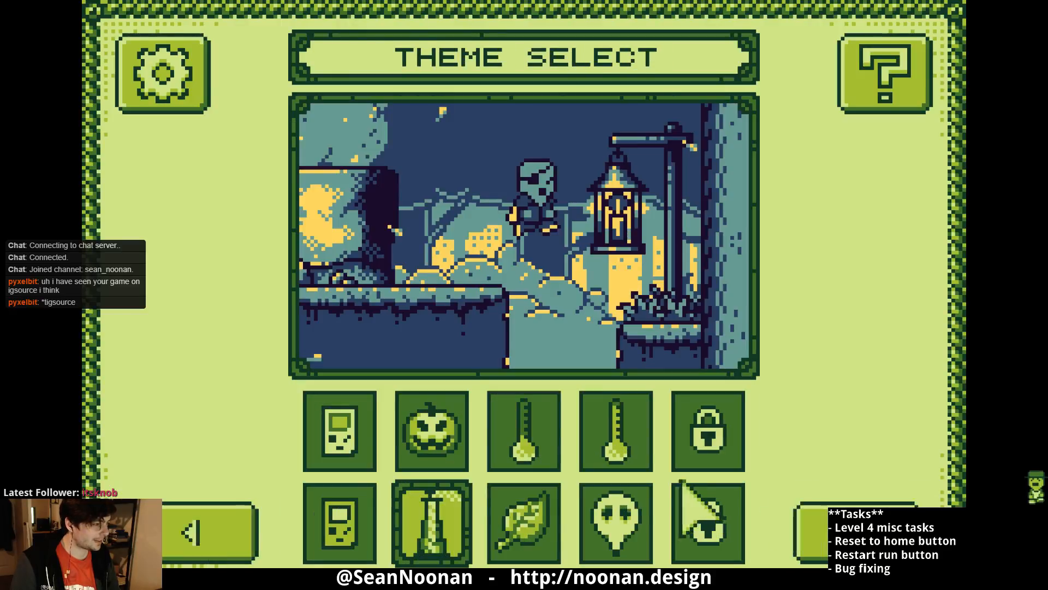
click(522, 537)
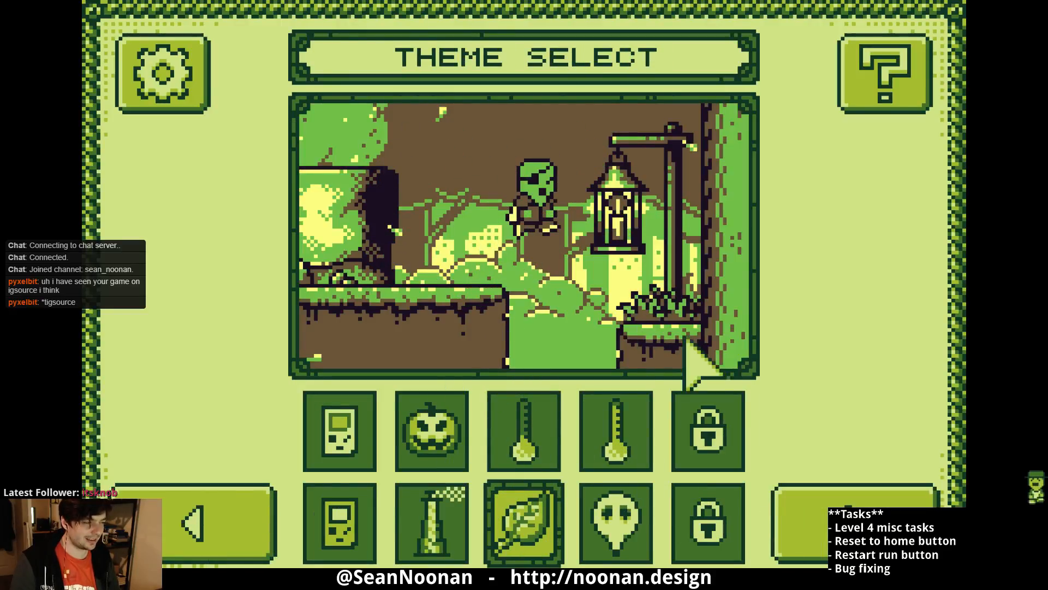
click(840, 521)
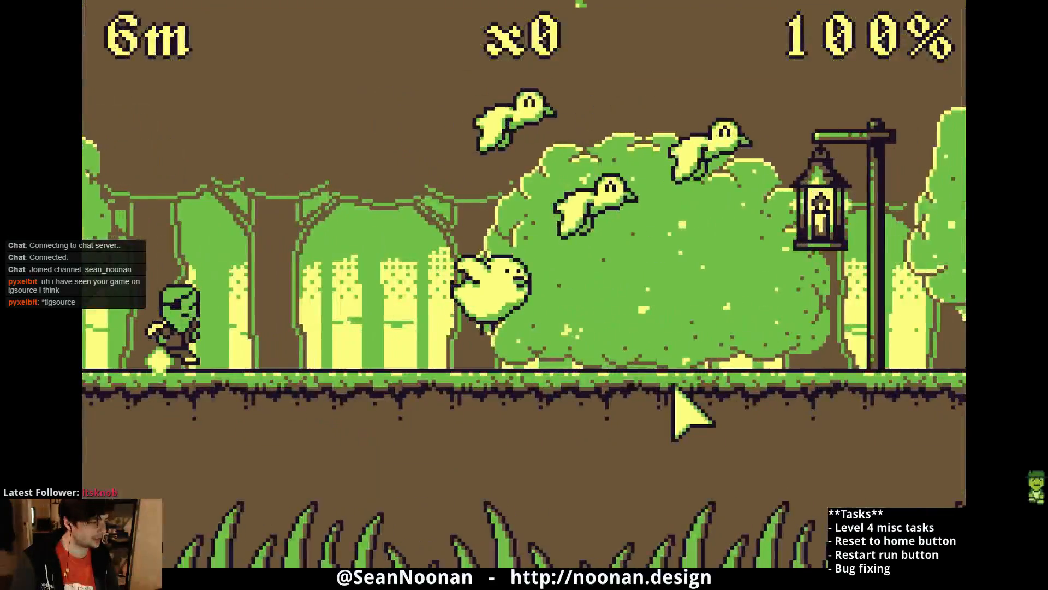
- Play the Green Grove run to about 154 m, jumping the gaps and hitting the hanging lanterns
click(657, 407)
click(616, 446)
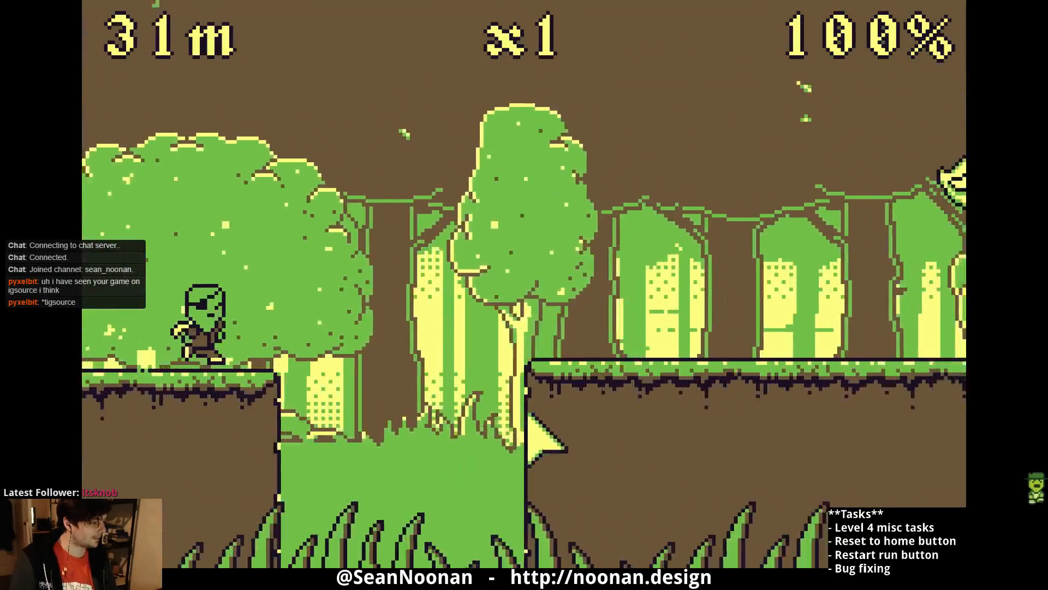
click(523, 405)
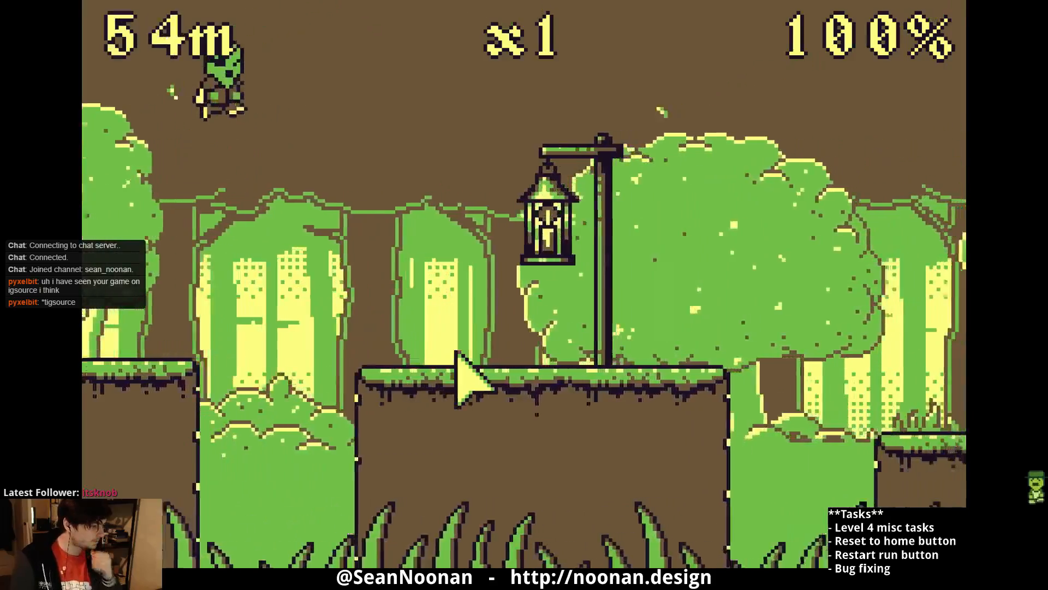
click(453, 348)
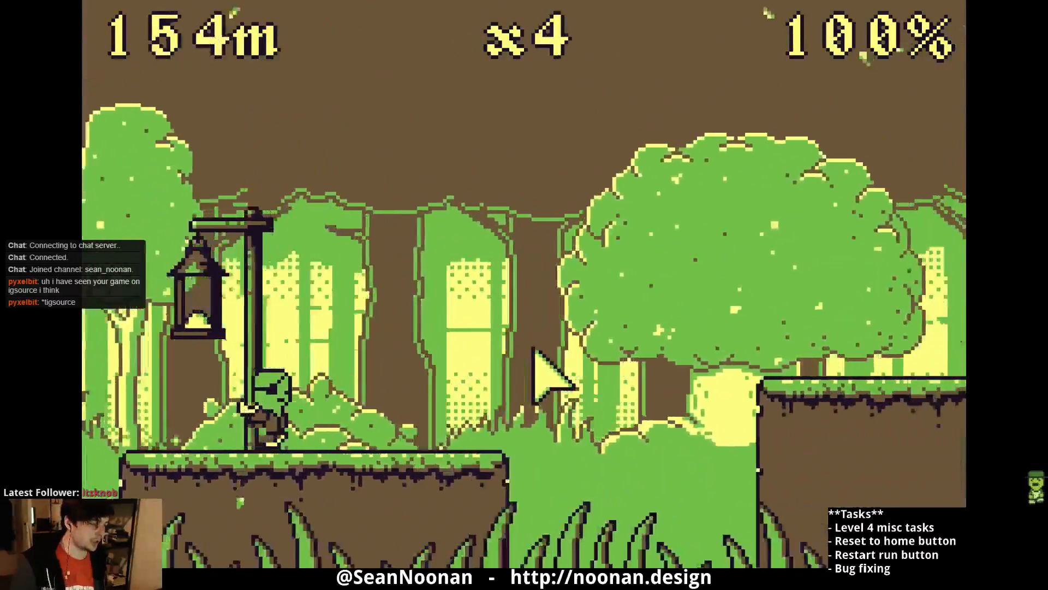
- Continue the Green Grove run from about 154 m to 261 m, hitting lanterns and leaping between the grassy ledges
click(530, 352)
click(625, 448)
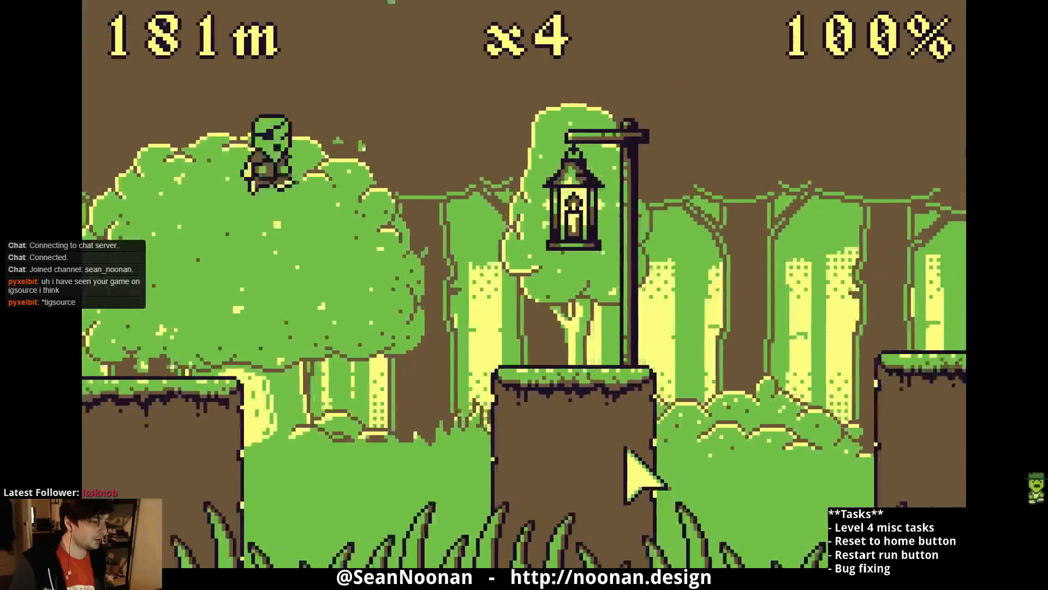
click(600, 438)
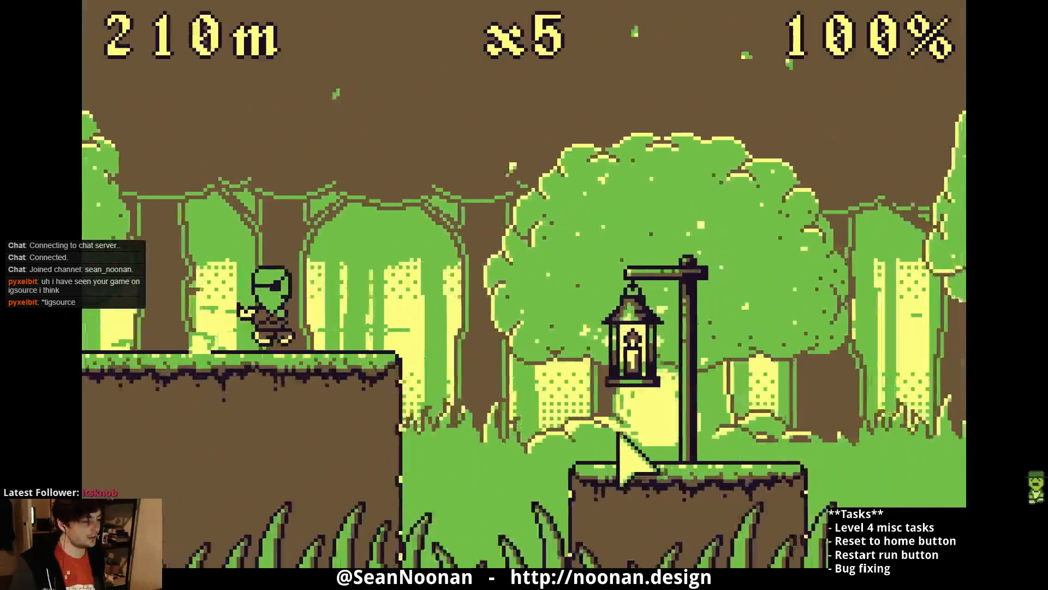
click(612, 442)
click(601, 445)
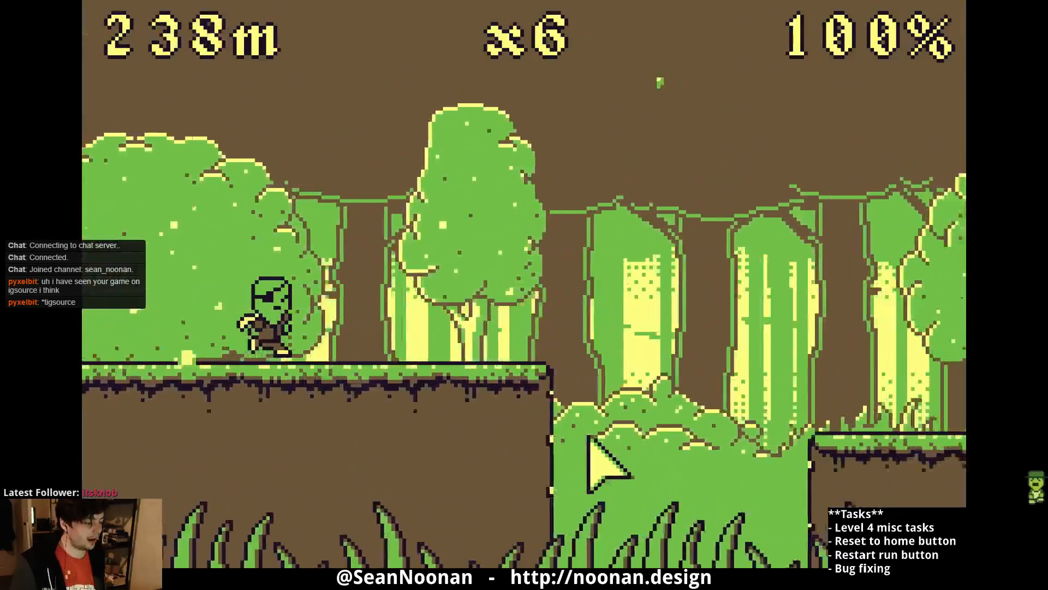
click(587, 441)
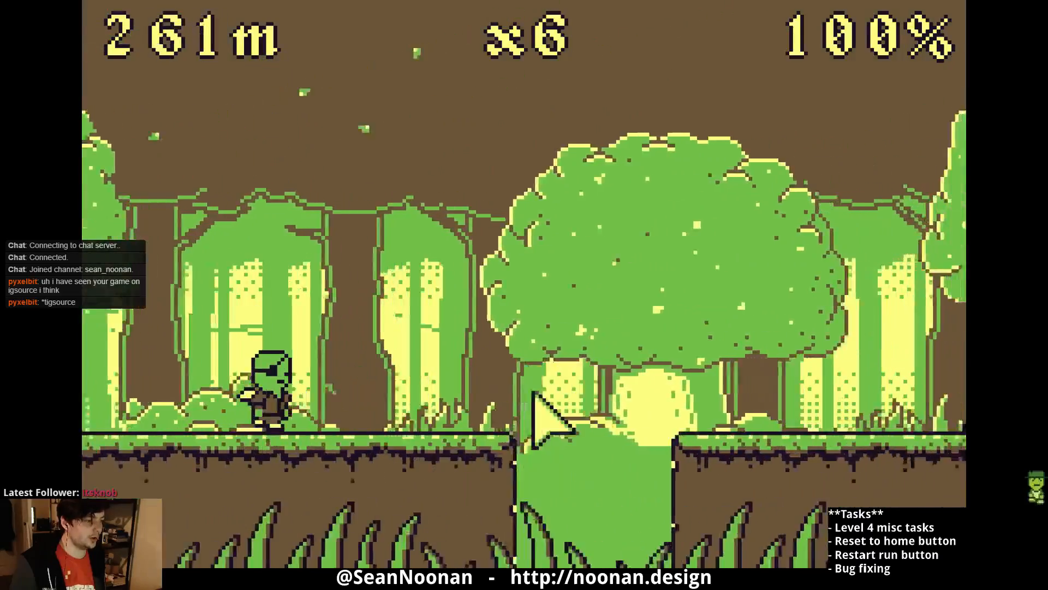
- Continue the Green Grove run from 261 m to about 461 m, jumping the gaps, the boulder and the campfire
click(546, 417)
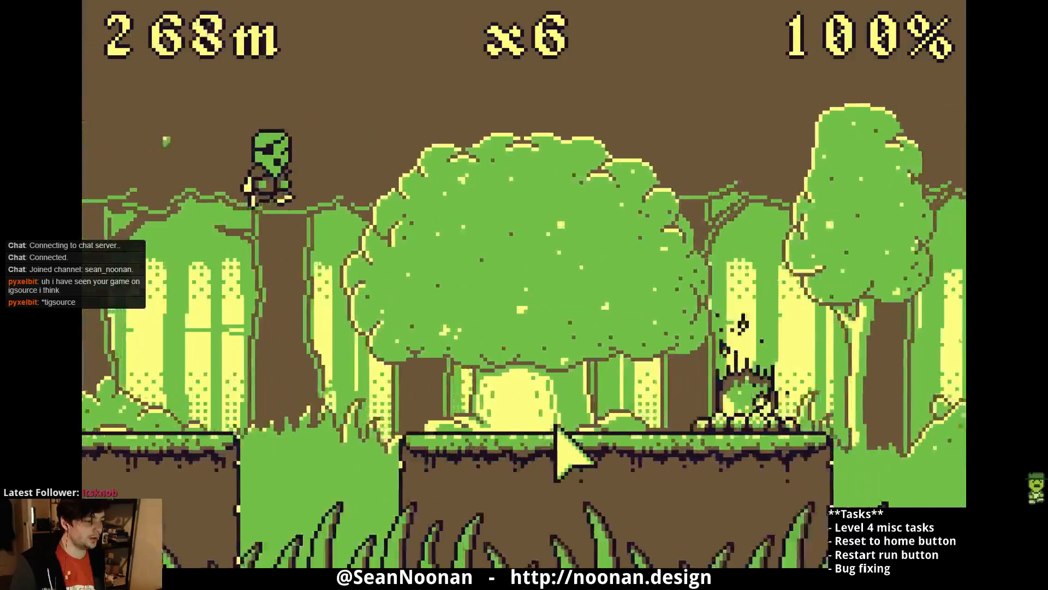
click(555, 417)
click(548, 414)
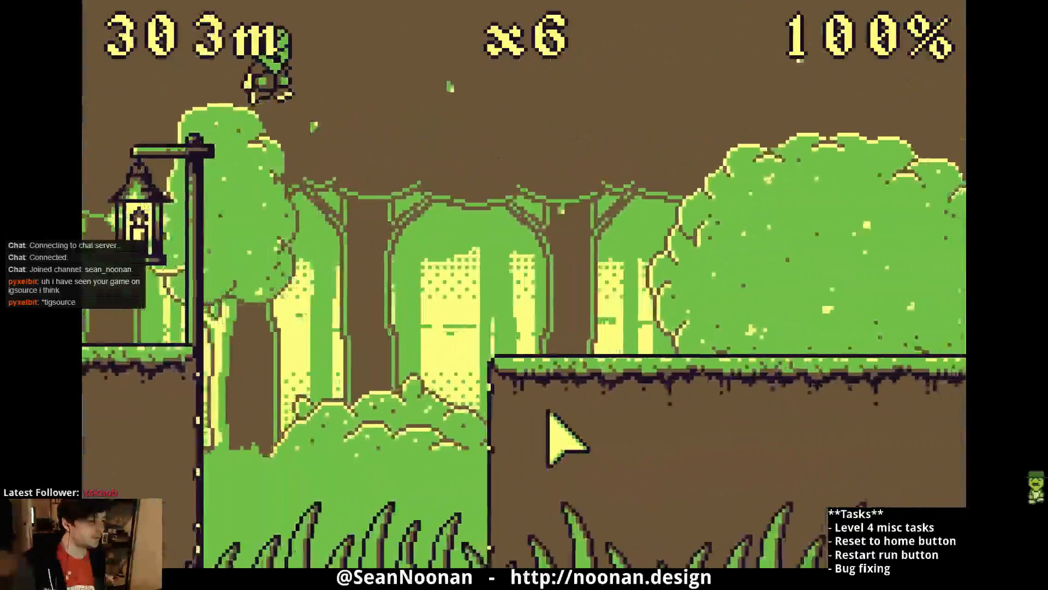
click(544, 410)
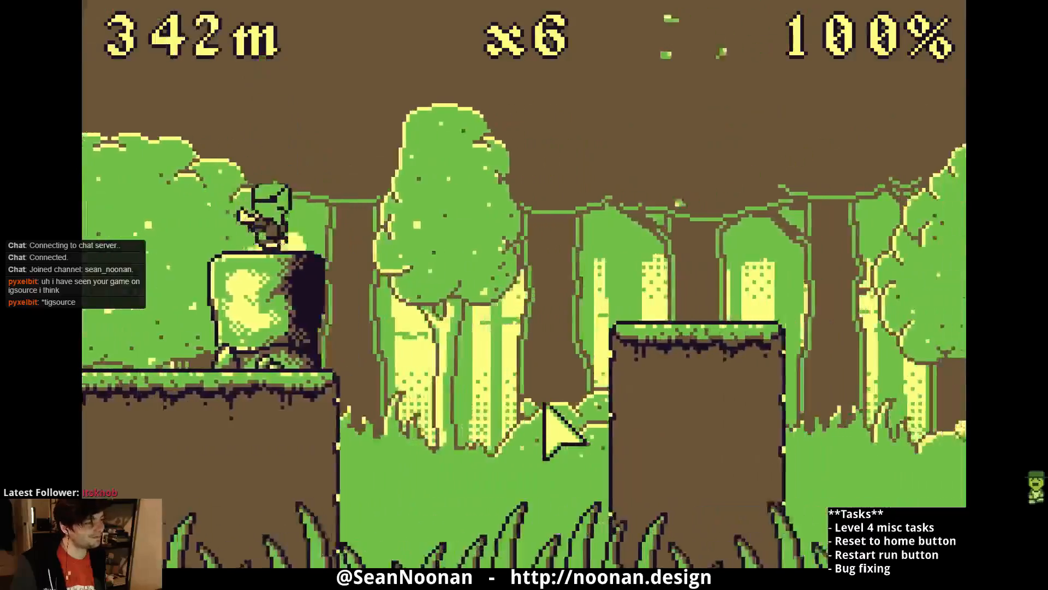
click(545, 404)
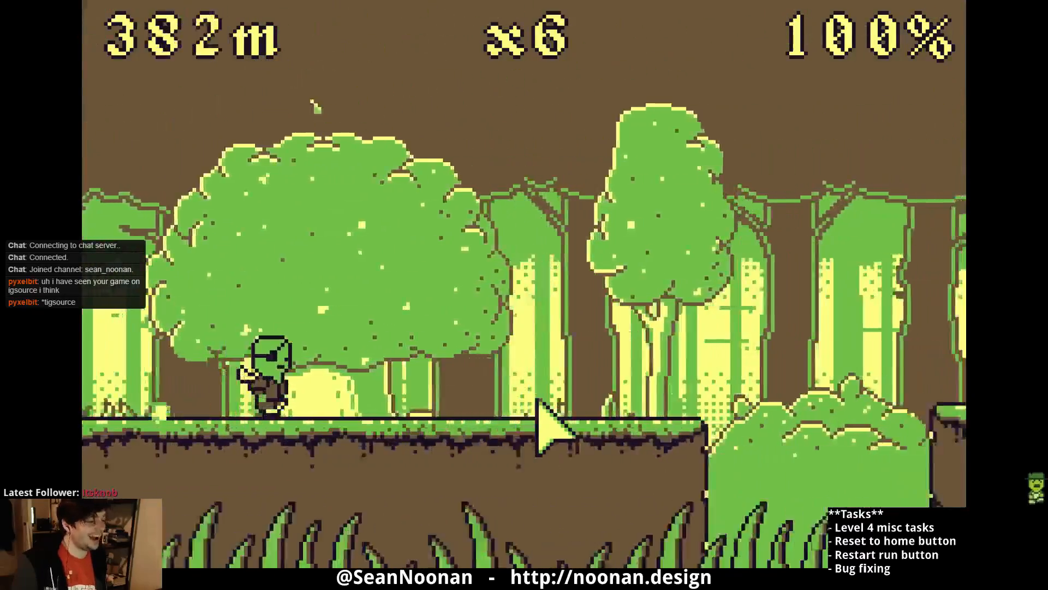
click(538, 411)
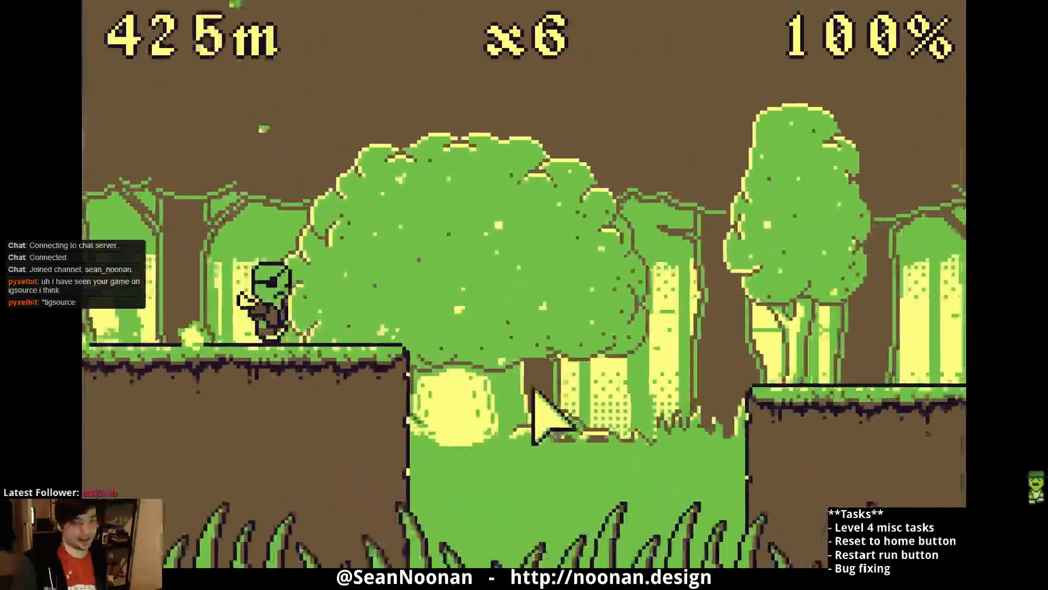
click(538, 396)
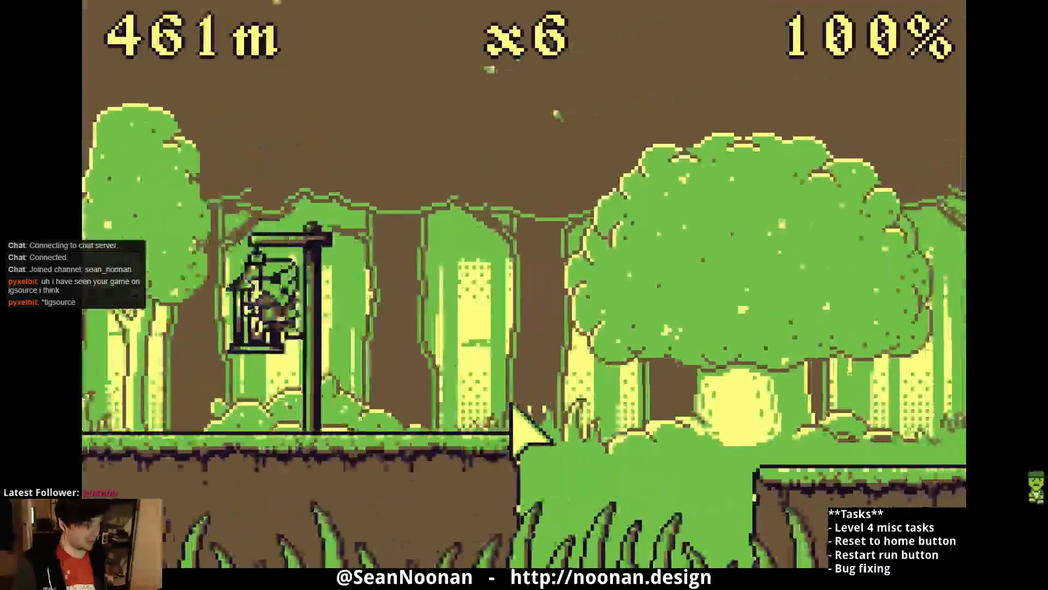
- Keep the Green Grove run going from 461 m to about 805 m, clearing wide gaps and hitting lanterns
click(512, 408)
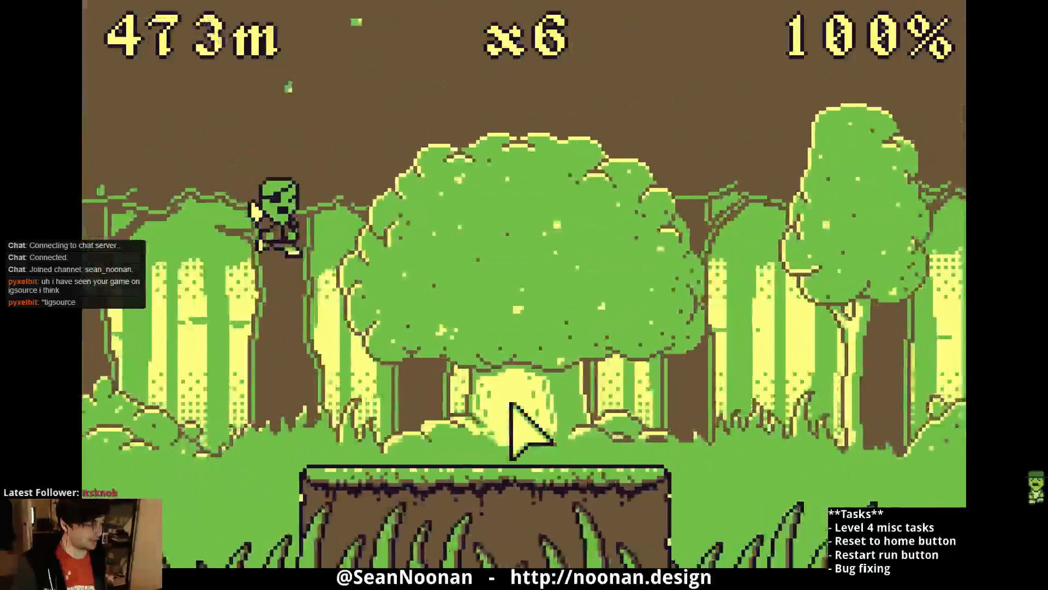
click(524, 401)
click(502, 388)
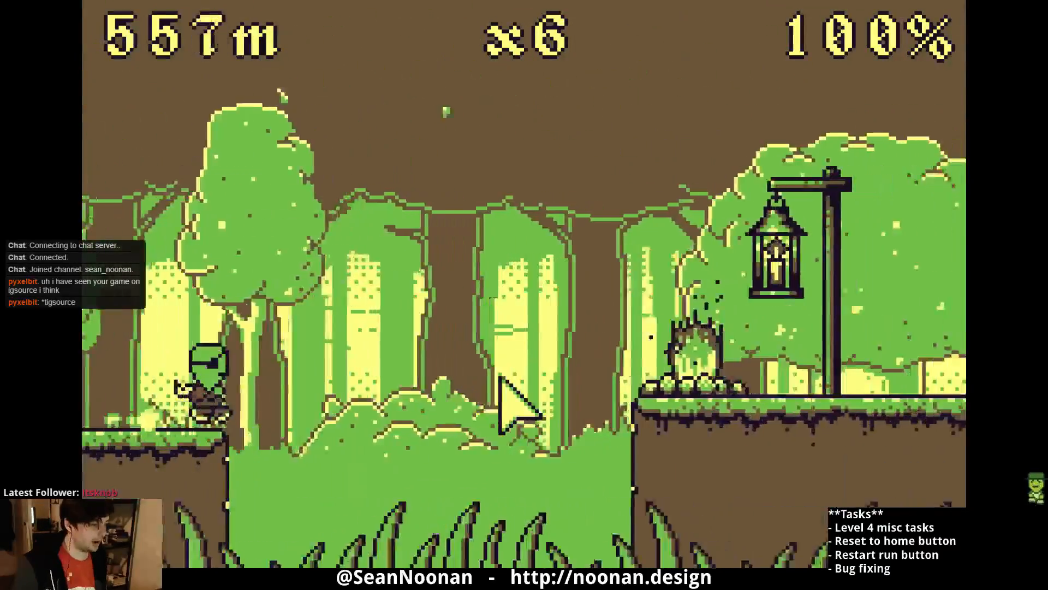
click(498, 378)
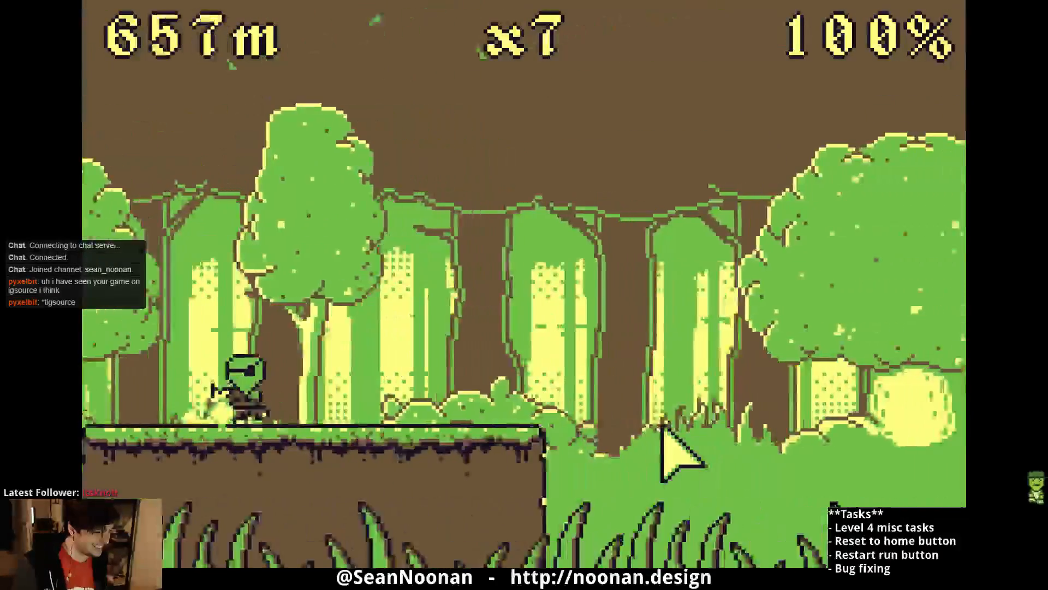
click(663, 423)
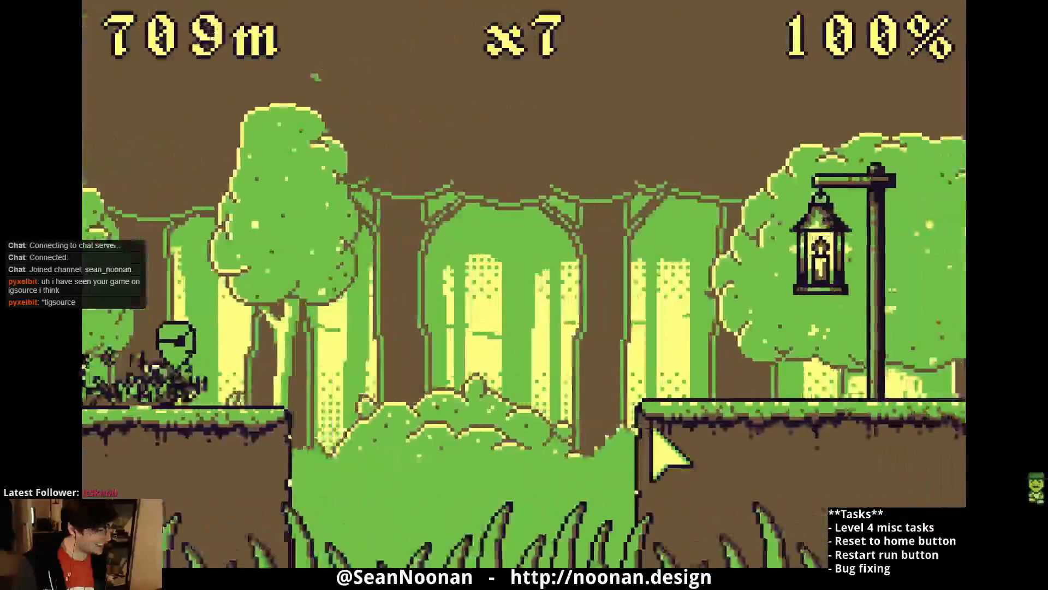
click(665, 455)
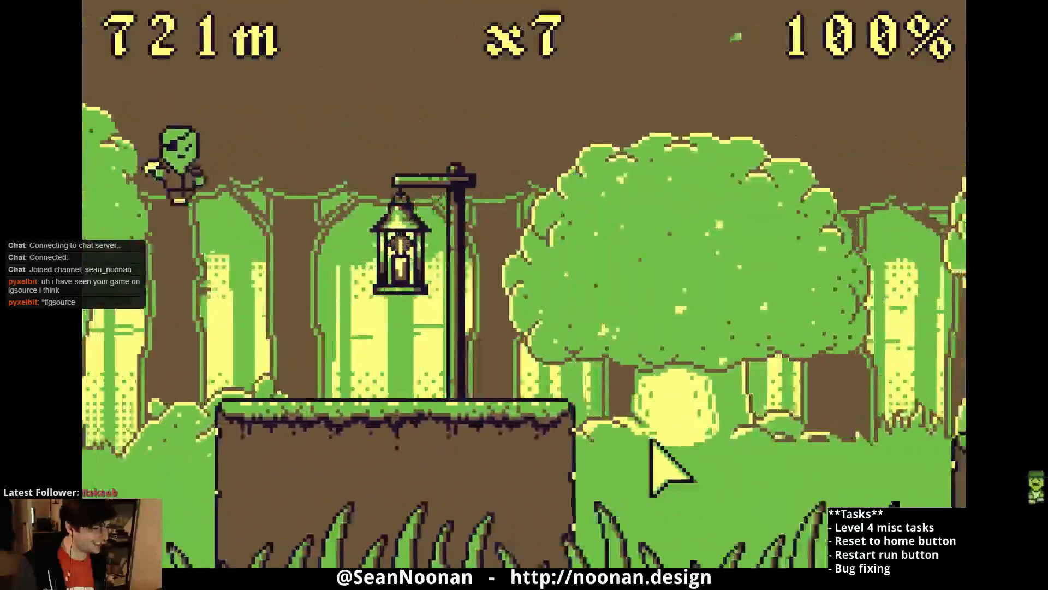
click(639, 420)
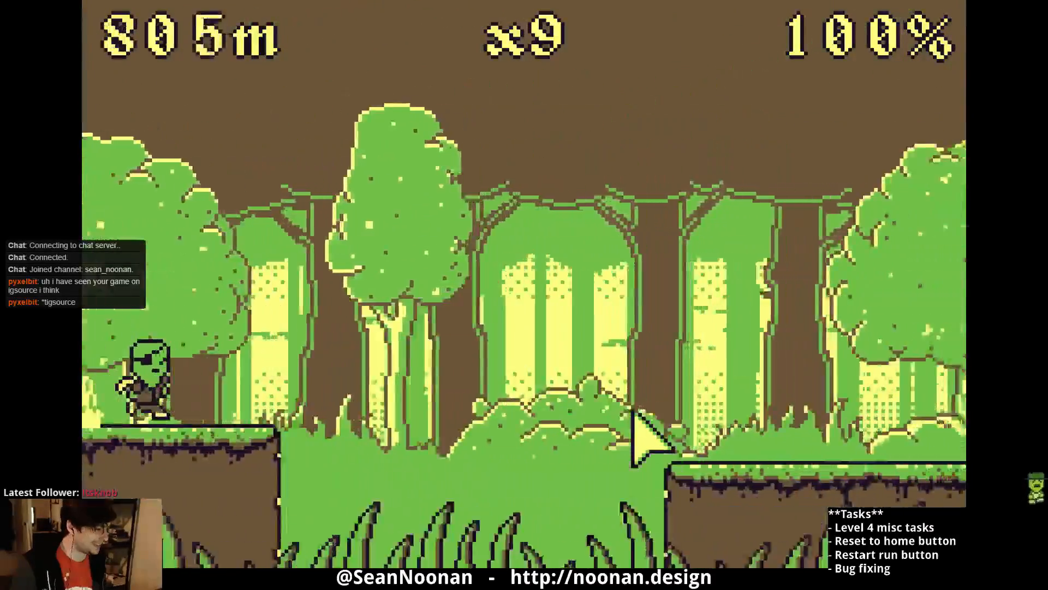
- Play the Green Grove run from 805 m to its end at 968 m and advance to the high-score table
click(634, 413)
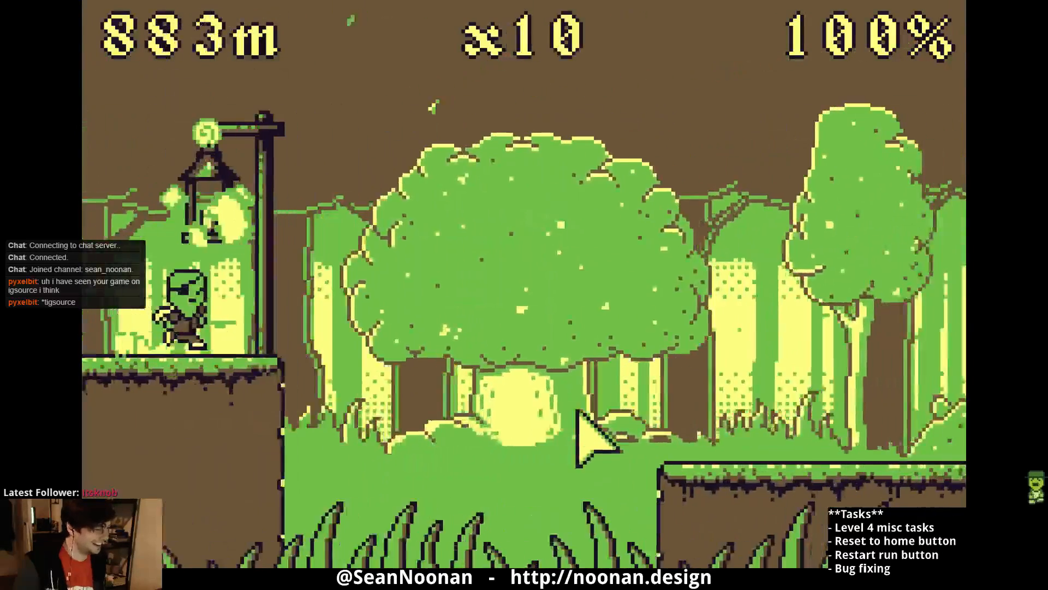
click(576, 413)
click(574, 410)
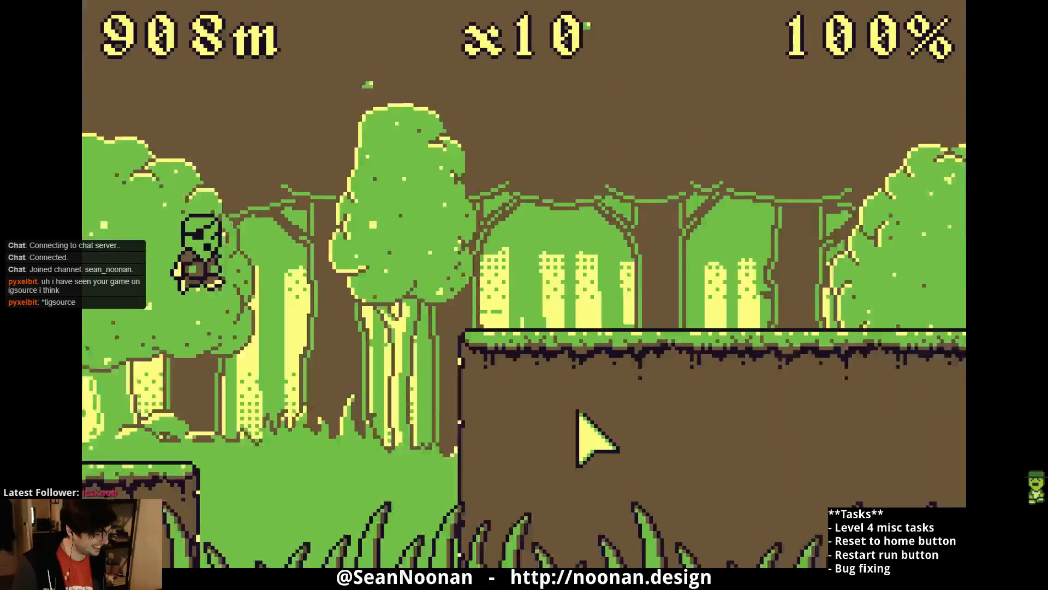
click(568, 242)
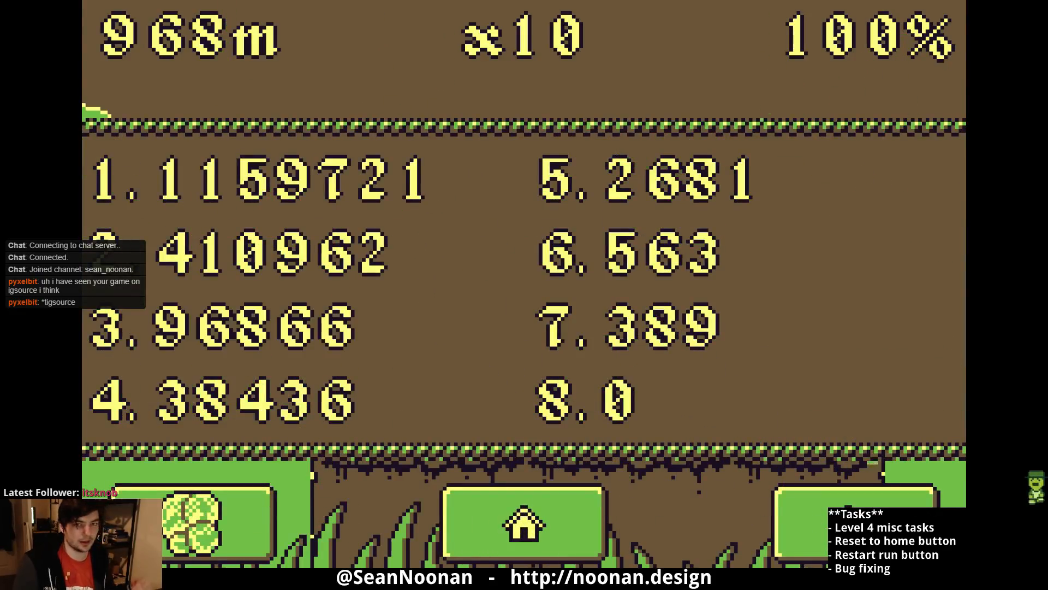
- Restart the Green Grove run from the high-score table and play to about 195 m, hitting lanterns along the way
click(858, 524)
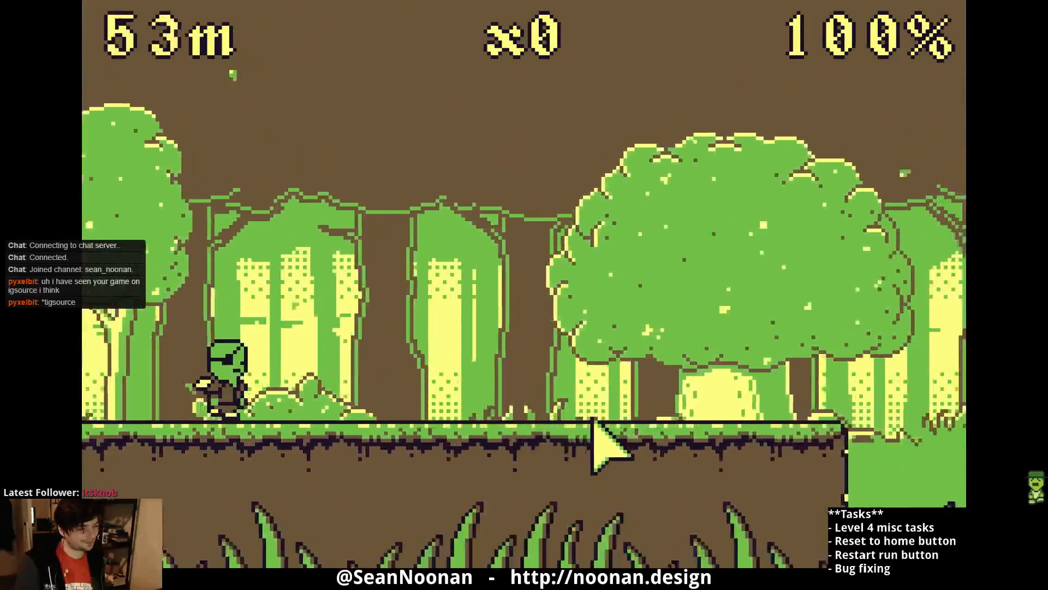
key(space)
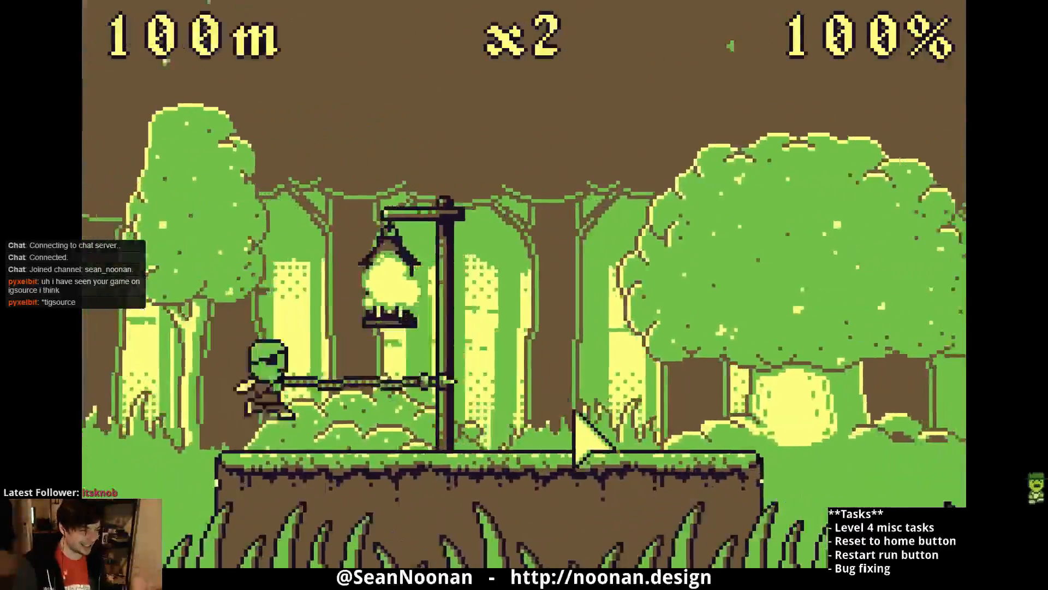
key(space)
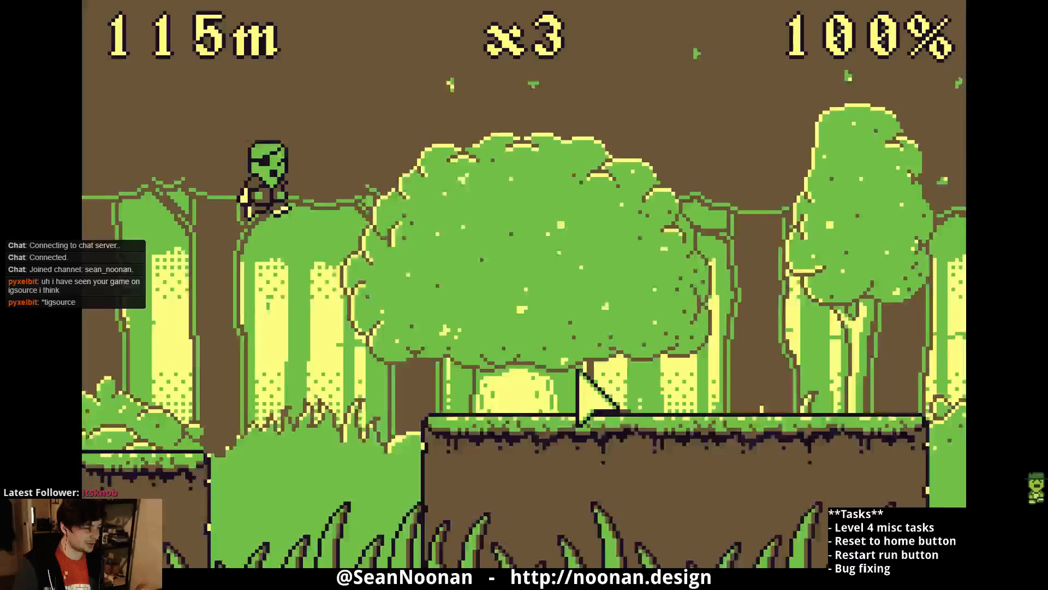
key(space)
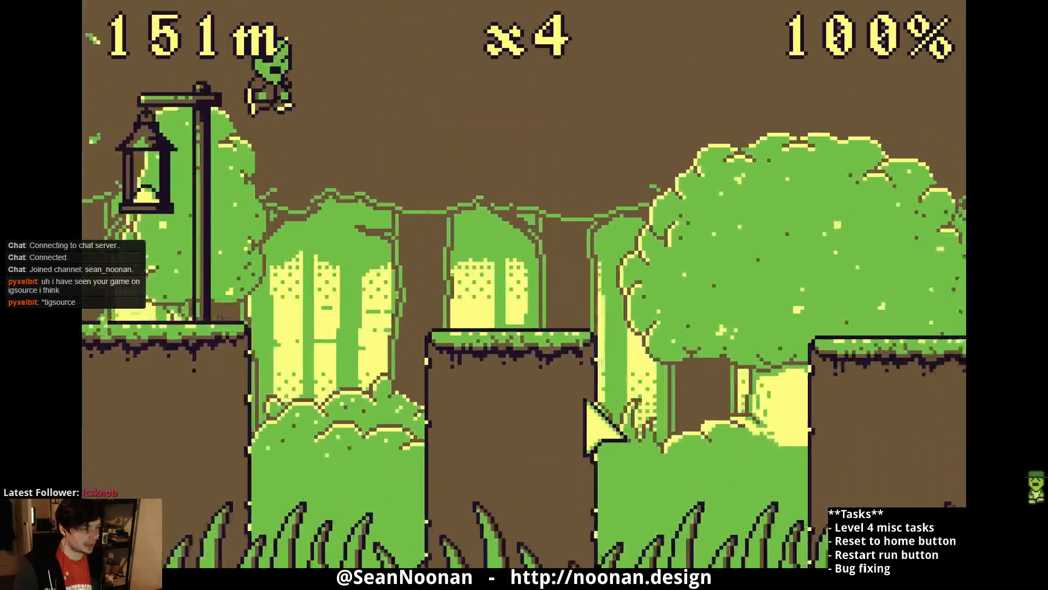
key(space)
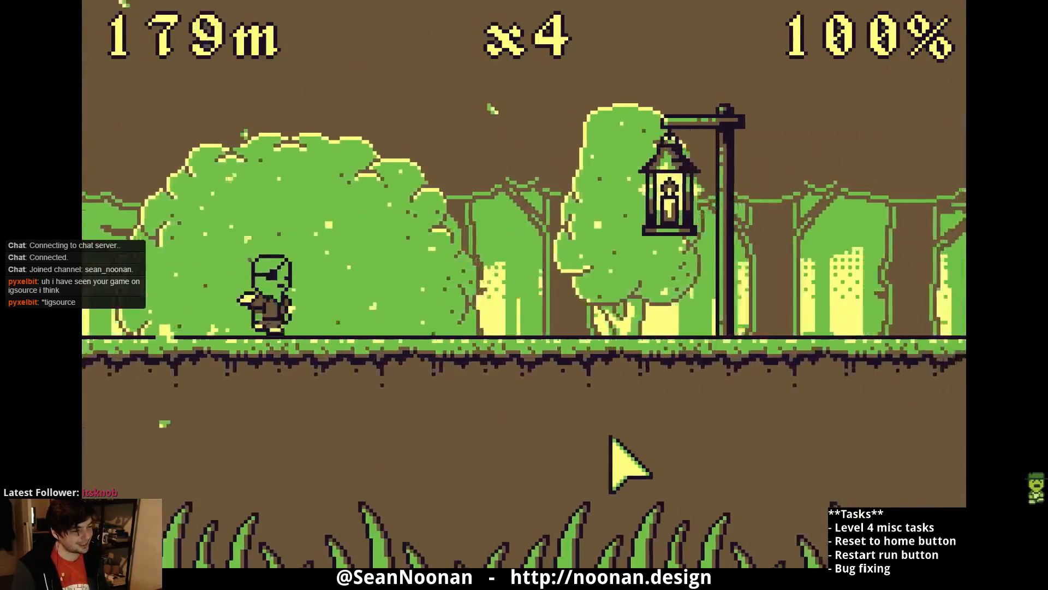
key(space)
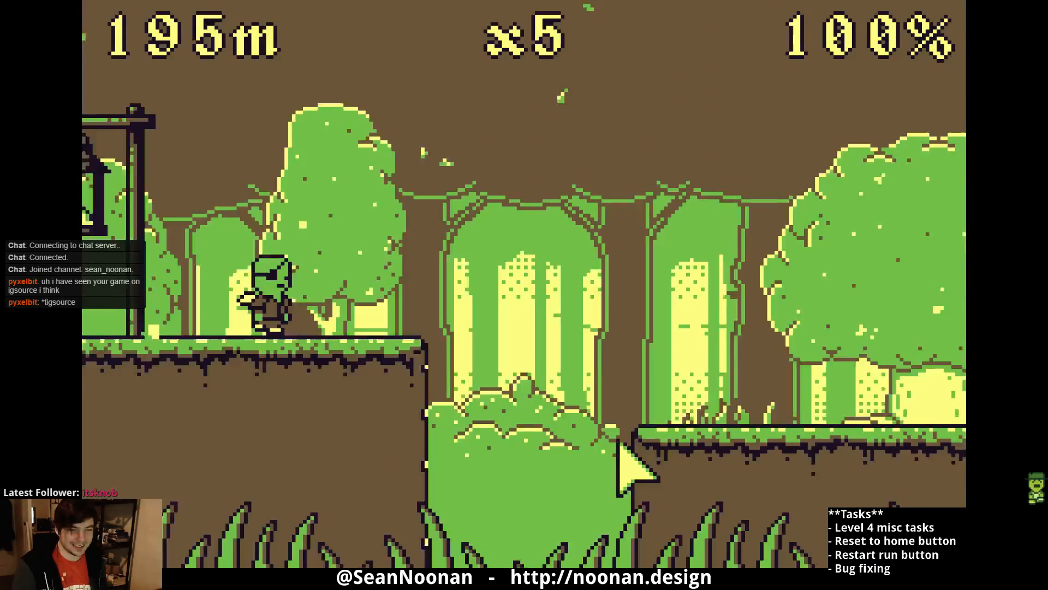
- Continue the restarted run from 195 m to about 464 m, leaping over the boulder and hitting the low lantern
key(space)
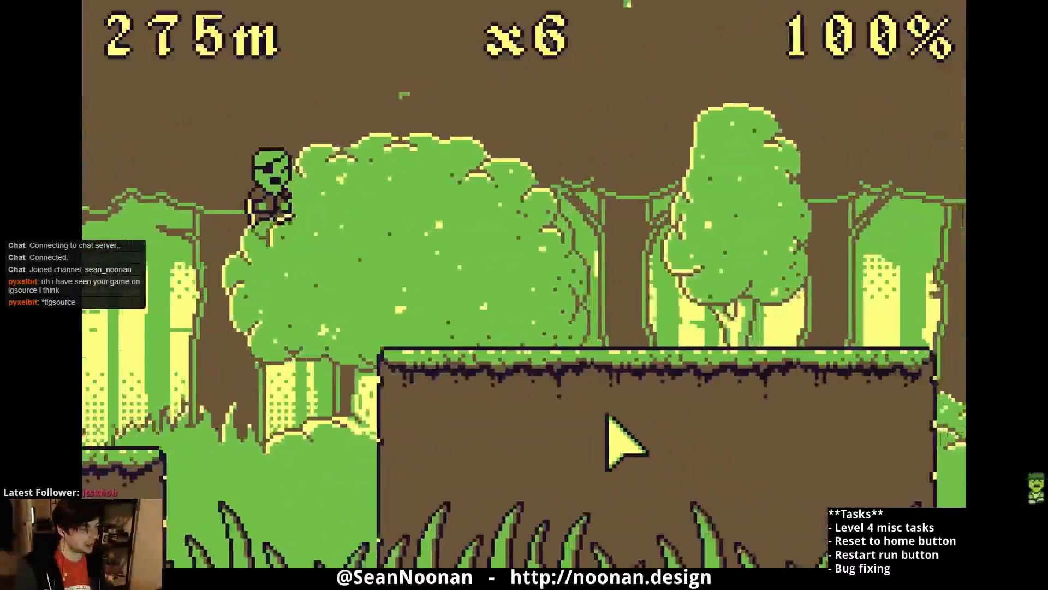
key(space)
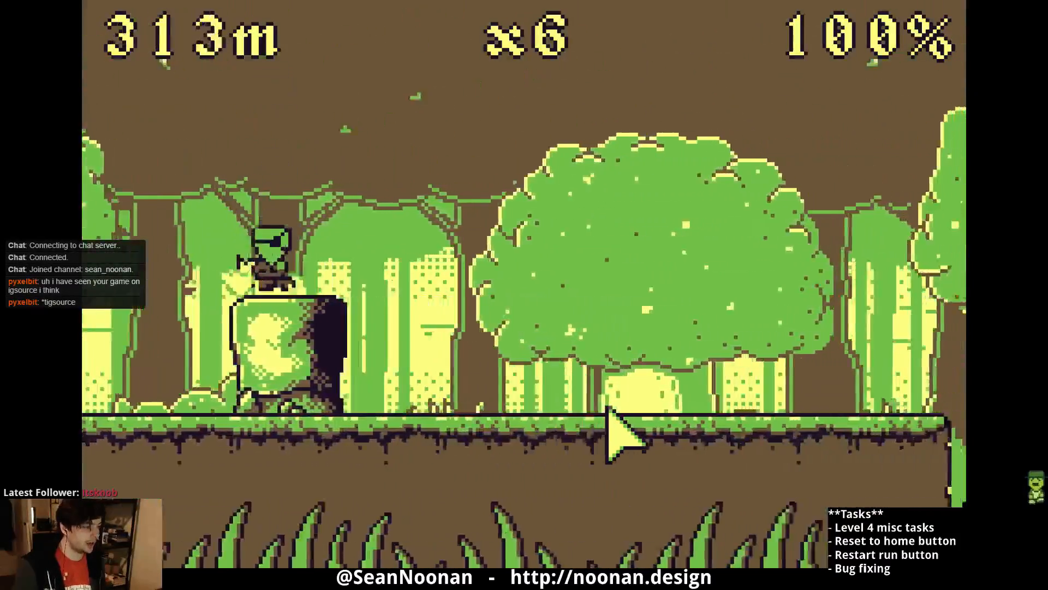
key(space)
key(x)
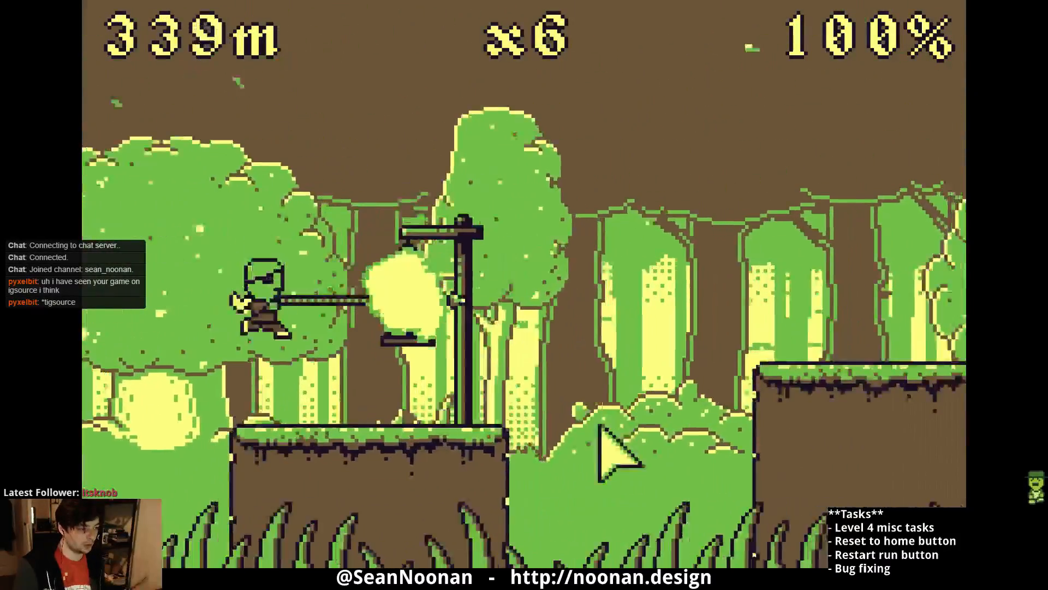
key(space)
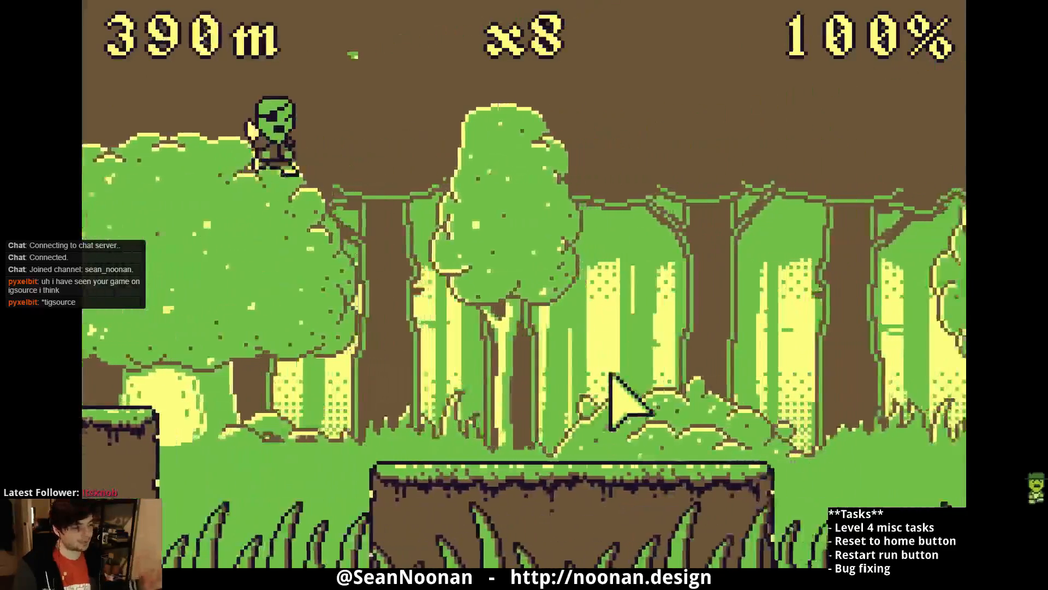
key(space)
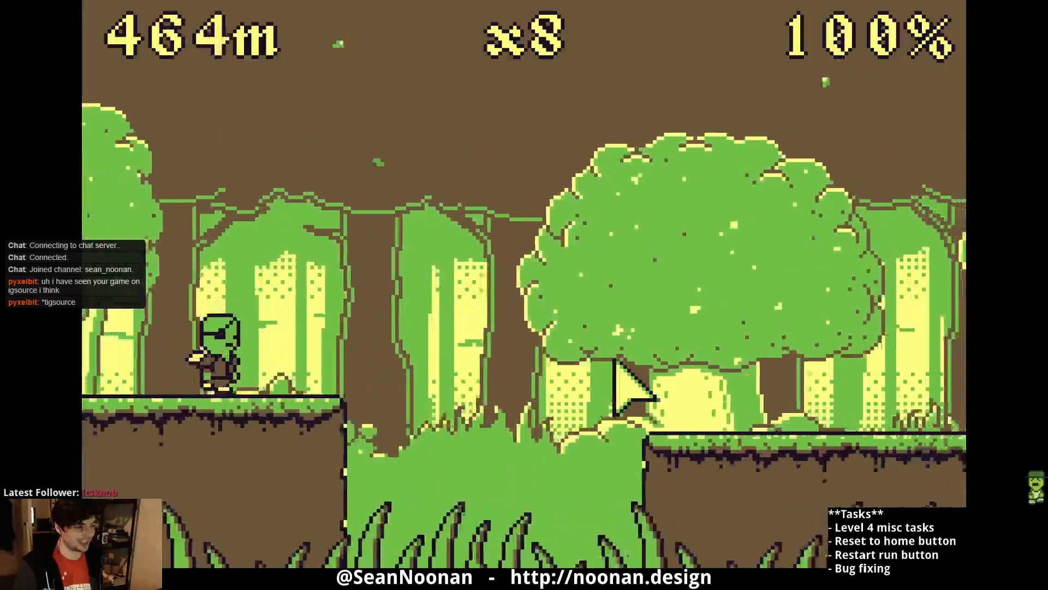
- Play the run from 464 m to its end at 716 m, jumping between ledges and breaking another lantern
key(space)
key(space)
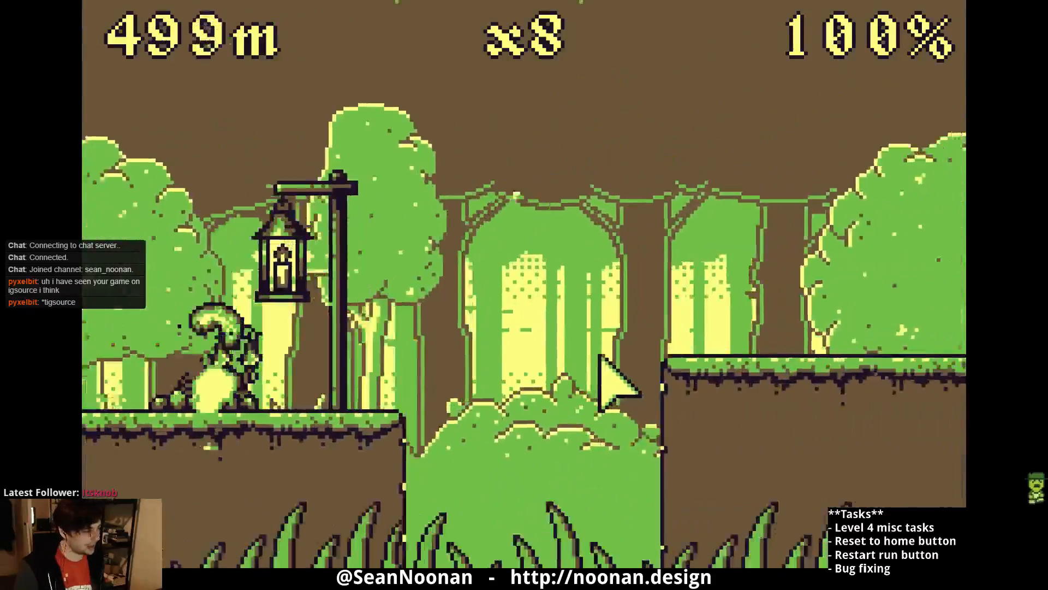
key(space)
key(space)
click(571, 396)
click(551, 407)
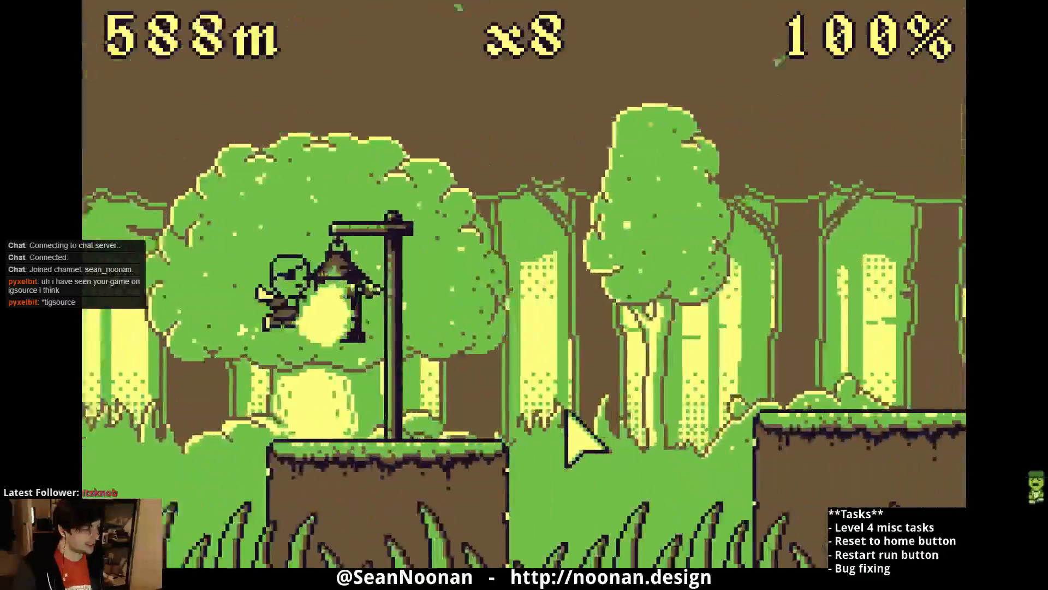
click(552, 409)
click(557, 391)
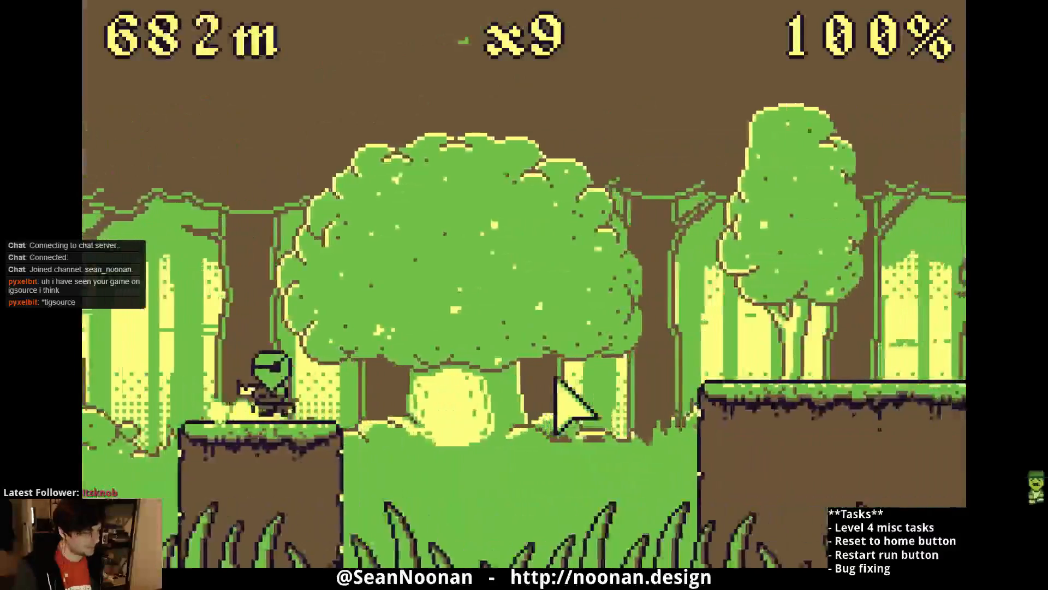
click(555, 385)
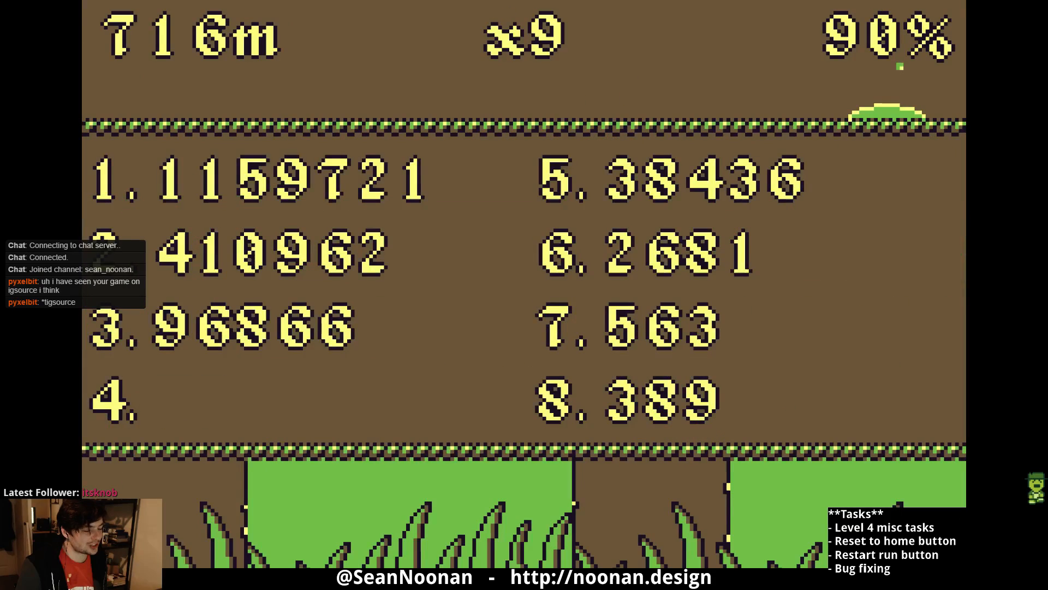
- Restart the Green Grove run from the high-score table and play to about 154 m, jumping gaps and hitting lanterns
key(space)
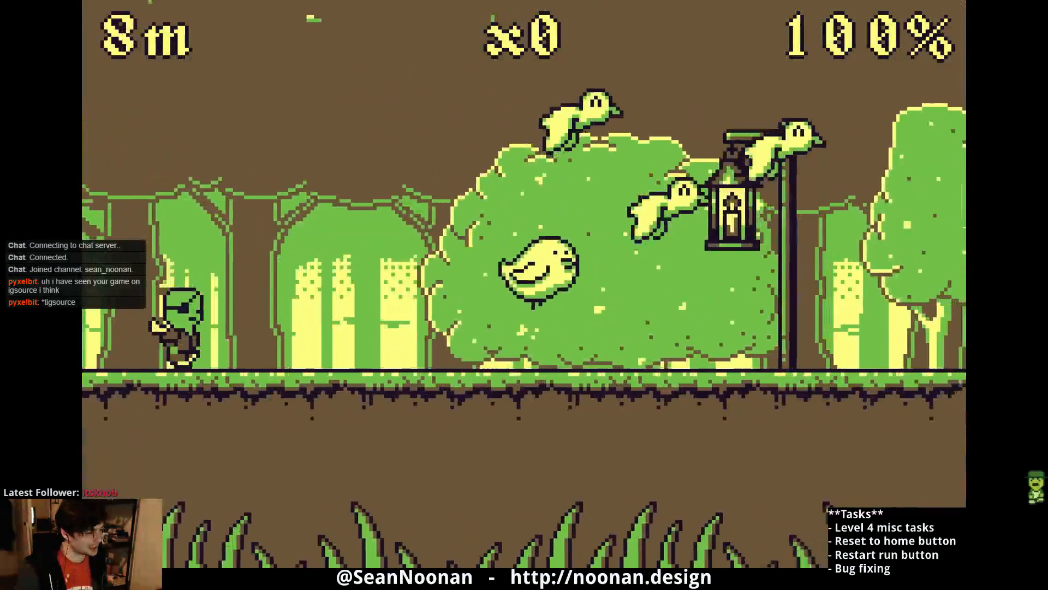
key(space)
key(space)
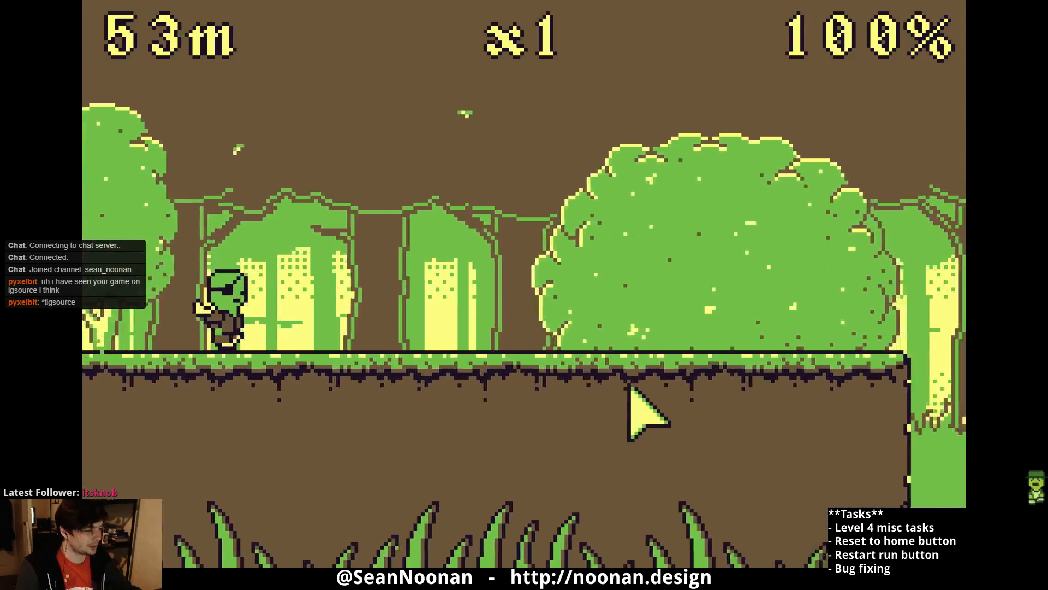
key(space)
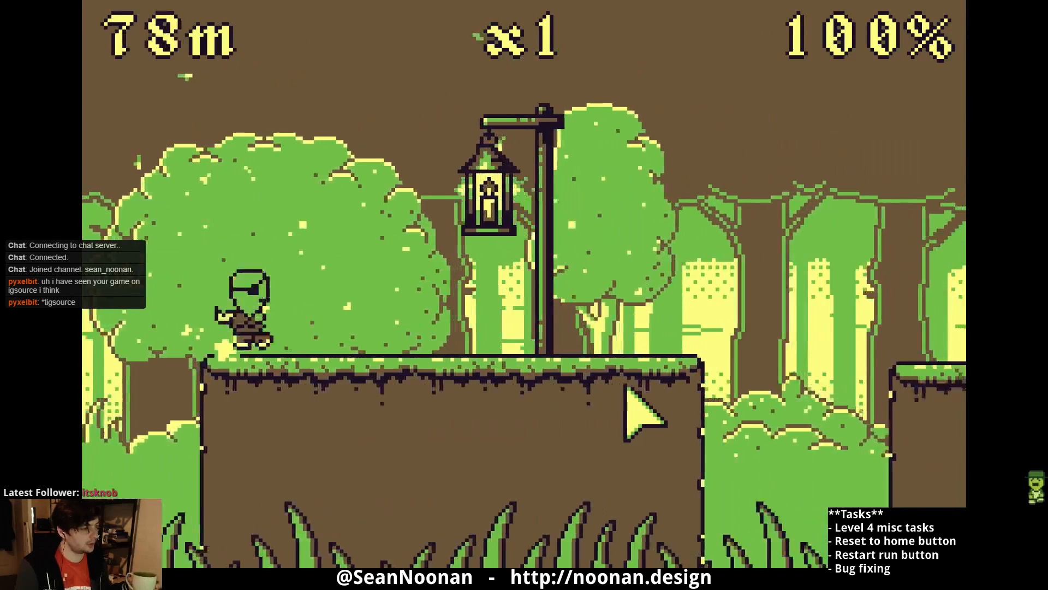
key(space)
key(space)
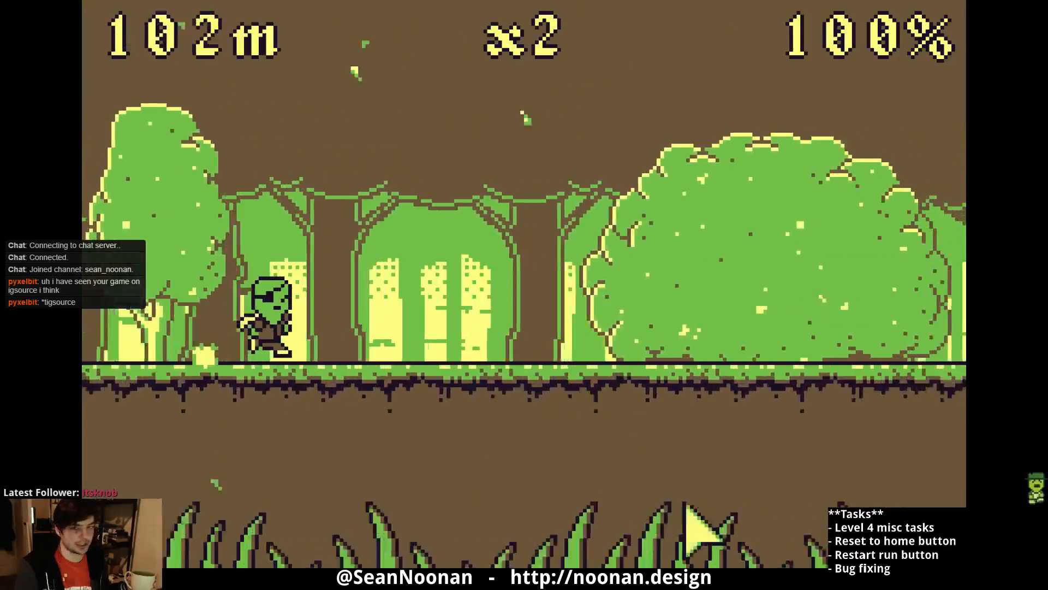
key(space)
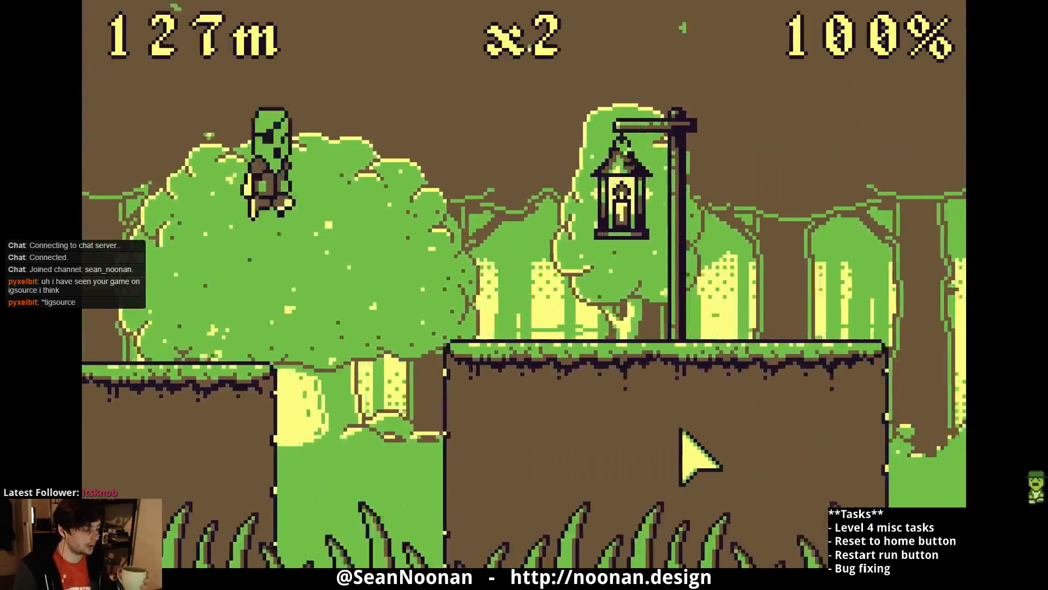
key(space)
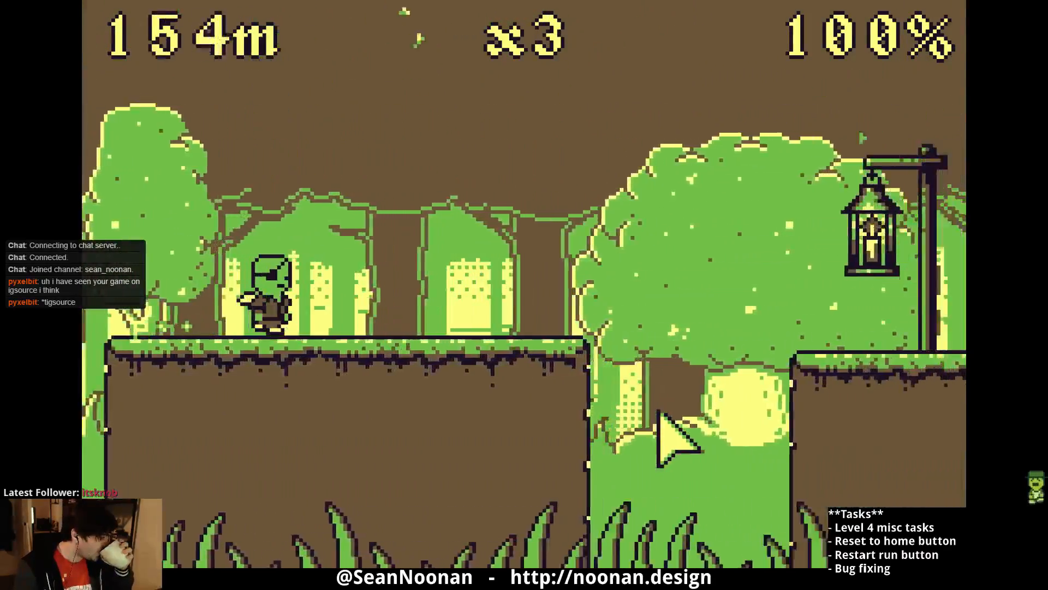
- Continue the run from 154 m to about 315 m, clearing the gaps and breaking the lanterns along the ledges
key(space)
key(space)
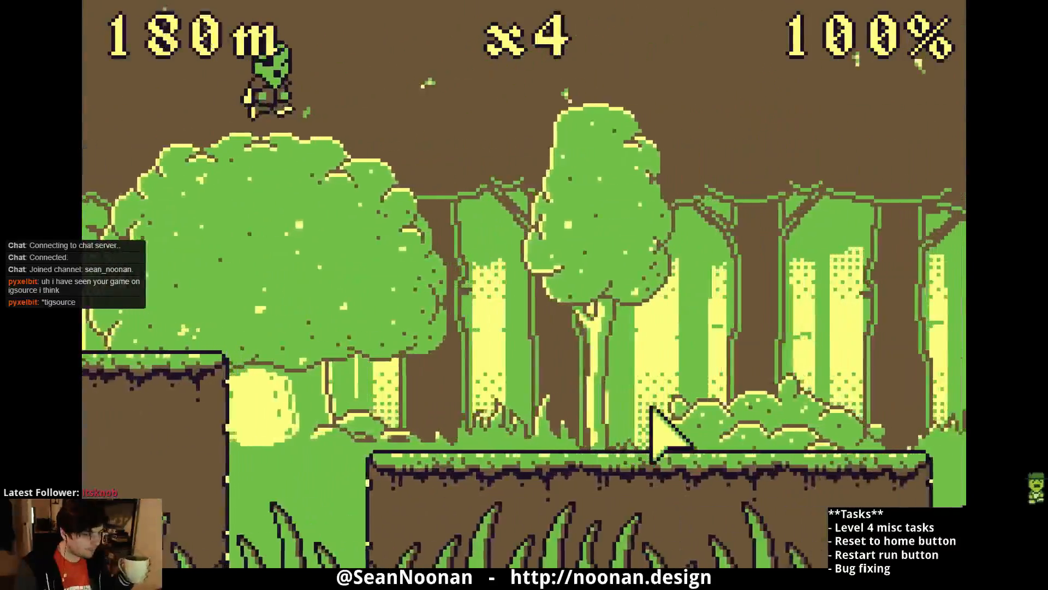
key(space)
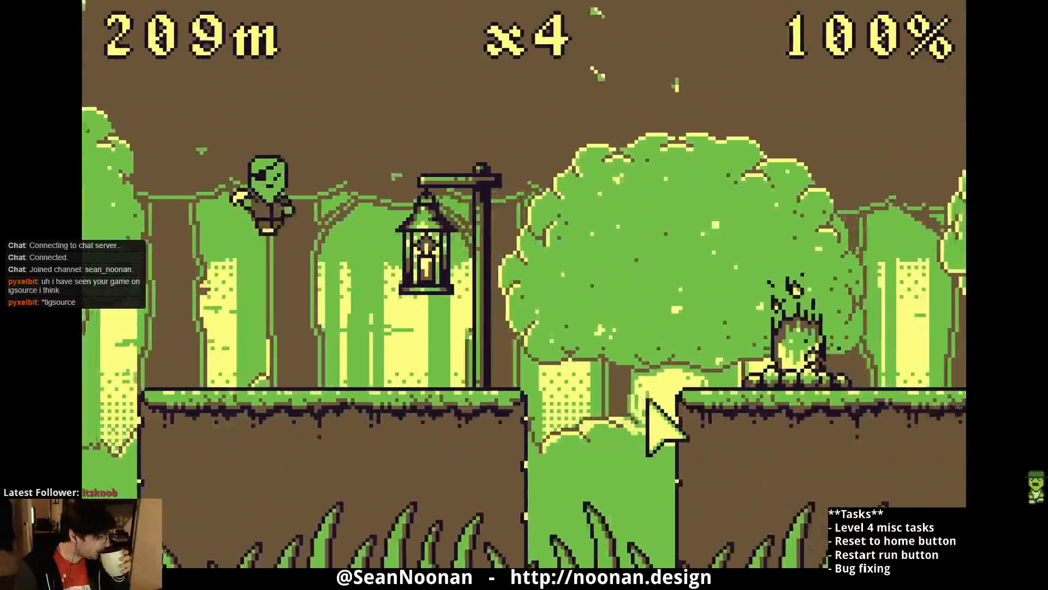
key(space)
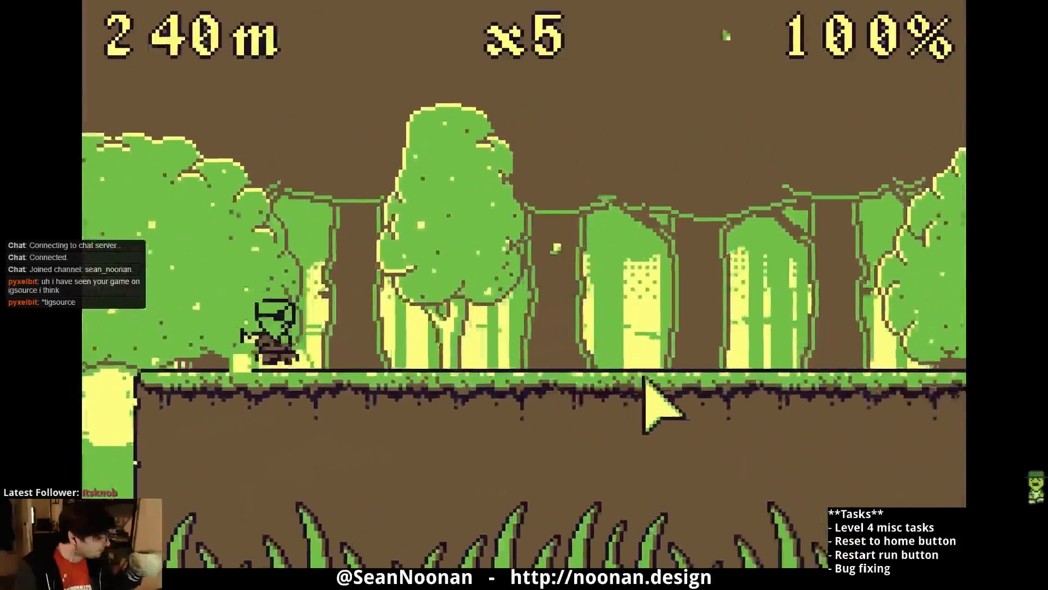
key(space)
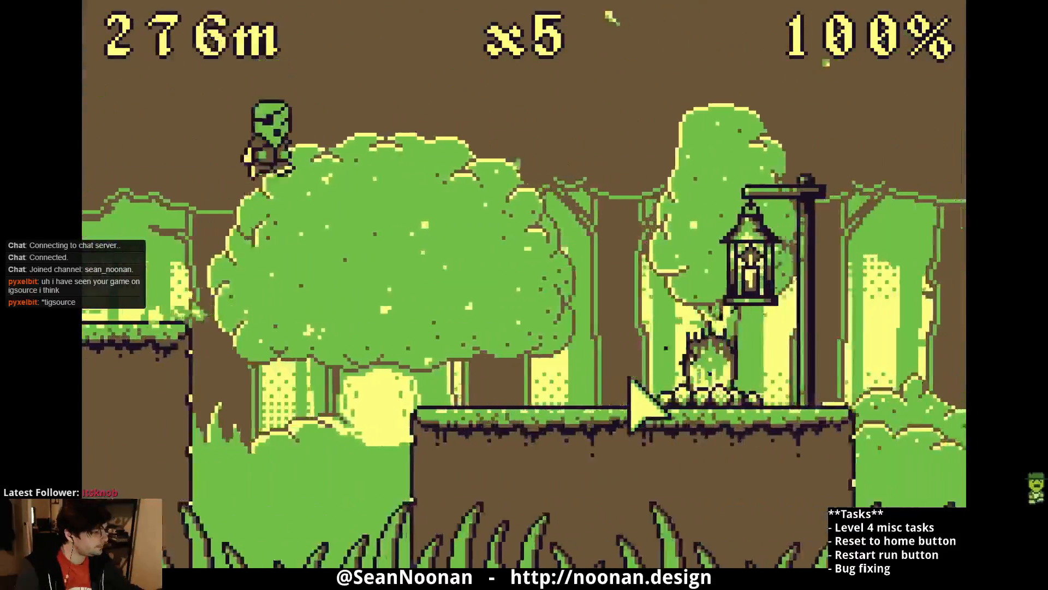
key(space)
key(space)
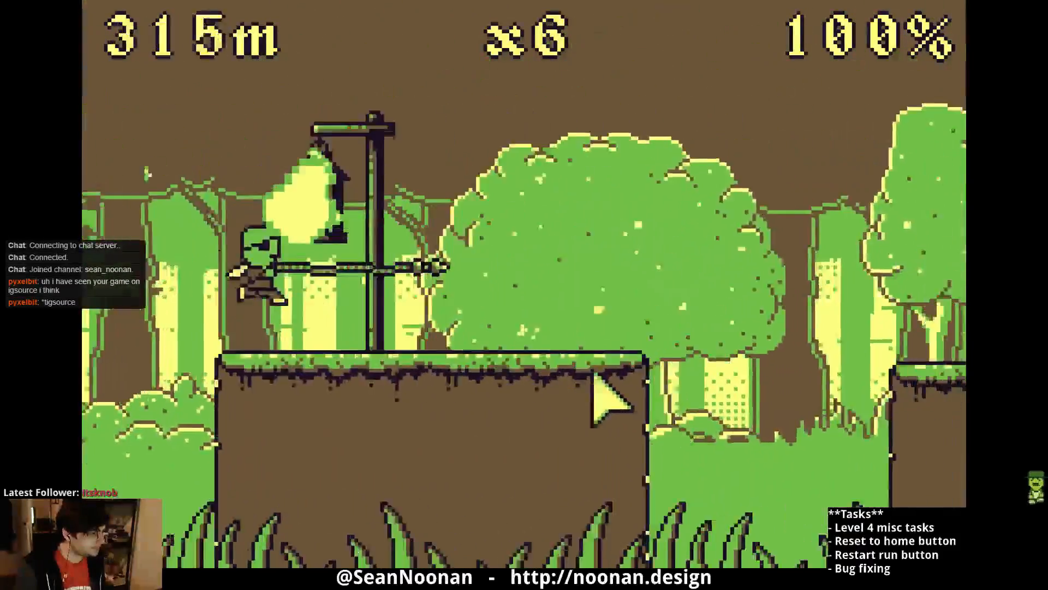
- Play the run from 315 m to its end at 665 m, leaping between ledges and over the boulder
key(space)
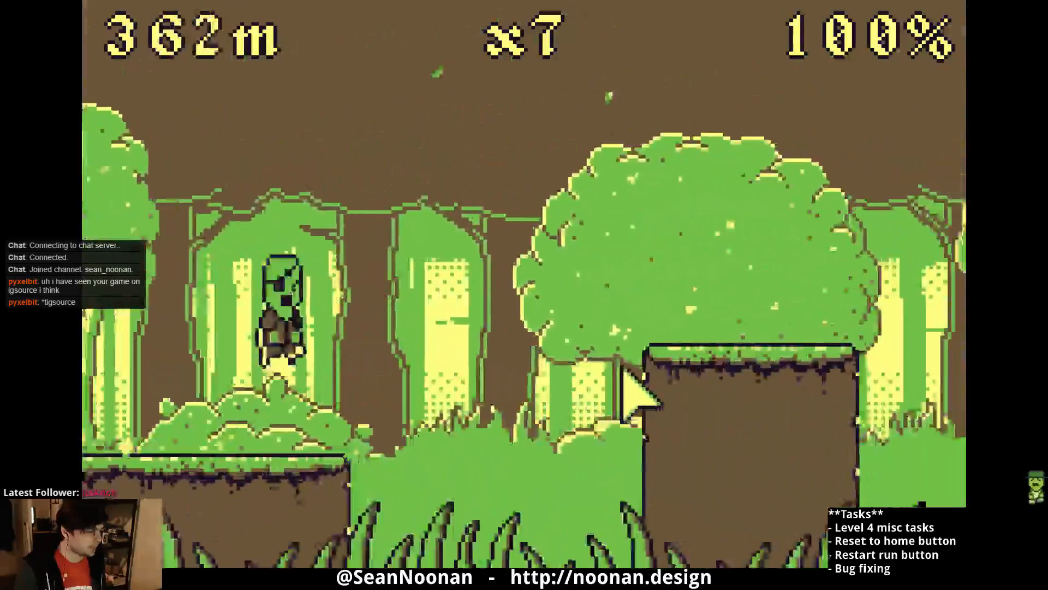
key(space)
key(space)
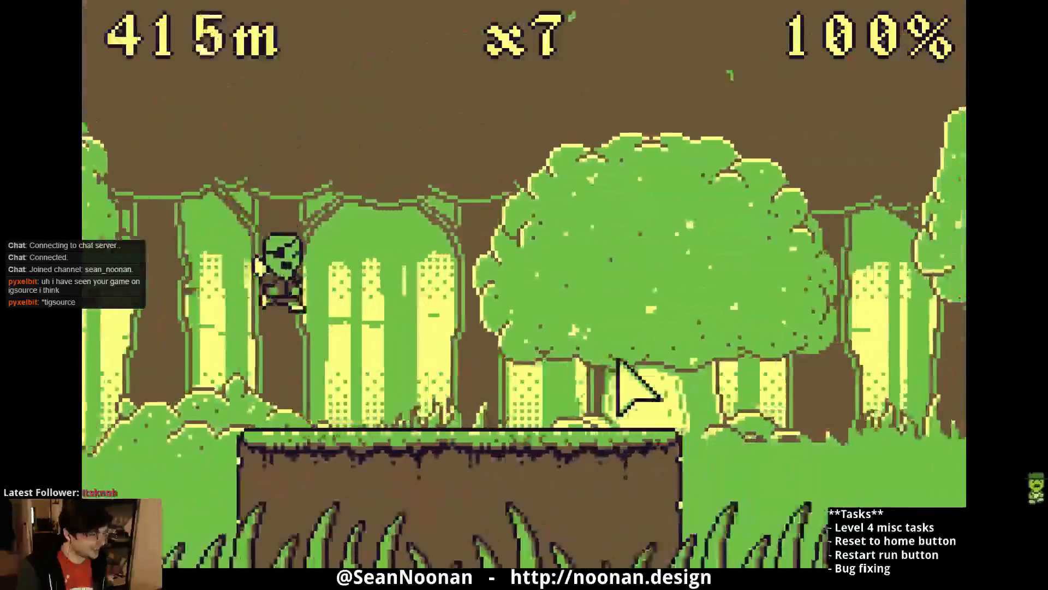
key(space)
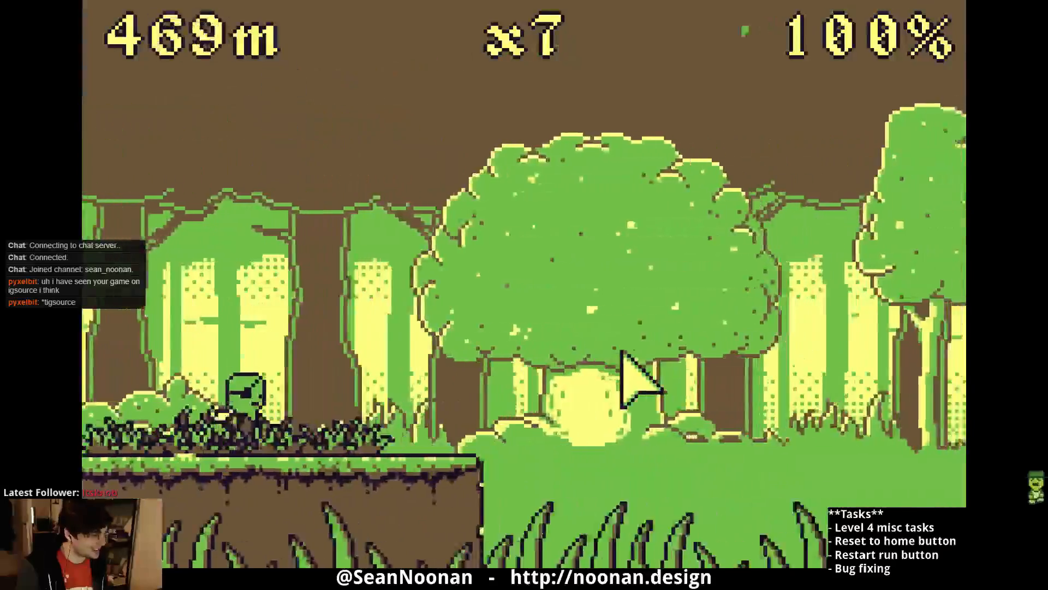
key(space)
key(space)
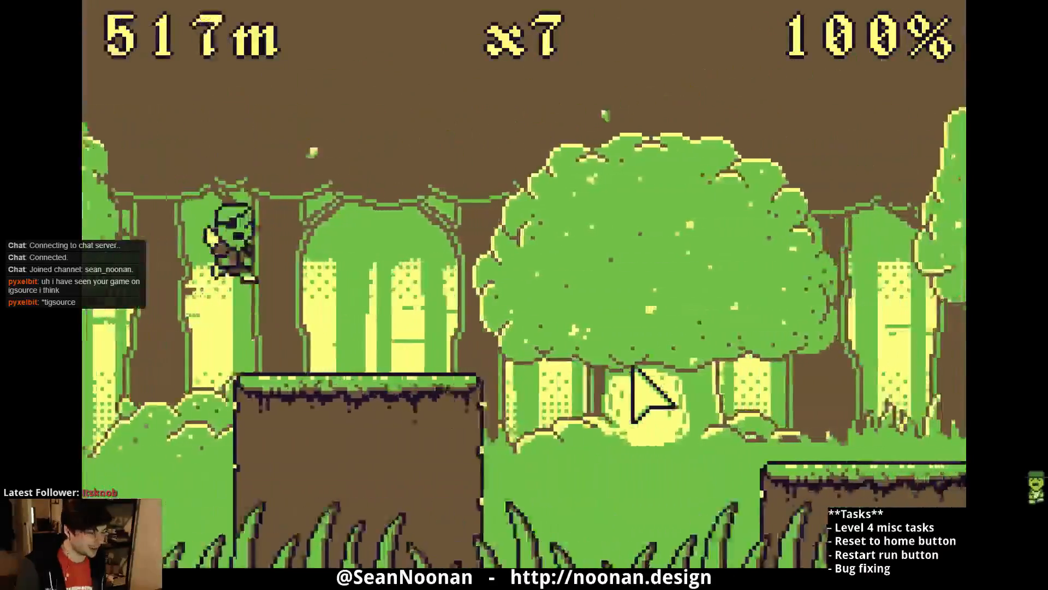
key(space)
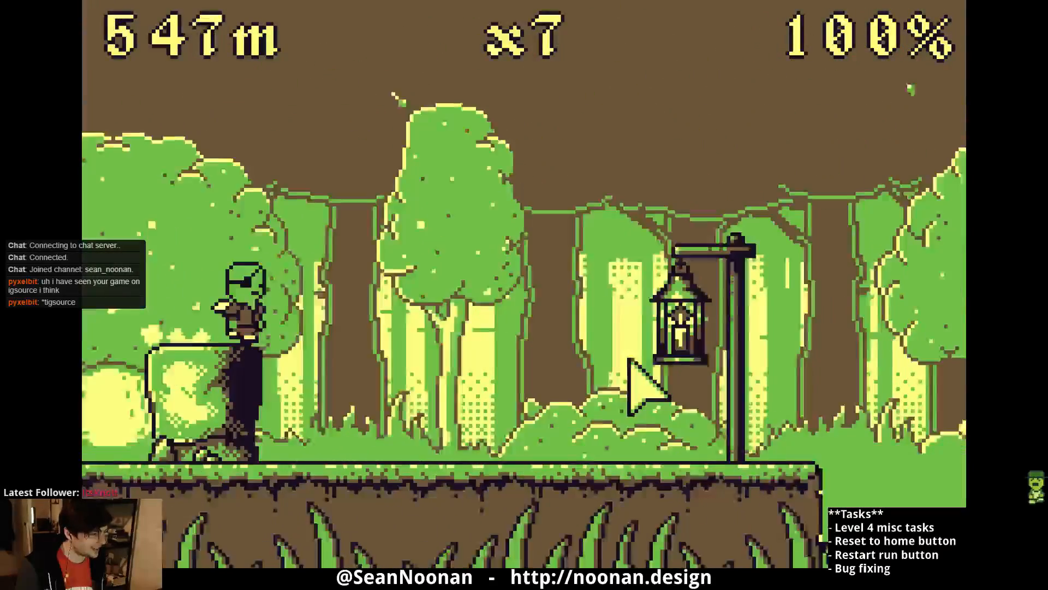
key(space)
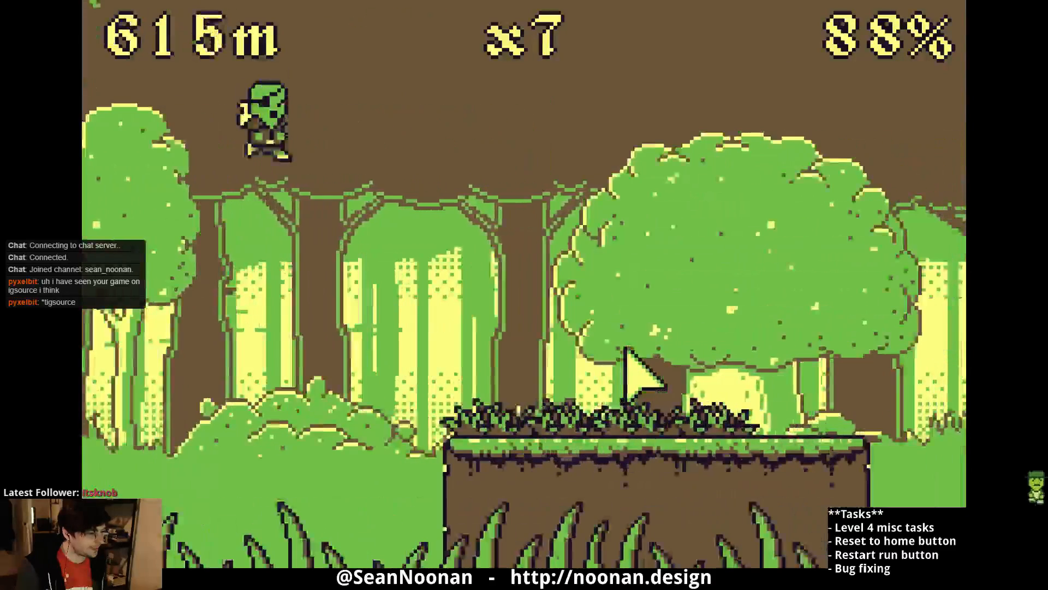
key(space)
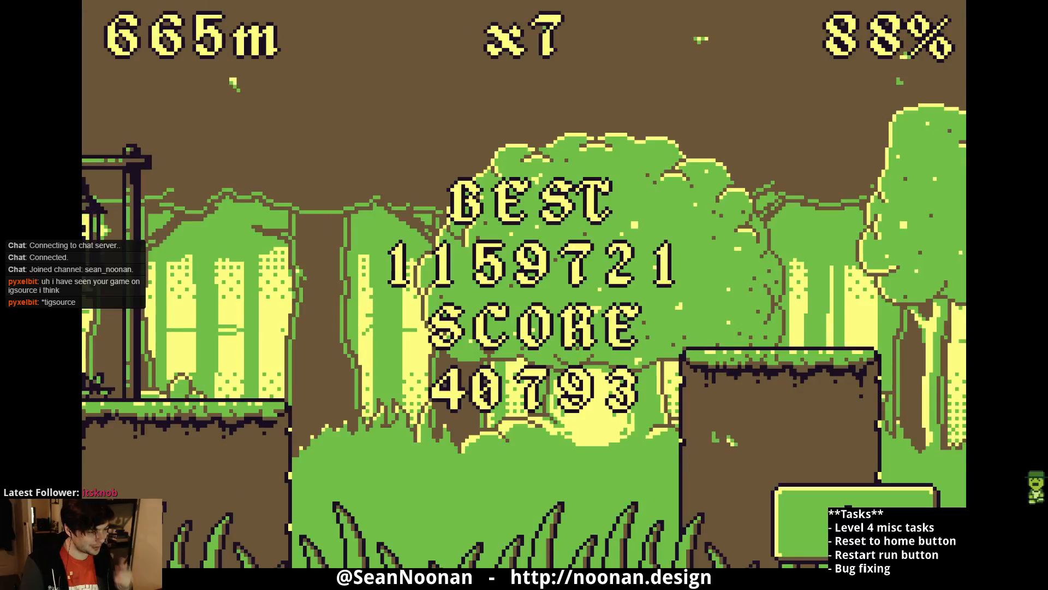
- Leave the finished run through the high-score table, return to the location map and continue from The Citadel to character selection
click(868, 531)
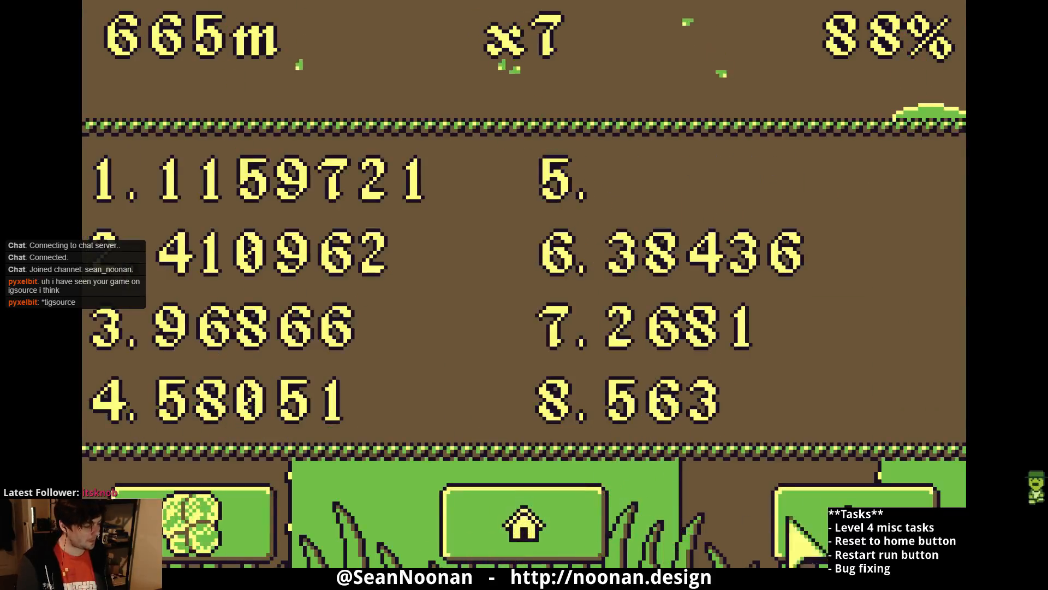
click(565, 513)
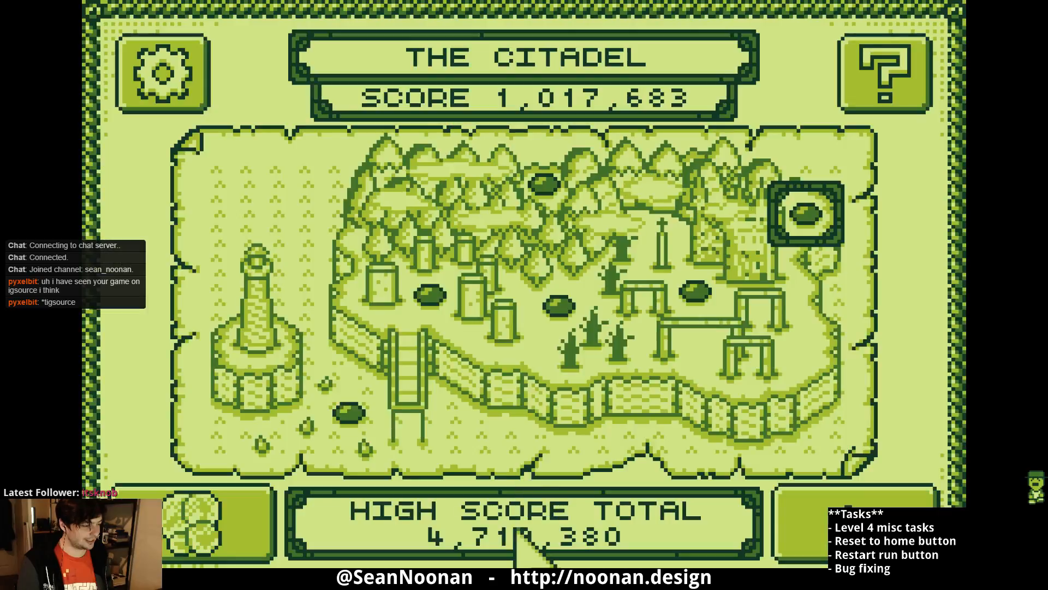
click(815, 510)
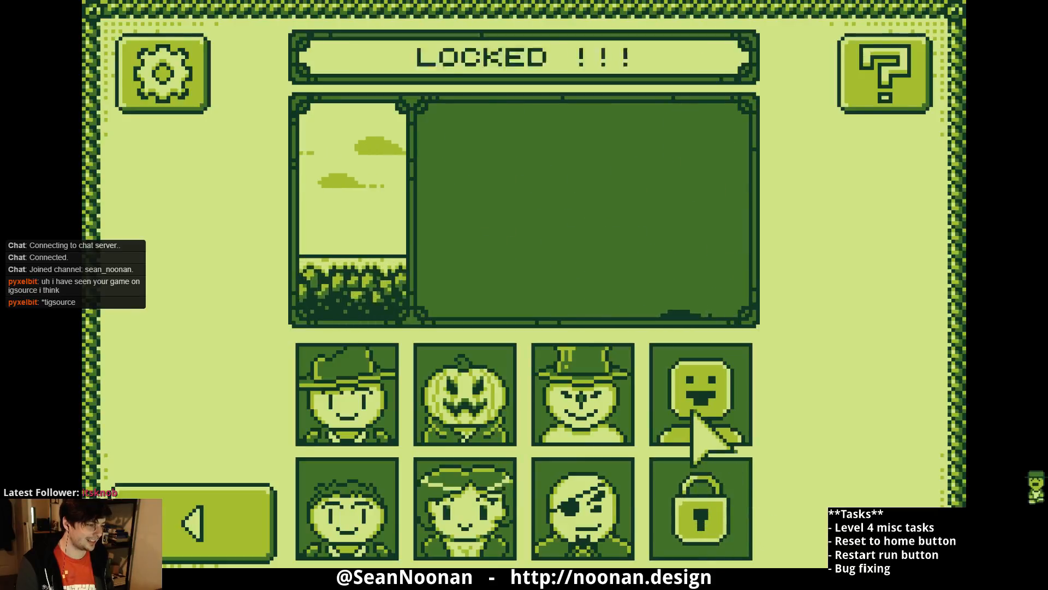
- Compare the Moonman character with the top-hatted character beside it by switching between their previews several times
click(700, 382)
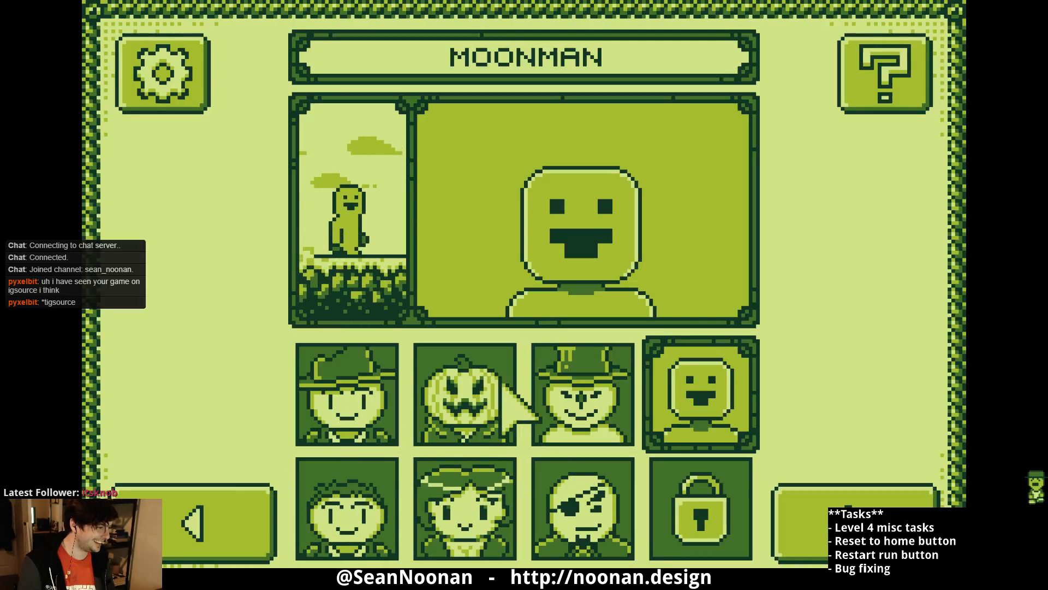
click(573, 377)
click(738, 369)
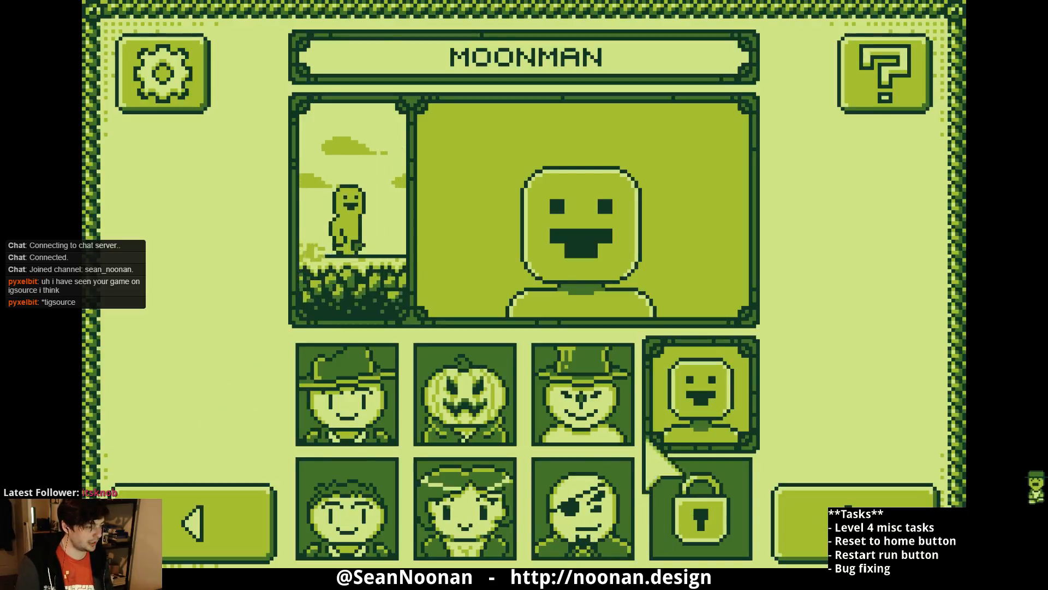
click(551, 372)
click(729, 371)
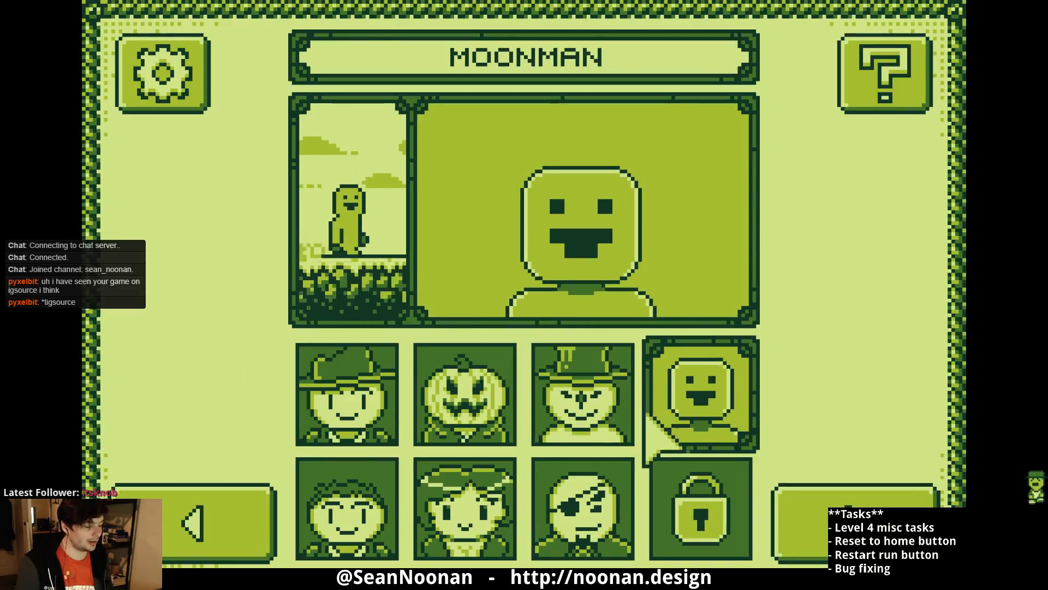
click(551, 363)
click(677, 368)
click(575, 378)
click(741, 405)
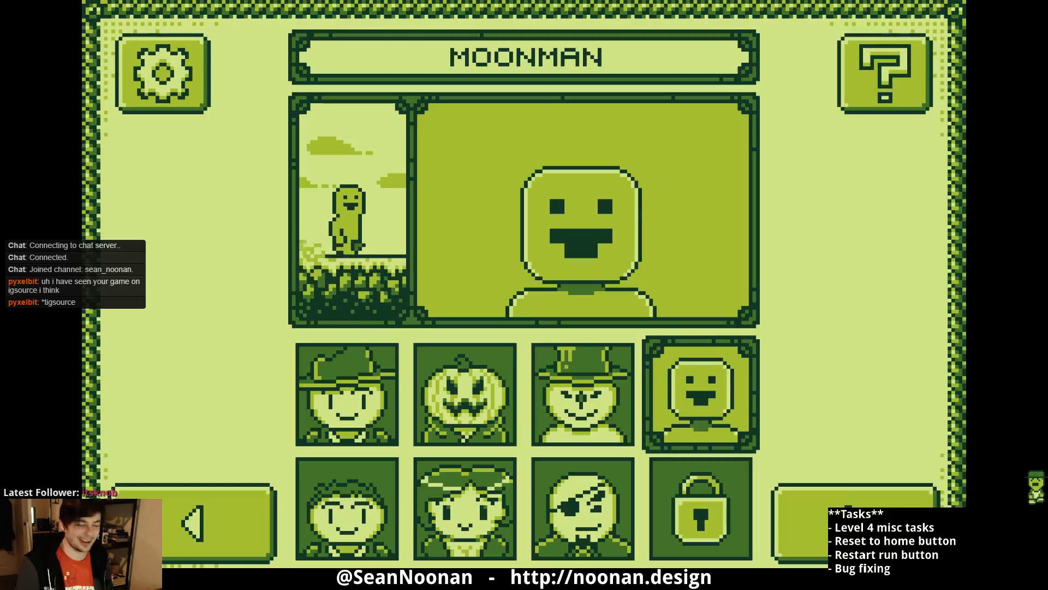
- Choose Jack B. Nimble II as the character and the ghost theme, and start a run in The Citadel
click(352, 517)
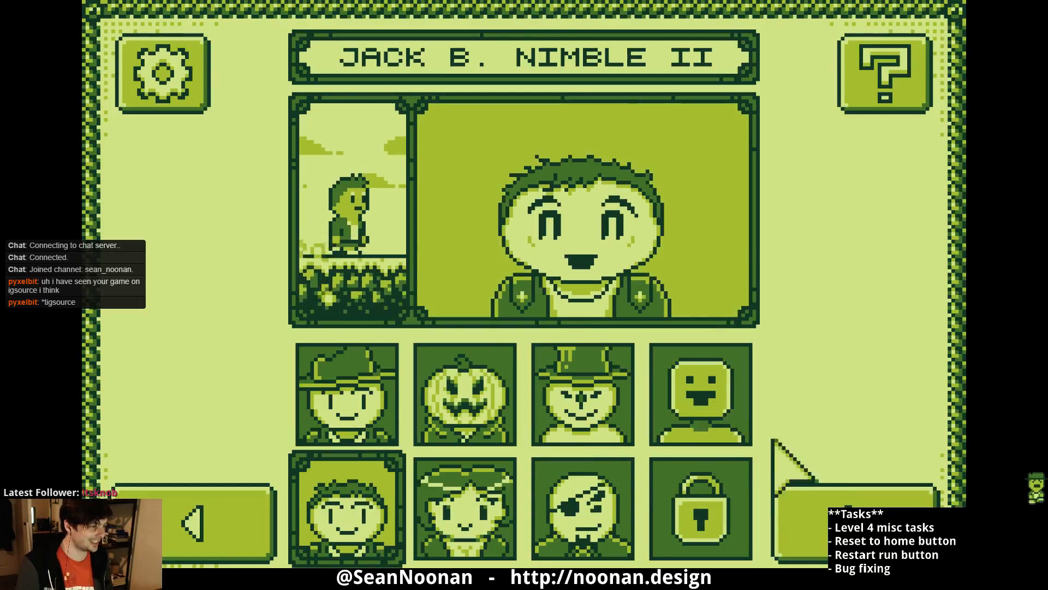
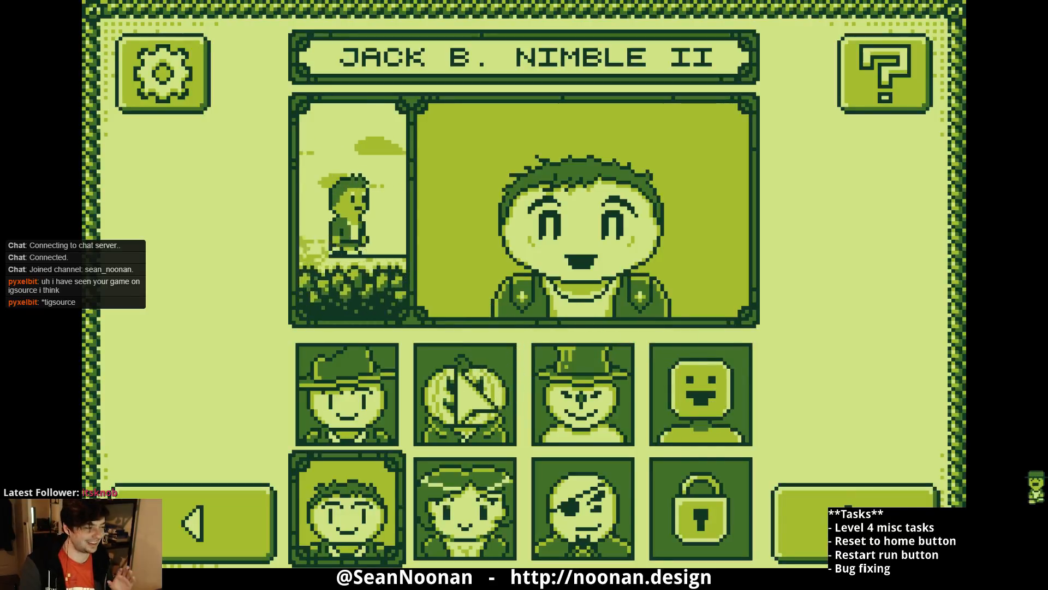
click(858, 481)
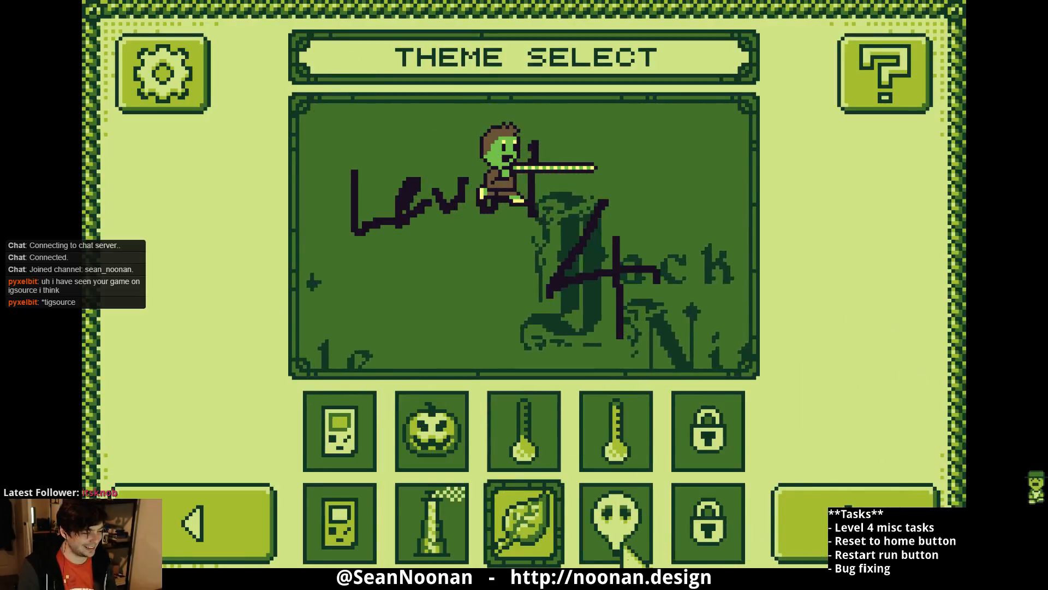
click(613, 523)
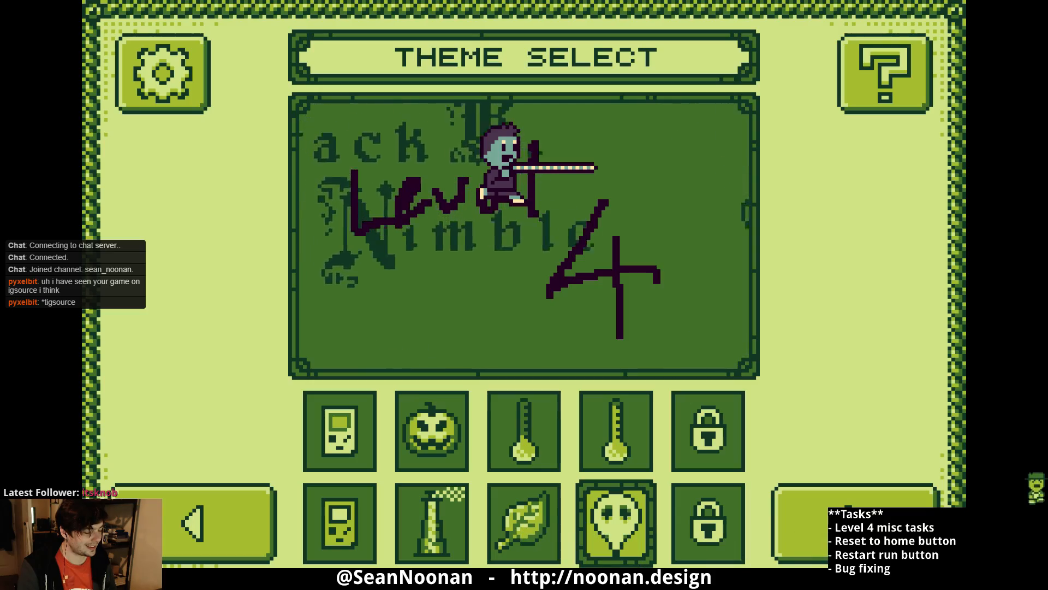
click(868, 532)
- Play The Citadel run in the ghost theme up to about 877 m, leaping the gaps between the stone ledges
click(709, 396)
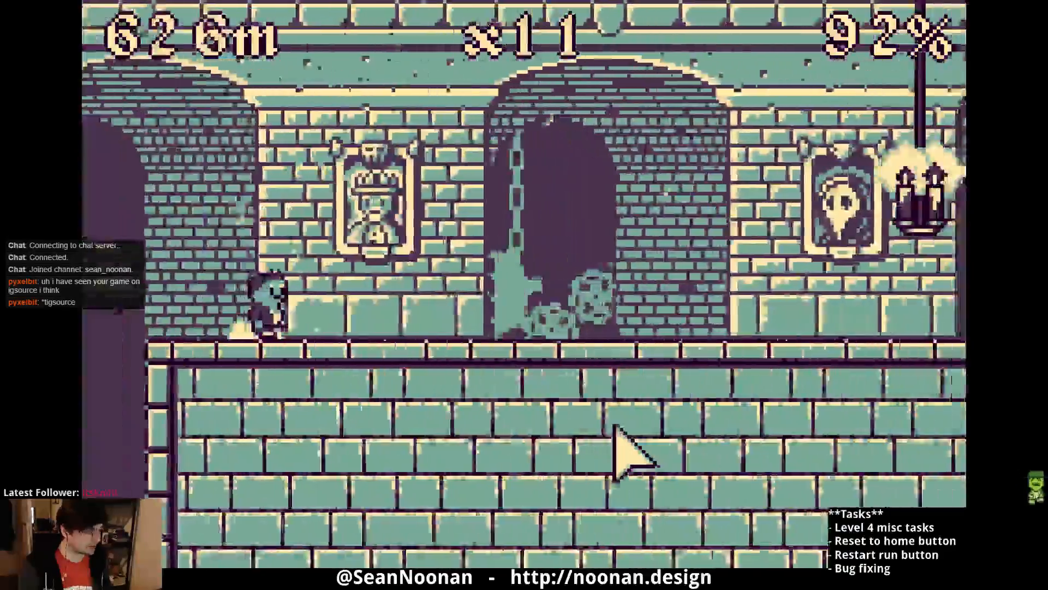
click(612, 426)
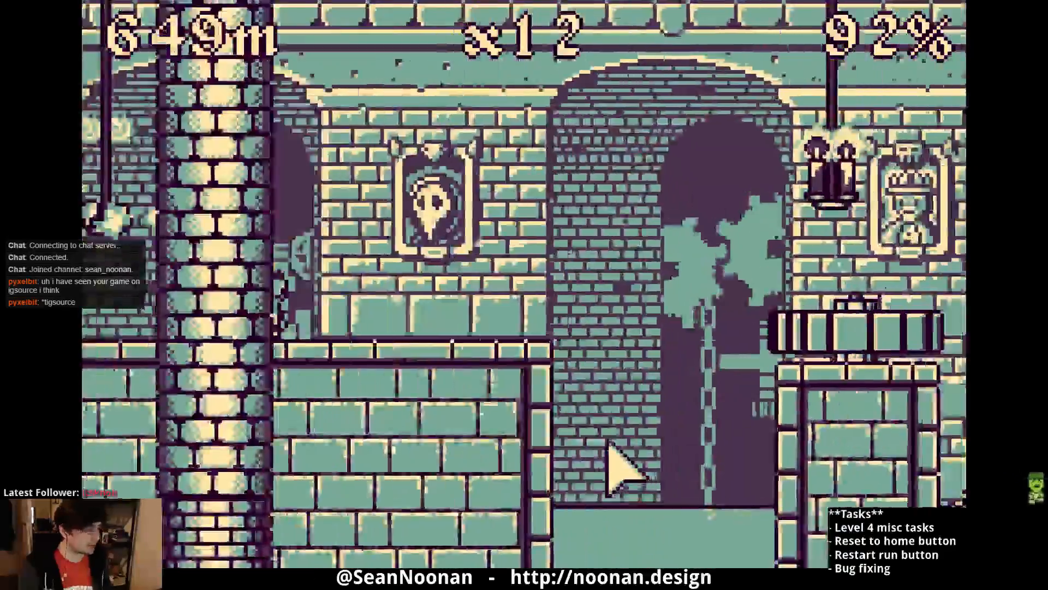
click(609, 438)
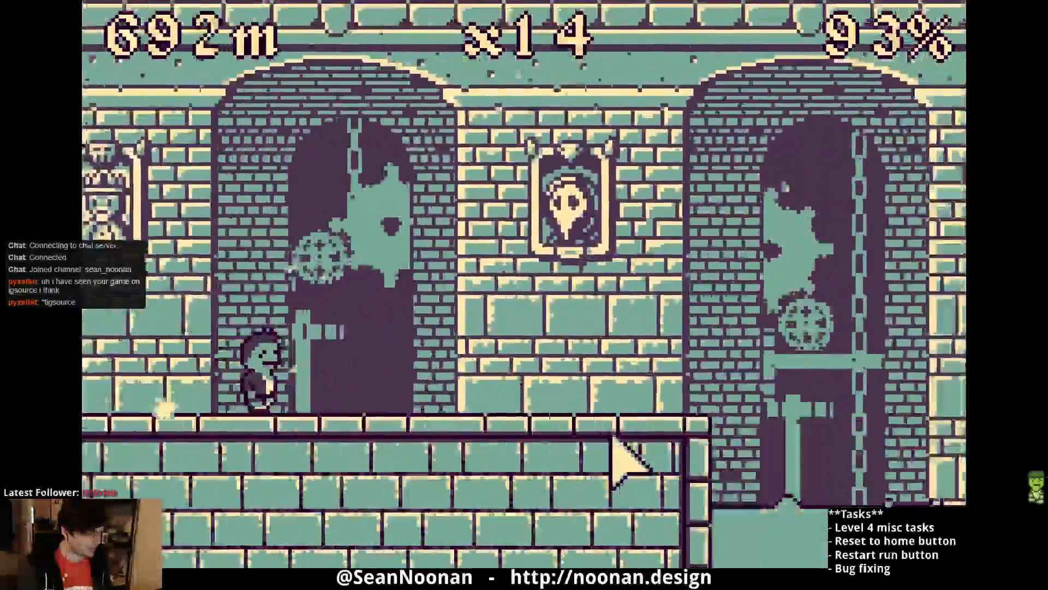
click(612, 435)
click(599, 431)
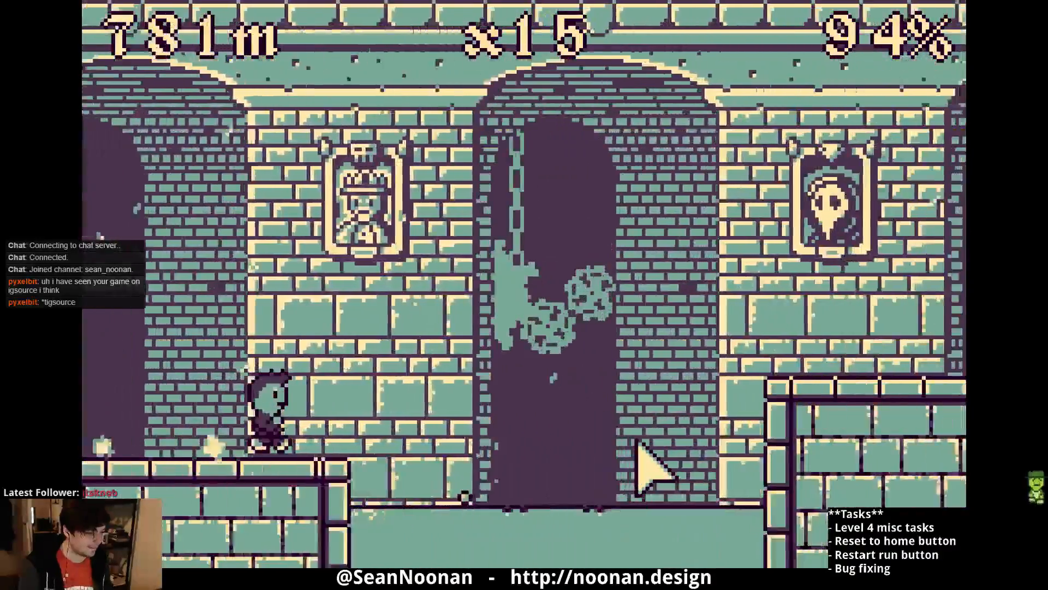
click(638, 441)
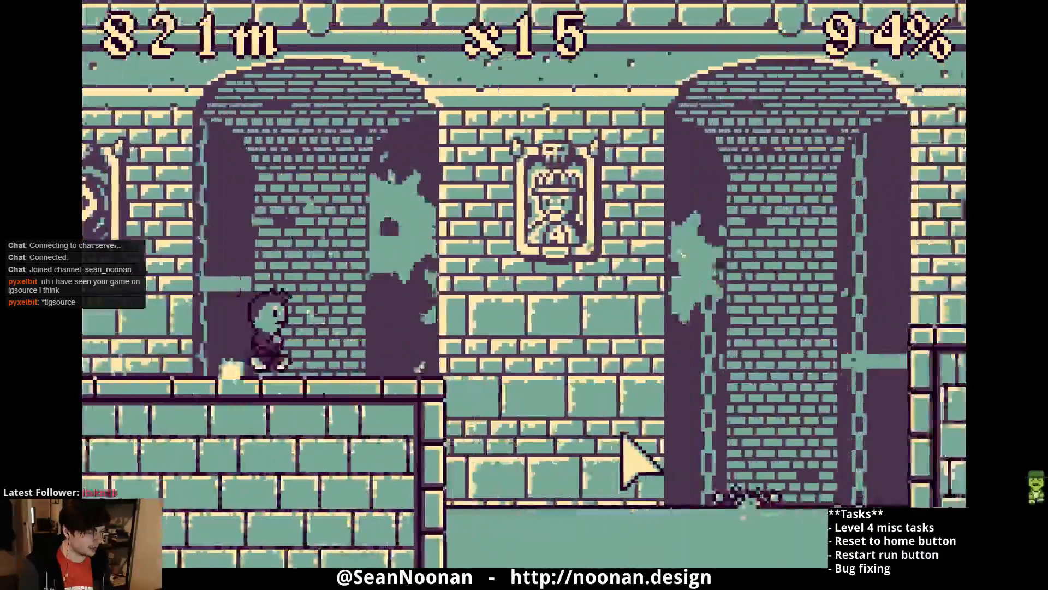
click(623, 435)
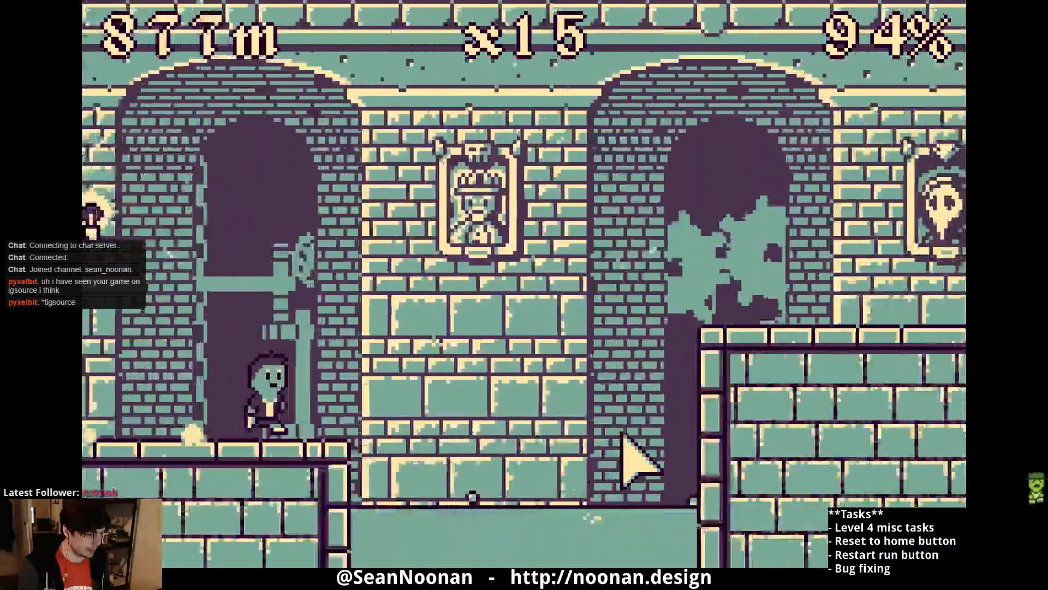
- Play the run from 877 m to its end at 1128 m, jumping between ledges of different heights
click(623, 434)
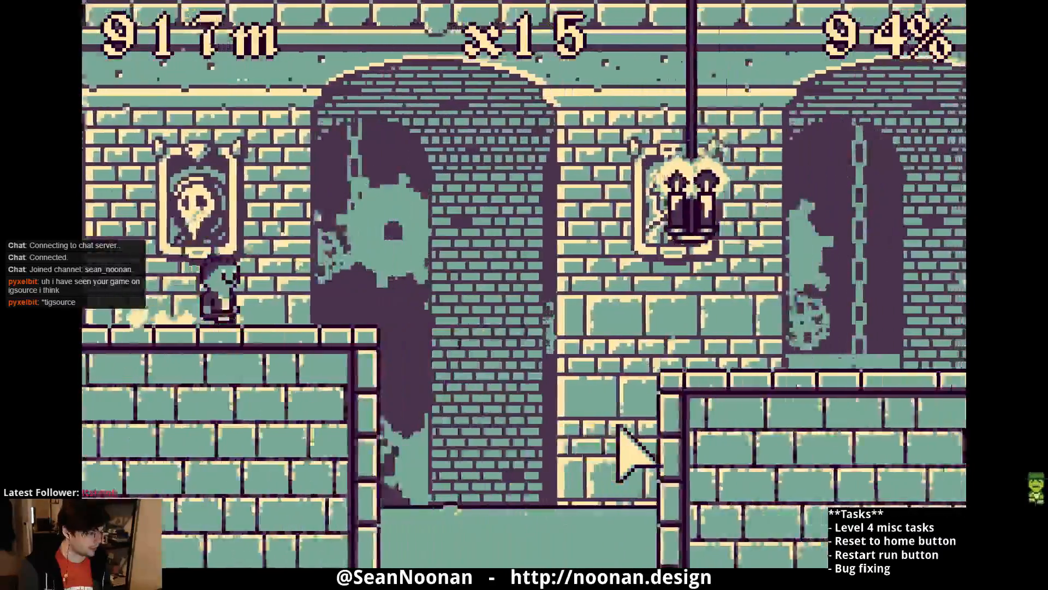
click(619, 426)
click(566, 462)
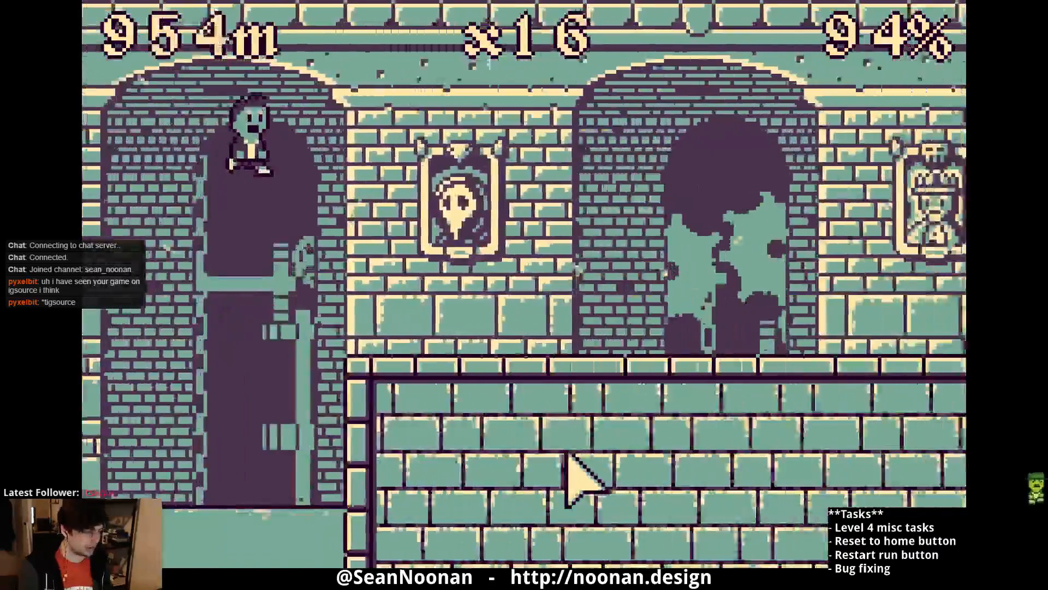
click(587, 426)
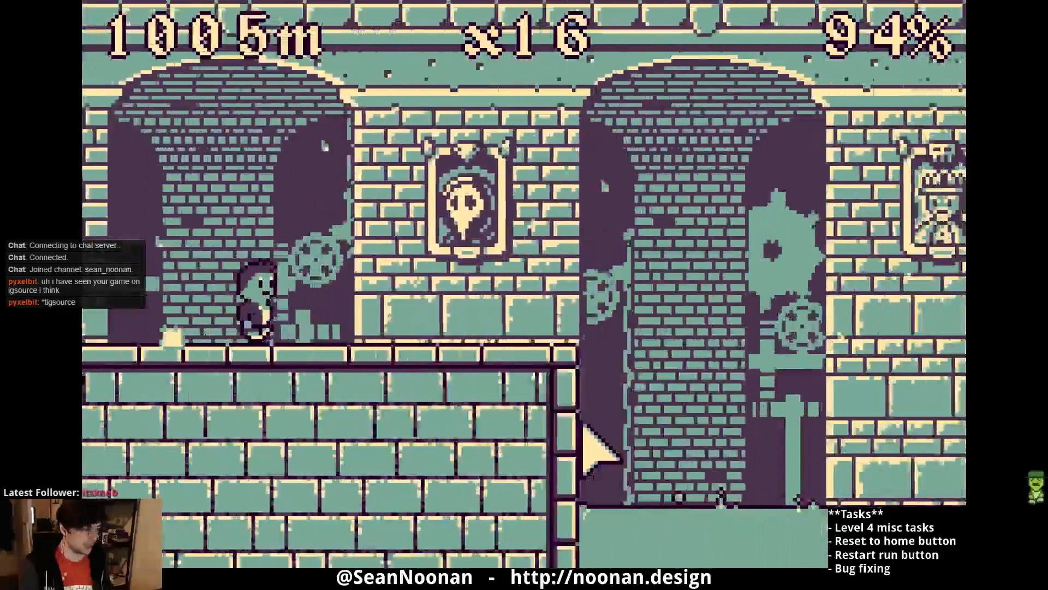
click(582, 422)
click(579, 431)
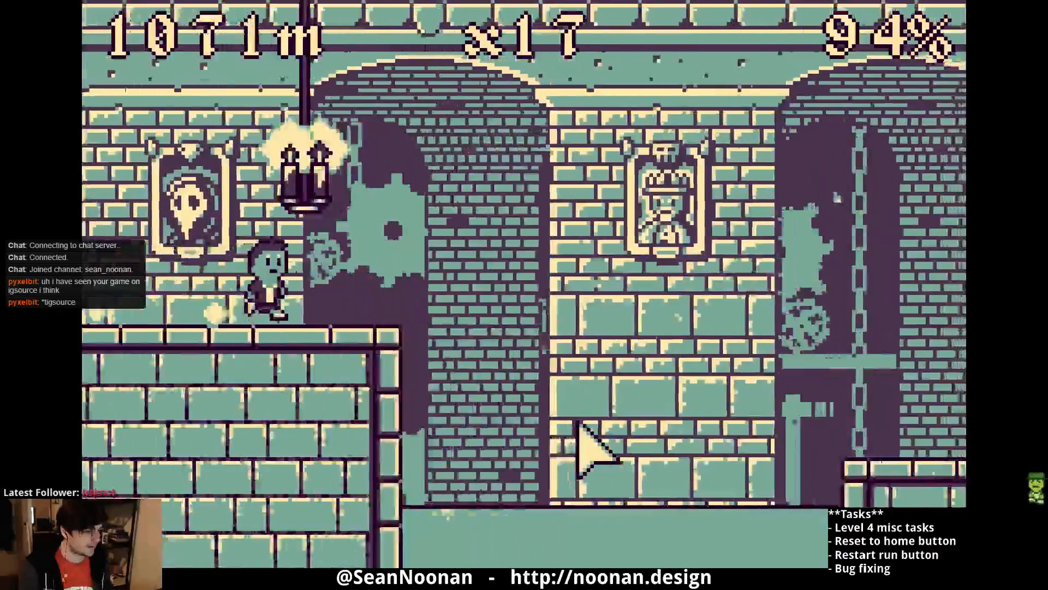
click(587, 437)
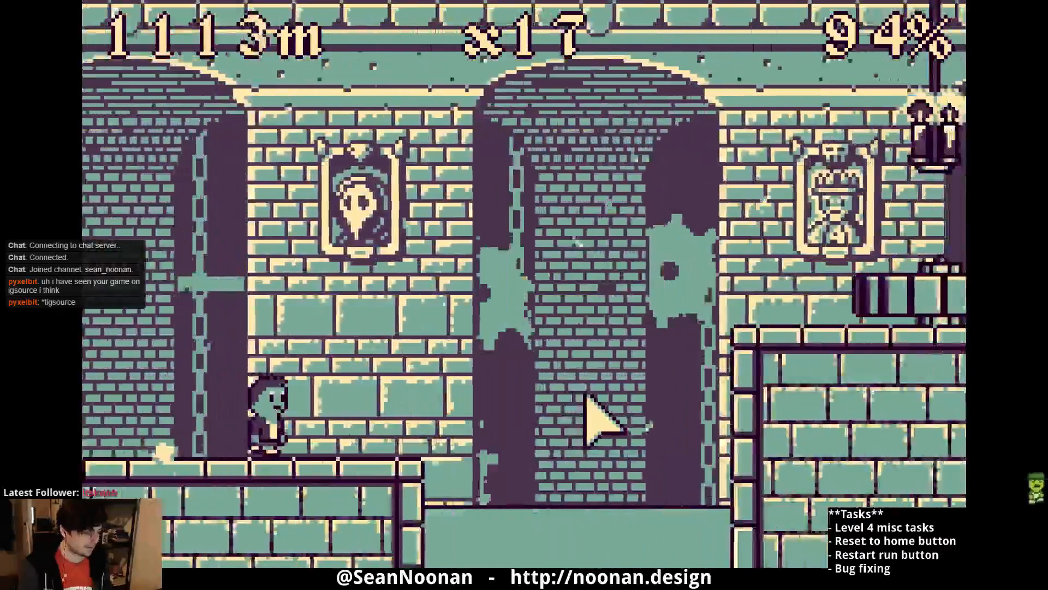
click(584, 399)
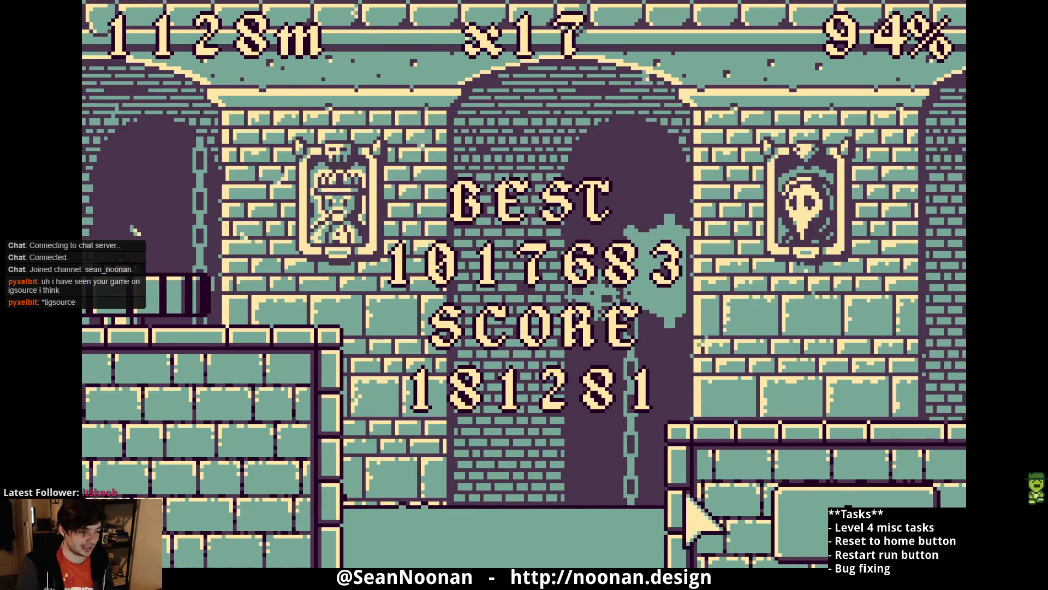
- Pass the score screen and high-score table, restart the run in The Citadel, and make the opening moves to about 30 m
click(811, 518)
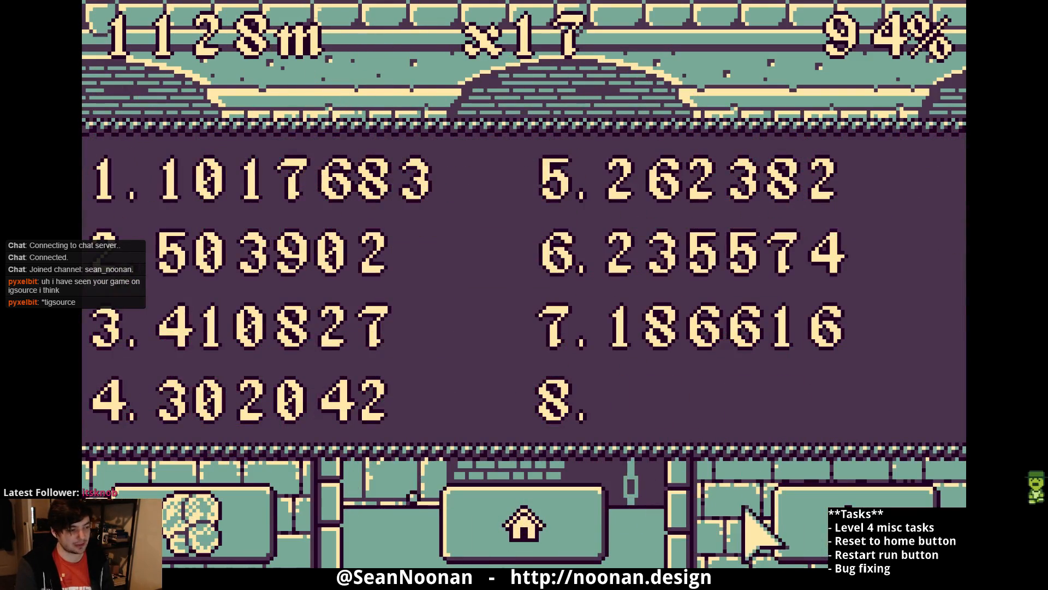
click(830, 516)
key(z)
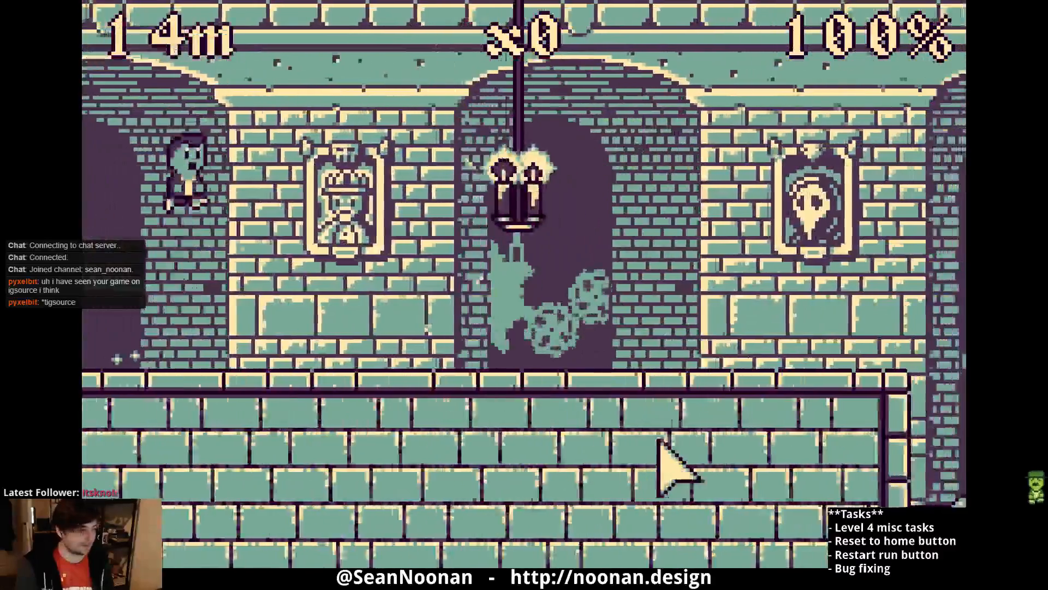
key(x)
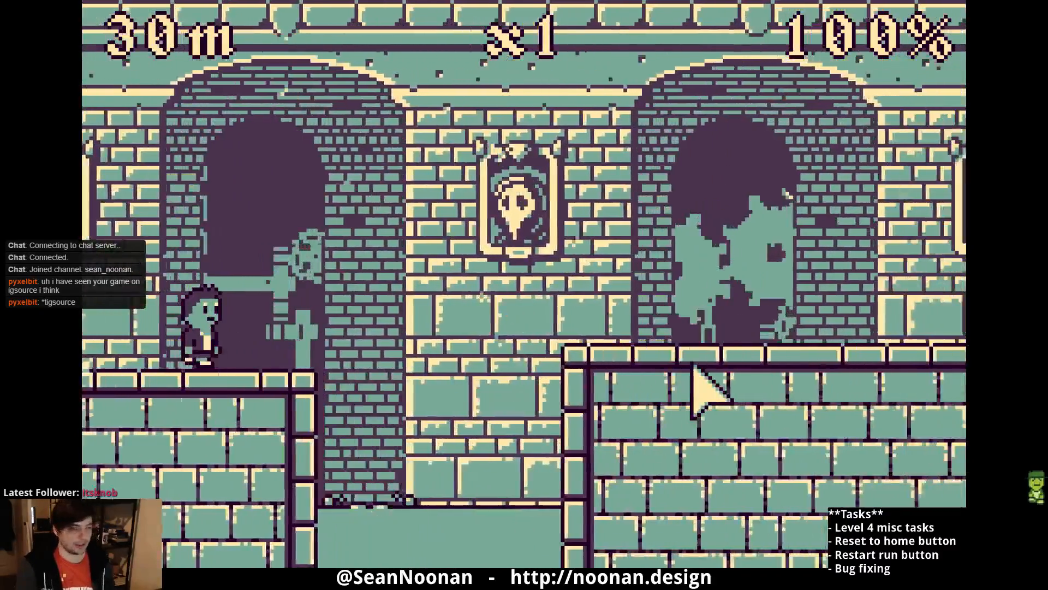
- Play the restarted run from 30 m to about 153 m, leaping across the ledges and the narrow pillar
click(698, 365)
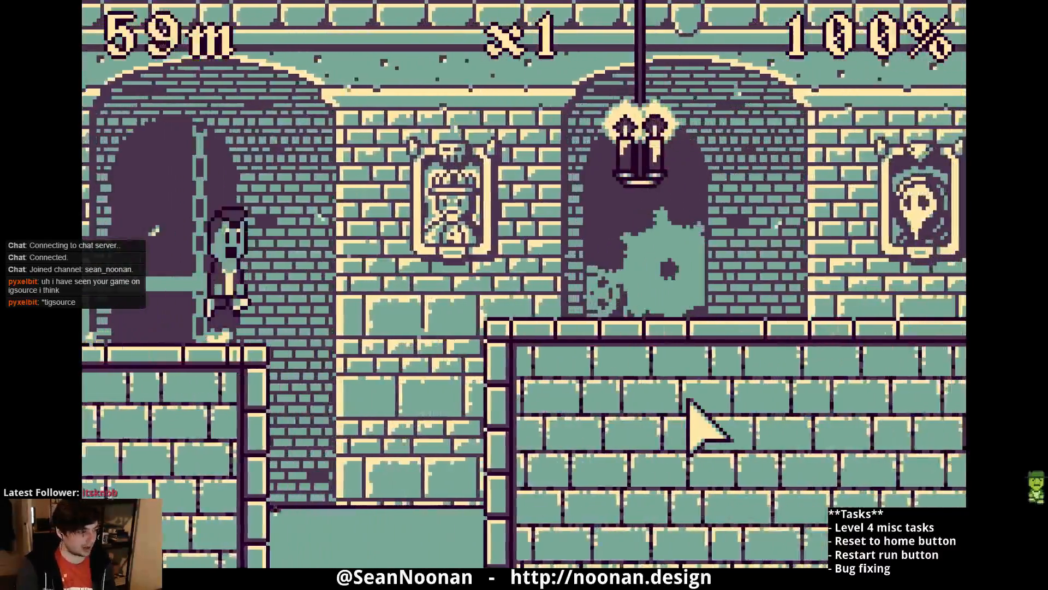
click(692, 400)
click(695, 407)
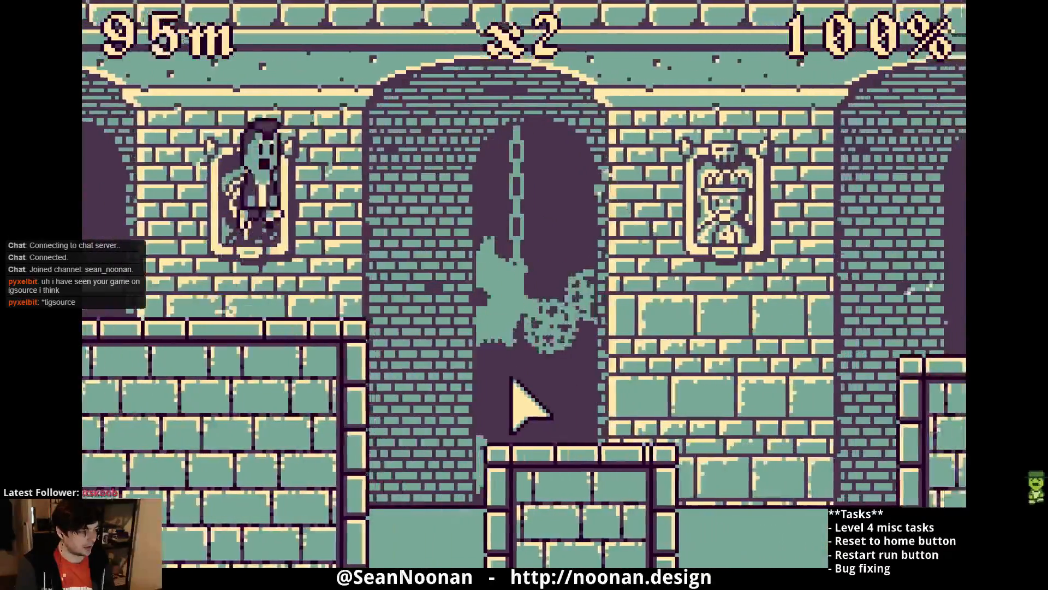
click(514, 380)
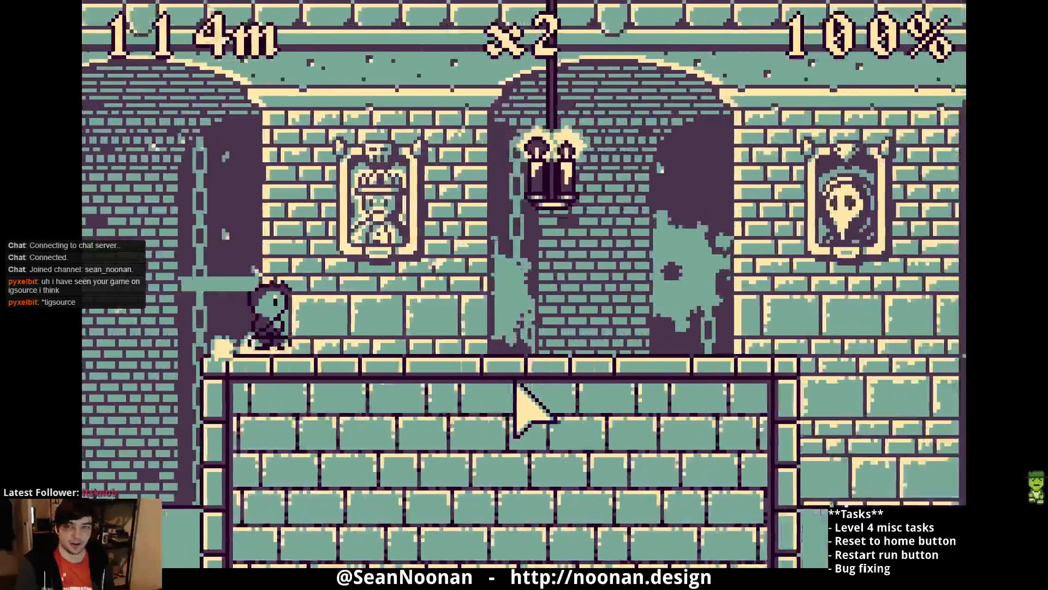
click(516, 384)
click(520, 402)
click(516, 393)
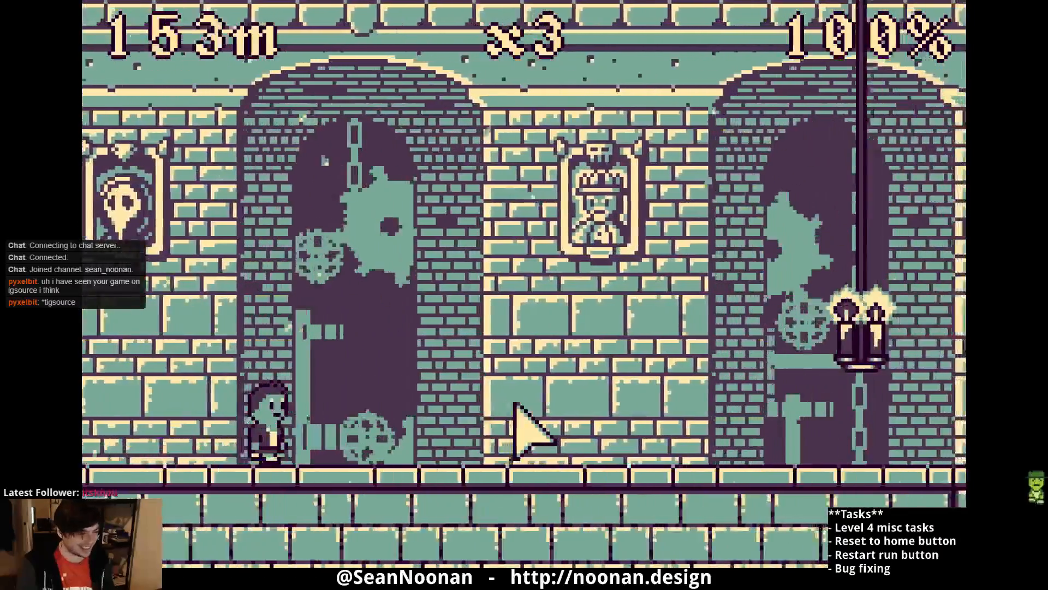
- Play the run from 153 m to its end at the wooden crate at 302 m
click(516, 403)
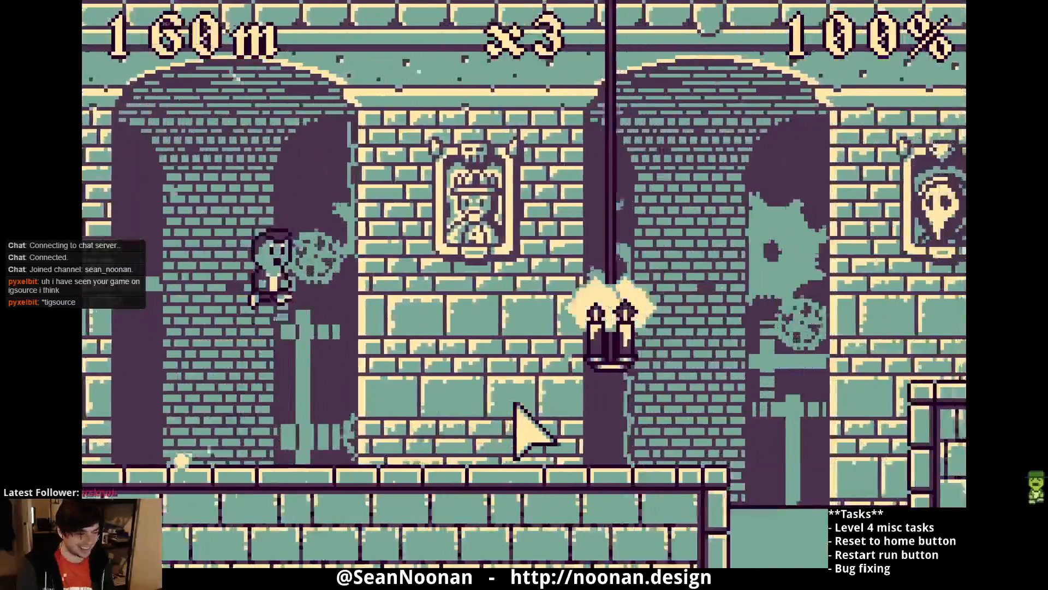
click(515, 403)
click(516, 407)
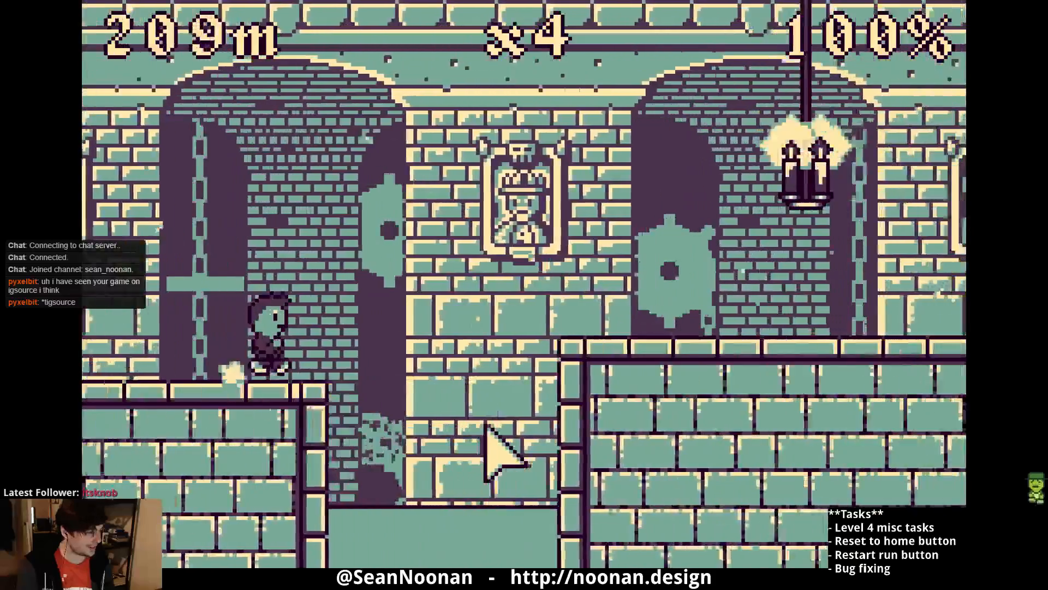
click(482, 423)
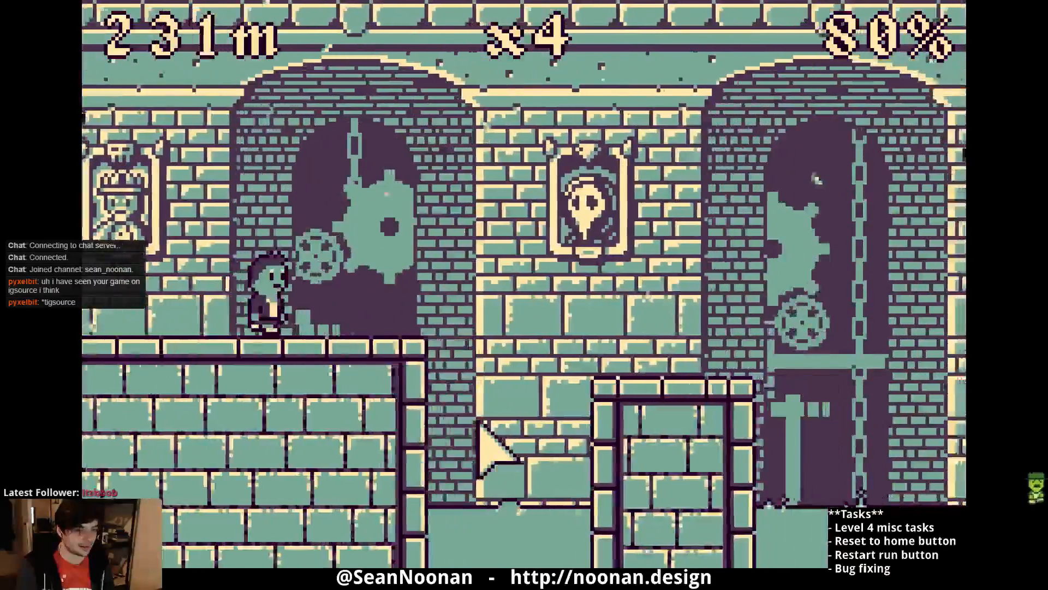
click(479, 421)
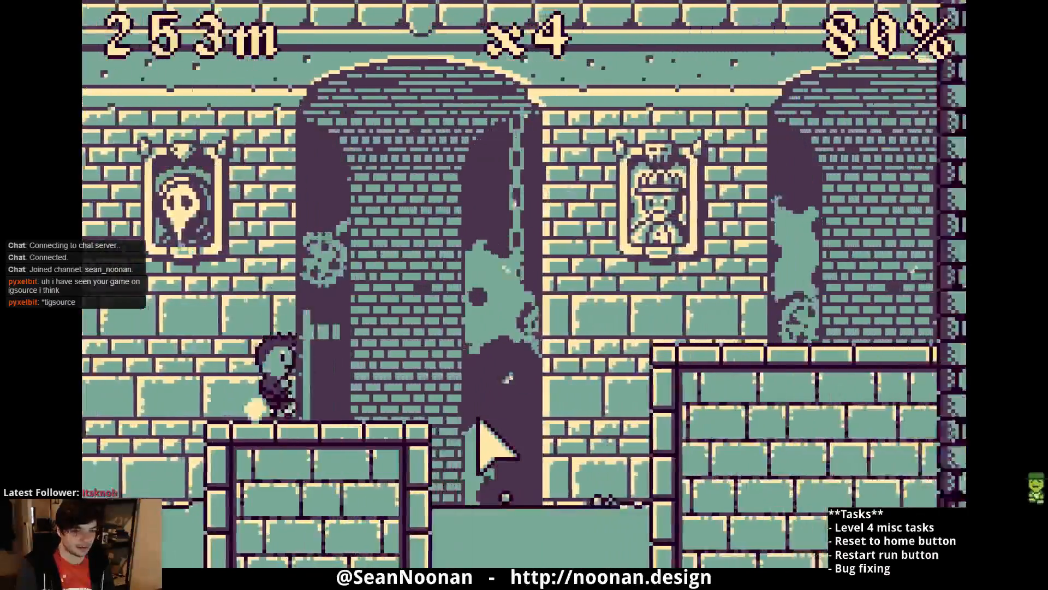
click(491, 447)
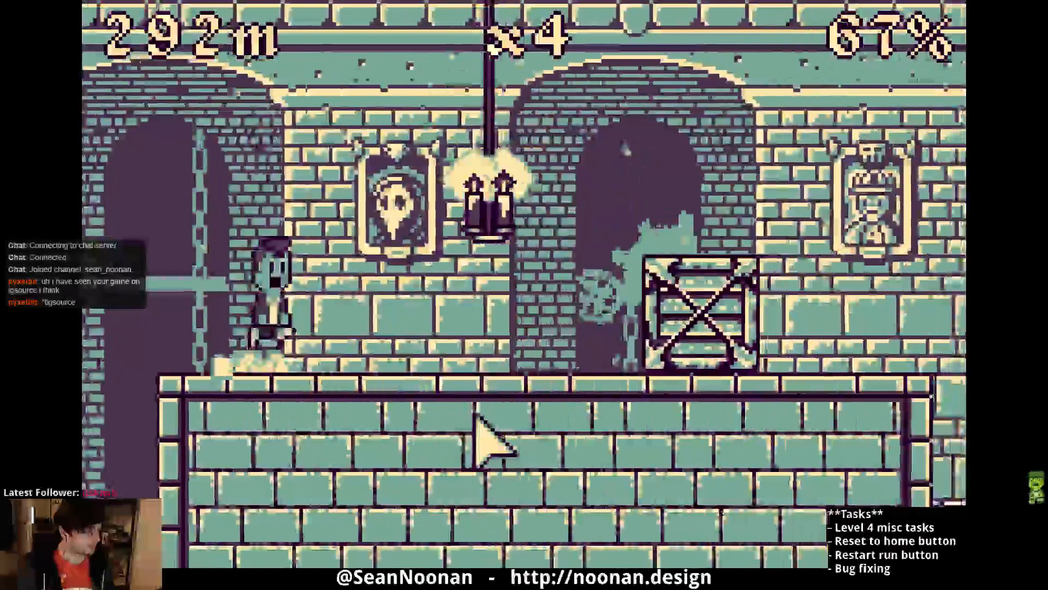
click(473, 414)
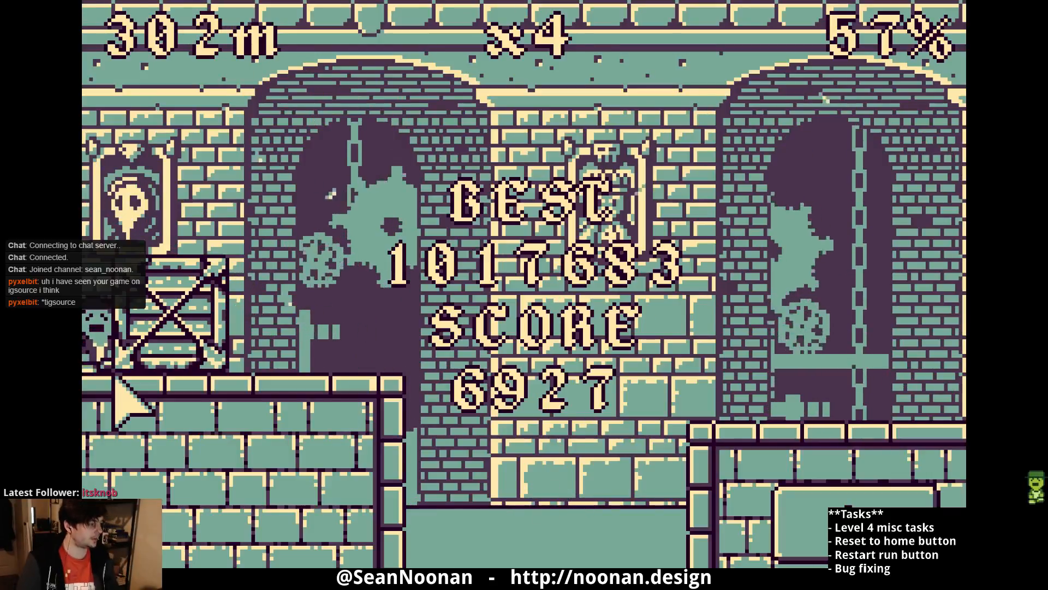
- Leave the finished run through the high-score table, restart The Citadel run and play to about 65 m
key(space)
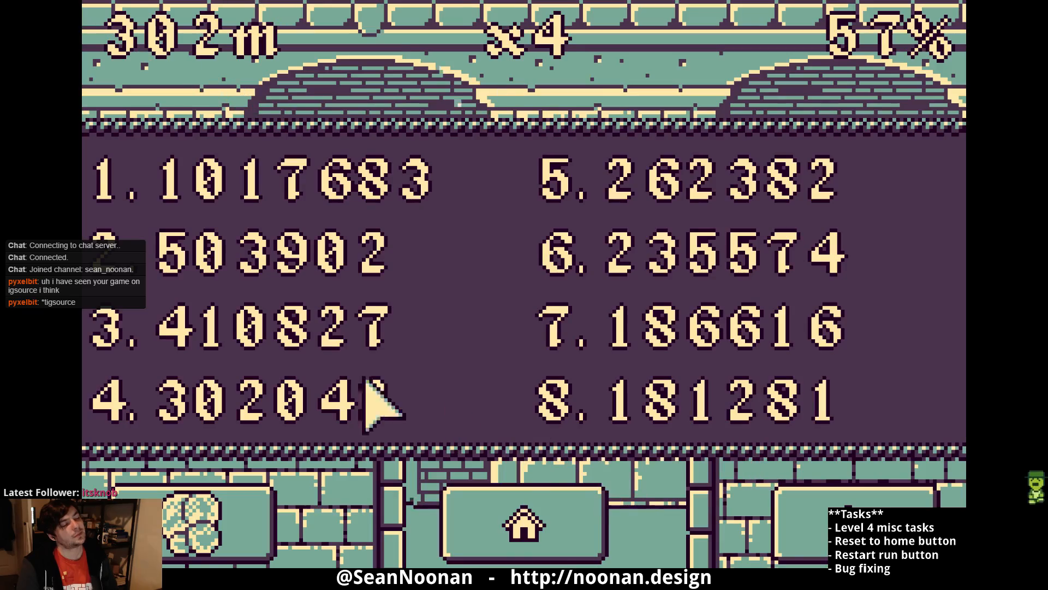
click(801, 475)
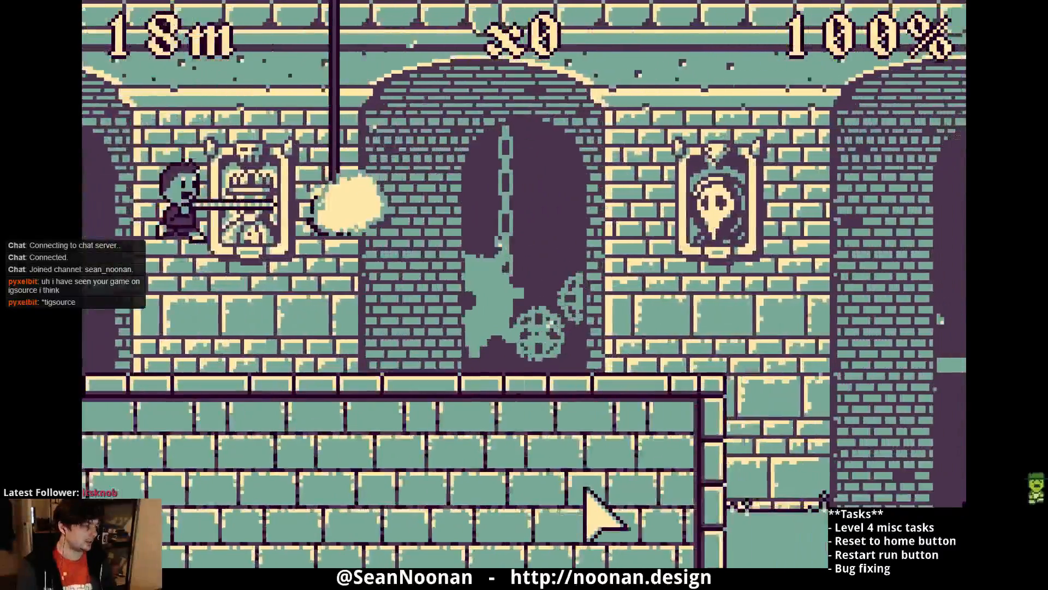
click(583, 463)
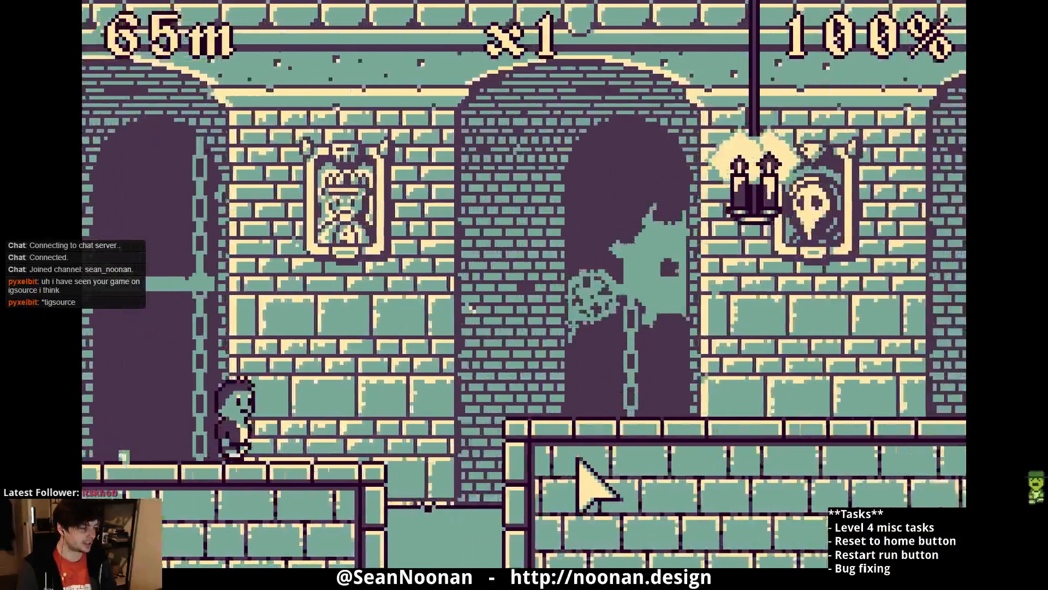
- Play the new run from 65 m to about 244 m, leaping between ledges toward the wooden crate
click(579, 462)
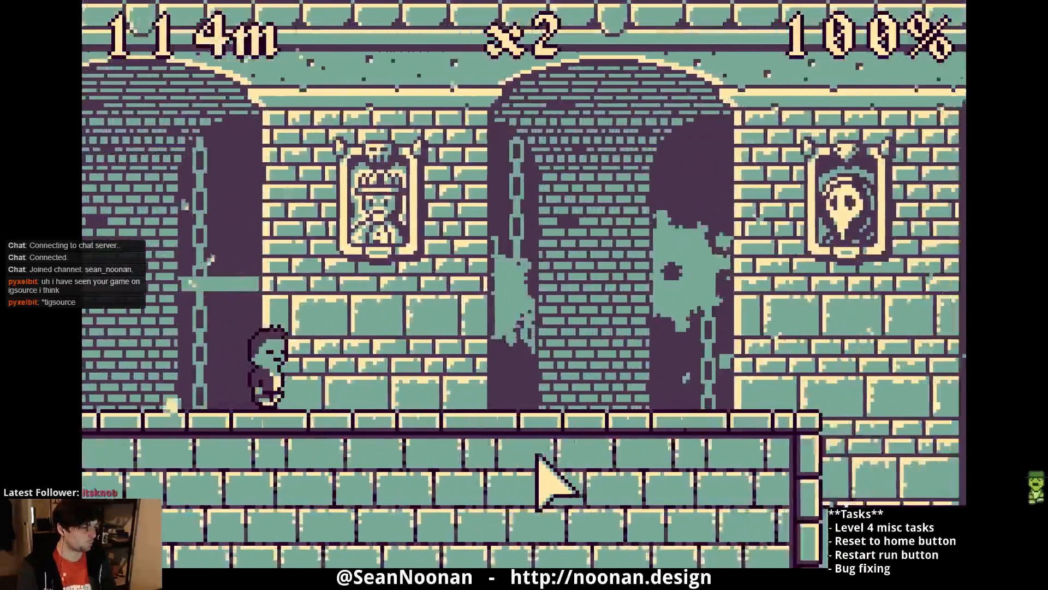
click(537, 456)
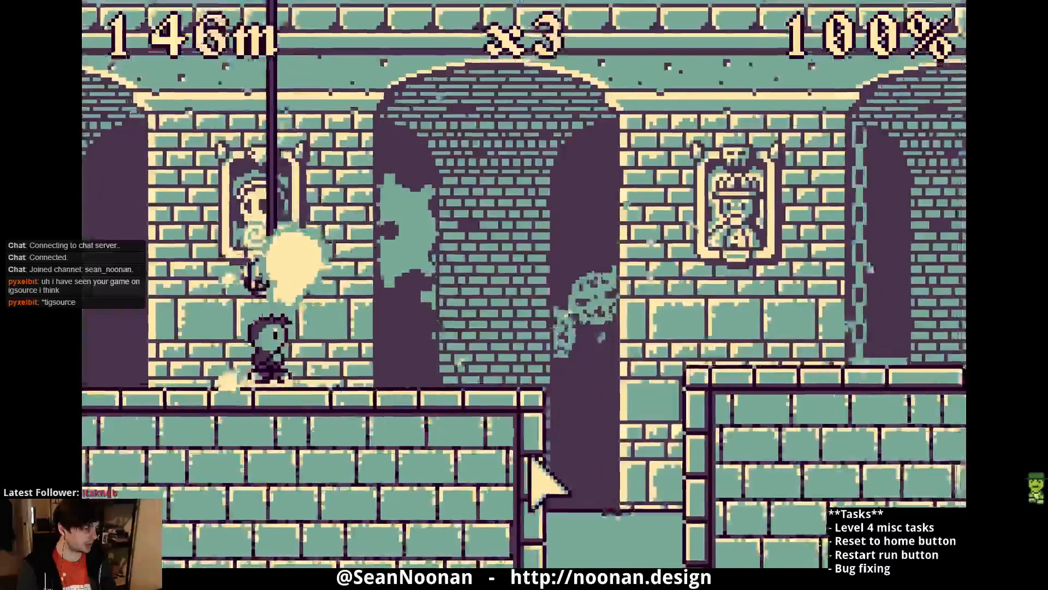
click(542, 477)
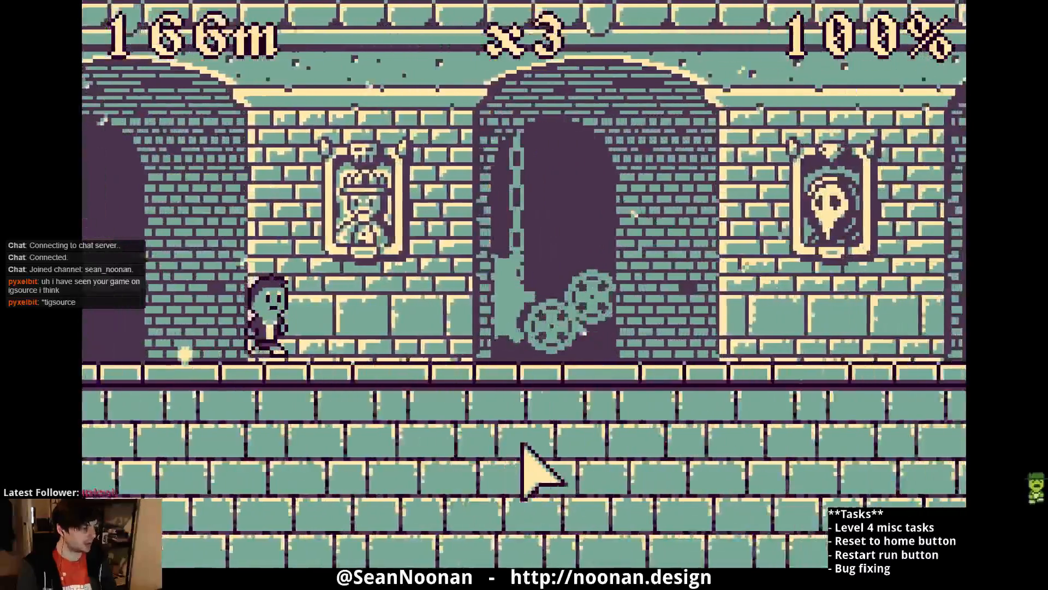
click(495, 419)
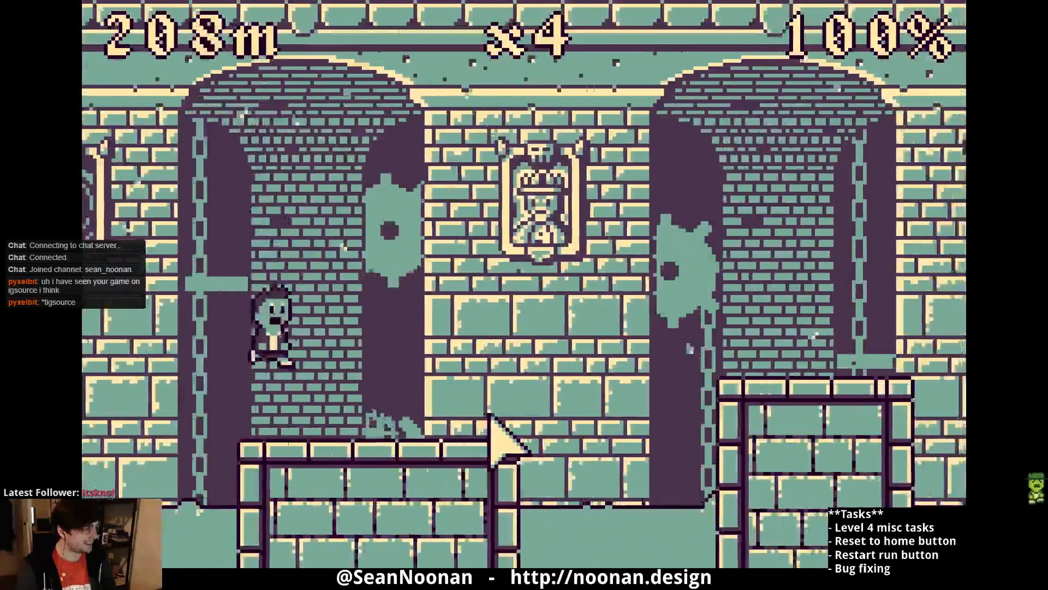
click(502, 438)
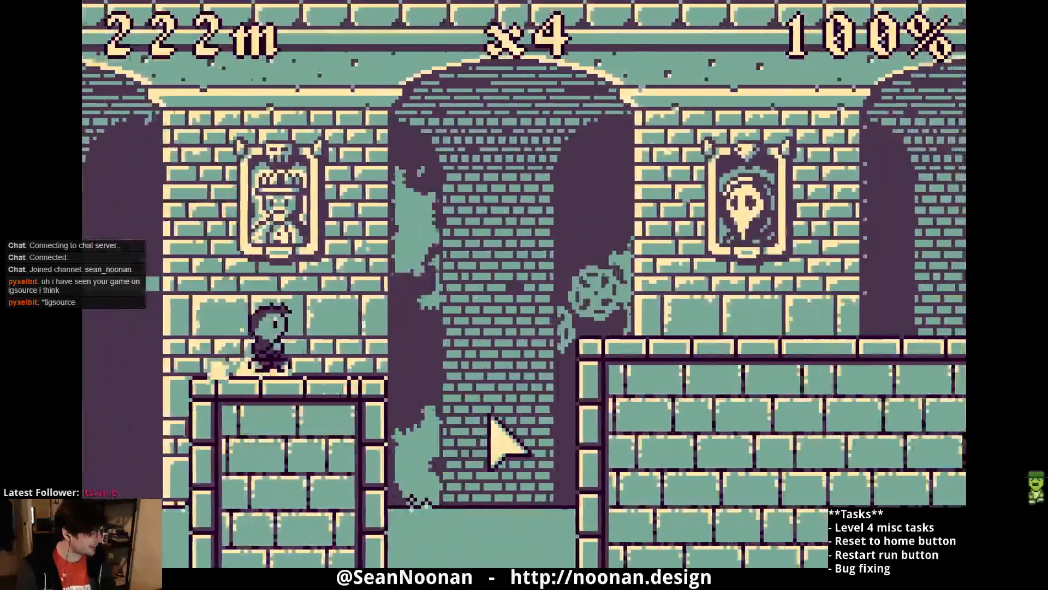
click(490, 415)
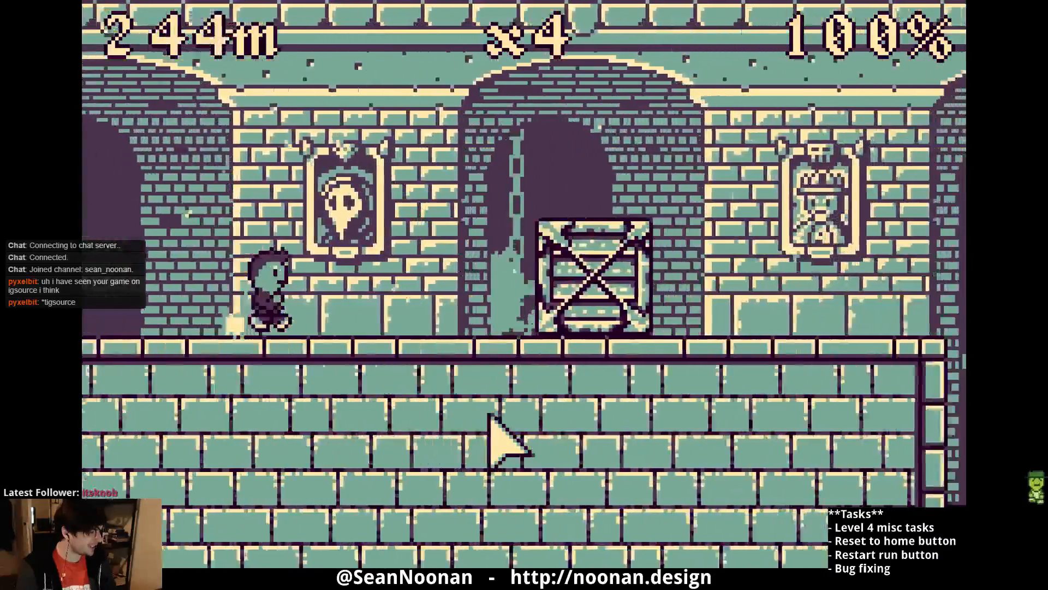
- Playtest the castle level, making the character jump over the crate, pillars and gaps
click(491, 415)
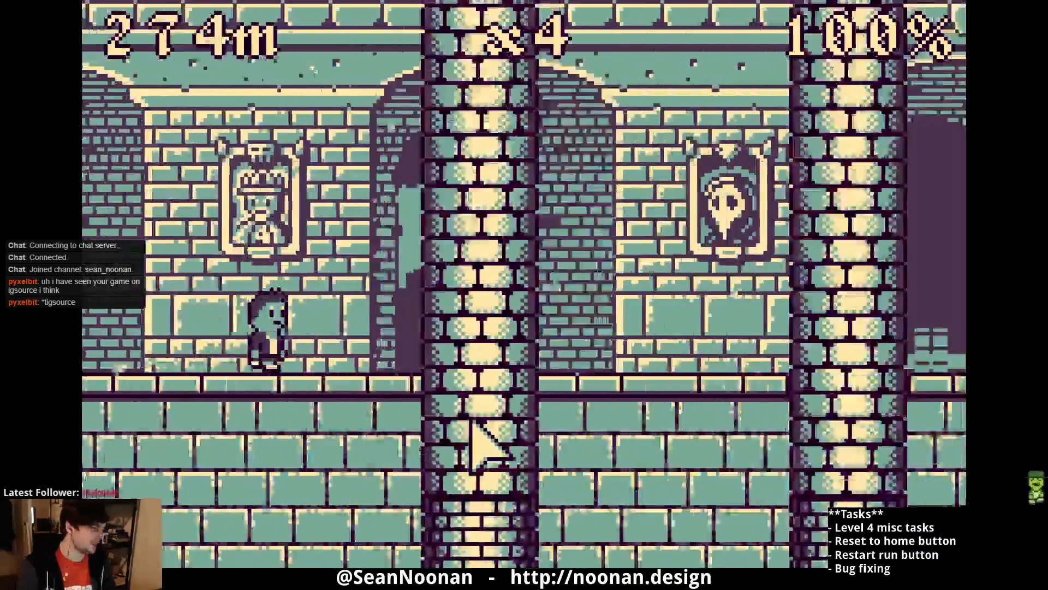
click(473, 419)
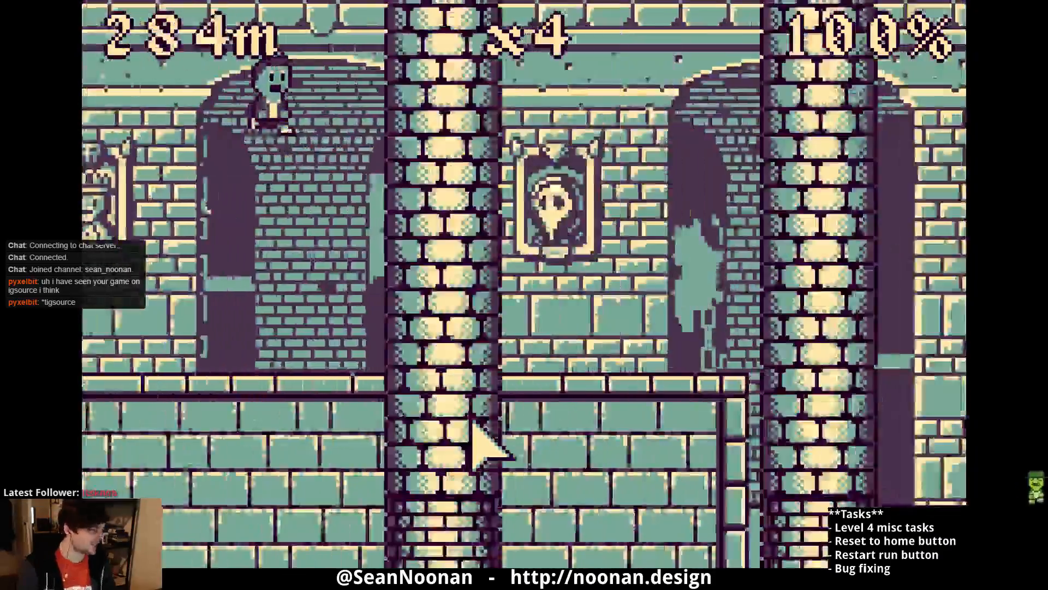
click(472, 420)
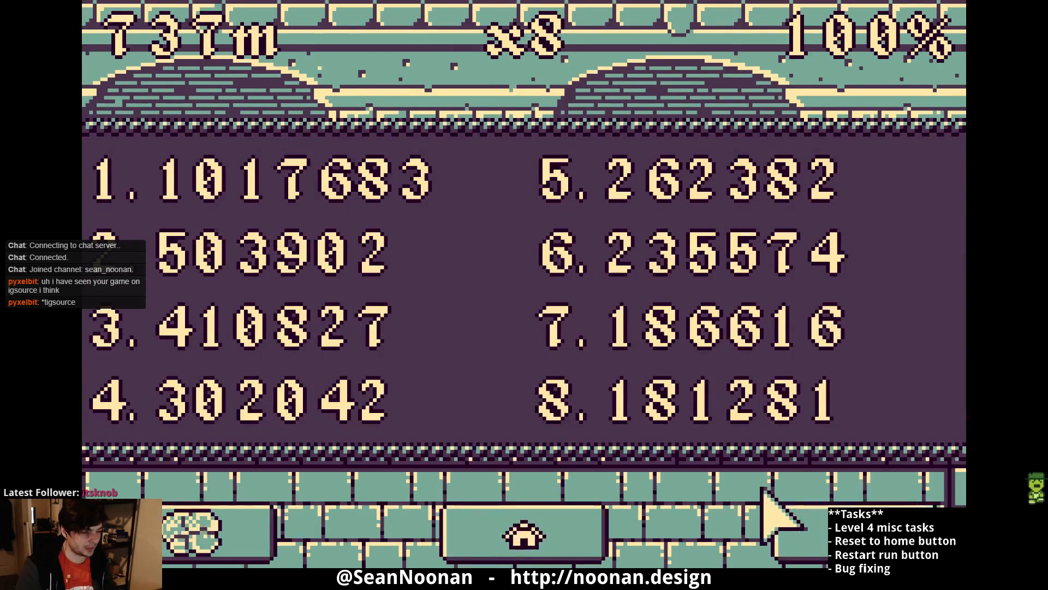
- Restart the run from the high-score screen and playtest the castle level again, jumping across platforms and past fireballs and barrels until the run ends
click(767, 494)
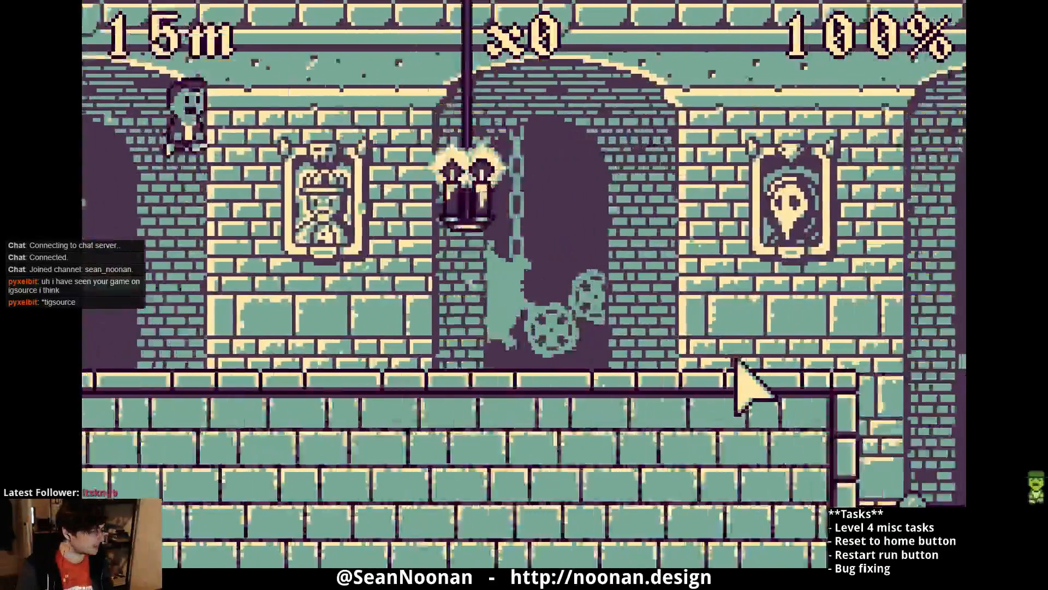
click(739, 359)
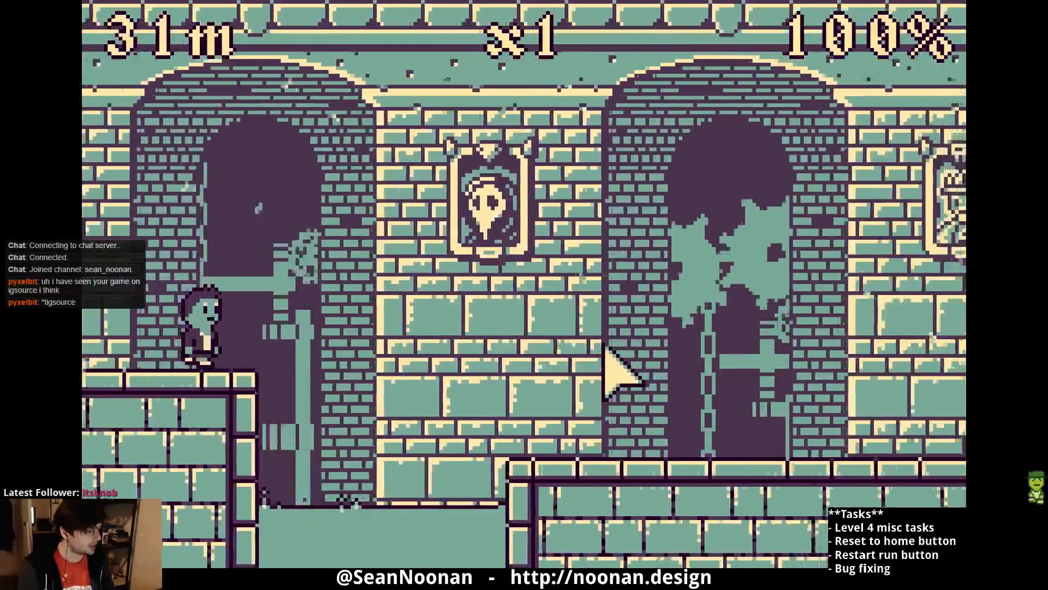
click(620, 352)
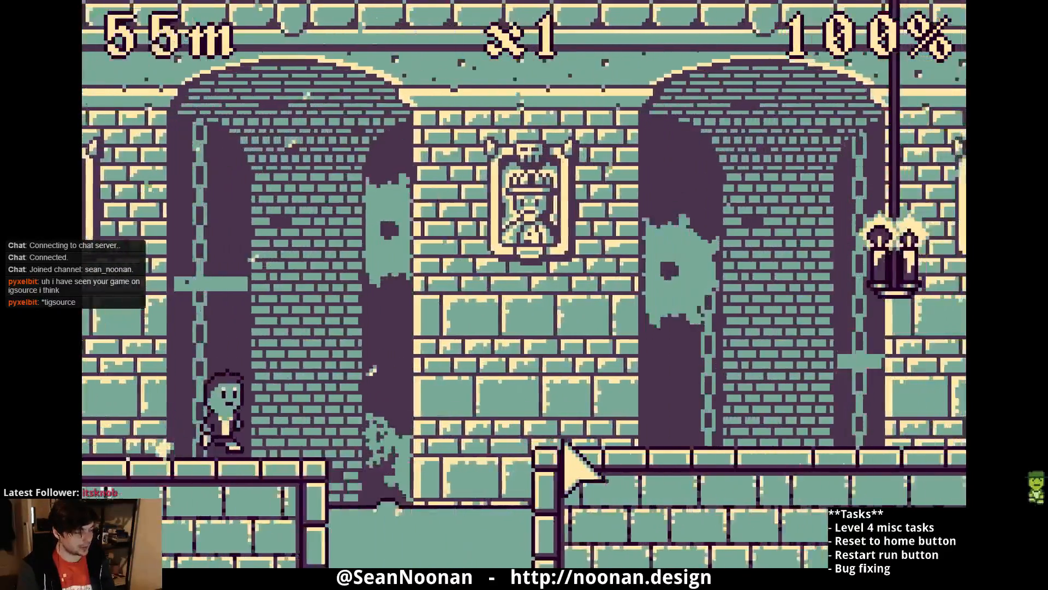
click(560, 441)
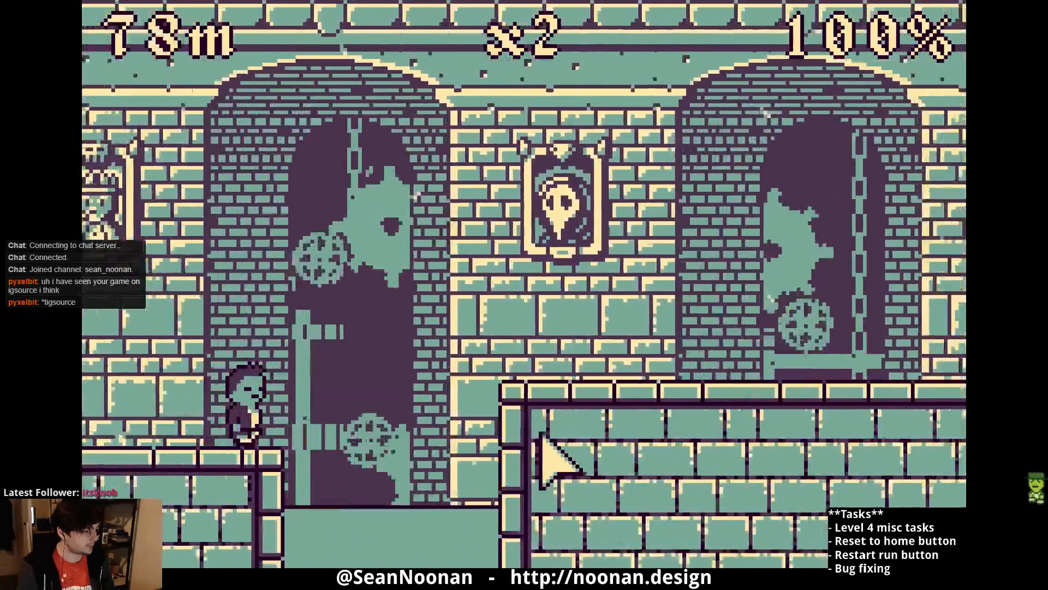
click(541, 435)
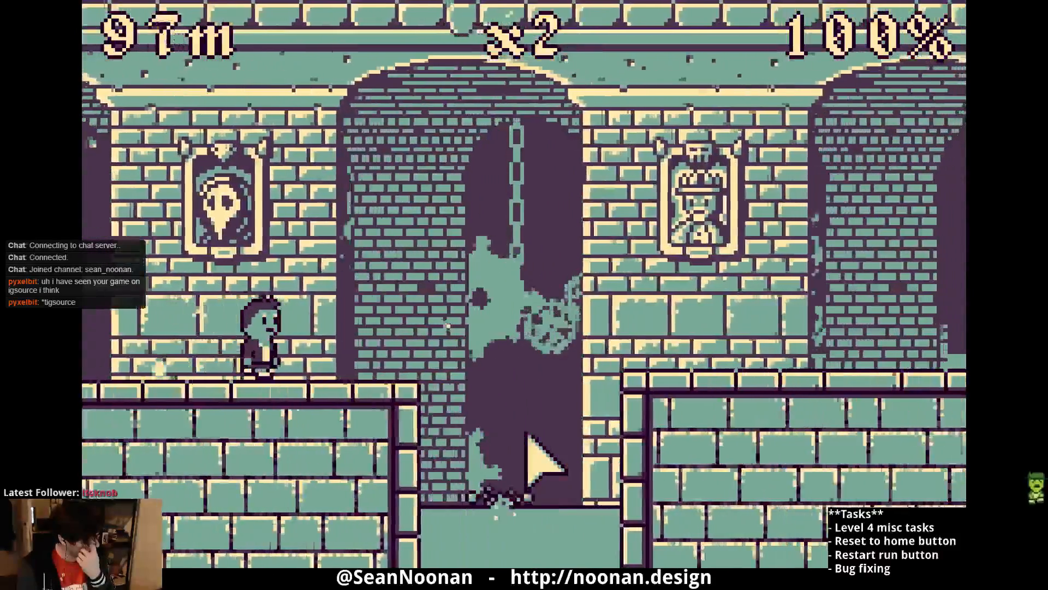
click(526, 434)
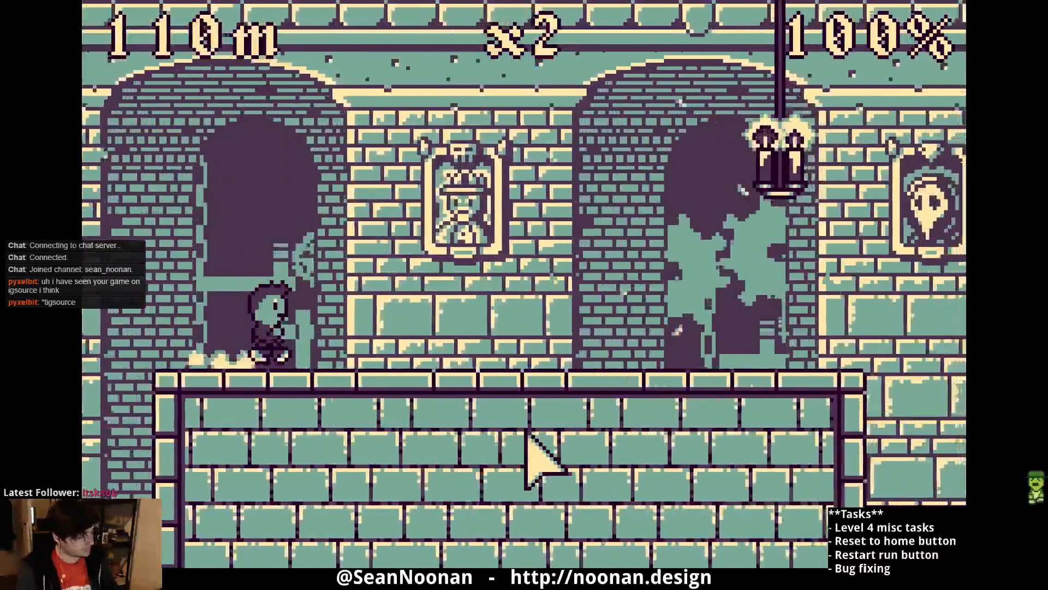
click(528, 430)
click(524, 419)
click(515, 426)
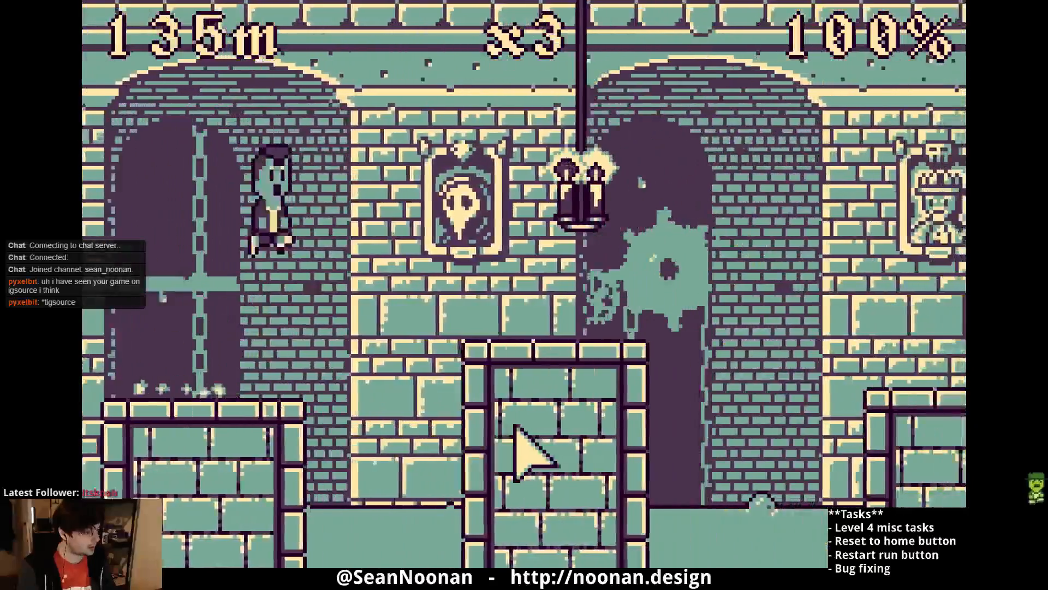
click(513, 426)
click(513, 426)
click(517, 429)
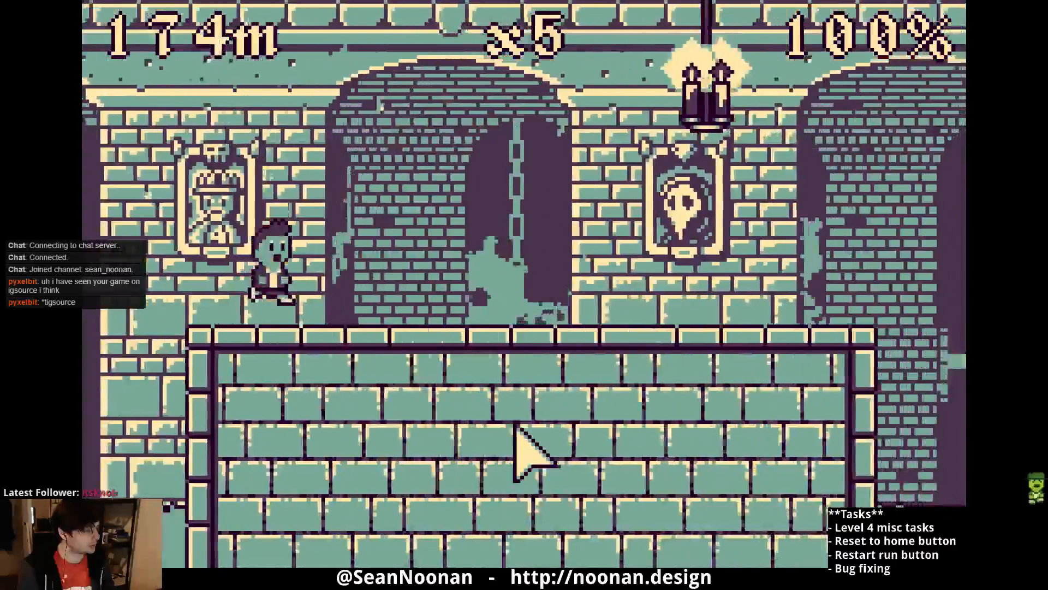
click(517, 430)
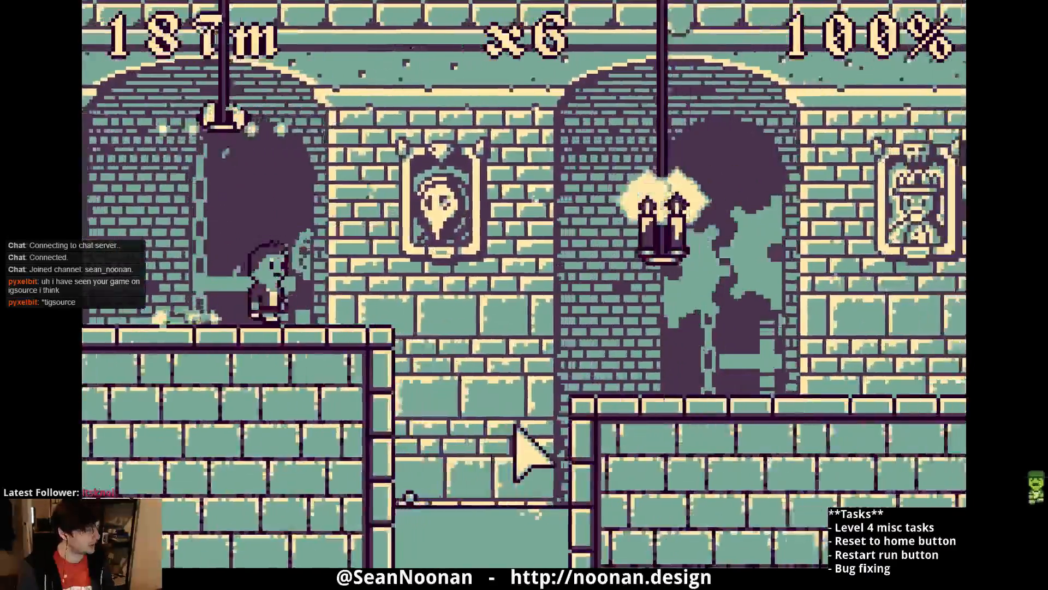
click(518, 431)
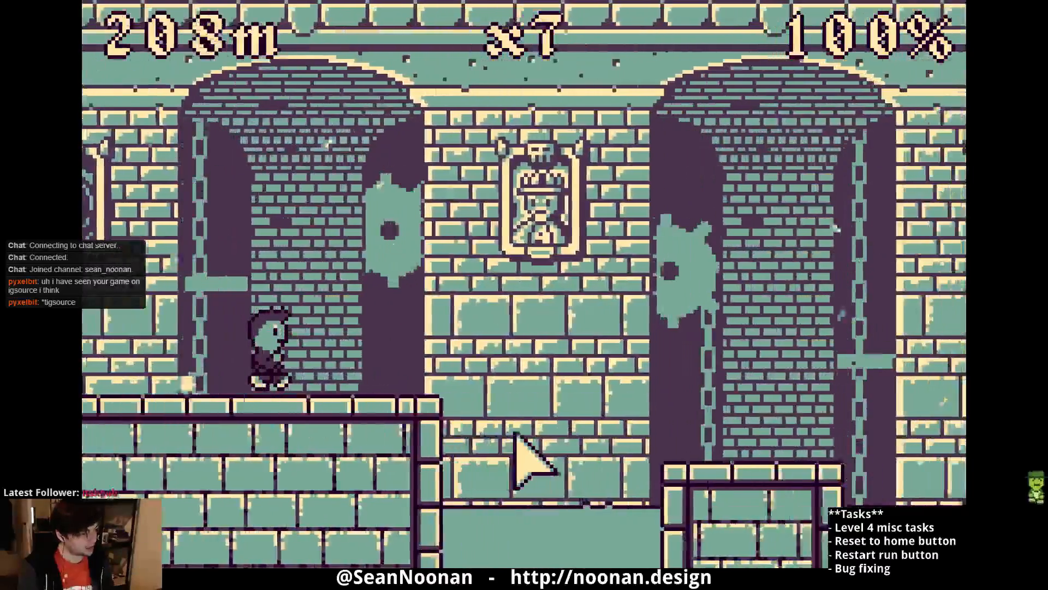
click(515, 436)
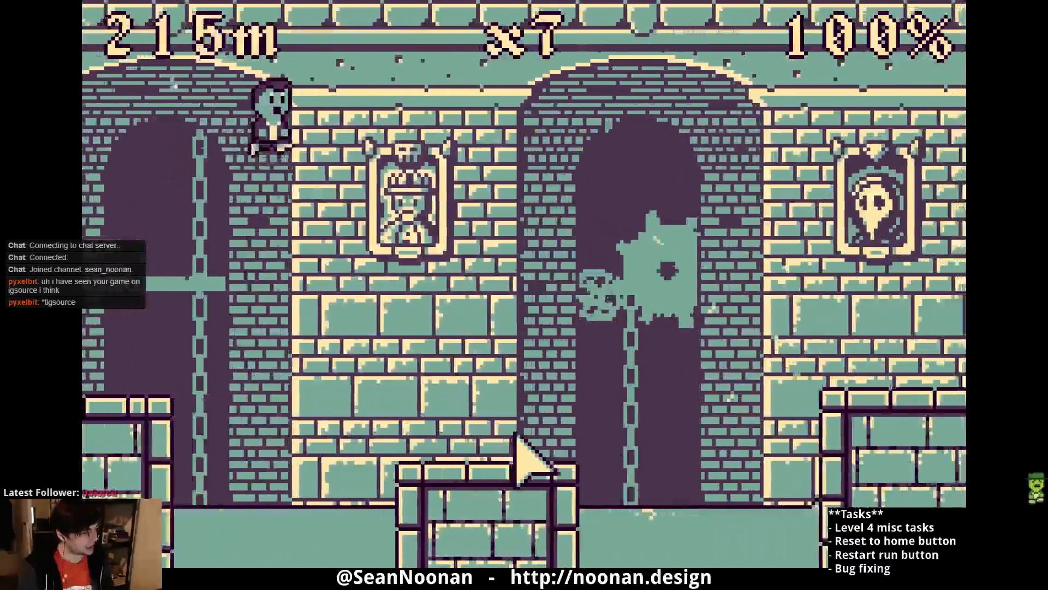
click(517, 437)
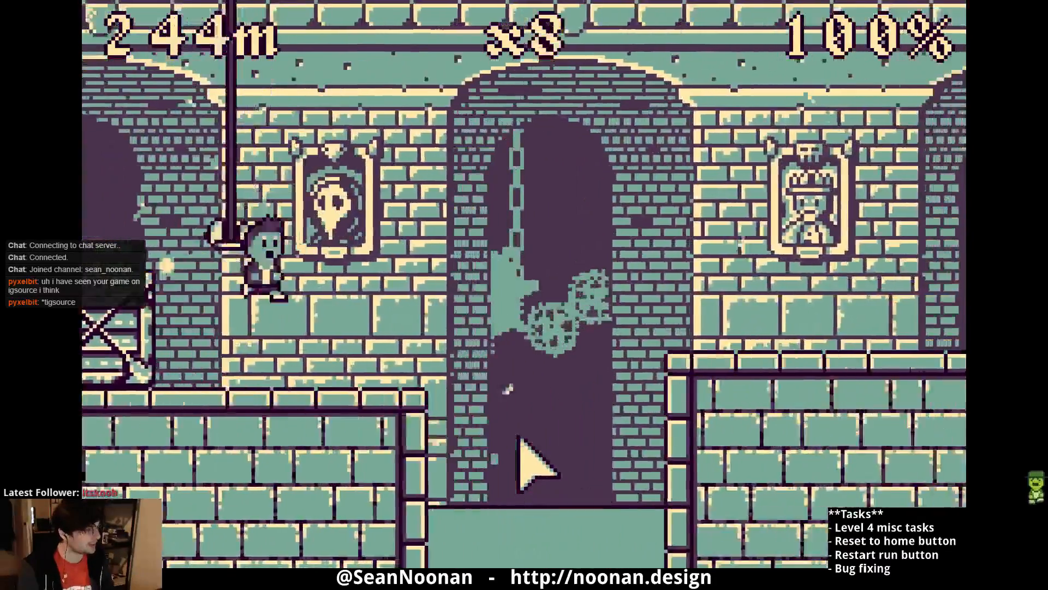
click(518, 436)
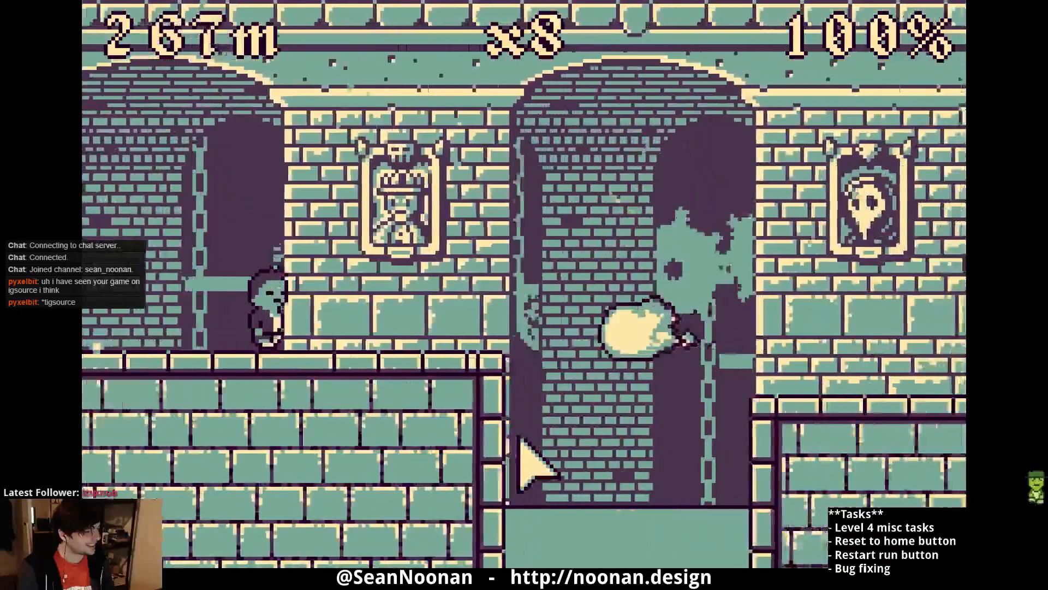
click(517, 438)
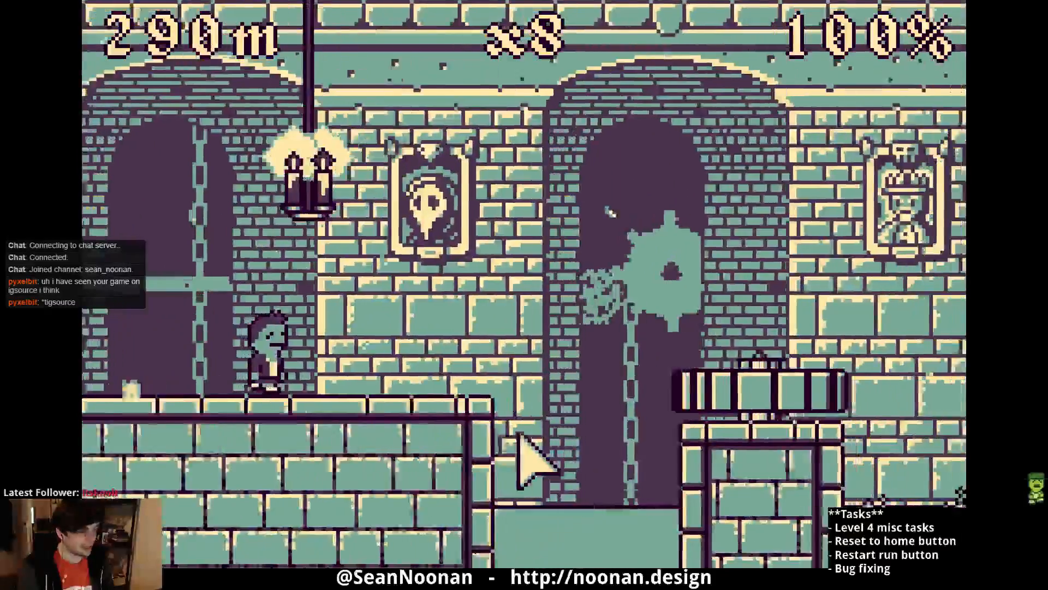
click(518, 438)
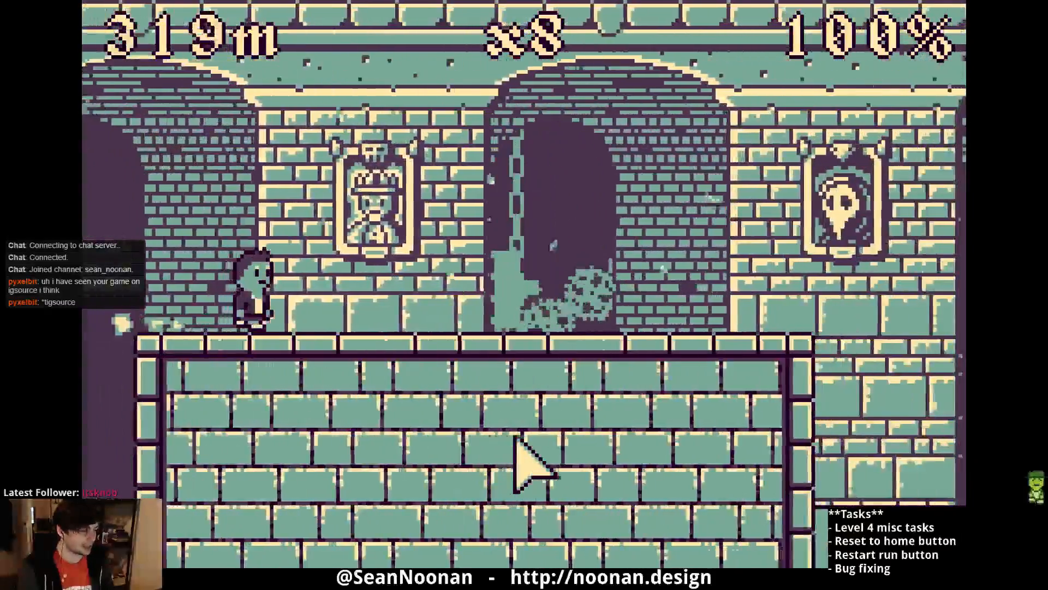
click(518, 438)
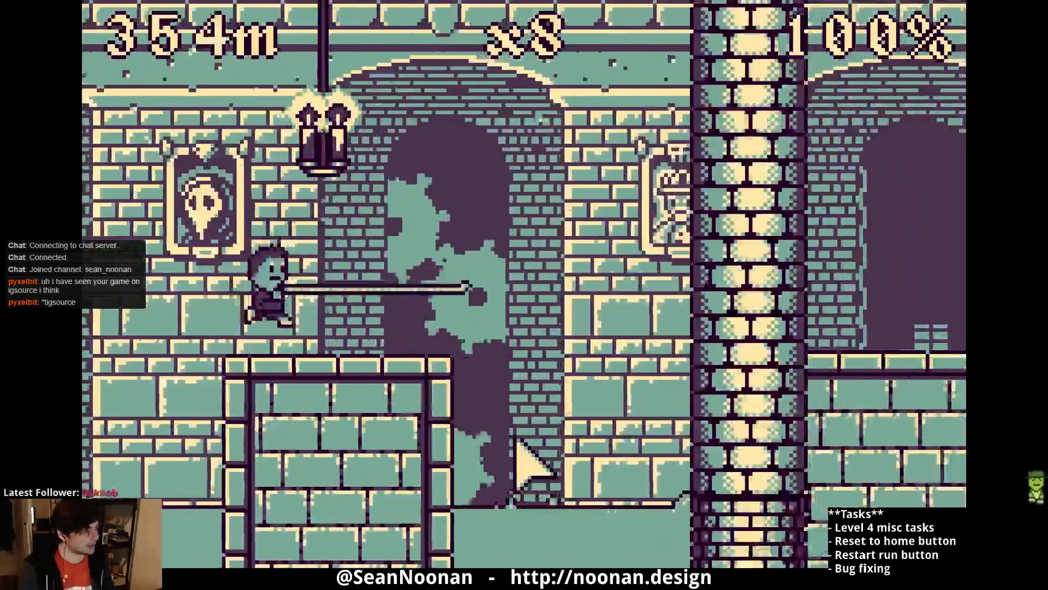
click(517, 438)
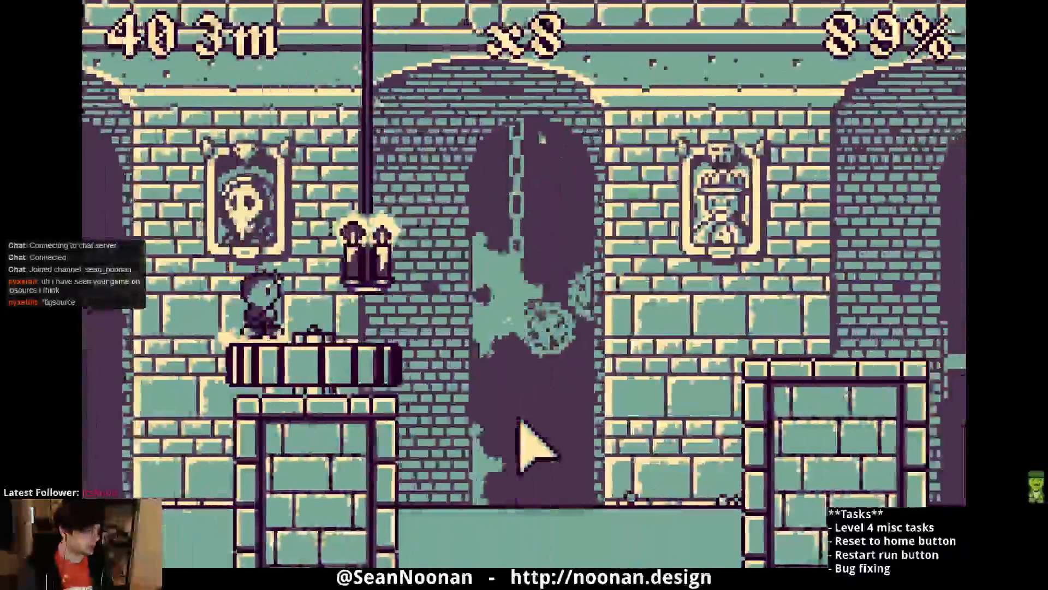
click(515, 433)
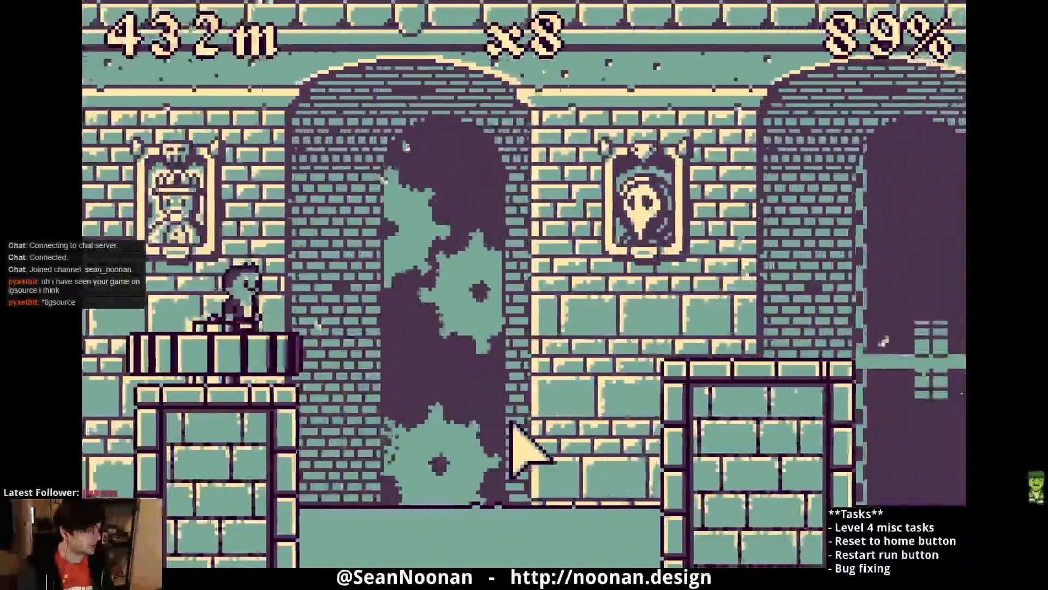
click(516, 434)
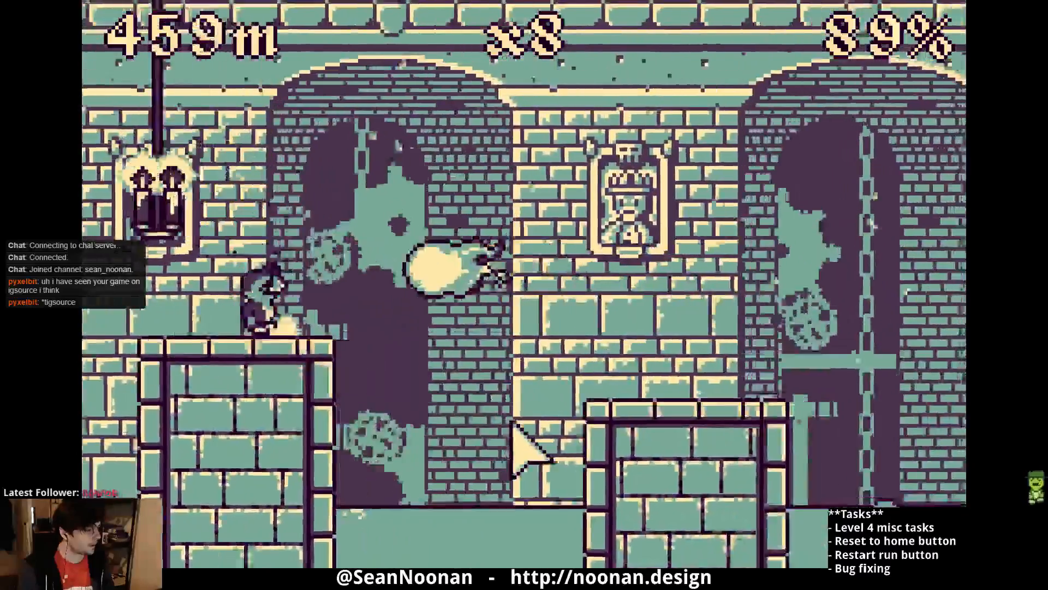
click(513, 435)
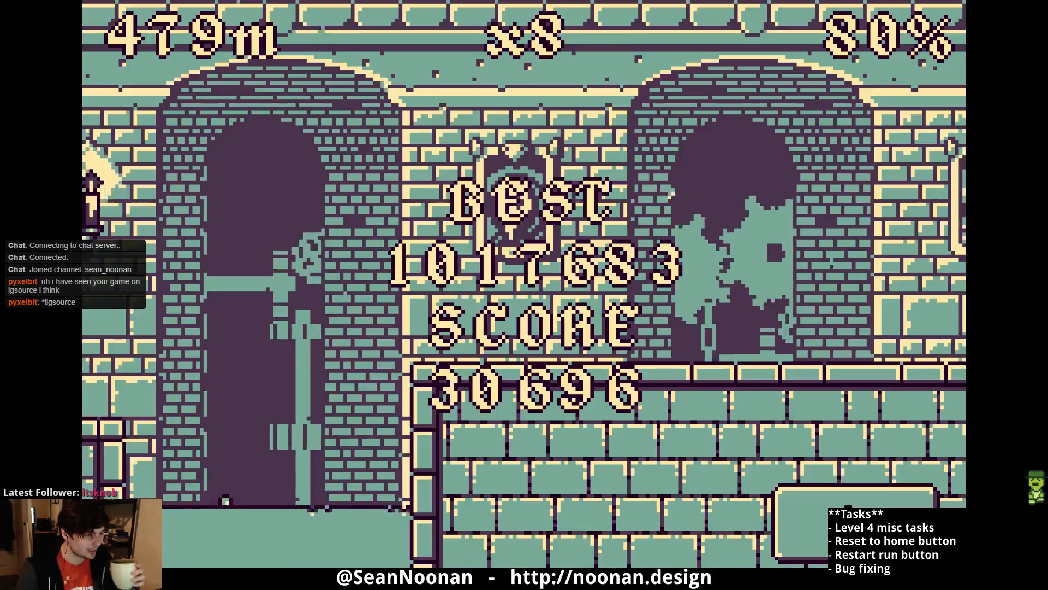
- Go from the score display through the high scores back to location select, and close the game preview window
click(781, 494)
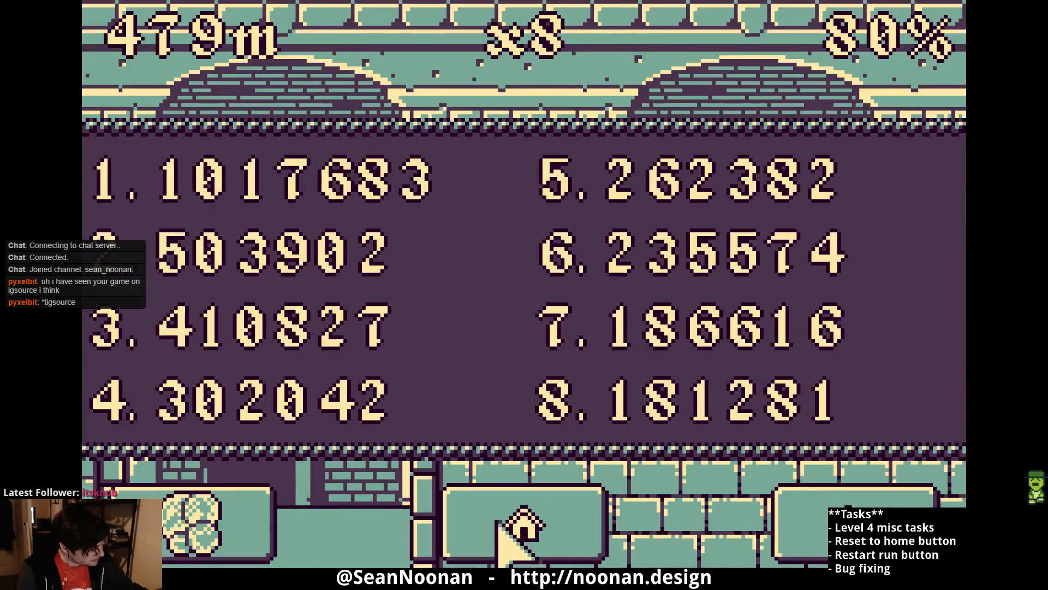
click(498, 538)
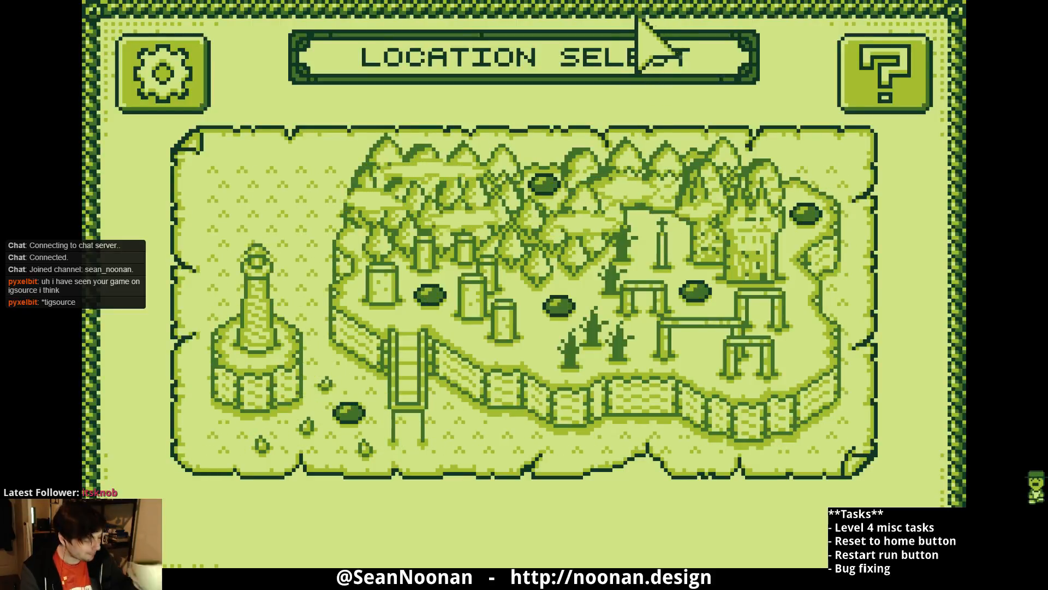
key(Escape)
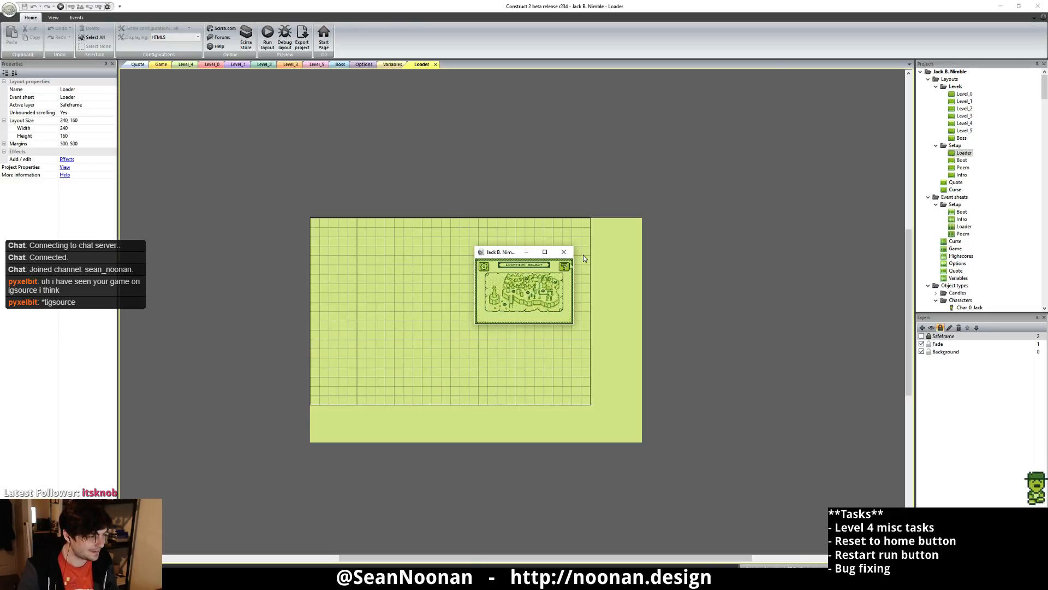
click(569, 254)
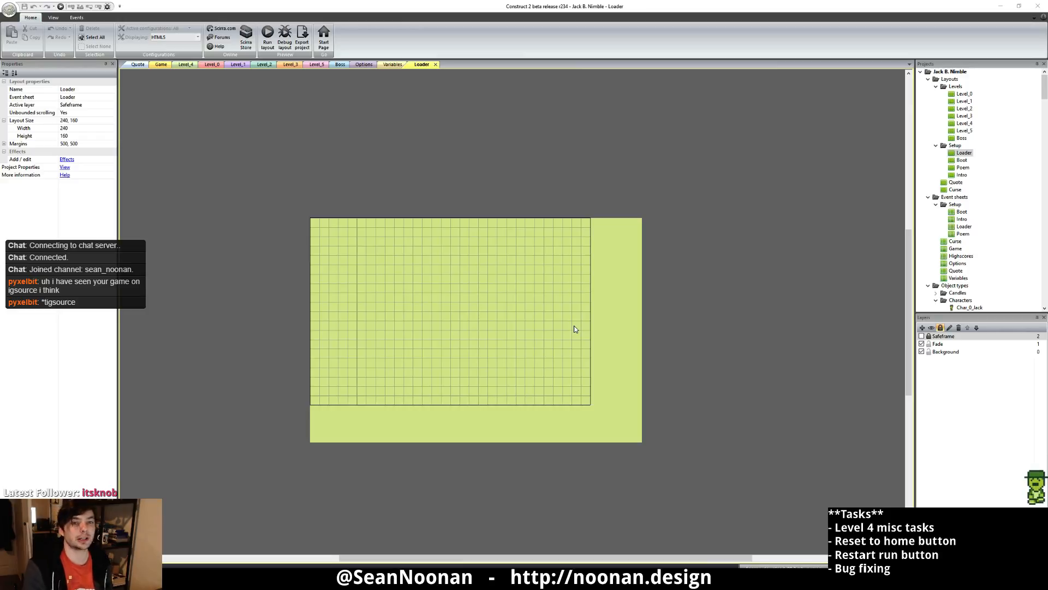
- Open the Level_4 layout and inspect the properties of the stone platform and the lava beside it
click(187, 65)
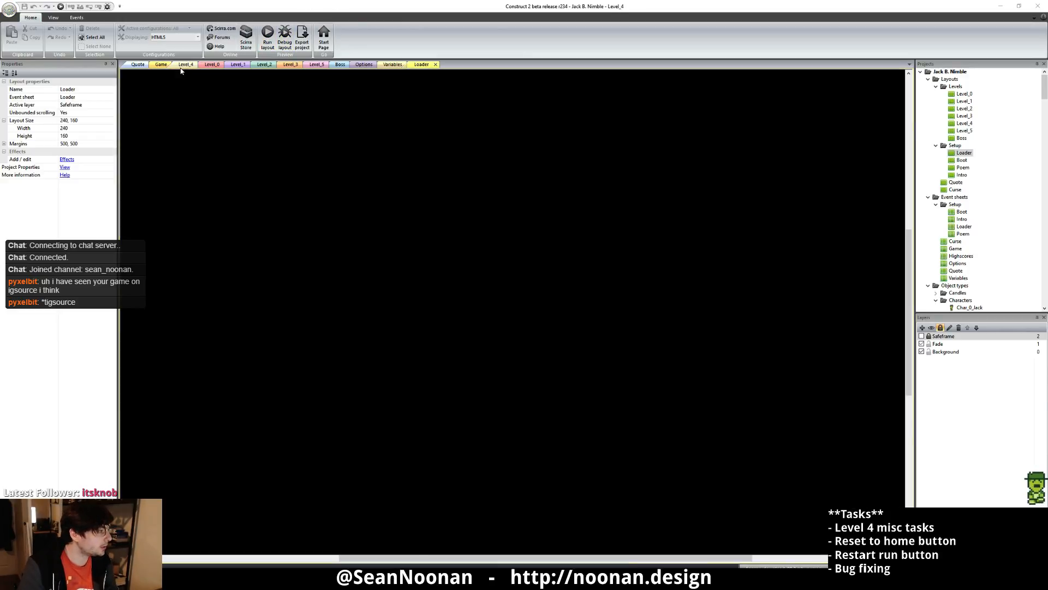
middle_drag(900, 279, 667, 267)
click(702, 266)
ctrl+scroll(678, 291, up, 2)
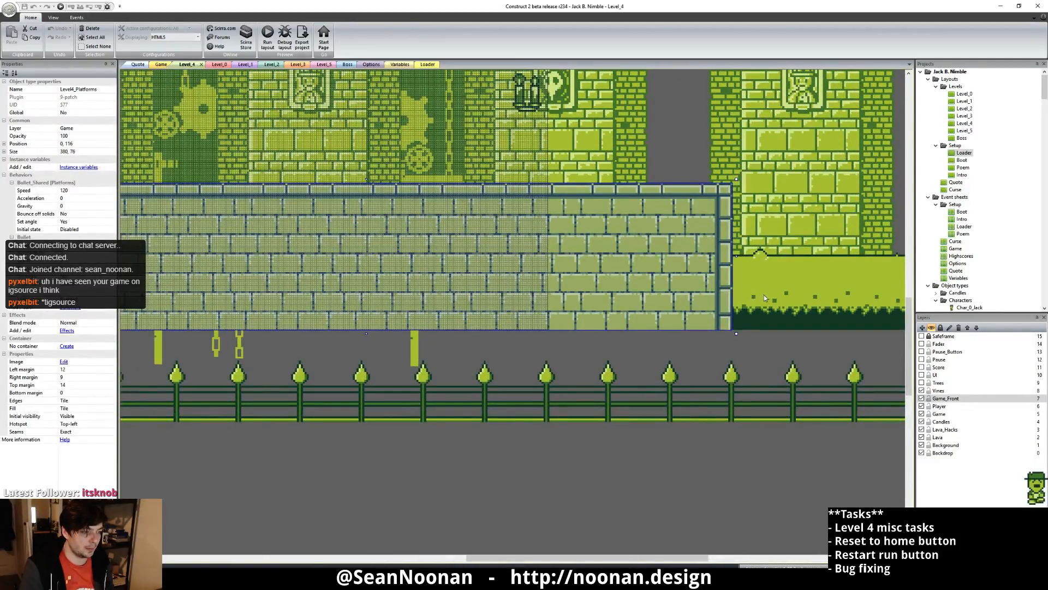
click(772, 268)
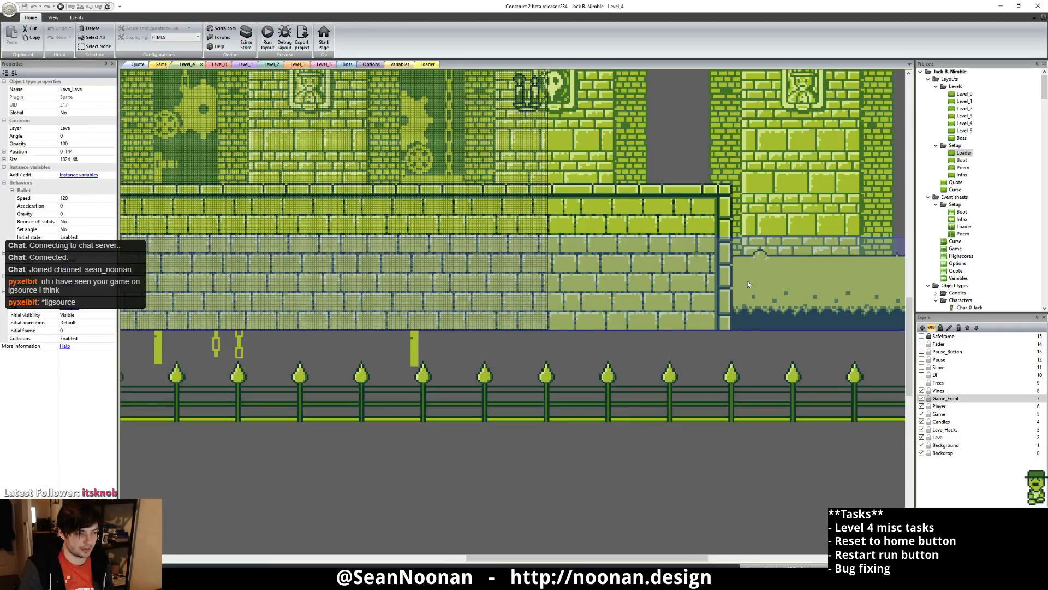
- Select the Level4_Vines fence strip below the platform to inspect its properties
middle_drag(363, 279, 586, 295)
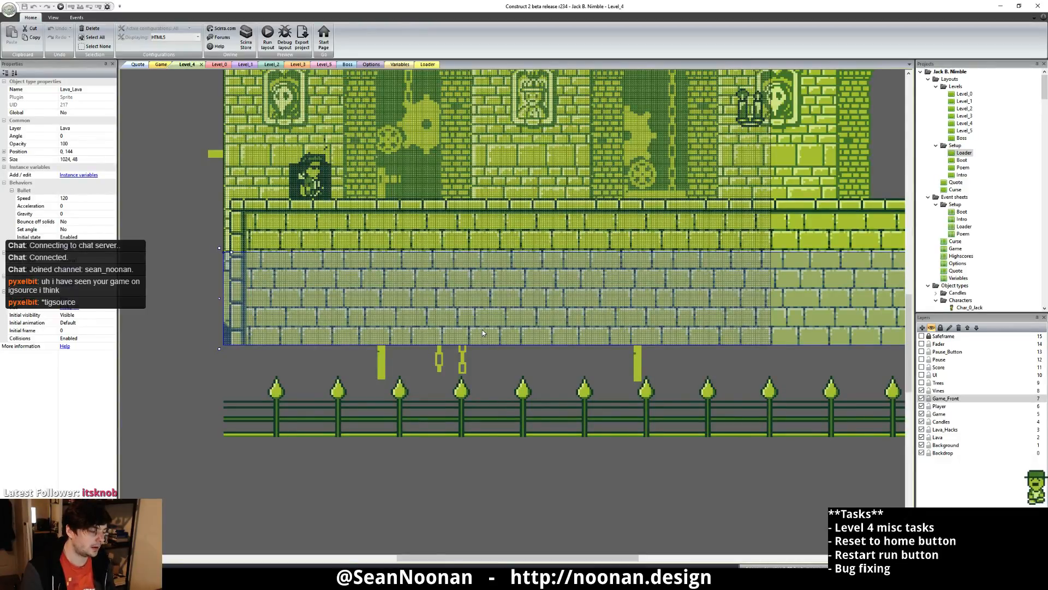
click(548, 374)
click(594, 410)
middle_drag(594, 410, 512, 405)
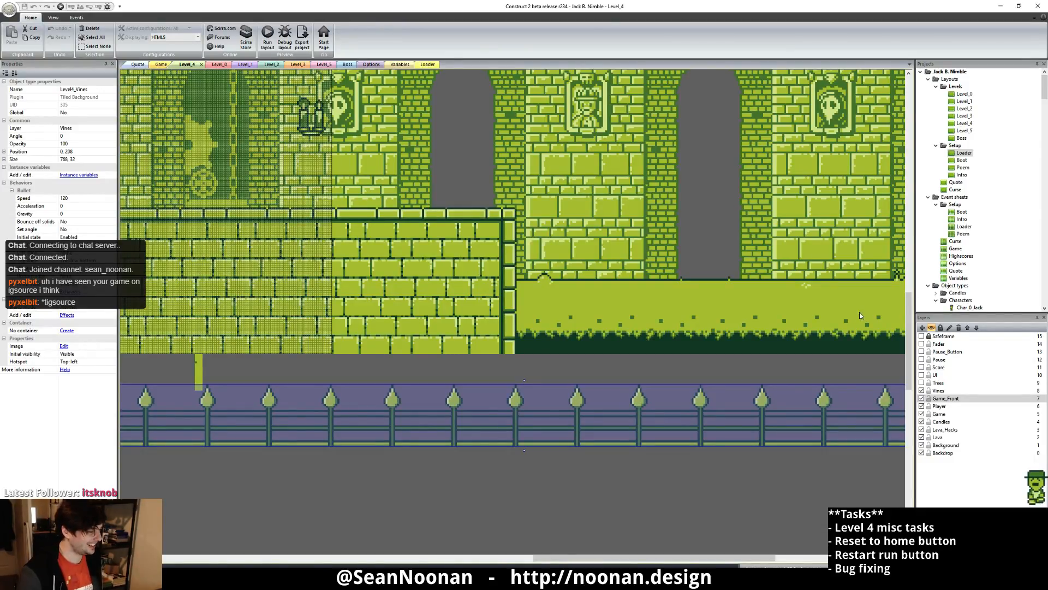
- Look over the Level_4 layout, checking the castle background, the platform and the bat above the wall
middle_drag(655, 353, 949, 348)
middle_drag(472, 331, 340, 265)
middle_drag(788, 276, 238, 313)
middle_drag(795, 323, 1027, 363)
middle_drag(284, 153, 632, 325)
middle_drag(846, 416, 587, 256)
middle_drag(472, 175, 772, 382)
mouse_move(601, 247)
middle_down()
mouse_move(861, 206)
mouse_move(595, 240)
middle_up()
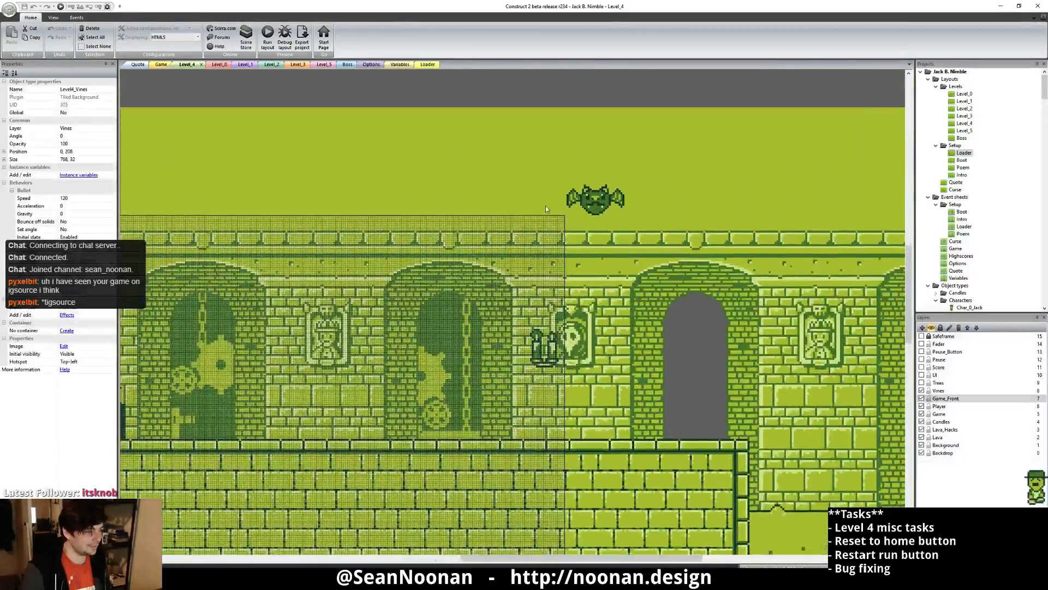
click(594, 198)
click(663, 74)
- Open the Level4_Spikes fireball sprite beside the level, preview its Default animation, and close the image editor
middle_drag(128, 126, 698, 296)
middle_drag(278, 483, 592, 123)
middle_drag(454, 239, 480, 140)
double_click(279, 168)
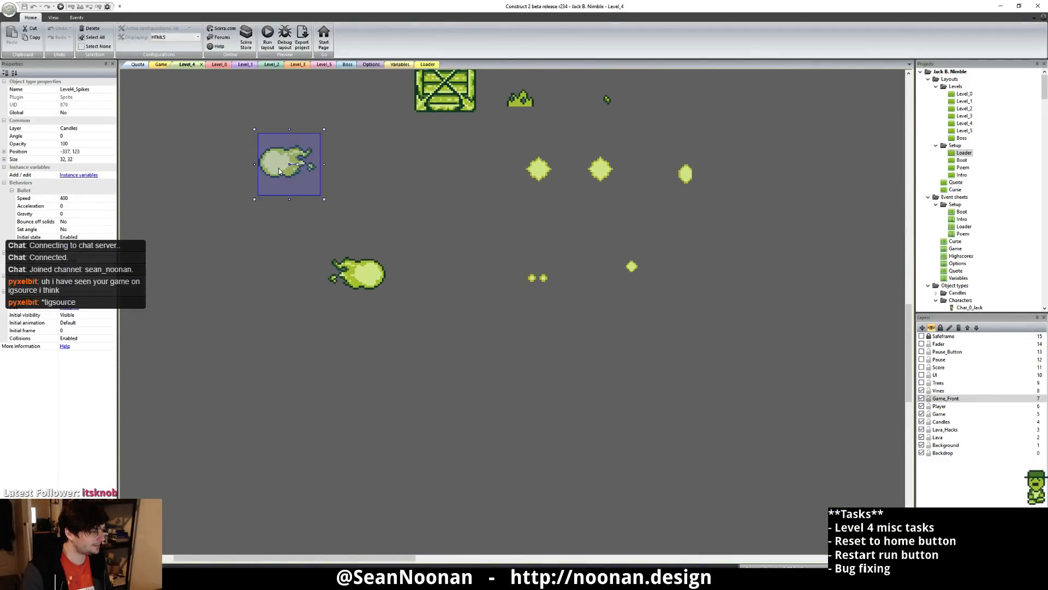
right_click(730, 120)
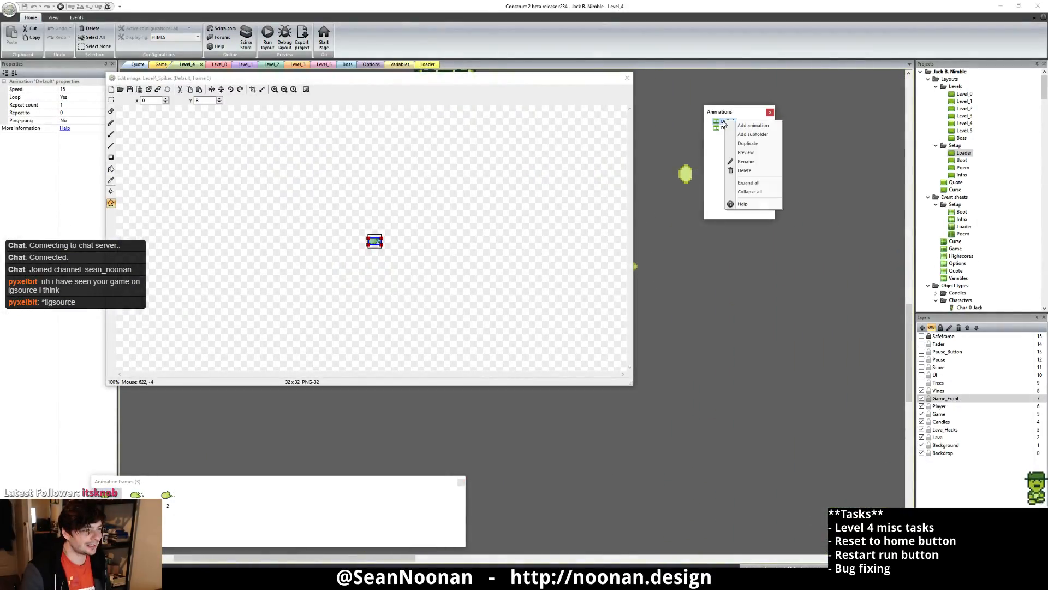
click(738, 157)
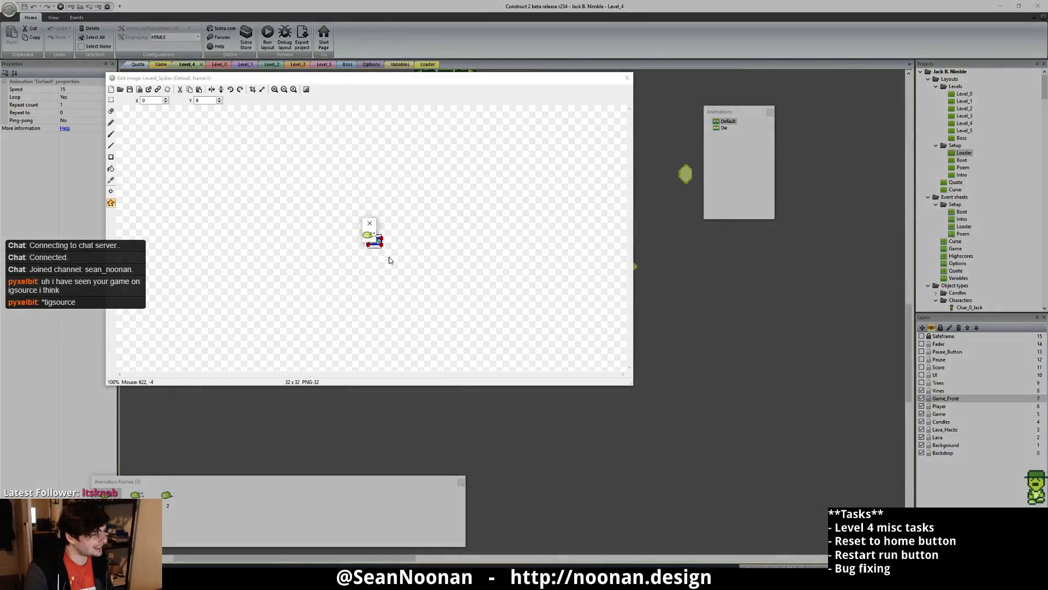
click(369, 222)
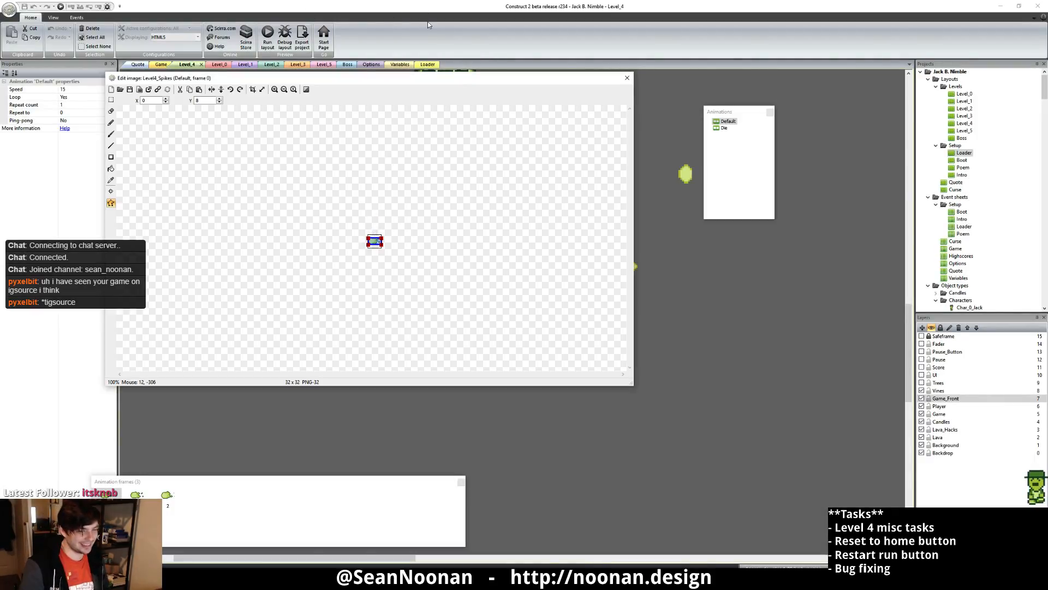
click(626, 79)
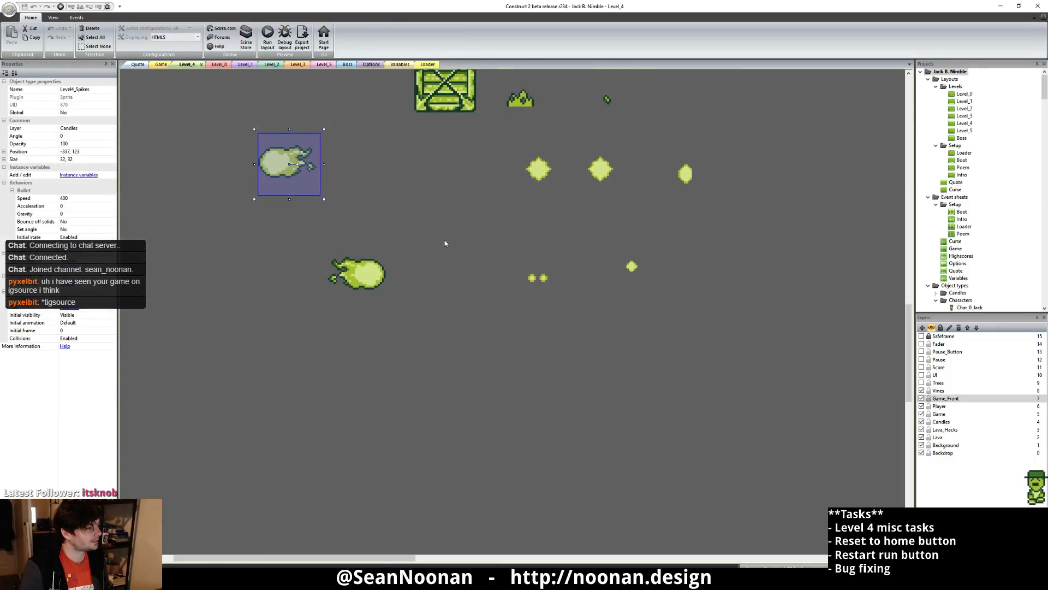
- Add the Sine behavior to the Level4_Spikes fireball sprite and choose its movement type
click(260, 175)
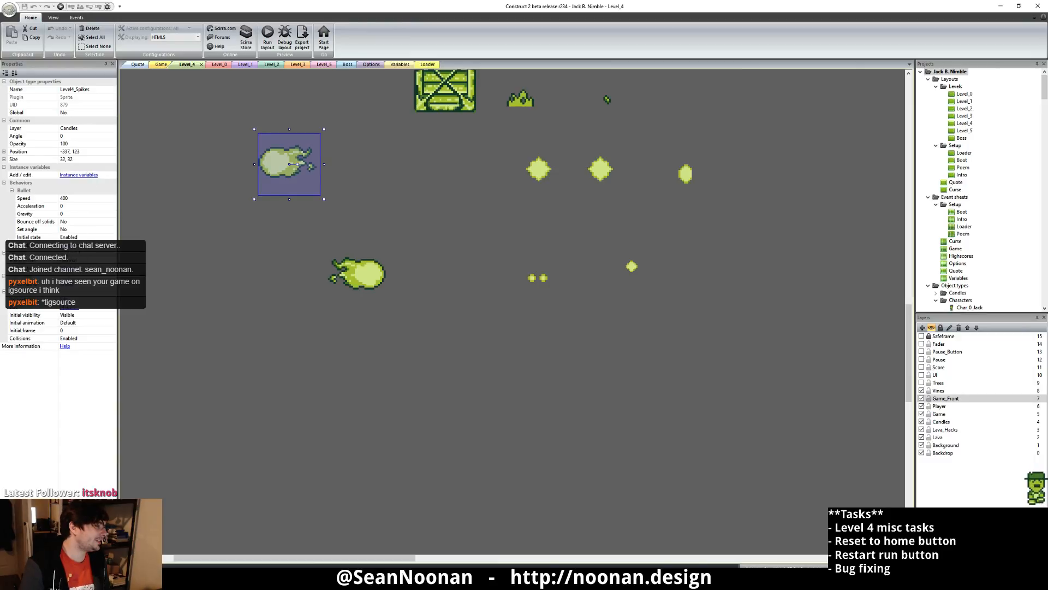
click(71, 244)
click(233, 295)
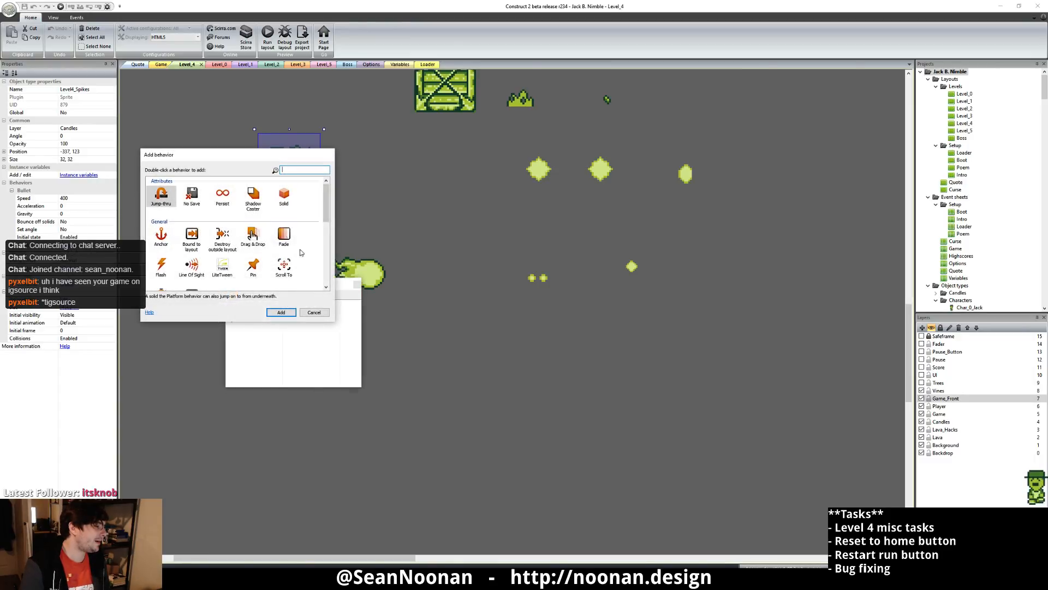
scroll(247, 229, down, 5)
scroll(180, 280, up, 3)
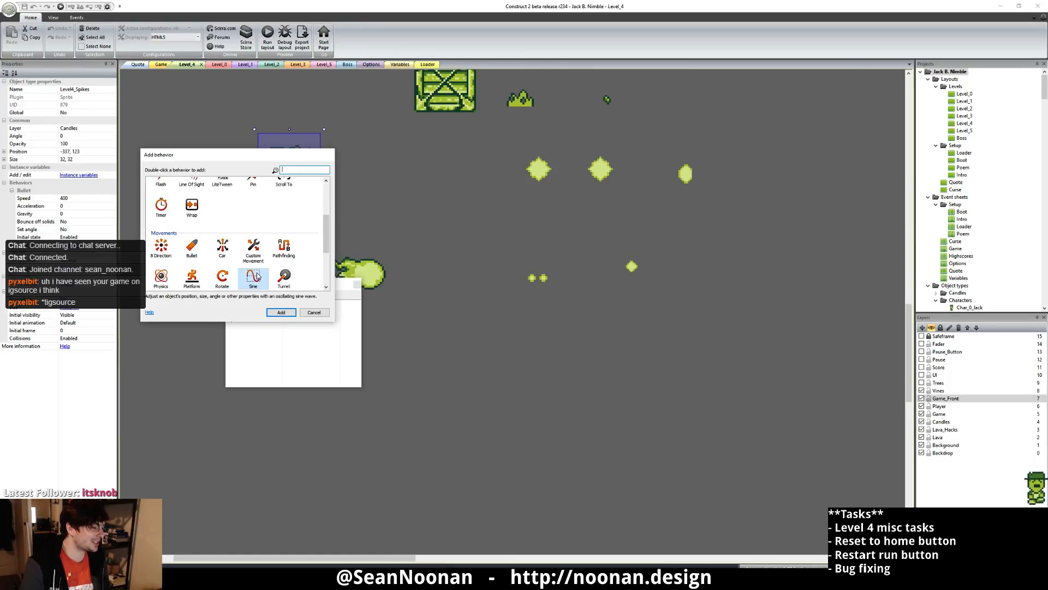
double_click(253, 277)
click(112, 260)
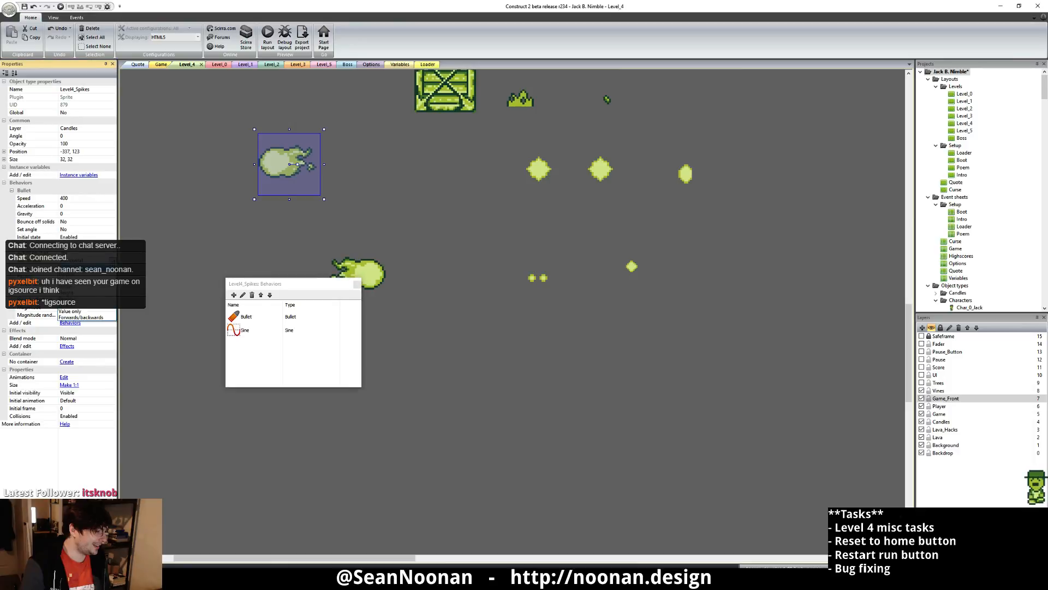
click(88, 274)
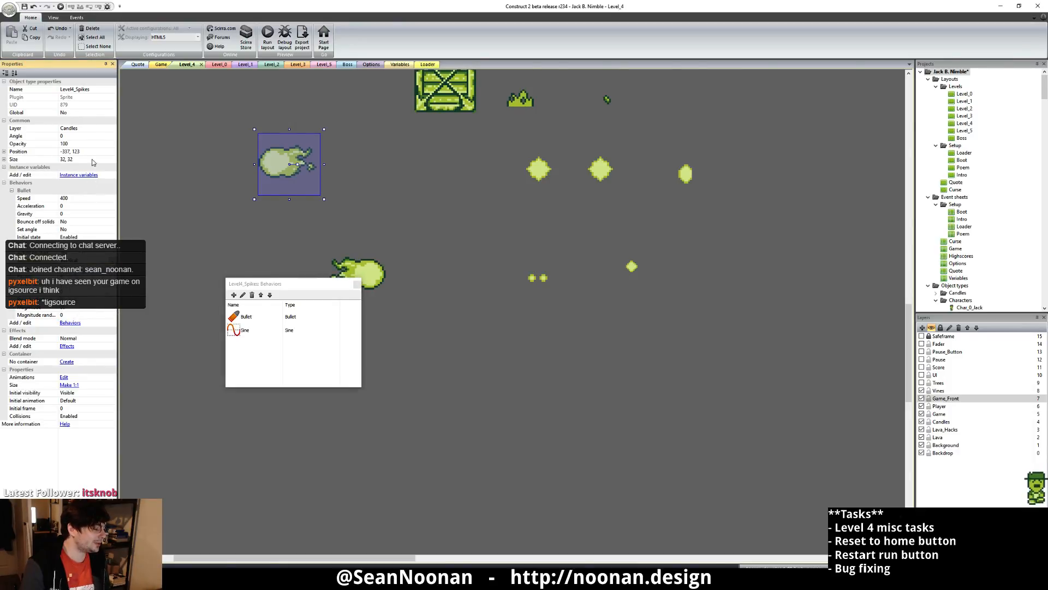
- Run the game from the Loader layout in a maximized preview and skip past the poem and title screen
click(143, 113)
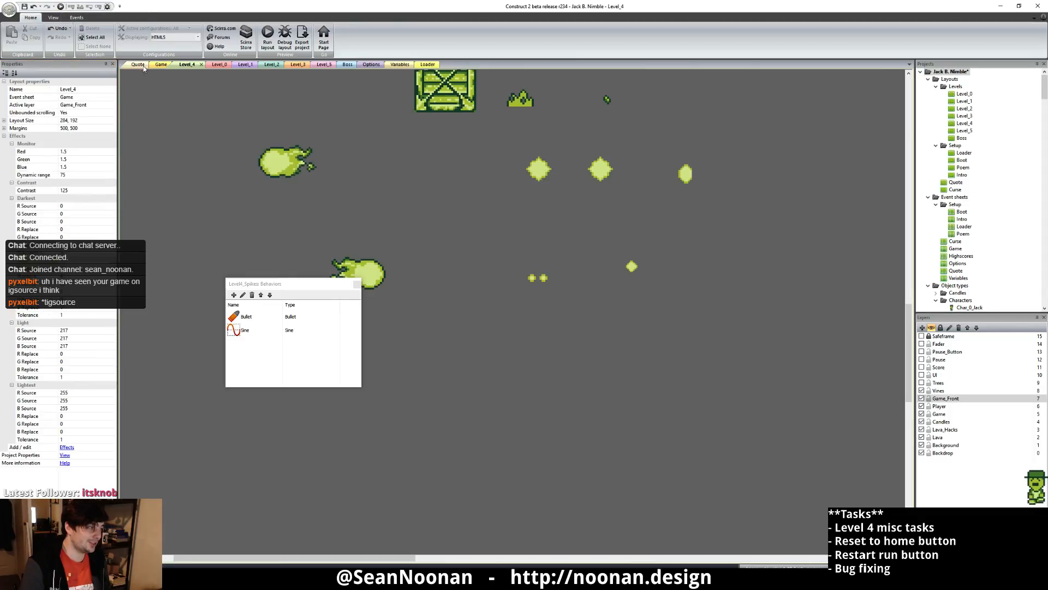
click(426, 64)
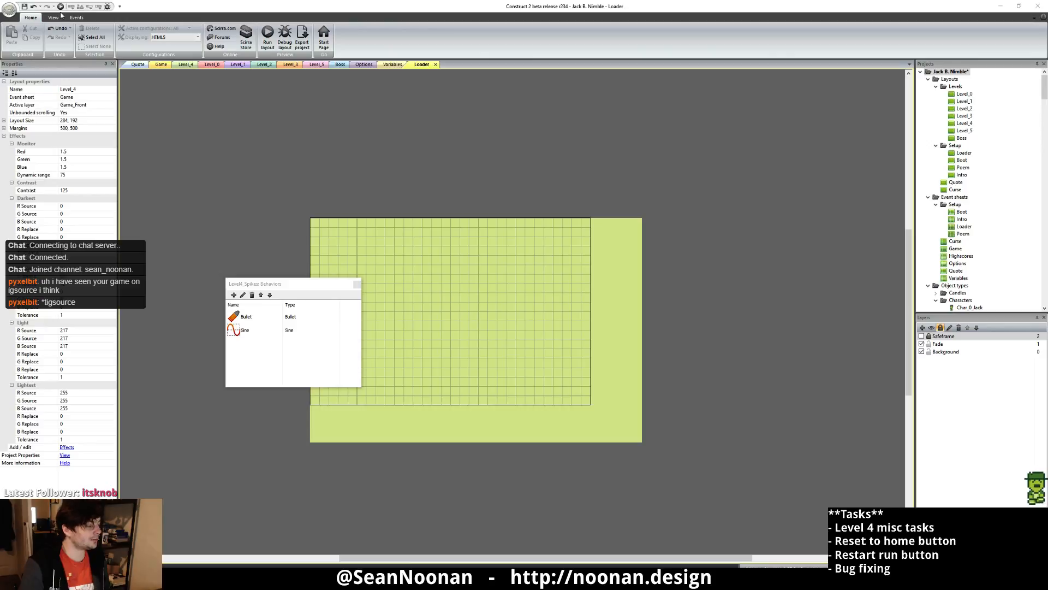
click(61, 7)
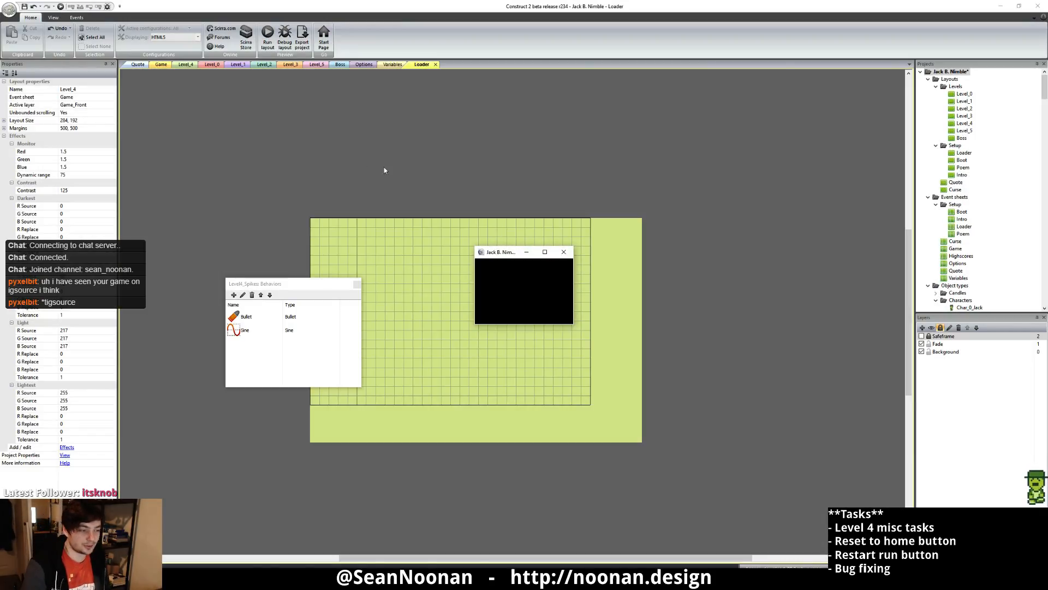
click(548, 254)
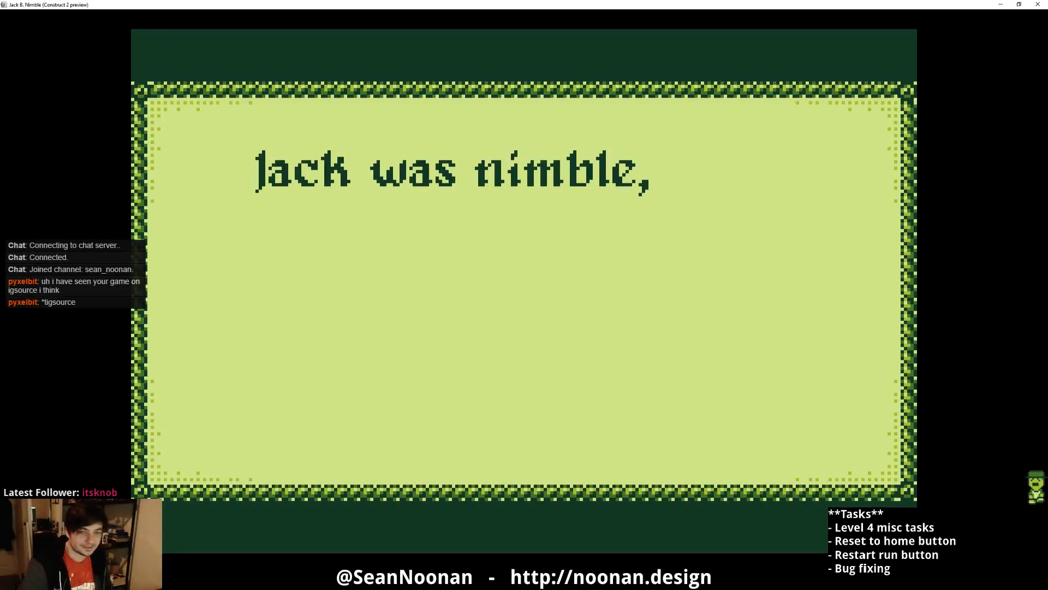
key(space)
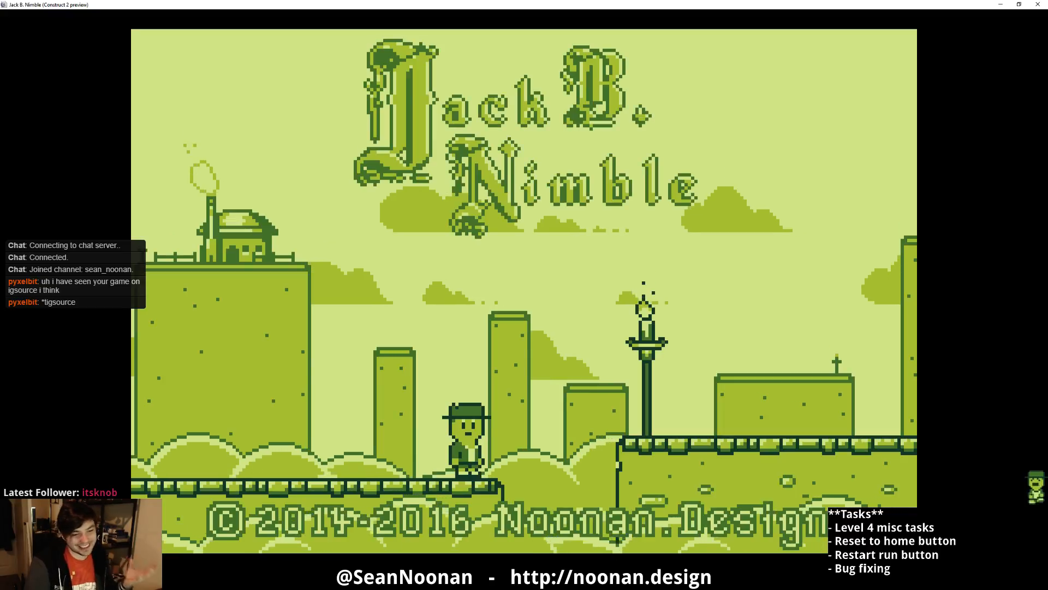
key(space)
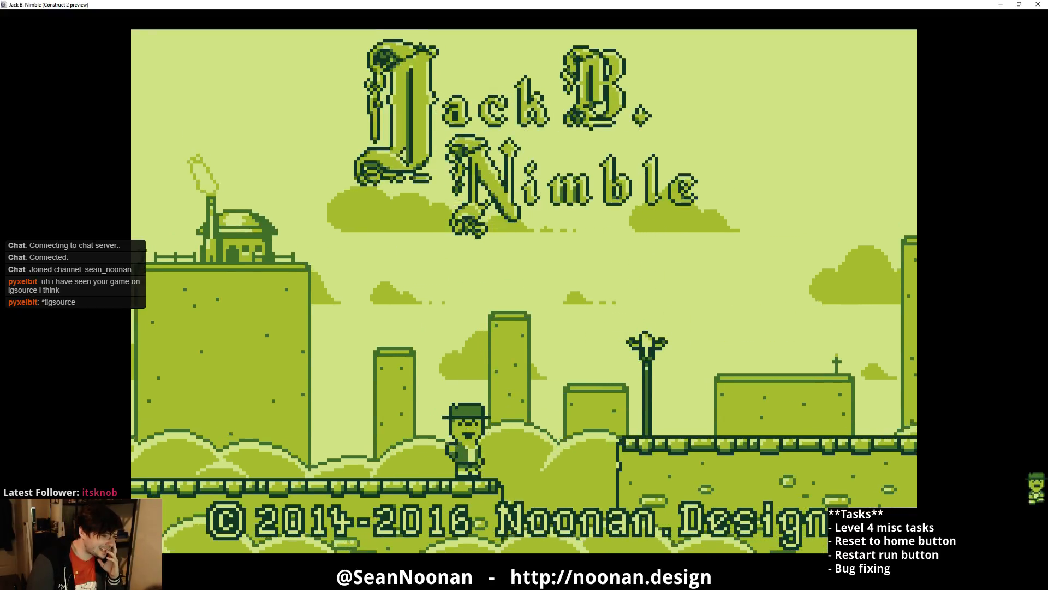
click(355, 112)
- Start a run at The Citadel with Moonman as the character and the second thermometer theme
click(552, 177)
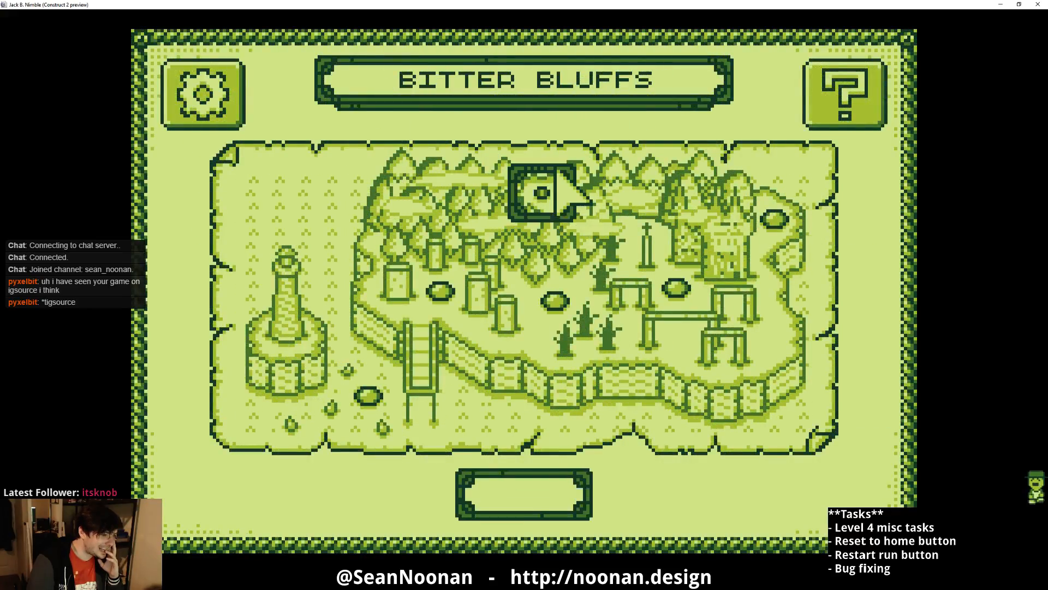
click(774, 219)
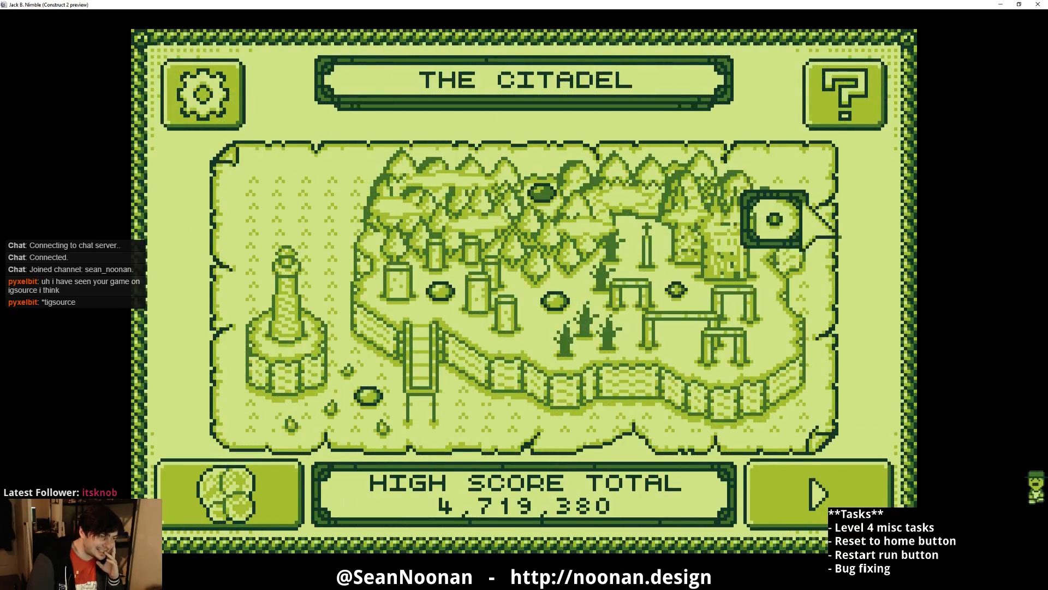
click(860, 461)
click(579, 404)
click(684, 404)
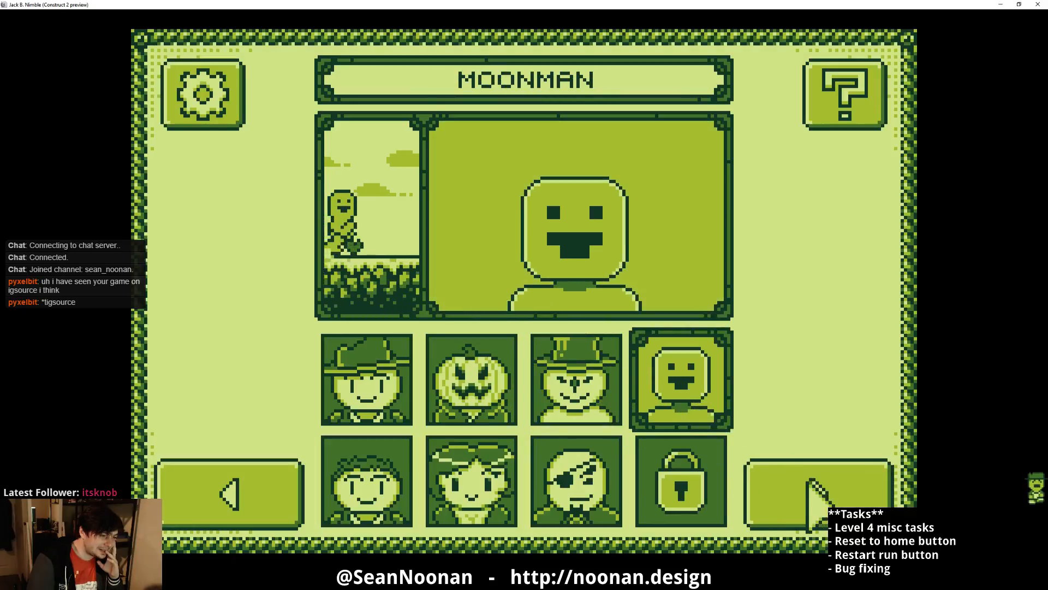
click(810, 491)
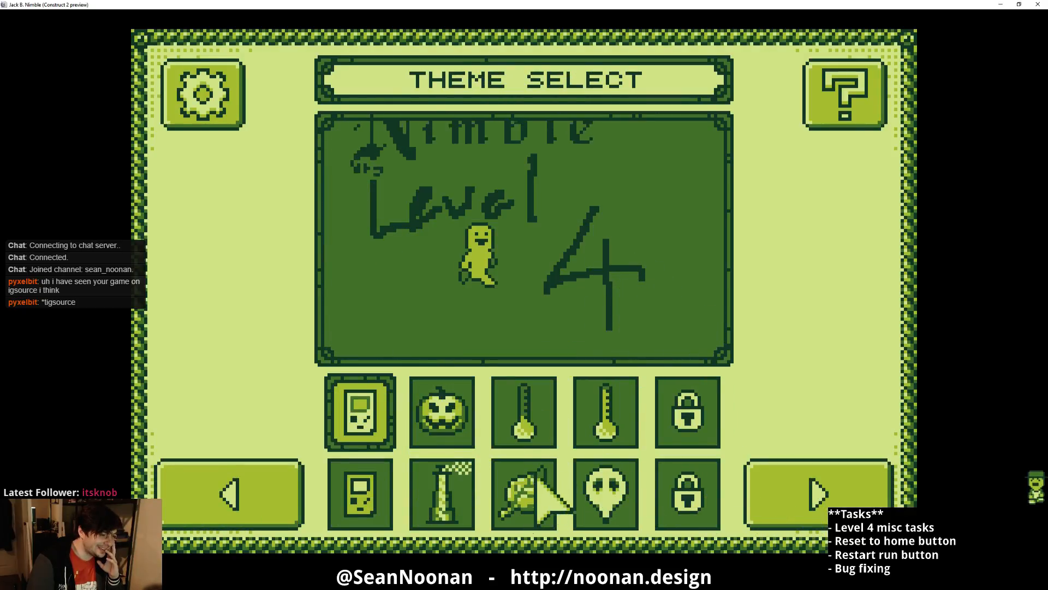
click(606, 426)
click(816, 519)
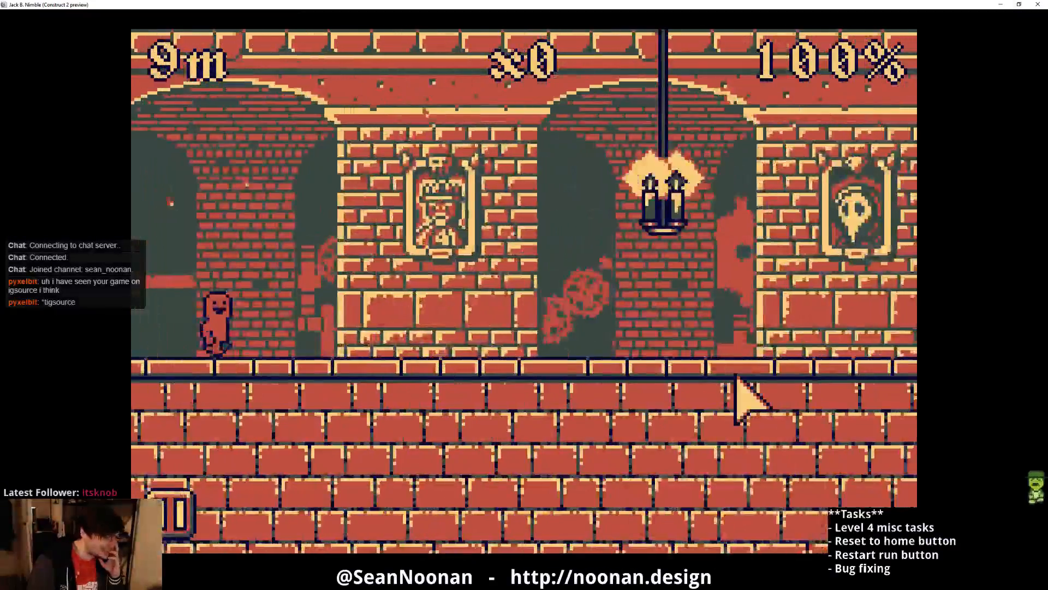
- Playtest The Citadel as Moonman, jumping the gaps between brick platforms and avoiding the fireballs until the run ends
click(704, 352)
click(671, 341)
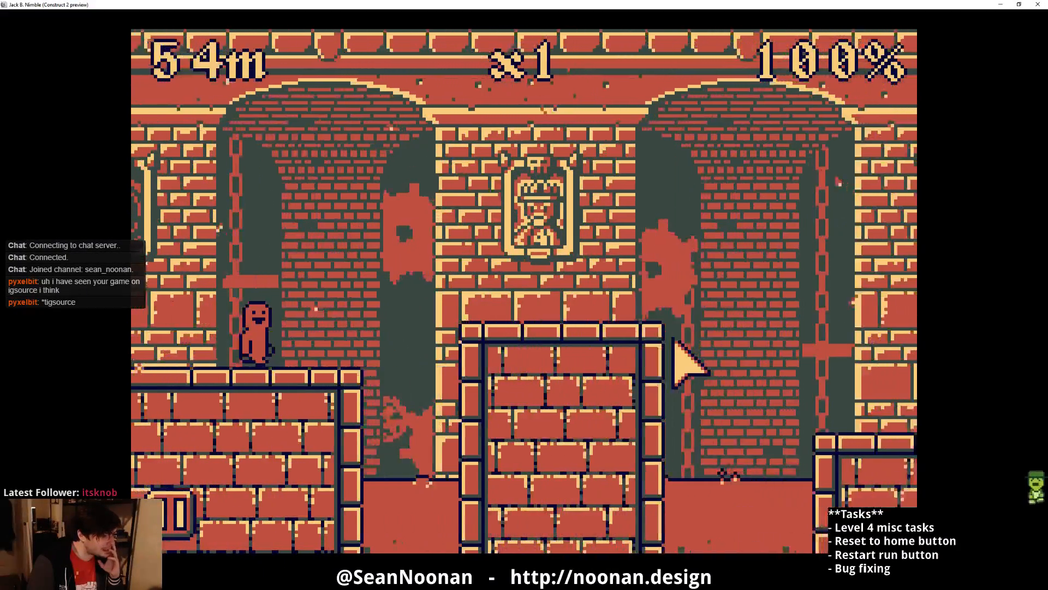
click(680, 344)
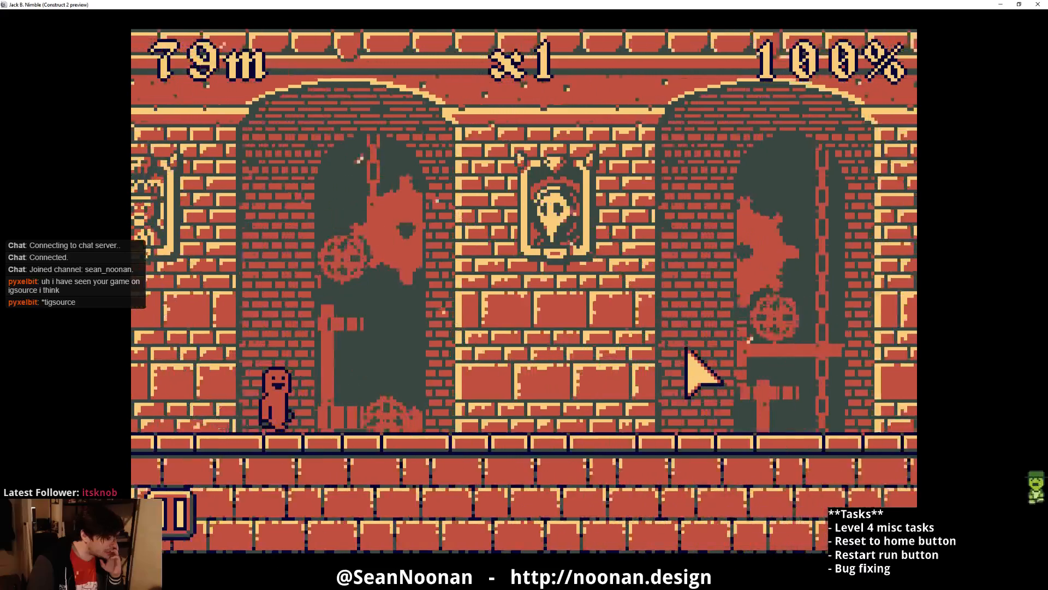
click(702, 359)
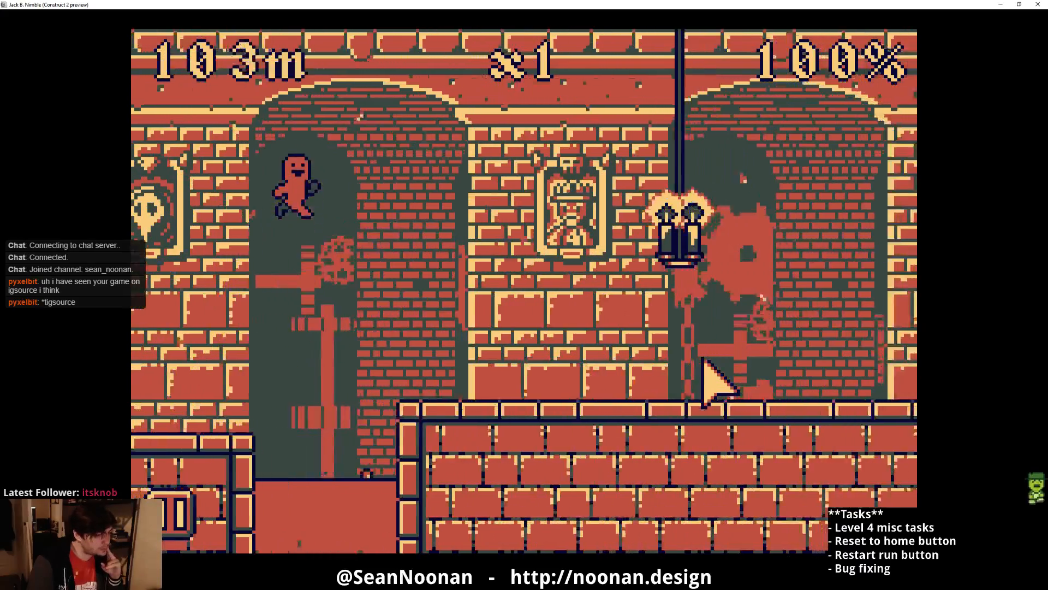
click(700, 357)
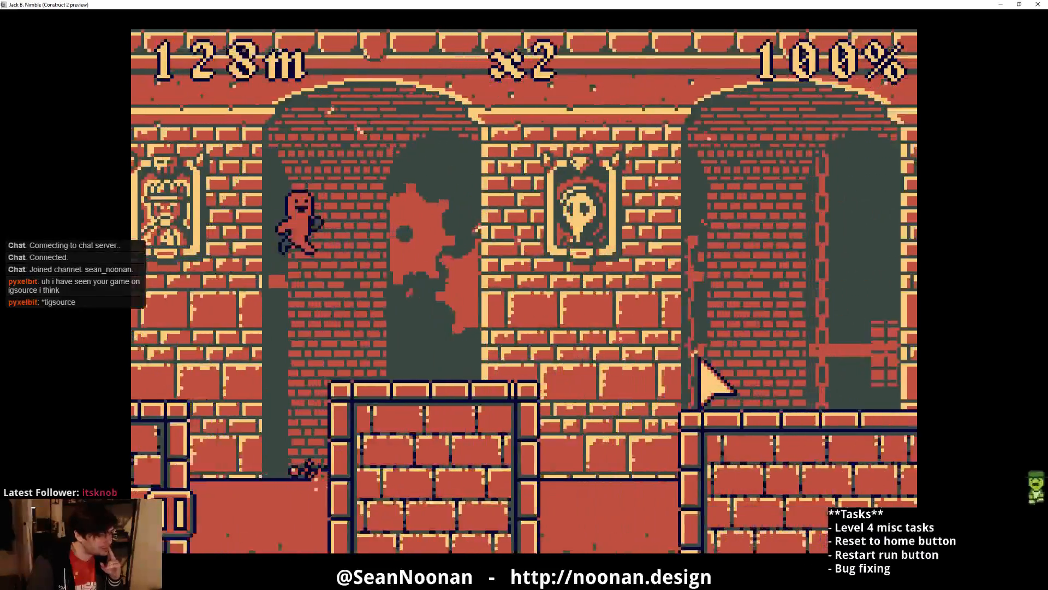
click(700, 357)
click(701, 354)
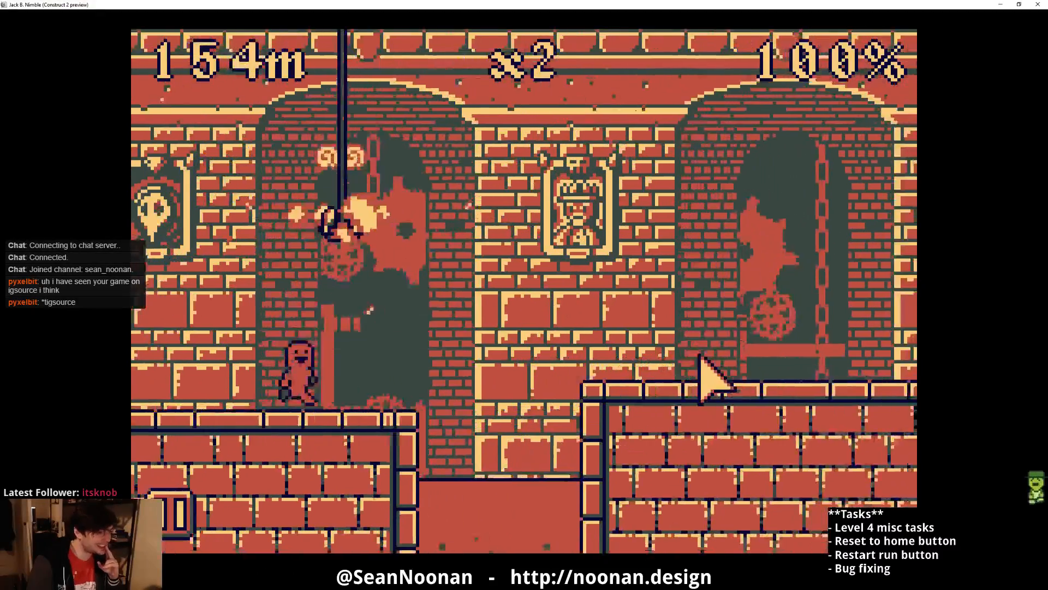
click(701, 355)
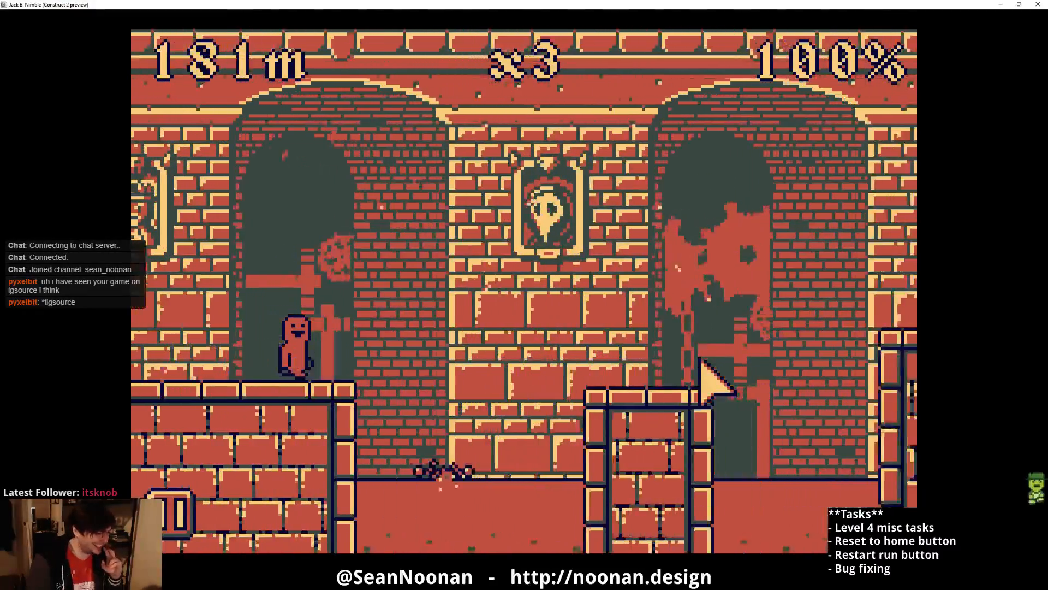
click(701, 359)
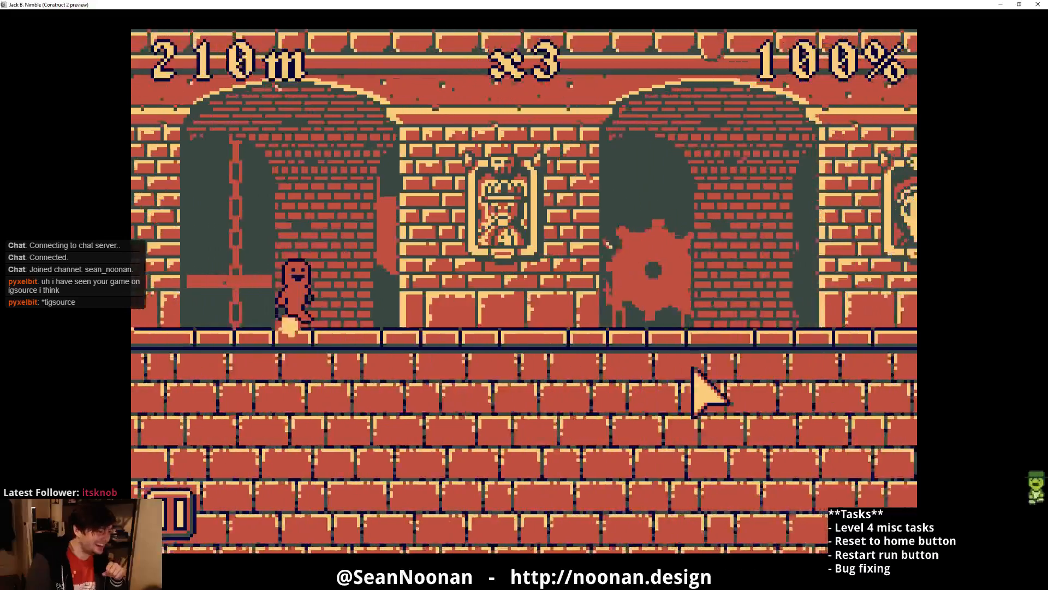
click(695, 368)
click(696, 369)
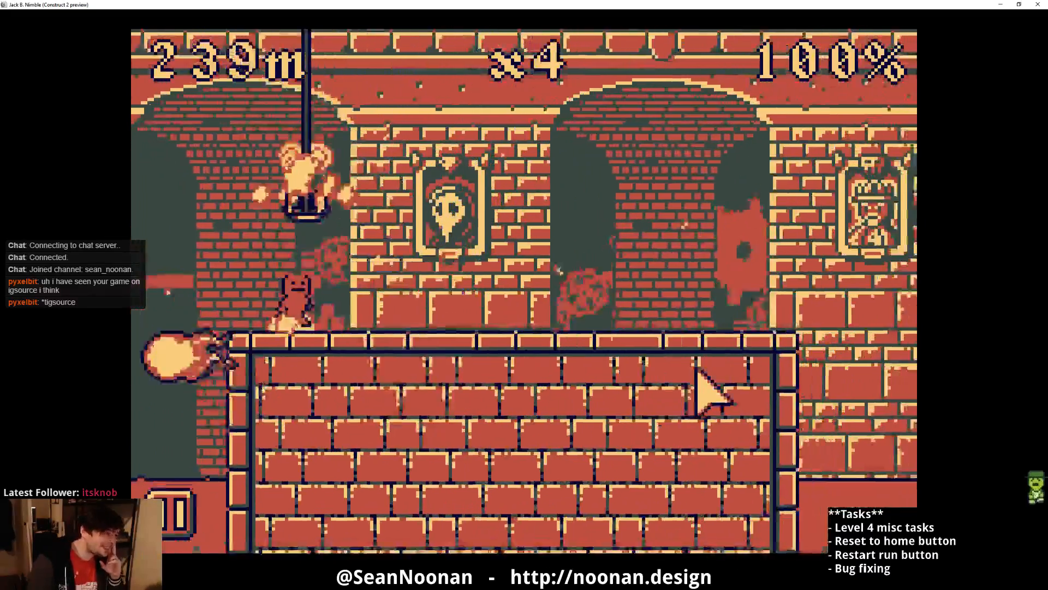
click(701, 388)
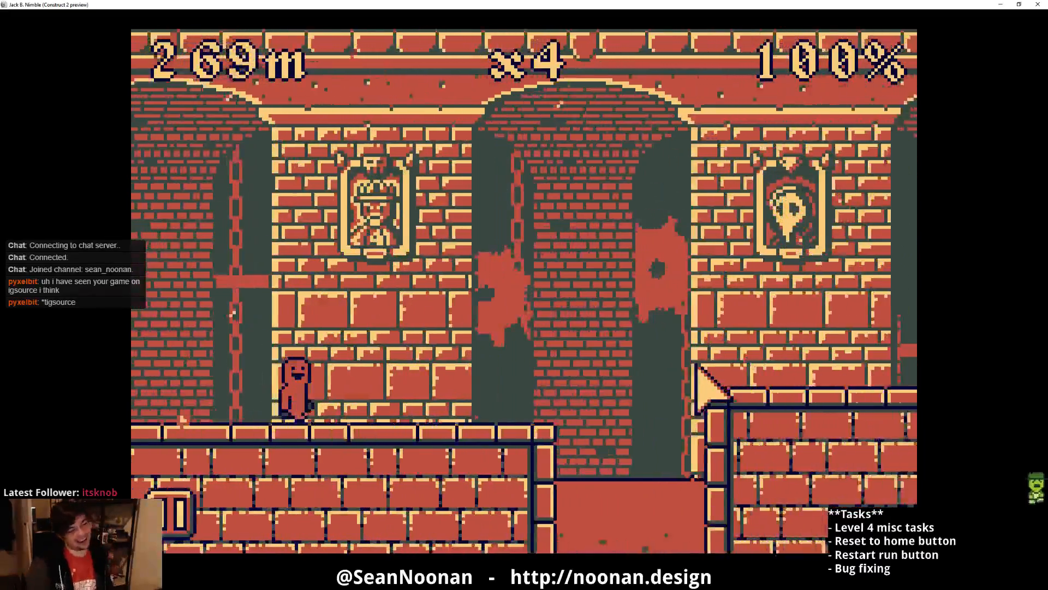
click(698, 376)
click(699, 377)
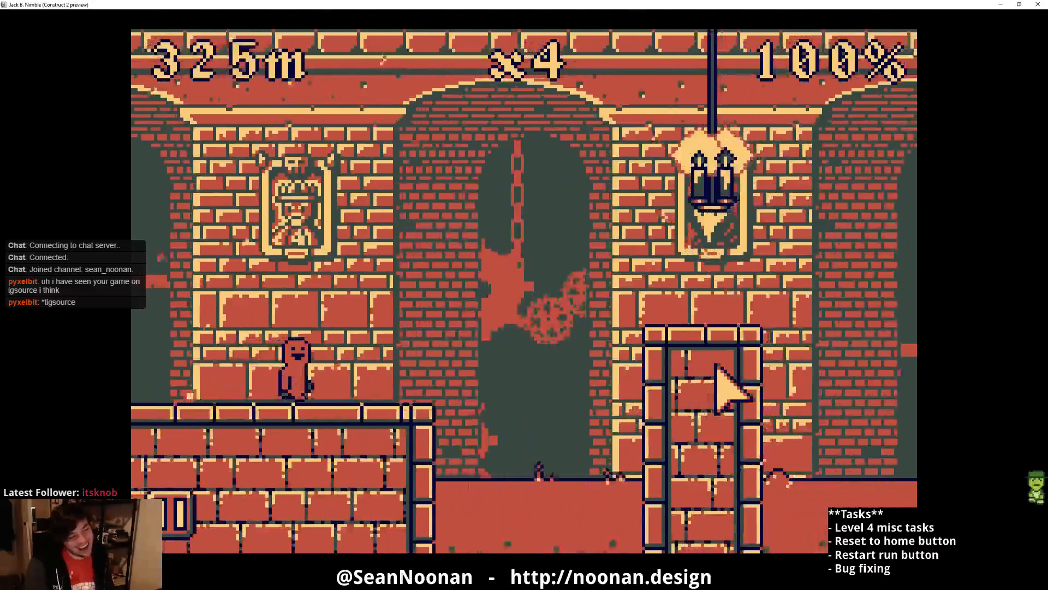
click(721, 371)
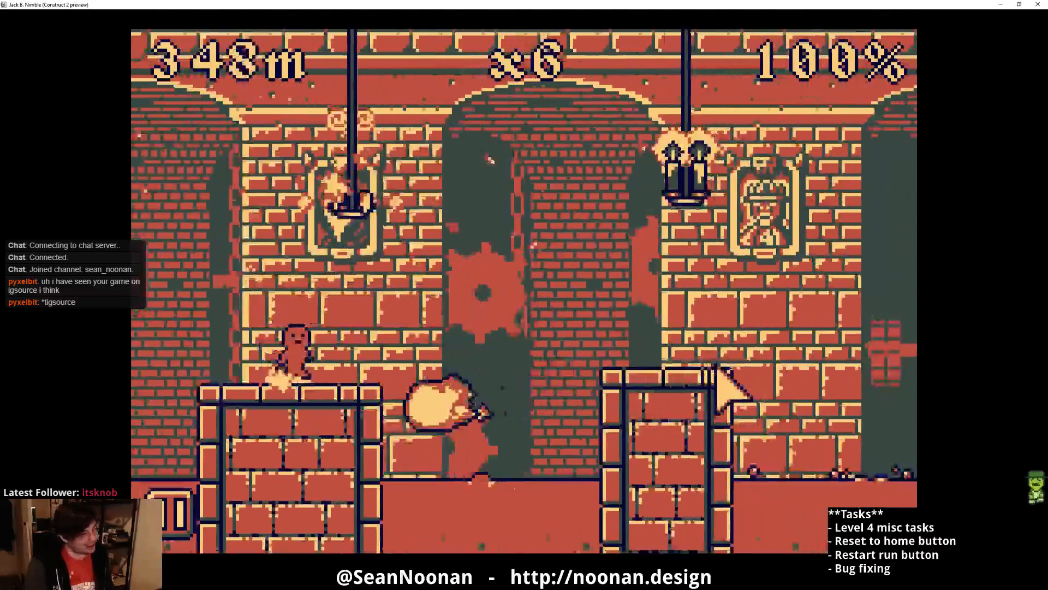
click(719, 371)
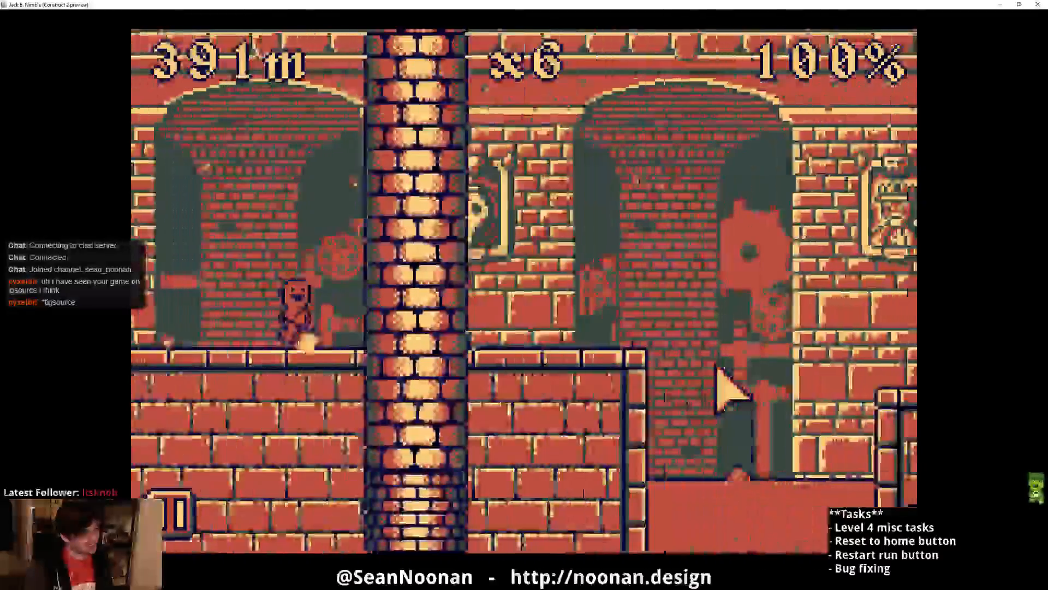
click(716, 377)
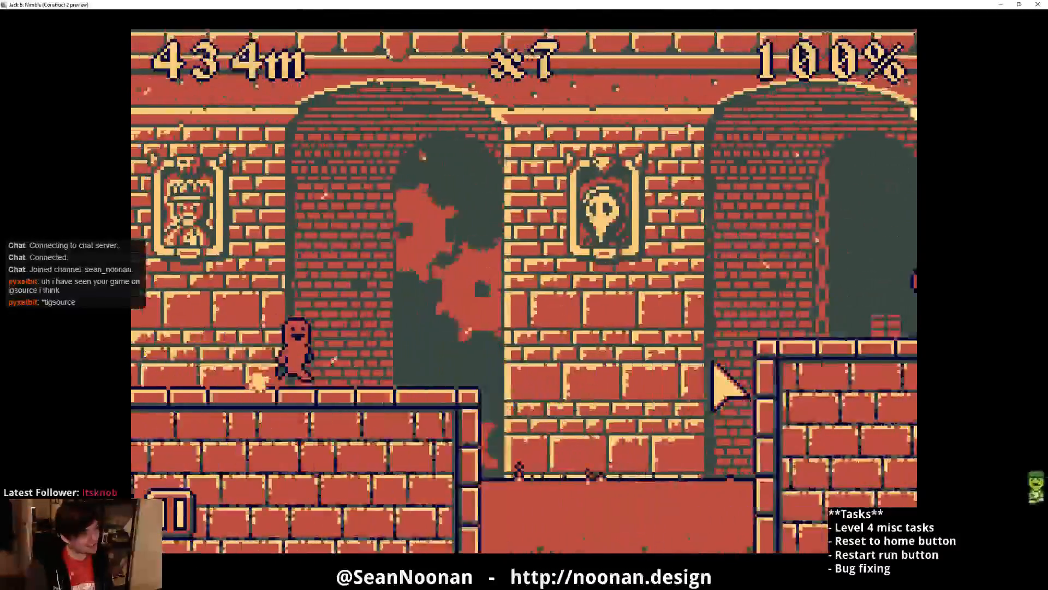
click(715, 367)
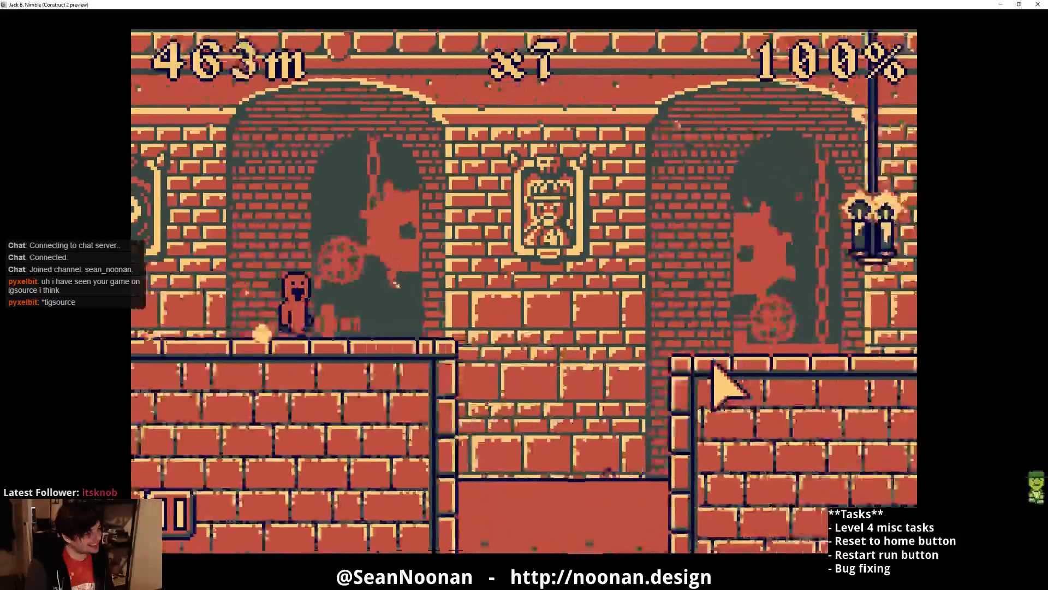
click(714, 367)
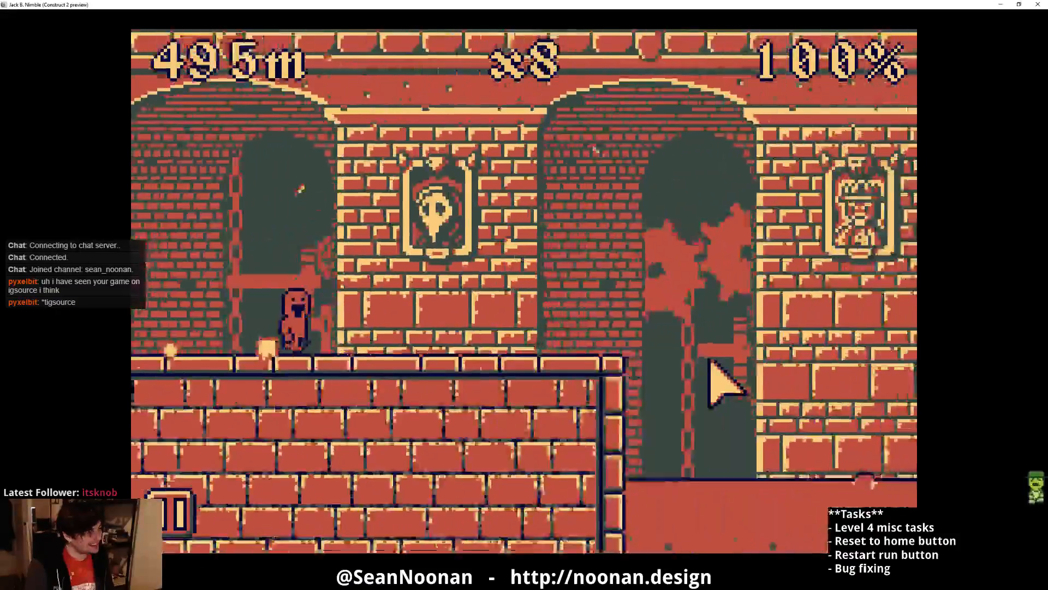
click(714, 364)
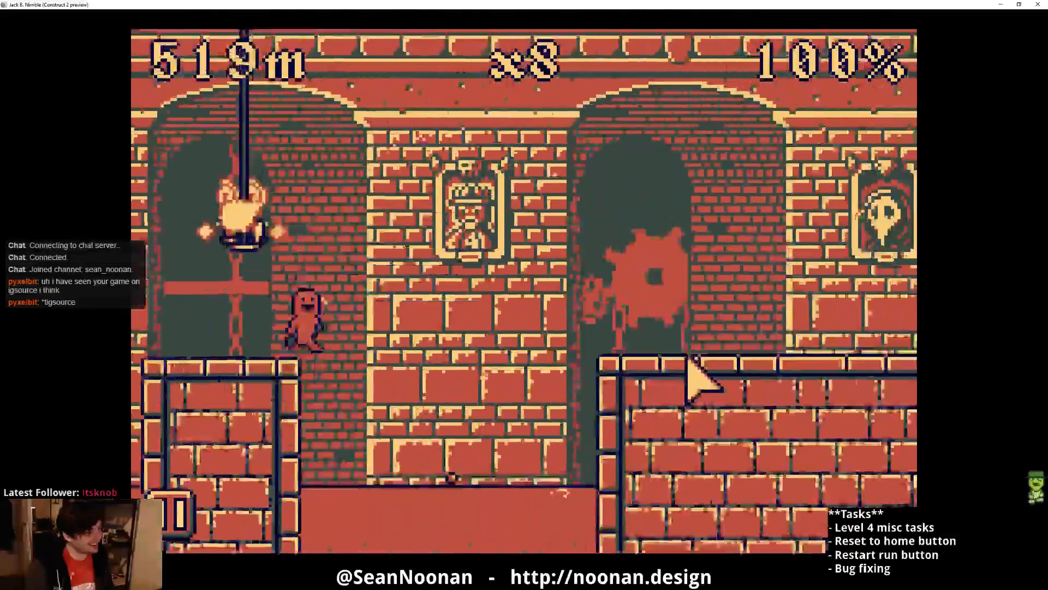
click(704, 382)
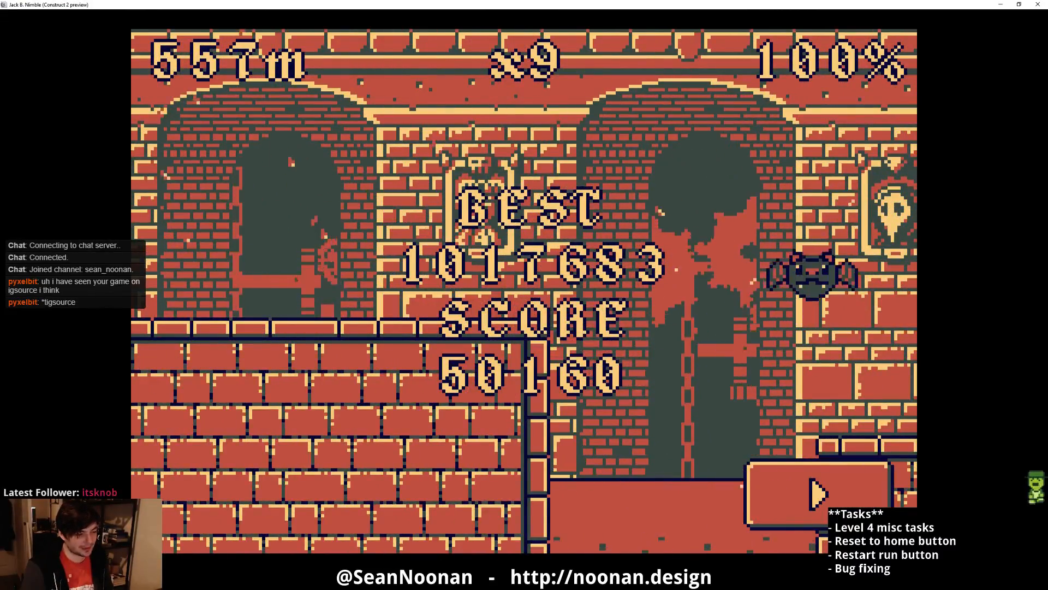
- Dismiss the score and high-score screens and start another run at The Citadel
click(817, 486)
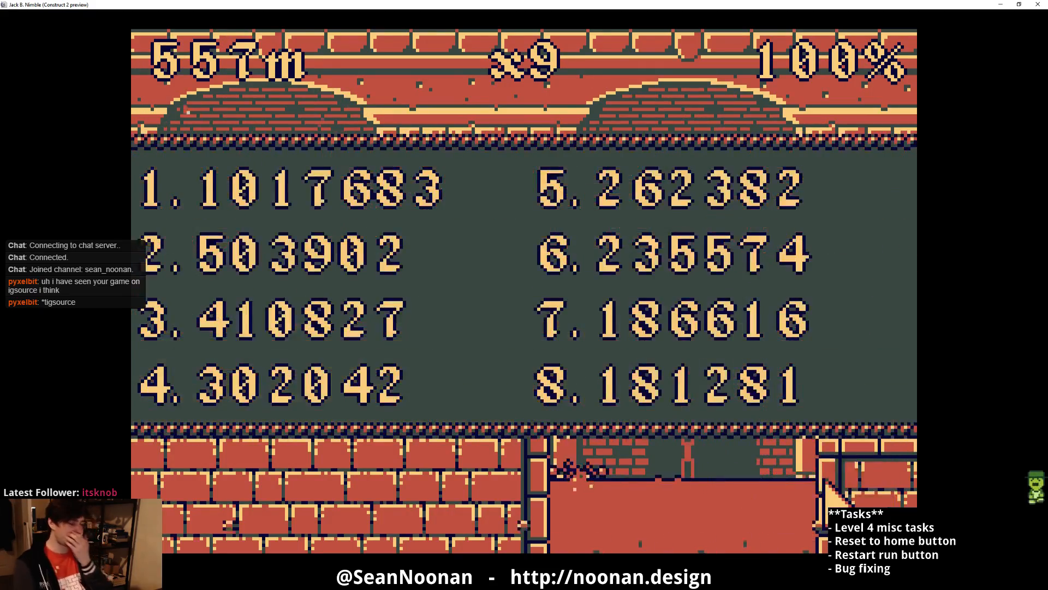
click(824, 480)
click(633, 394)
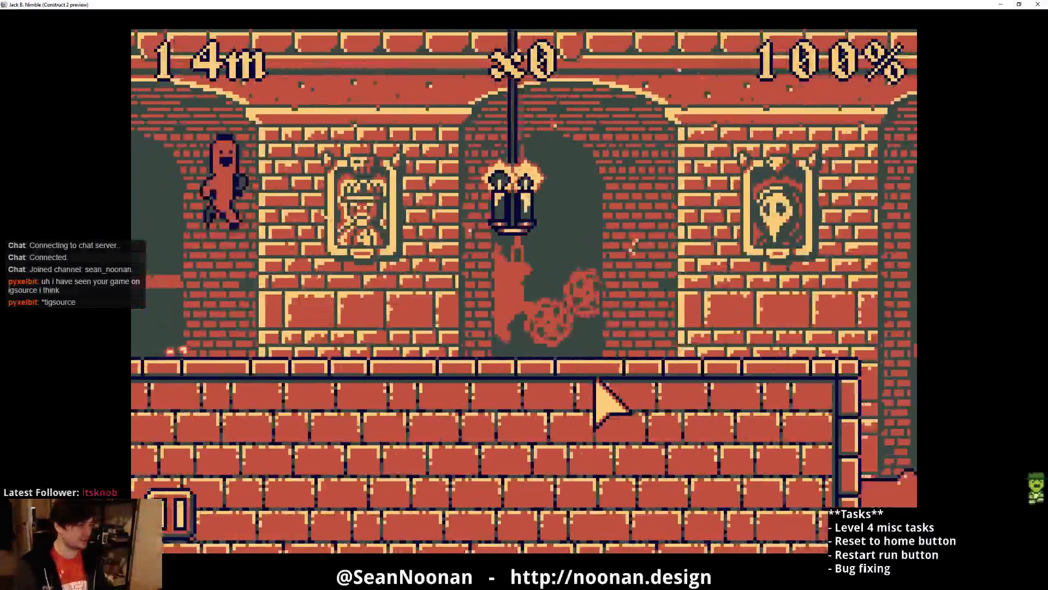
- Playtest The Citadel as Moonman, jumping the gaps between brick platforms and avoiding crates, chandeliers and fireballs until the run ends
click(580, 376)
click(595, 377)
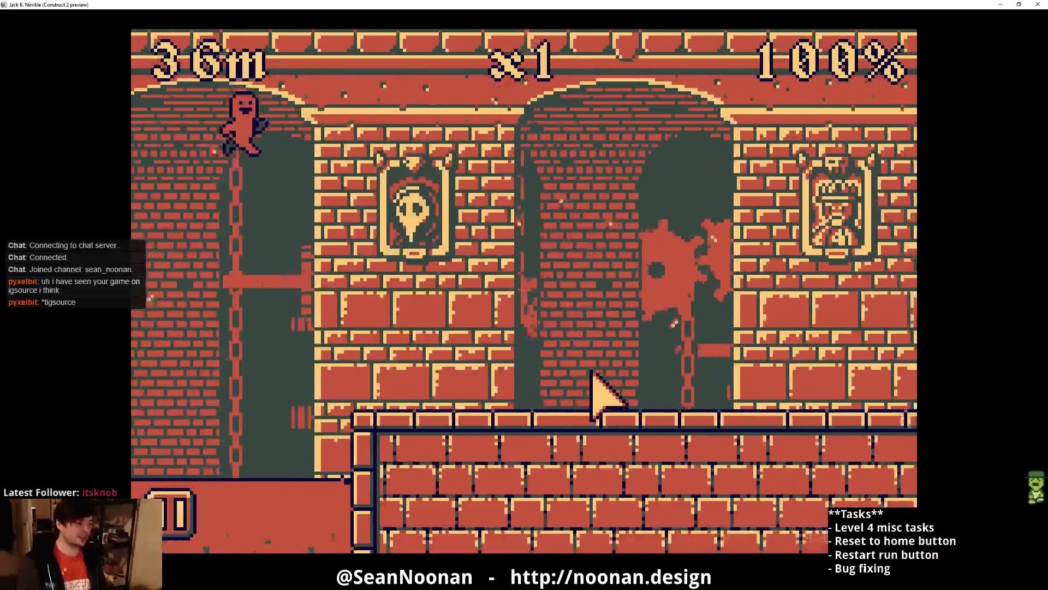
click(608, 380)
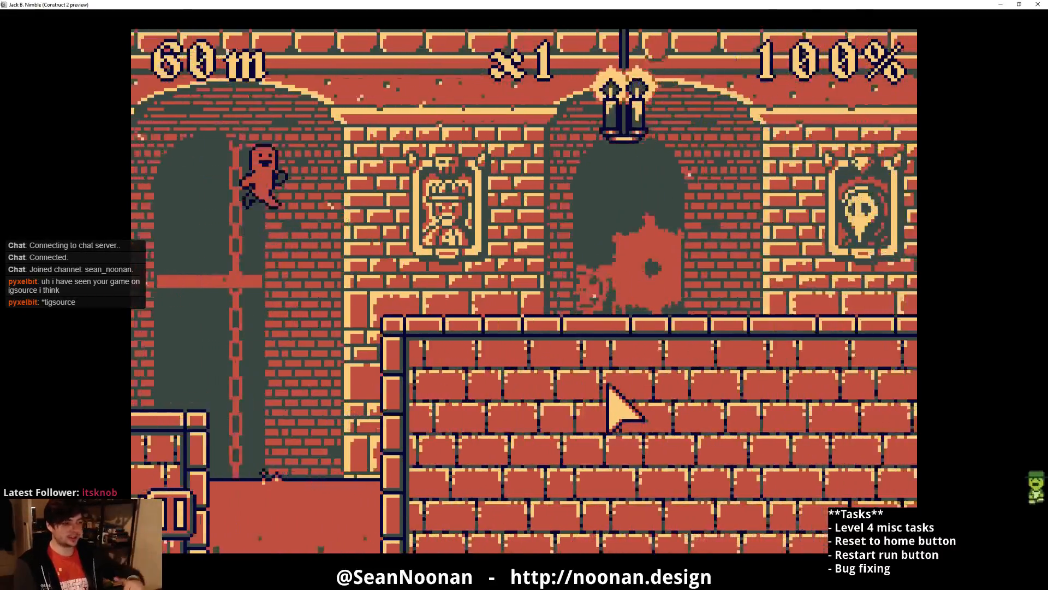
click(611, 386)
click(624, 390)
click(625, 389)
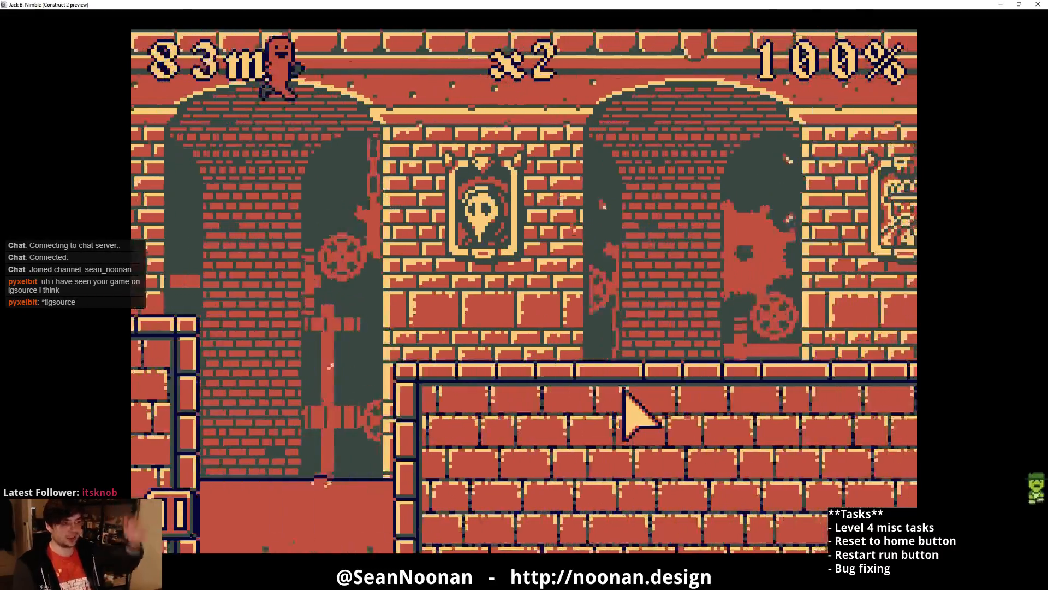
click(641, 392)
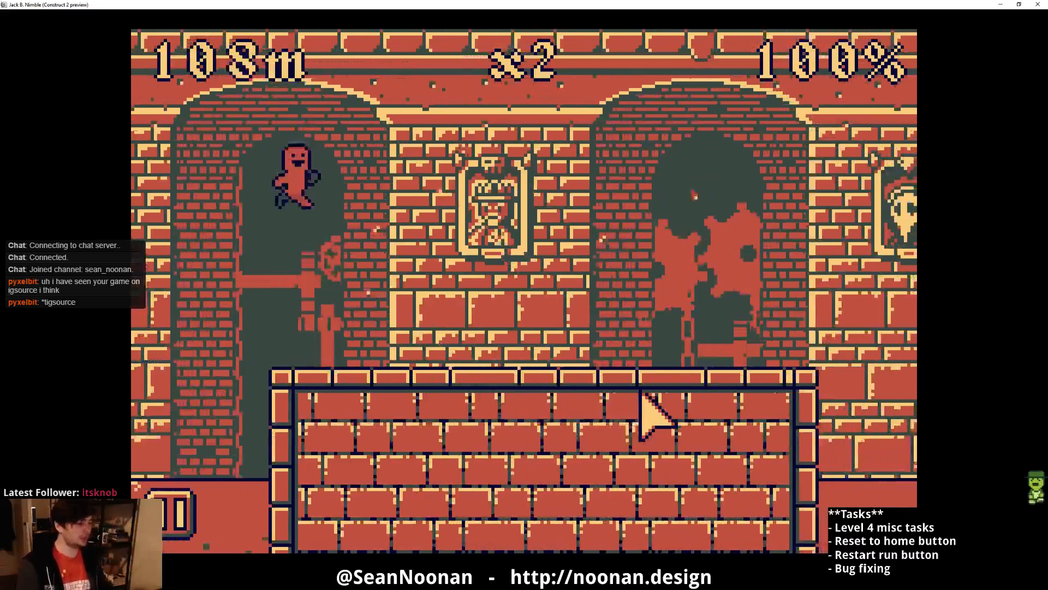
click(617, 396)
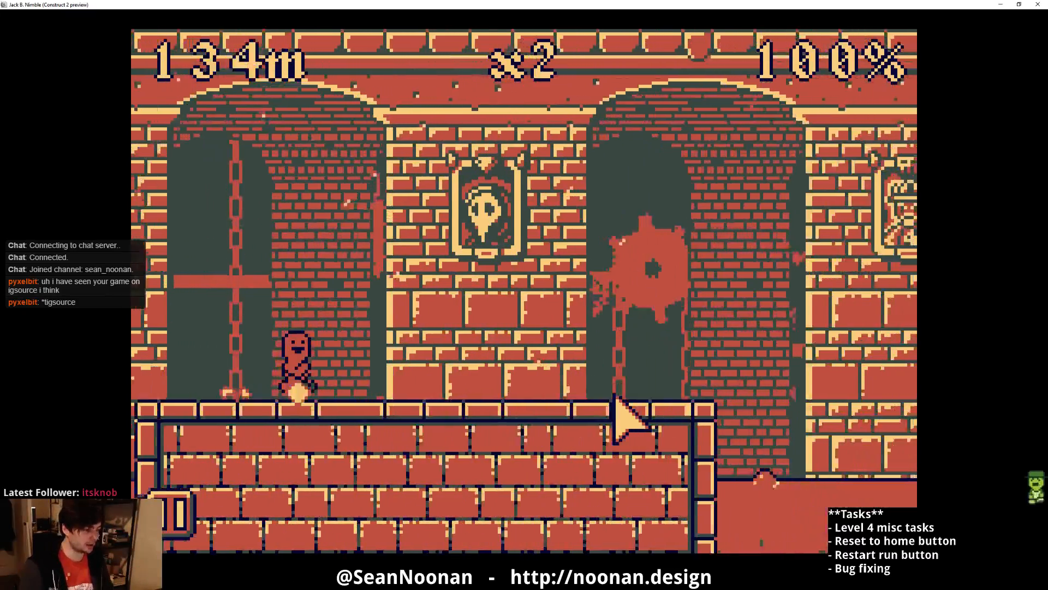
click(615, 398)
click(615, 403)
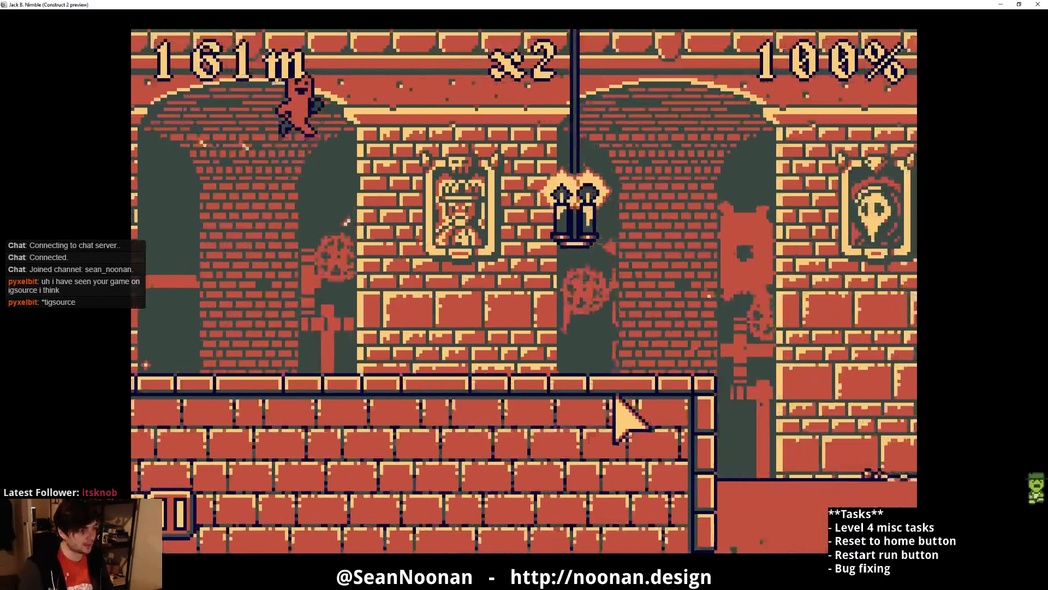
click(615, 406)
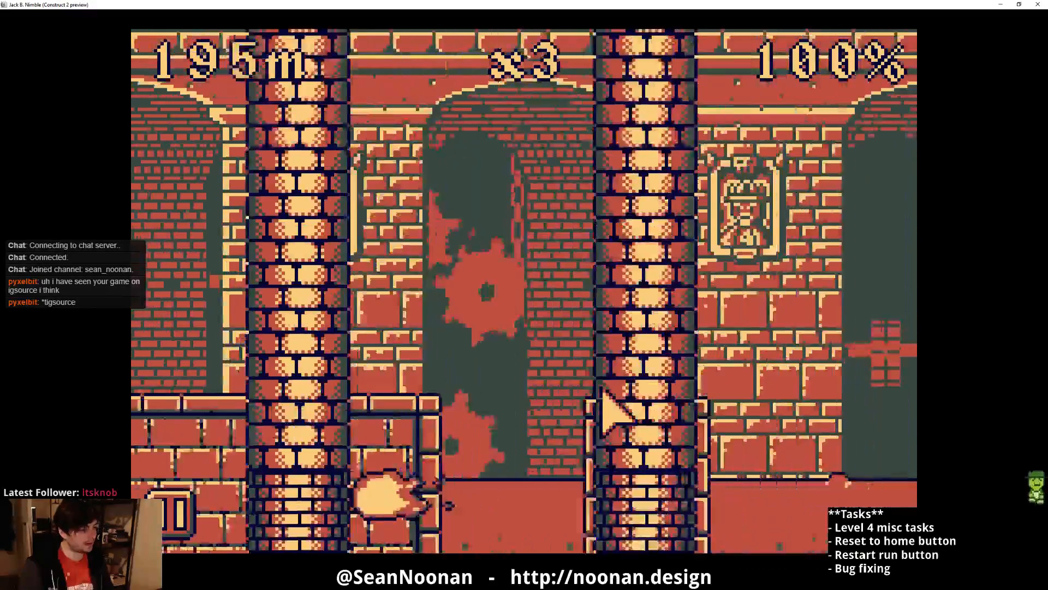
click(602, 394)
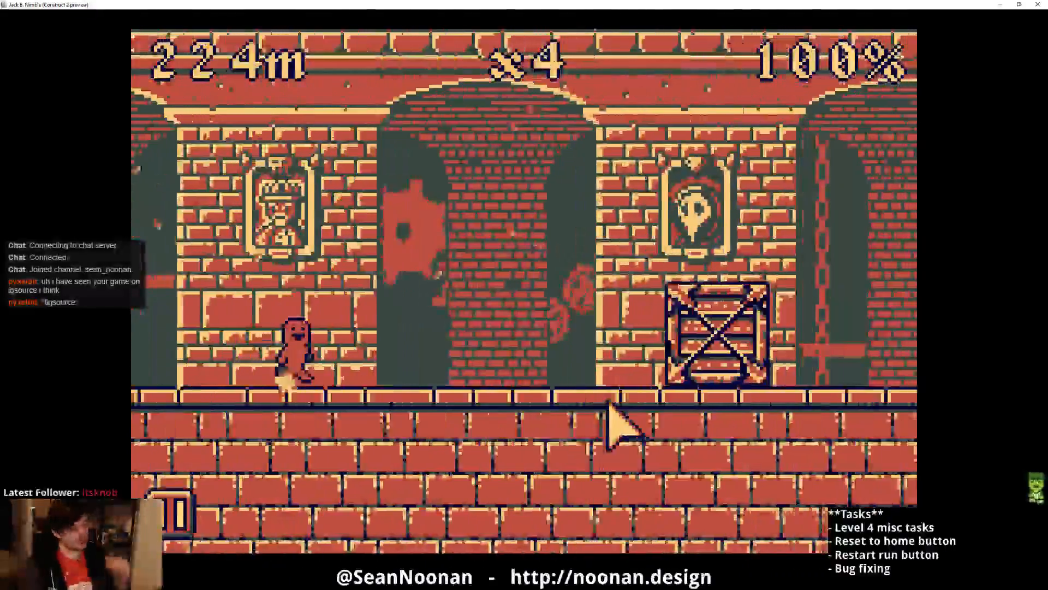
click(610, 404)
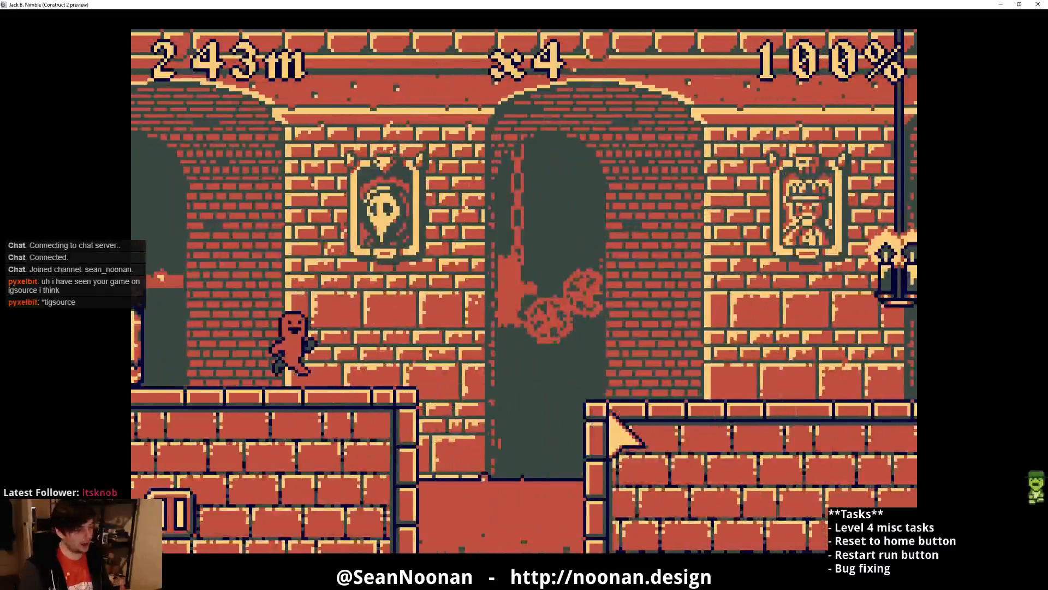
click(610, 413)
click(608, 413)
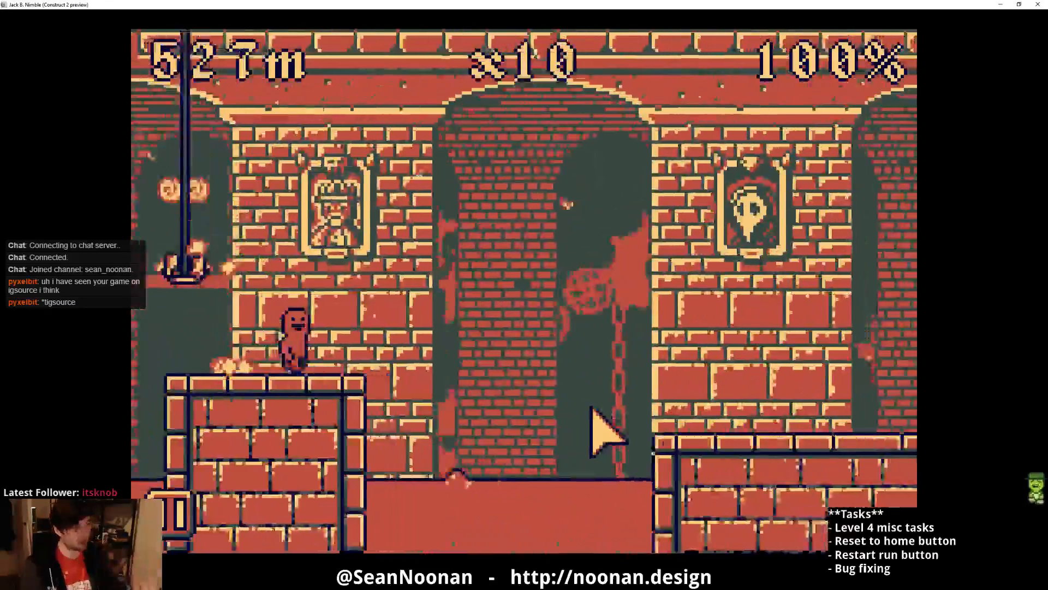
click(591, 407)
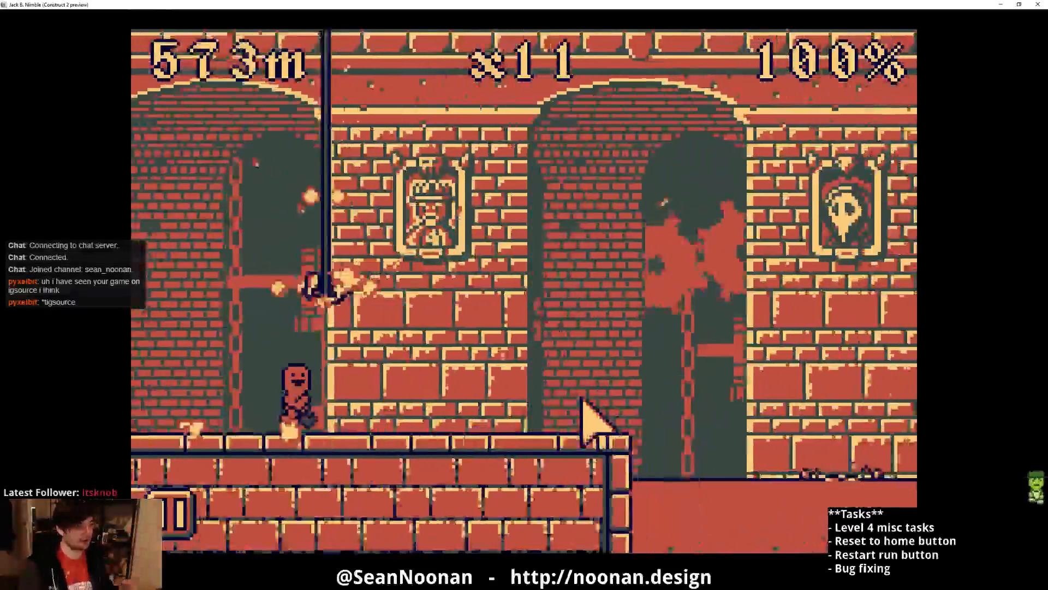
click(582, 400)
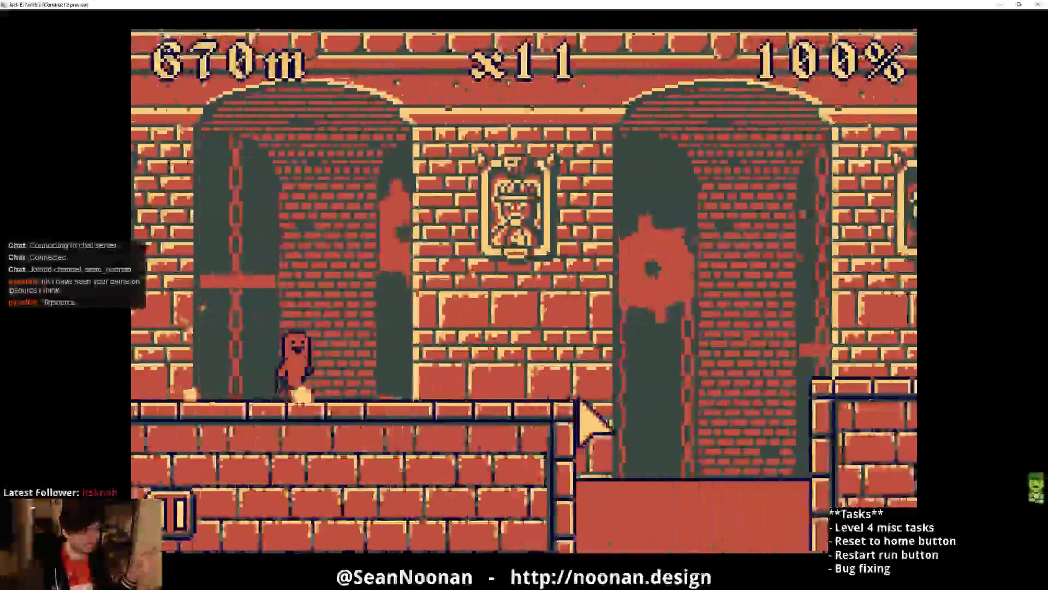
click(581, 402)
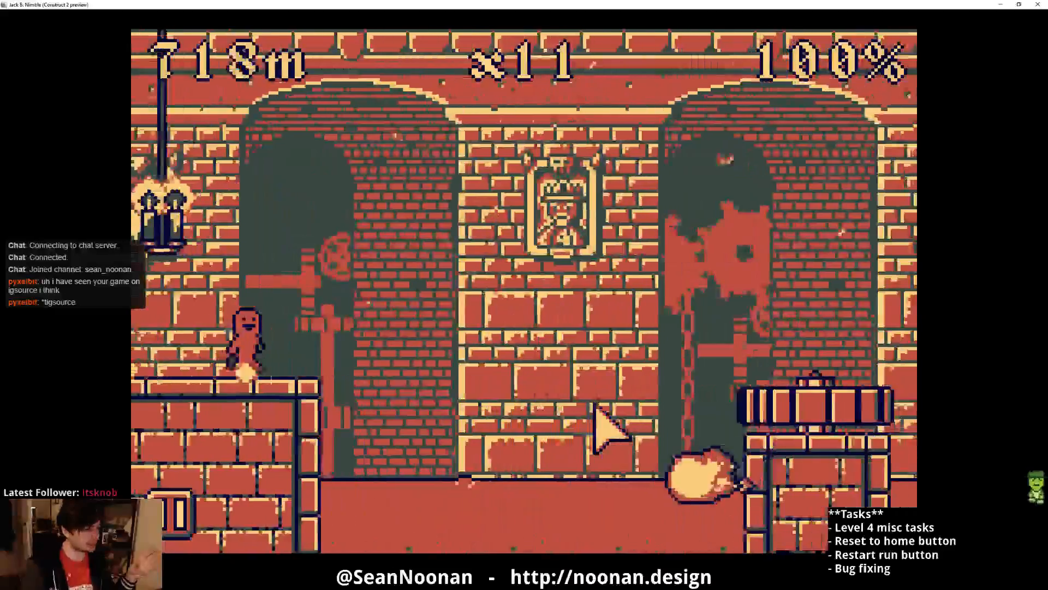
click(594, 406)
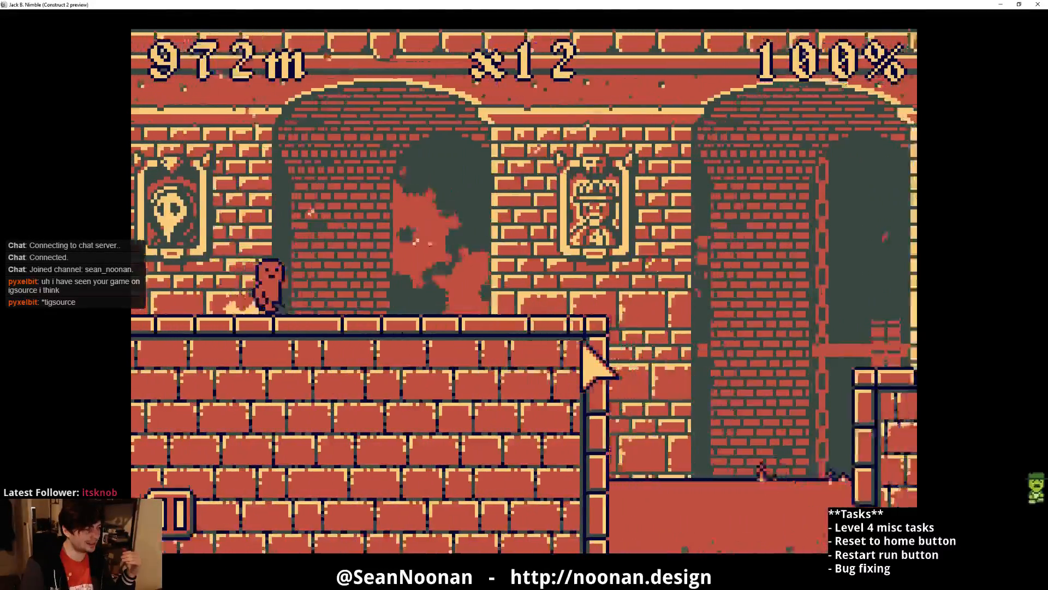
click(583, 341)
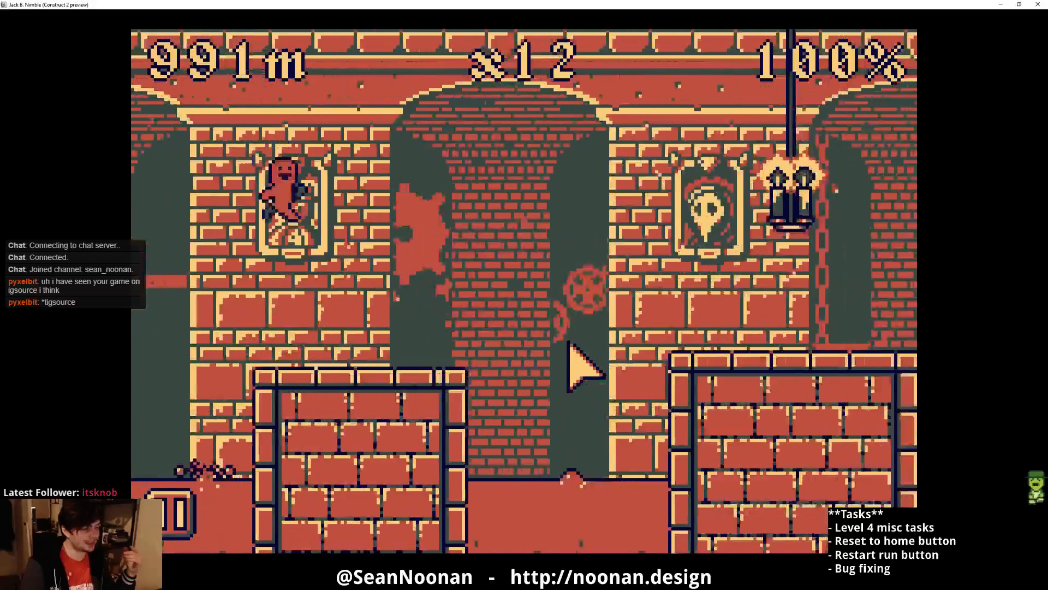
click(568, 344)
click(548, 330)
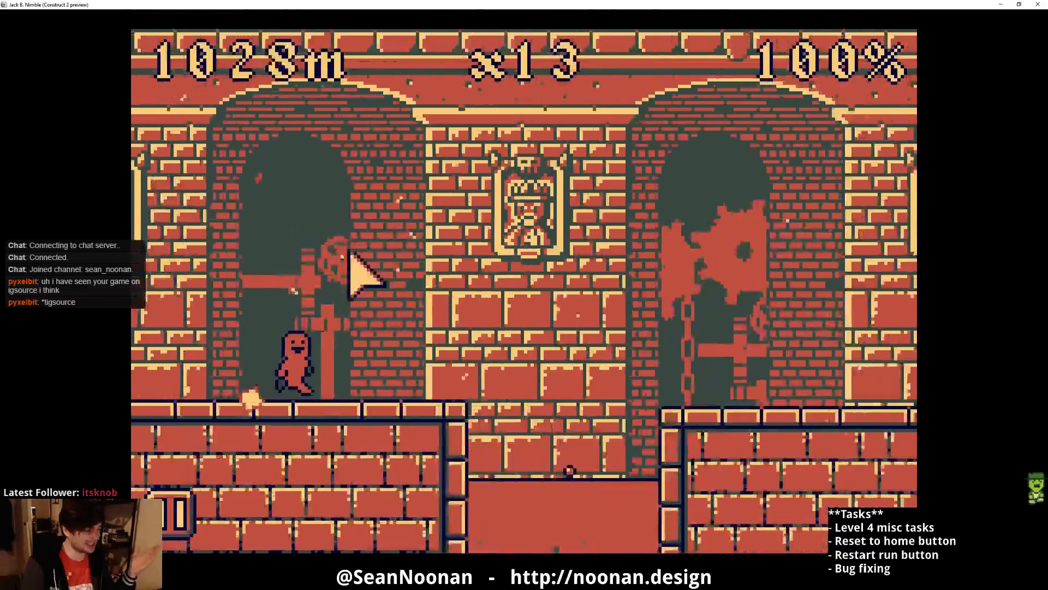
click(361, 244)
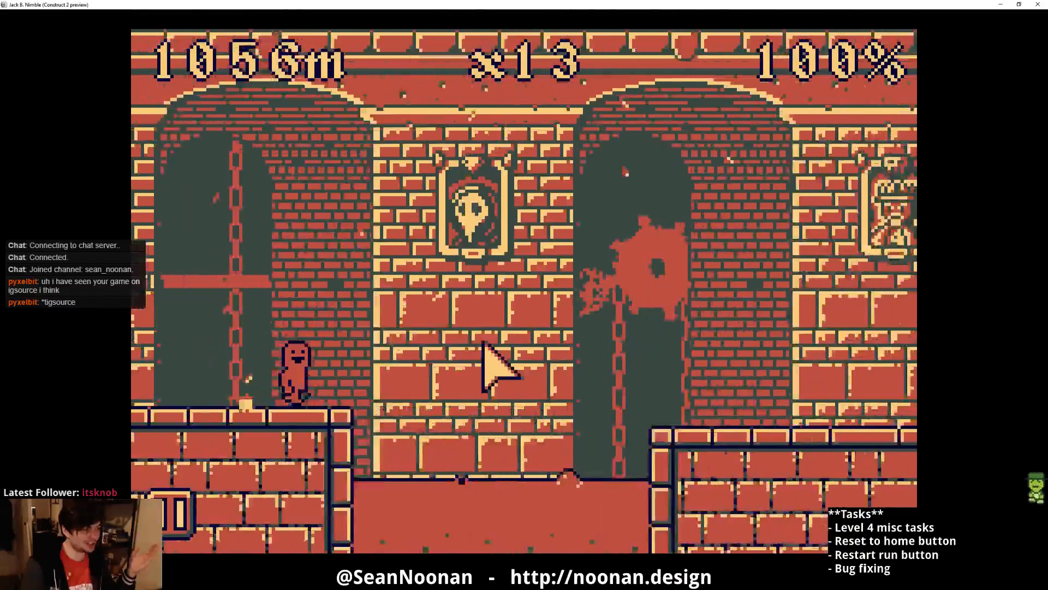
click(490, 367)
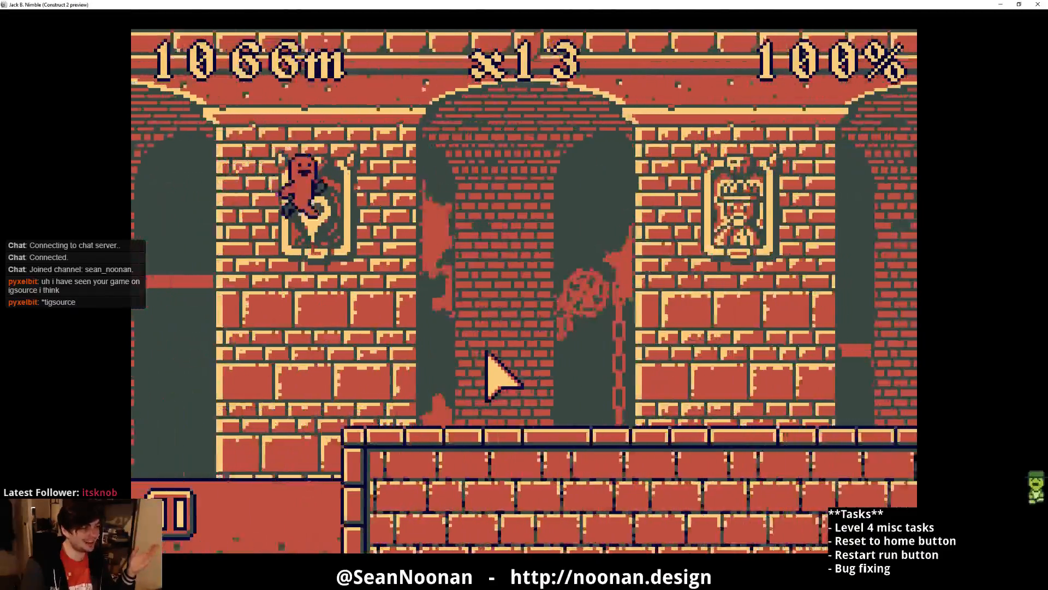
click(557, 417)
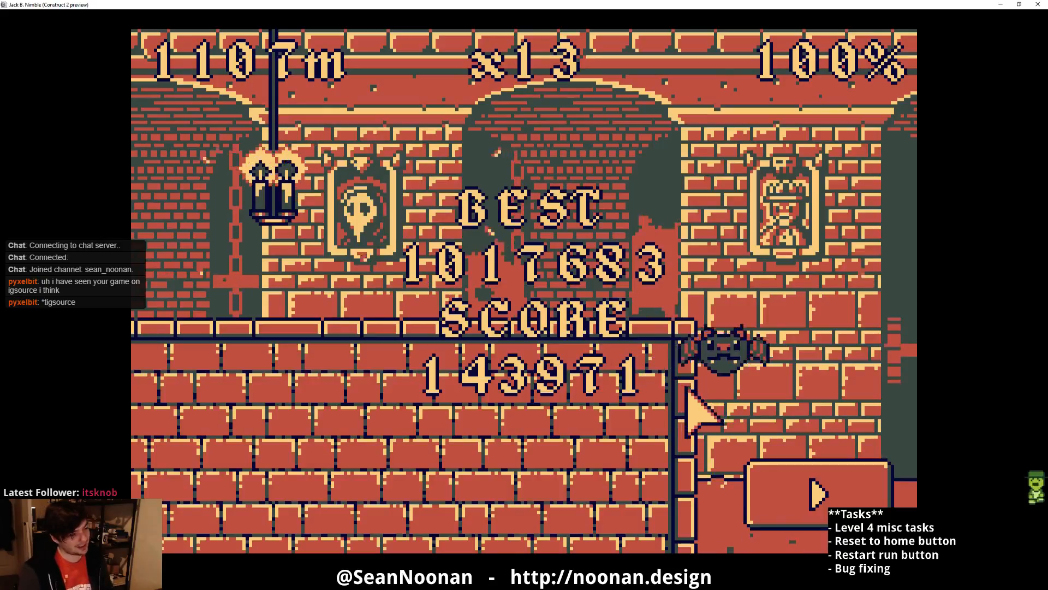
- Dismiss the score screen, and close the game preview and the Level4_Spikes behaviors dialog
click(792, 494)
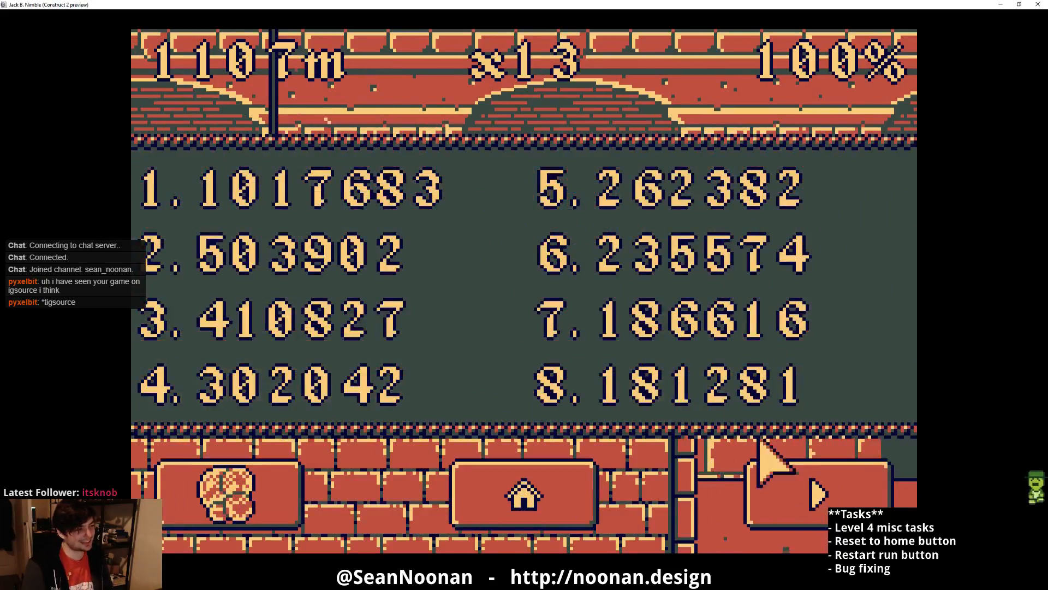
click(1039, 4)
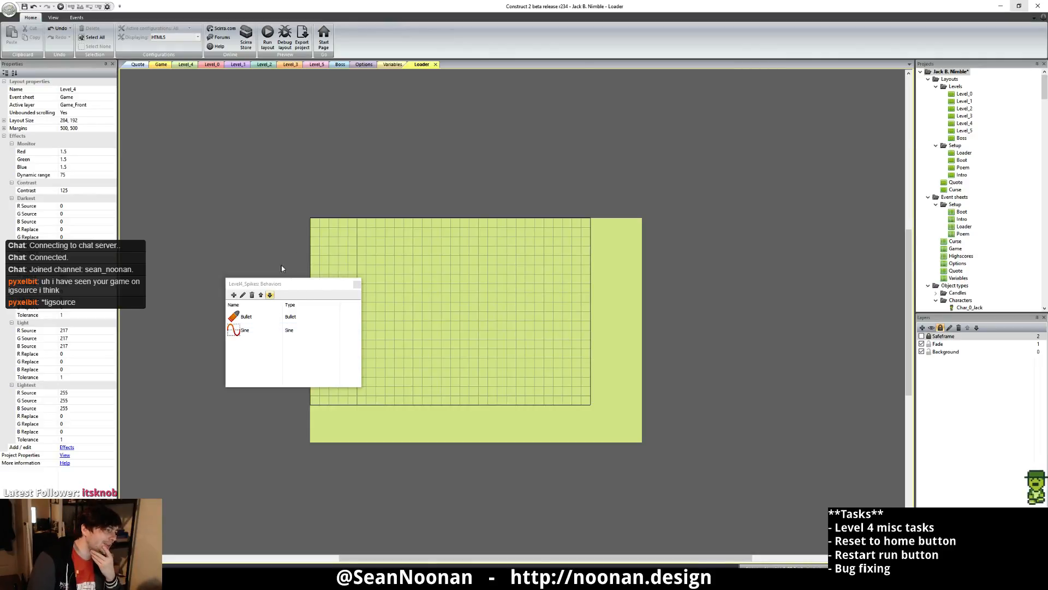
click(357, 284)
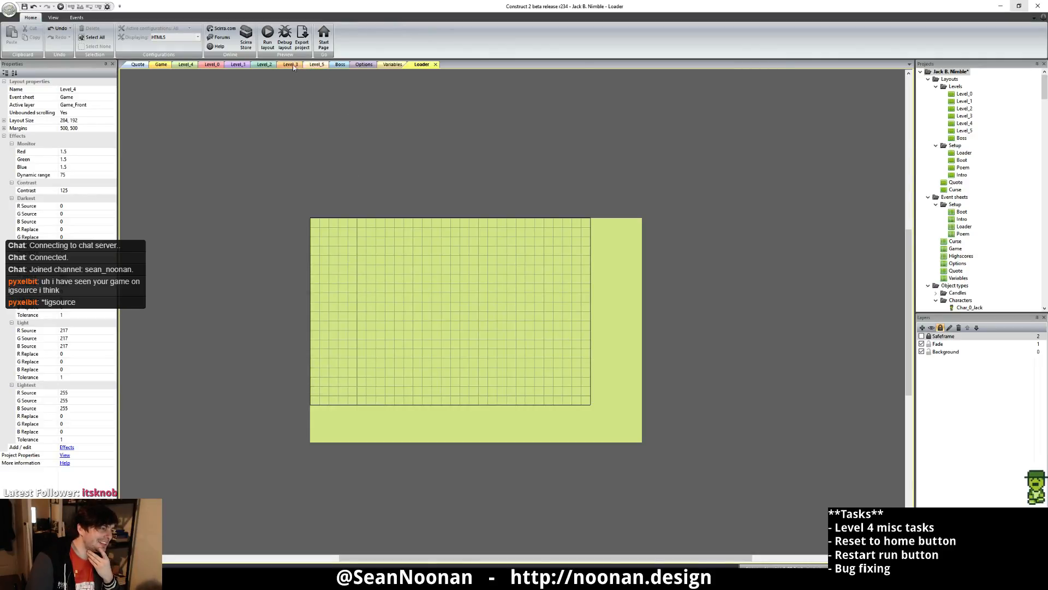
- Select the upper fireball sprite in the Level_4 layout and examine its Sine magnitude properties
click(186, 65)
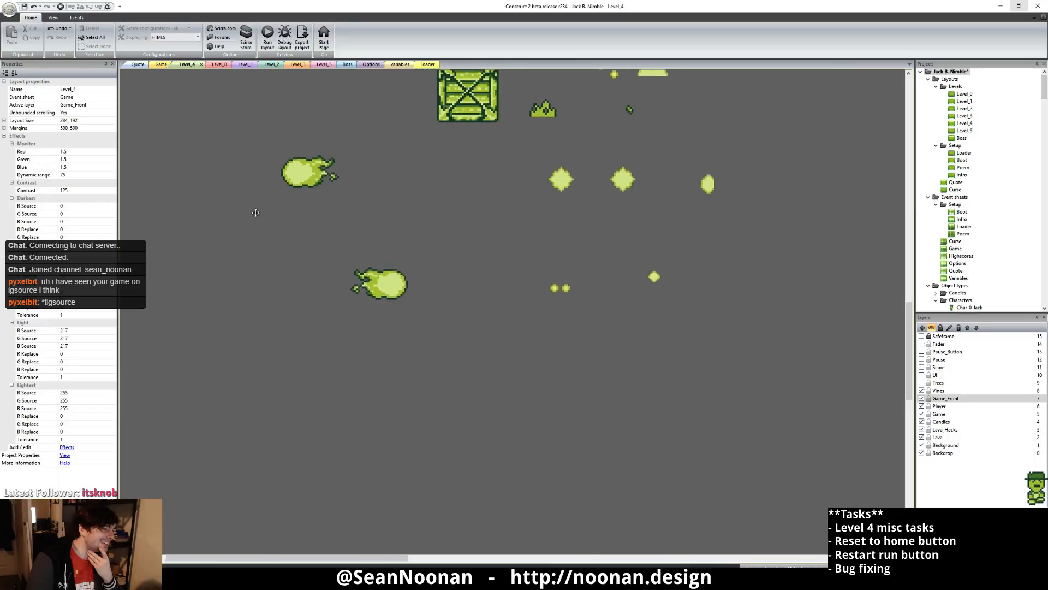
click(339, 183)
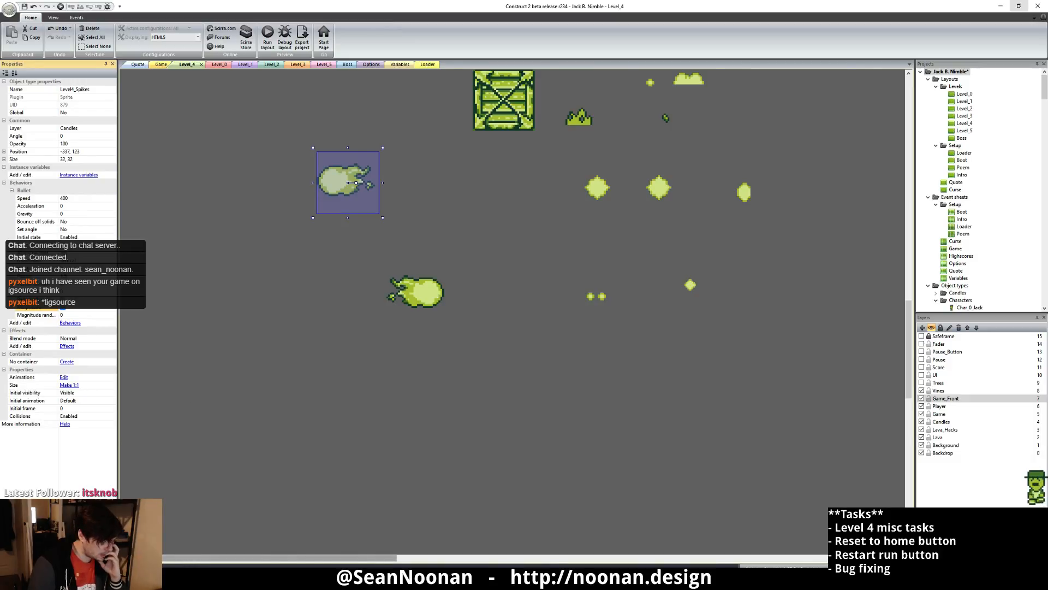
click(69, 314)
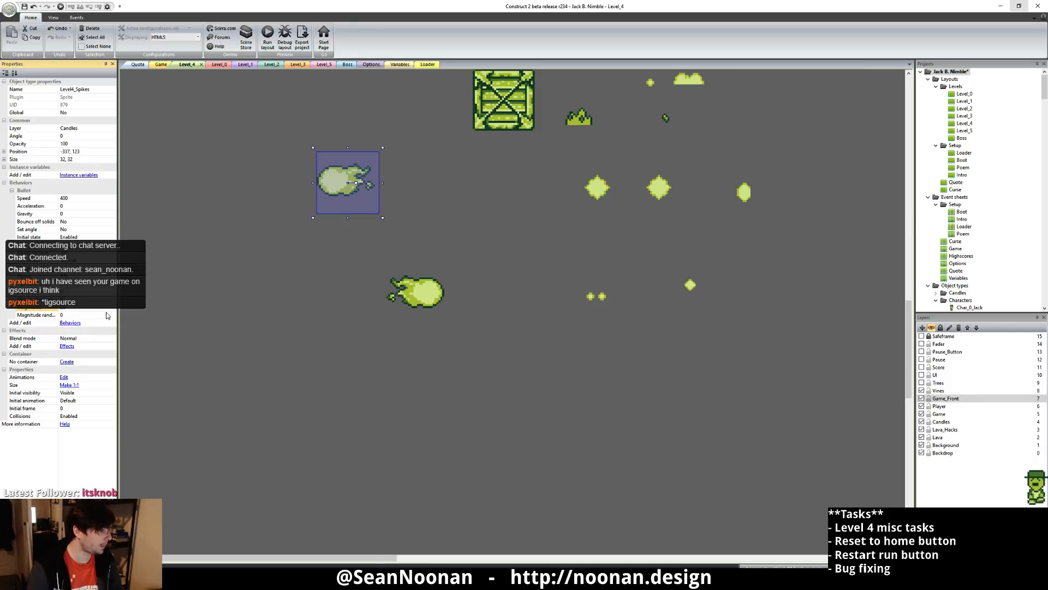
- Run the game from the Loader layout in a full-screen preview and skip past the title screen
click(149, 65)
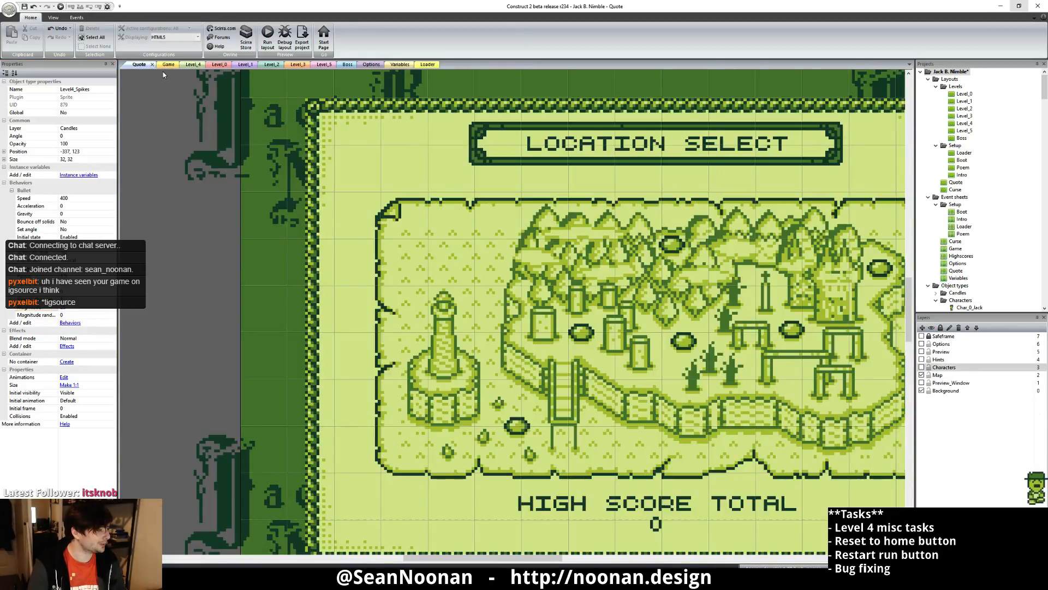
click(424, 65)
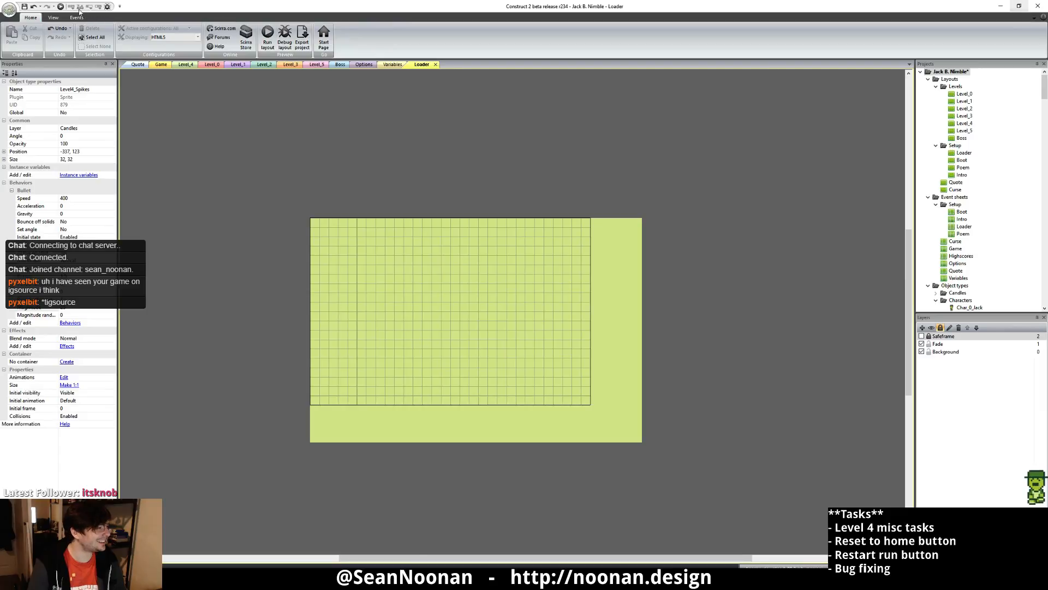
click(61, 6)
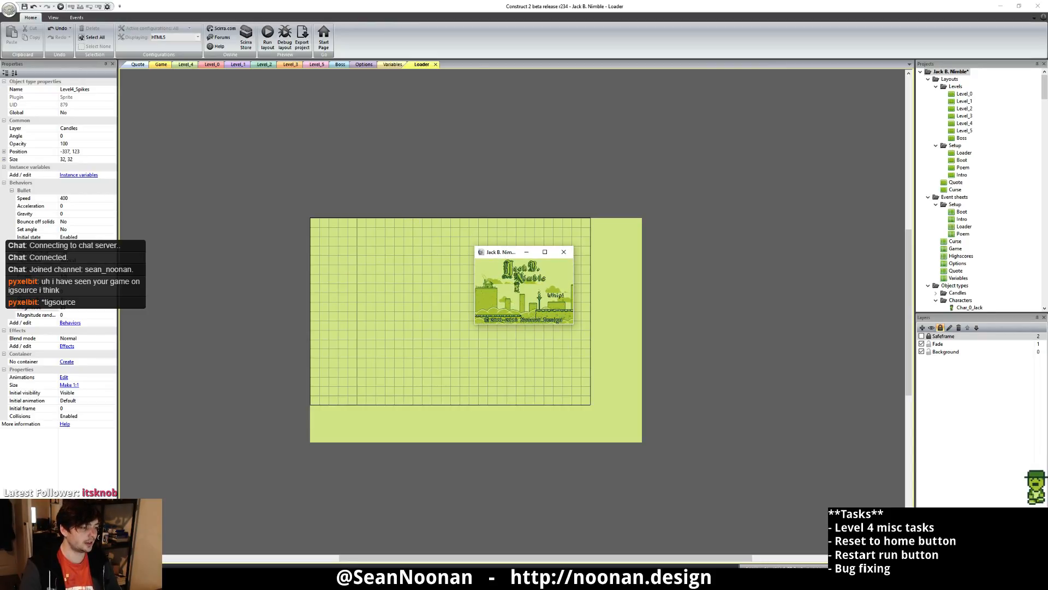
key(F11)
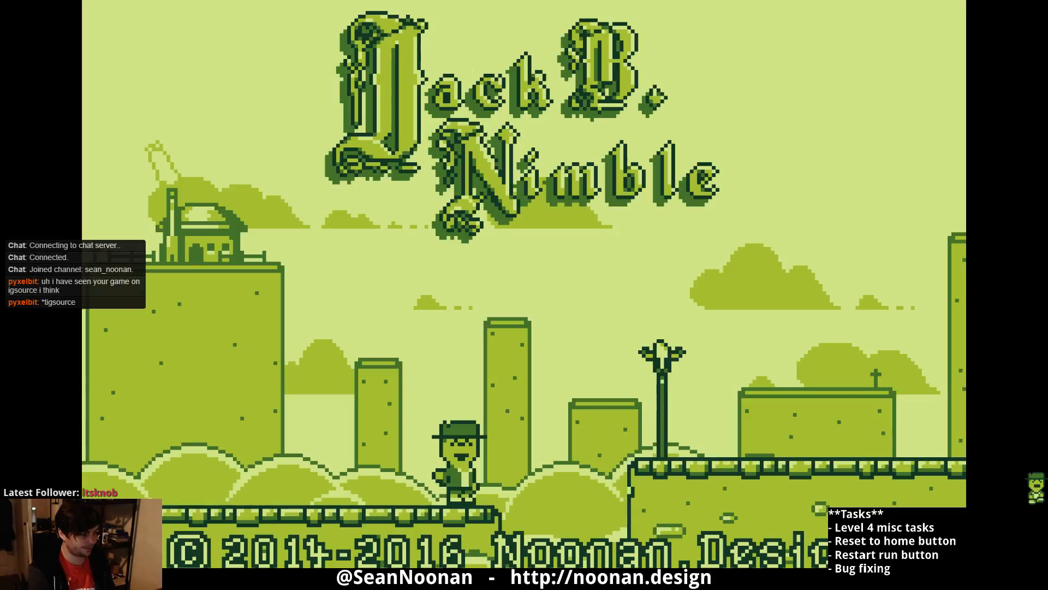
click(415, 391)
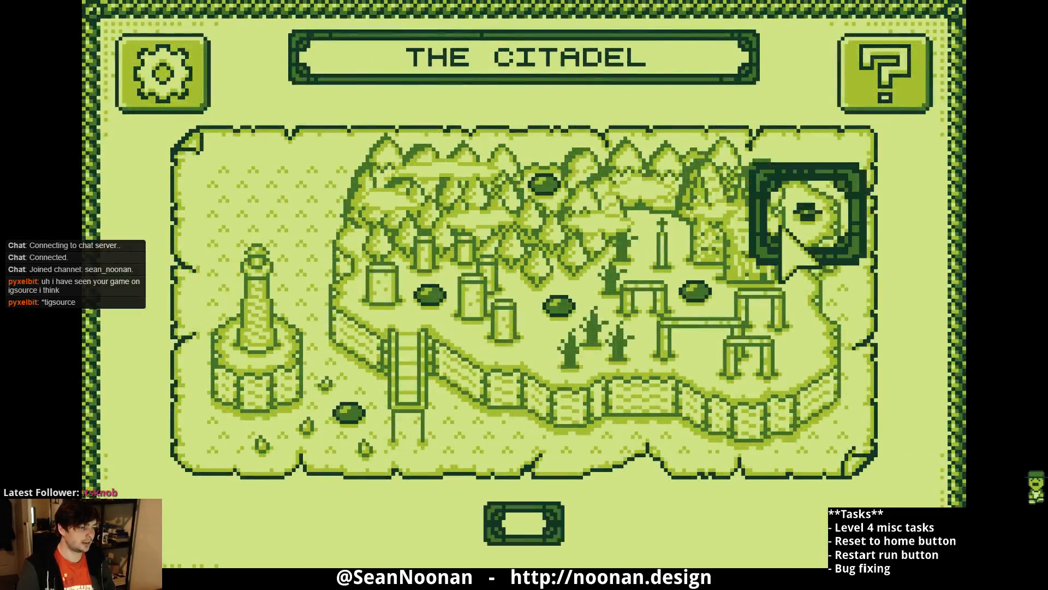
- Start a run at The Citadel with Jack O. Lantern as the character and the second-row handheld console theme
click(802, 214)
click(810, 510)
click(569, 394)
click(483, 407)
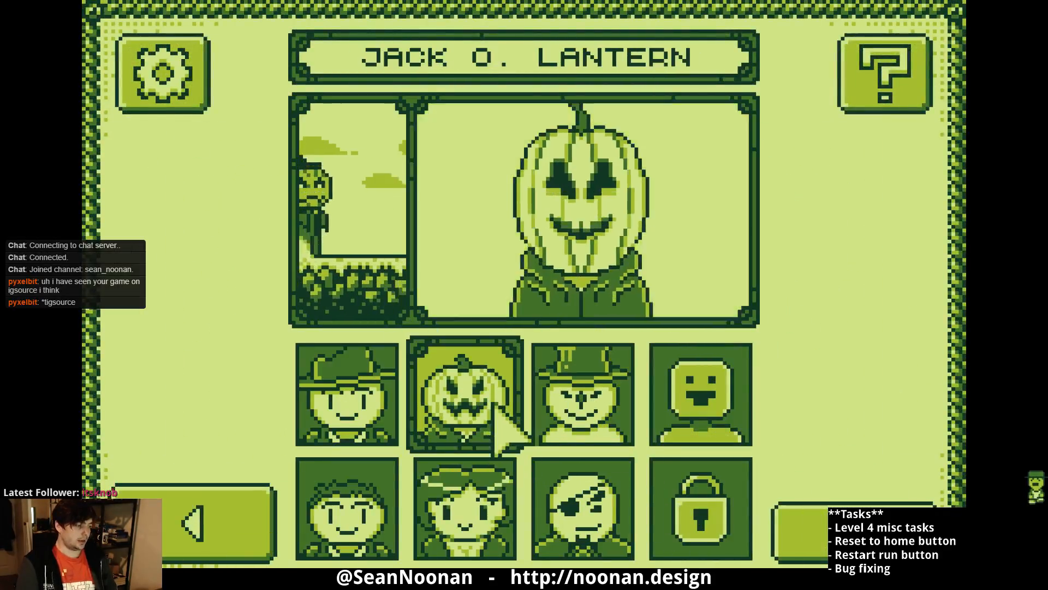
click(808, 518)
click(589, 429)
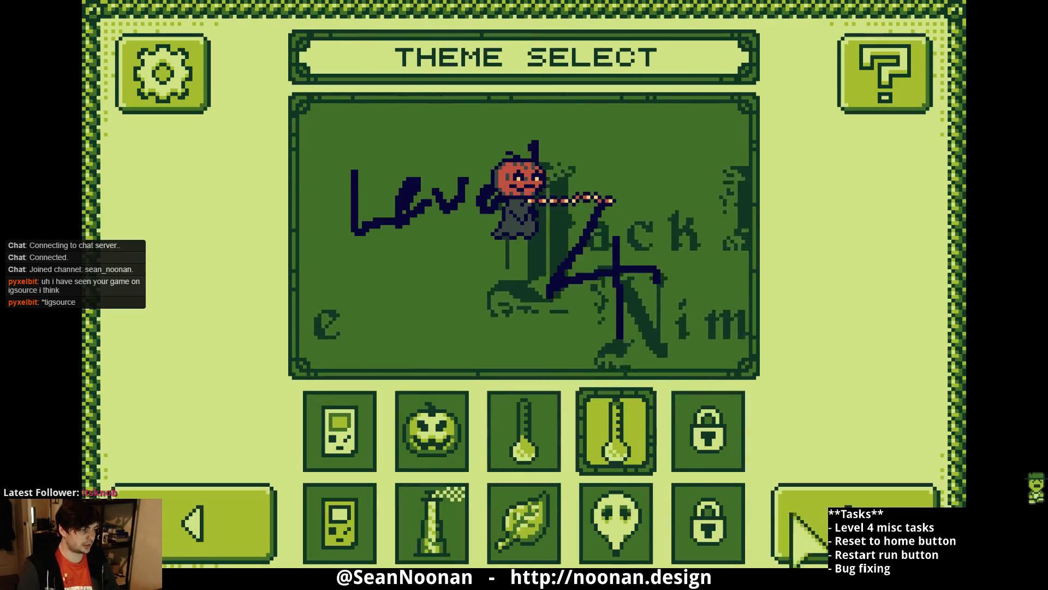
click(339, 521)
click(806, 524)
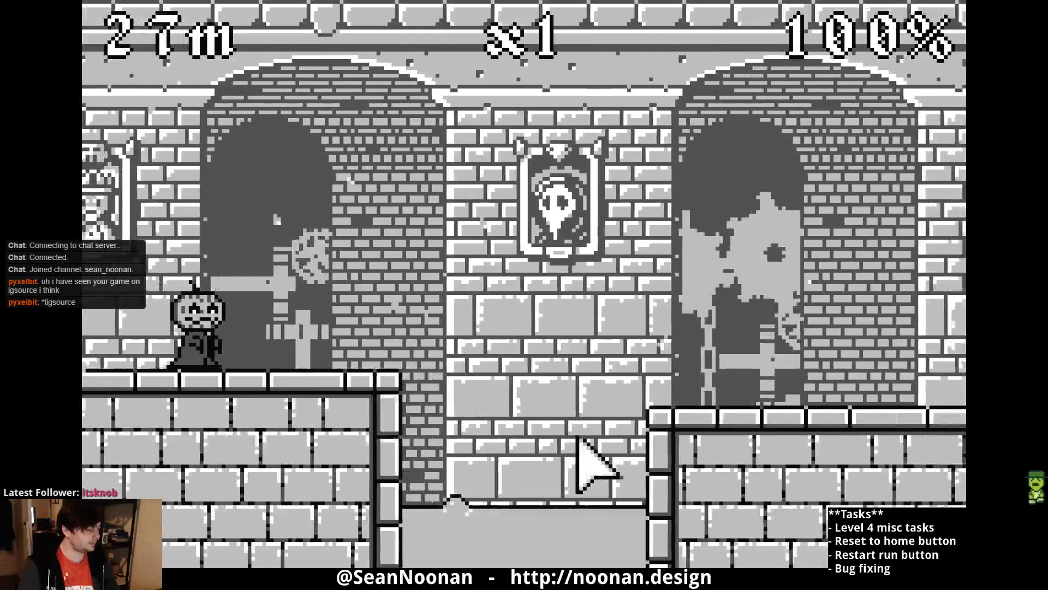
- Playtest The Citadel run, jumping the character across the gaps and raised castle platforms until the run ends
click(567, 448)
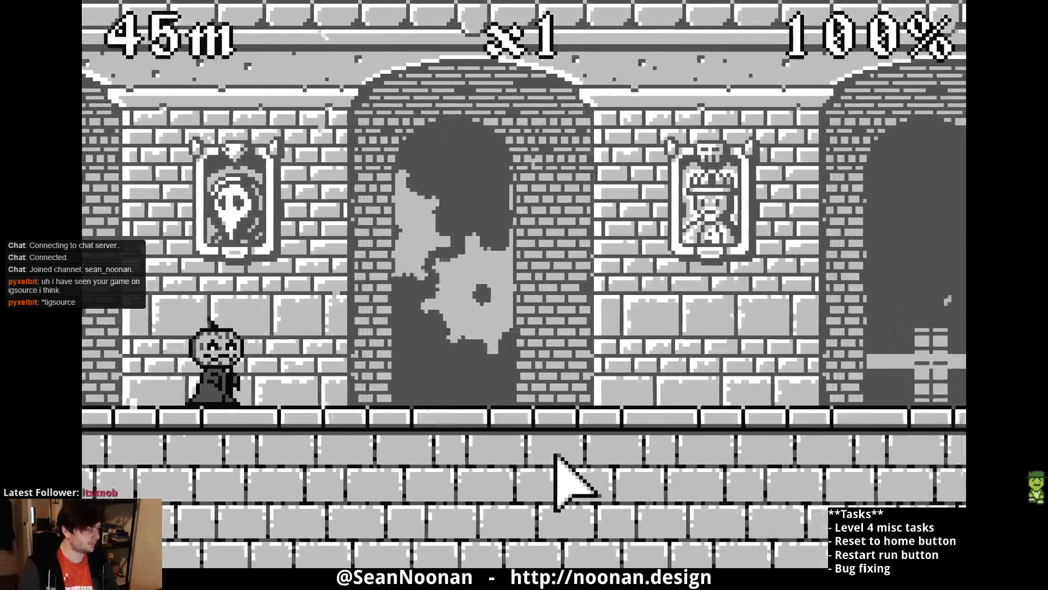
click(557, 458)
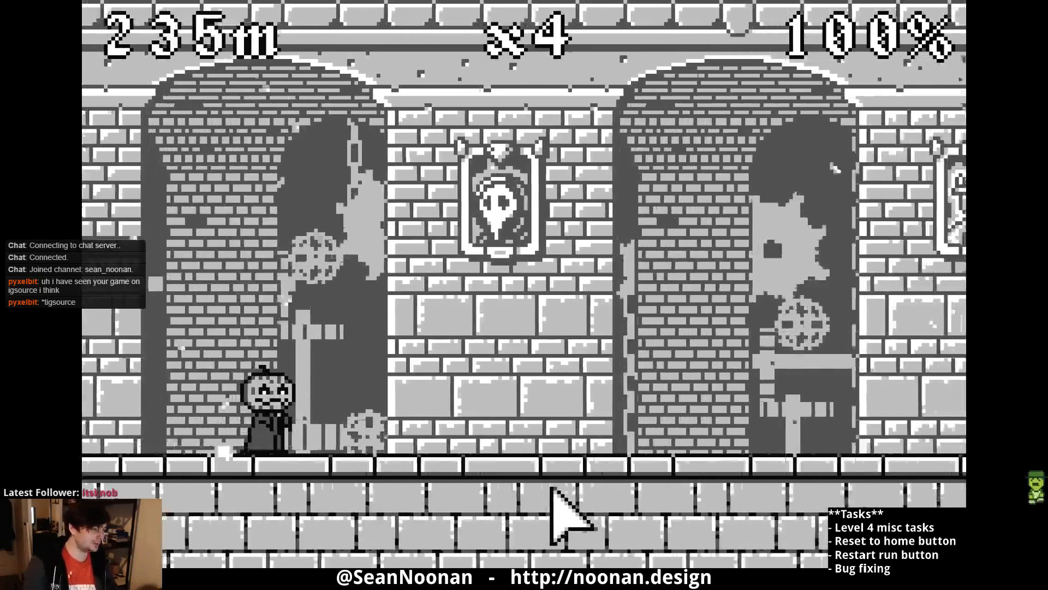
key(space)
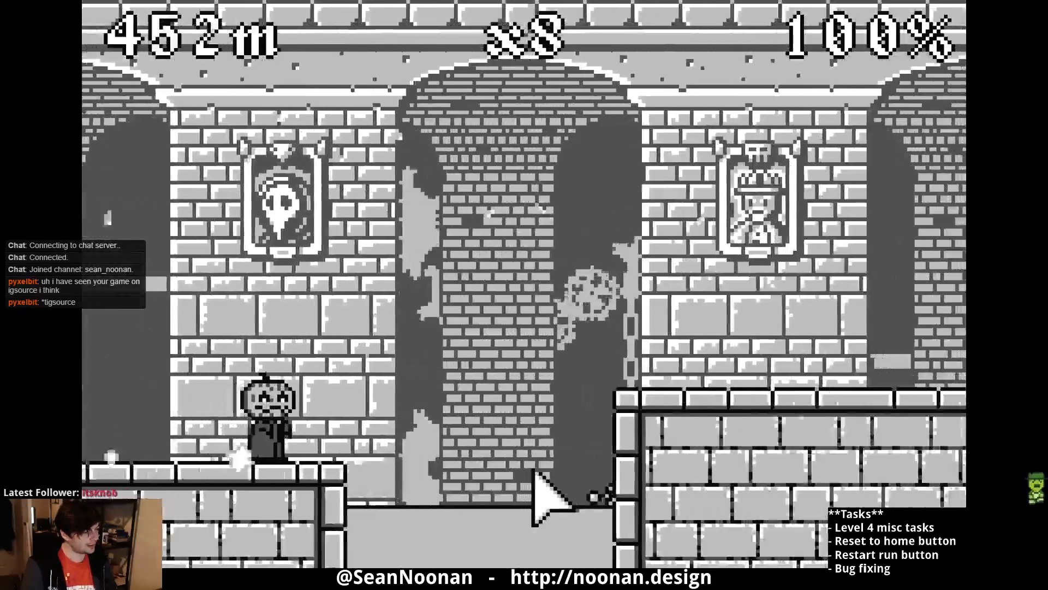
click(535, 467)
click(530, 472)
click(530, 482)
click(520, 486)
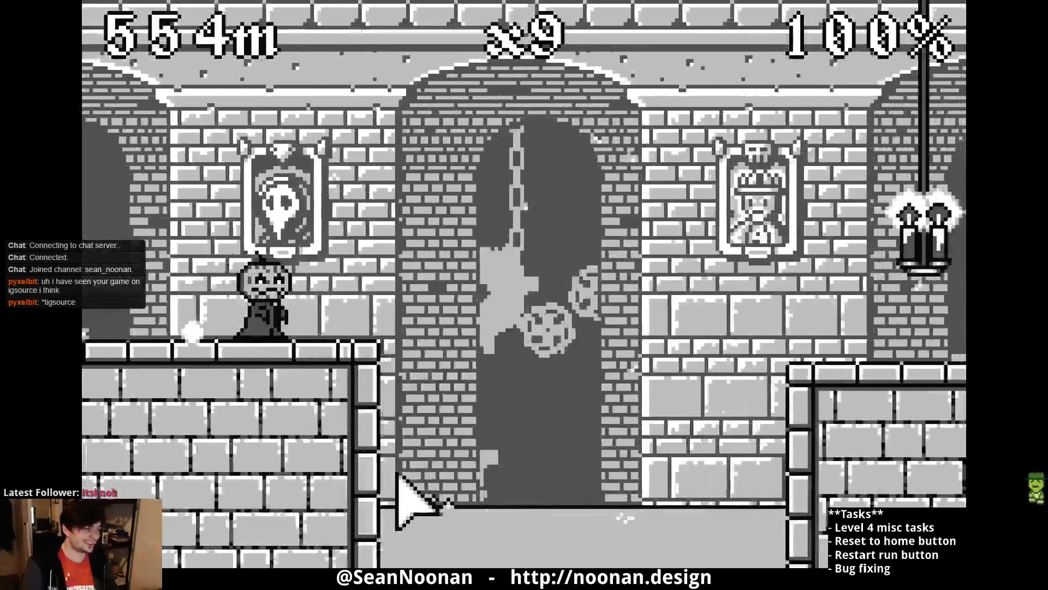
click(400, 478)
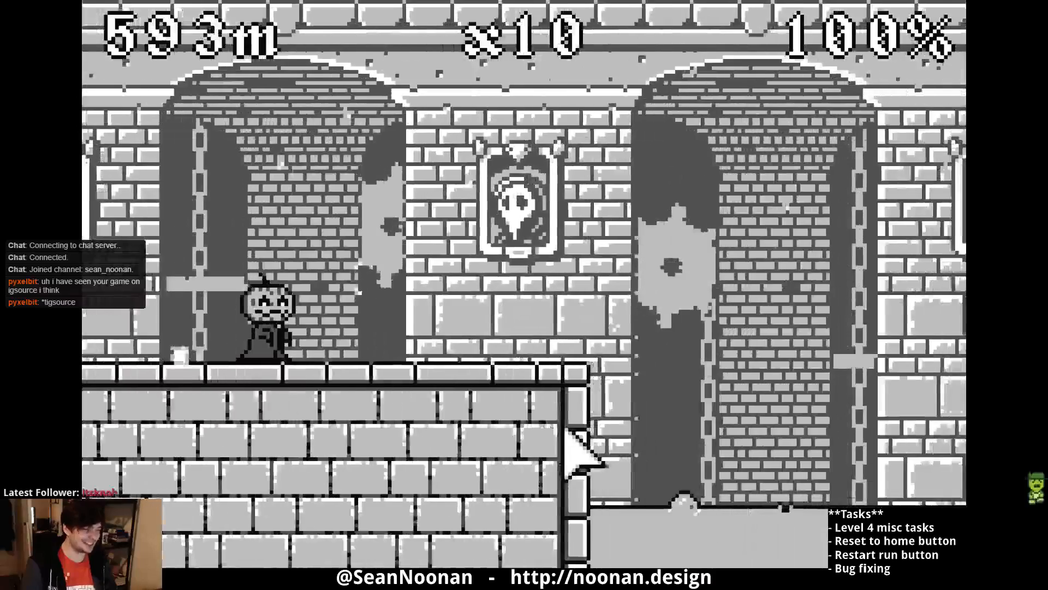
click(567, 433)
click(585, 452)
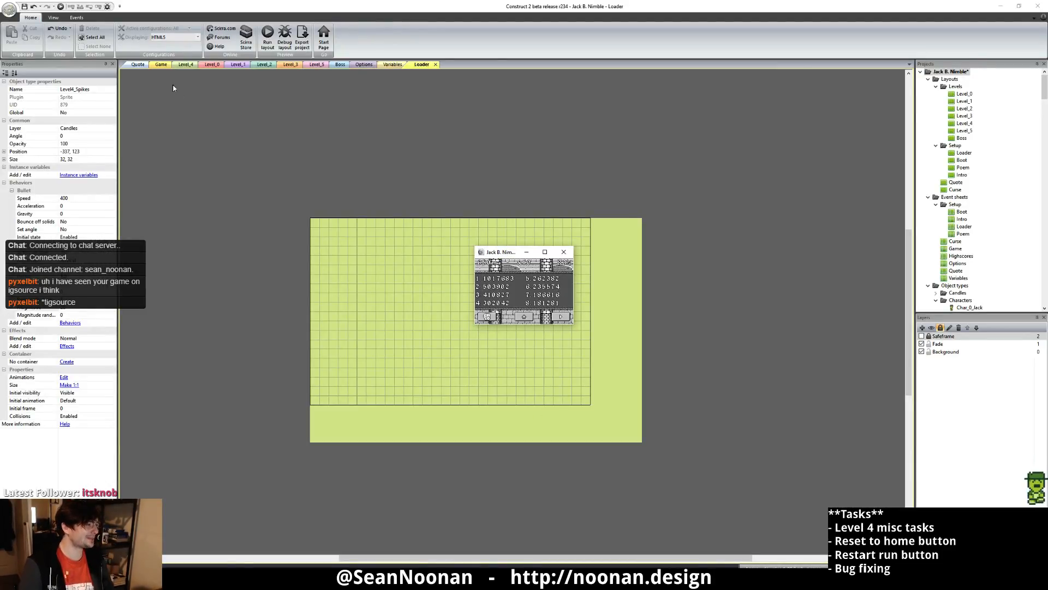
- Return to the Level_4 layout and examine the properties of the upper fireball sprite, Level4_Spikes
click(185, 66)
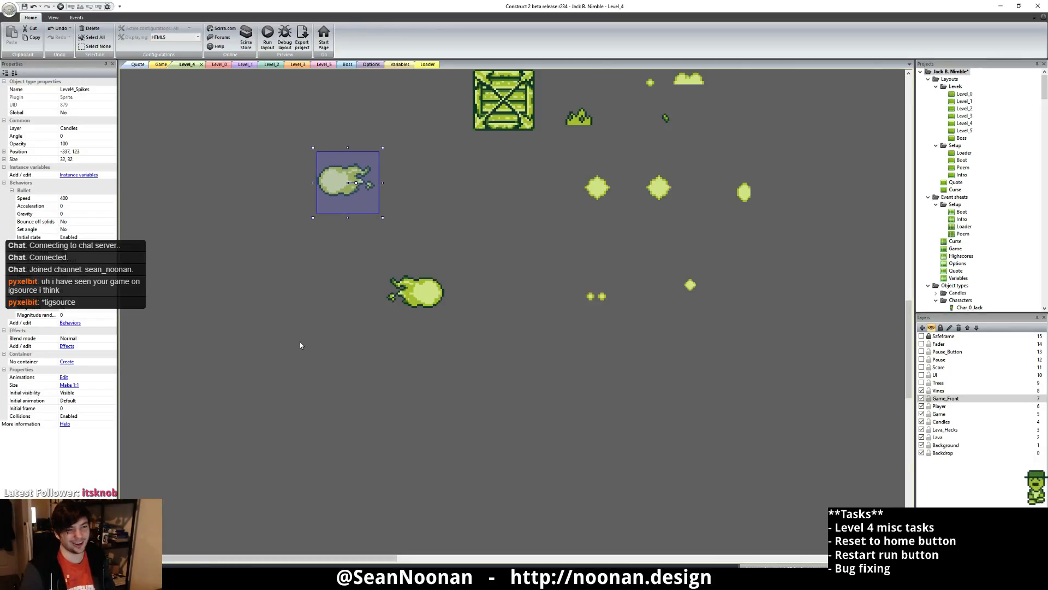
click(272, 314)
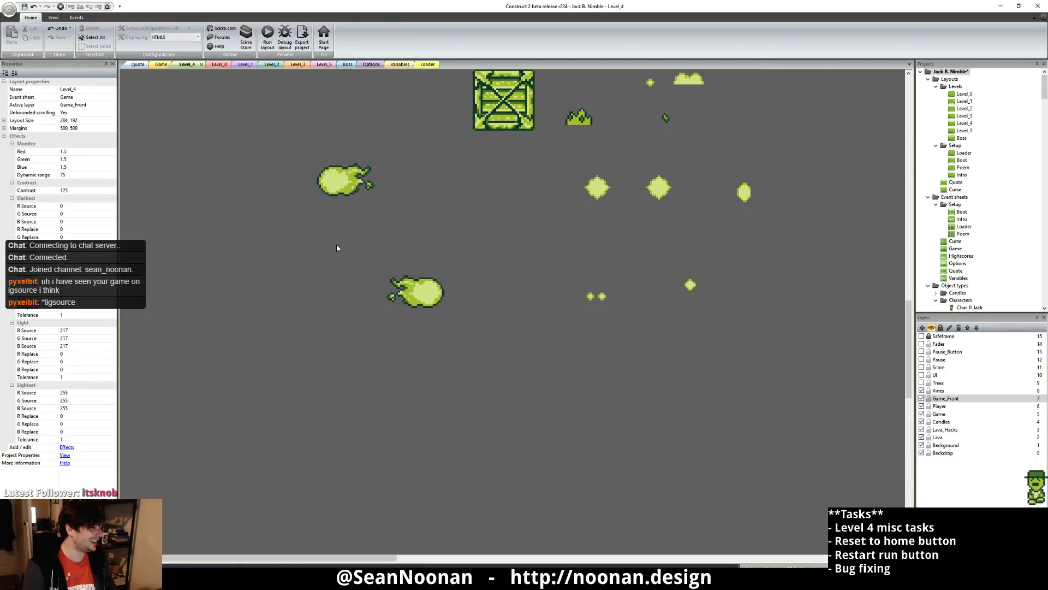
click(353, 182)
click(410, 164)
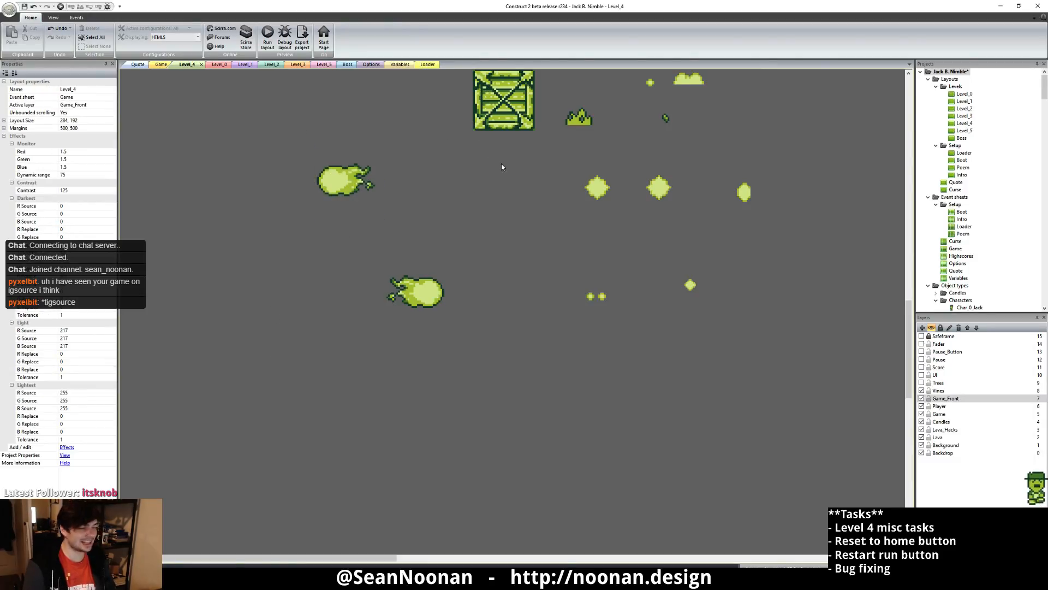
click(334, 170)
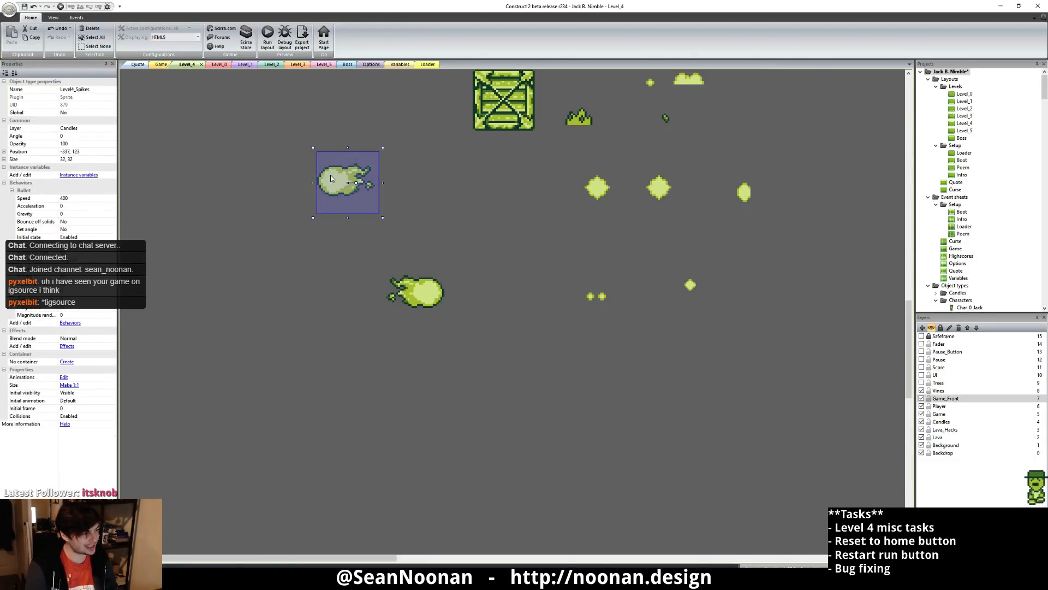
click(237, 148)
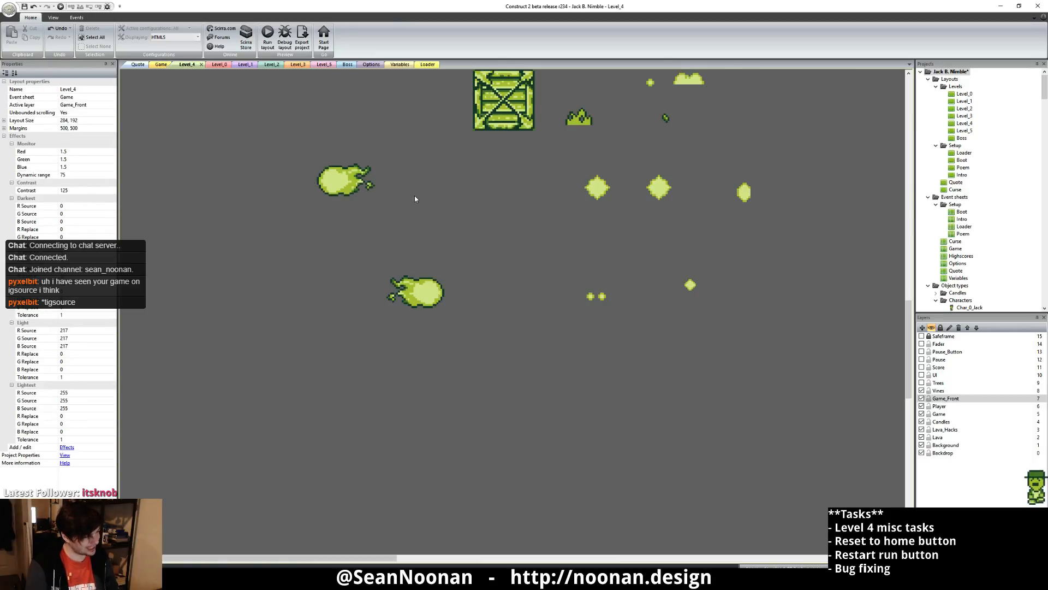
- Open the FX_Grass_Rustle sprite's images, preview its Default animation enlarged, and close the image editor
click(671, 119)
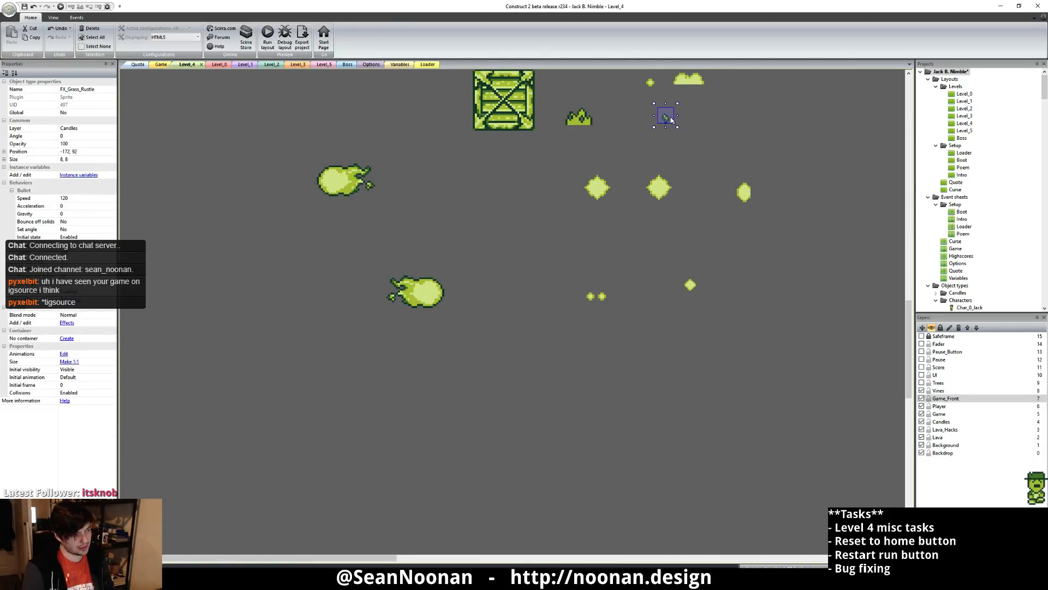
middle_drag(708, 132, 610, 197)
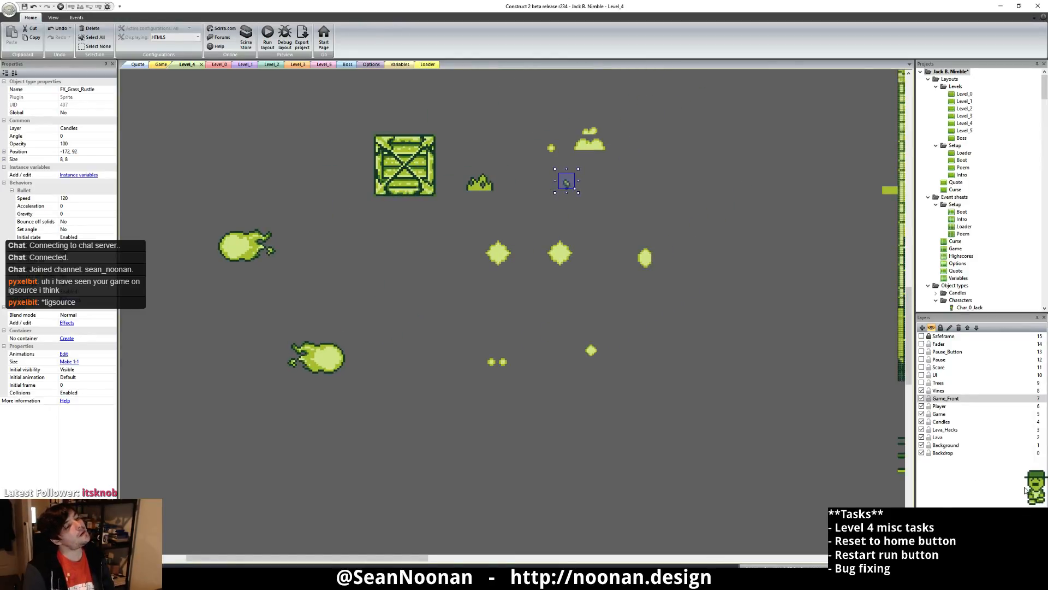
double_click(565, 182)
ctrl+scroll(398, 234, up, 5)
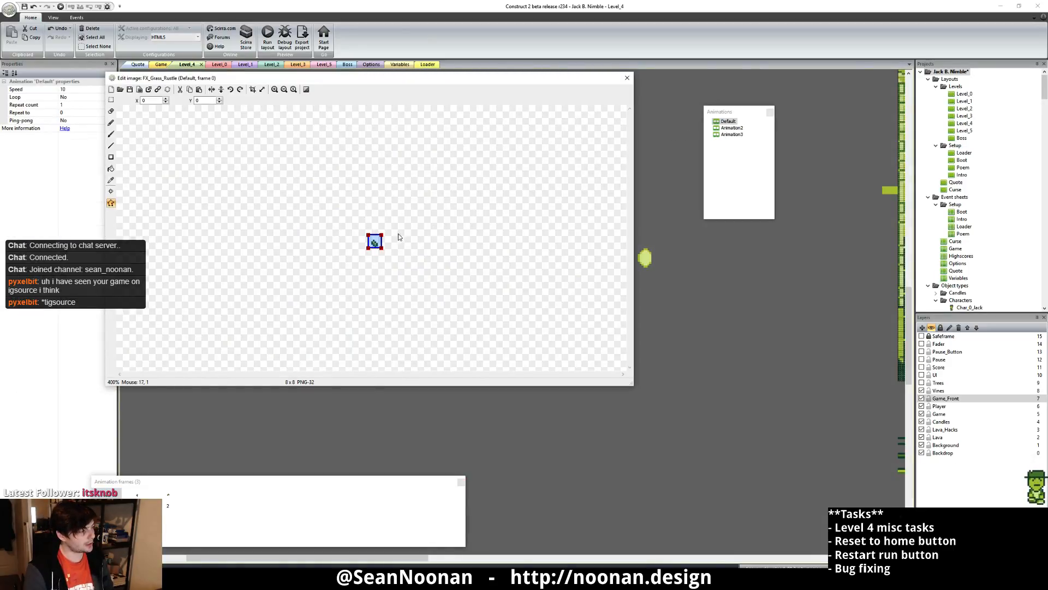
right_click(734, 117)
right_click(728, 121)
click(765, 153)
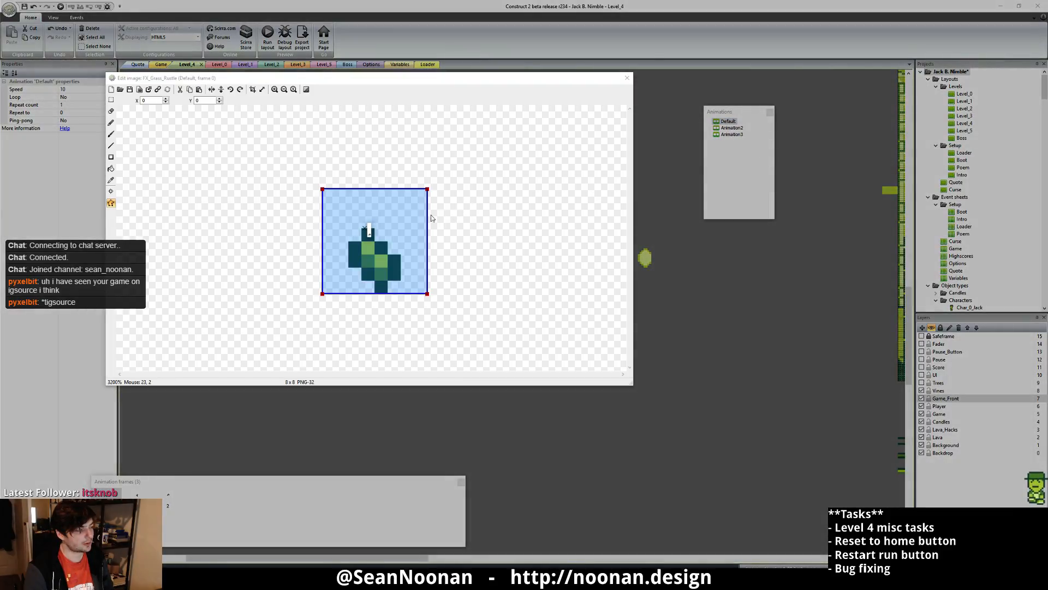
click(367, 229)
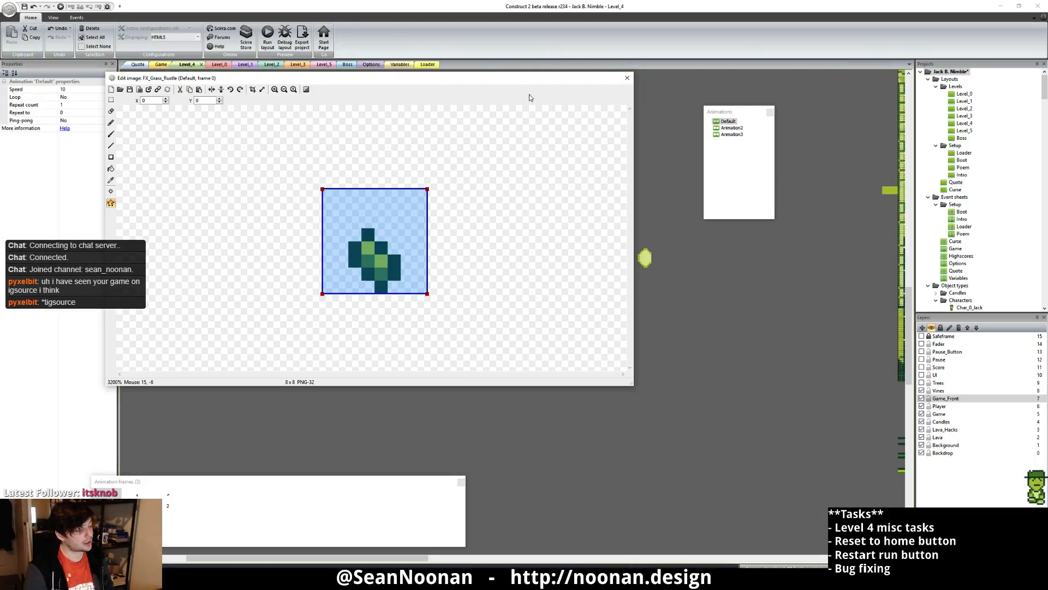
click(627, 77)
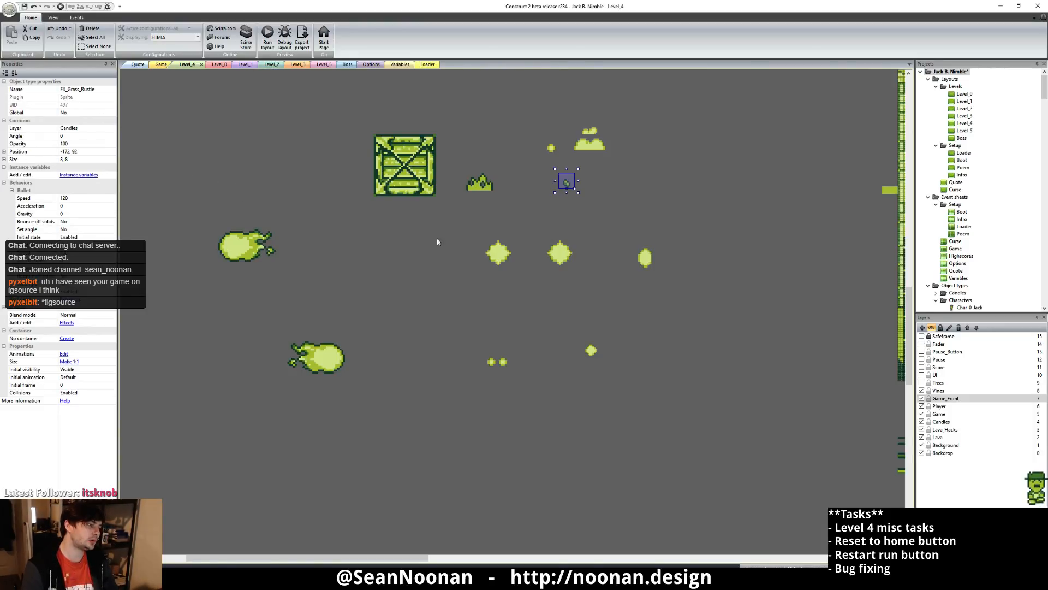
- Compare the properties of the FX_Lava_Land, FX_Grass_Rustle and upper fireball sprites beside the Level_4 layout
click(480, 187)
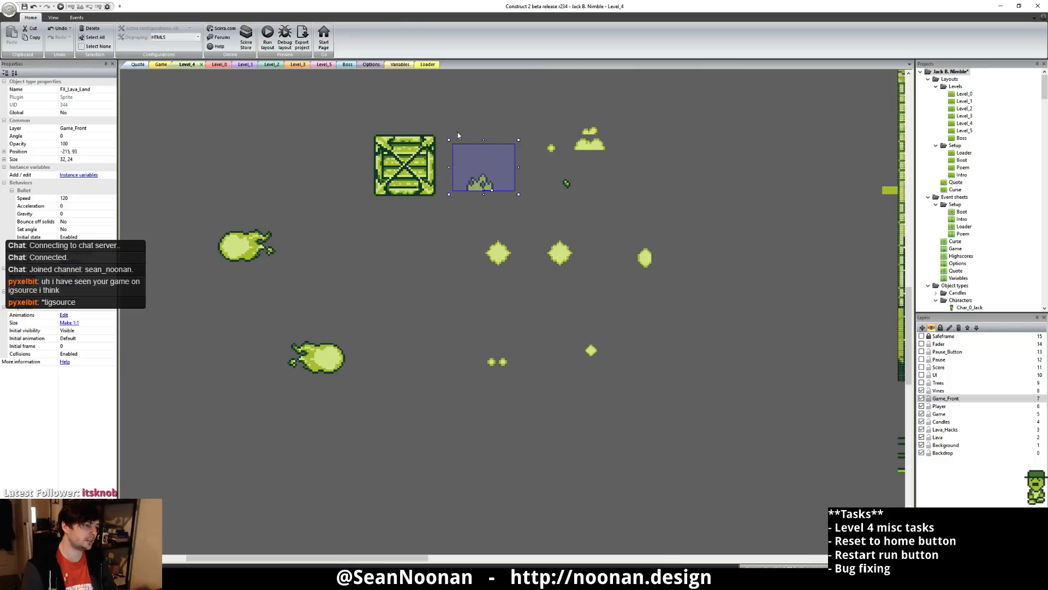
click(459, 133)
click(491, 181)
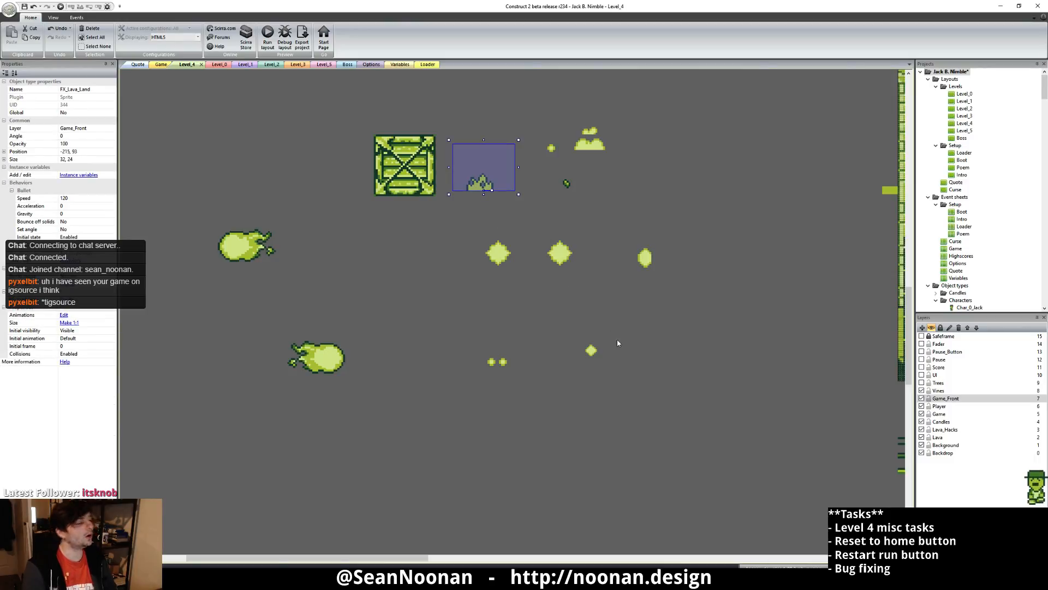
click(567, 184)
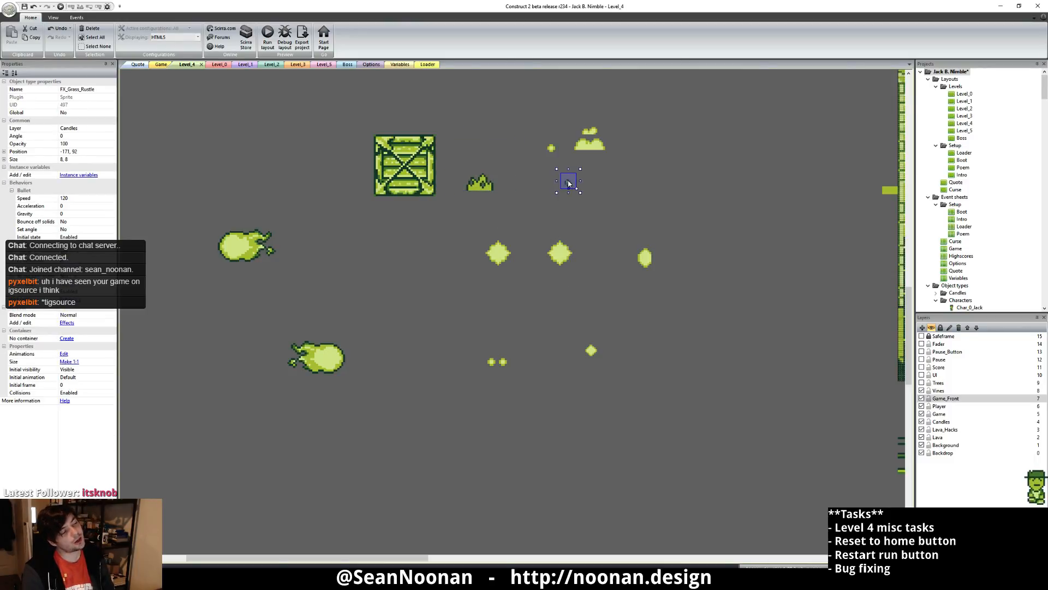
click(490, 172)
click(499, 103)
click(235, 247)
click(276, 158)
click(488, 174)
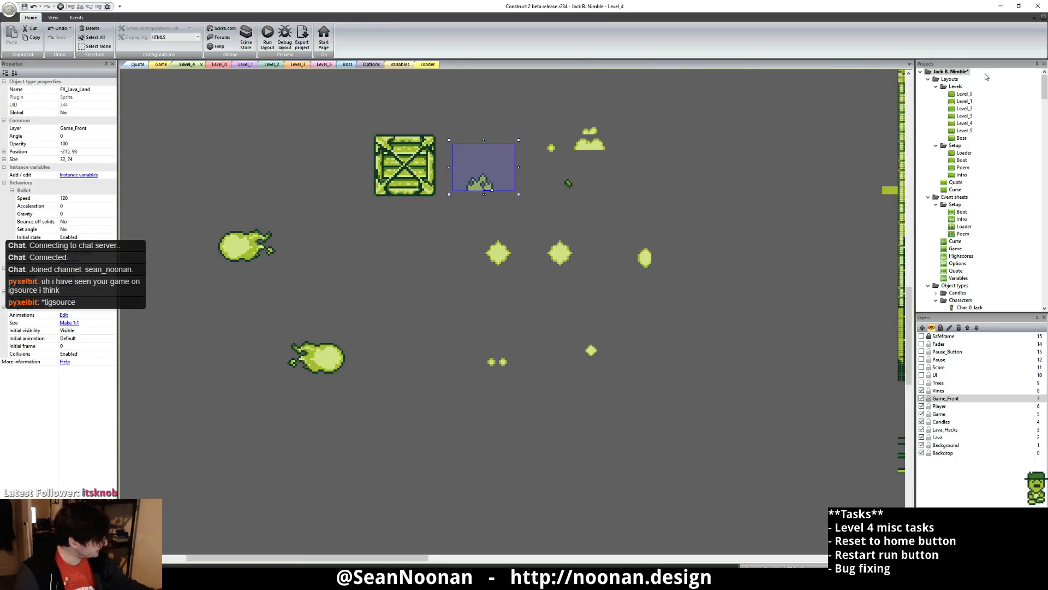
- Inspect the Level4_Rock crate and the Player_Flamelets sprite at the start of the castle, and clear the selection
click(137, 88)
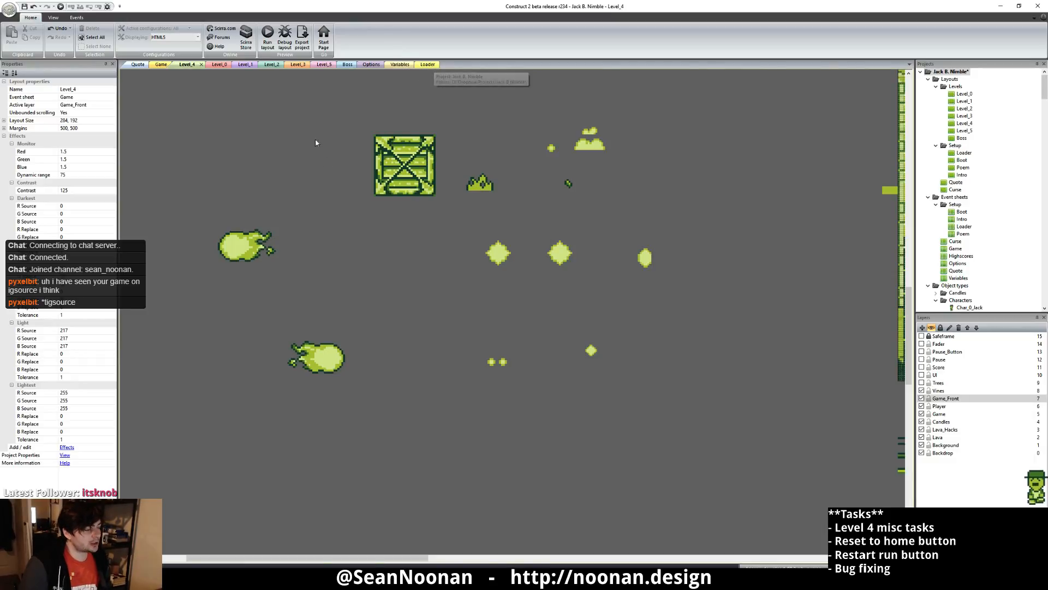
middle_drag(281, 166, 254, 178)
click(378, 174)
middle_drag(509, 182, 447, 233)
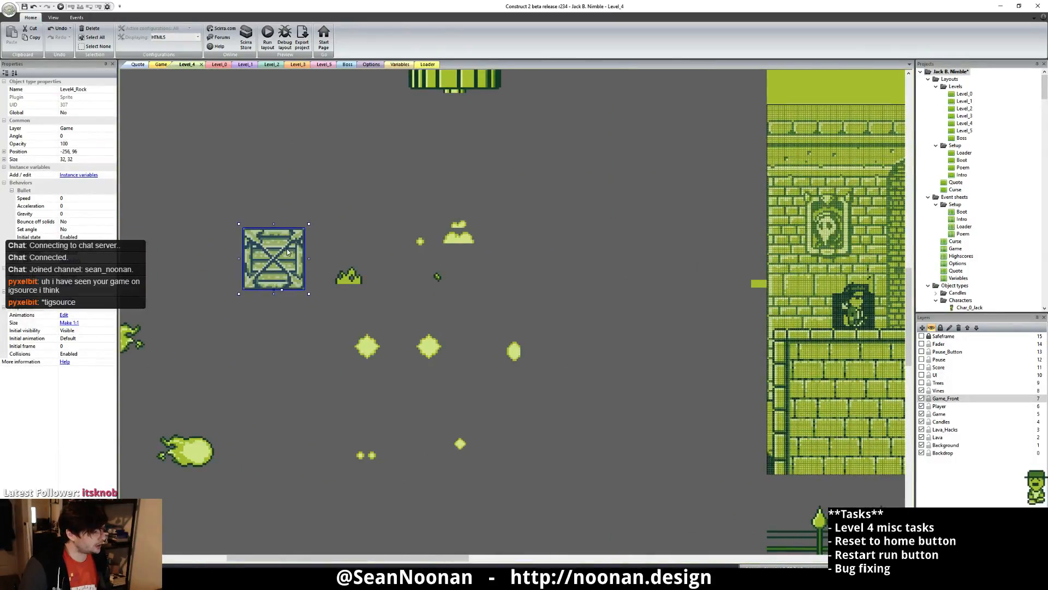
click(239, 135)
middle_drag(760, 225, 448, 227)
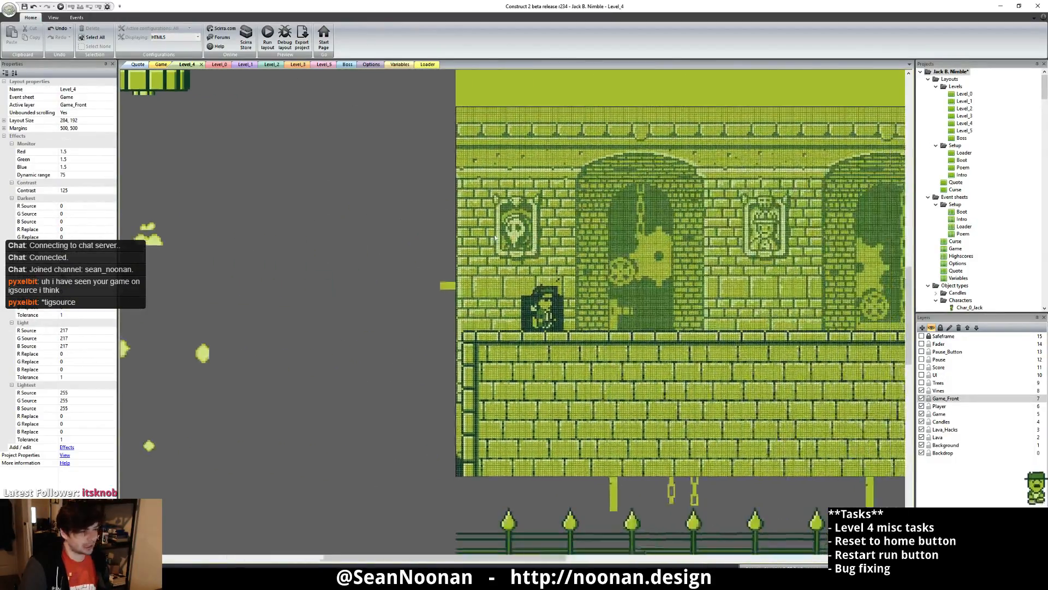
click(542, 304)
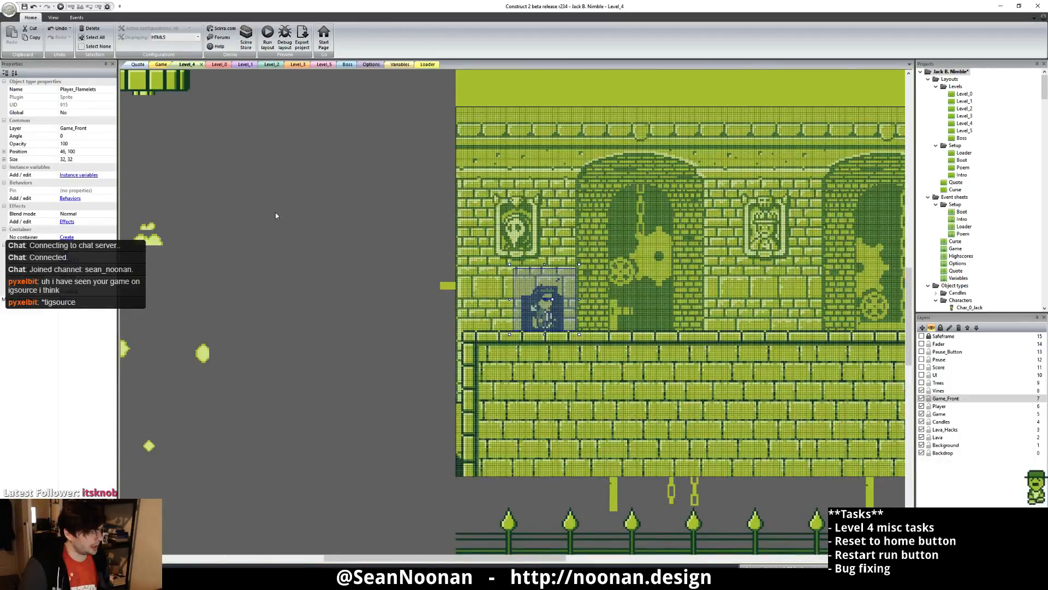
click(231, 155)
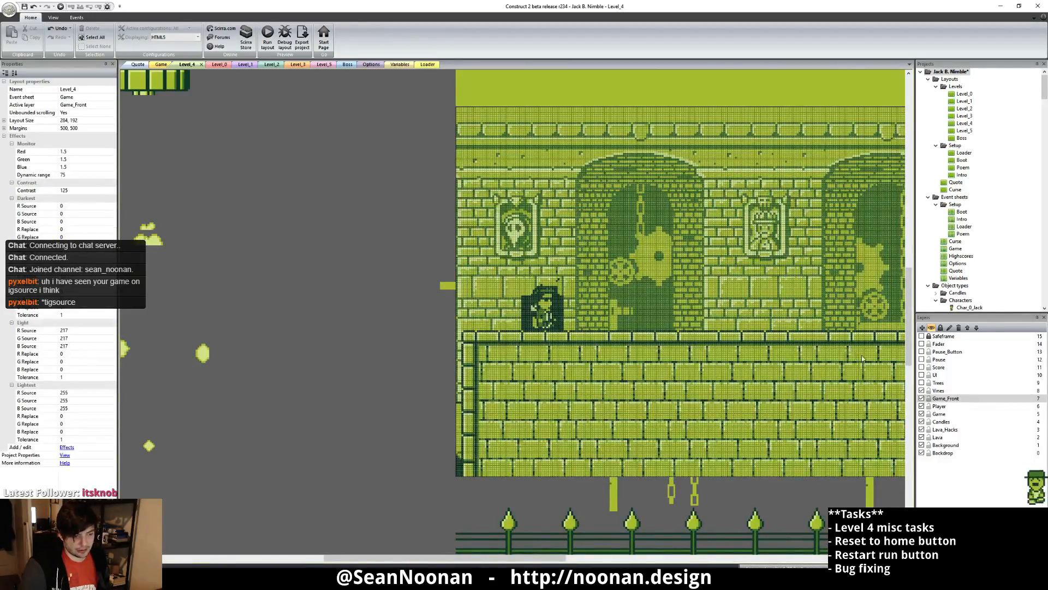
- Toggle the visibility of the Game_Front and Player layers off and back on, and select the Level4_Rock crate
click(921, 398)
click(921, 399)
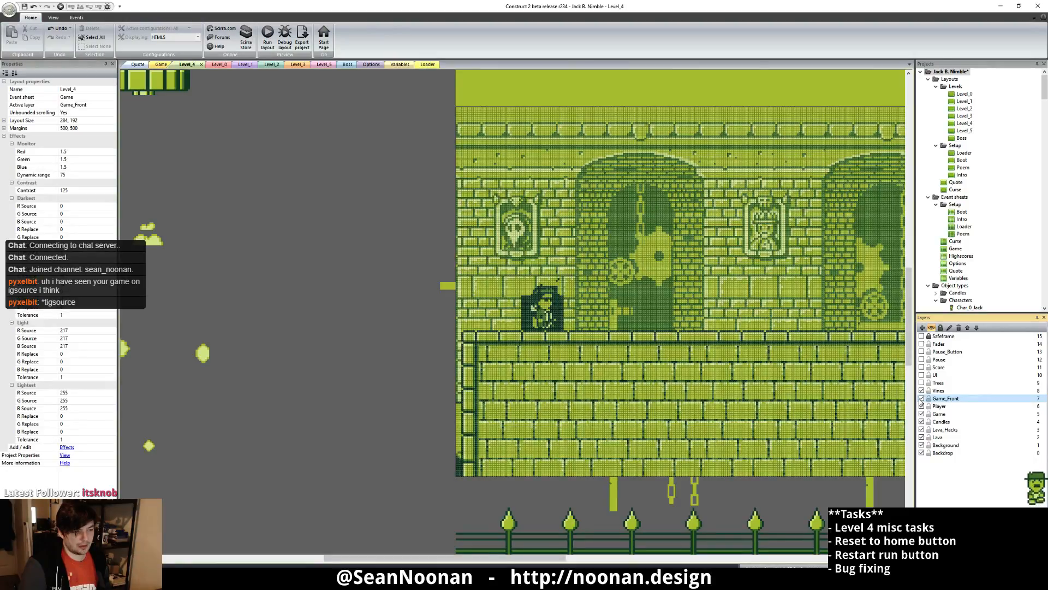
click(921, 407)
click(921, 406)
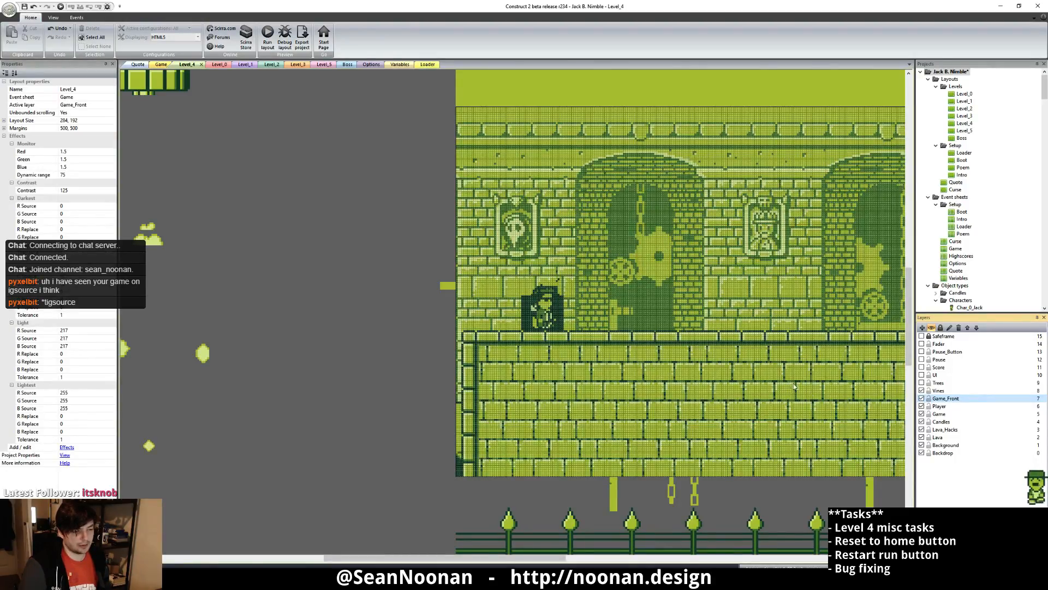
middle_drag(272, 240, 385, 320)
click(365, 321)
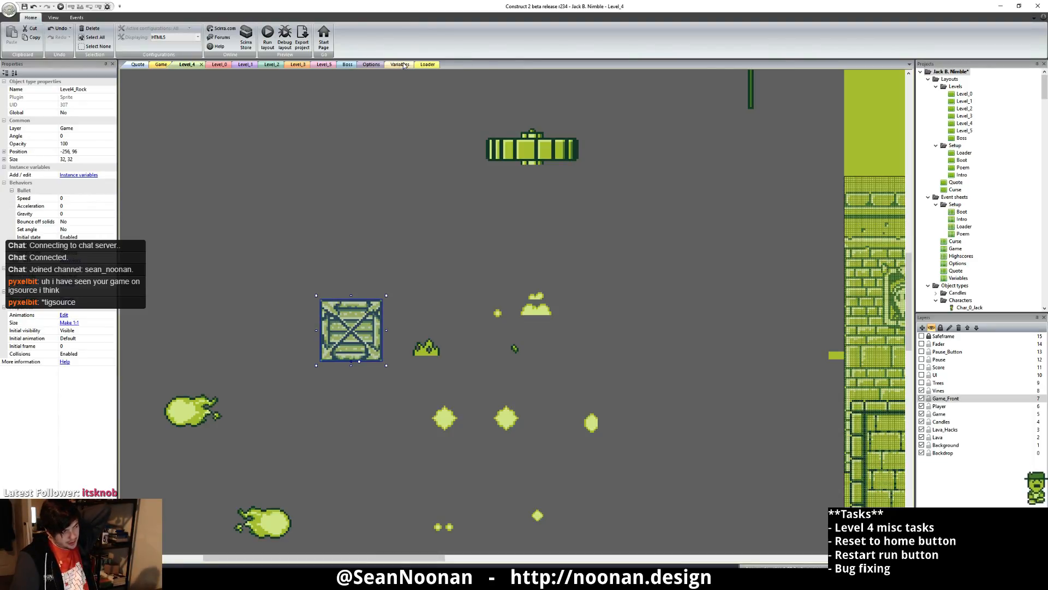
- In the Game event sheet's Player Death group, expand the events under the comment about the player falling off the screen
click(162, 64)
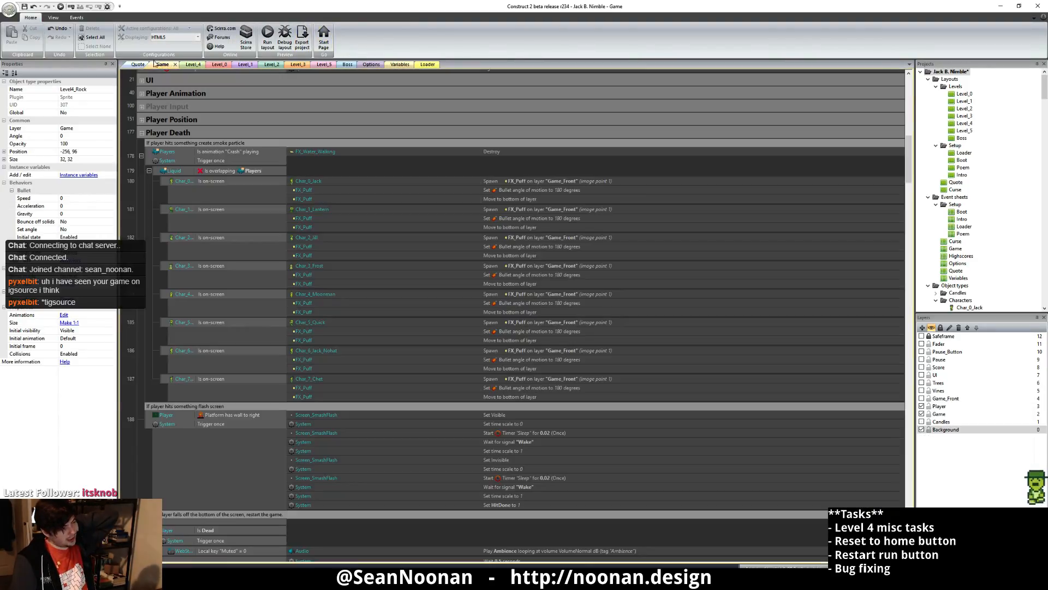
scroll(147, 125, down, 1)
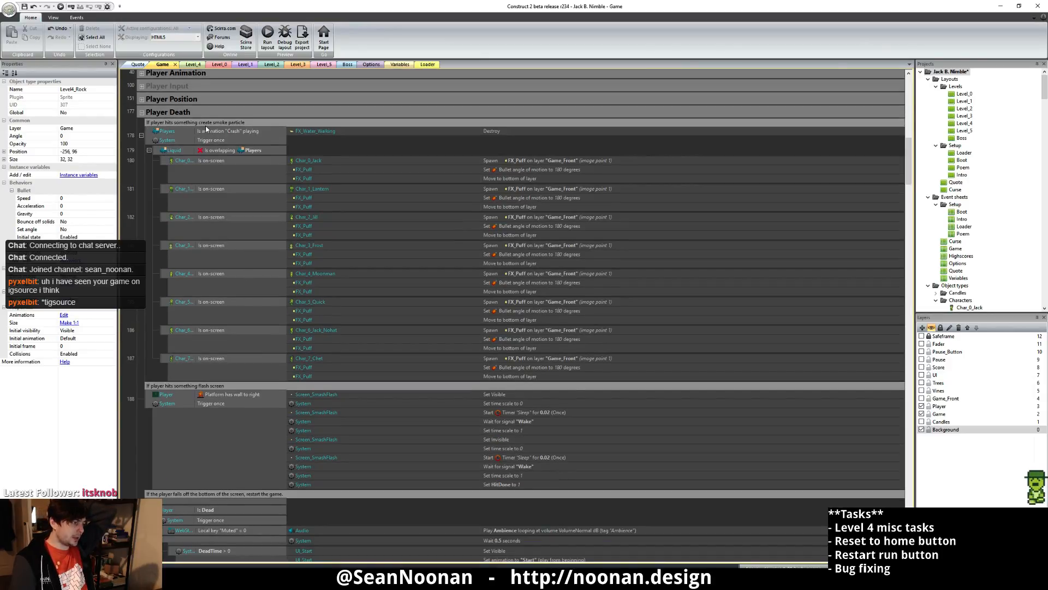
click(154, 112)
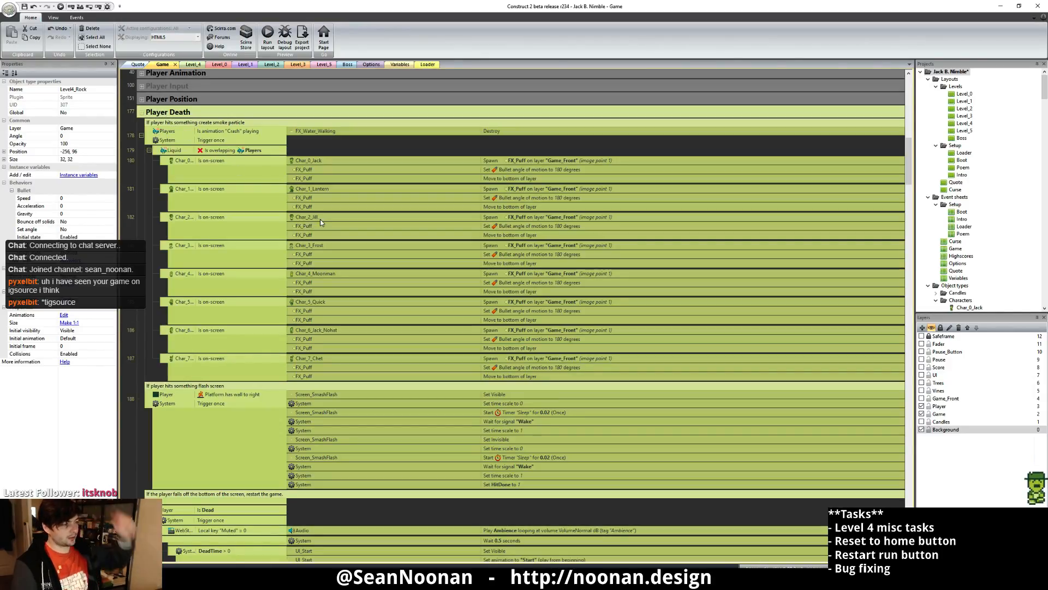
scroll(340, 218, down, 10)
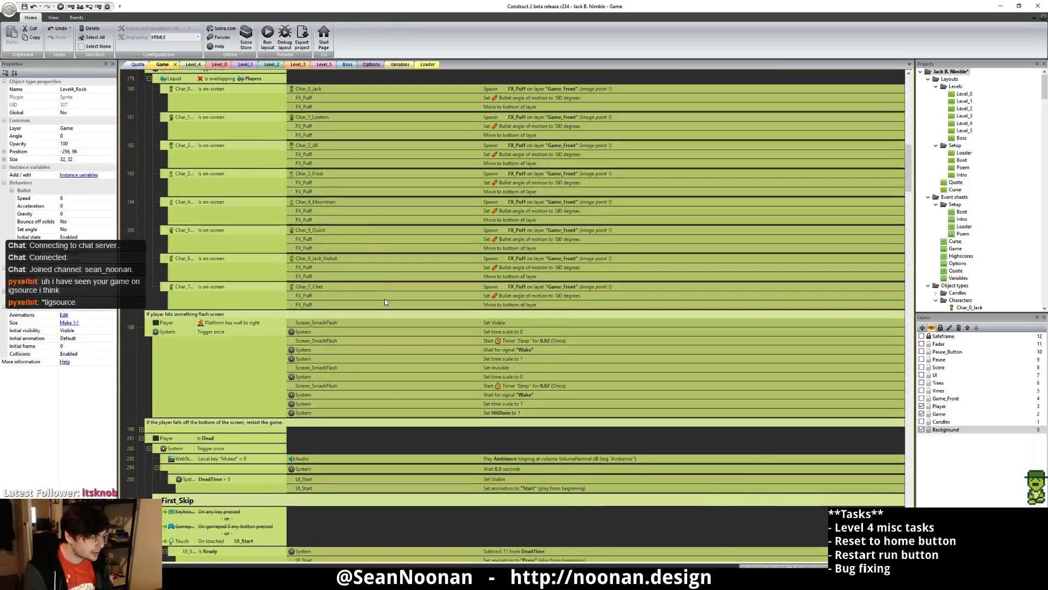
scroll(345, 284, down, 2)
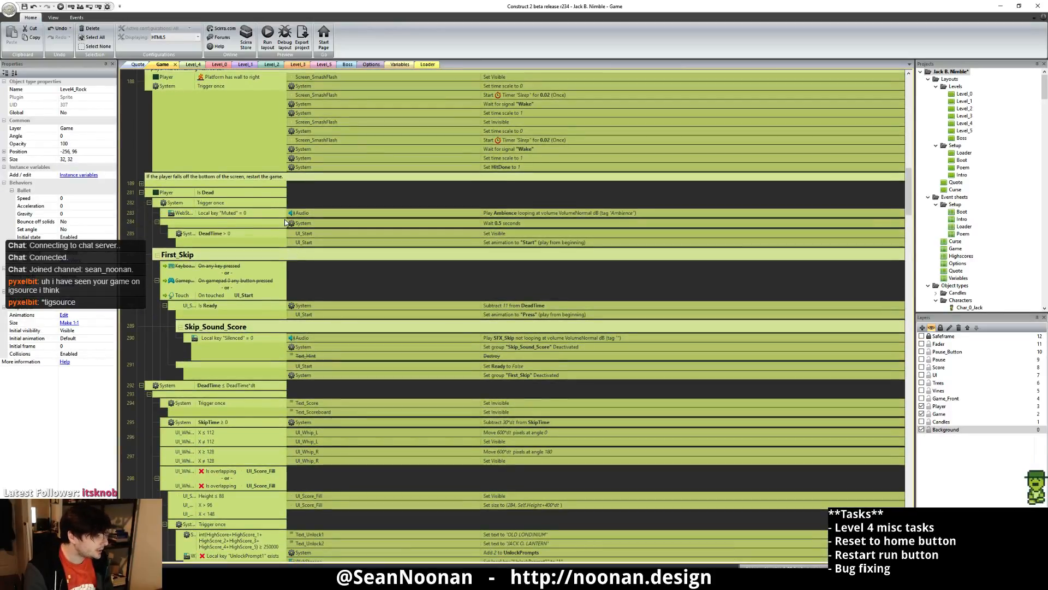
click(142, 185)
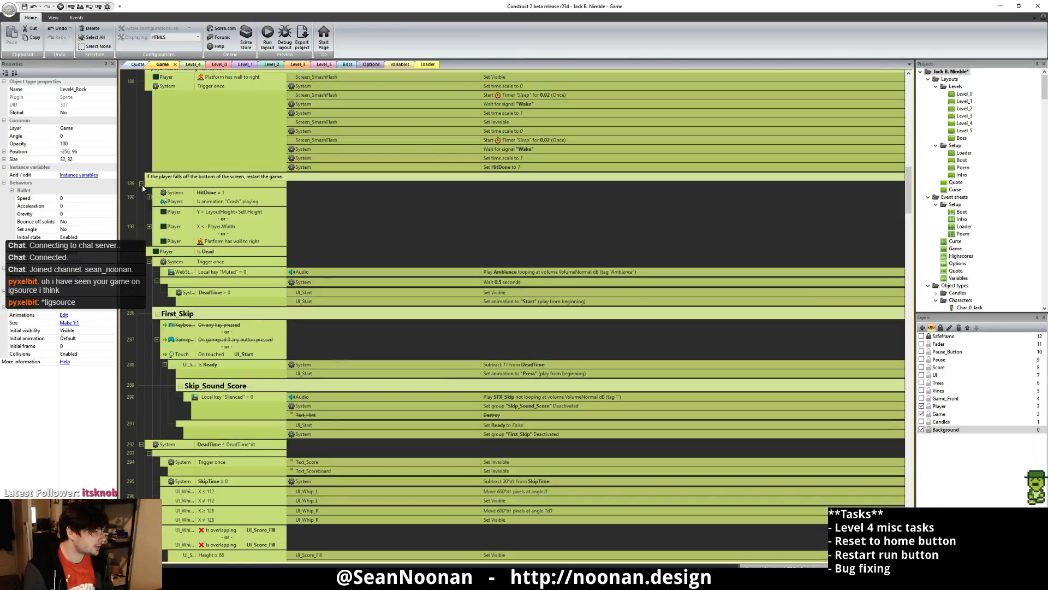
- Expand the nested crash, off-screen and GameSpeed events under the player-falls comment and review their conditions and actions
click(149, 197)
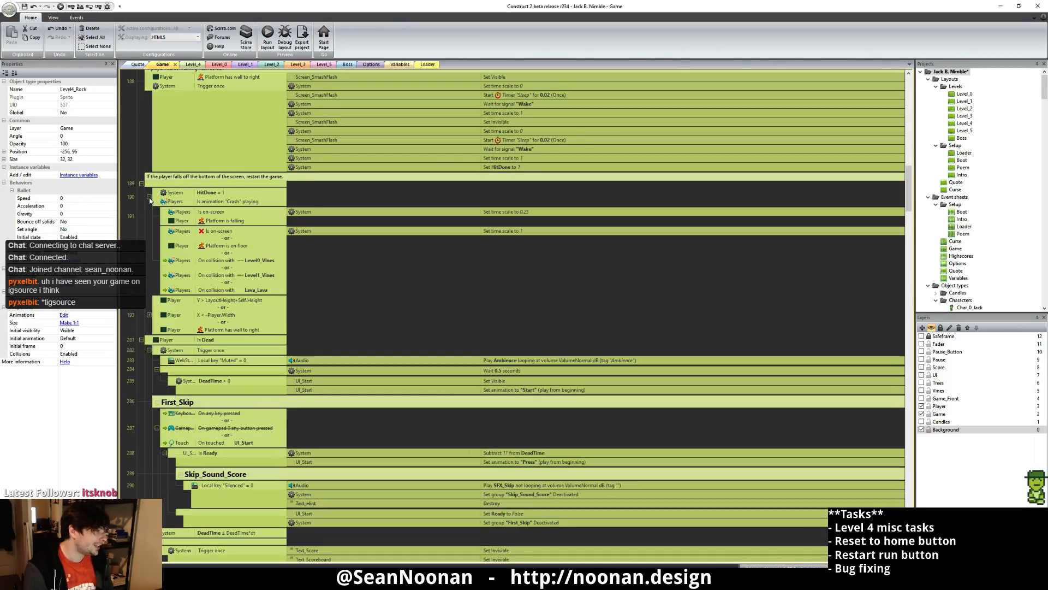
click(149, 315)
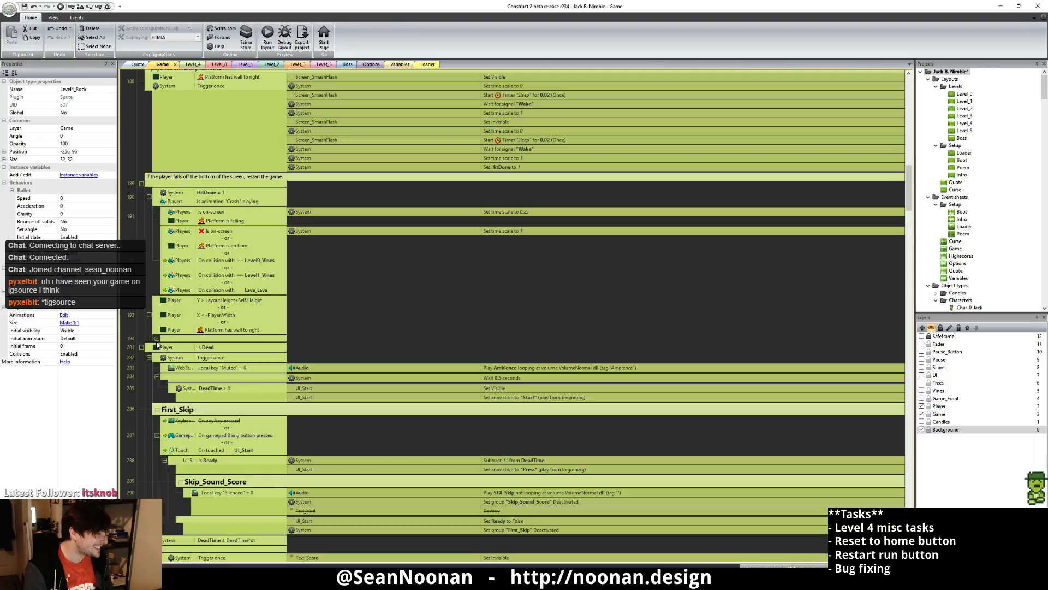
click(157, 338)
scroll(156, 342, down, 2)
scroll(151, 239, down, 3)
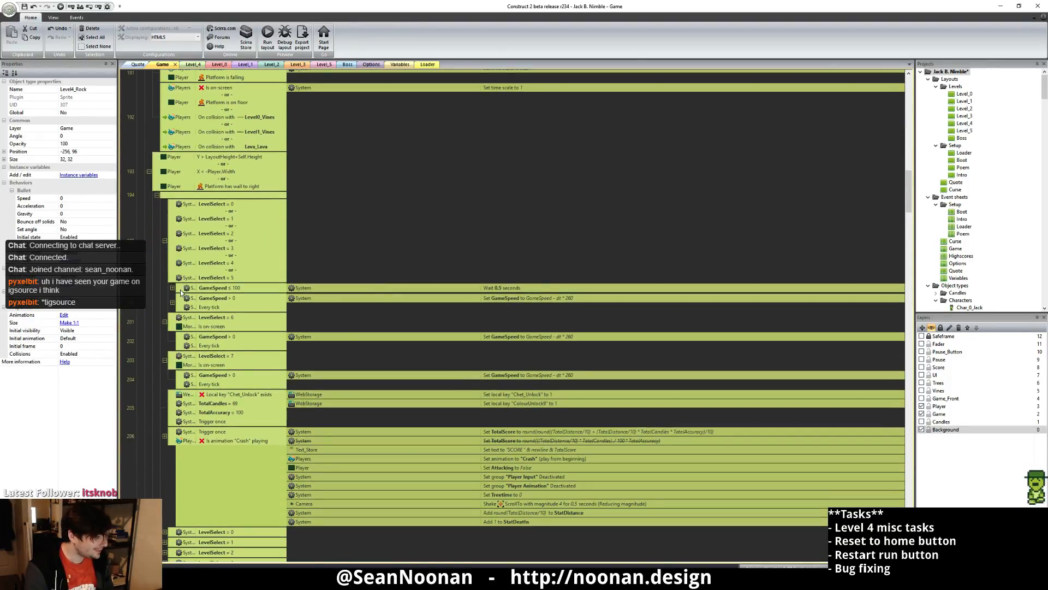
click(173, 288)
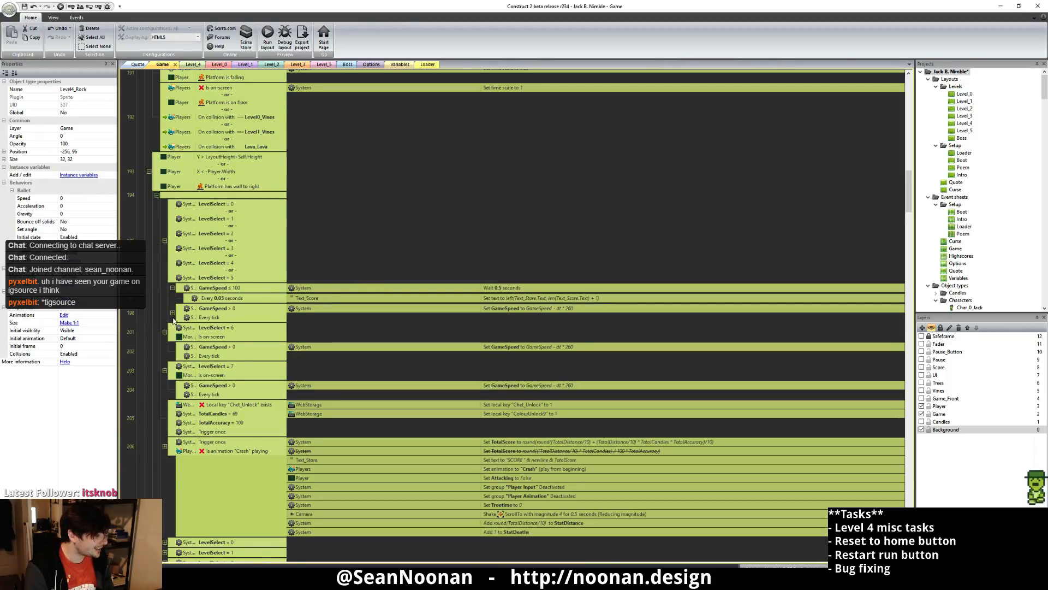
click(173, 313)
scroll(506, 340, down, 3)
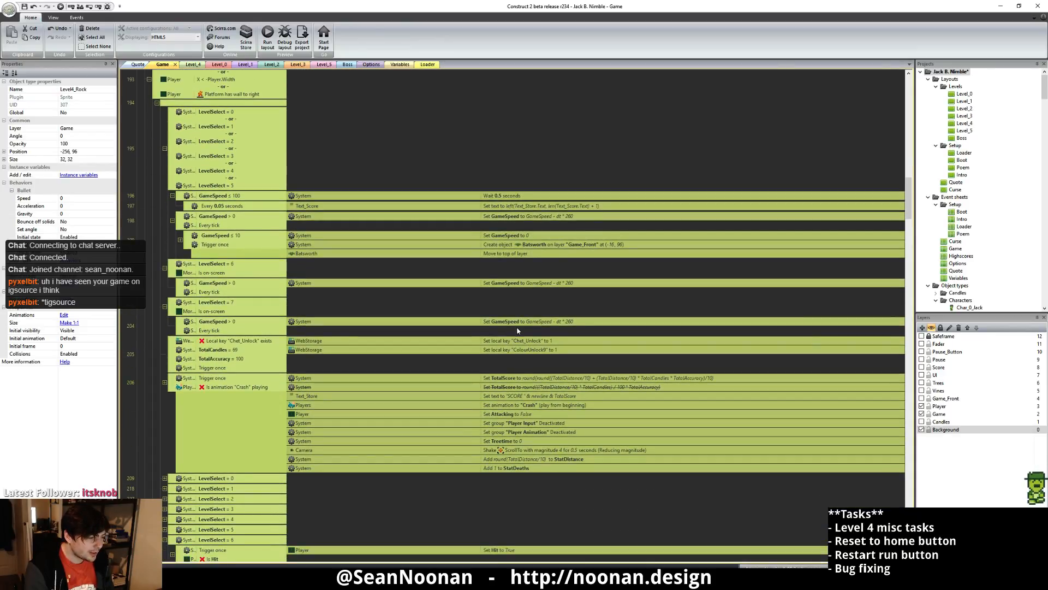
scroll(515, 330, down, 2)
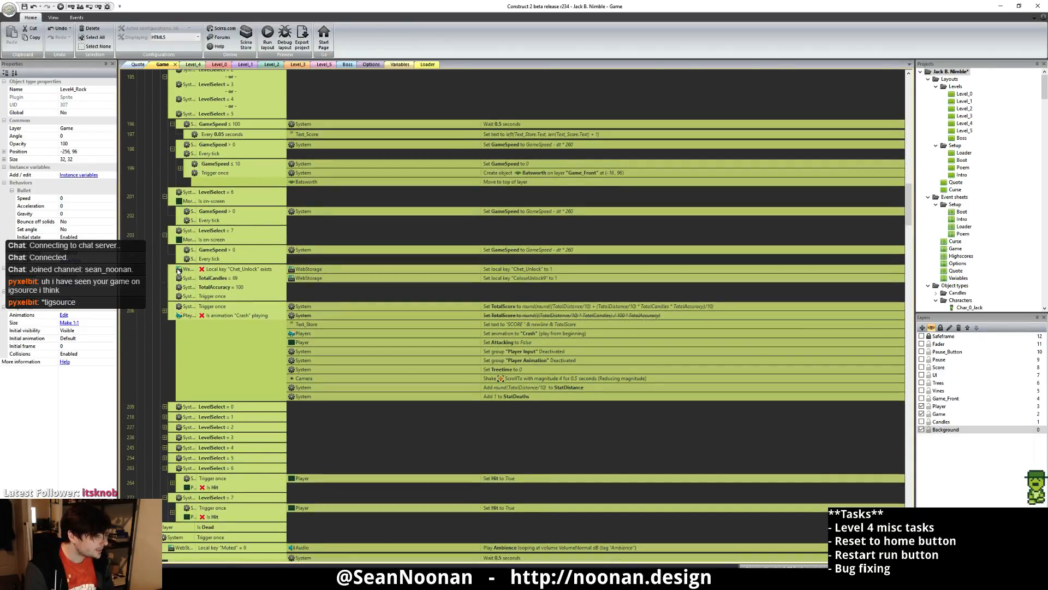
- In the Chat_Unlock event, change the TotalAccuracy condition's comparison to Greater or equal
click(403, 266)
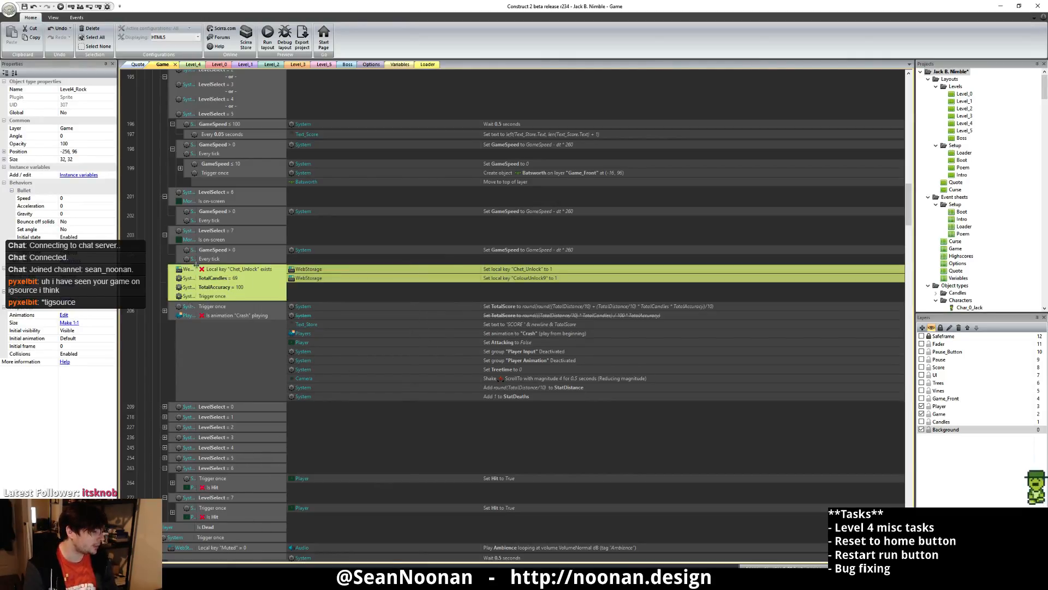
click(224, 294)
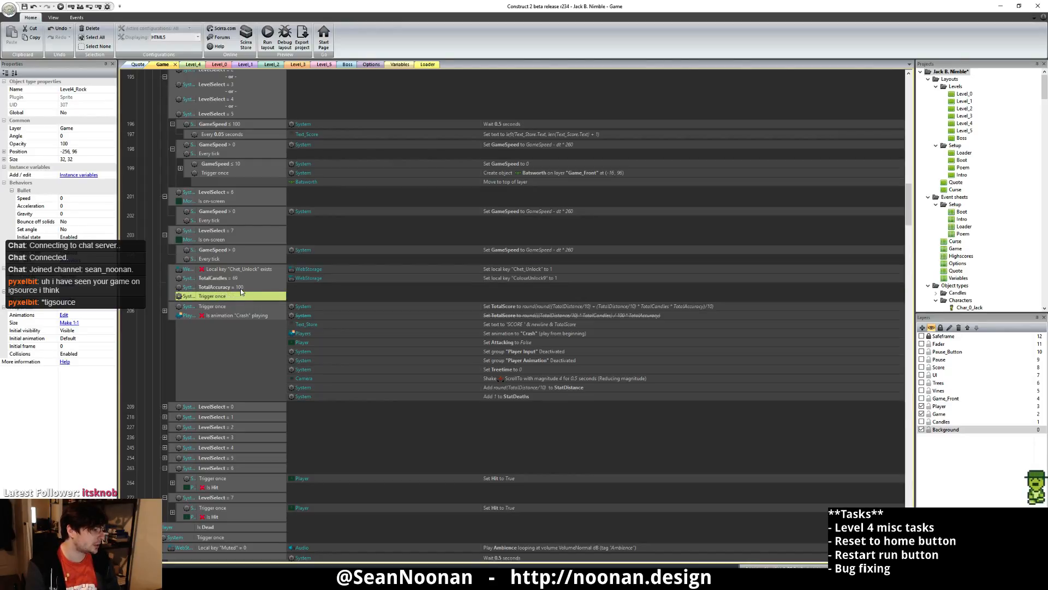
click(237, 287)
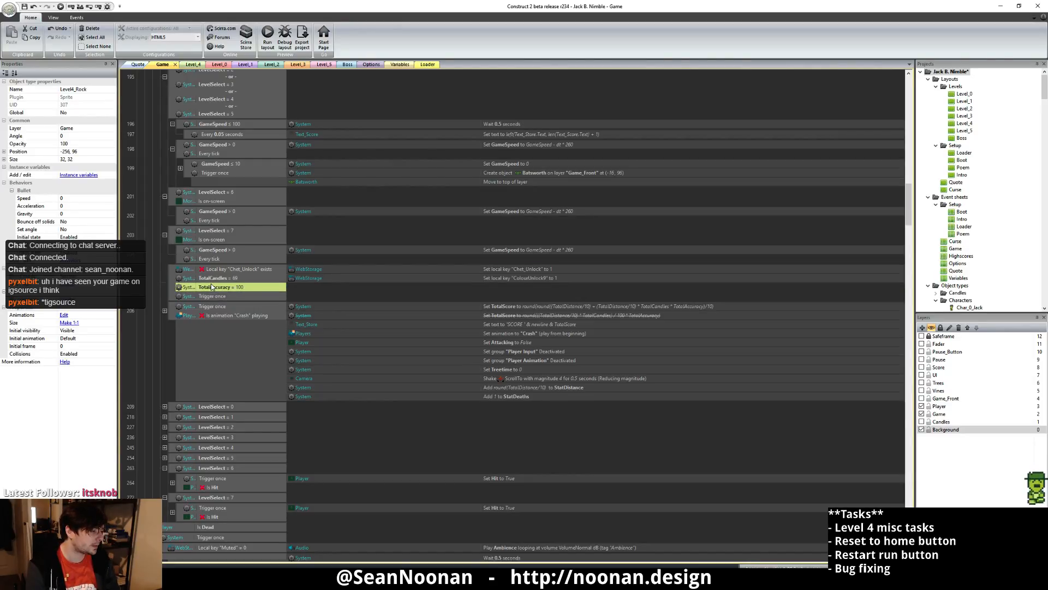
double_click(212, 287)
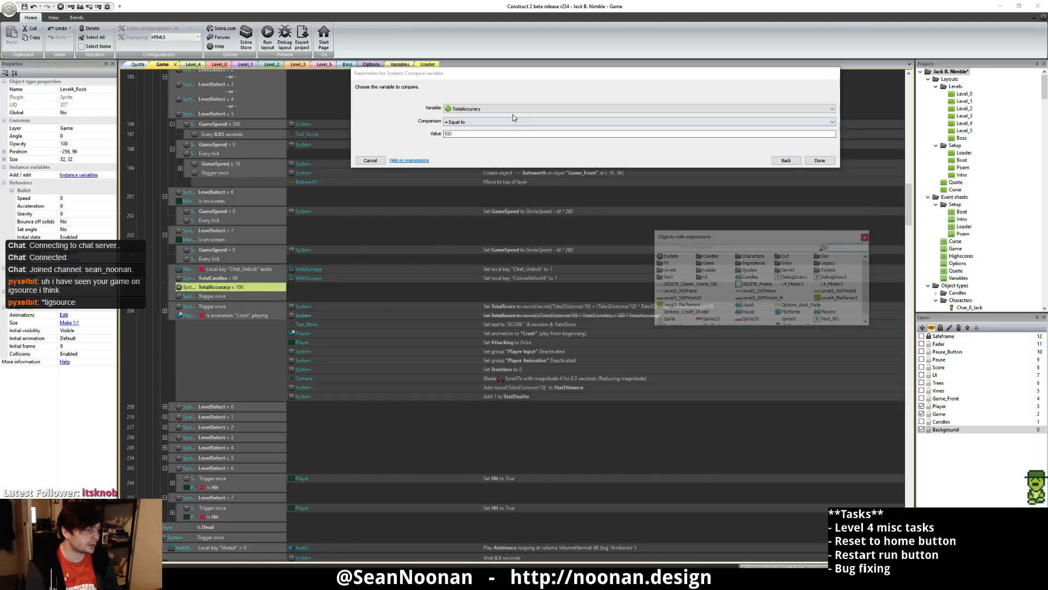
click(500, 121)
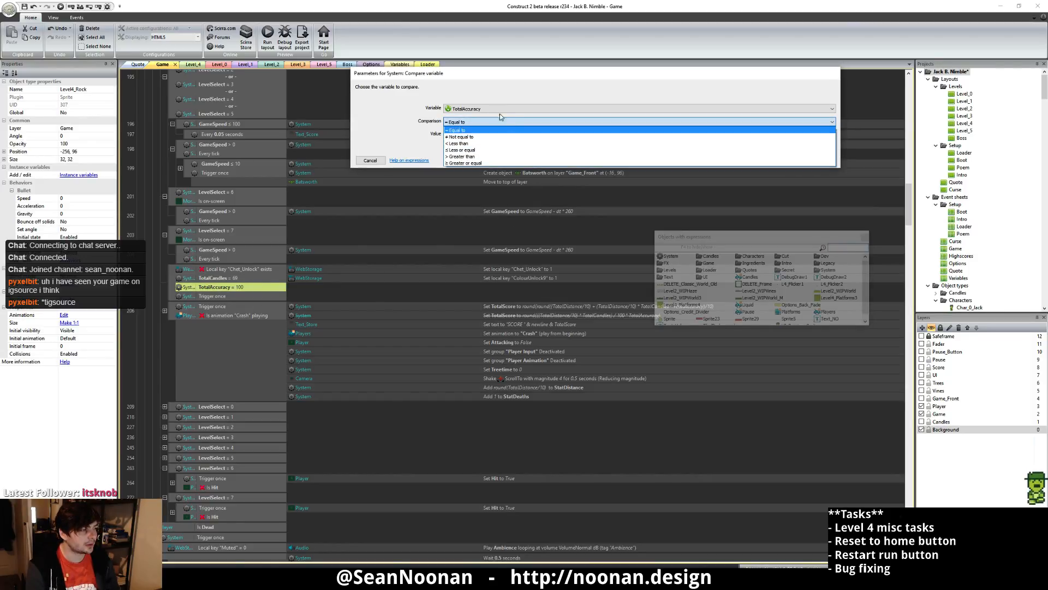
click(479, 163)
click(816, 162)
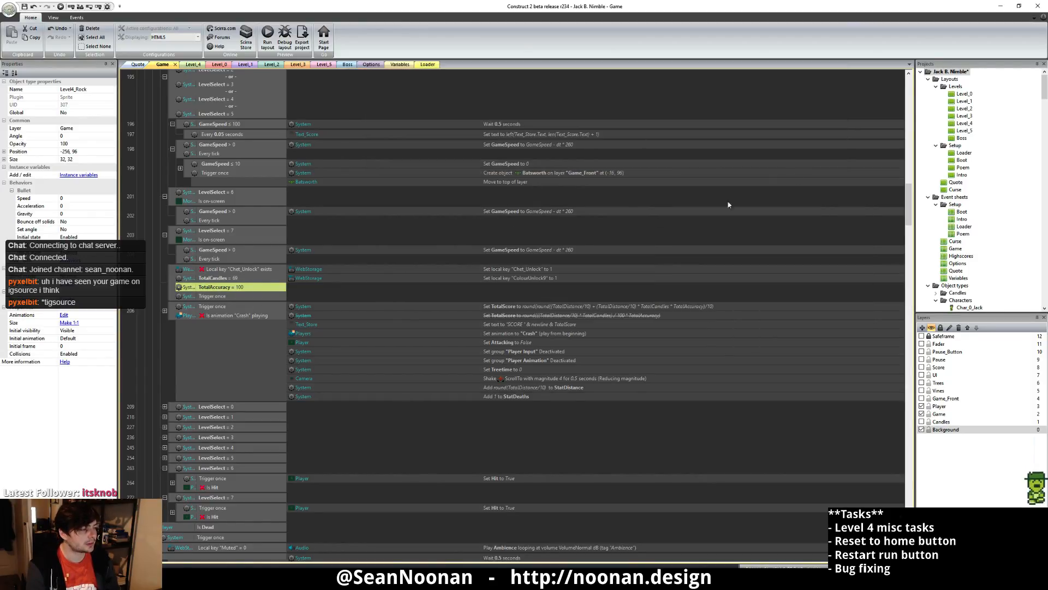
- Change the TotalCandles condition's comparison in the same event to Greater or equal
double_click(243, 279)
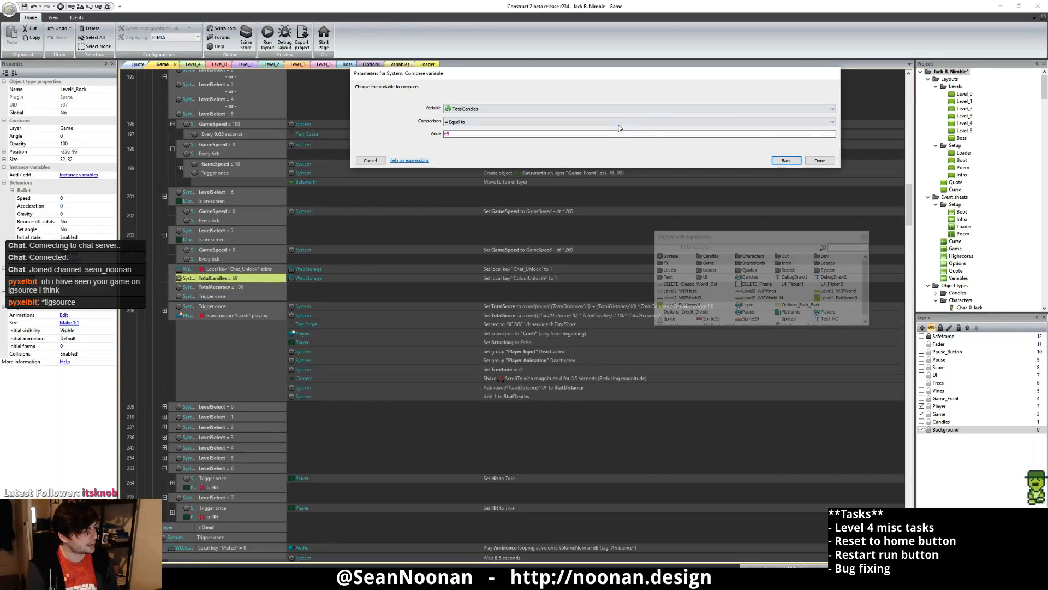
click(623, 122)
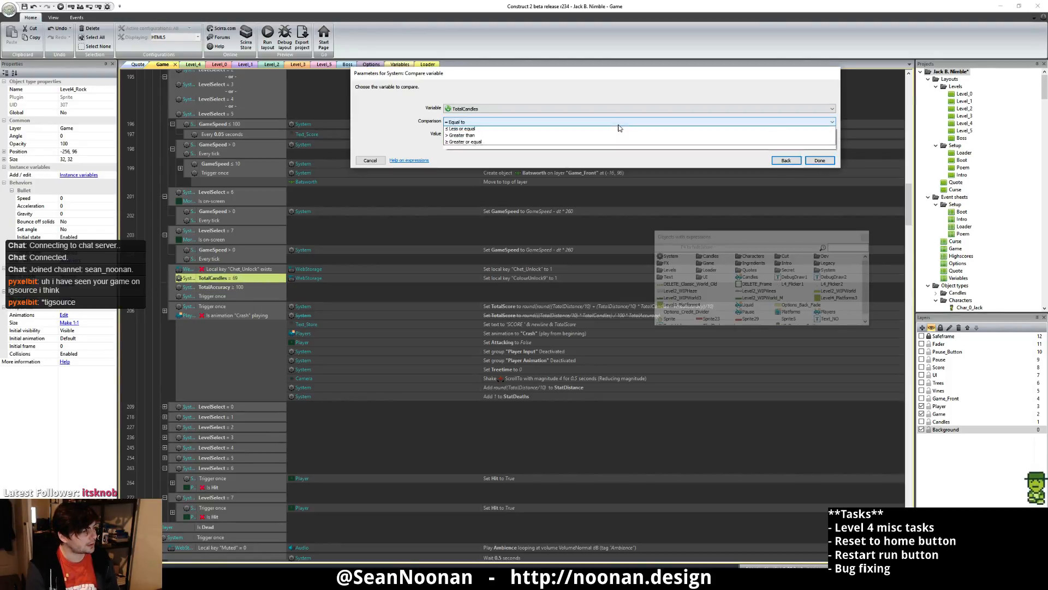
click(590, 162)
click(822, 162)
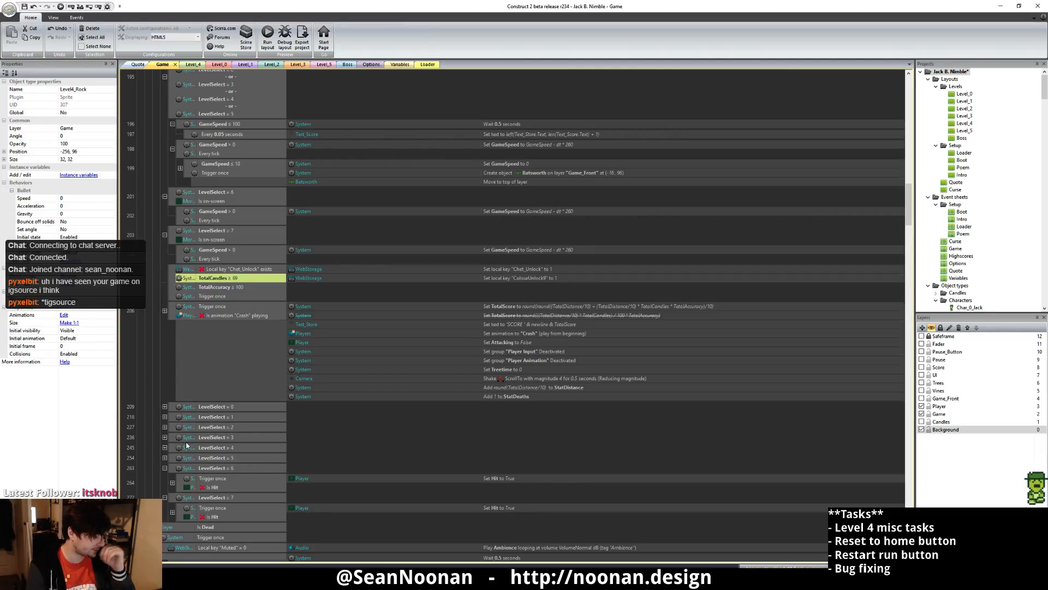
- Expand the LevelSelect = 0 death event and its Trigger once sub-event, and review them against the score events above
scroll(284, 365, down, 2)
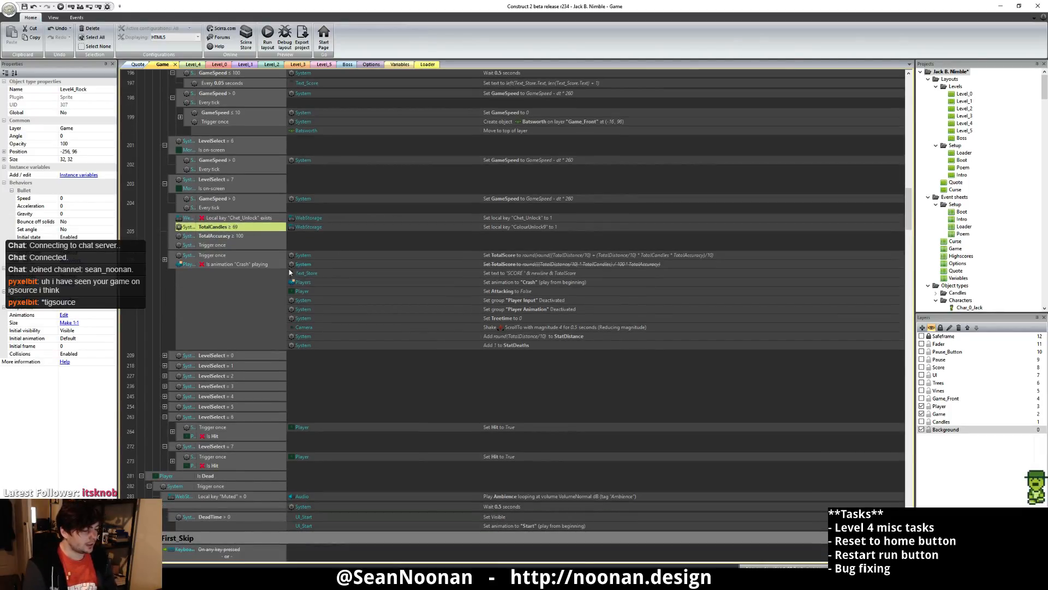
scroll(275, 284, down, 2)
scroll(278, 289, down, 4)
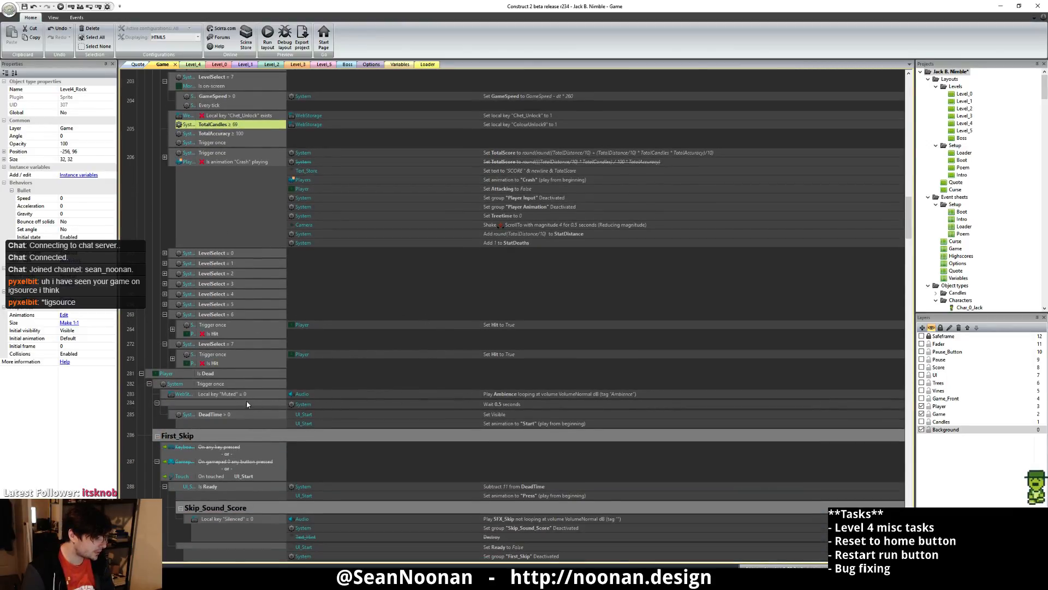
scroll(251, 406, down, 2)
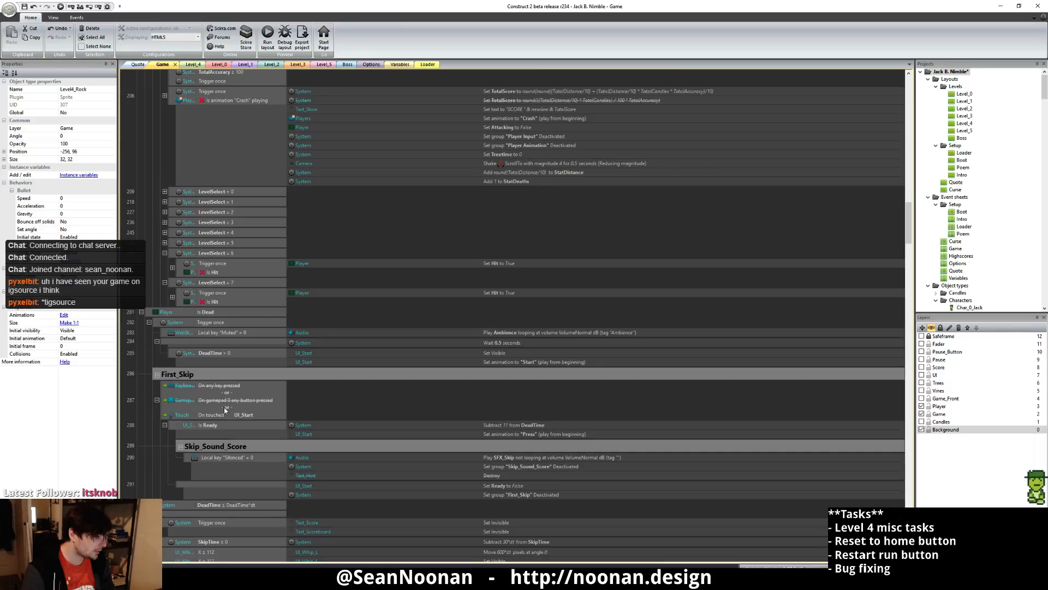
click(210, 192)
click(165, 192)
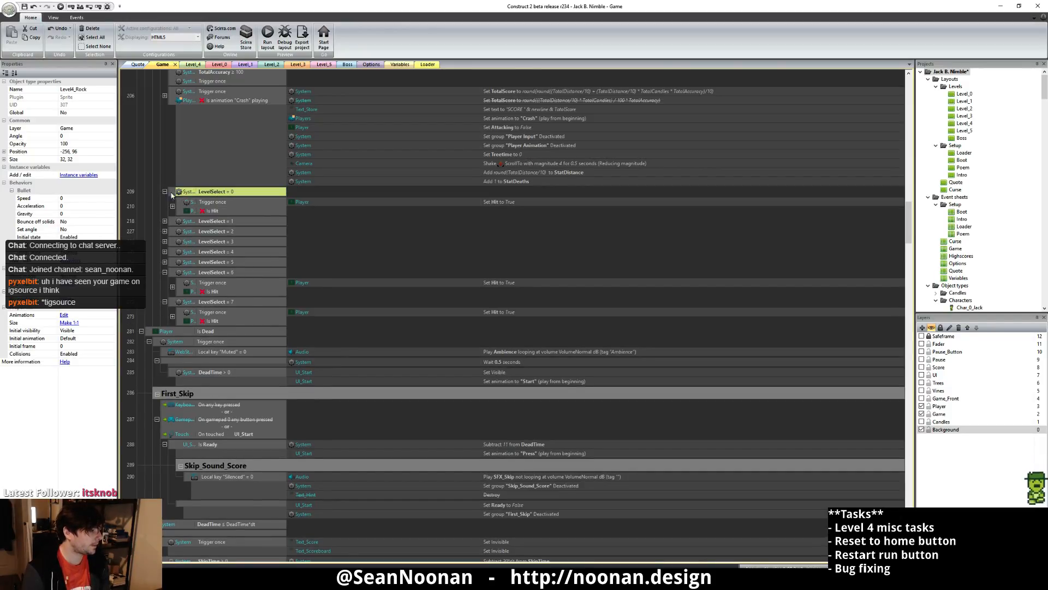
click(172, 207)
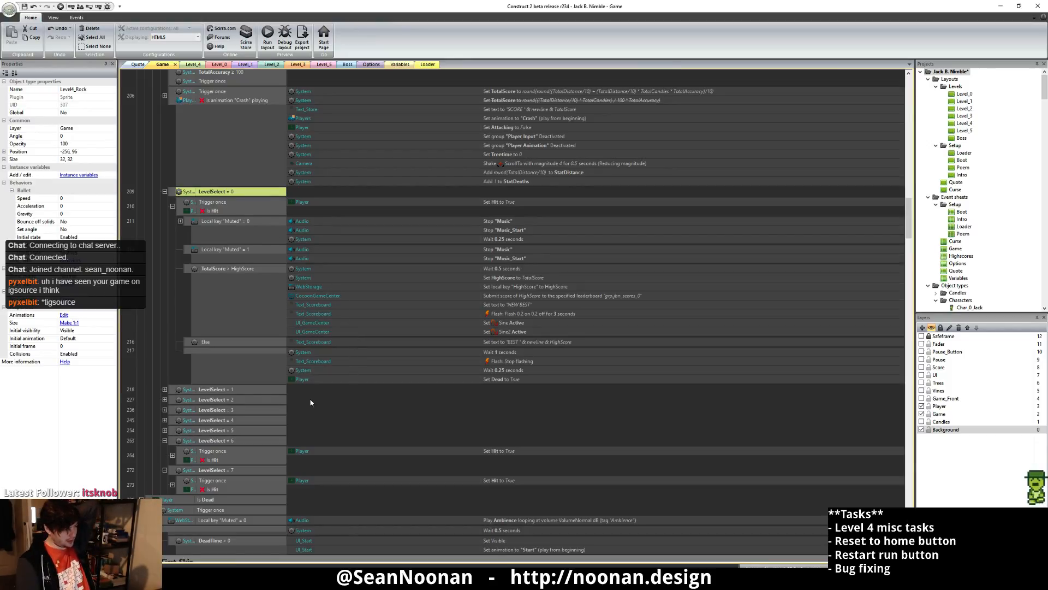
scroll(346, 281, up, 4)
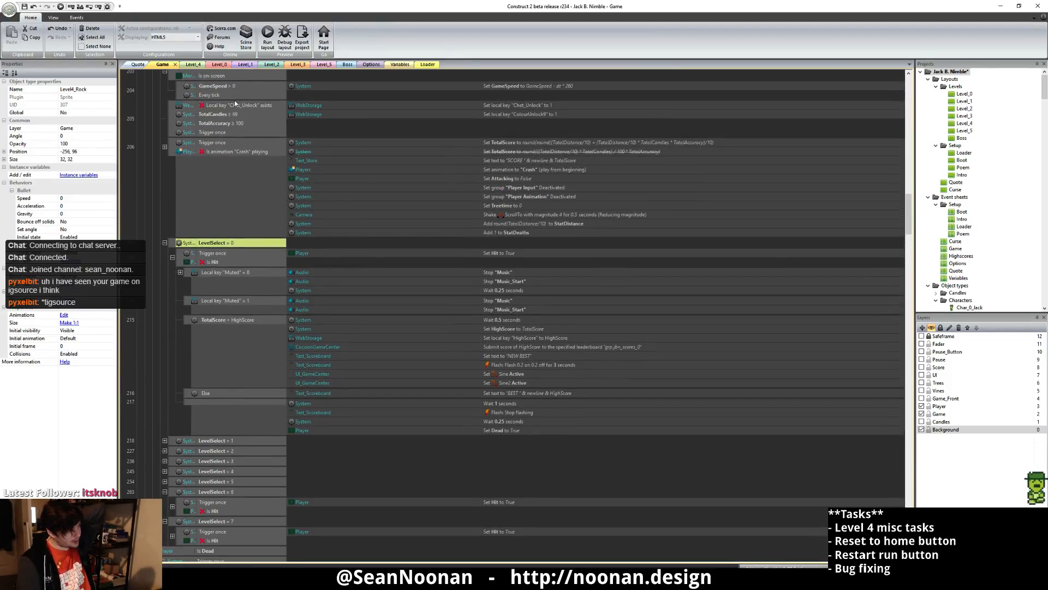
scroll(687, 215, up, 2)
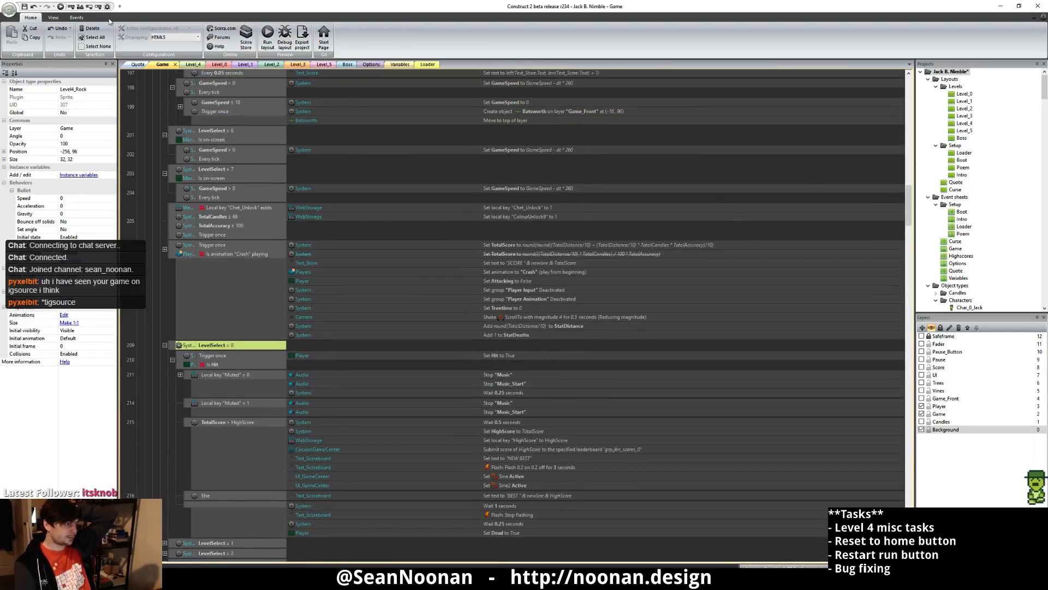
- Filter the Game events by "players" and examine the action in Player Death that sets the Crash animation
click(76, 17)
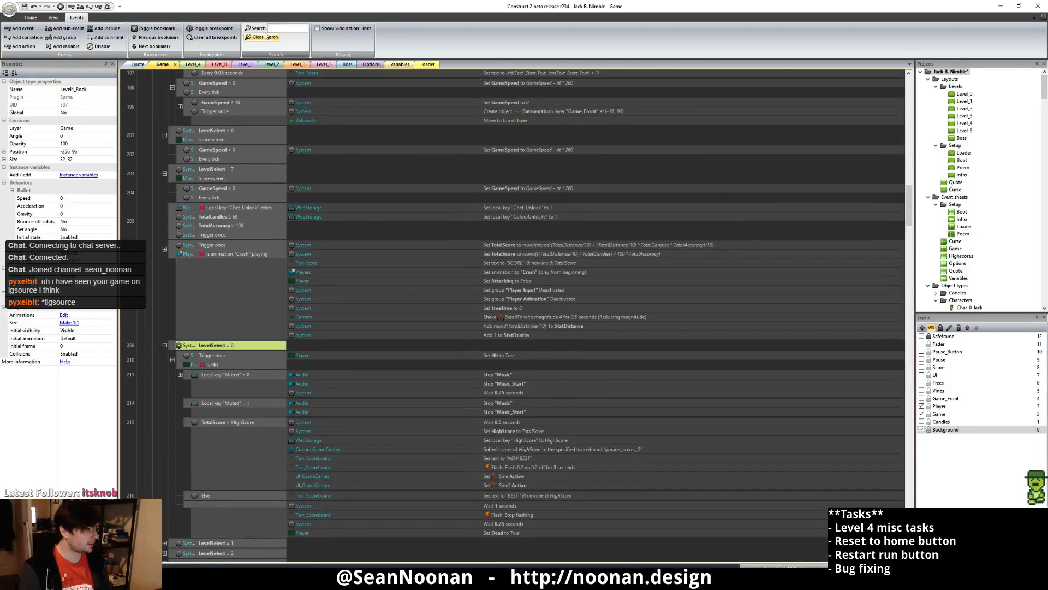
text(players)
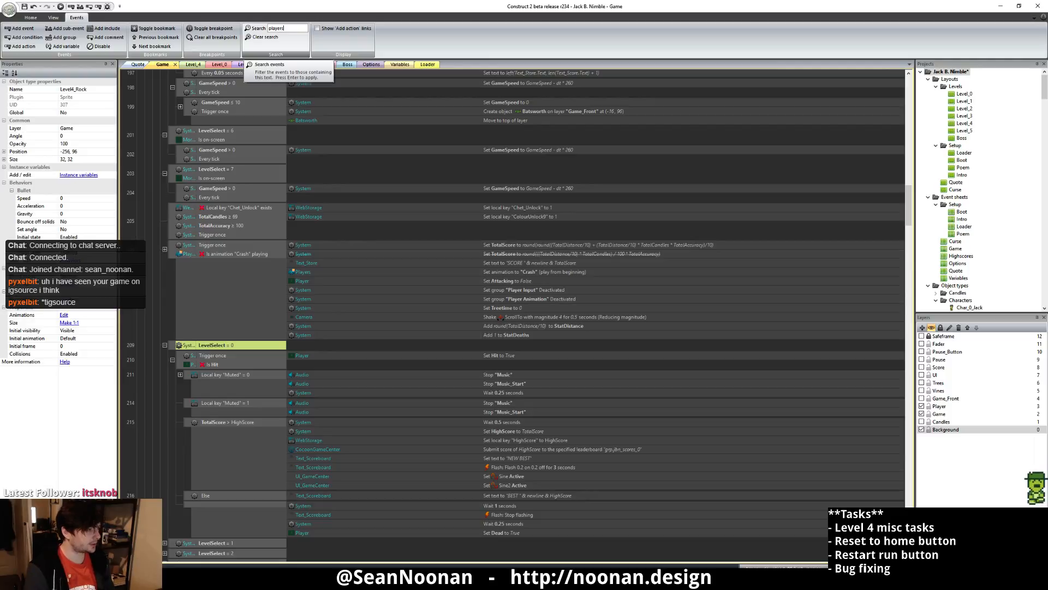
key(Return)
scroll(243, 201, down, 5)
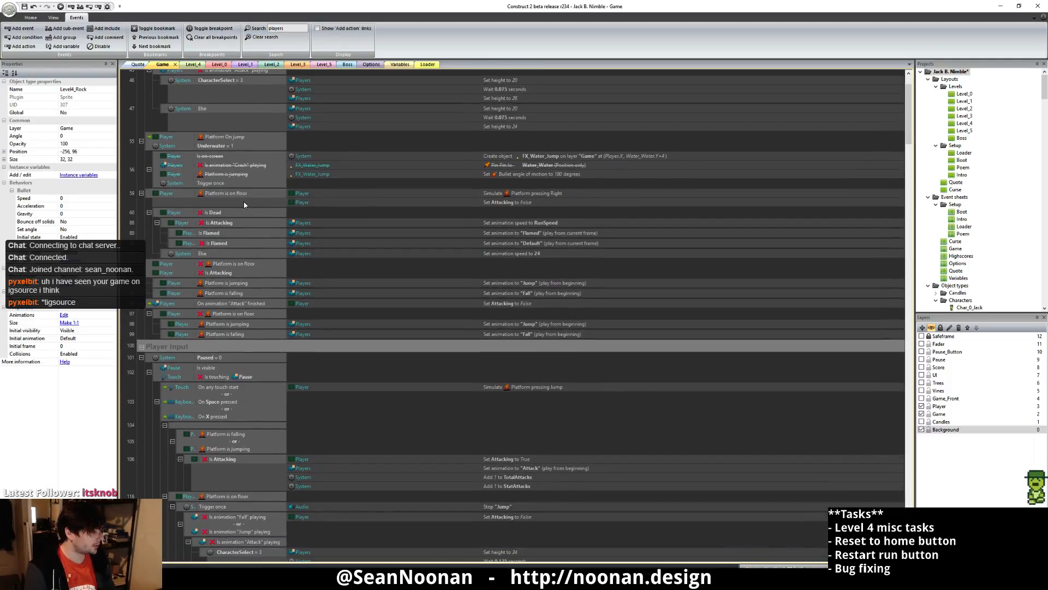
scroll(467, 306, down, 6)
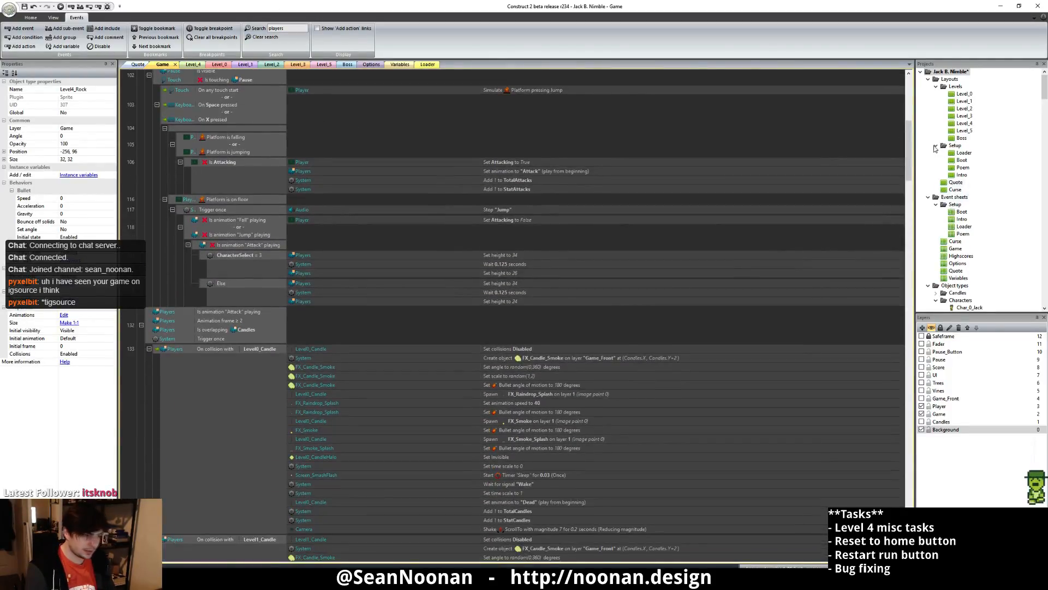
drag(912, 147, 913, 349)
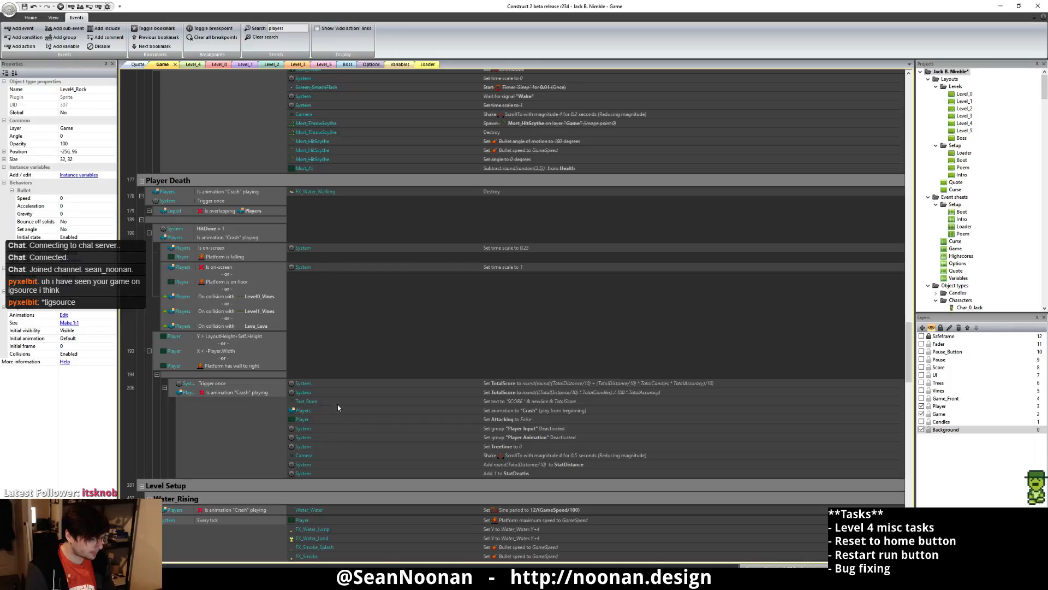
click(535, 412)
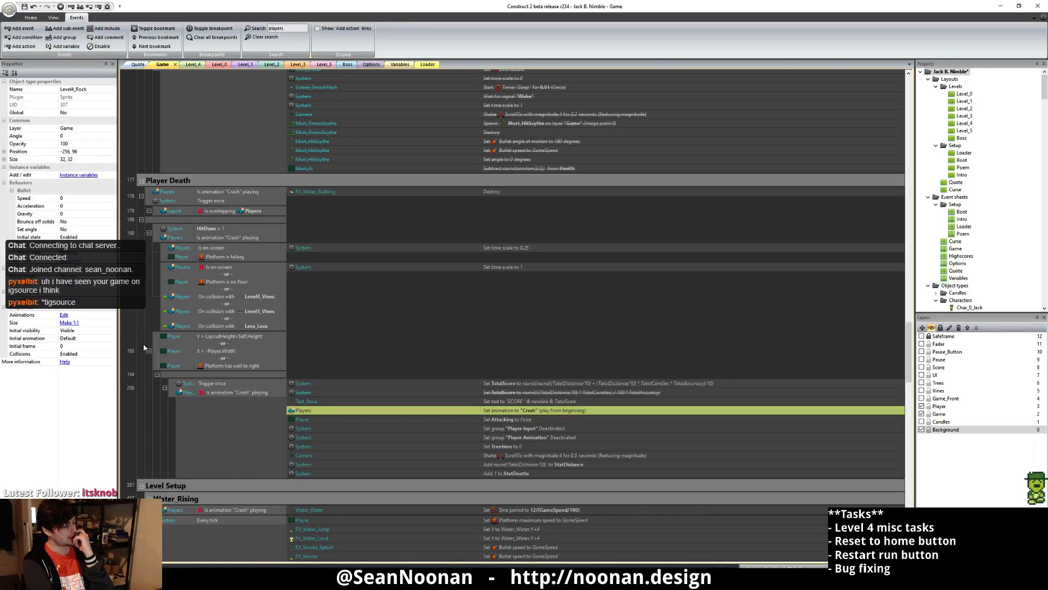
- Copy the Level4_Rock object name from the Level_4 layout and filter the Game event sheet by it
click(194, 64)
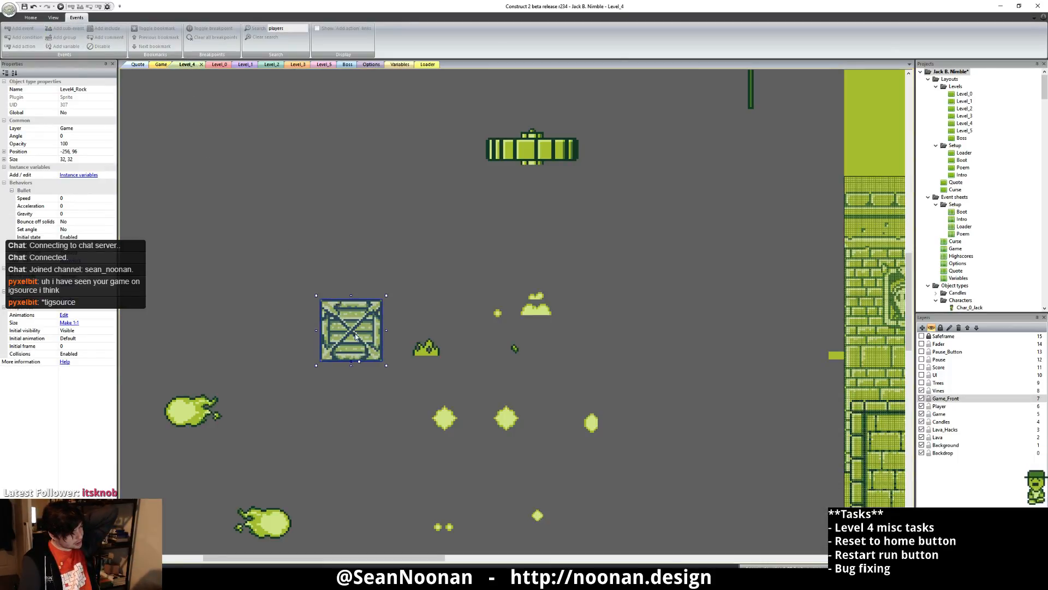
click(73, 89)
key(ctrl+c)
right_click(73, 89)
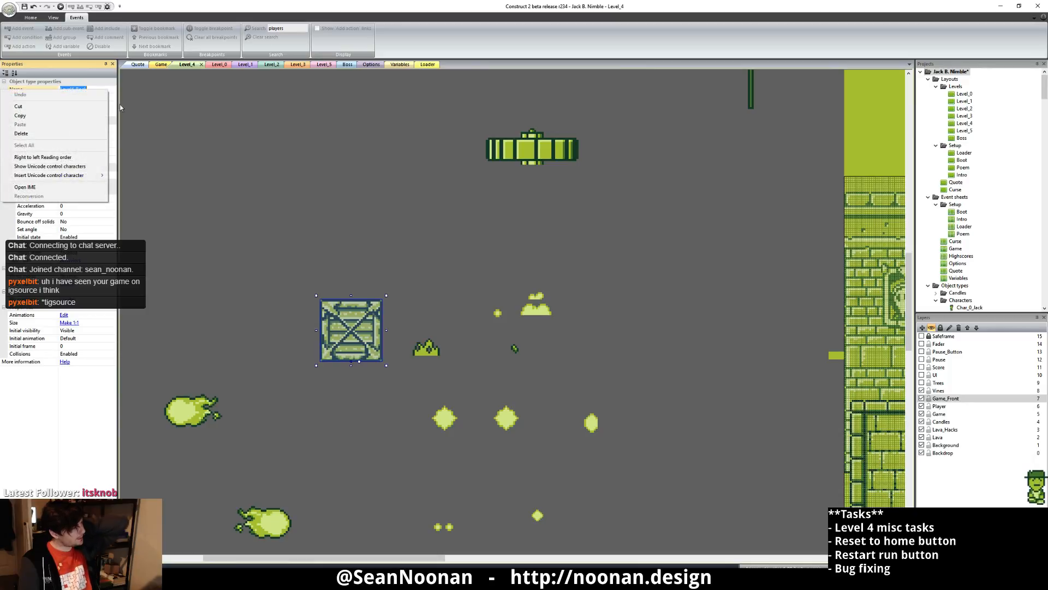
click(55, 115)
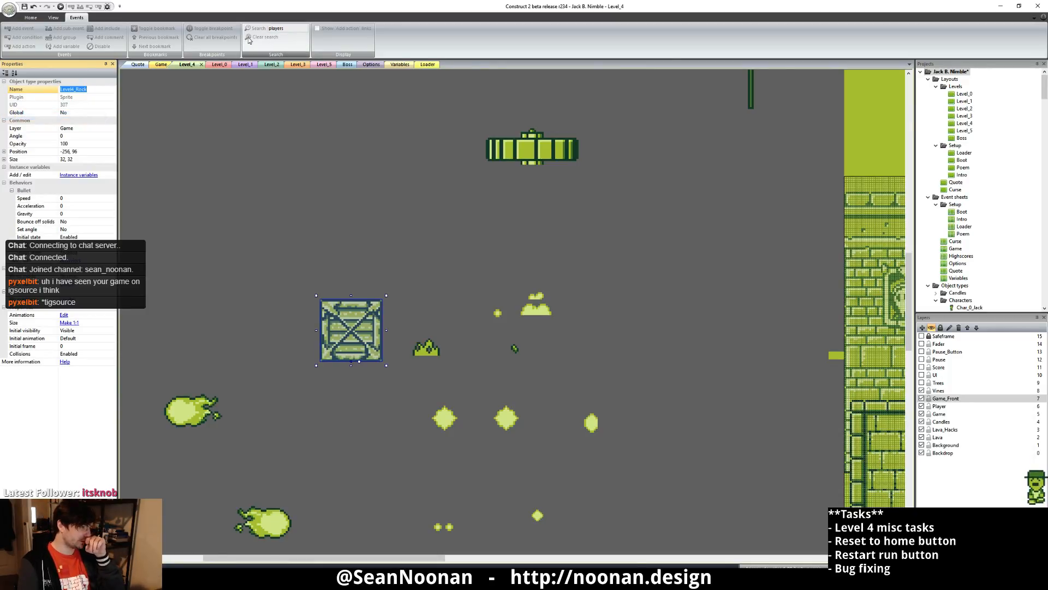
click(161, 65)
click(290, 28)
key(ctrl+v)
key(Return)
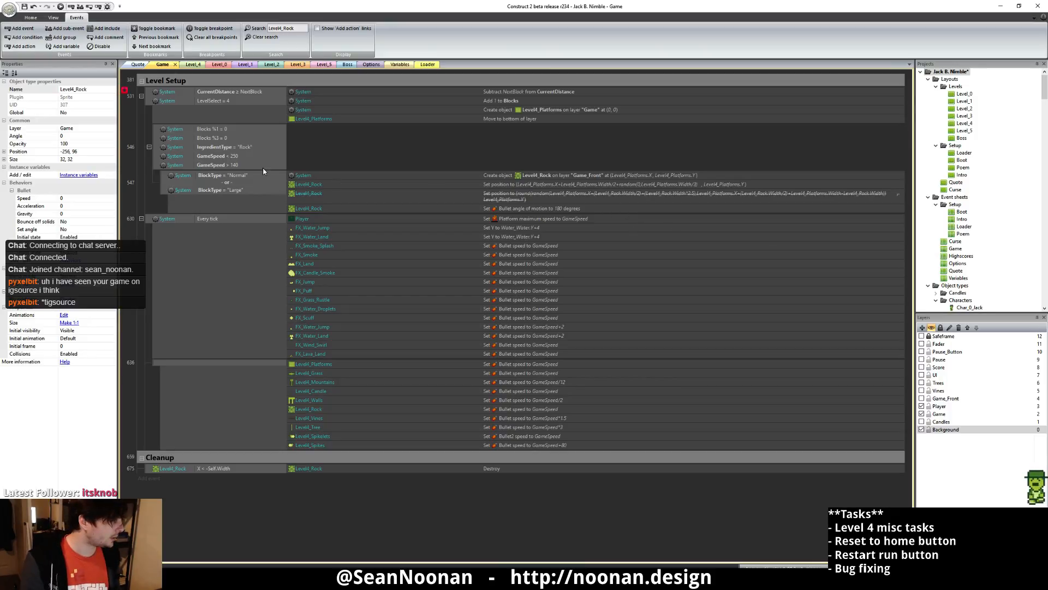
- Set the layer in the Level4_Rock create action to "Game", clearing the event filter and saving the project
click(582, 177)
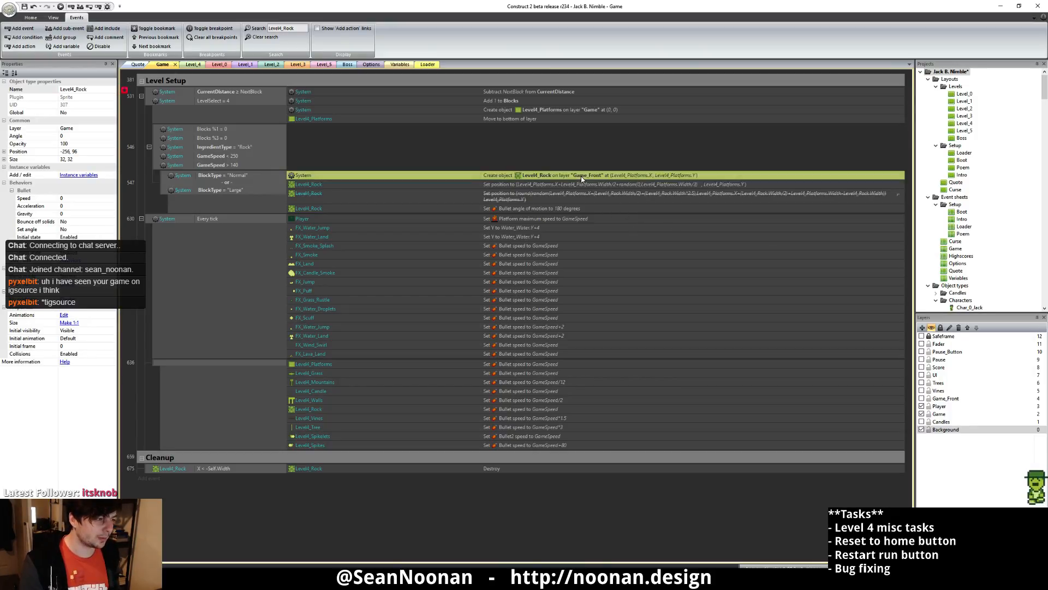
double_click(582, 175)
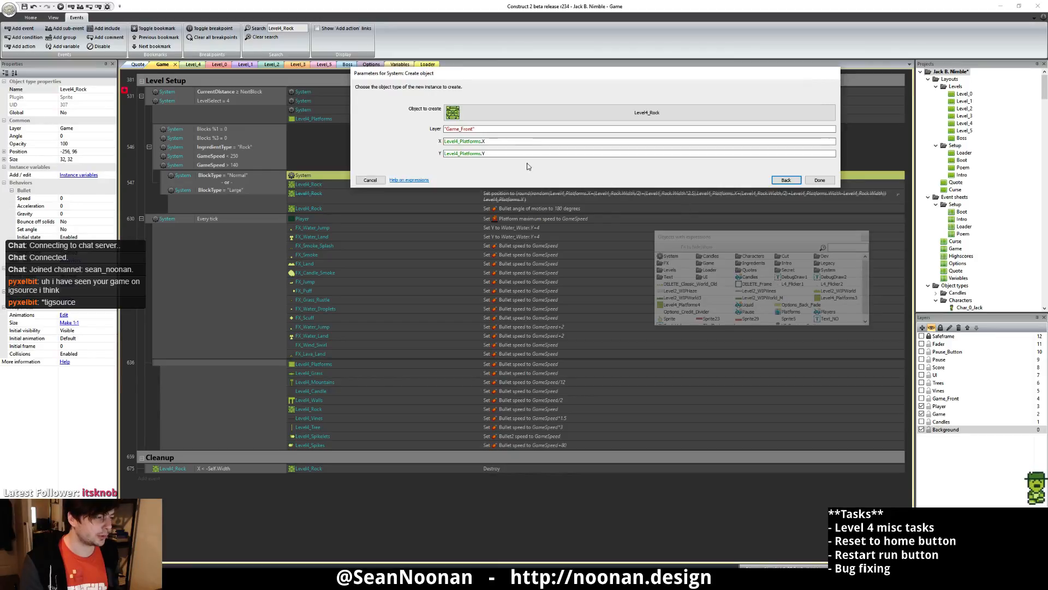
click(472, 131)
key(ctrl+a)
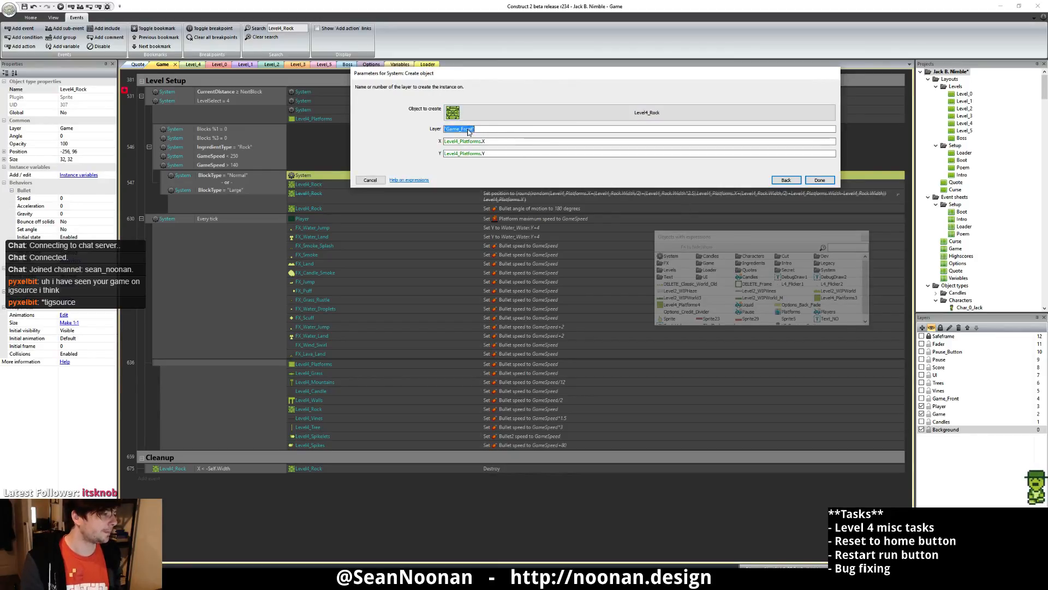
text("Gam)
key(Return)
key(Return)
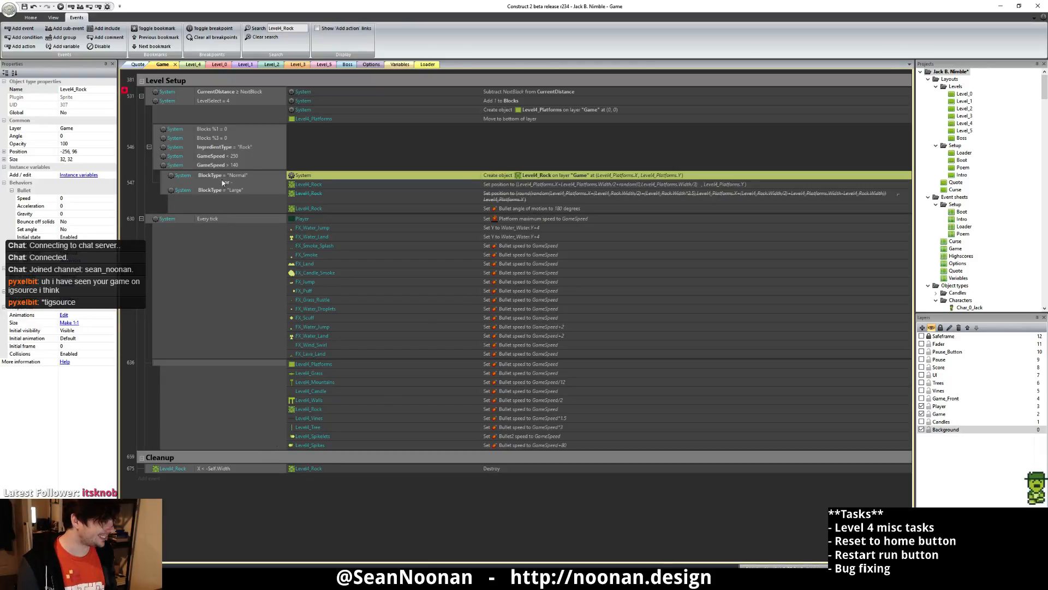
click(262, 37)
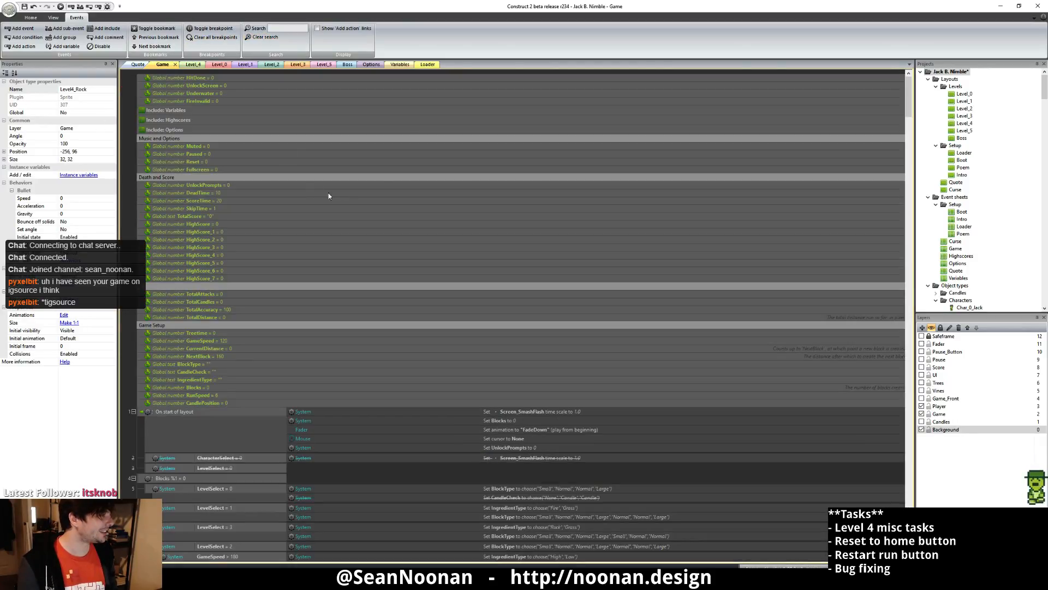
click(24, 7)
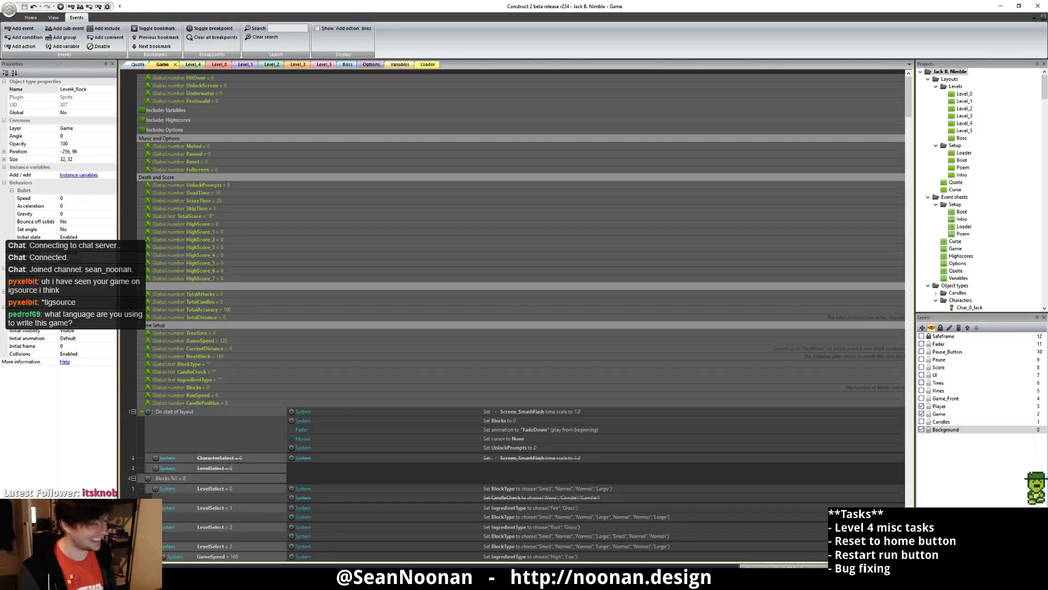
- Review the events that choose BlockType and IngredientType for each LevelSelect value, down to the Player Death group
click(417, 216)
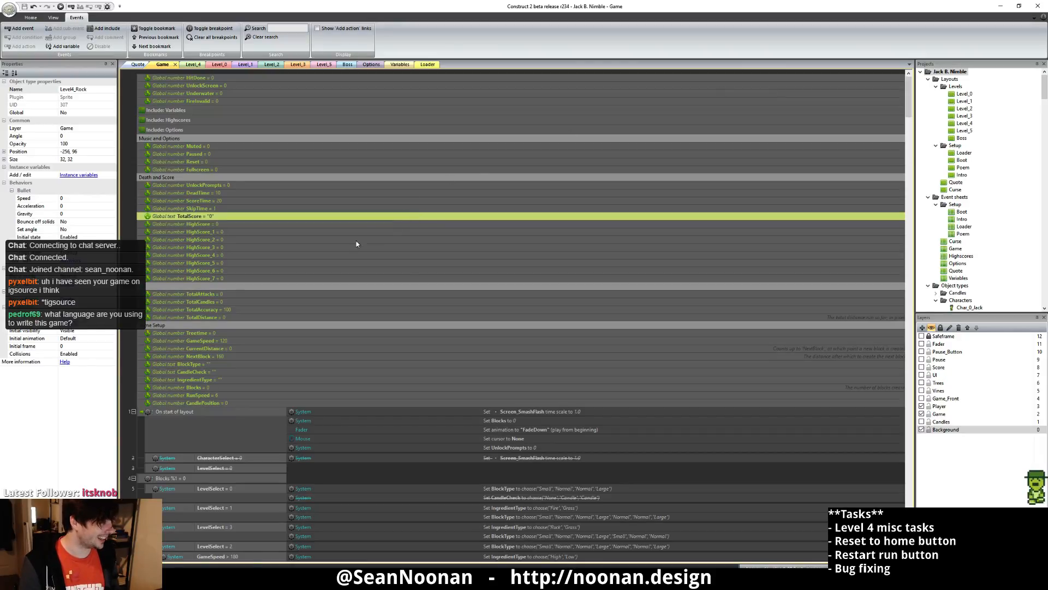
scroll(356, 270, down, 6)
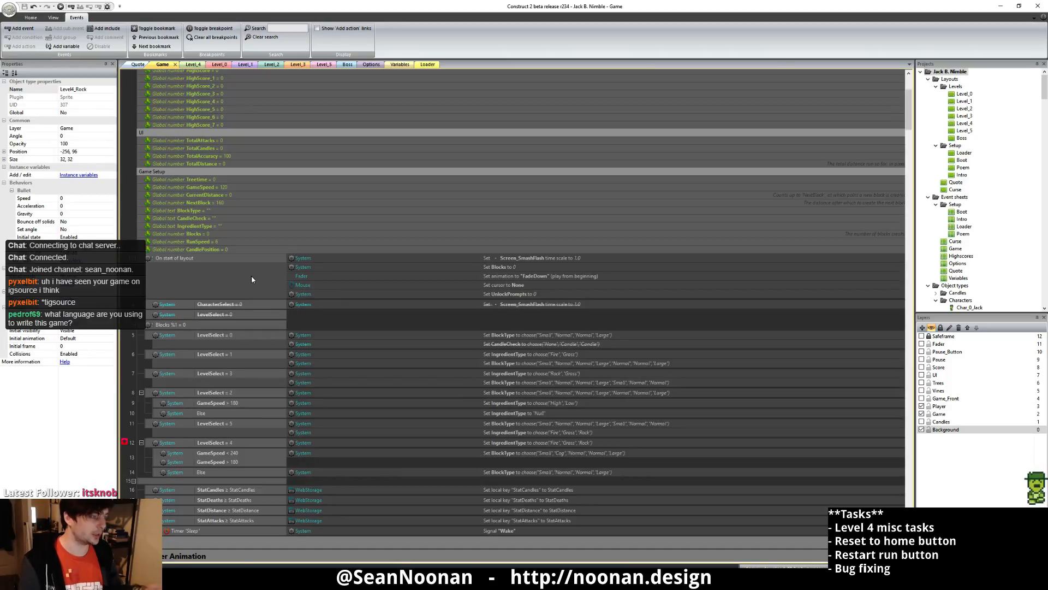
scroll(355, 330, down, 6)
scroll(472, 309, down, 3)
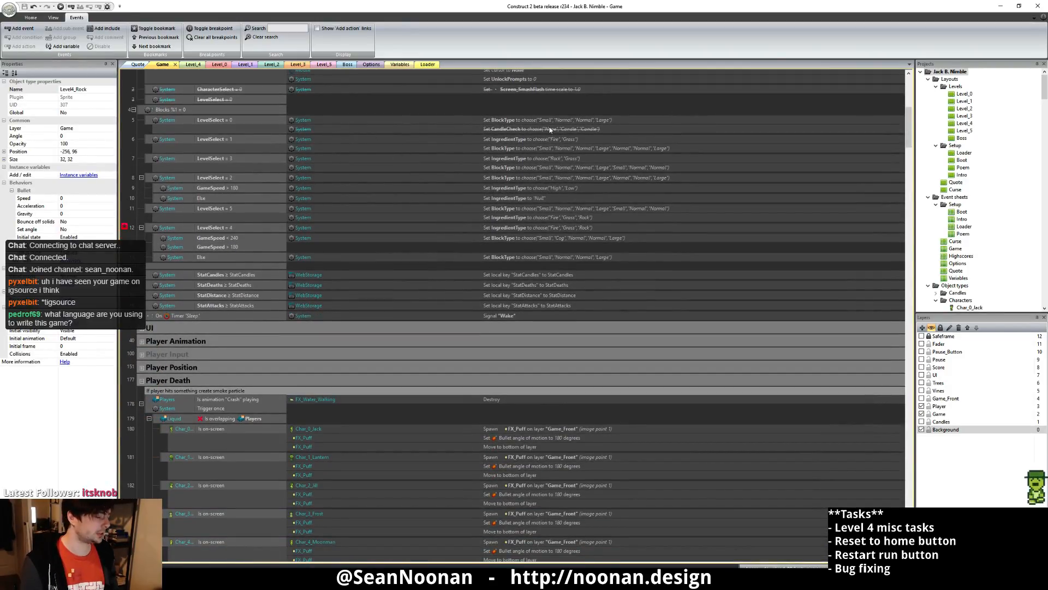
click(520, 123)
scroll(494, 165, down, 1)
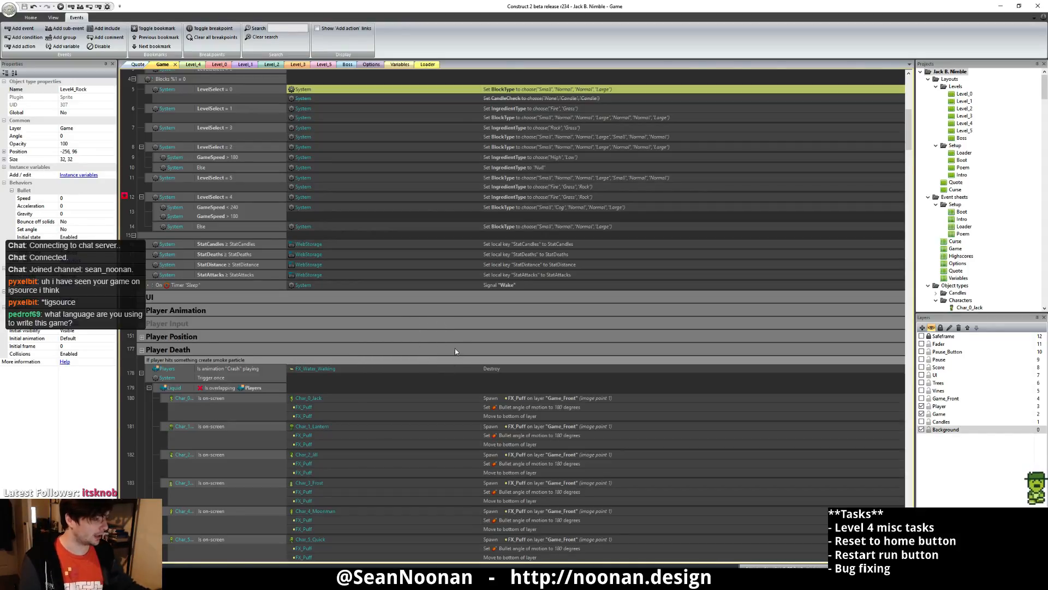
scroll(463, 358, down, 5)
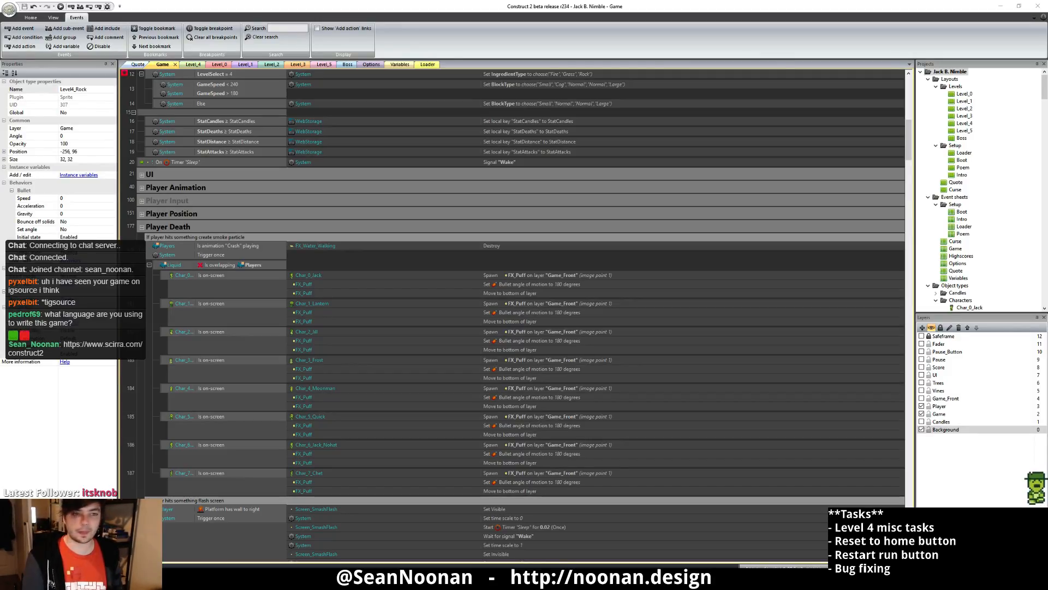
- Switch to the browser, look through the Construct 2 features page on scirra.com, and return to Construct 2
drag(1047, 136, 394, 4)
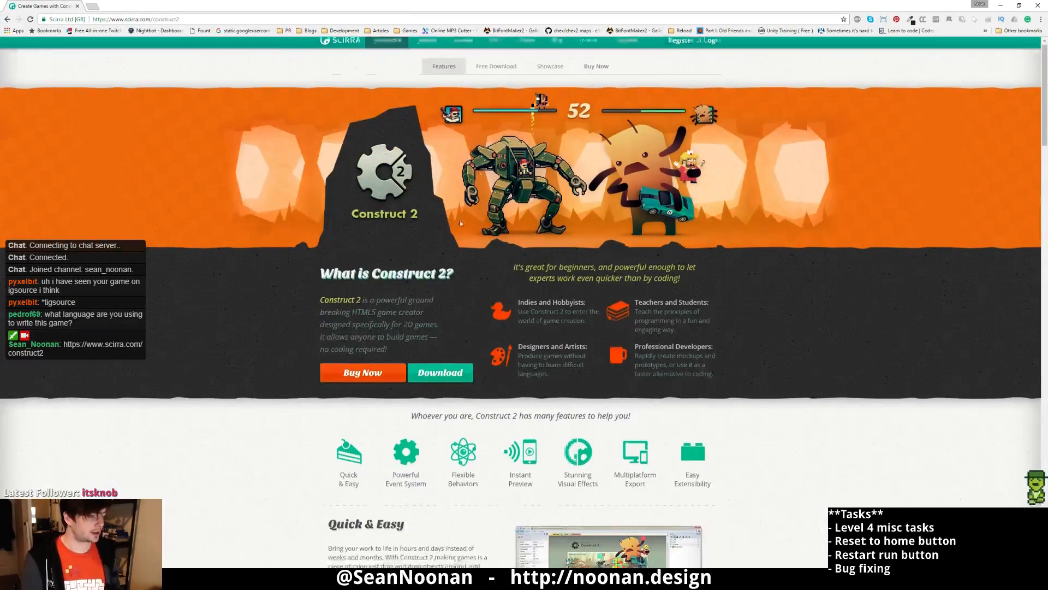
scroll(468, 278, down, 8)
scroll(469, 277, down, 12)
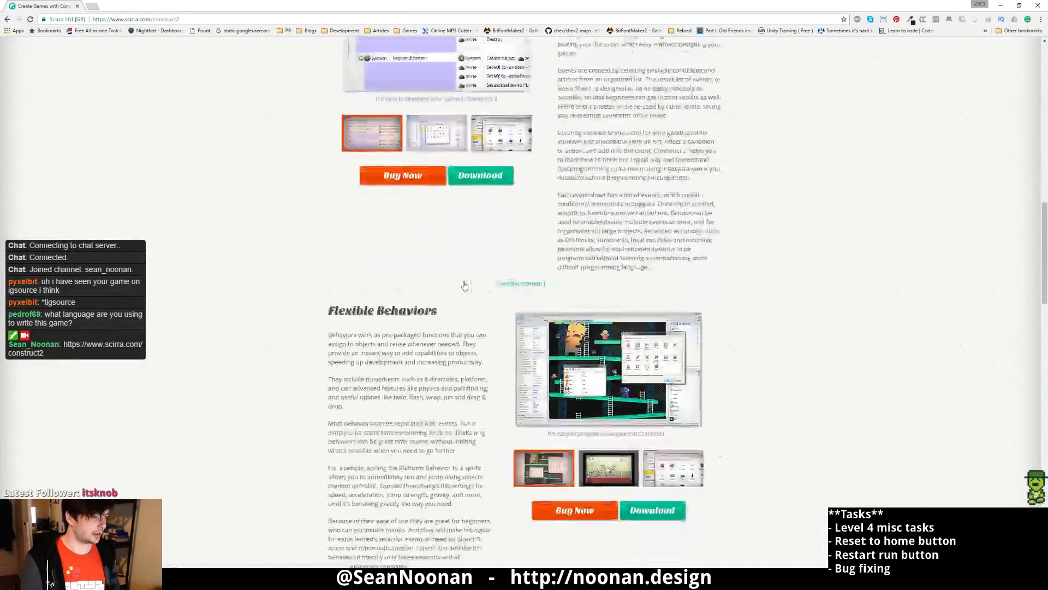
scroll(526, 251, down, 12)
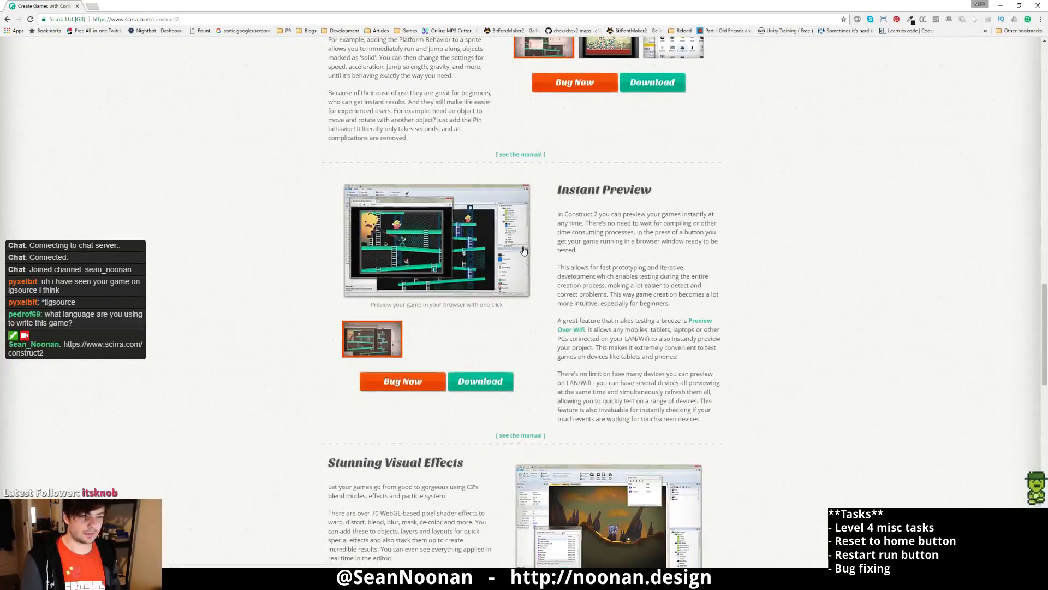
scroll(520, 251, down, 6)
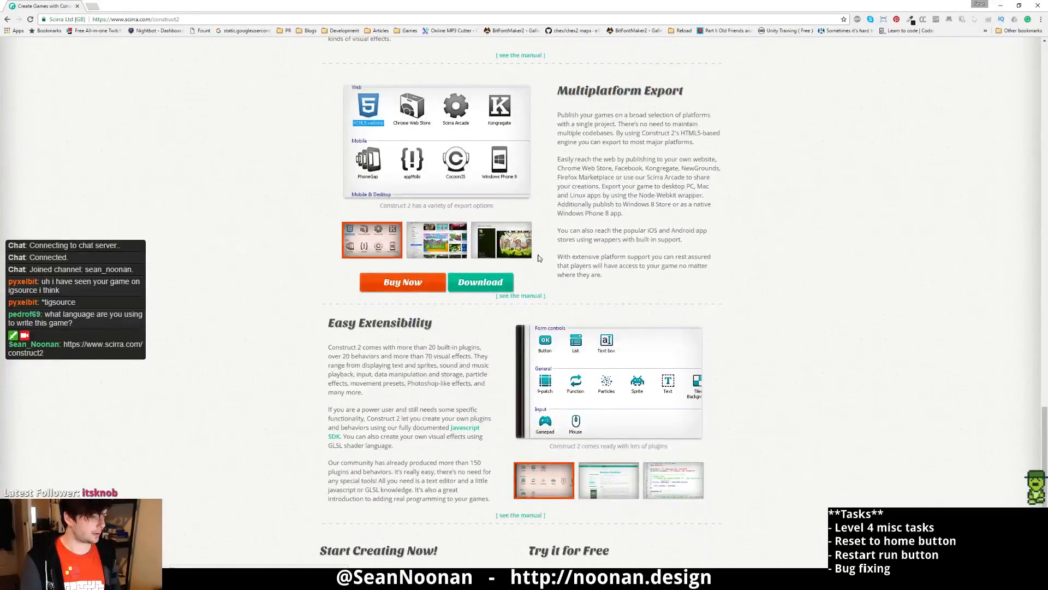
key(Home)
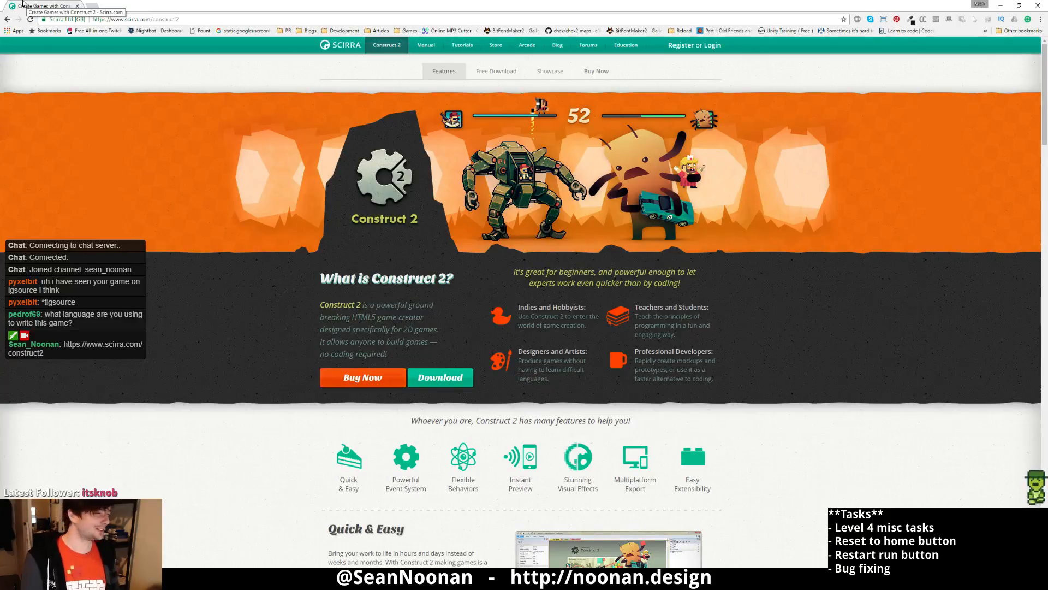
key(alt+Tab)
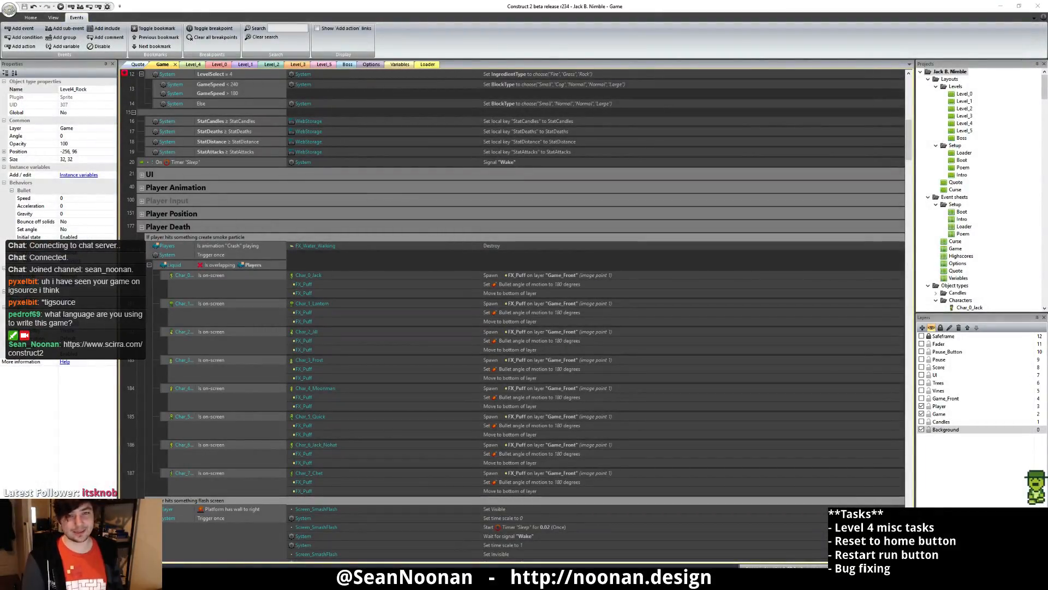
- Examine the Player Death events that spawn FX_Puff for each character and the screen flash event below them
scroll(722, 415, down, 1)
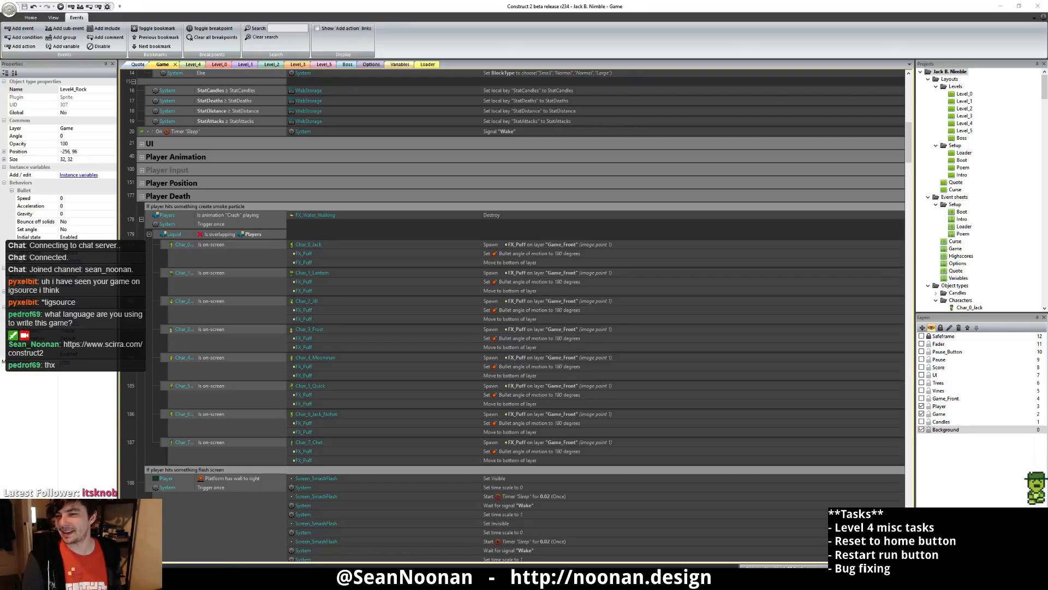
click(366, 345)
scroll(449, 407, down, 5)
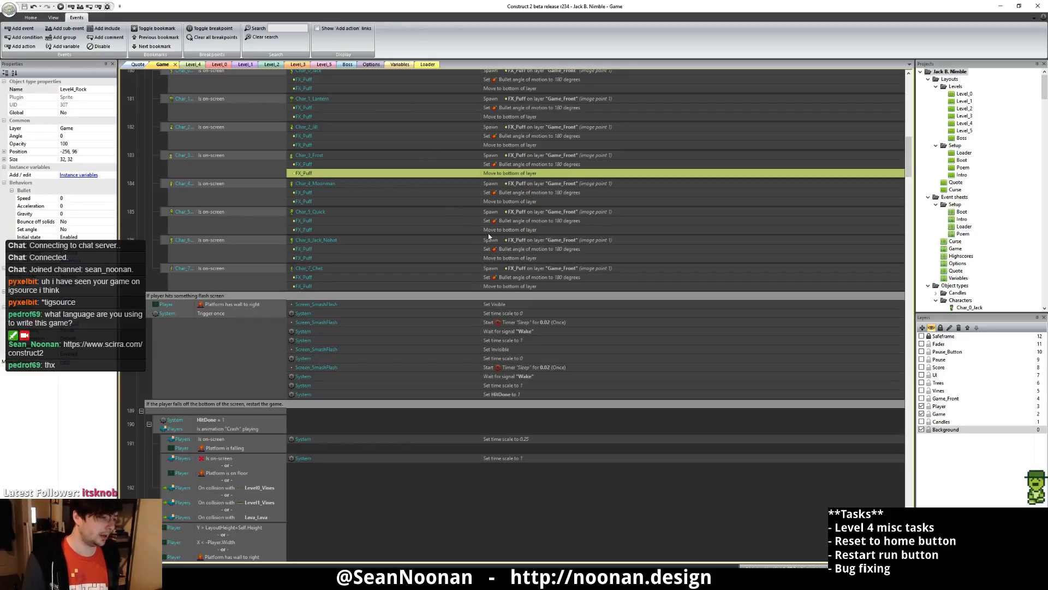
scroll(513, 224, up, 1)
scroll(742, 237, up, 15)
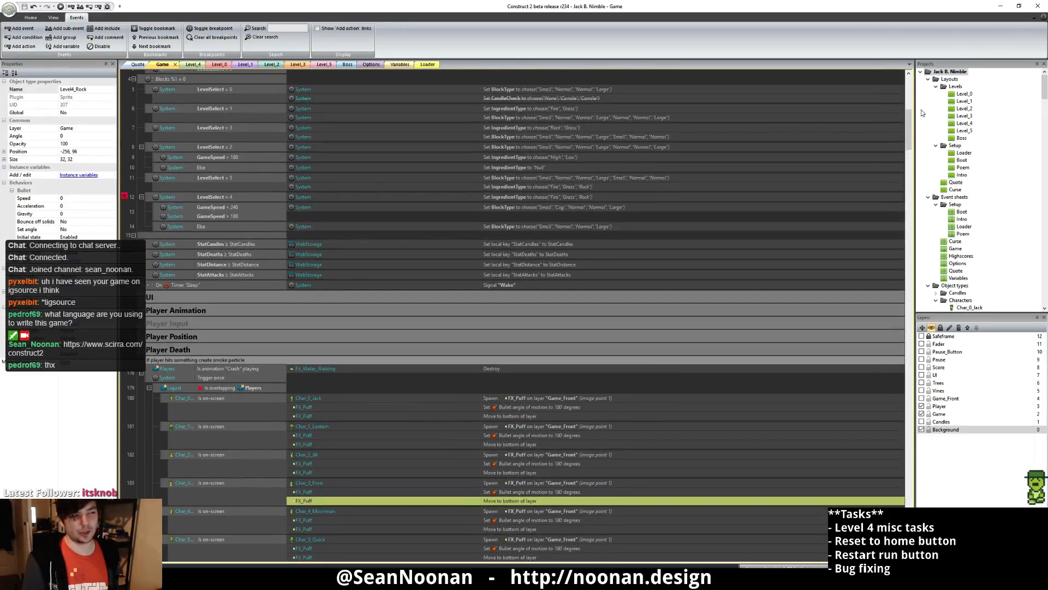
drag(909, 120, 916, 57)
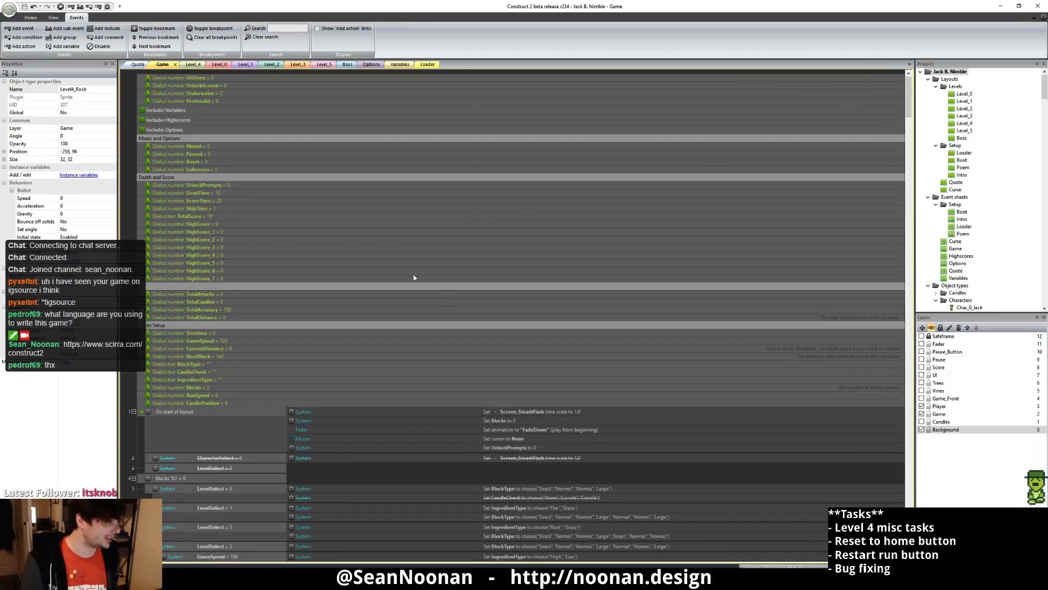
scroll(440, 312, down, 10)
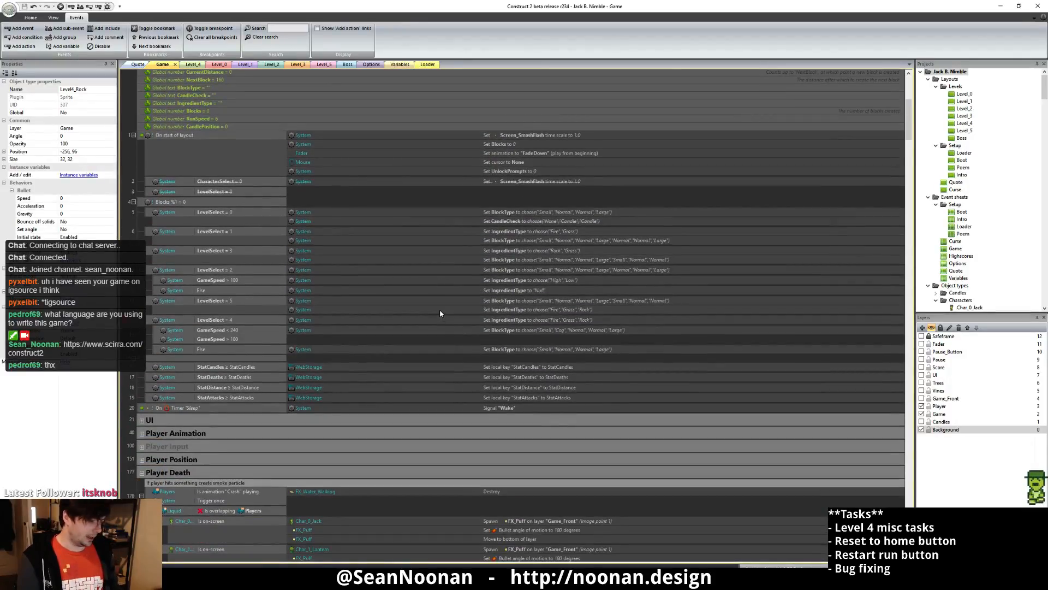
scroll(440, 309, down, 11)
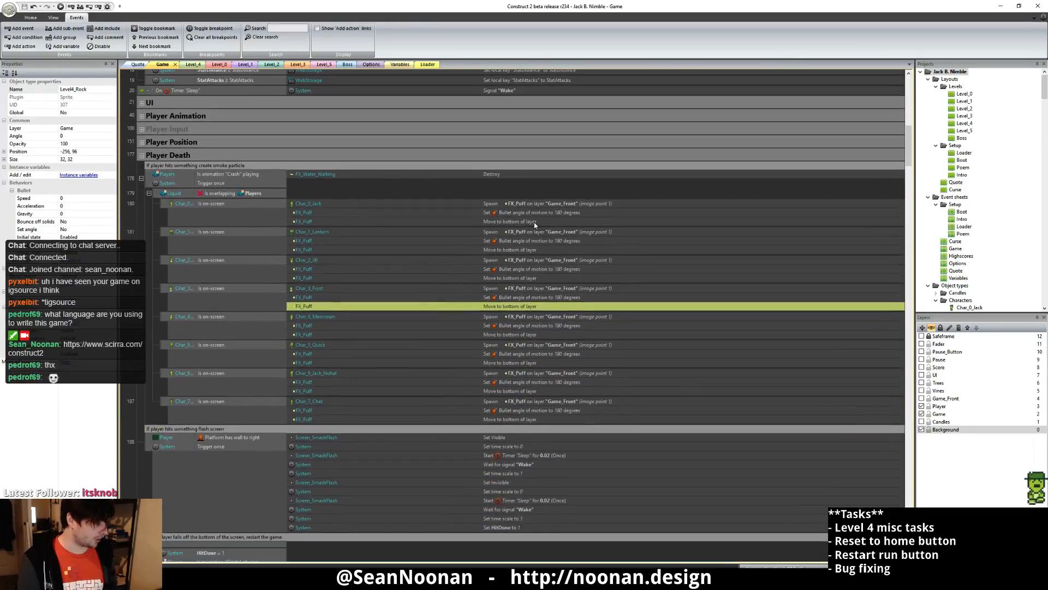
scroll(534, 221, down, 1)
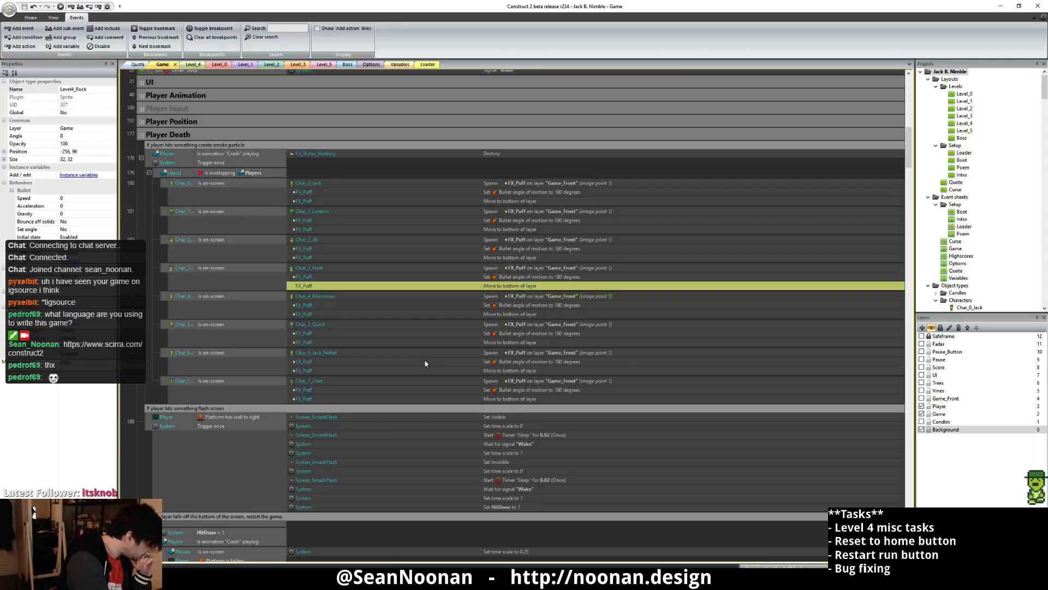
scroll(241, 110, up, 3)
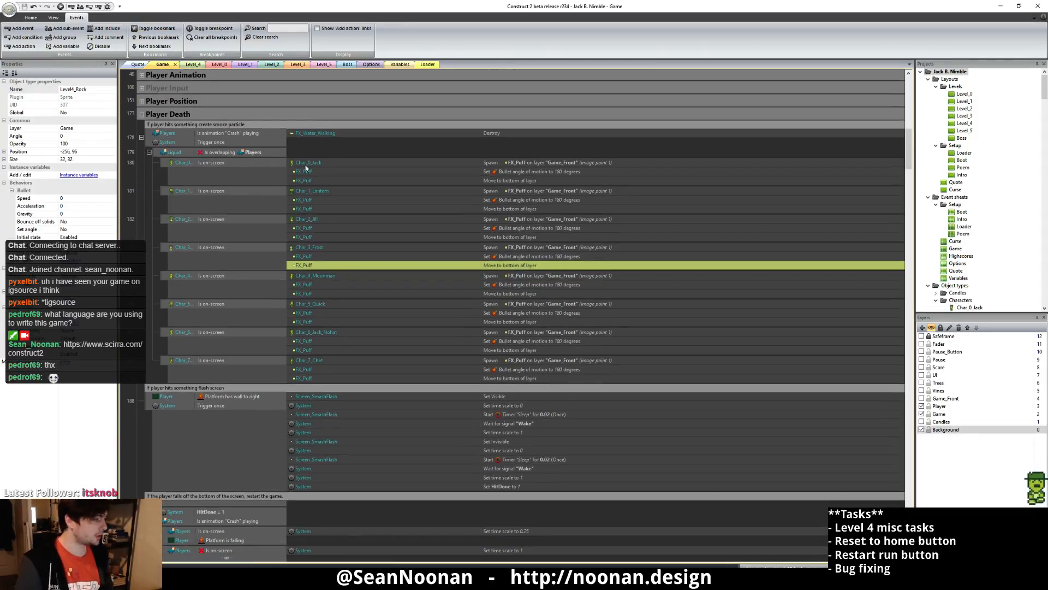
- Find fire_new.ogg among the project's sounds, play it in VLC media player, and close the player
scroll(962, 190, down, 1)
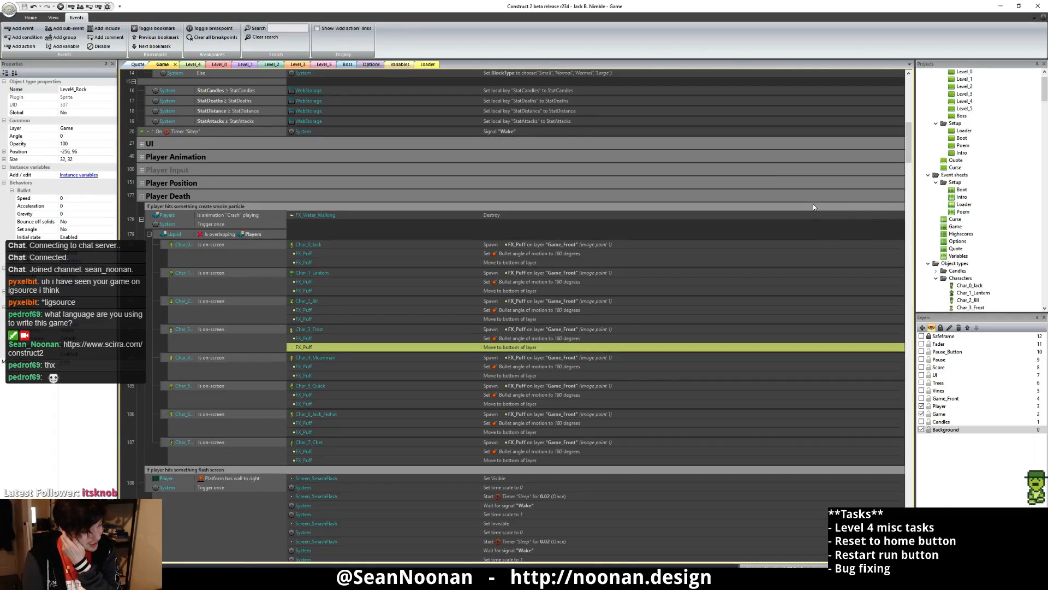
scroll(951, 209, down, 10)
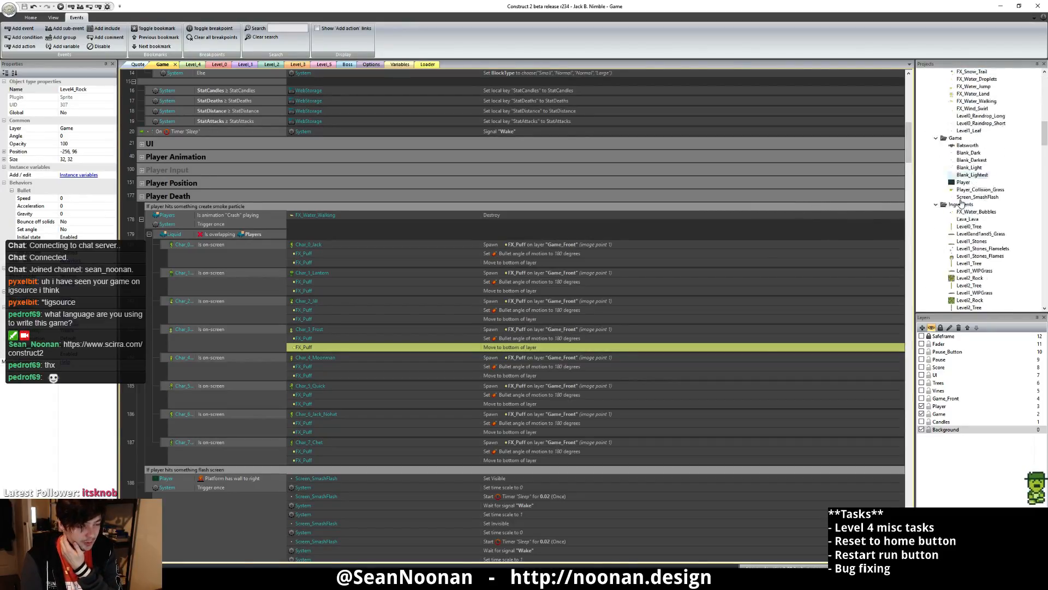
scroll(957, 197, down, 10)
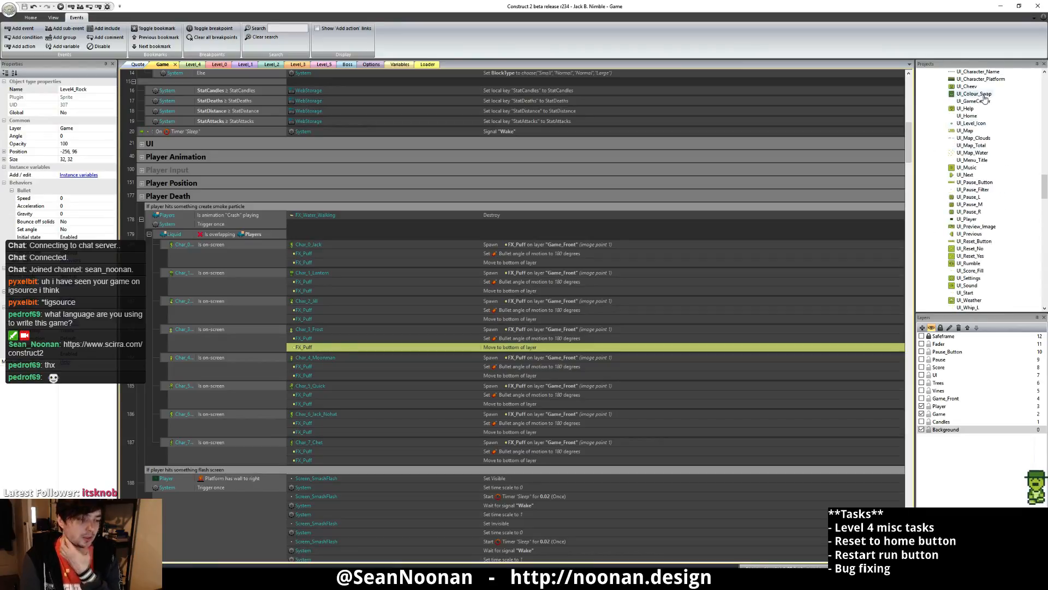
scroll(982, 126, down, 10)
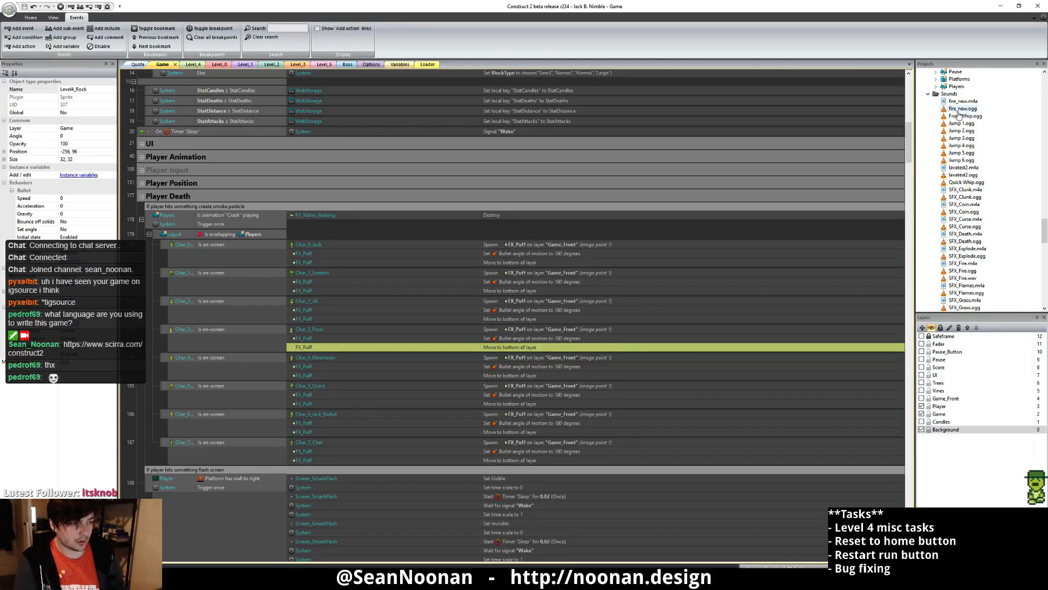
click(959, 110)
double_click(959, 111)
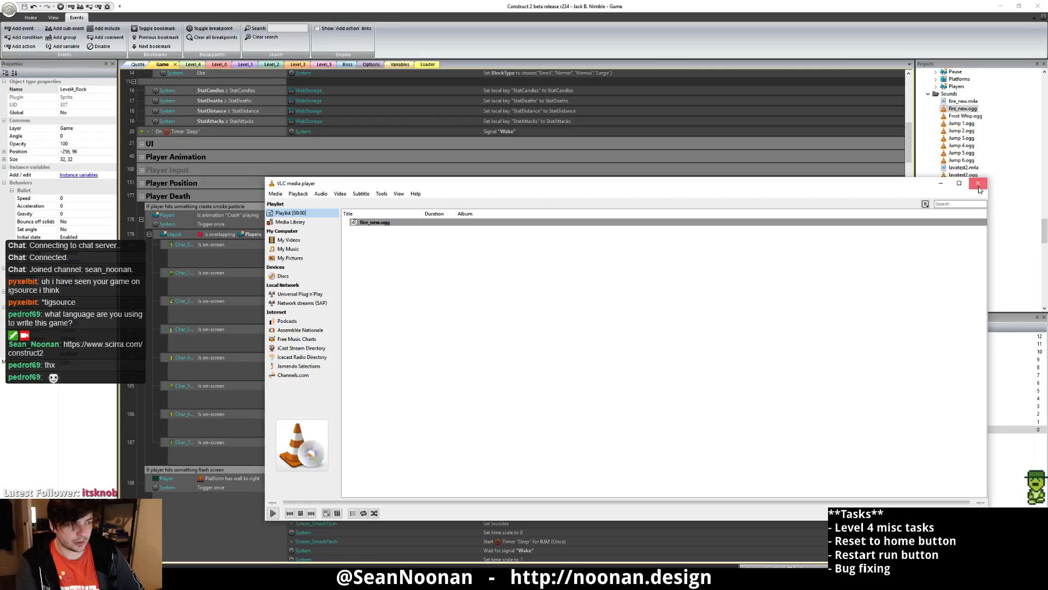
click(977, 184)
- Look through the remaining project sounds and filter the Game events by "fire_new" to find where that sound is used
scroll(984, 125, down, 8)
scroll(926, 217, down, 5)
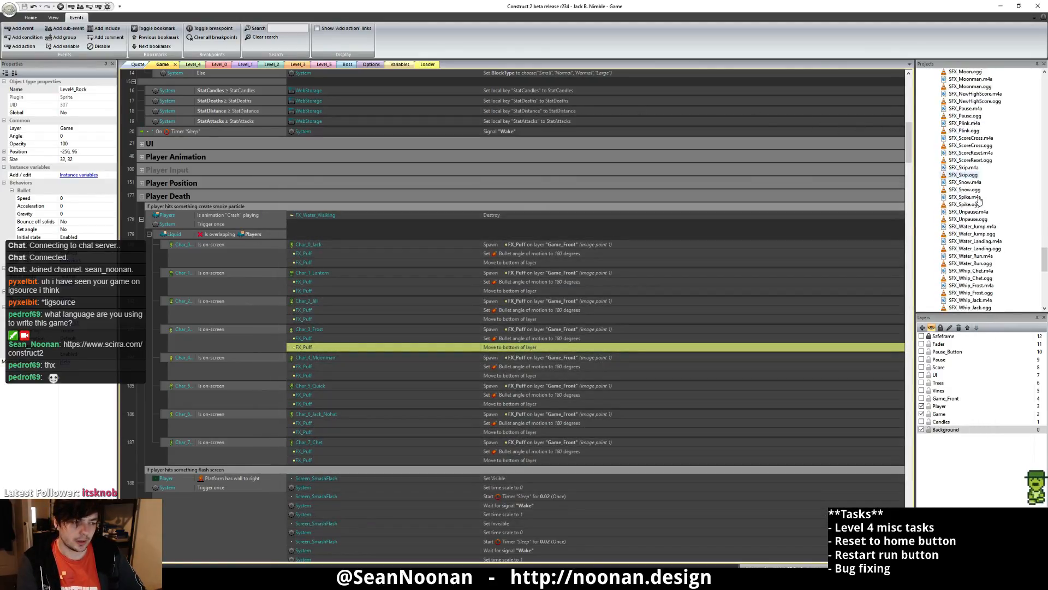
click(286, 28)
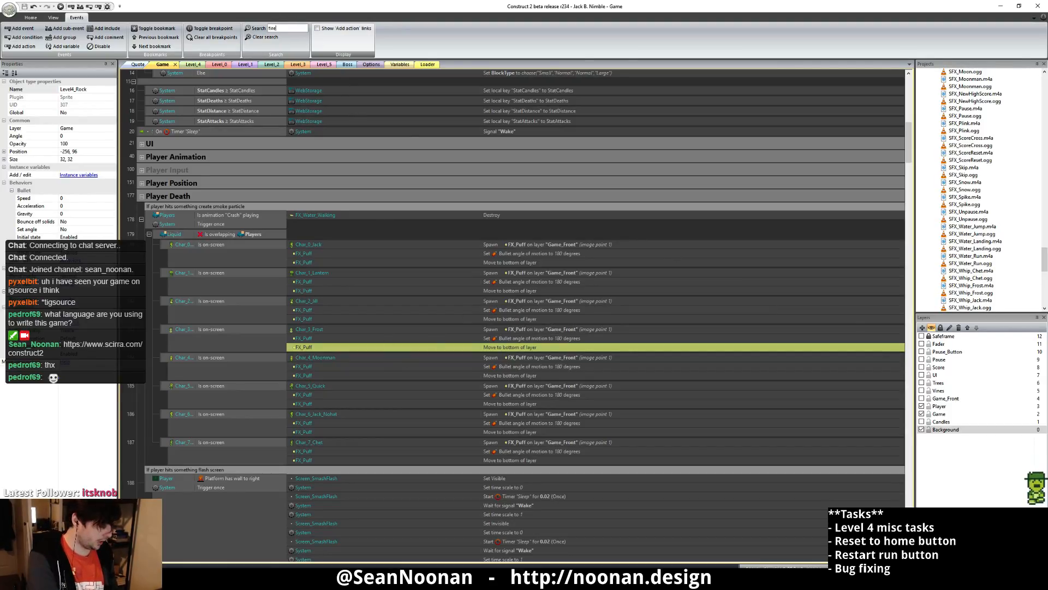
text(fire_new)
key(Return)
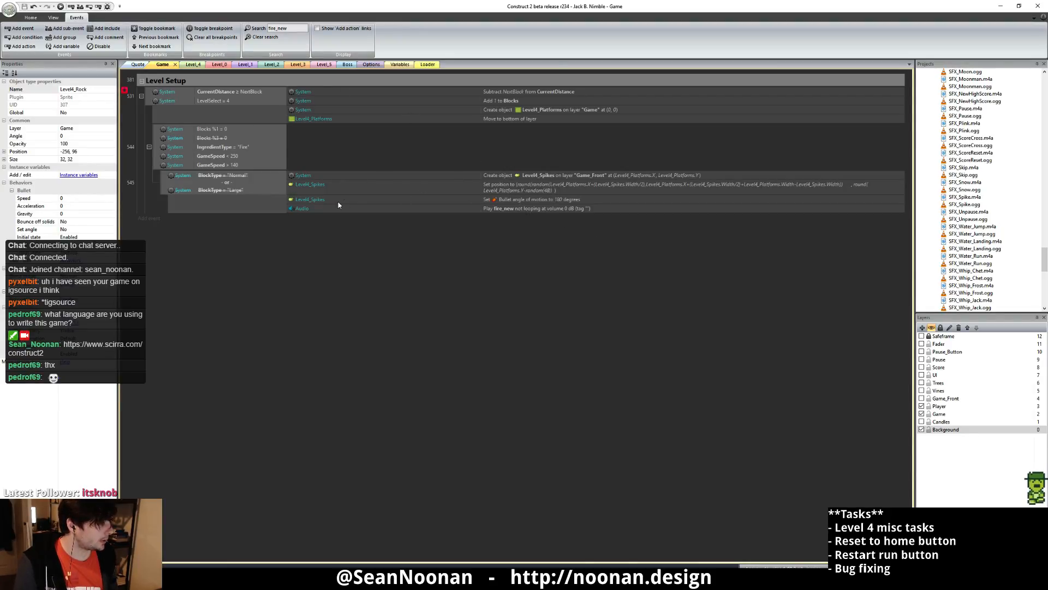
click(221, 208)
- Clear the event search, collapse the Player Death and Cleanup groups, and expand the Level Setup group
click(274, 39)
scroll(254, 223, down, 2)
scroll(254, 226, up, 1)
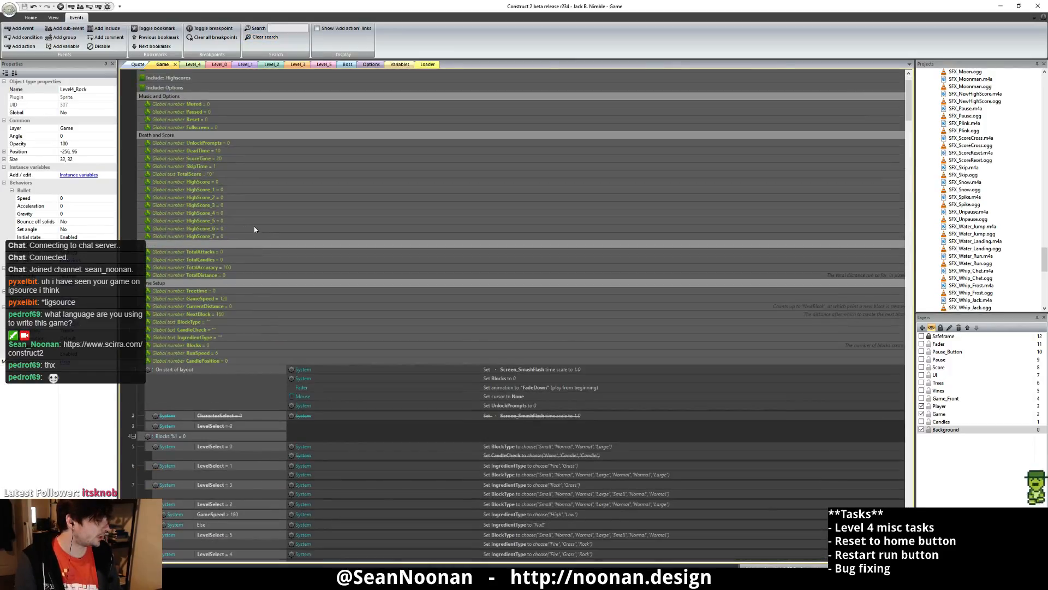
scroll(234, 274, down, 10)
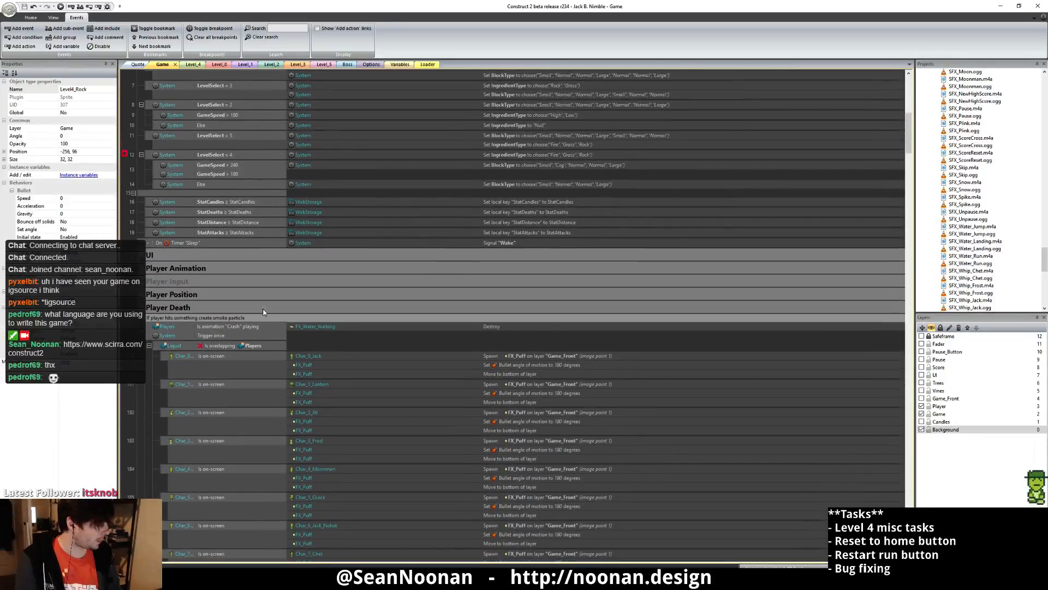
scroll(263, 309, down, 1)
click(134, 297)
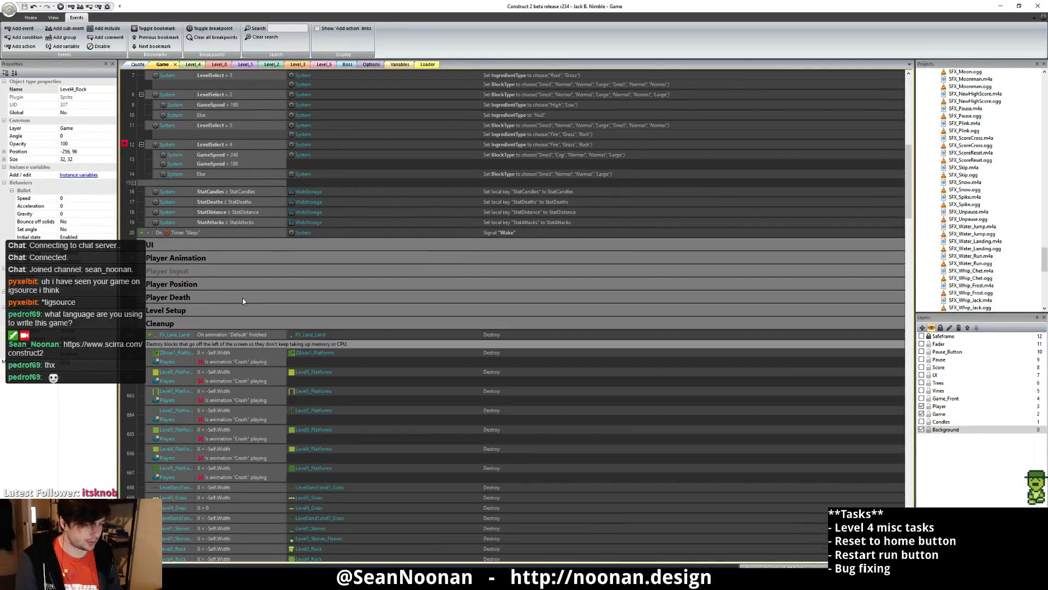
scroll(242, 301, down, 2)
click(159, 253)
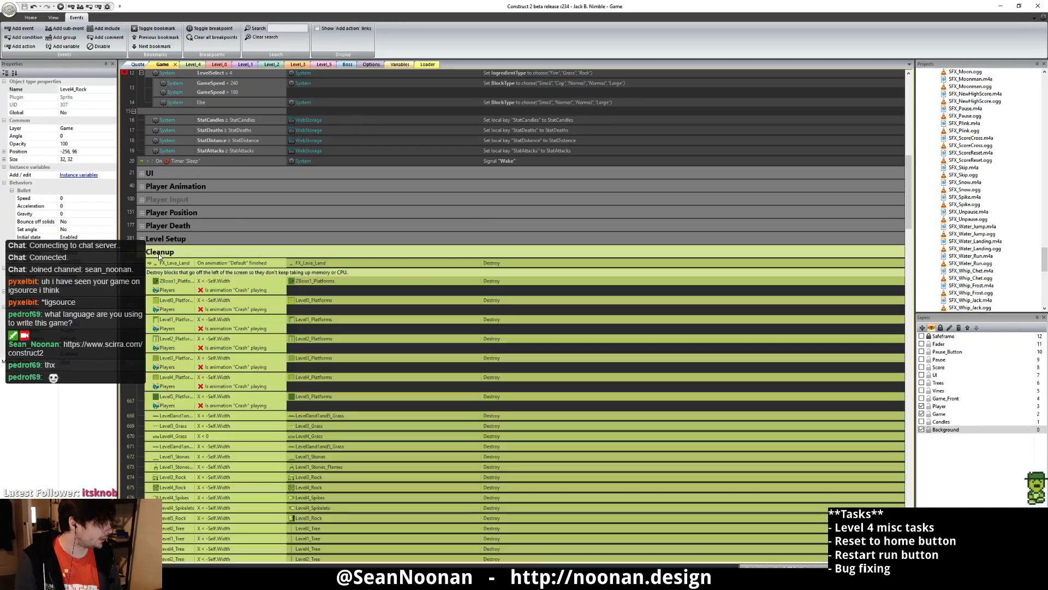
click(142, 252)
click(142, 239)
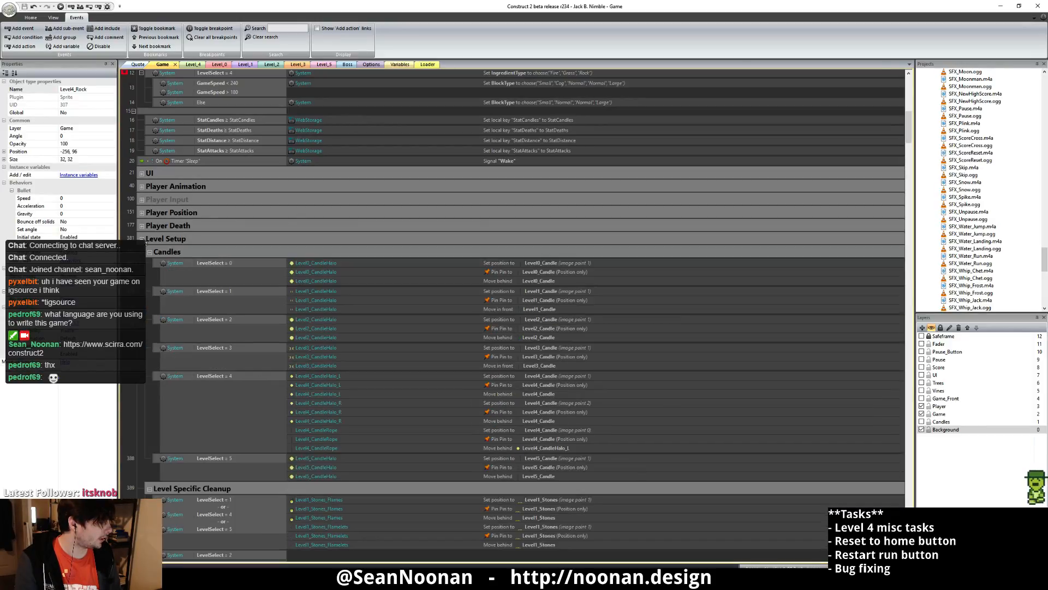
- Look through the Level Setup events for the place where the Level 4 platforms and their fire hazards are spawned
scroll(275, 260, down, 5)
scroll(267, 281, down, 5)
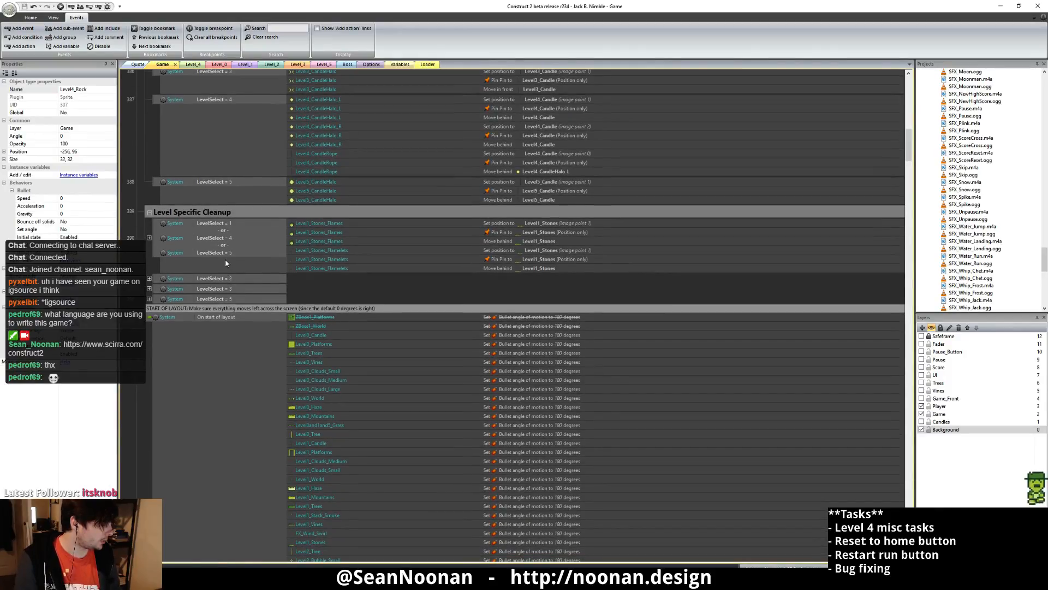
scroll(225, 259, down, 6)
scroll(264, 286, down, 20)
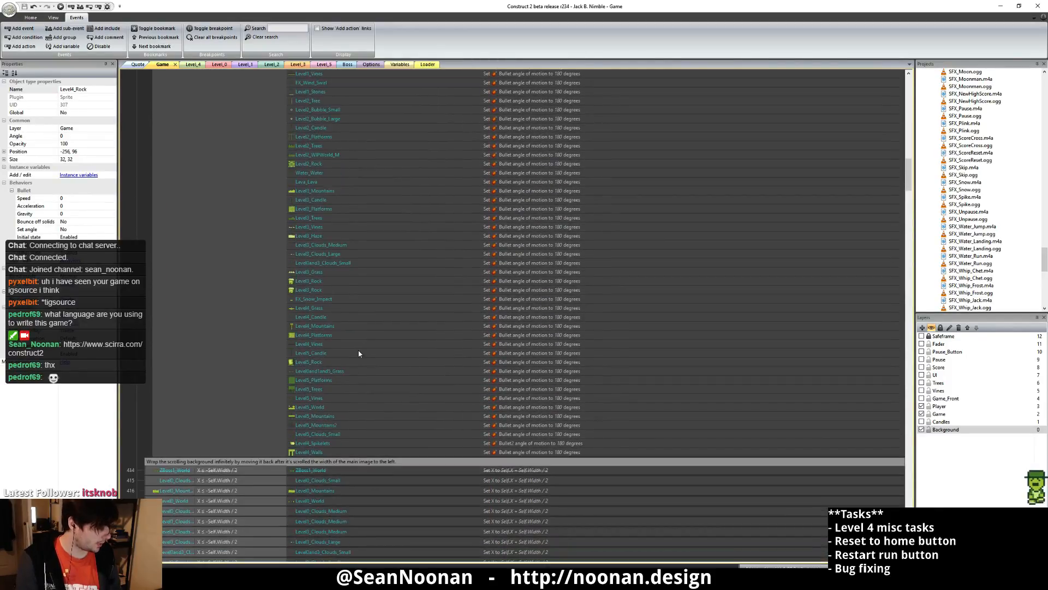
scroll(388, 335, down, 20)
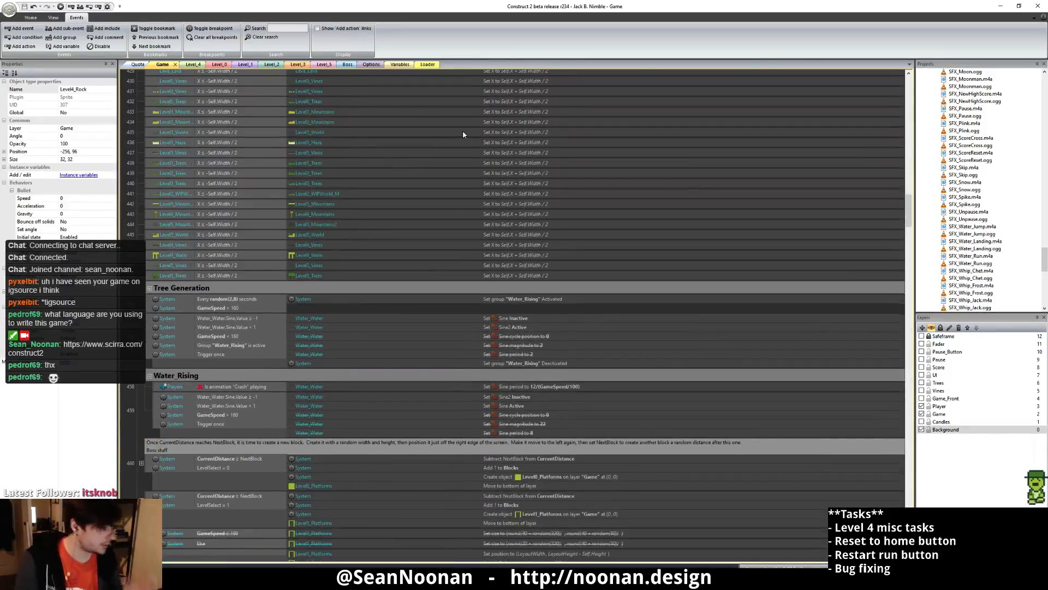
scroll(473, 246, down, 15)
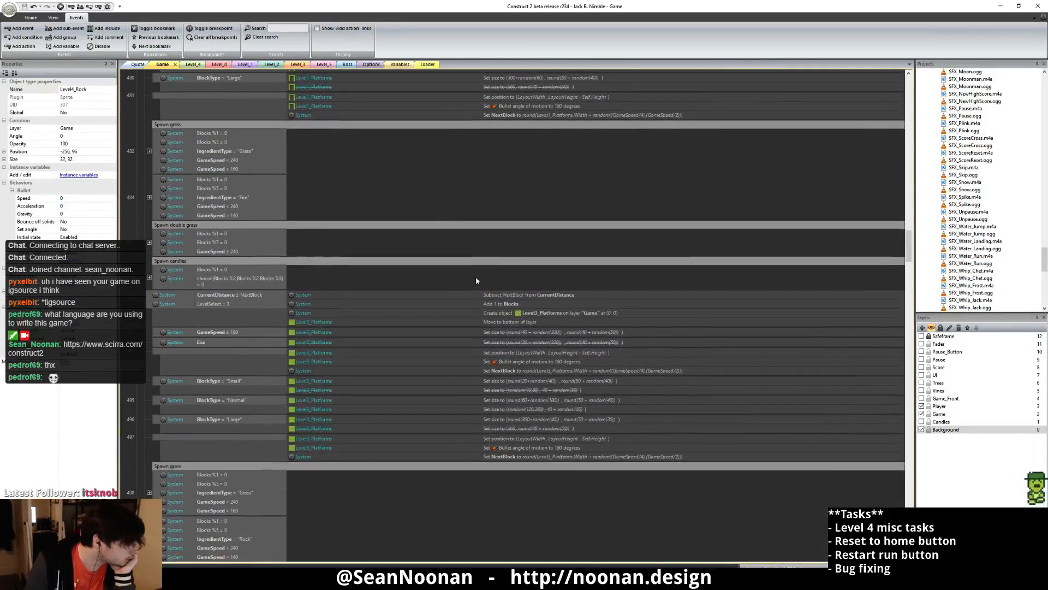
scroll(497, 288, down, 12)
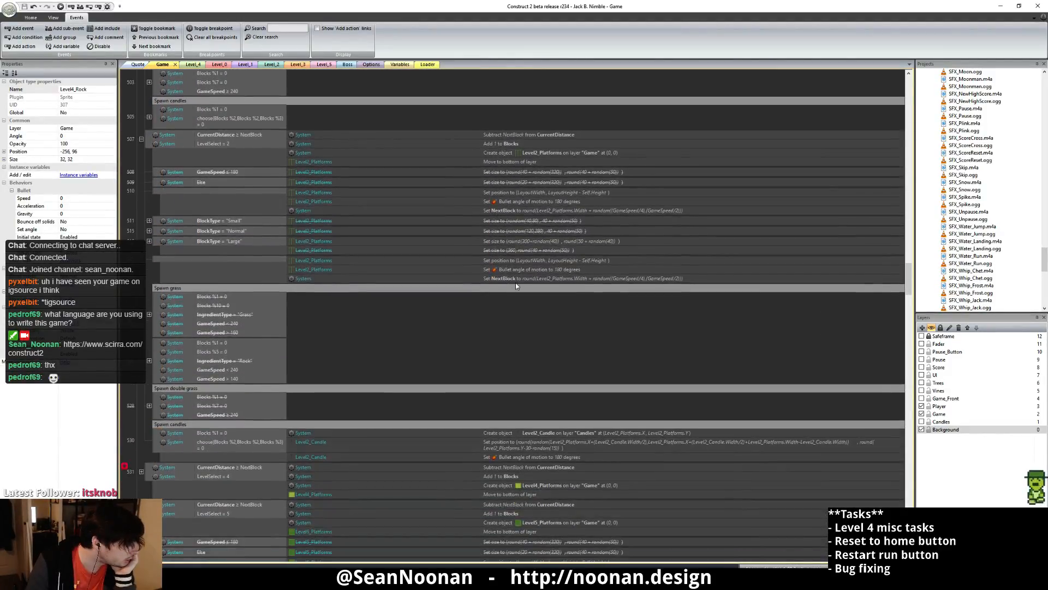
scroll(508, 297, down, 3)
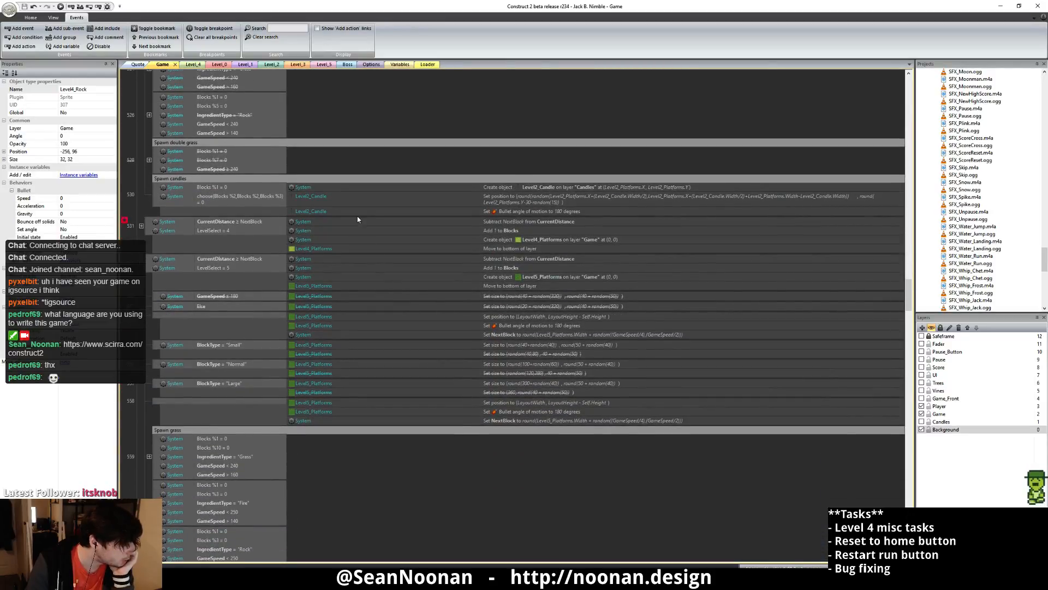
scroll(362, 306, down, 14)
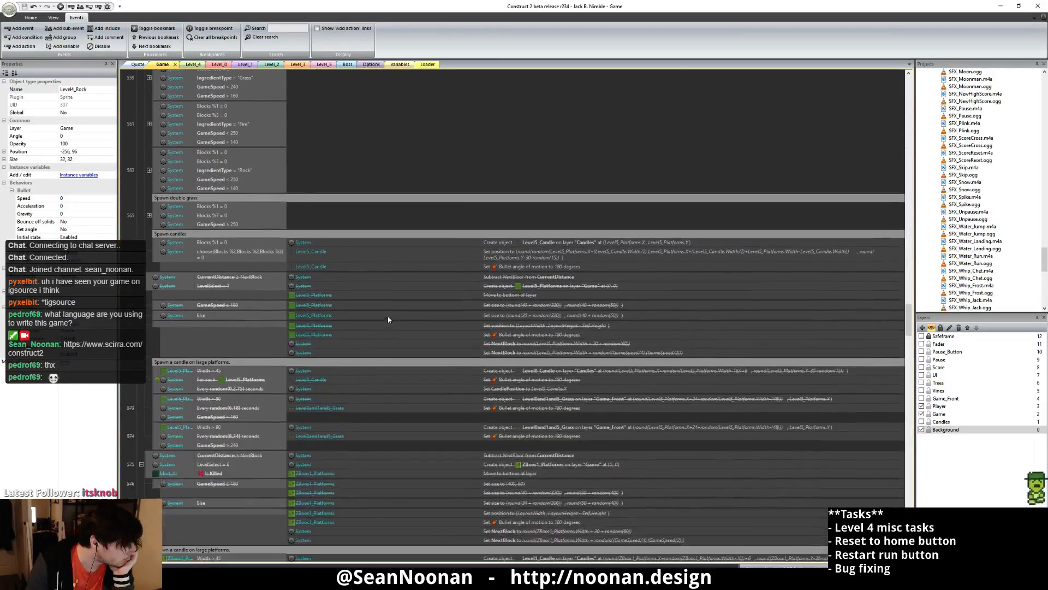
scroll(390, 322, down, 20)
scroll(399, 345, down, 2)
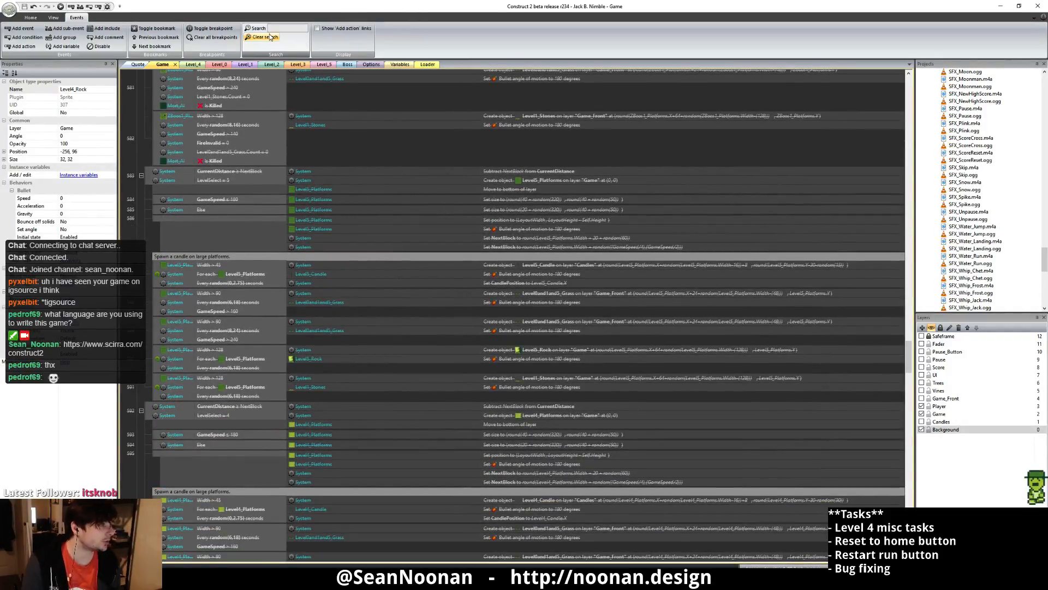
- Filter the Game events by "fire_new" and select the Level4_Spikes spawn event that plays this sound
text(fire-new)
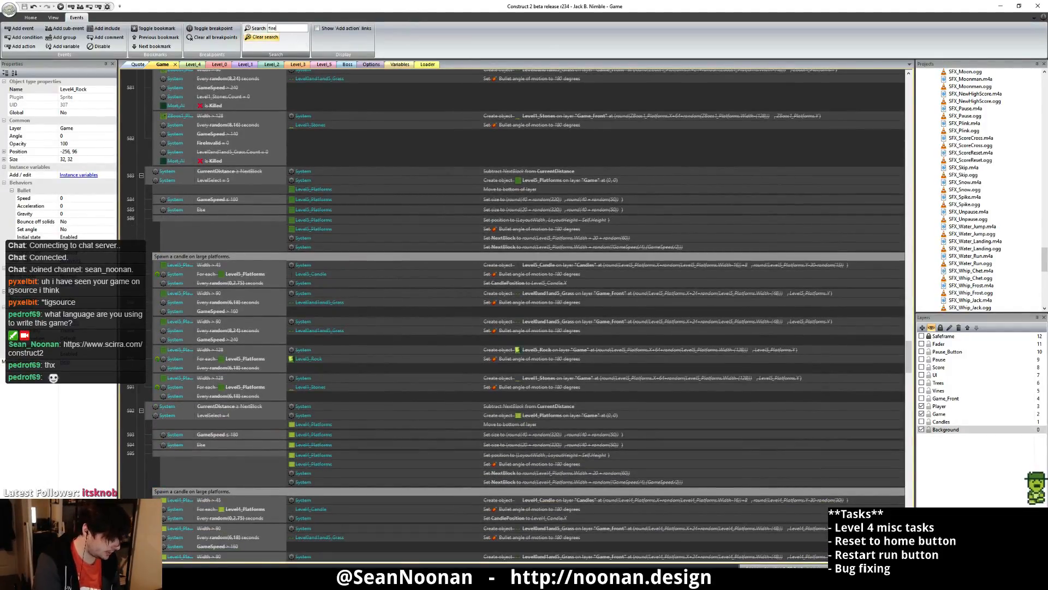
key(Return)
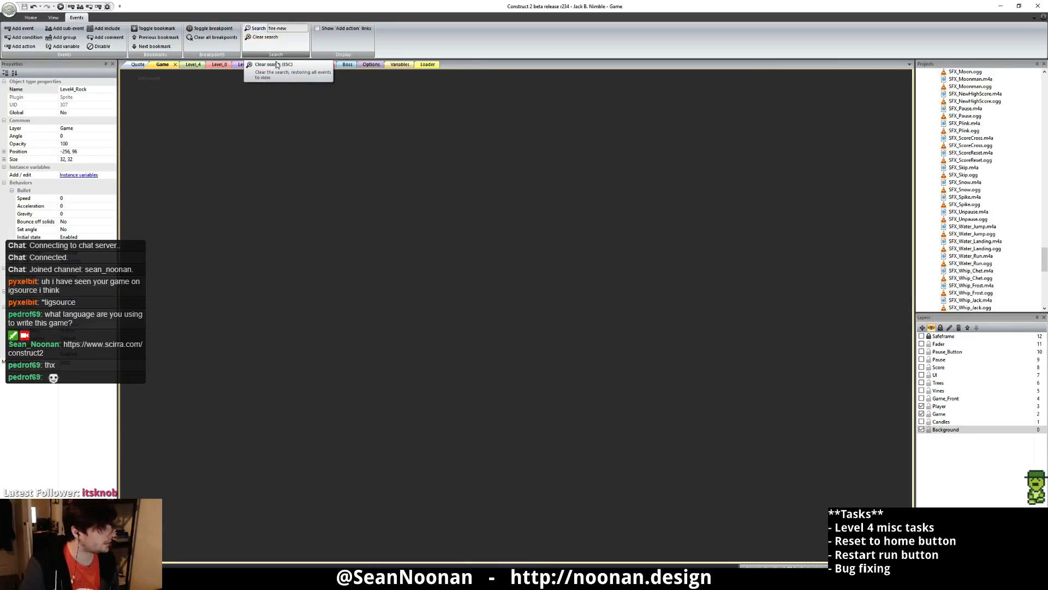
drag(287, 28, 270, 36)
text(fire_new)
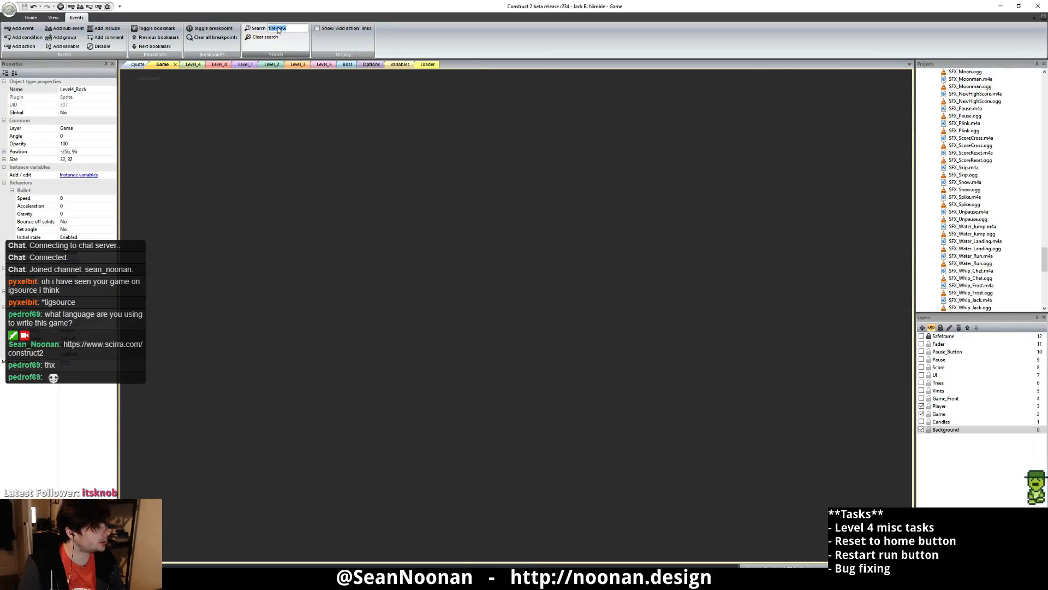
key(Return)
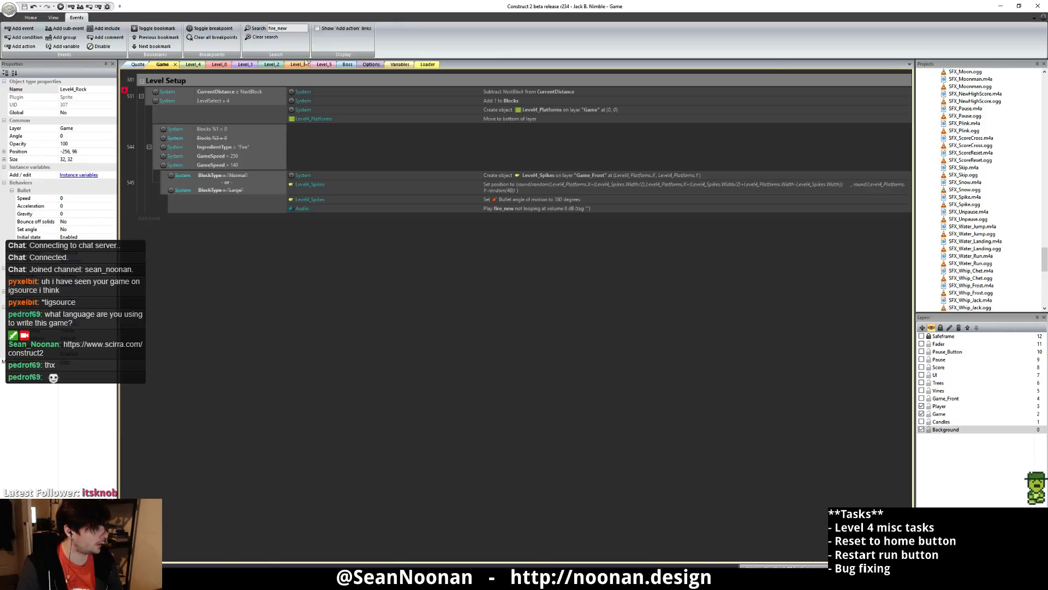
click(153, 80)
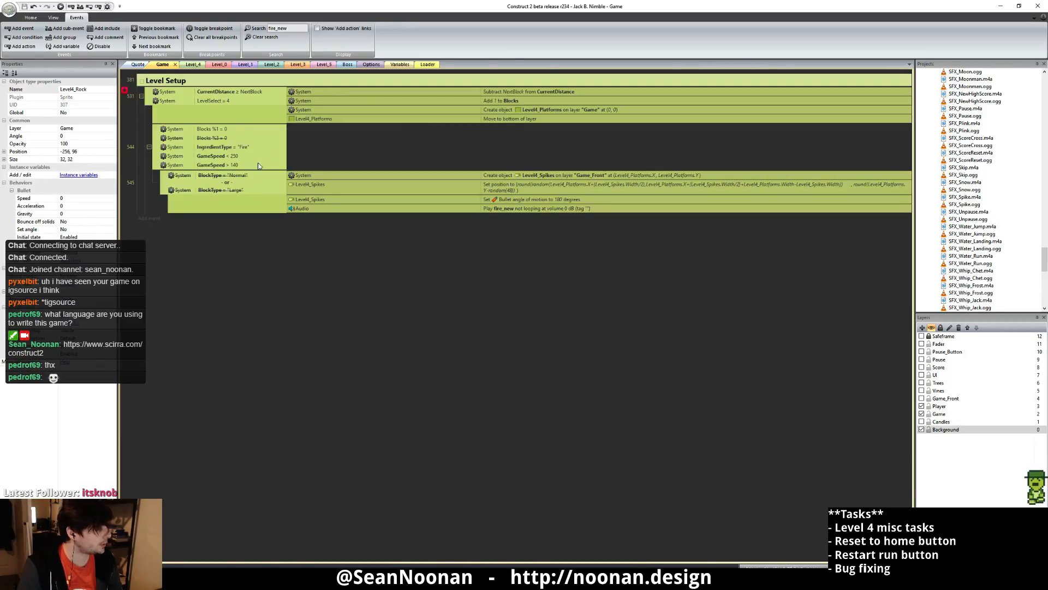
click(163, 184)
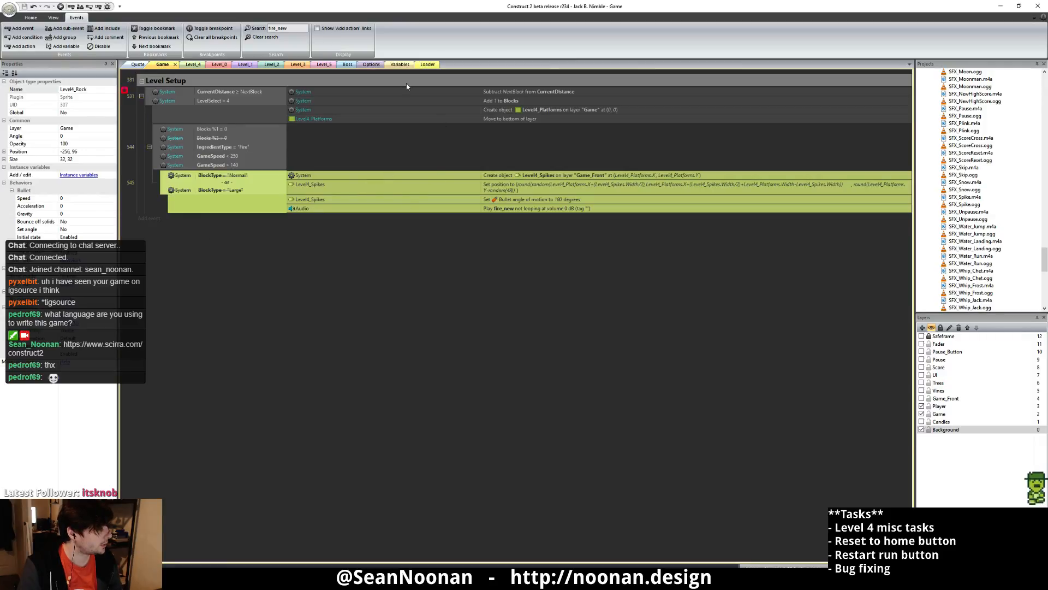
- Clear the search and examine the player's Level4_Spikes collision events, including the actions playing SFX_Spike and SFX_Flames
click(264, 38)
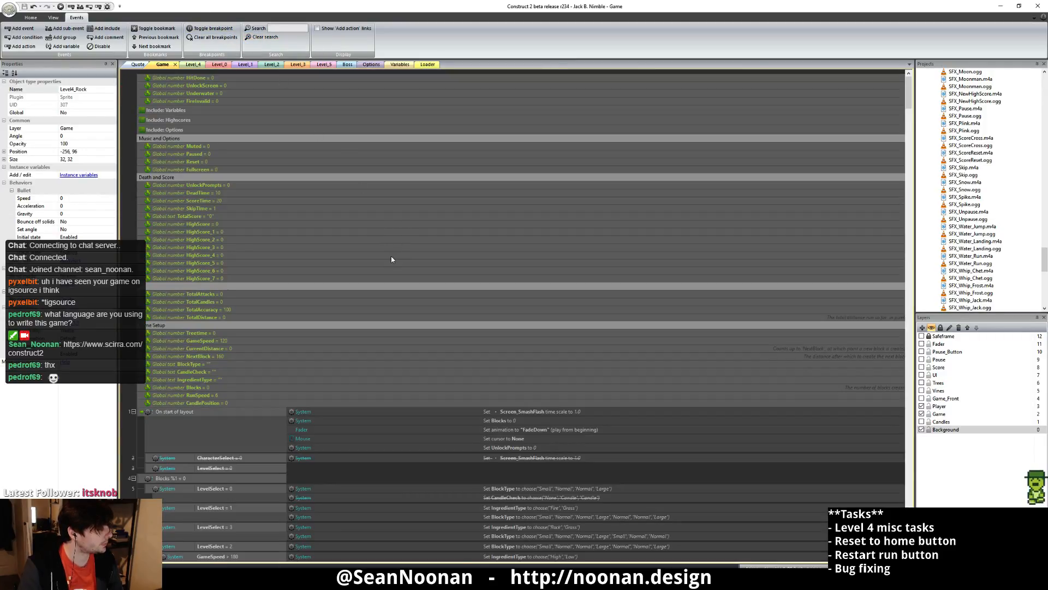
drag(909, 89, 921, 494)
scroll(432, 249, up, 5)
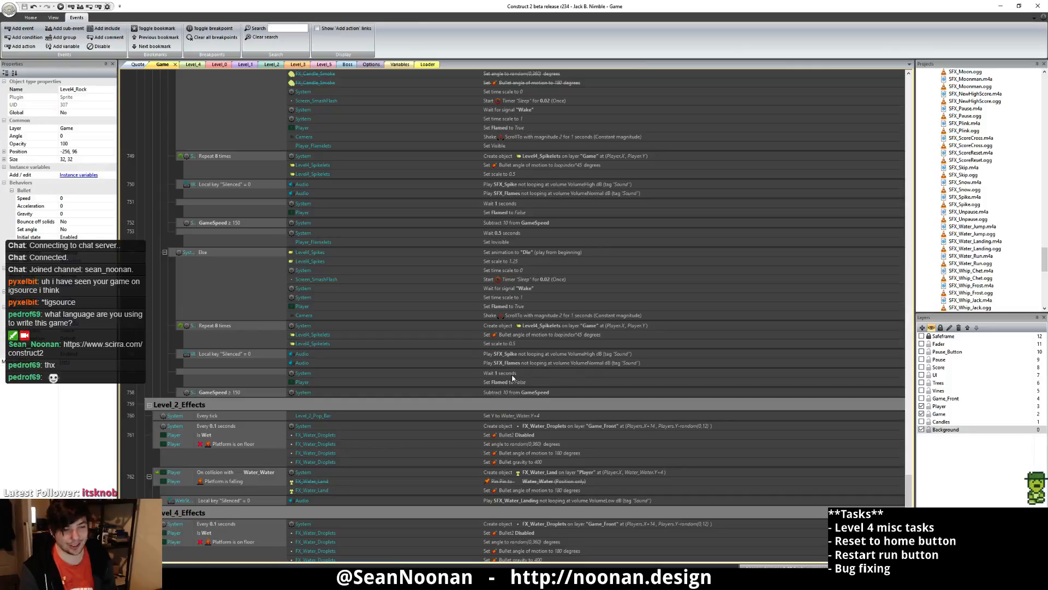
scroll(499, 444, up, 1)
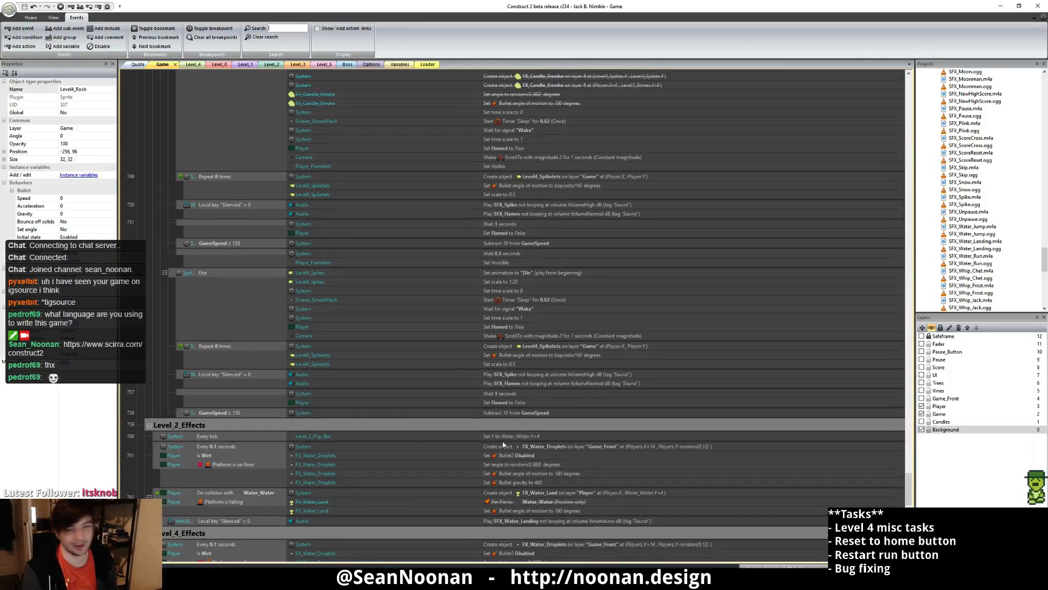
scroll(495, 339, up, 1)
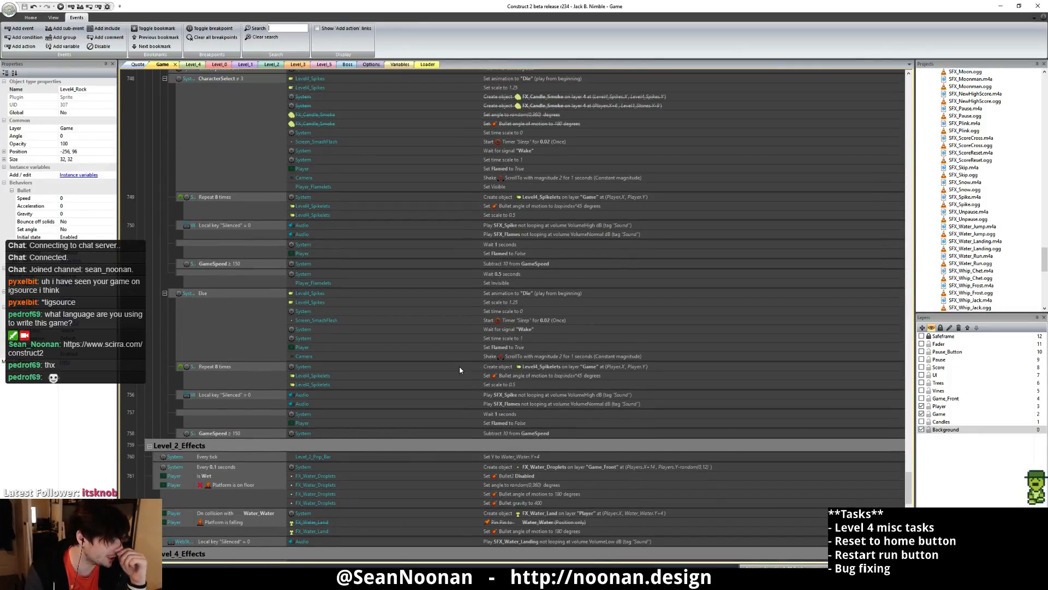
scroll(448, 359, up, 8)
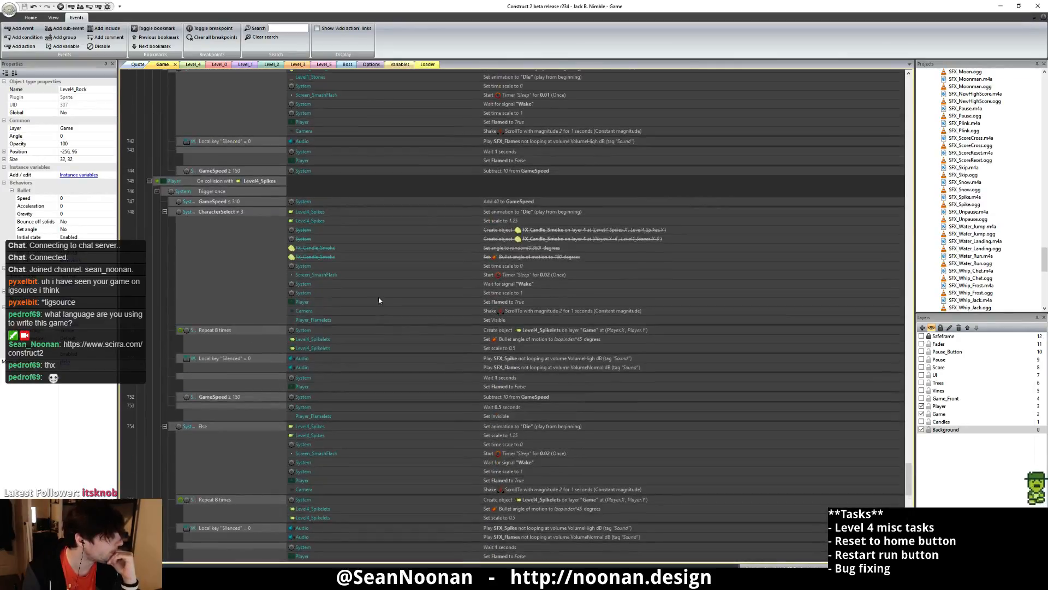
scroll(367, 310, up, 5)
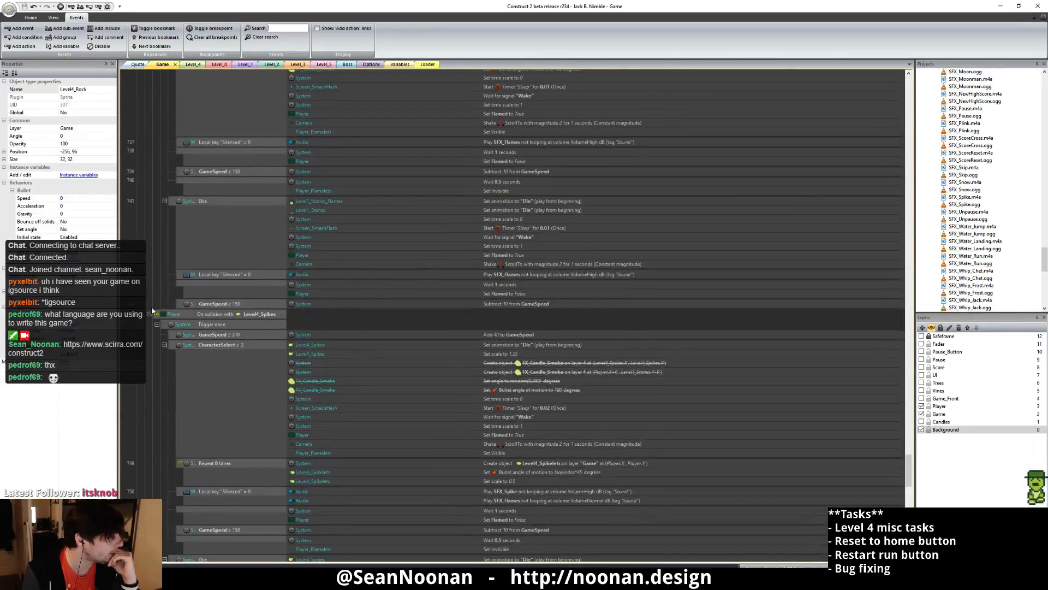
click(159, 322)
scroll(198, 330, down, 10)
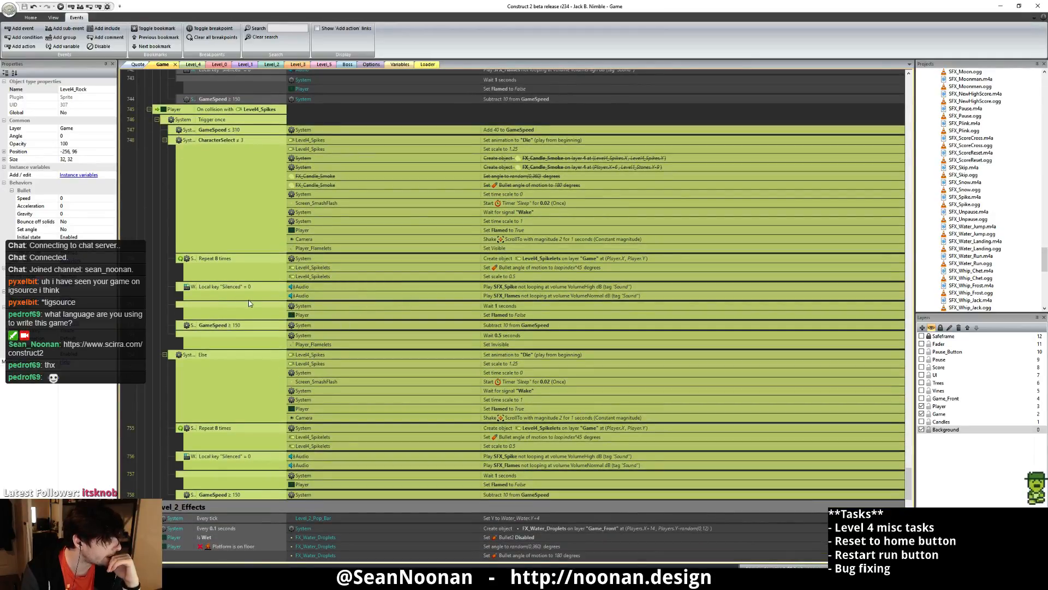
click(242, 293)
scroll(421, 355, up, 6)
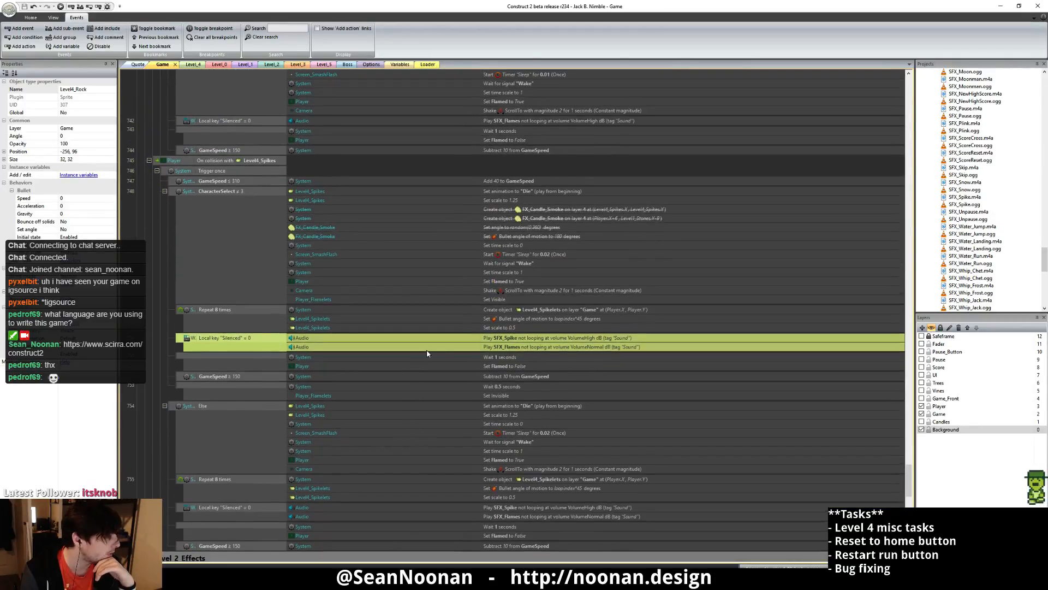
scroll(440, 341, down, 6)
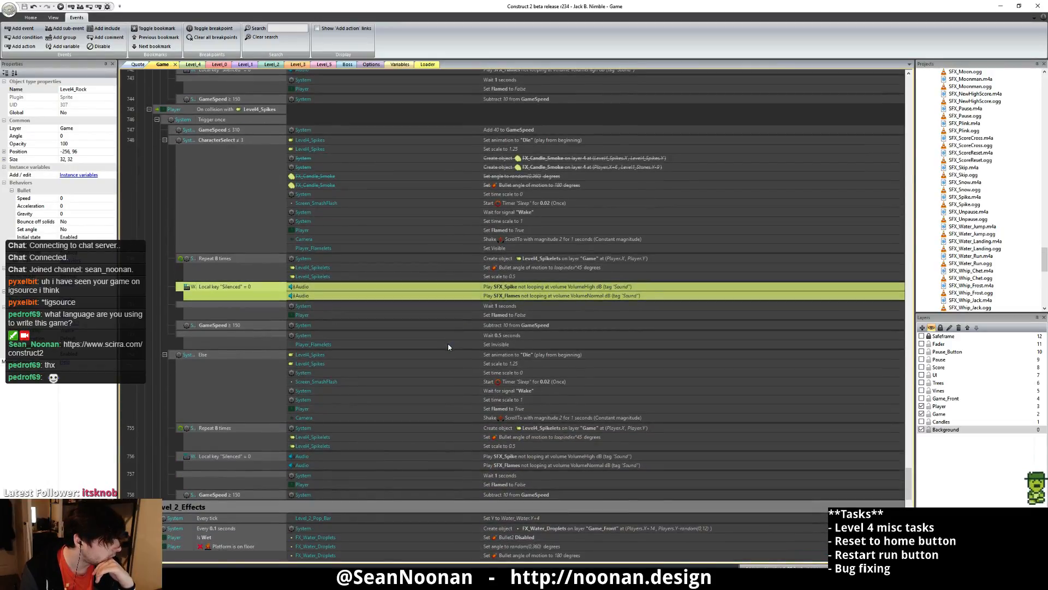
scroll(449, 346, up, 5)
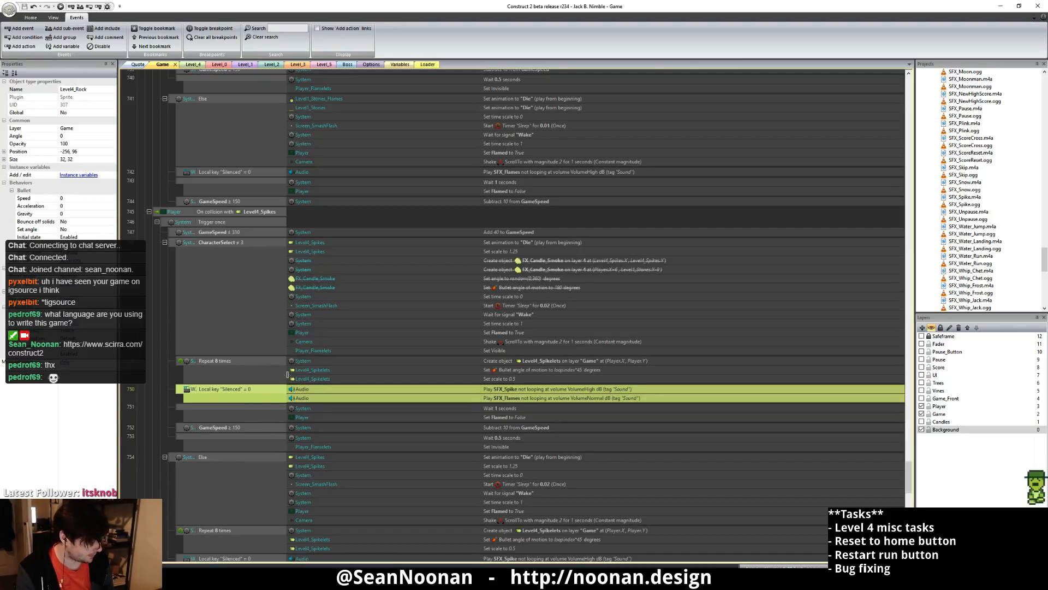
- Collapse the Level Effects group and go back through the level setup events to find the LevelSelect = 4 platform event
scroll(346, 353, up, 15)
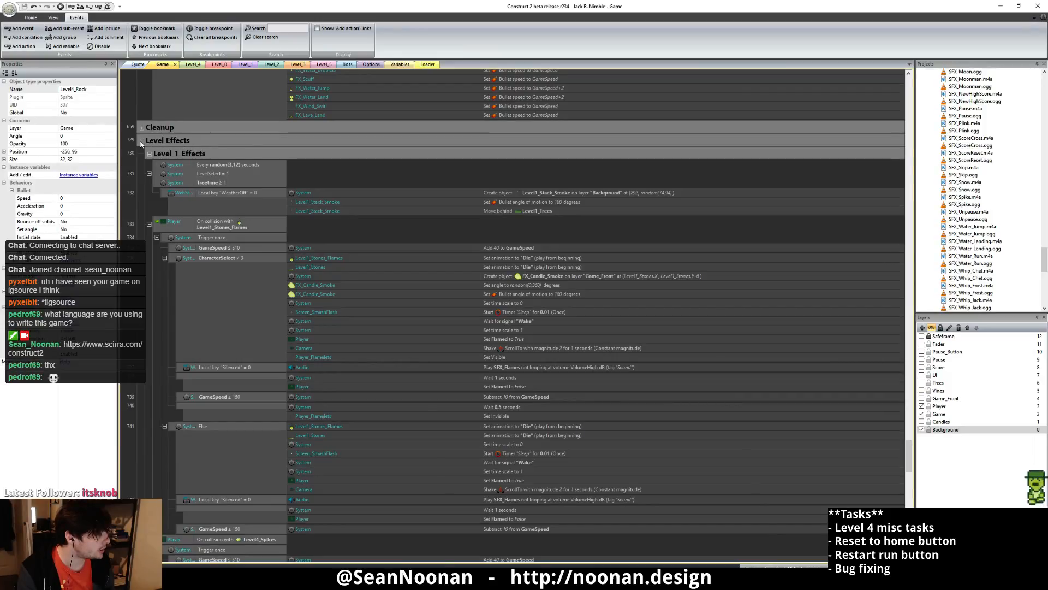
click(141, 140)
scroll(190, 162, up, 9)
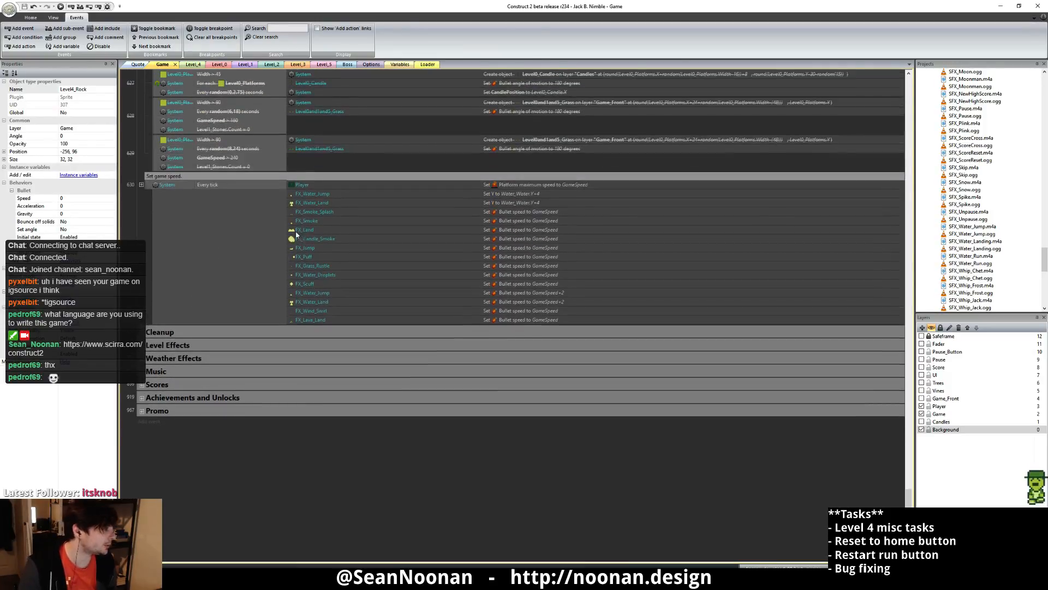
scroll(228, 272, up, 3)
click(173, 264)
scroll(250, 150, up, 16)
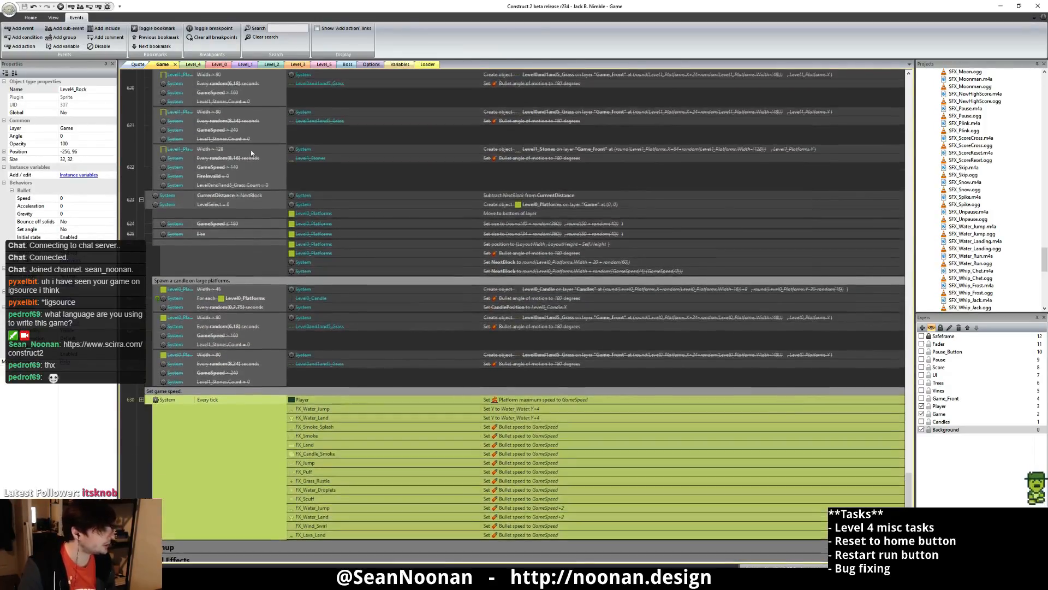
scroll(322, 198, up, 20)
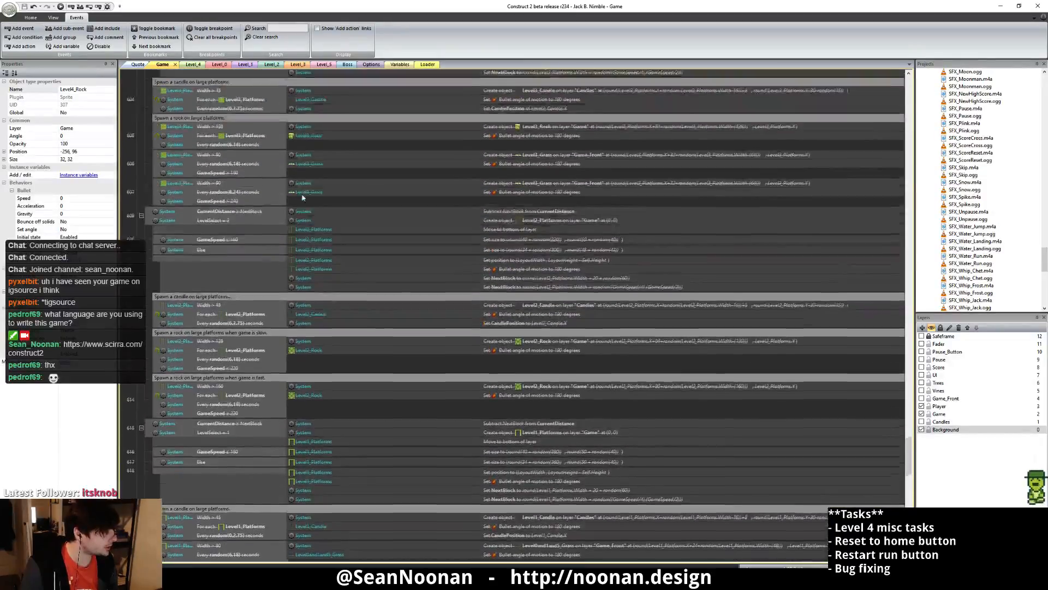
scroll(317, 222, up, 13)
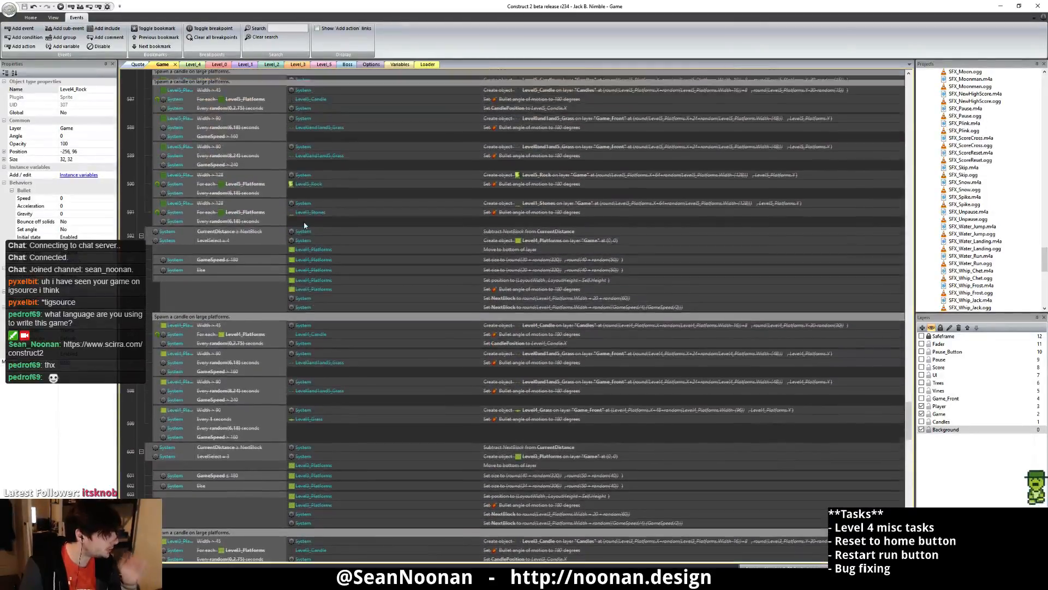
scroll(332, 175, up, 16)
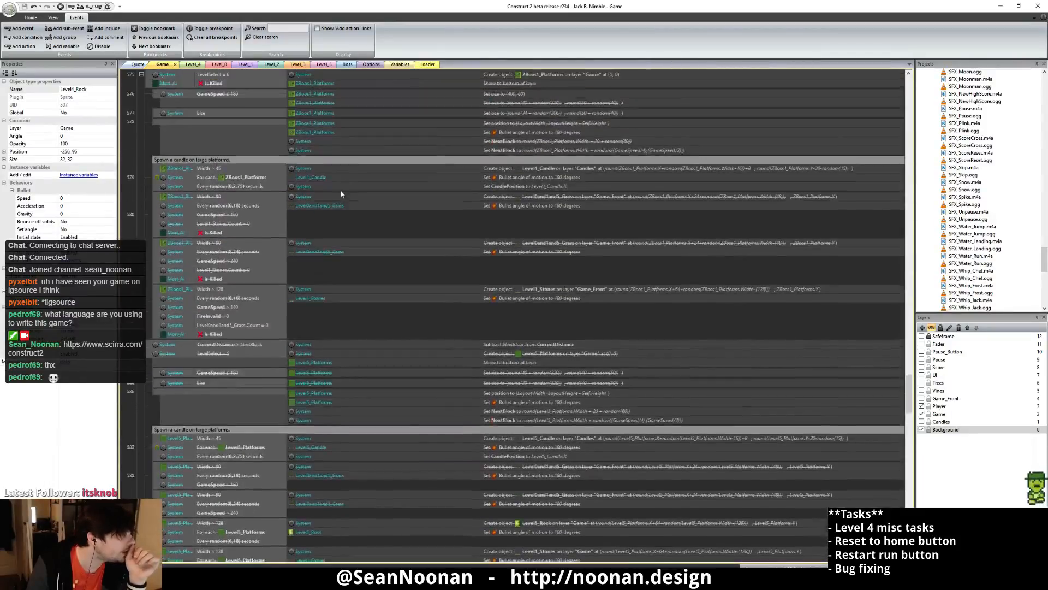
scroll(328, 184, up, 10)
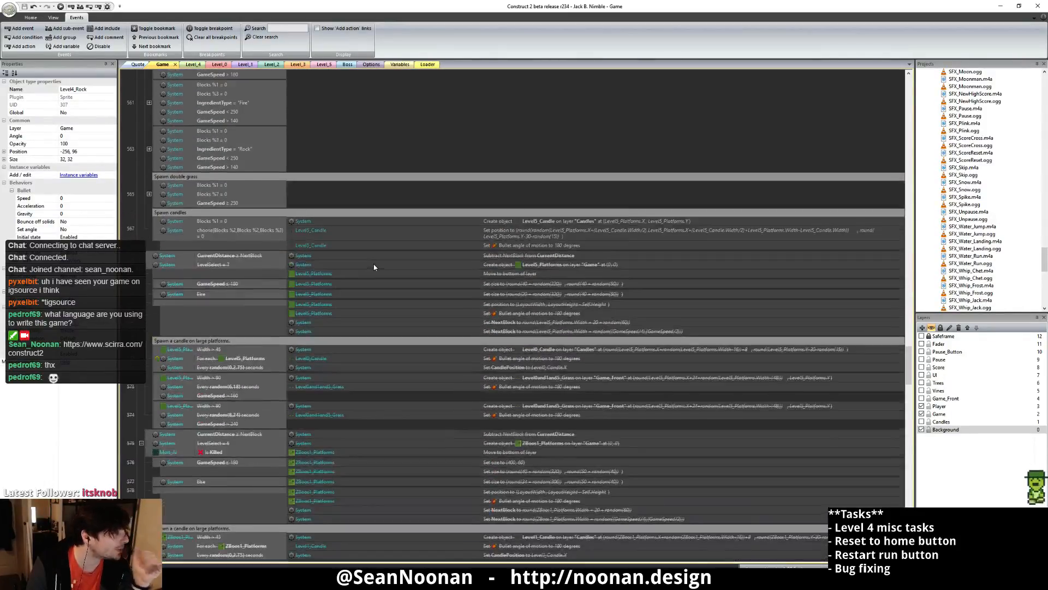
scroll(340, 283, up, 5)
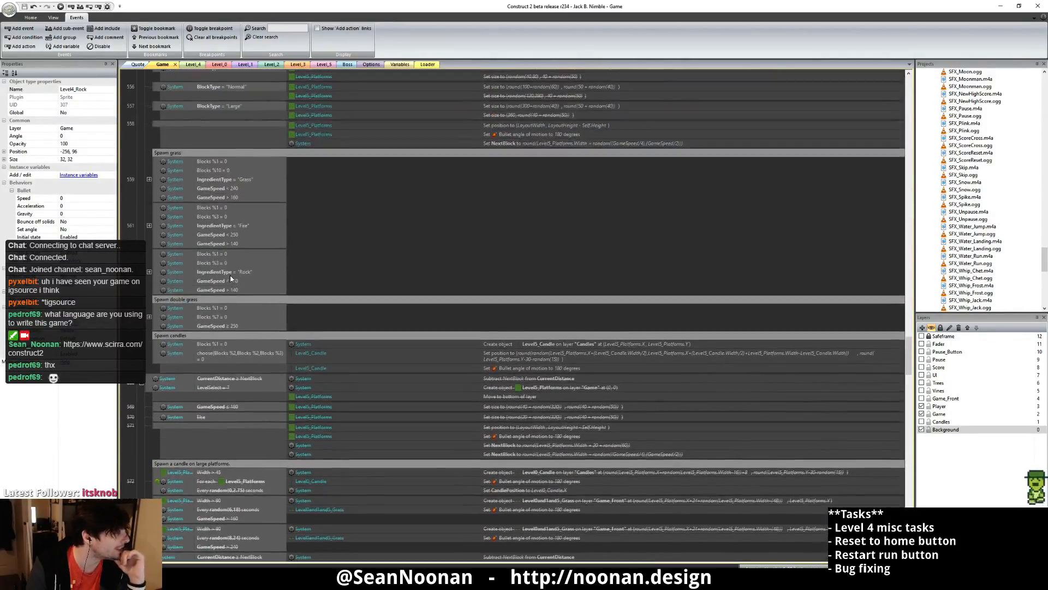
scroll(271, 257, up, 10)
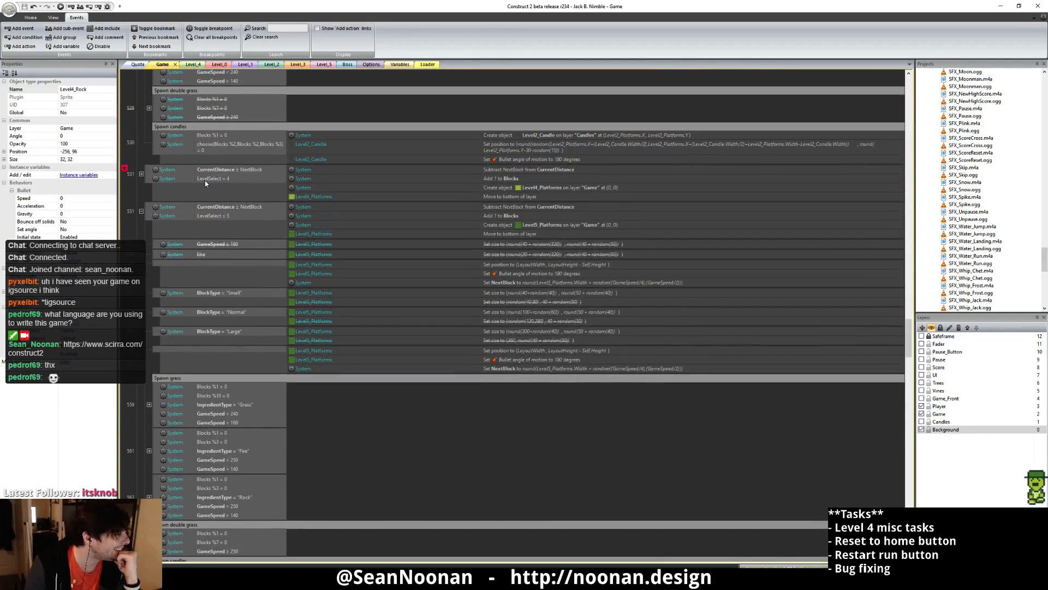
- Expand the LevelSelect = 4 platform event and its IngredientType "Fire" sub-event to show the Level4_Spikes spawn actions
click(143, 180)
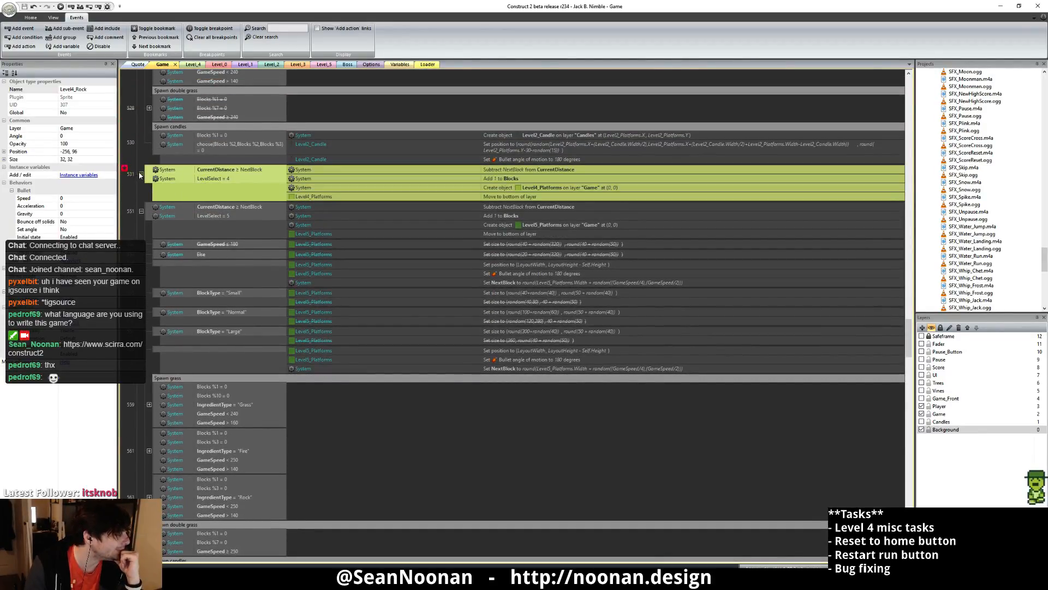
click(141, 173)
scroll(250, 292, down, 9)
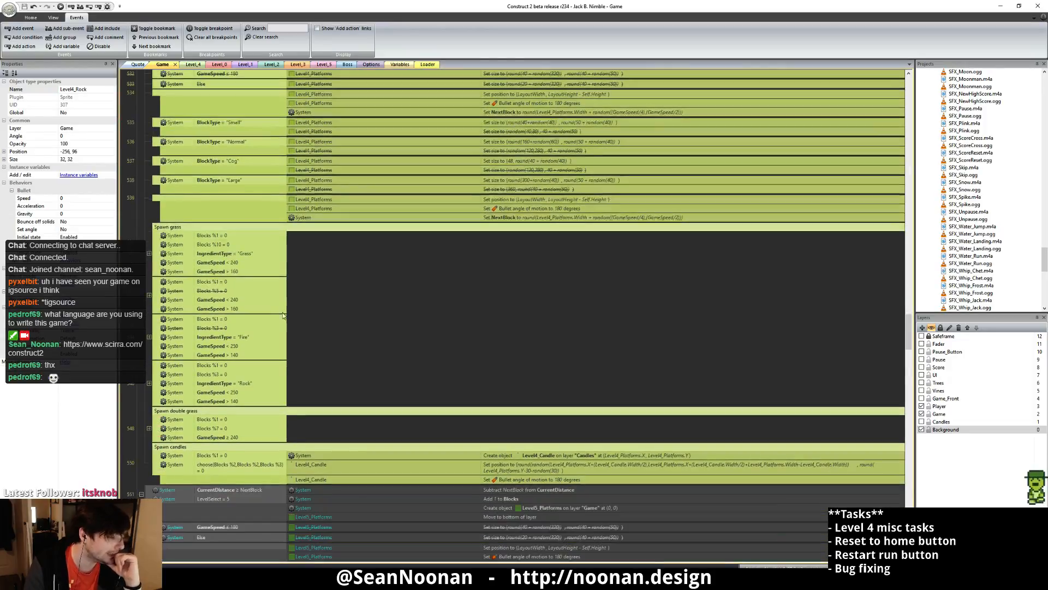
scroll(271, 345, up, 3)
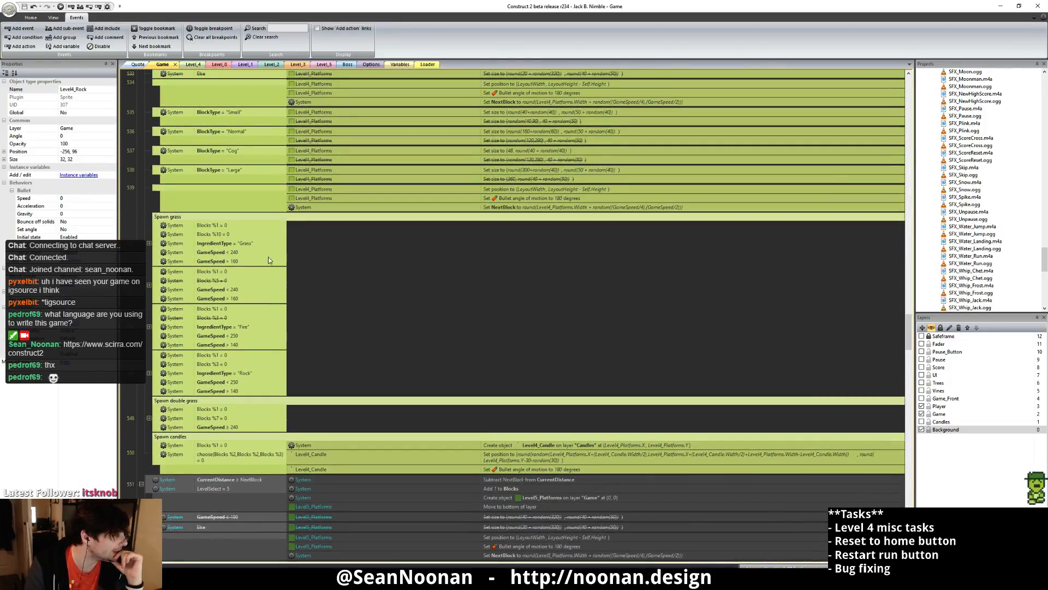
click(163, 344)
click(149, 327)
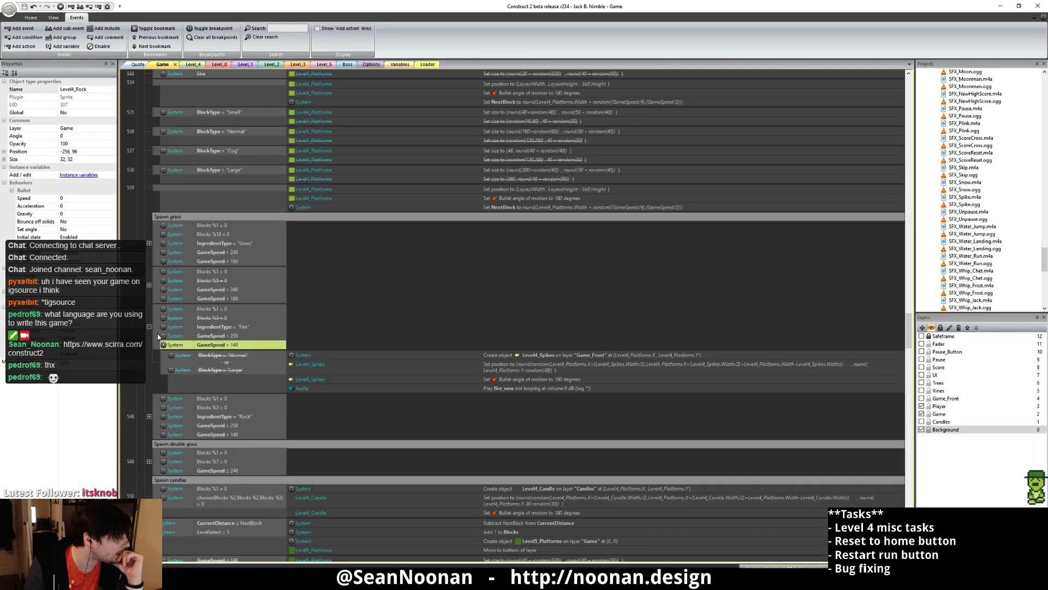
- Paste the copied "Silenced" = 0 audio event below the Fire spawn event and nest it as a sub-event
click(158, 336)
key(ctrl+v)
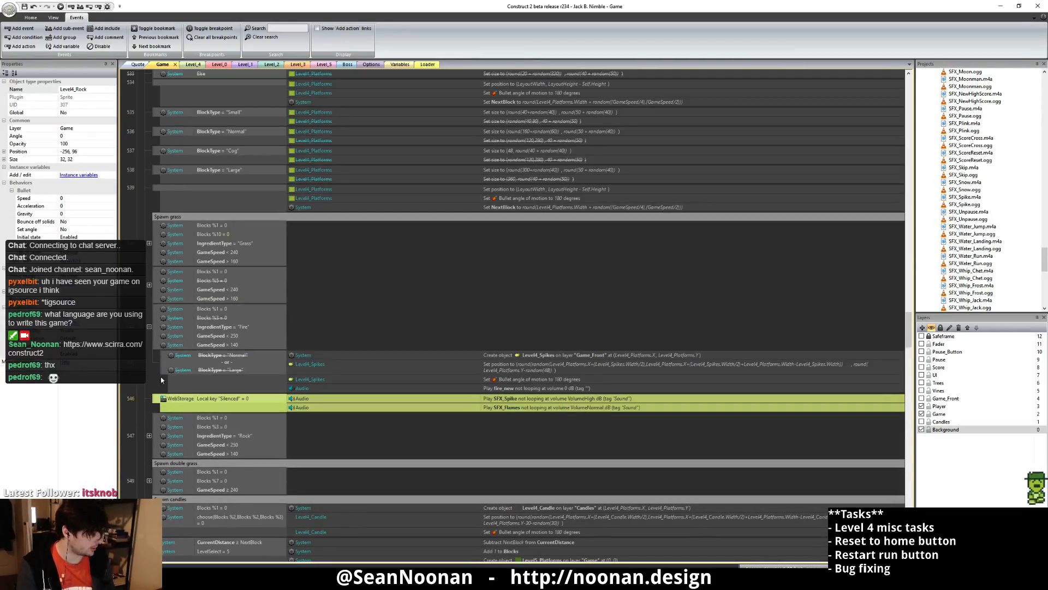
drag(159, 411, 172, 382)
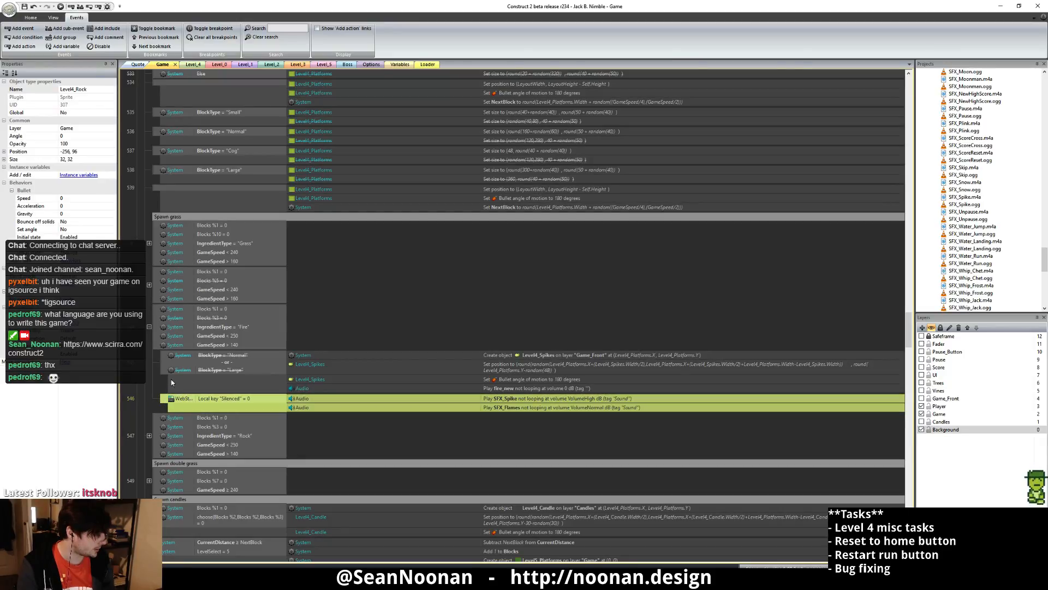
- Move the fire_new play action into the pasted "Silenced" = 0 sub-event and delete its SFX_Spike and SFX_Flames actions
click(344, 387)
drag(609, 390, 592, 404)
click(547, 391)
ctrl+click(550, 407)
key(Delete)
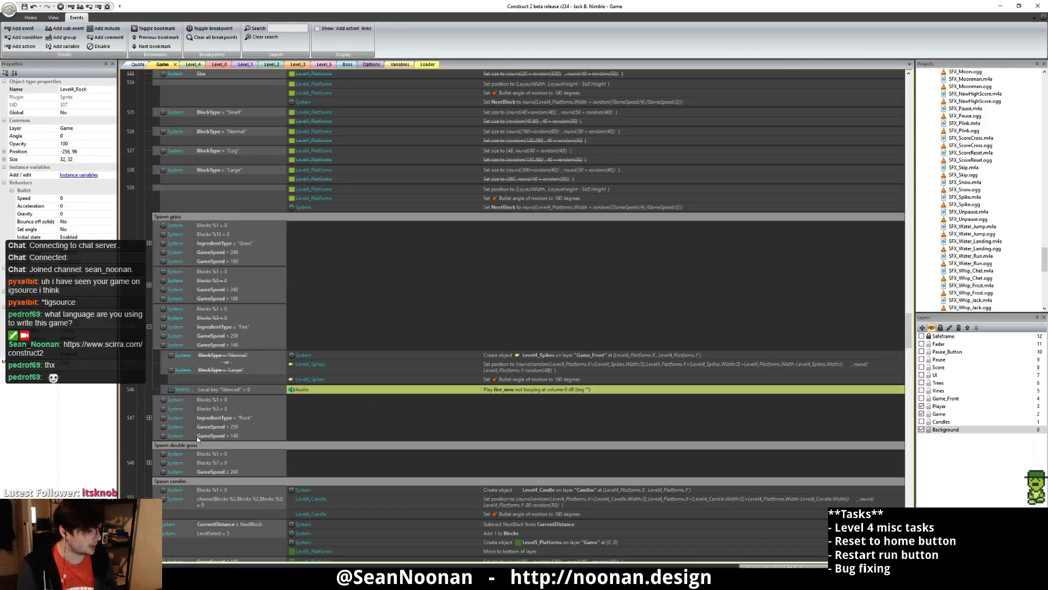
- Check the parameters of the new sub-event's "Silenced" condition and review the surrounding Level 4 and Level 5 spawn events
click(161, 391)
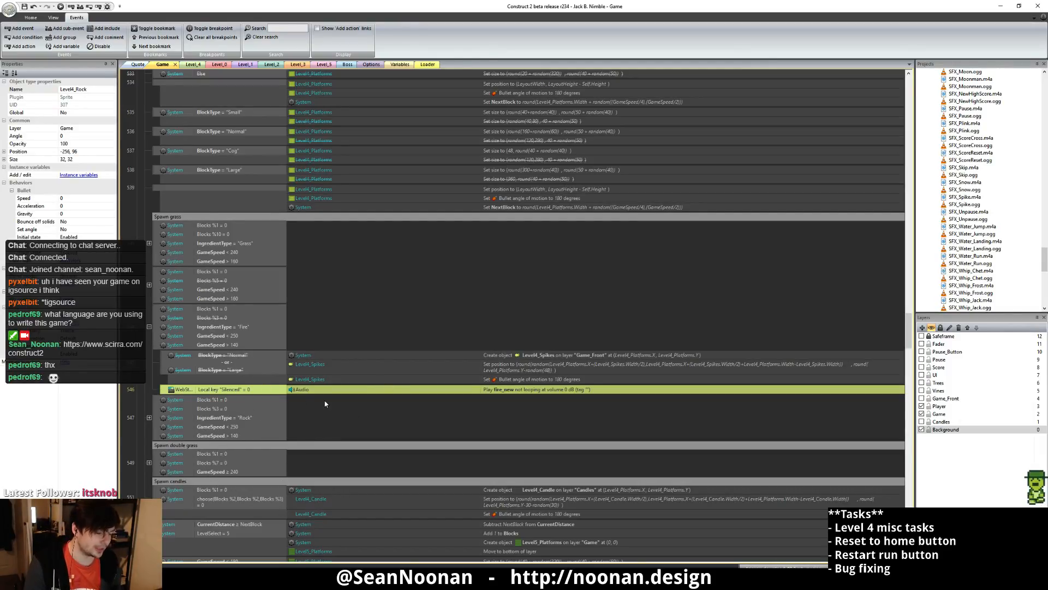
double_click(229, 390)
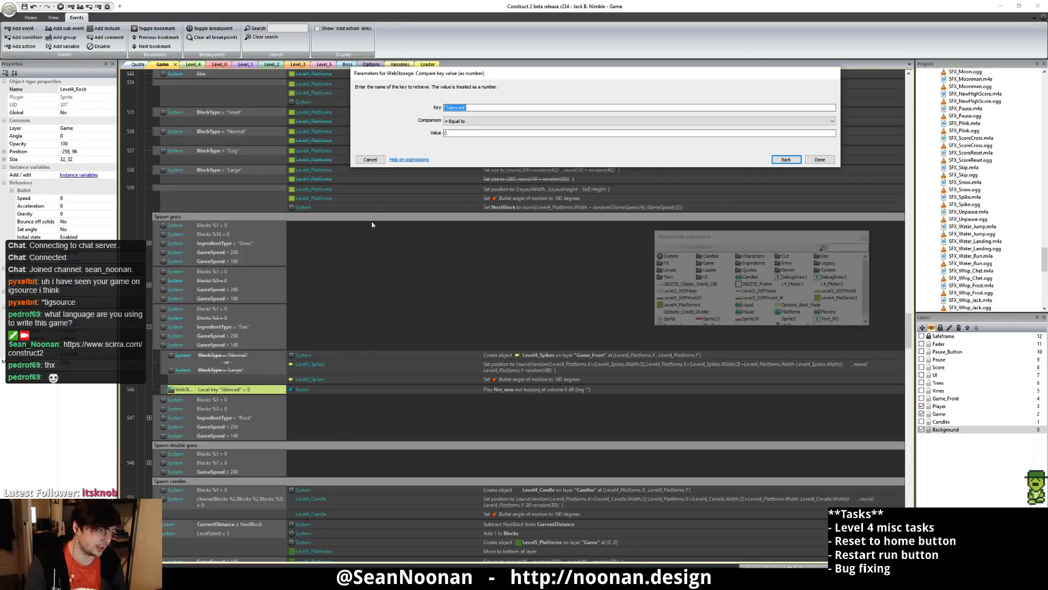
click(370, 159)
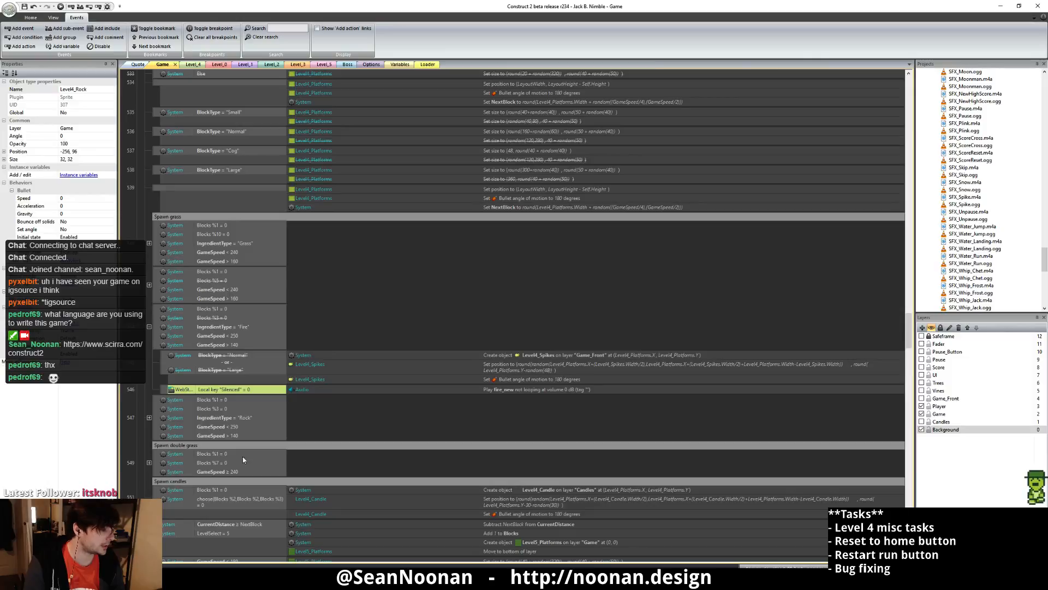
scroll(431, 403, down, 1)
scroll(431, 402, down, 3)
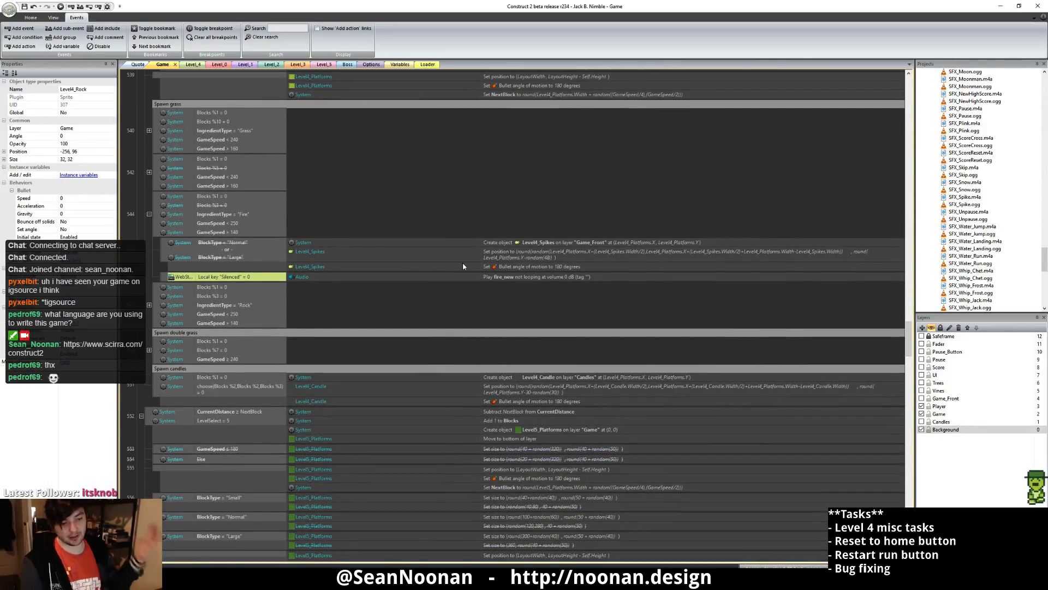
scroll(467, 198, down, 10)
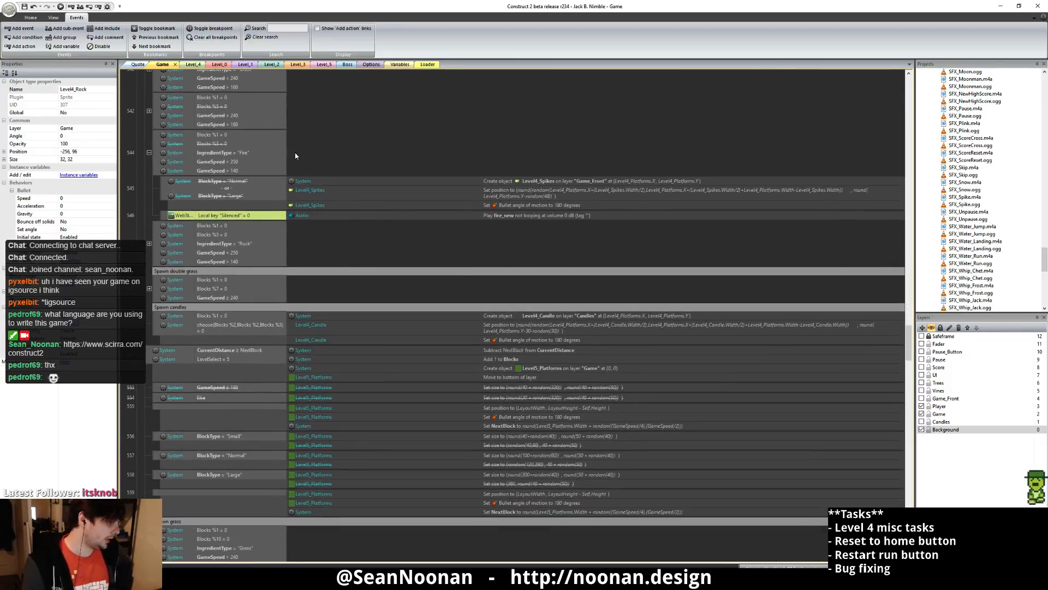
scroll(446, 348, down, 1)
scroll(225, 208, up, 2)
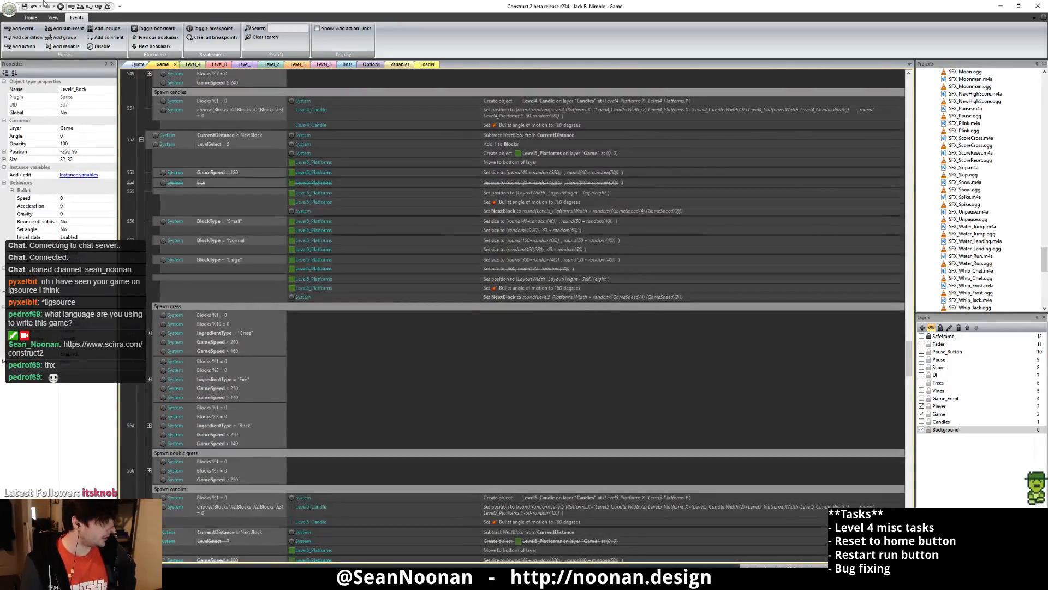
- Save the project, preview the game in a maximized window, pause the run and return to the editor
click(24, 7)
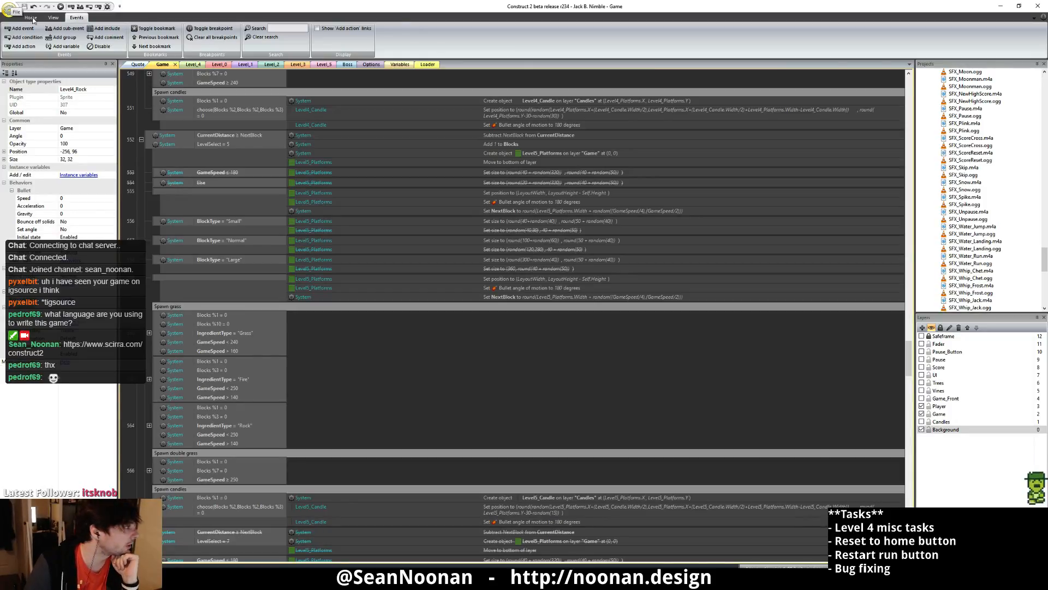
key(F5)
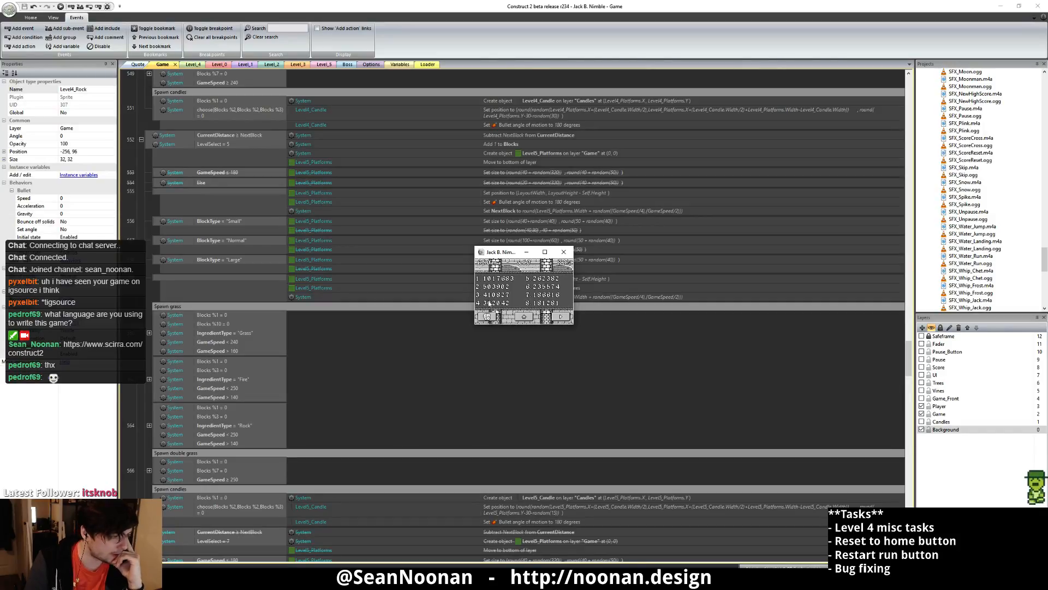
click(545, 252)
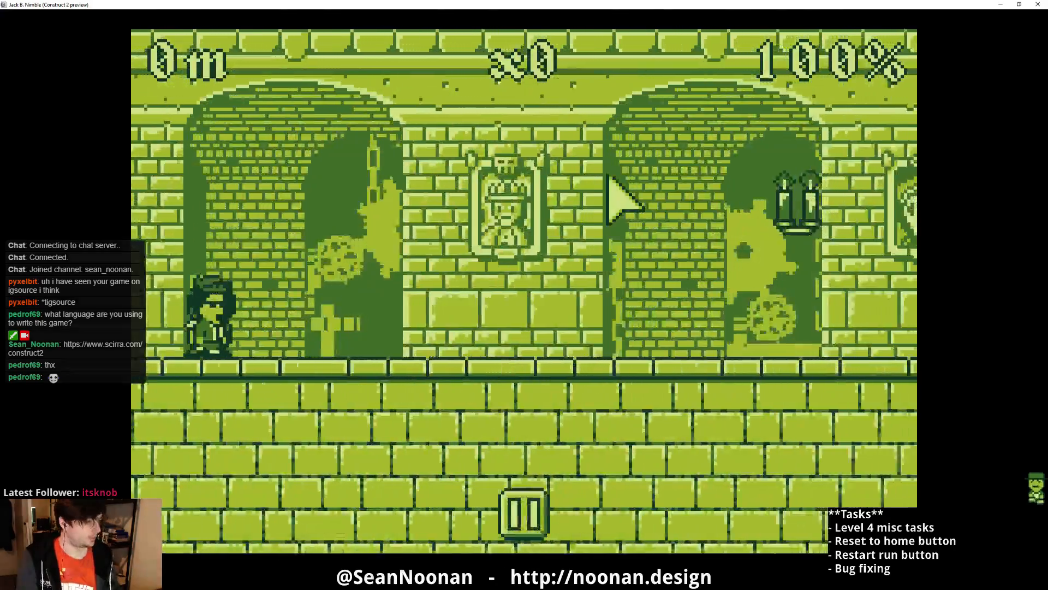
click(523, 512)
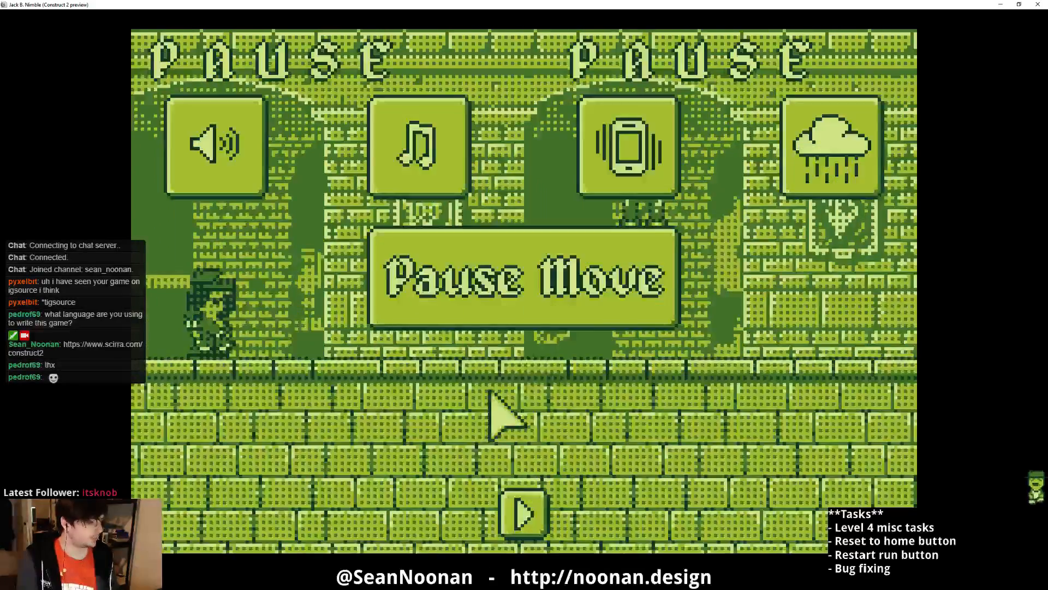
click(998, 5)
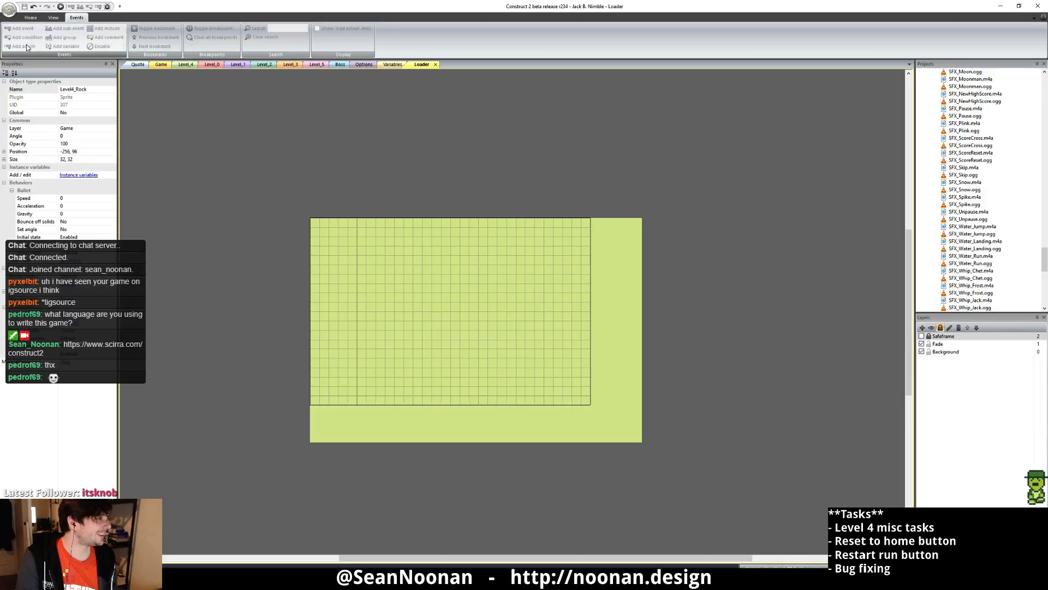
- Start the game preview again, continue past the title screen and open the game's settings from Location Select
click(61, 7)
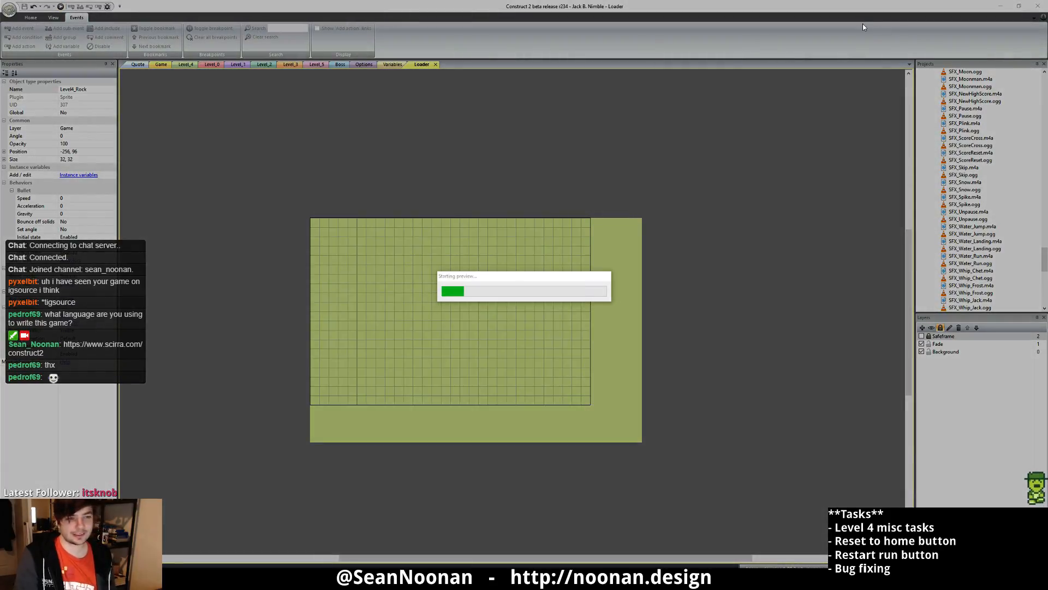
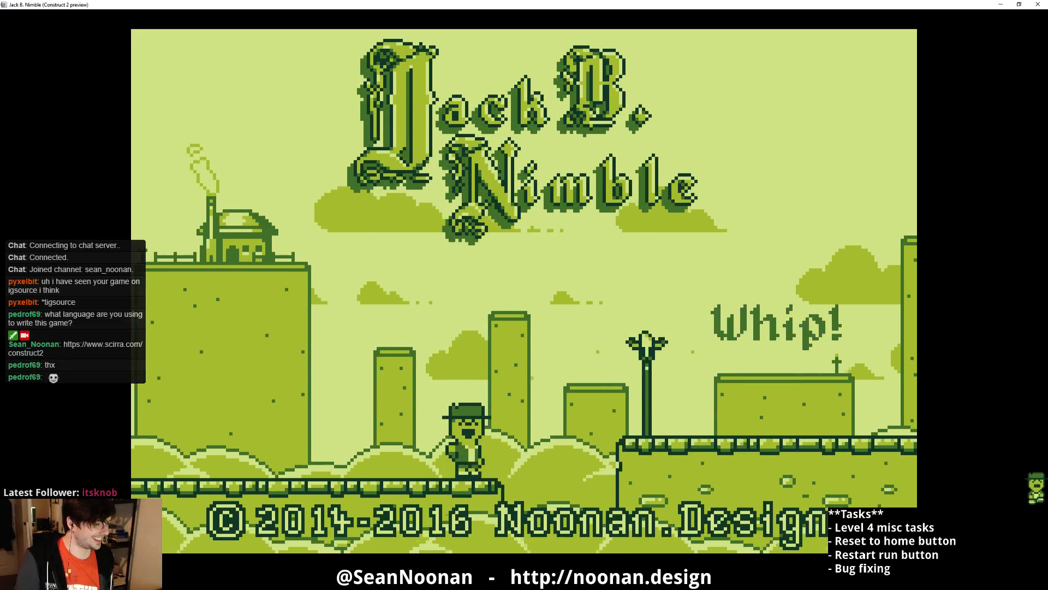
click(522, 311)
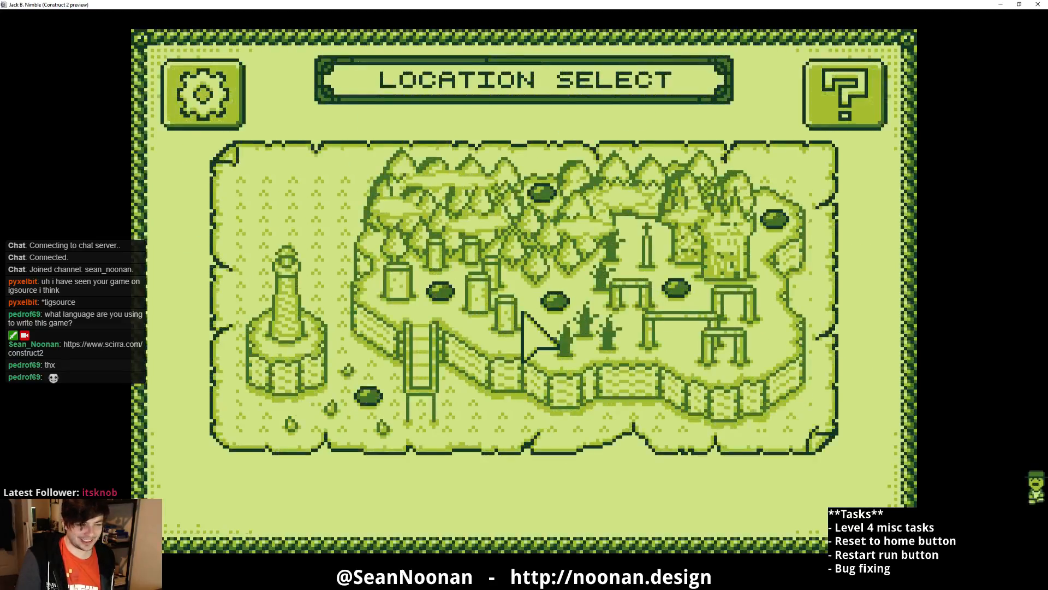
click(236, 105)
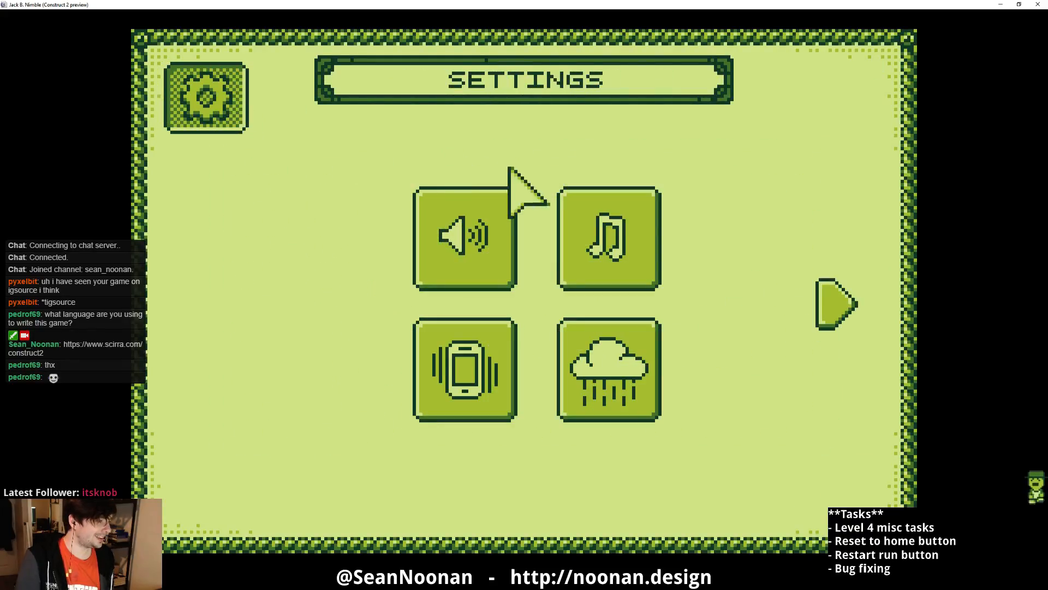
- Toggle the game's sound and music settings repeatedly to test them, and return to Location Select
click(510, 240)
click(609, 238)
click(516, 246)
click(617, 248)
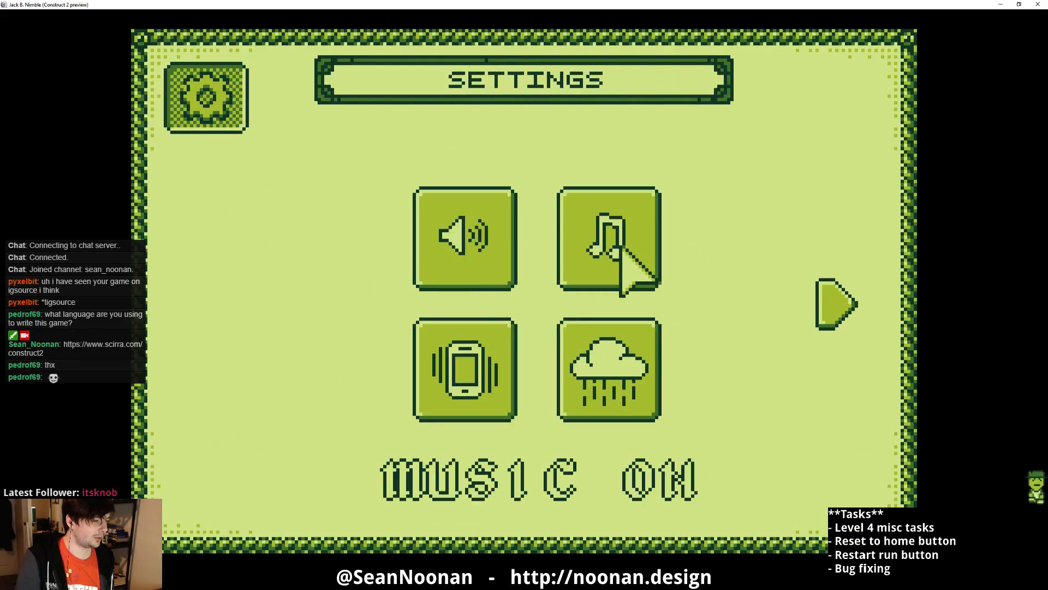
click(506, 252)
click(587, 227)
click(592, 252)
click(464, 245)
click(466, 243)
click(595, 213)
click(210, 117)
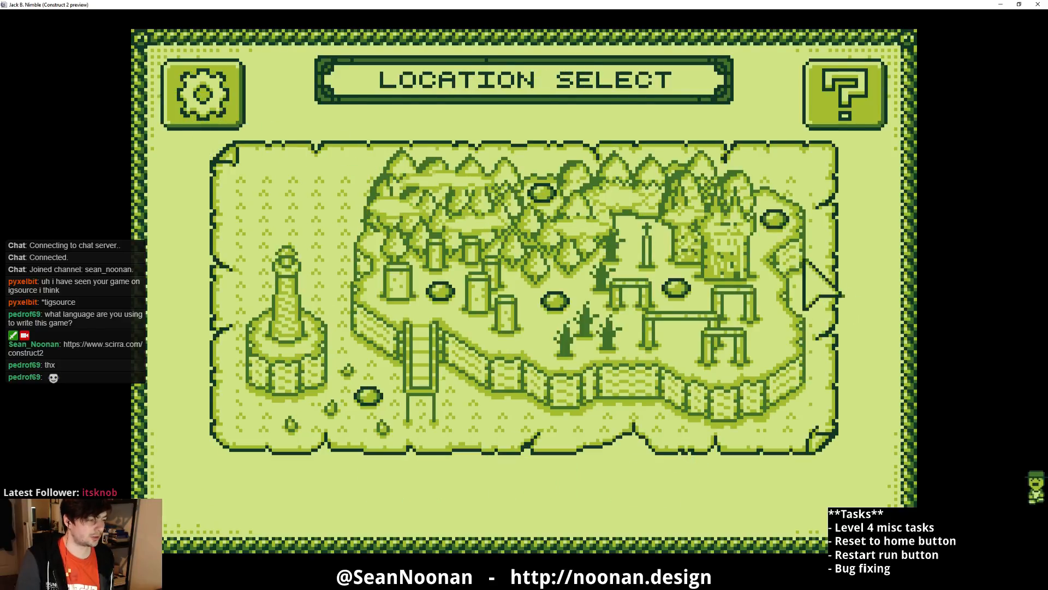
- Choose the location beside the castle on the map, continue to character selection and pick Moonman
click(764, 213)
click(812, 476)
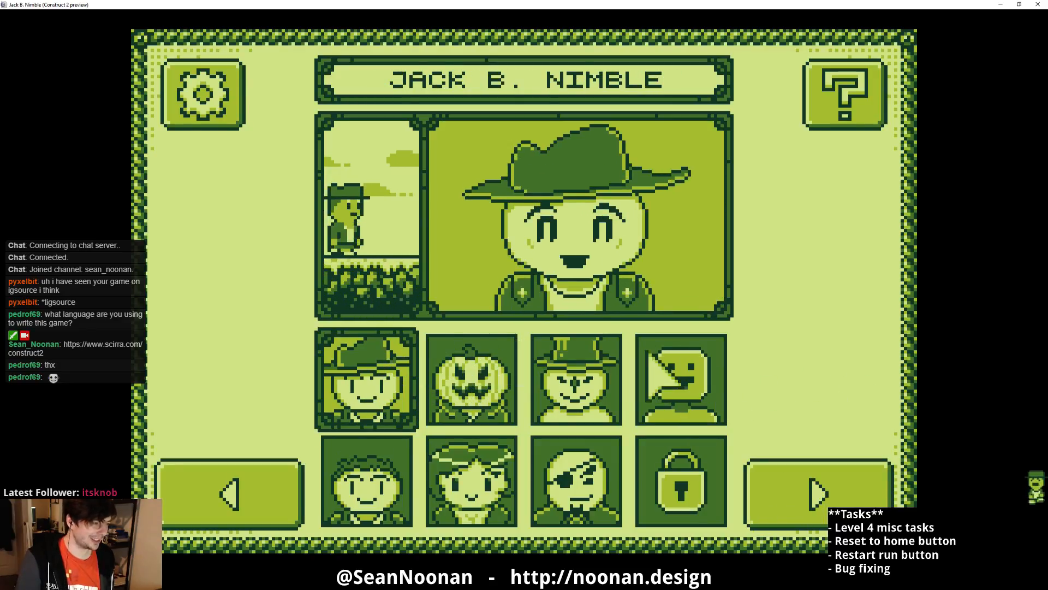
click(694, 388)
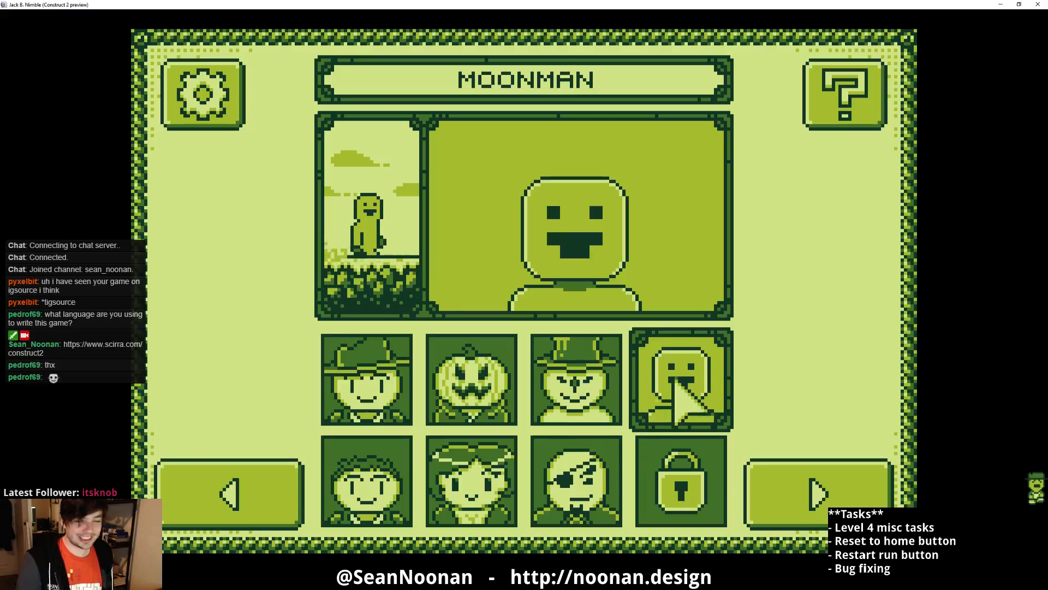
- Pick Jack B. Quick, the character with the eyepatch, and start the castle level
click(592, 415)
click(595, 445)
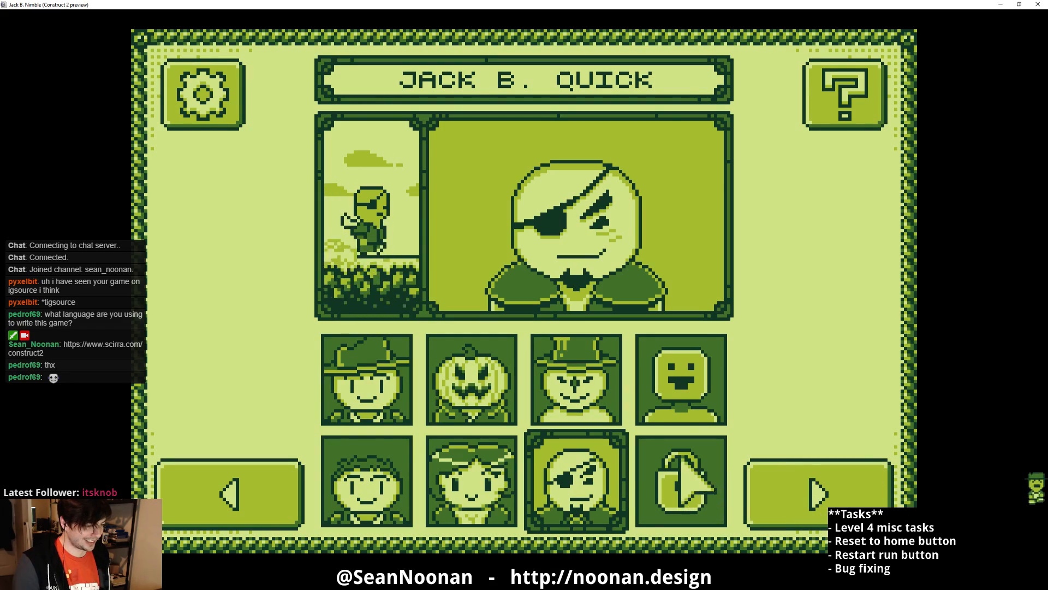
click(771, 470)
click(846, 479)
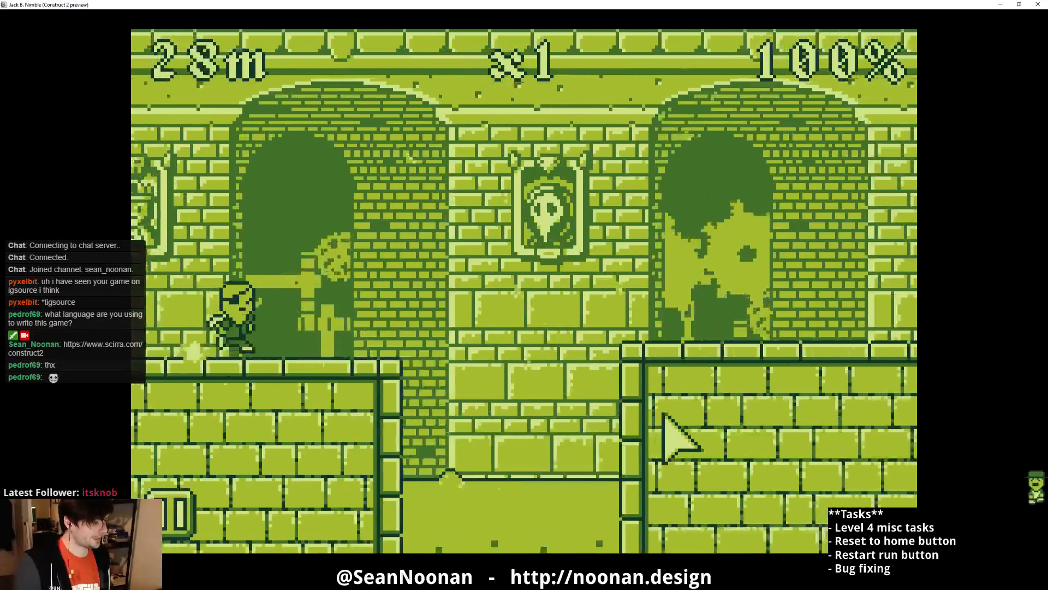
- Play-test the castle level with Jack B. Quick, jumping gaps and whipping past obstacles until the run ends
key(space)
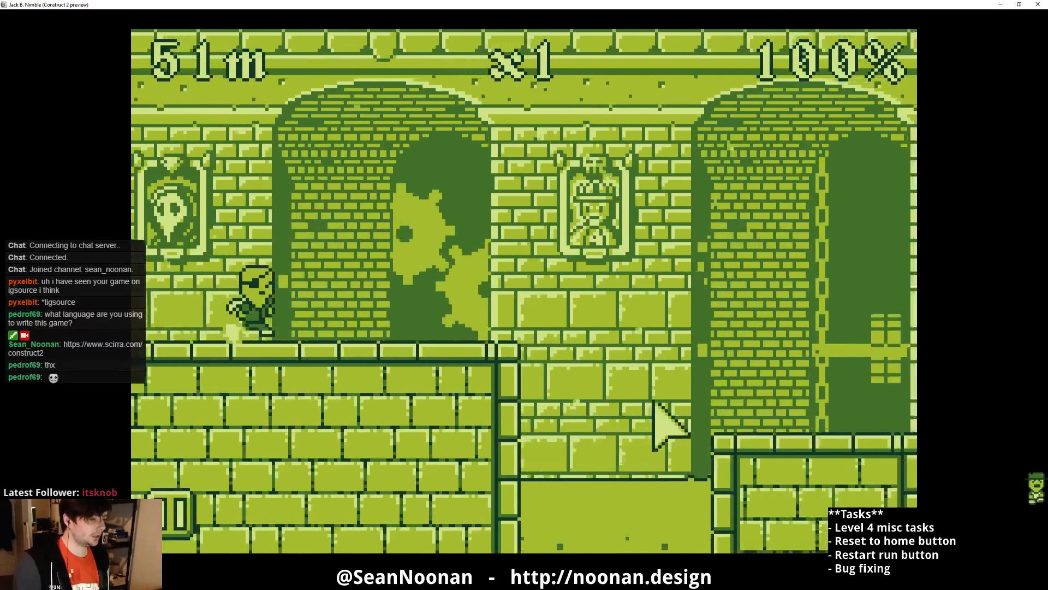
key(space)
key(space)
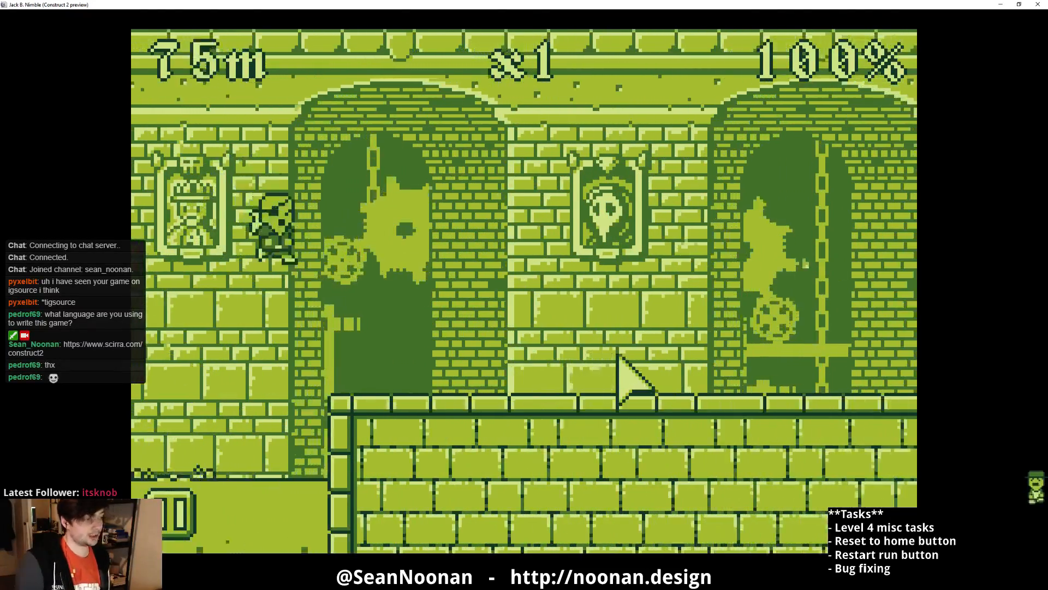
key(space)
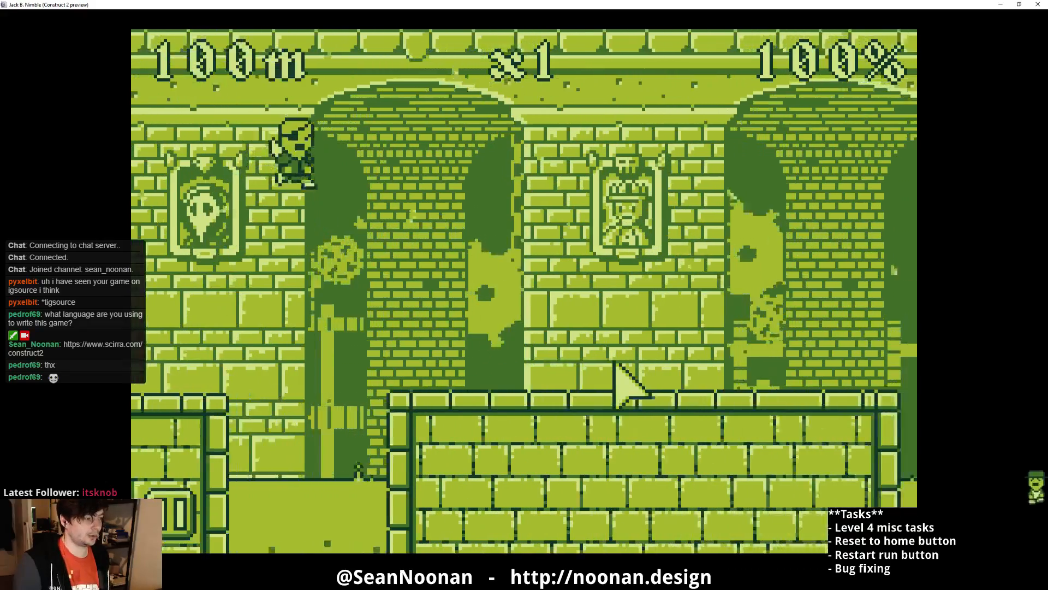
key(space)
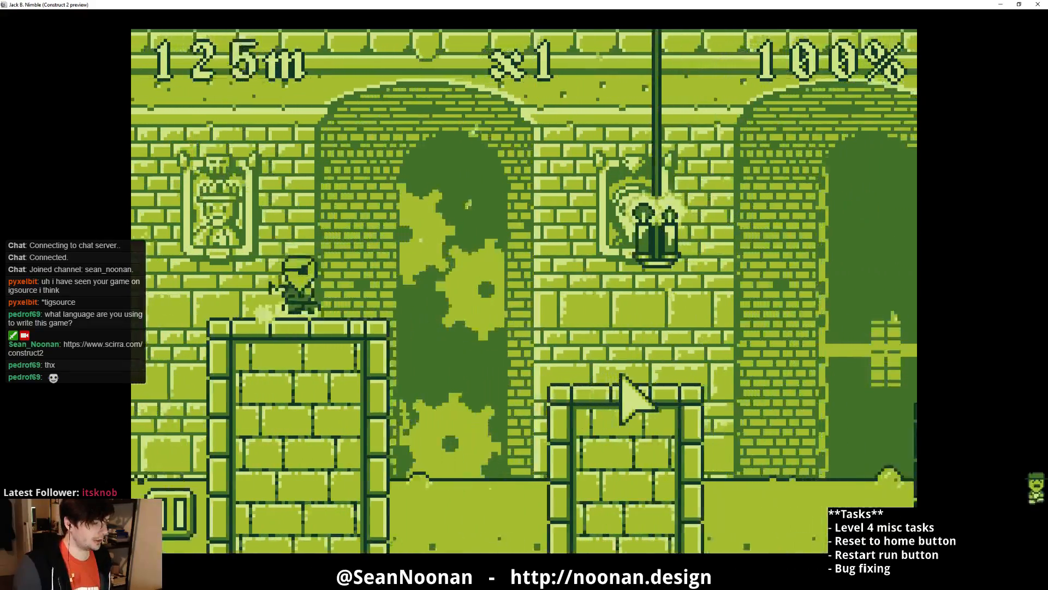
key(space)
key(space)
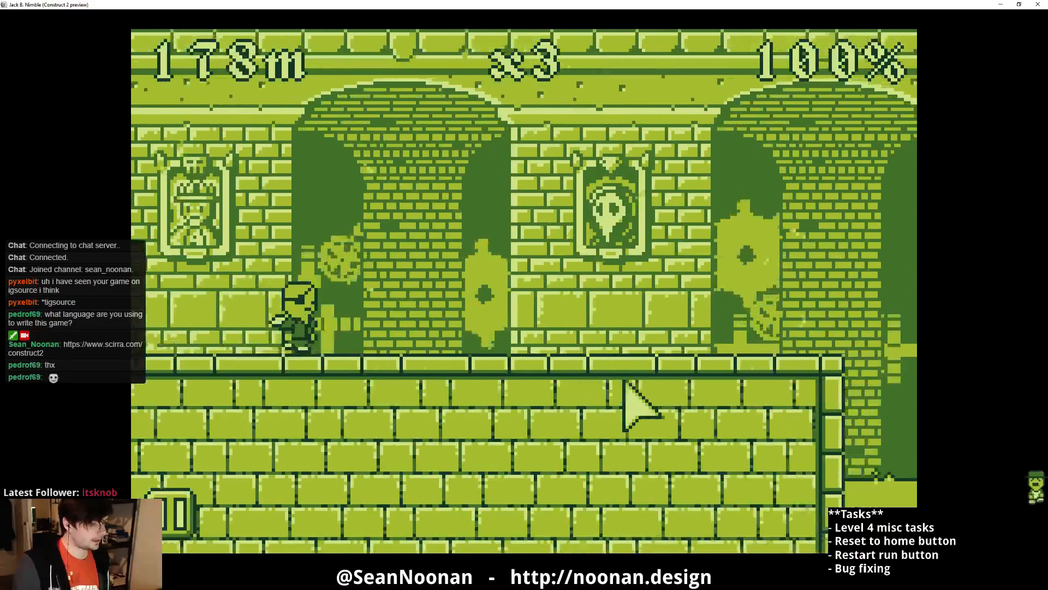
key(space)
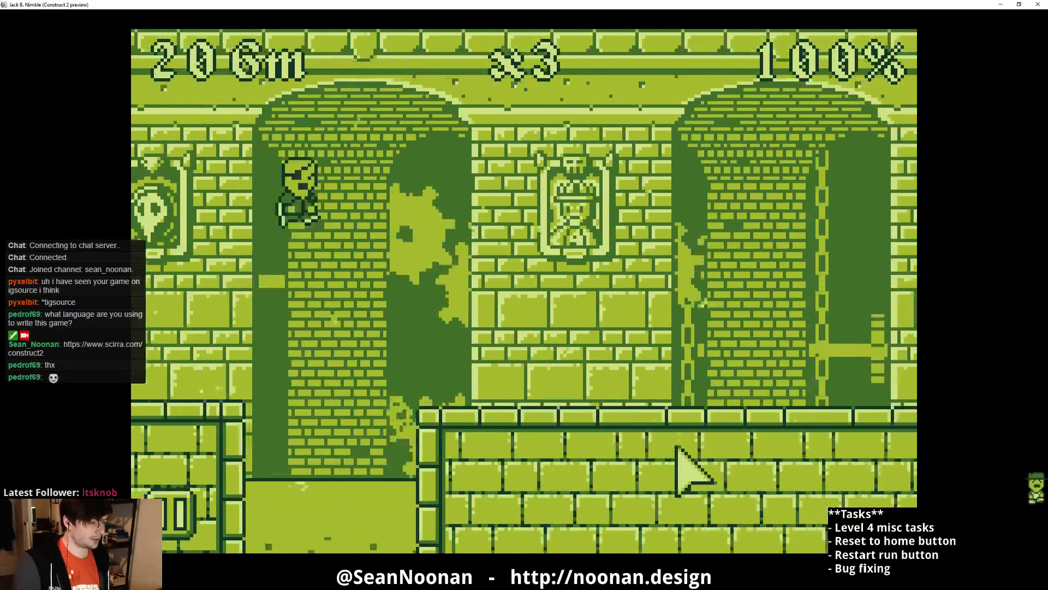
key(space)
key(space)
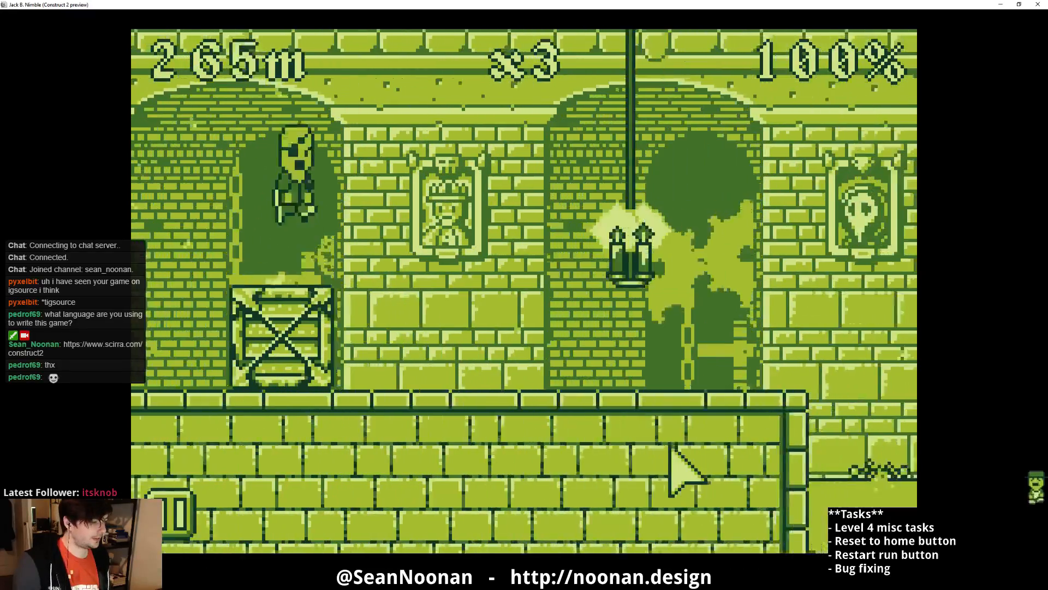
key(x)
key(space)
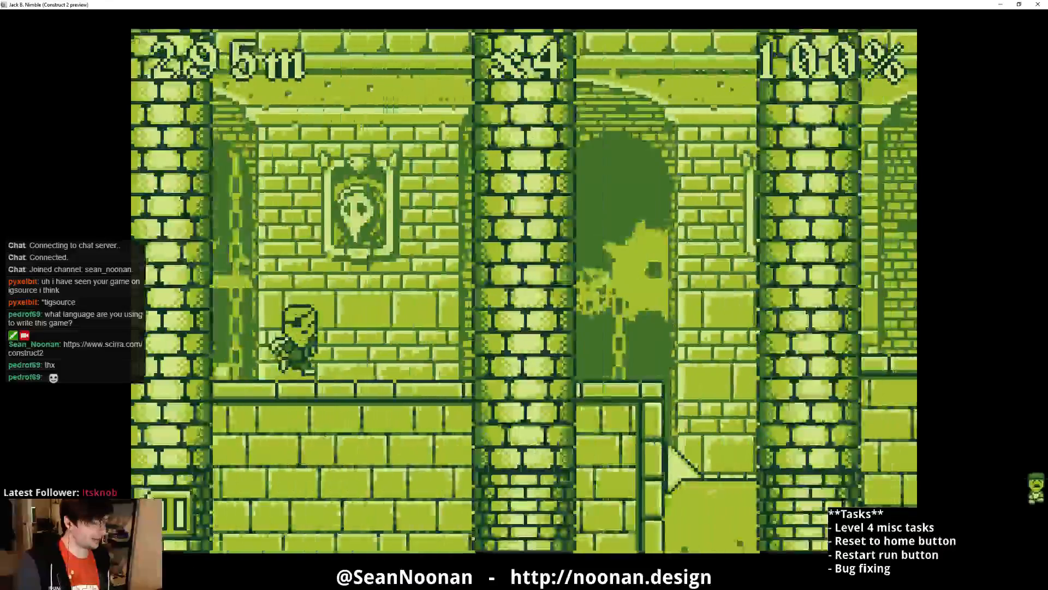
key(space)
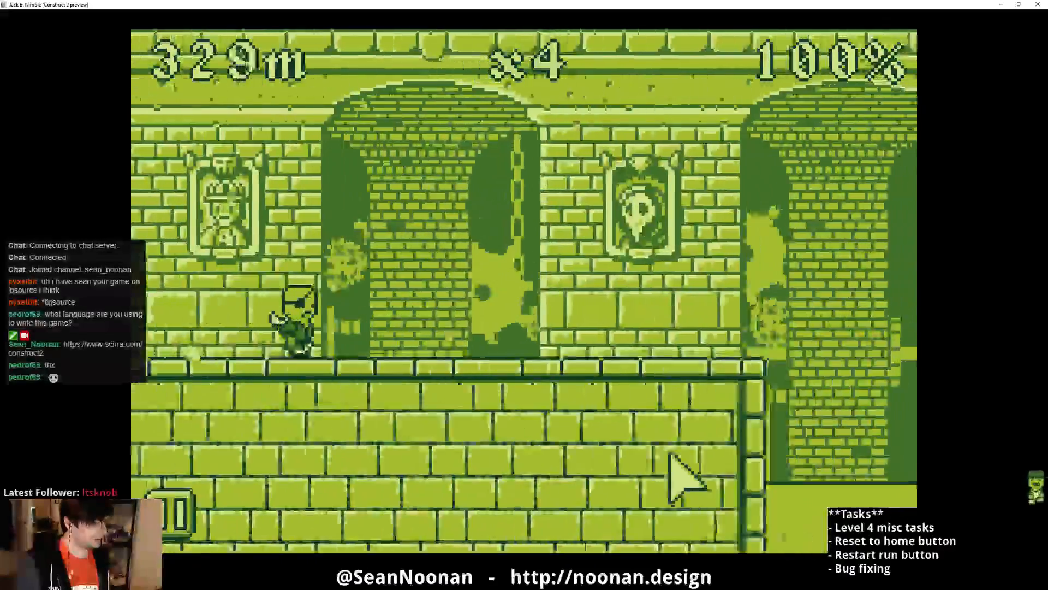
key(space)
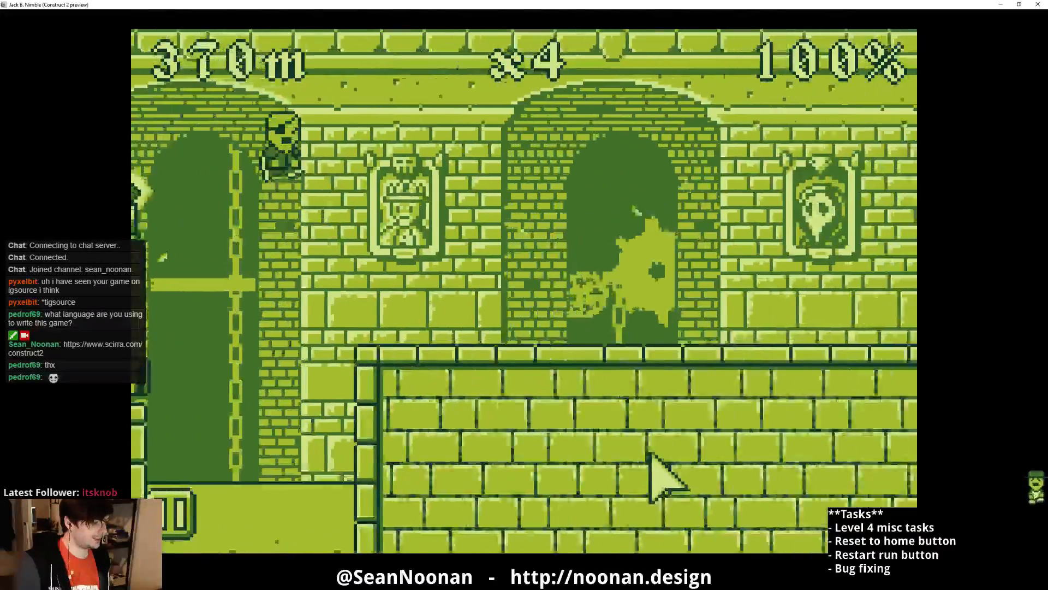
key(space)
key(x)
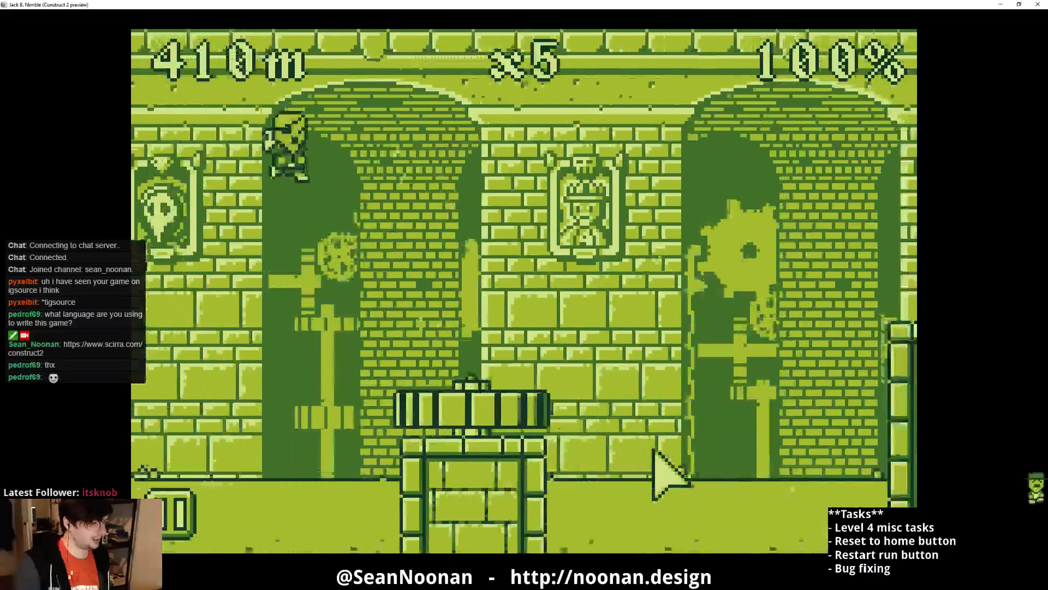
key(x)
key(space)
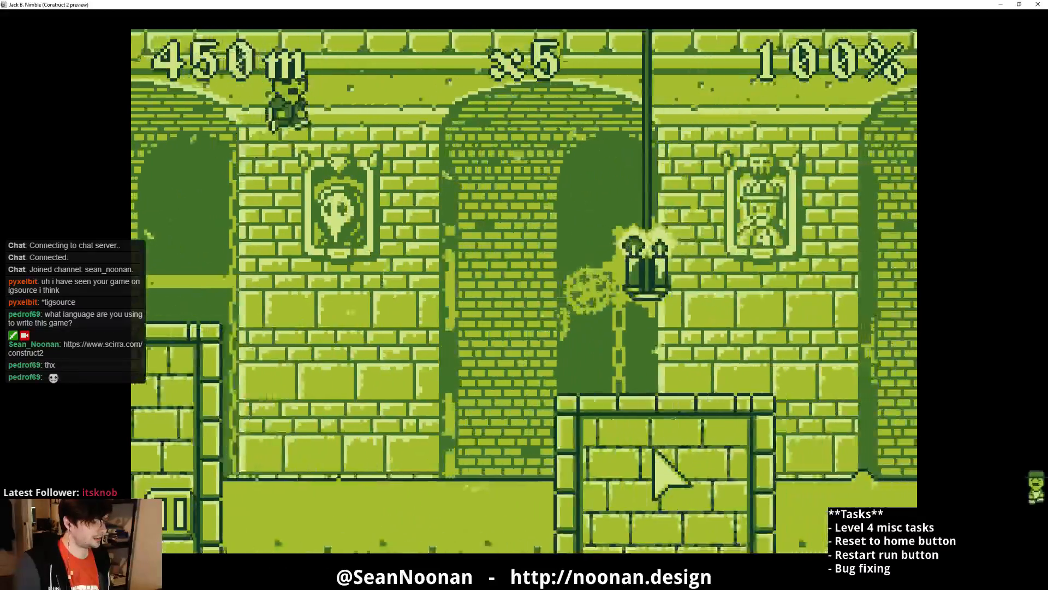
key(x)
key(x)
key(space)
key(x)
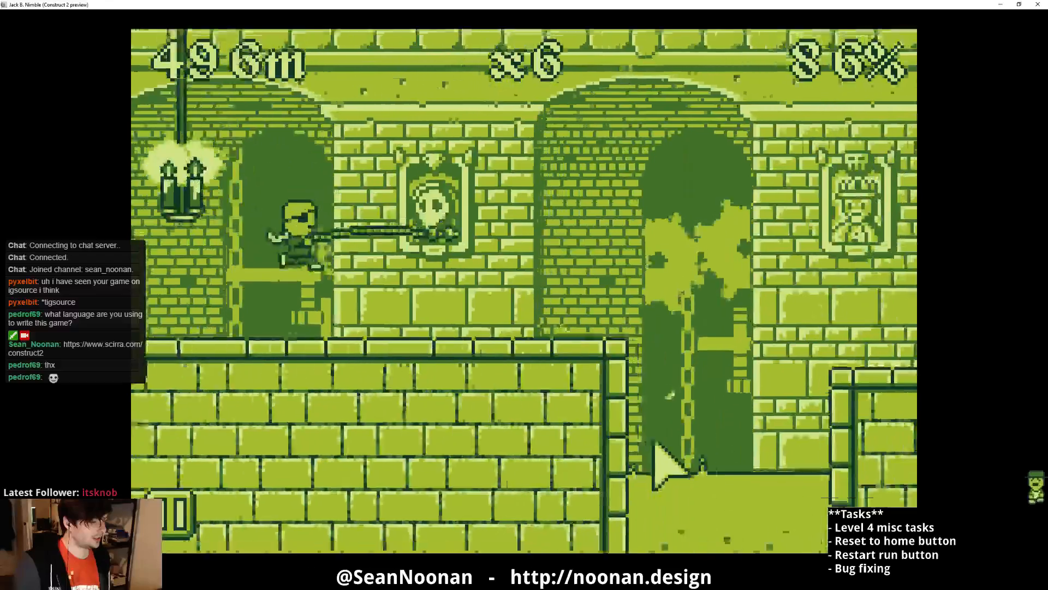
key(space)
key(x)
key(space)
key(space)
key(x)
key(space)
key(space)
key(x)
key(space)
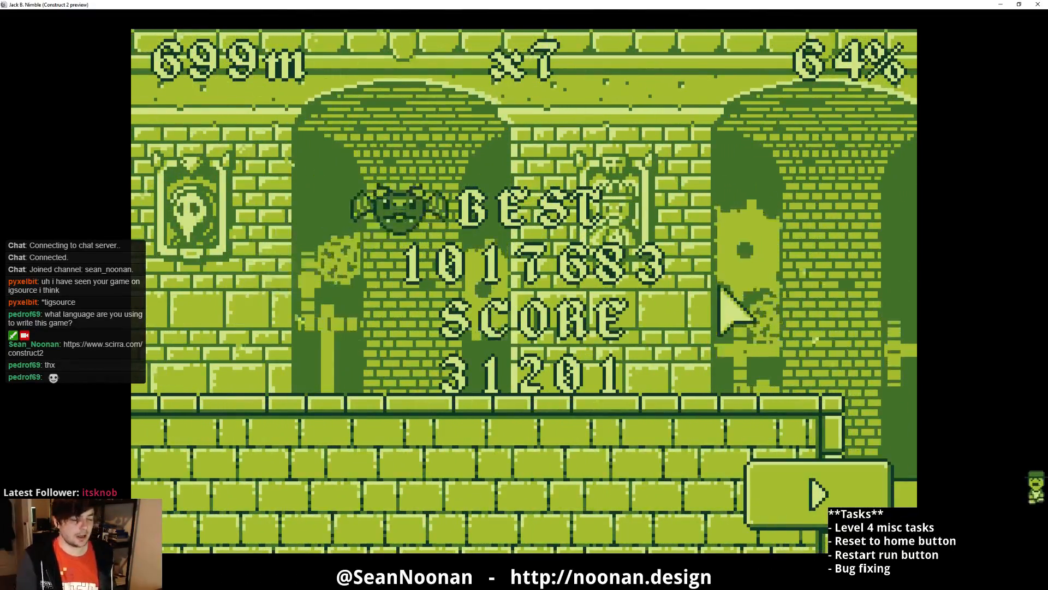
- Continue past the score screen and play a second castle run, jumping between the platforms until it ends
click(845, 472)
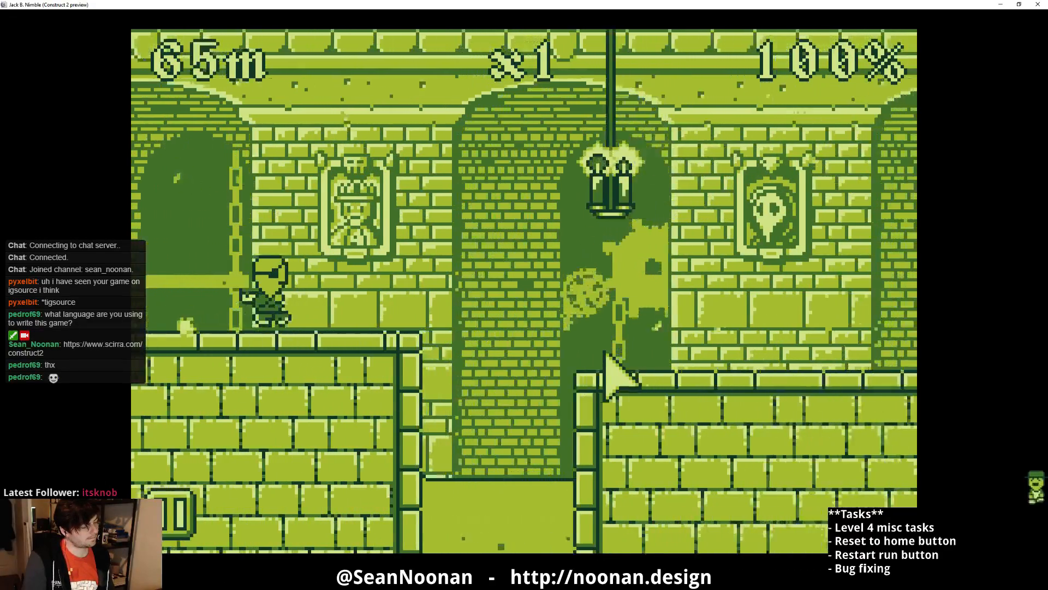
click(605, 352)
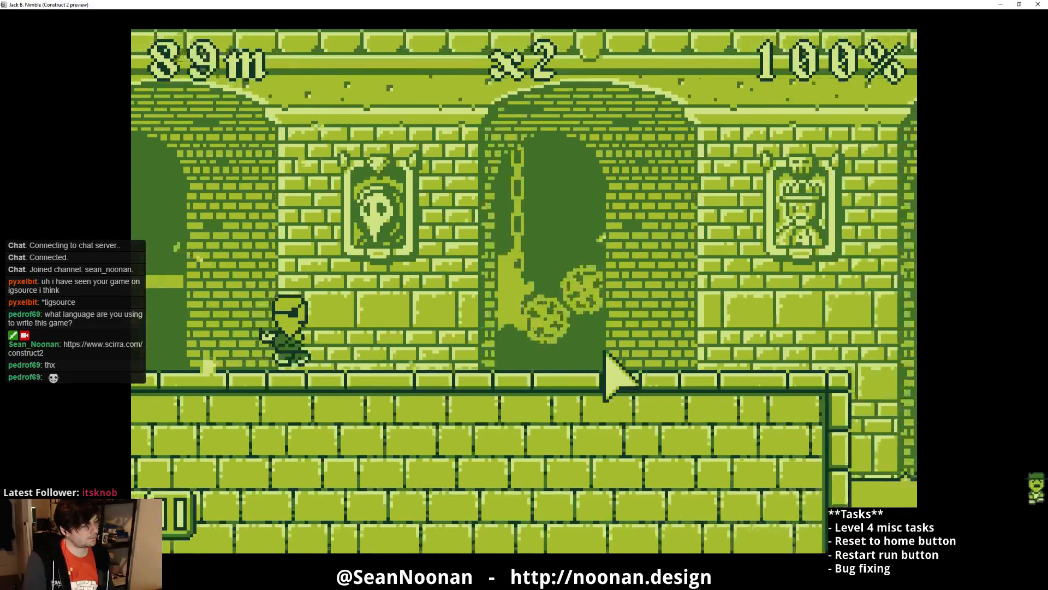
click(608, 358)
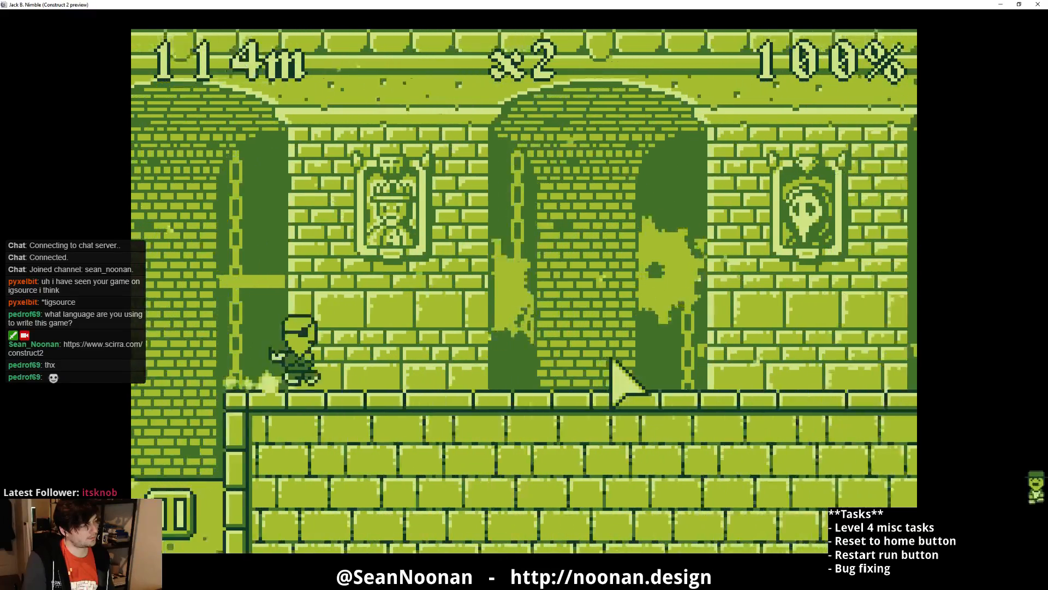
click(612, 356)
click(614, 356)
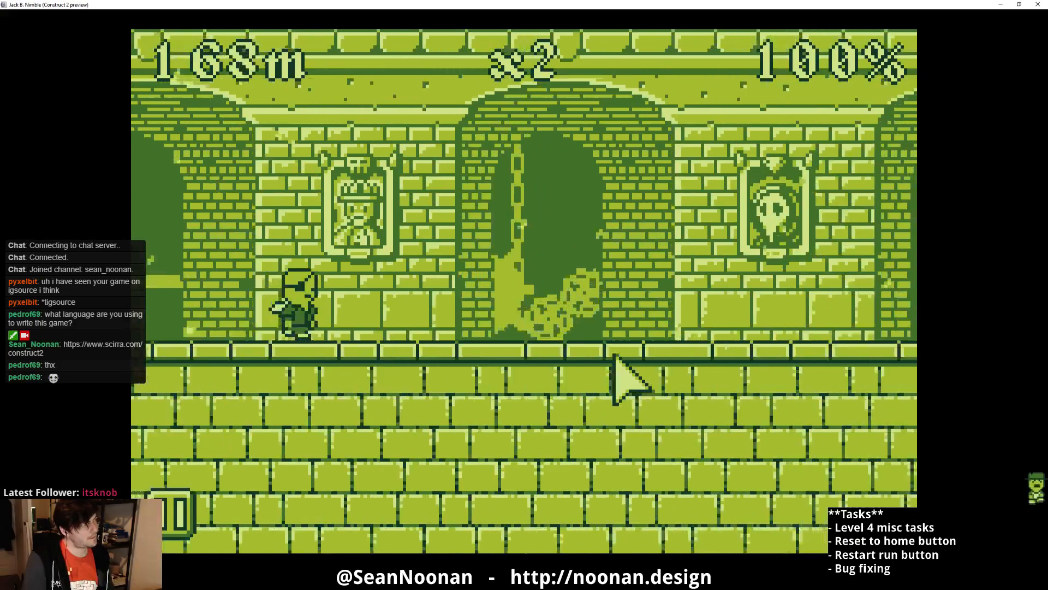
click(611, 330)
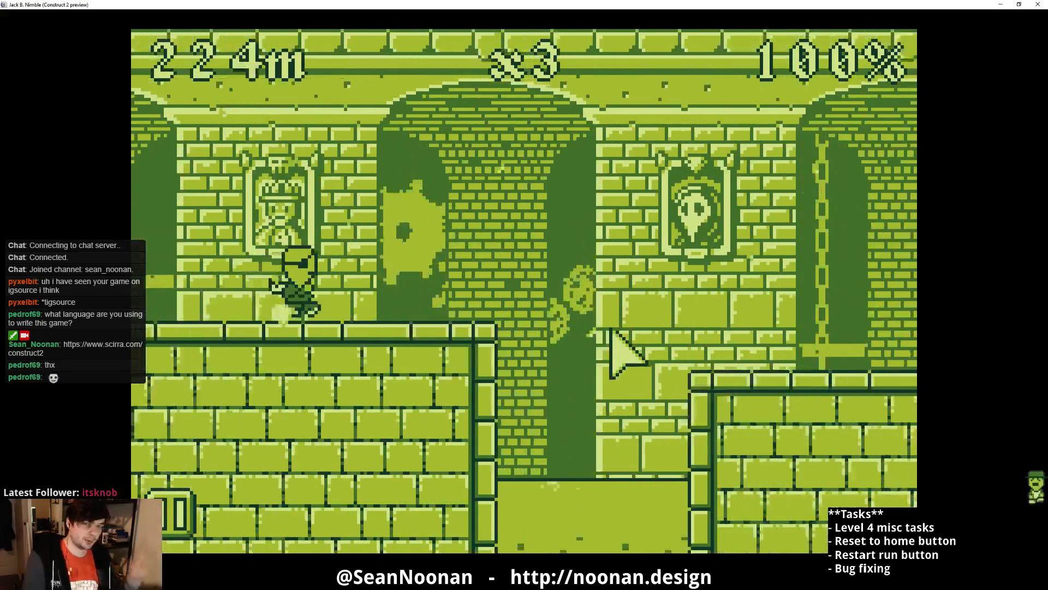
click(610, 331)
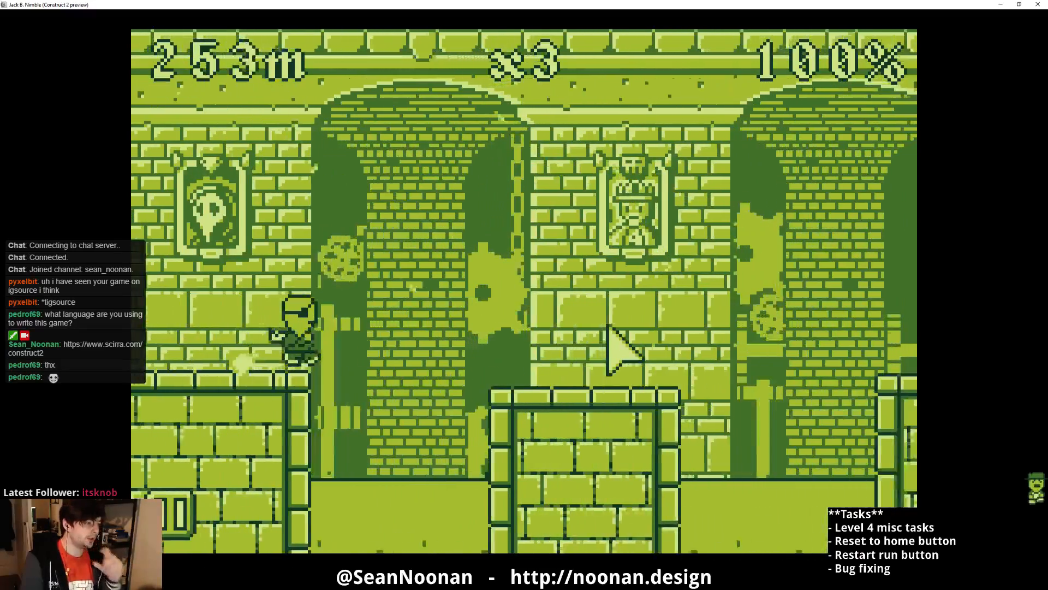
click(607, 325)
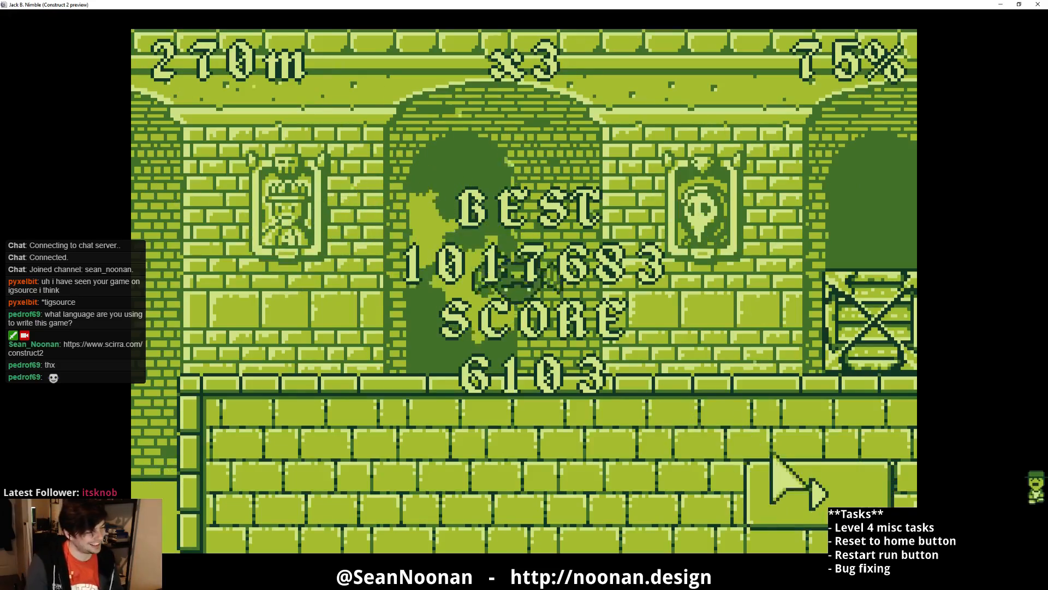
- Restart the castle level from the score screen and play a third test run over the gaps and crates
click(788, 483)
click(811, 481)
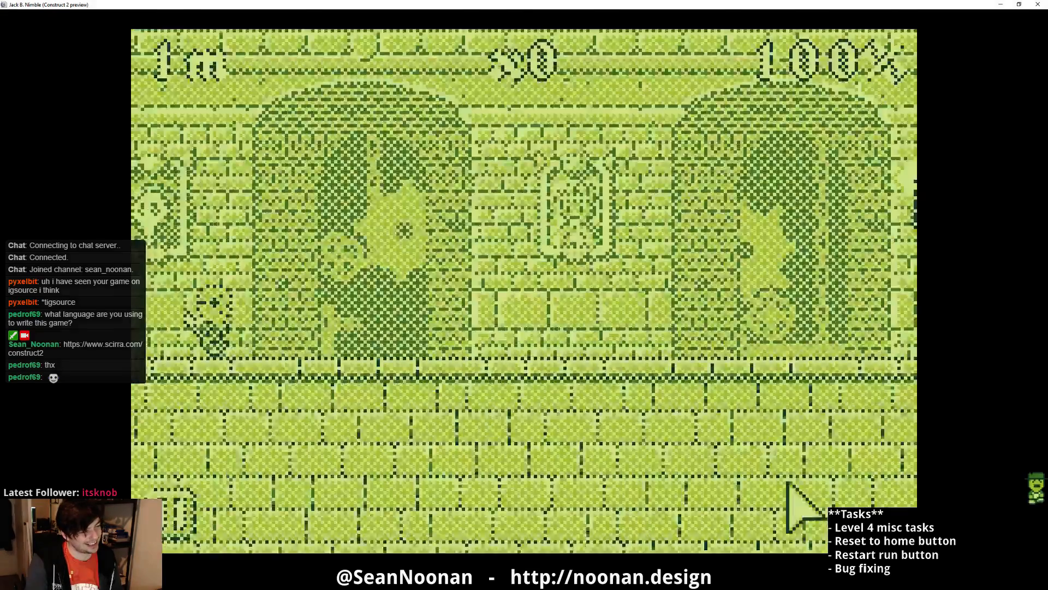
click(688, 405)
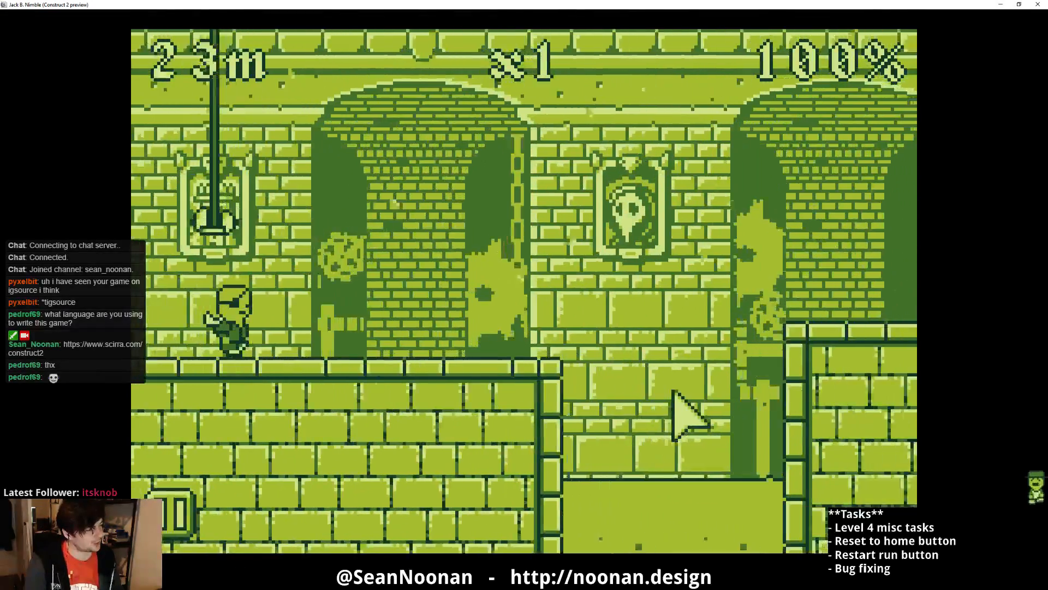
click(674, 391)
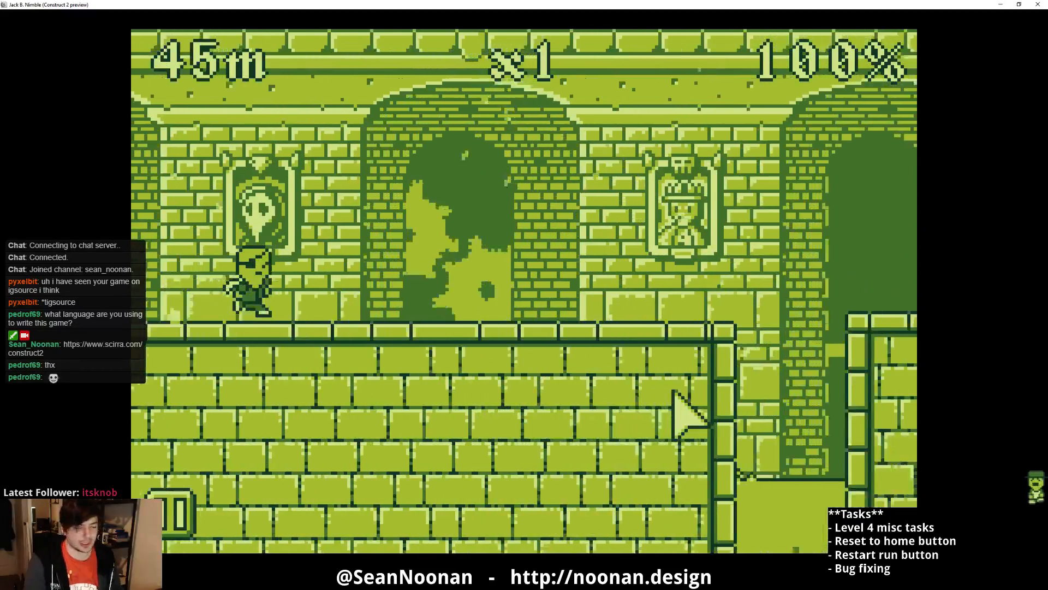
click(674, 390)
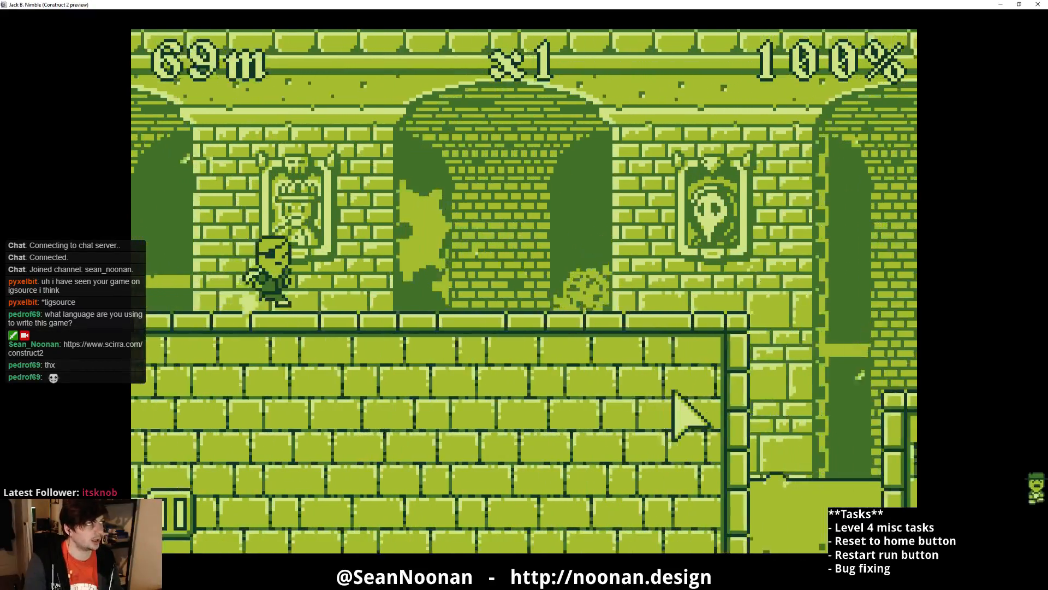
click(675, 392)
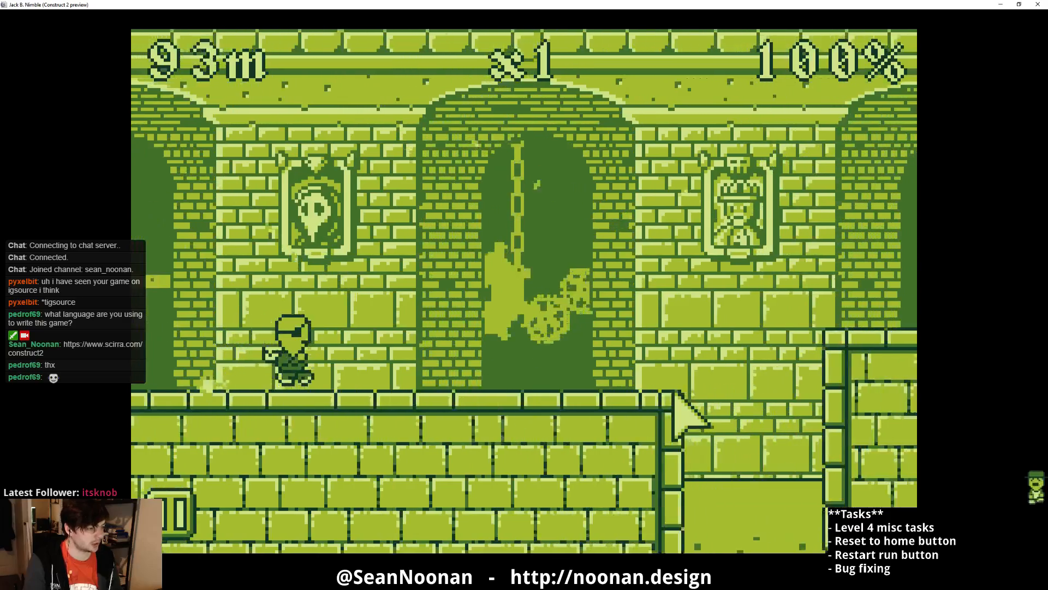
click(674, 392)
click(672, 394)
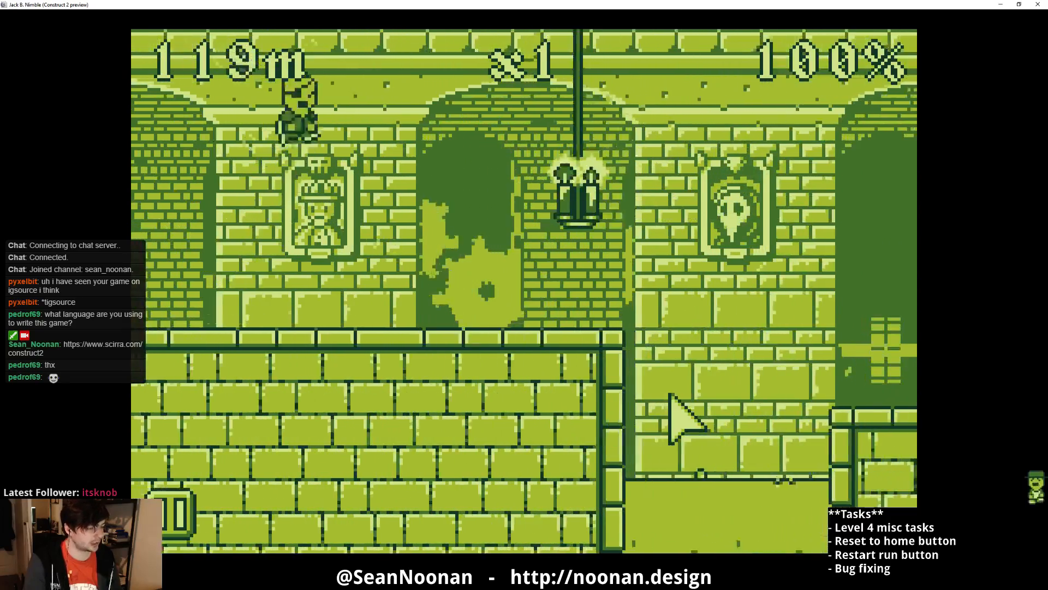
click(667, 393)
click(667, 393)
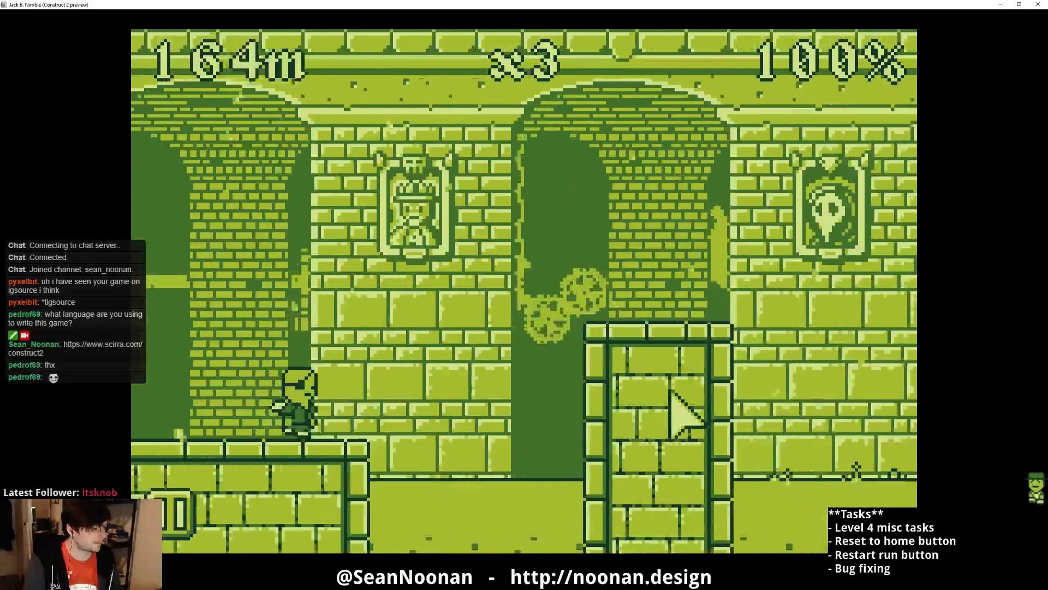
click(671, 394)
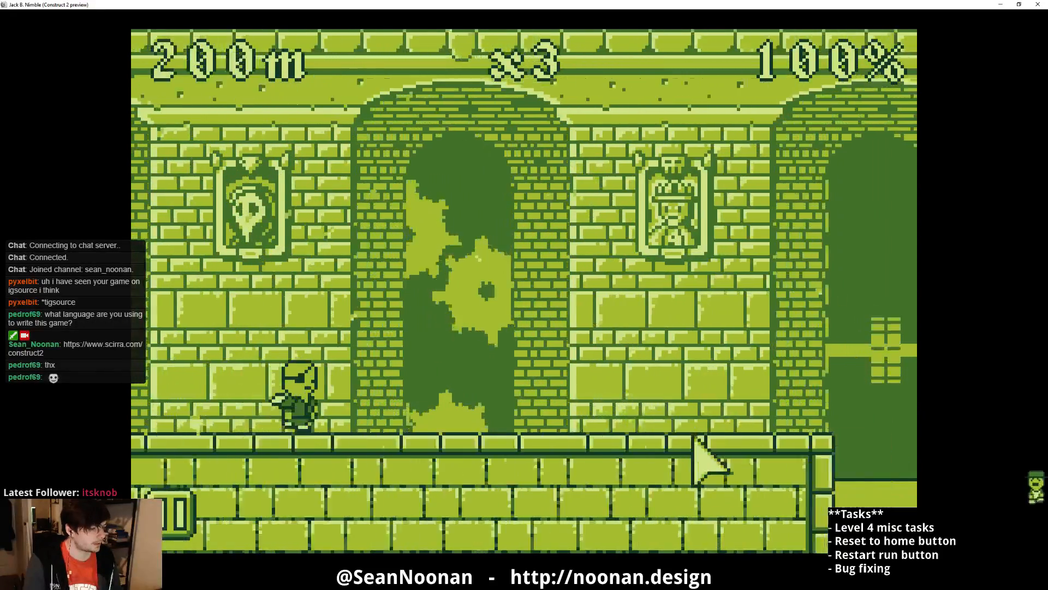
click(728, 468)
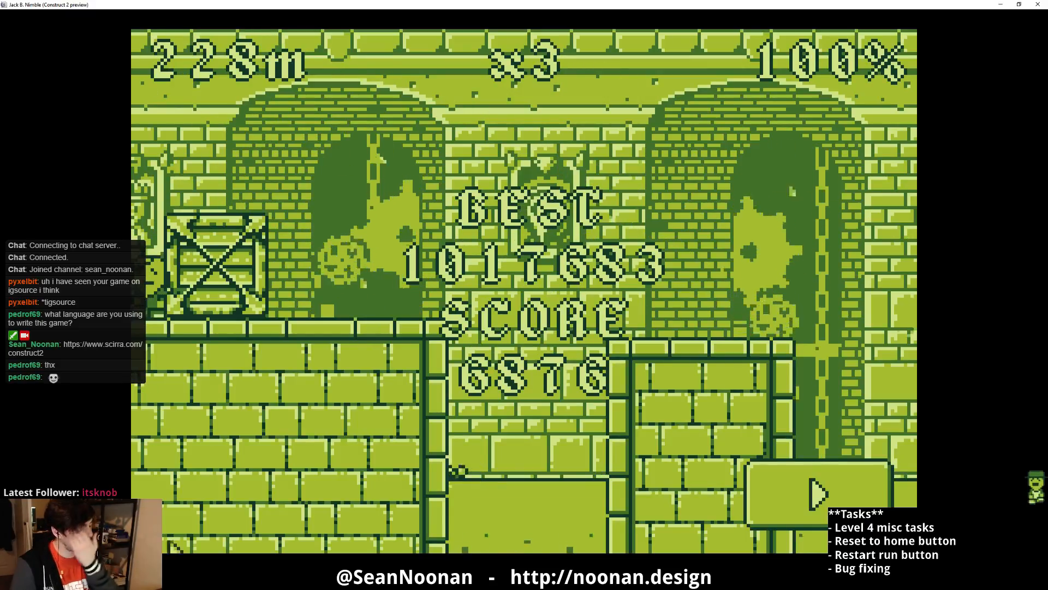
- Advance to the high score table, minimize the game preview and open the Level_4 layout in the Construct 2 editor
click(802, 492)
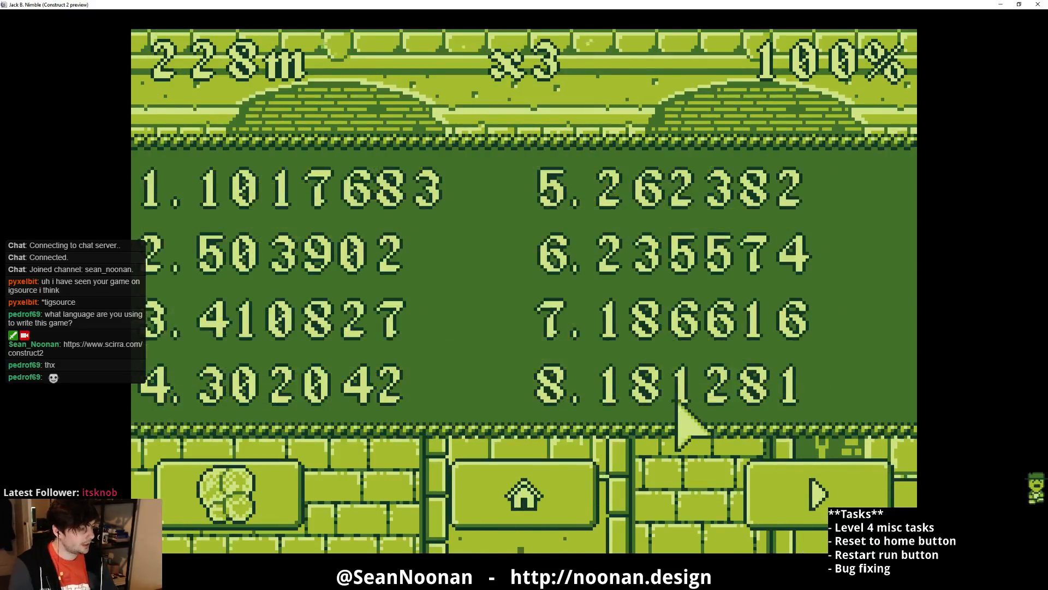
click(998, 4)
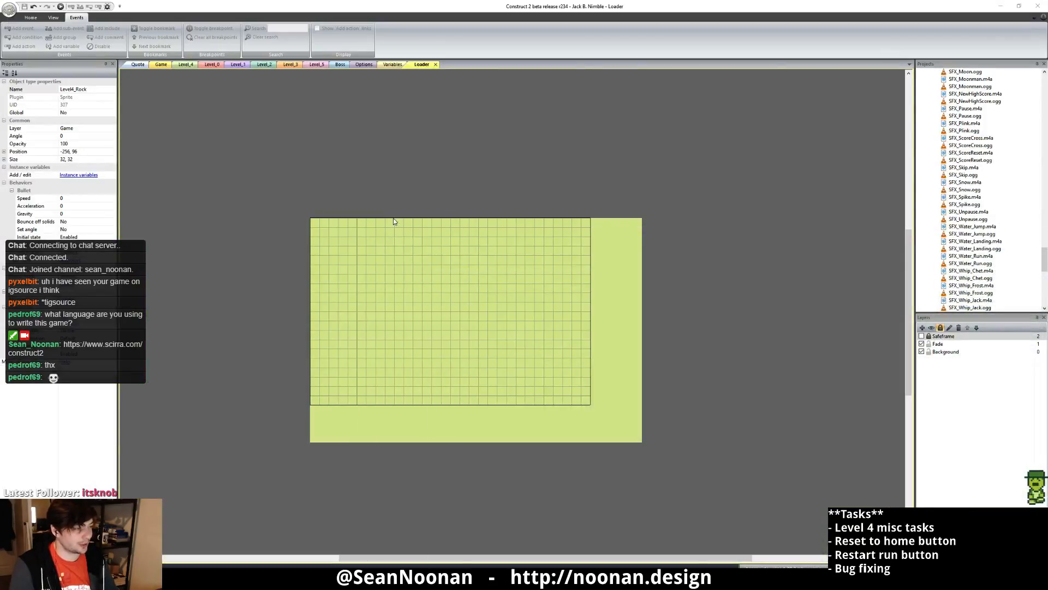
click(186, 65)
click(138, 64)
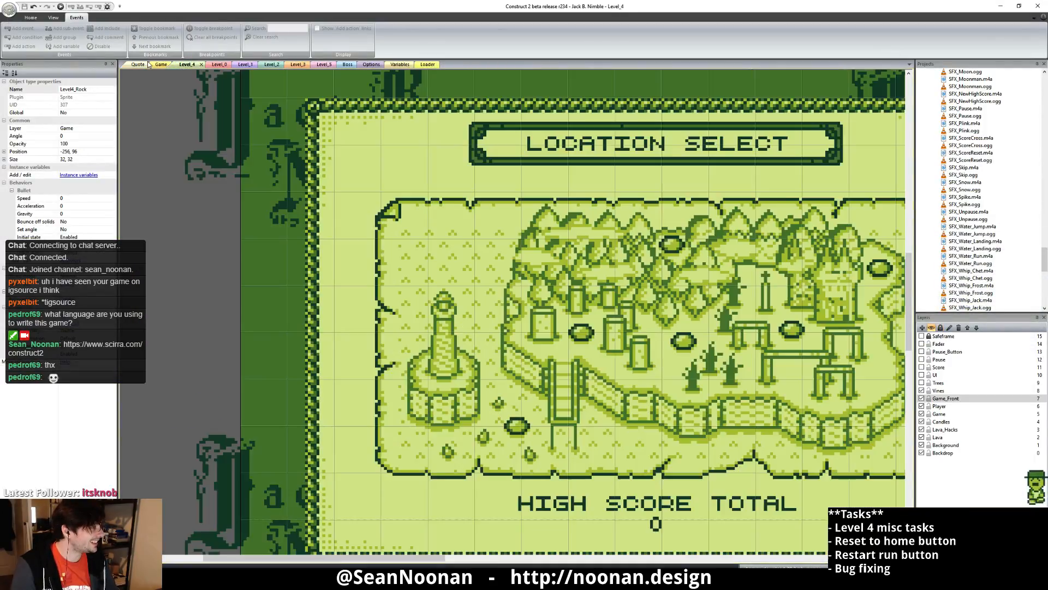
- Look through the Game event sheet for the Level 4 platform and spike spawning events
middle_drag(319, 247, 256, 179)
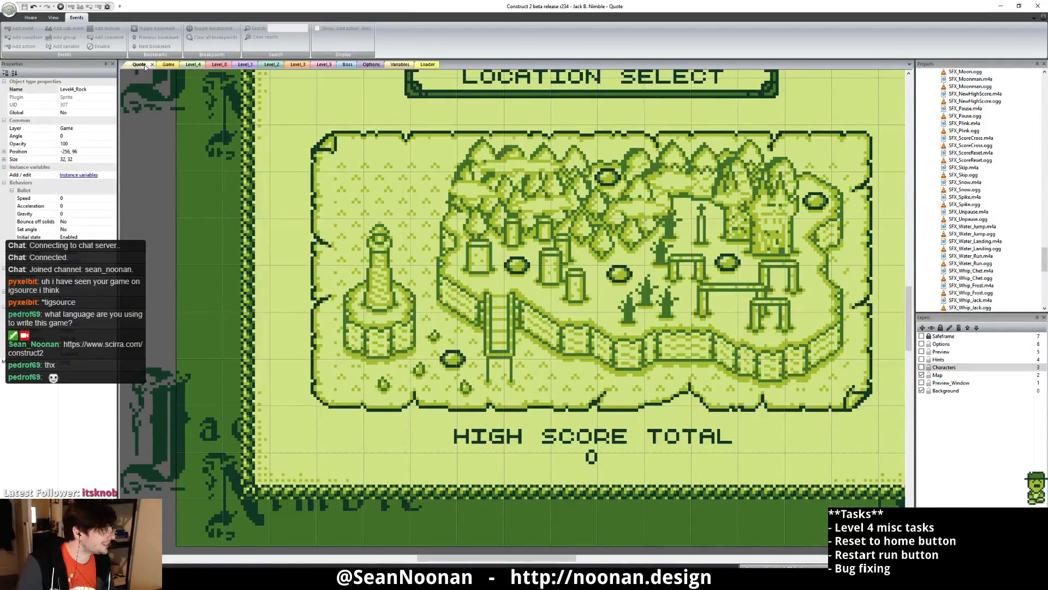
click(421, 65)
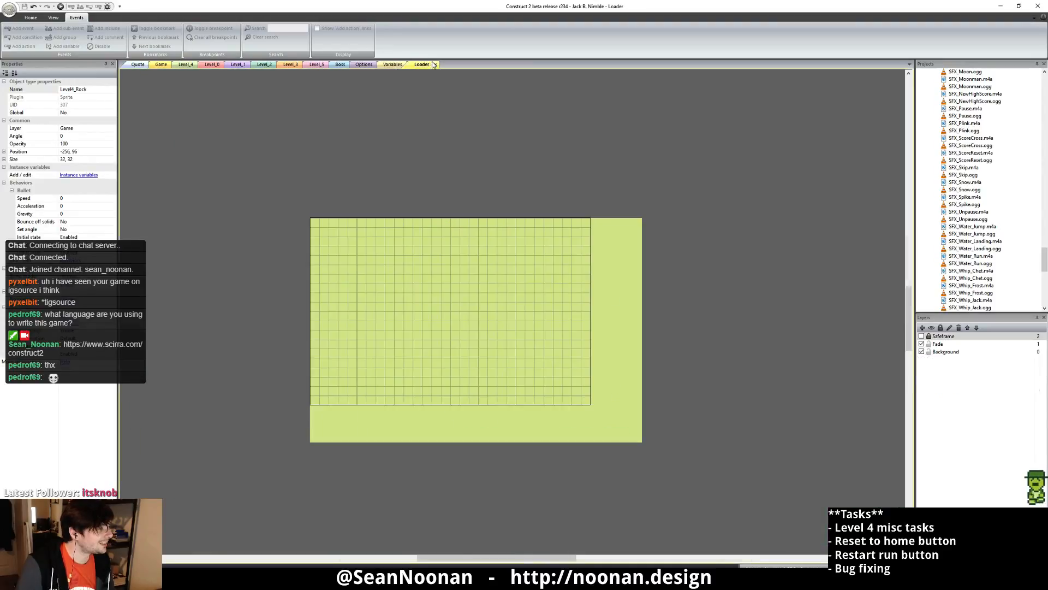
click(364, 65)
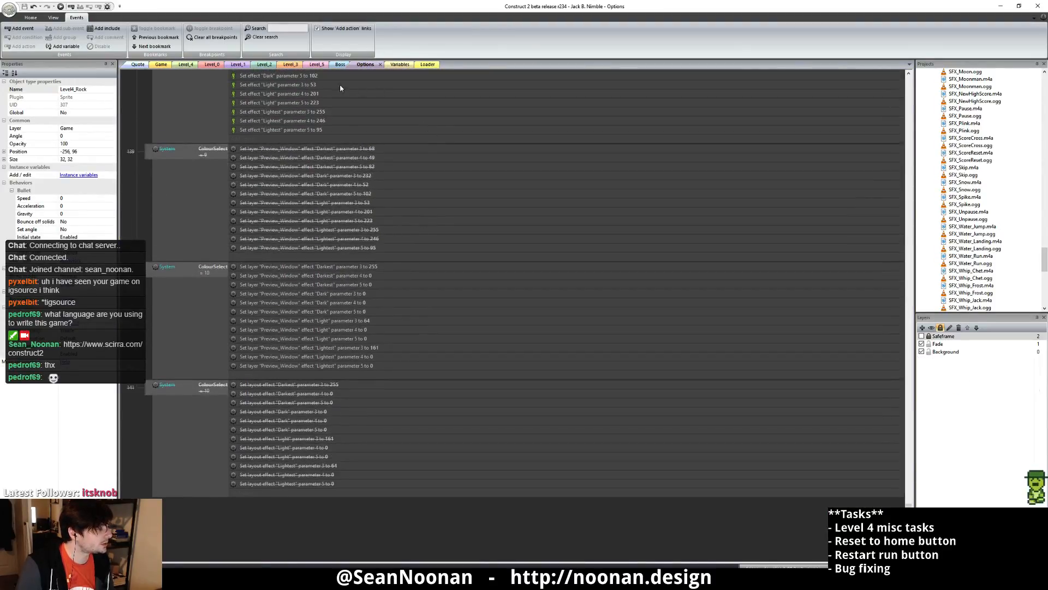
click(158, 64)
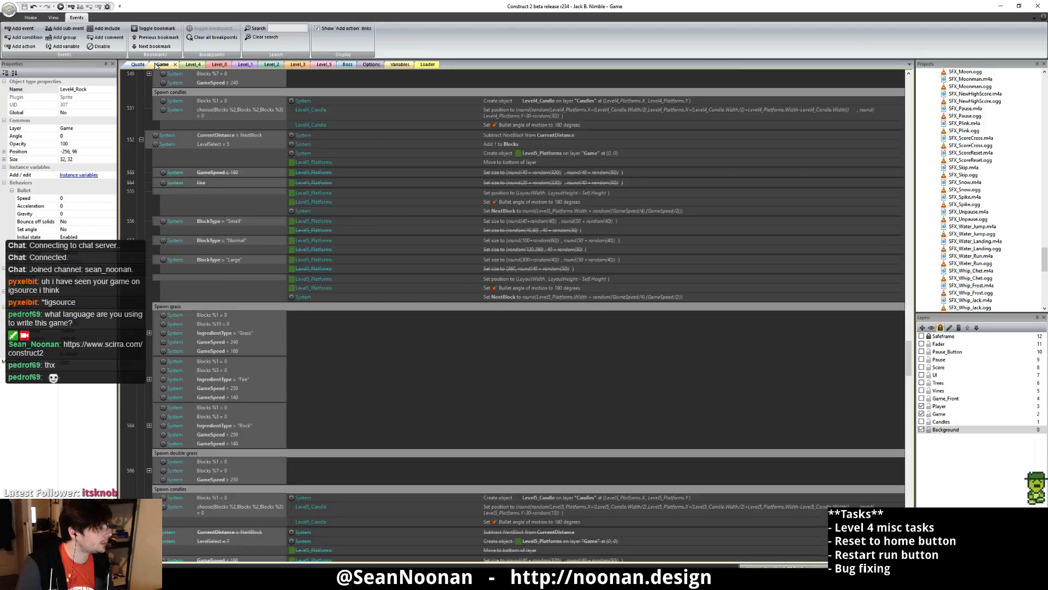
scroll(428, 279, up, 10)
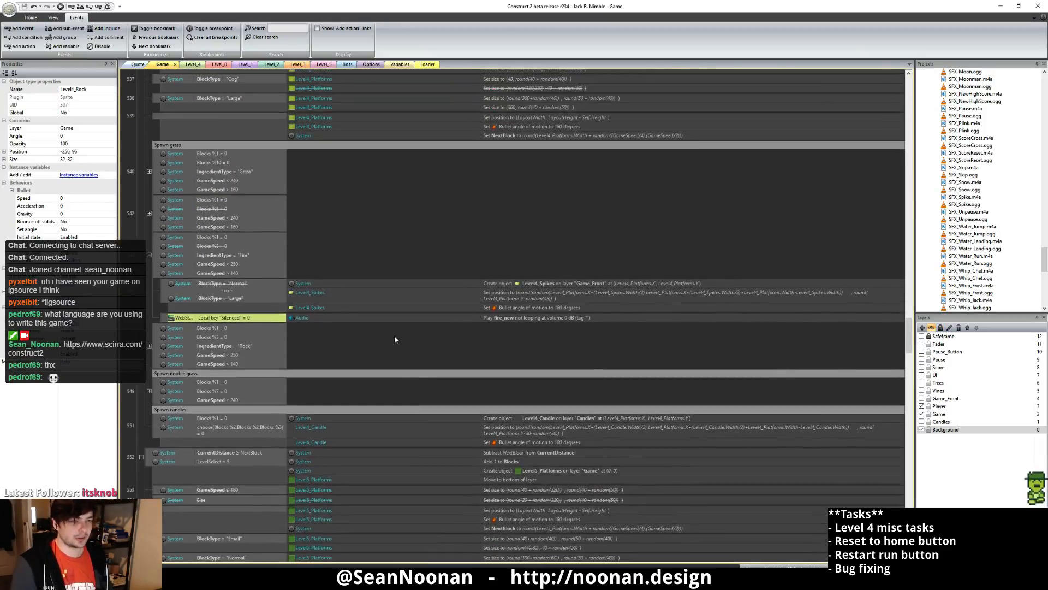
scroll(396, 341, up, 3)
scroll(501, 359, up, 4)
right_click(492, 340)
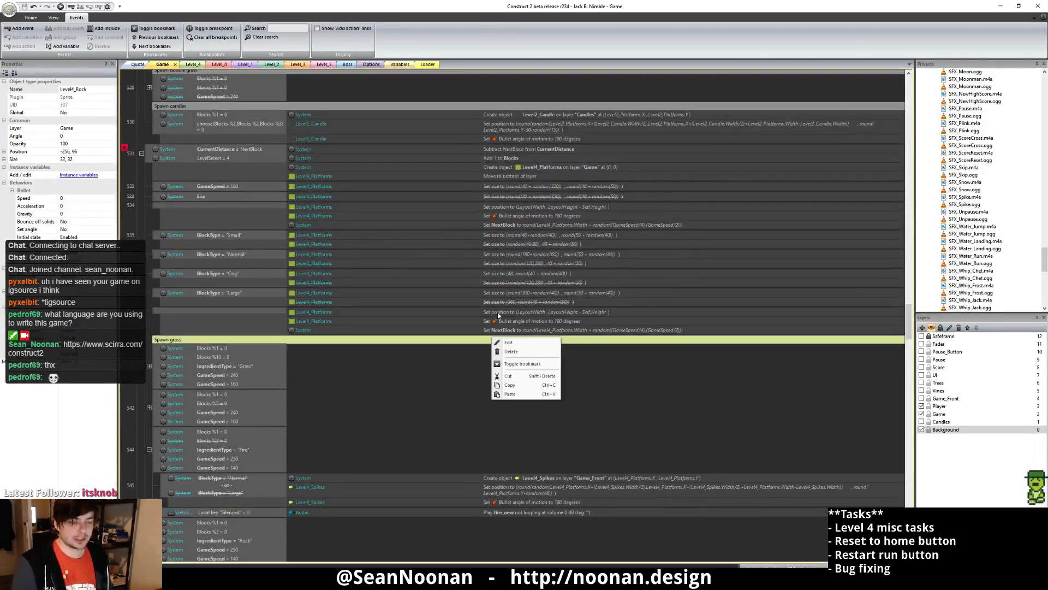
click(403, 420)
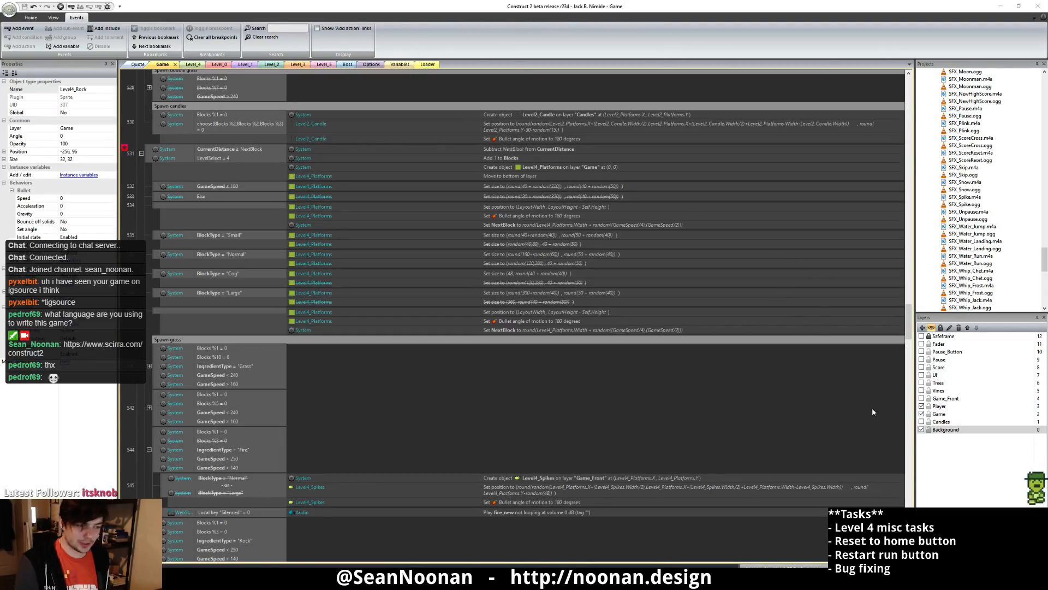
click(377, 161)
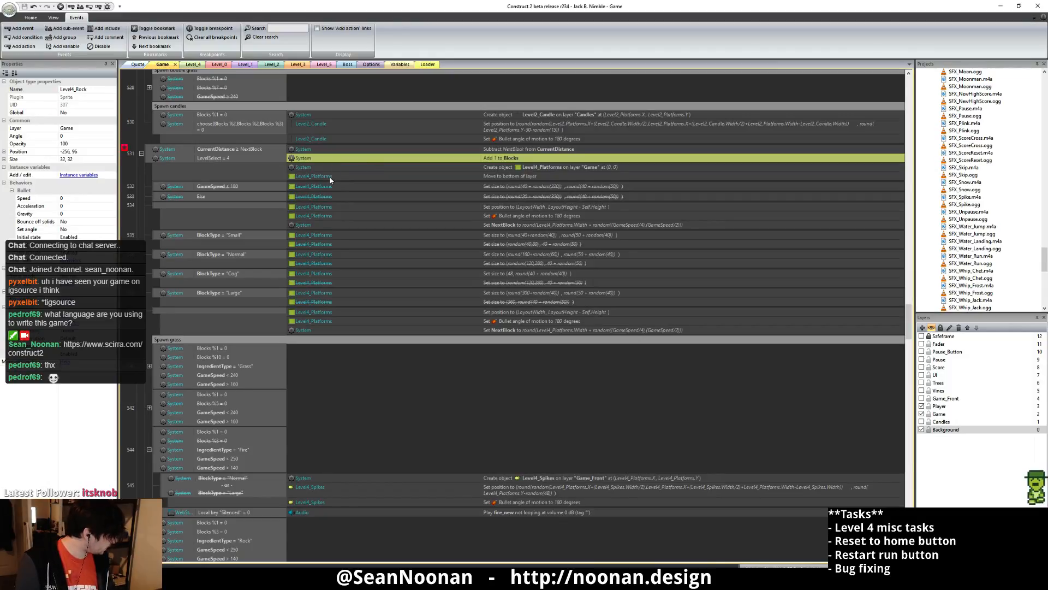
- Open the Level4_Spikes fireball sprite from the Level_4 layout for image editing
click(184, 70)
click(193, 65)
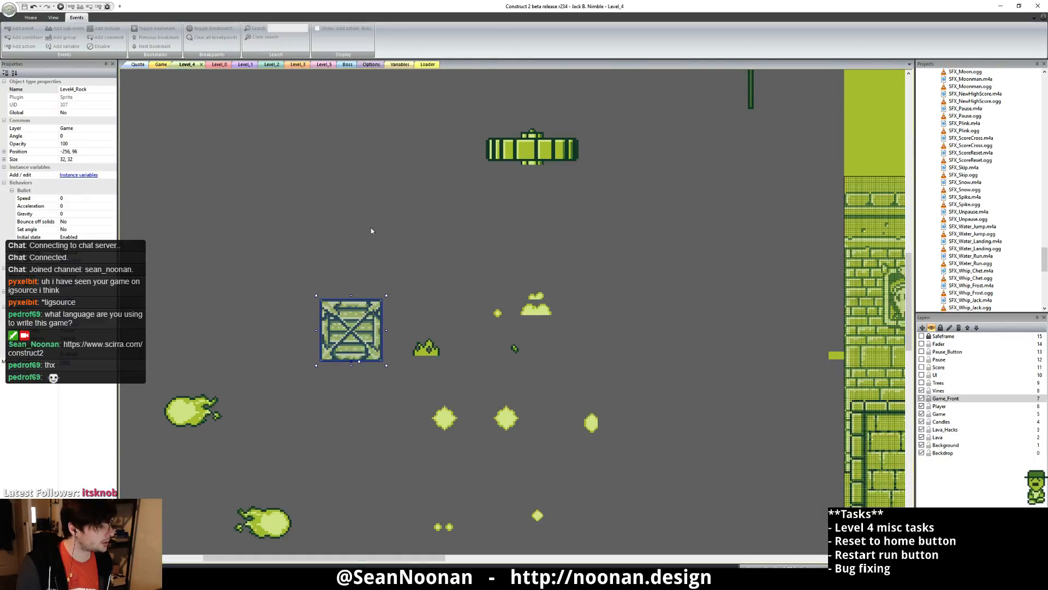
middle_drag(371, 229, 376, 231)
click(241, 242)
middle_drag(298, 271, 476, 168)
click(381, 304)
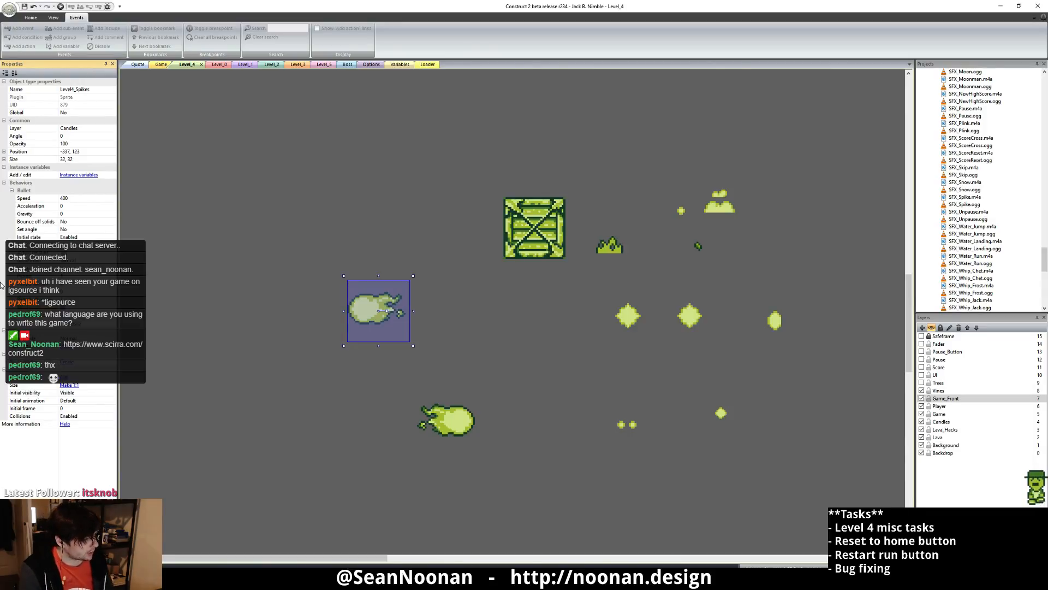
double_click(359, 319)
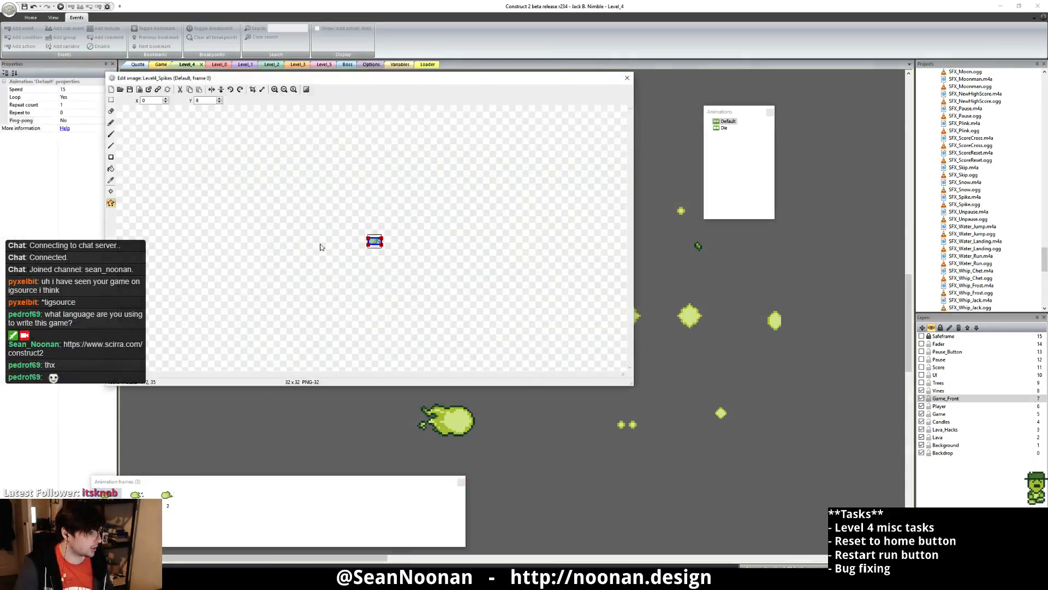
ctrl+scroll(366, 235, up, 5)
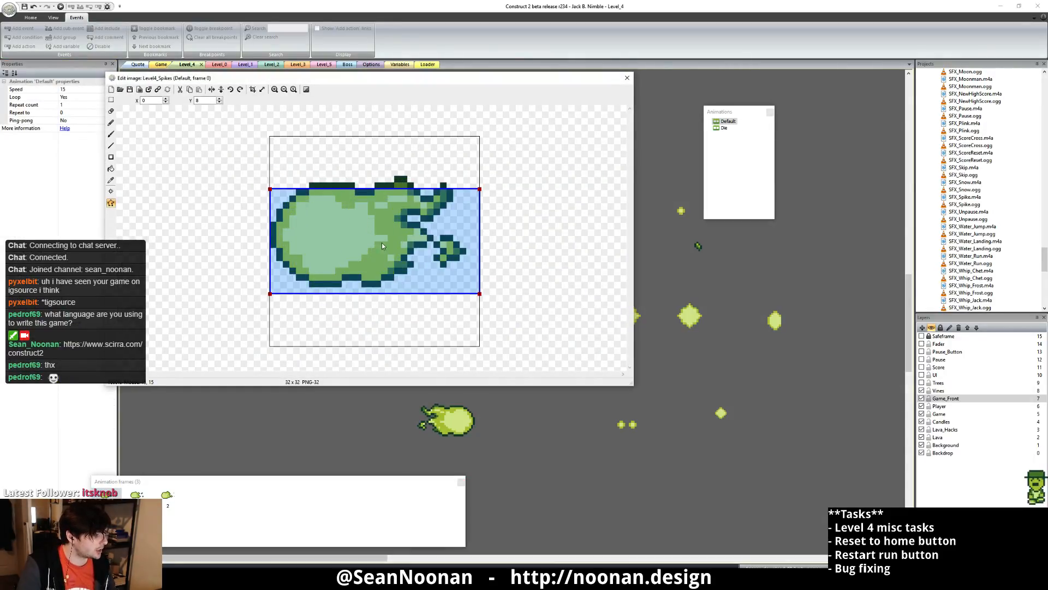
- Set the Y value of both upper collision points on frame 0 of the Default animation to 7
click(270, 190)
click(202, 100)
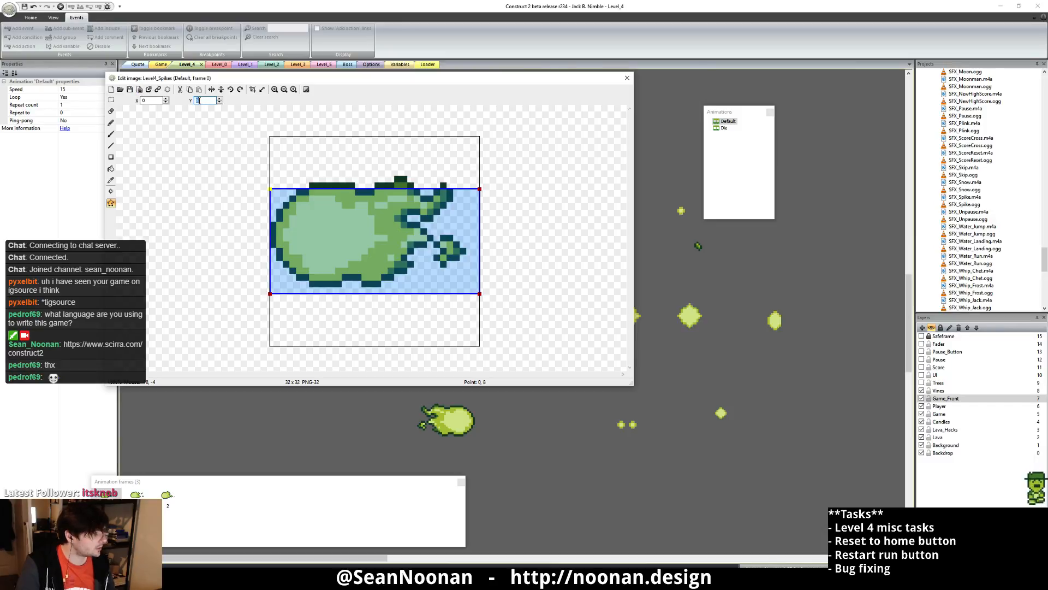
text(7)
click(479, 189)
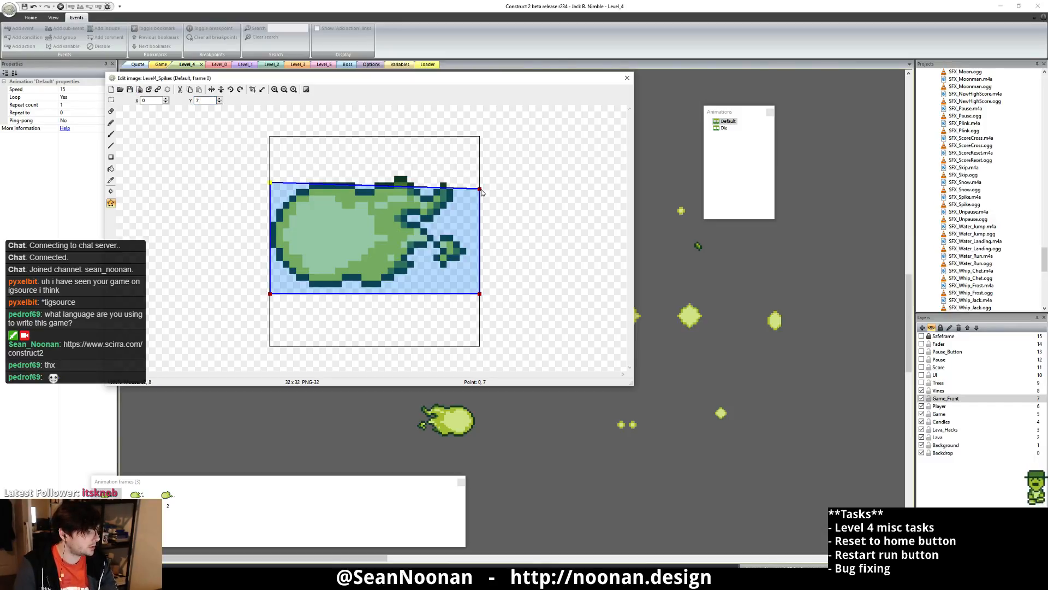
click(212, 101)
text(7)
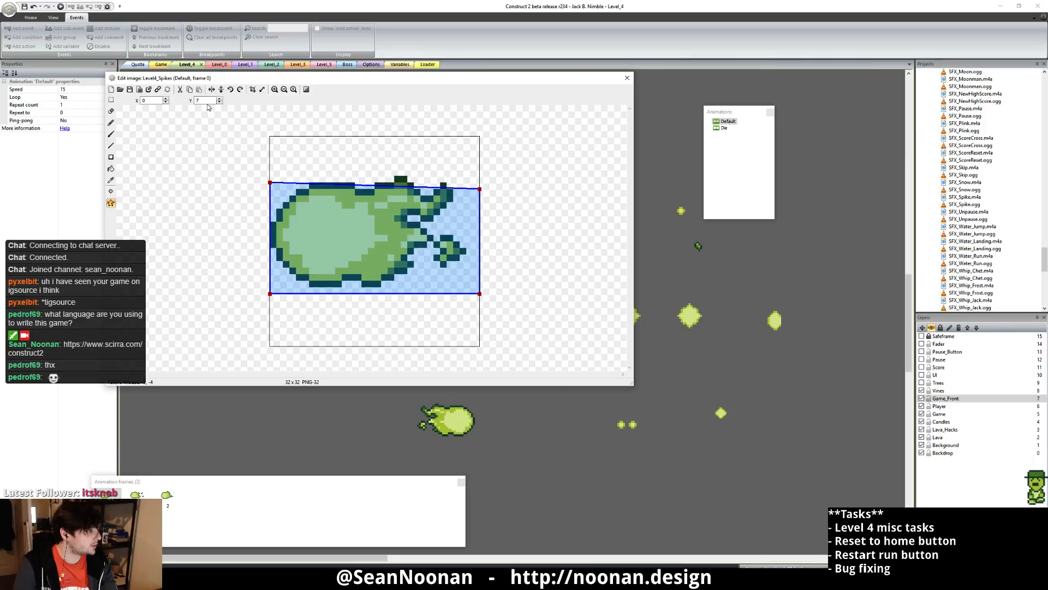
click(479, 188)
click(204, 100)
text(7)
- Set the Y value of both lower collision points on frame 0 to 23
click(271, 294)
click(208, 101)
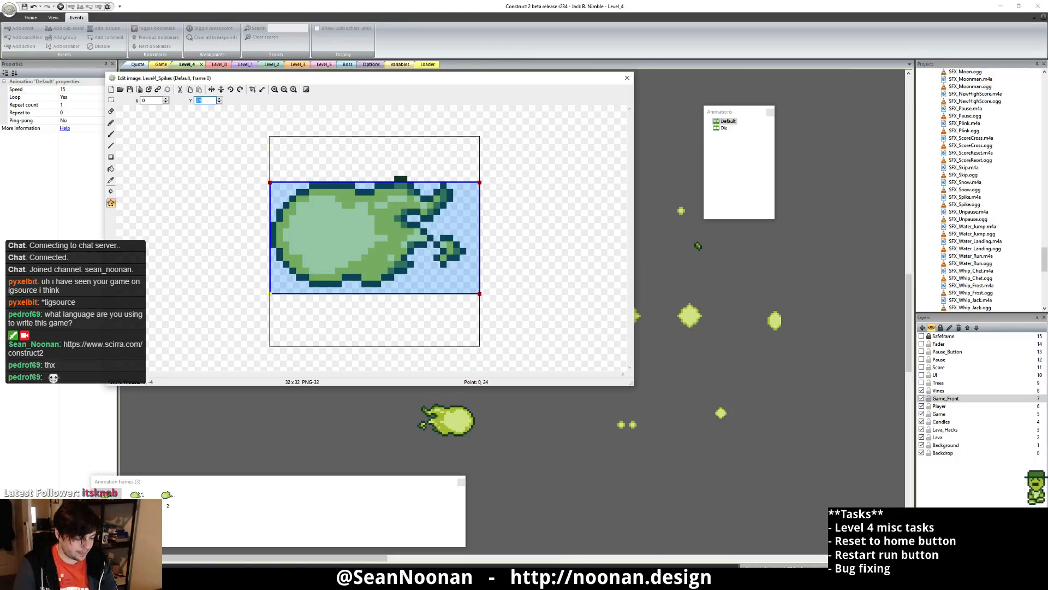
text(23)
click(479, 293)
click(203, 101)
text(23)
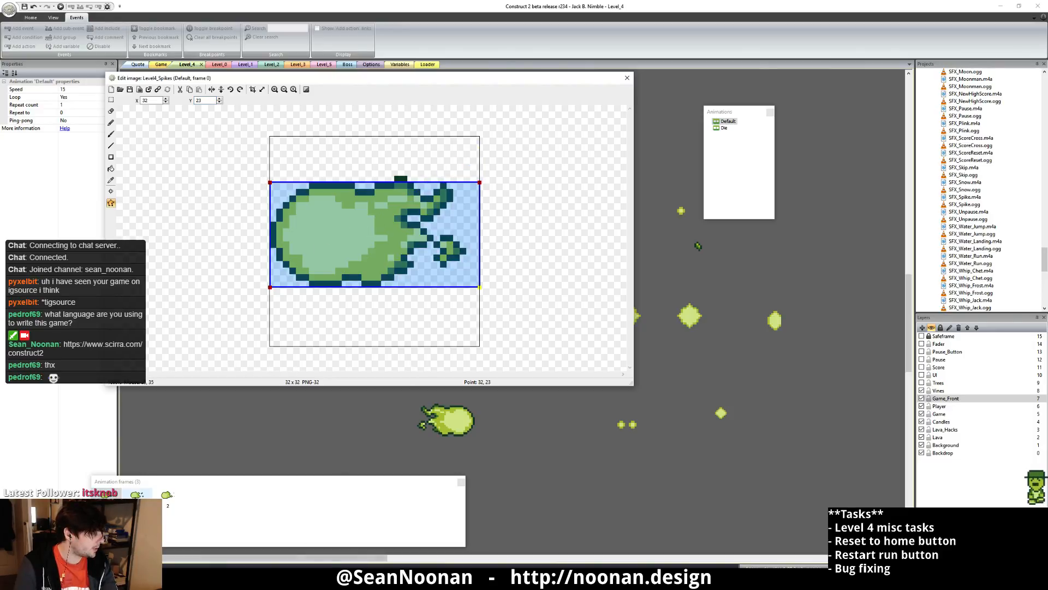
- Set the Y value of both lower collision points on frame 1 of the fireball to 23
click(136, 495)
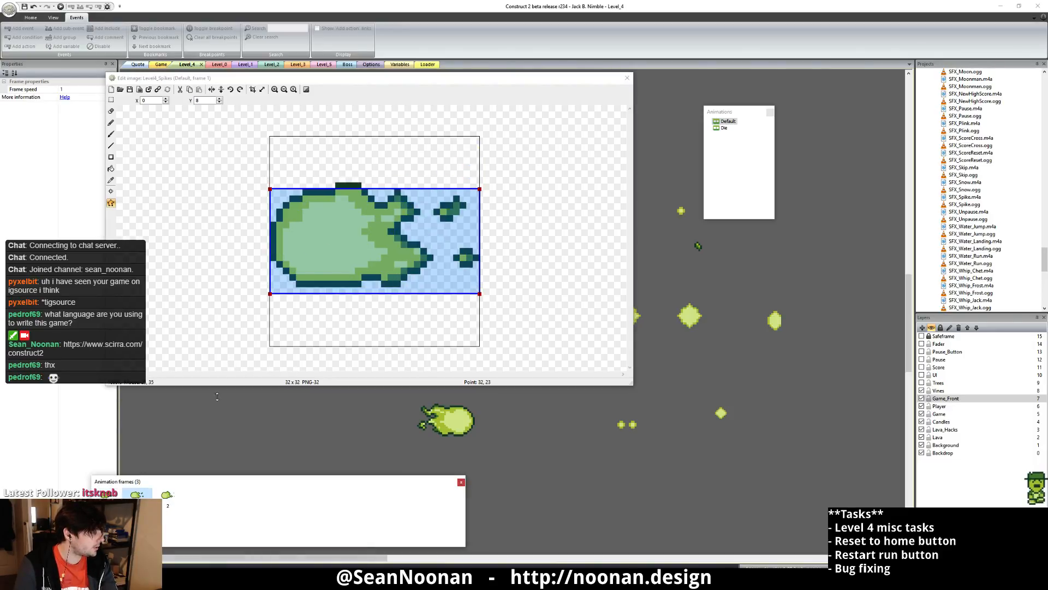
click(479, 294)
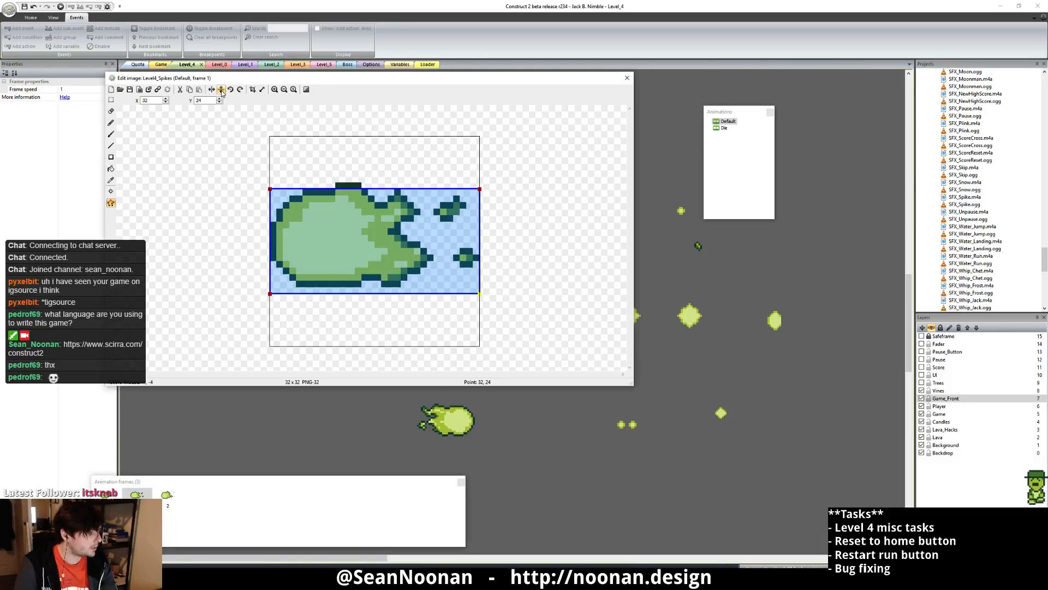
double_click(199, 100)
text(2)
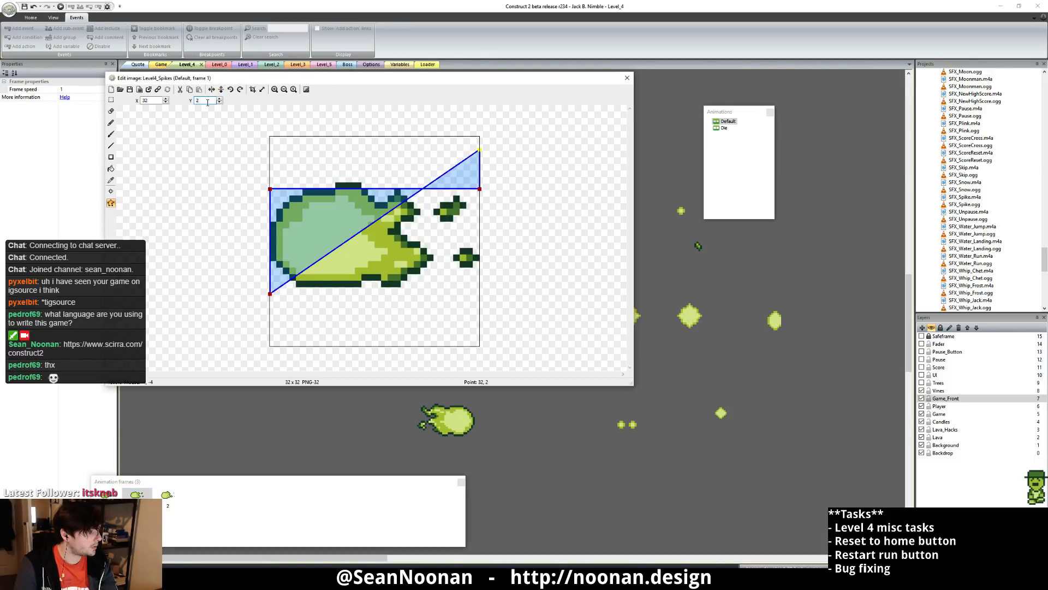
text(3)
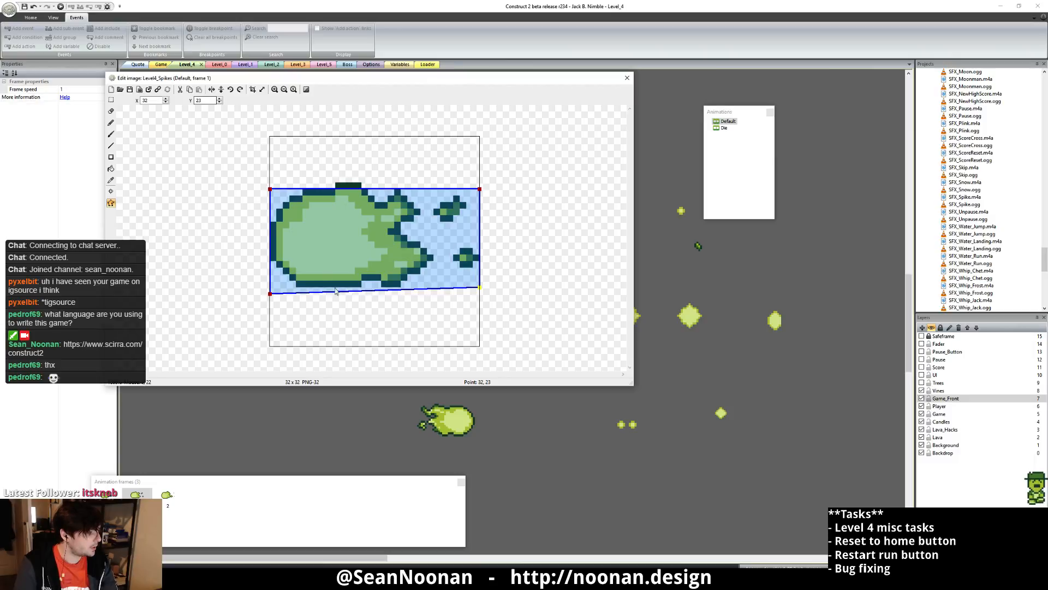
click(269, 294)
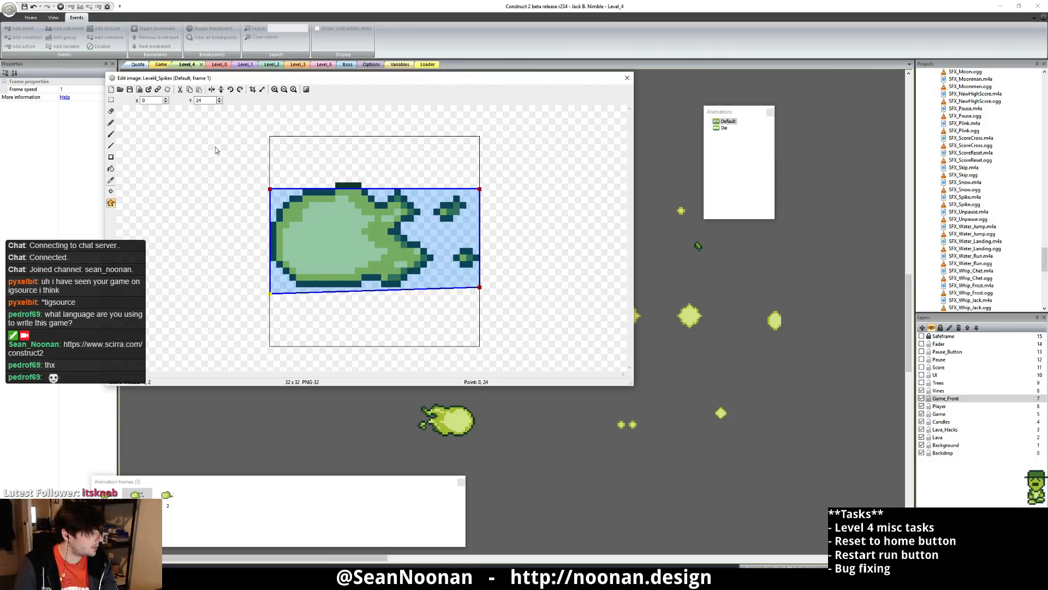
double_click(214, 100)
text(23)
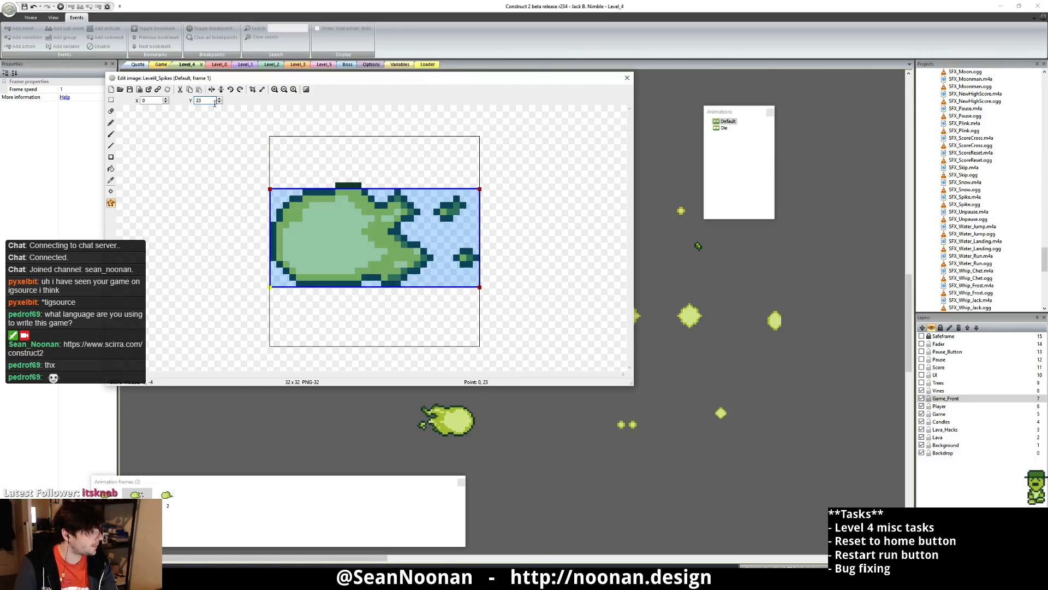
- Compare the collision polygons across the three frames of the fireball's Default animation
click(108, 494)
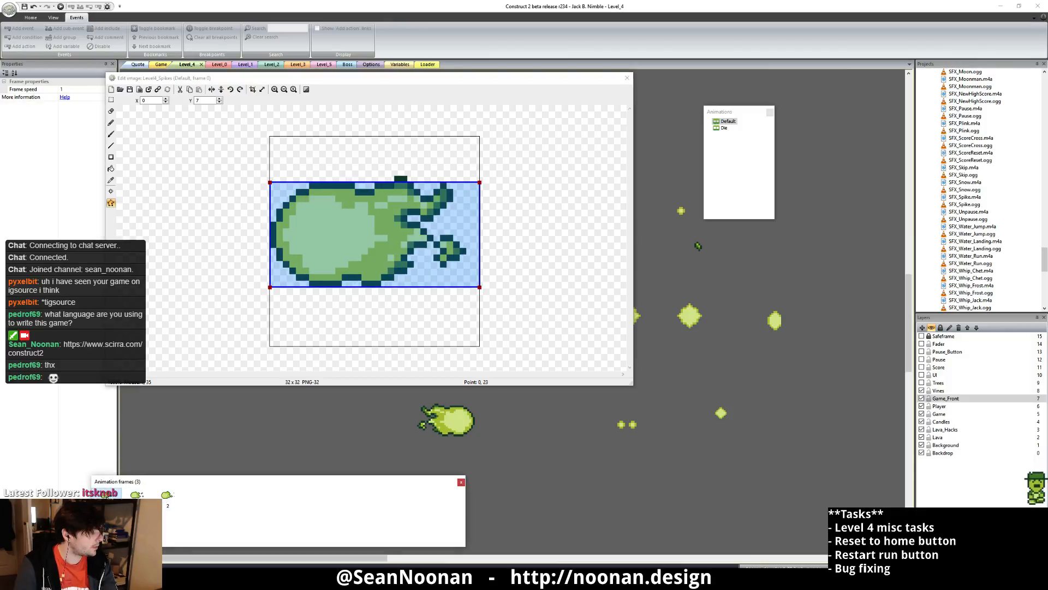
click(137, 495)
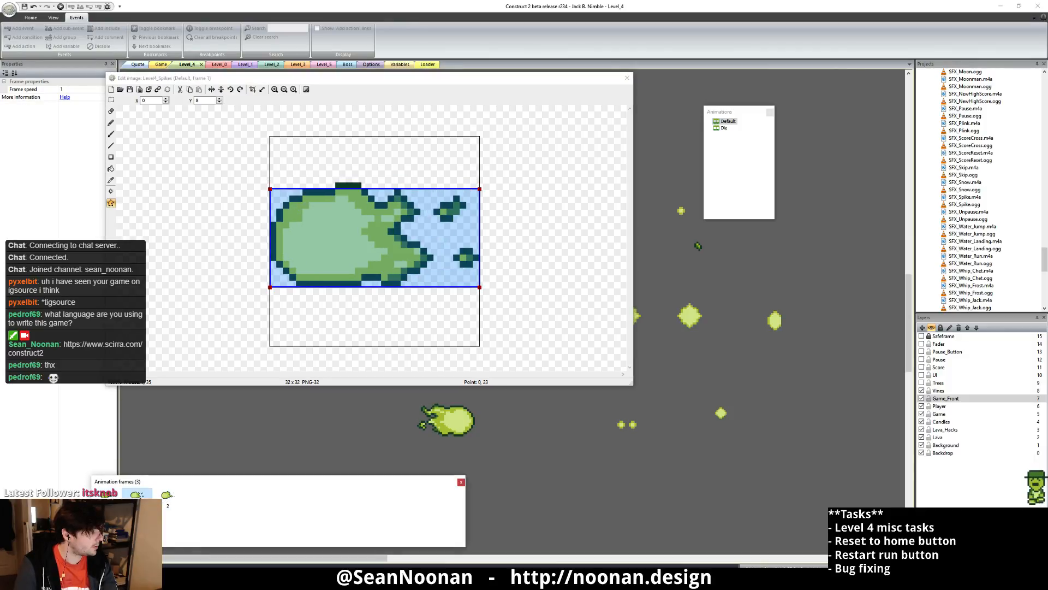
click(166, 495)
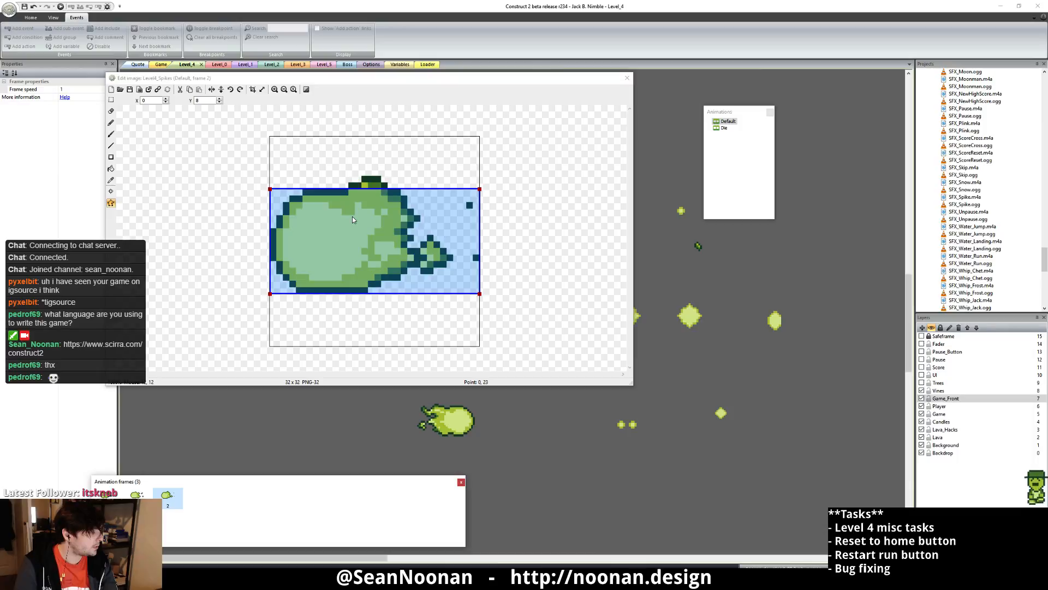
click(137, 494)
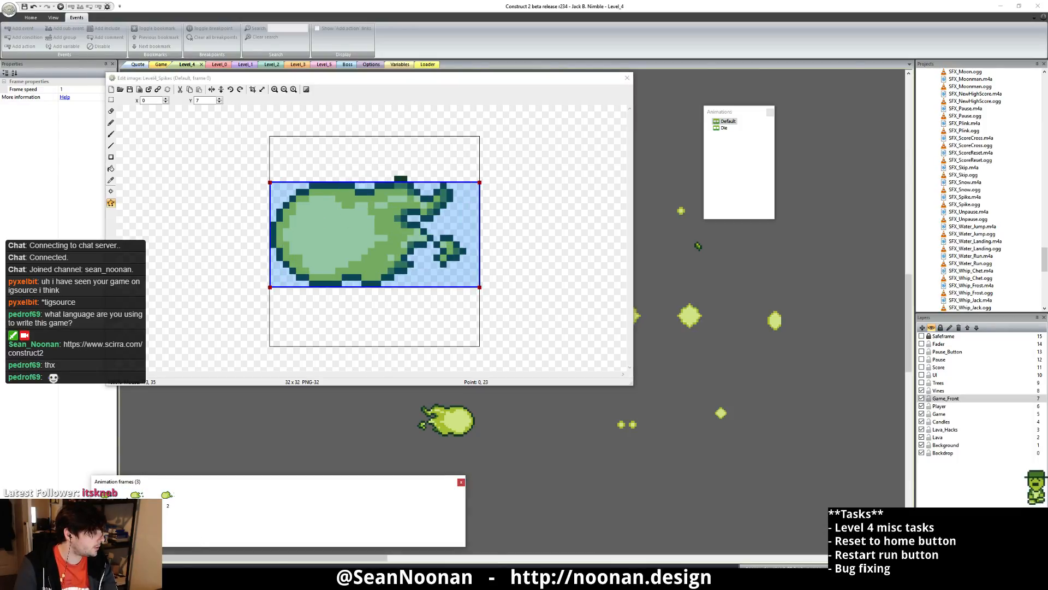
click(167, 495)
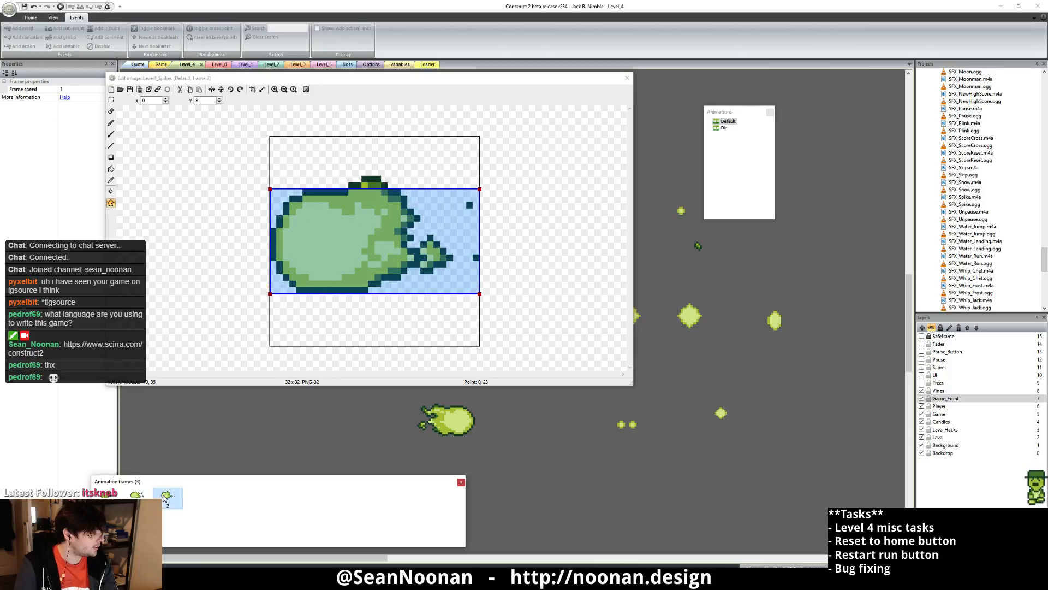
- Close the fireball's image editor, clear the selection and save the project
click(627, 77)
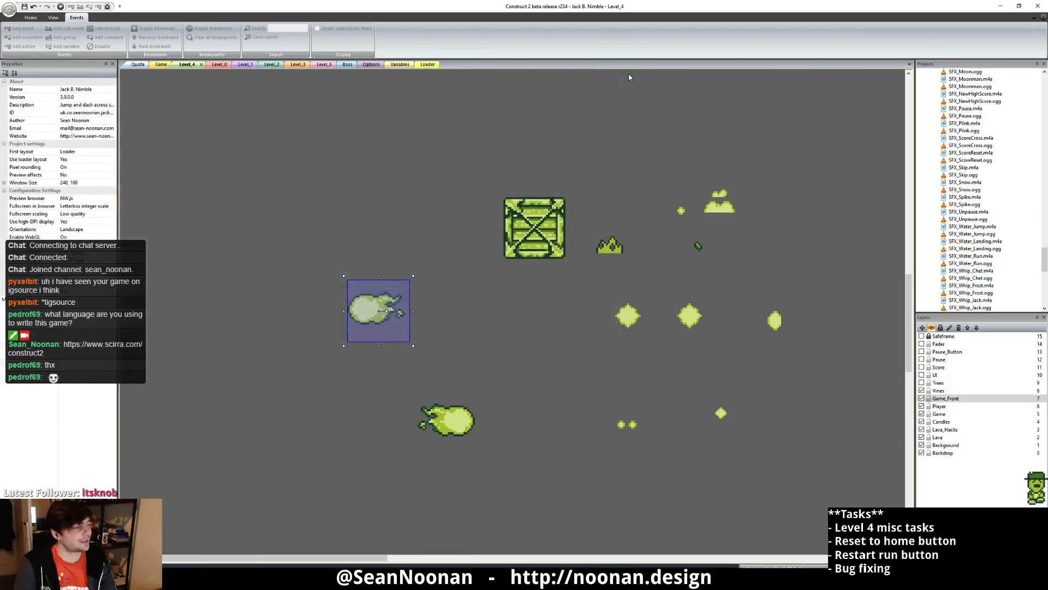
click(343, 97)
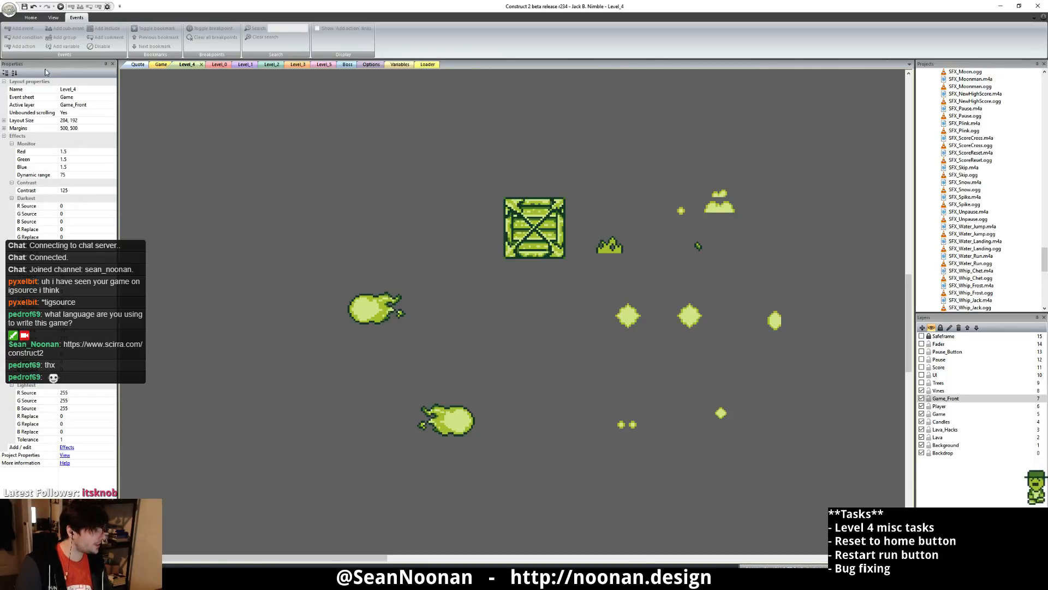
click(24, 10)
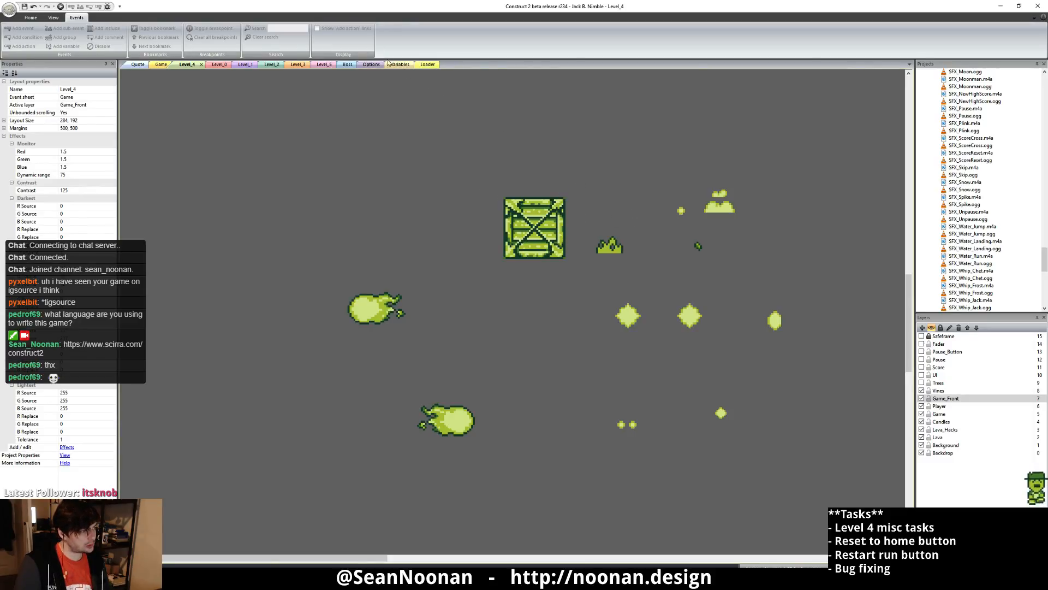
- Reorder the open layouts and event sheets to start with Loader, Game and Level_0, with Level_4 after Level_3 and Quote after Options
click(161, 65)
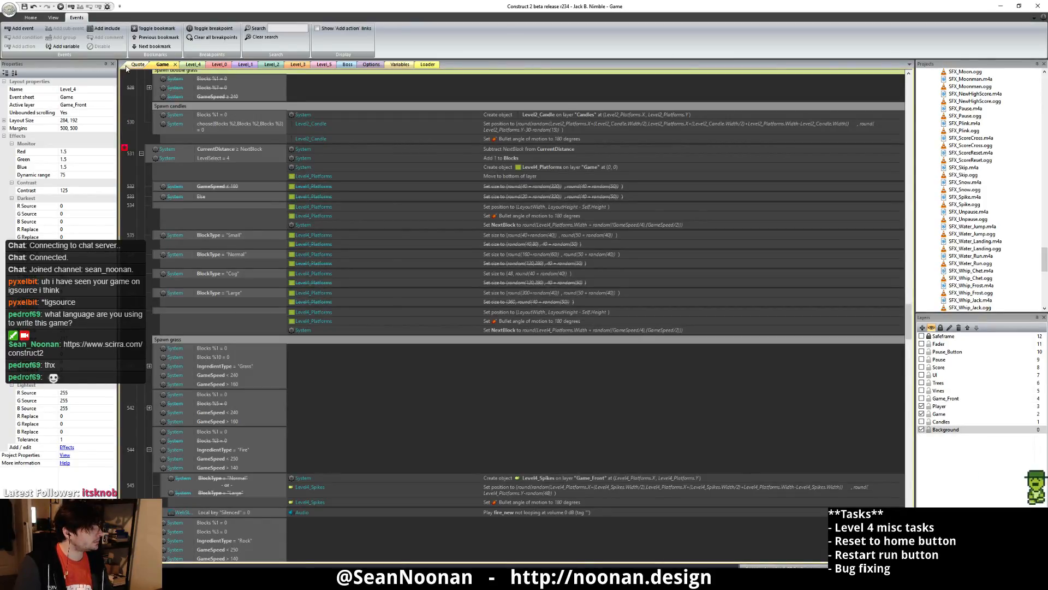
click(427, 64)
click(162, 65)
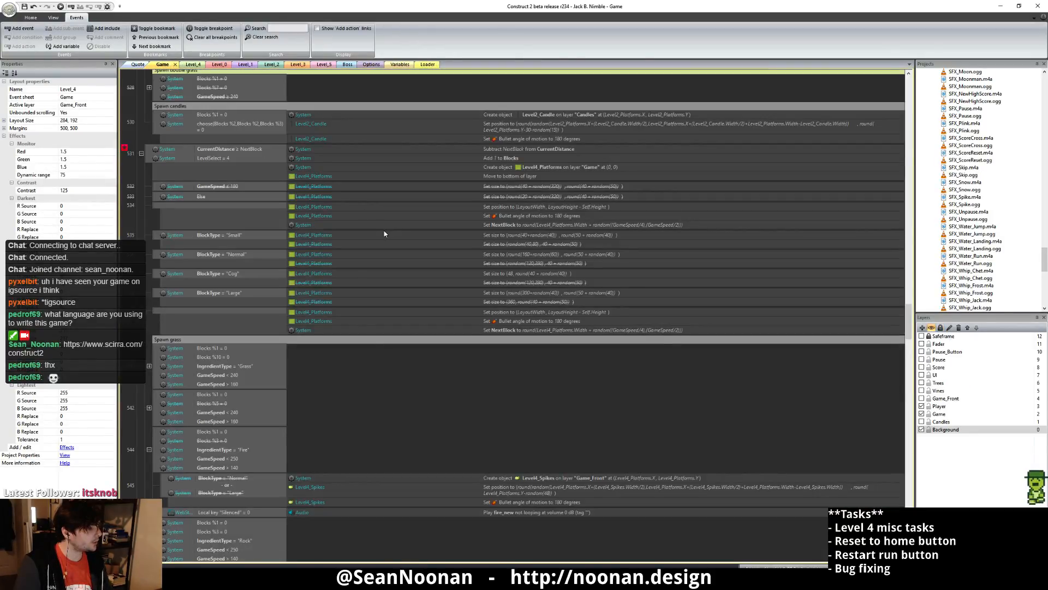
drag(422, 66, 393, 65)
click(148, 65)
click(164, 64)
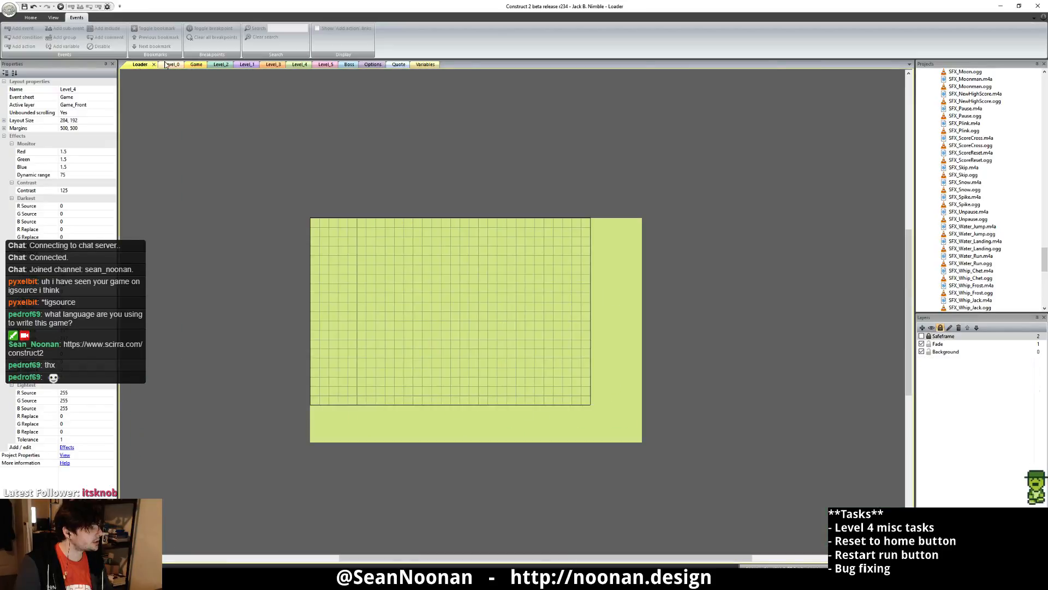
drag(168, 65, 193, 65)
click(164, 64)
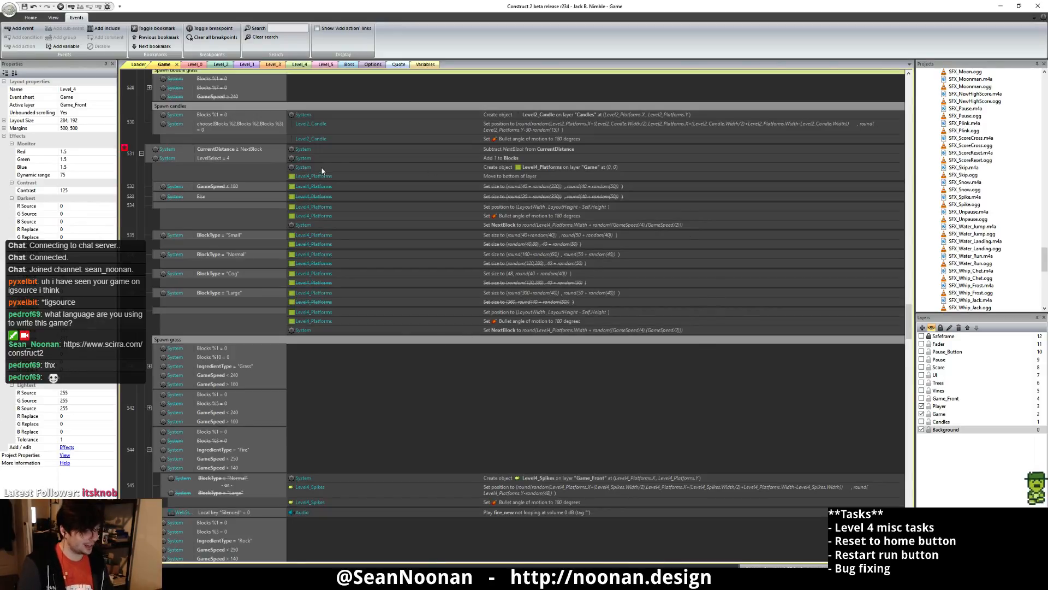
- Search the Game event sheet for "spike" and locate the event for the player colliding with Level4_Spikes
scroll(268, 227, up, 6)
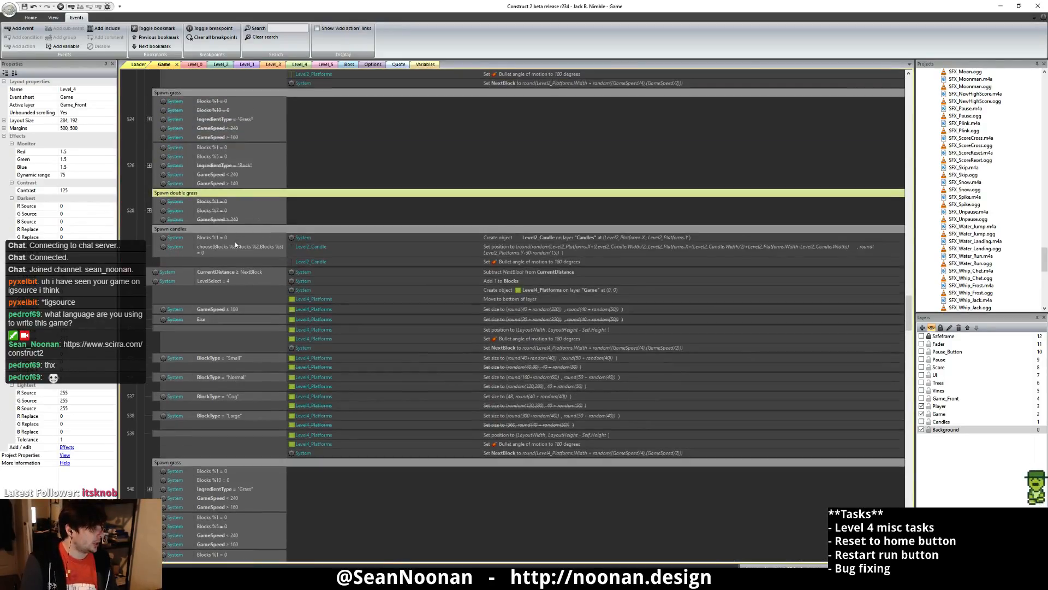
scroll(235, 242, down, 3)
scroll(264, 296, up, 2)
scroll(415, 218, up, 11)
scroll(402, 269, down, 7)
scroll(435, 302, down, 10)
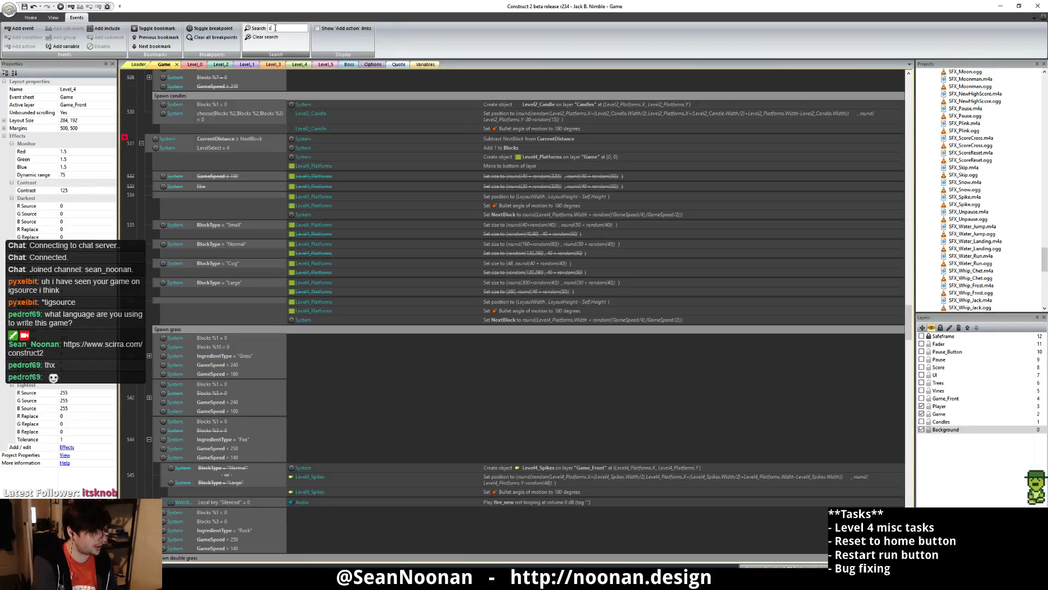
key(Return)
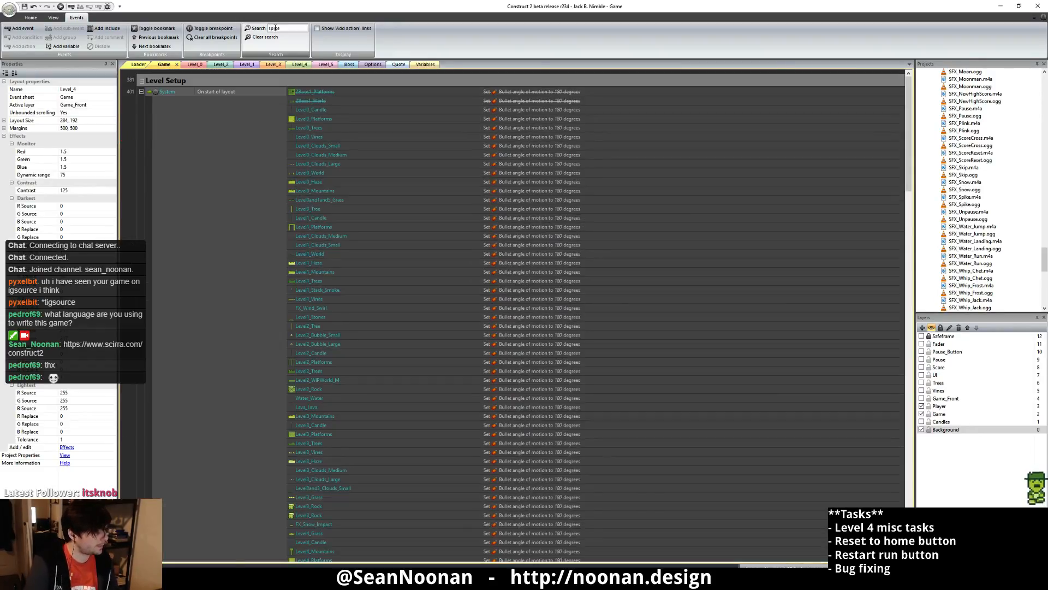
drag(908, 100, 930, 303)
scroll(518, 316, down, 3)
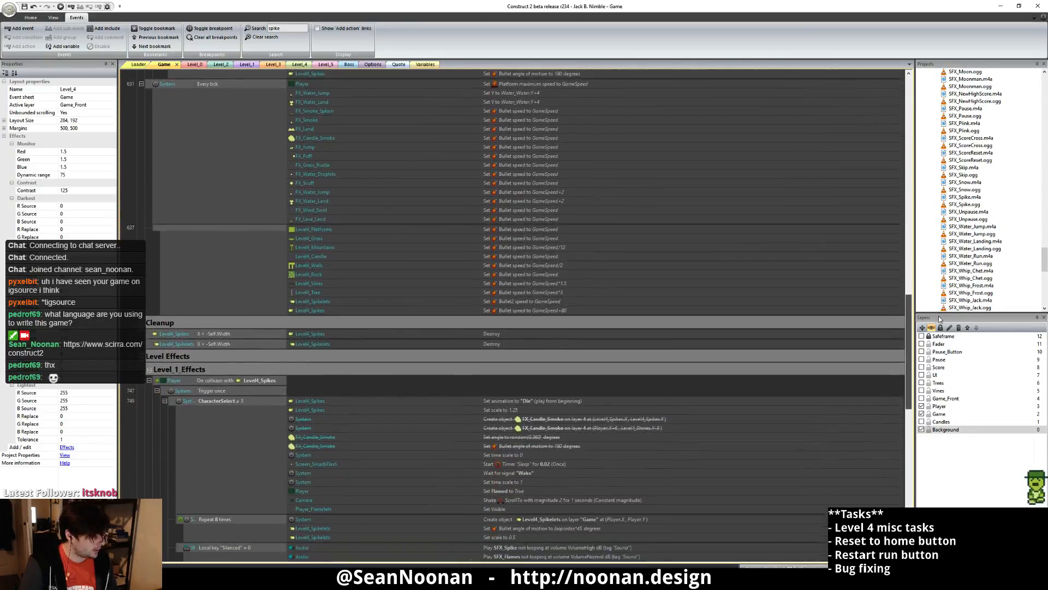
- Add an inverted boolean instance variable condition for Player's Dead variable to the Player collision event with Level4_Spikes
click(179, 413)
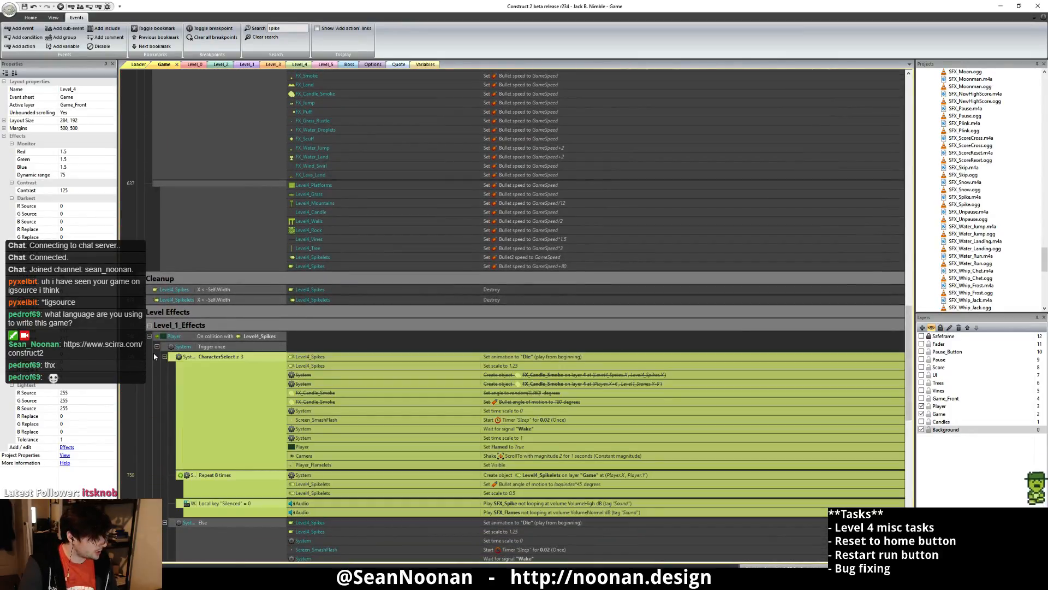
click(206, 337)
click(158, 337)
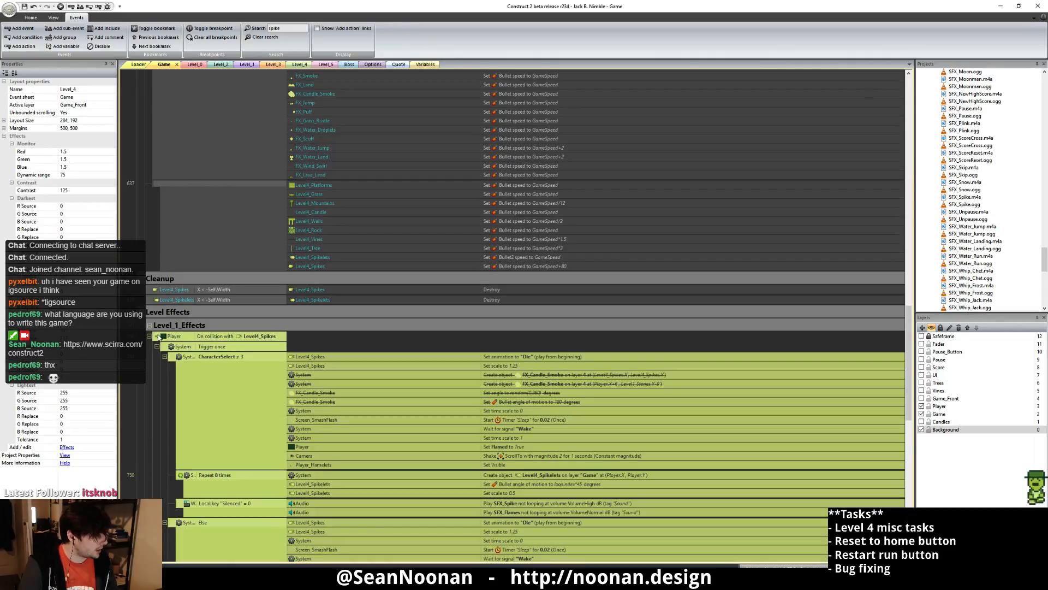
right_click(159, 337)
mouse_move(191, 348)
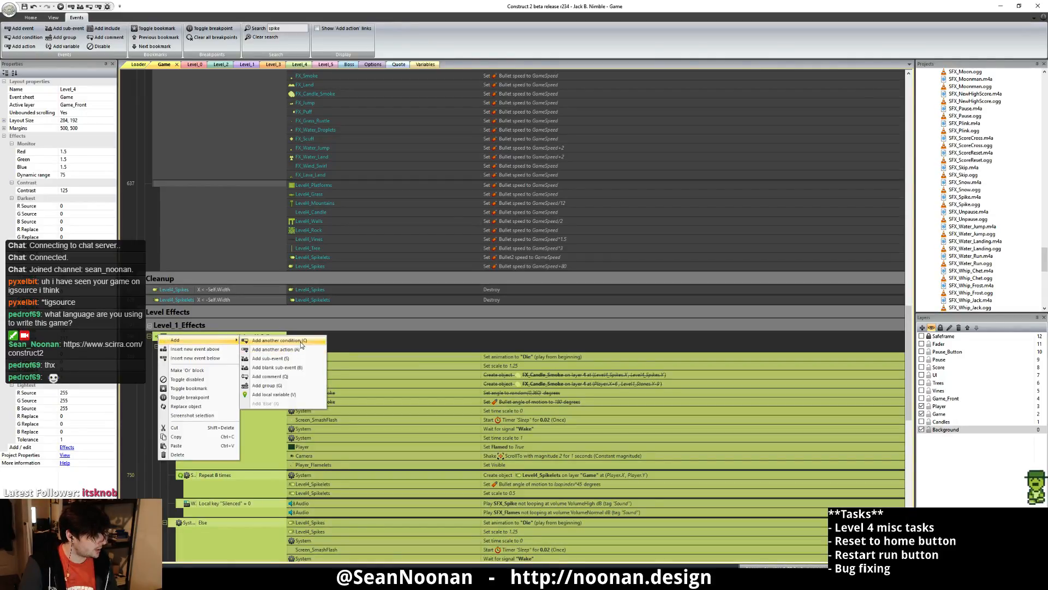
click(267, 352)
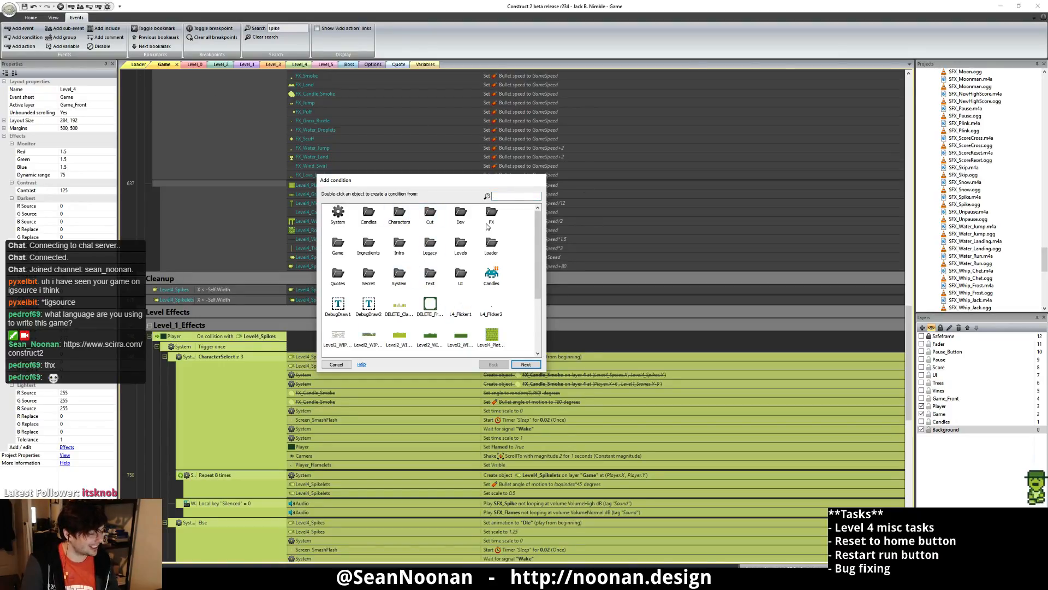
scroll(500, 235, down, 3)
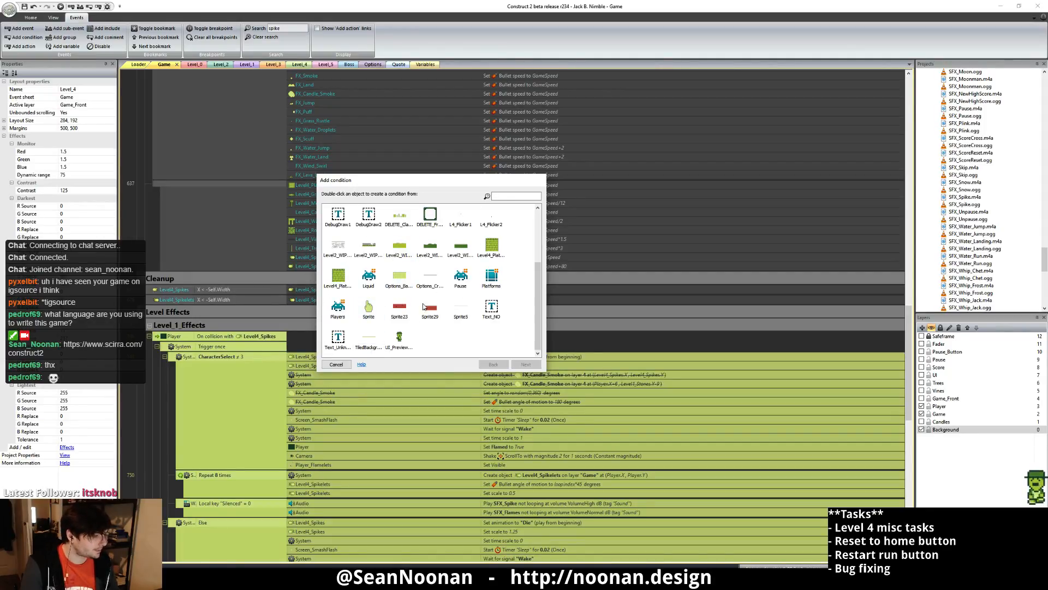
scroll(442, 257, up, 3)
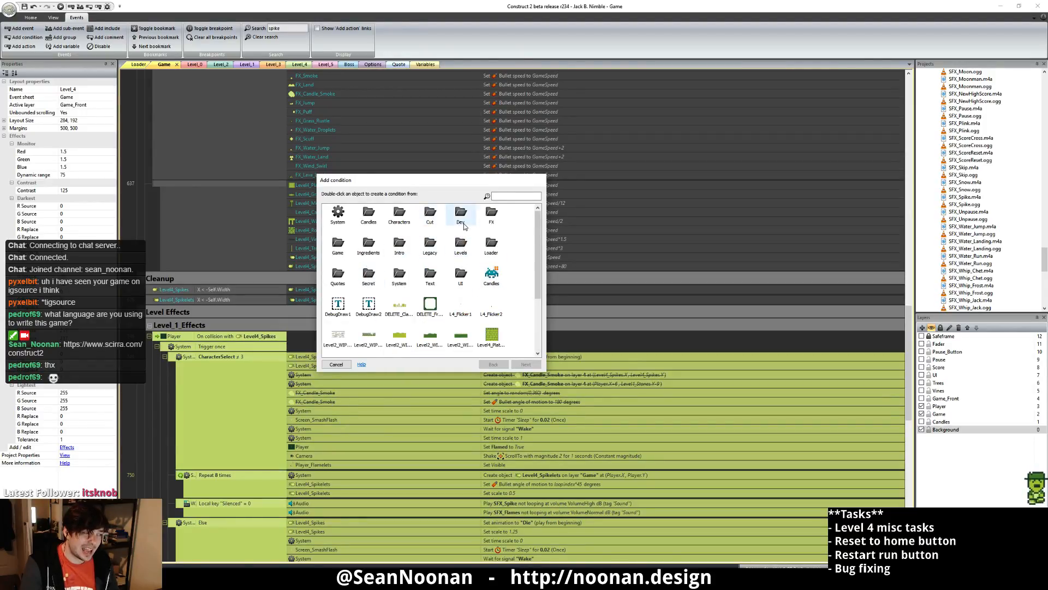
click(331, 247)
double_click(331, 247)
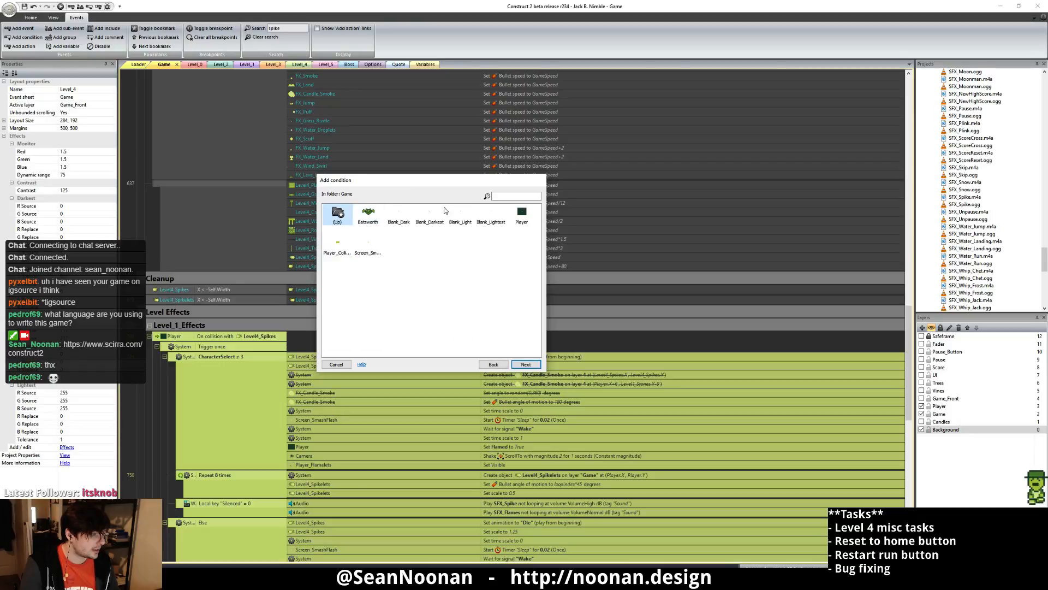
double_click(519, 218)
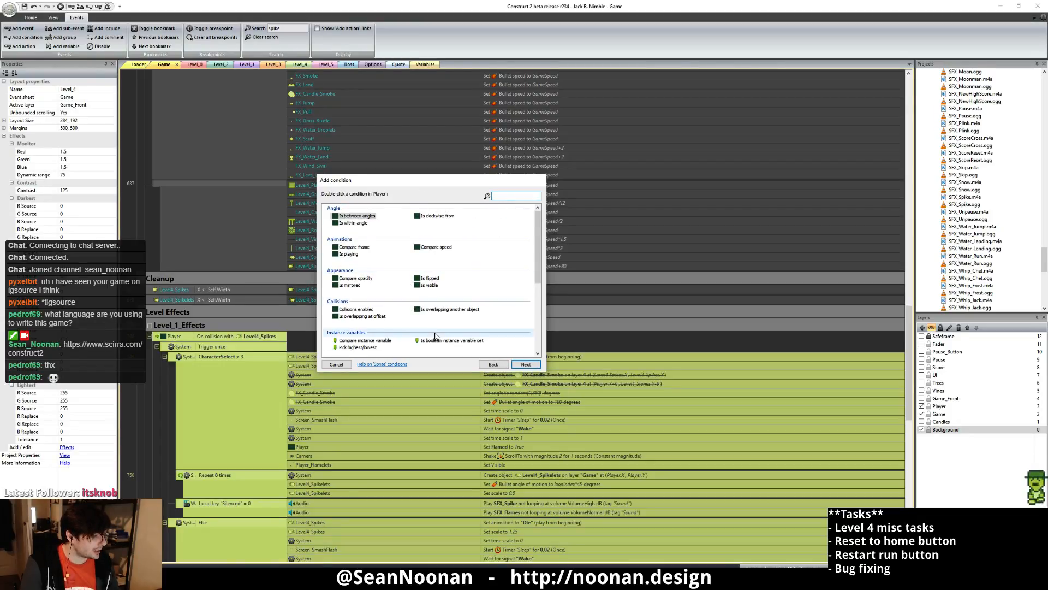
scroll(371, 276, down, 3)
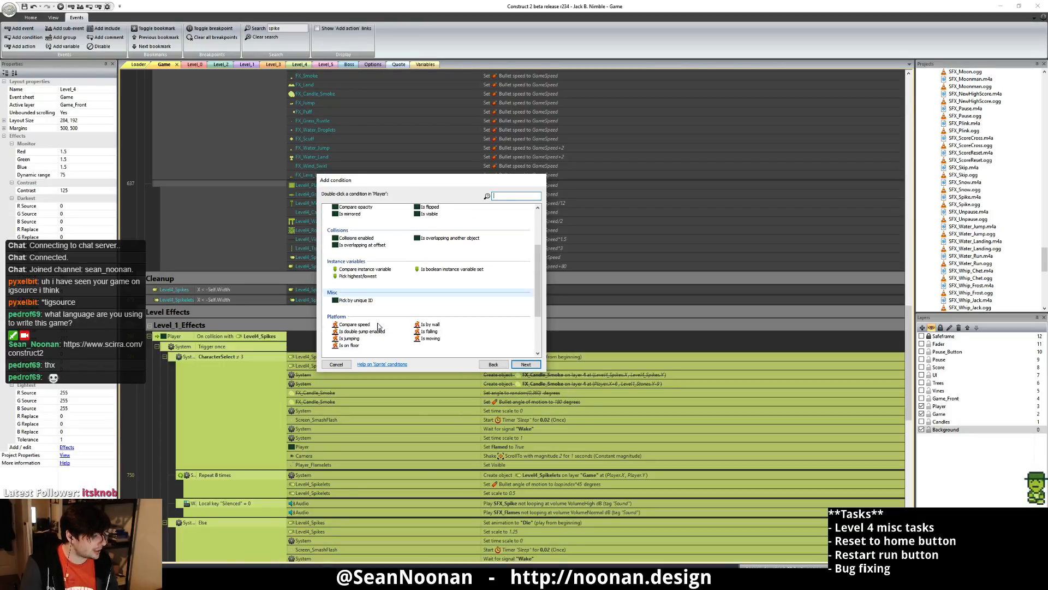
double_click(450, 269)
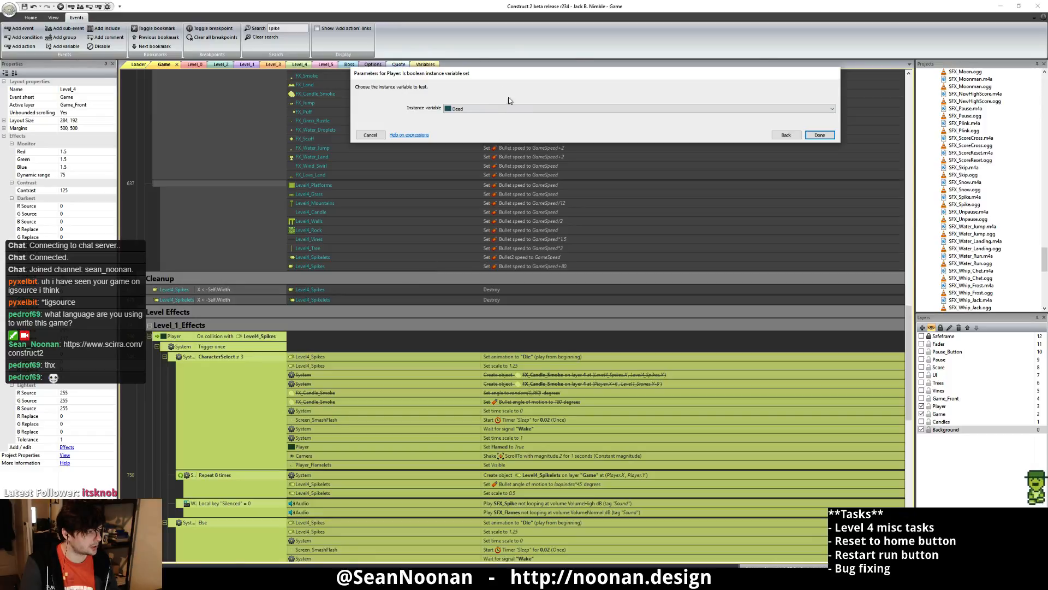
click(819, 135)
right_click(219, 347)
click(257, 383)
- Save the project and switch to Photoshop
scroll(252, 393, down, 2)
scroll(249, 384, down, 4)
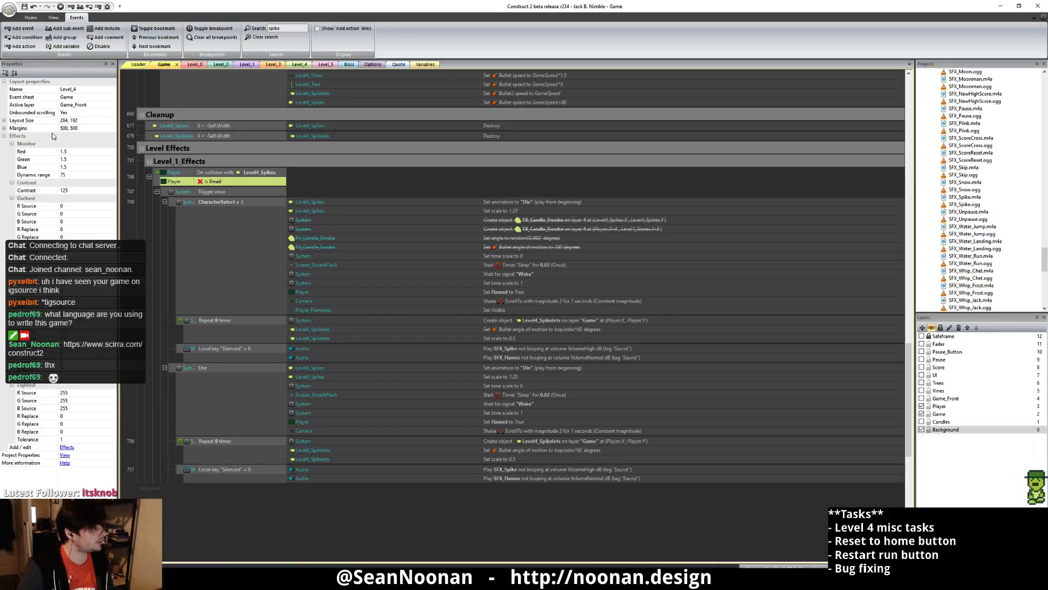
click(24, 7)
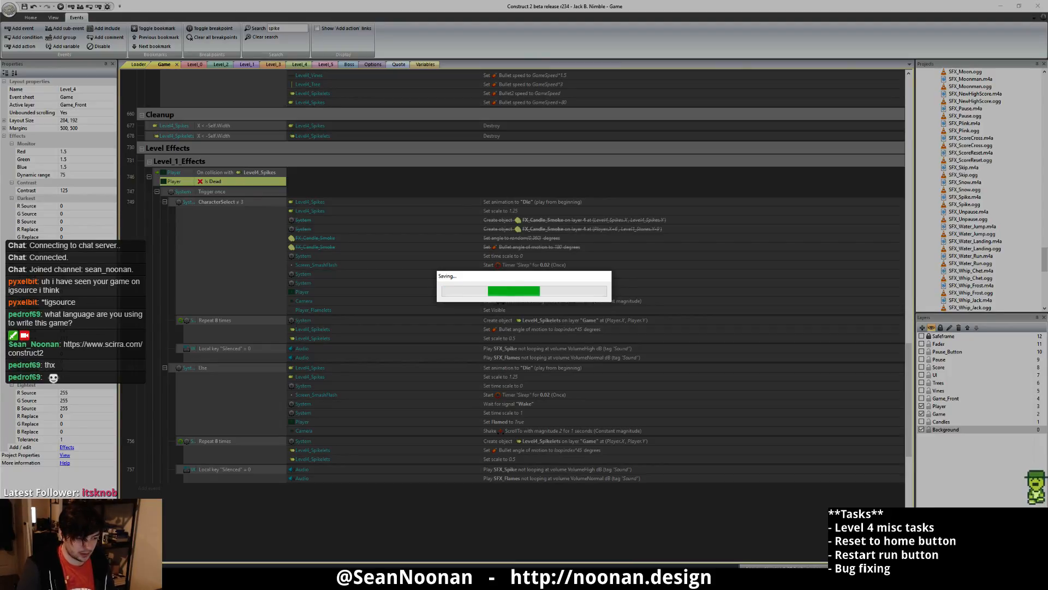
key(alt+Tab)
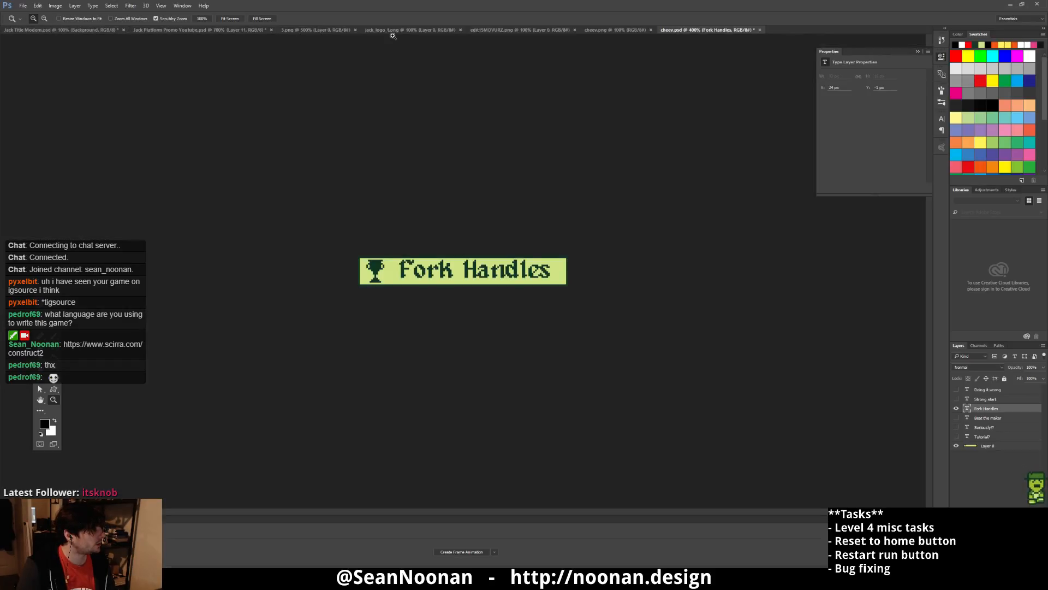
- Create a new 1921-pixel-wide RGB document with transparent background and fill the canvas with black
click(23, 5)
click(33, 16)
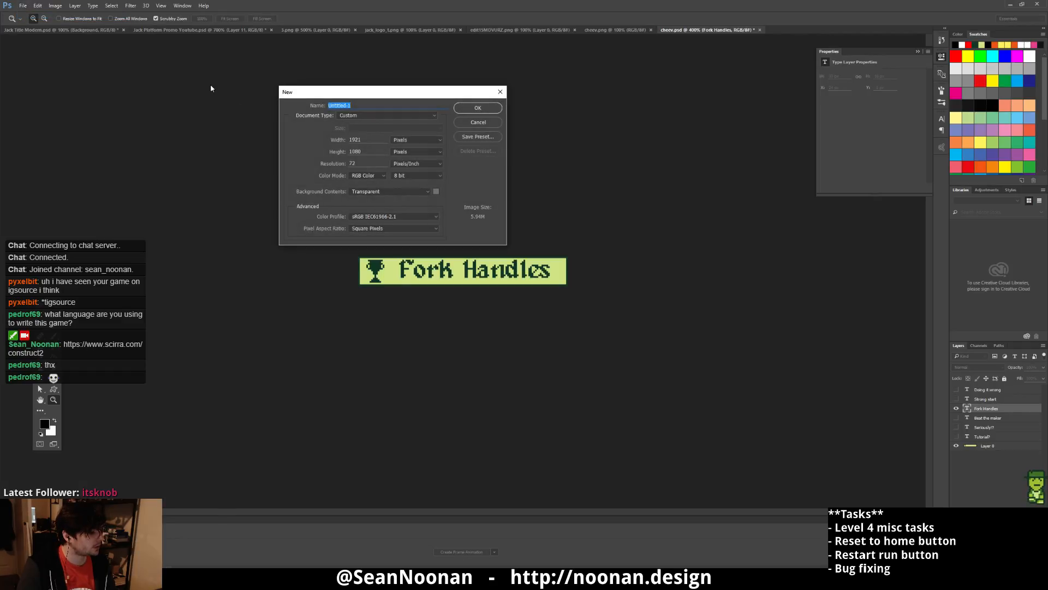
click(464, 110)
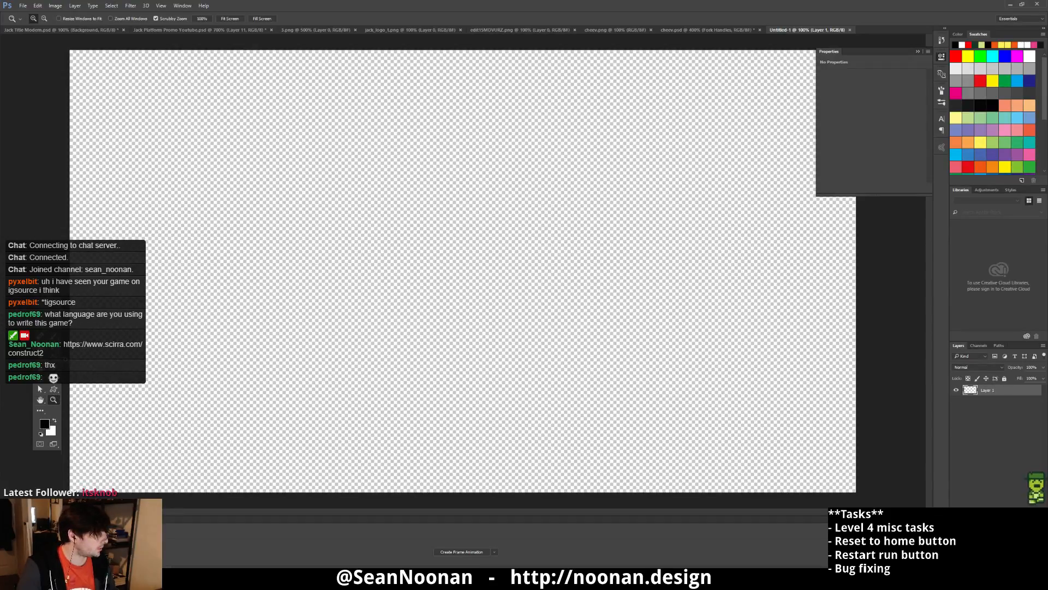
key(g)
click(236, 84)
- Hand-letter "BRB COFFEE!" in large white brush strokes across the black canvas, with BRB above COFFEE!
click(54, 420)
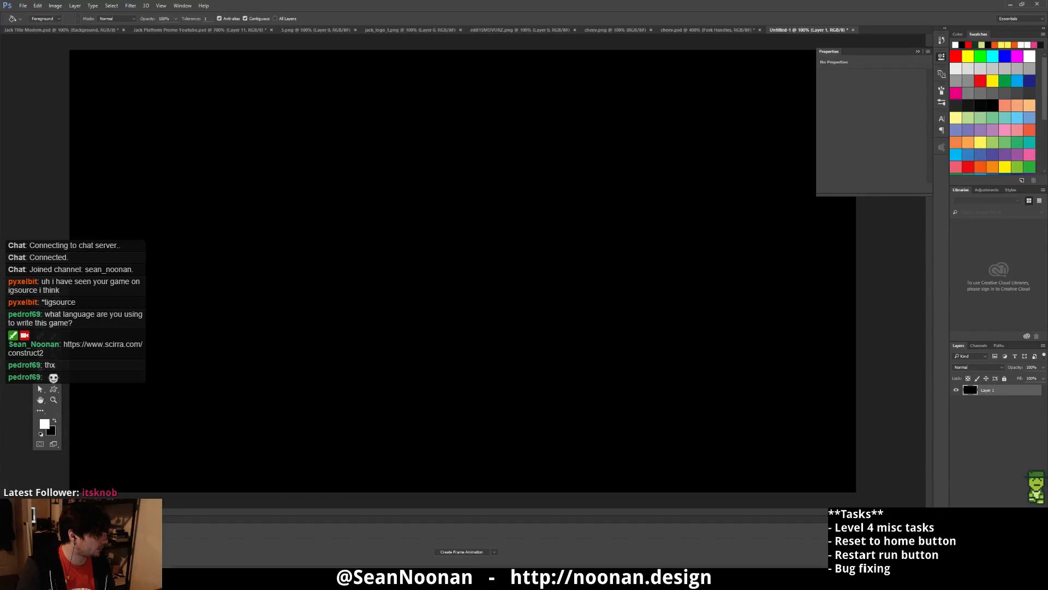
key(b)
mouse_move(175, 112)
mouse_down()
mouse_move(176, 164)
mouse_move(227, 89)
mouse_move(166, 175)
mouse_up()
mouse_move(293, 94)
mouse_down()
mouse_move(279, 108)
mouse_move(283, 169)
mouse_move(341, 161)
mouse_up()
mouse_move(376, 82)
mouse_down()
mouse_move(382, 150)
mouse_move(405, 122)
mouse_move(377, 167)
mouse_up()
mouse_move(256, 303)
mouse_down()
mouse_move(233, 306)
mouse_move(295, 371)
mouse_up()
mouse_move(354, 312)
mouse_down()
mouse_move(344, 316)
mouse_move(377, 329)
mouse_move(357, 317)
mouse_up()
drag(411, 300, 421, 345)
drag(408, 299, 472, 286)
drag(418, 326, 467, 320)
click(509, 333)
mouse_move(515, 284)
mouse_down()
mouse_move(514, 308)
mouse_move(570, 275)
mouse_up()
drag(518, 314, 559, 319)
mouse_move(650, 284)
mouse_down()
mouse_move(614, 288)
mouse_move(666, 351)
mouse_move(652, 330)
mouse_move(675, 333)
mouse_up()
mouse_move(753, 284)
mouse_down()
mouse_move(702, 346)
mouse_move(758, 358)
mouse_up()
drag(717, 330, 769, 331)
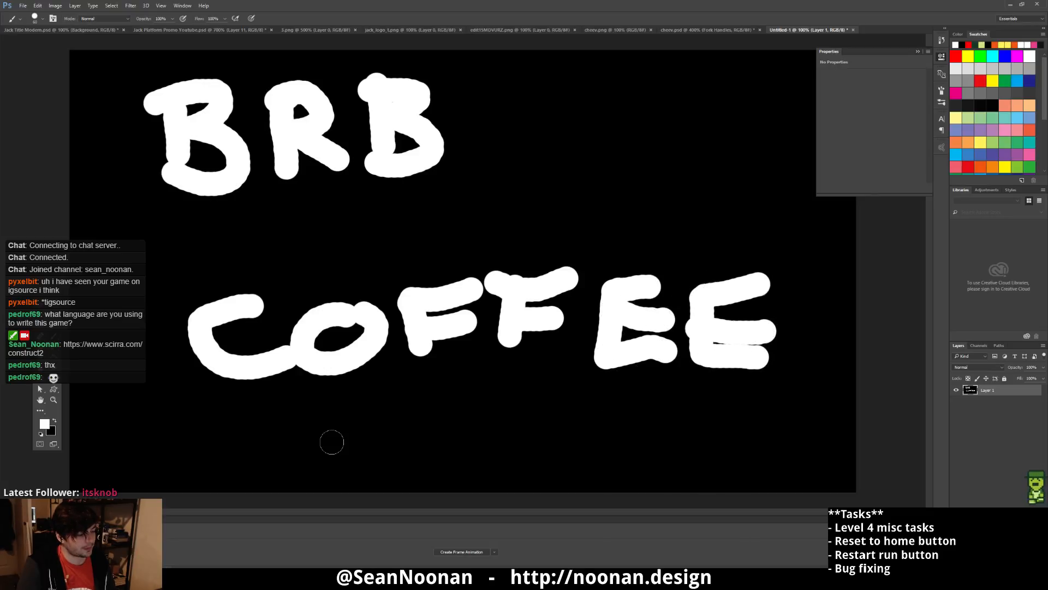
click(818, 433)
drag(830, 238, 835, 376)
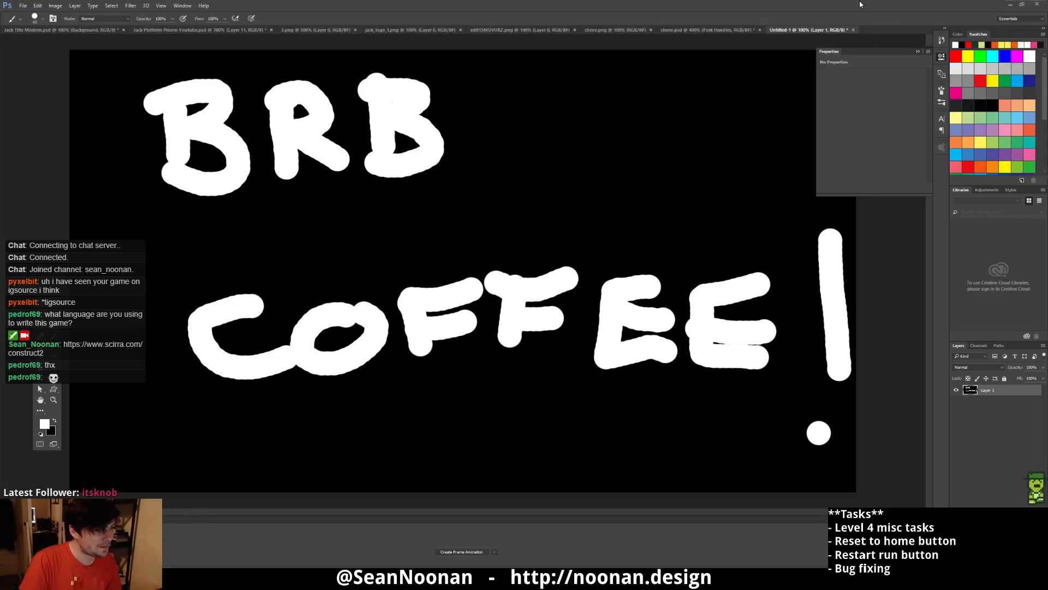
- Close the hand-lettered document without saving it and switch to the Jack B. Nimble project in Construct 2
click(853, 30)
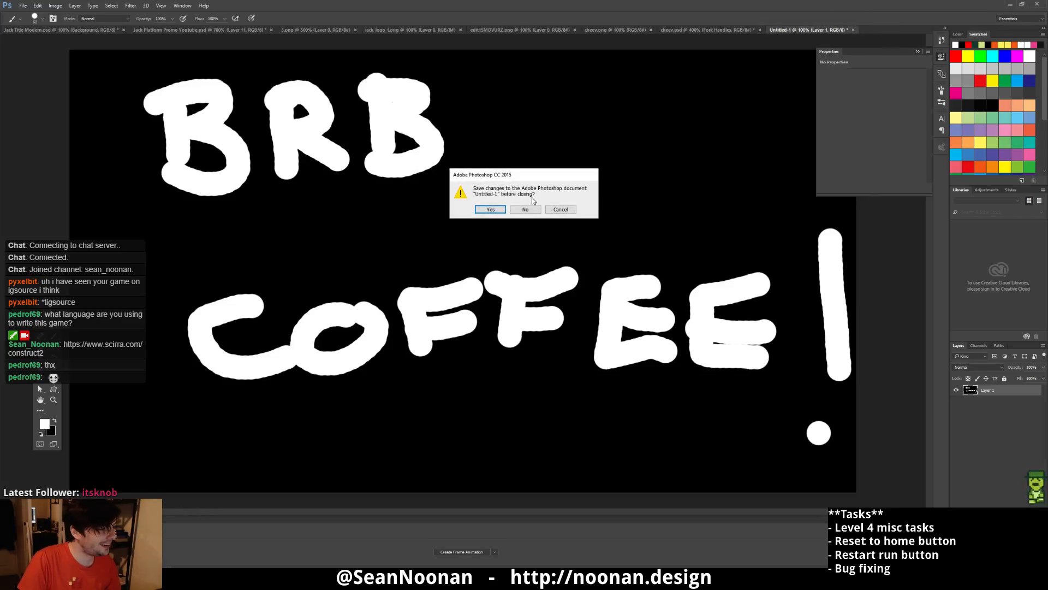
click(530, 208)
click(1011, 5)
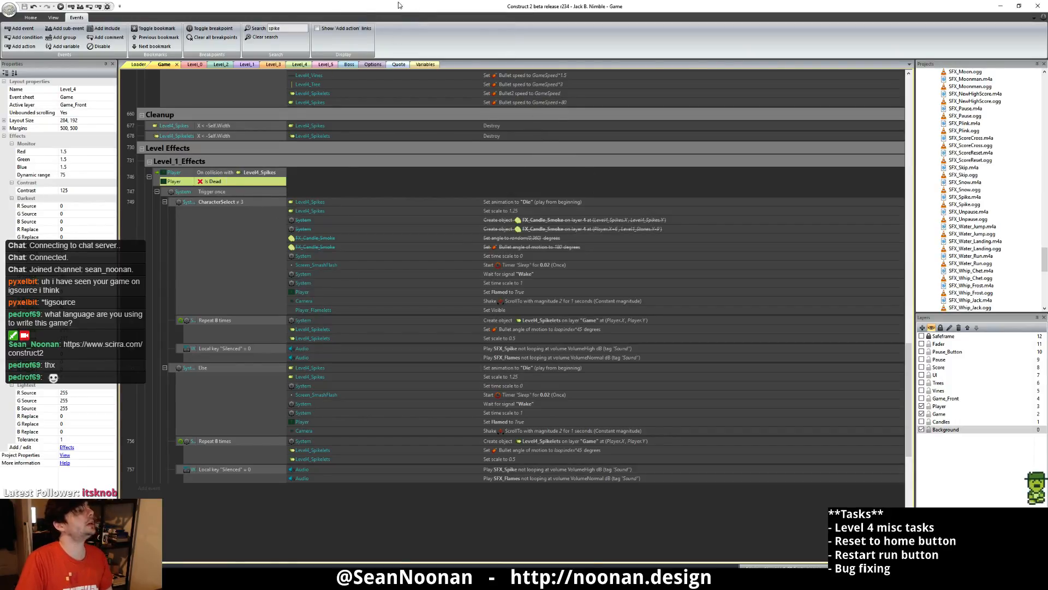
- Clear the event search and go to the bookmarked LevelSelect = 4 platform-spawning event in the Game event sheet
click(259, 38)
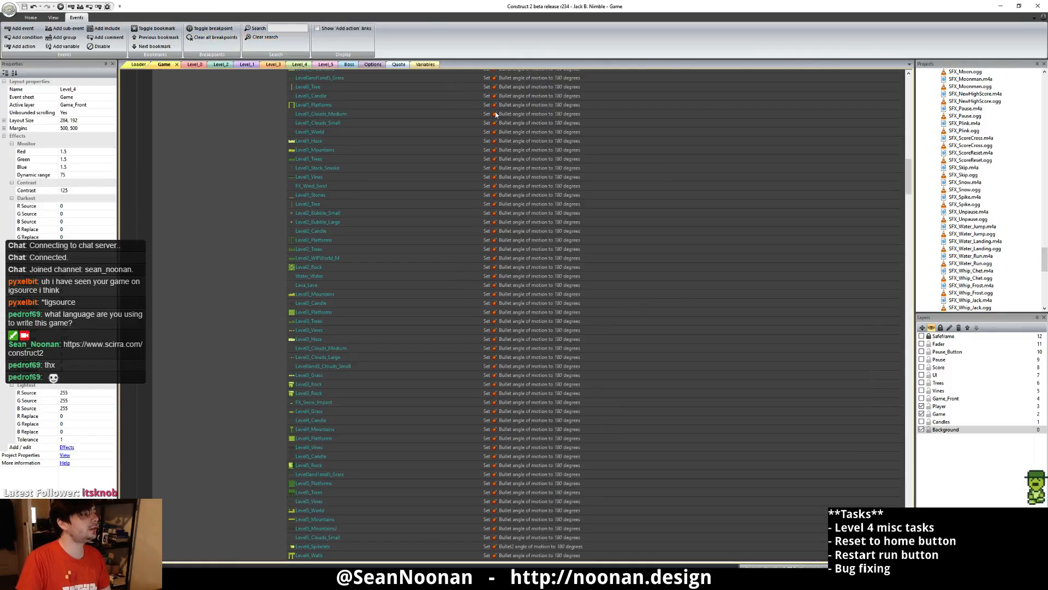
scroll(525, 143, up, 2)
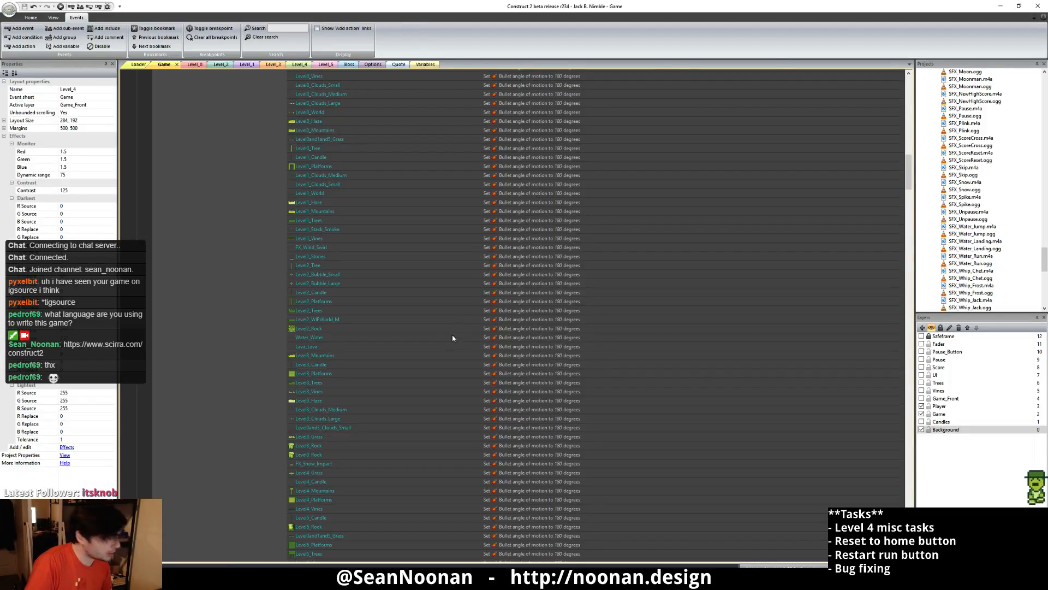
scroll(464, 293, up, 10)
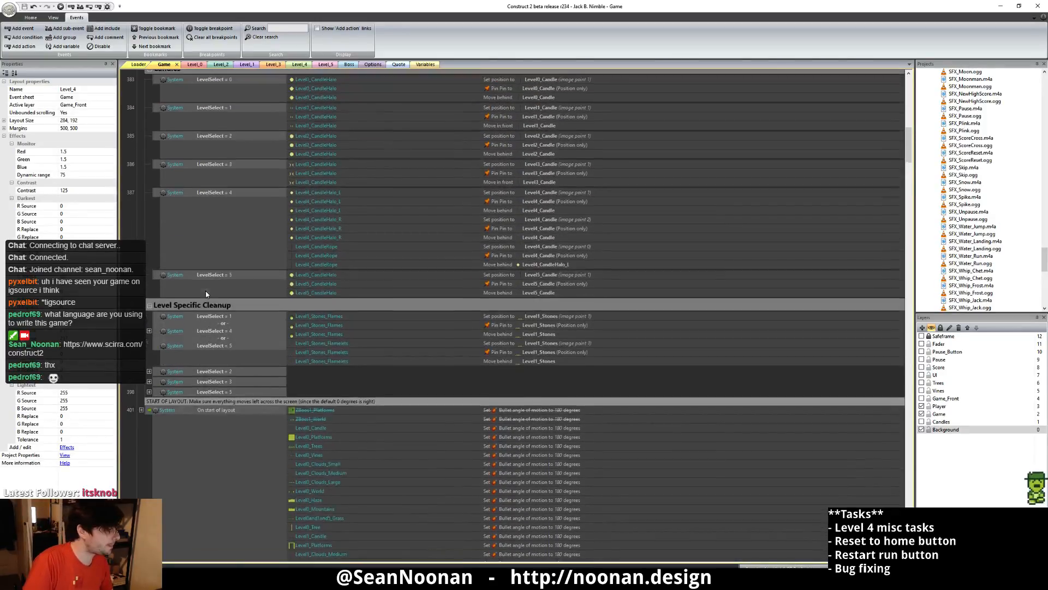
scroll(275, 315, up, 3)
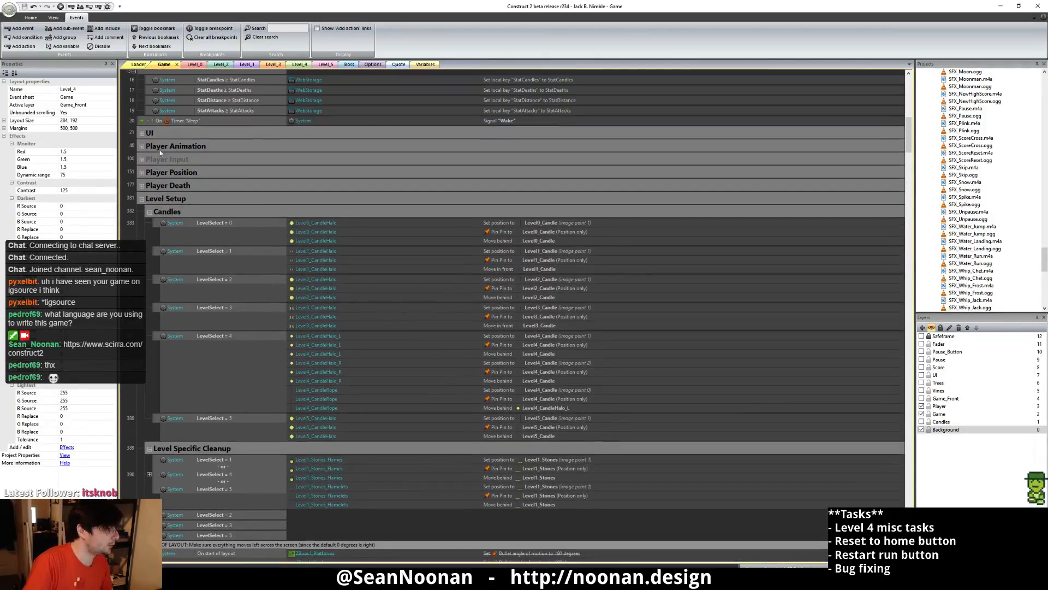
click(153, 201)
scroll(188, 201, up, 1)
scroll(187, 185, up, 8)
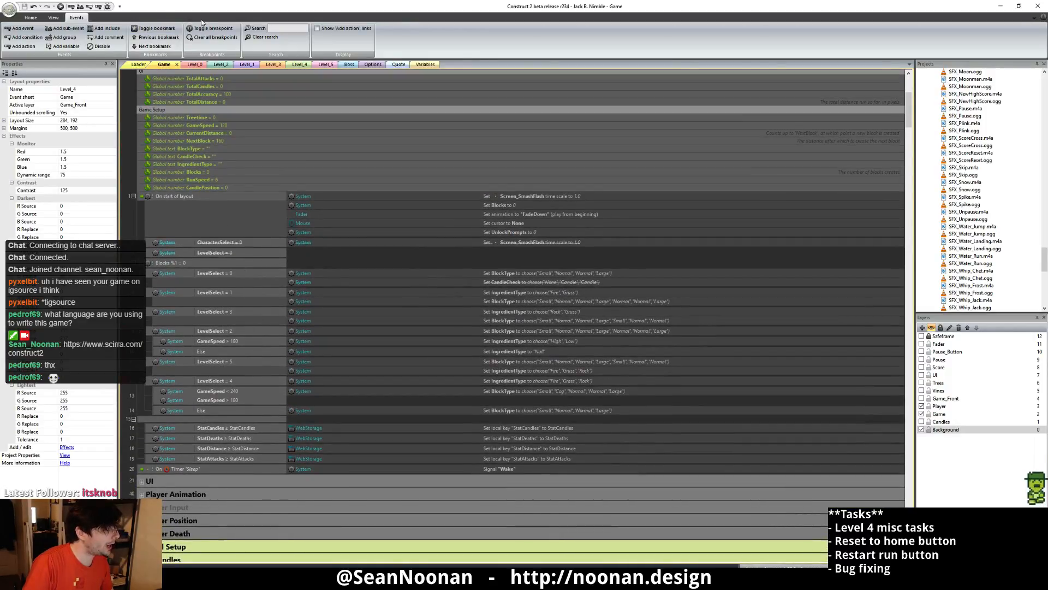
click(163, 48)
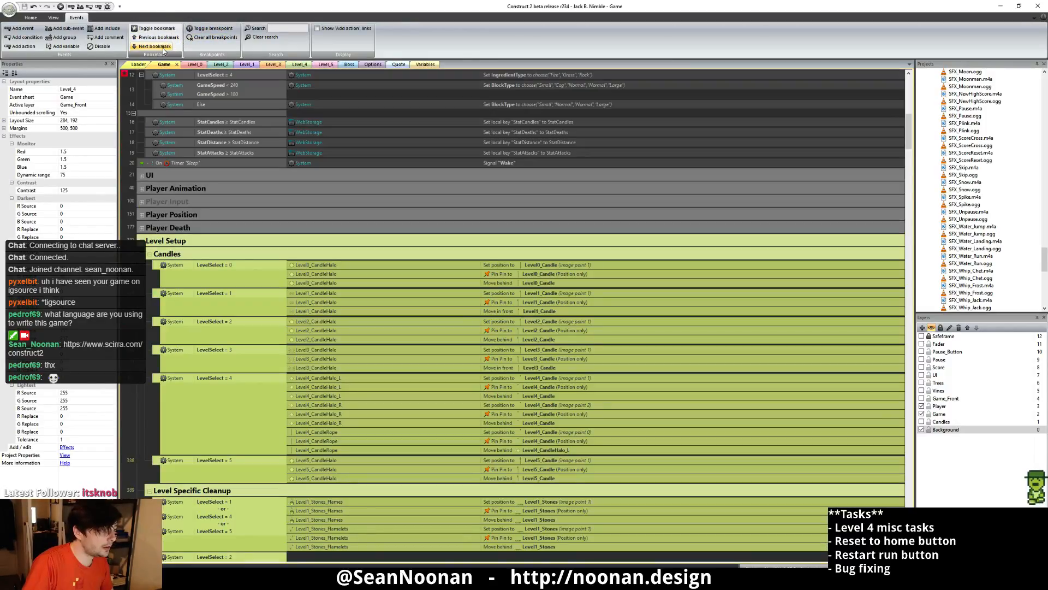
click(164, 48)
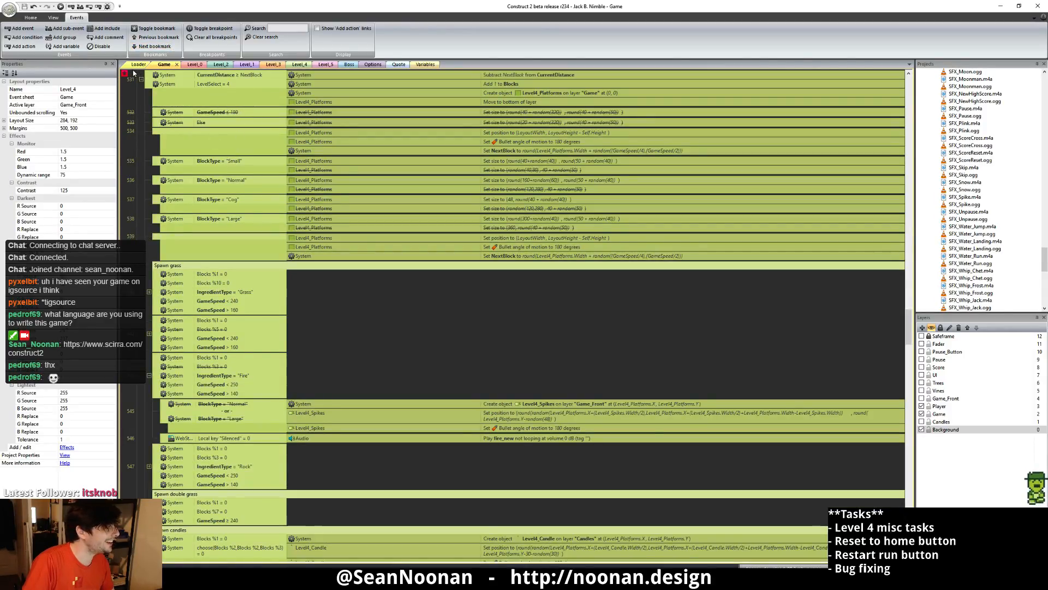
- Examine the Level 4 spawn events and expand the "Spawn double grass" event to check its BlockType conditions
scroll(231, 173, down, 4)
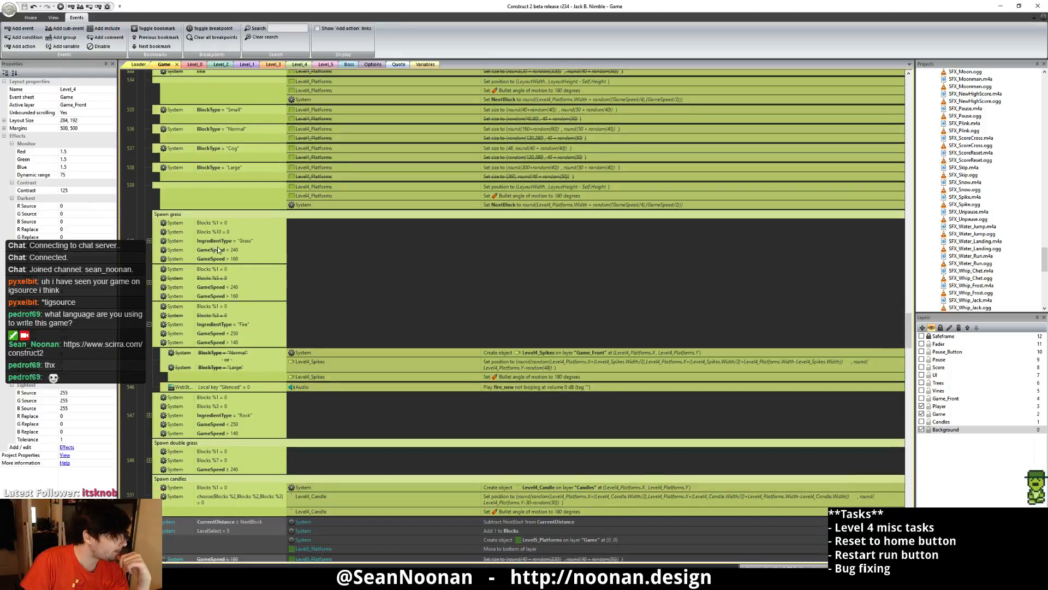
scroll(236, 272, down, 4)
scroll(229, 444, down, 3)
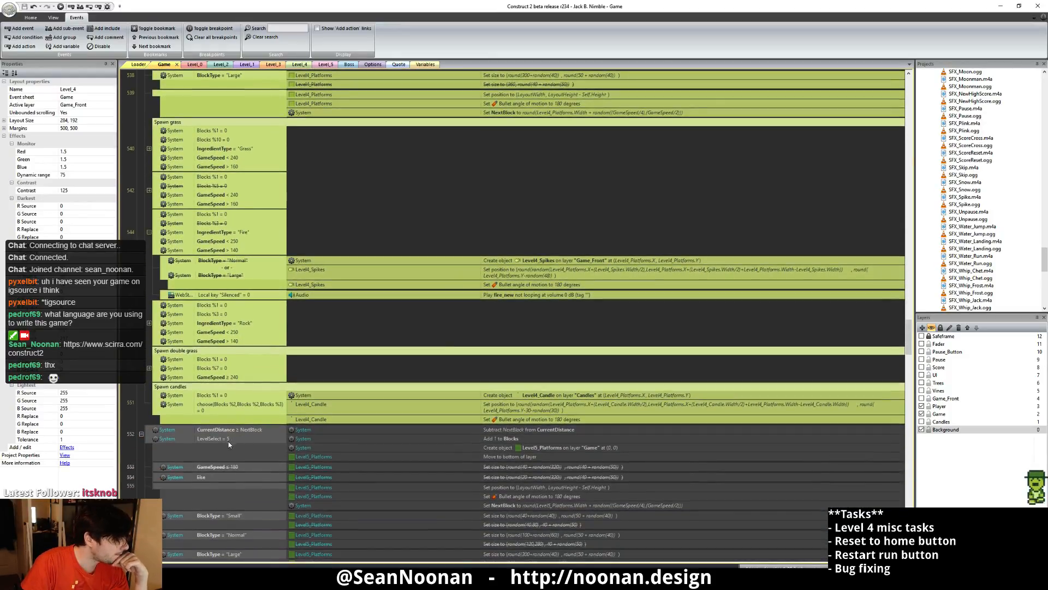
click(249, 405)
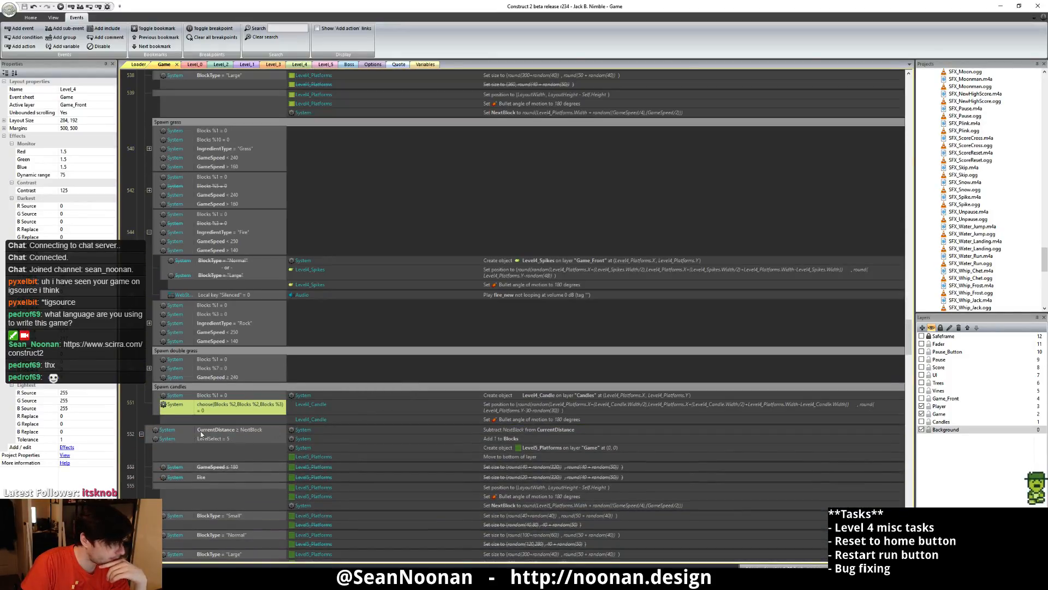
click(161, 368)
click(149, 367)
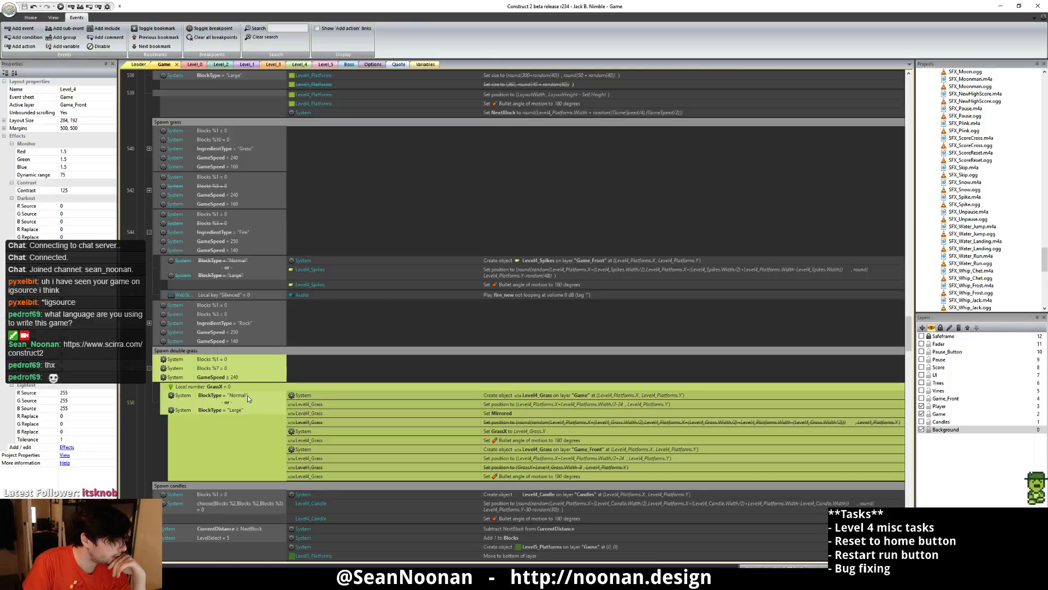
click(249, 395)
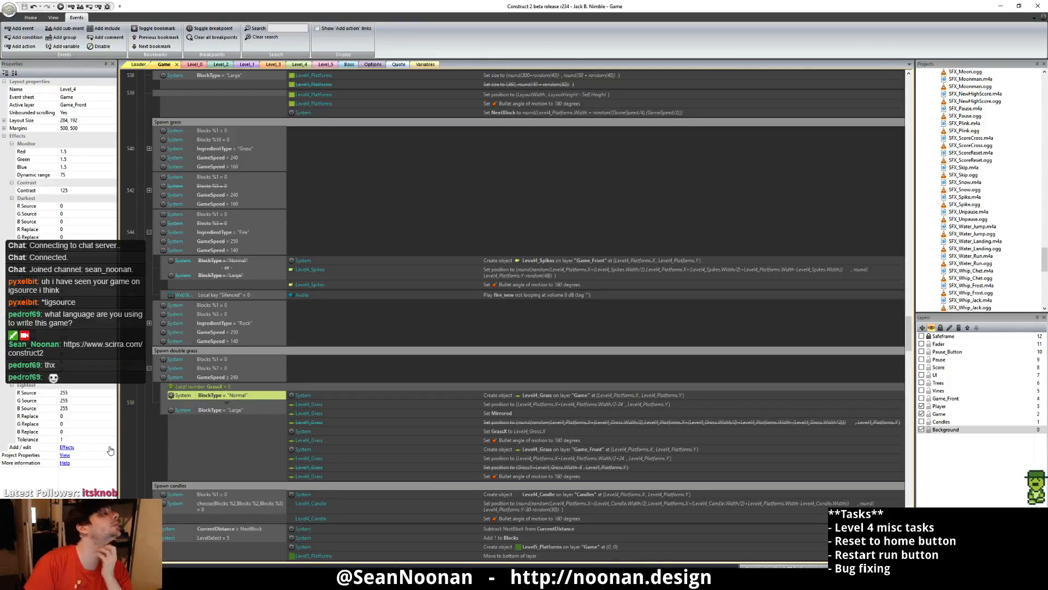
- Inspect the Level4_Grass sprite in the Level_4 layout and return to the Game event sheet
click(299, 65)
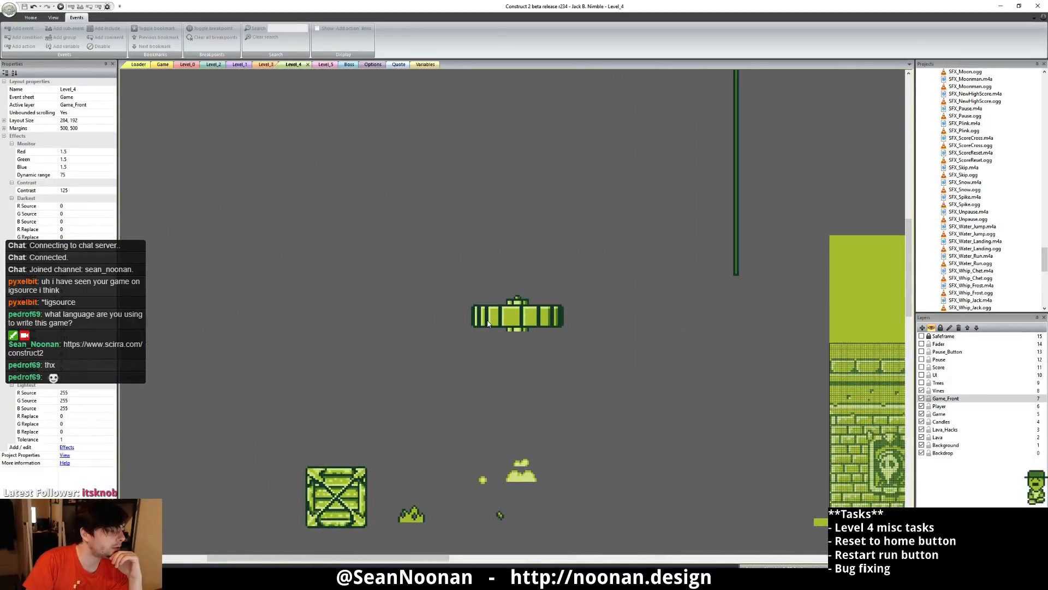
click(489, 324)
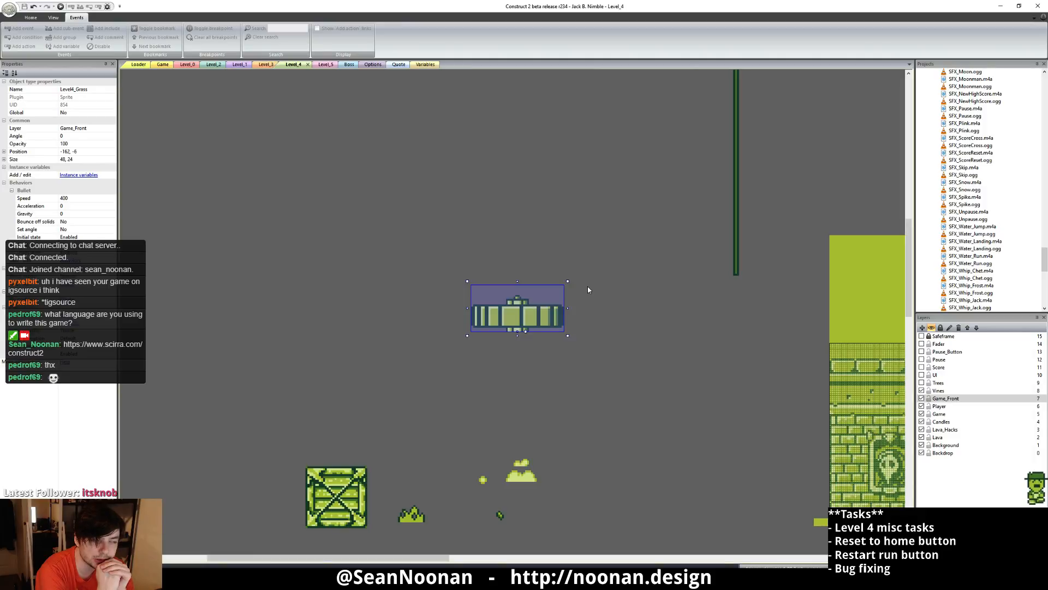
scroll(588, 289, down, 1)
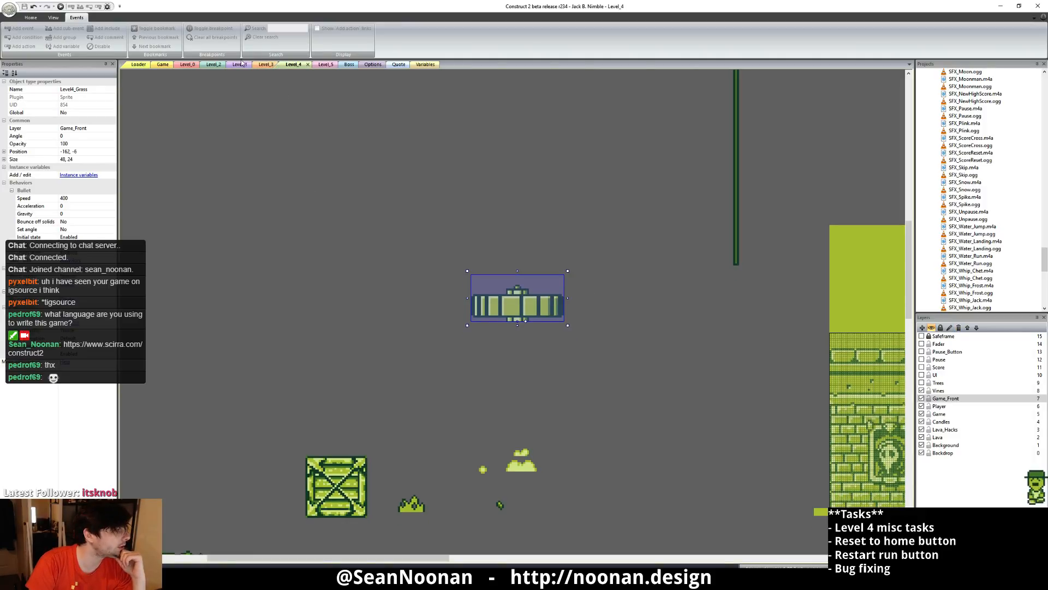
click(136, 67)
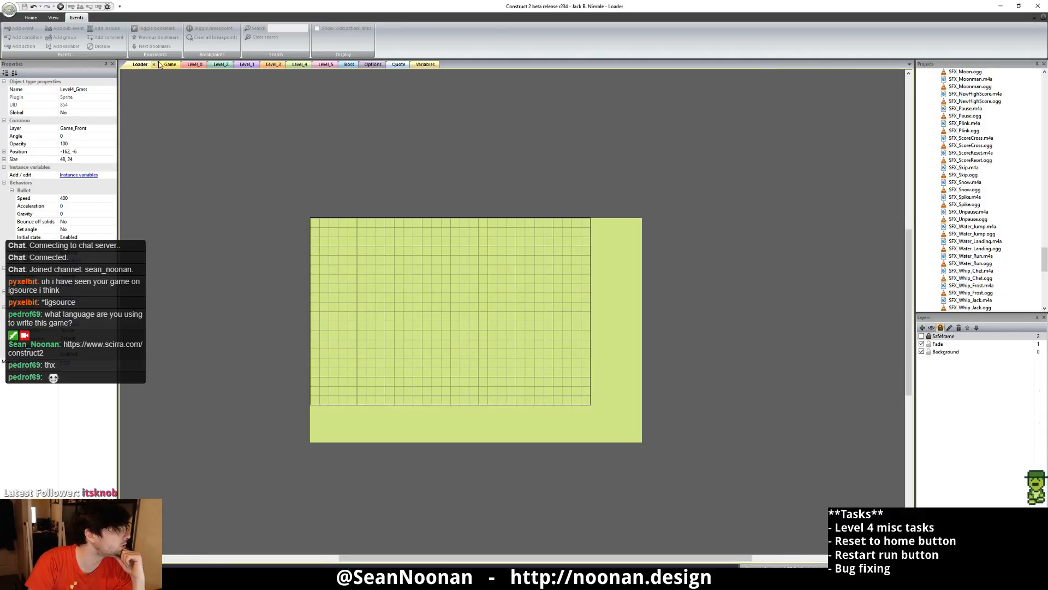
click(174, 65)
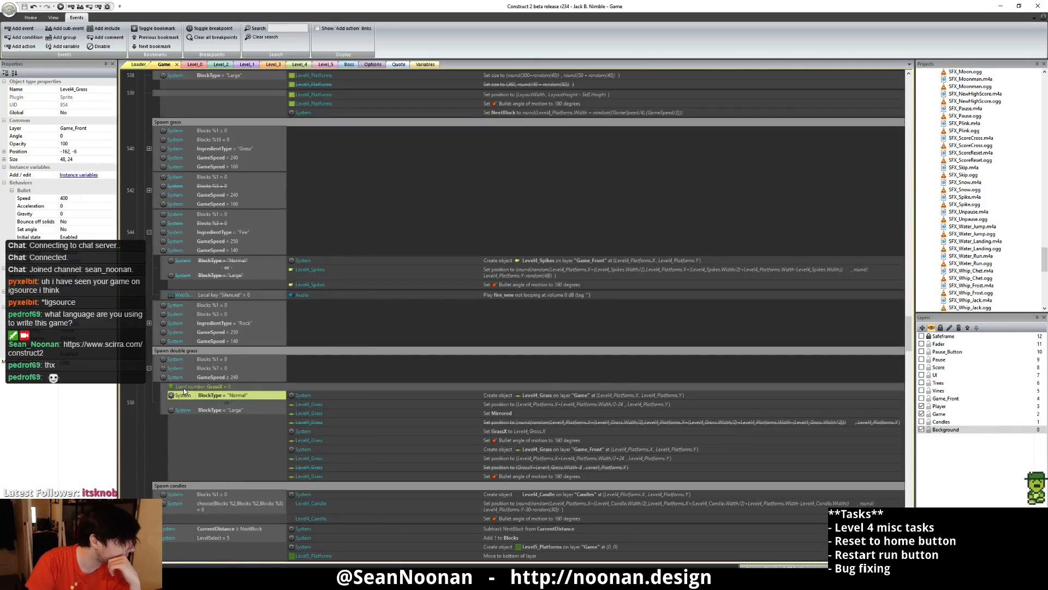
- Compare the double grass spawn event with the platform size set for BlockType "Normal" in Level 4
click(228, 453)
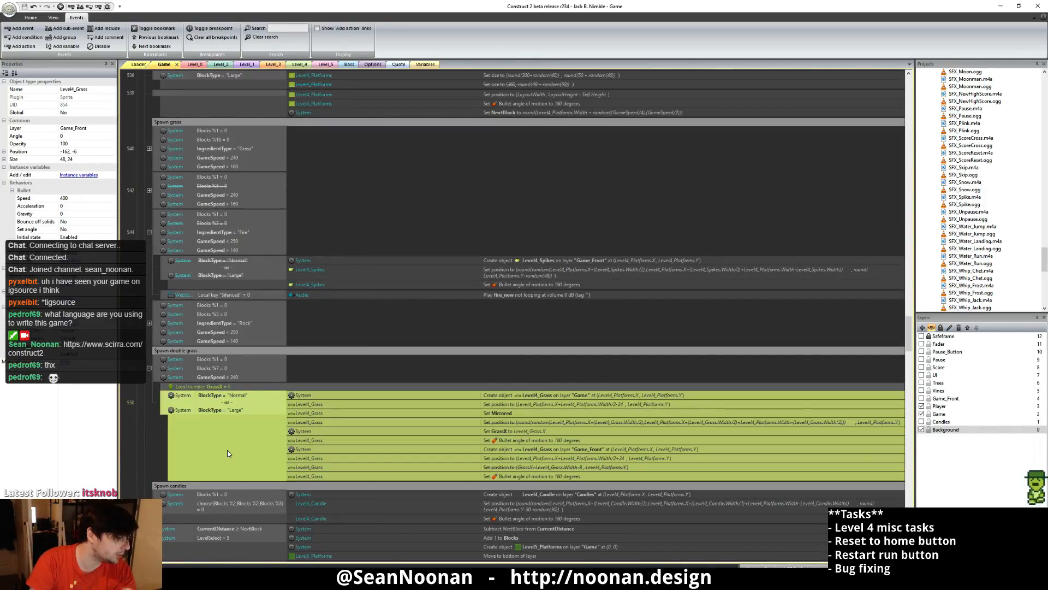
scroll(384, 258, up, 1)
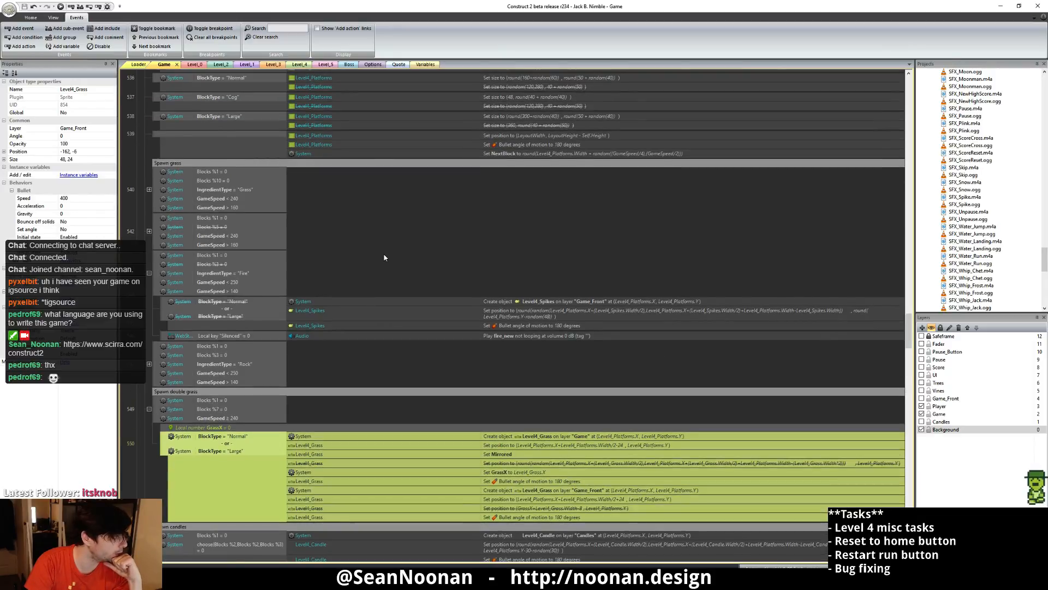
scroll(384, 257, up, 2)
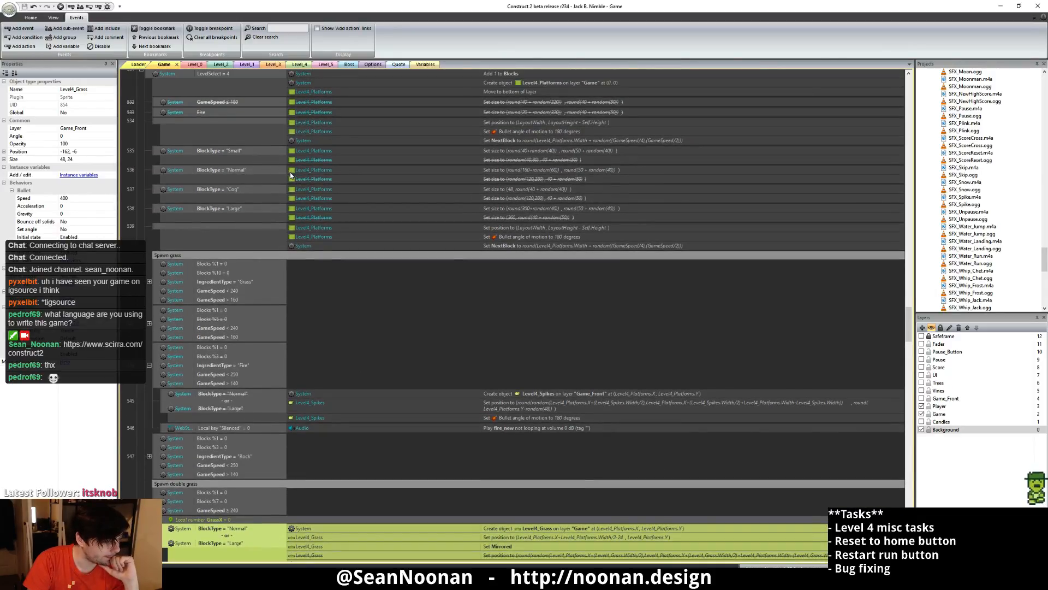
click(253, 180)
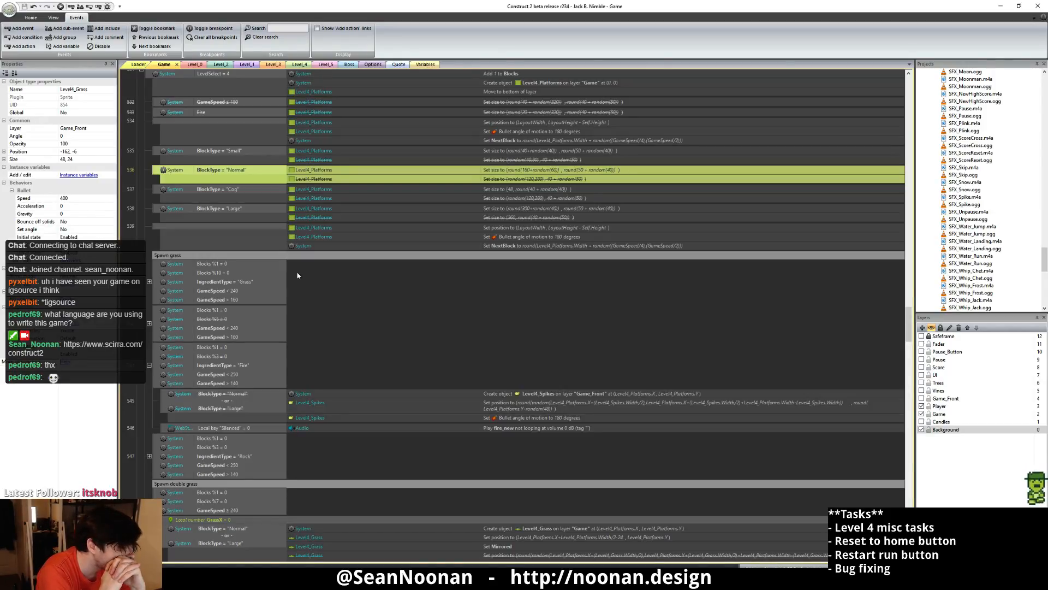
- Disable the BlockType = "Normal" condition in the Level 4 "Spawn double grass" event
scroll(298, 275, down, 3)
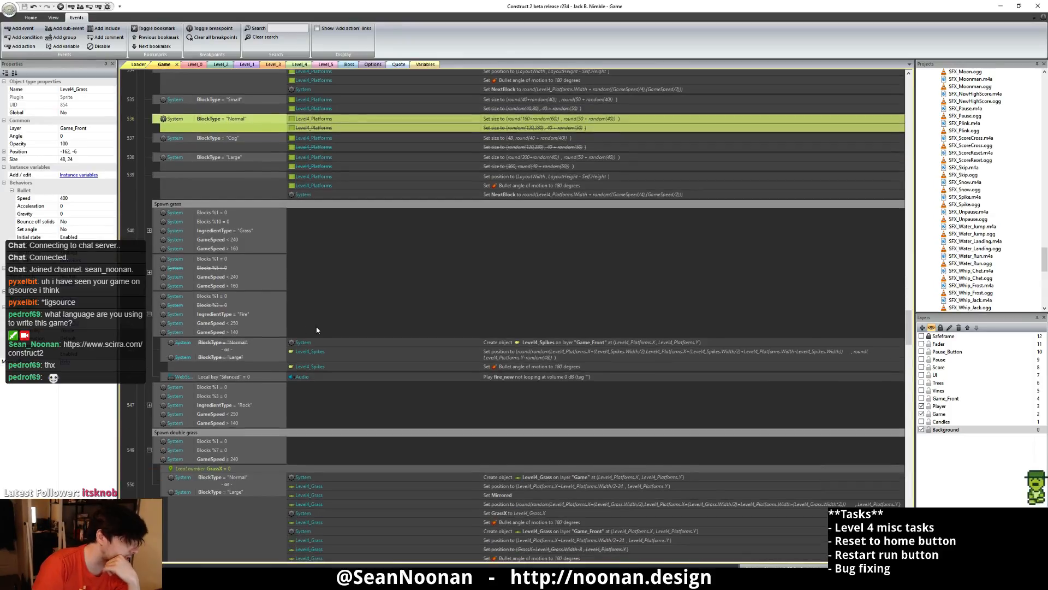
click(246, 436)
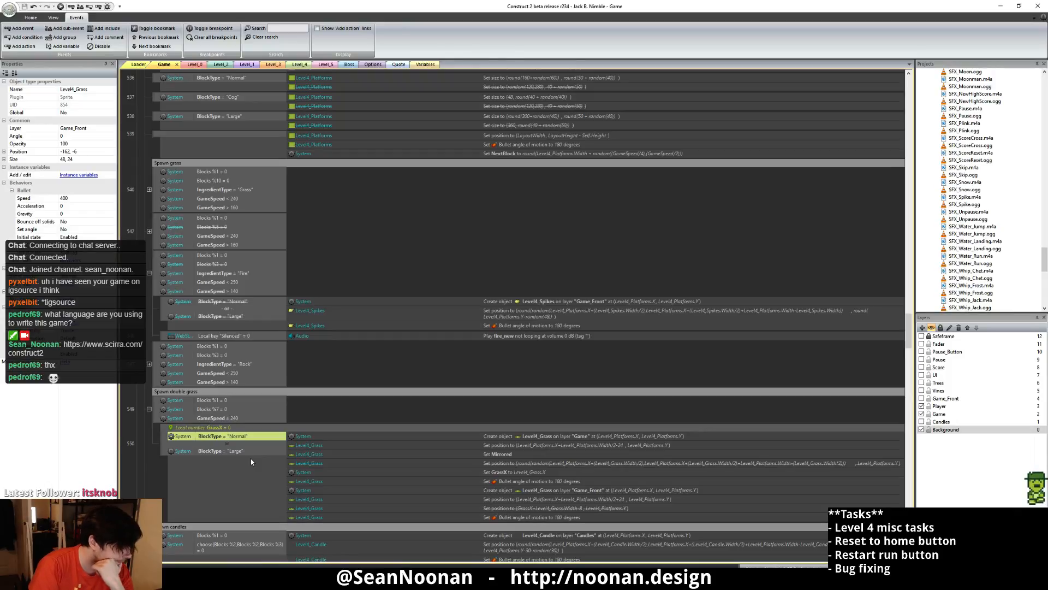
key(d)
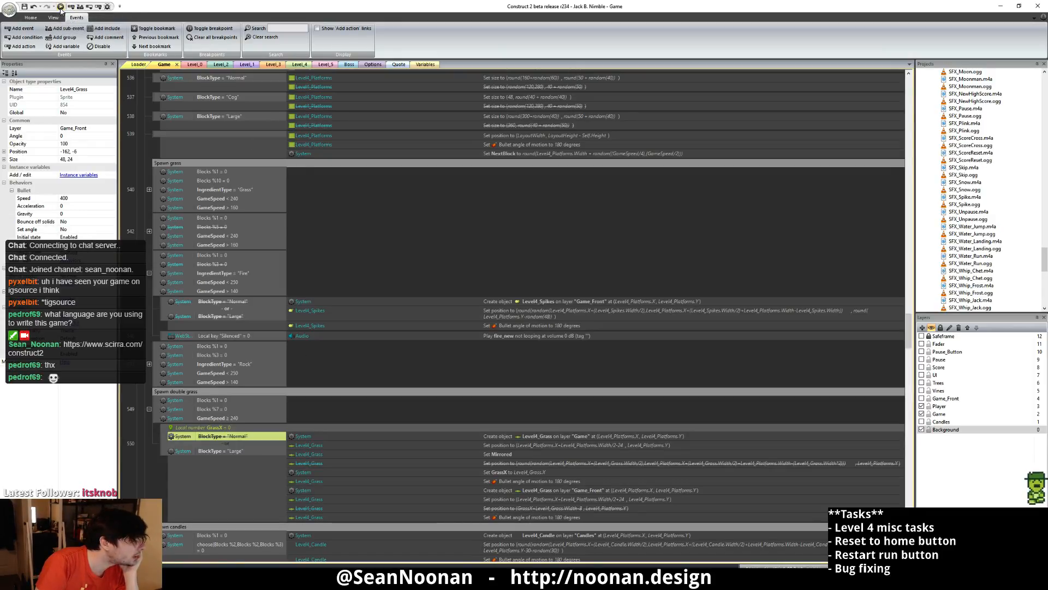
- Run the game preview, continue past the title screen and open the settings from the location select map
click(140, 64)
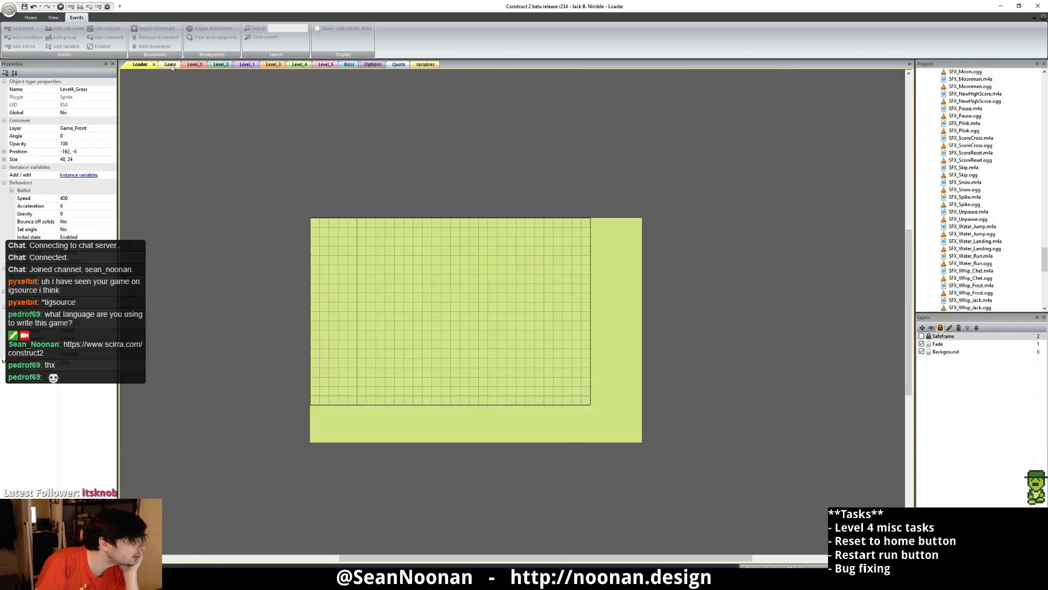
click(171, 64)
click(61, 7)
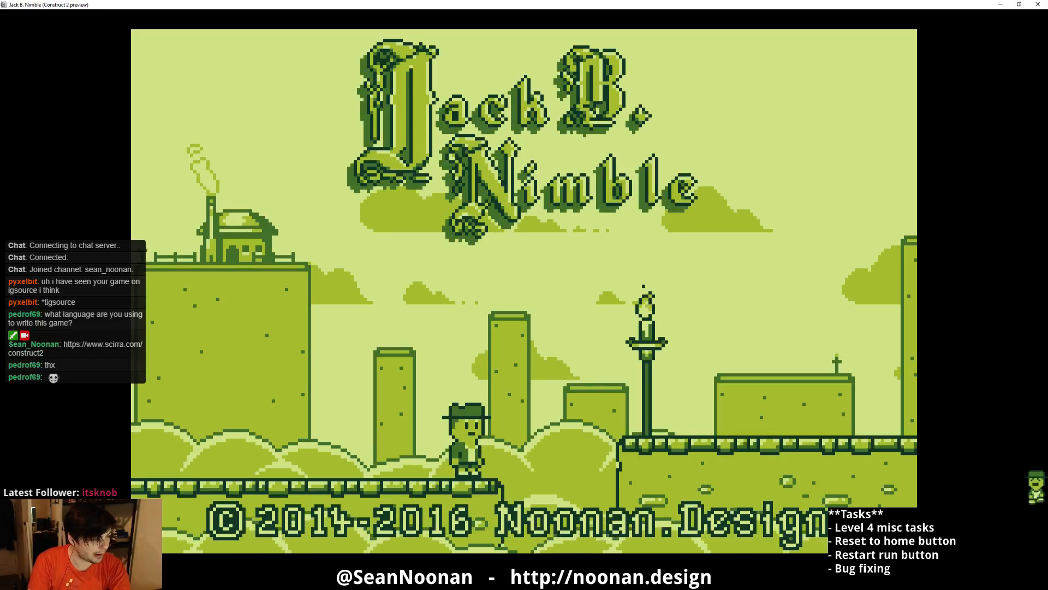
key(space)
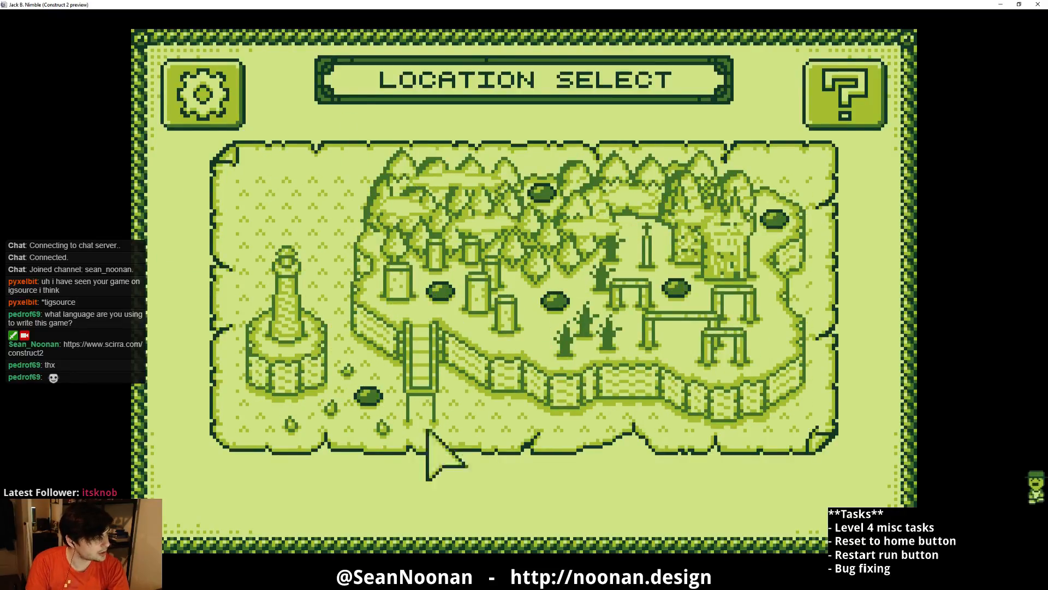
click(217, 101)
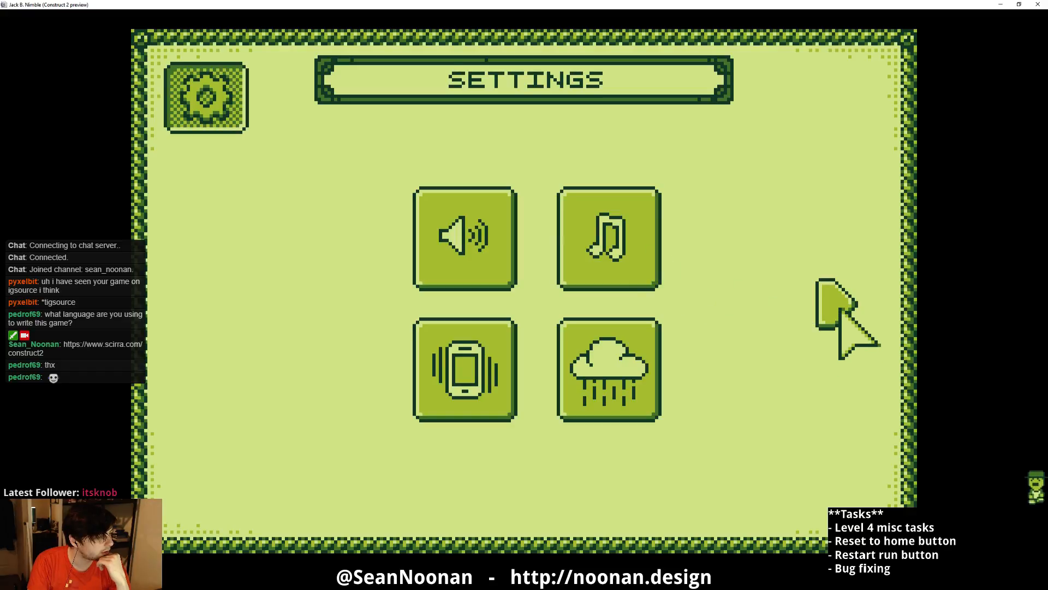
- Leave the settings and choose the easternmost location beside the castle on the location select map
click(241, 120)
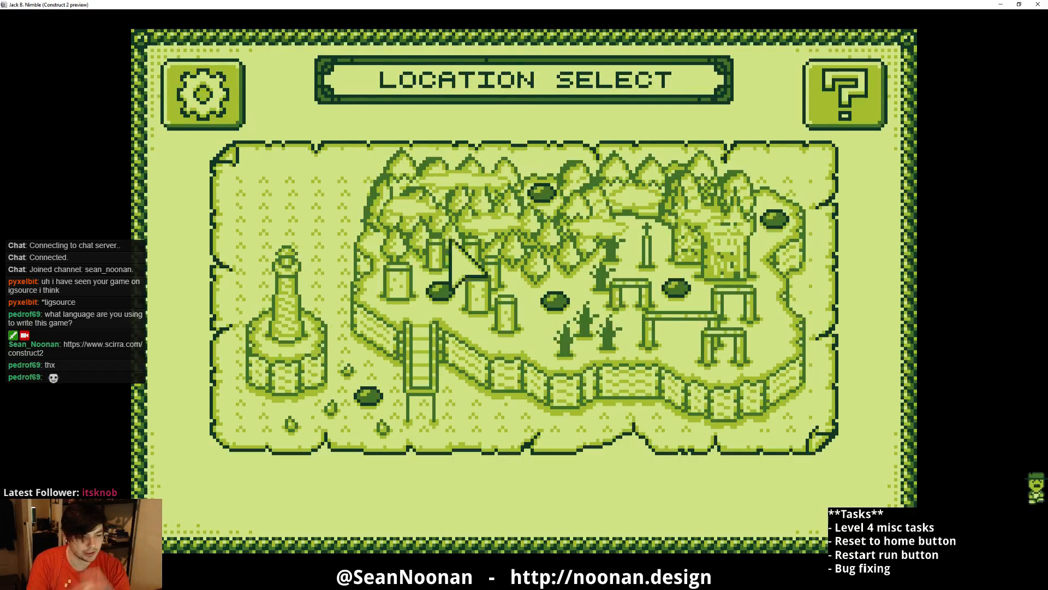
click(756, 215)
click(858, 477)
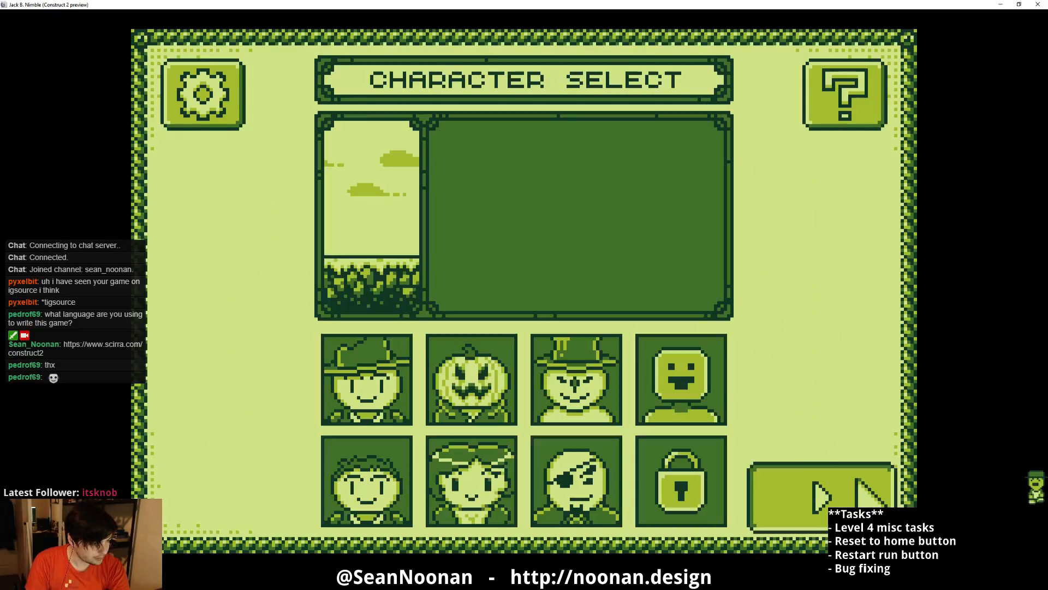
- Continue past character select, choose the second thermometer theme and start the Level 4 run
click(778, 505)
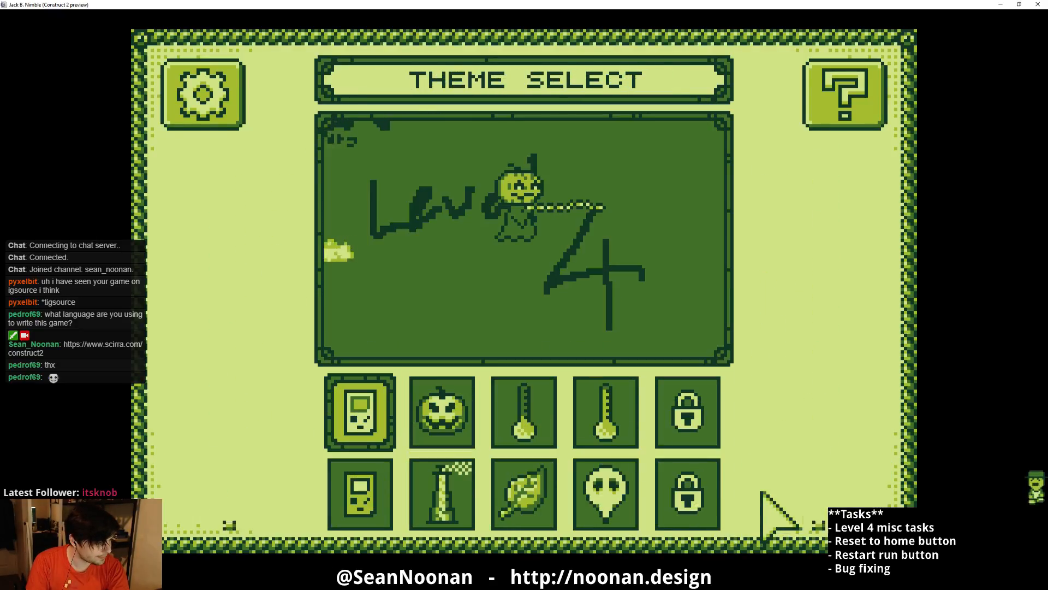
click(551, 423)
click(601, 434)
click(786, 487)
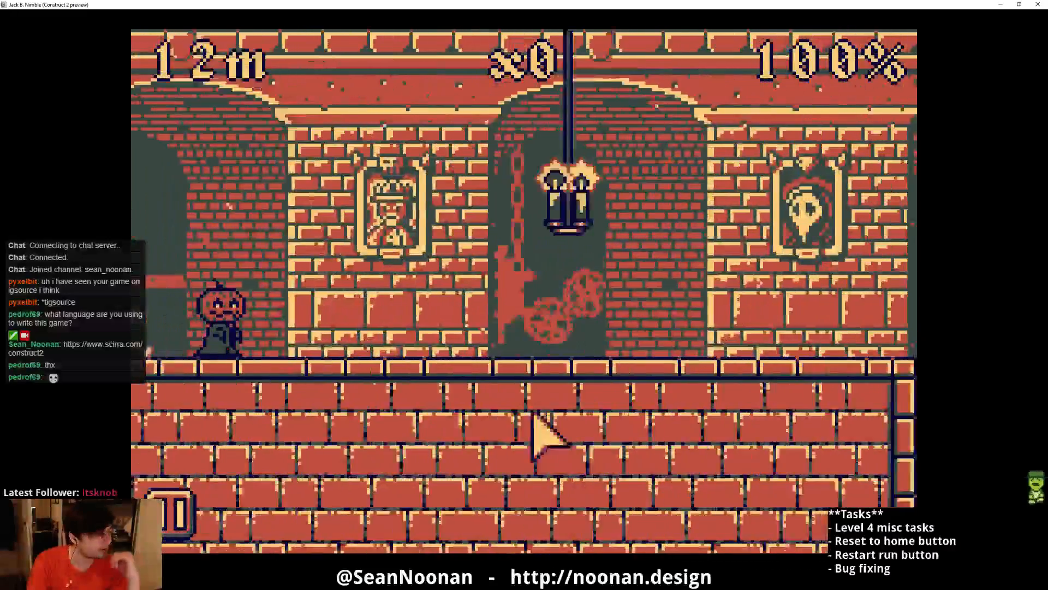
- Play a test run through Level 4, jumping between the platforms, to examine how grass spawns on the different blocks
click(534, 421)
click(540, 425)
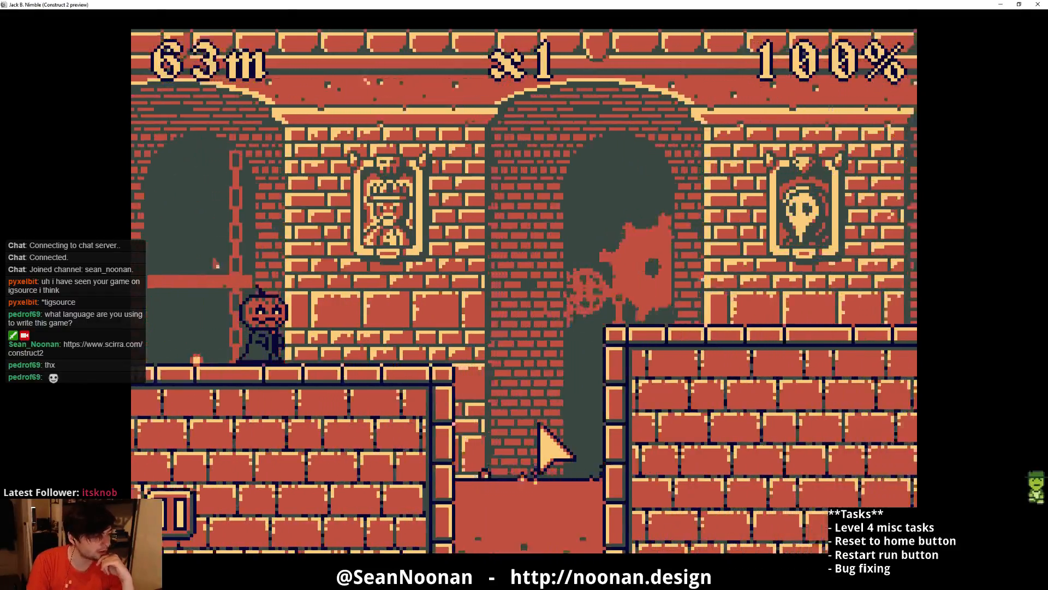
click(539, 424)
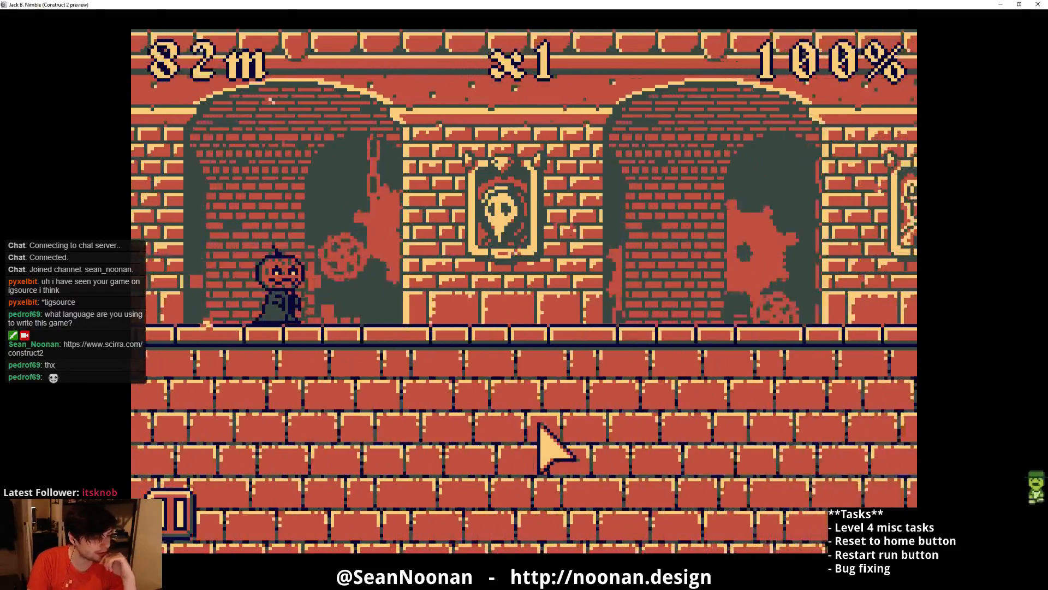
click(549, 425)
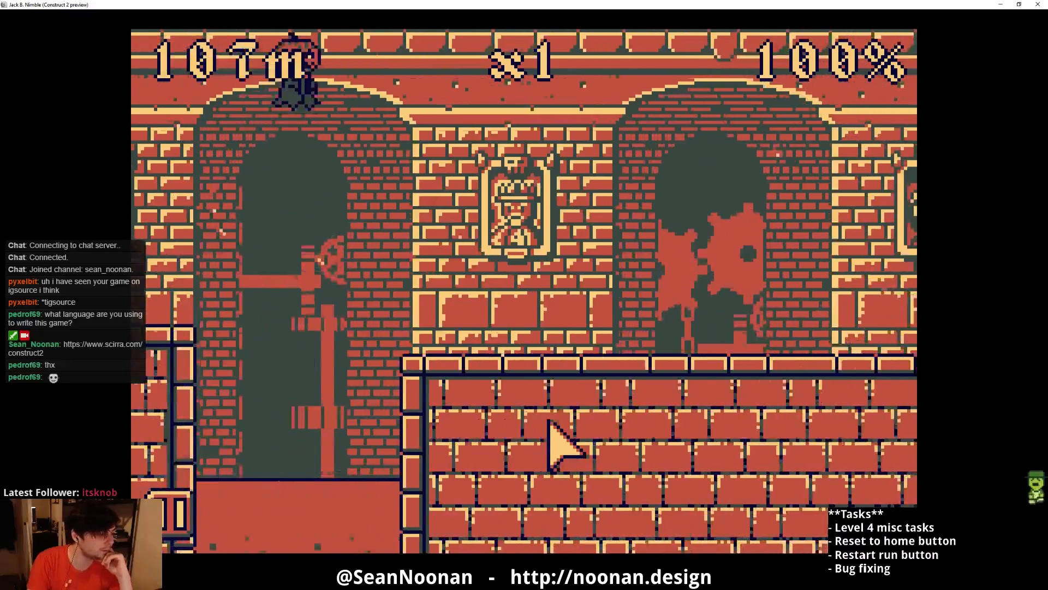
click(549, 425)
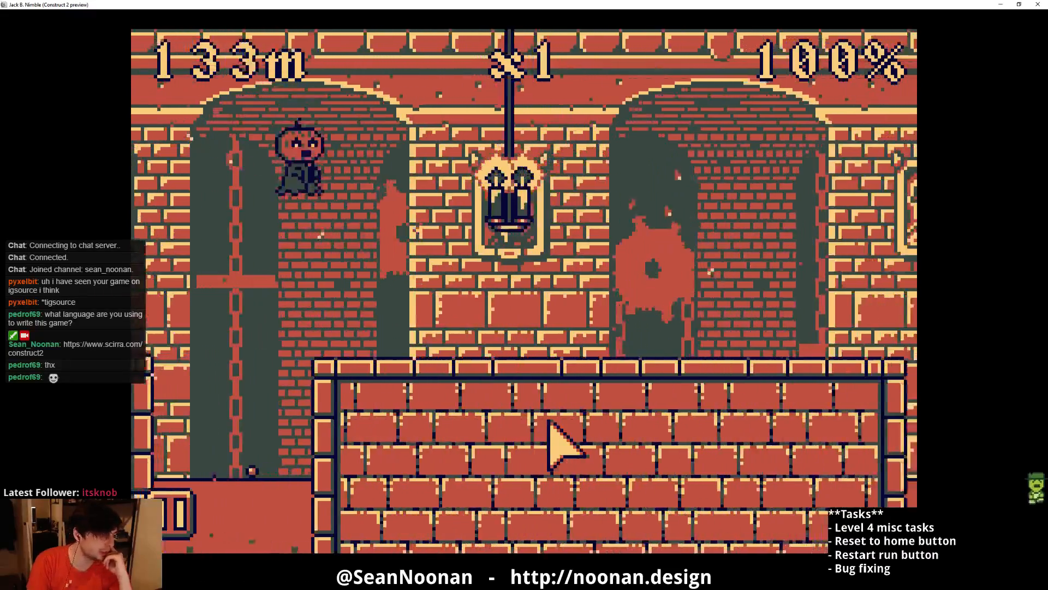
click(548, 425)
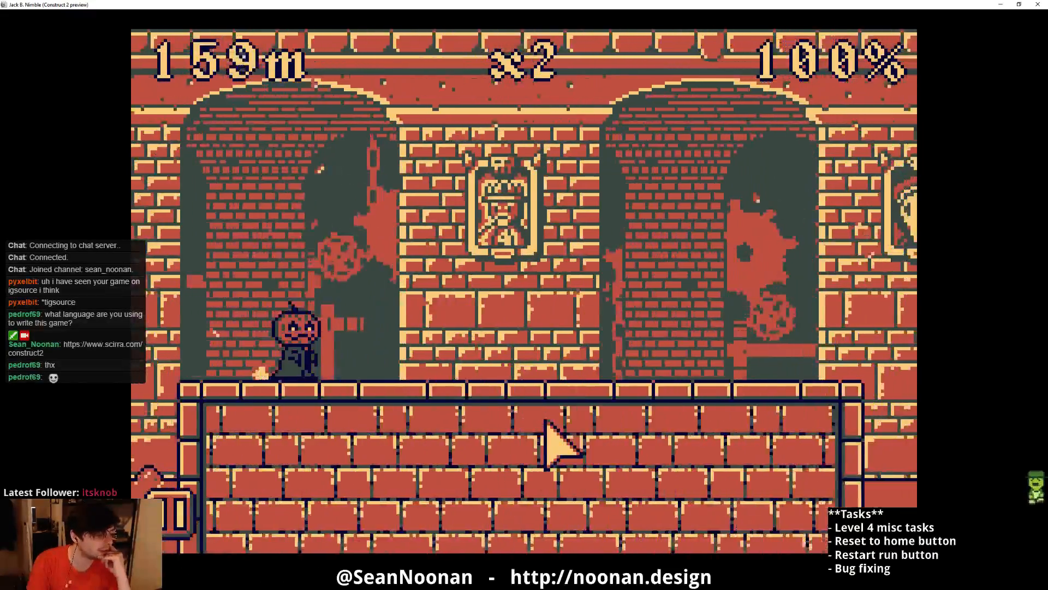
click(548, 425)
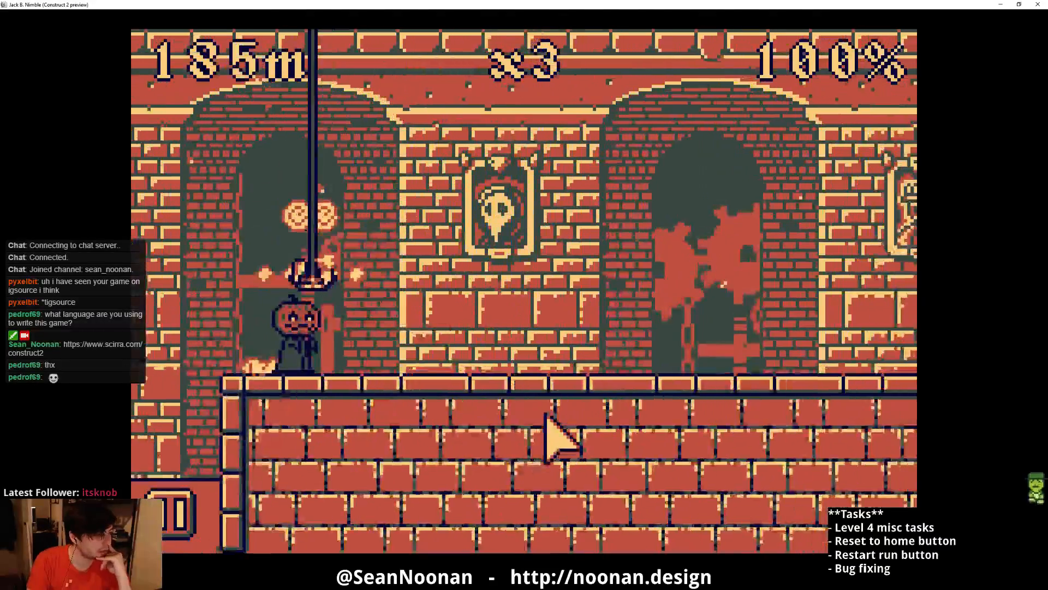
click(546, 415)
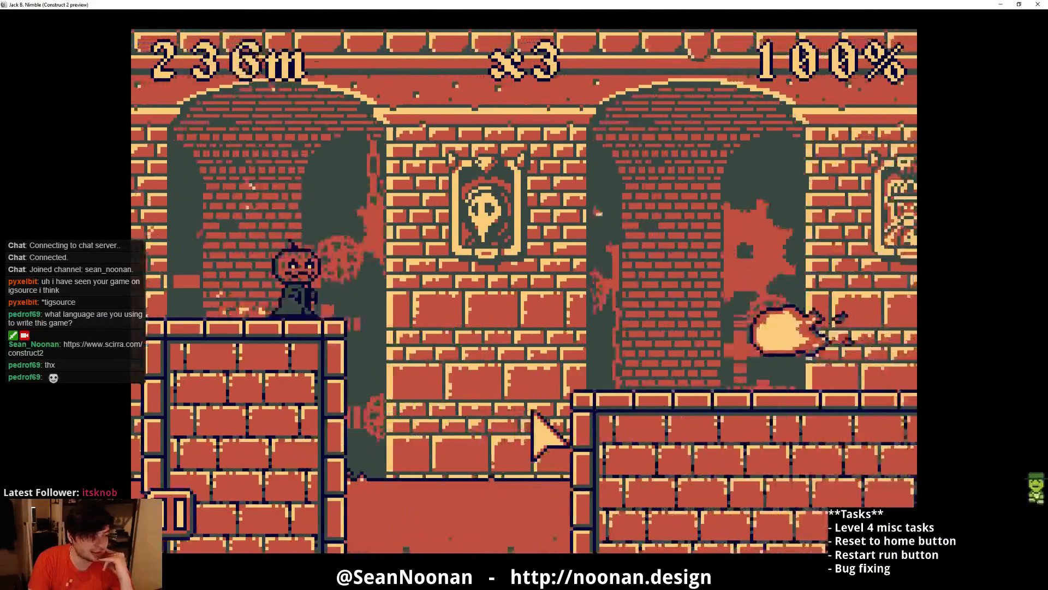
click(534, 412)
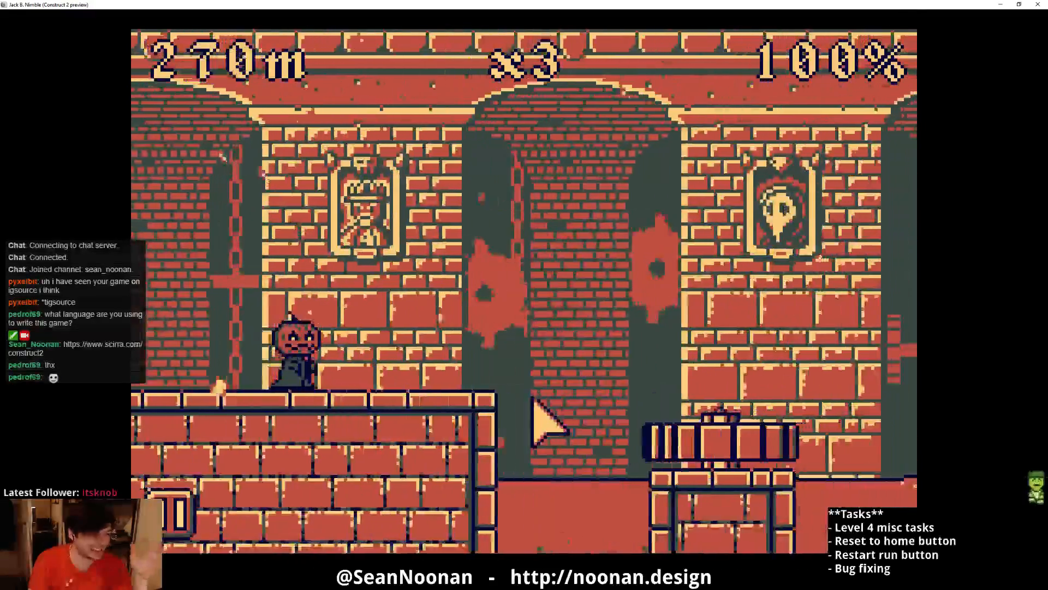
click(534, 398)
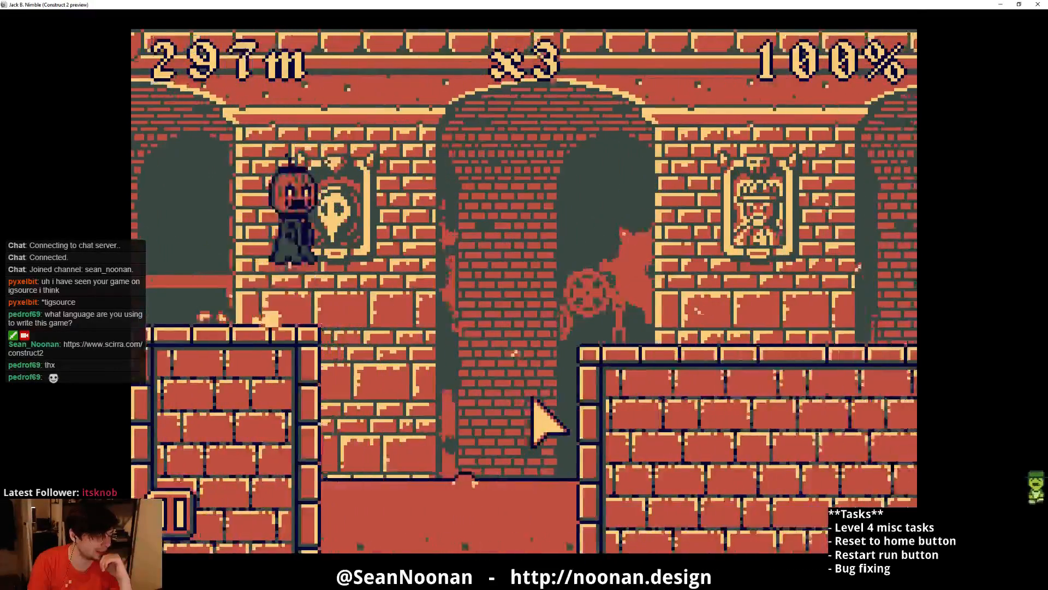
click(535, 401)
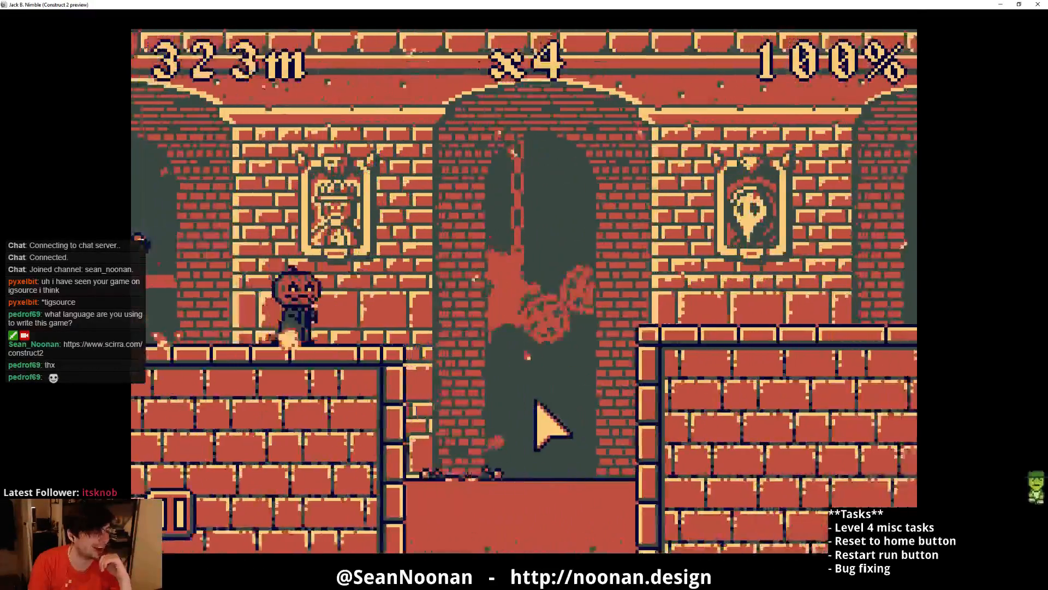
click(536, 407)
click(535, 400)
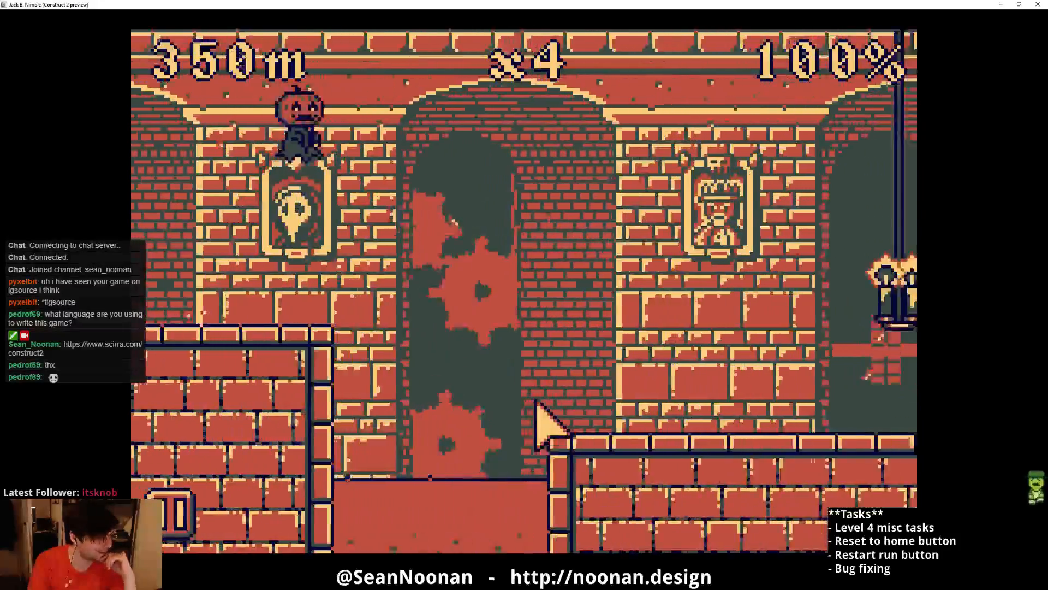
click(536, 402)
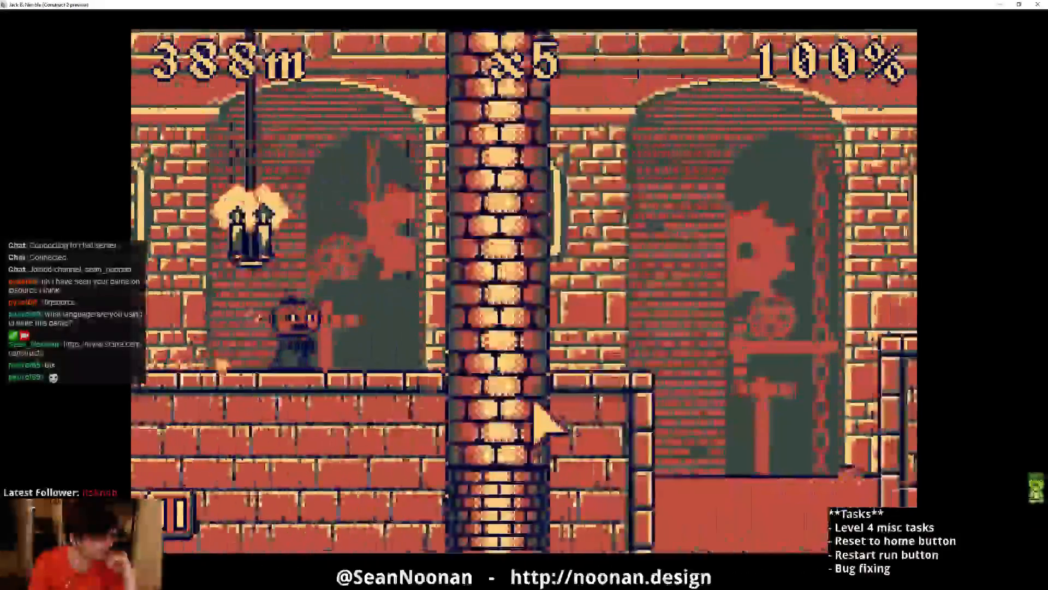
click(536, 407)
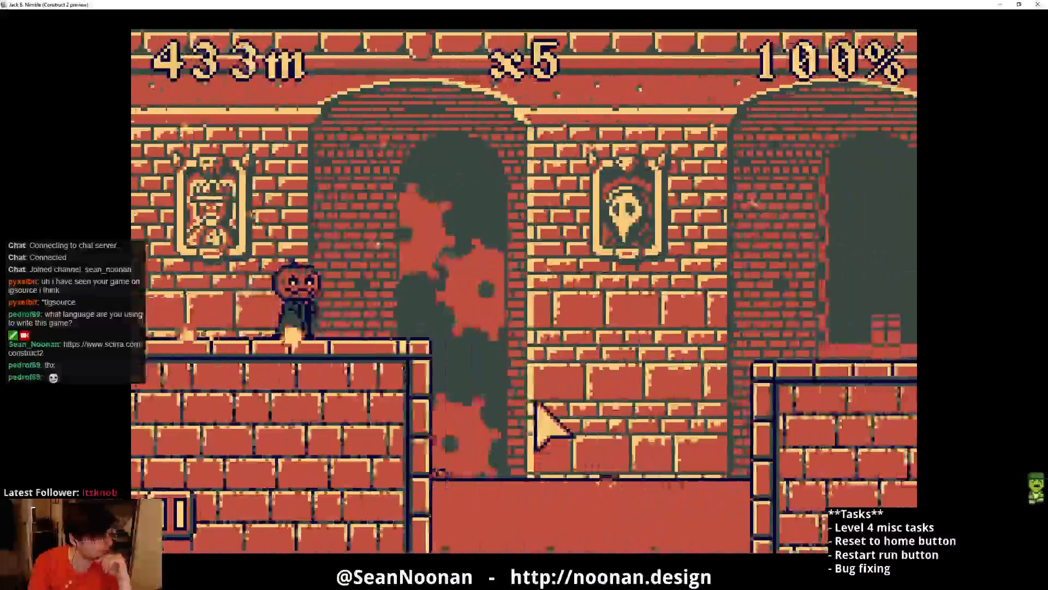
click(536, 407)
click(538, 410)
click(539, 407)
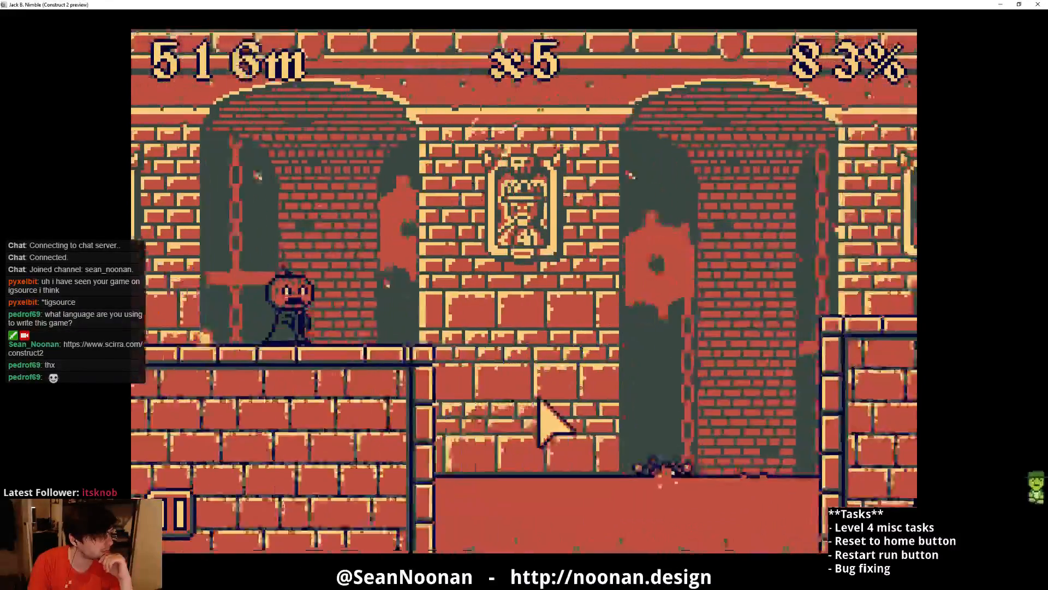
click(539, 403)
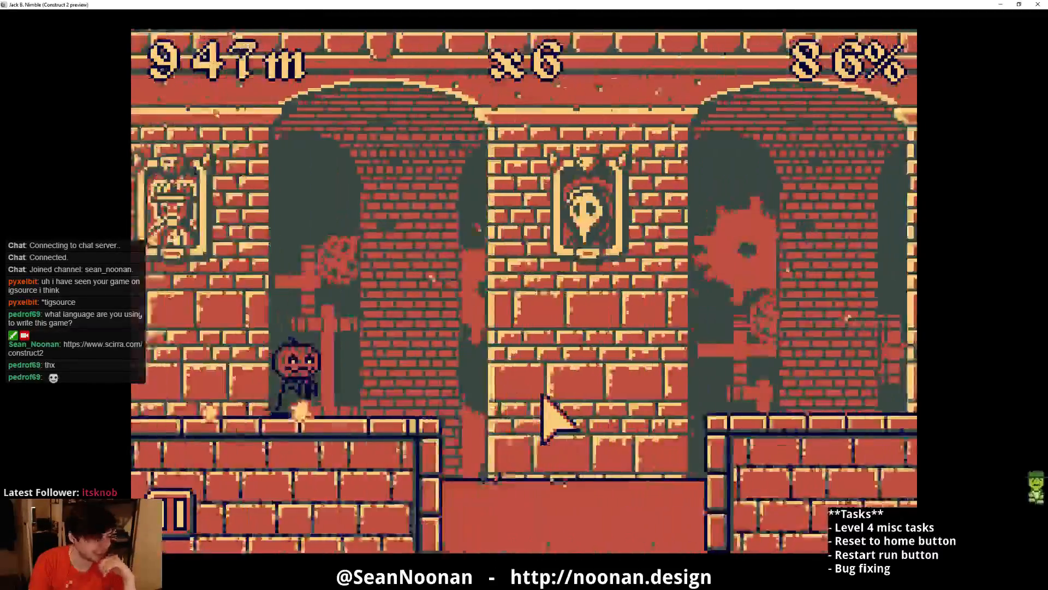
click(541, 393)
click(606, 420)
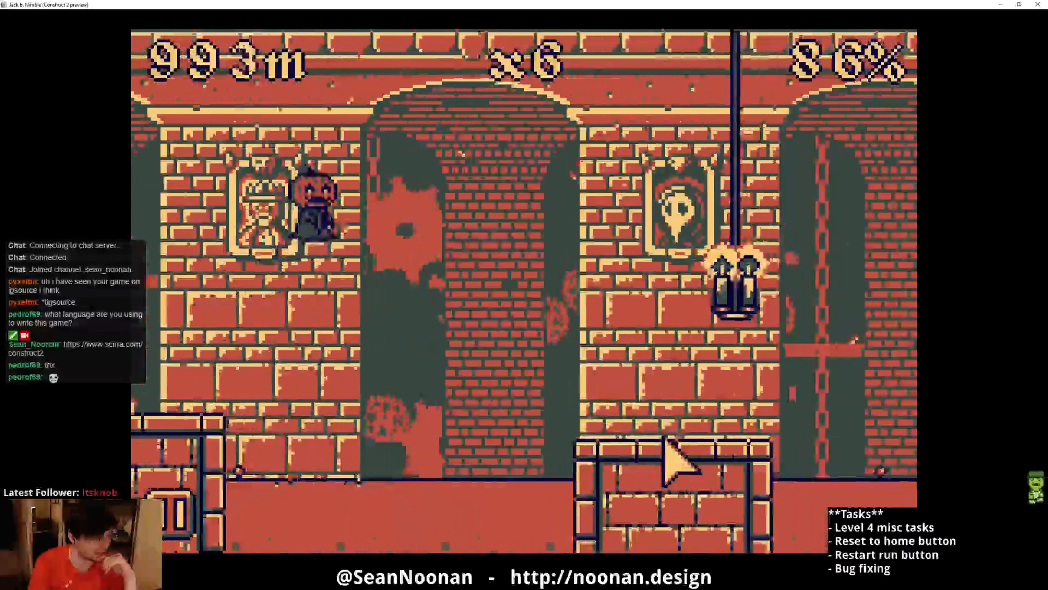
right_click(567, 475)
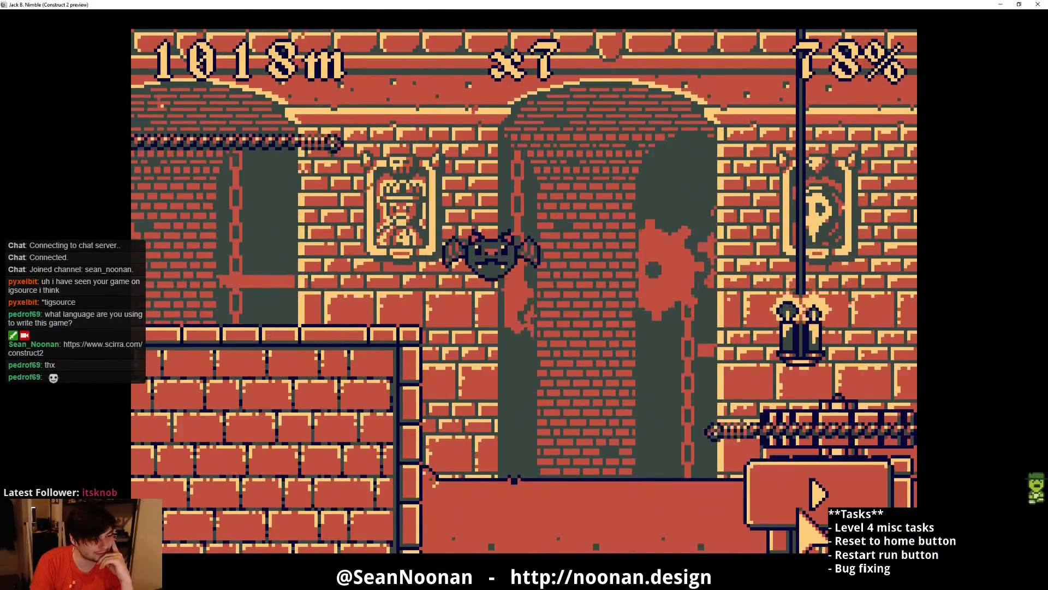
- Restart Level 4 from the results screen and play a run past the platforms, crate and fireballs to examine the level's spawning
click(831, 479)
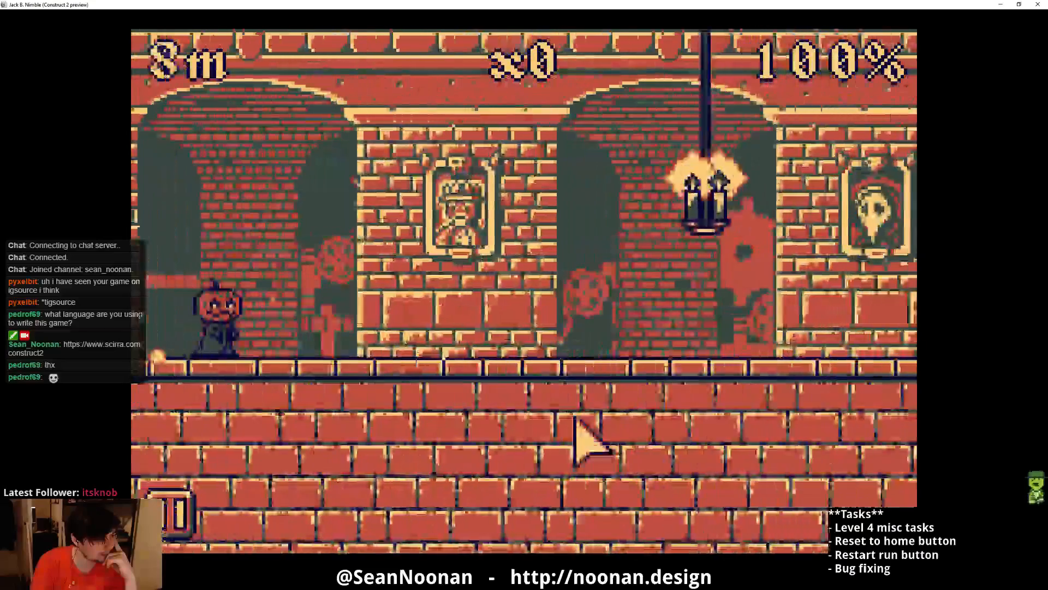
click(573, 423)
right_click(566, 415)
click(538, 428)
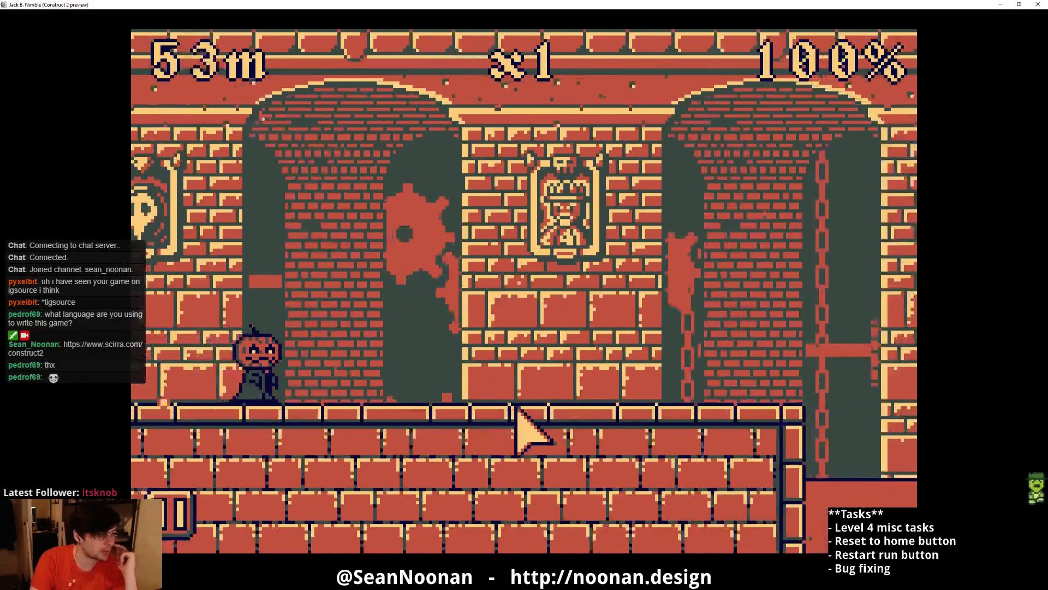
click(504, 456)
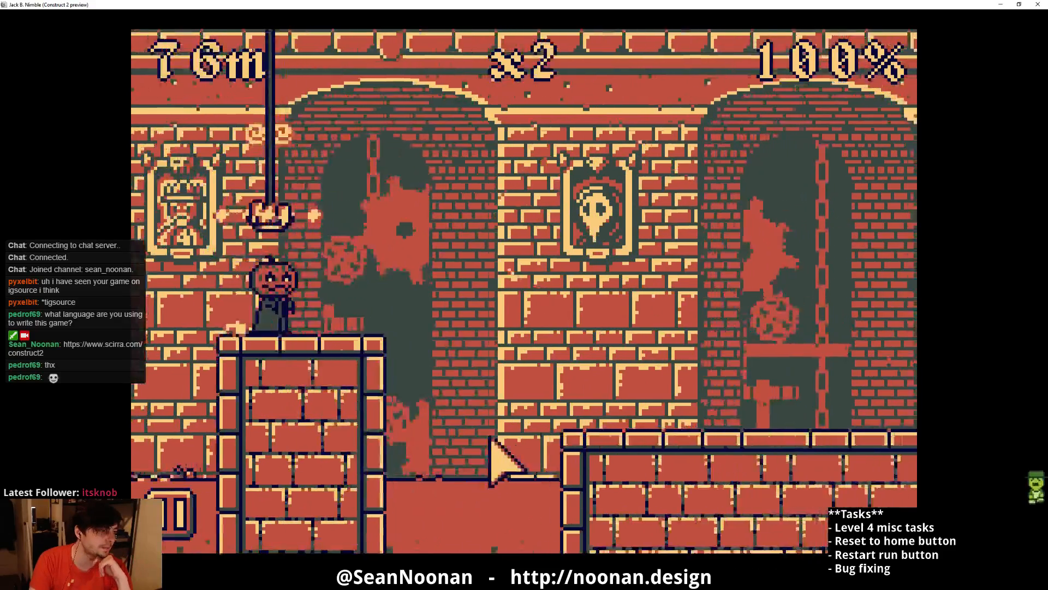
click(491, 438)
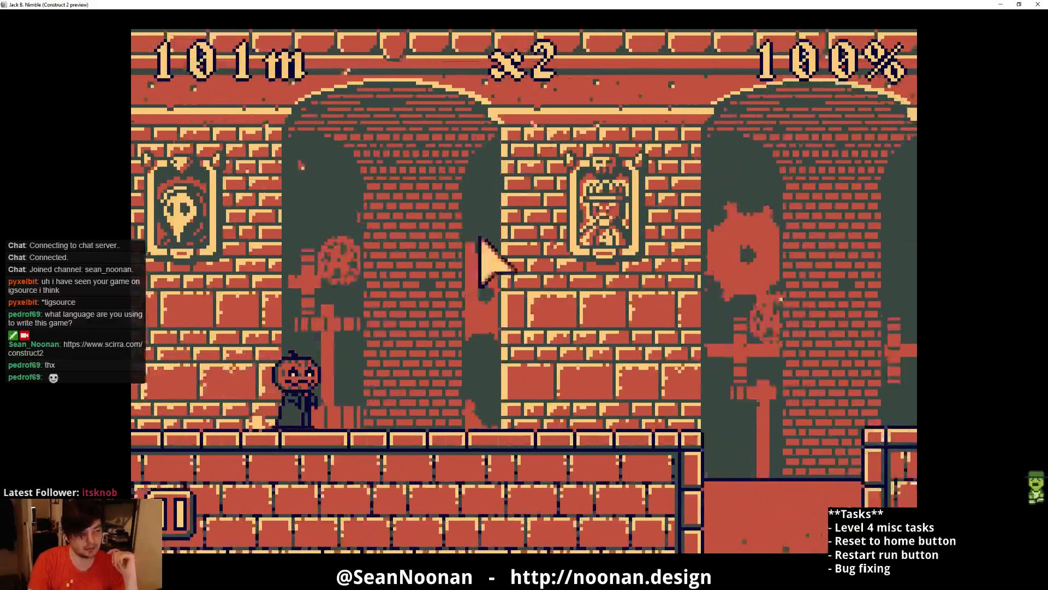
click(529, 233)
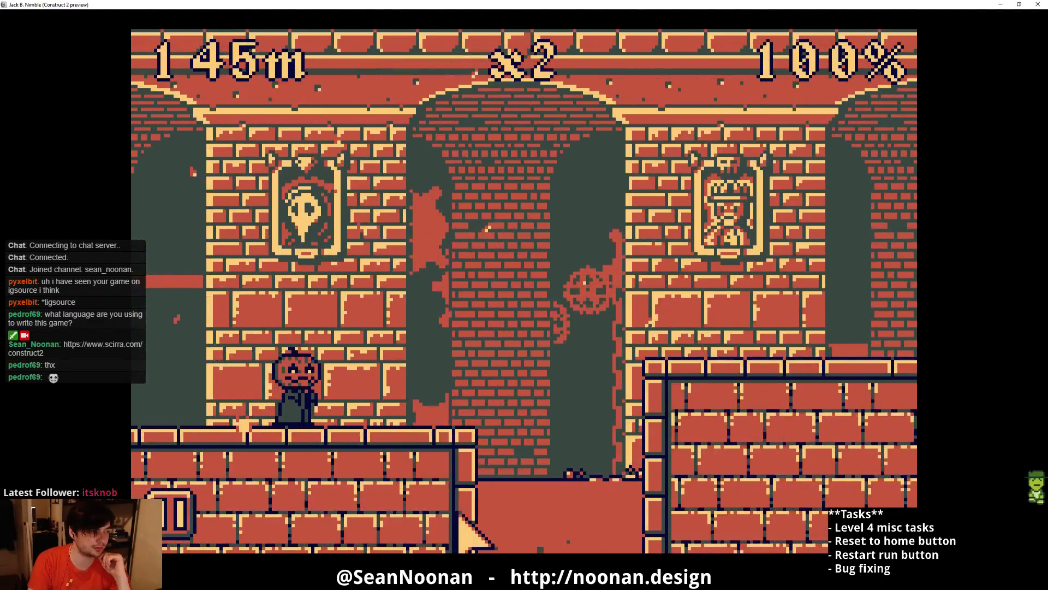
click(508, 490)
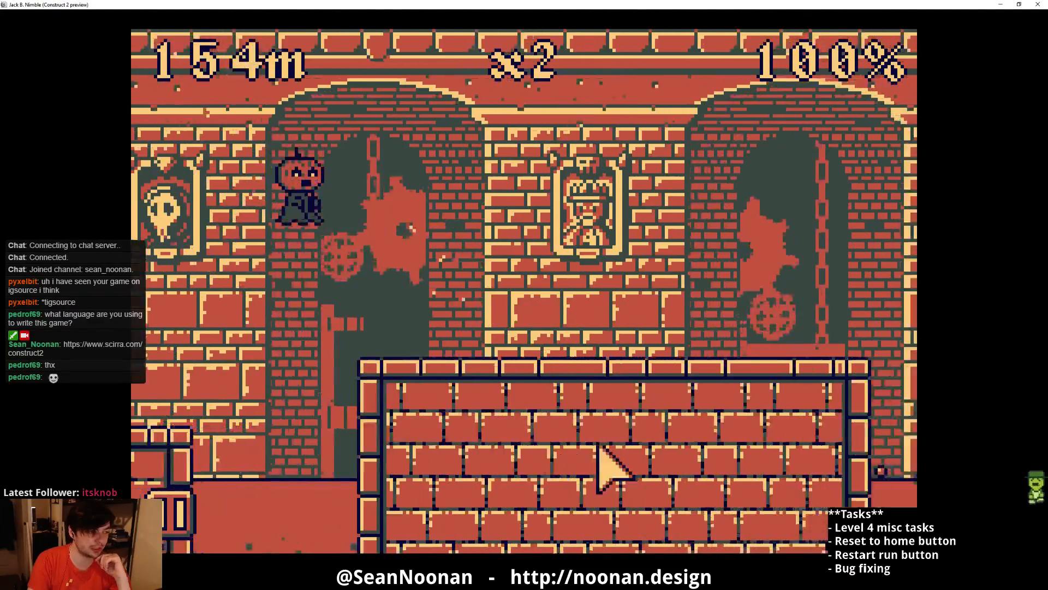
click(691, 401)
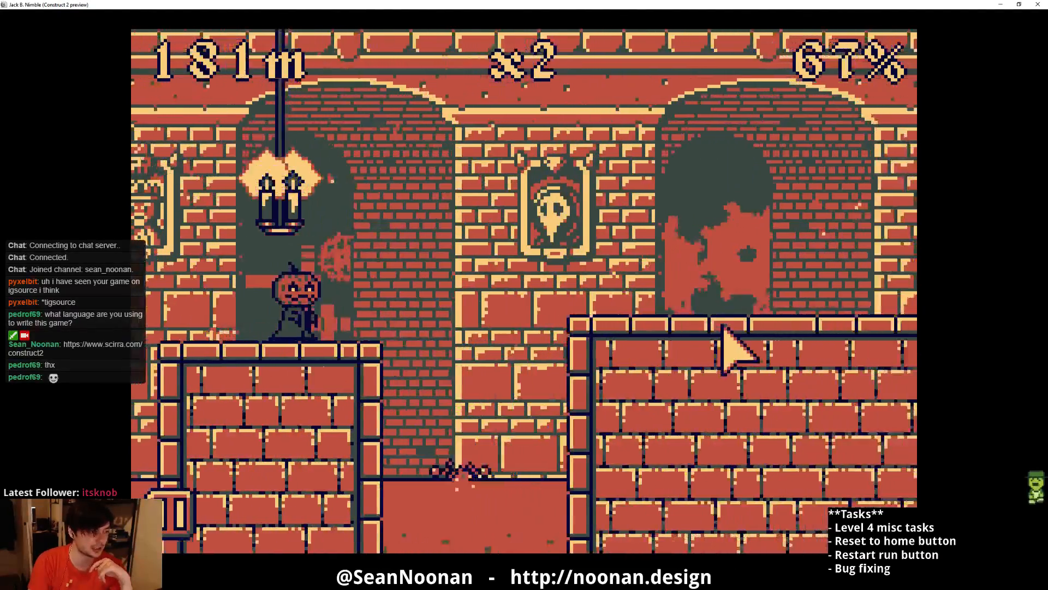
click(722, 326)
click(722, 326)
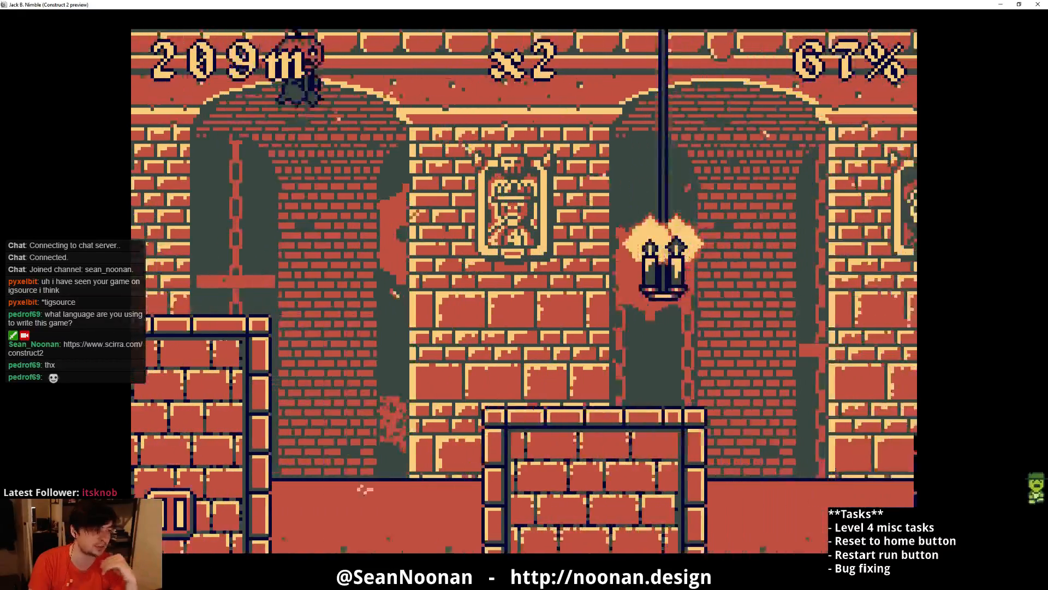
key(space)
key(space)
key(space)
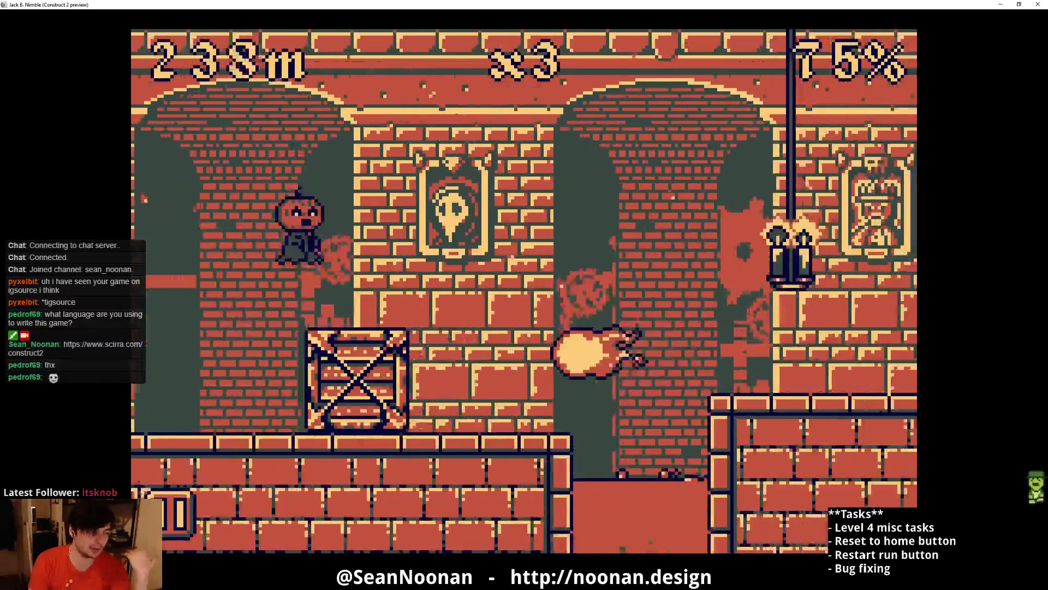
key(space)
key(space)
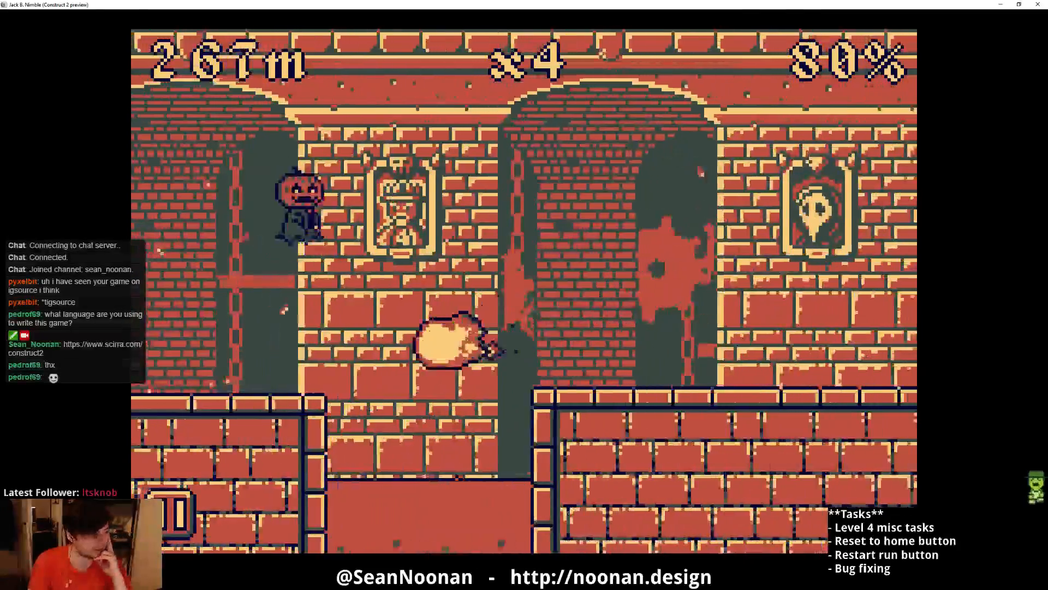
key(space)
key(space)
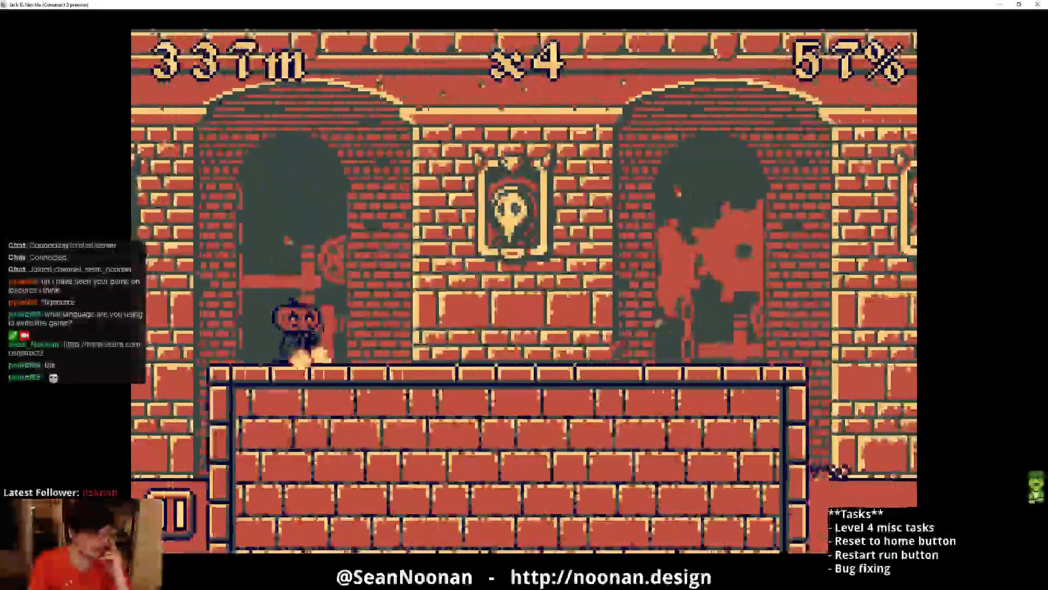
key(space)
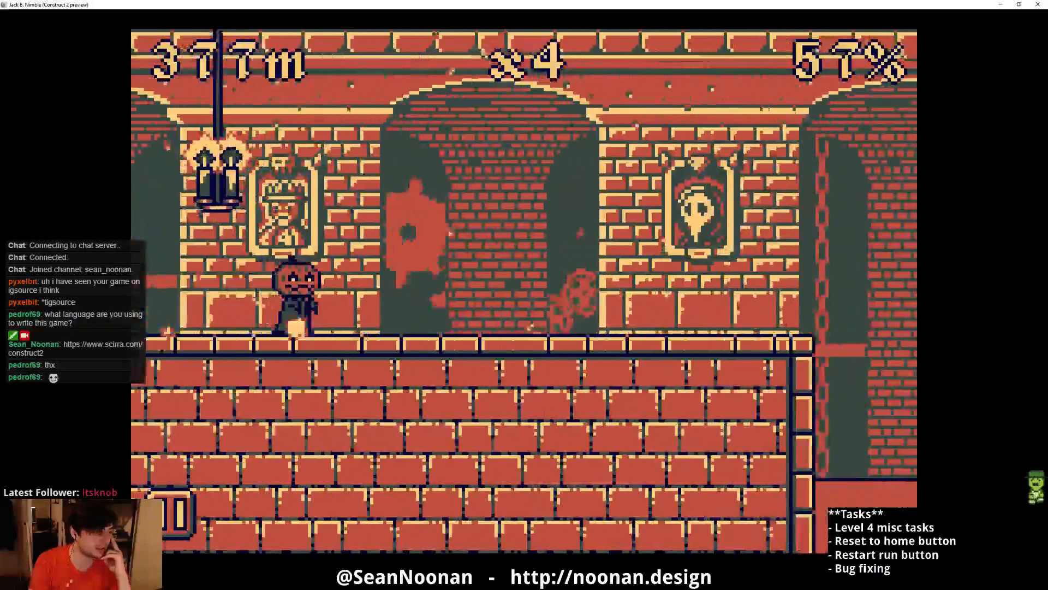
key(space)
key(space)
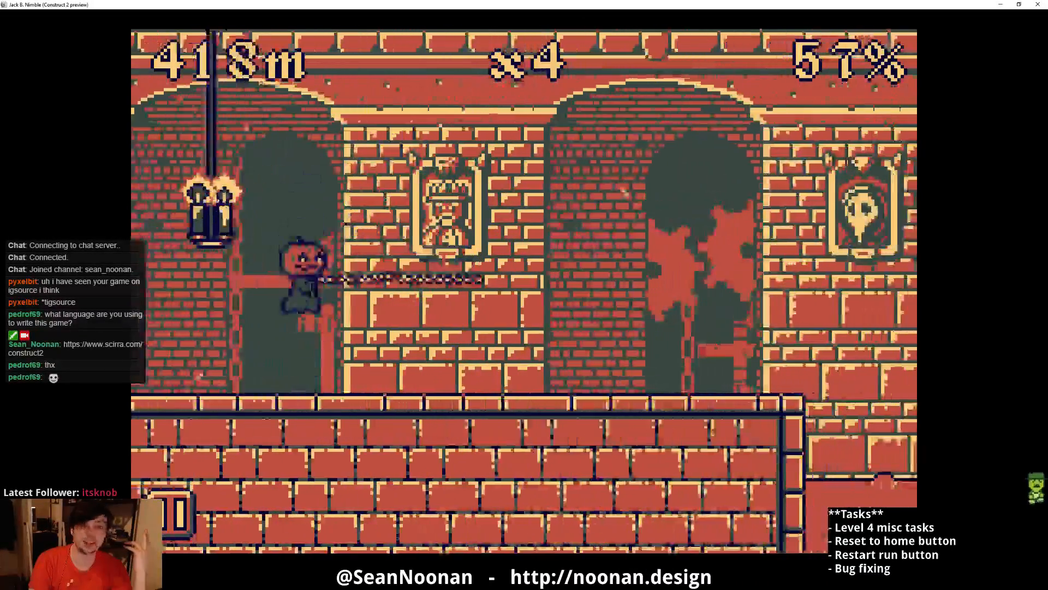
key(space)
key(space)
key(space)
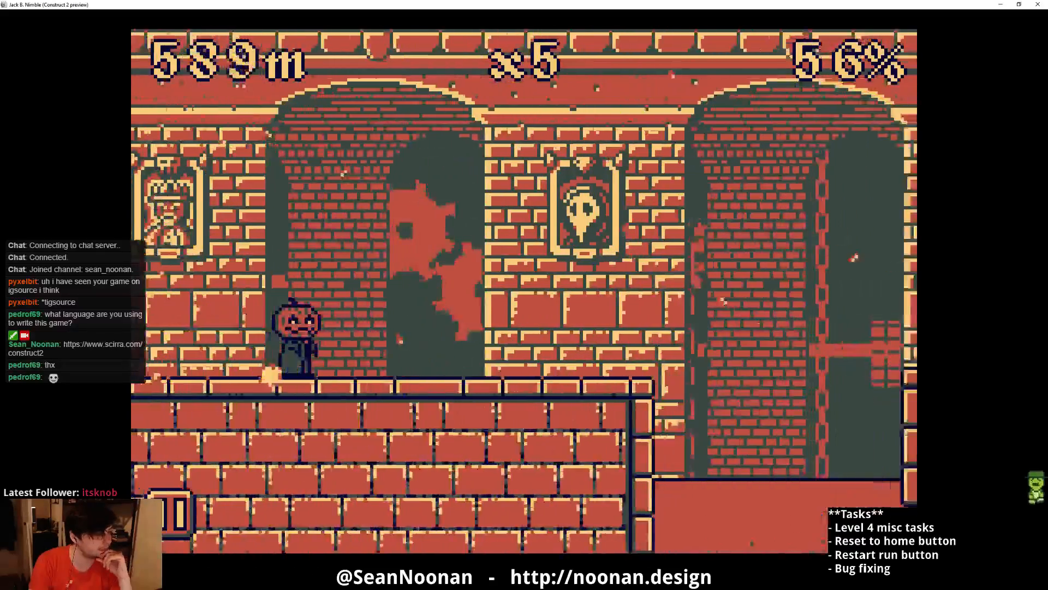
key(space)
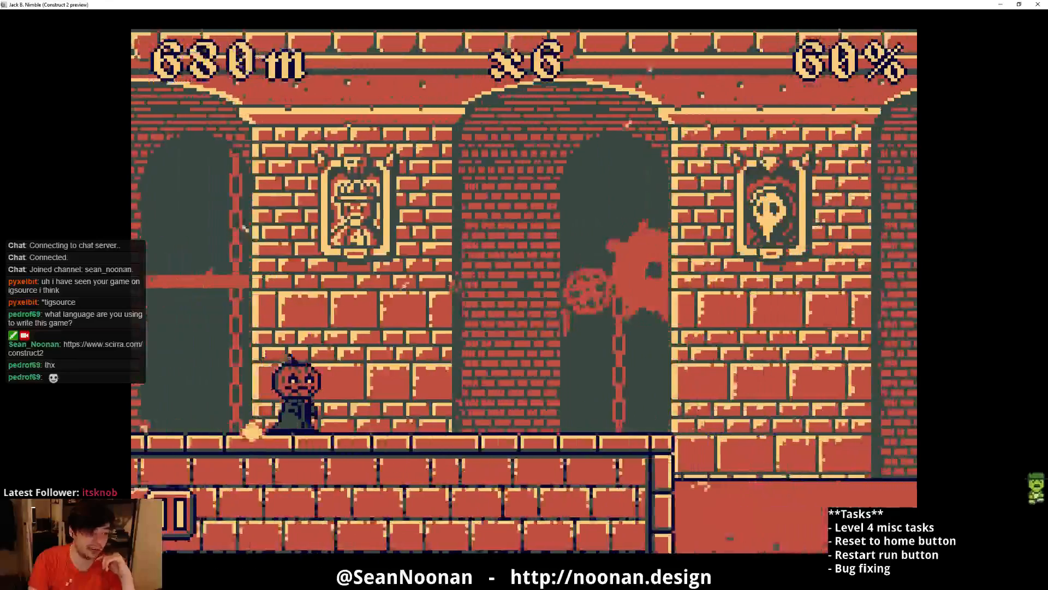
key(space)
key(space)
key(space)
key(space)
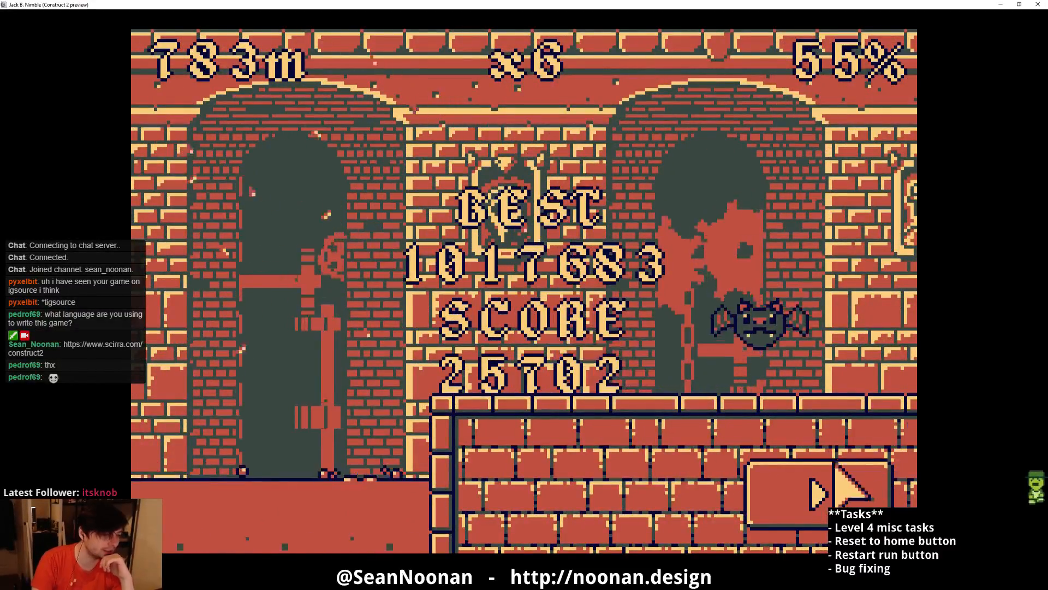
- Start another Level 4 run from the score screen and jump between the castle platforms to check the block and grass layout
click(819, 491)
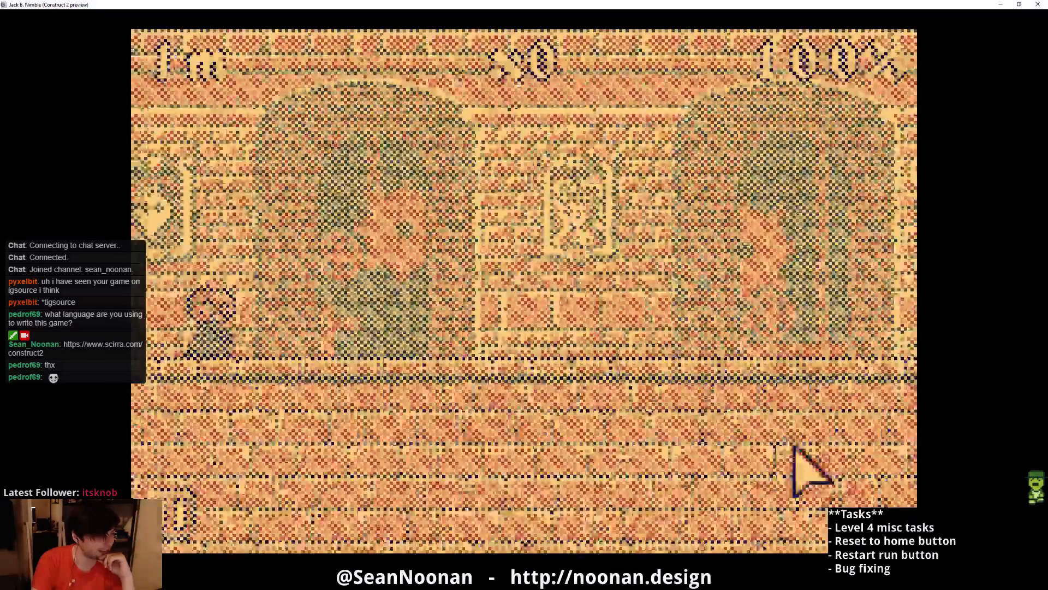
key(space)
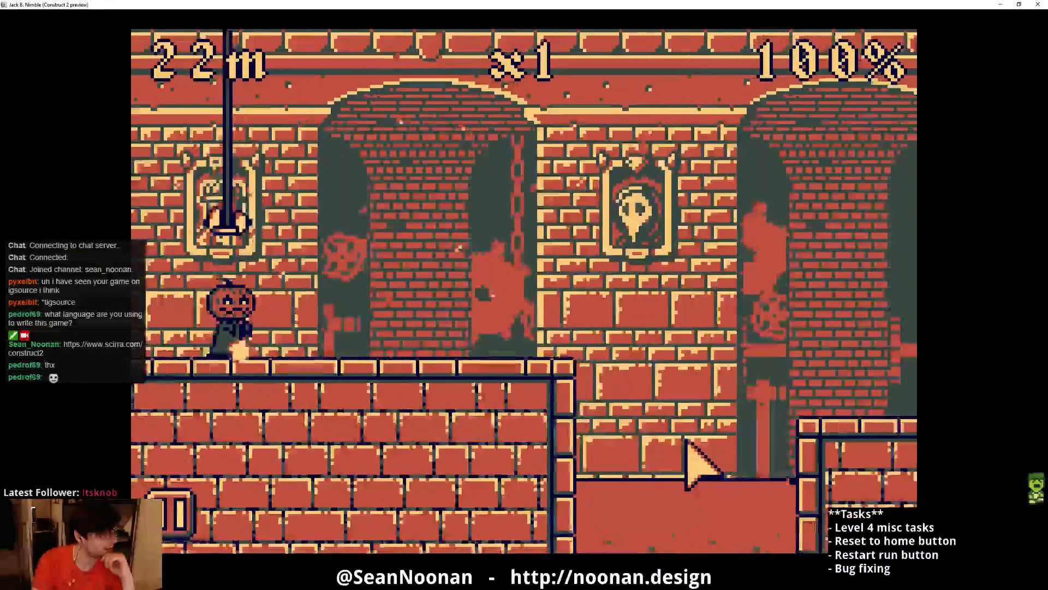
click(683, 473)
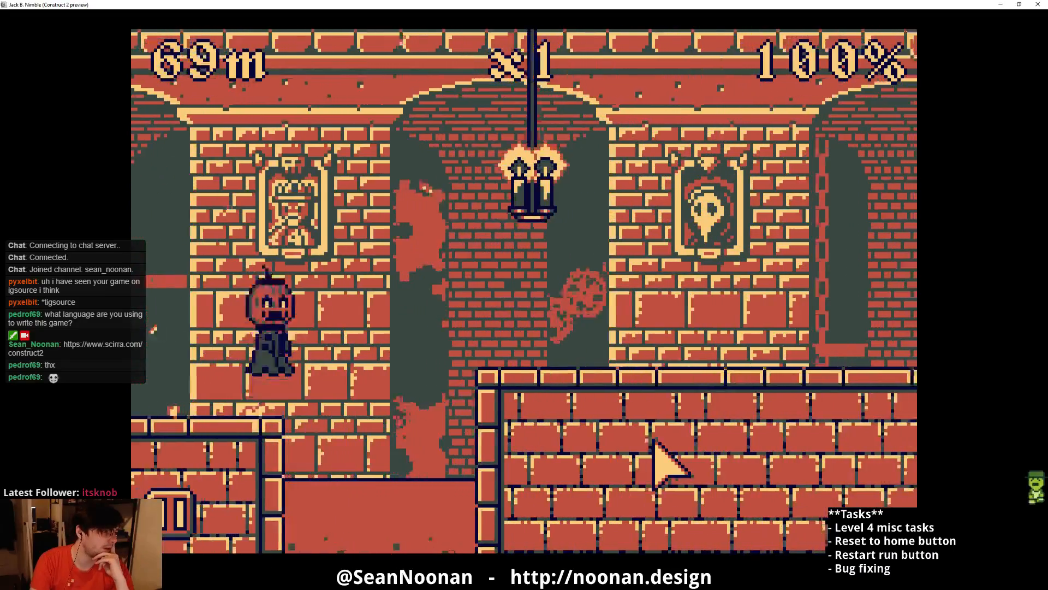
click(661, 453)
click(651, 438)
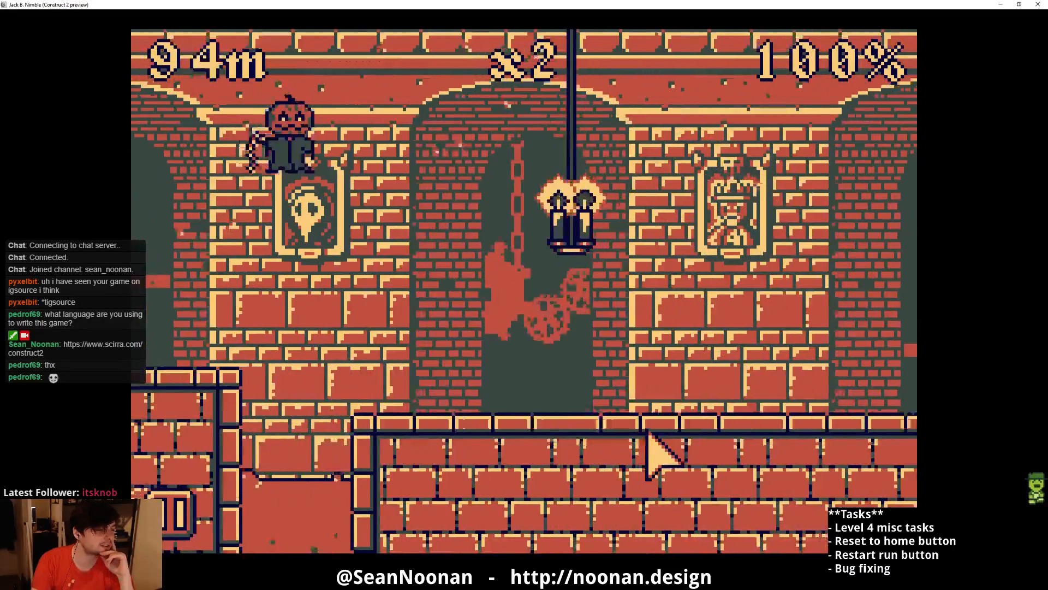
click(649, 431)
click(646, 431)
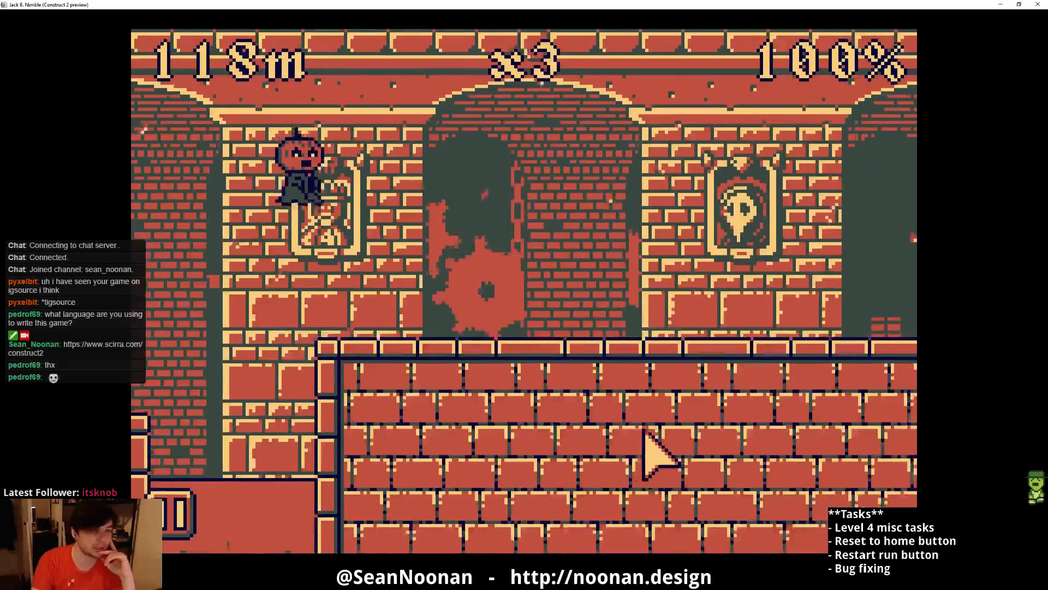
click(658, 414)
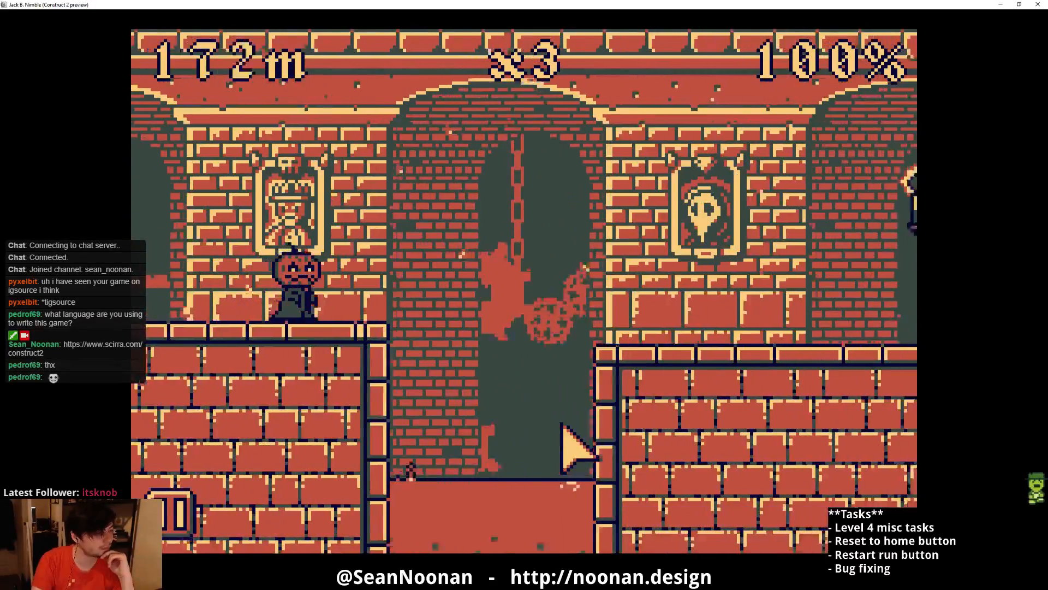
click(565, 434)
click(544, 420)
click(546, 419)
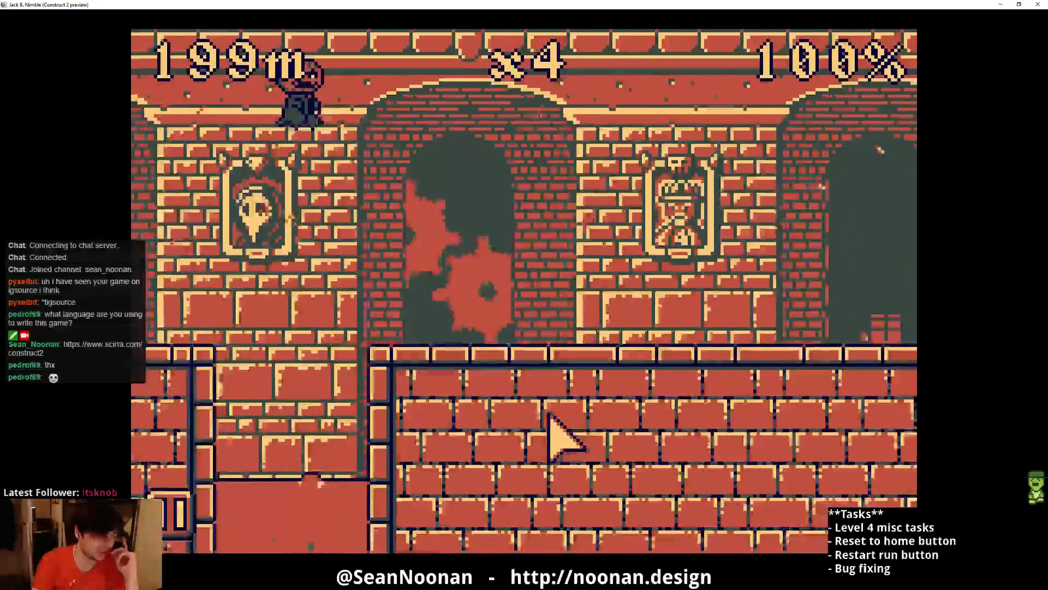
click(551, 421)
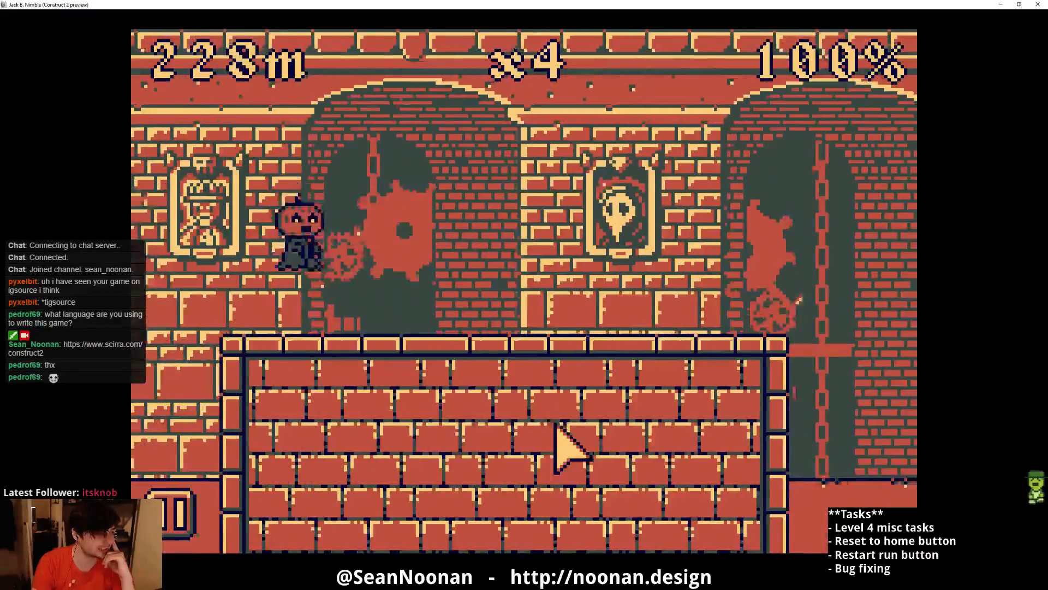
click(552, 421)
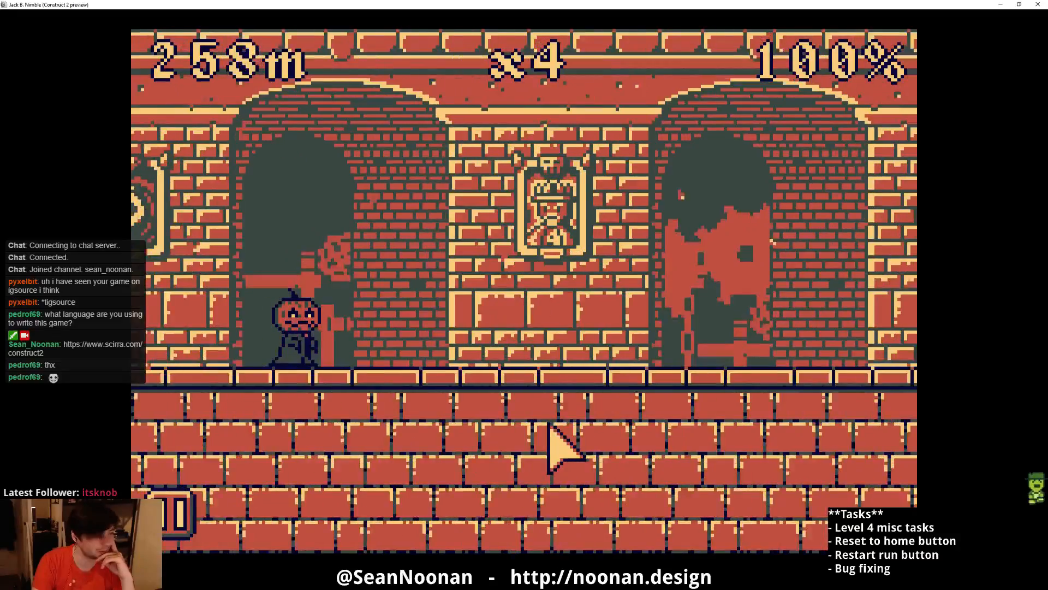
click(556, 429)
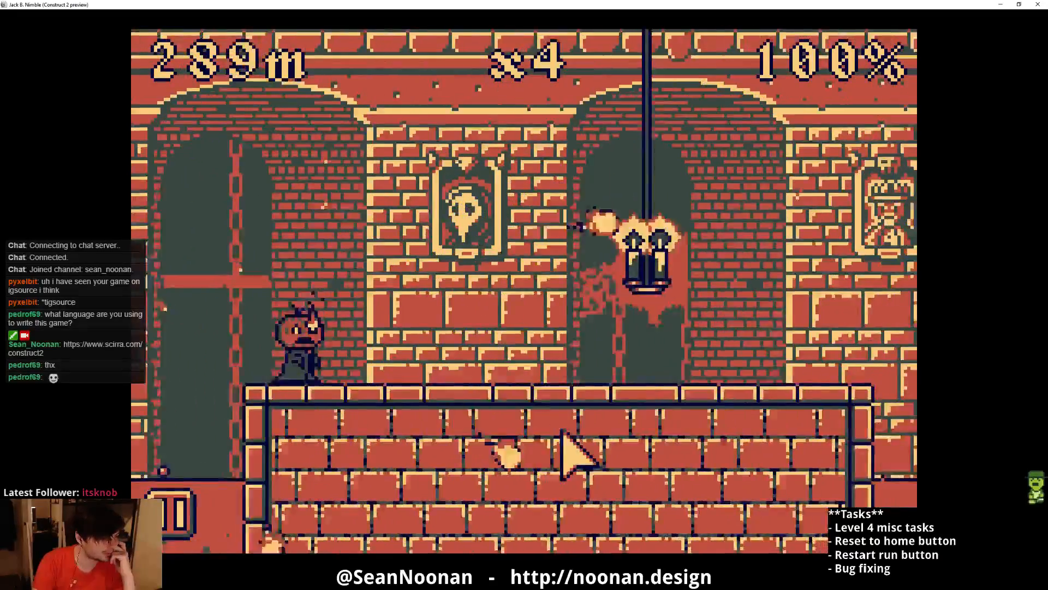
click(556, 431)
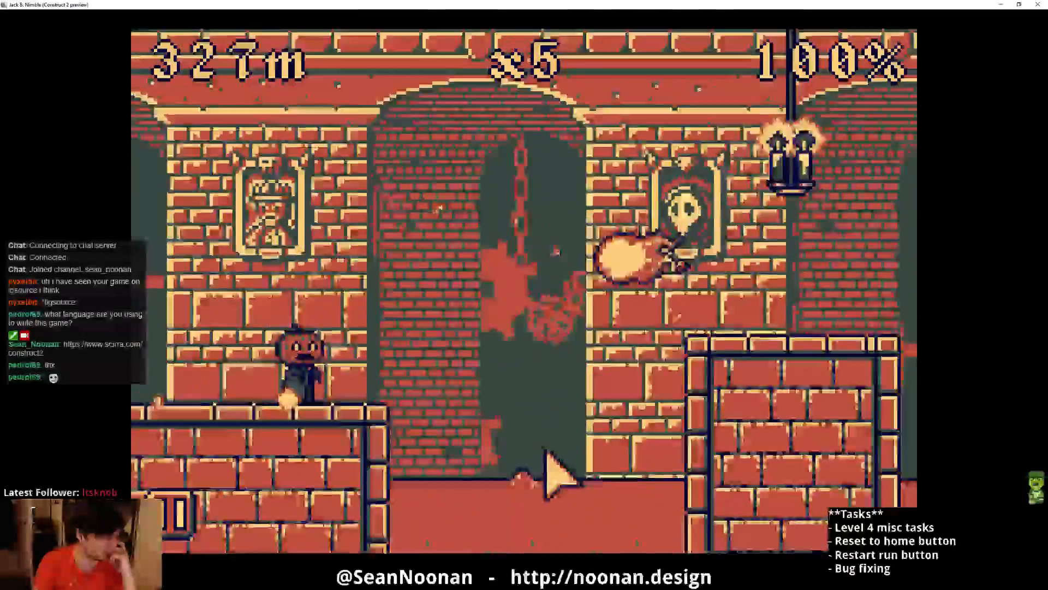
click(547, 451)
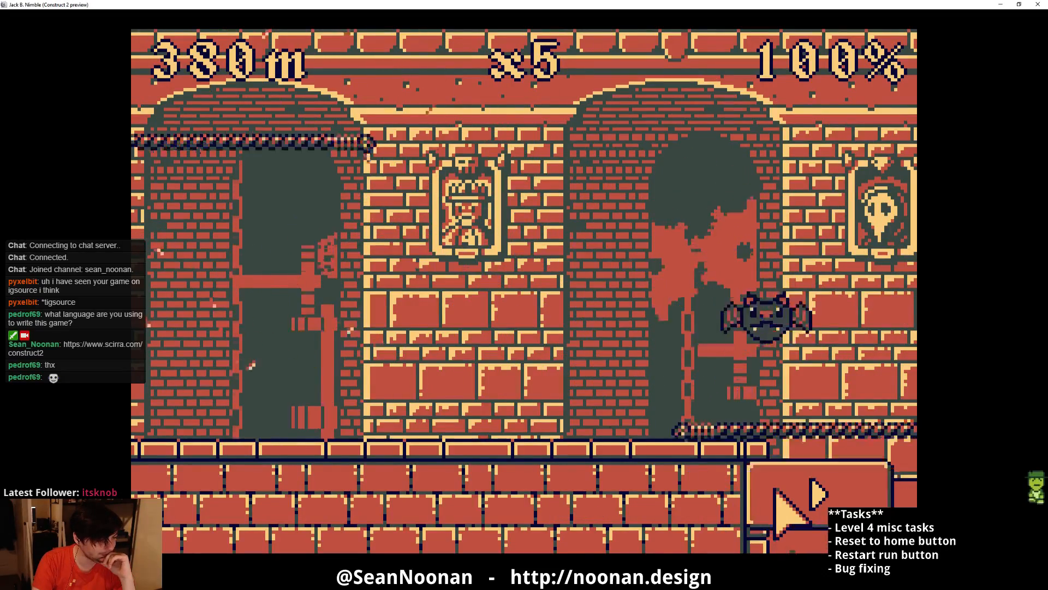
- Restart Level 4 from the results and score screens and jump across the opening castle platforms to check block and grass spawning
click(853, 473)
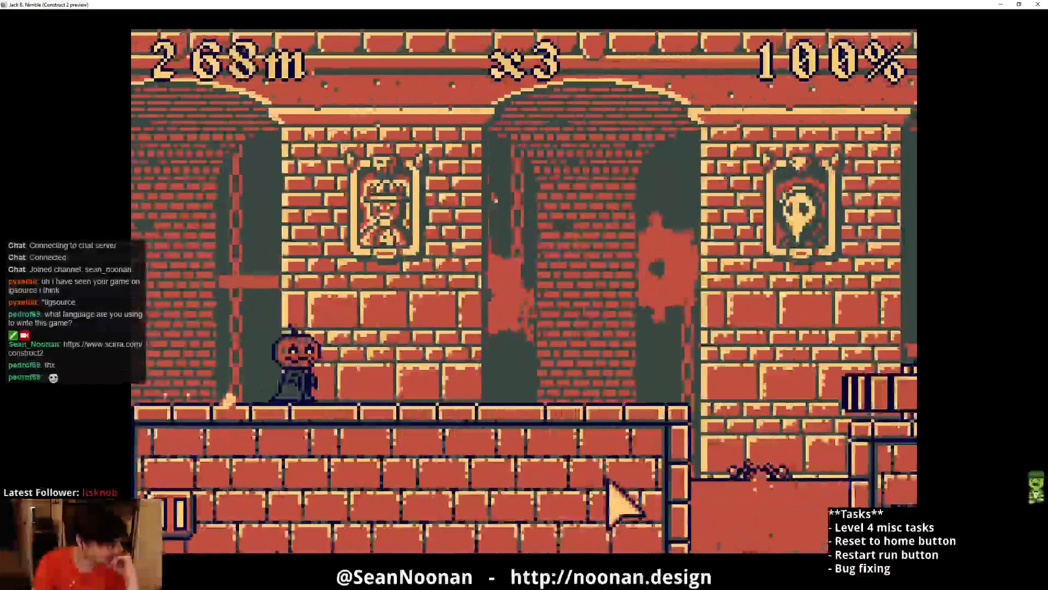
key(space)
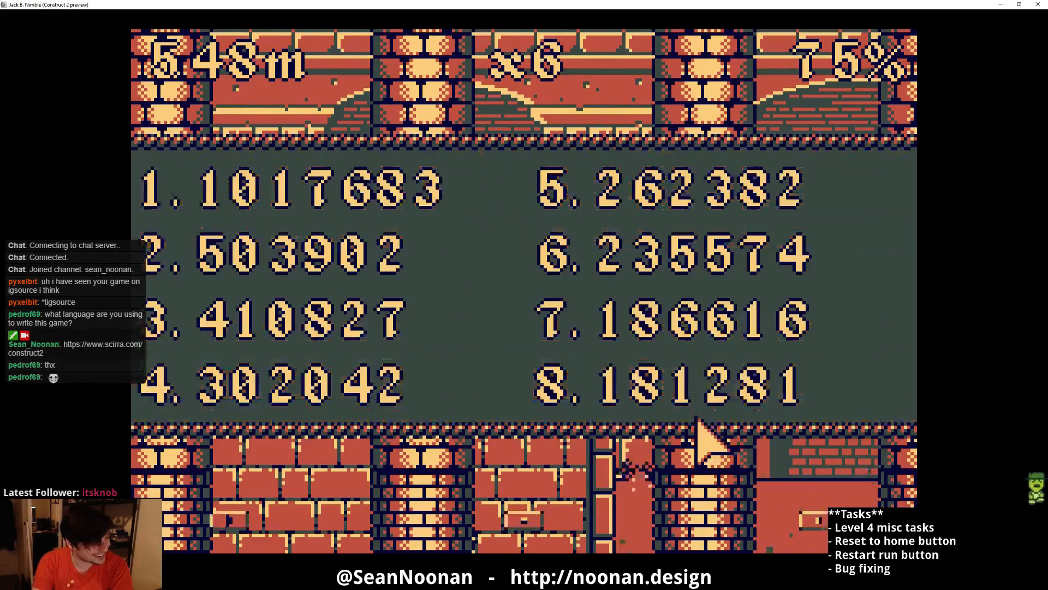
click(854, 500)
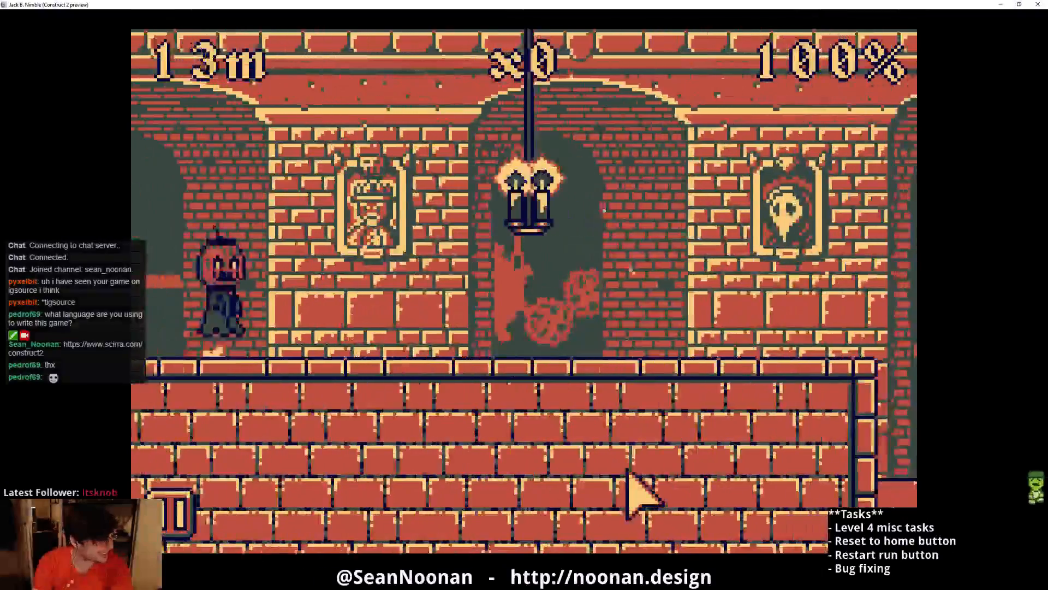
click(607, 398)
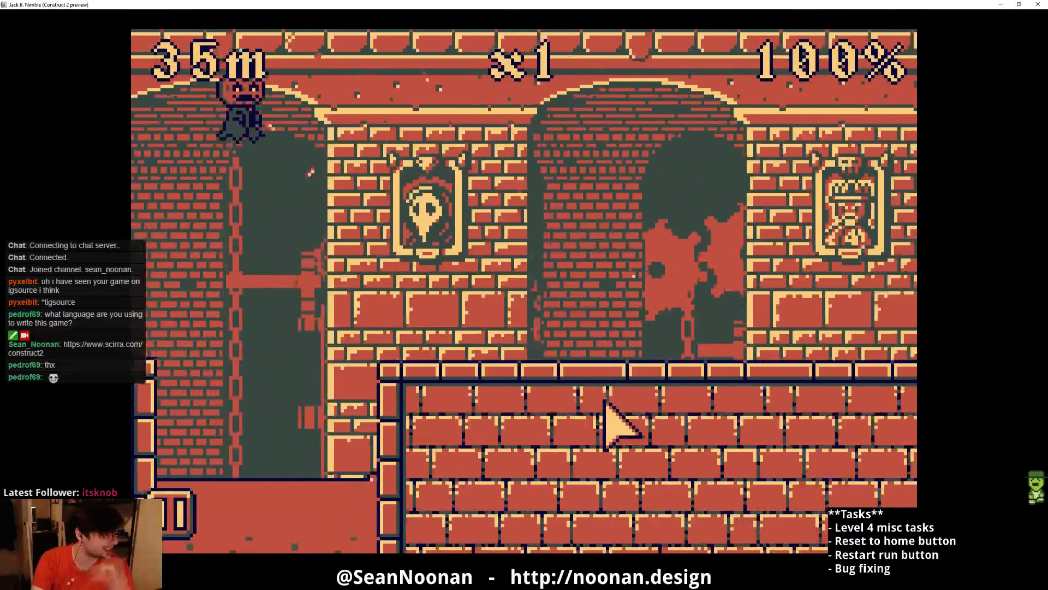
click(571, 456)
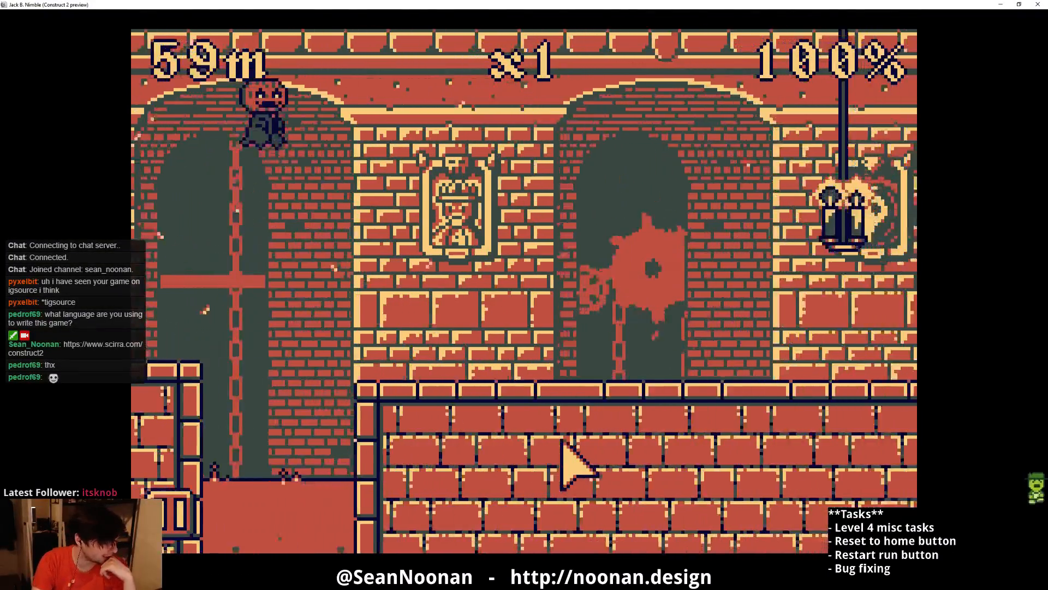
click(571, 458)
click(566, 457)
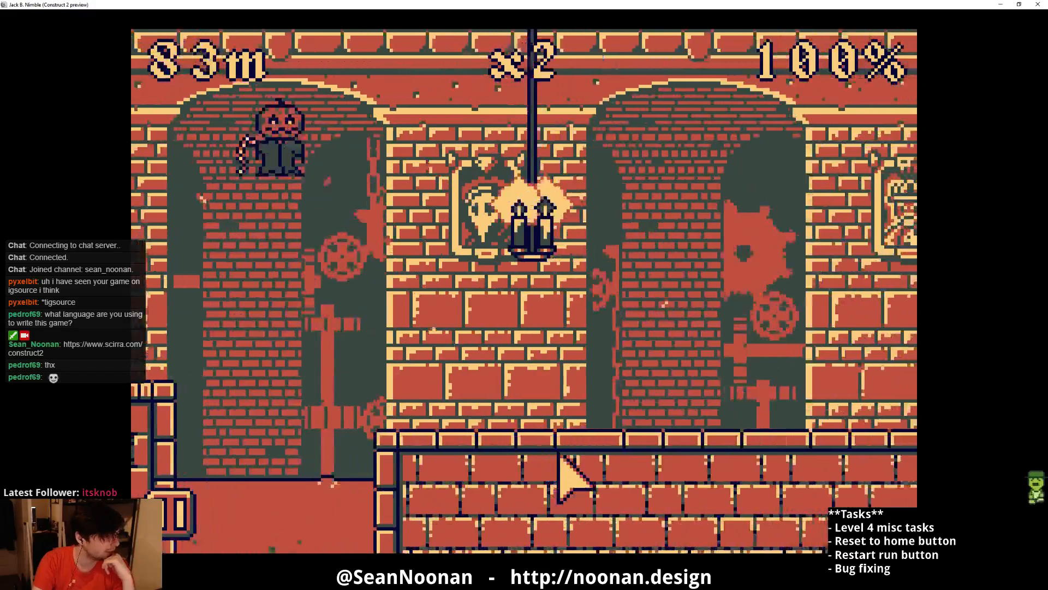
click(579, 440)
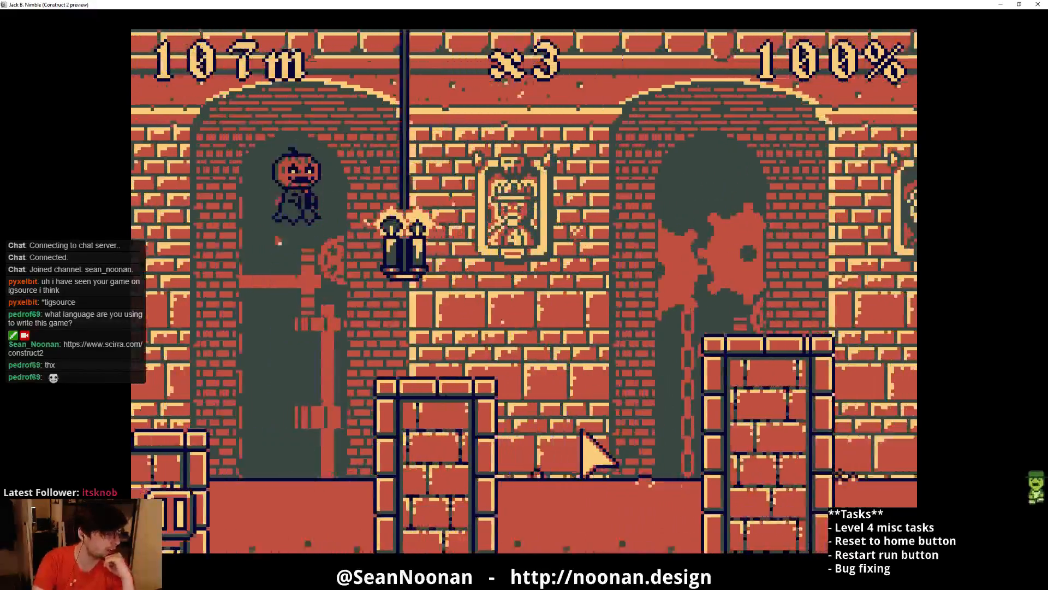
click(577, 434)
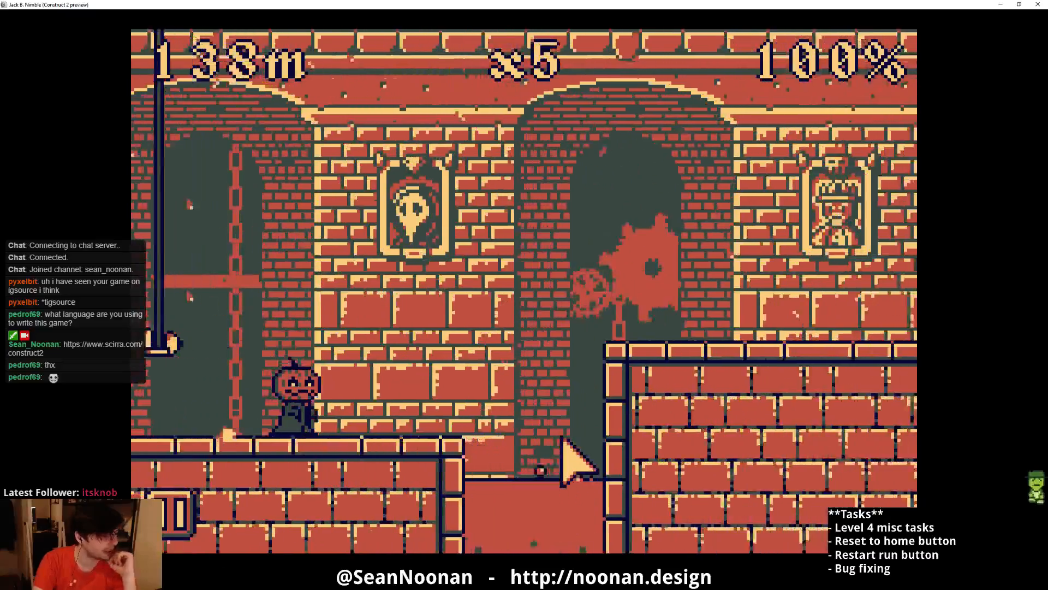
click(566, 440)
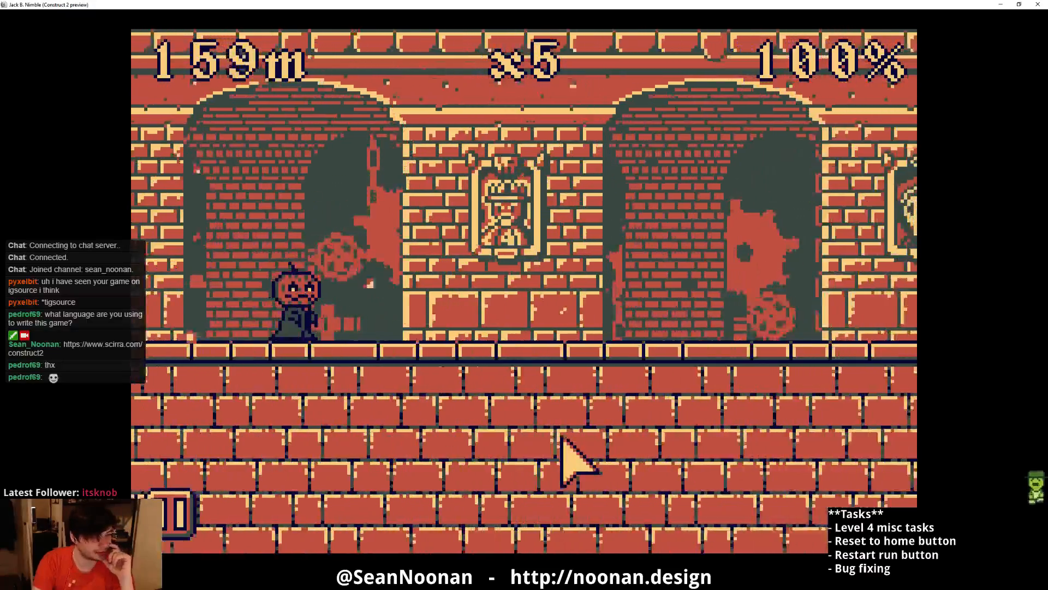
- Continue the Level 4 run over the wider platforms, past the fireballs, stone pillars and hanging candles, to examine obstacle spawning
click(568, 454)
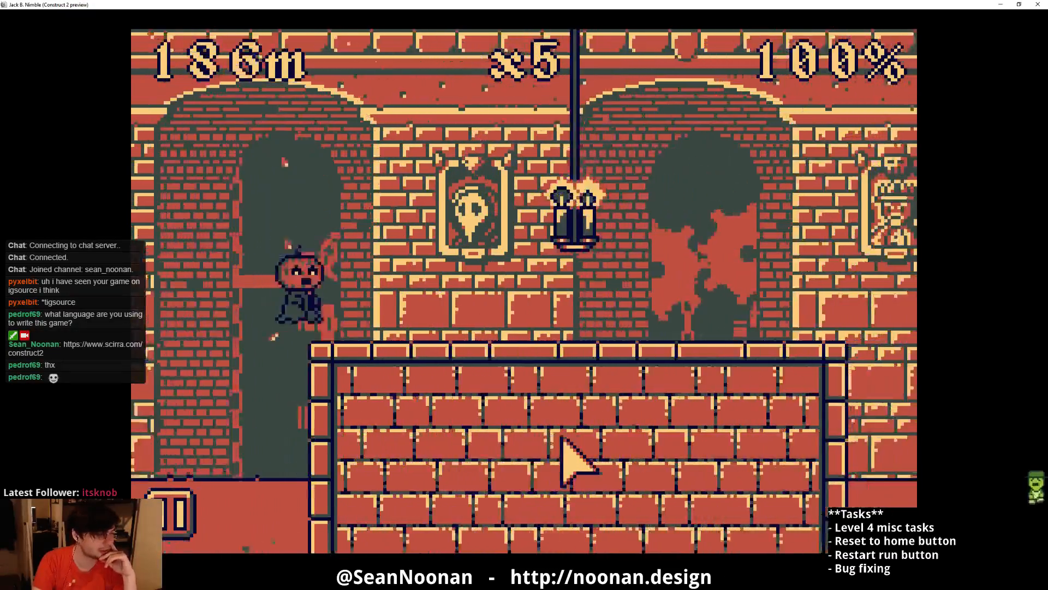
click(568, 454)
click(565, 441)
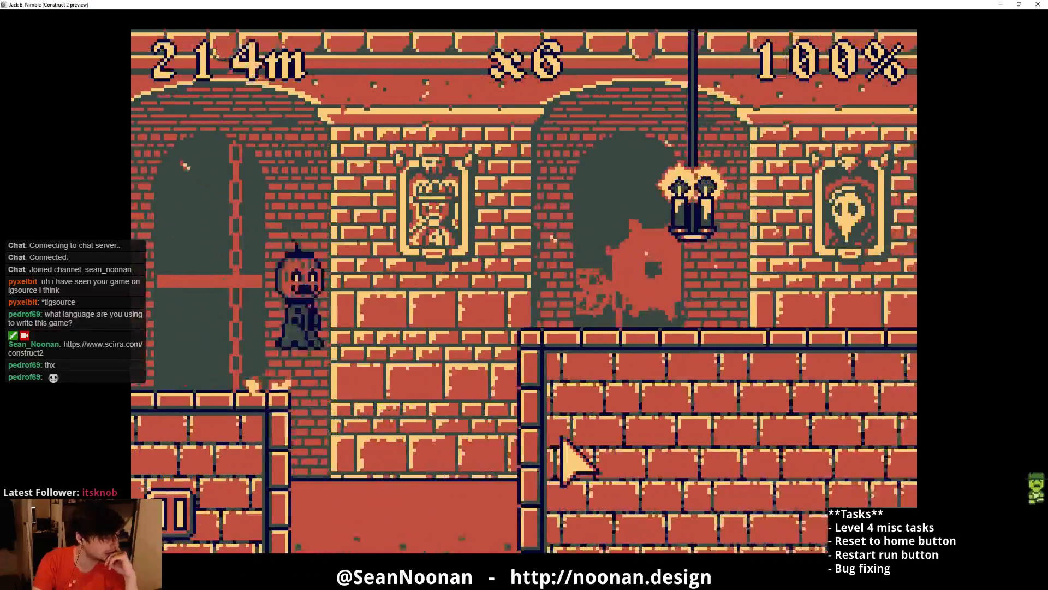
click(565, 443)
click(564, 444)
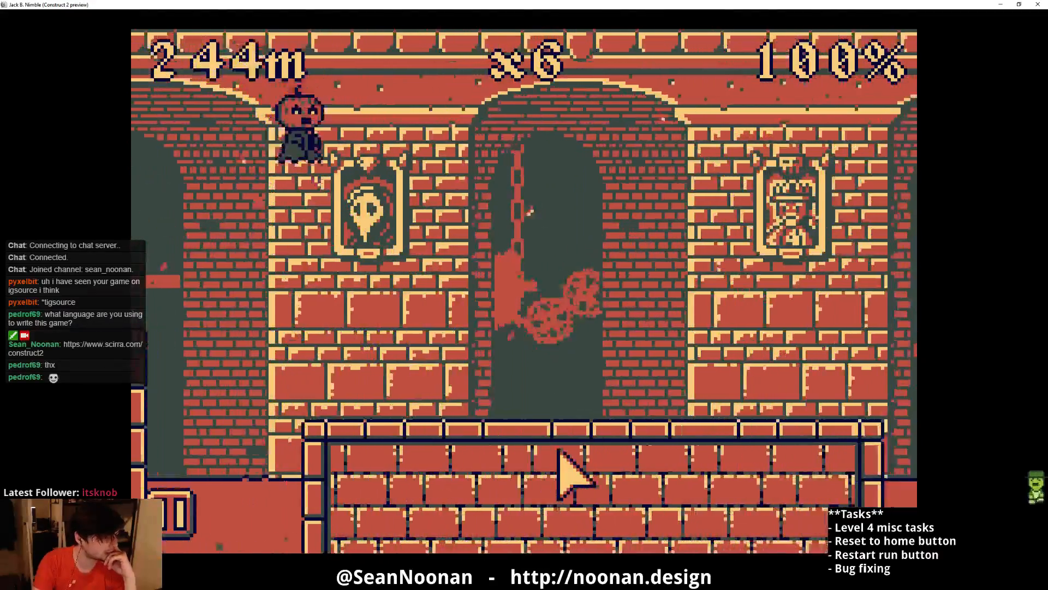
click(563, 452)
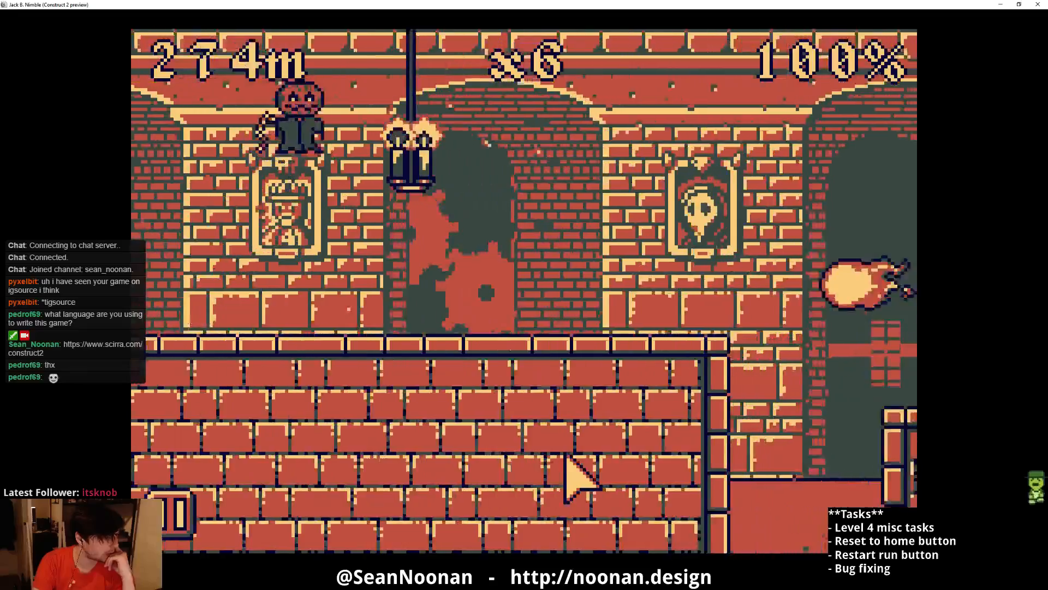
click(566, 453)
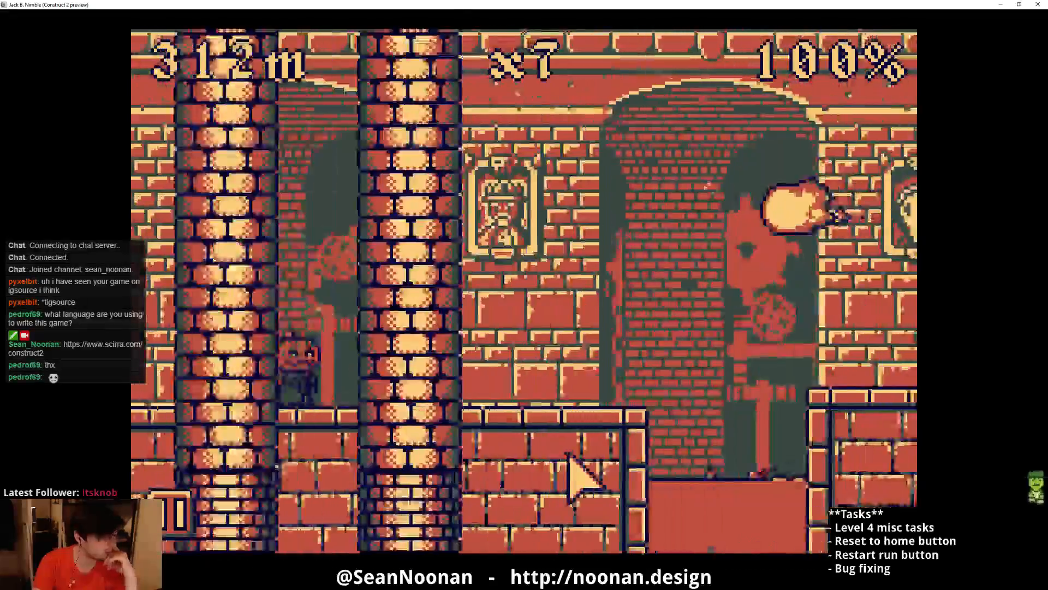
click(568, 455)
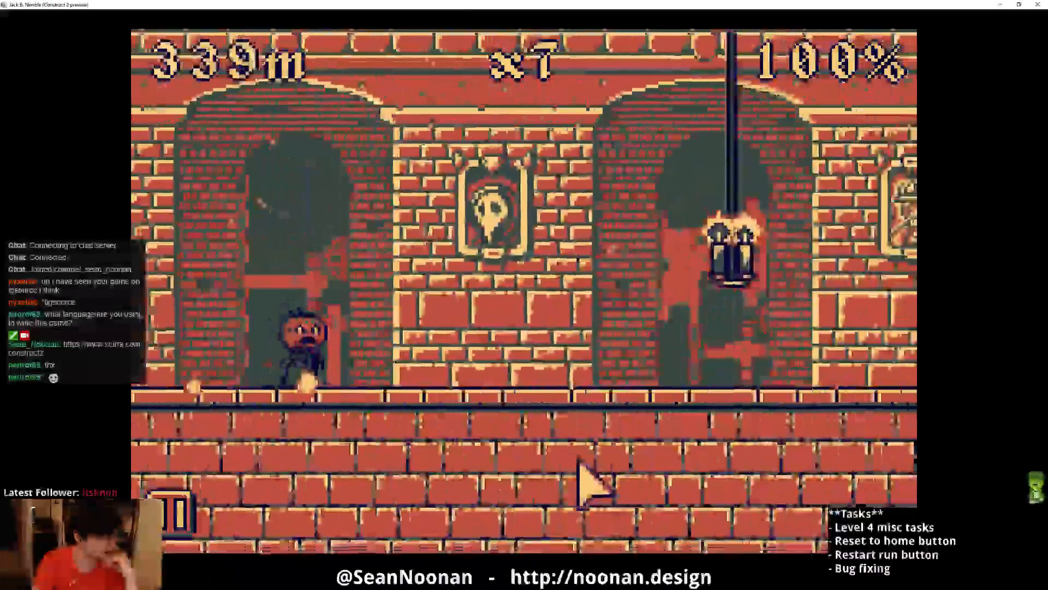
click(569, 458)
click(569, 466)
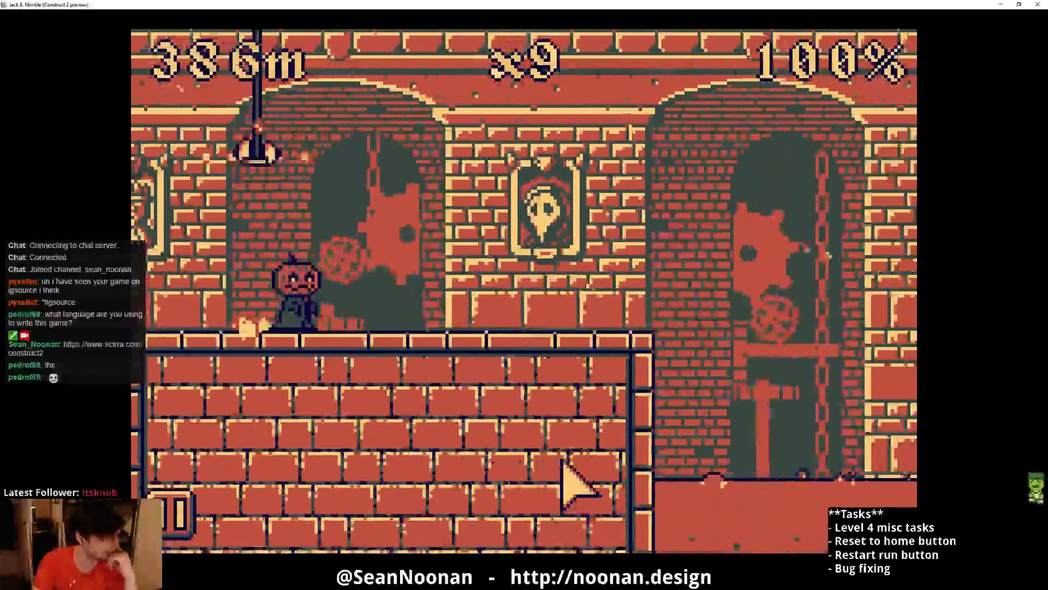
click(564, 463)
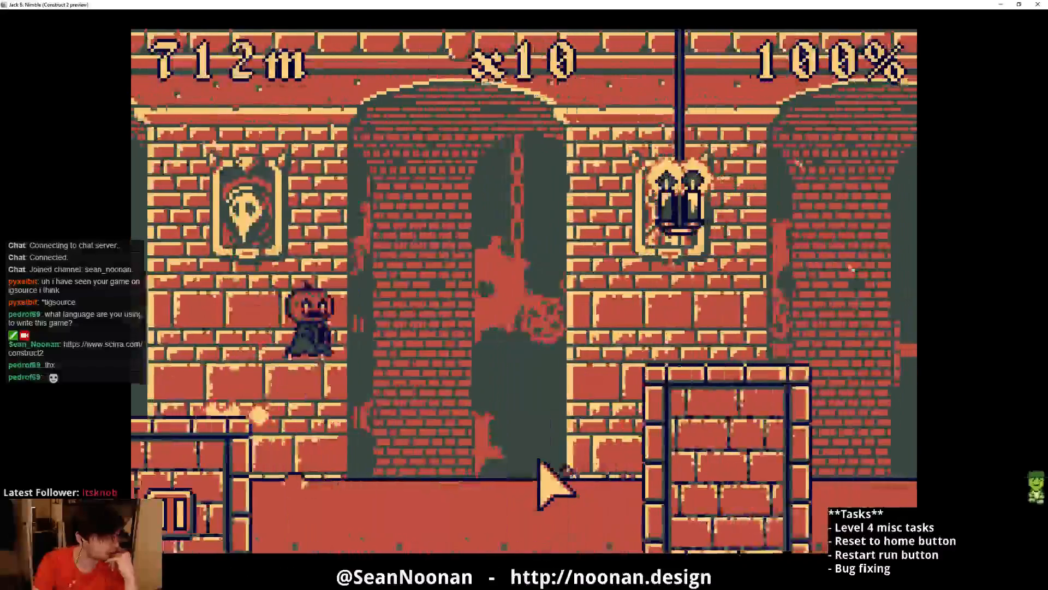
right_click(544, 460)
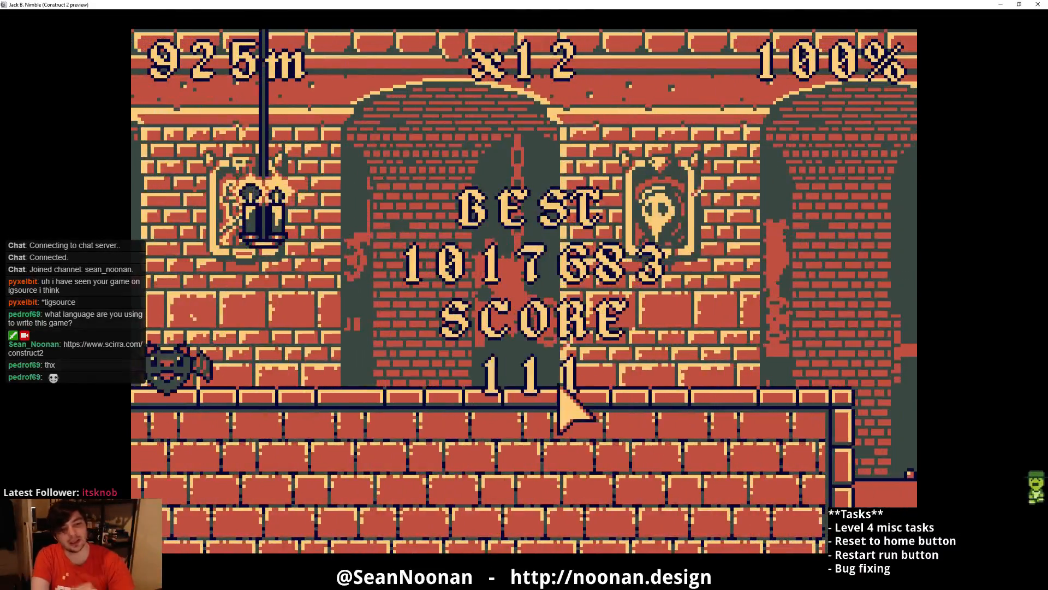
- Minimize the game preview and play Grassy Grove (LOOP) FINAL.ogg from the project's Music folder while returning to the event sheet
mouse_move(531, 578)
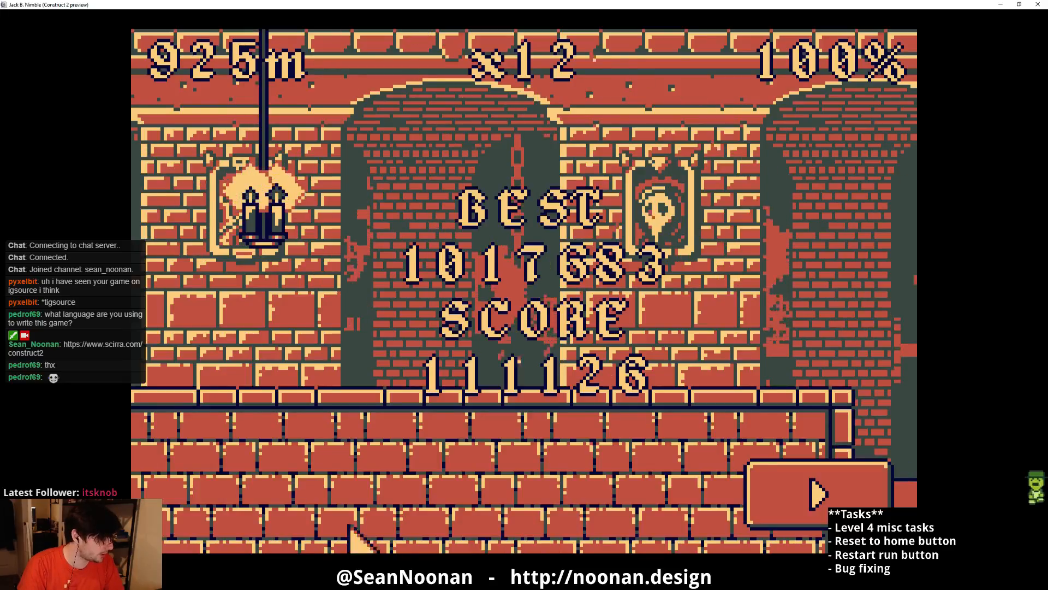
click(997, 5)
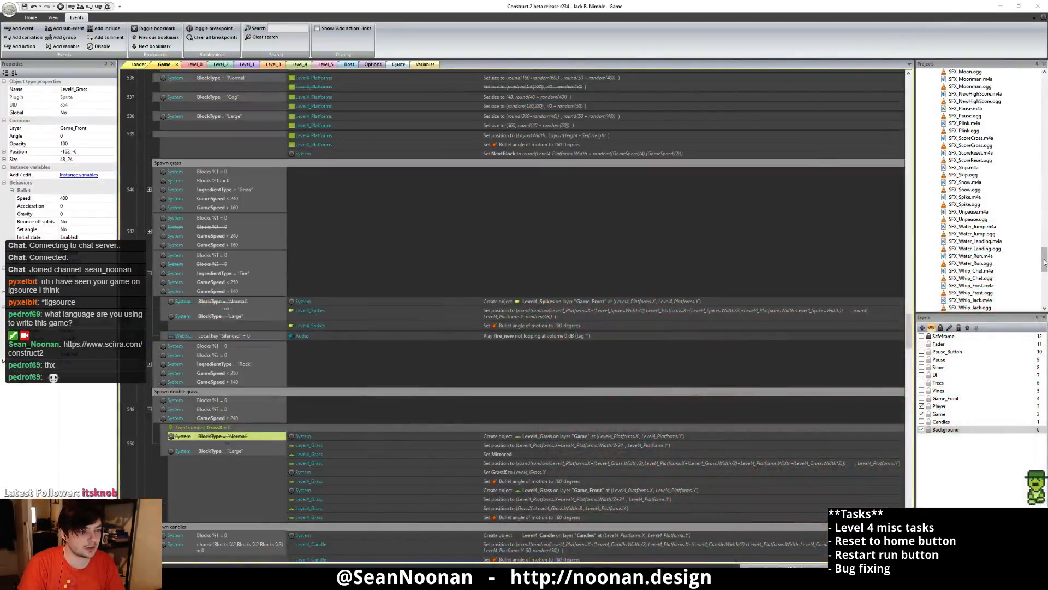
scroll(980, 253, down, 10)
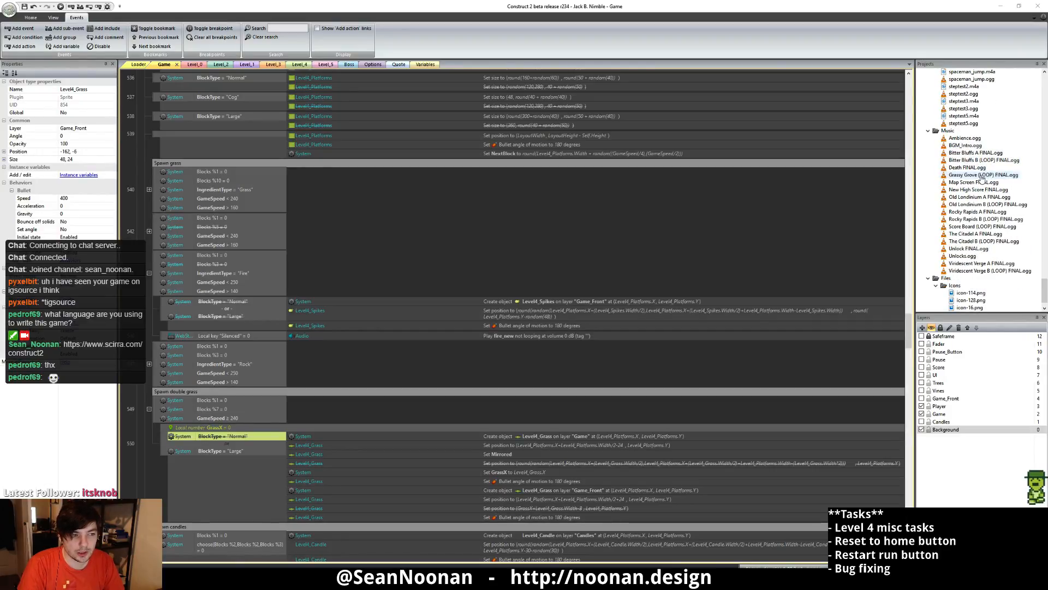
click(982, 176)
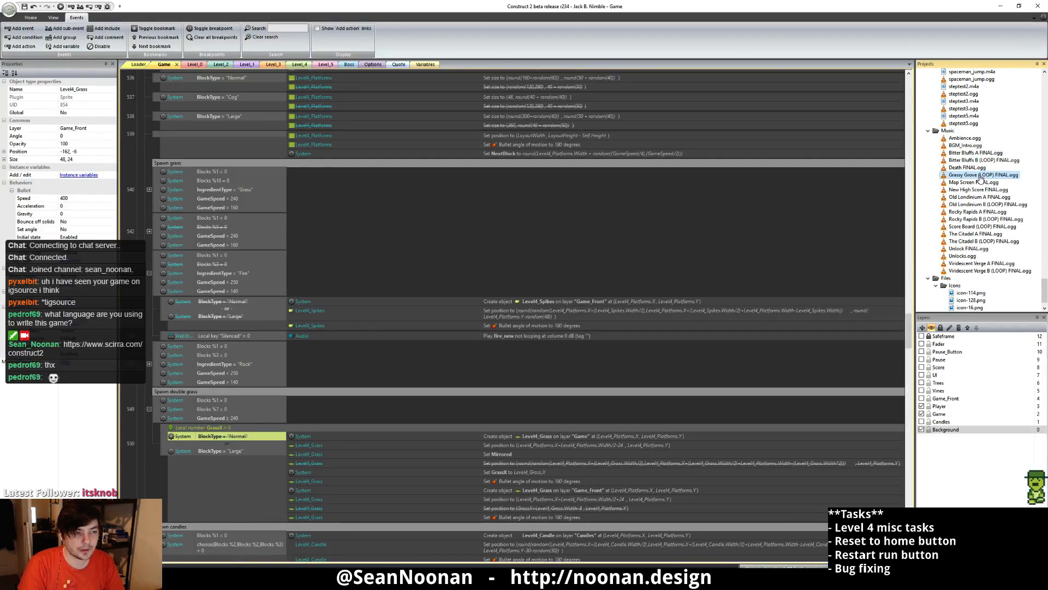
double_click(981, 175)
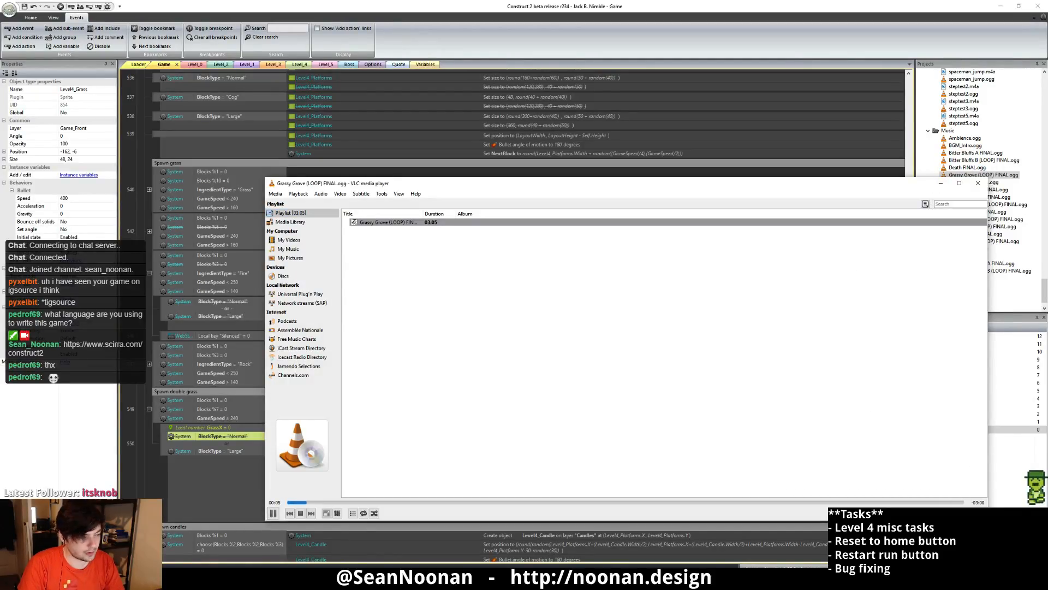
click(770, 3)
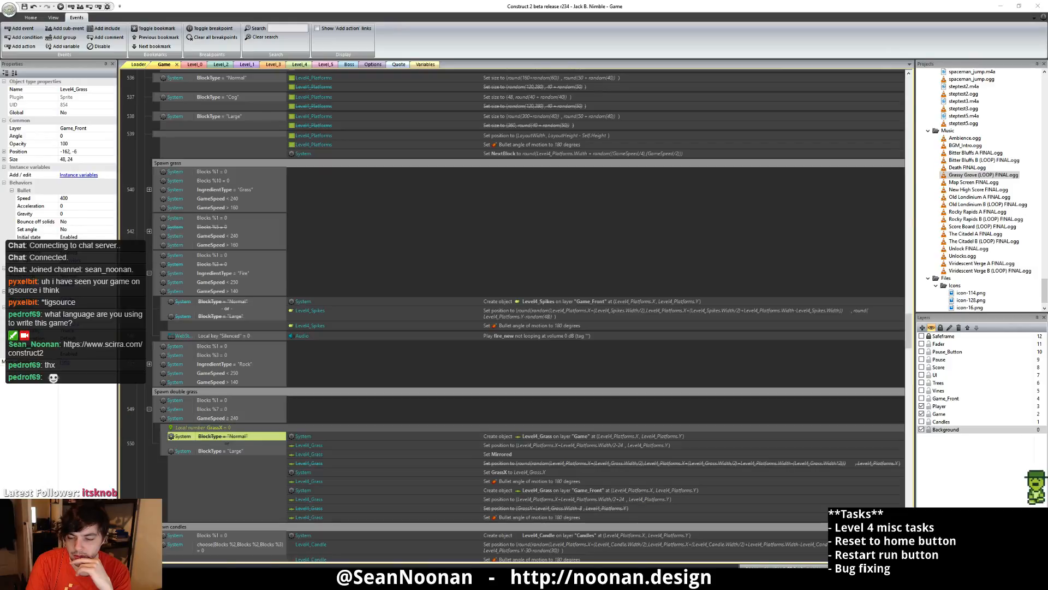
key(alt+Tab)
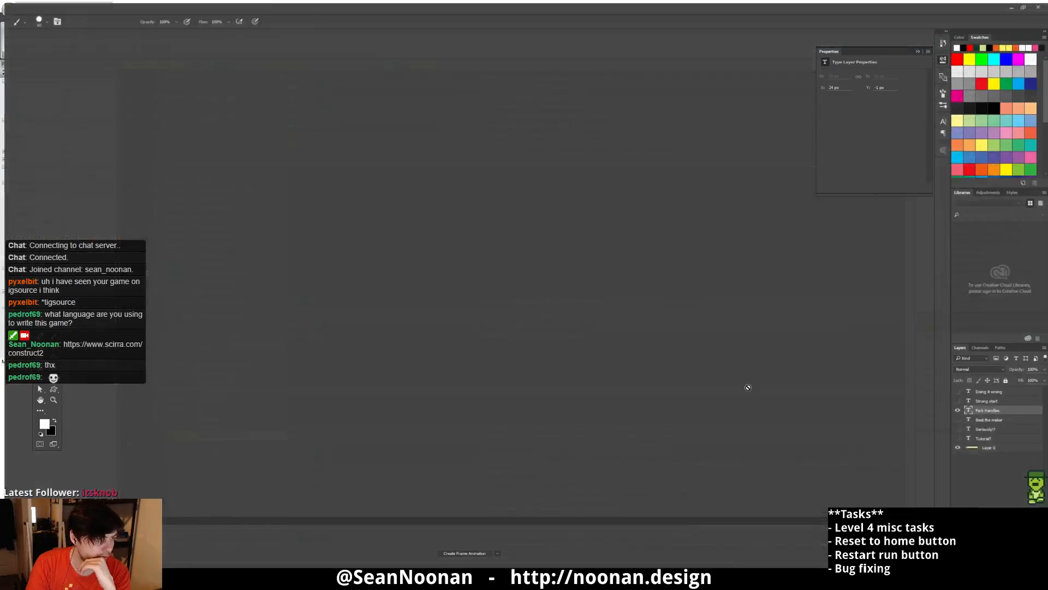
drag(714, 12, 1047, 5)
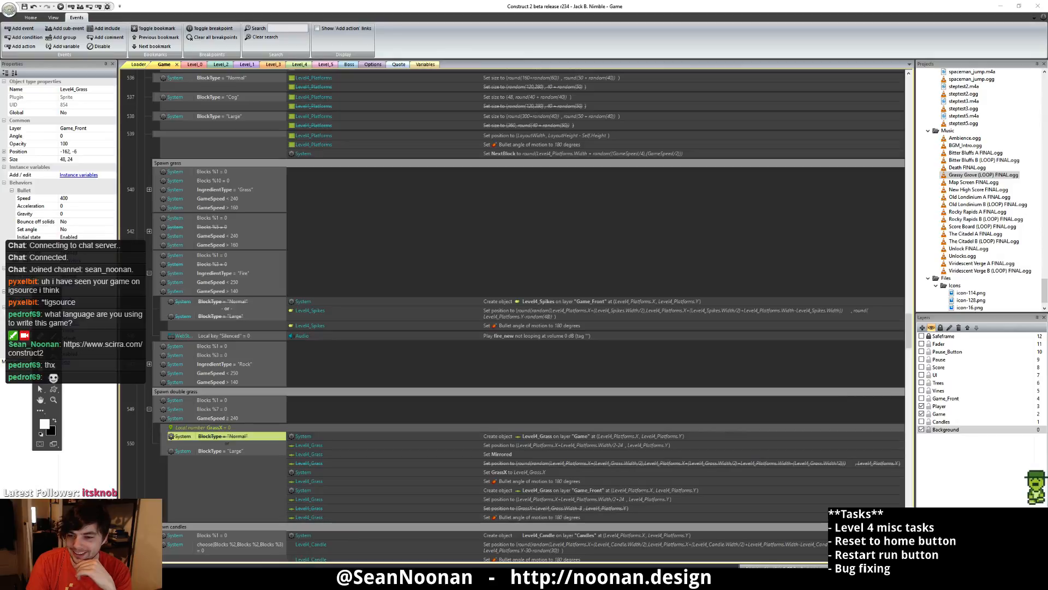
key(x)
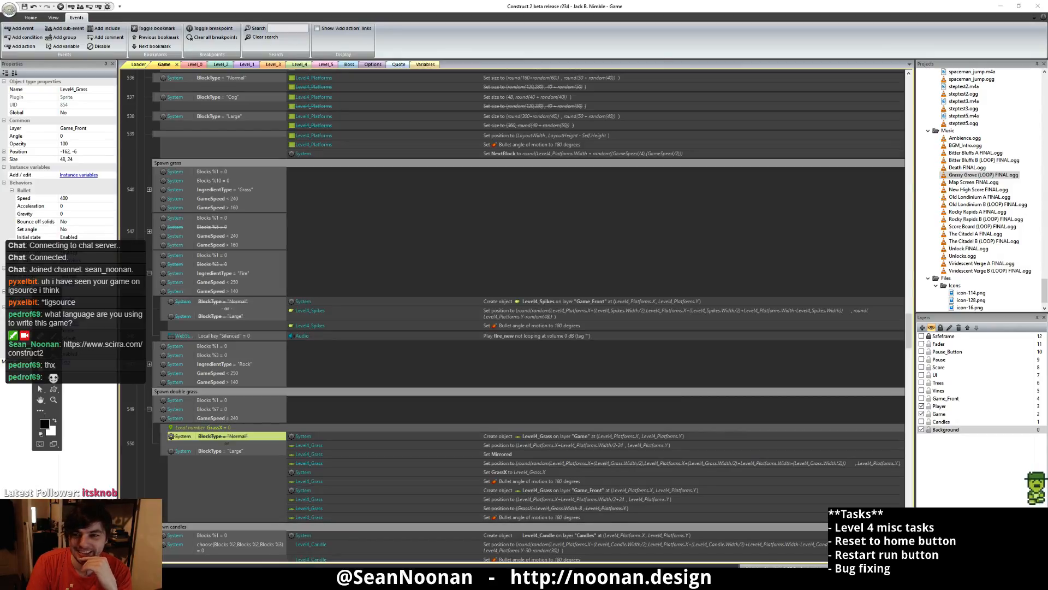
key(x)
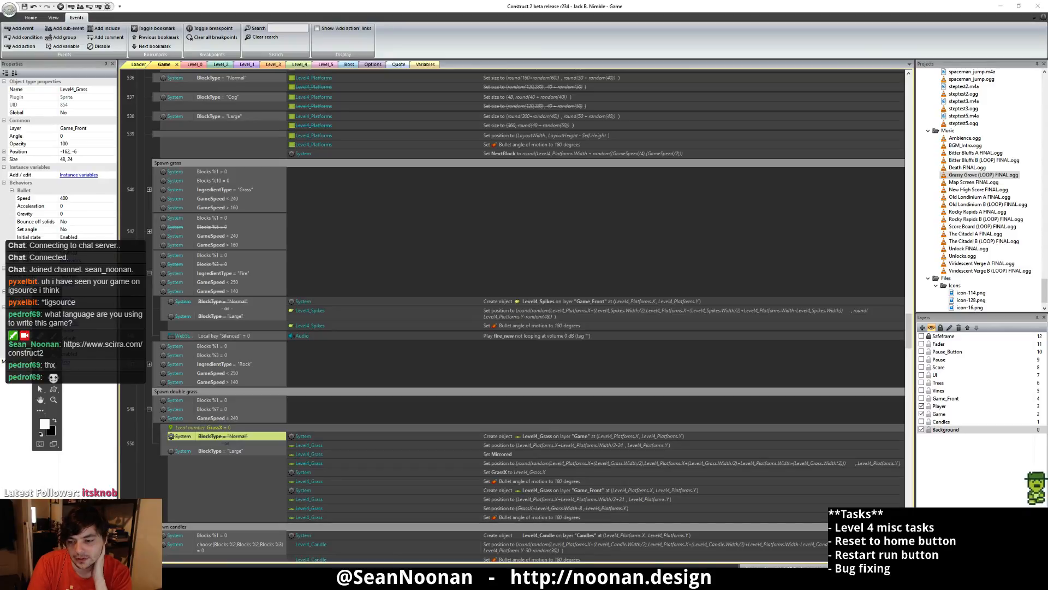
key(alt+Tab)
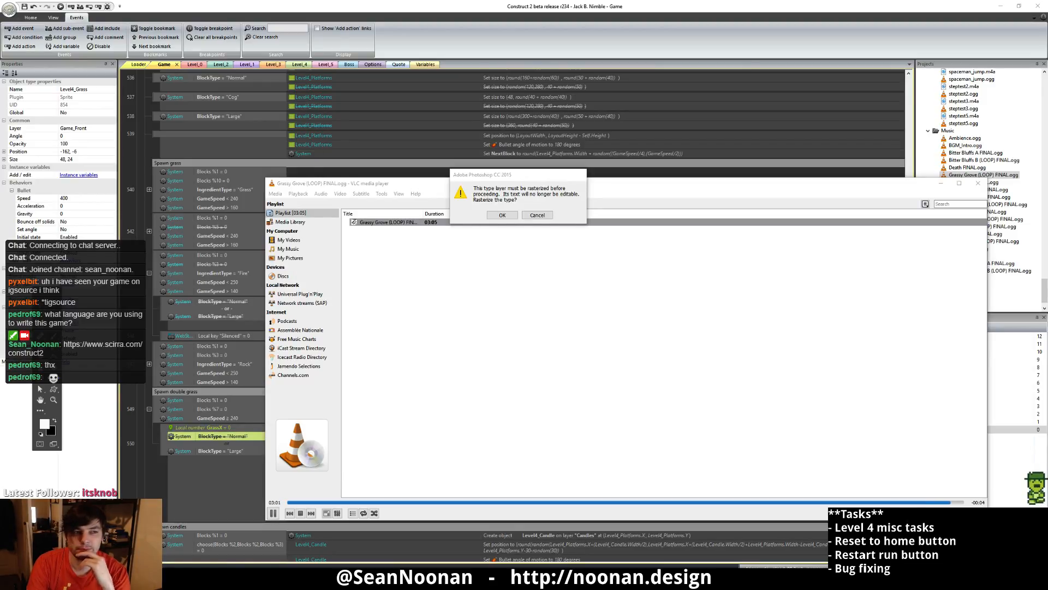
click(541, 216)
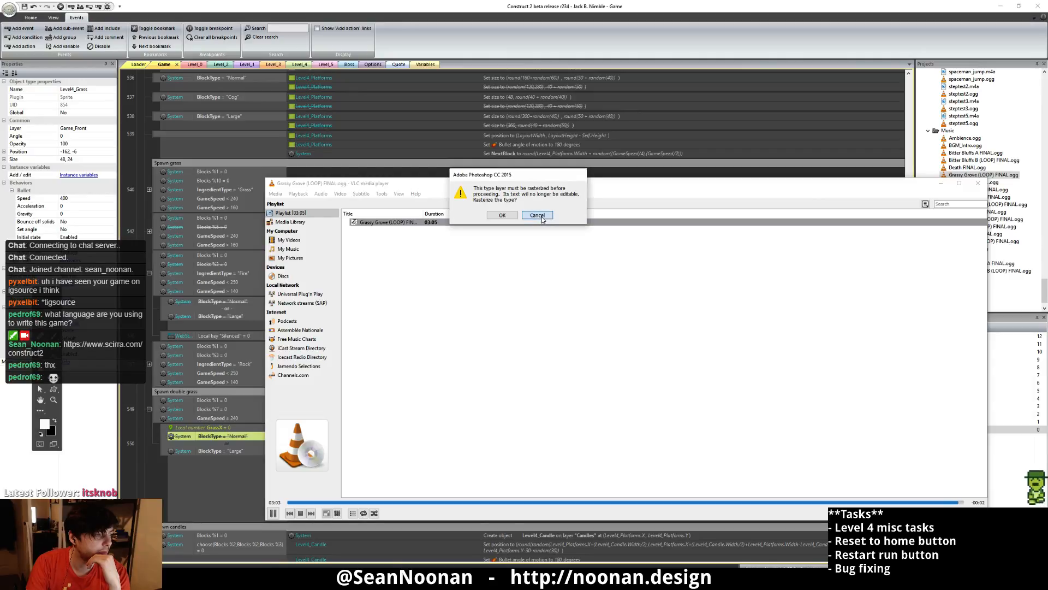
click(502, 215)
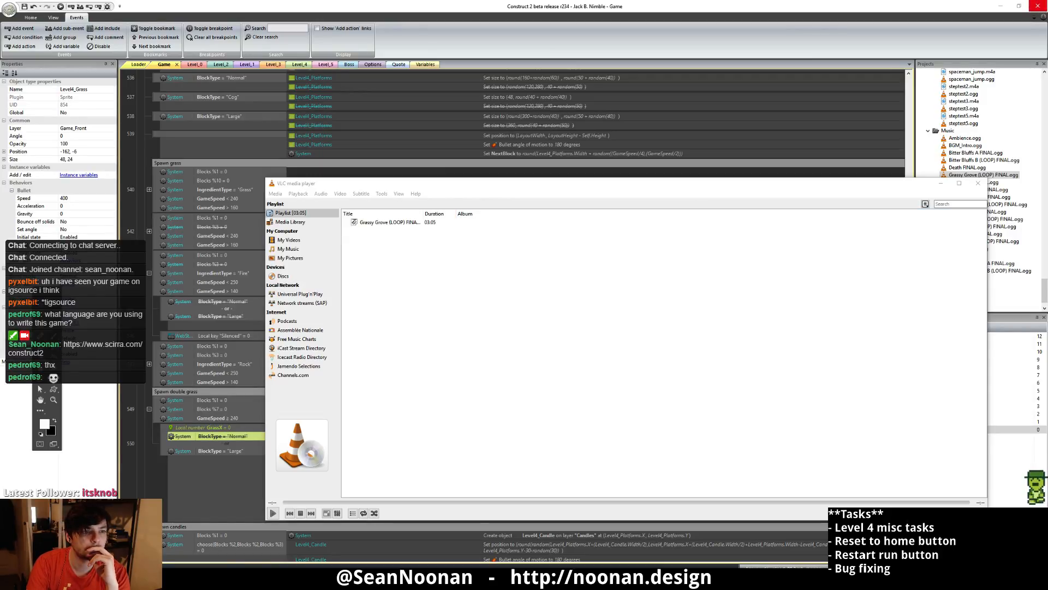
- Close the VLC media player and minimize Photoshop to return to the Construct 2 project
click(977, 184)
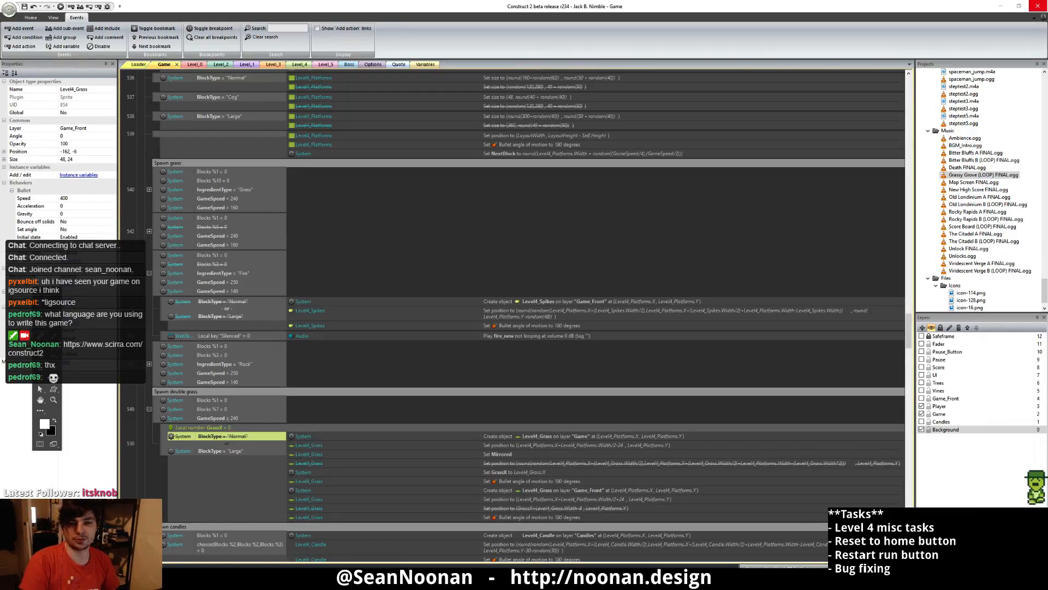
click(1038, 6)
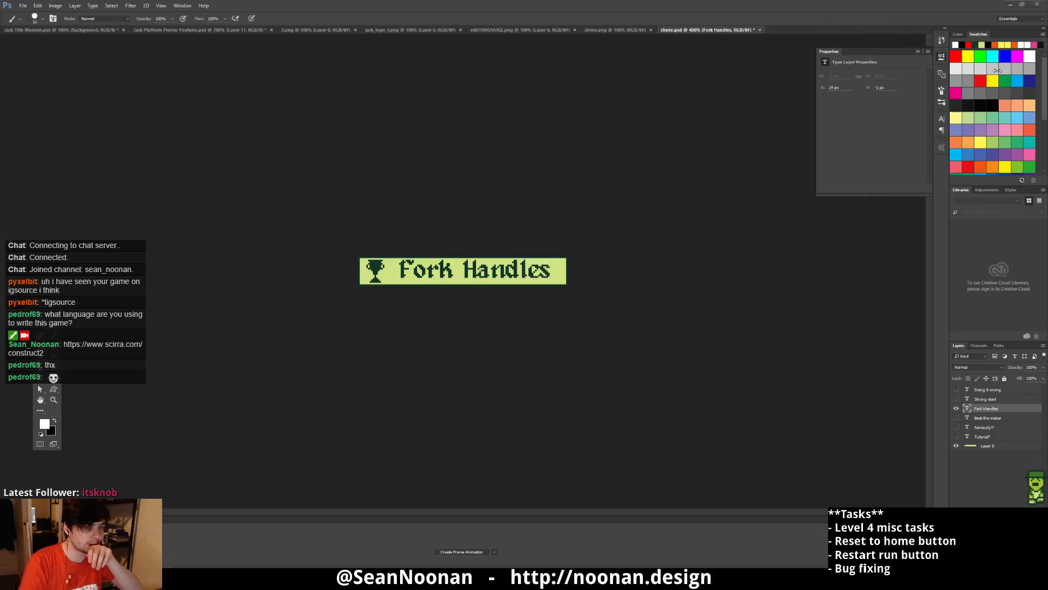
click(1011, 5)
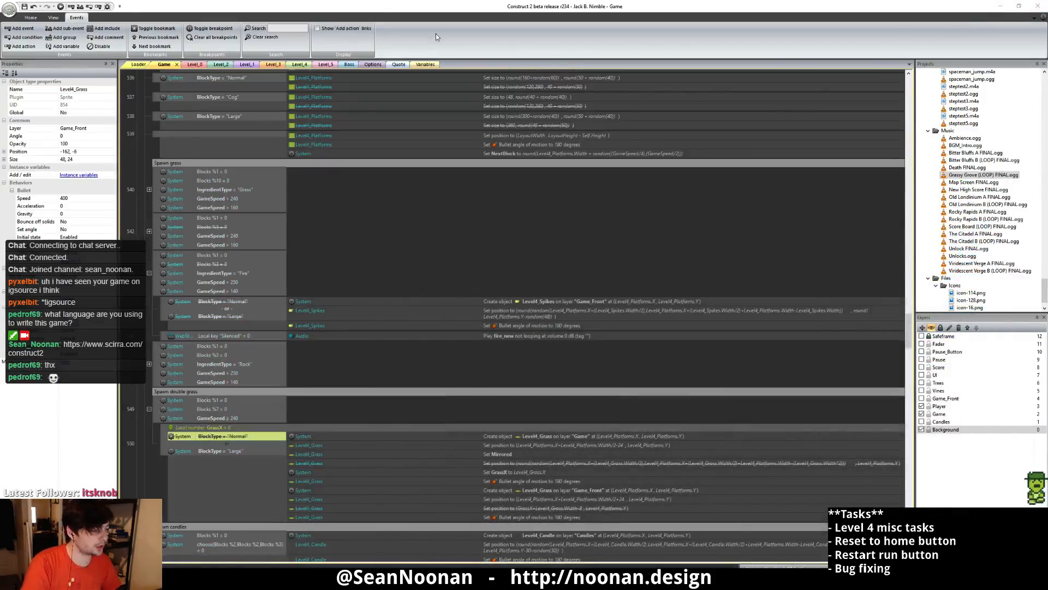
- Open the Quote layout
click(403, 64)
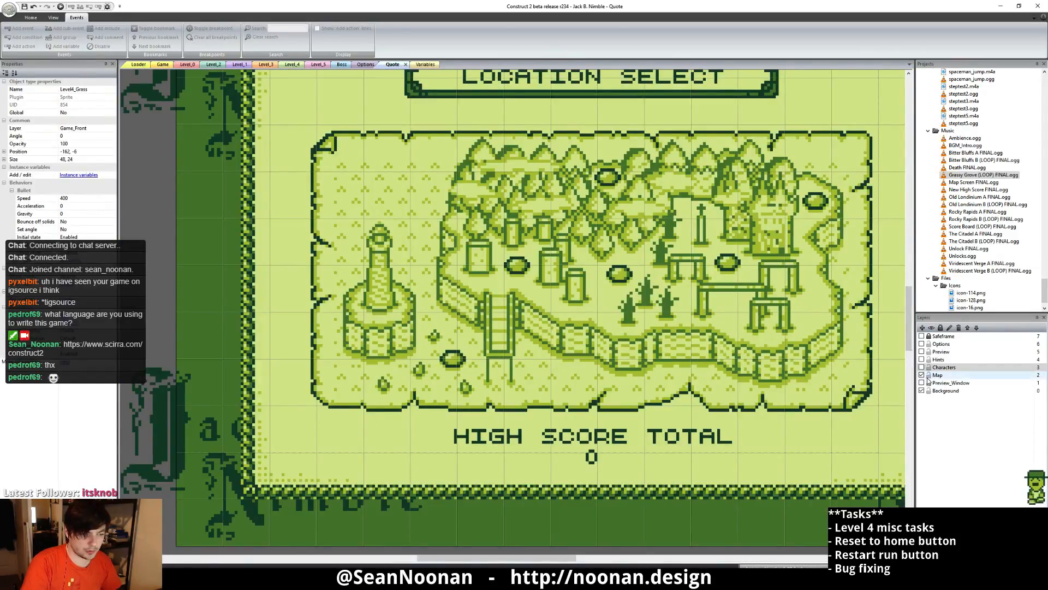
- Show the Preview_Window layer and hide the Map layer of the Quote layout
click(922, 383)
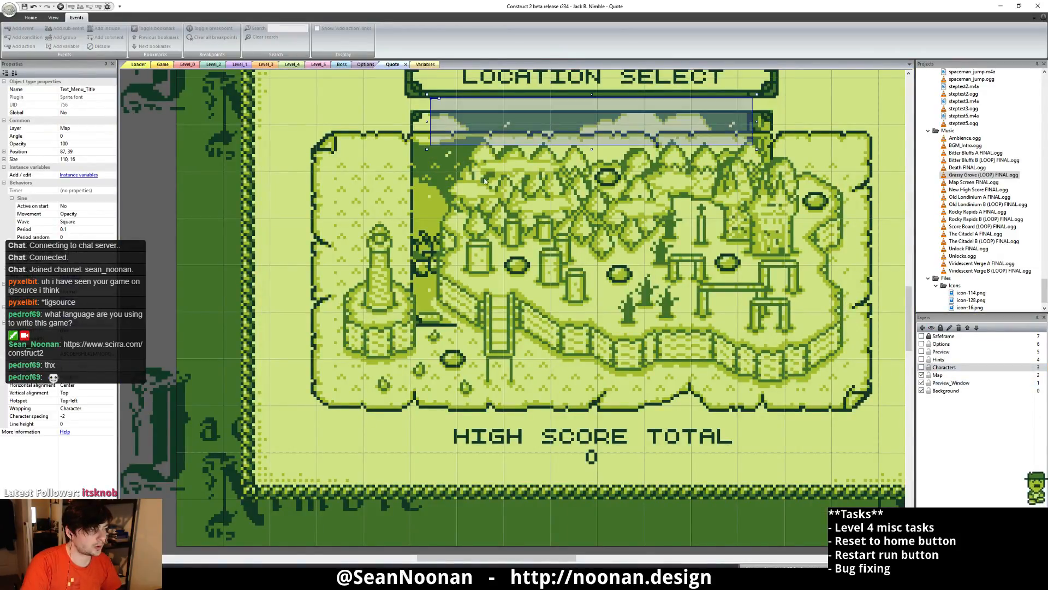
click(419, 186)
click(922, 375)
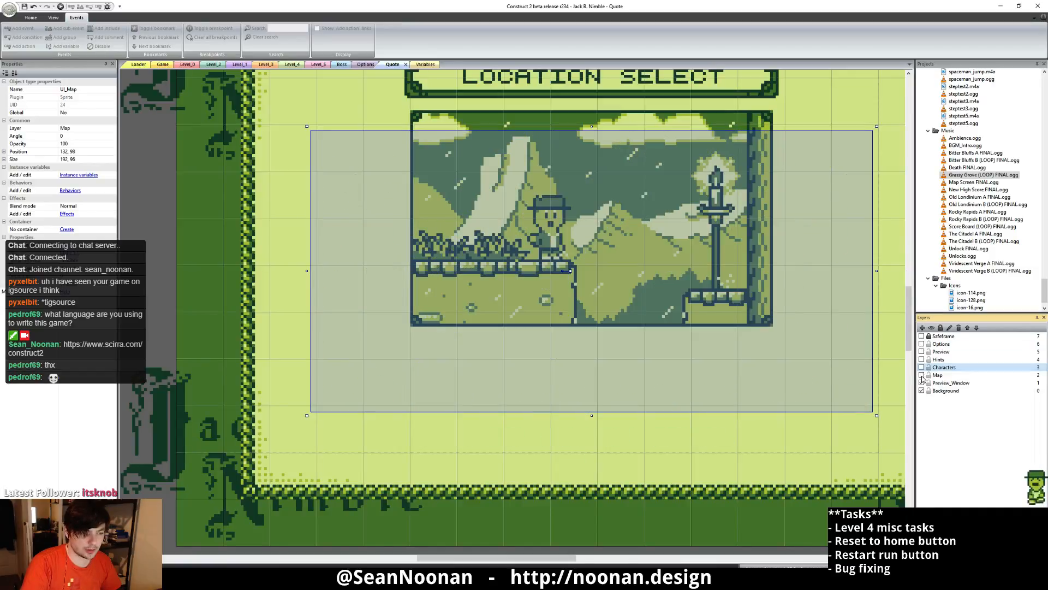
- Open the images of the UI_Preview_Image sprite and examine its level preview animations, including Level3, Level4 and Level0_Old
double_click(657, 155)
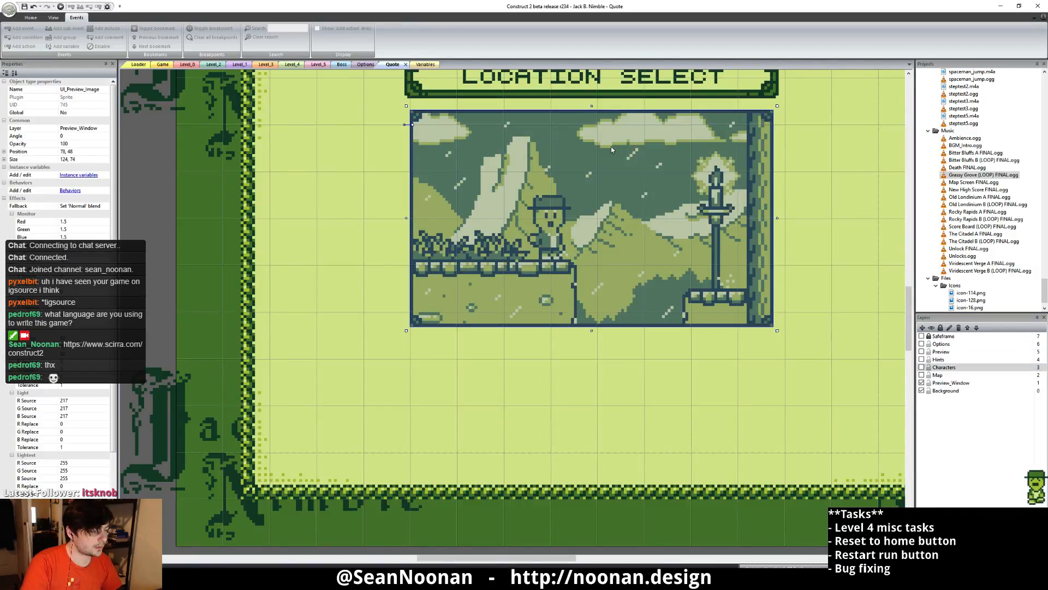
click(727, 128)
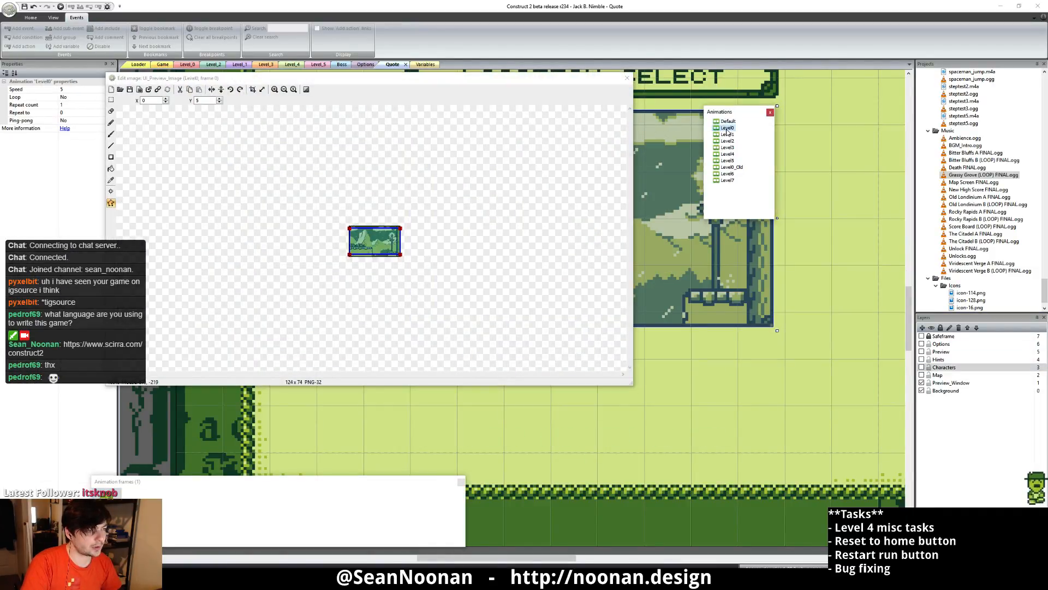
click(728, 167)
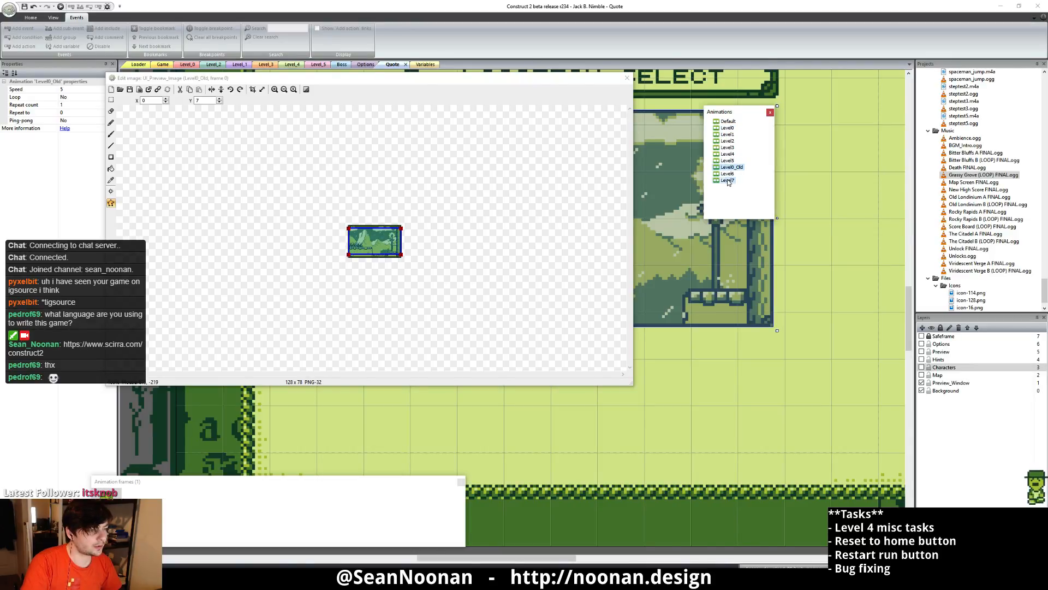
click(728, 180)
click(727, 173)
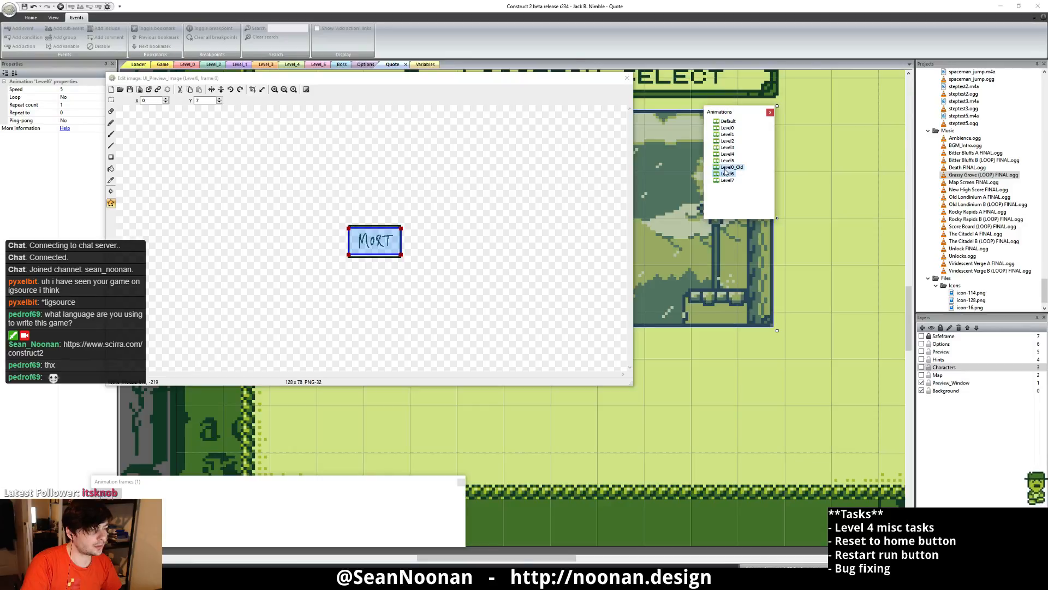
click(727, 161)
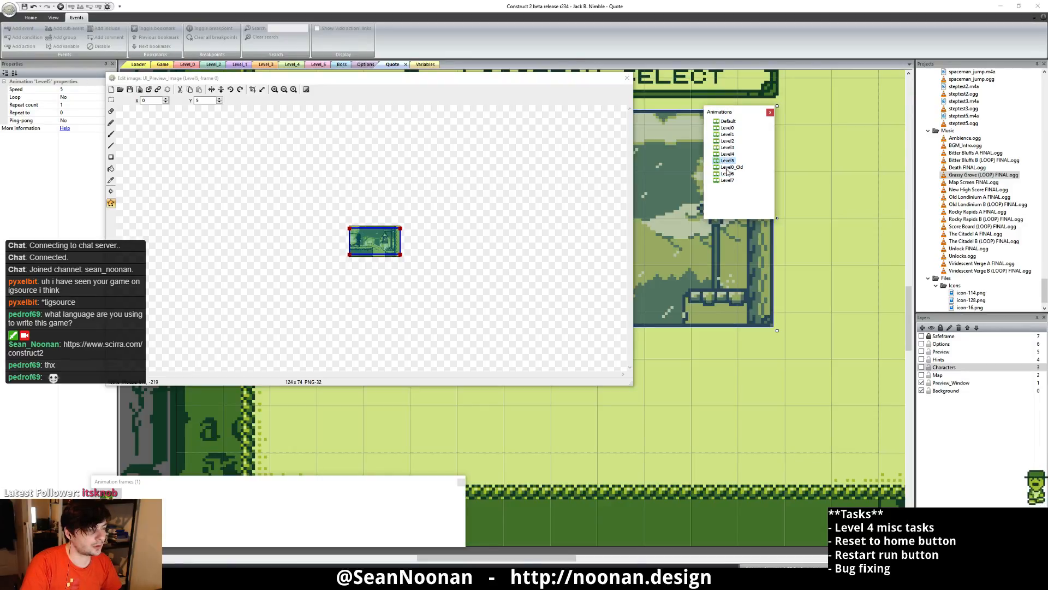
click(727, 121)
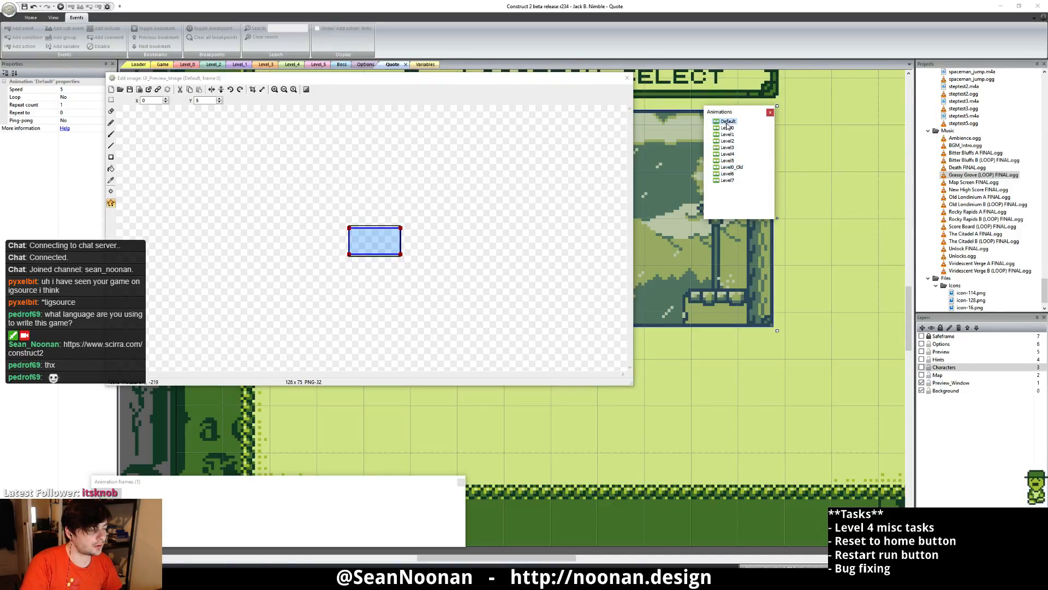
click(732, 129)
click(735, 148)
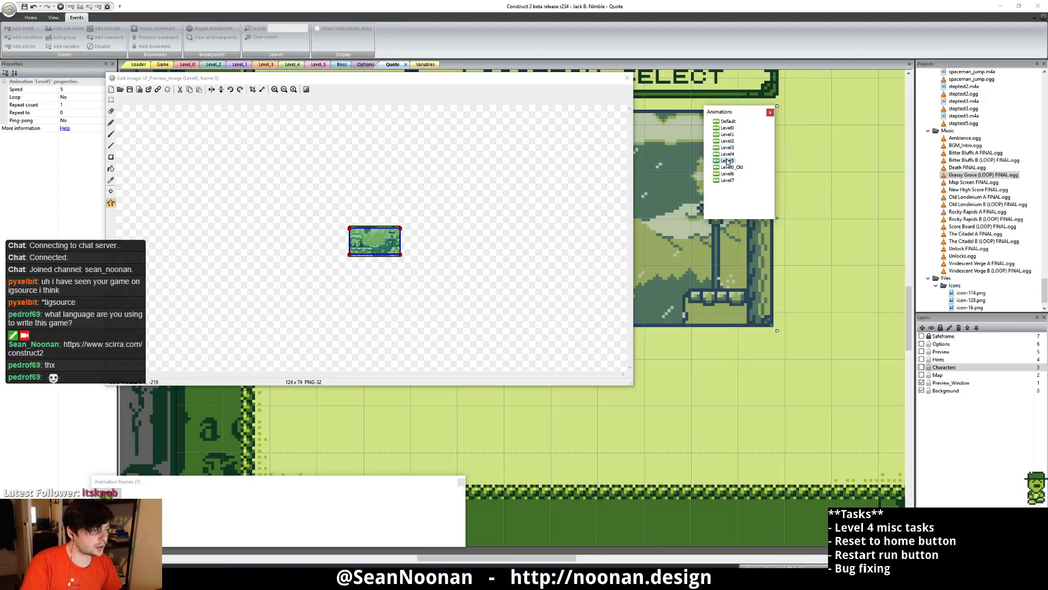
click(727, 161)
click(724, 155)
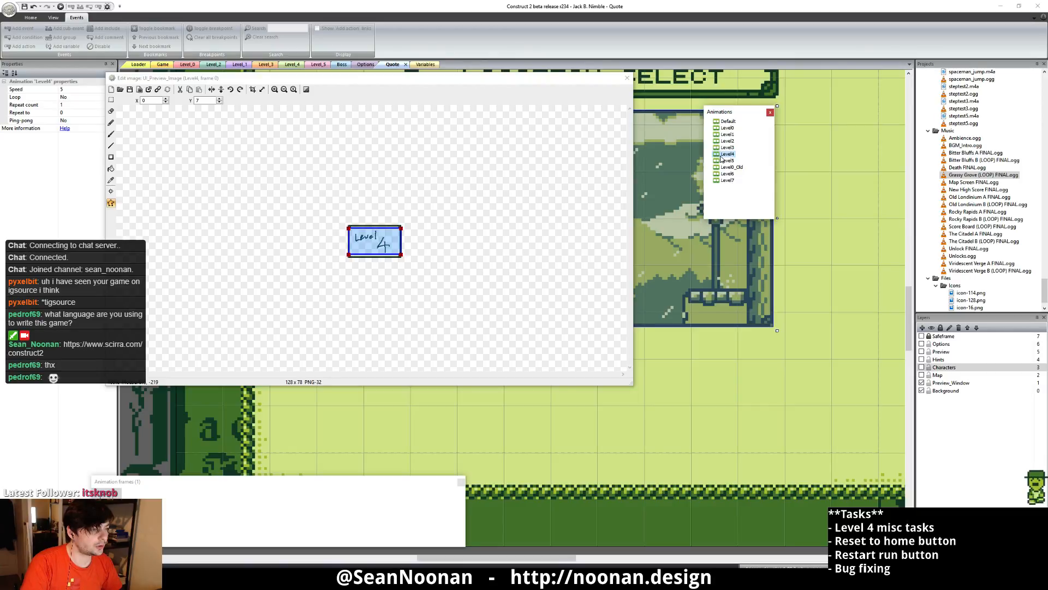
click(260, 155)
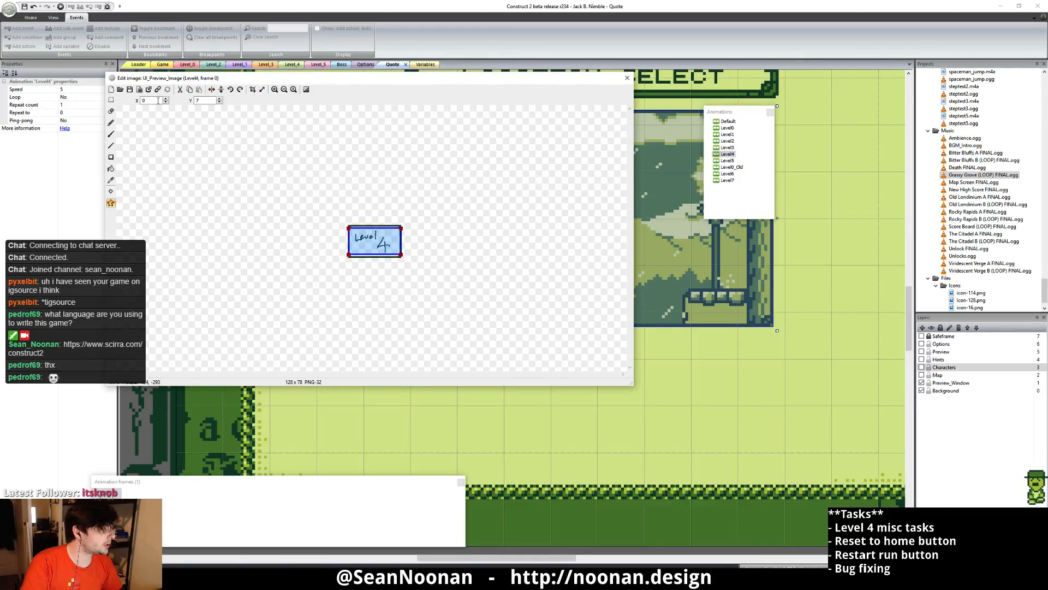
click(728, 147)
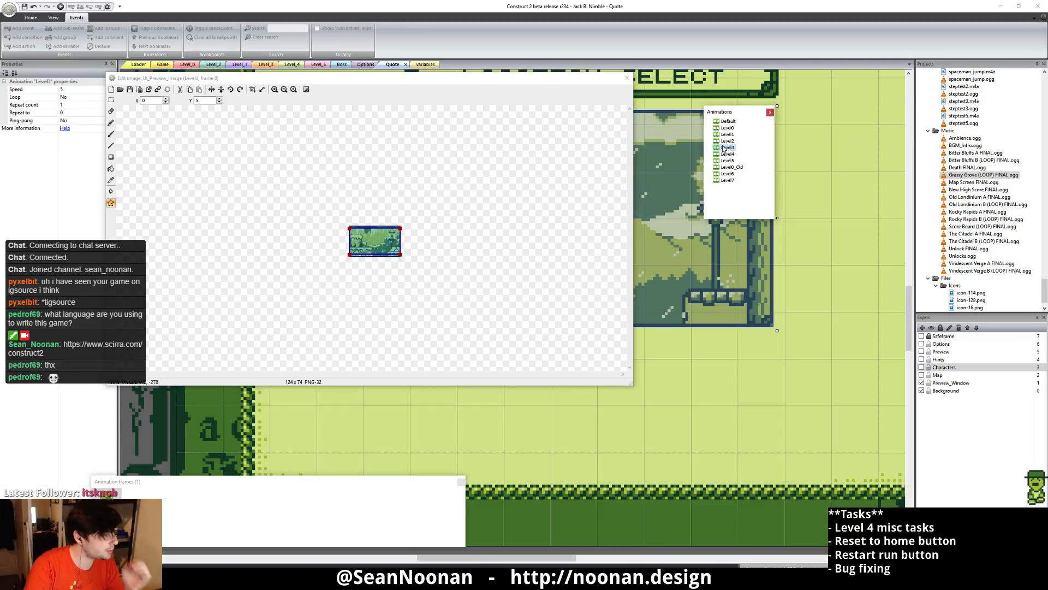
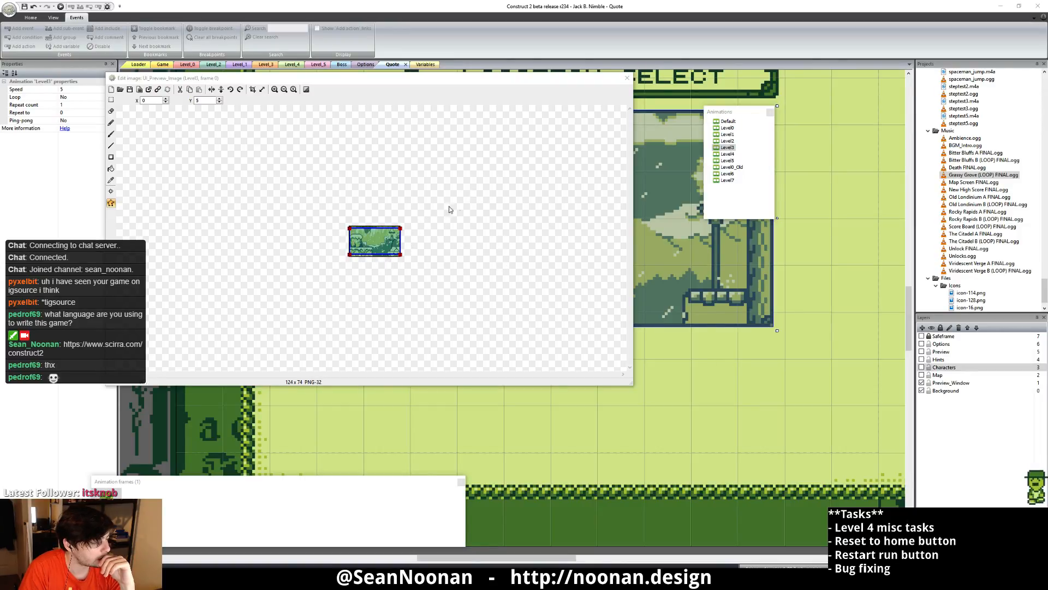
- Open the Level3 preview image in Photoshop and examine its pixel art at 1200%
right_click(730, 147)
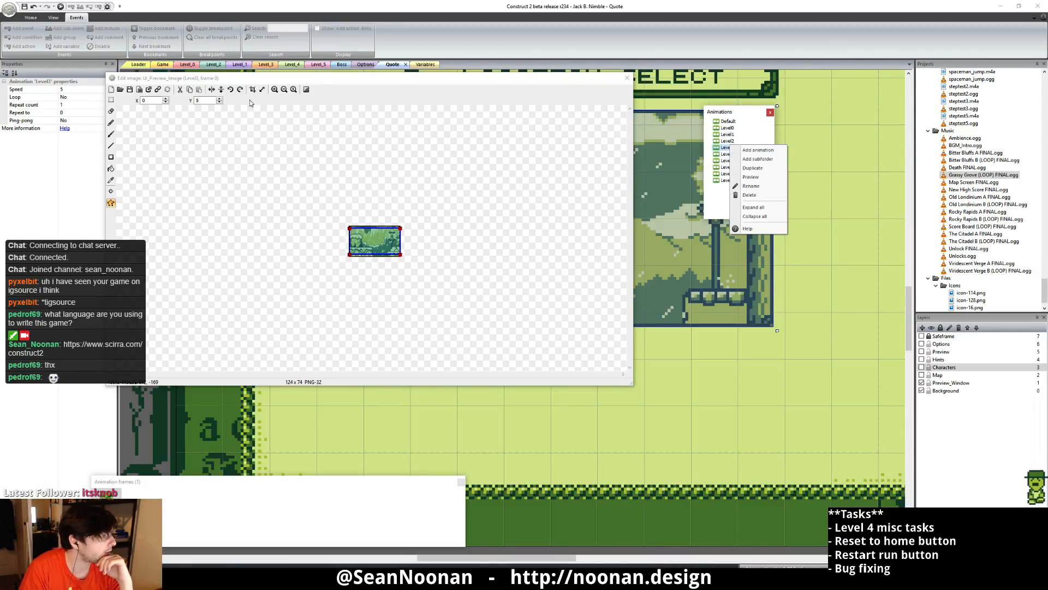
click(234, 84)
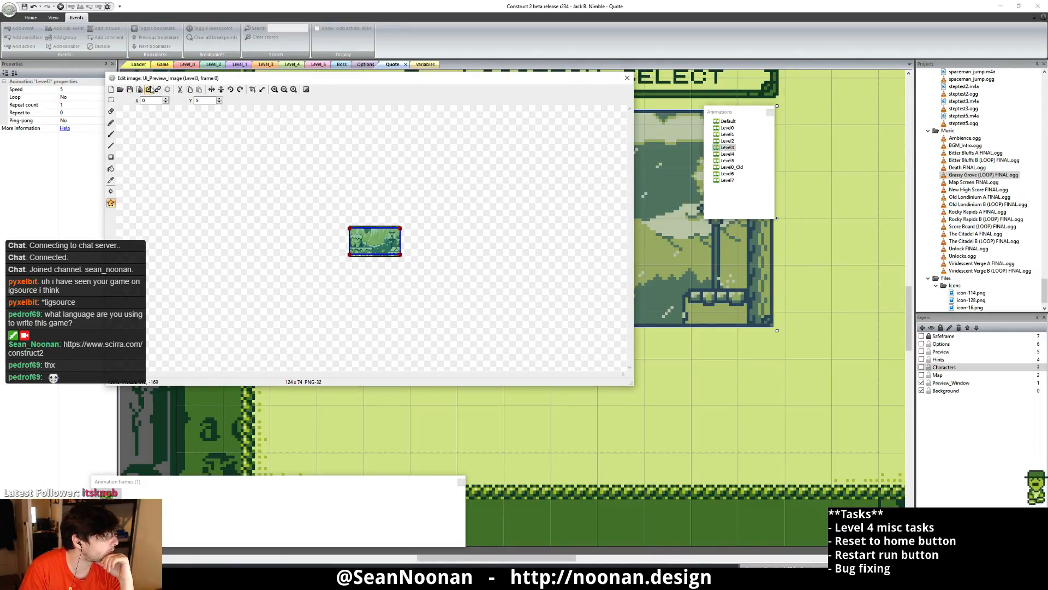
click(148, 89)
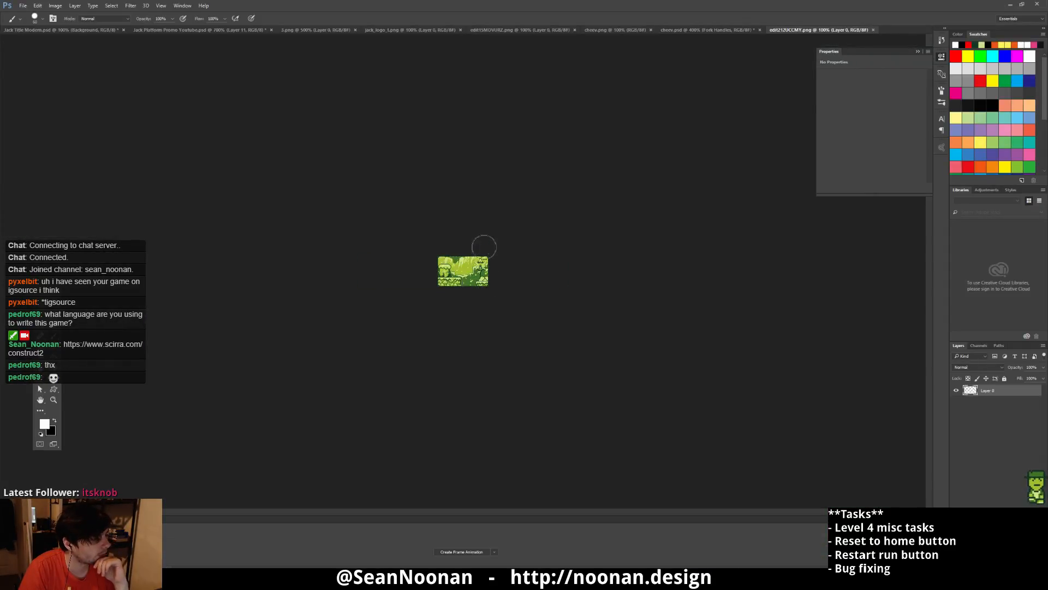
click(54, 400)
click(483, 240)
click(483, 241)
click(483, 240)
click(483, 241)
click(483, 241)
click(483, 241)
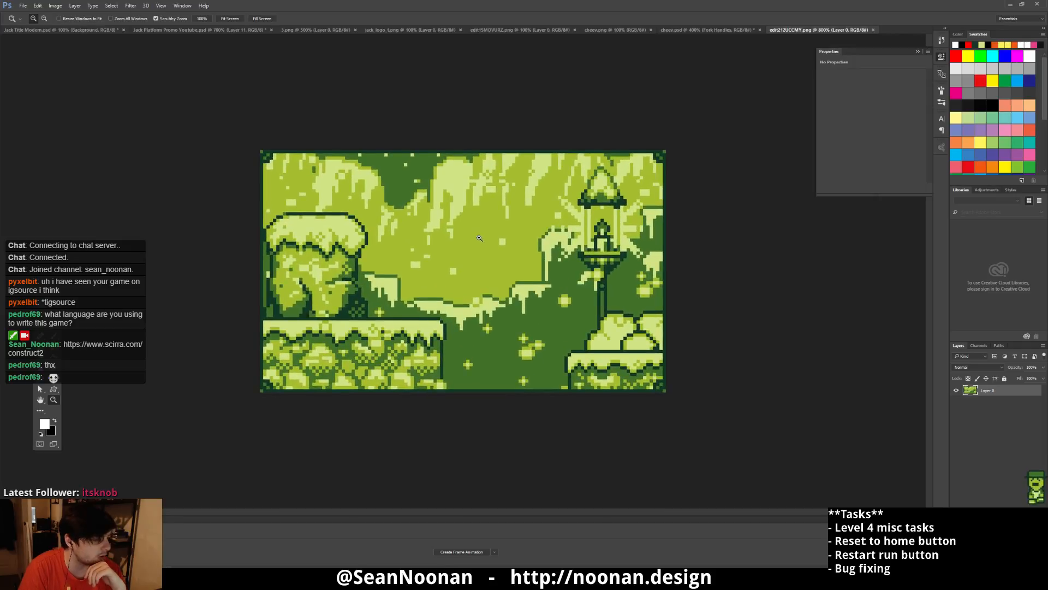
click(480, 239)
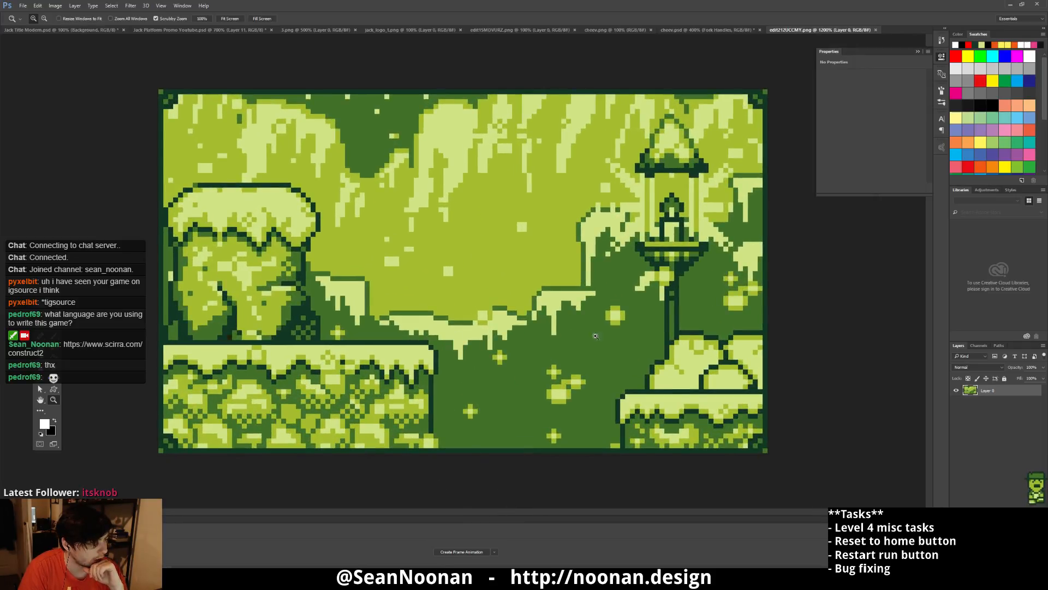
- Return to Construct 2, discard the external edit and close the preview image editor
click(1009, 7)
click(540, 307)
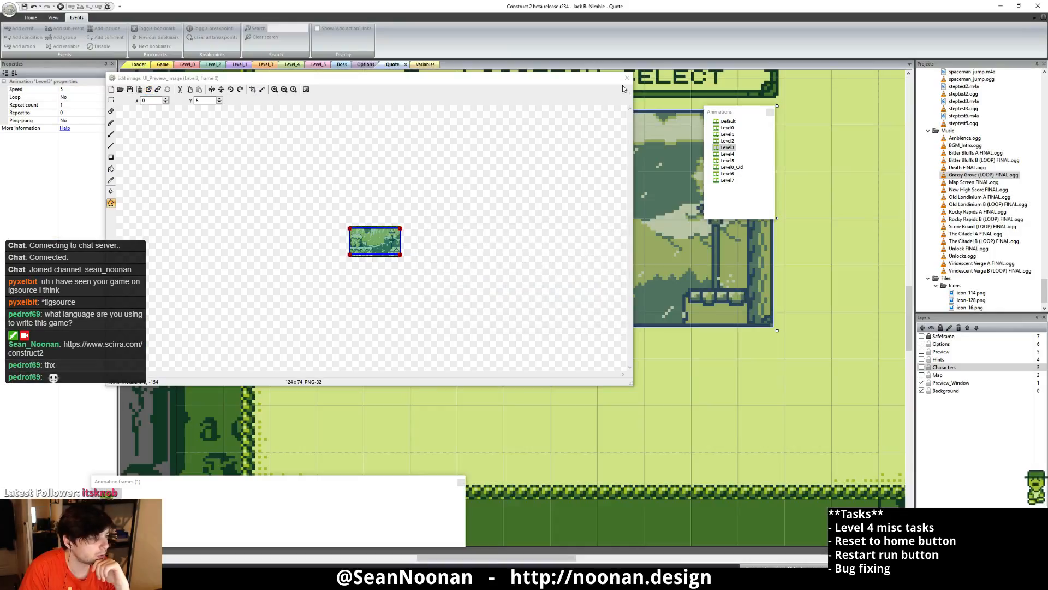
click(627, 78)
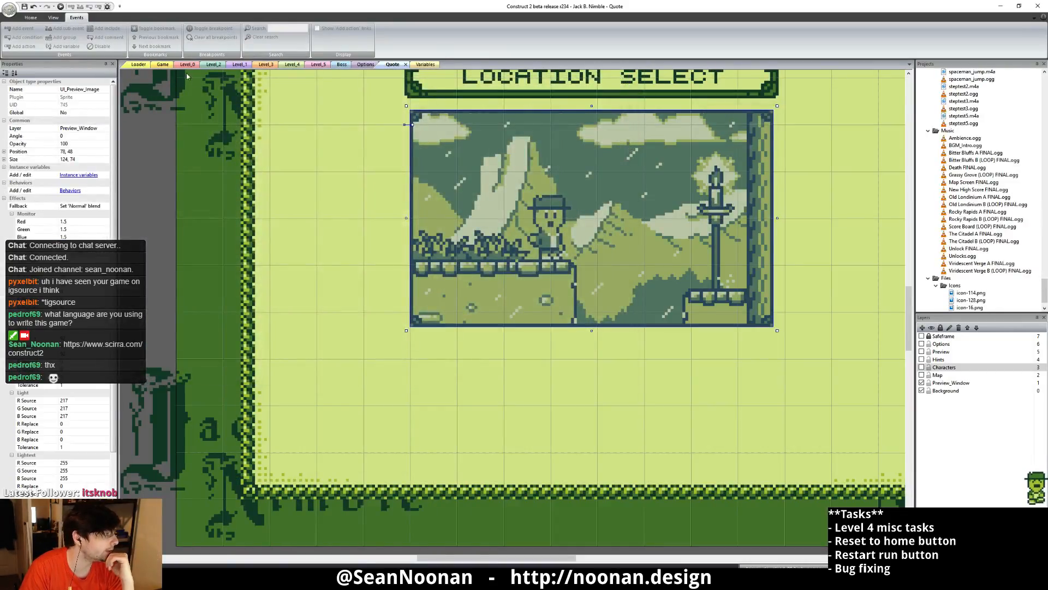
- Switch to the Level_4 layout and open the image of the Level4_Grass sprite
click(293, 64)
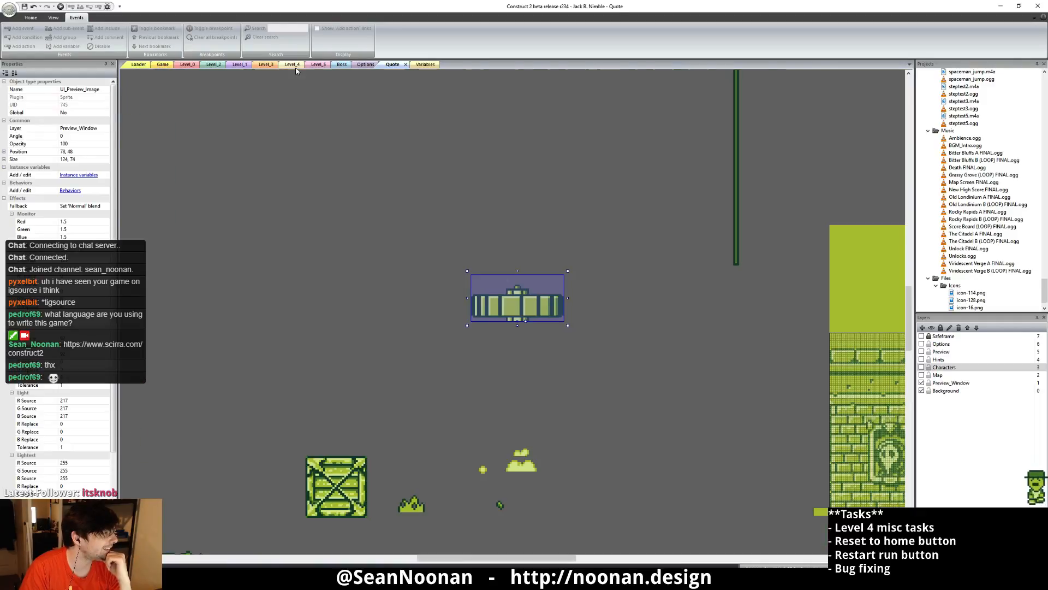
middle_drag(530, 331, 392, 261)
click(393, 261)
click(411, 230)
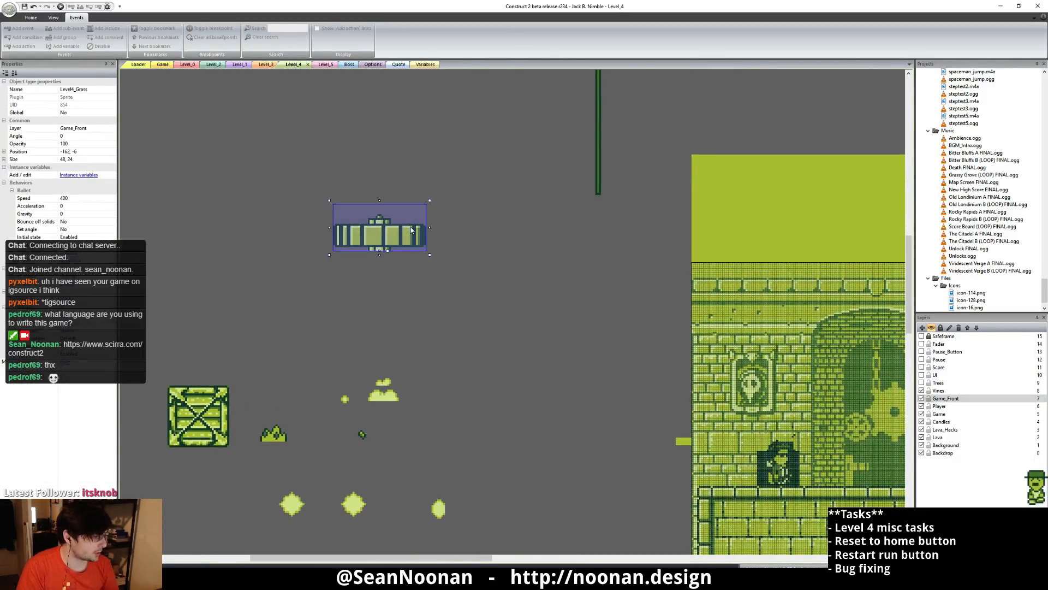
double_click(411, 230)
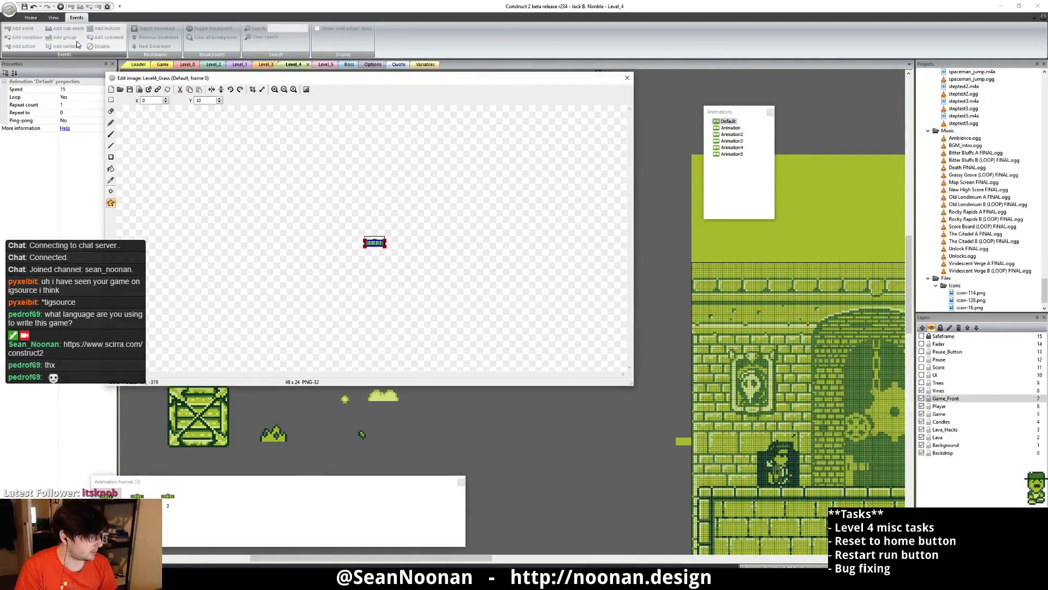
- Send the Level4_Grass image to Photoshop and return to the Level_4 layout without updating the sprite
click(149, 90)
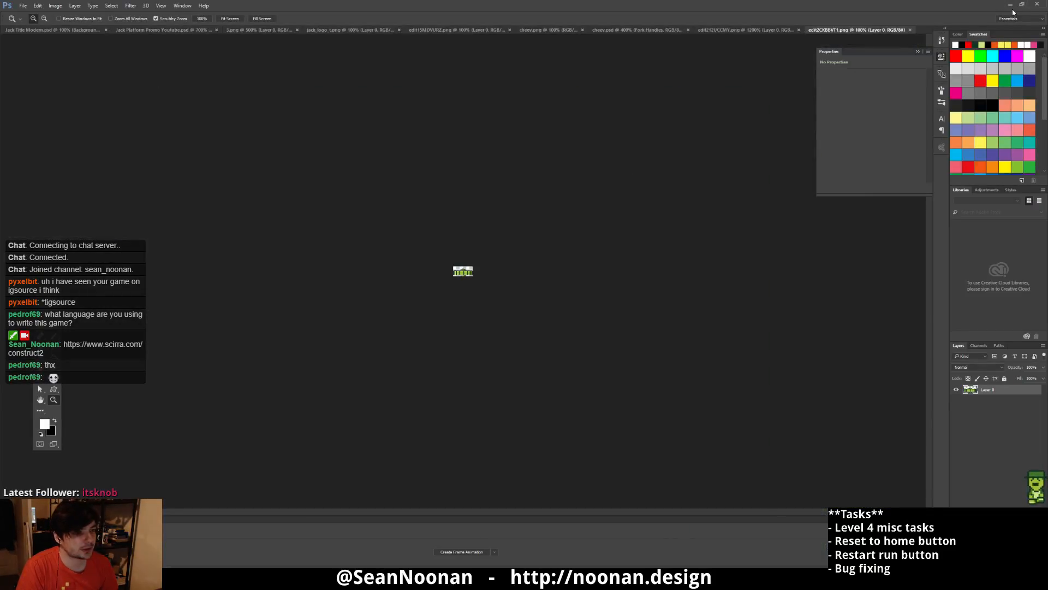
click(1010, 5)
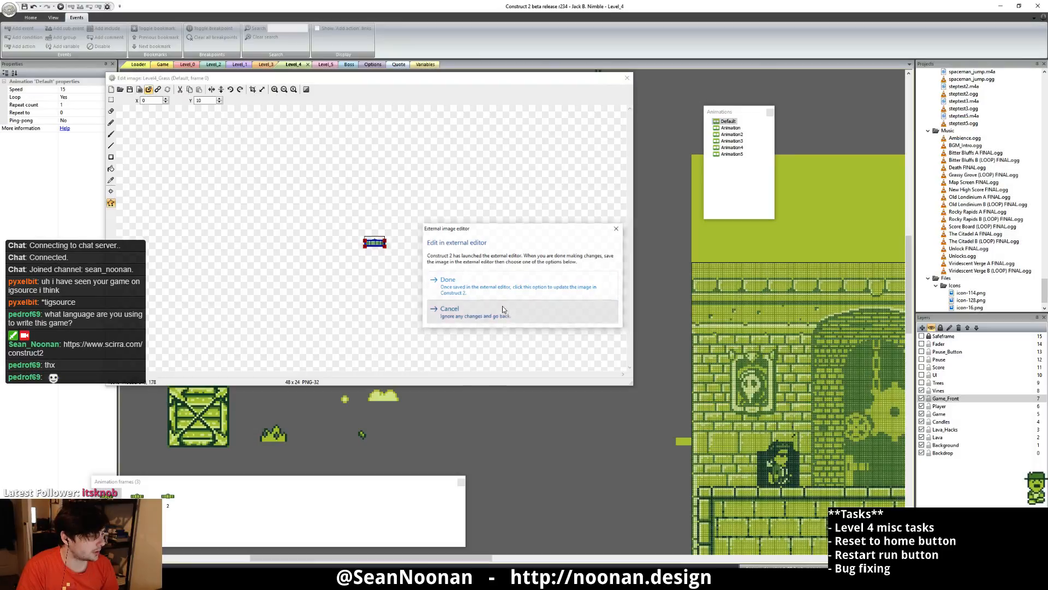
click(627, 78)
click(299, 161)
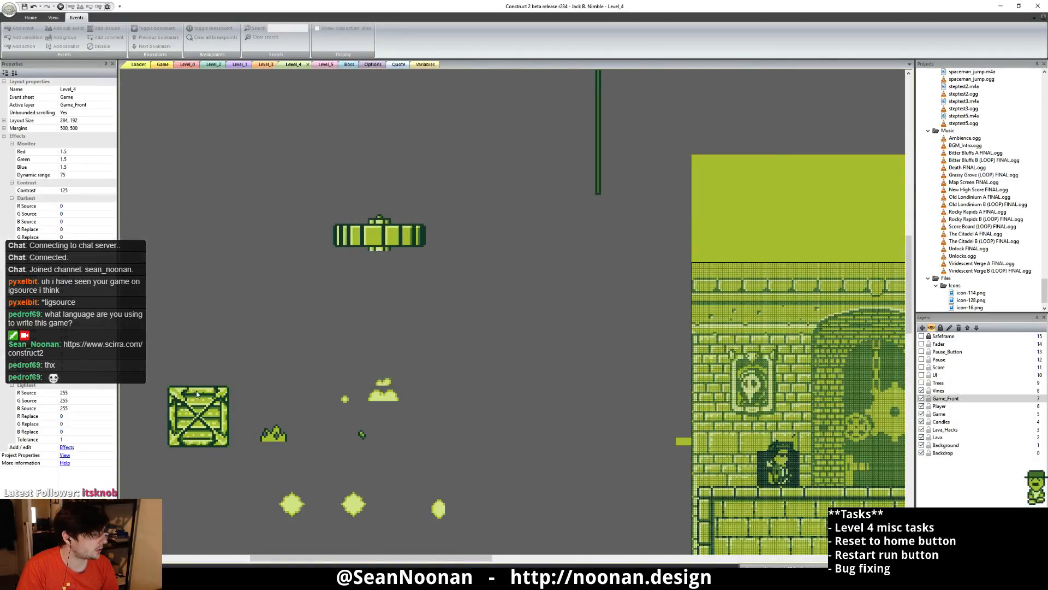
- Open the images of the crate sprite Level4_Rock and examine Animation3 enlarged without its collision outline
middle_drag(199, 395, 401, 283)
double_click(402, 283)
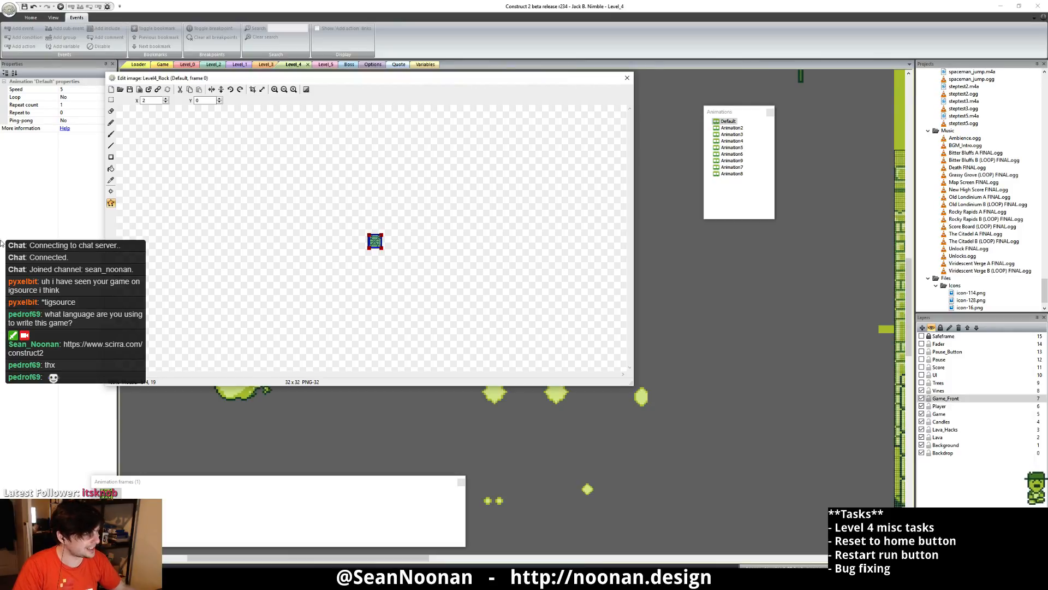
click(732, 135)
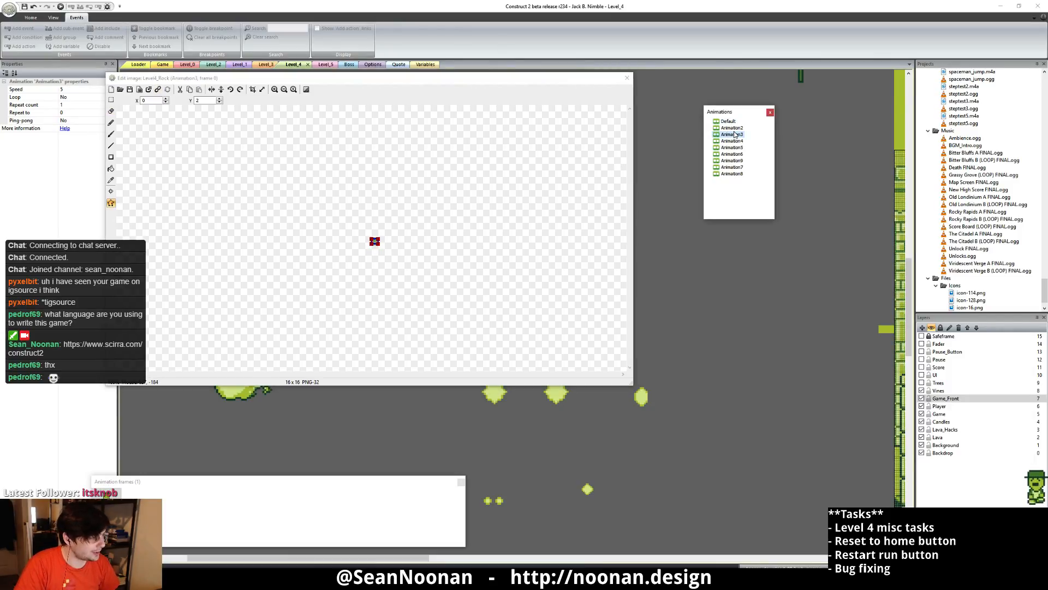
scroll(427, 235, up, 5)
scroll(431, 235, up, 3)
scroll(439, 235, down, 3)
click(111, 101)
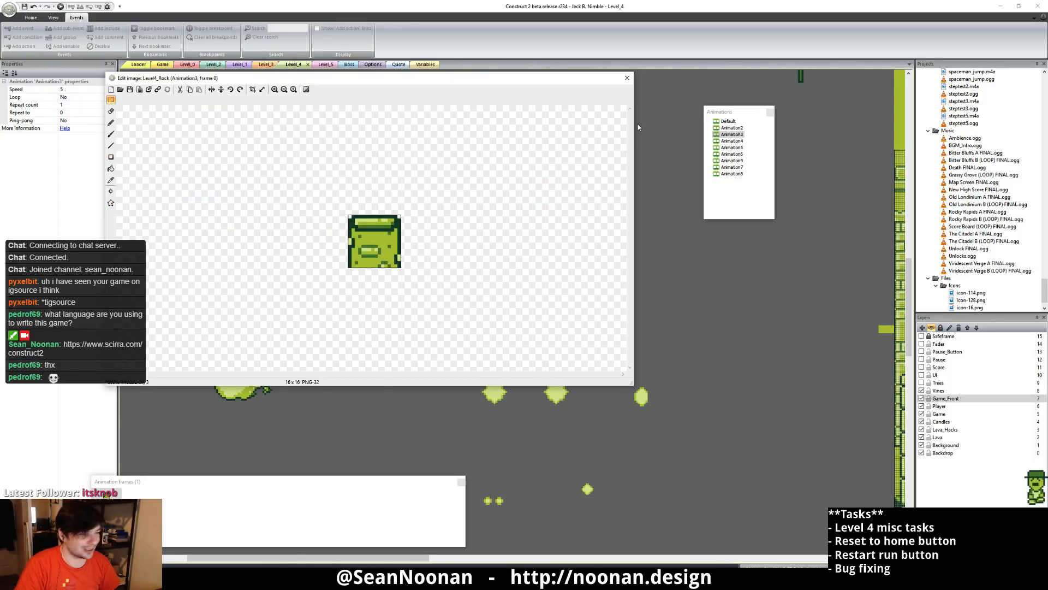
- Examine the Default, Animation2 to Animation6 and Animation9 images of the Level4_Rock sprite, with Animation9 enlarged
click(731, 121)
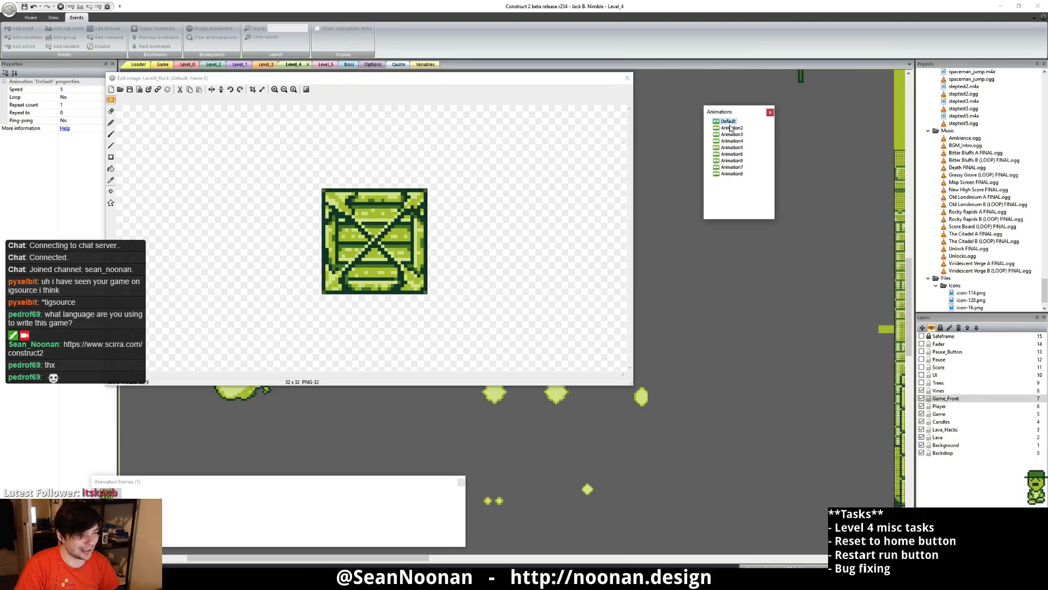
scroll(463, 195, down, 2)
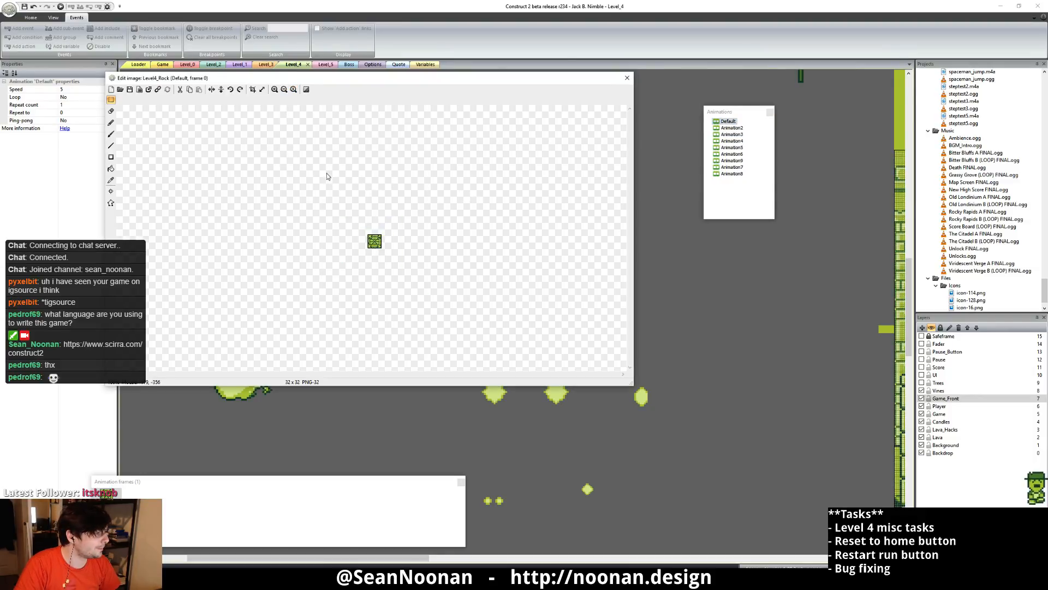
click(731, 128)
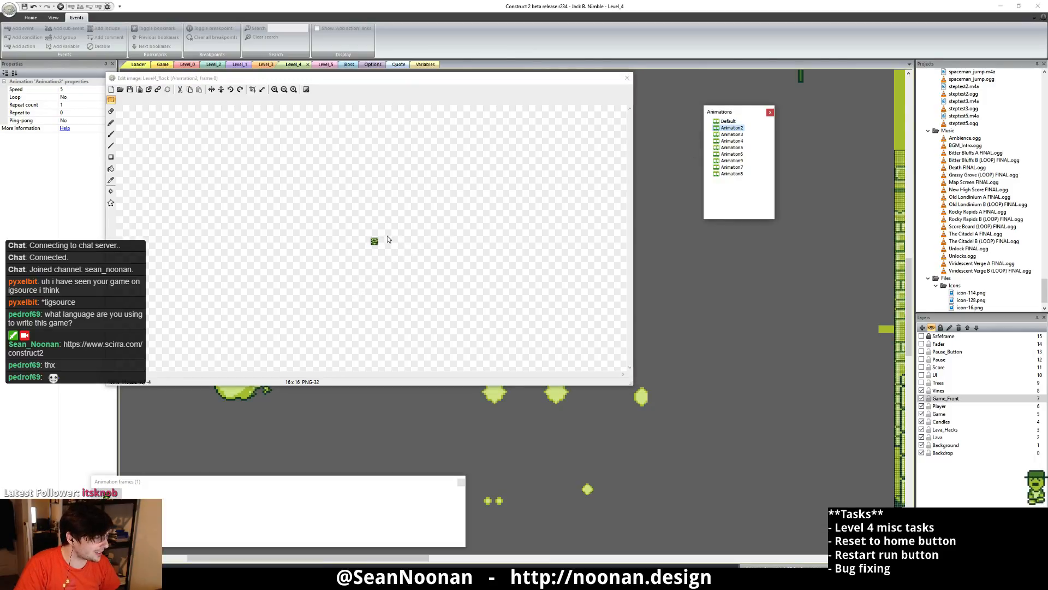
click(733, 134)
click(740, 141)
click(739, 148)
click(741, 155)
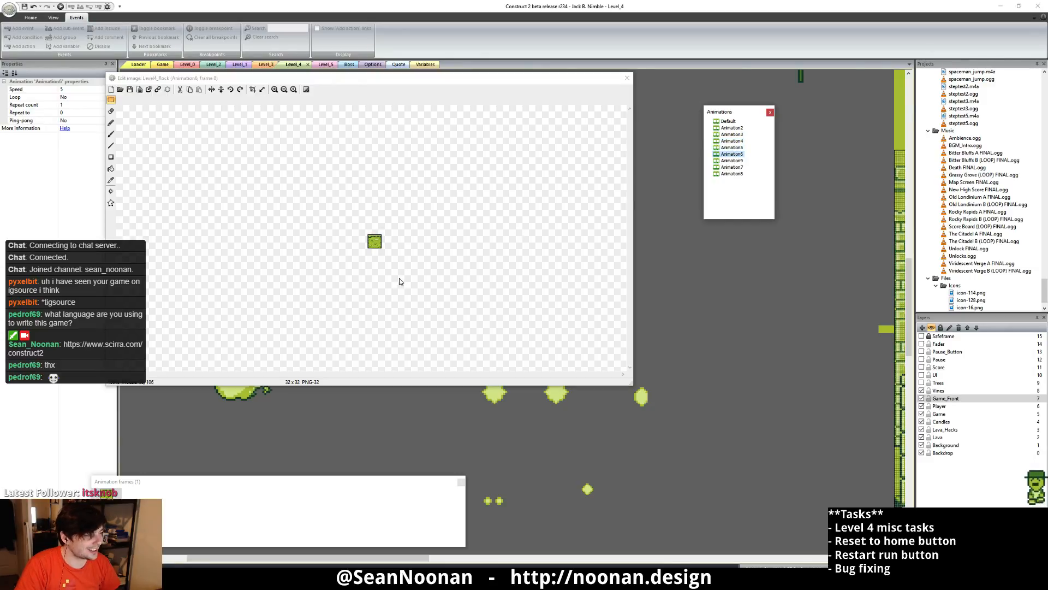
click(741, 161)
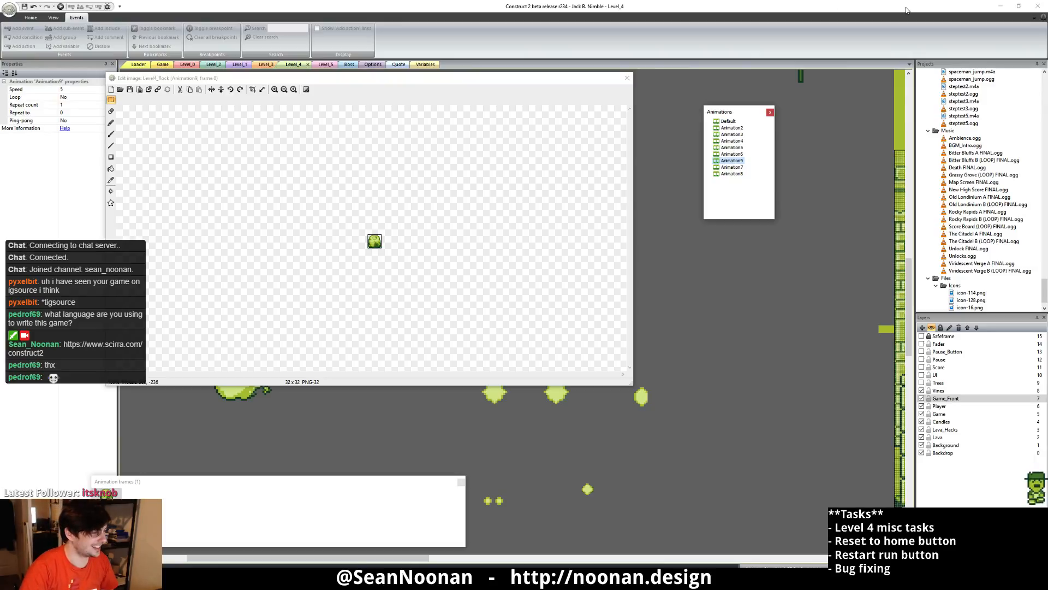
click(440, 196)
scroll(423, 238, up, 5)
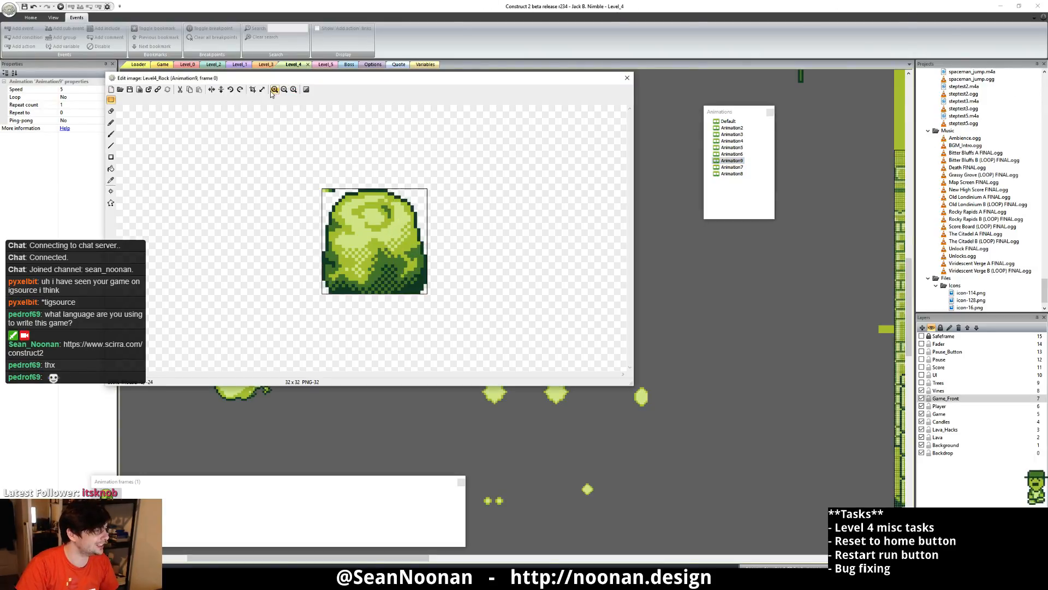
- Examine the Animation7 and Animation8 images of the Level4_Rock sprite, with Animation8 enlarged
click(293, 89)
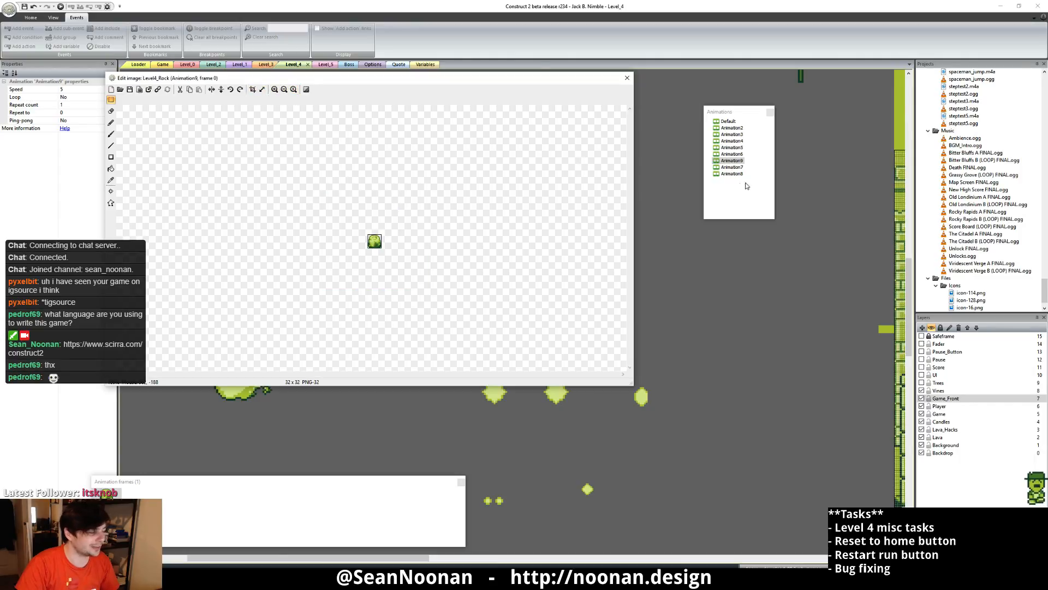
click(730, 170)
click(730, 168)
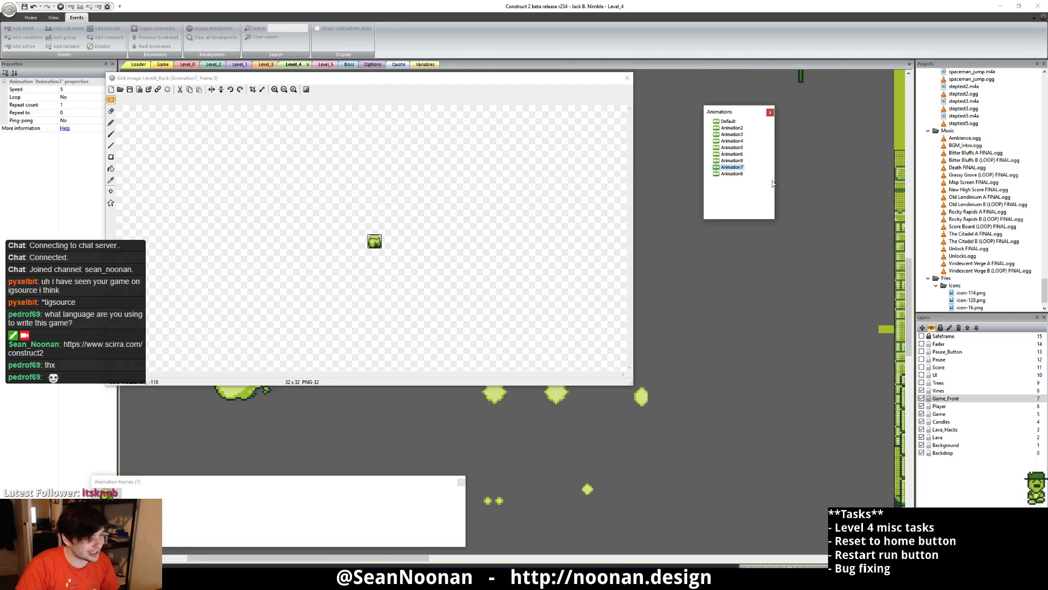
click(735, 174)
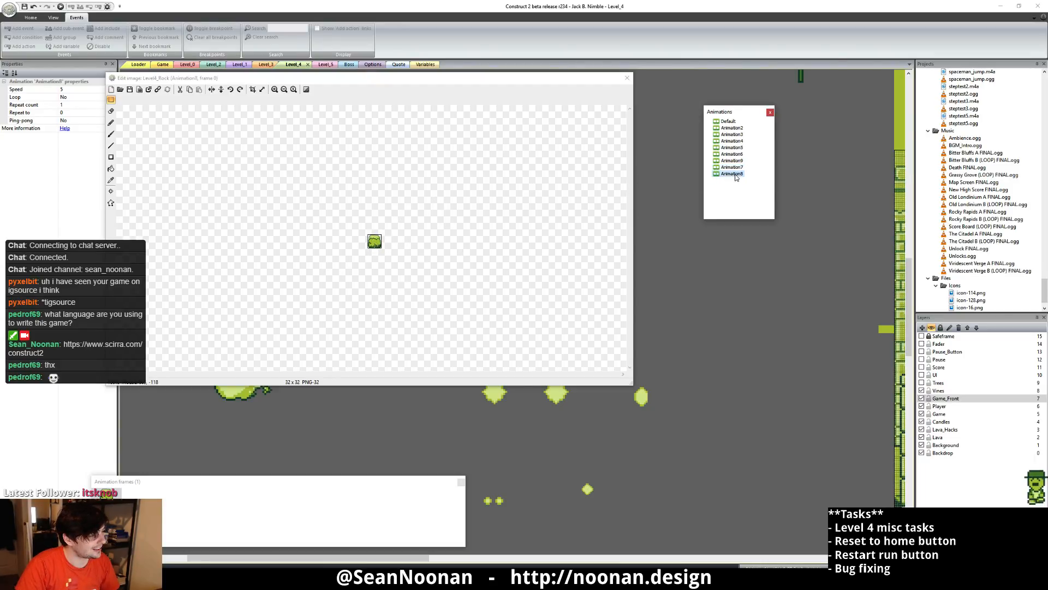
click(379, 236)
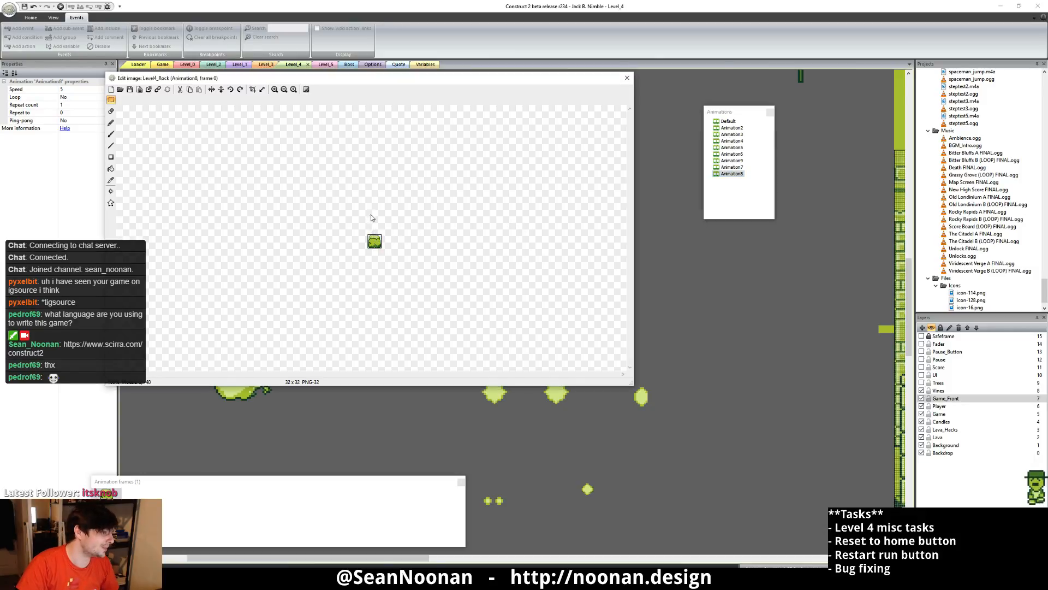
ctrl+scroll(371, 222, up, 3)
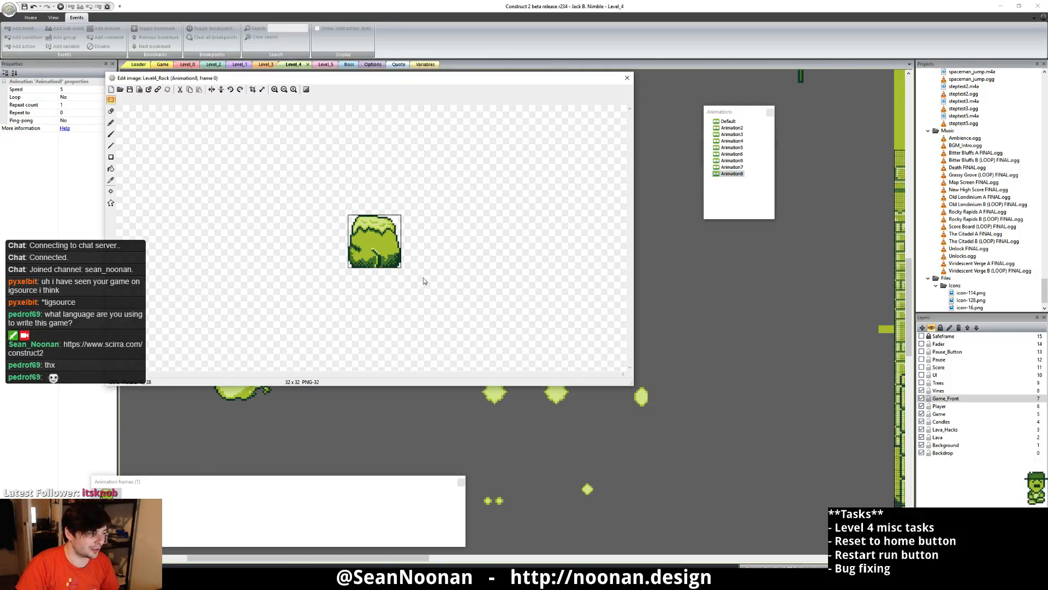
click(293, 89)
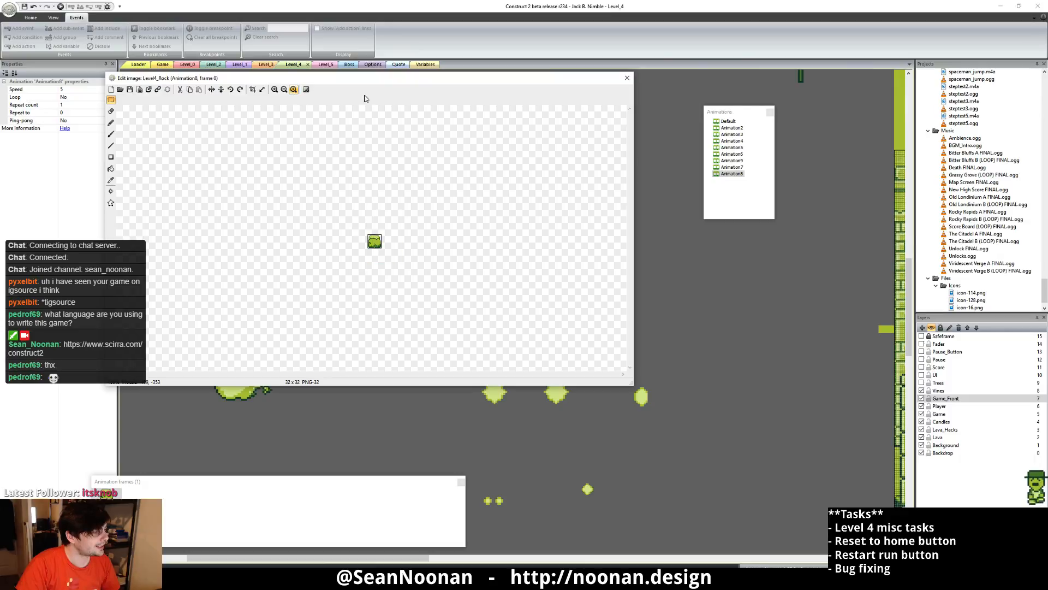
- Send the Default image of the Level4_Rock sprite to Photoshop and return to the Level_4 layout without updating the sprite
click(728, 121)
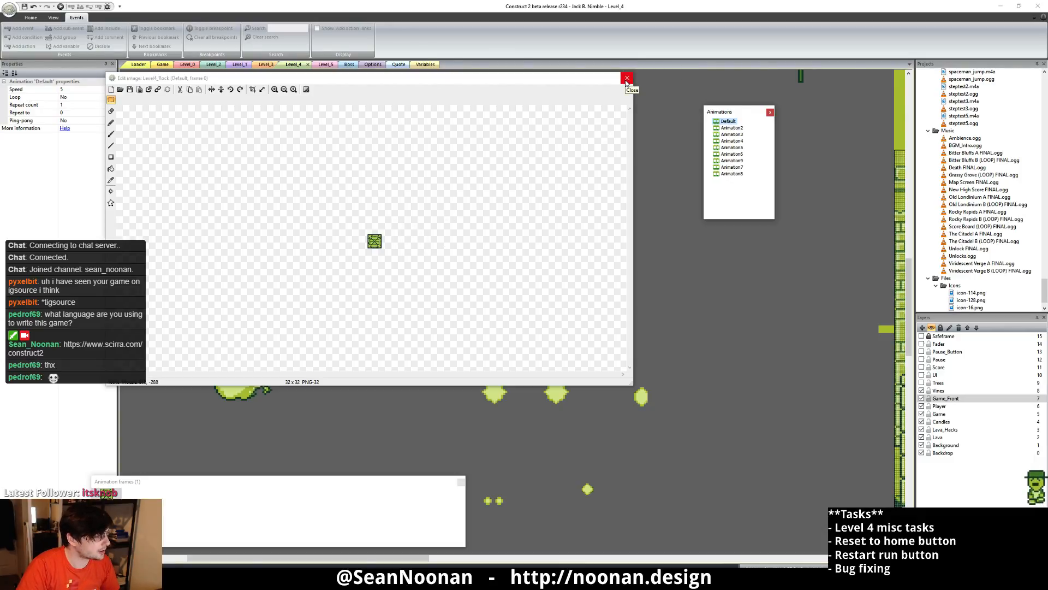
click(148, 89)
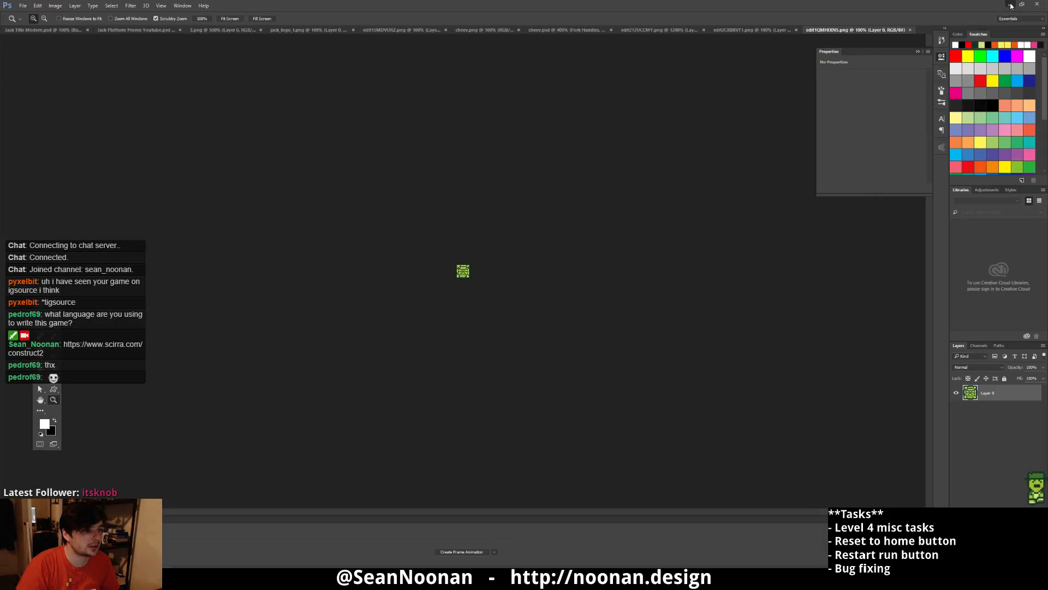
click(1011, 4)
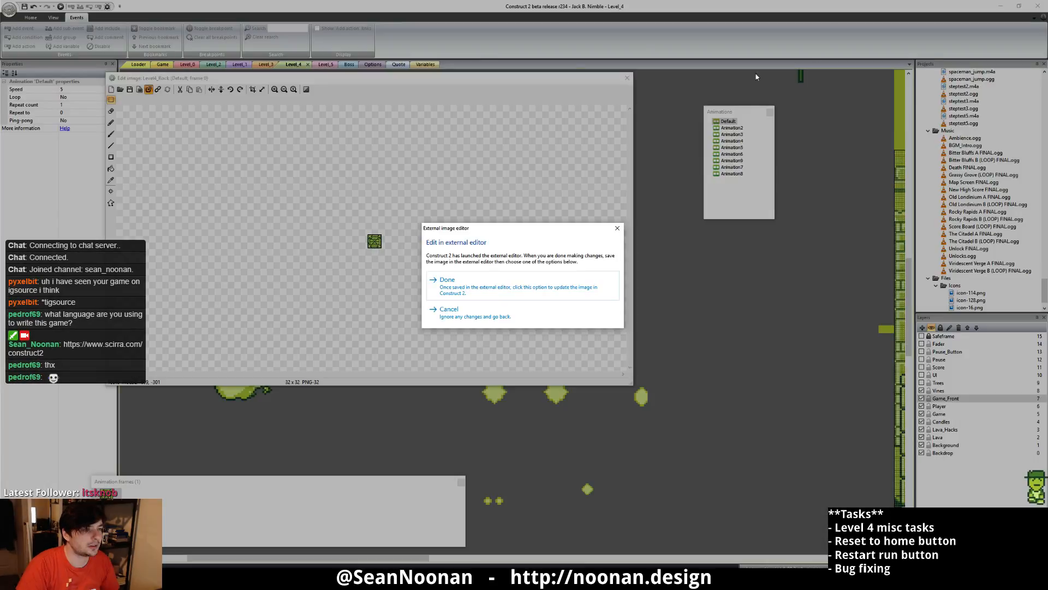
click(492, 308)
click(627, 77)
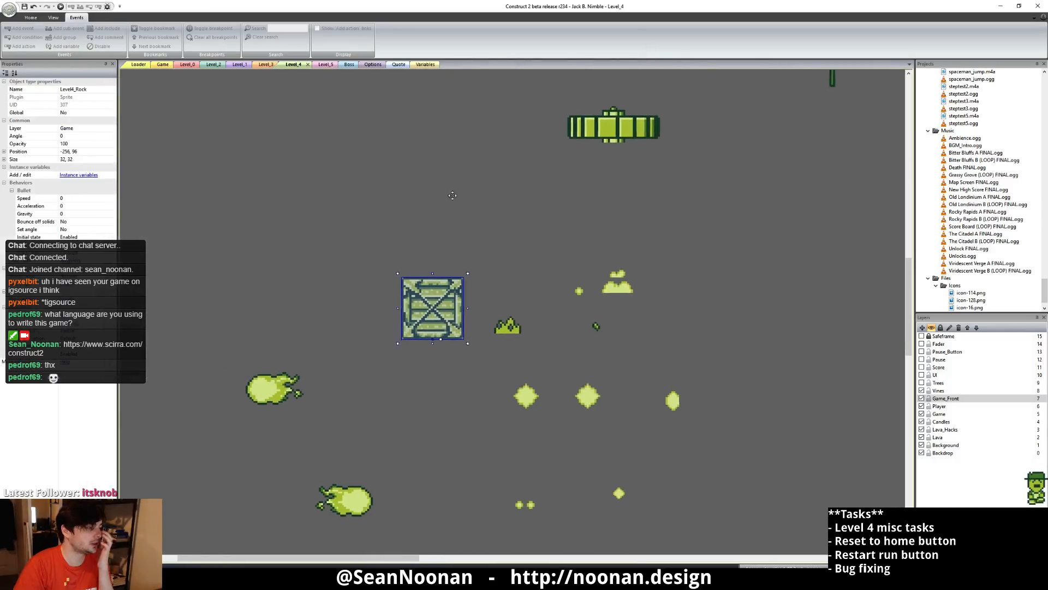
- Open the images of the fireball sprite Level4_Spikes and compare the three frames of its Default animation
middle_drag(443, 194, 473, 197)
double_click(297, 394)
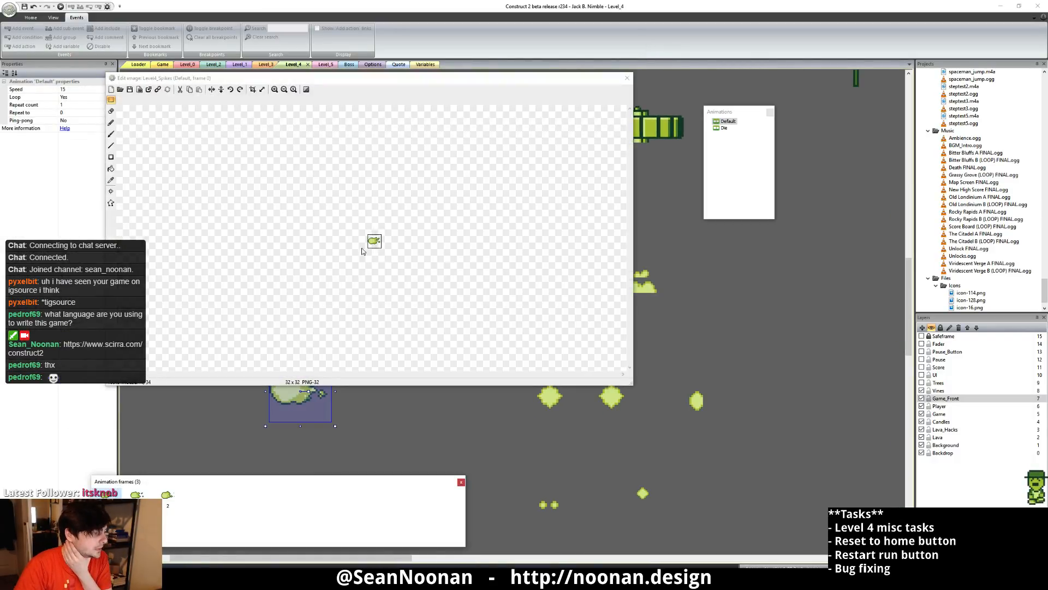
click(137, 494)
click(167, 496)
click(105, 495)
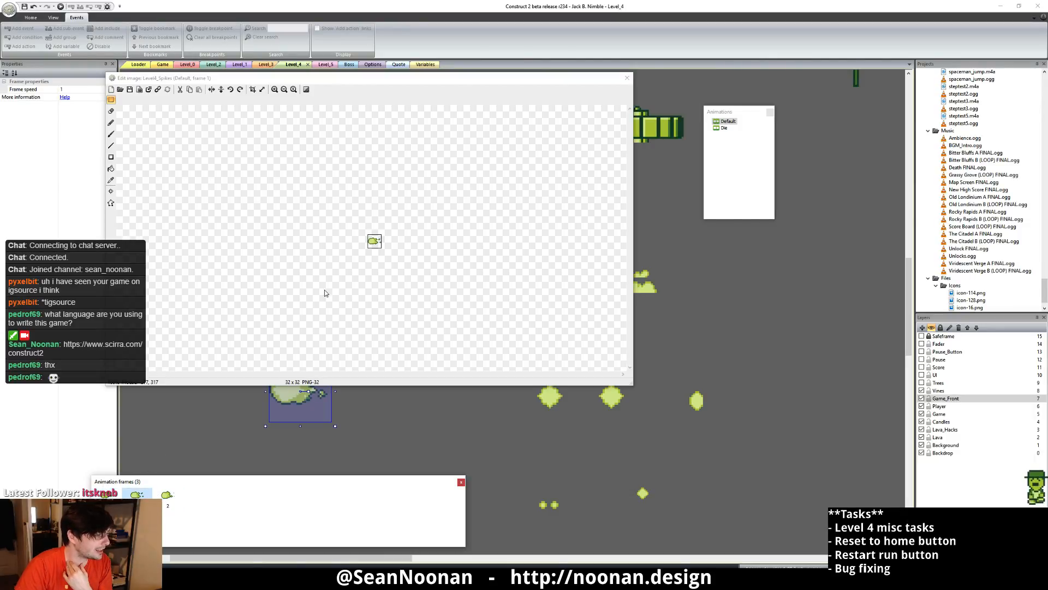
click(167, 496)
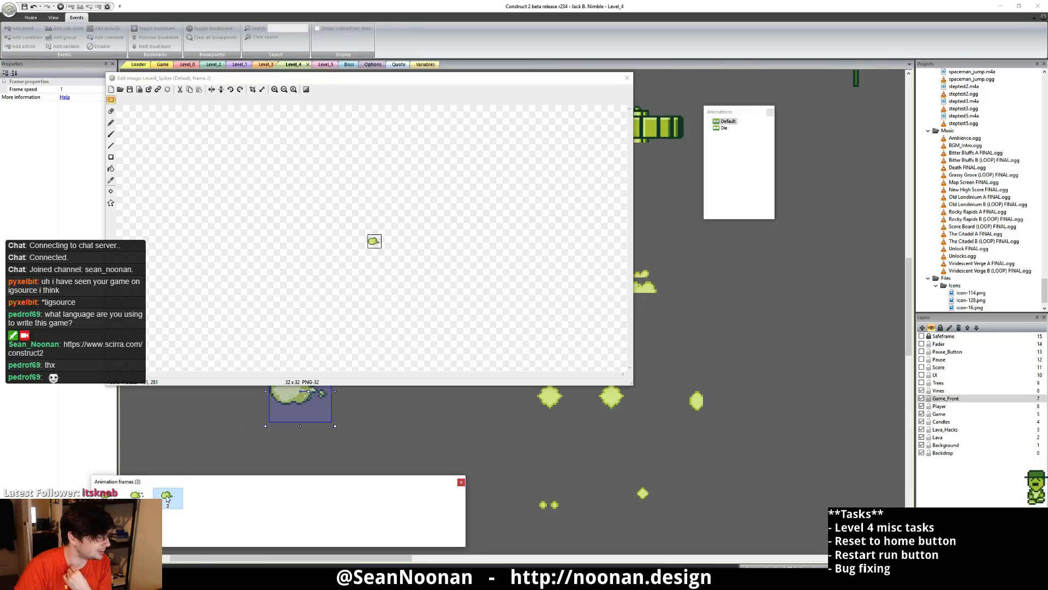
click(100, 496)
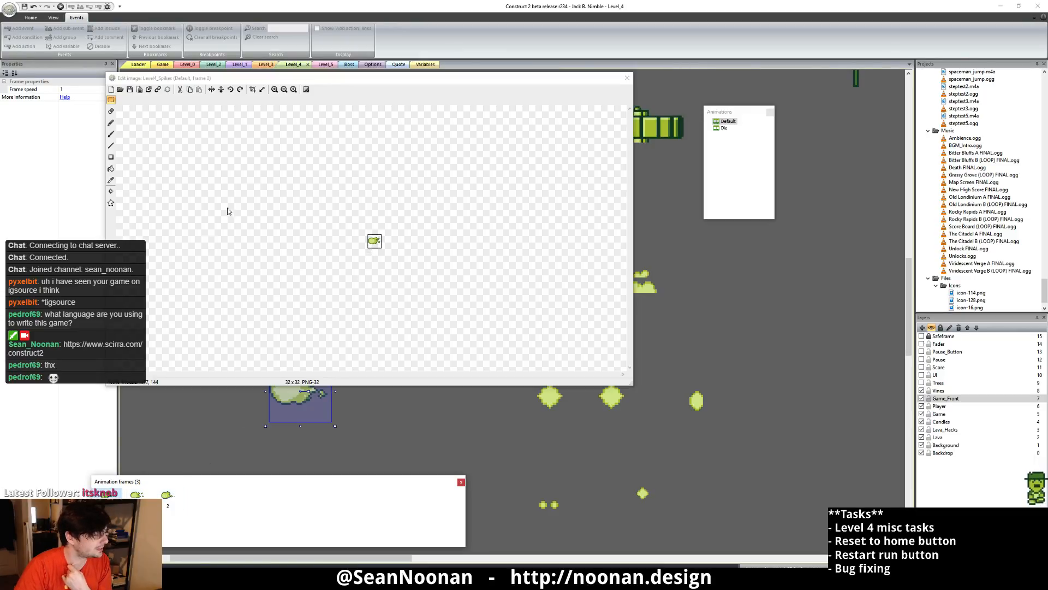
- Send frame 0 of the Level4_Spikes Default animation to Photoshop and return to the layout without updating the sprite
click(148, 89)
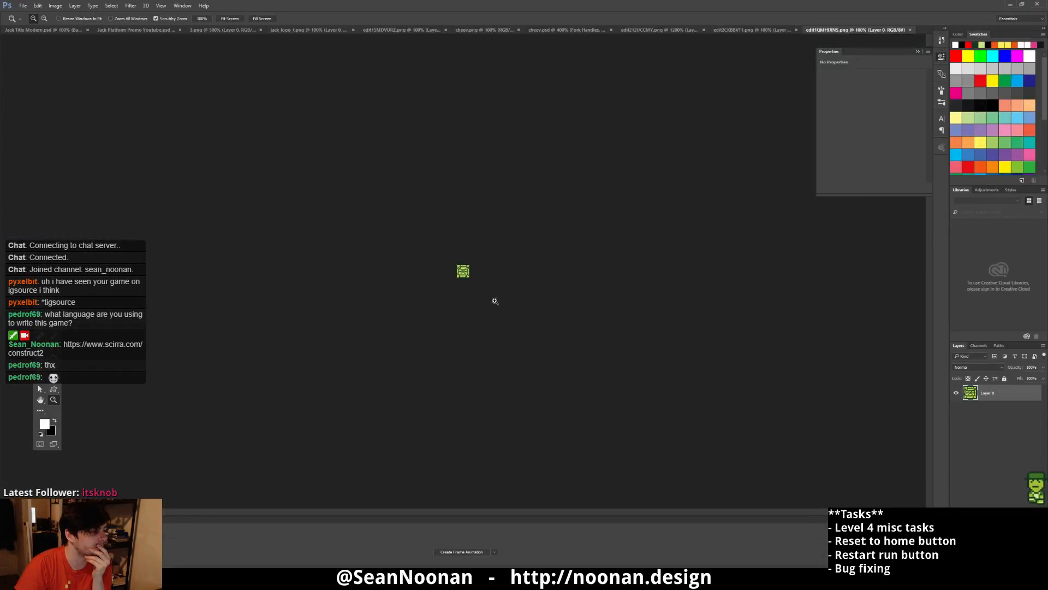
click(1009, 5)
click(502, 320)
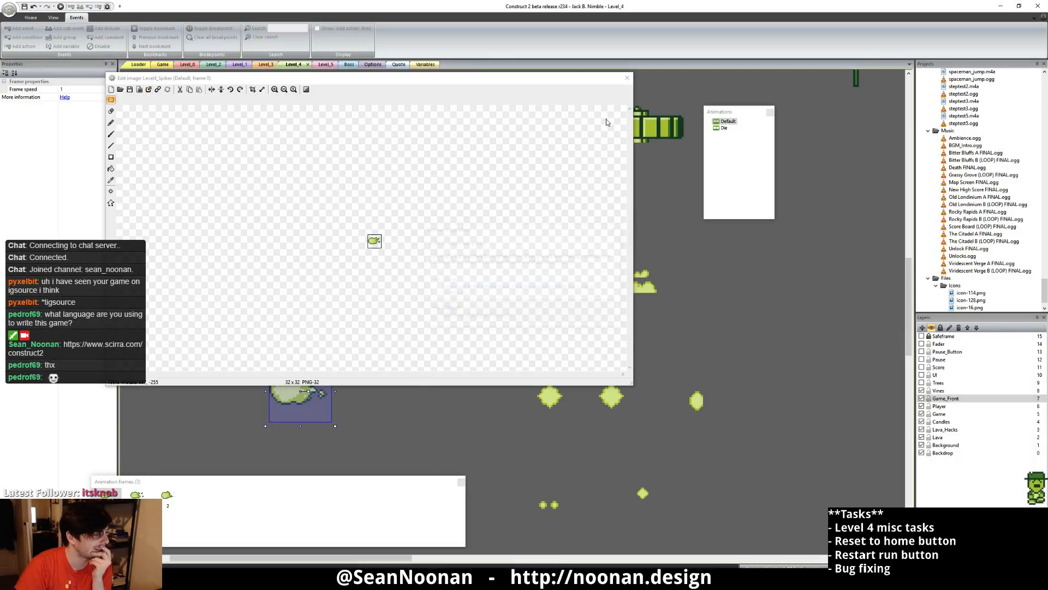
click(627, 79)
- View the image of the Level4_CandleRope sprite above the chandelier platform and close it again
middle_drag(728, 164, 470, 568)
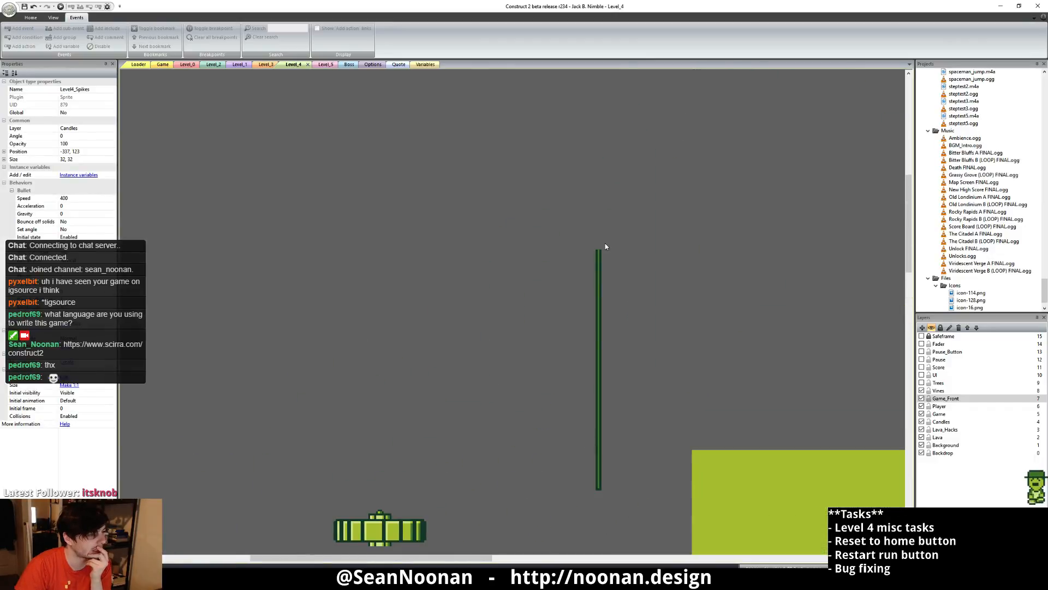
middle_drag(606, 245, 482, 118)
double_click(479, 316)
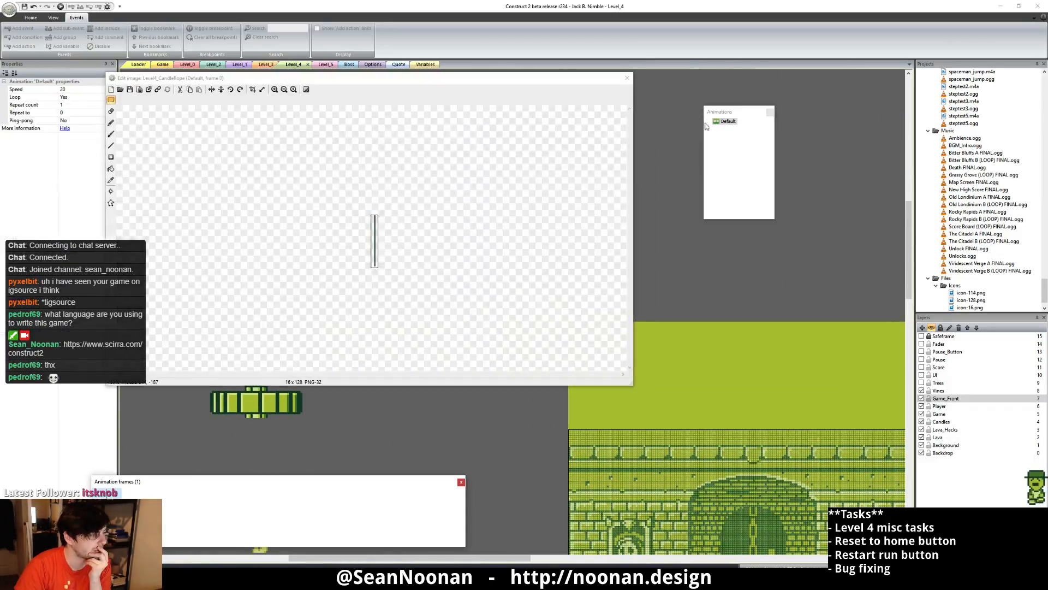
click(628, 78)
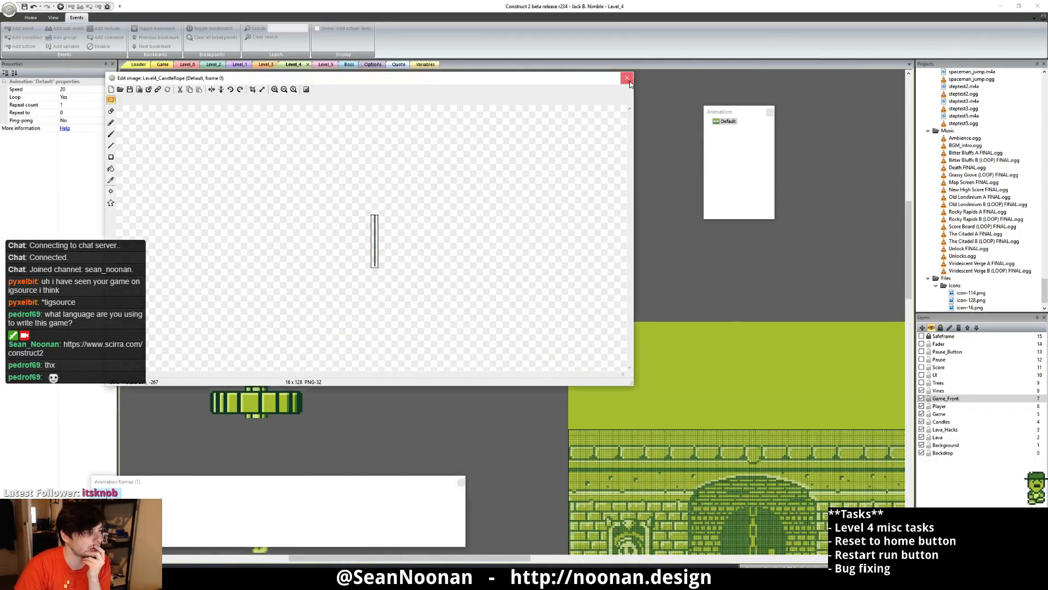
- Open the images of the Level4_Candle sprite beside the wall emblem and compare frames 1 and 2 of its Default animation
middle_drag(731, 284, 477, 199)
middle_drag(730, 533, 671, 293)
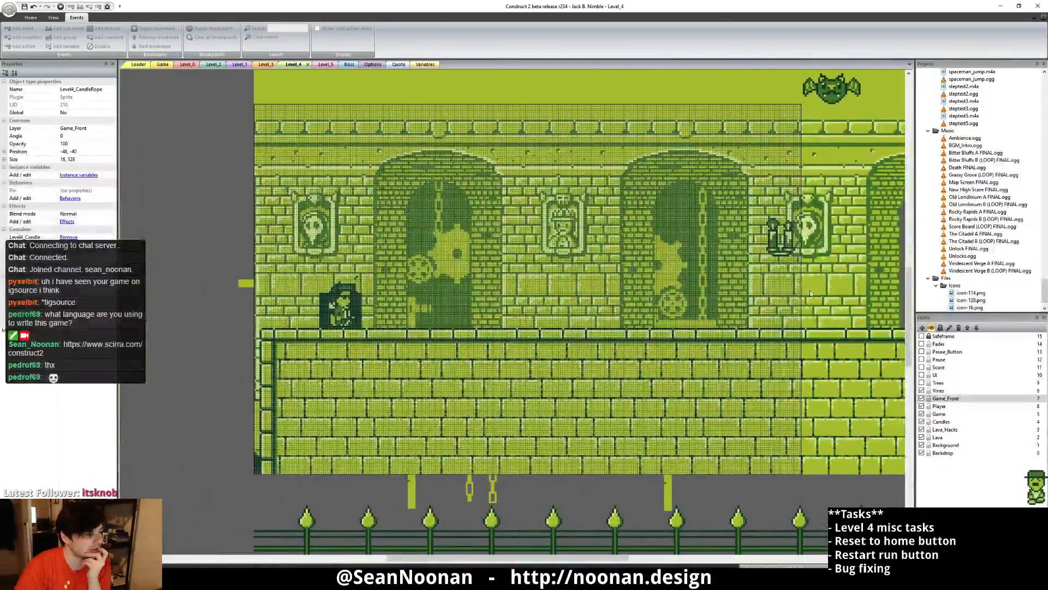
click(777, 240)
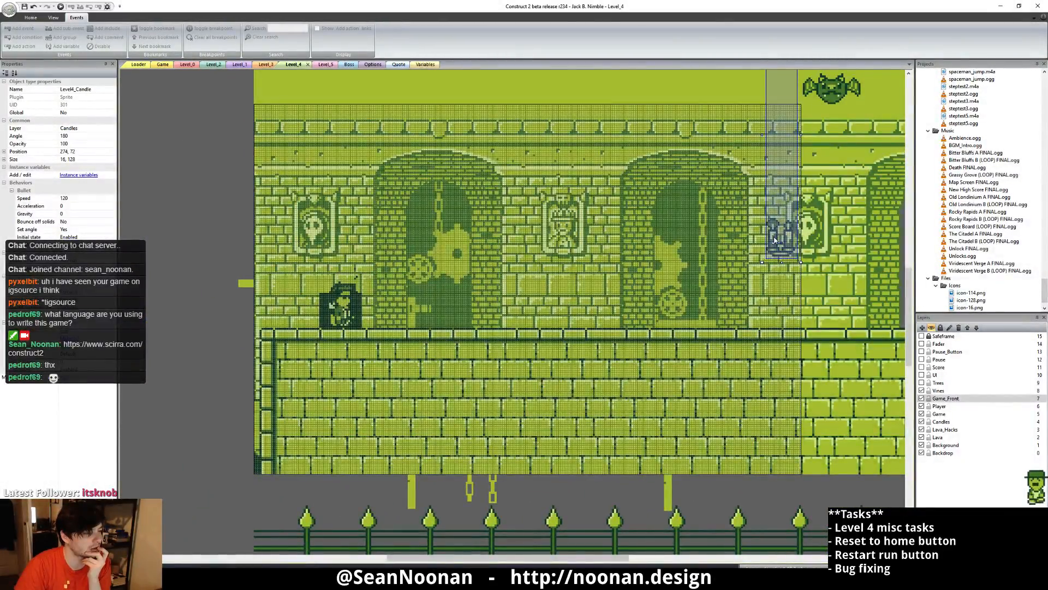
double_click(775, 240)
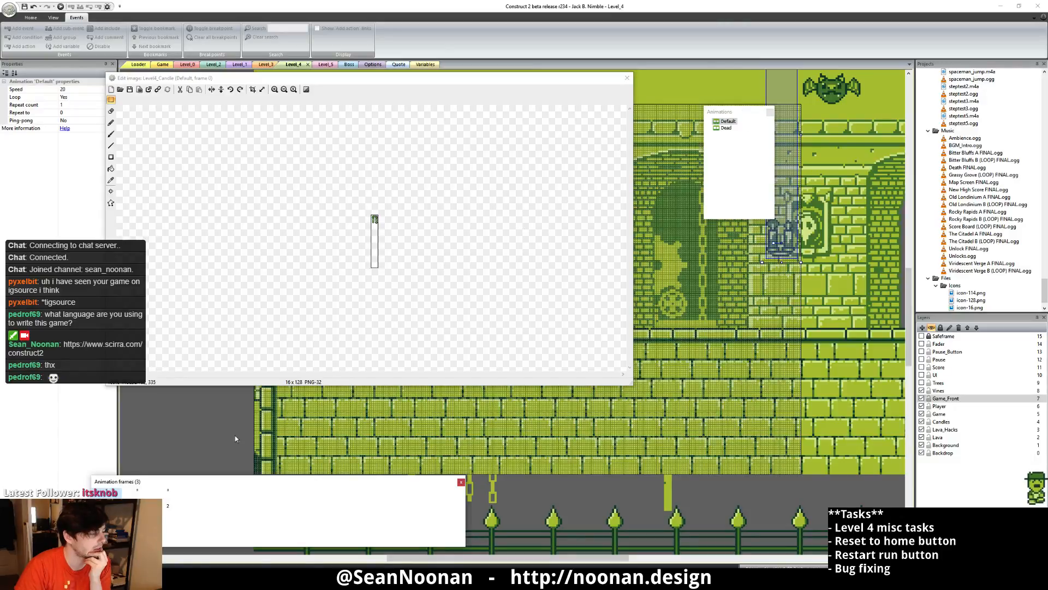
click(132, 494)
click(164, 493)
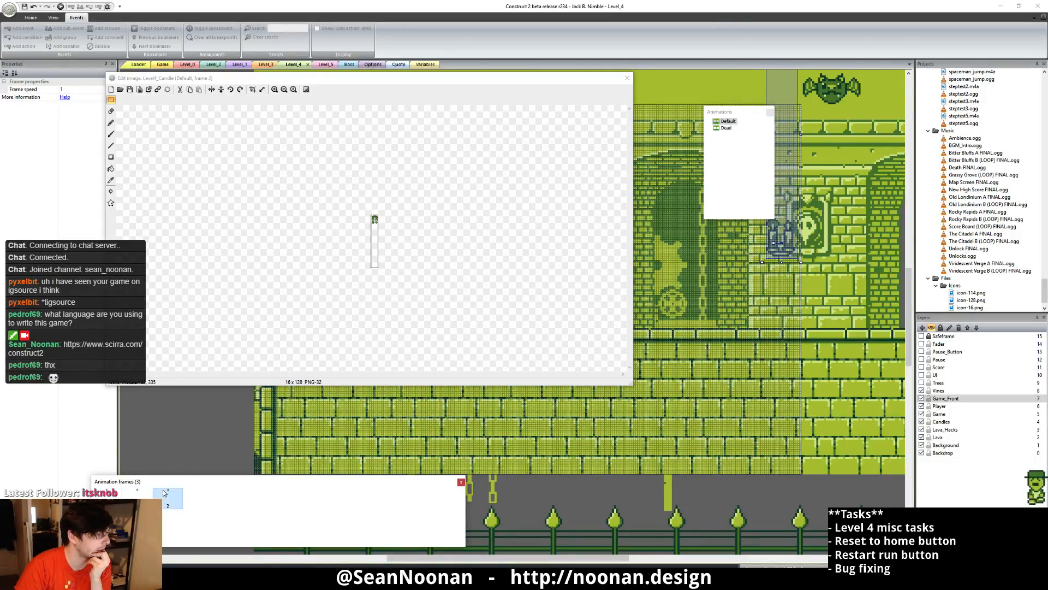
click(146, 494)
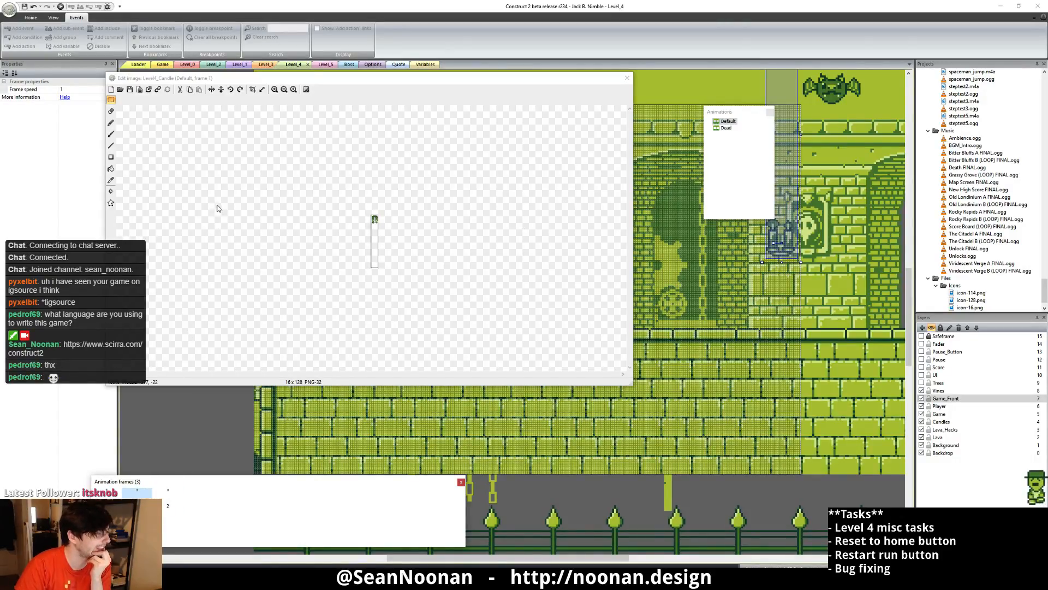
- Send frame 1 of the Level4_Candle Default animation to Photoshop and return to the layout without updating the sprite
click(148, 89)
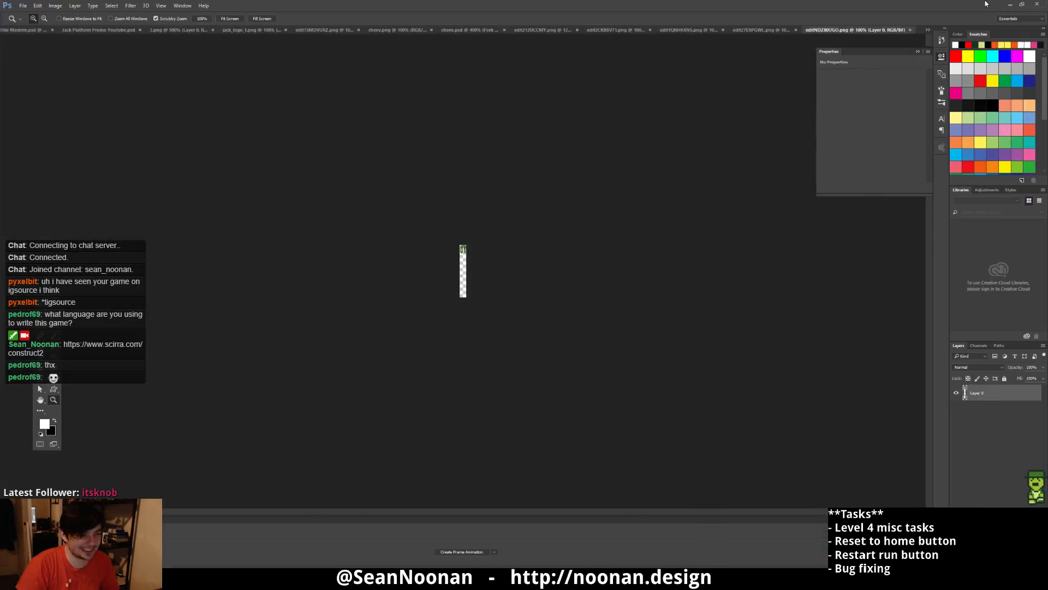
click(1010, 4)
click(546, 311)
click(627, 79)
- Send the Level4_CandleRope image to Photoshop and return to the Level_4 layout without updating the sprite
middle_drag(193, 157, 606, 249)
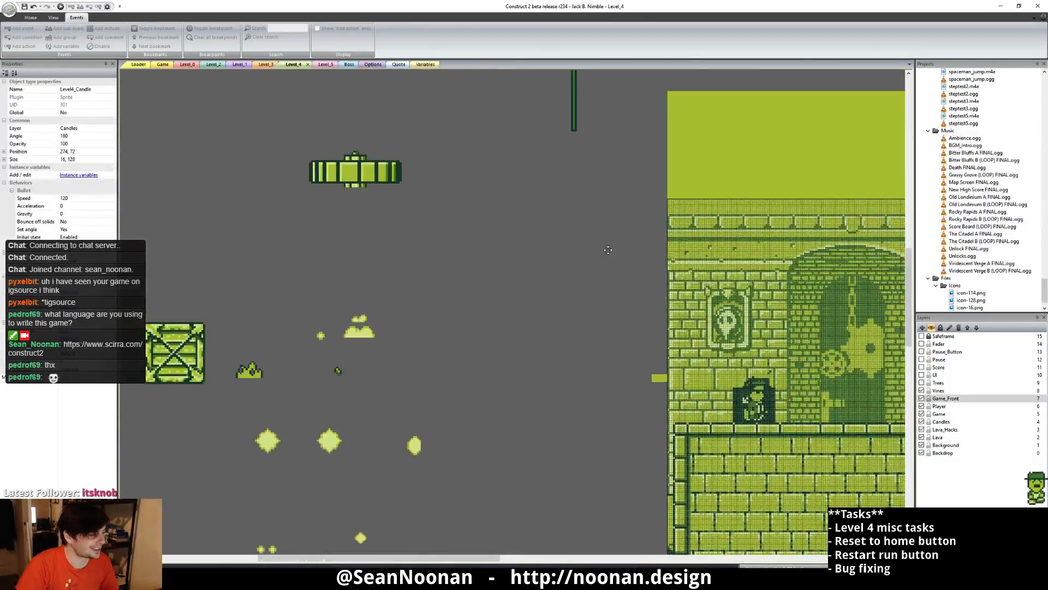
middle_drag(429, 185, 372, 348)
double_click(517, 145)
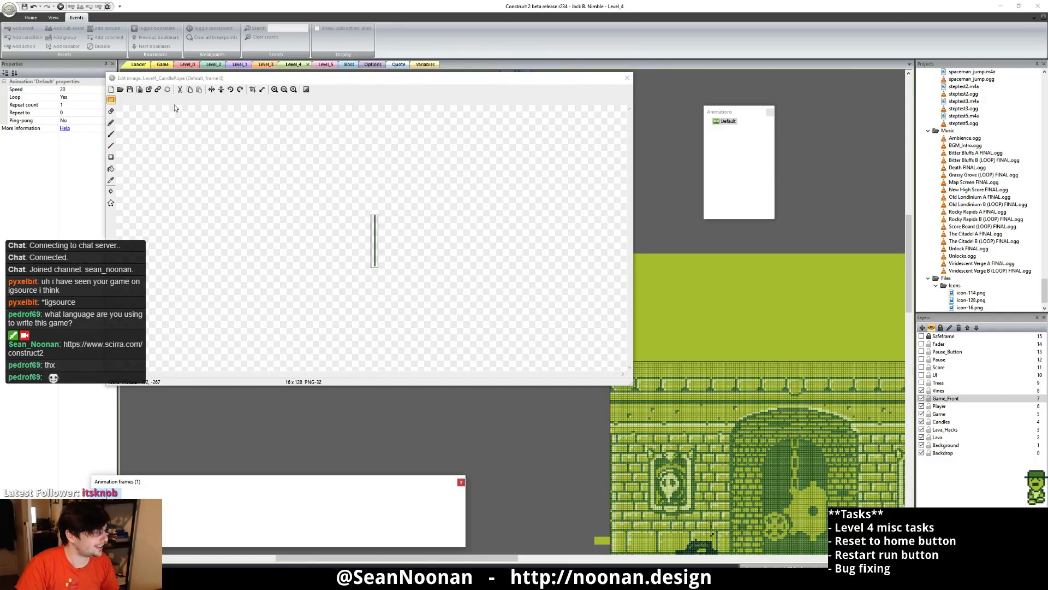
click(149, 89)
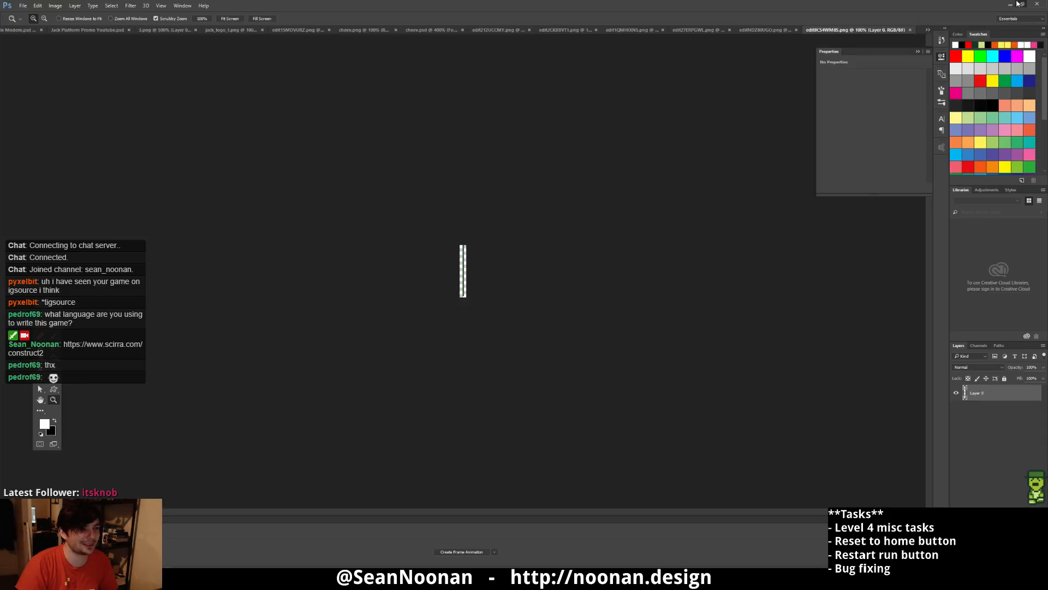
click(1020, 3)
click(939, 6)
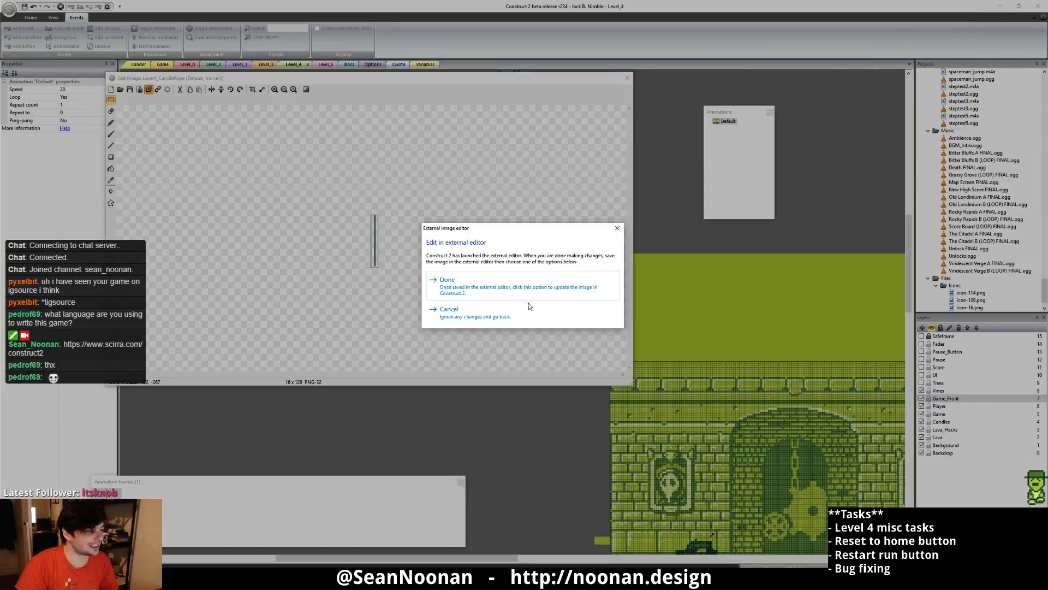
click(510, 316)
click(627, 77)
- Send the image of the brick 9-patch Level4_Platforms to Photoshop and return to the layout without updating the object
middle_drag(385, 360, 187, 235)
middle_drag(730, 302, 211, 302)
middle_drag(661, 338, 636, 325)
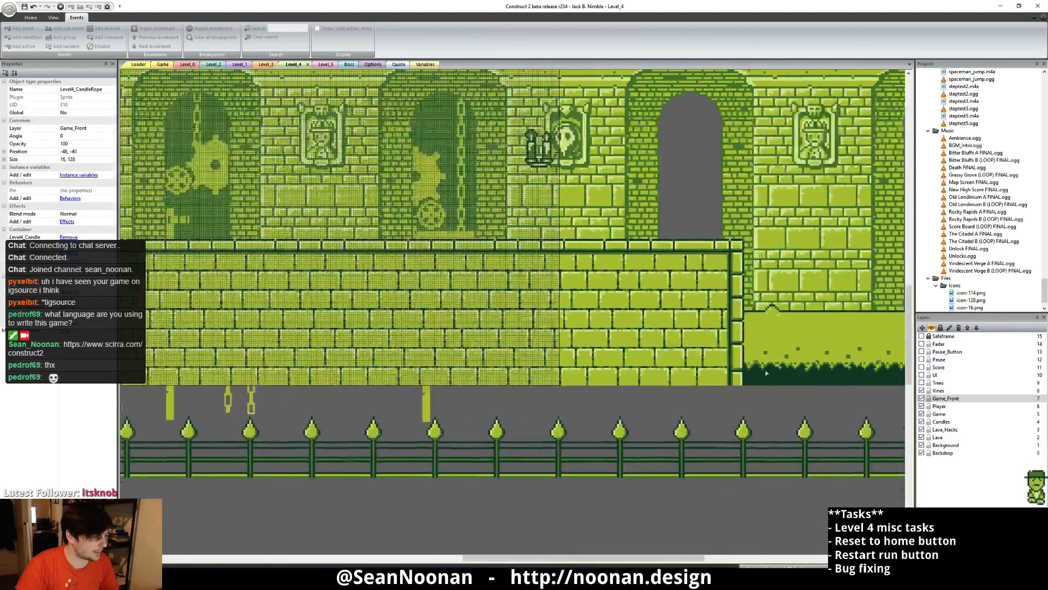
double_click(636, 325)
click(149, 89)
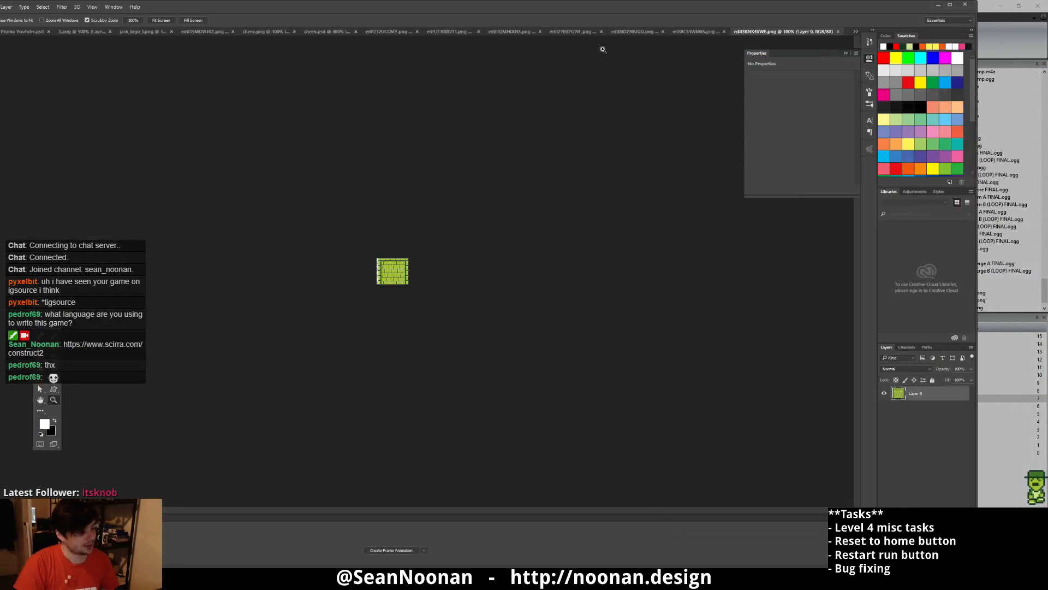
click(937, 5)
click(509, 313)
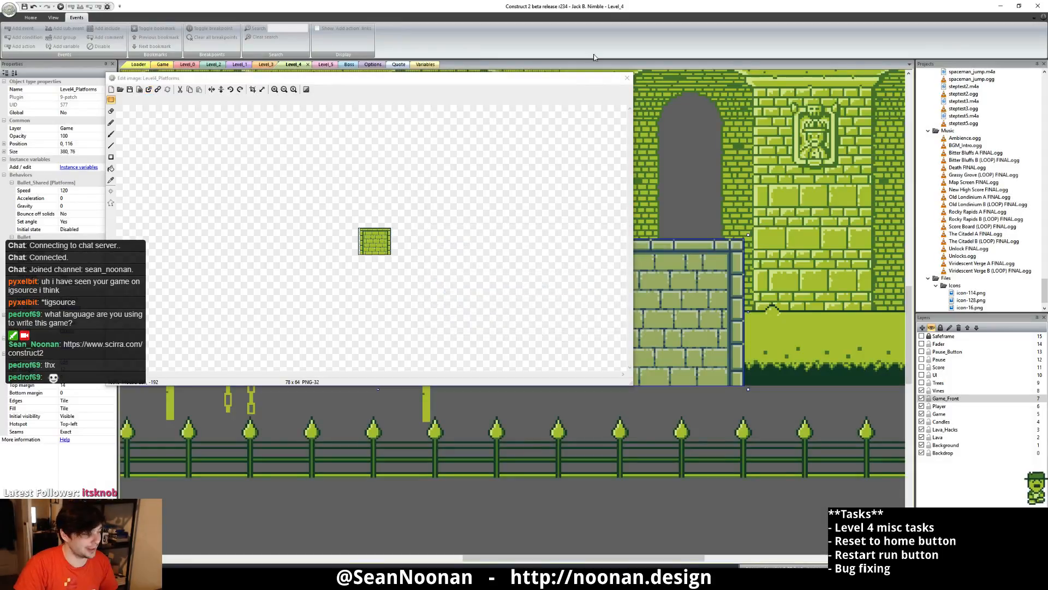
click(627, 78)
- Open the images of the Lava_Lava sprite along the floor and compare several frames of its Default animation, returning to frame 1
middle_drag(873, 313, 466, 340)
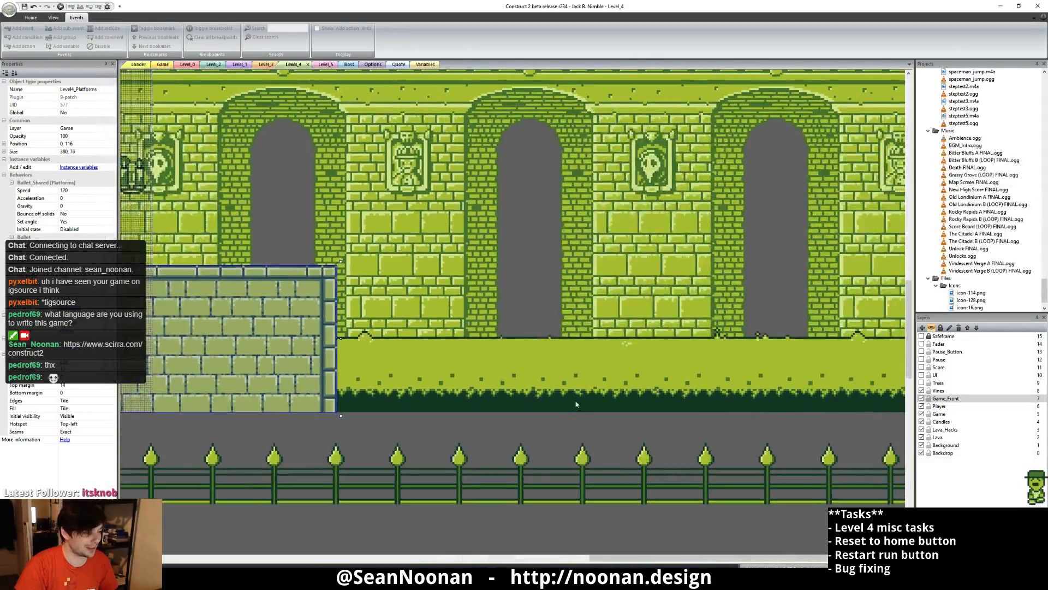
click(574, 342)
double_click(574, 342)
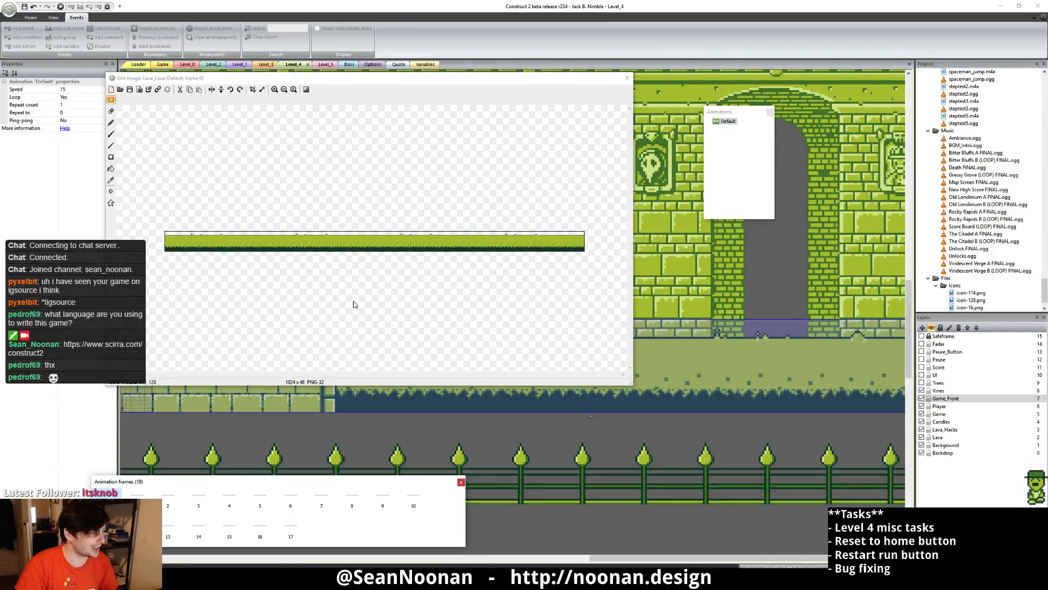
click(138, 496)
click(168, 498)
click(195, 502)
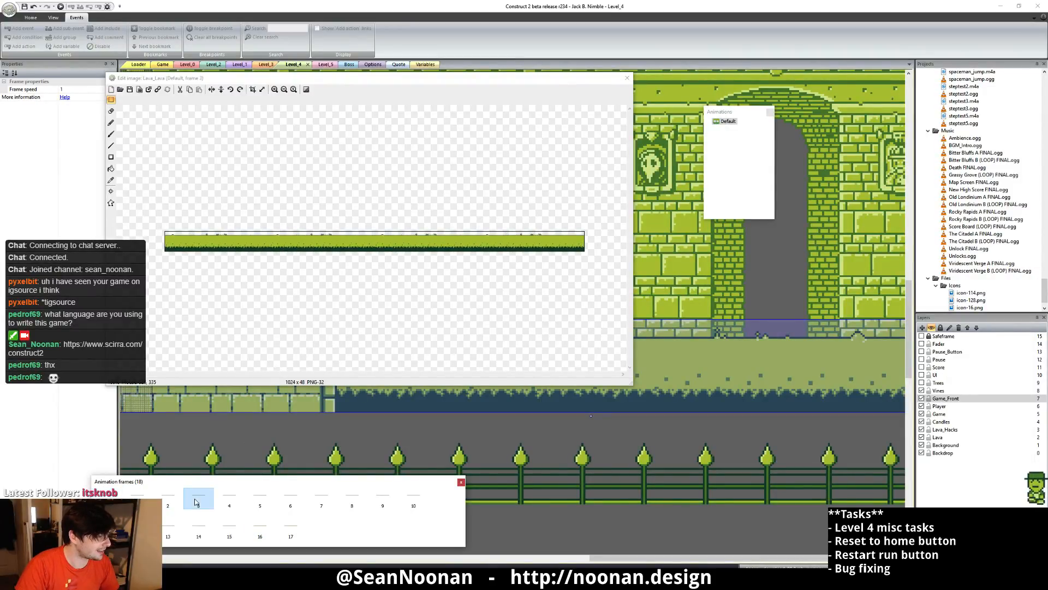
click(230, 500)
click(290, 499)
click(344, 492)
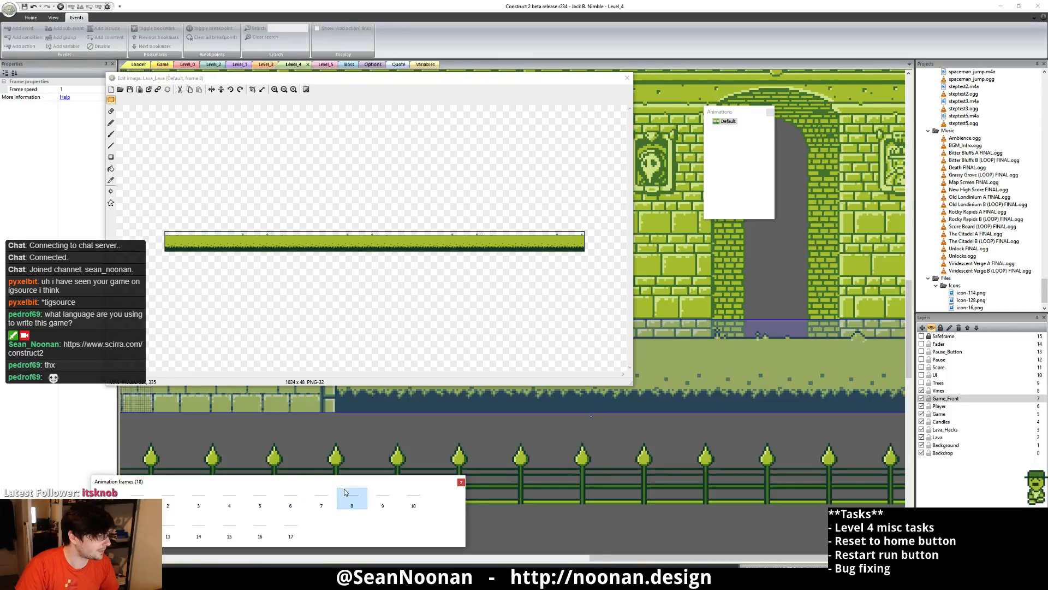
click(170, 528)
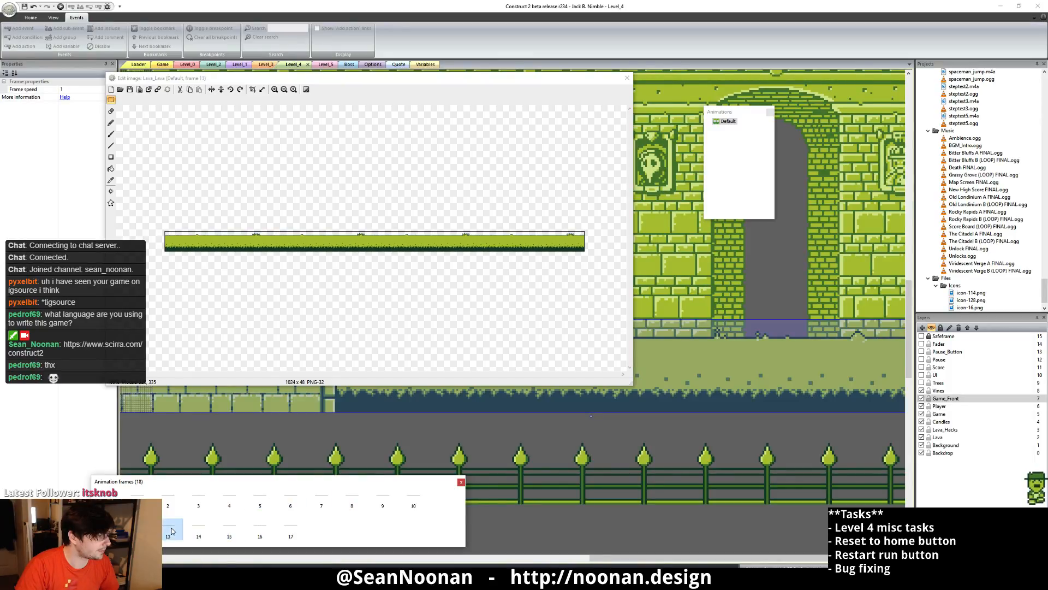
click(113, 495)
click(137, 495)
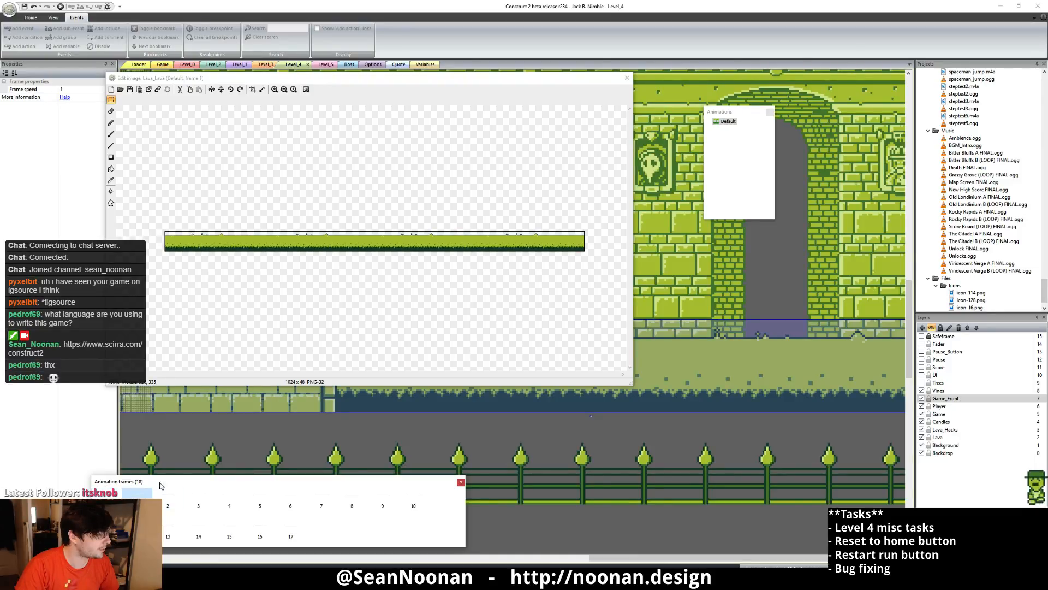
- Send frame 1 of the Lava_Lava Default animation to Photoshop and return to the Level_4 layout
click(148, 90)
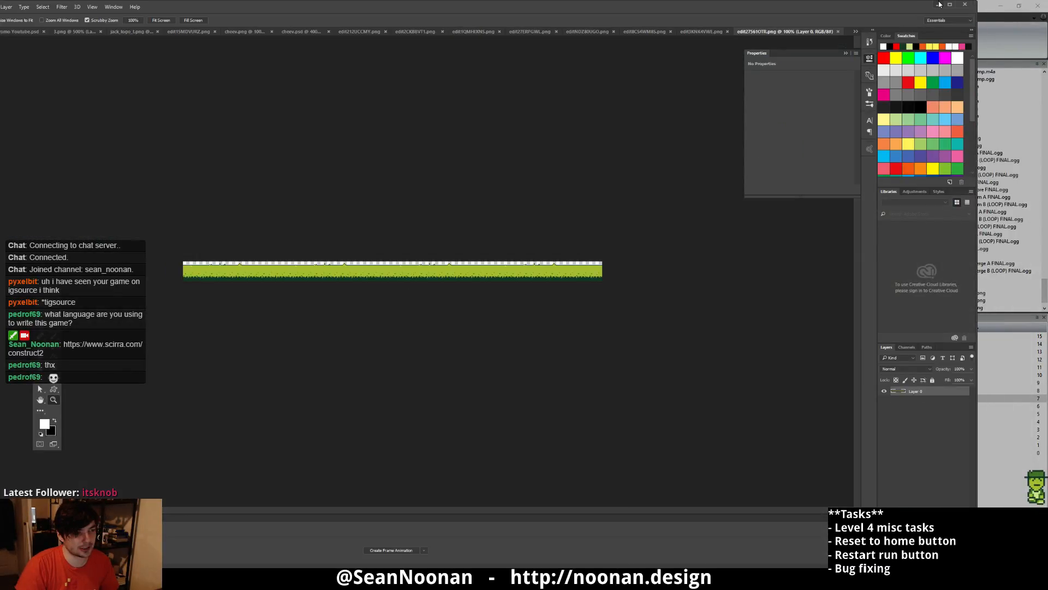
click(938, 5)
click(626, 77)
- Send the image of the tiled background Level4_Walls to Photoshop and return to the layout without updating the object
middle_drag(447, 204, 578, 295)
click(578, 295)
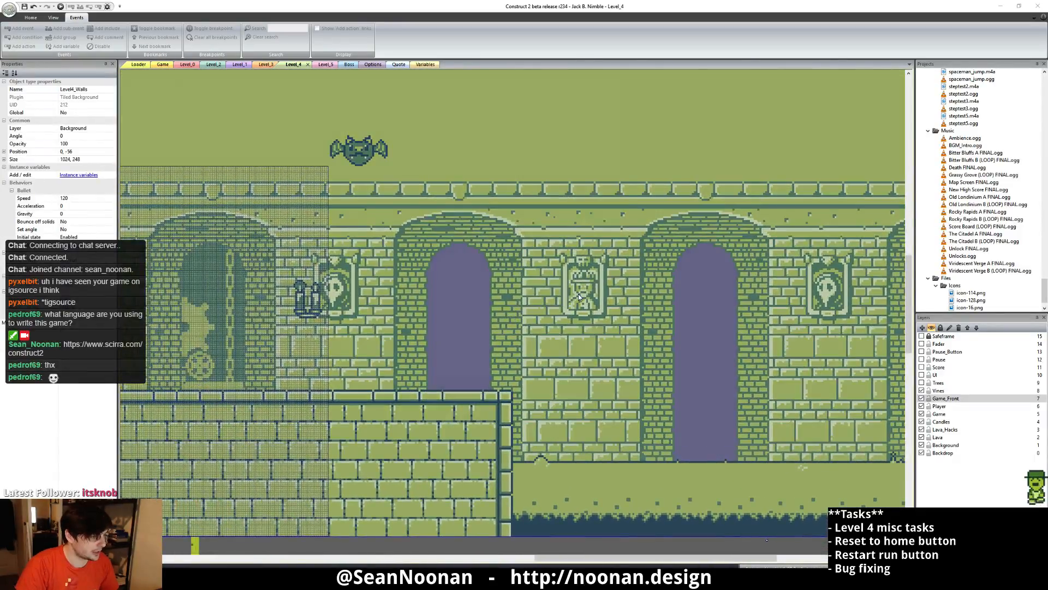
double_click(578, 294)
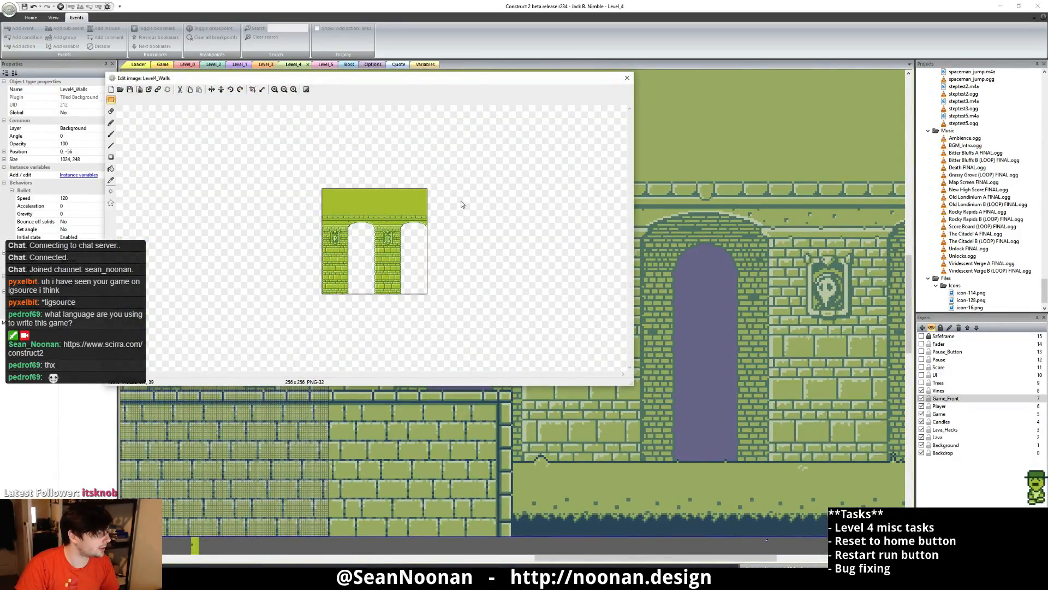
click(148, 89)
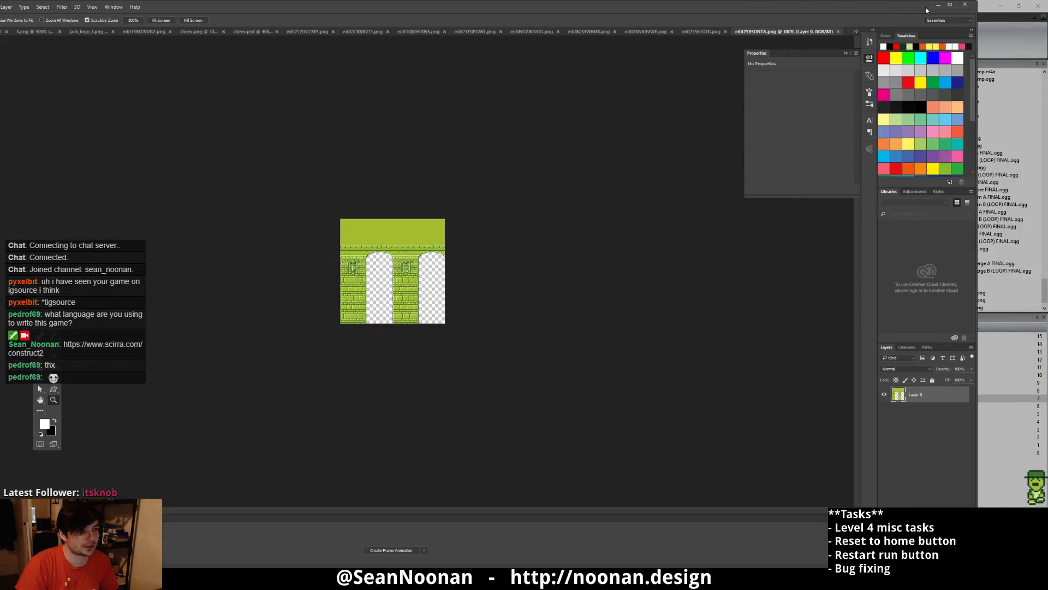
click(938, 5)
click(478, 317)
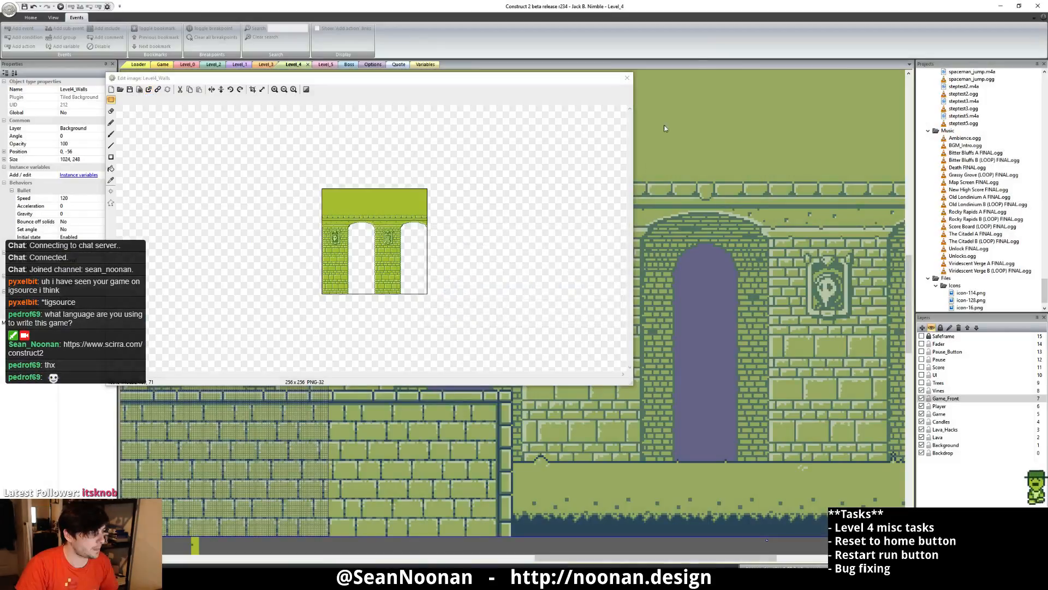
click(627, 78)
- Hide the Background layer, examine the Backdrop objects behind the castle walls, and show the Background layer again
middle_drag(756, 209, 367, 276)
middle_drag(312, 457, 865, 368)
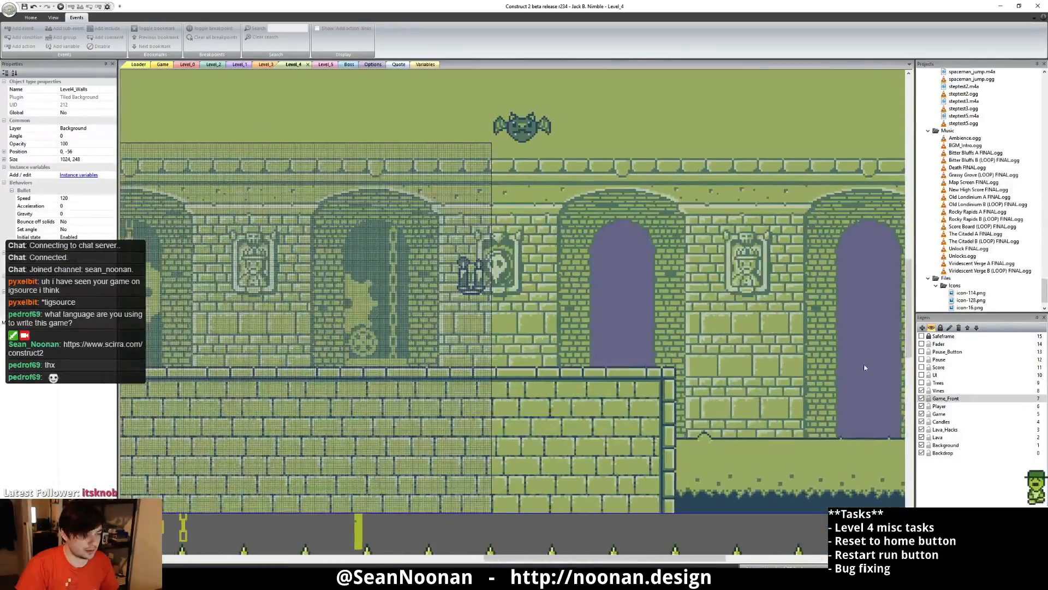
click(921, 444)
click(921, 445)
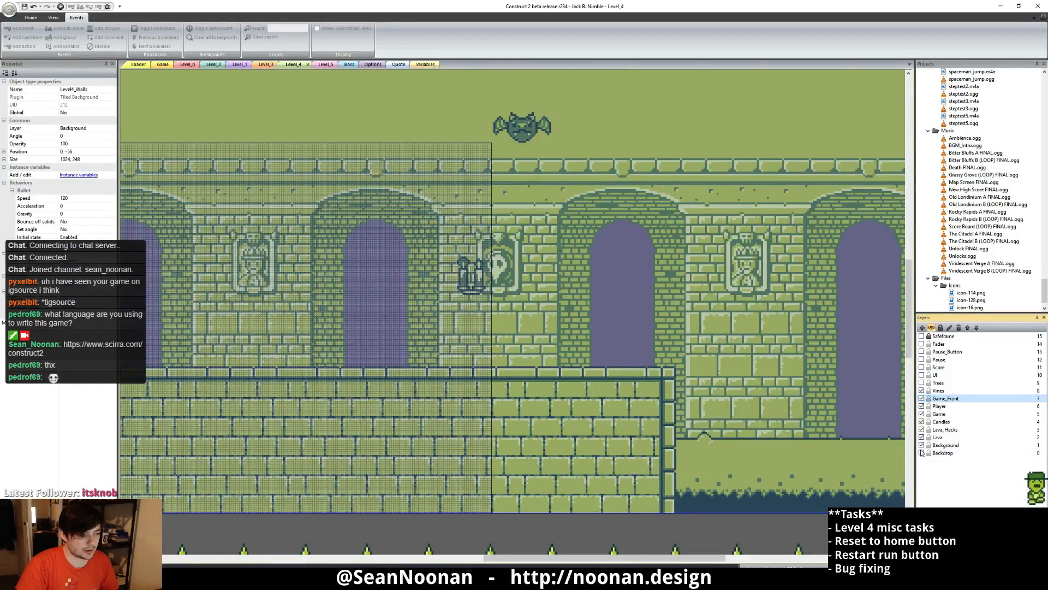
click(922, 446)
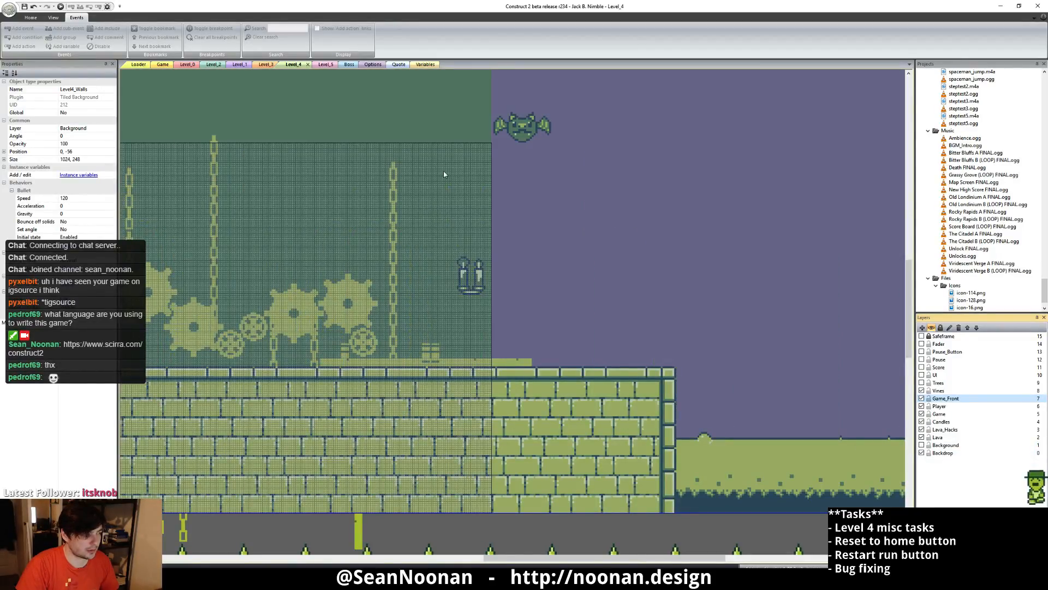
shift+scroll(442, 170, left, 6)
click(558, 230)
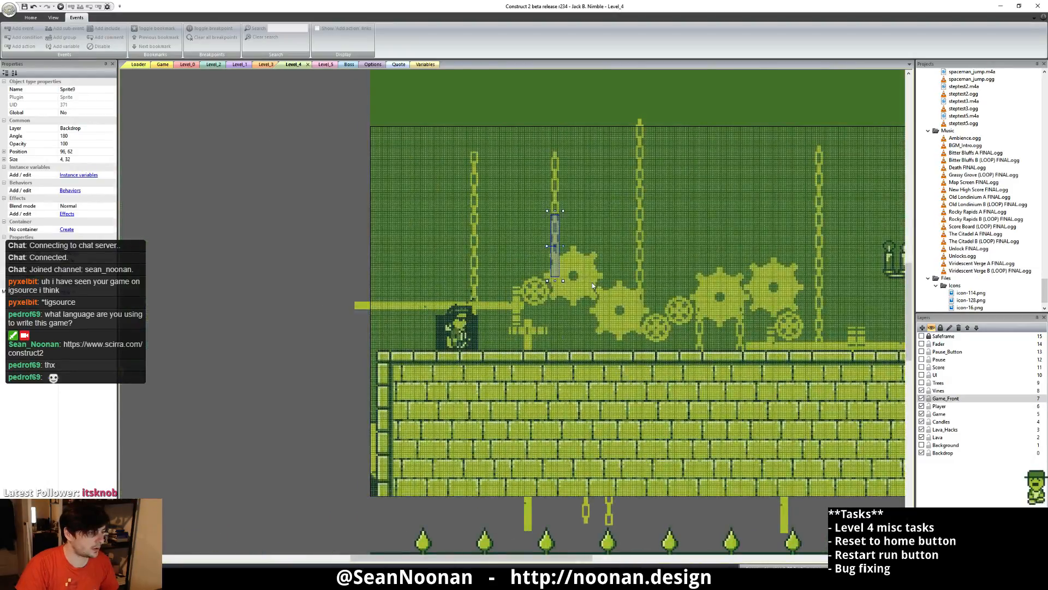
click(598, 217)
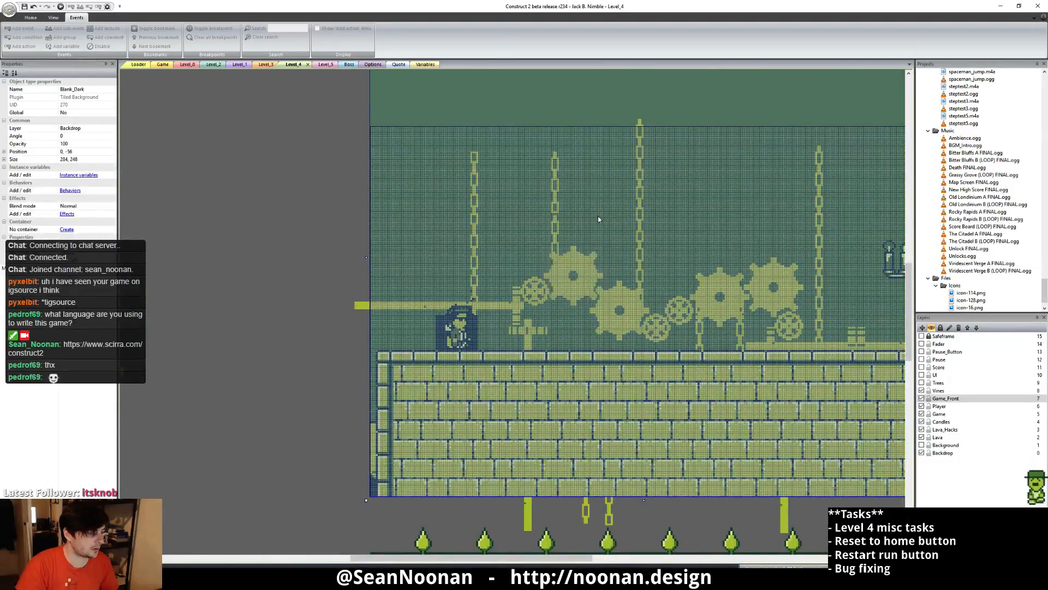
click(554, 204)
click(246, 195)
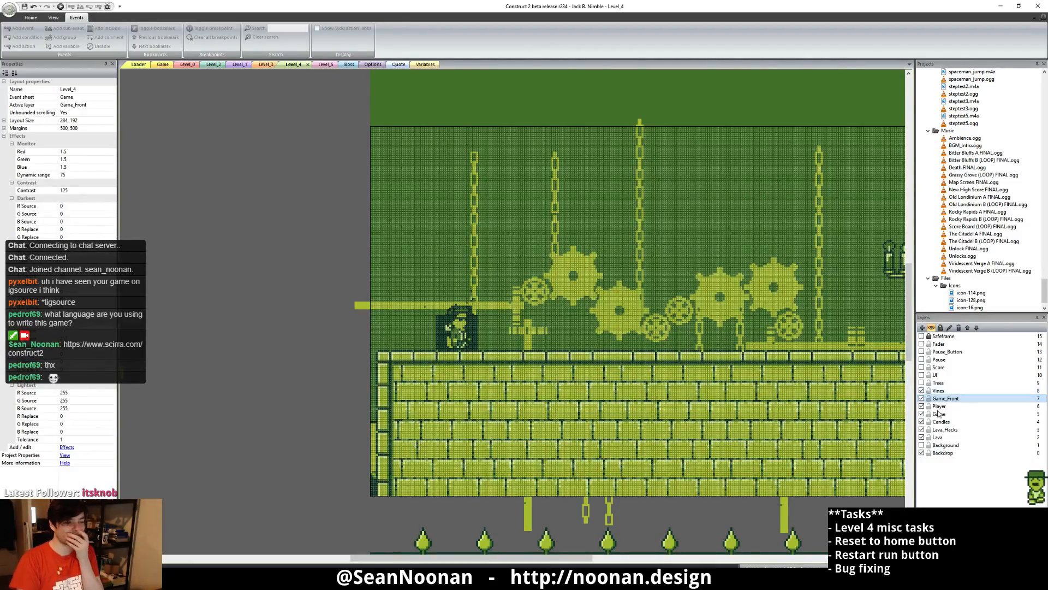
click(923, 444)
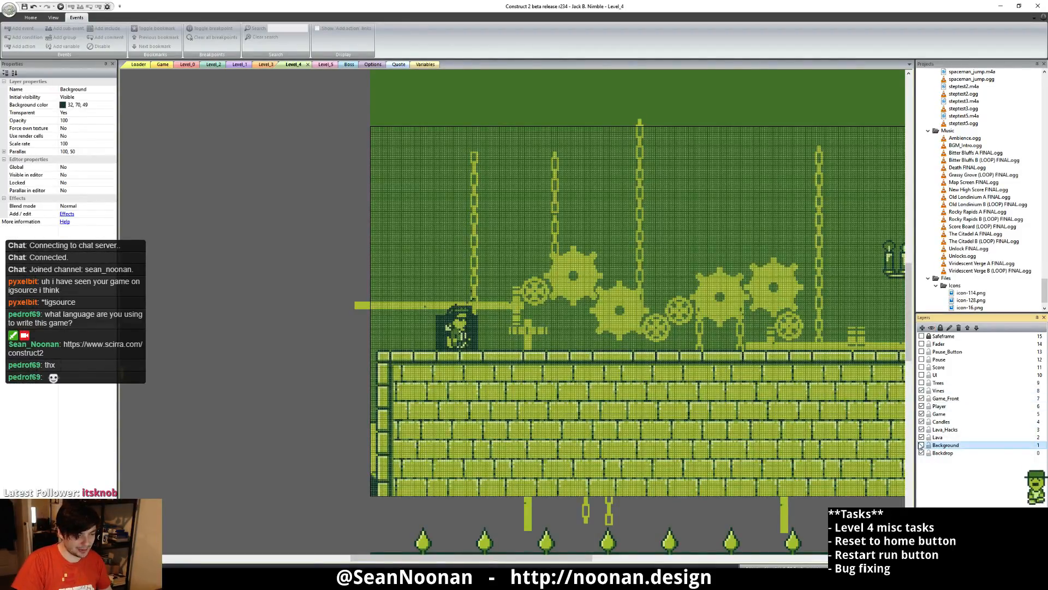
click(921, 445)
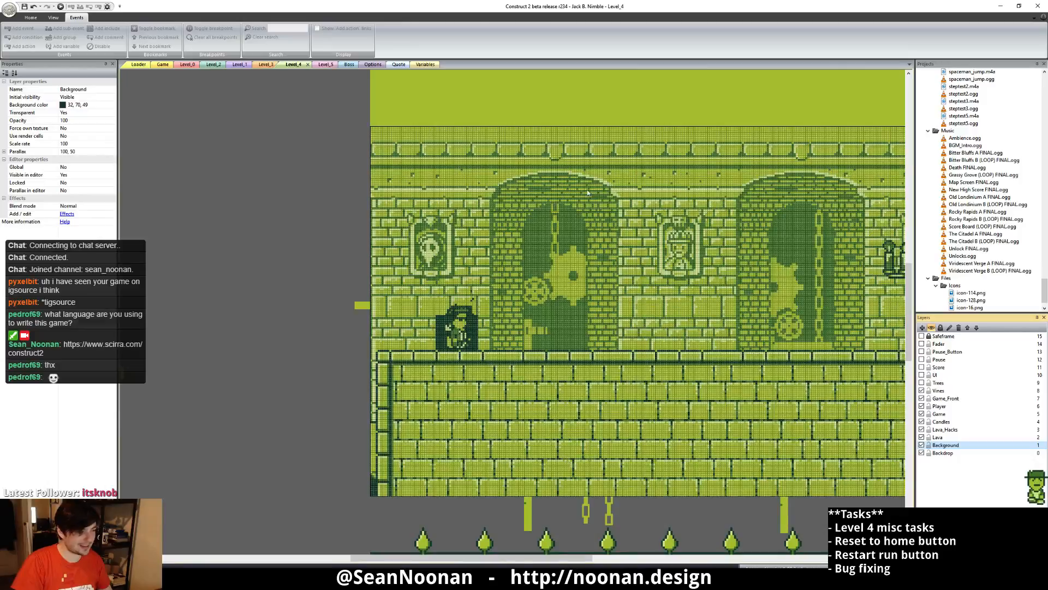
- Send the image of the tiled background Level4_Mountains to Photoshop and maximize the Photoshop window
click(528, 205)
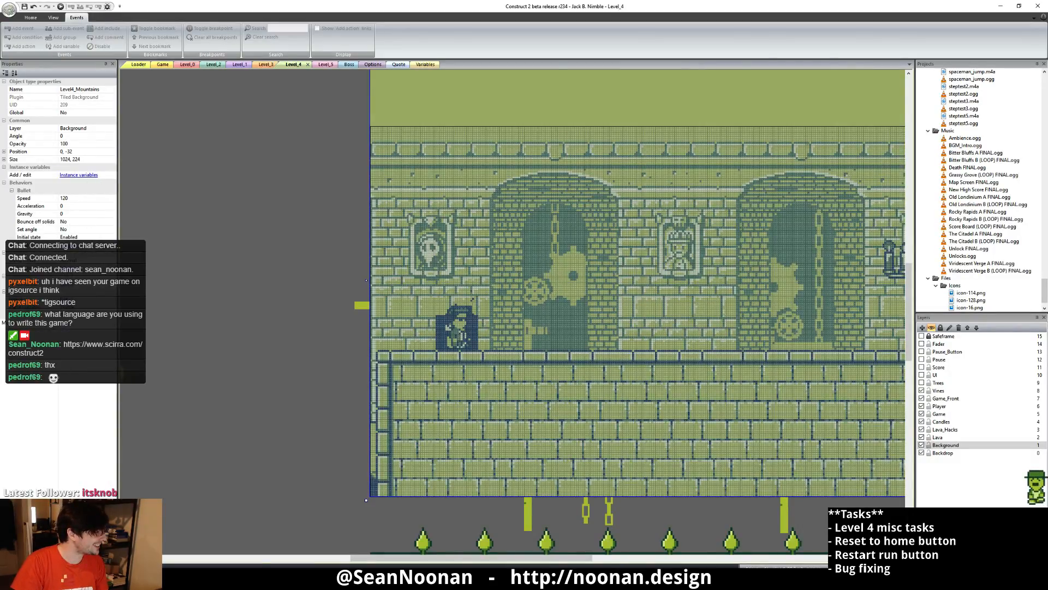
click(65, 300)
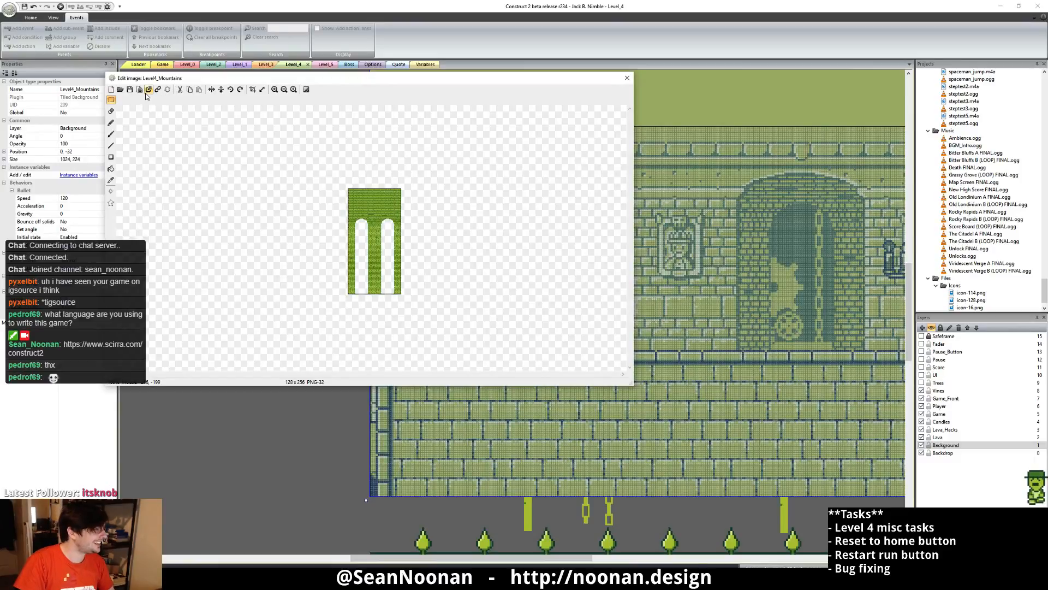
click(148, 90)
click(483, 296)
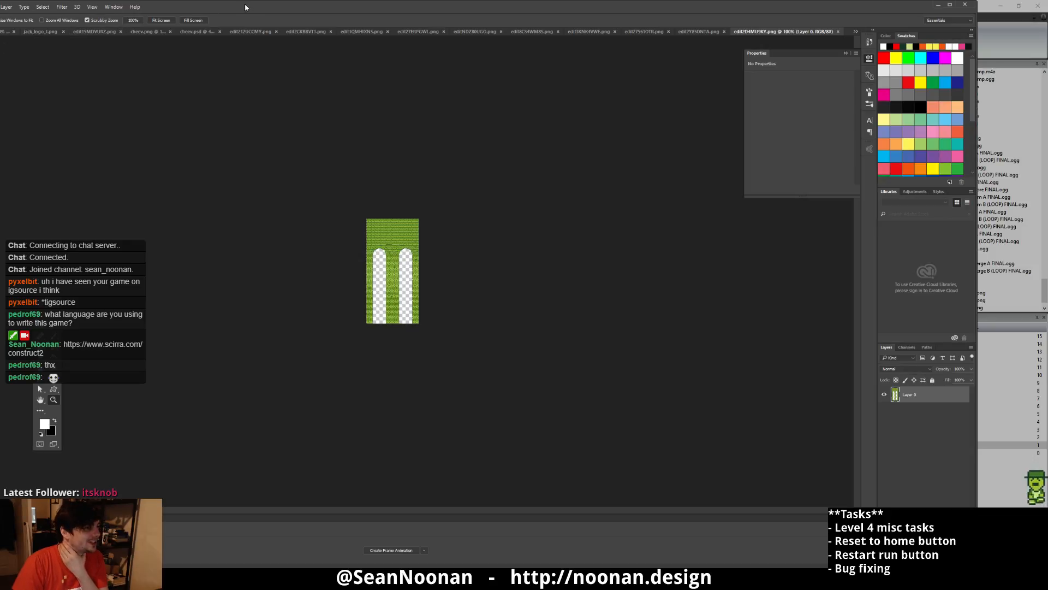
click(953, 6)
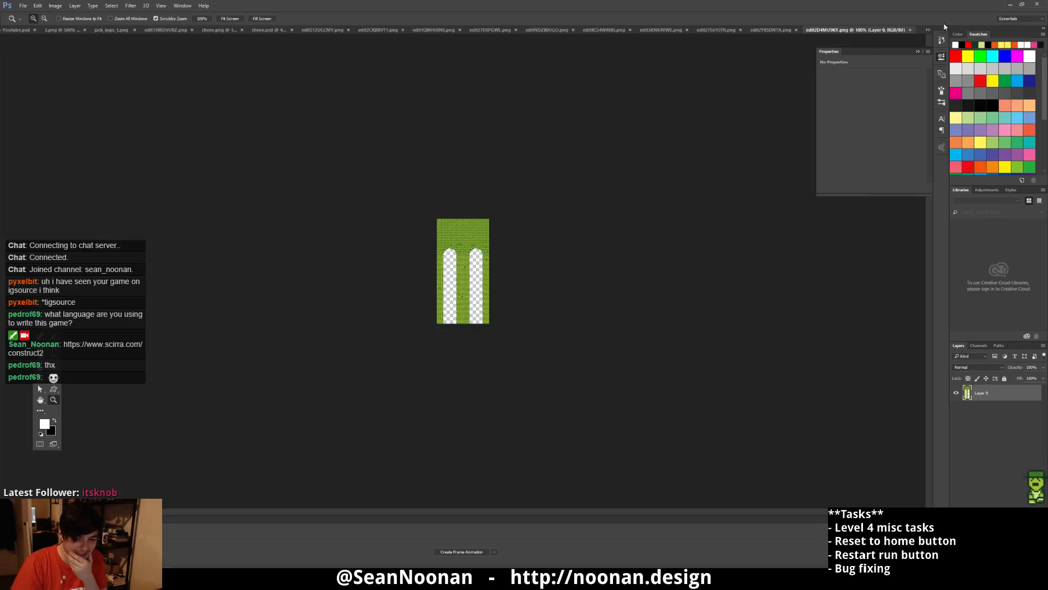
- Look through the snowy preview image and the exported Level 4 sprite images open in Photoshop
click(322, 30)
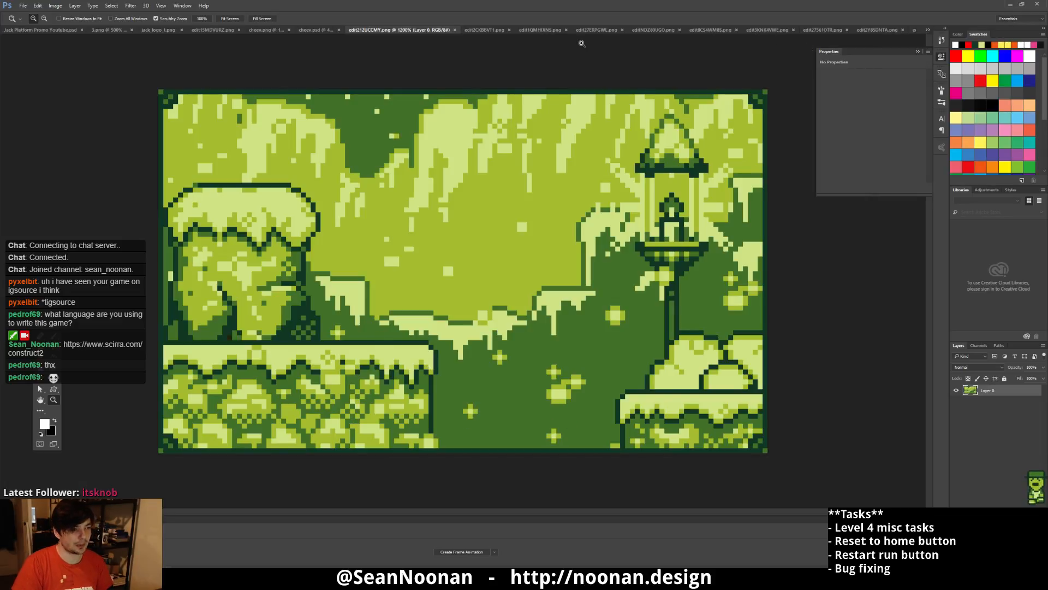
click(488, 30)
click(549, 30)
click(594, 30)
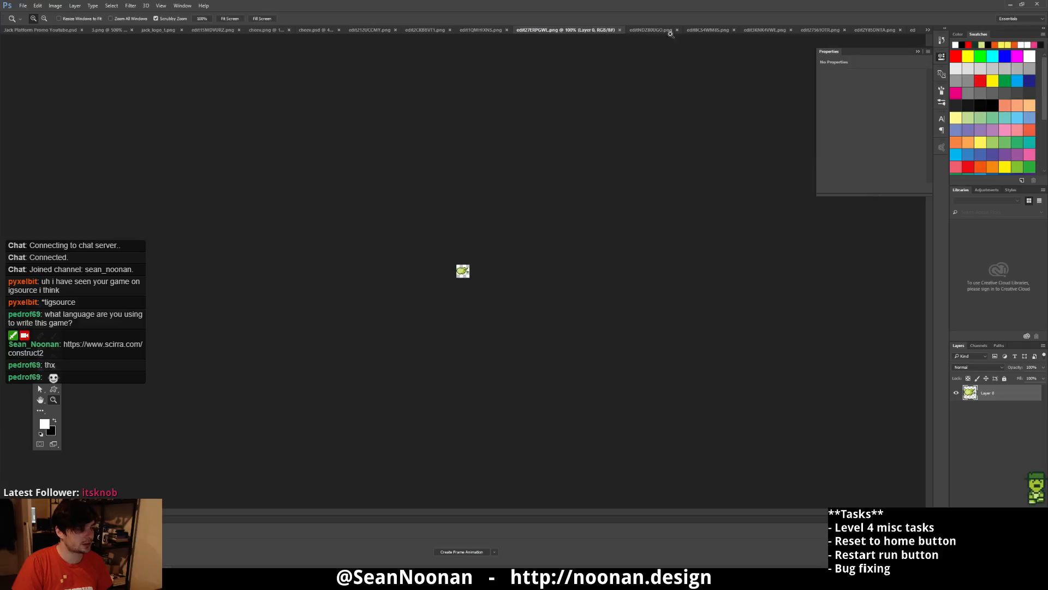
click(660, 31)
click(705, 30)
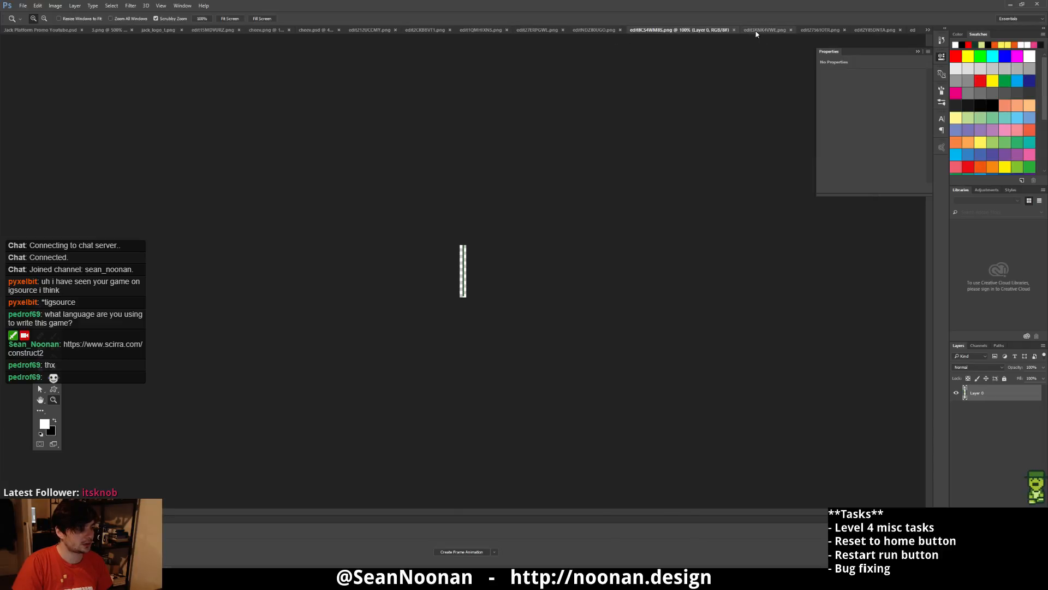
- Copy the brick platform image into the snowy preview document and place it over the lower-left ledge, matching the ledge's top and right edge
click(767, 31)
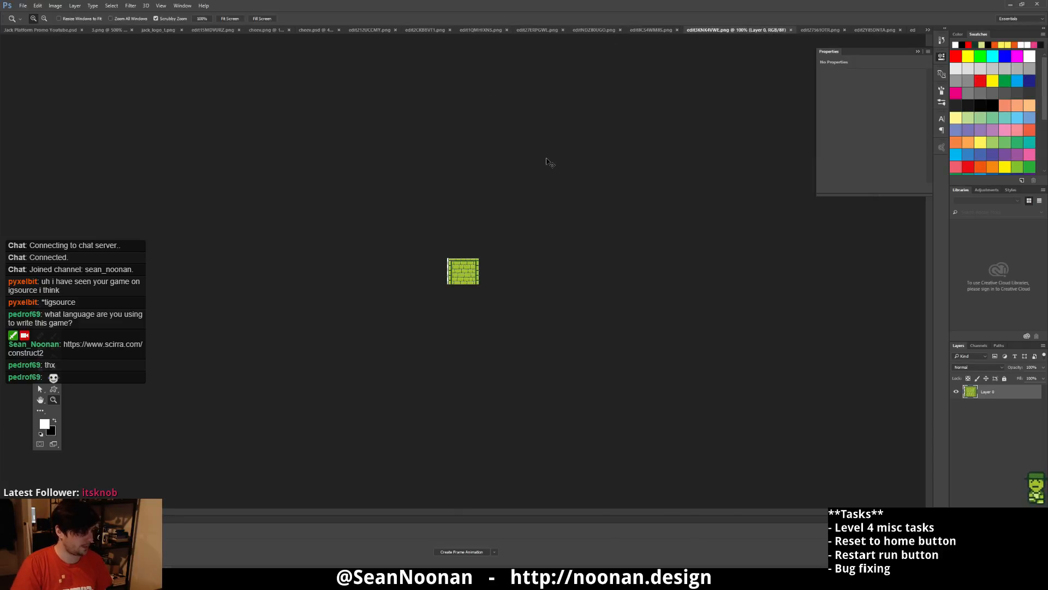
click(267, 31)
click(224, 31)
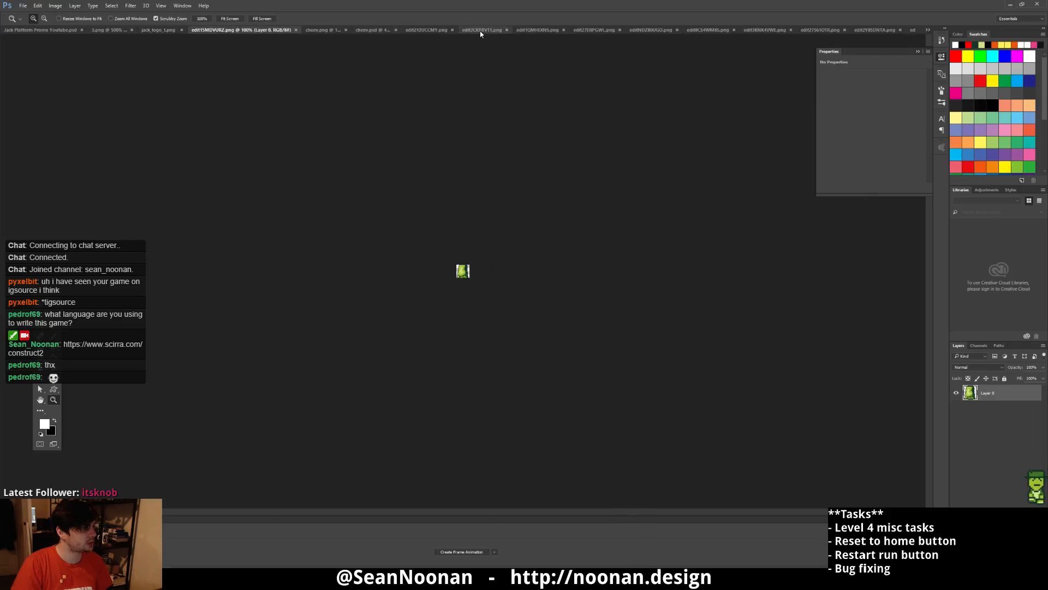
click(382, 31)
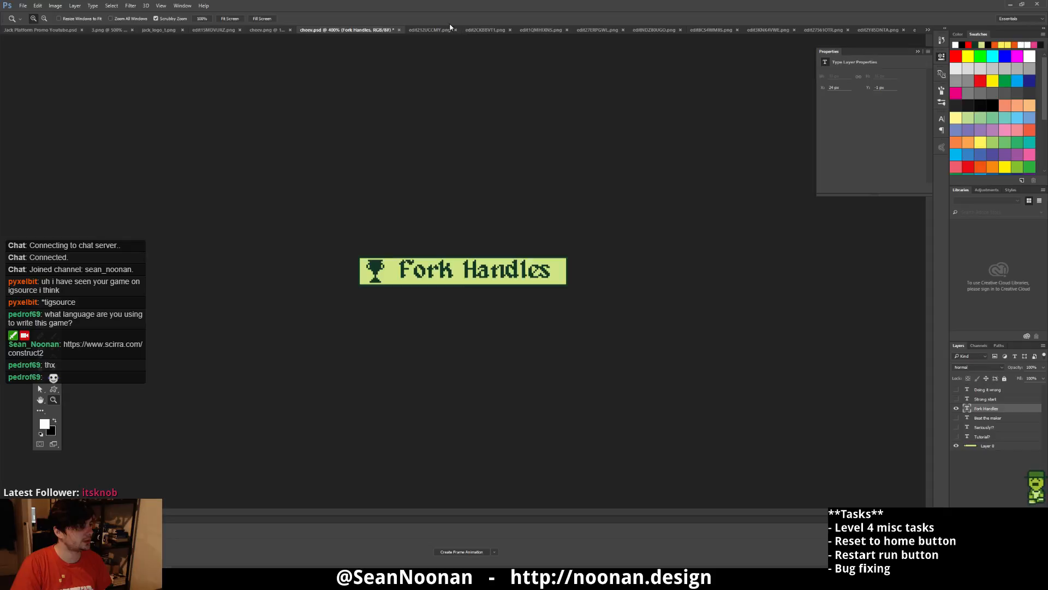
click(427, 31)
key(ctrl+v)
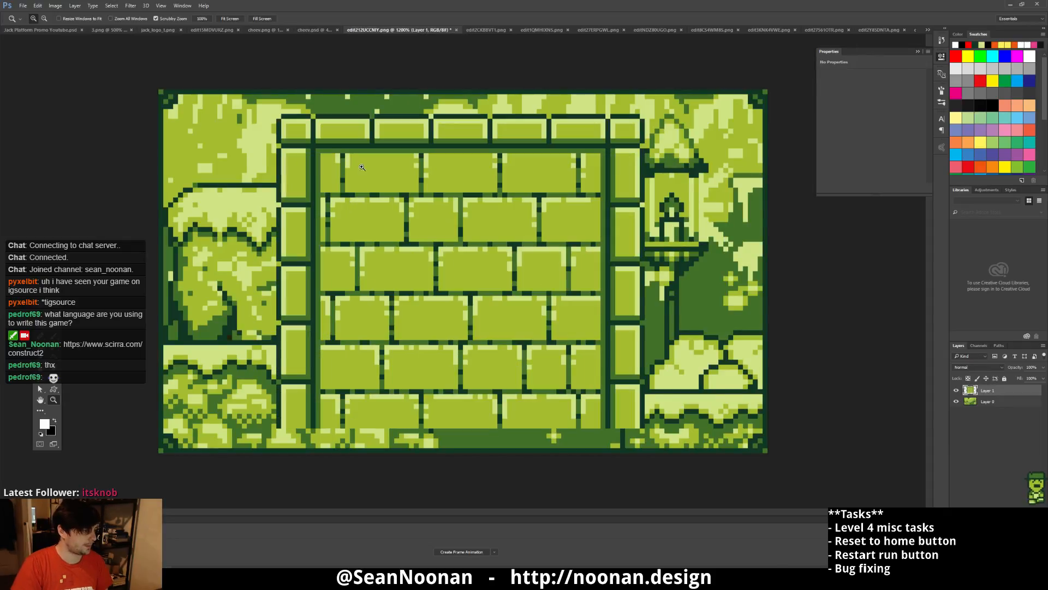
key(v)
drag(513, 188, 285, 457)
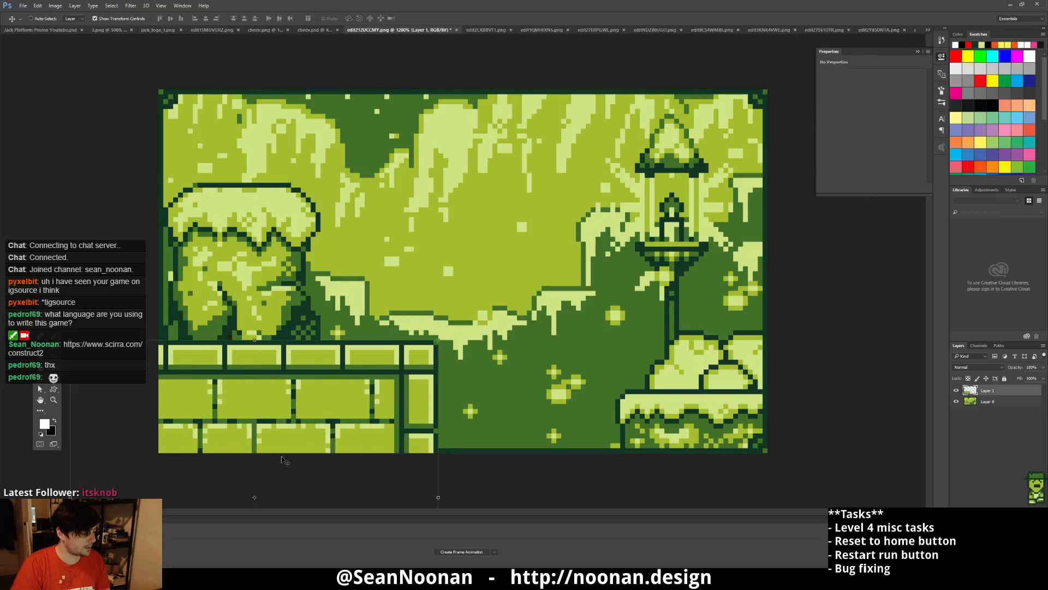
- Paste a second brick platform over the lower-right ledge, matching its top and left edge, and hide the original snowy scene layer
key(m)
key(v)
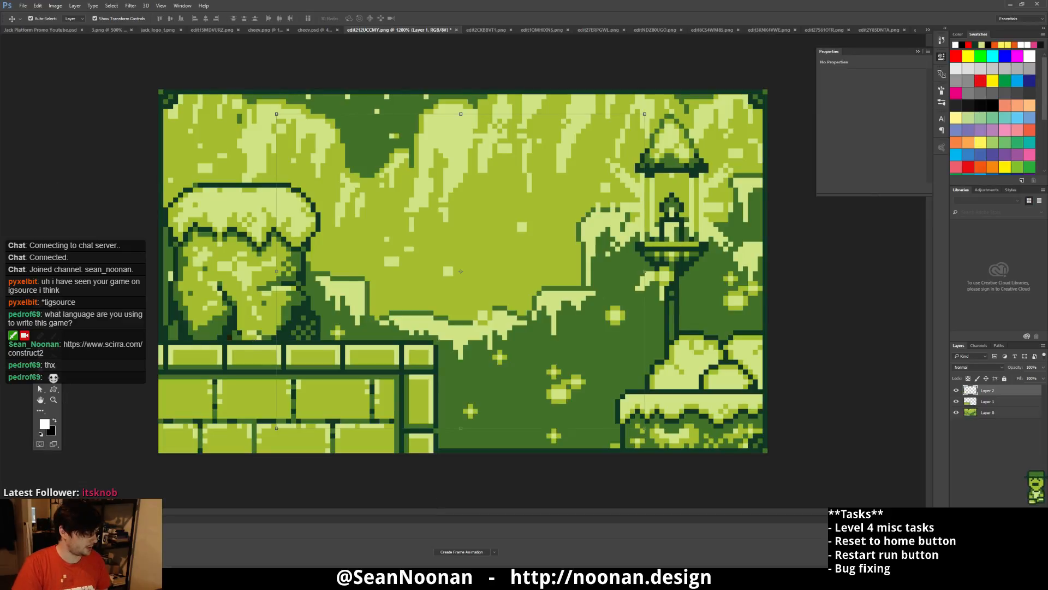
key(ctrl+v)
drag(370, 205, 672, 436)
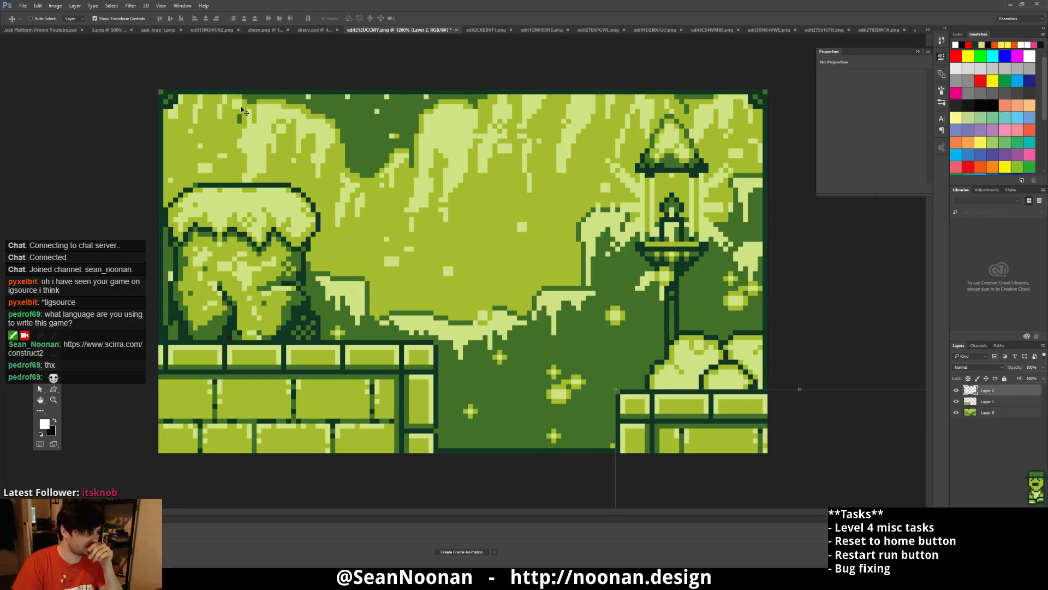
key(m)
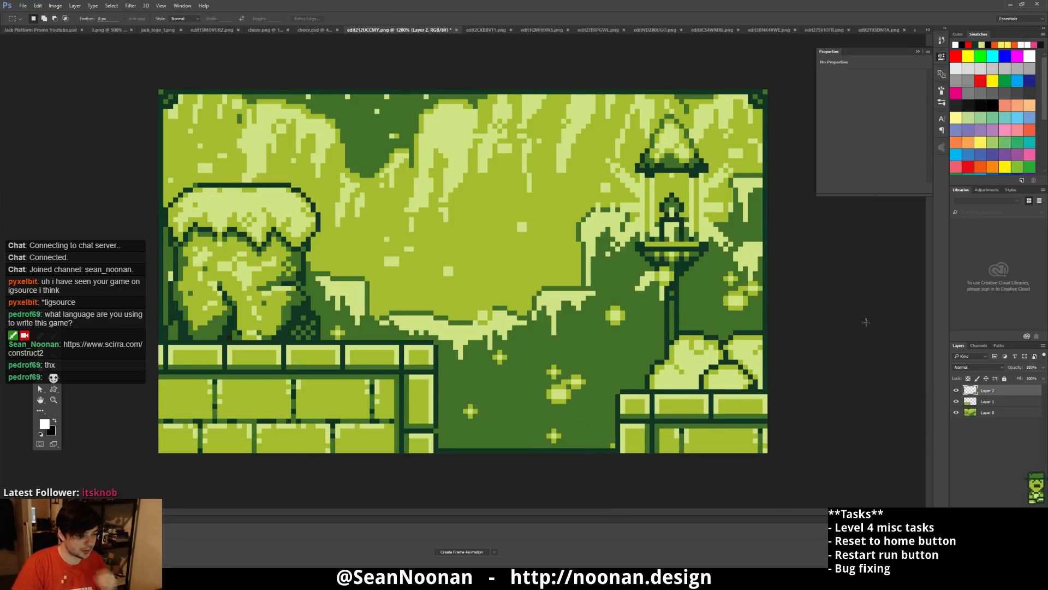
click(957, 414)
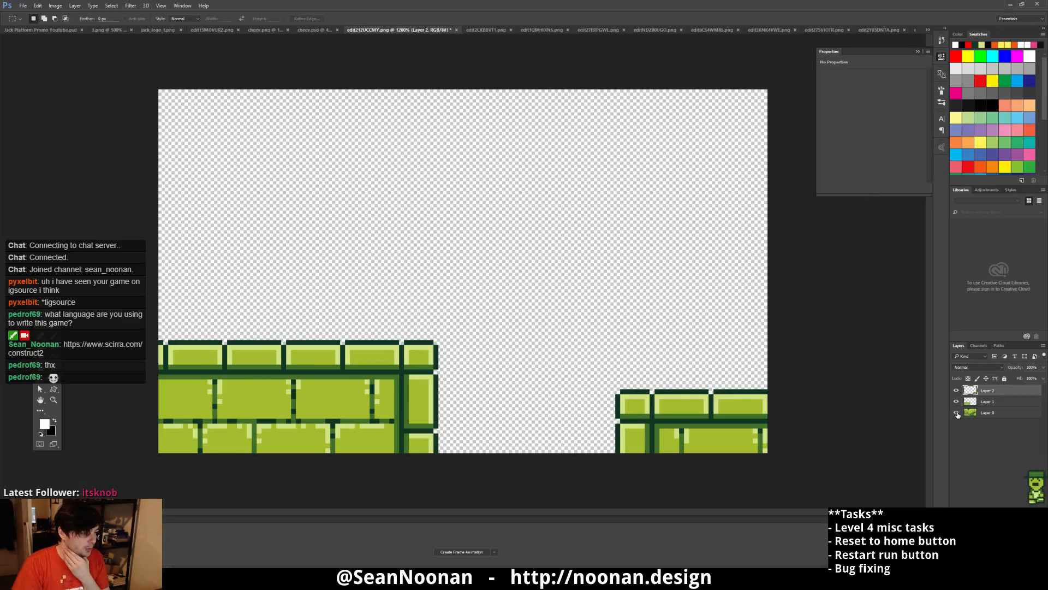
- Show the original snowy scene layer again, then copy the striped block sprite into it over the rocks on the lower-right platform
click(957, 413)
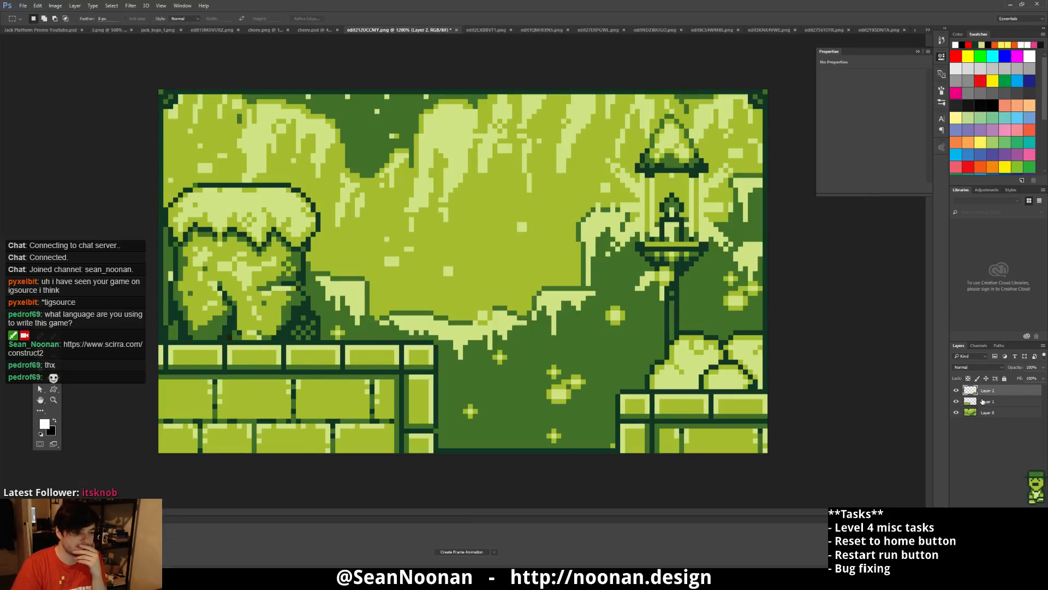
click(981, 400)
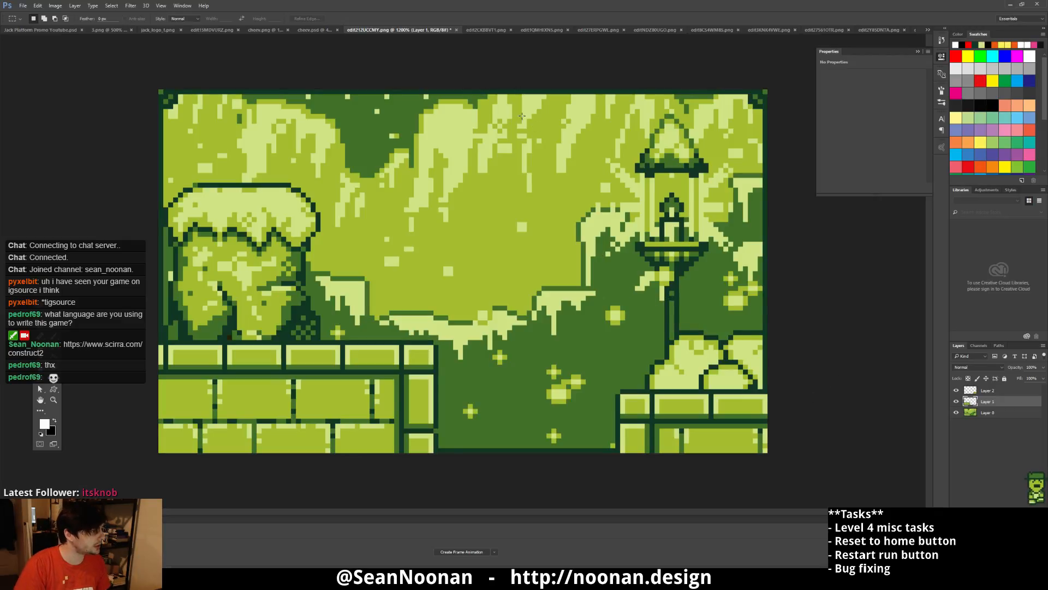
click(474, 31)
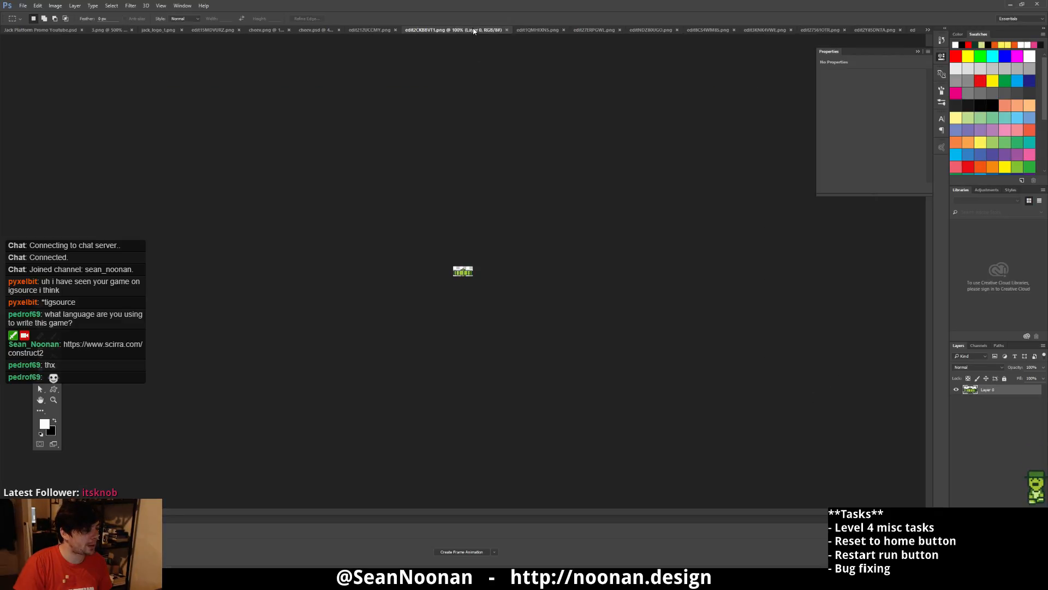
click(370, 30)
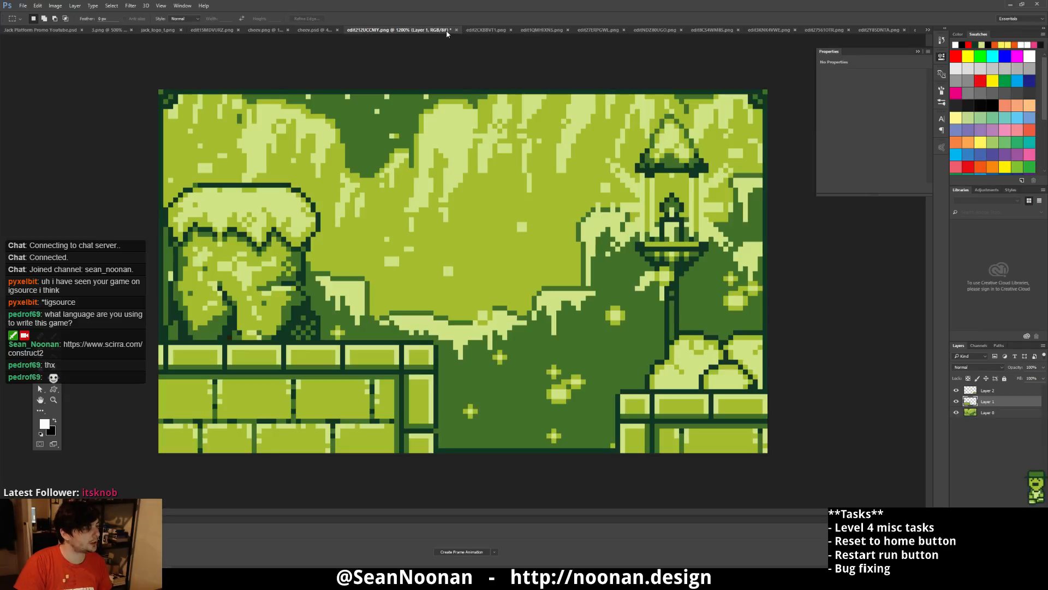
click(491, 31)
click(535, 30)
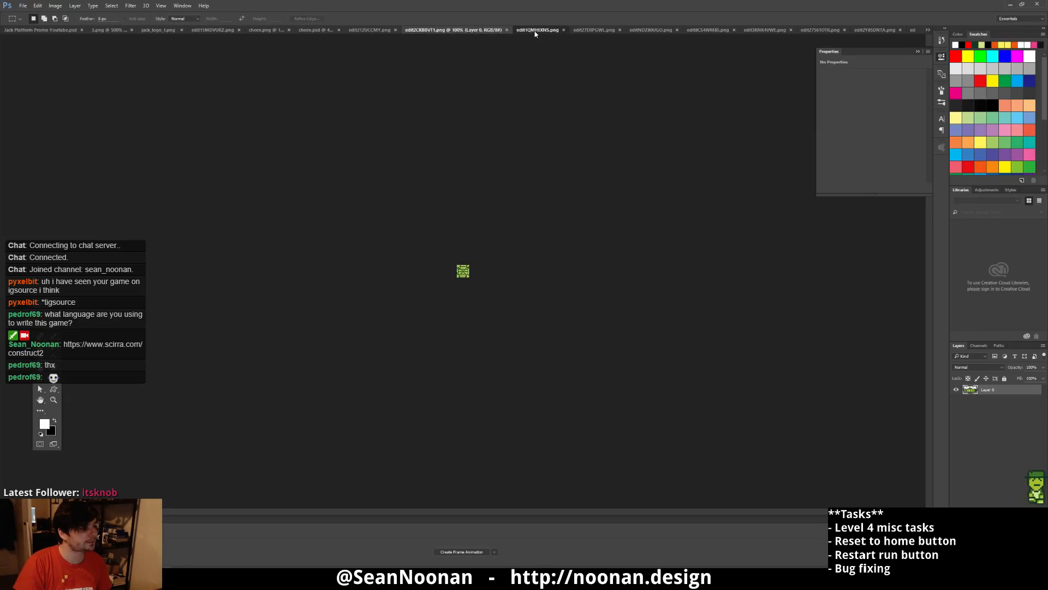
click(424, 30)
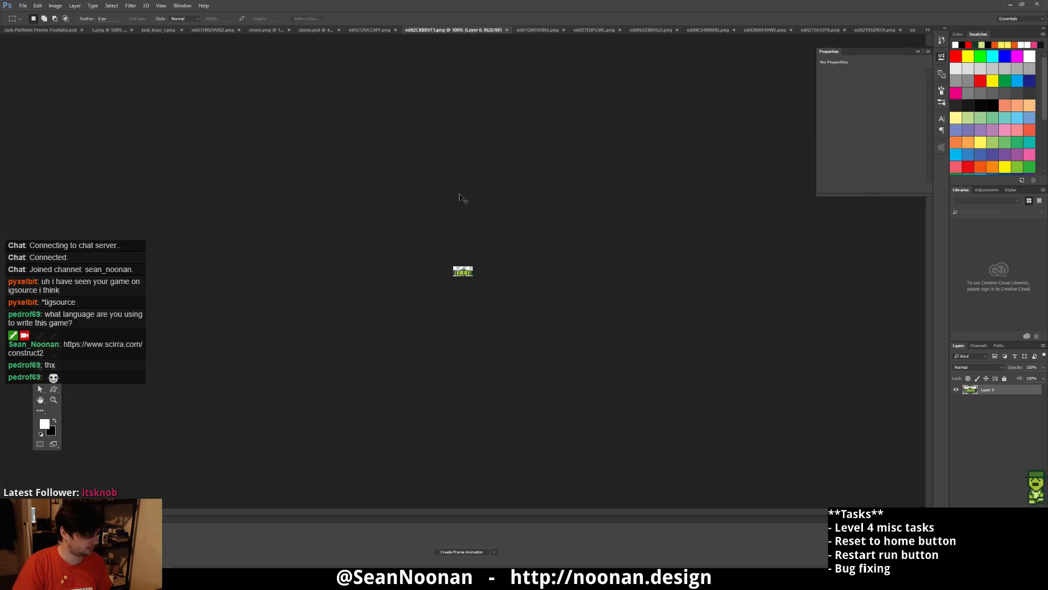
click(306, 31)
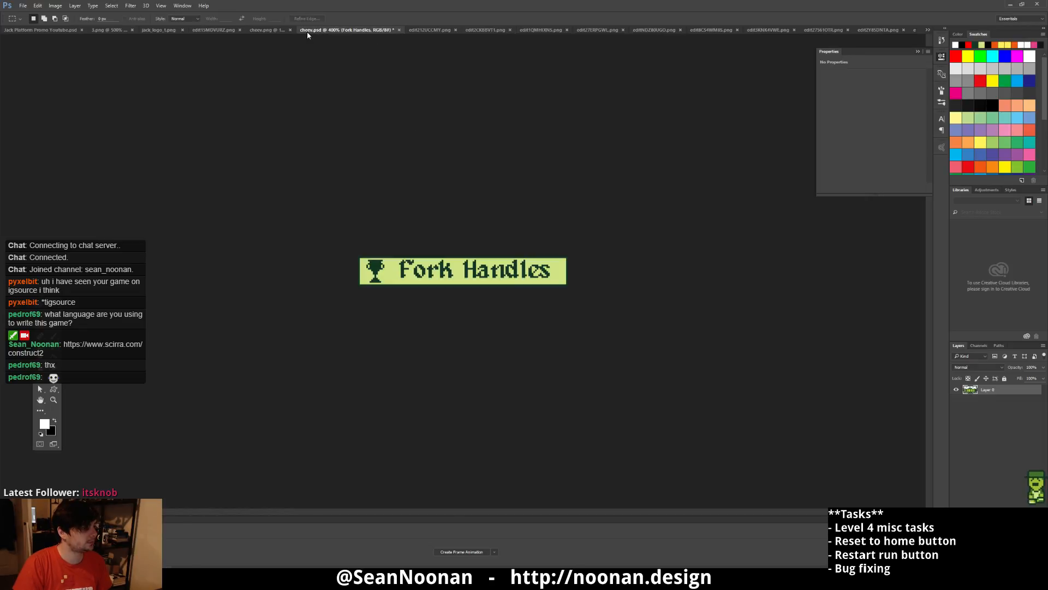
click(267, 31)
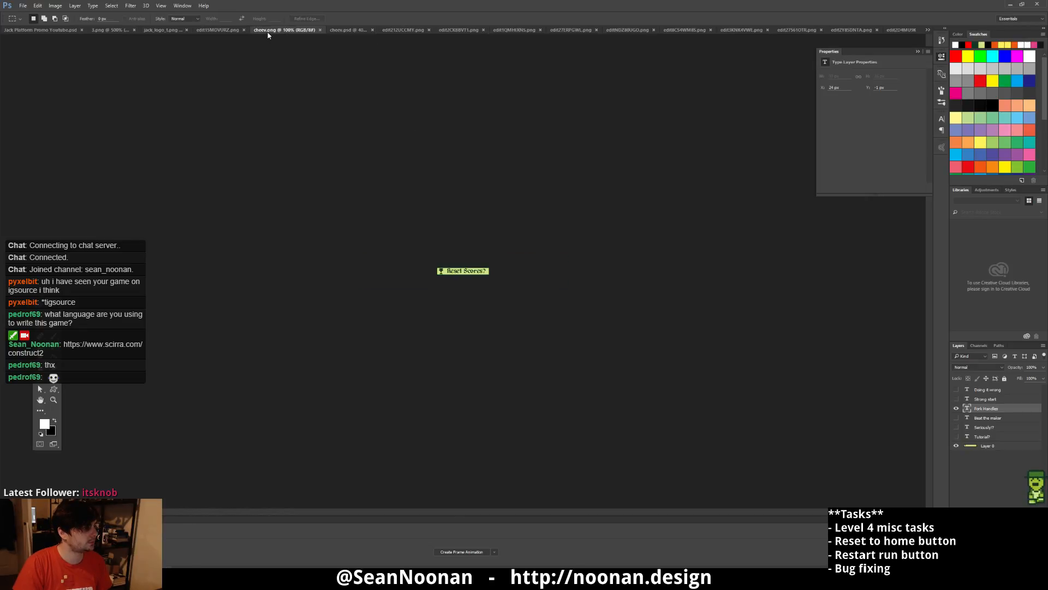
click(348, 29)
click(423, 27)
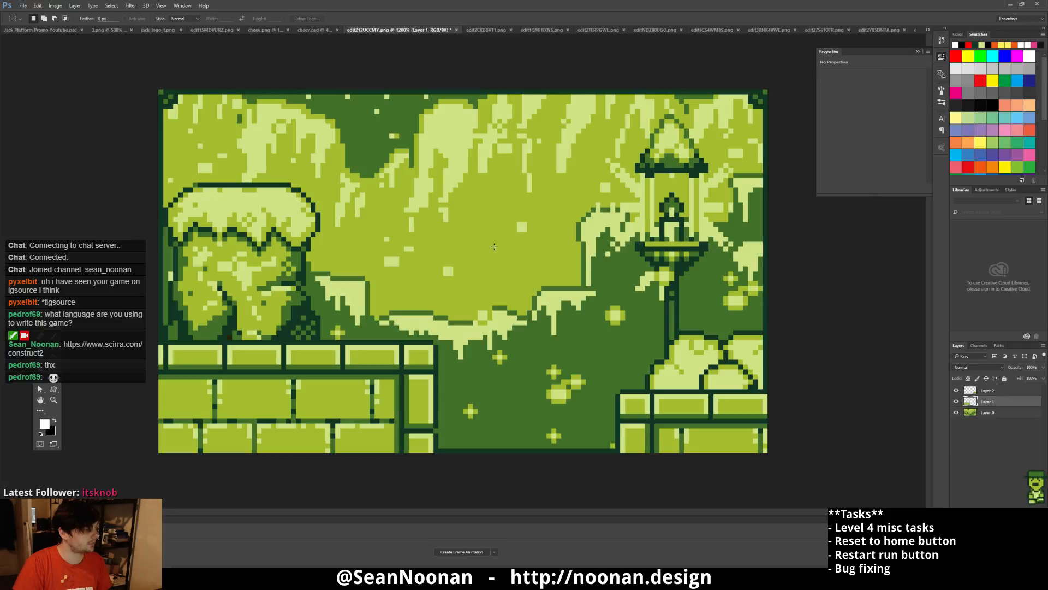
key(v)
drag(531, 262, 701, 347)
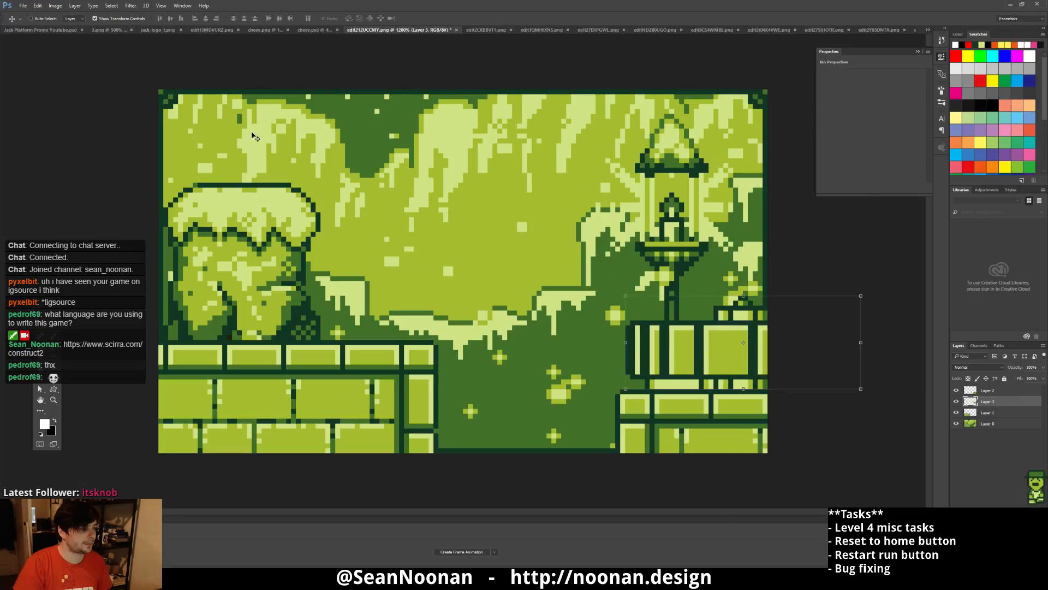
- Copy the wooden crate sprite into the preview document and place it over the snow-capped stump on the lower-left platform
click(488, 29)
click(538, 30)
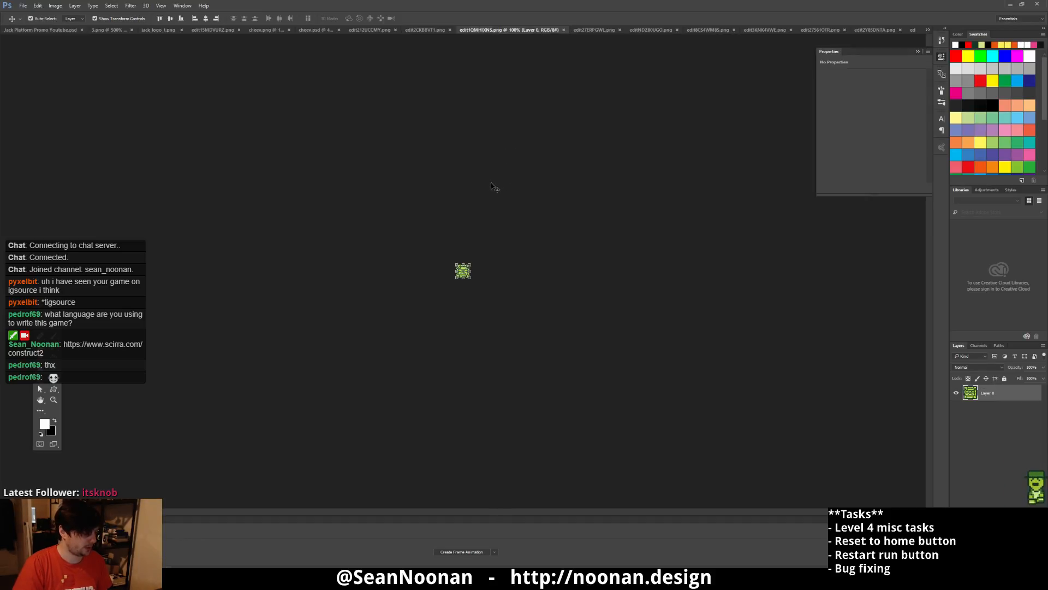
click(369, 29)
drag(547, 300, 273, 240)
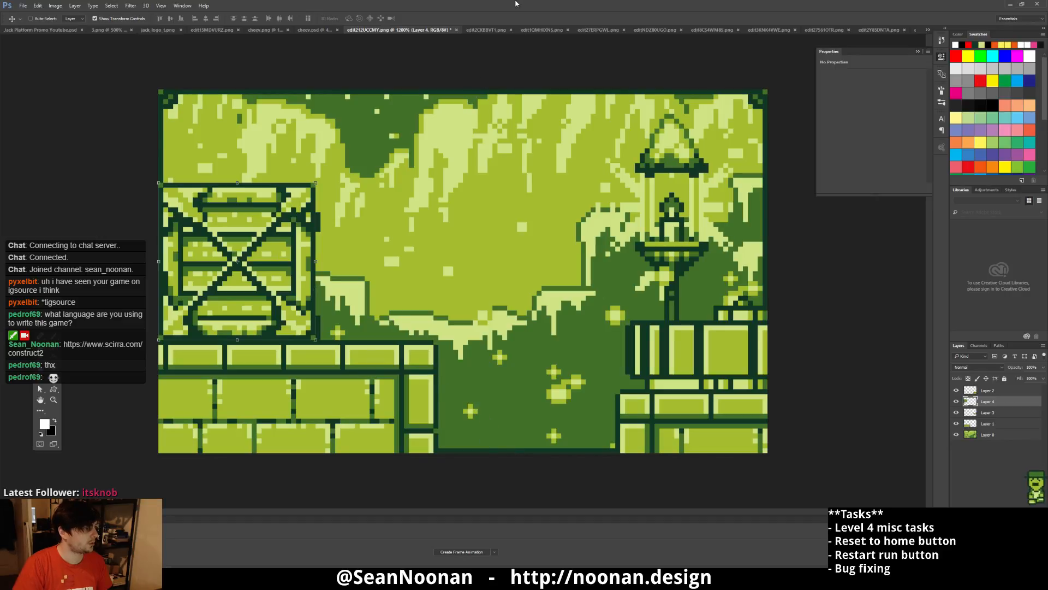
- Copy the sack sprite into the preview document and place it just below the lantern
click(540, 29)
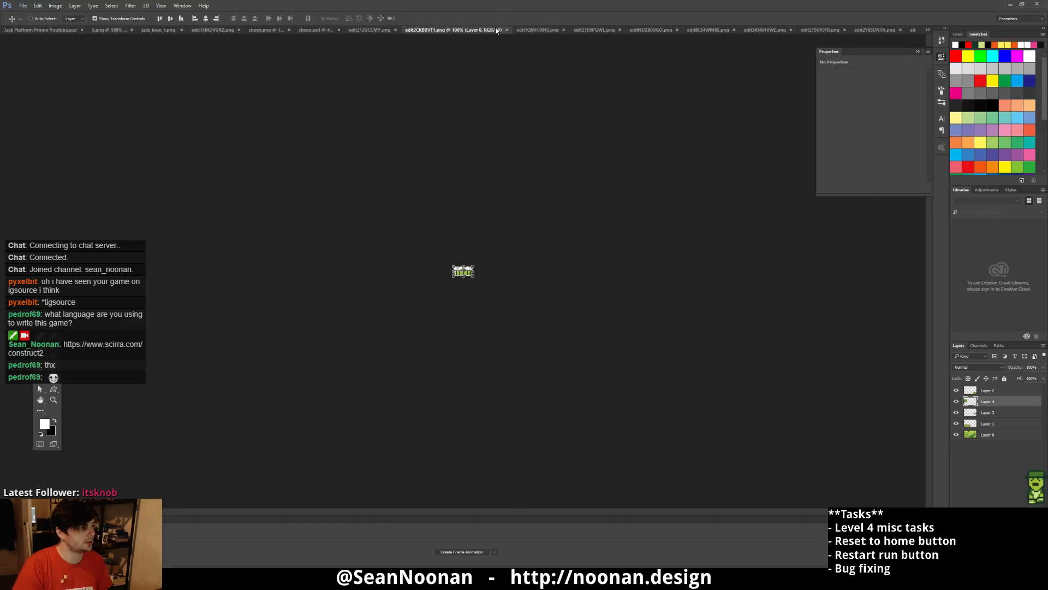
click(592, 30)
key(ctrl+a)
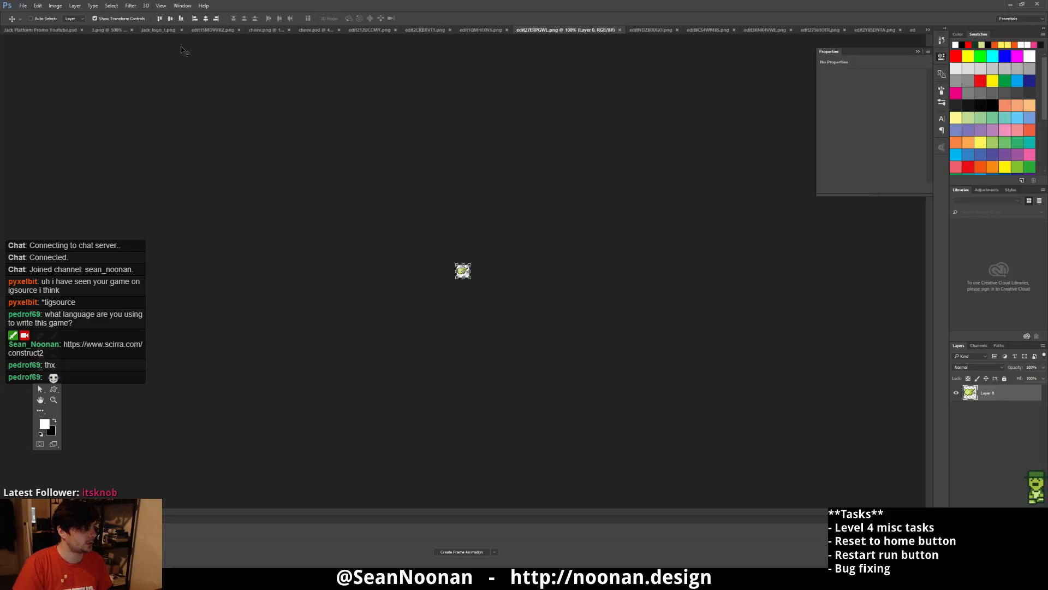
click(370, 29)
drag(471, 276, 690, 258)
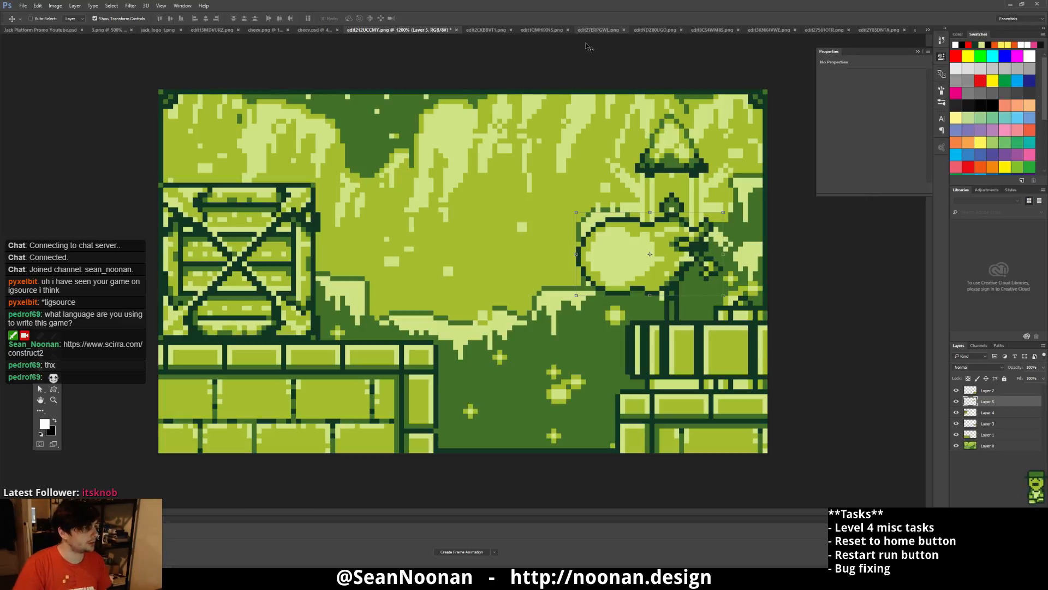
- Close the striped block, crate and sack source images
click(505, 29)
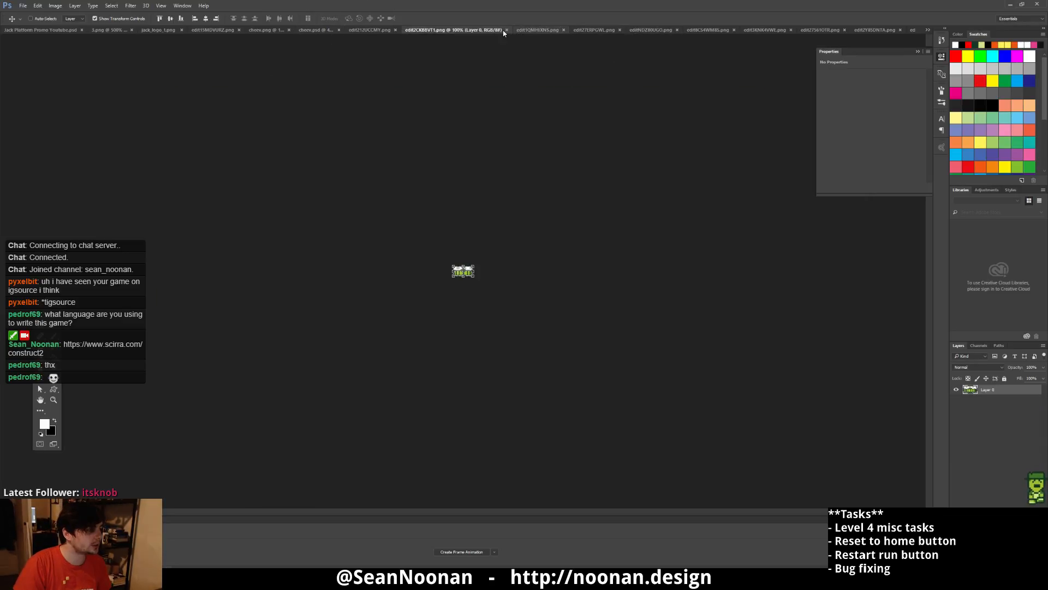
click(506, 30)
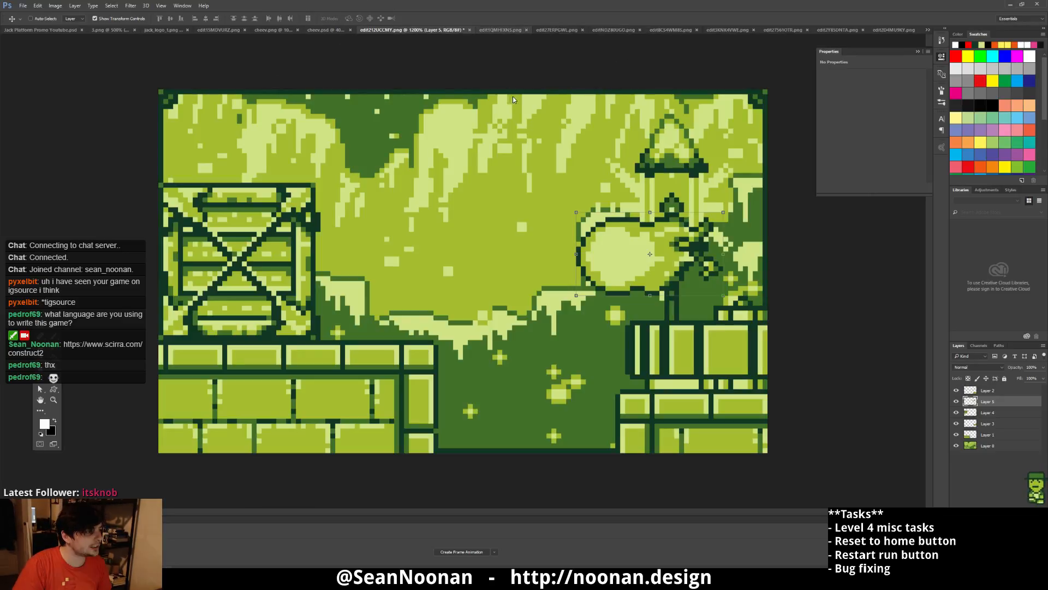
click(507, 30)
click(522, 30)
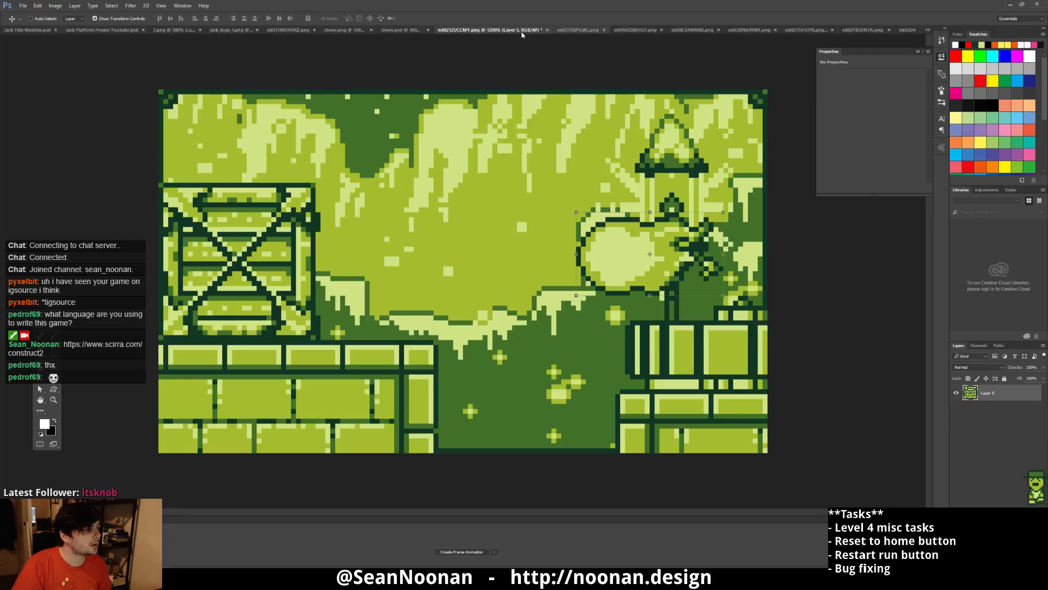
click(563, 31)
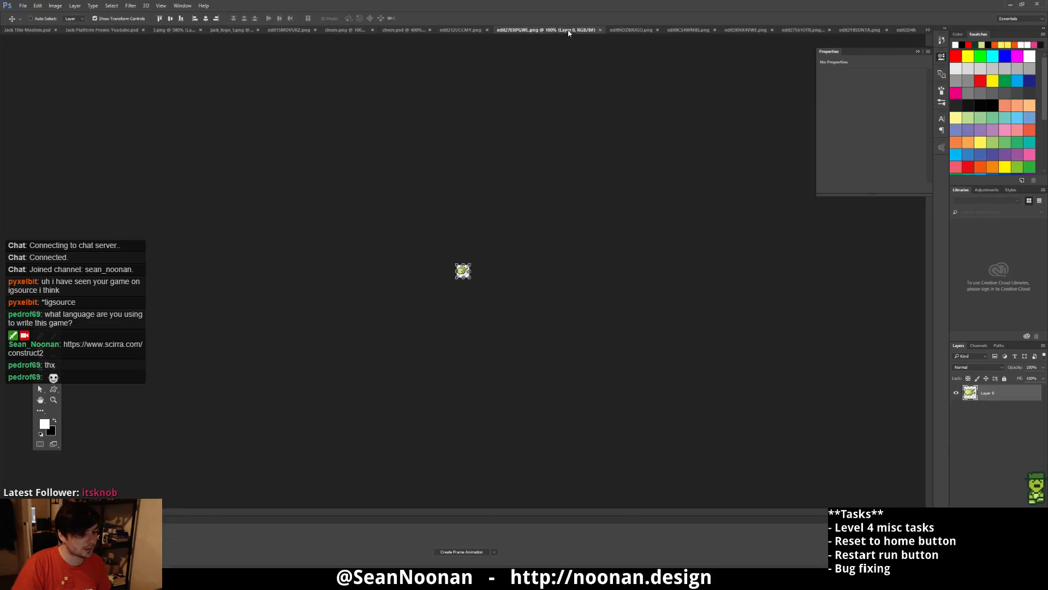
click(601, 31)
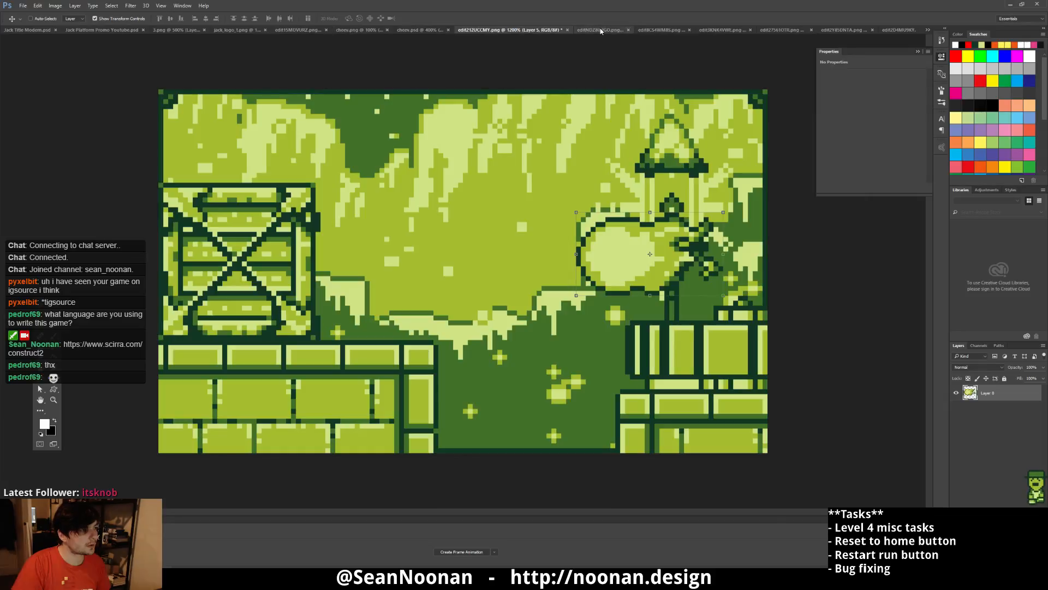
- Copy the lantern sprite from its tall sprite image into the preview document and turn it upside down
click(615, 31)
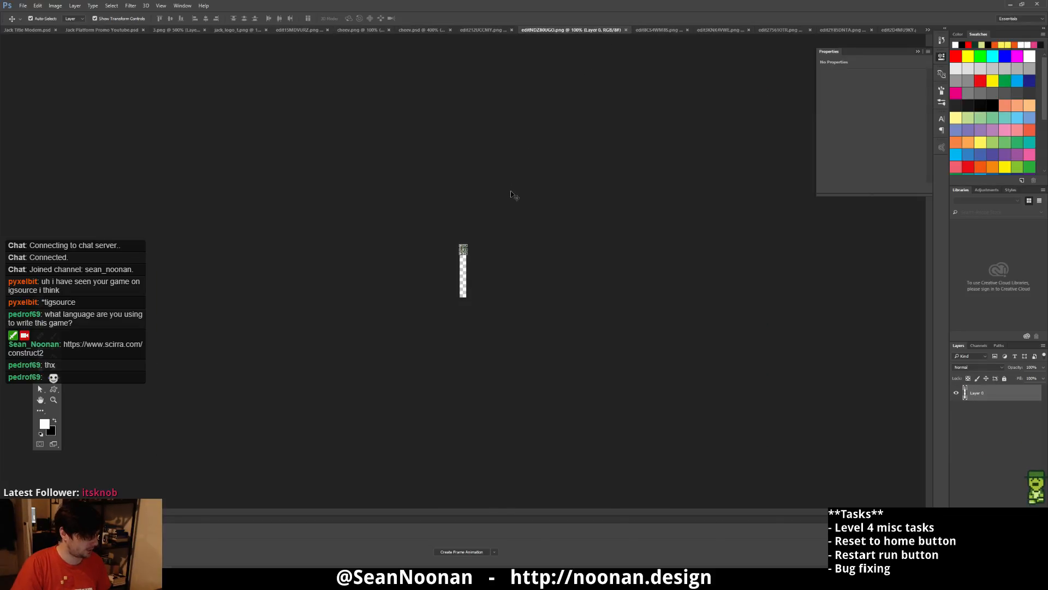
click(483, 30)
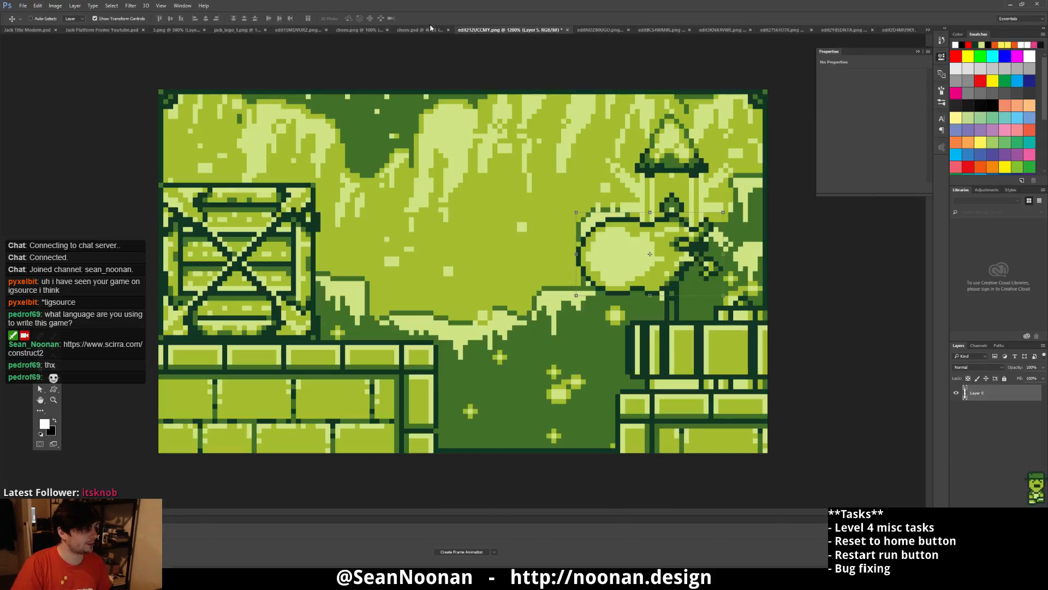
key(ctrl+v)
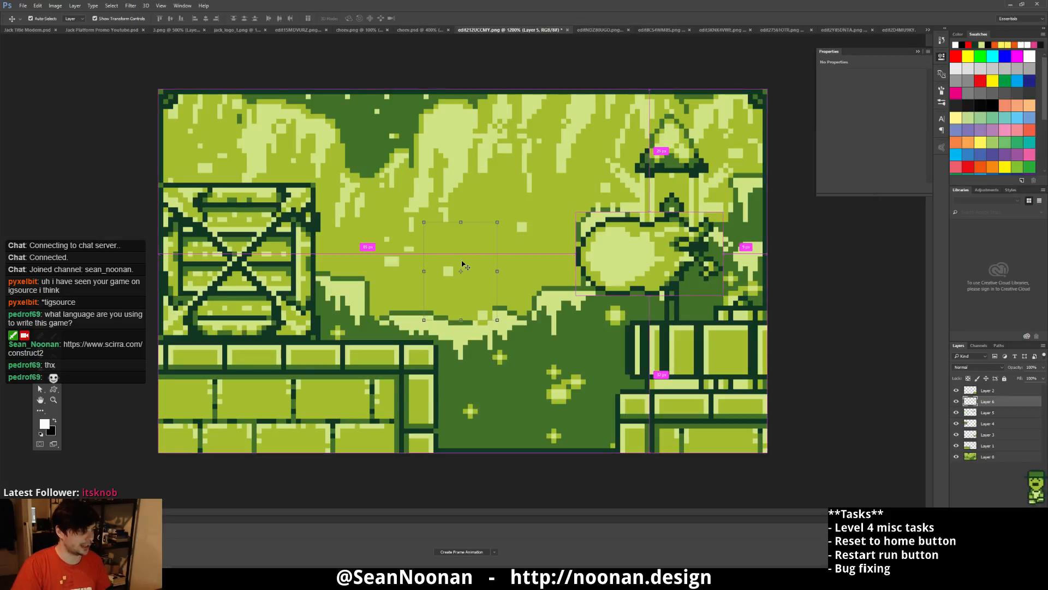
shift+drag(501, 326, 391, 158)
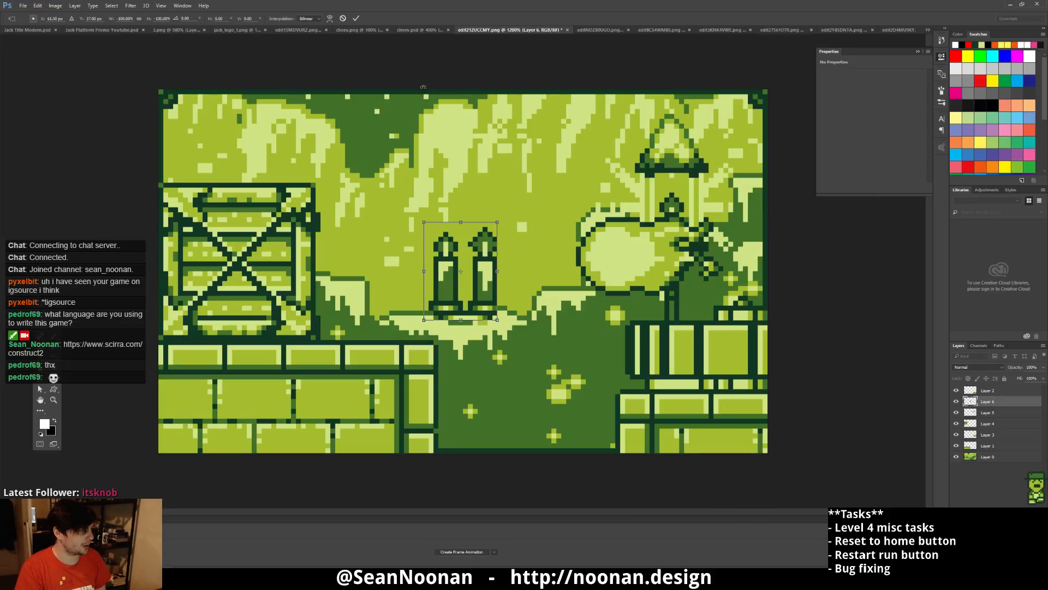
click(356, 19)
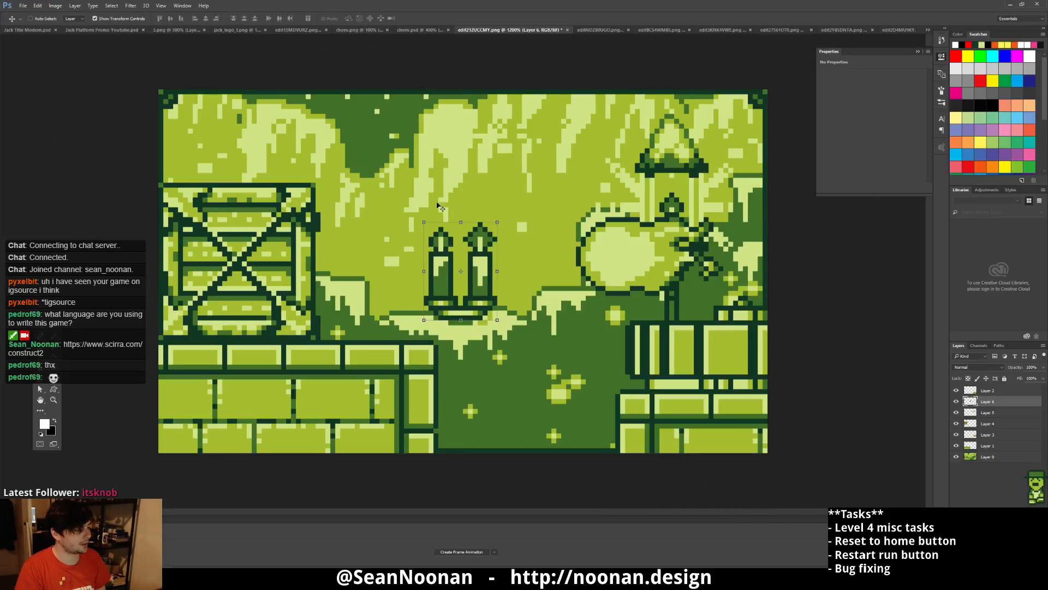
- Move the lantern sprite over the original lantern and shift the sack sprite over the snowy ground near the scene's centre
drag(488, 236, 694, 167)
ctrl+click(604, 273)
drag(605, 273, 516, 304)
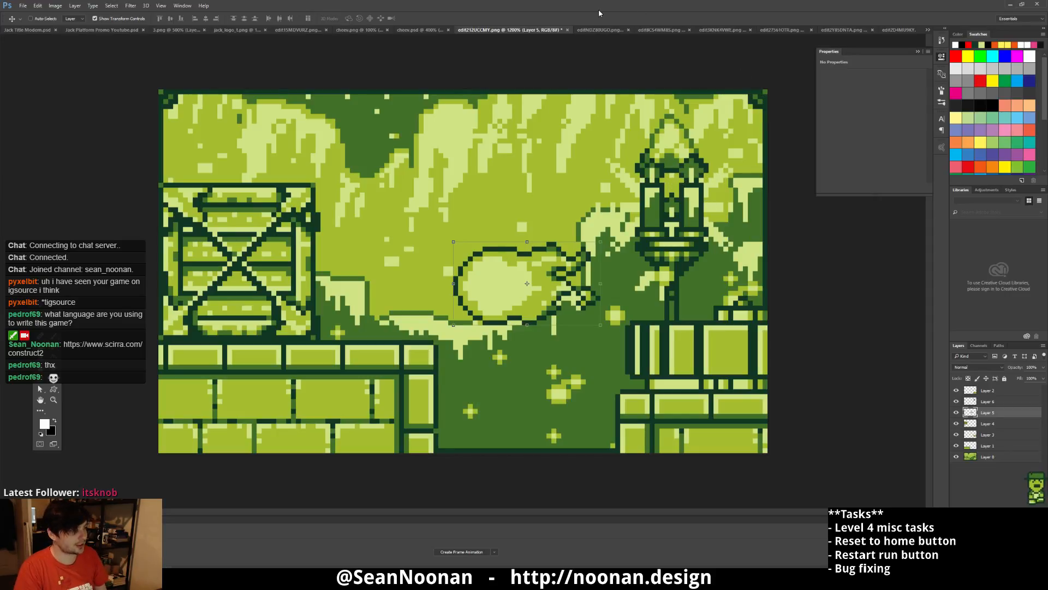
- Copy the narrow pole sprite into the preview document, try rotating it diagonally and cancel the transform
click(603, 29)
click(661, 30)
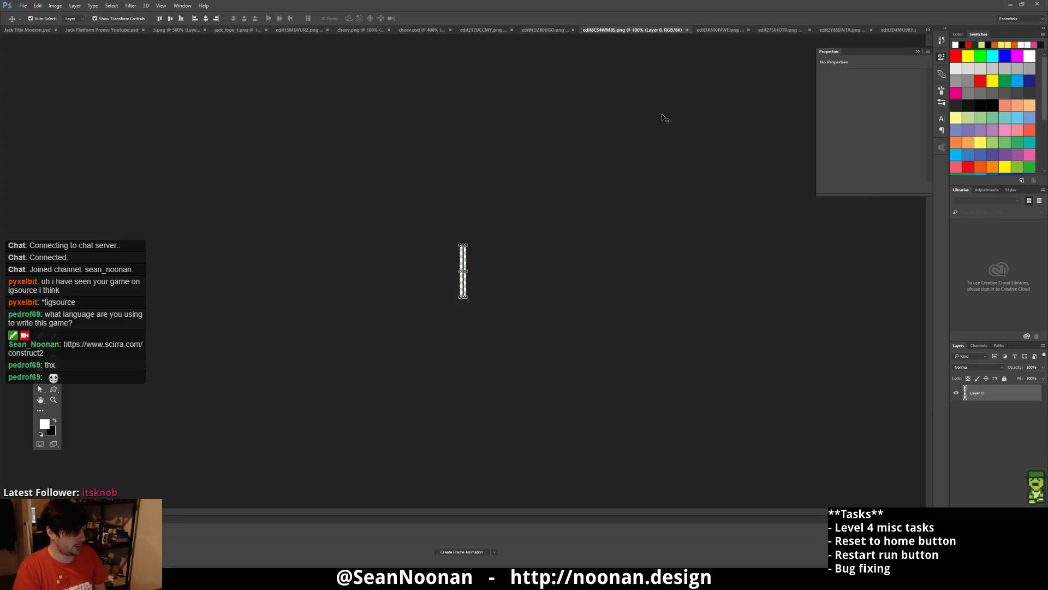
click(535, 32)
click(489, 31)
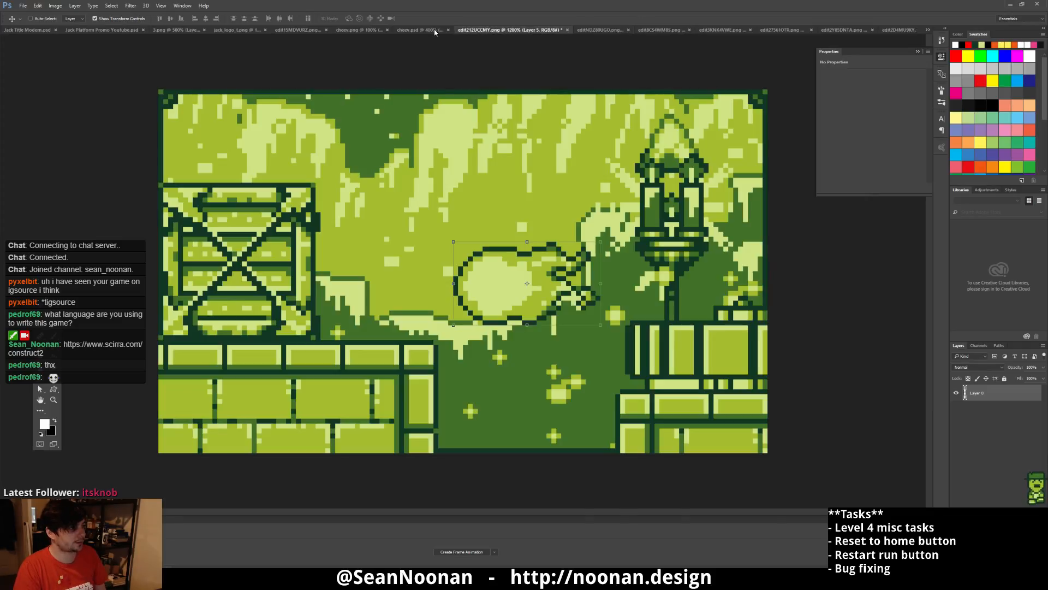
key(ctrl+v)
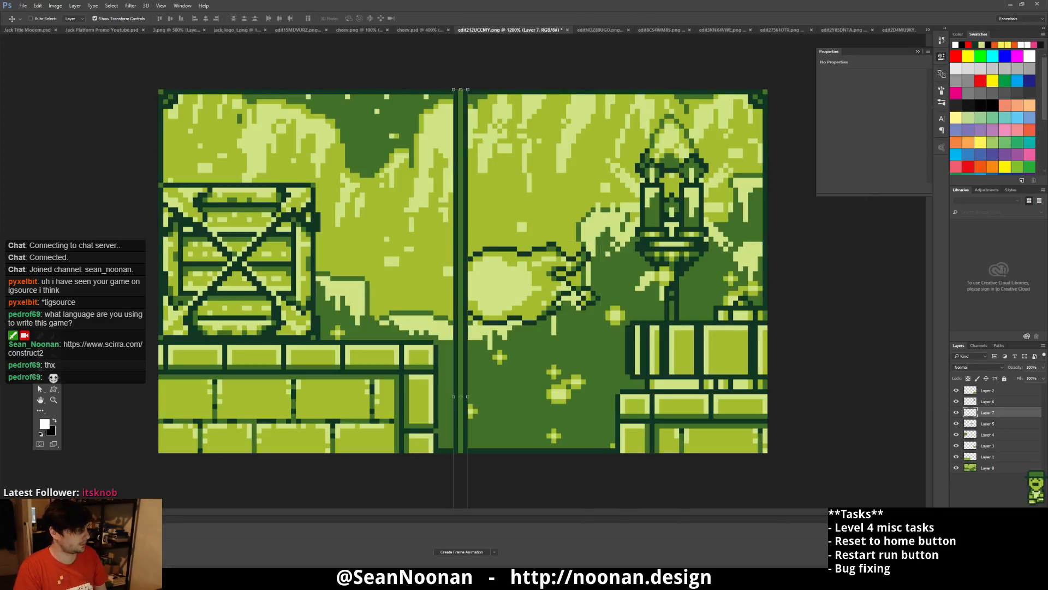
drag(444, 323, 385, 276)
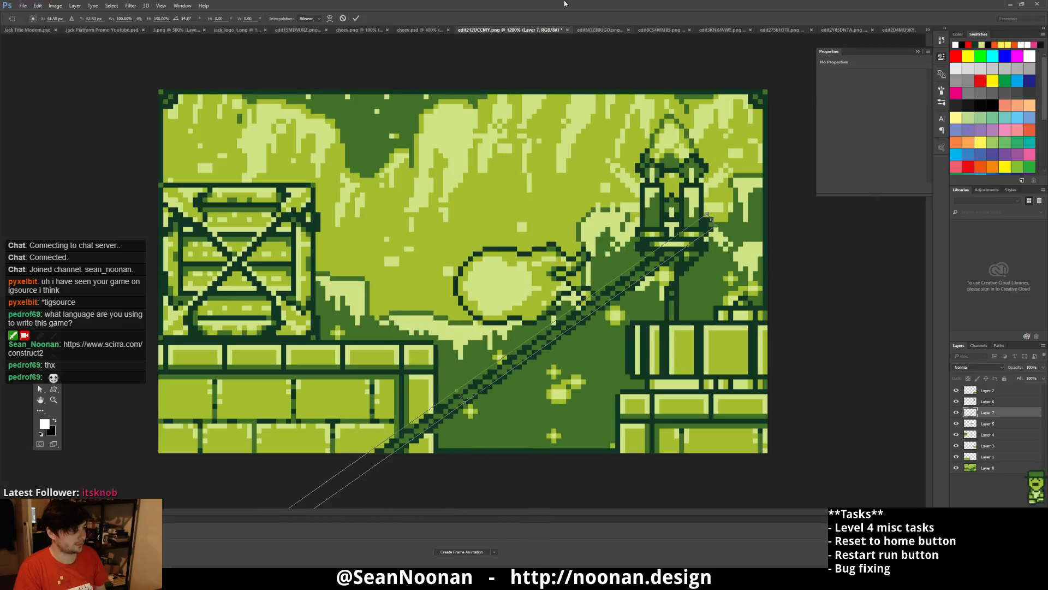
click(344, 19)
- Align the vertical pole with the lantern's centre, ending at its base, and place its layer beneath the striped block's layer
drag(468, 359, 600, 79)
drag(467, 434, 546, 259)
drag(1011, 418, 990, 443)
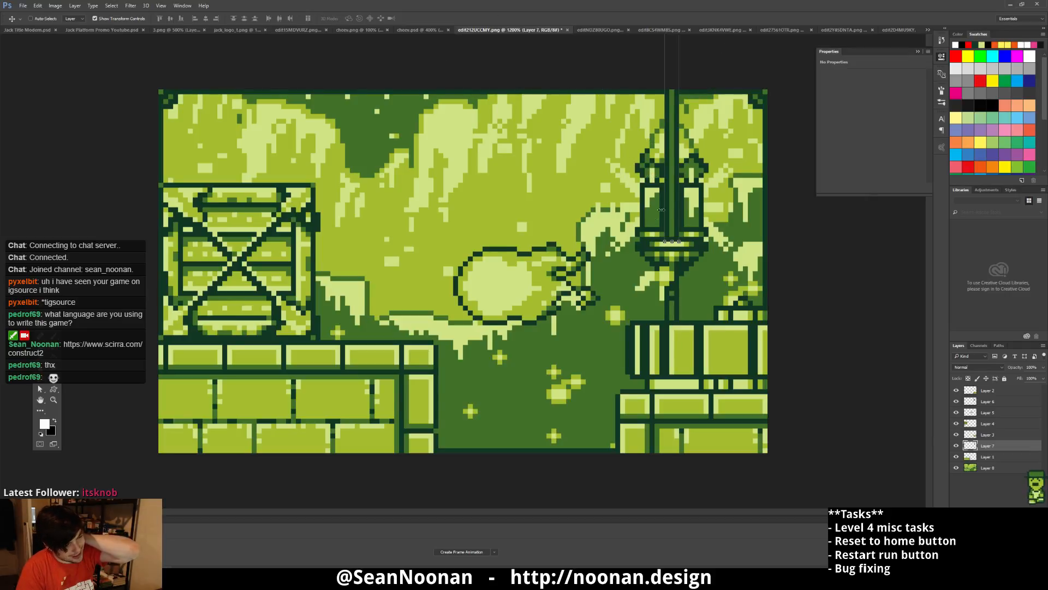
- Close the lantern, pole and brick platform source images and bring up the long horizontal strip image
click(606, 30)
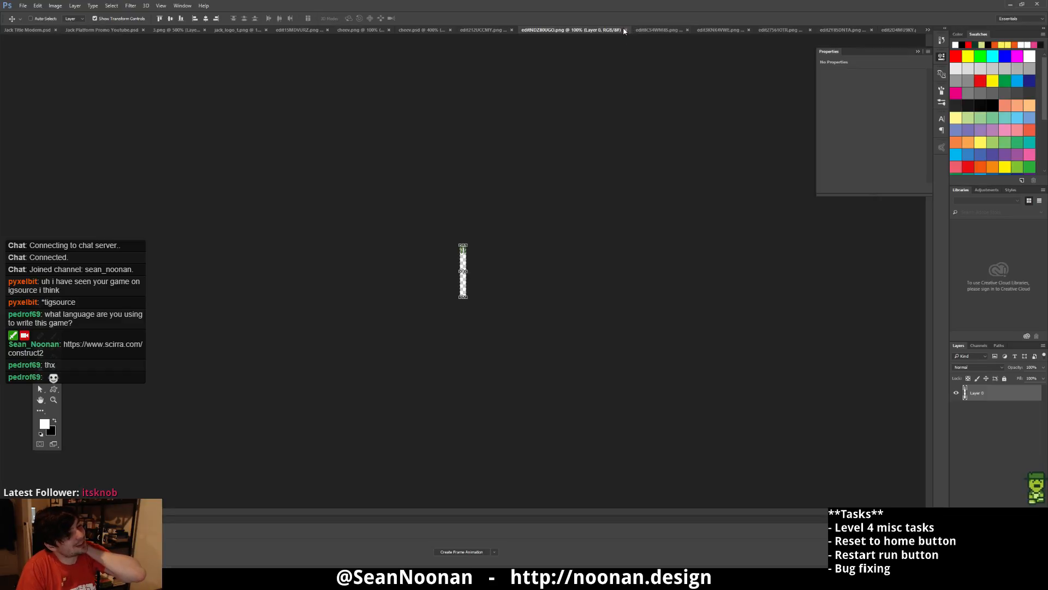
click(625, 32)
click(667, 31)
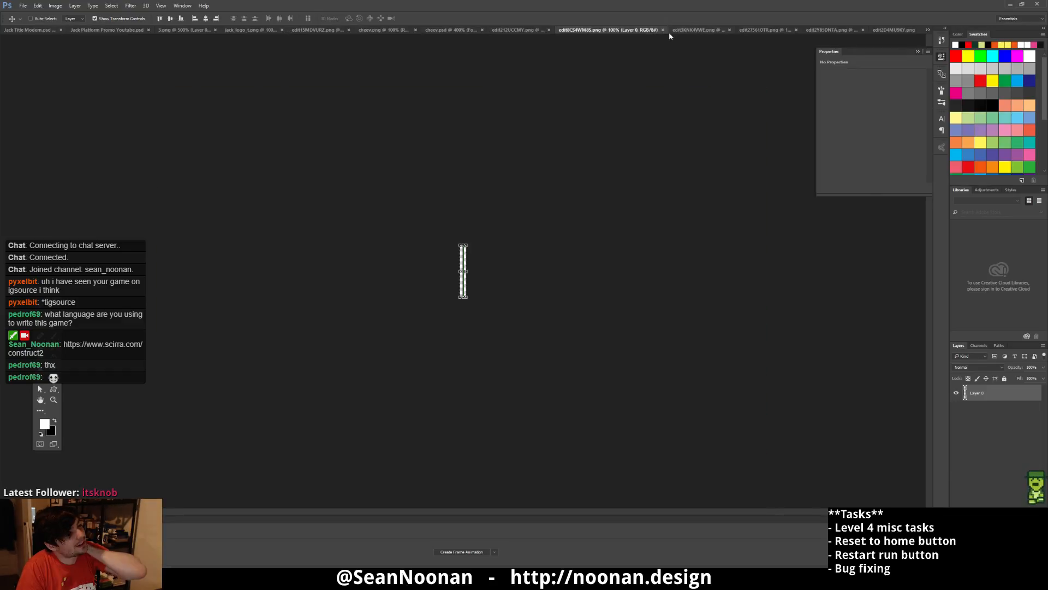
click(662, 30)
click(641, 30)
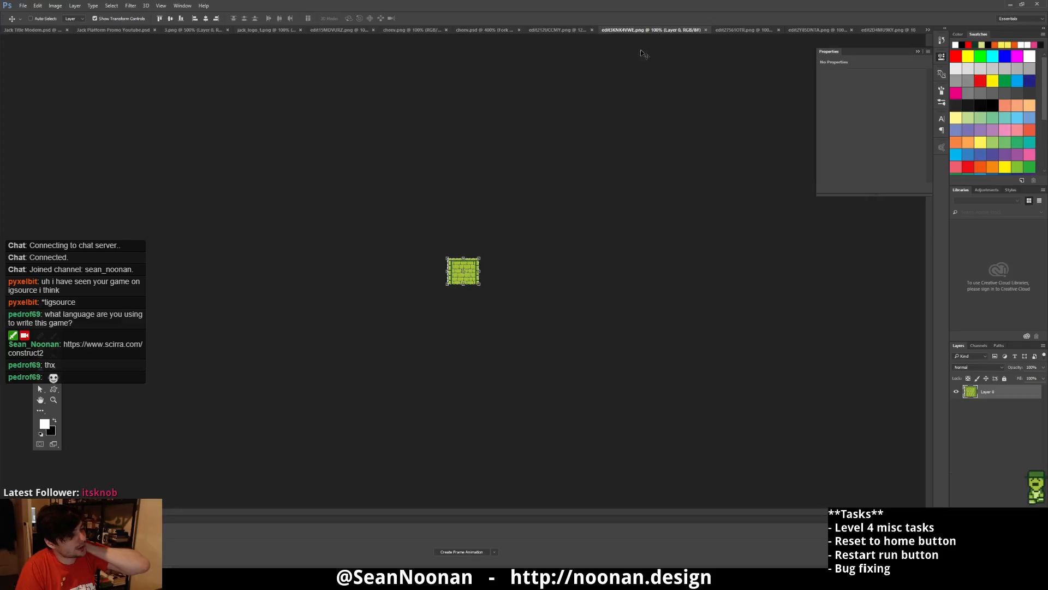
click(707, 30)
click(703, 30)
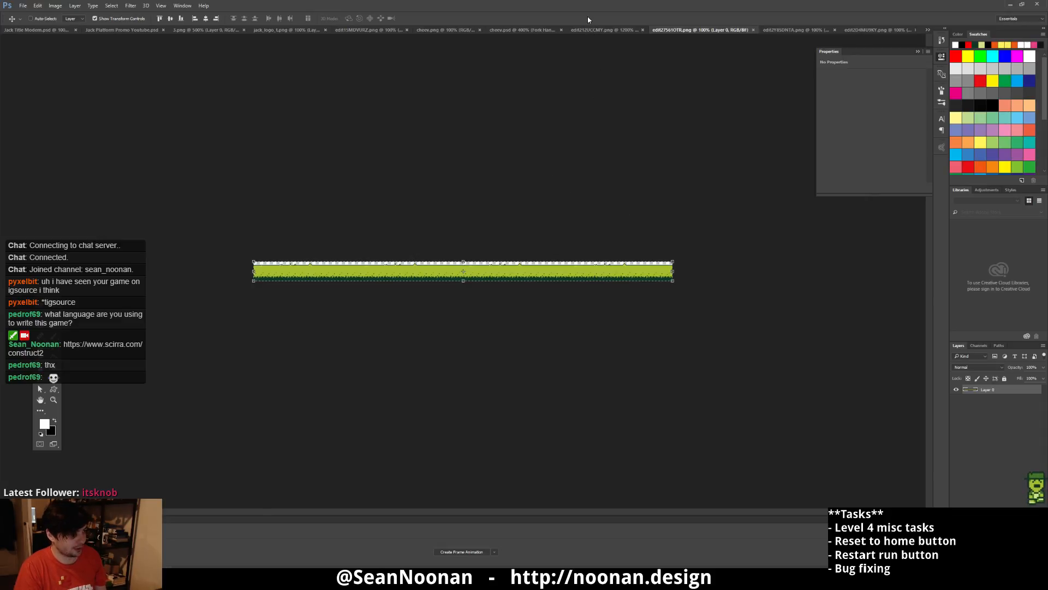
- Paste the grassy ground strip into the preview, place it along the scene's bottom edge and put its layer beneath the brick platform's layer
click(623, 30)
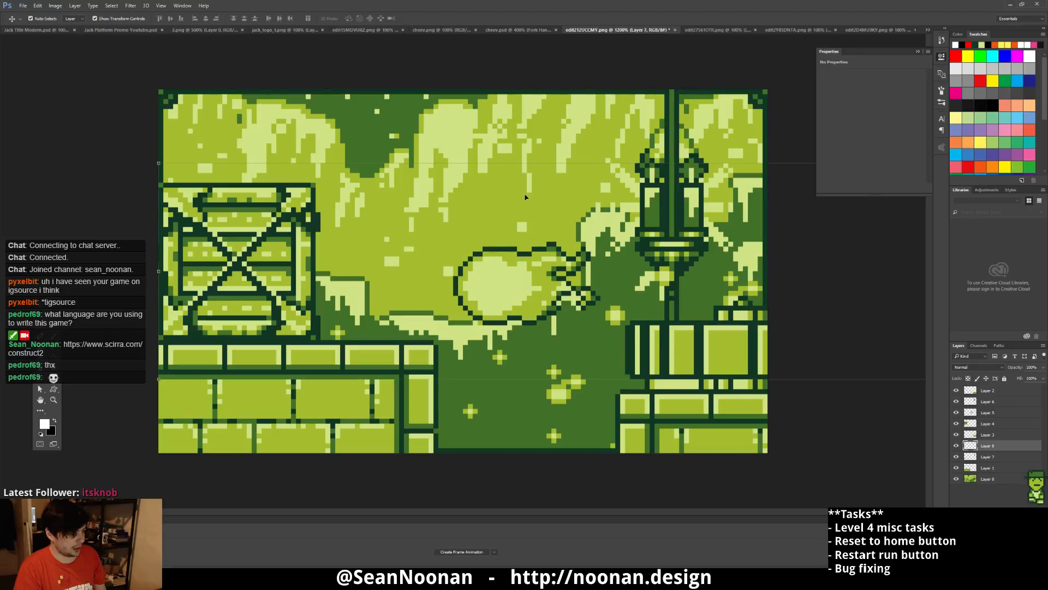
key(ctrl+v)
drag(572, 205, 108, 425)
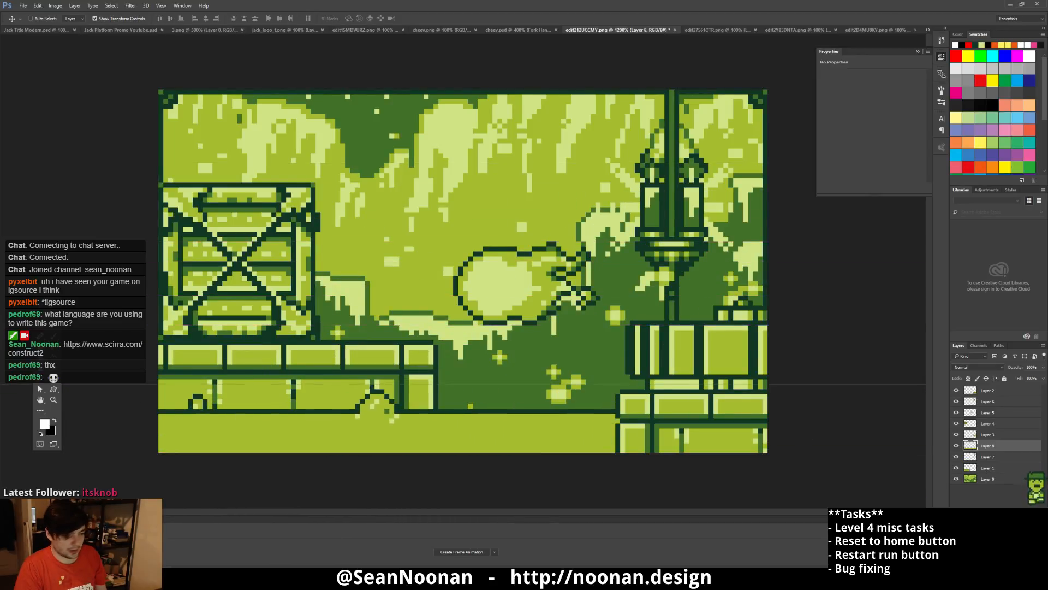
drag(1011, 444, 1010, 473)
drag(476, 439, 304, 425)
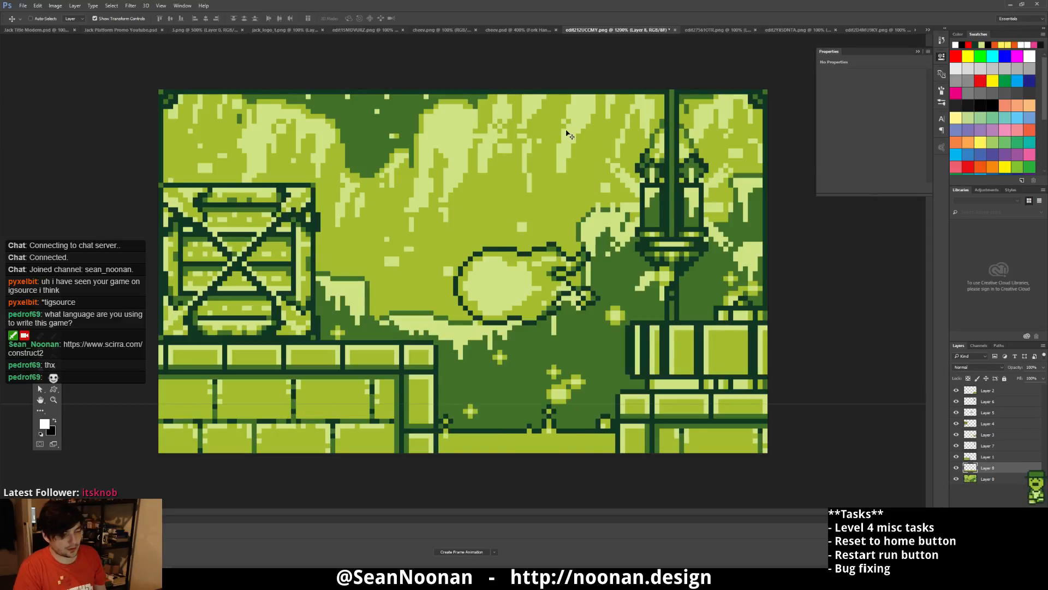
- Copy the large arched wall sprite into the preview document and place its layer directly above the original scene layer
click(704, 29)
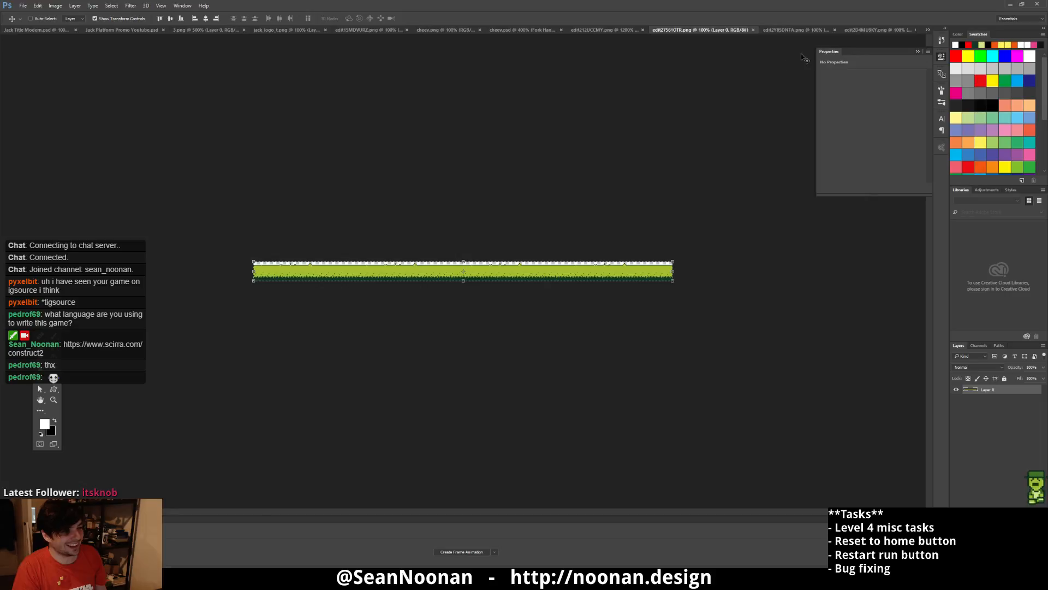
click(783, 29)
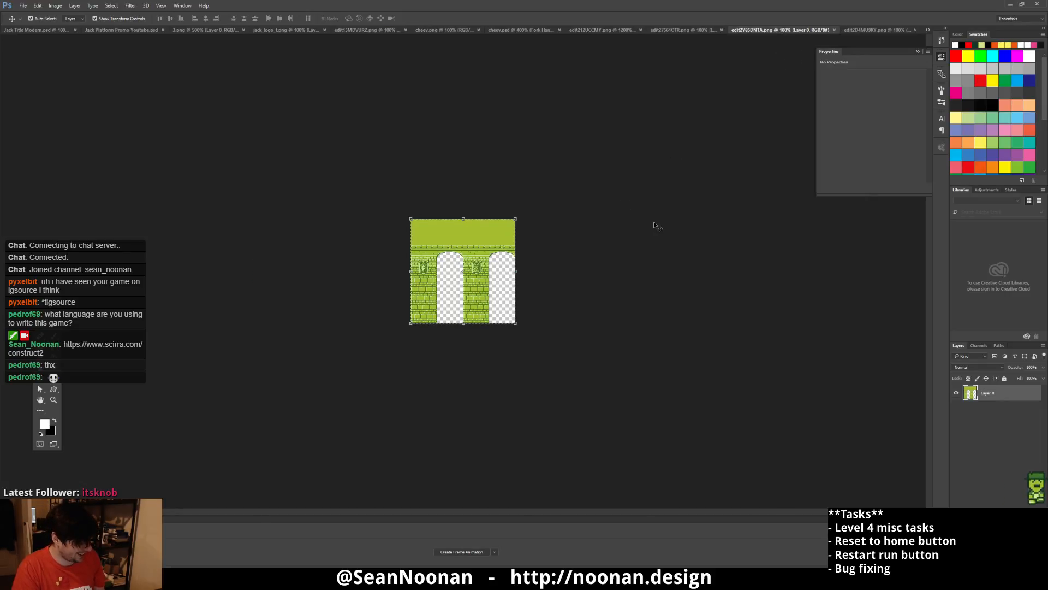
key(ctrl+a)
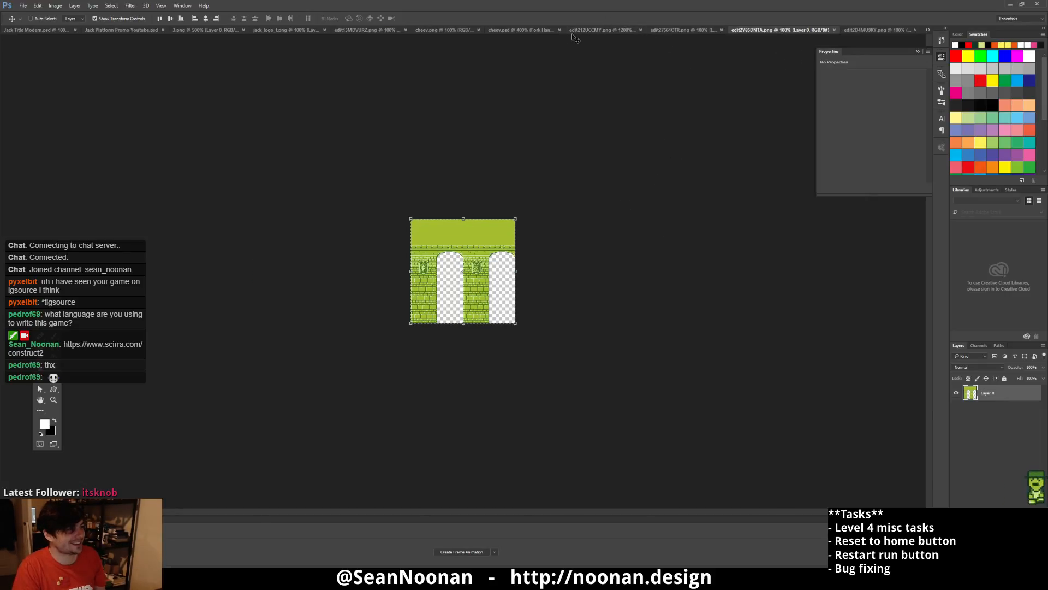
click(602, 30)
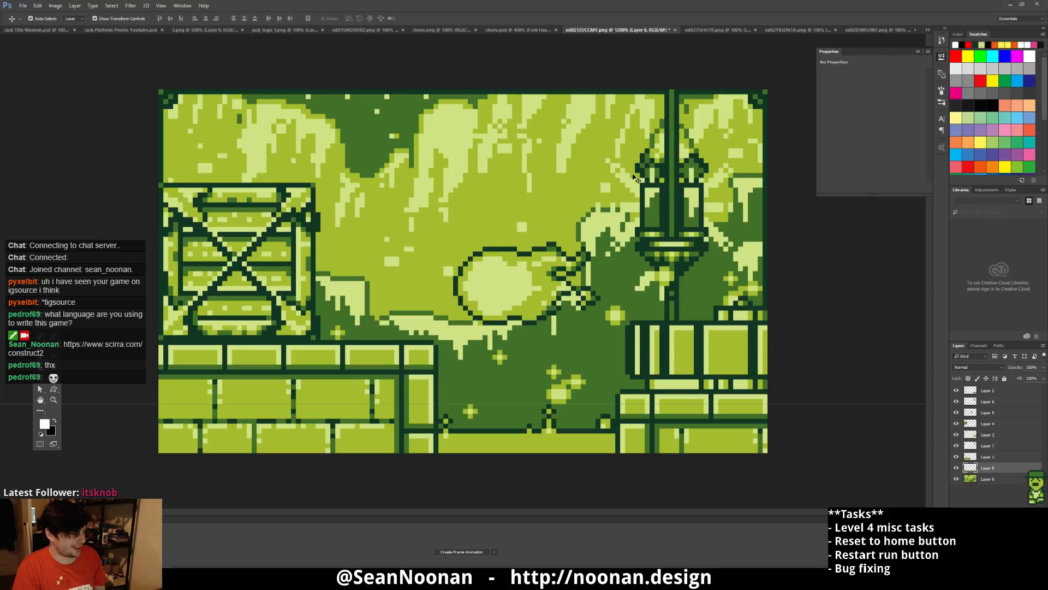
key(ctrl+v)
drag(979, 464, 986, 483)
- Position the arched wall so its framed skull carving sits just above and beside the crate, with brickwork reaching the sack
drag(453, 164, 275, 277)
drag(289, 346, 429, 116)
drag(394, 298, 534, 155)
drag(499, 275, 523, 108)
drag(458, 296, 220, 299)
mouse_move(518, 269)
mouse_down()
mouse_move(496, 251)
mouse_move(363, 301)
mouse_move(144, 300)
mouse_up()
drag(523, 292, 333, 302)
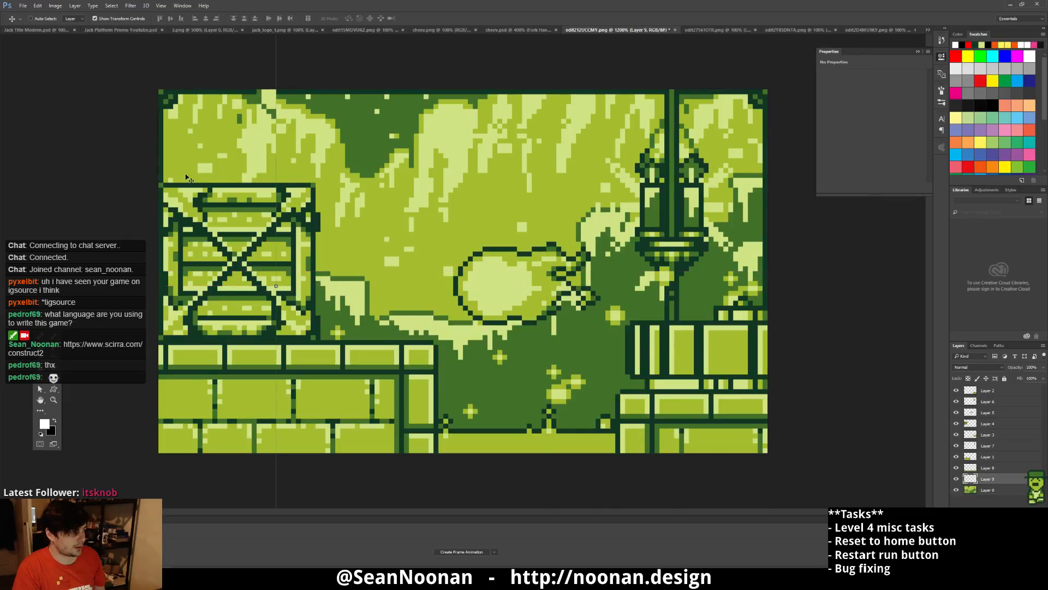
drag(186, 177, 576, 175)
mouse_move(104, 224)
mouse_down()
mouse_move(415, 216)
mouse_move(600, 170)
mouse_up()
mouse_move(450, 188)
mouse_down()
mouse_move(600, 200)
mouse_move(644, 217)
mouse_move(672, 212)
mouse_move(704, 235)
mouse_move(729, 277)
mouse_move(773, 279)
mouse_move(653, 239)
mouse_move(469, 242)
mouse_move(483, 226)
mouse_move(469, 242)
mouse_move(725, 238)
mouse_move(498, 175)
mouse_move(428, 168)
mouse_move(444, 184)
mouse_move(448, 52)
mouse_move(438, 214)
mouse_move(406, 259)
mouse_up()
key(ctrl)
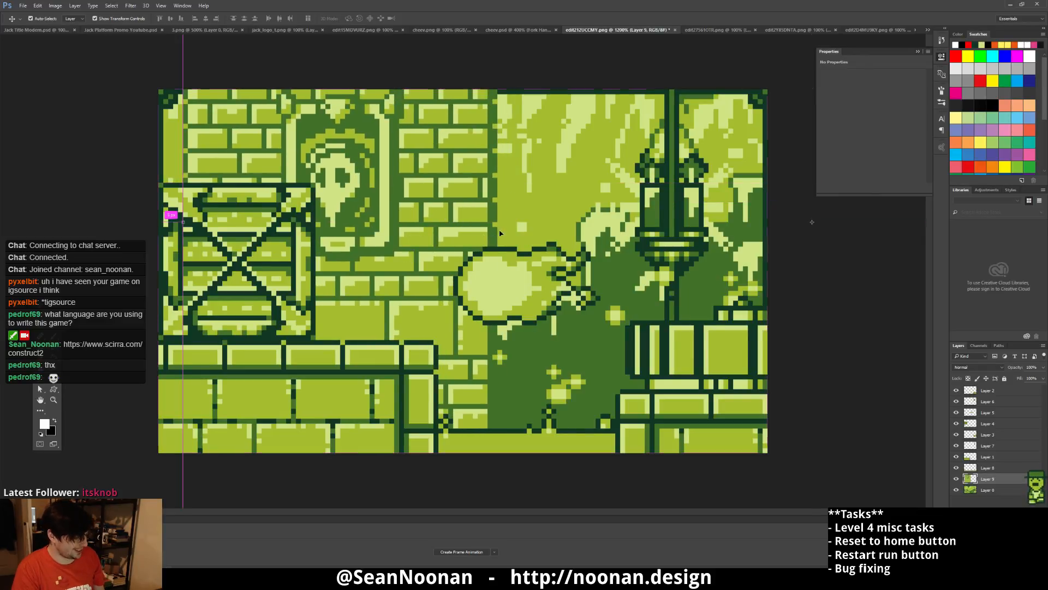
alt+drag(524, 185, 476, 216)
key(shift+Left)
key(shift+Left)
key(shift+Left)
key(shift+Left)
key(shift+Left)
key(shift+Left)
key(shift+Left)
key(shift+Left)
key(shift+Left)
key(shift+Left)
key(shift+Left)
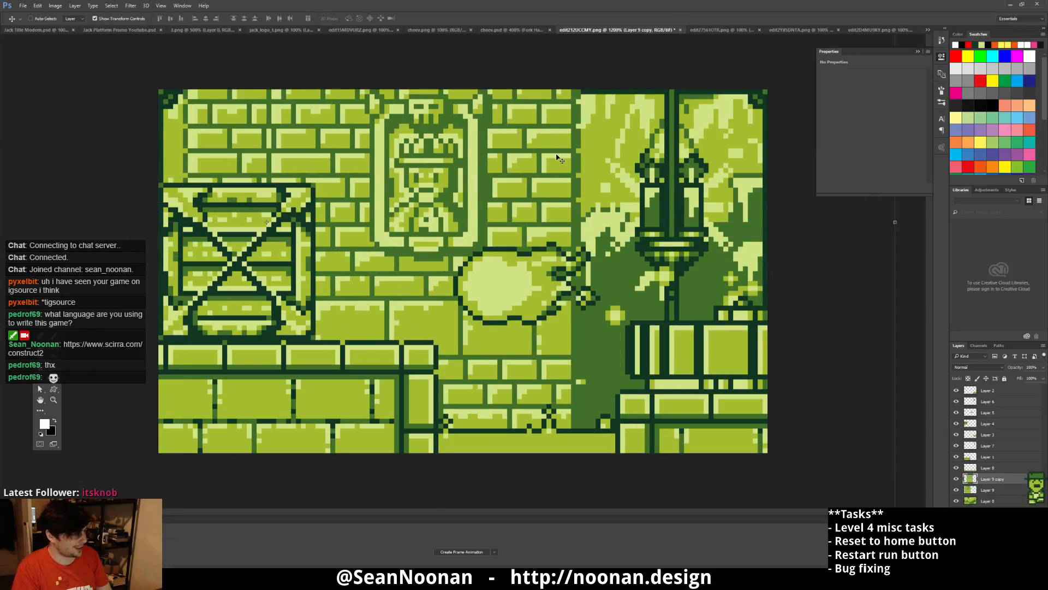
key(shift+Right)
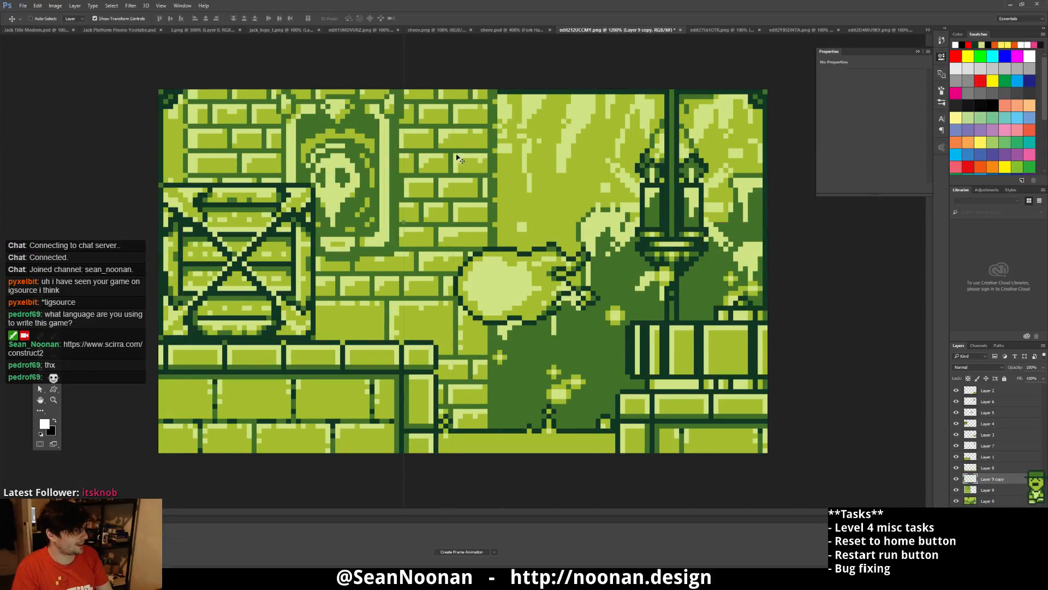
key(shift+Left)
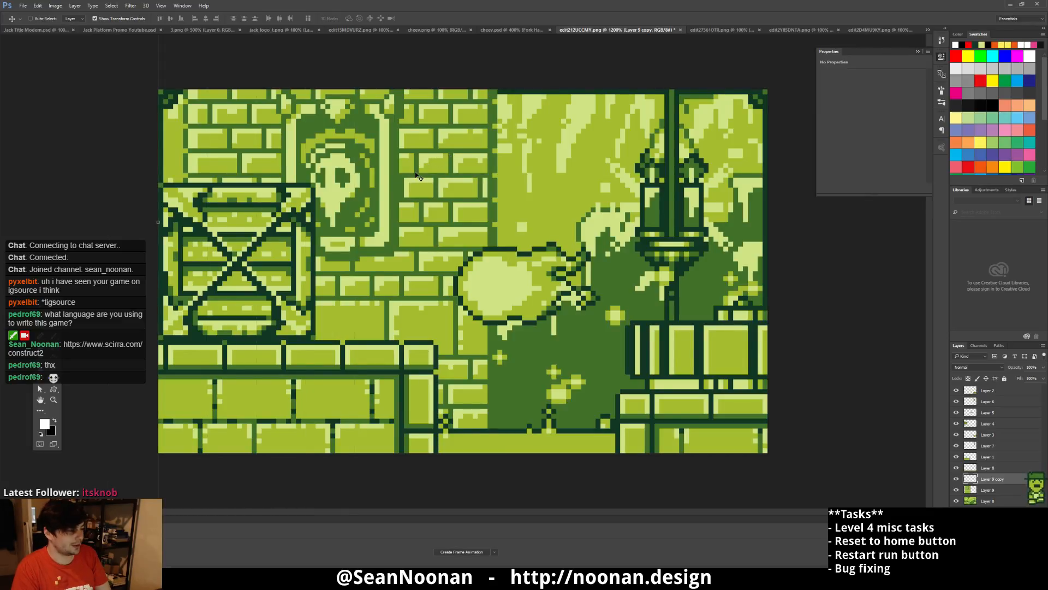
key(Delete)
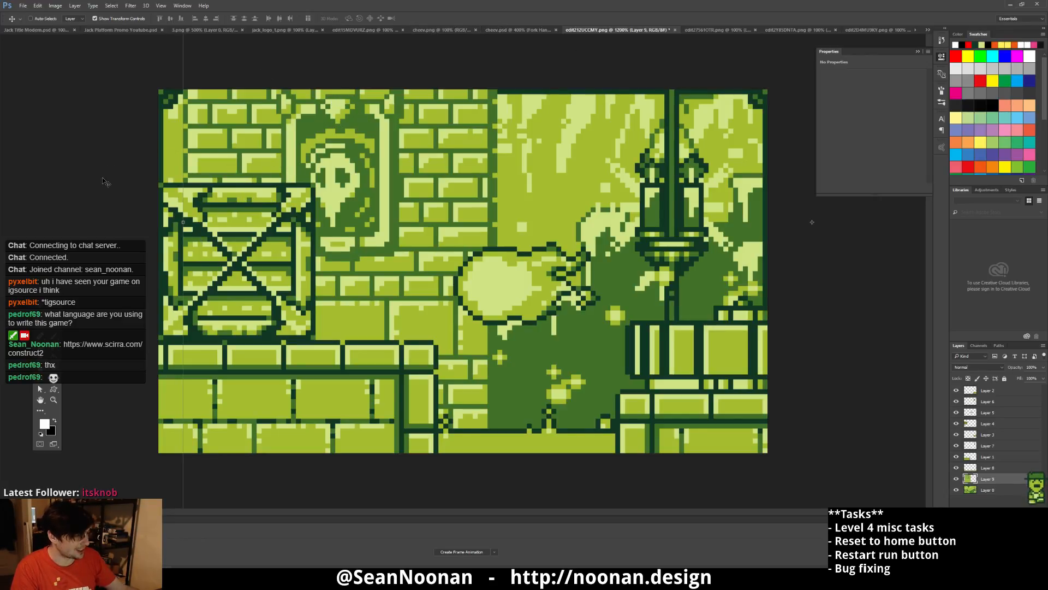
- Copy the narrow twin-arch wall sprite, close the large arched wall and ground strip source images, and return to the preview document
click(737, 31)
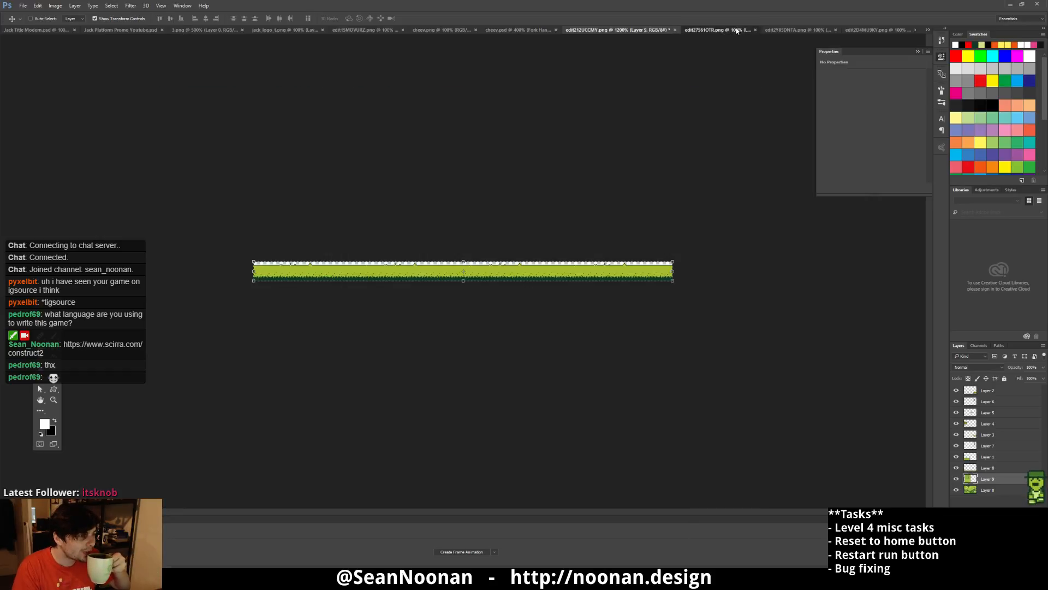
click(807, 28)
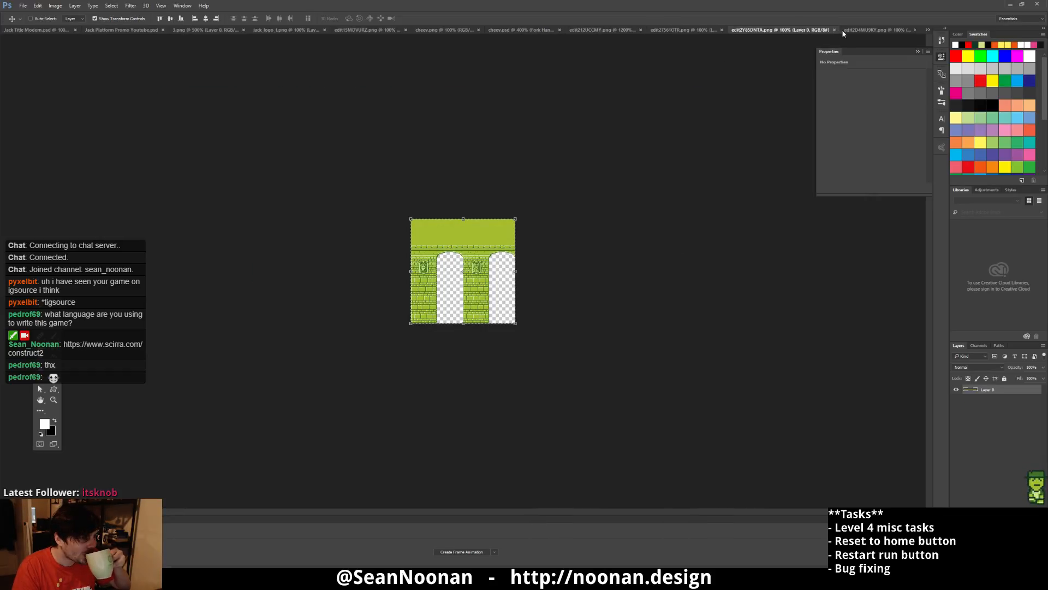
click(872, 31)
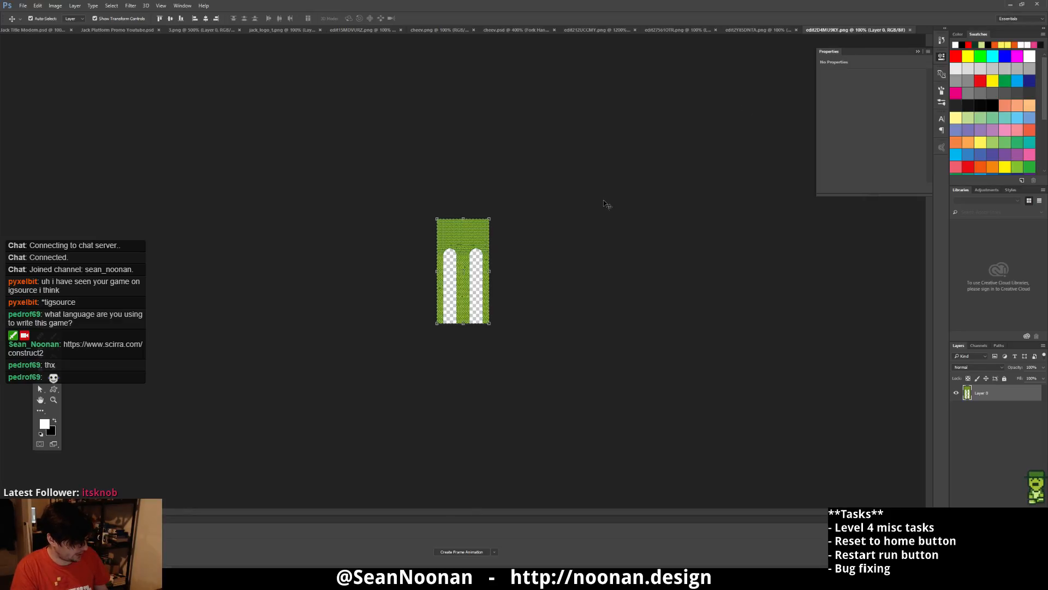
click(770, 29)
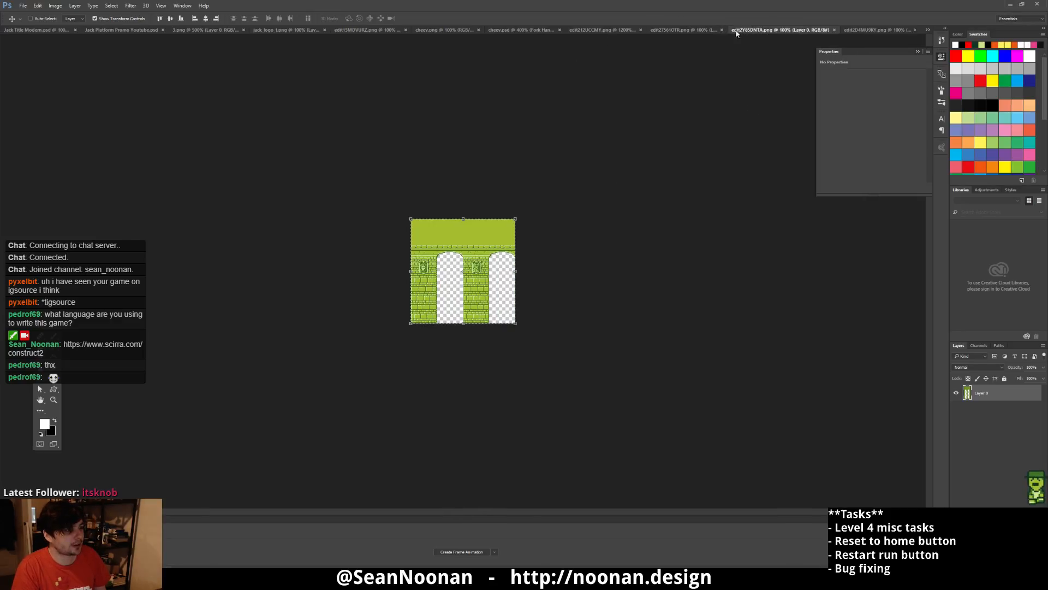
click(834, 30)
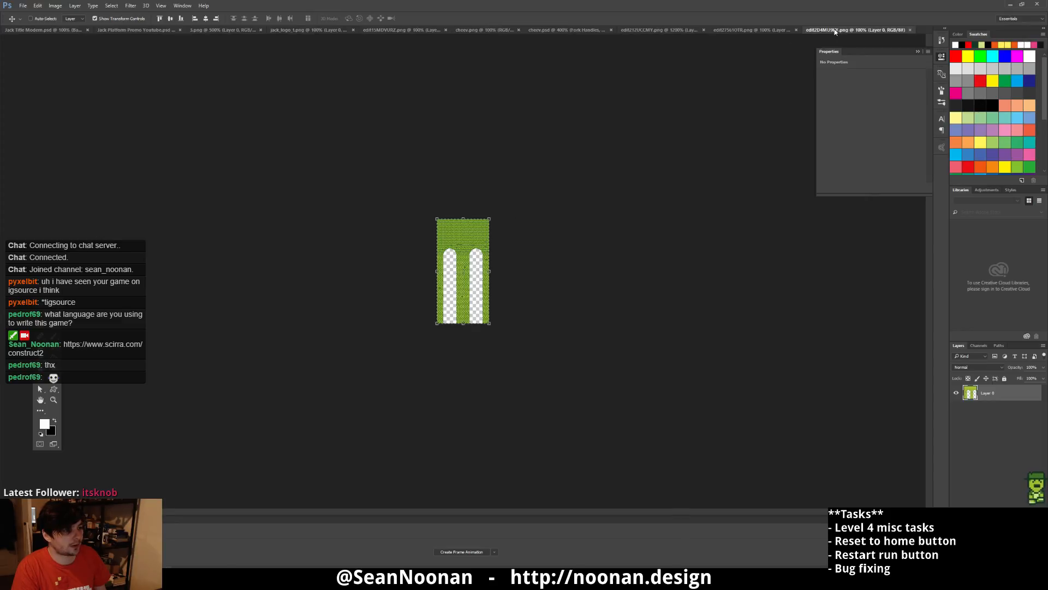
click(745, 28)
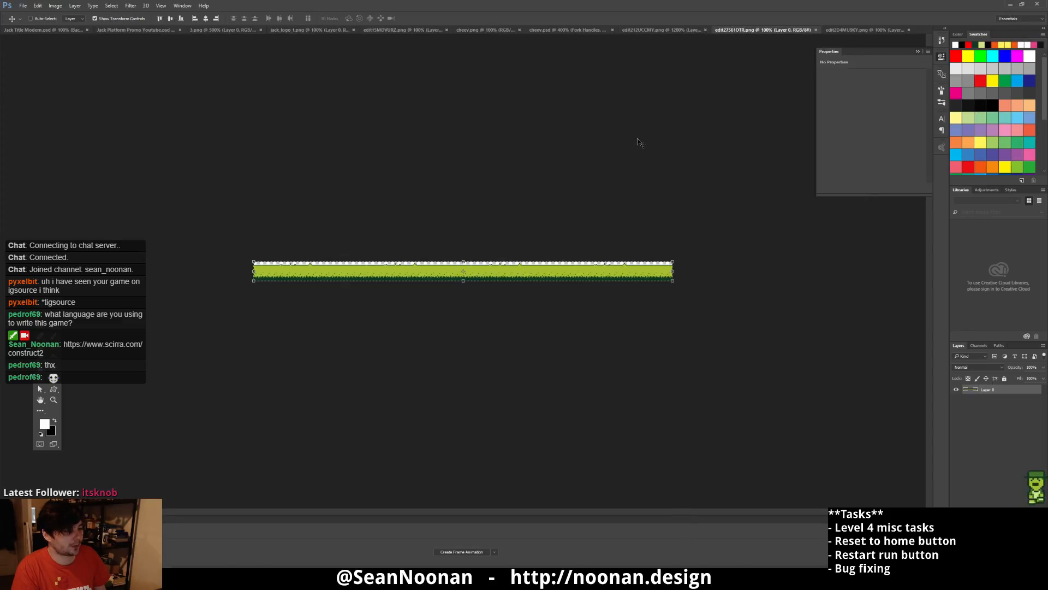
click(815, 30)
click(741, 30)
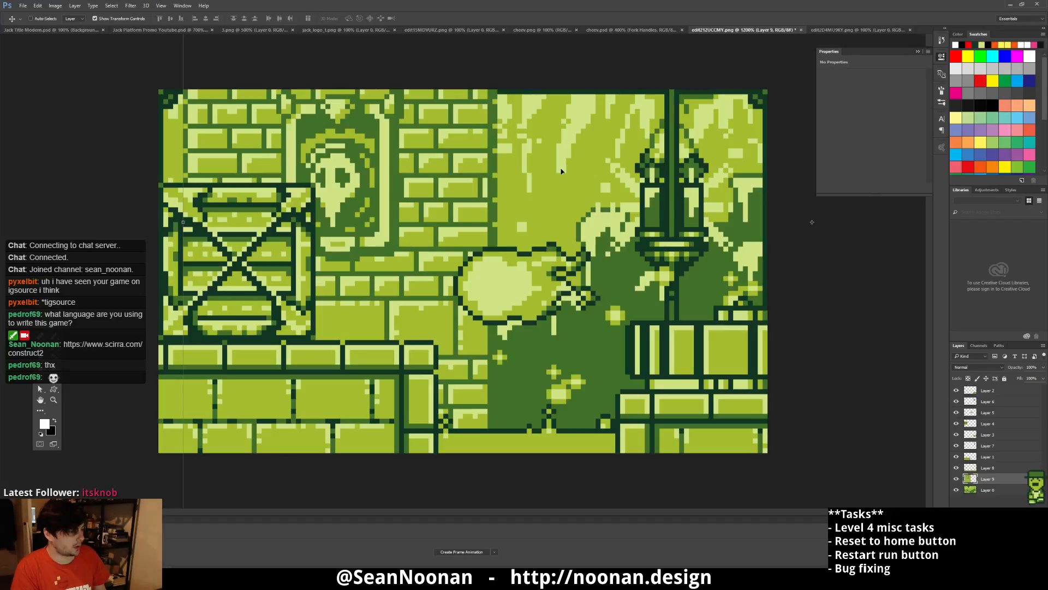
- Paste the twin-arch wall, put its layer beneath the large arched wall's layer and place its brick column behind the lantern
key(ctrl+v)
drag(460, 300, 508, 207)
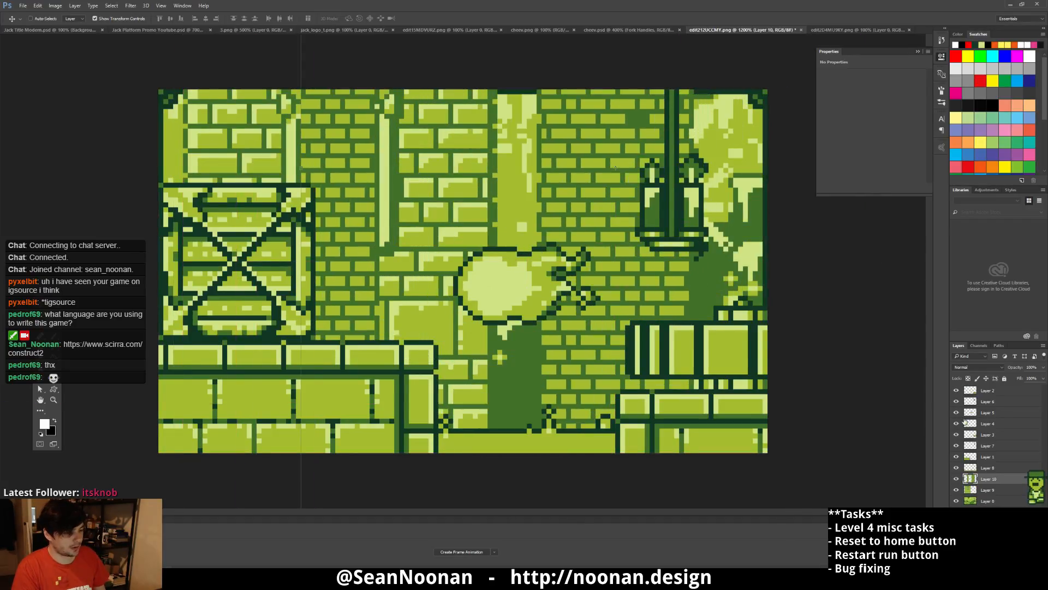
drag(1000, 486, 985, 495)
drag(345, 155, 609, 169)
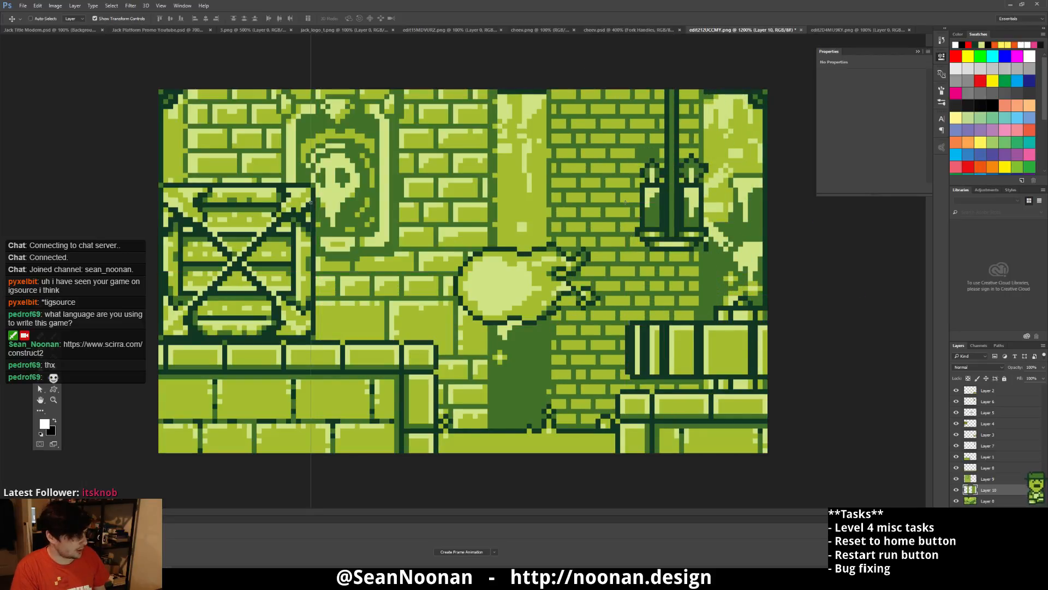
- Switch to Construct 2, cancel the external edit of the Level4_Mountains image and close its image editor
key(m)
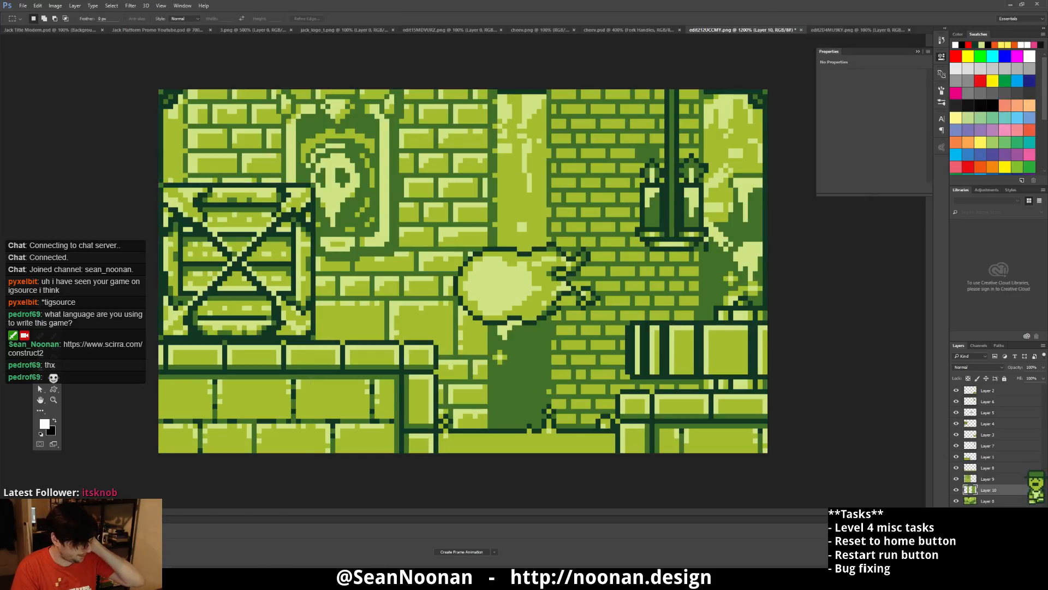
key(alt+Tab)
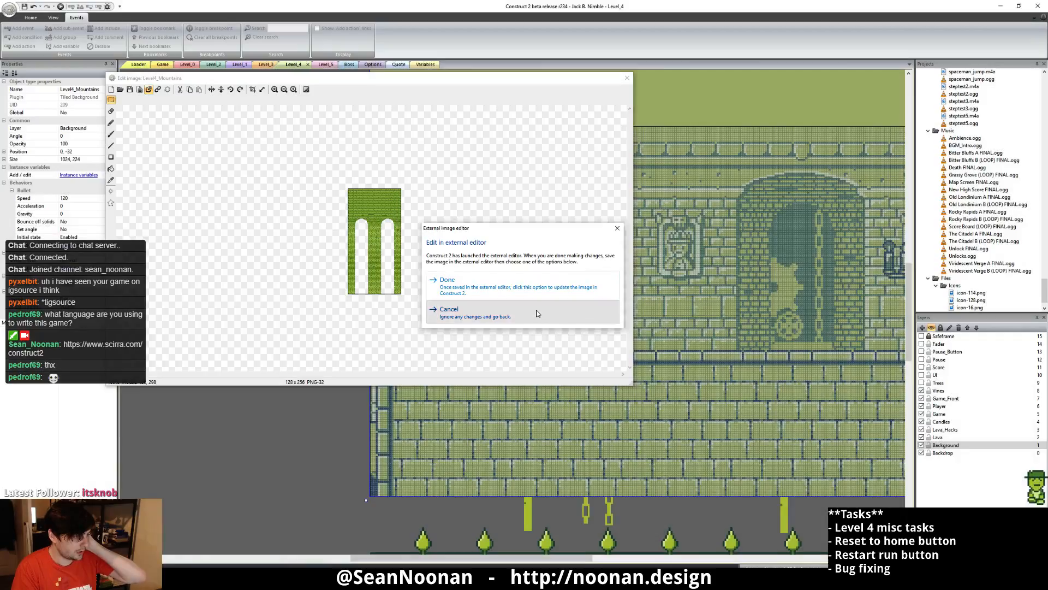
click(537, 312)
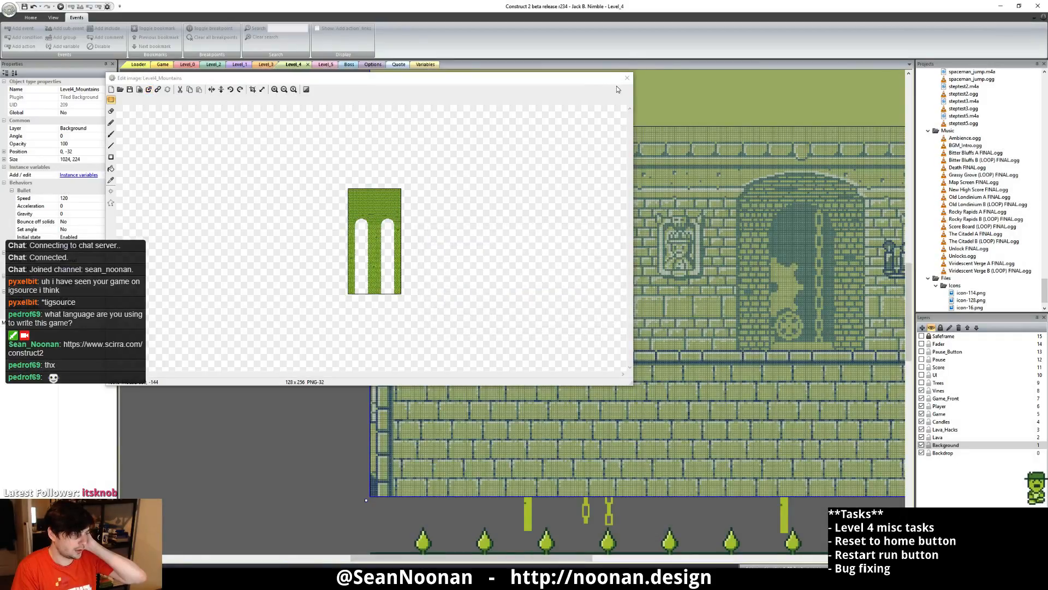
click(626, 77)
- Hide the Background layer in the Level_4 layout to expose the gears and chains behind the walls
middle_drag(713, 174, 664, 173)
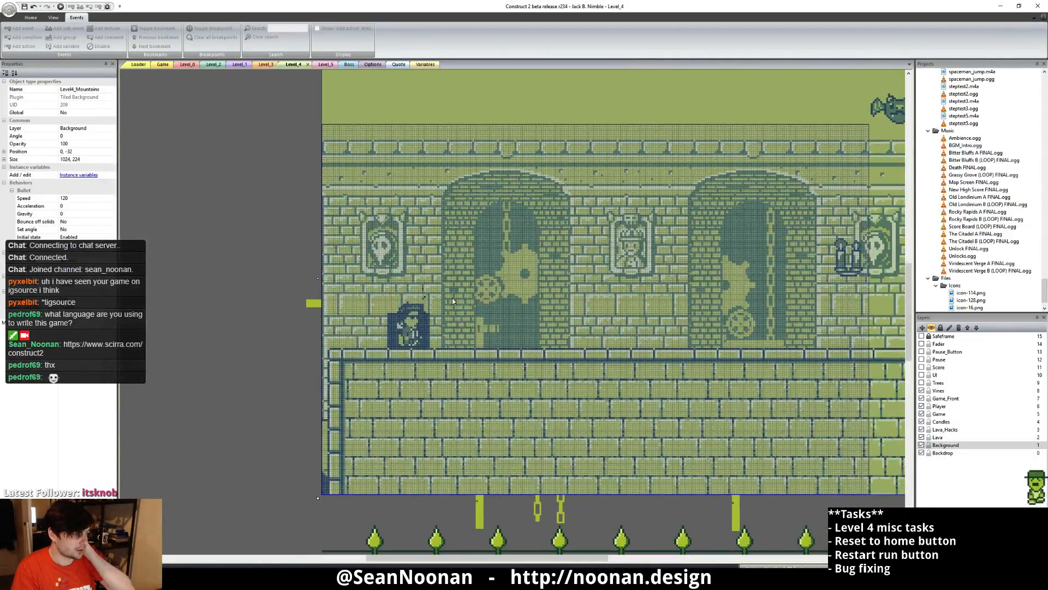
click(241, 284)
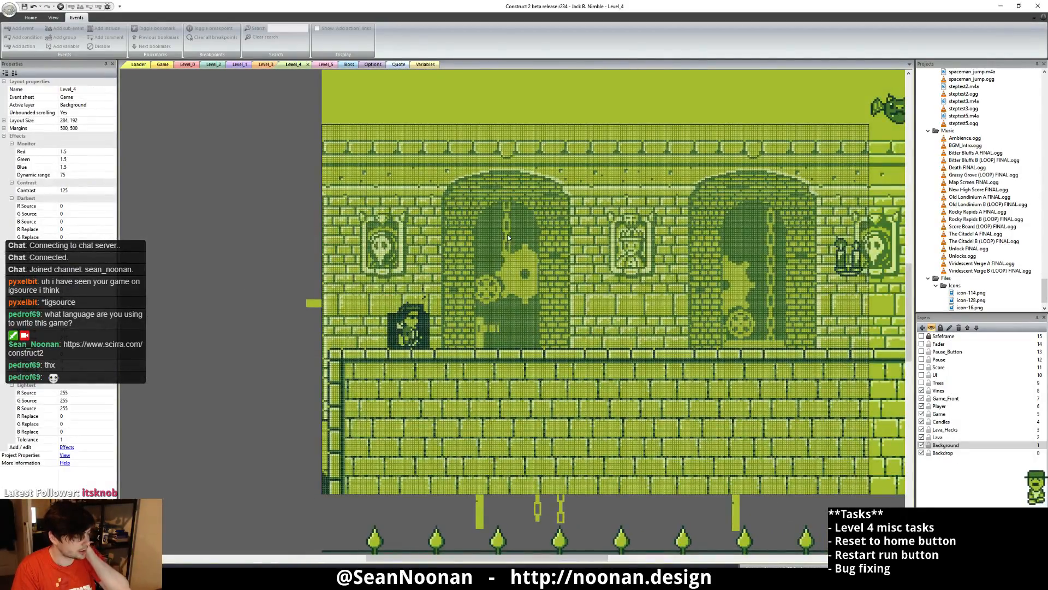
click(520, 273)
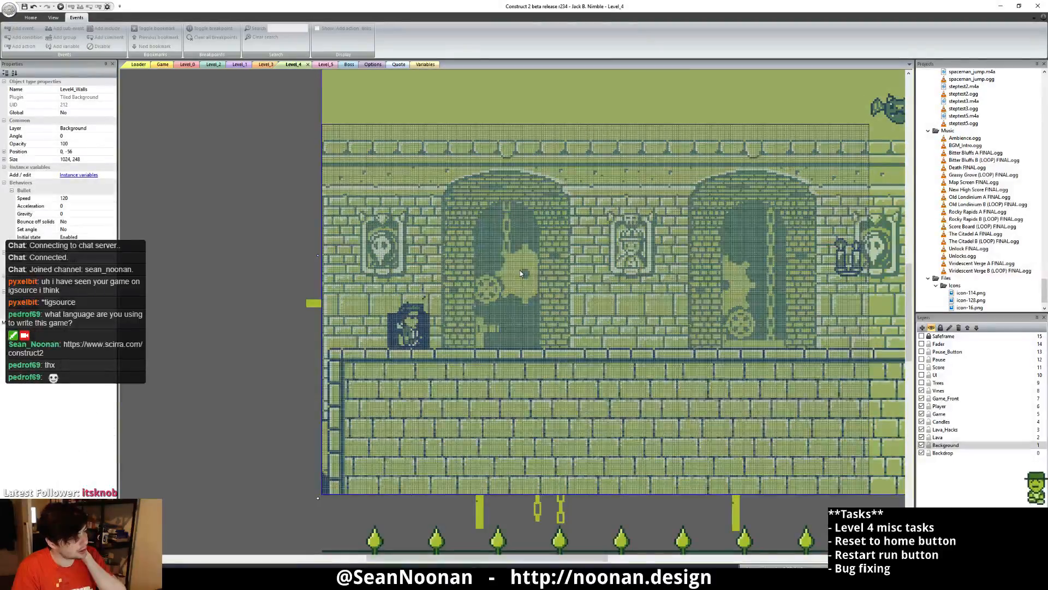
click(922, 447)
click(922, 445)
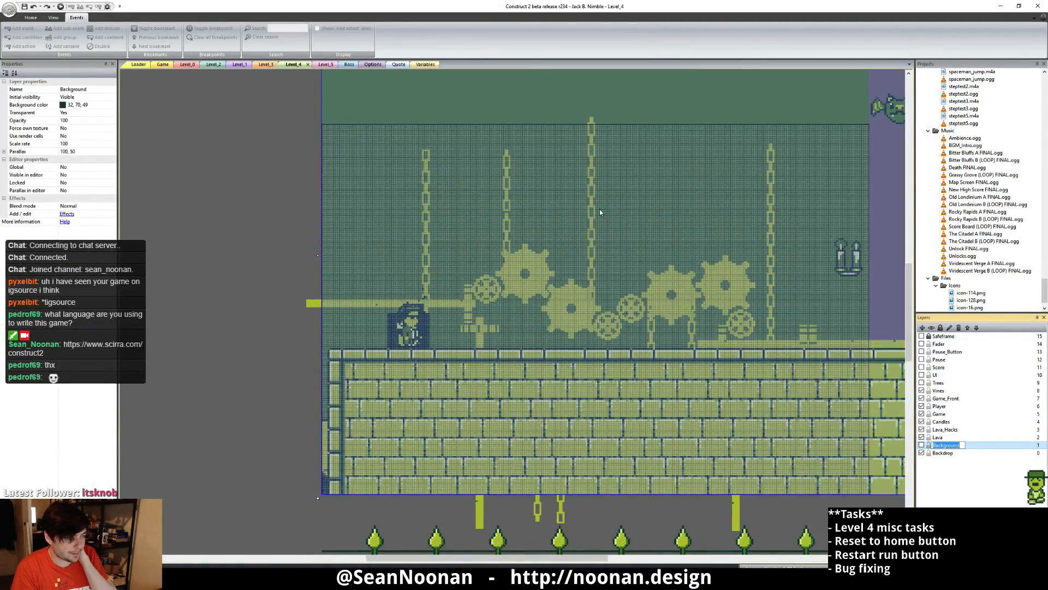
- Open the image of the Blank_Dark backdrop object for inspection and close it again
click(341, 106)
double_click(349, 88)
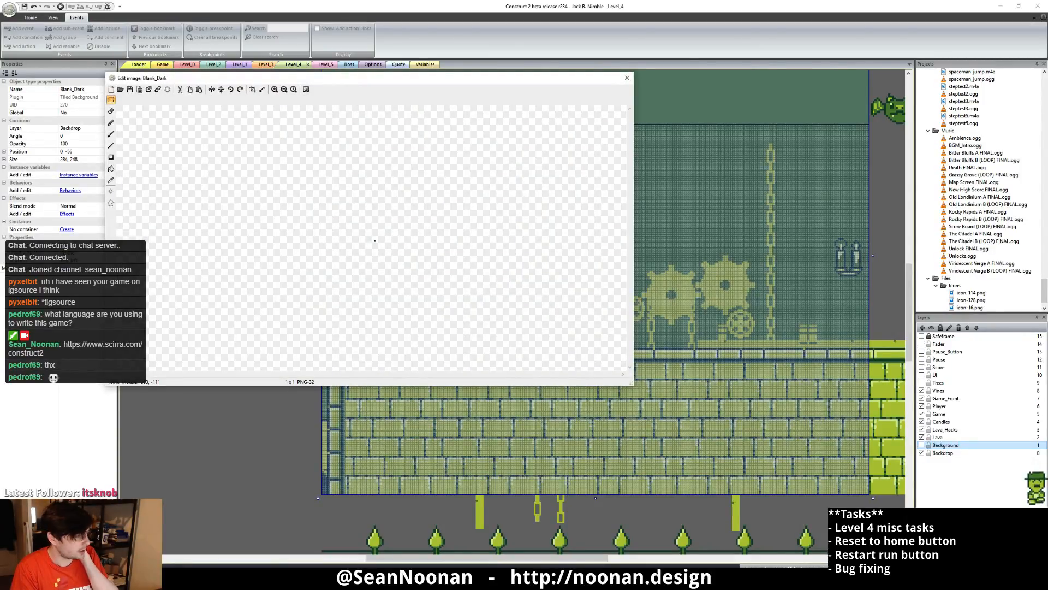
click(626, 79)
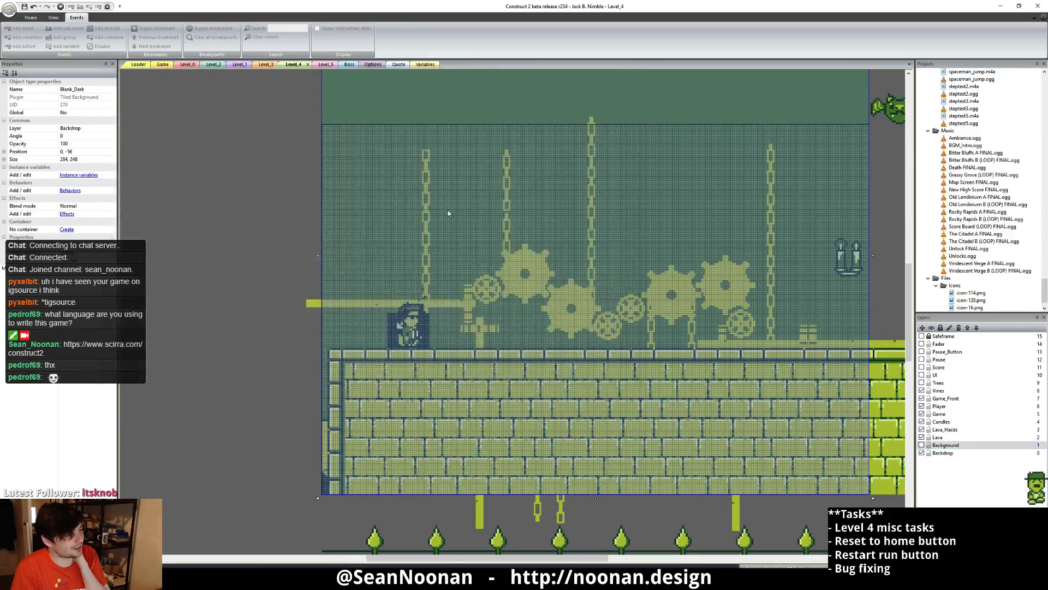
- Select the two interlocking large gears and the chain hanging above them in the backdrop
click(549, 260)
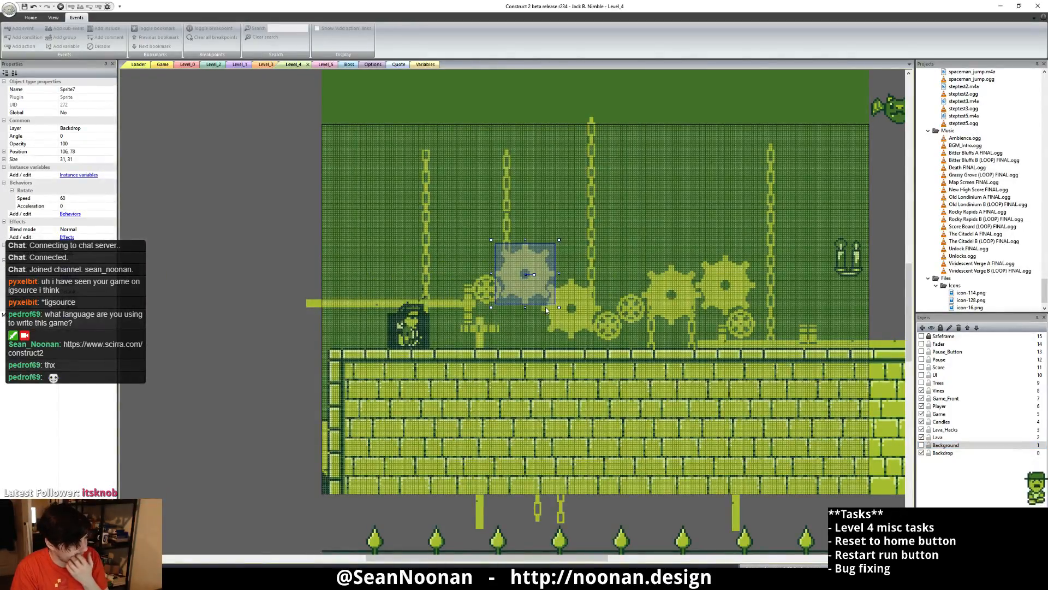
ctrl+click(586, 289)
ctrl+click(593, 251)
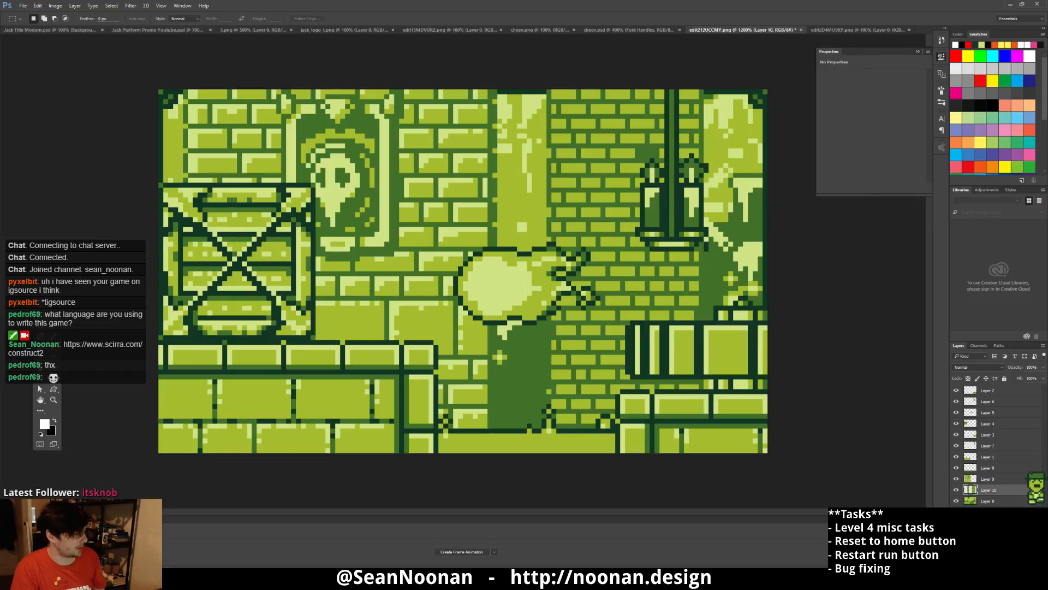
- Switch back to Photoshop and hide the original placeholder scene's layer in the preview document
key(v)
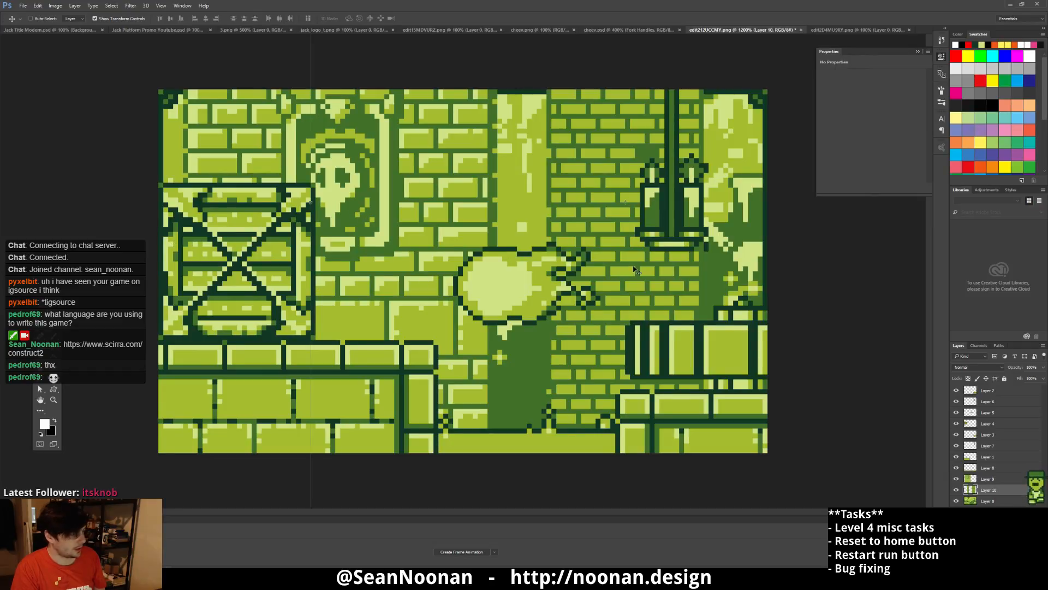
click(956, 501)
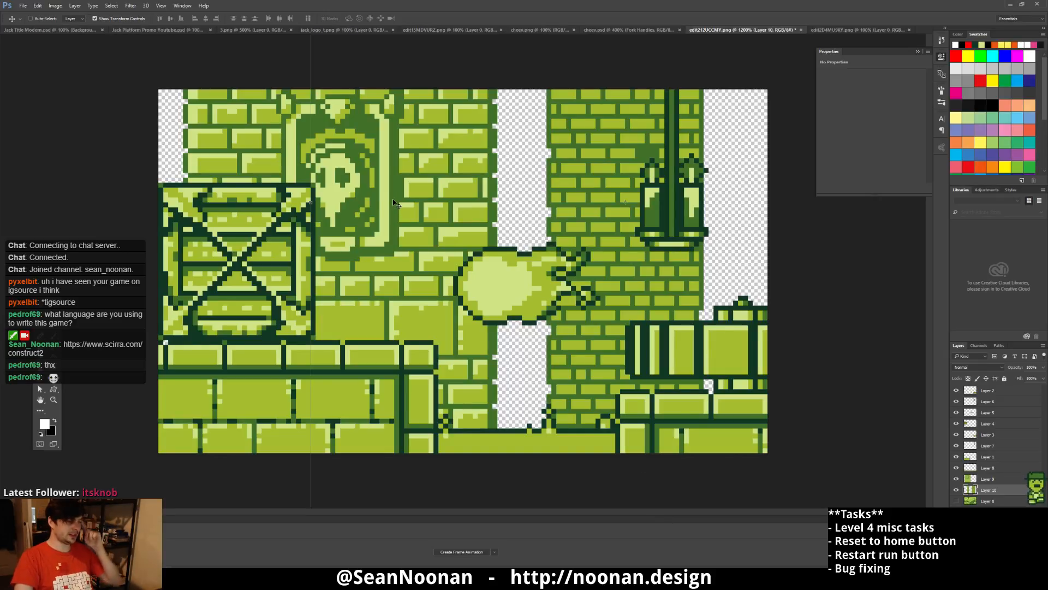
- Shift the narrow dark brick wall slightly right and move the fireball down in front of the barrel
drag(600, 146, 624, 158)
ctrl+drag(522, 275, 619, 296)
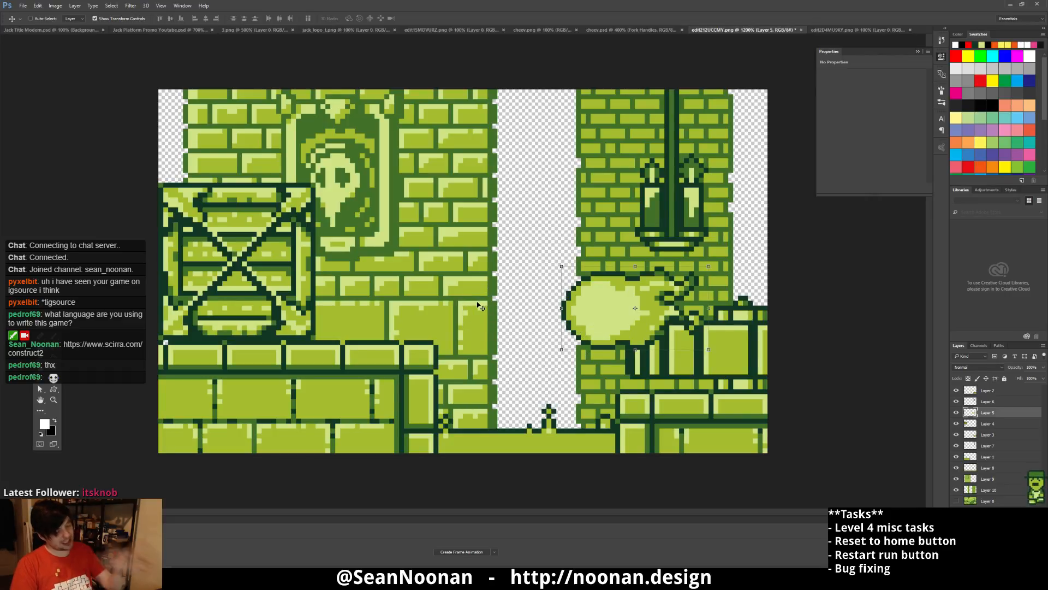
- Add a new layer behind the brick walls and fill it with the dark green sampled from the scene
click(1006, 502)
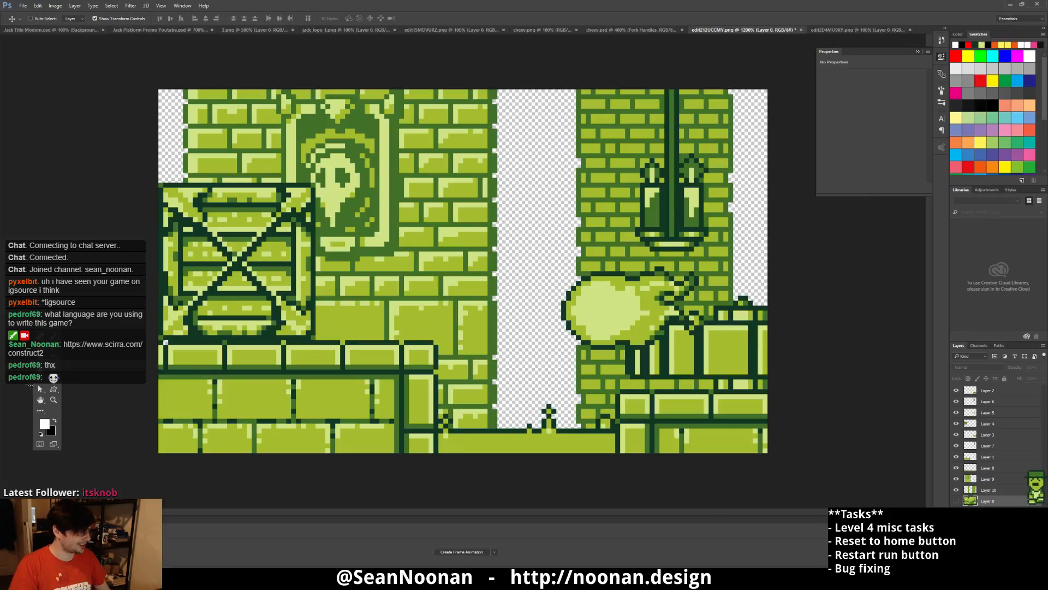
key(g)
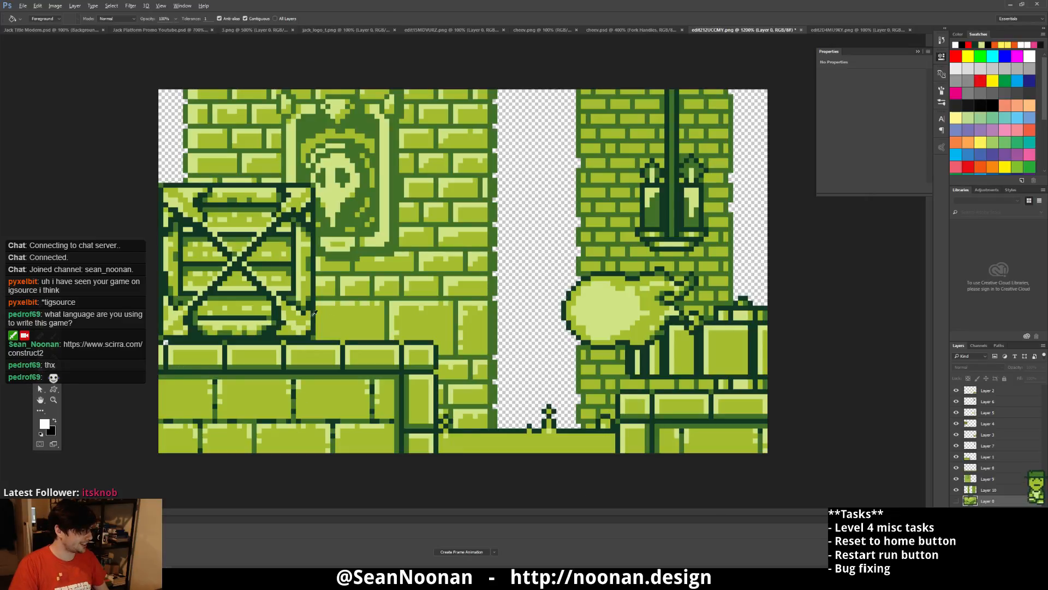
alt+click(292, 270)
key(ctrl+shift+alt+n)
click(534, 270)
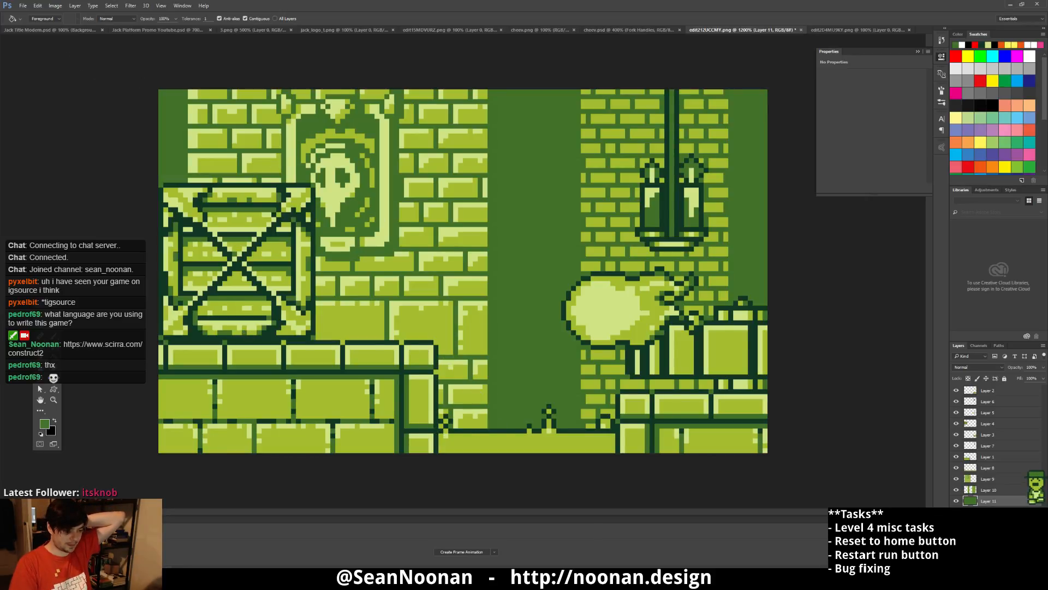
- Switch to Construct 2 and send the second frame of the Level_4 candle halo sprite to Photoshop for editing
key(alt+Tab)
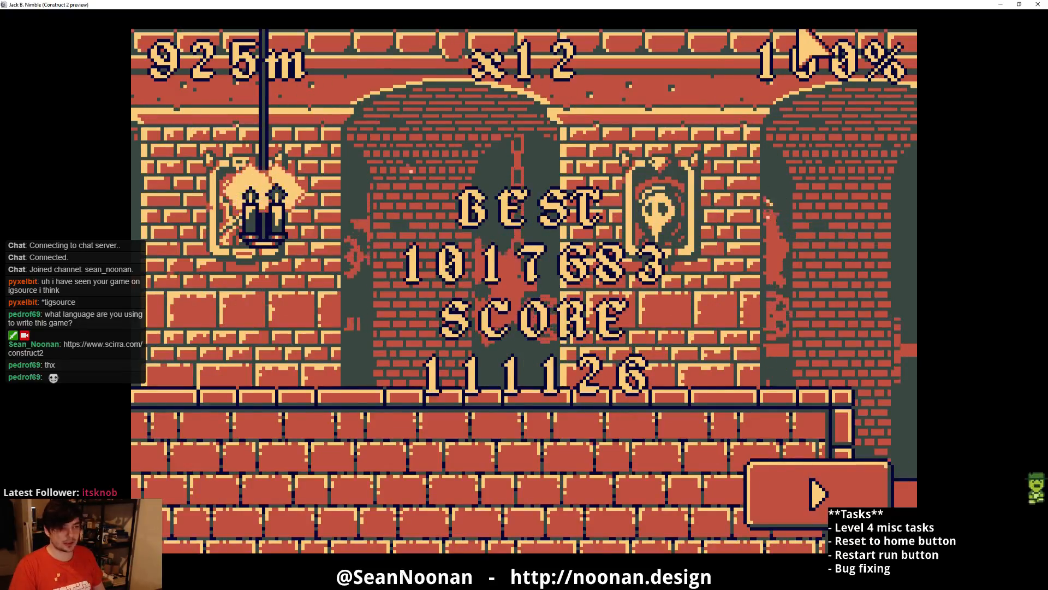
click(1002, 5)
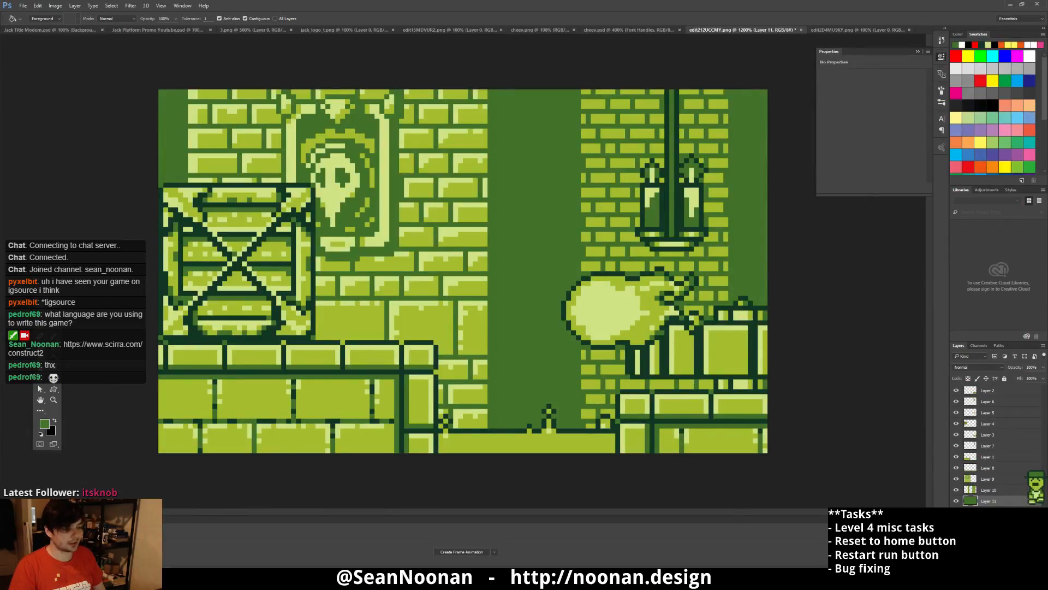
key(alt+Tab)
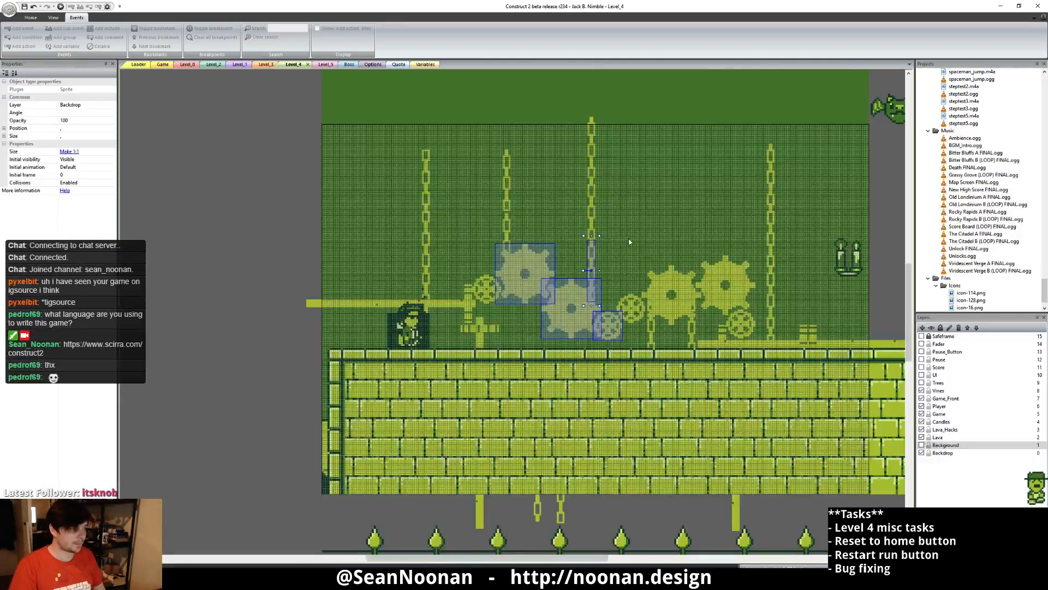
middle_drag(627, 238, 486, 267)
shift+scroll(806, 258, left, 10)
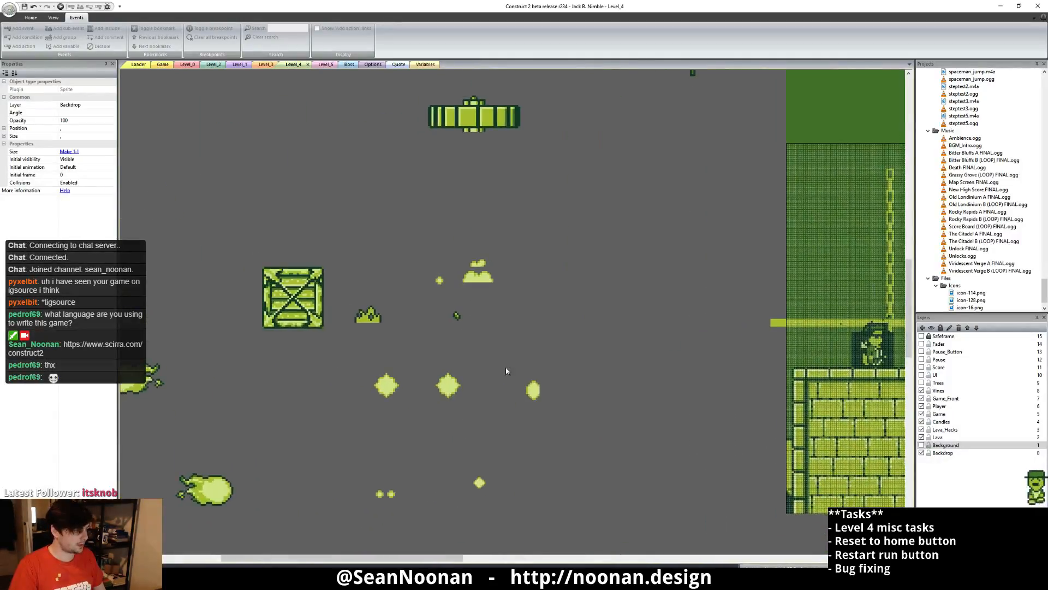
double_click(385, 392)
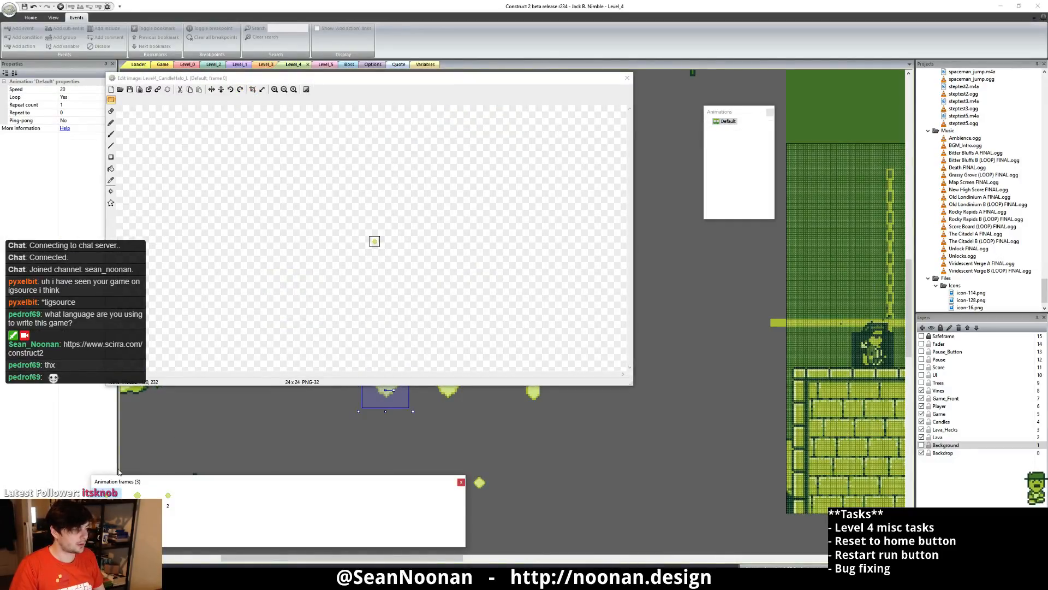
click(137, 494)
click(164, 500)
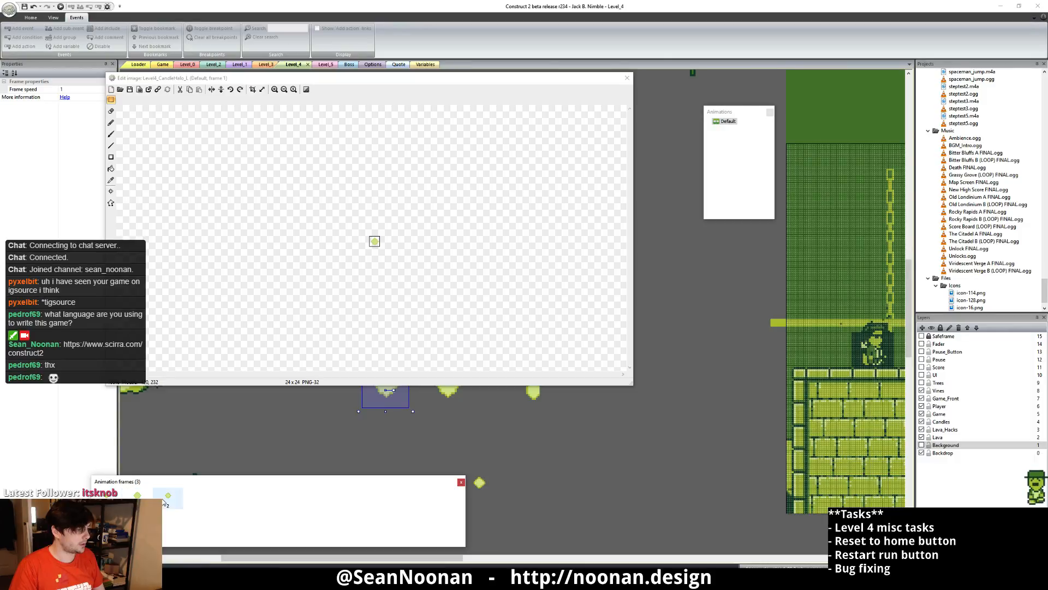
click(109, 495)
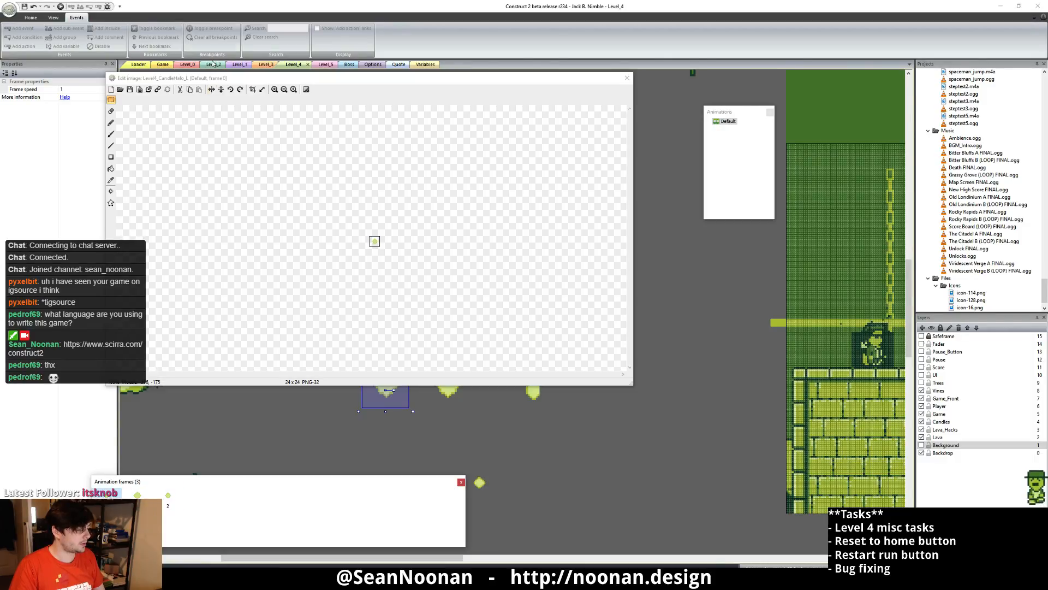
click(149, 90)
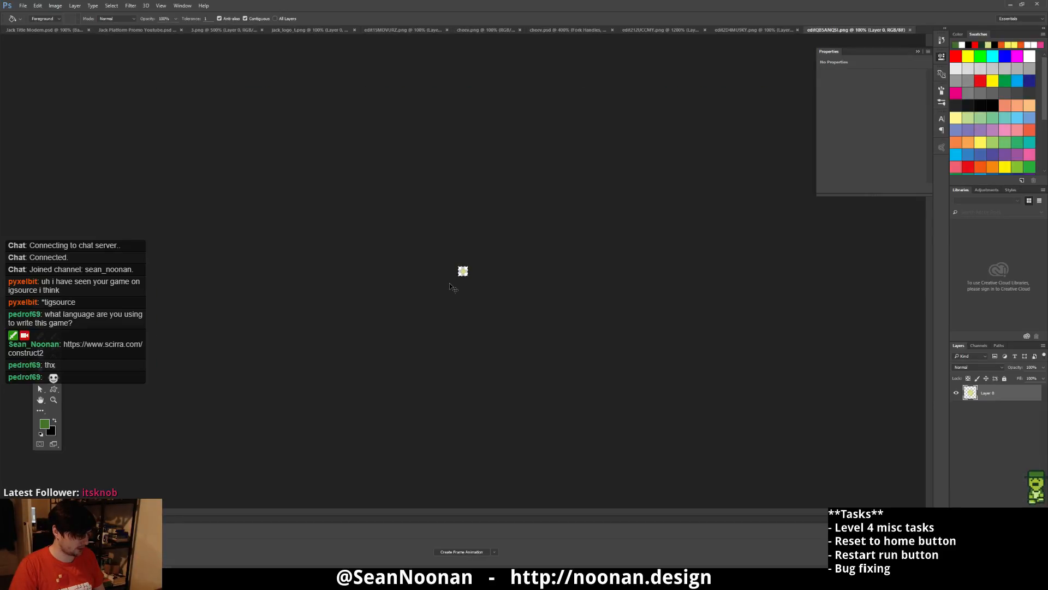
- Paste the candle halo into the preview document, raise its layer above the walls, and place one copy behind each candle flame
click(734, 31)
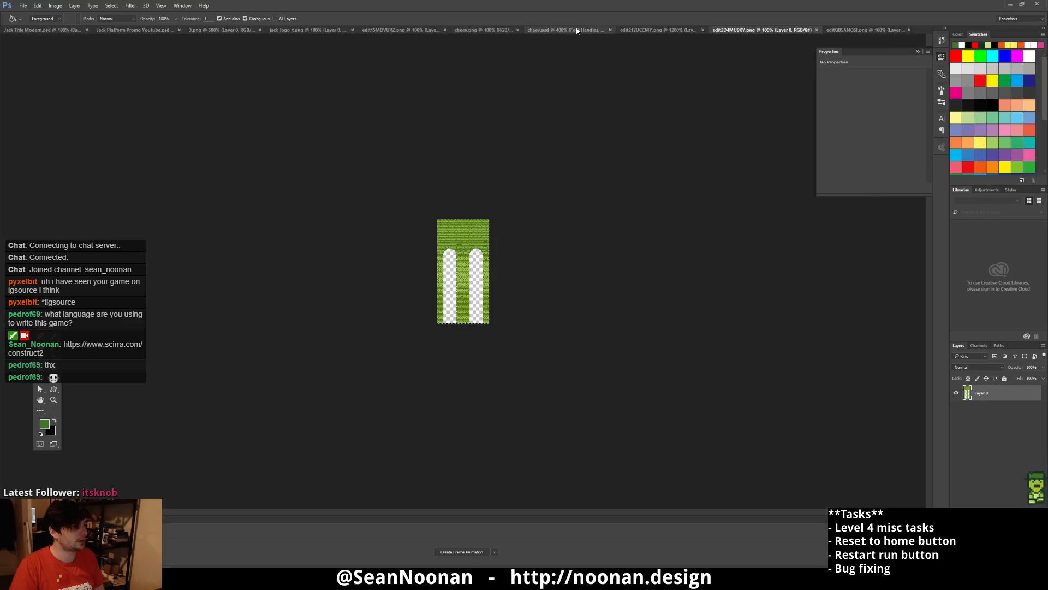
click(662, 30)
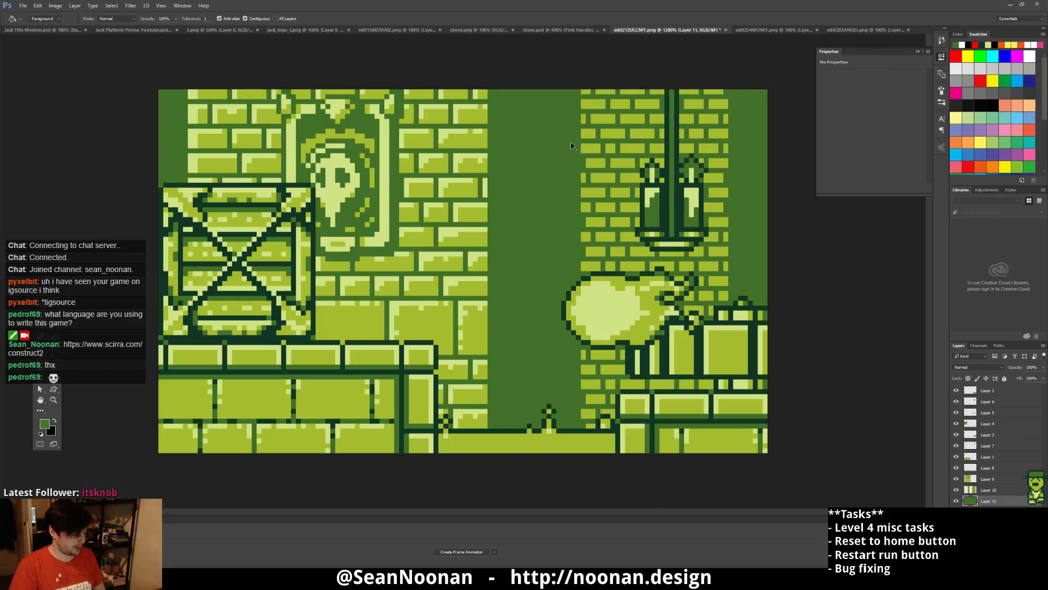
key(v)
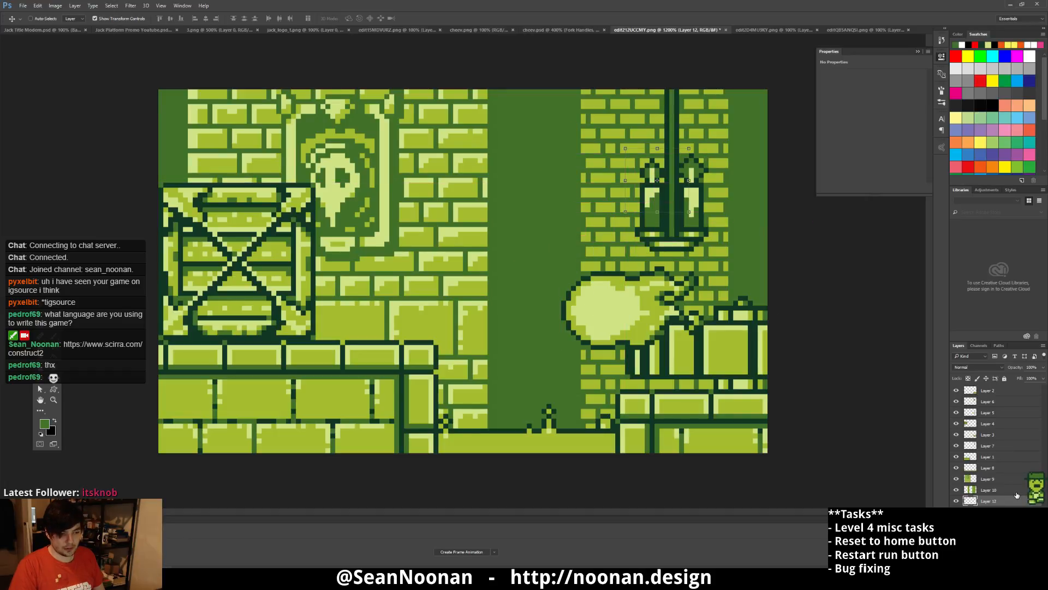
drag(1014, 502, 996, 445)
mouse_move(676, 205)
mouse_down()
mouse_move(633, 194)
mouse_move(673, 184)
mouse_up()
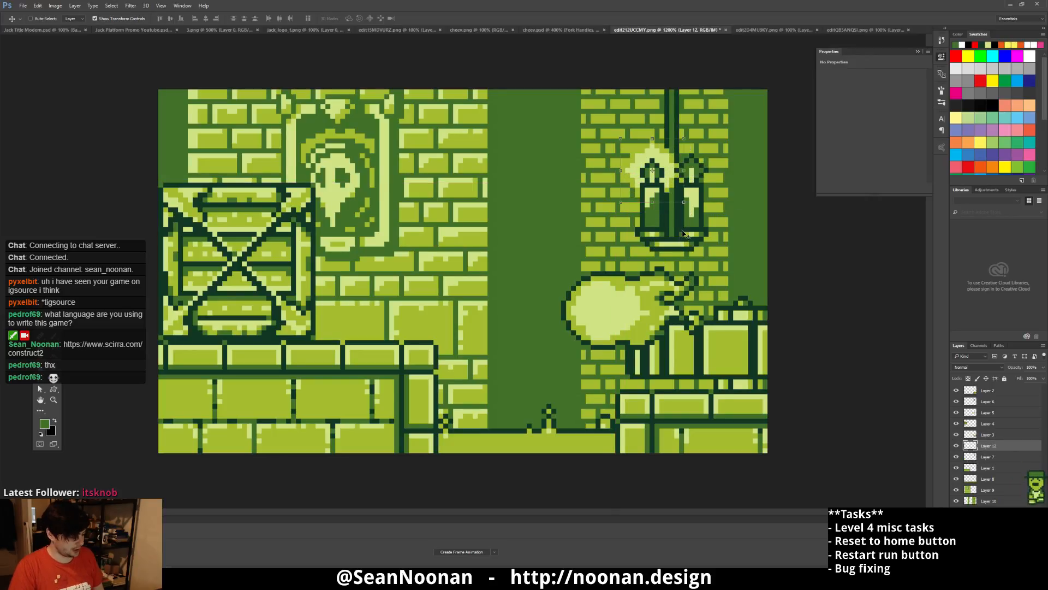
alt+drag(662, 201, 700, 187)
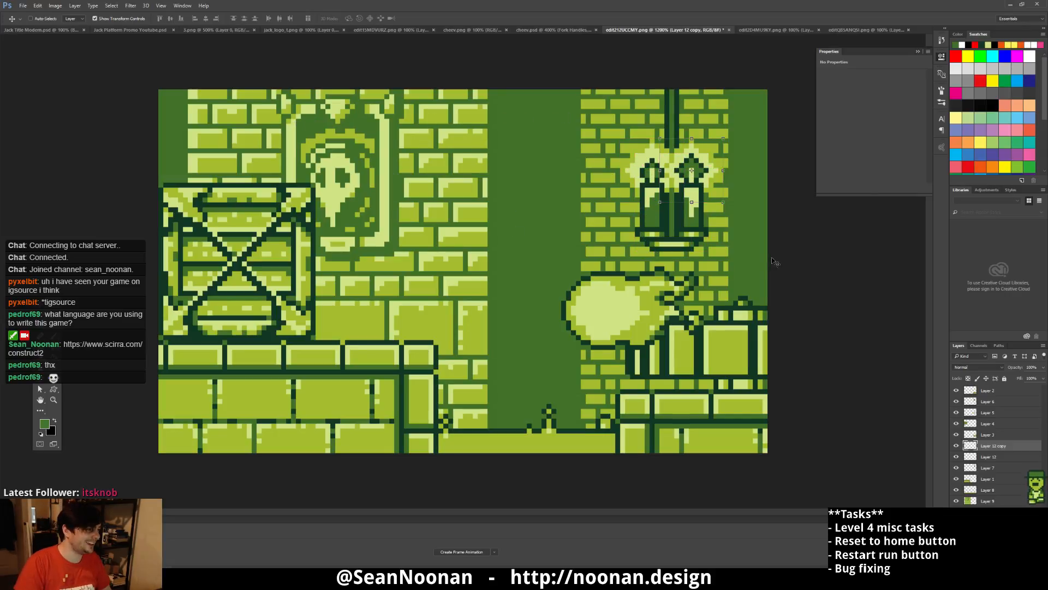
- Examine the two candles and their glows up close in the preview document
key(m)
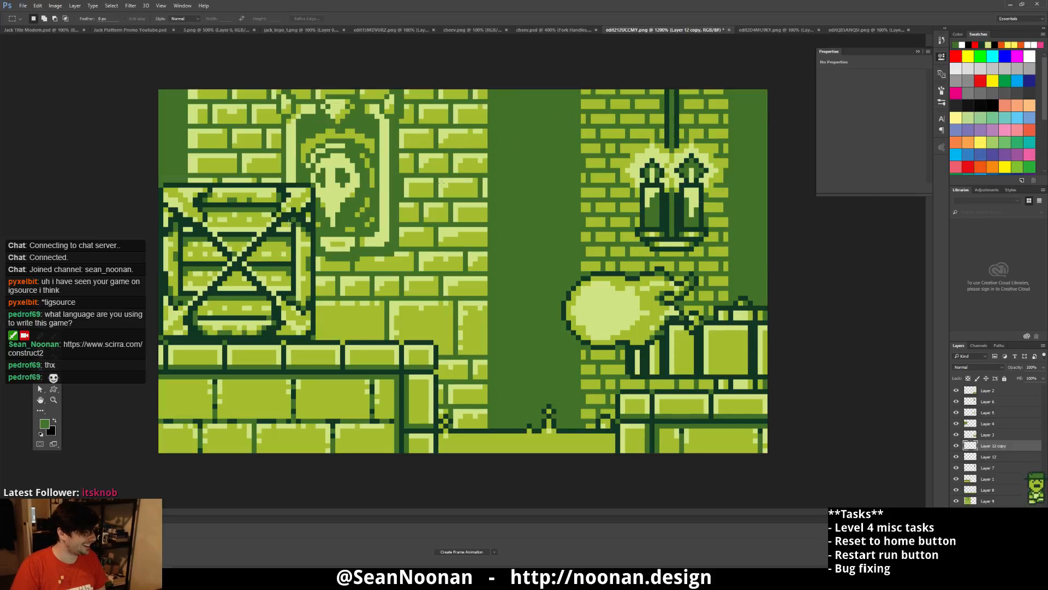
key(super)
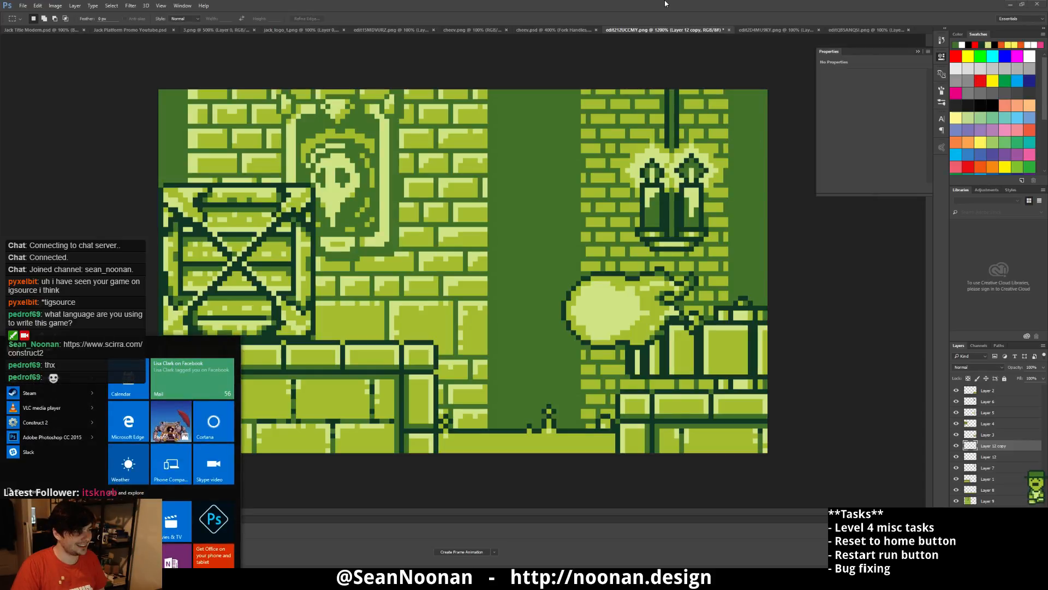
click(665, 4)
alt+scroll(538, 258, up, 5)
drag(704, 153, 463, 255)
alt+scroll(504, 232, up, 3)
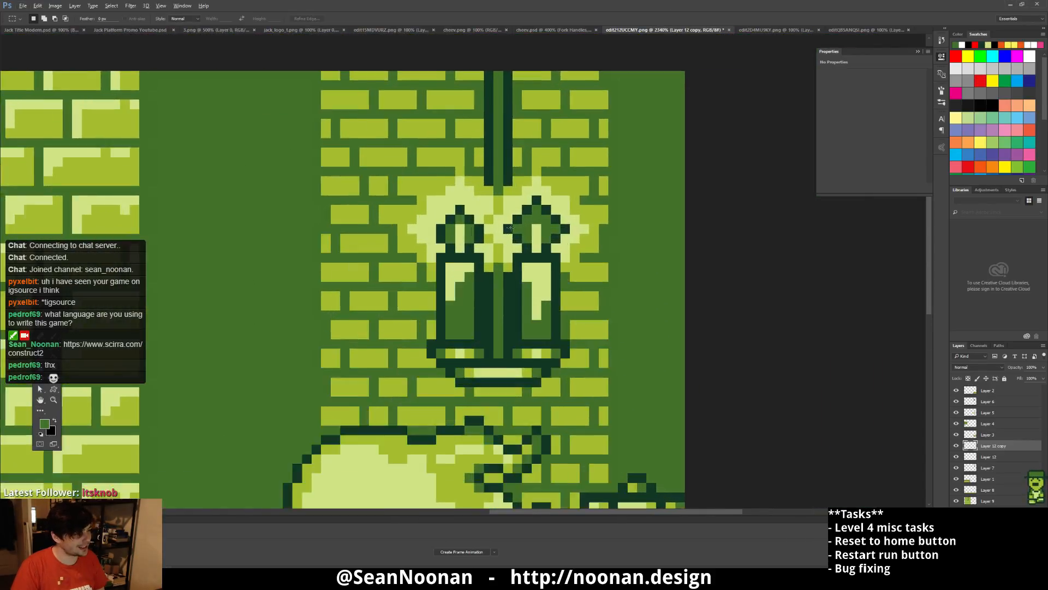
alt+scroll(509, 228, up, 2)
key(v)
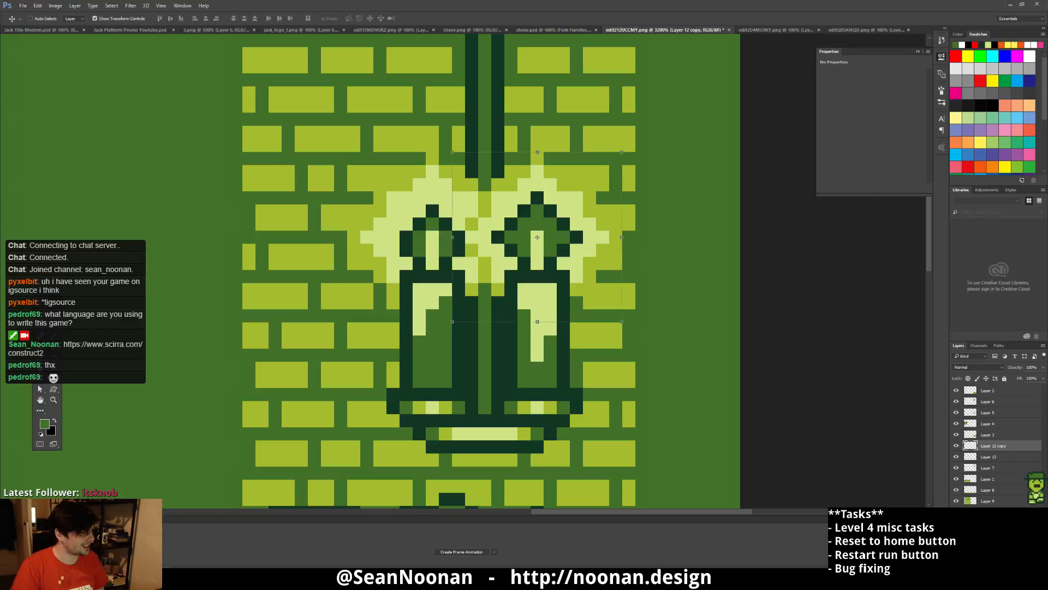
- Close the running game preview, return to Construct 2 and open the candle halo's first frame in Photoshop
key(alt+Tab)
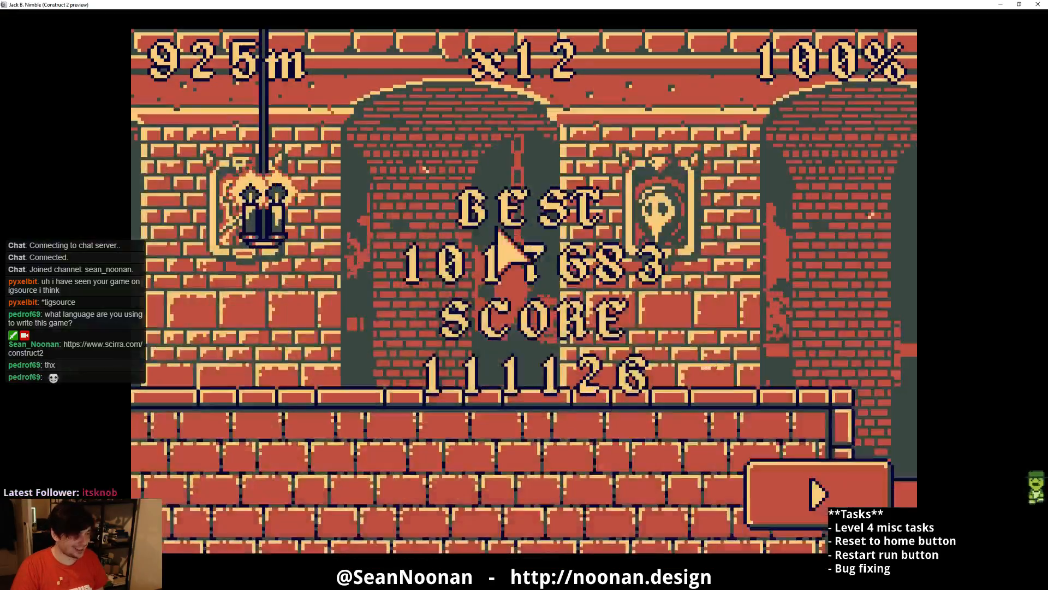
click(1039, 5)
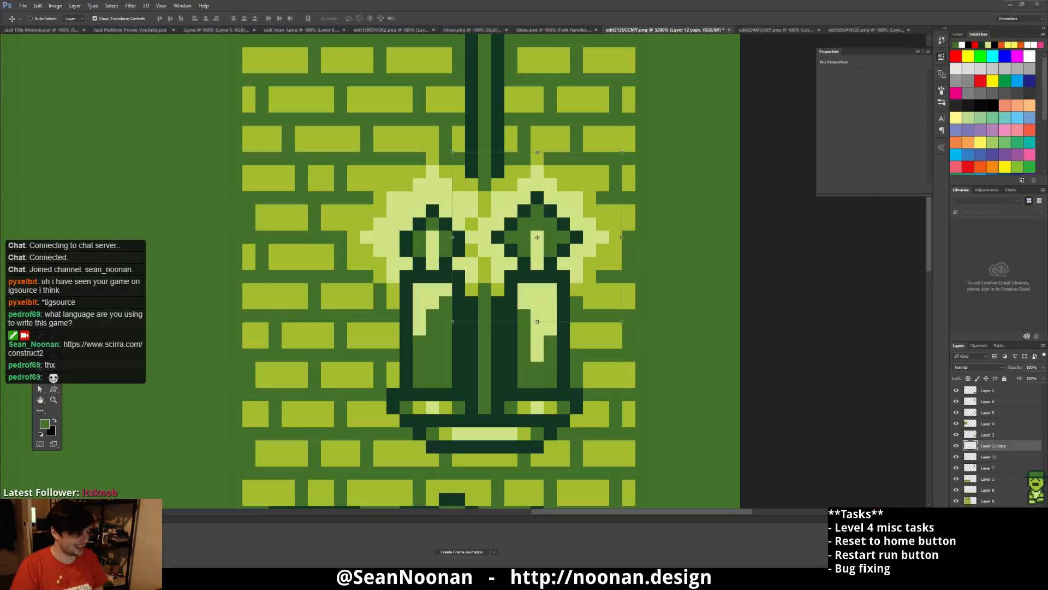
key(alt+Tab)
click(449, 315)
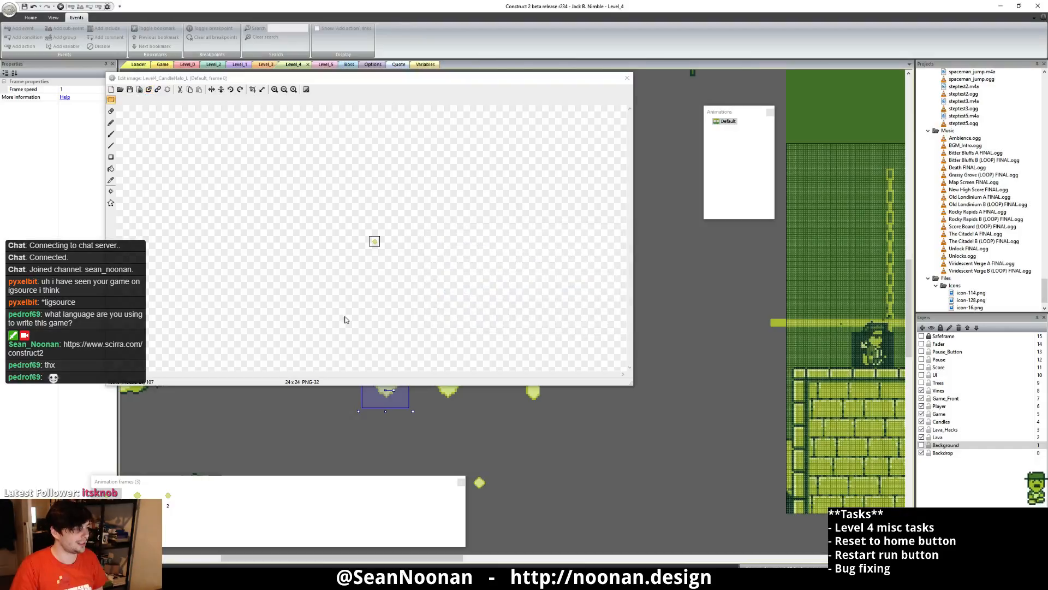
click(137, 495)
click(148, 89)
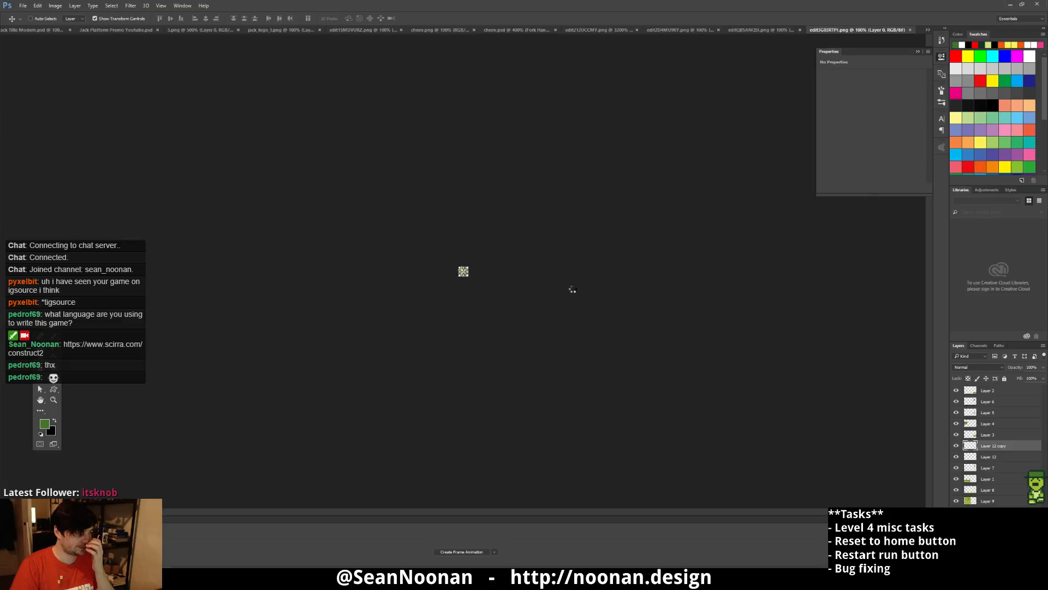
- Replace the right candle's glow in the preview document with the larger halo frame, centred on the flame
click(568, 30)
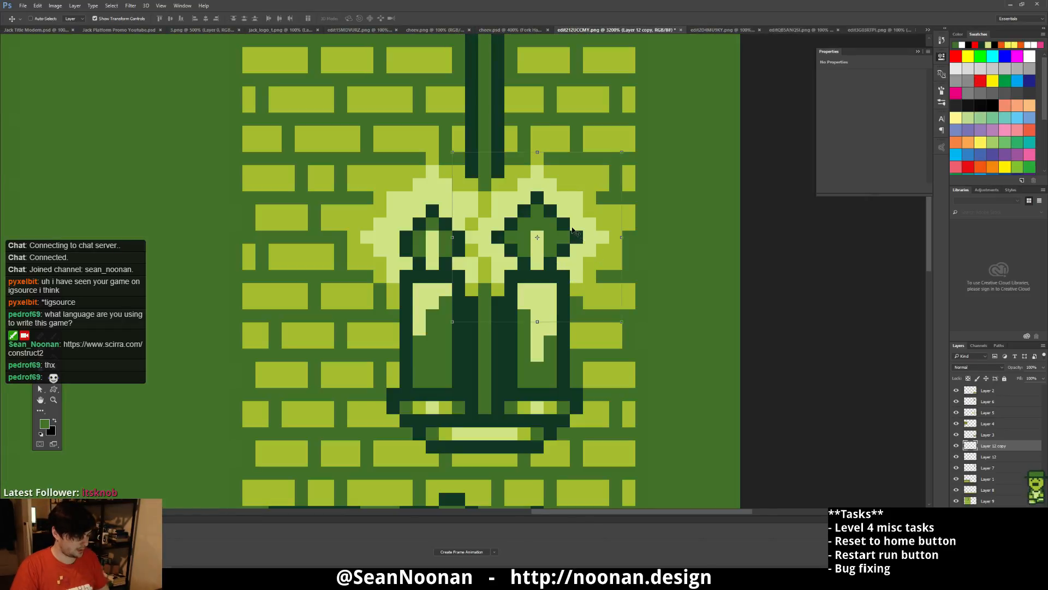
key(Delete)
key(ctrl+v)
drag(428, 258, 529, 204)
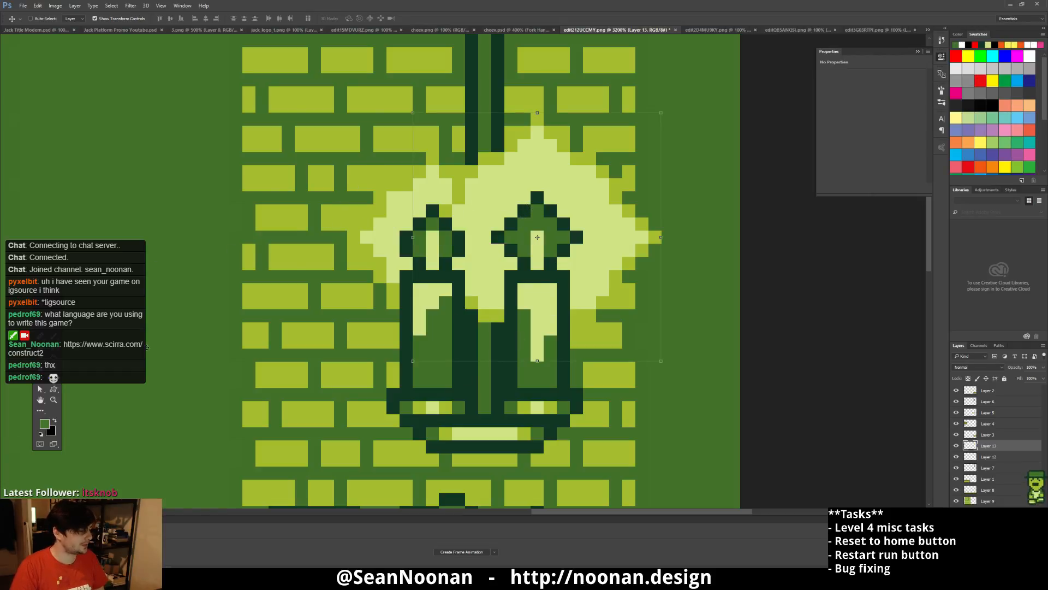
- Erase the part of the large halo's edge that overlaps the left candle's glow, and clear the selection
key(m)
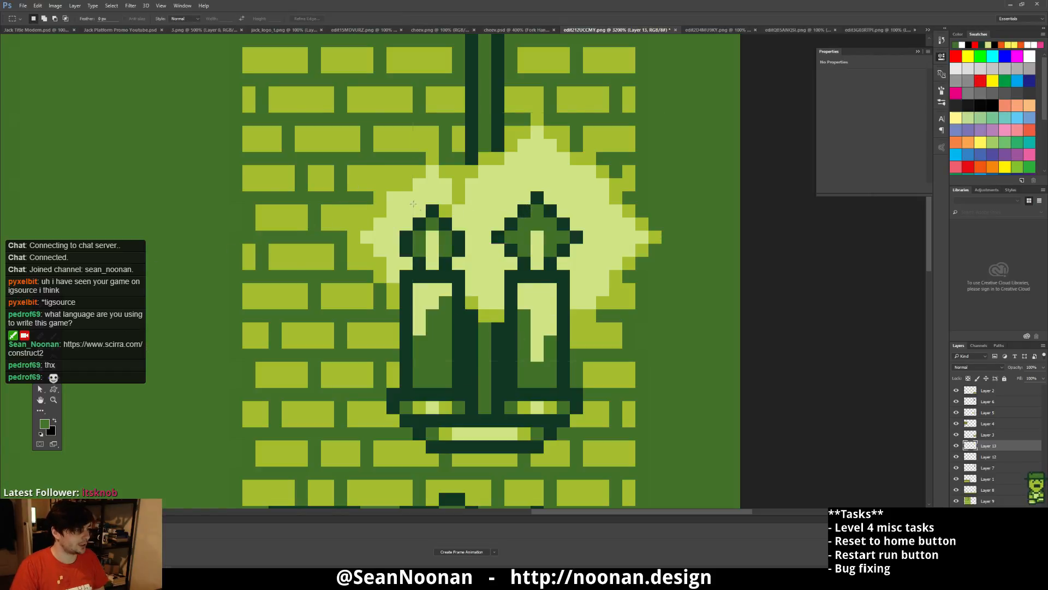
drag(431, 183, 462, 227)
key(Delete)
key(ctrl+d)
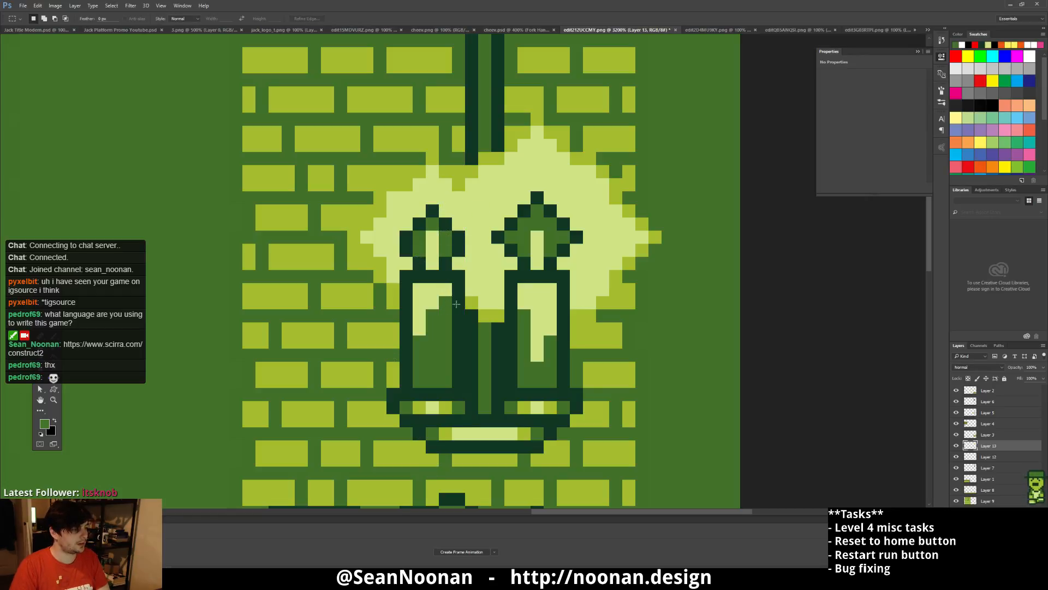
- Review the whole preview scene at 100% and at 800% zoom
alt+scroll(429, 258, down, 3)
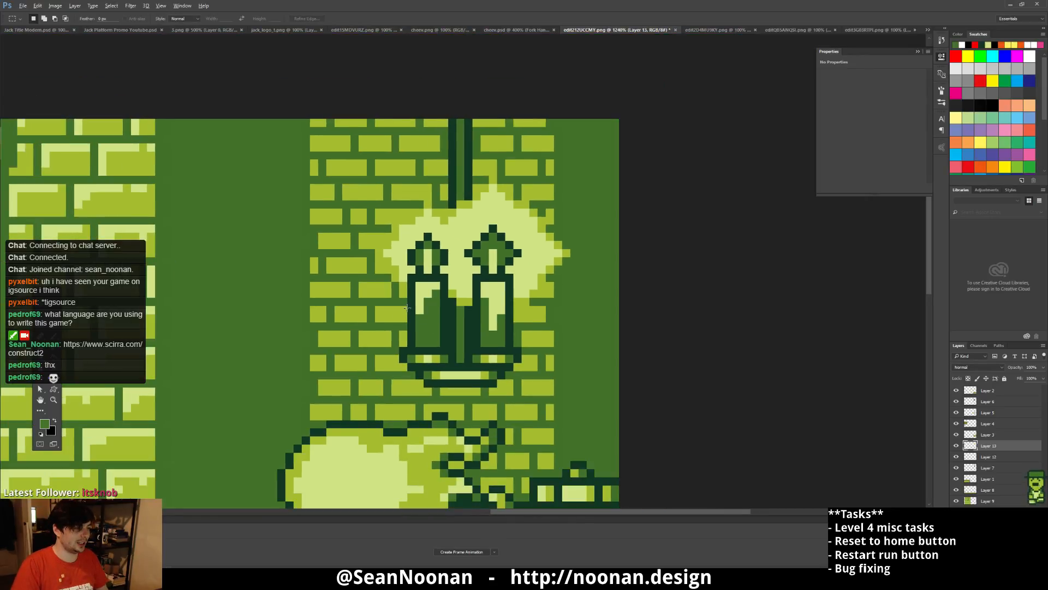
alt+scroll(407, 307, down, 3)
alt+scroll(645, 222, up, 2)
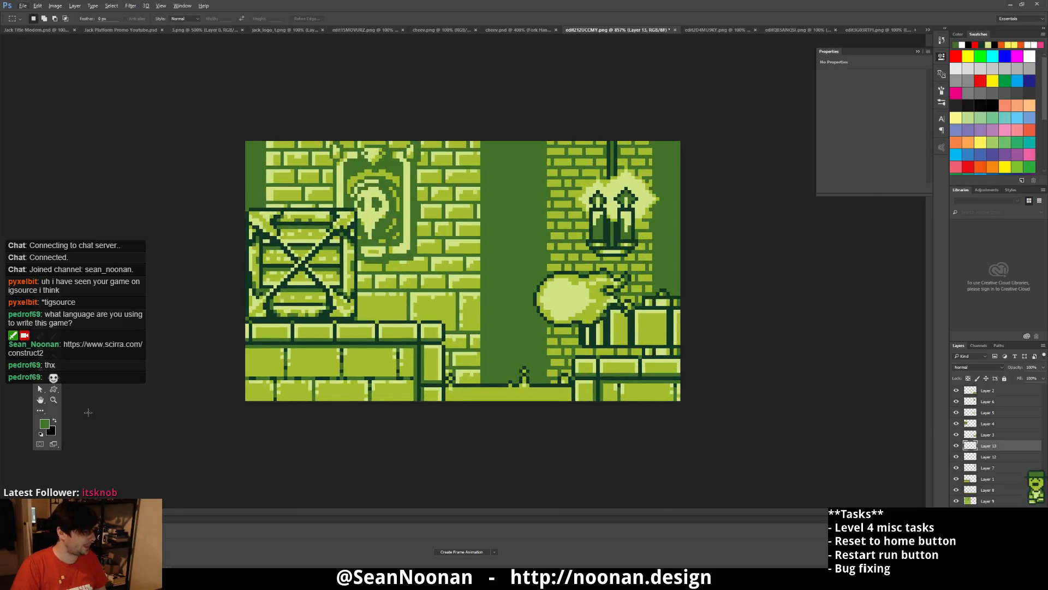
click(54, 400)
right_click(522, 236)
click(548, 257)
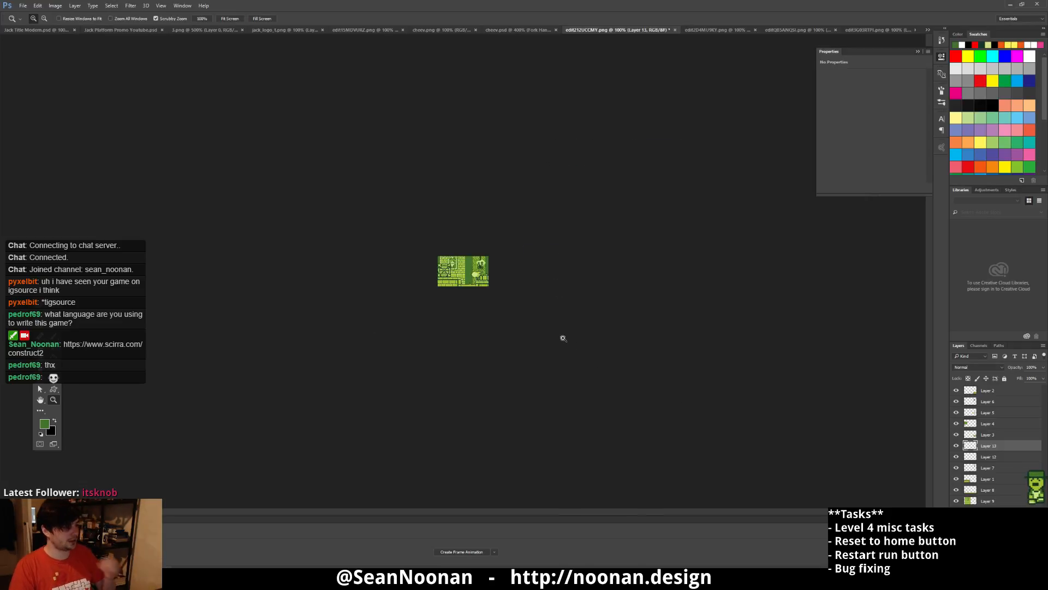
click(500, 283)
click(499, 282)
click(500, 283)
click(500, 282)
click(500, 283)
click(499, 283)
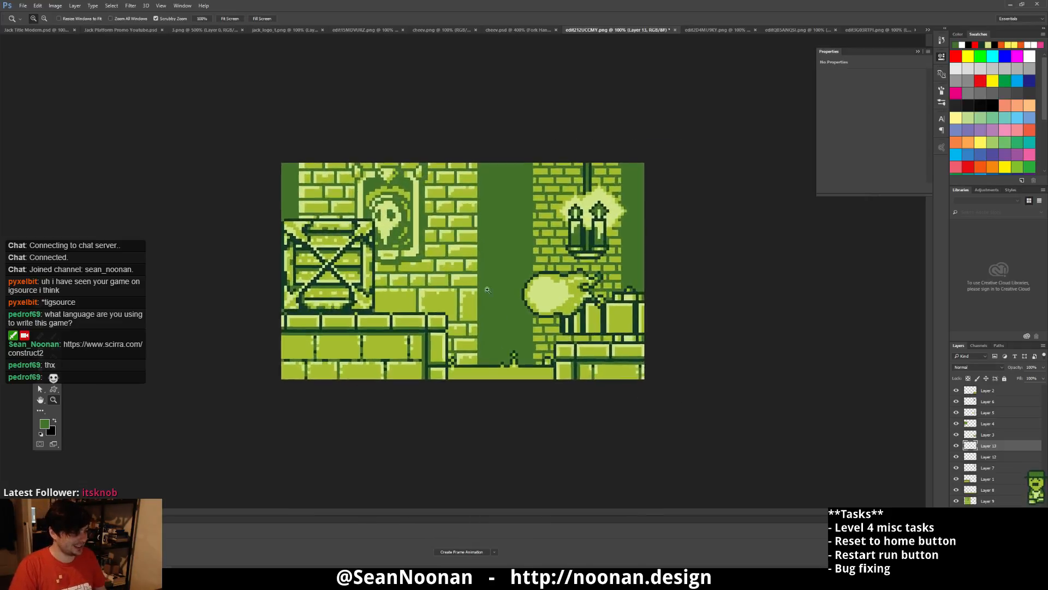
click(499, 283)
- Nudge the fireball into place in front of the barrel, just below the lit candles
key(v)
ctrl+click(546, 294)
drag(545, 294, 561, 306)
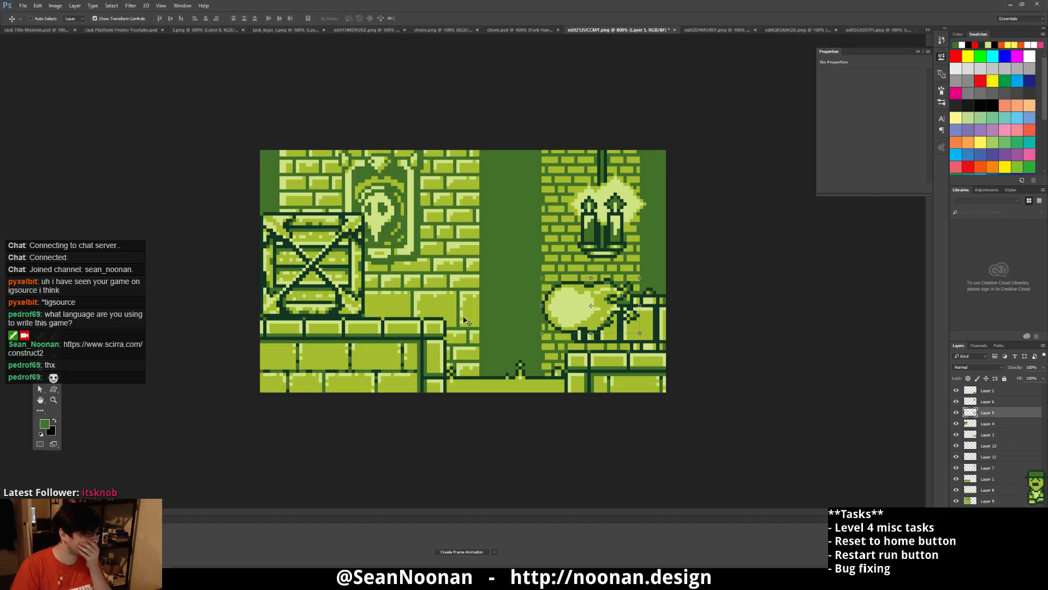
mouse_move(588, 318)
mouse_down()
mouse_move(416, 364)
mouse_move(438, 329)
mouse_move(619, 342)
mouse_move(594, 340)
mouse_move(601, 284)
mouse_move(569, 309)
mouse_up()
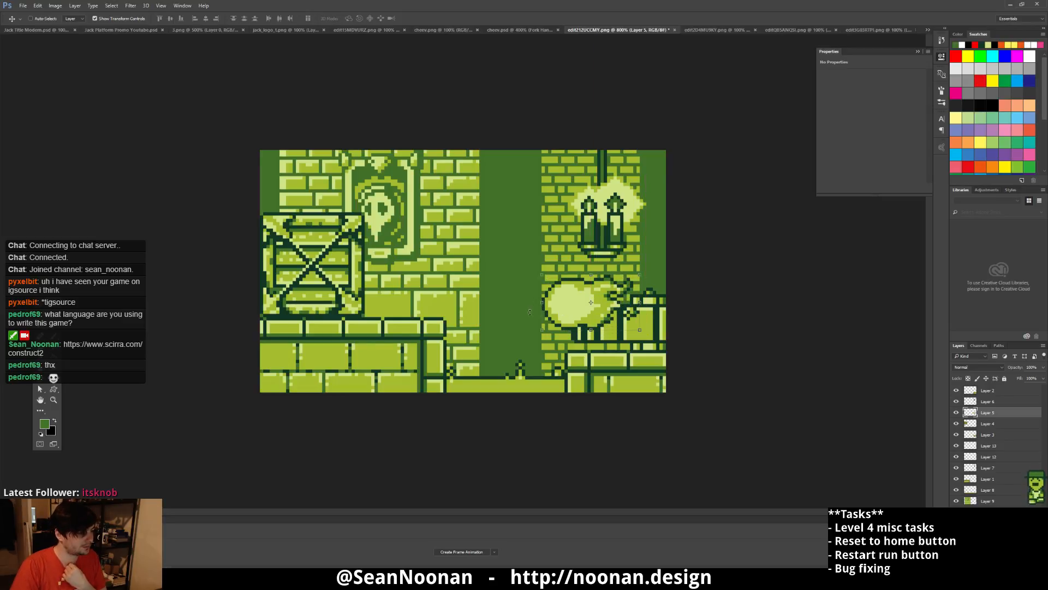
- Switch to Construct 2, cancel the candle halo's external edit and close its image editor
key(m)
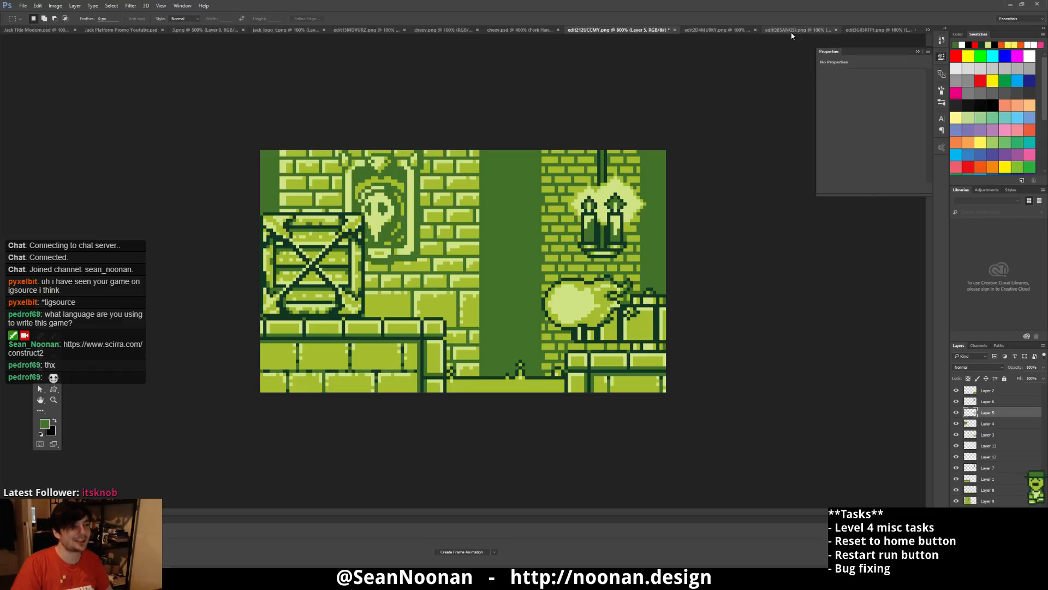
click(868, 30)
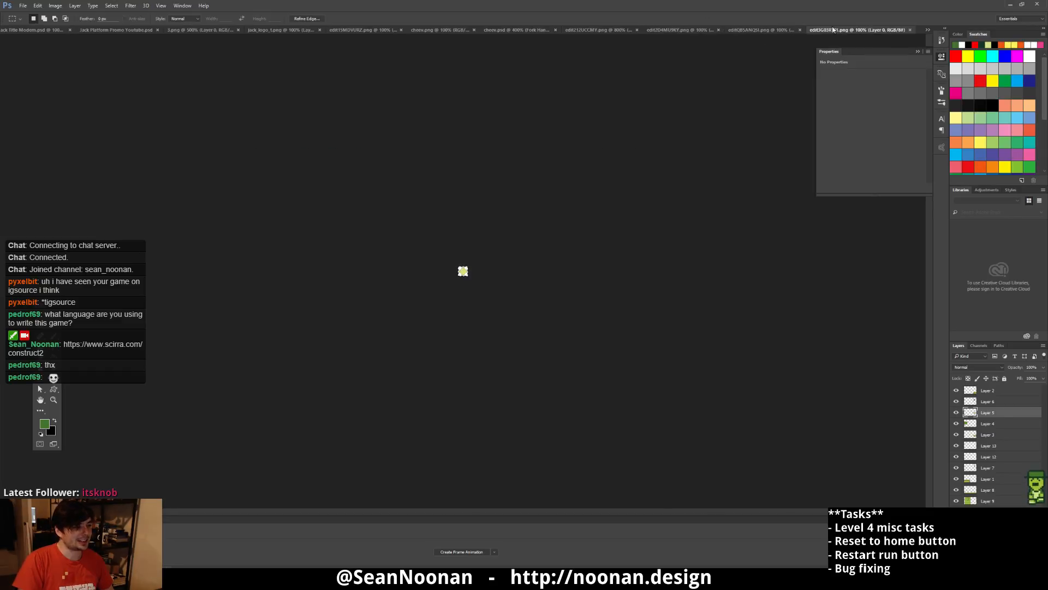
key(alt+Tab)
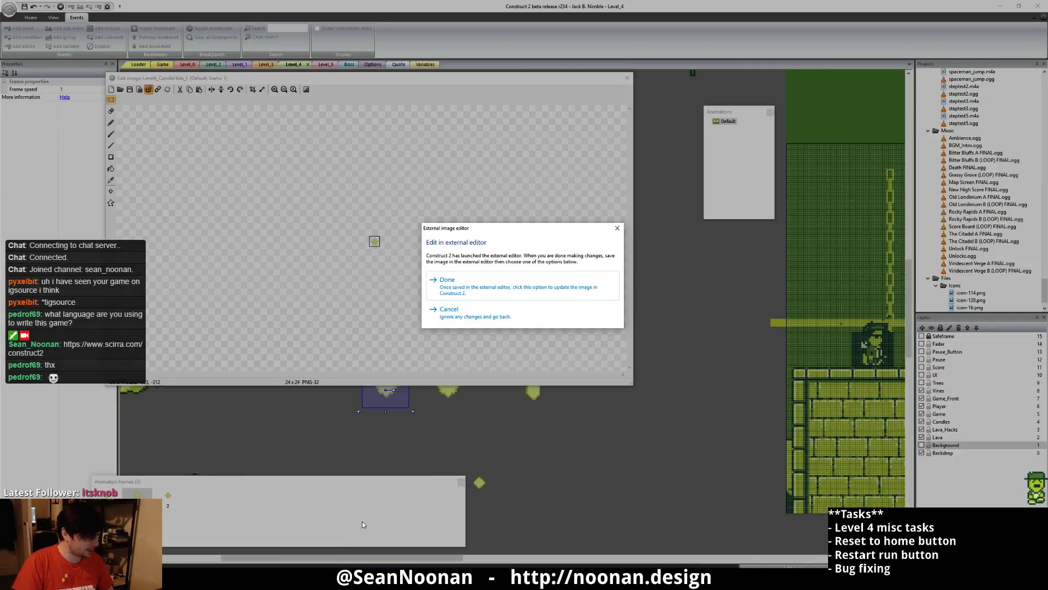
click(473, 316)
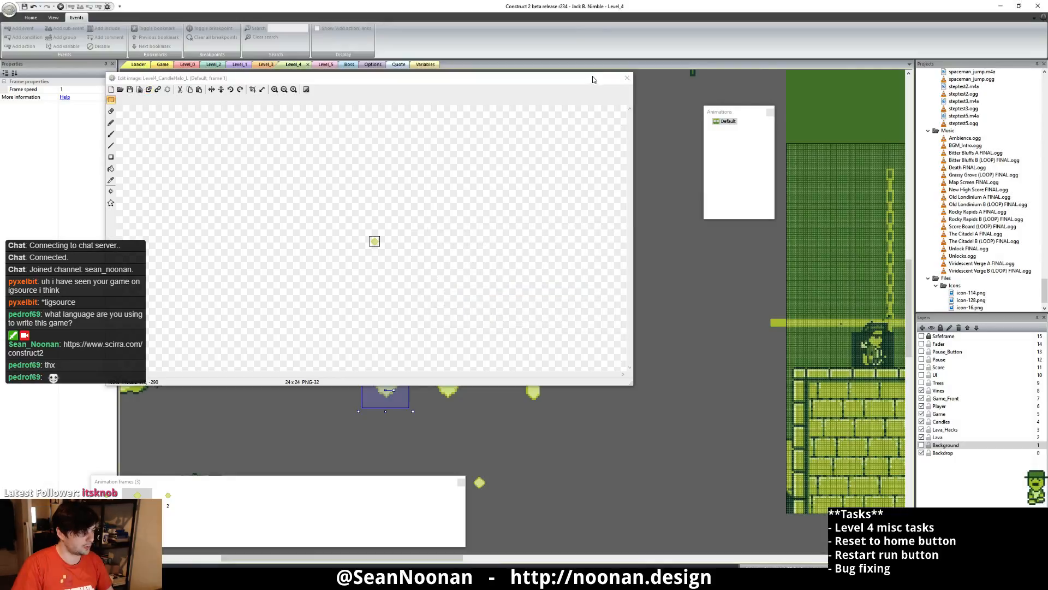
click(626, 78)
- Open the large gear sprite from the Level_4 backdrop and send its image to the external editor
middle_drag(643, 234, 363, 261)
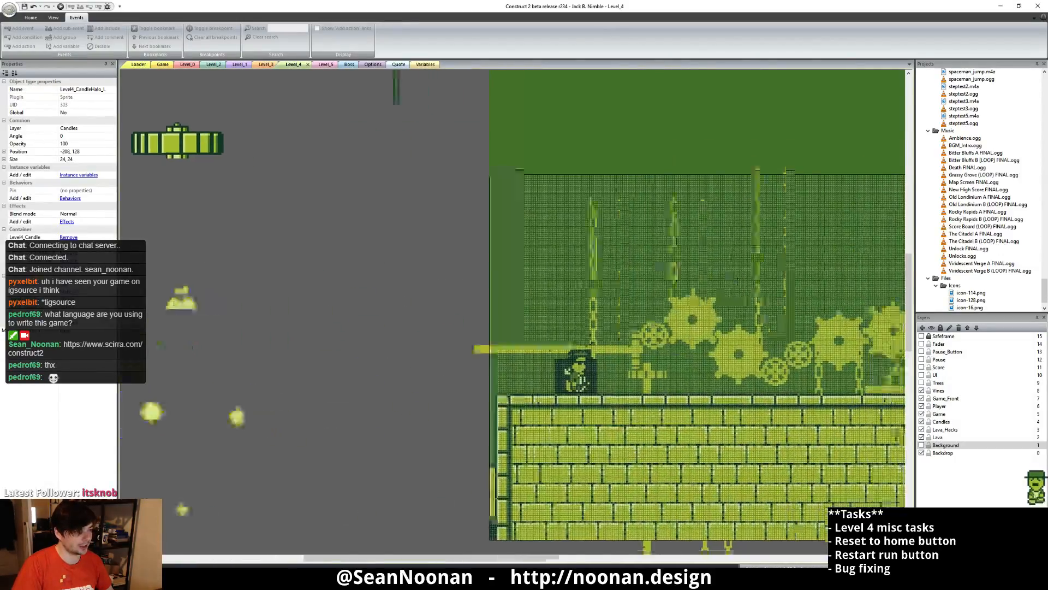
middle_drag(753, 272, 509, 236)
middle_drag(437, 310, 441, 262)
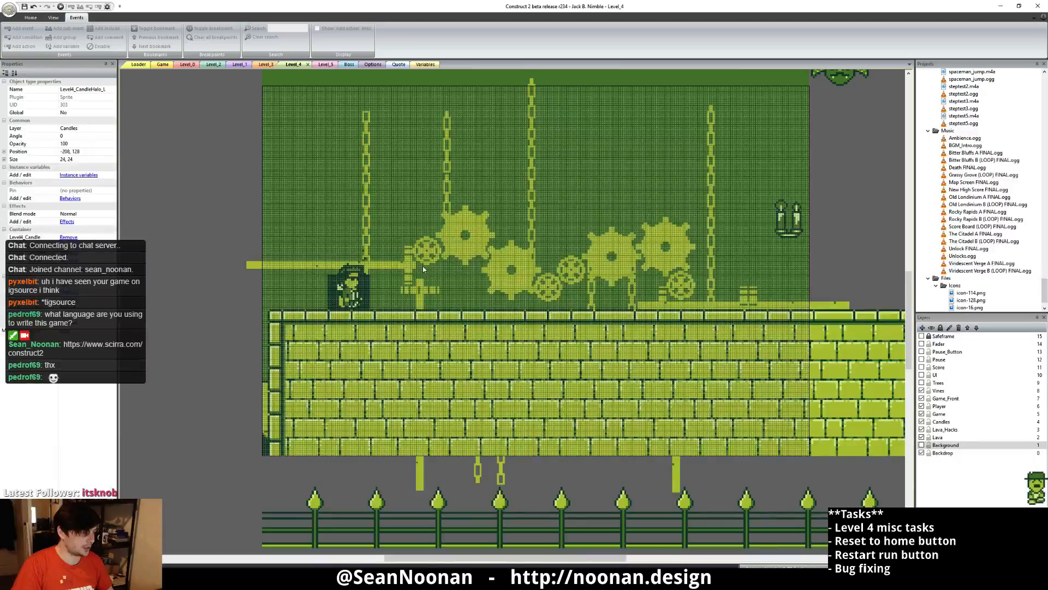
double_click(455, 217)
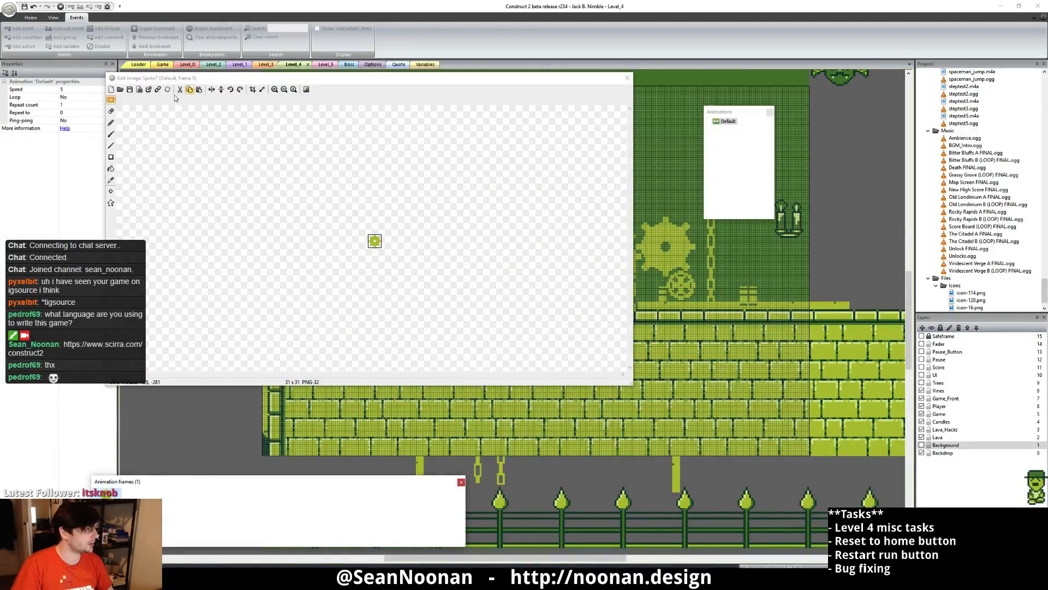
click(149, 89)
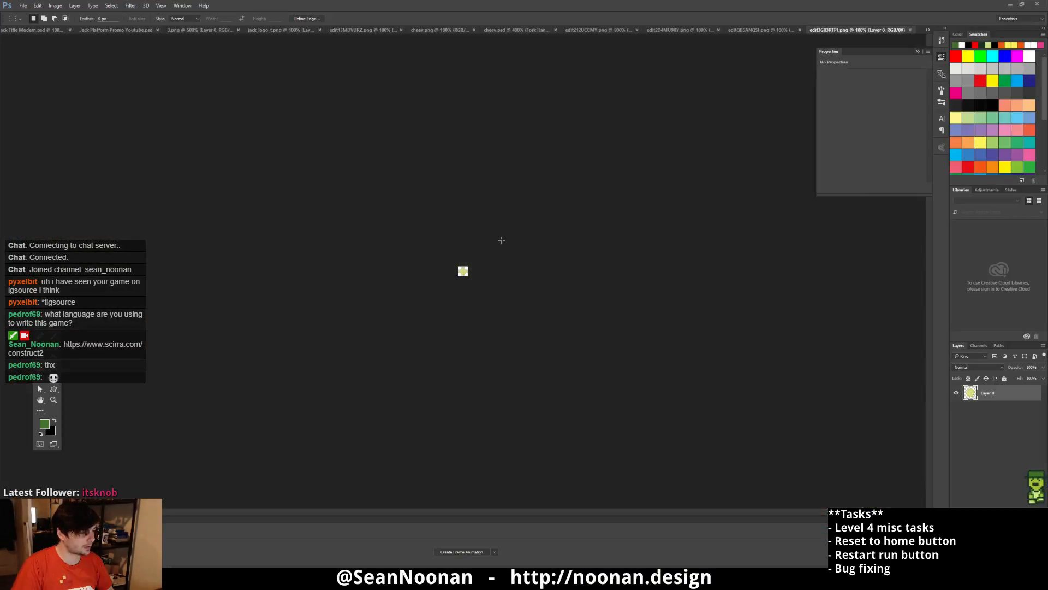
- Copy the entire gear image and return to the preview scene's document
key(ctrl+a)
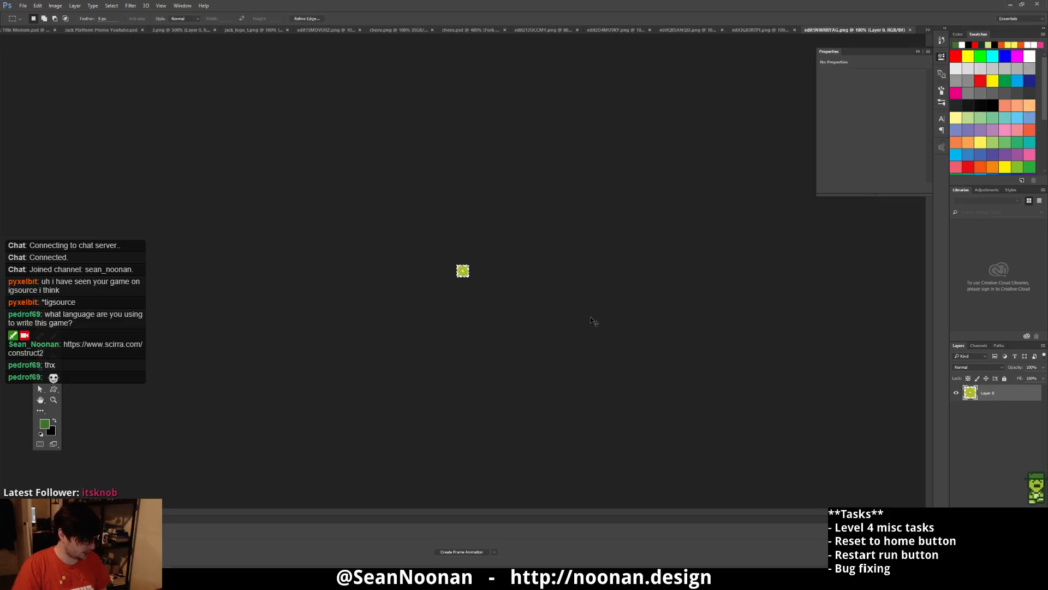
click(607, 30)
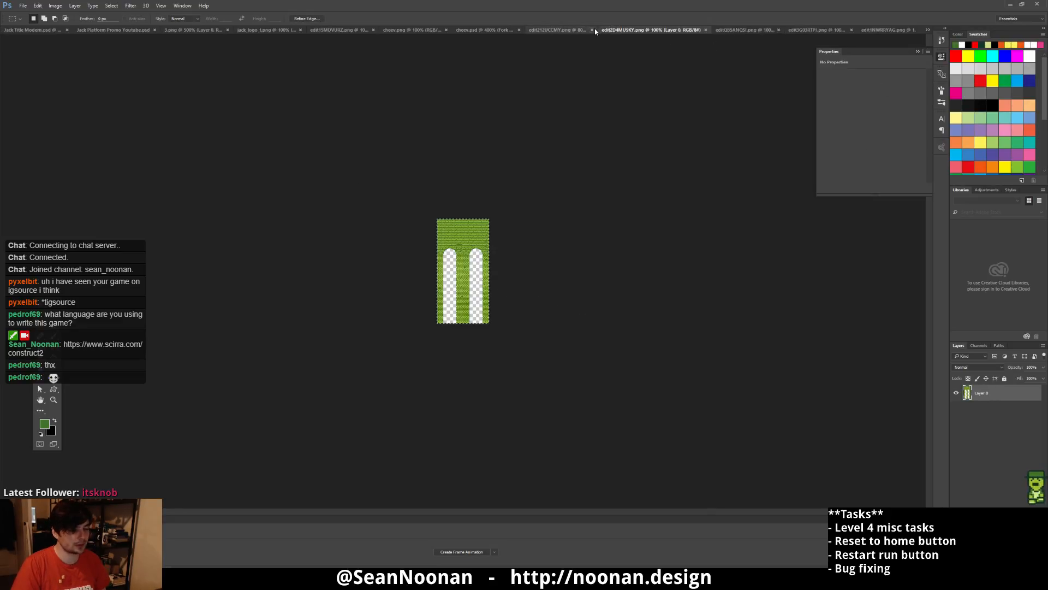
click(577, 30)
click(488, 31)
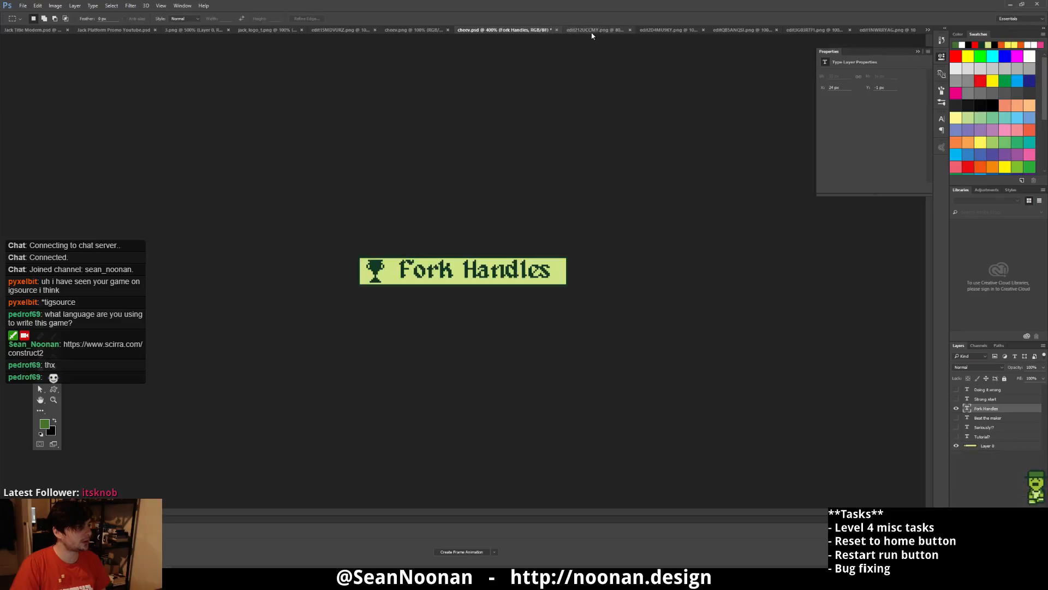
click(595, 32)
- Paste the gear behind the brick walls in the central gap and add a second copy higher up, partly hidden by the candle wall
key(ctrl+v)
key(v)
drag(503, 280, 533, 324)
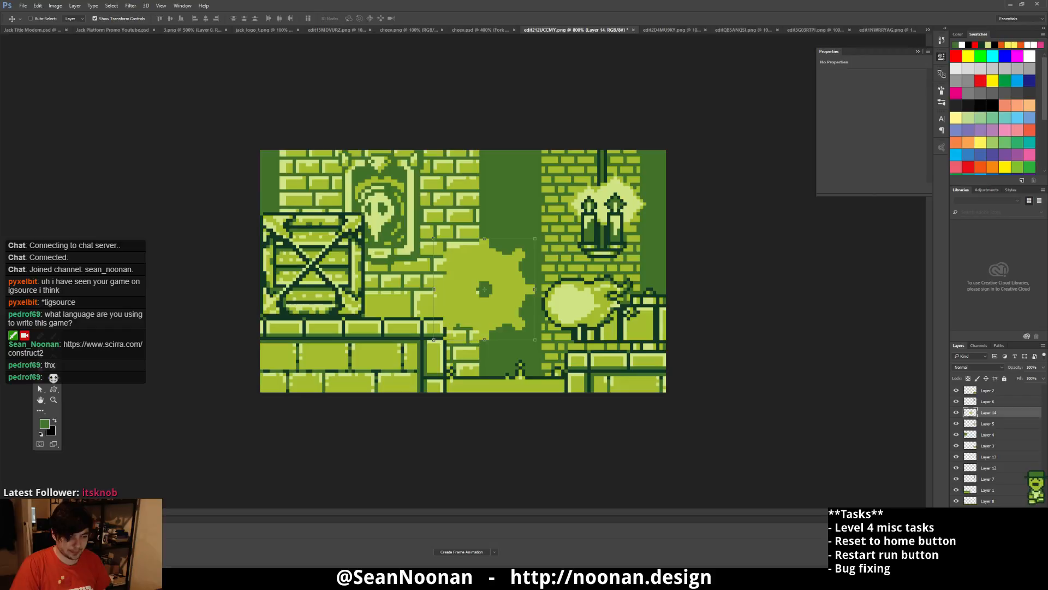
key(Delete)
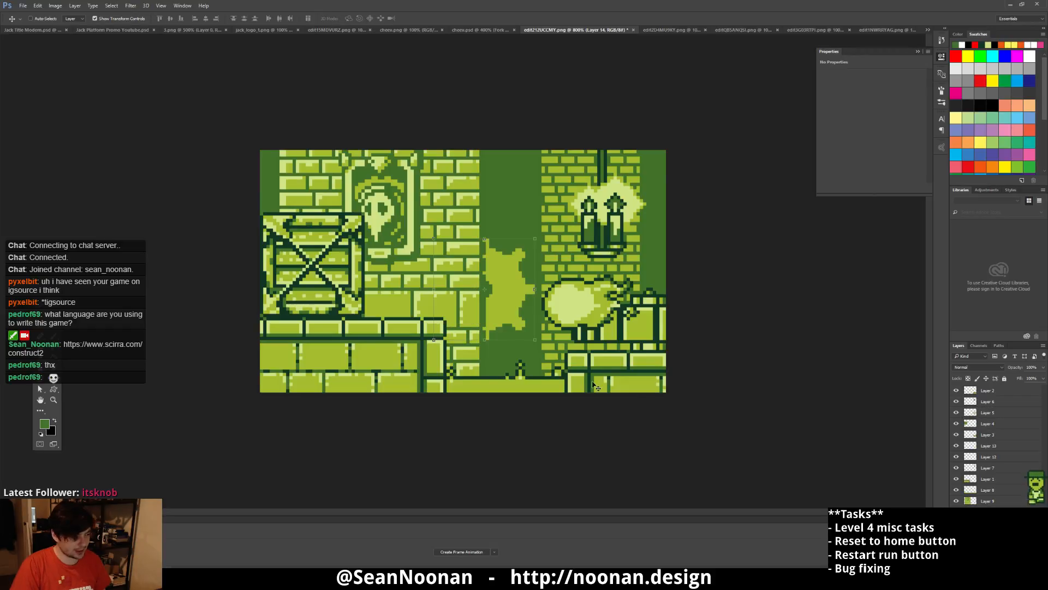
drag(521, 286, 573, 244)
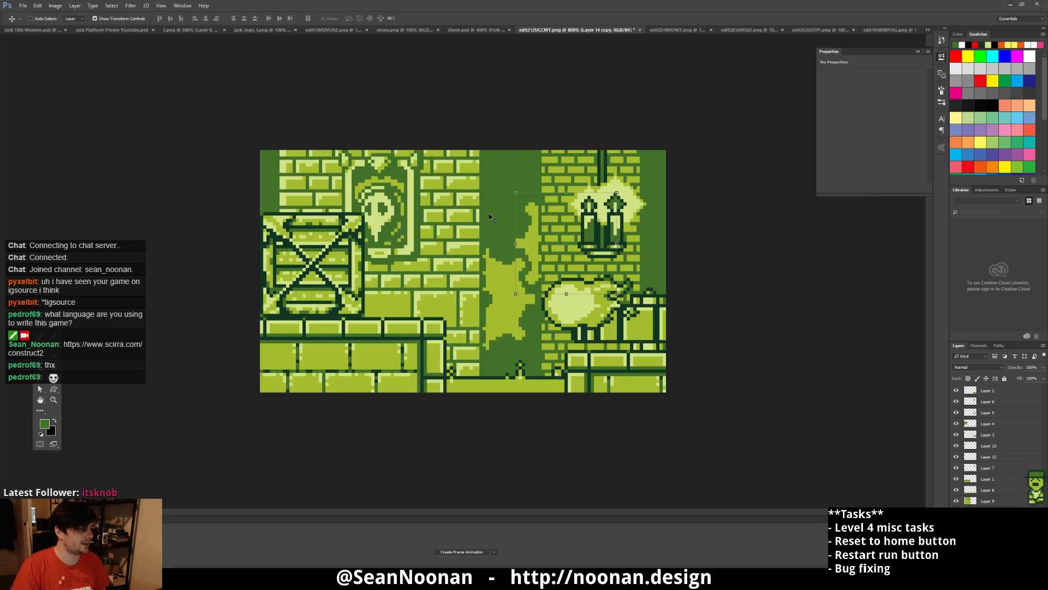
- Review the preview scene with the gears at 100% and again at 800% zoom
key(m)
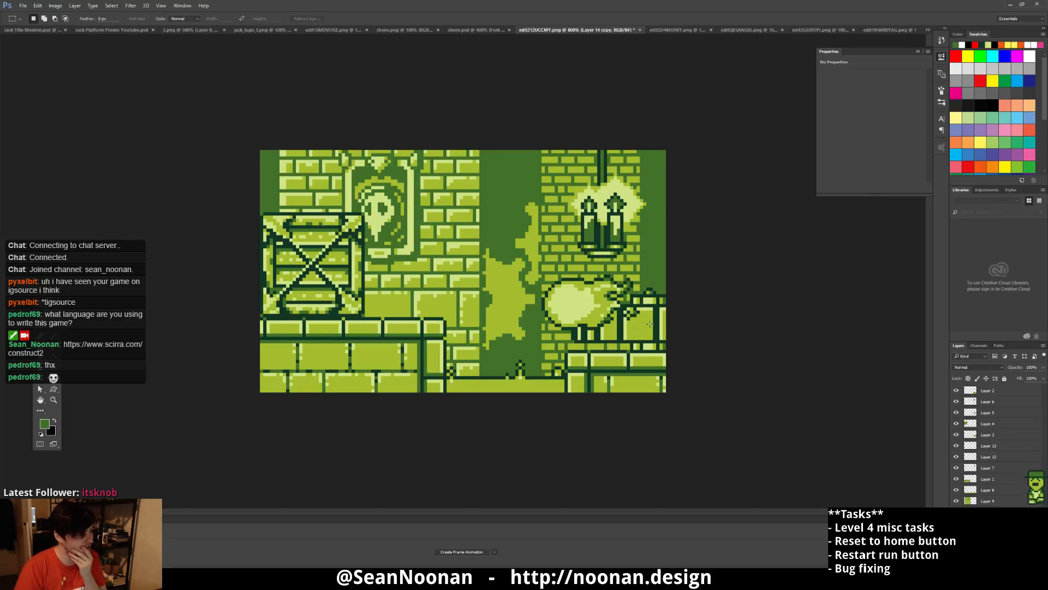
click(53, 400)
right_click(402, 243)
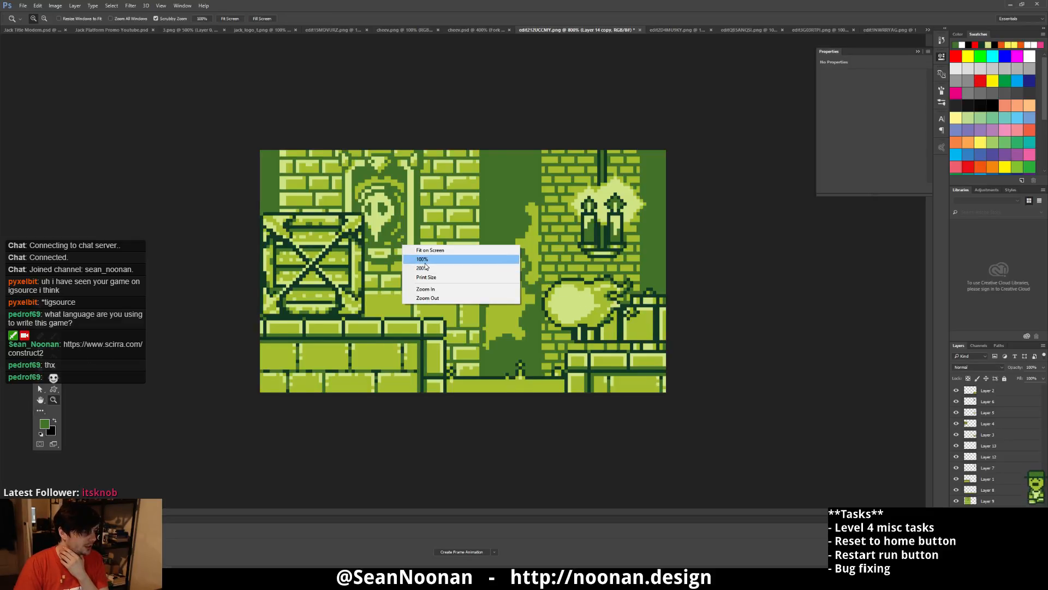
click(431, 258)
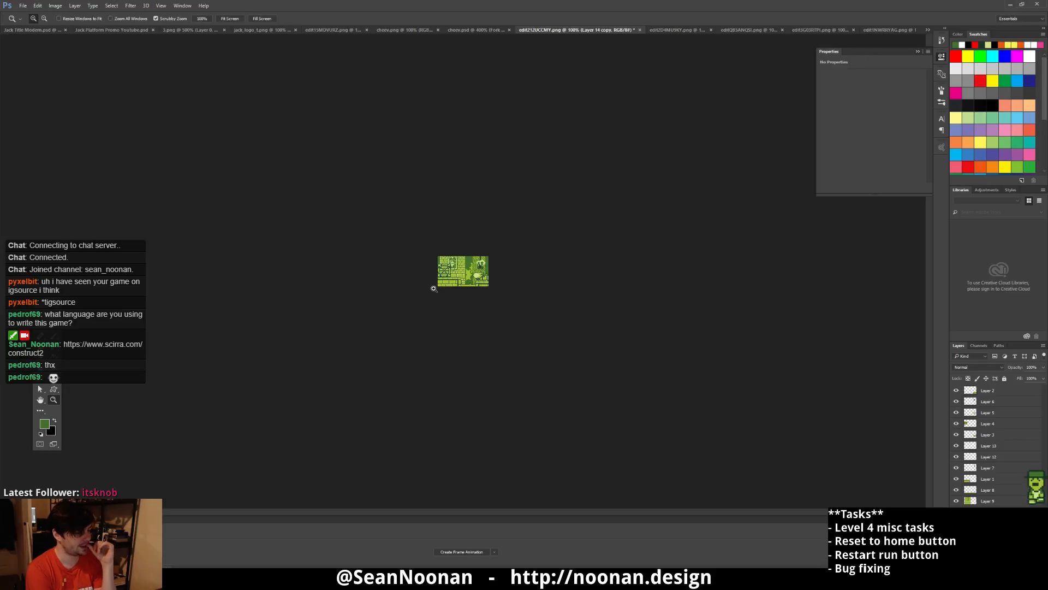
drag(479, 283, 577, 341)
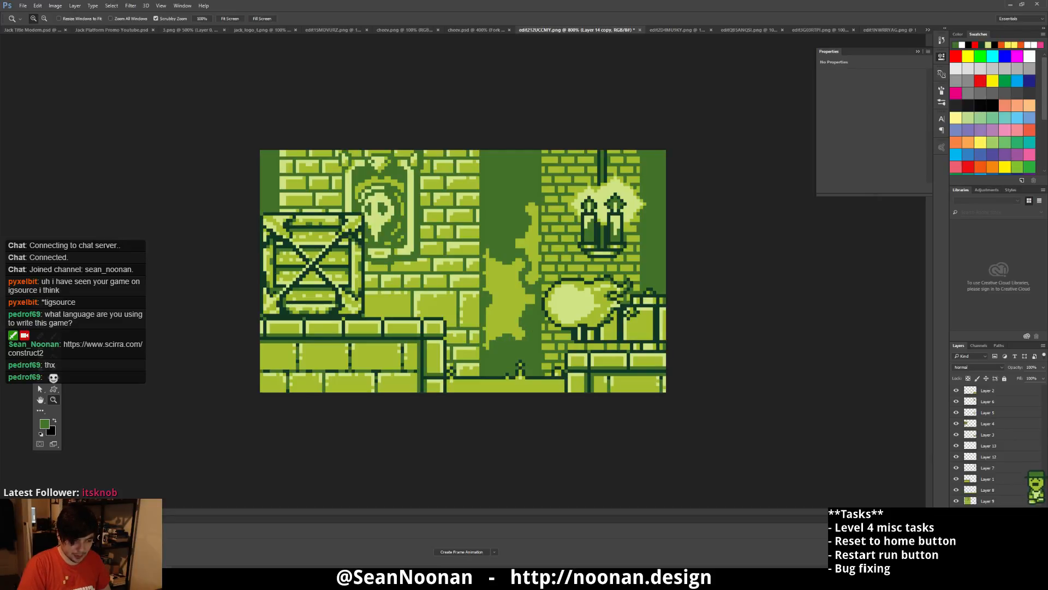
- Bring Layer 0 with the old framed snow preview to the top of the layer stack and delete the artwork inside its frame
drag(985, 555, 994, 384)
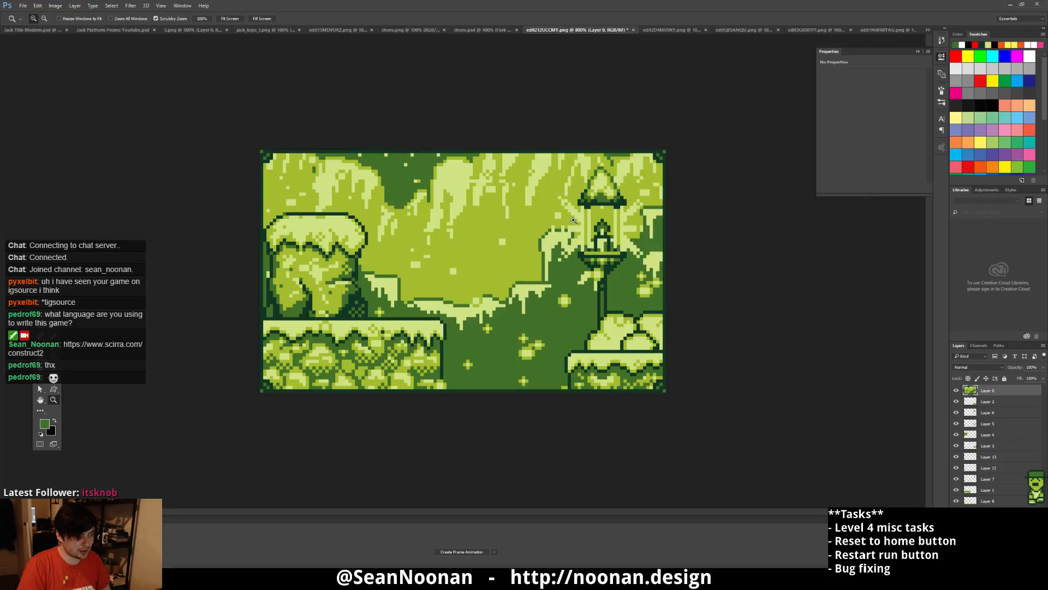
key(m)
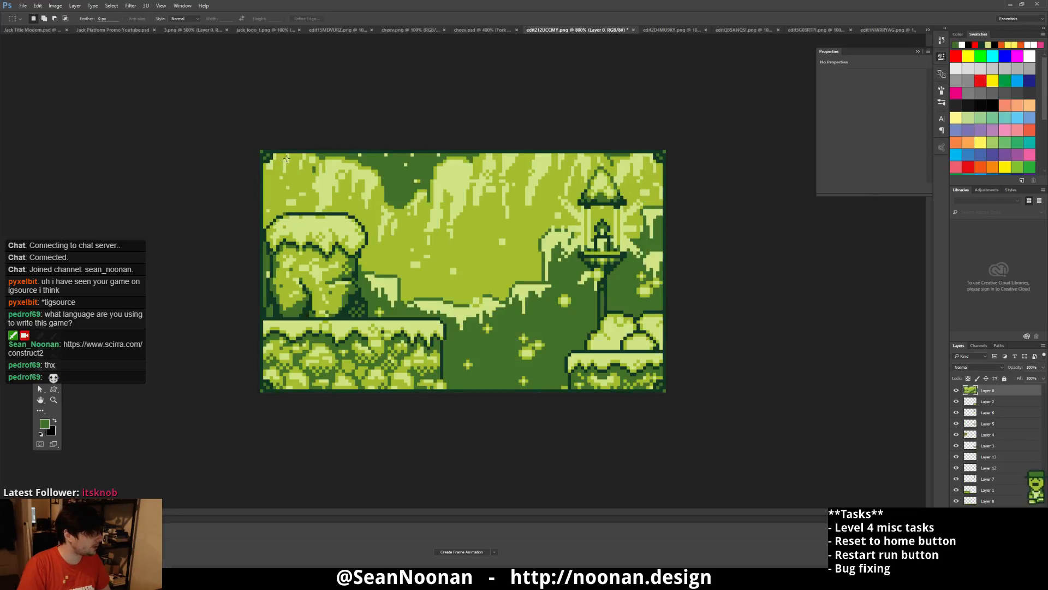
alt+scroll(262, 123, up, 3)
drag(259, 124, 360, 341)
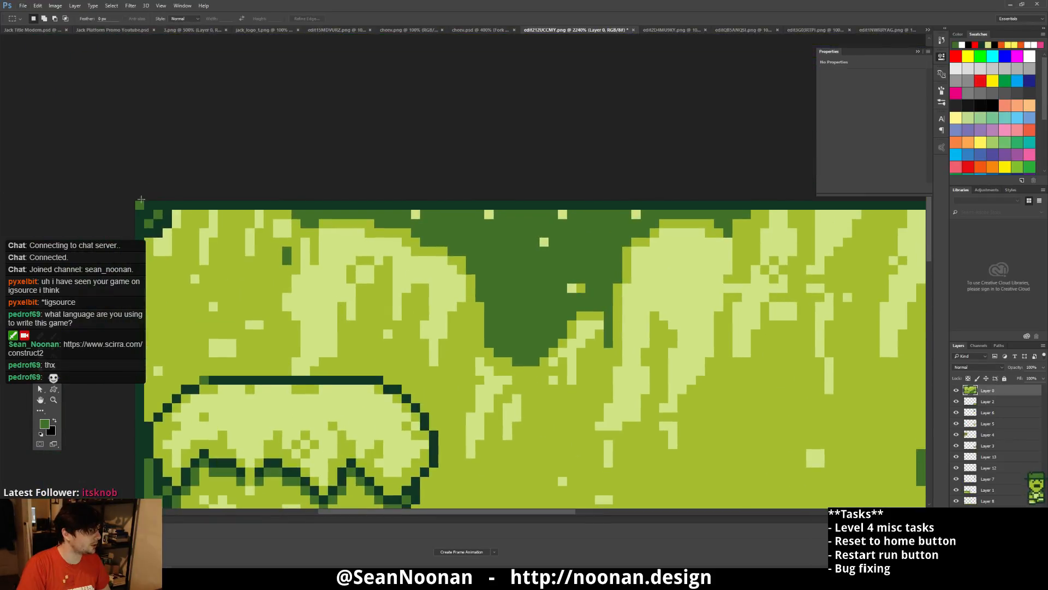
drag(180, 216, 548, 303)
alt+scroll(469, 245, down, 7)
alt+scroll(425, 215, up, 2)
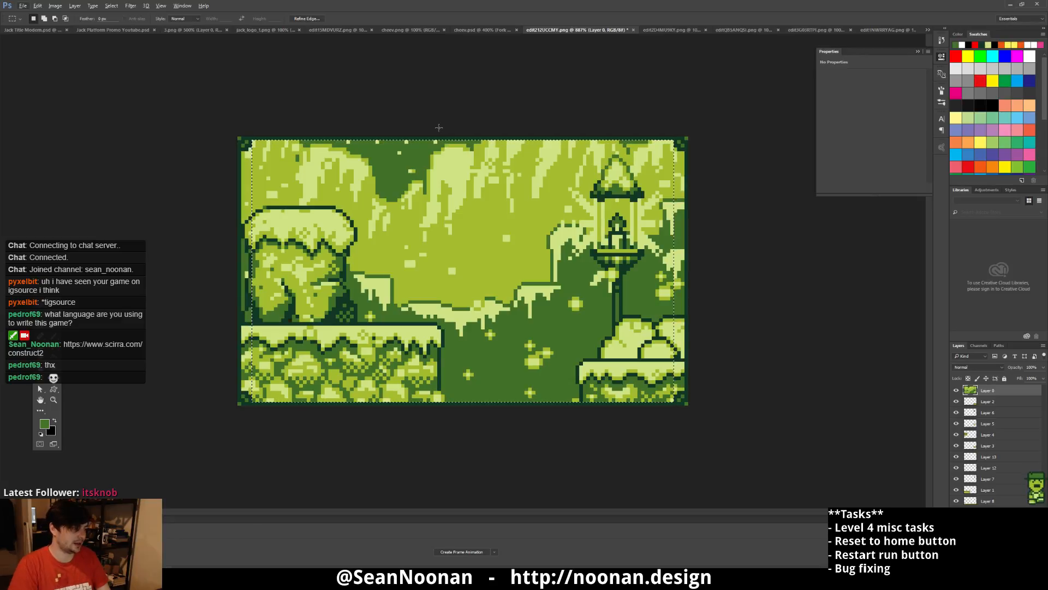
key(Delete)
key(ctrl+d)
- Delete the leftover snow artwork along the frame's inner edges so Layer 0 keeps only the dark border, and clear the selection
drag(256, 146, 627, 350)
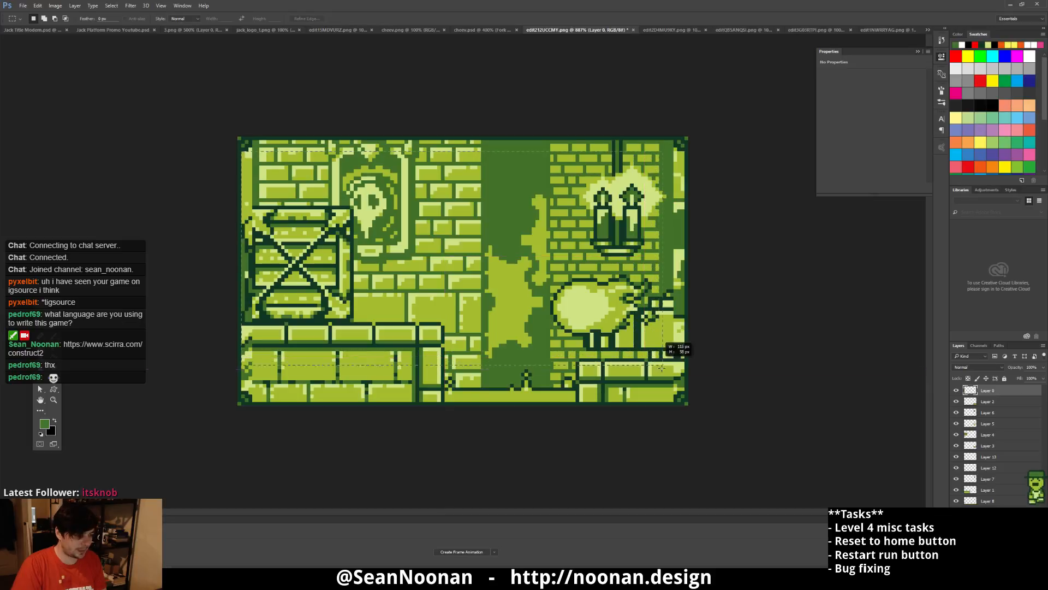
drag(676, 378, 685, 391)
click(666, 140)
drag(678, 146, 249, 392)
click(833, 327)
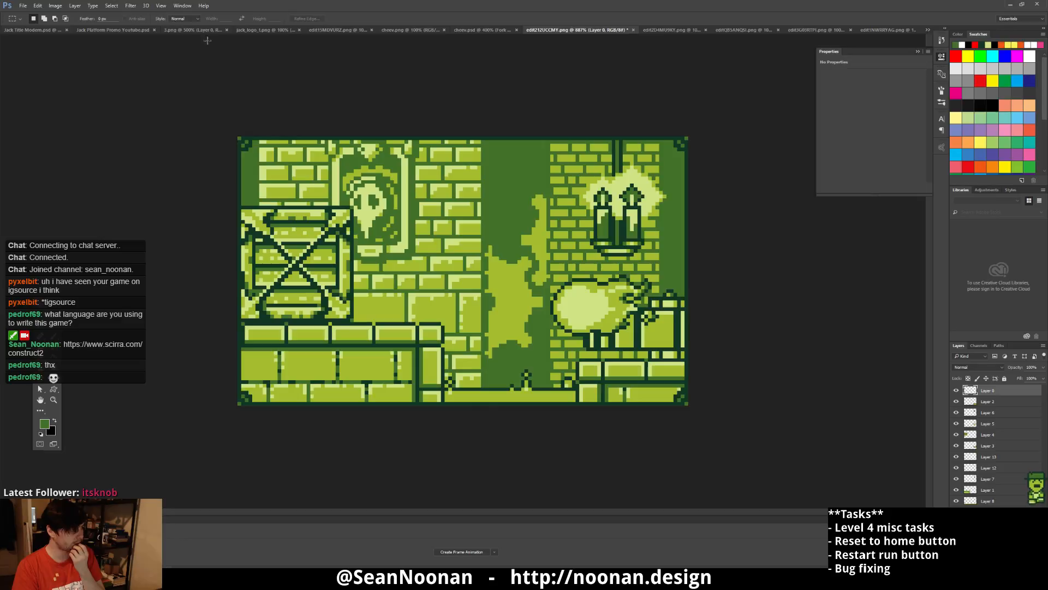
- Switch to Construct 2, finish the gear's external edit and close its image editor
click(1012, 4)
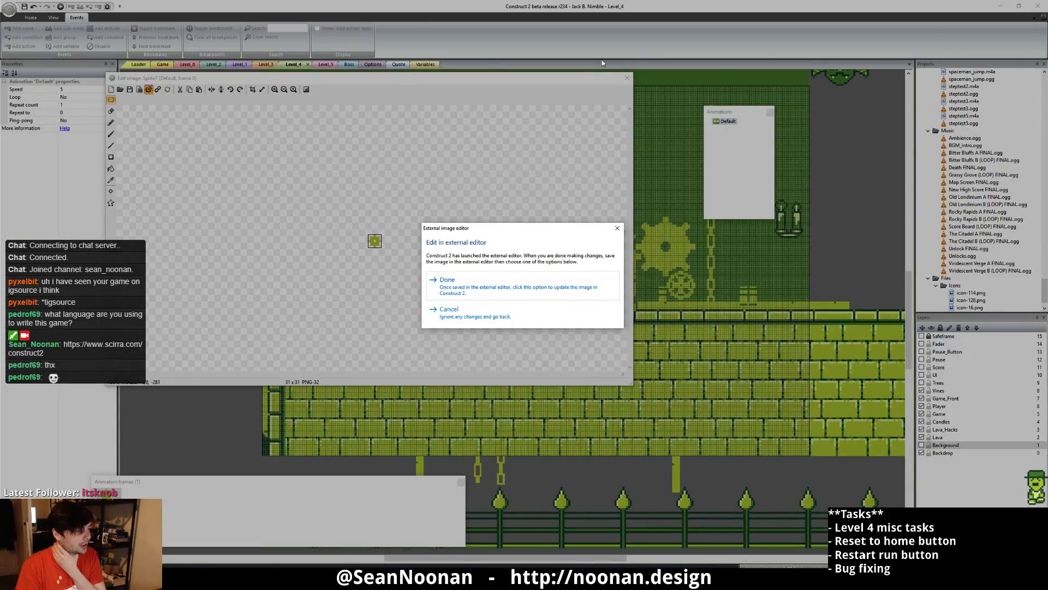
click(448, 280)
click(627, 78)
- Make the Background layer visible in the Level_4 layout
middle_drag(322, 264, 595, 246)
mouse_move(493, 304)
middle_down()
mouse_move(517, 278)
mouse_move(499, 402)
mouse_move(441, 519)
middle_up()
middle_drag(523, 412, 316, 223)
mouse_move(650, 367)
middle_down()
mouse_move(468, 214)
mouse_move(131, 161)
middle_up()
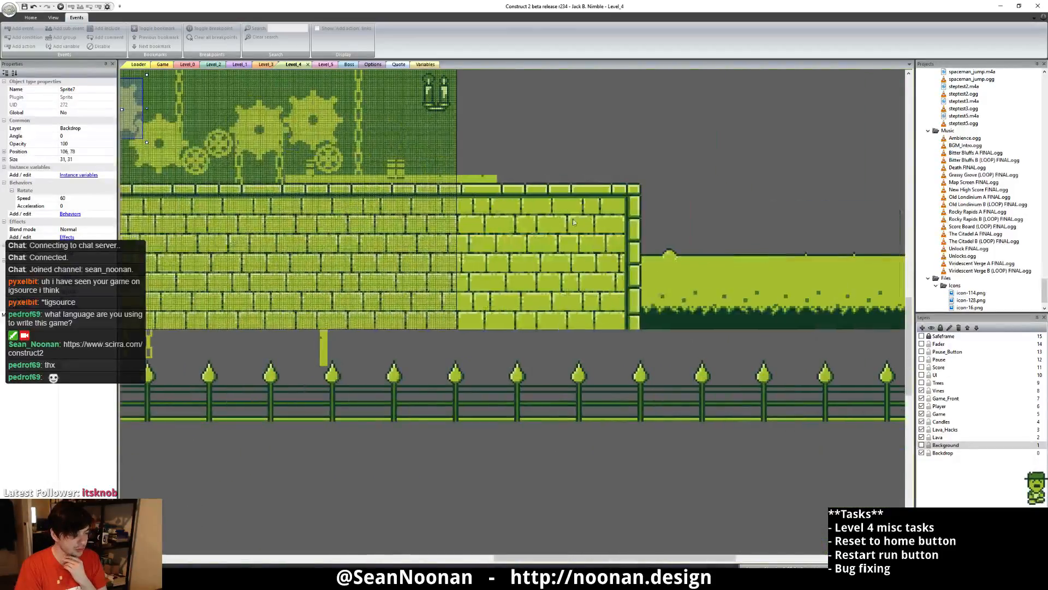
middle_drag(589, 215, 344, 301)
middle_drag(555, 287, 791, 303)
middle_drag(605, 292, 831, 281)
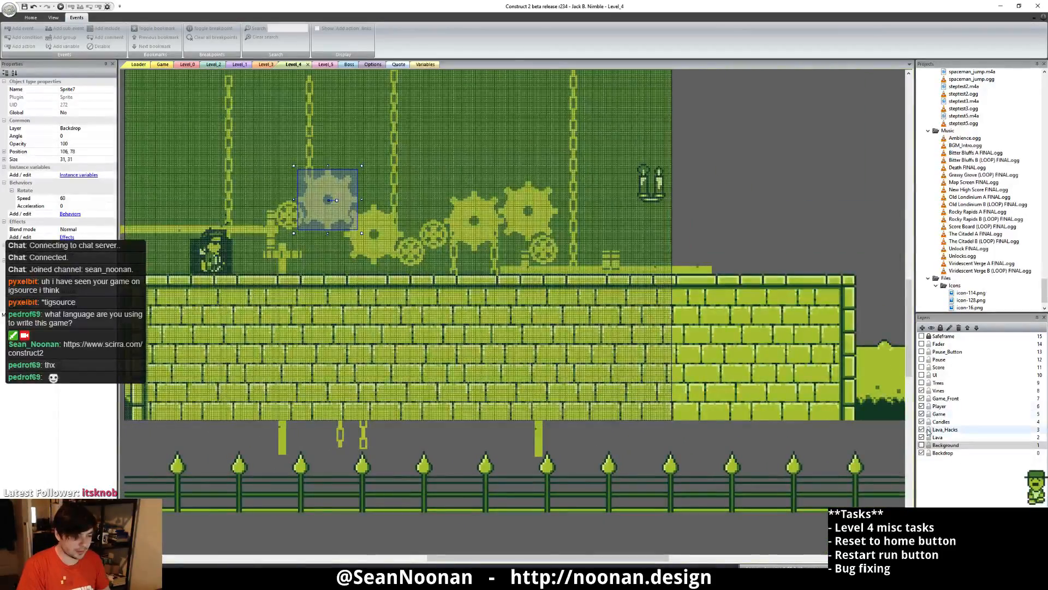
click(921, 445)
- Examine the spare sprites beside the Level_4 layout, including FX_Grass_Rustle, and view the whole level zoomed out
mouse_move(398, 241)
middle_down()
mouse_move(734, 294)
mouse_move(839, 290)
middle_up()
mouse_move(253, 278)
middle_down()
mouse_move(522, 271)
mouse_move(522, 251)
middle_up()
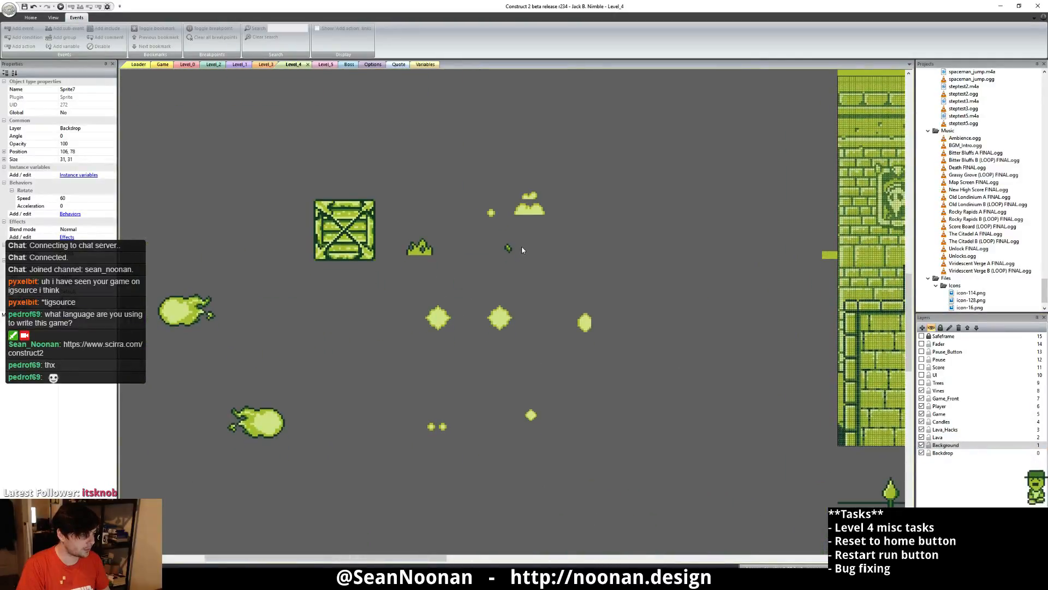
click(522, 250)
ctrl+scroll(522, 250, down, 3)
ctrl+scroll(500, 335, up, 4)
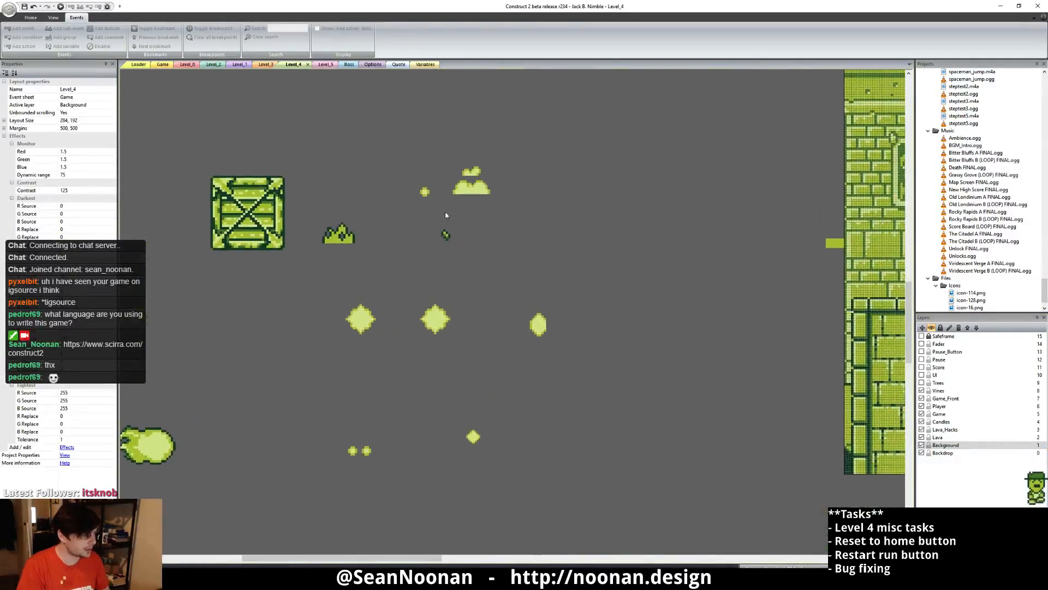
click(445, 234)
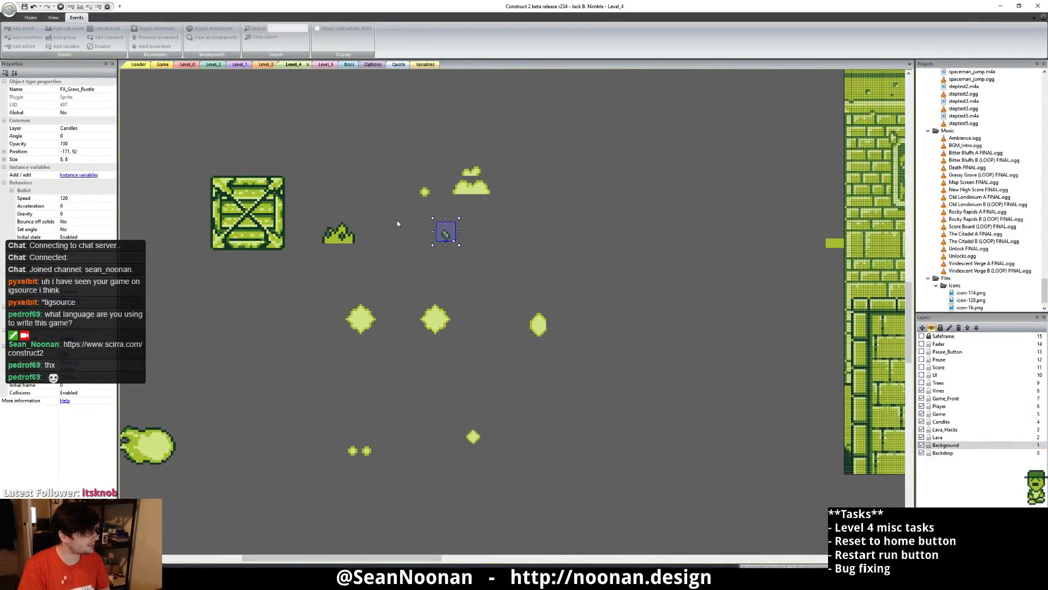
ctrl+scroll(628, 161, down, 10)
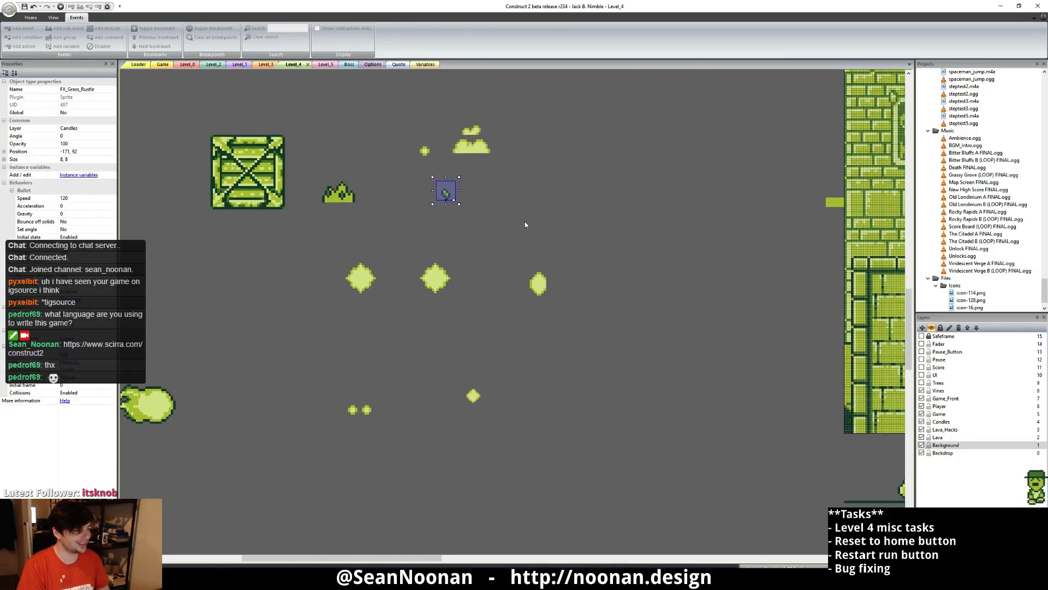
ctrl+scroll(664, 240, down, 1)
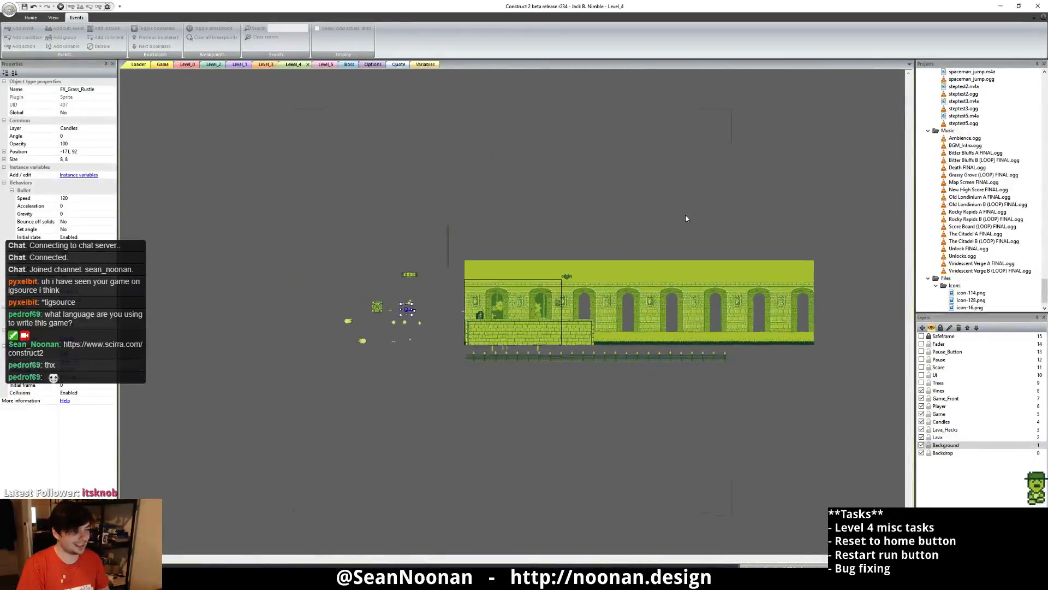
- Show the Trees layer and hide the Vines layer in the Level_4 layout
ctrl+scroll(371, 321, up, 3)
ctrl+scroll(372, 322, up, 1)
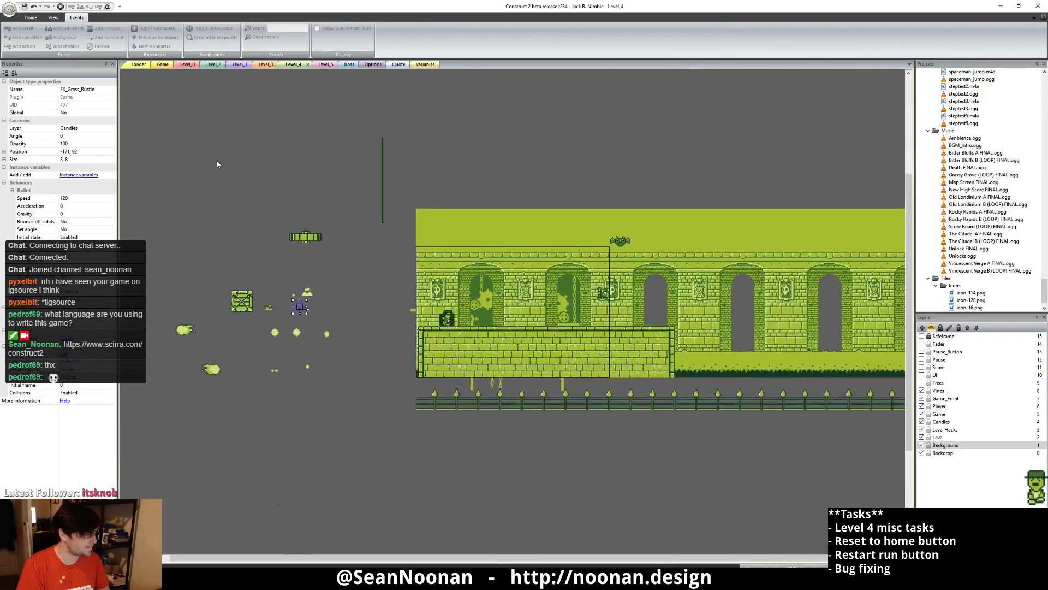
click(921, 382)
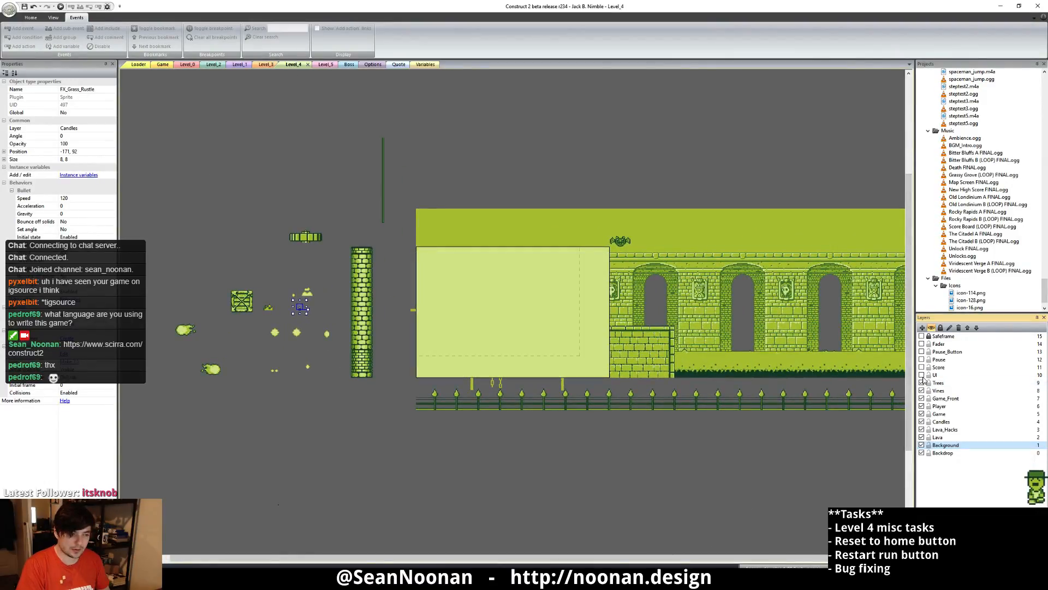
click(921, 390)
- Select everything in and around the Level_4 layout to locate the tiny sprites parked below it, and clear the selection
ctrl+scroll(474, 242, down, 3)
drag(201, 145, 838, 556)
ctrl+scroll(368, 503, up, 4)
middle_drag(220, 516, 506, 229)
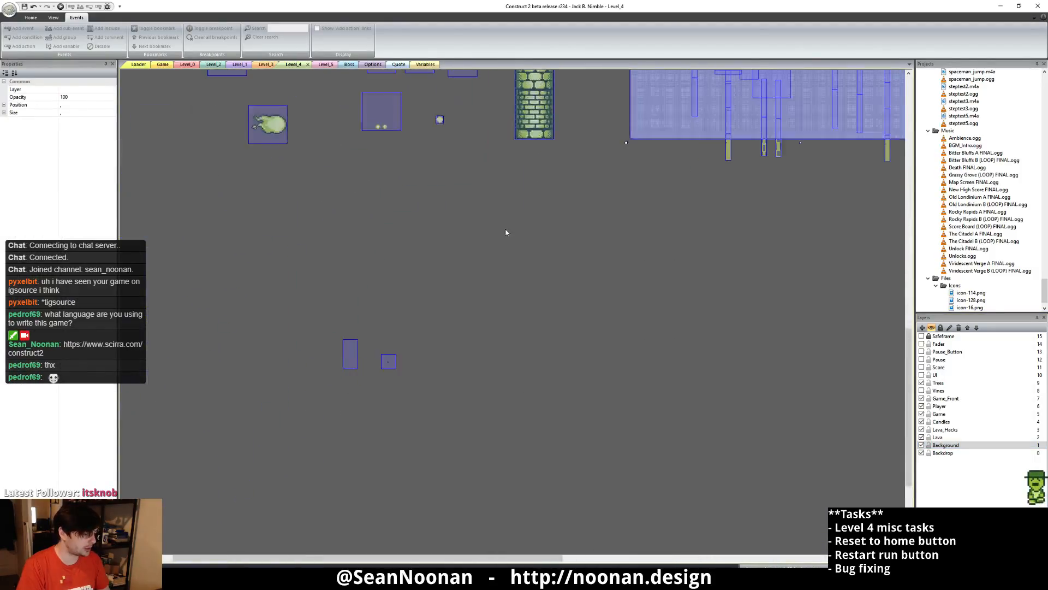
middle_drag(400, 396, 493, 253)
ctrl+scroll(493, 254, up, 4)
middle_drag(442, 121, 542, 325)
click(542, 325)
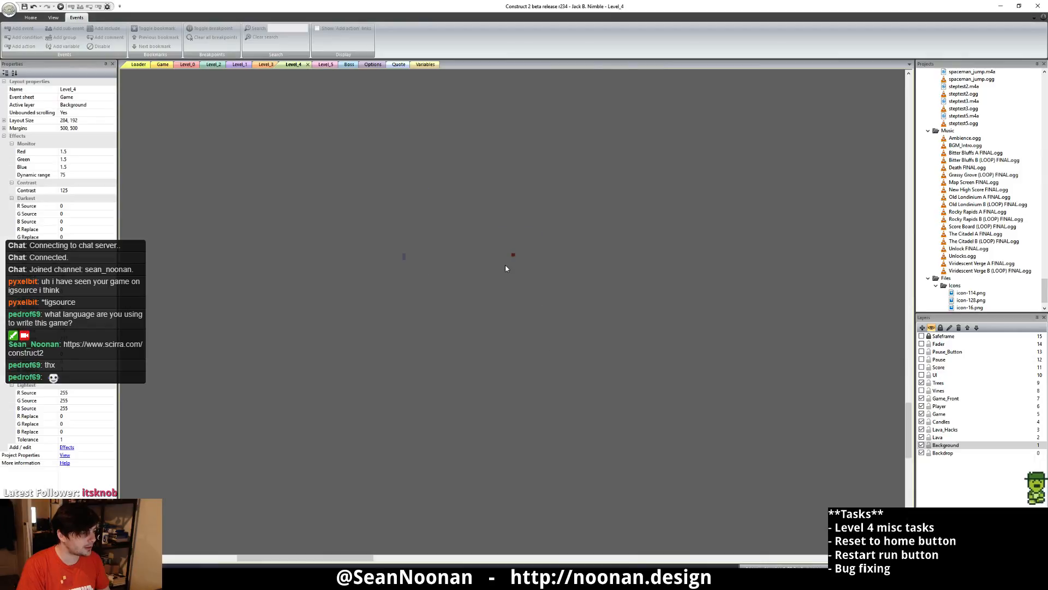
- Open the square L4_Flicker1 sprite below the layout for image editing and preview its Default animation
click(513, 255)
double_click(515, 260)
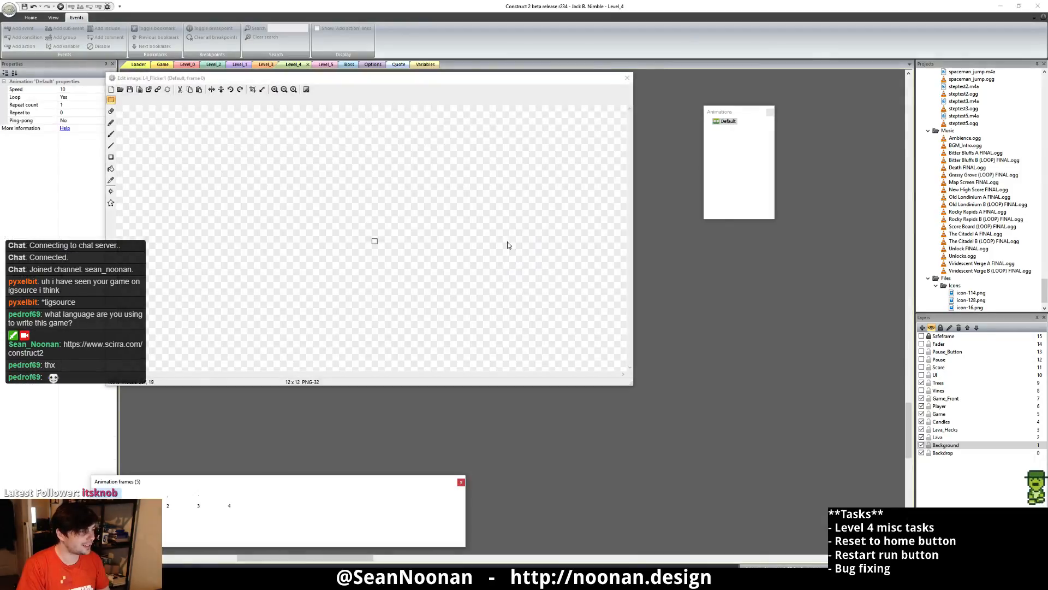
click(294, 335)
ctrl+scroll(449, 272, up, 4)
ctrl+scroll(366, 232, up, 2)
right_click(721, 121)
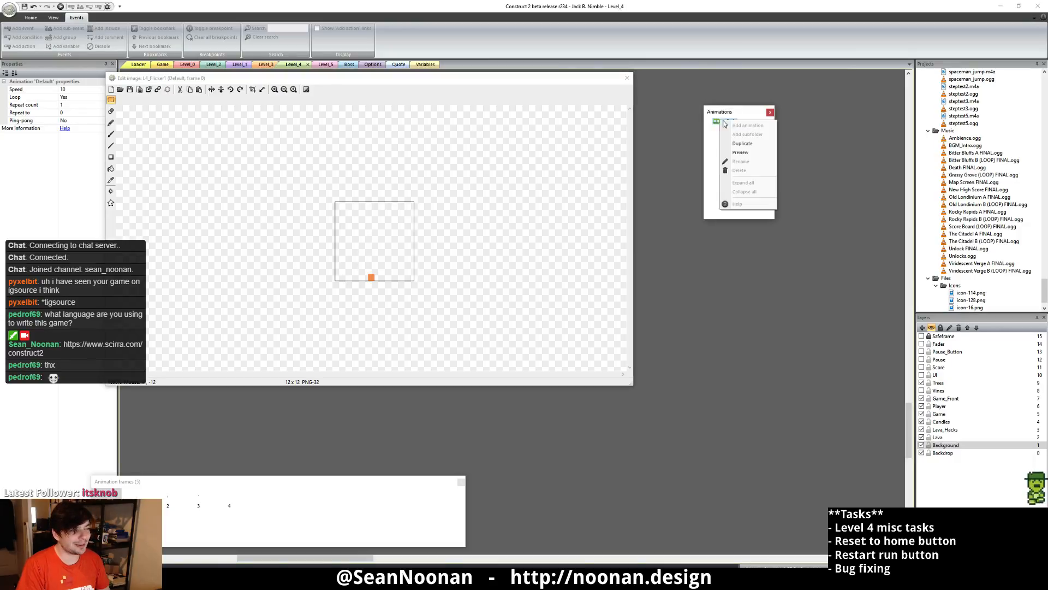
click(760, 155)
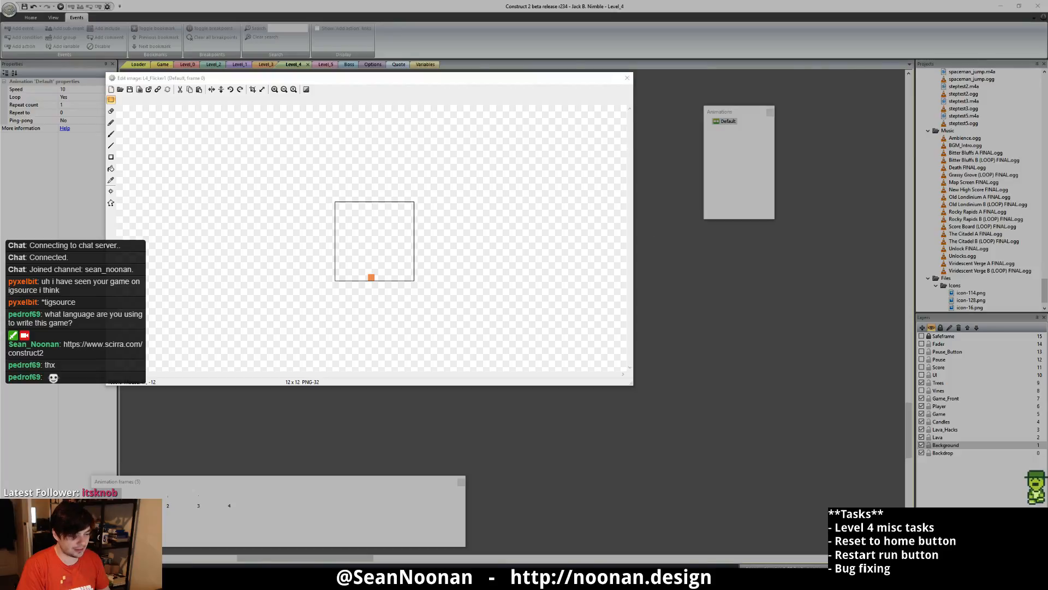
key(alt+Tab)
key(alt+Tab)
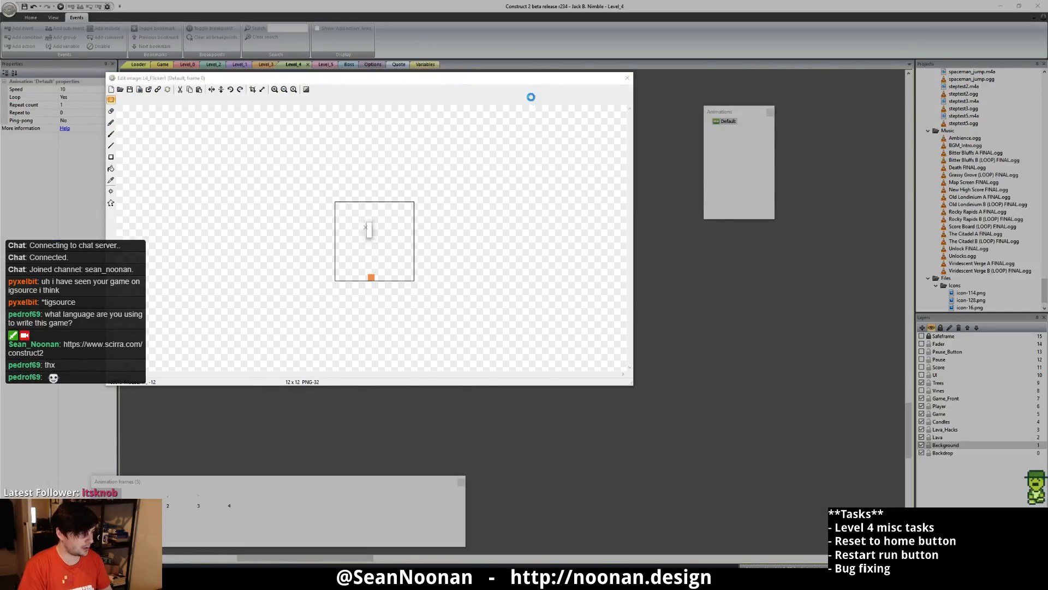
key(alt+Tab)
key(Escape)
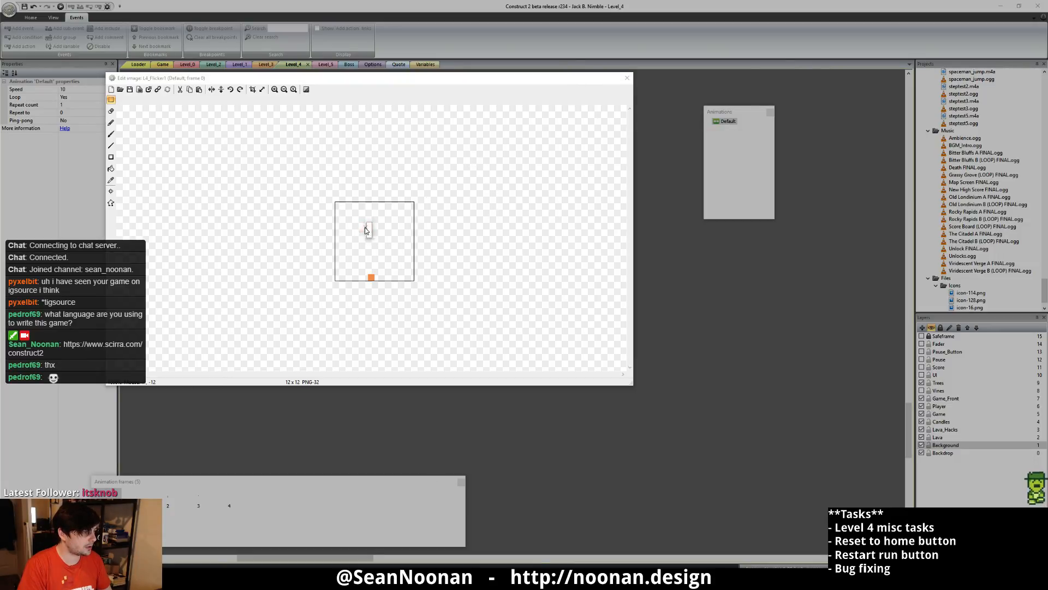
click(368, 226)
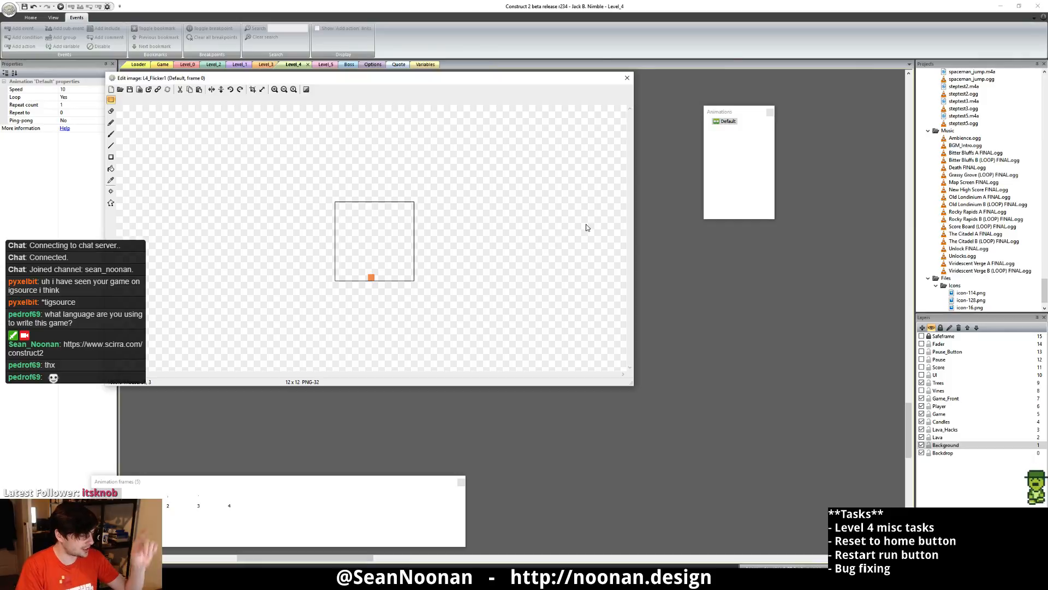
- Close the L4_Flicker1 image and preview the Default animation of the taller L4_Flicker2 sprite beside it
click(626, 80)
double_click(398, 250)
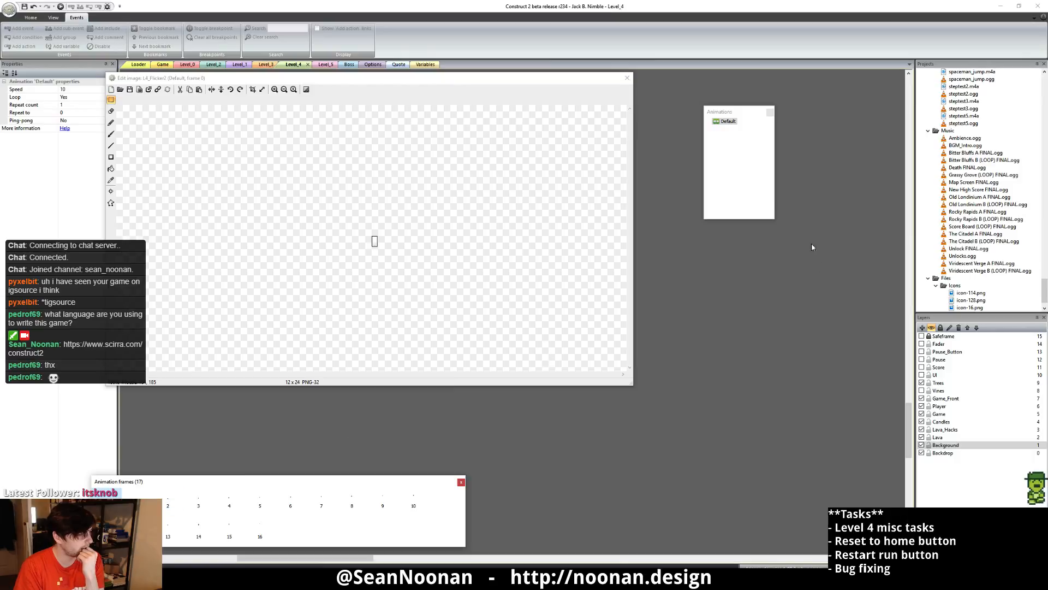
drag(507, 82, 947, 263)
right_click(718, 126)
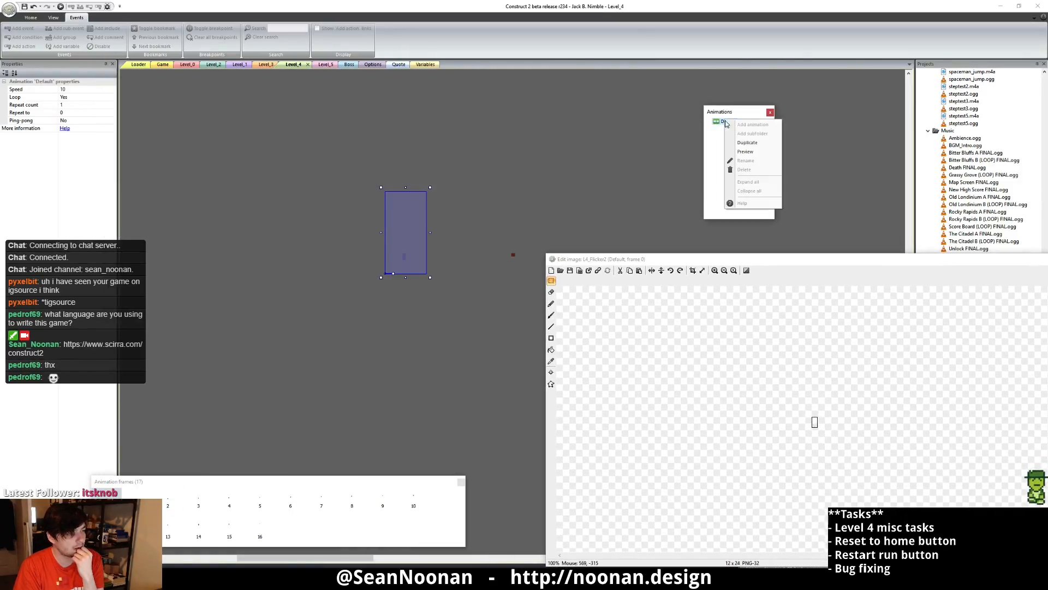
click(755, 158)
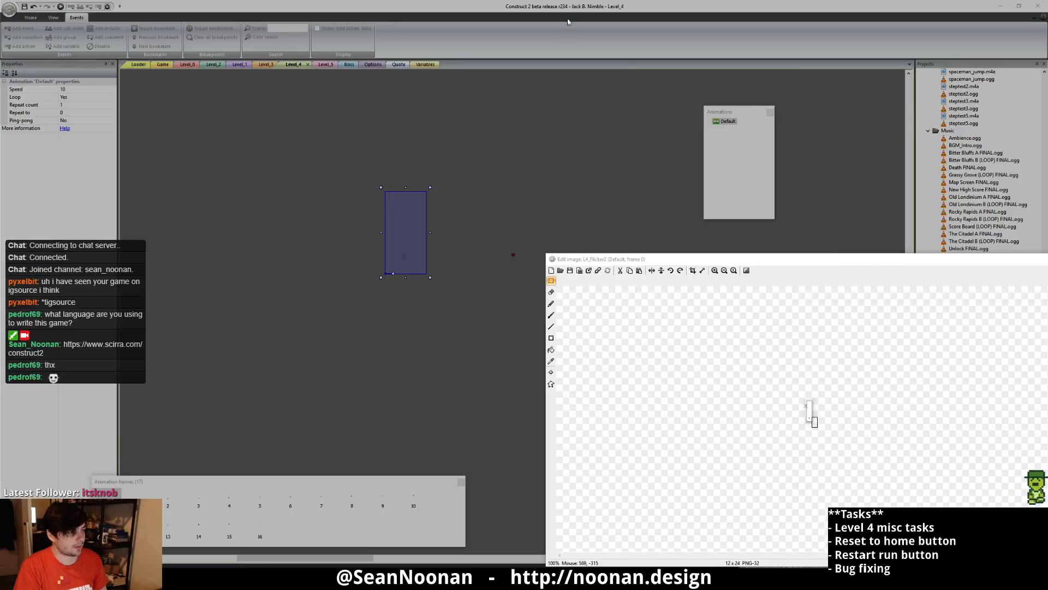
key(alt+Tab)
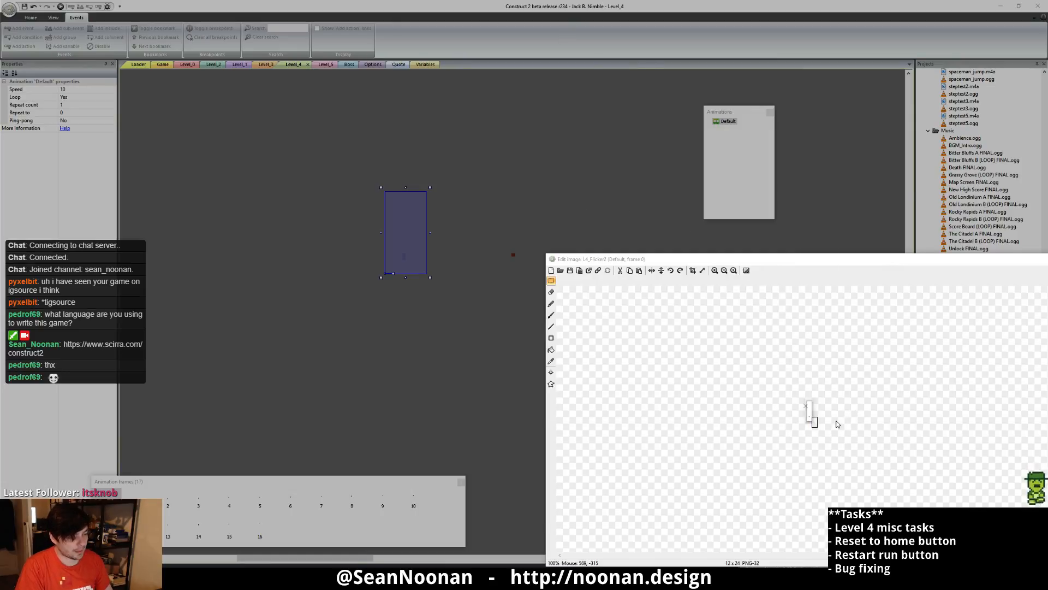
click(808, 405)
drag(816, 265, 457, 113)
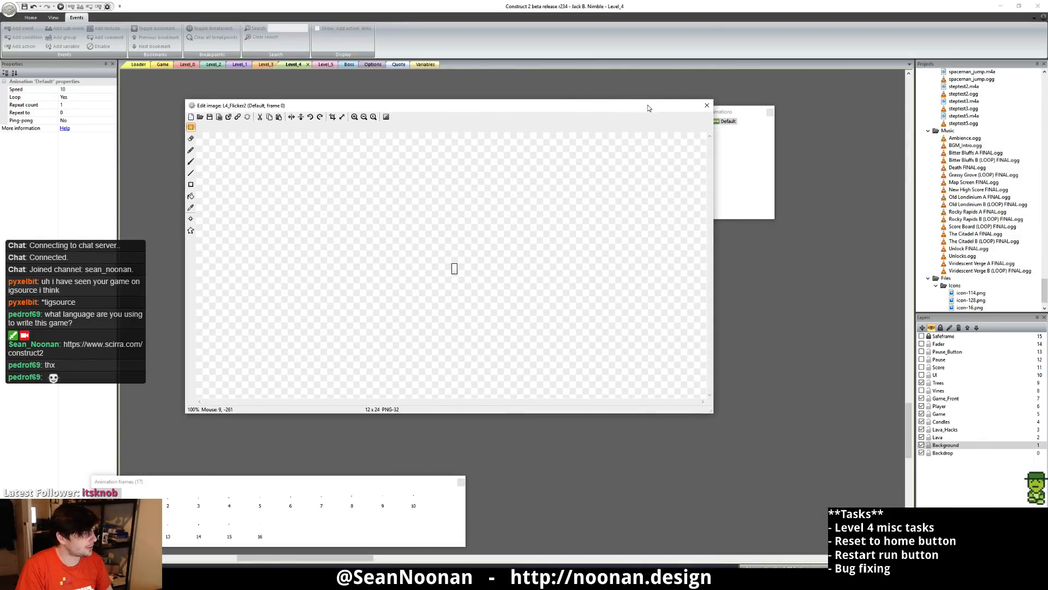
click(707, 105)
- Select both flicker sprites to see their bounds, deselect them and examine the objects parked beside the Level_4 layout
drag(610, 410, 611, 411)
drag(290, 118, 652, 345)
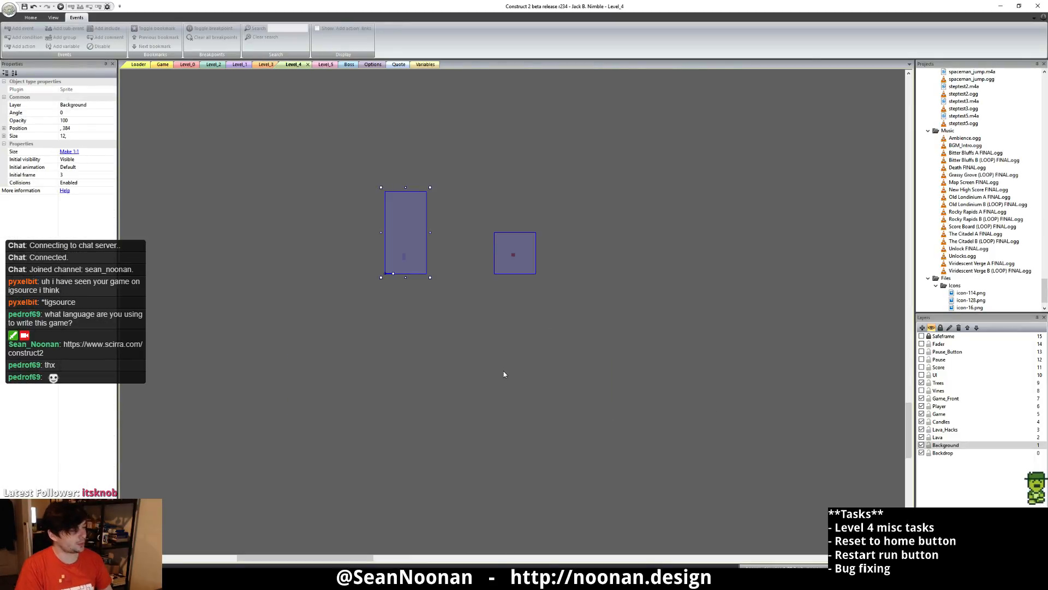
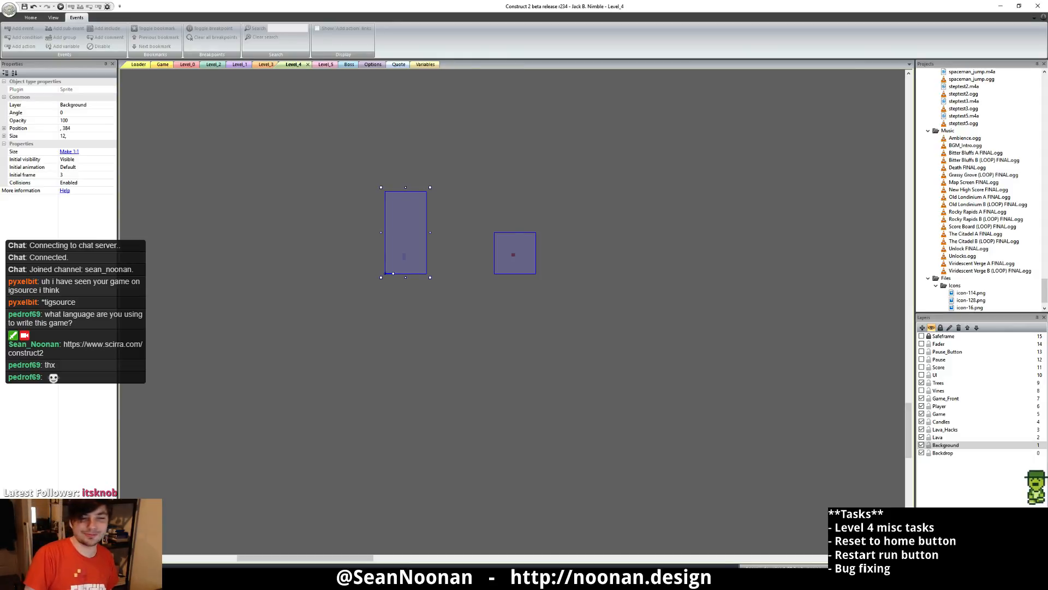
mouse_move(624, 174)
middle_down()
mouse_move(582, 433)
mouse_move(573, 412)
middle_up()
mouse_move(594, 275)
middle_down()
mouse_move(492, 253)
mouse_move(482, 239)
middle_up()
ctrl+scroll(660, 211, down, 5)
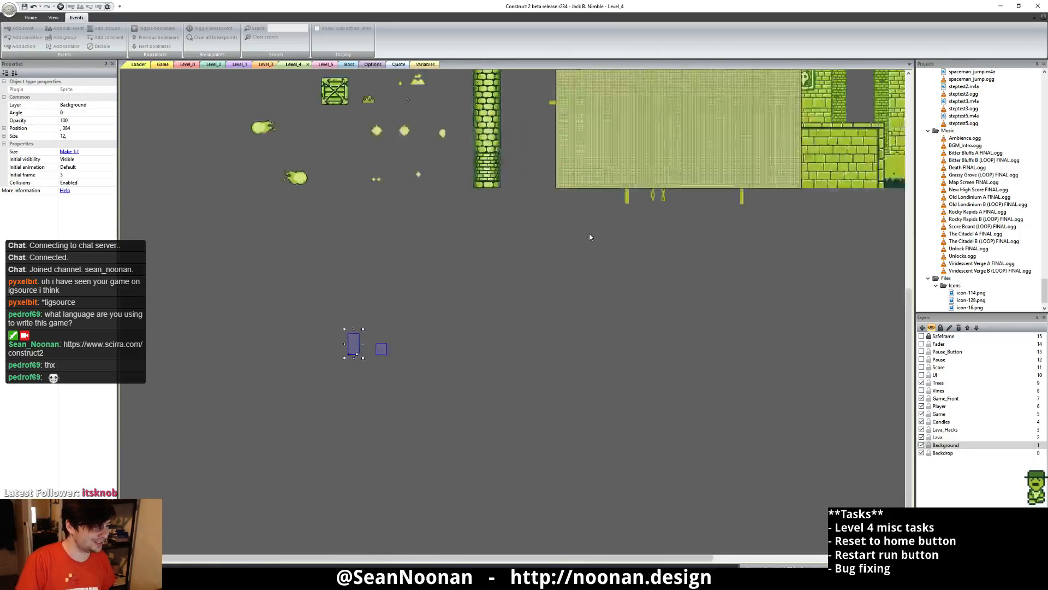
ctrl+scroll(589, 233, down, 1)
click(529, 359)
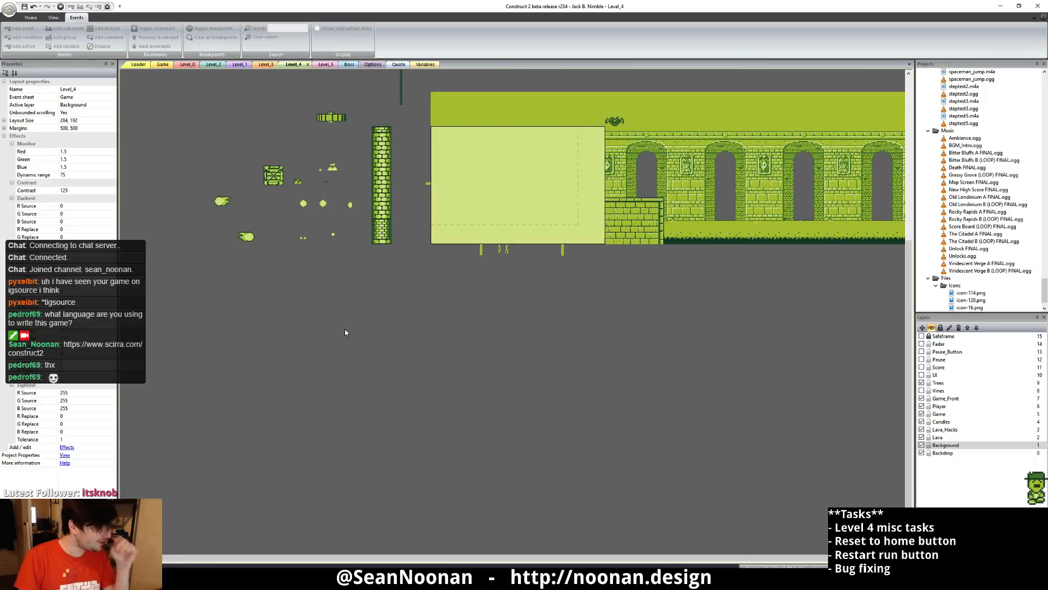
middle_drag(257, 143, 318, 171)
mouse_move(358, 103)
middle_down()
mouse_move(349, 212)
mouse_move(349, 120)
mouse_move(361, 98)
middle_up()
ctrl+scroll(301, 215, up, 4)
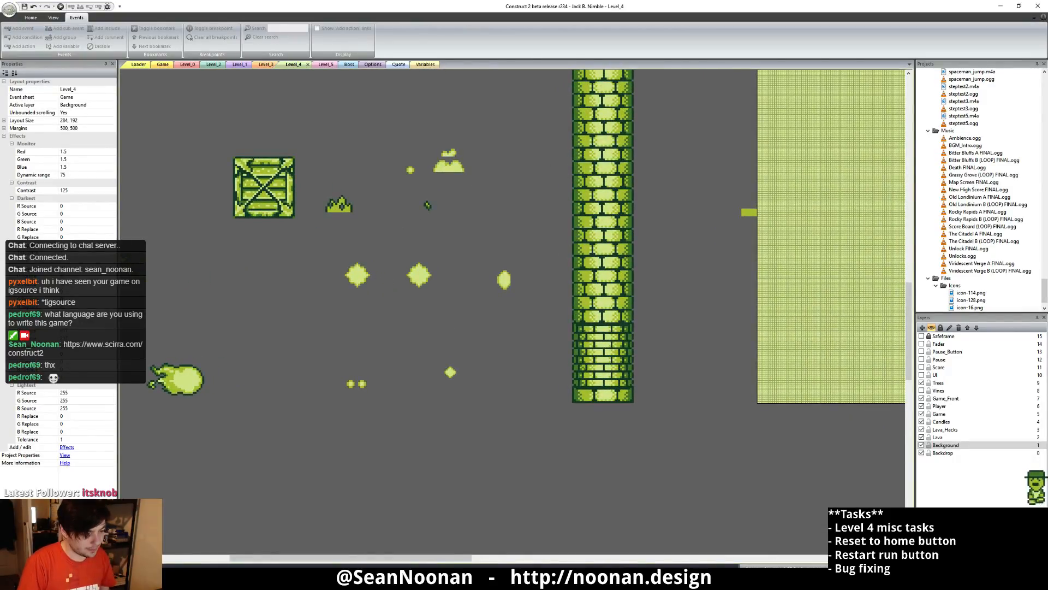
- Switch to Photoshop, select the whole canvas of the castle preview artwork and return to Construct 2
key(alt+Tab)
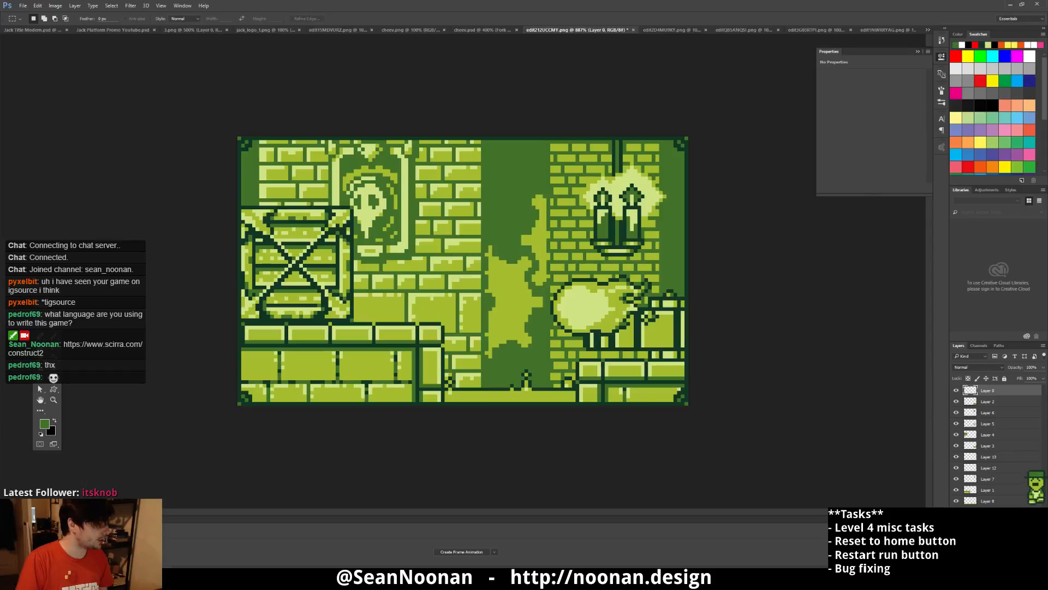
key(ctrl+a)
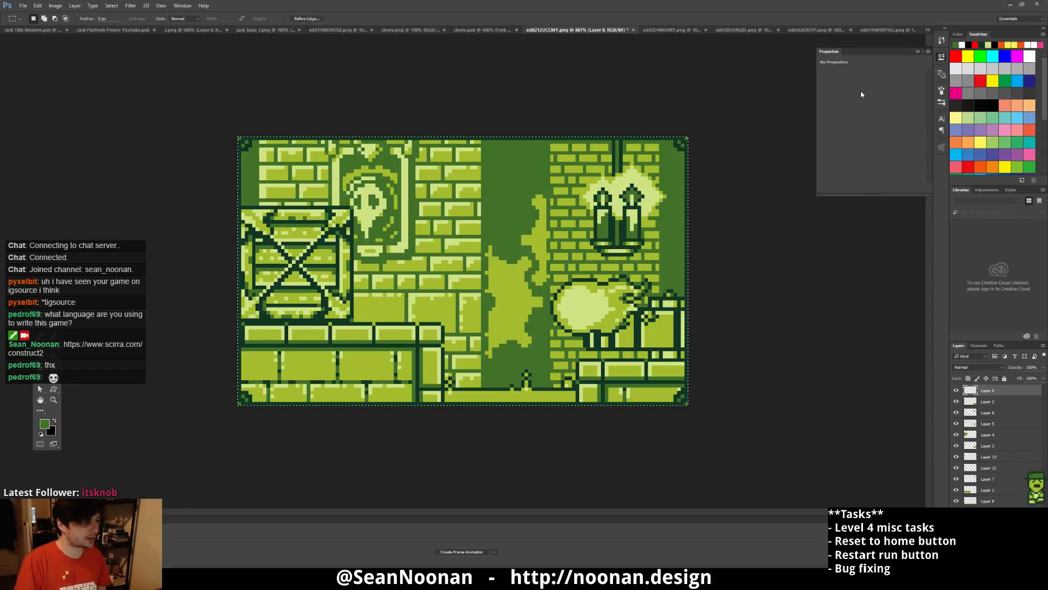
click(1009, 5)
- Open the UI_Preview_Image sprite on the Quote layout for editing and display its Level4 animation
middle_drag(470, 150, 475, 400)
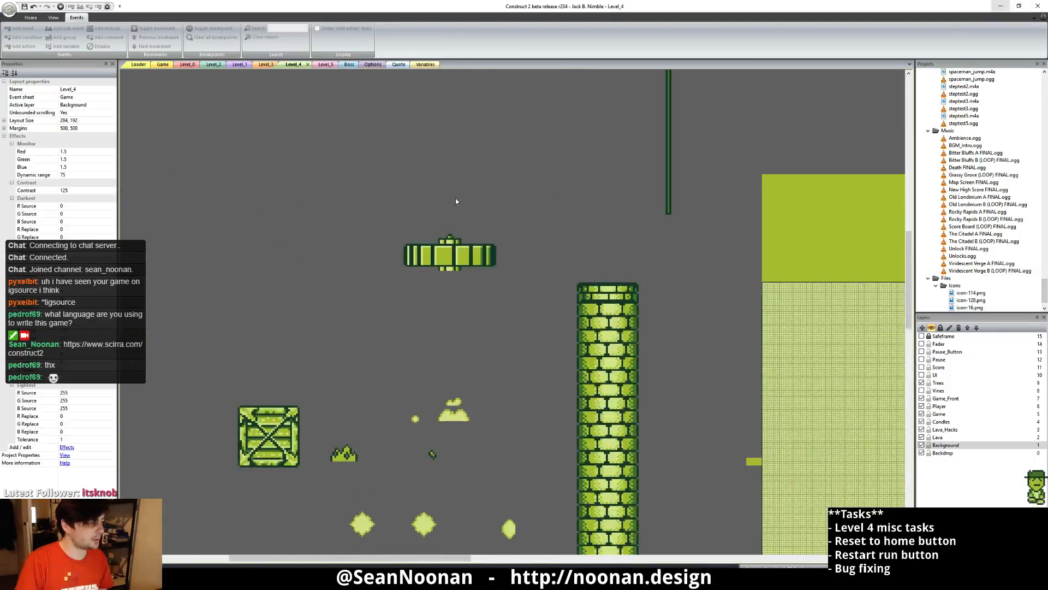
click(399, 64)
double_click(567, 195)
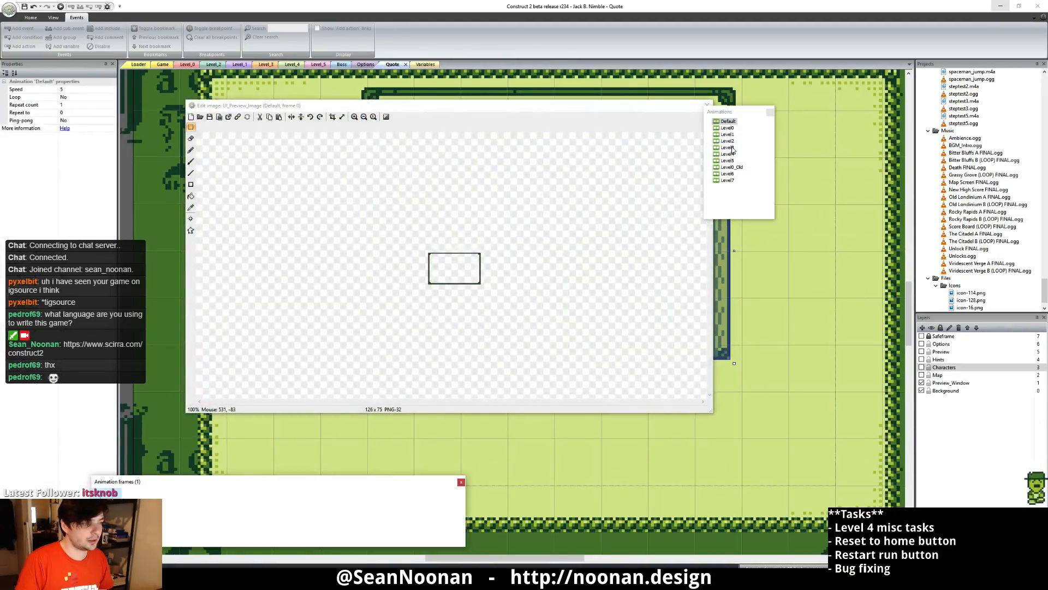
click(728, 154)
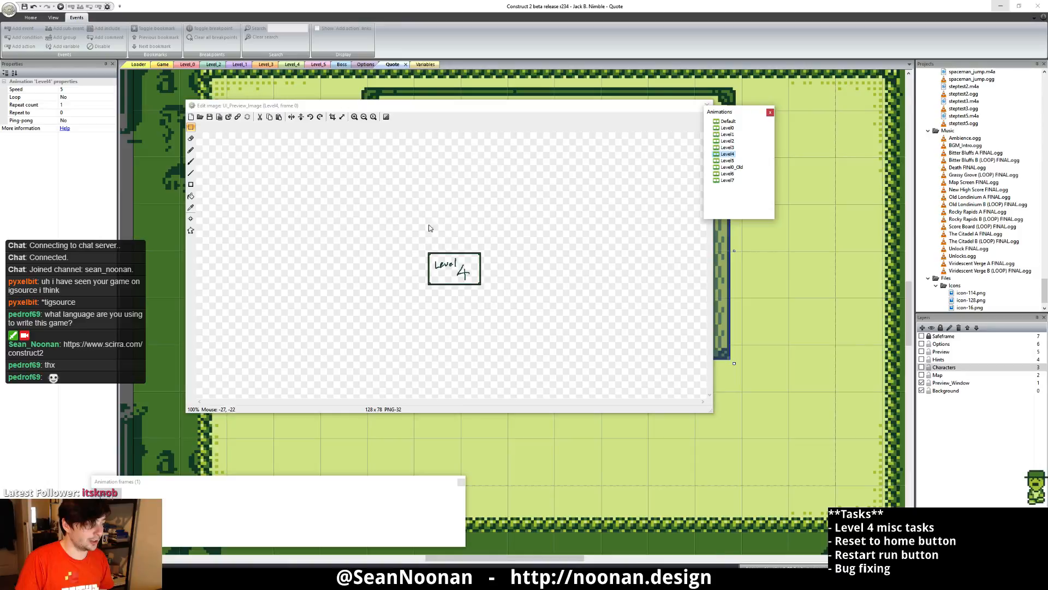
ctrl+scroll(462, 250, up, 3)
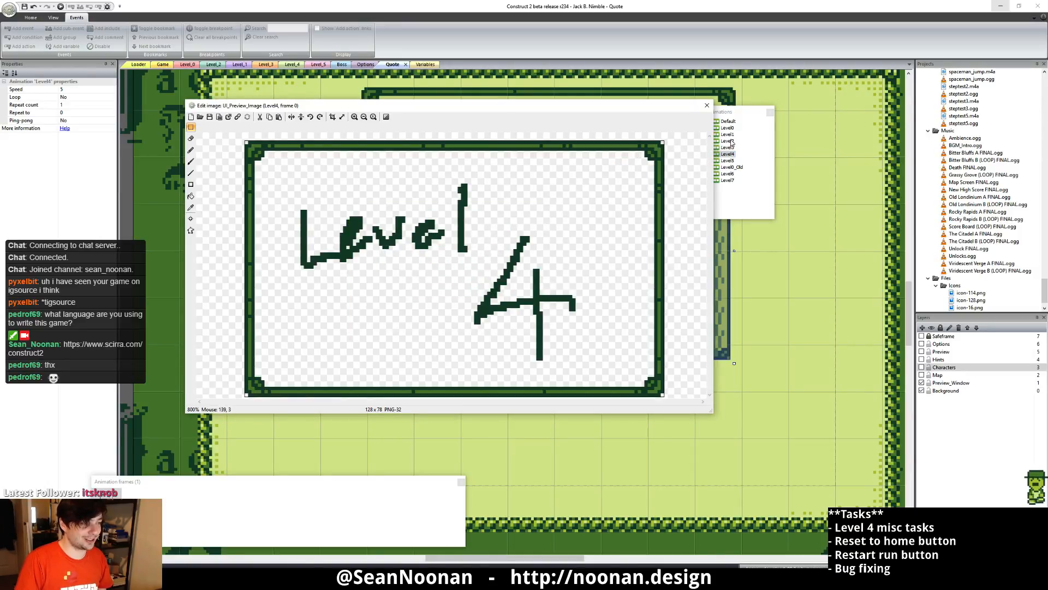
- Compare the Level3 and Level4 preview images and delete the Level4 placeholder animation
click(724, 148)
click(725, 148)
click(727, 154)
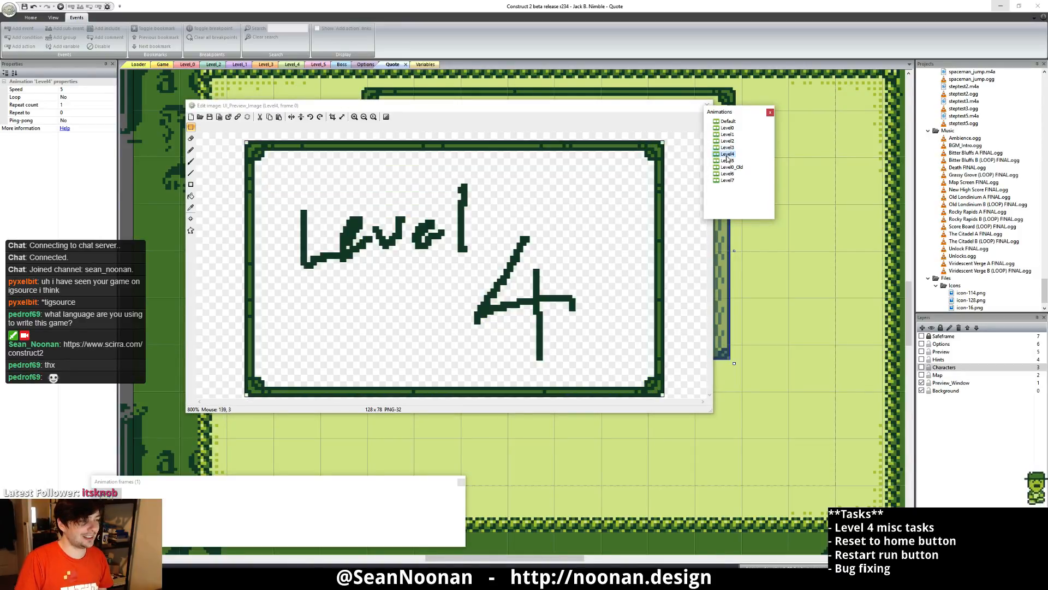
click(725, 148)
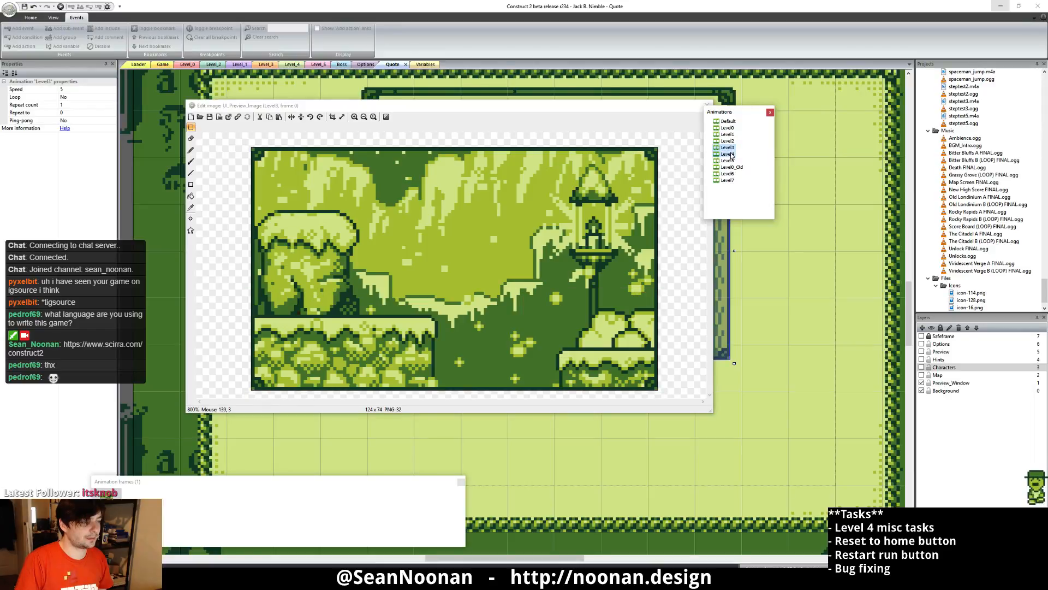
click(727, 154)
right_click(727, 154)
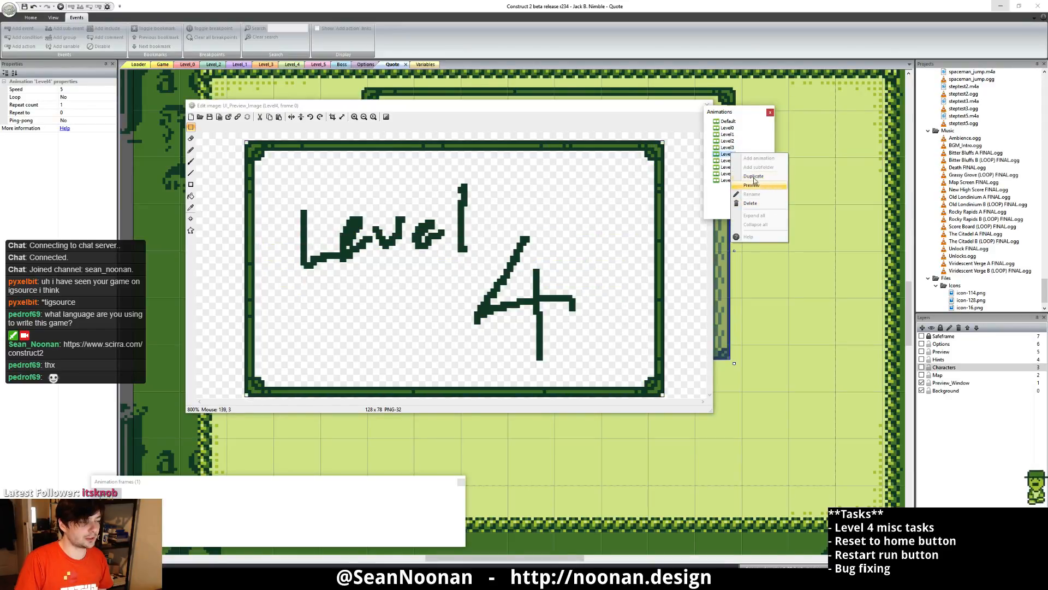
click(758, 203)
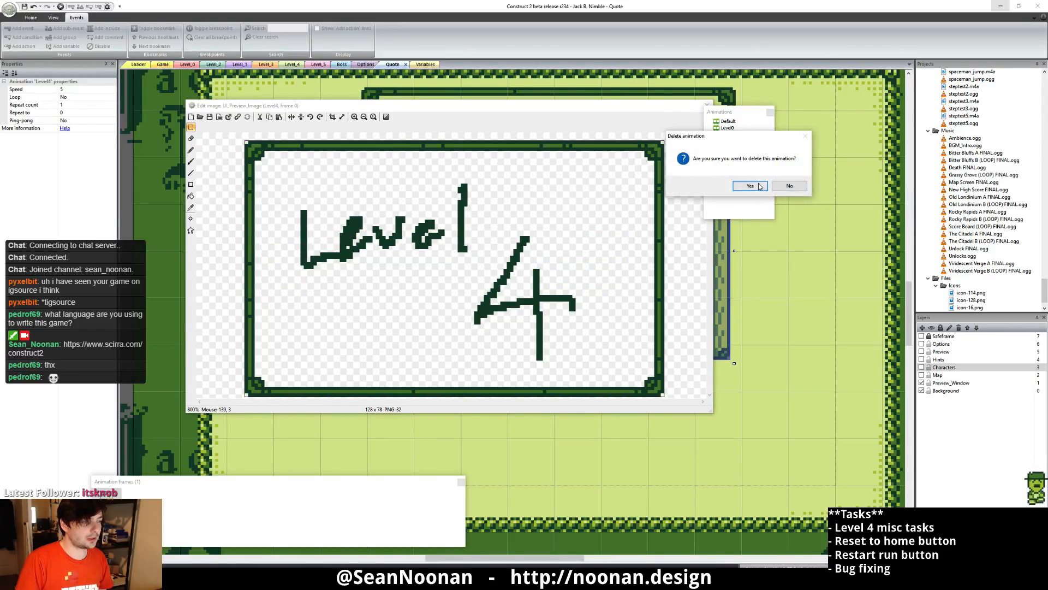
click(749, 186)
- Duplicate the Level3 animation and name the copy Level4
right_click(724, 148)
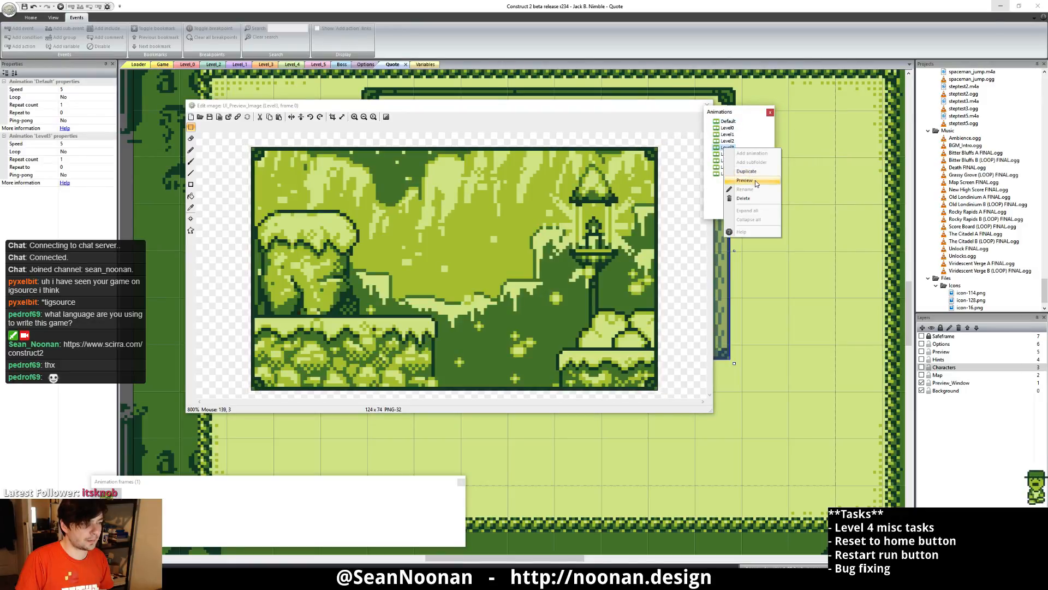
click(736, 171)
text(Level)
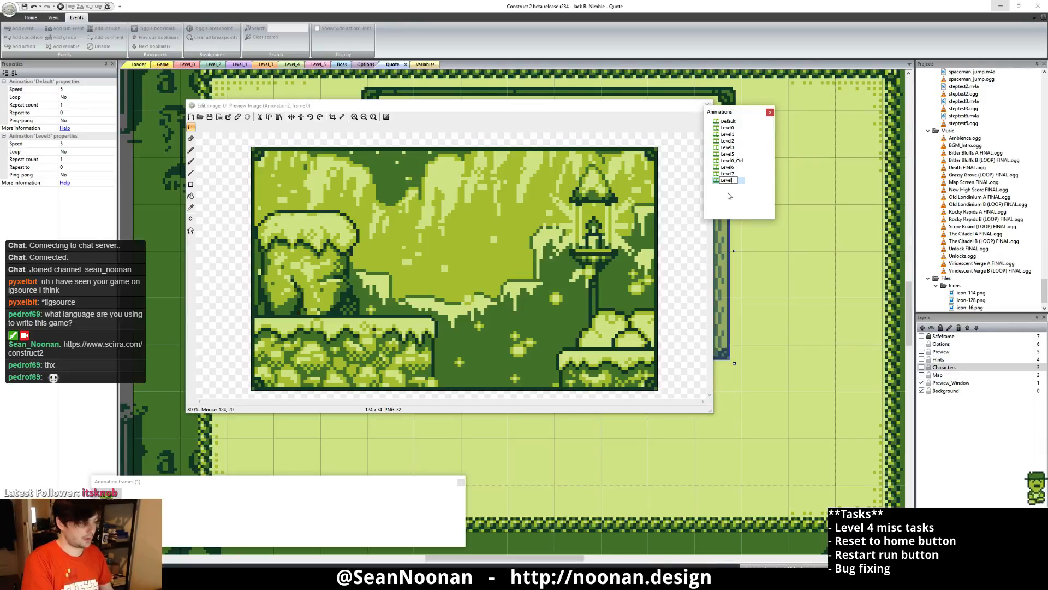
text(4)
key(Return)
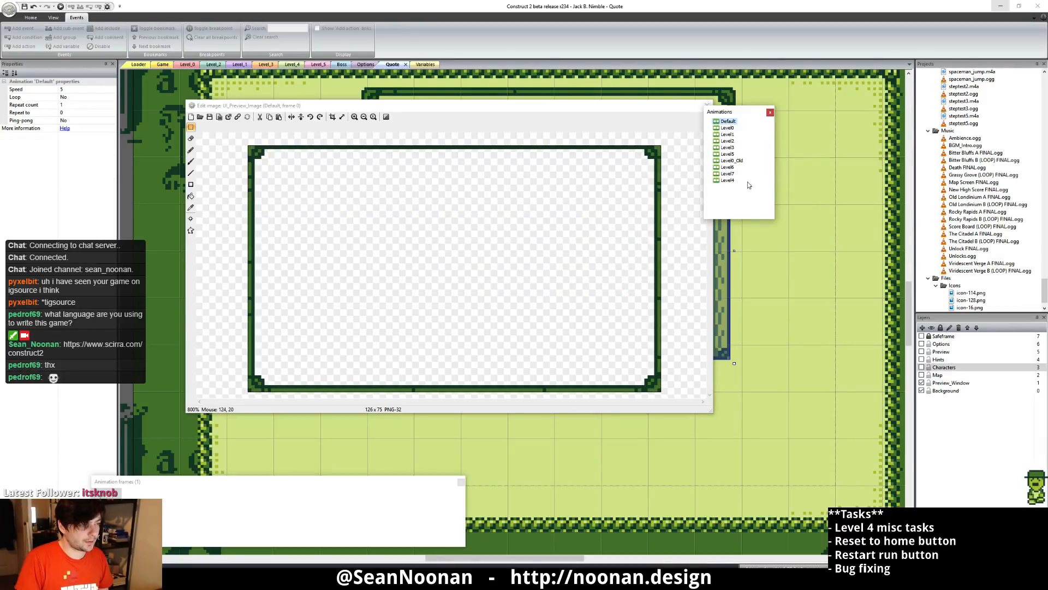
- Move the Level4 animation between Level3 and Level5, check Level7 and select Level4 for editing
drag(724, 181, 724, 151)
click(733, 174)
click(734, 180)
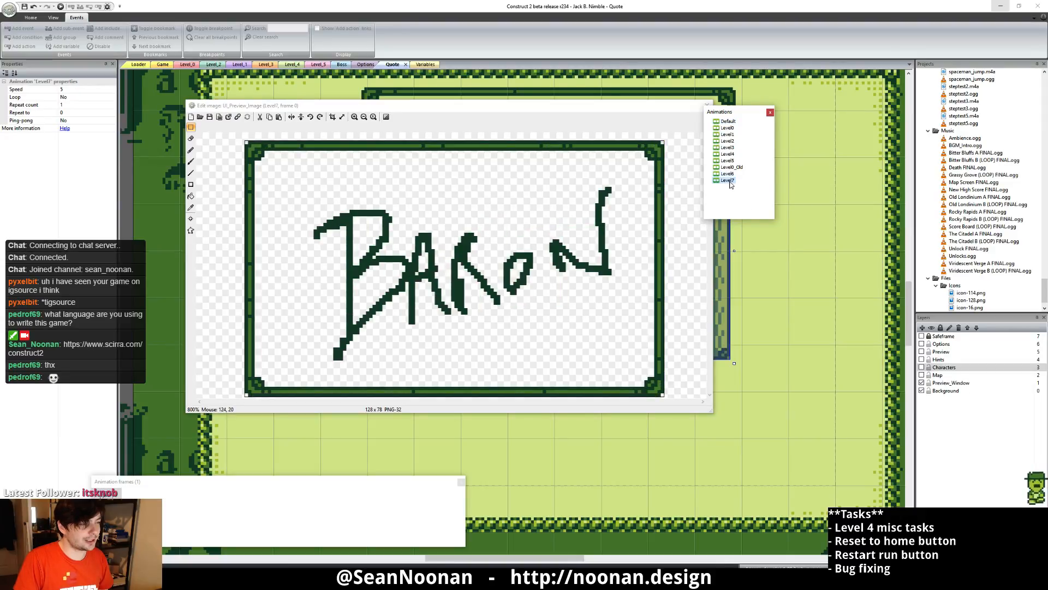
click(727, 154)
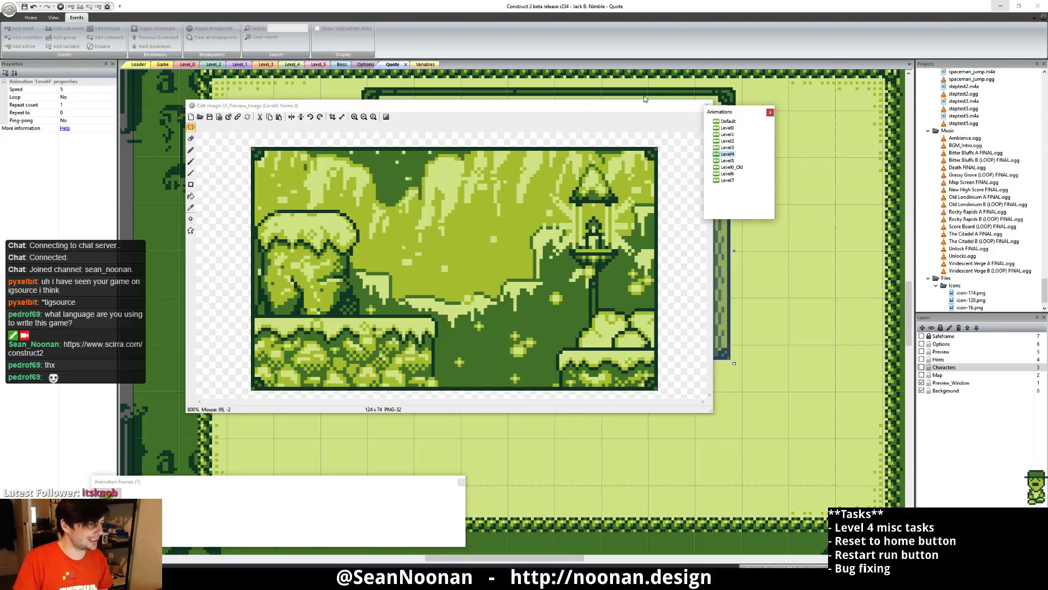
- Send the Level4 frame to Photoshop for external editing and paste the finished castle artwork over the old image
click(228, 118)
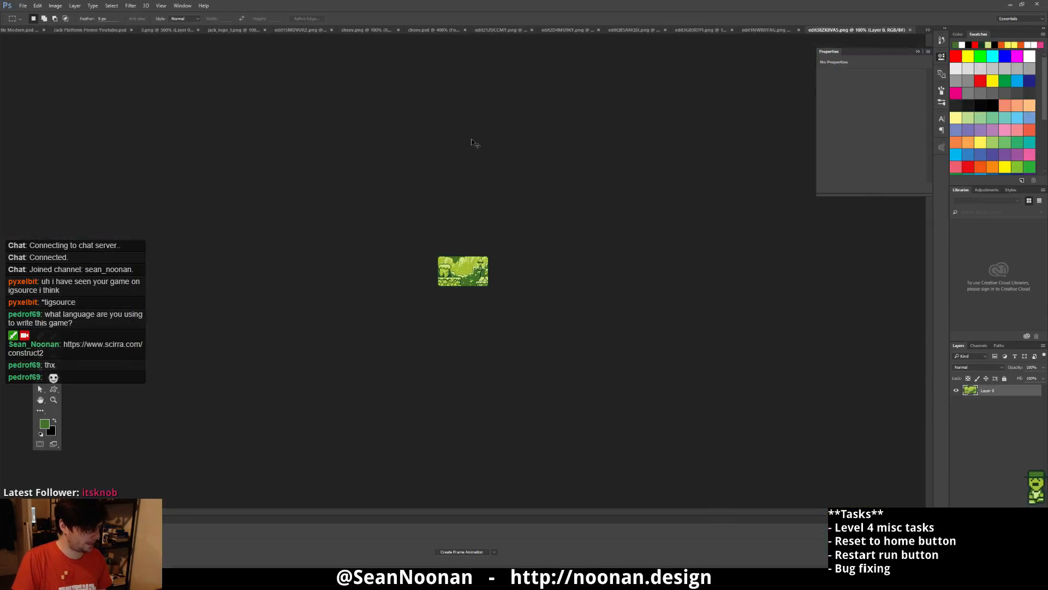
key(ctrl+v)
alt+scroll(527, 273, up, 5)
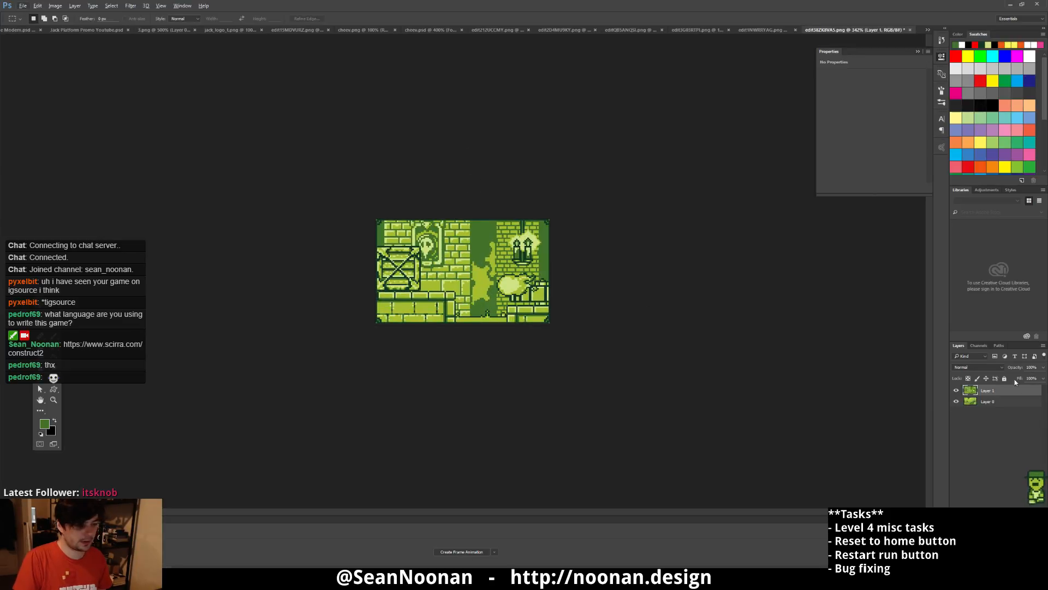
- Delete the old artwork on Layer 0 and save the image file
click(977, 403)
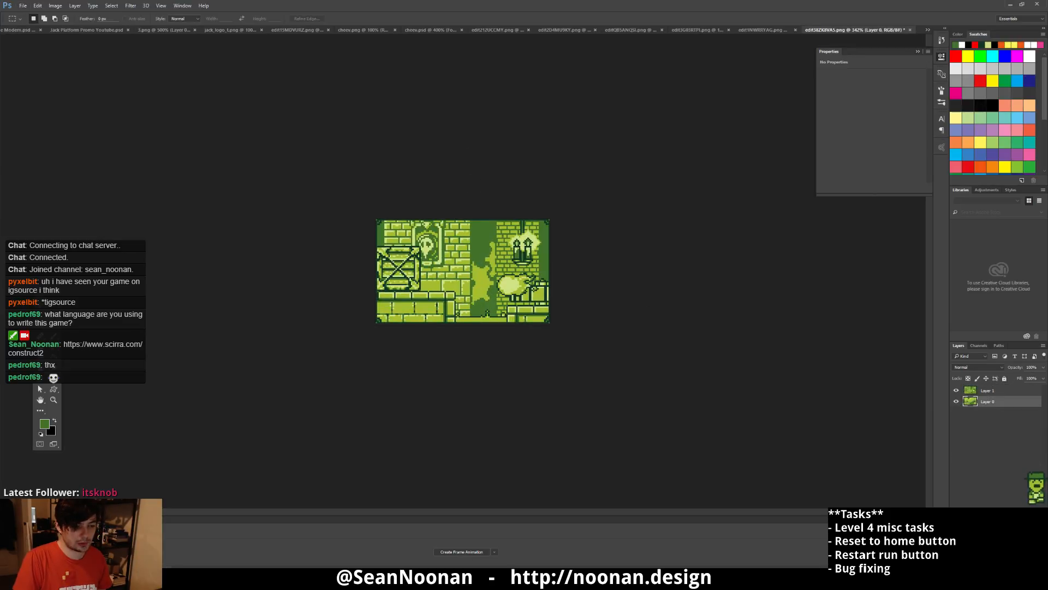
key(Delete)
key(ctrl+s)
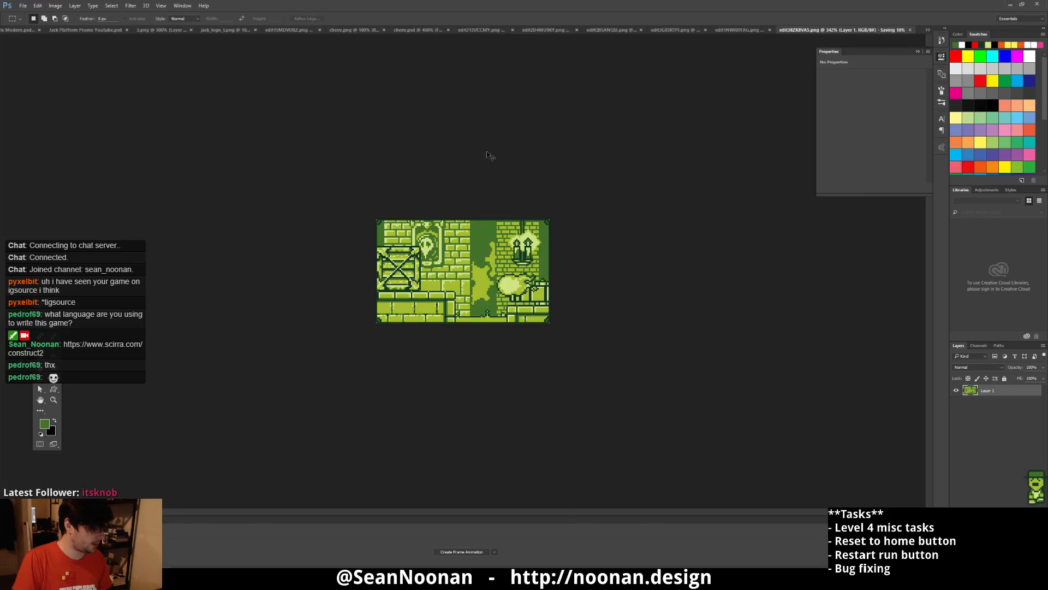
- Return to Construct 2, reload the edited Level4 frame and close the sprite's image editor
key(alt+Tab)
click(506, 278)
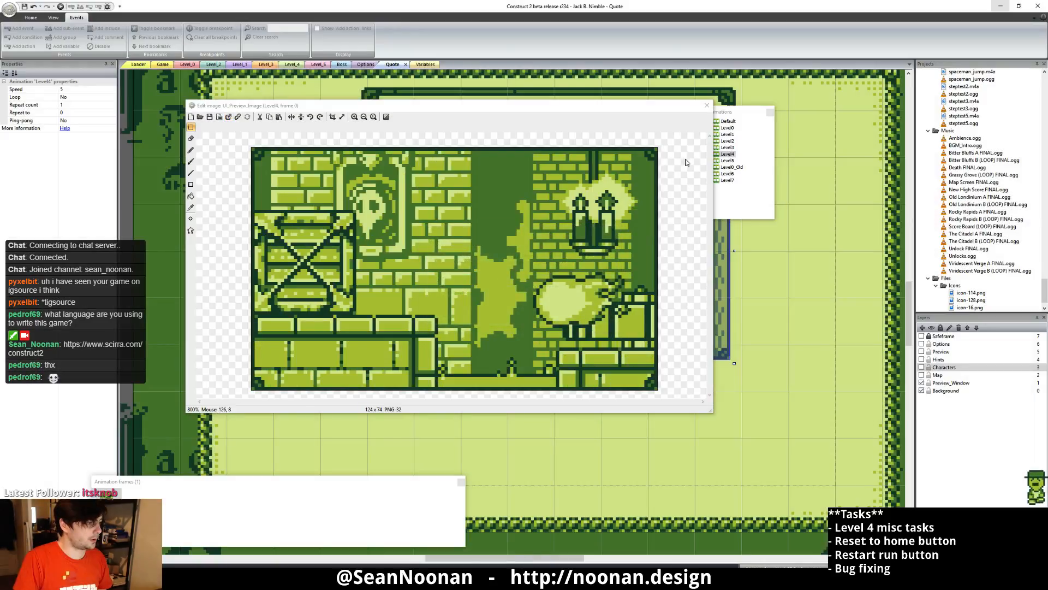
click(707, 105)
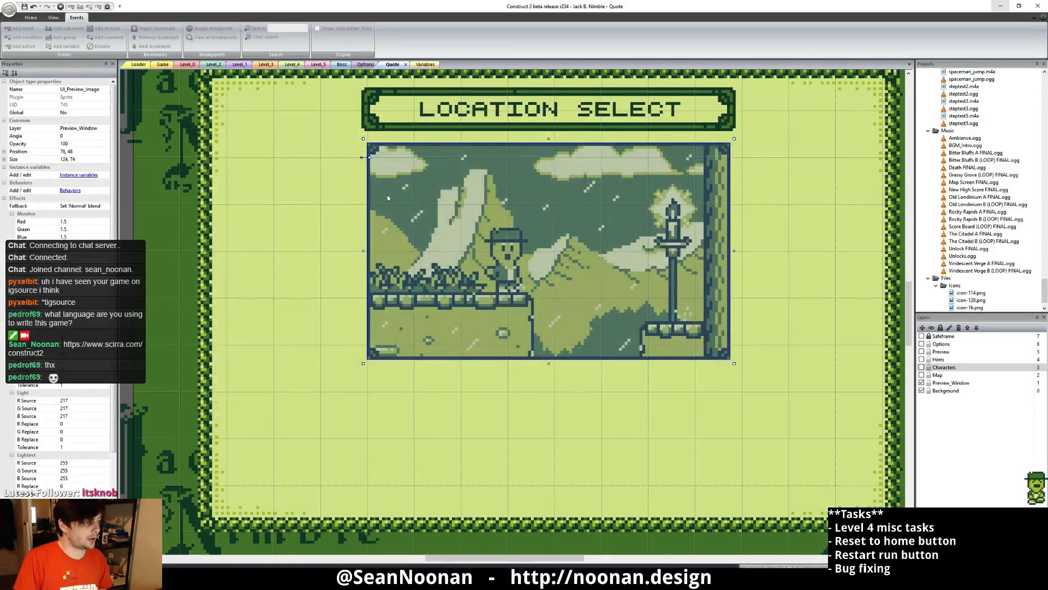
middle_drag(393, 195, 659, 246)
click(250, 271)
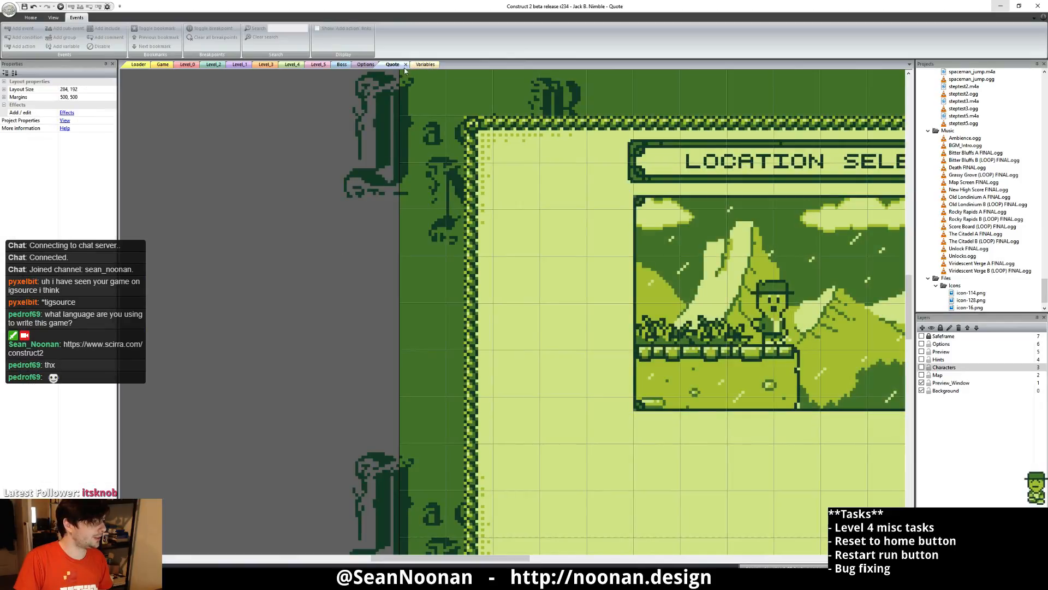
- Display the Loader layout, save the project and run the game preview in full screen
click(140, 64)
click(23, 7)
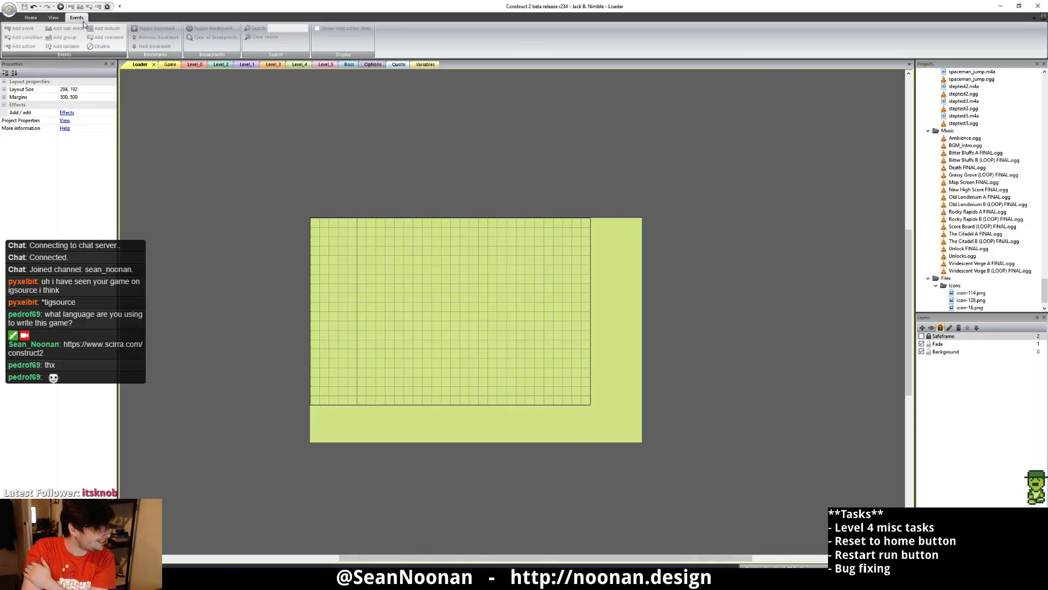
click(61, 7)
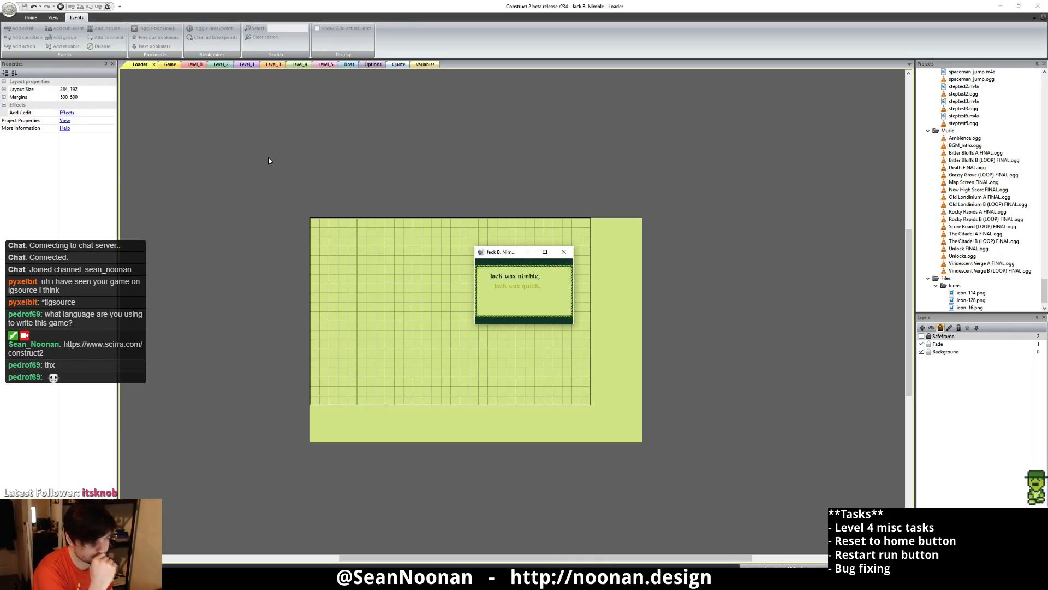
key(F11)
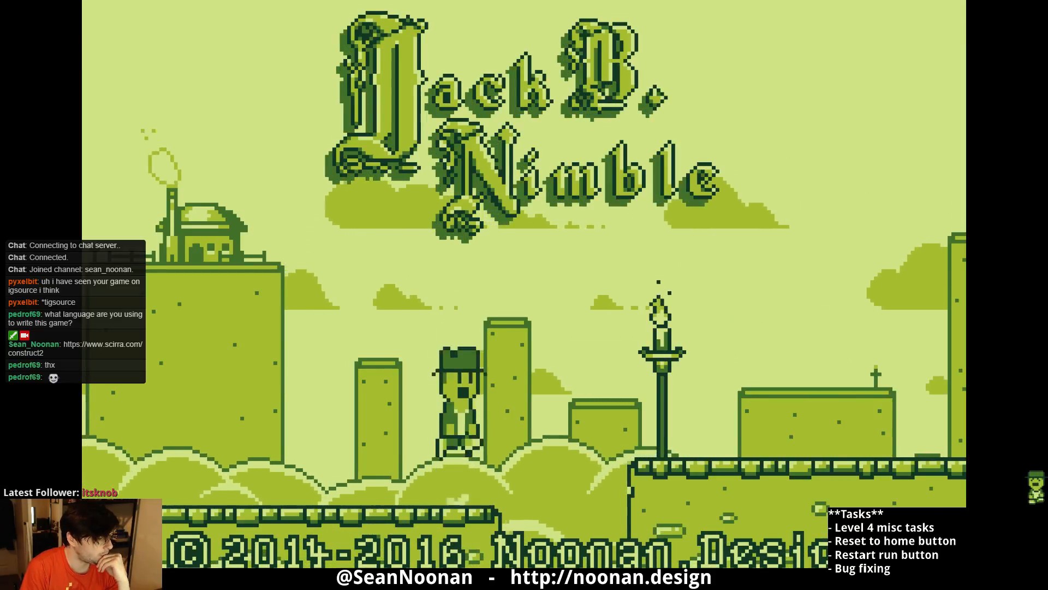
- Start the game past the title screen and choose the easternmost location on the map
key(space)
key(x)
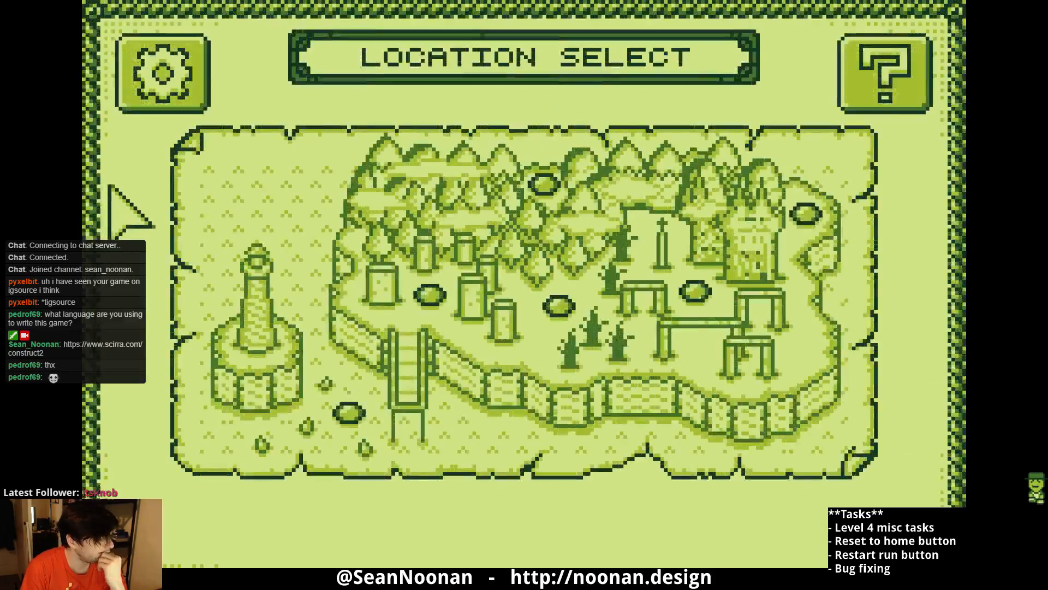
click(430, 295)
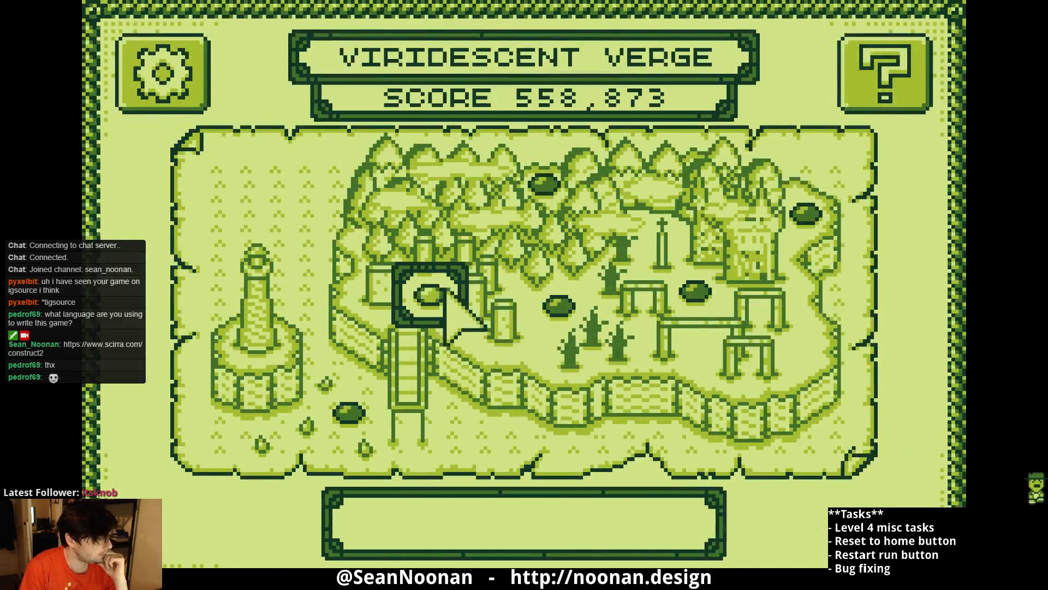
click(808, 213)
click(808, 213)
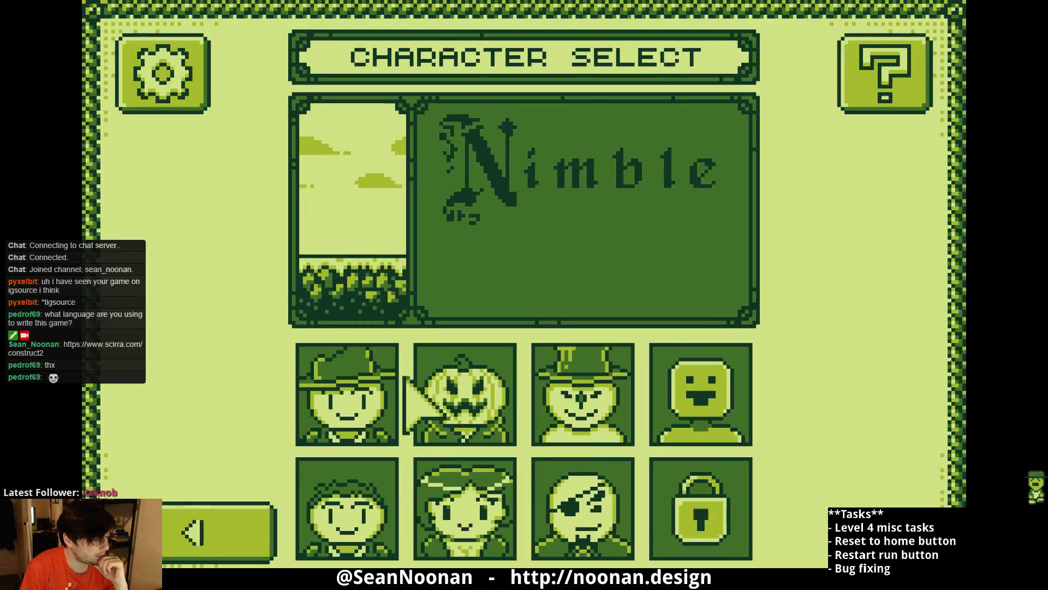
- Check the new Level 4 preview image on the theme screen with Jill Nimble, the hatted Jack and Jack O. Lantern
click(473, 500)
click(852, 501)
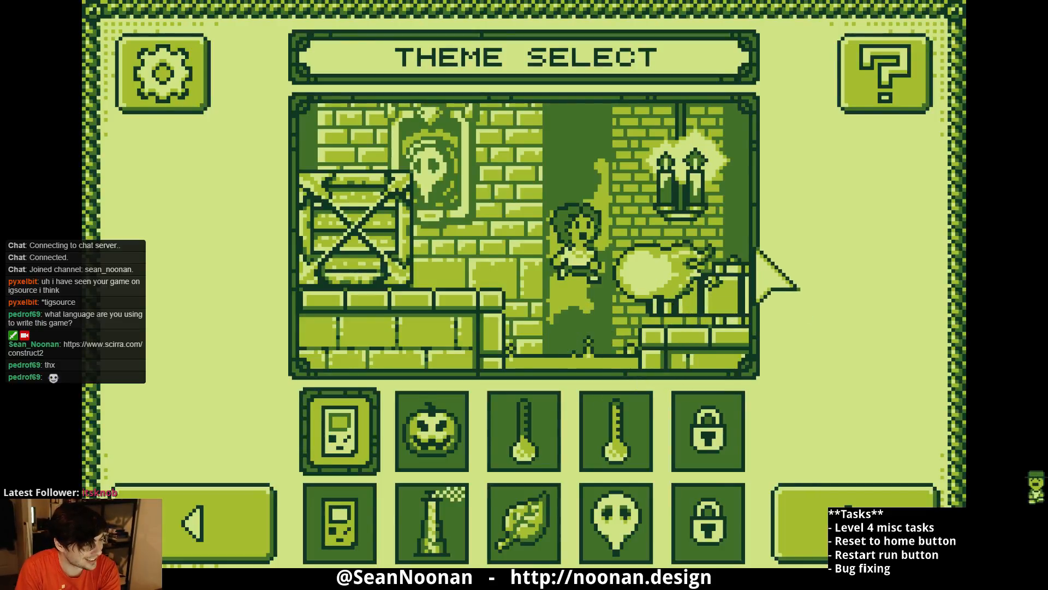
click(216, 522)
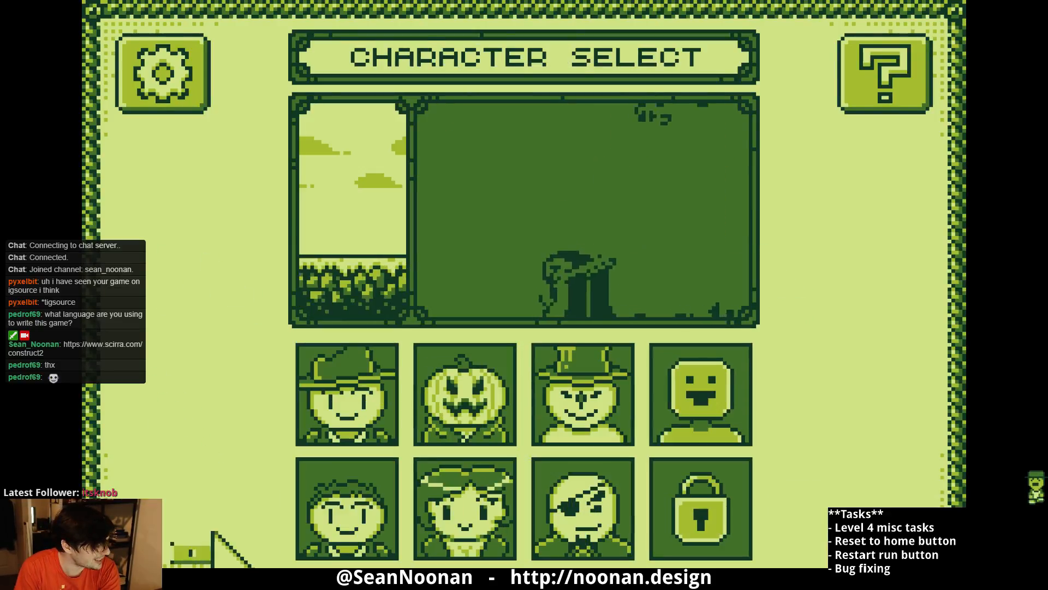
click(801, 520)
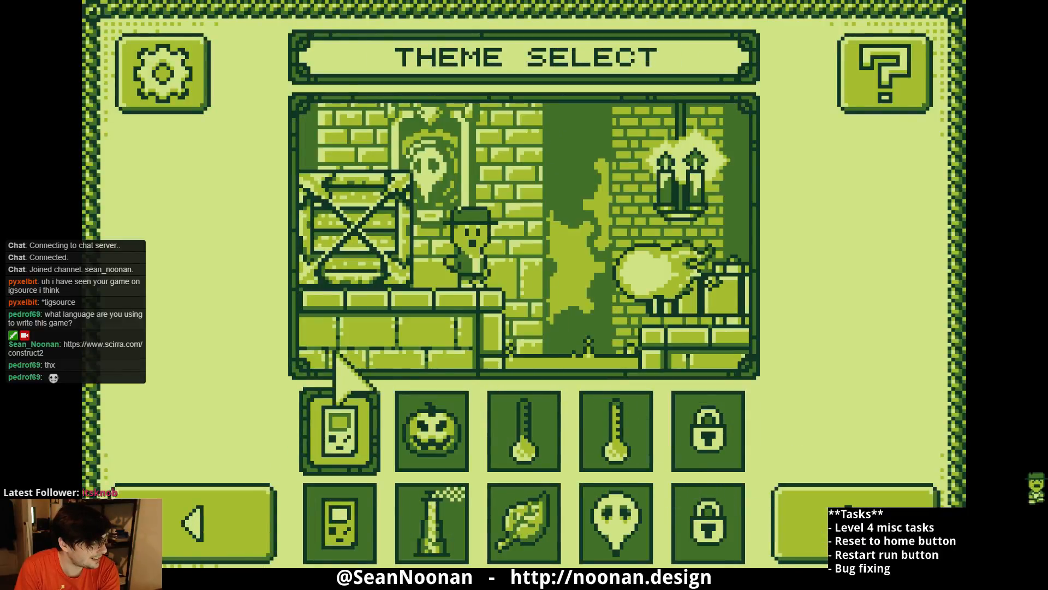
click(240, 505)
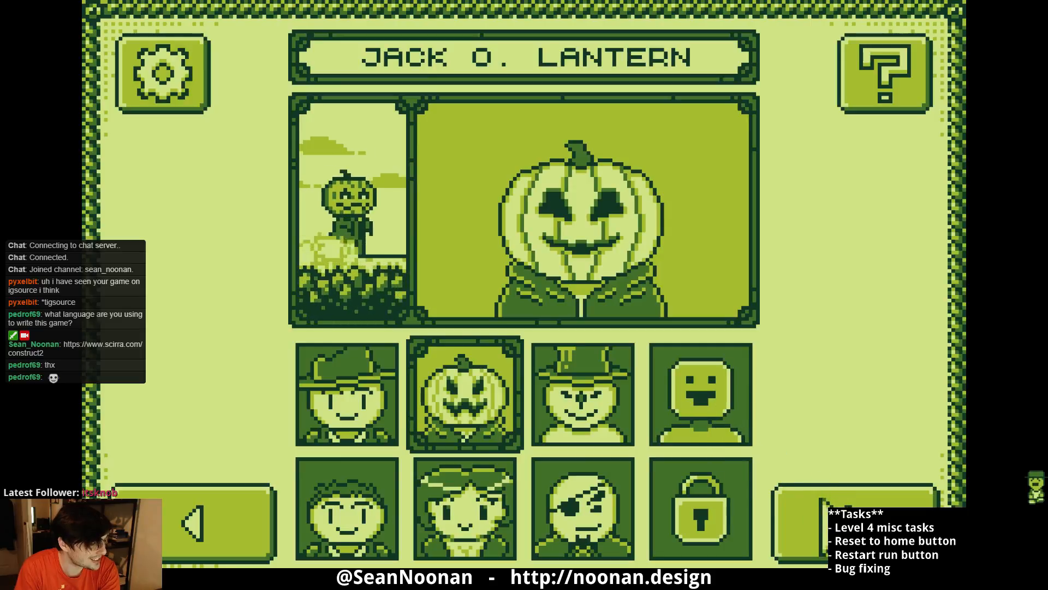
click(789, 494)
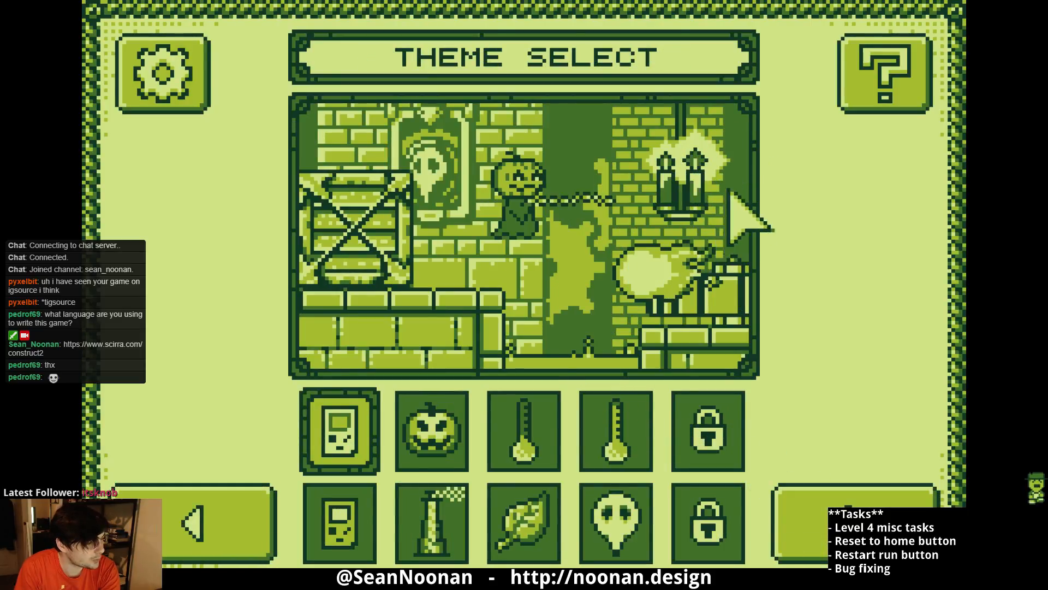
- Check the Level 4 theme preview with the top-hat snowman, Moonman and the short-haired boy as characters
click(258, 494)
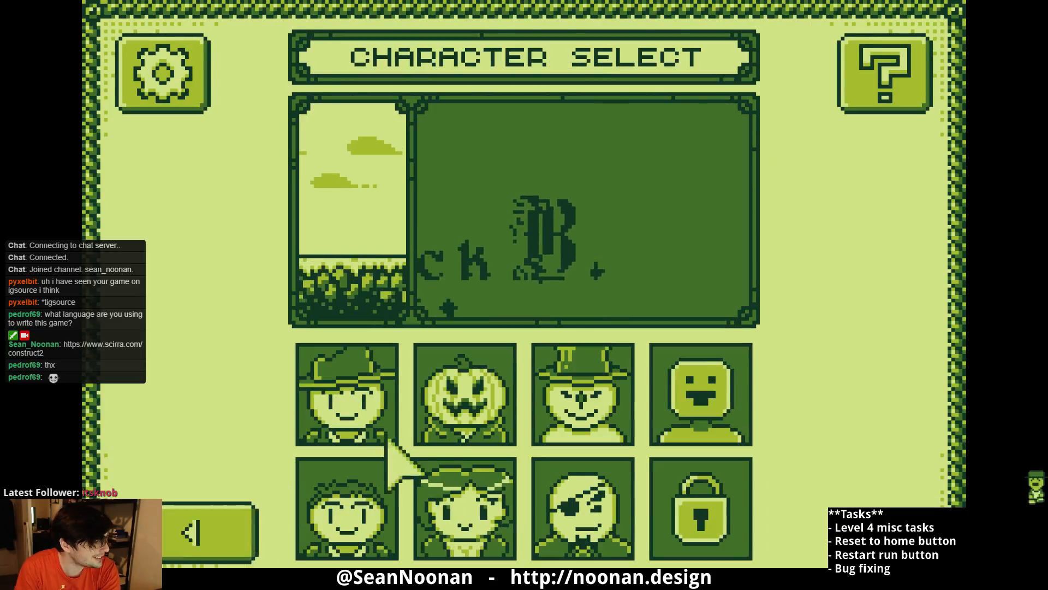
click(792, 508)
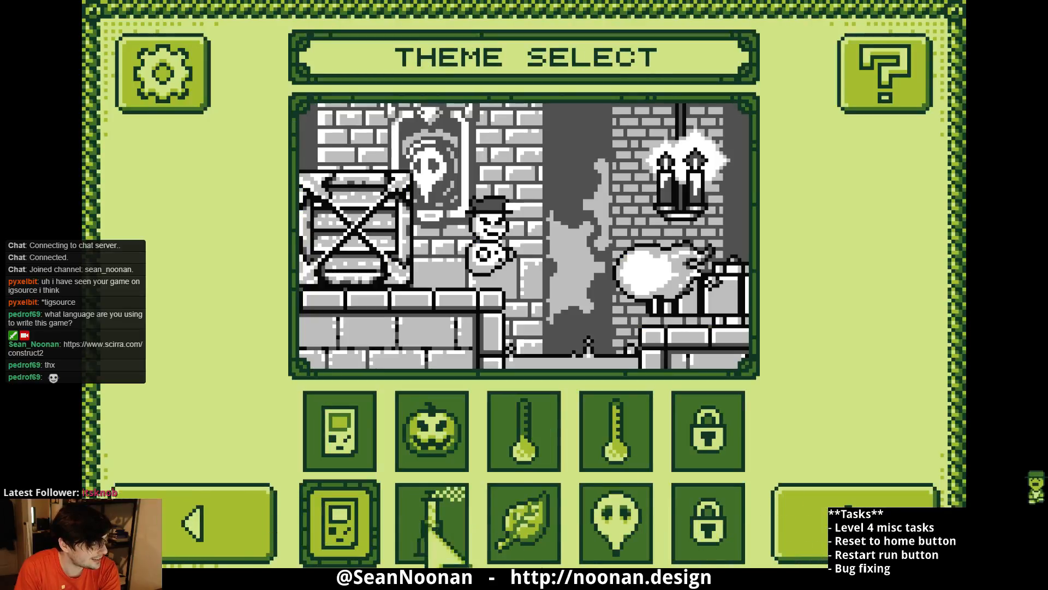
click(188, 505)
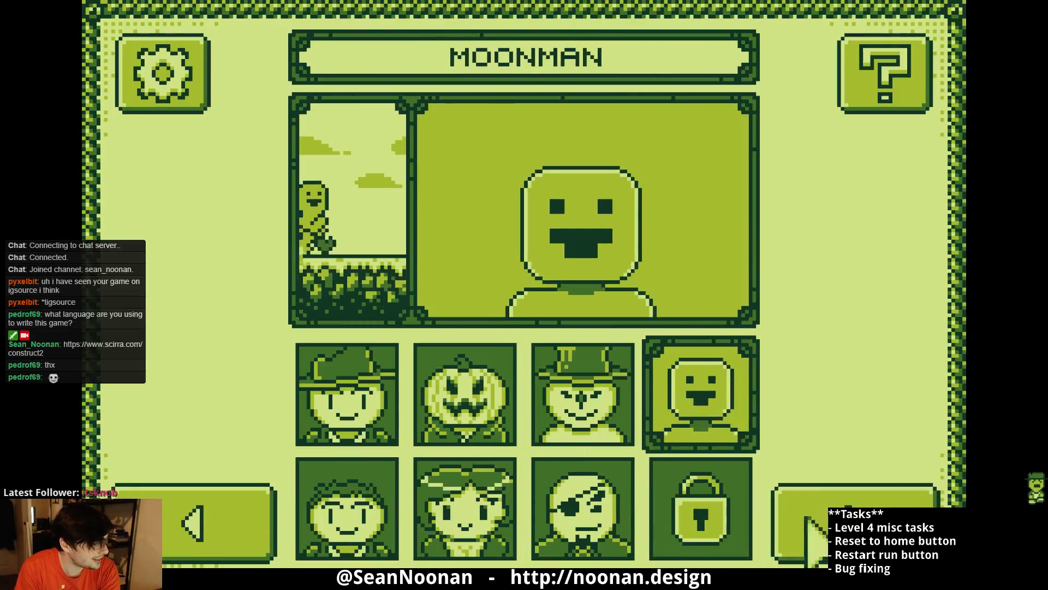
click(808, 525)
click(246, 527)
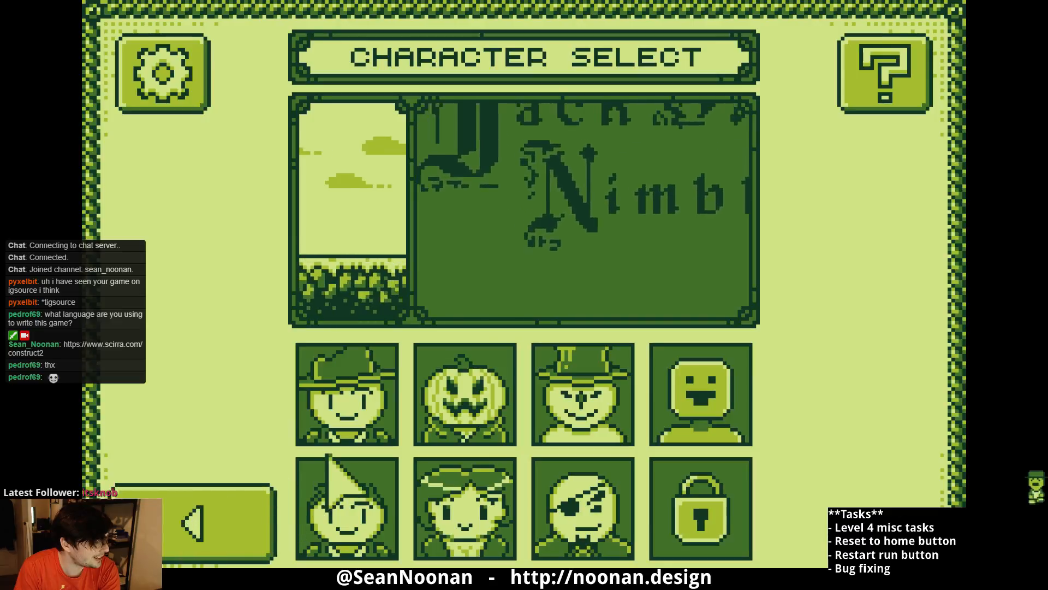
click(797, 502)
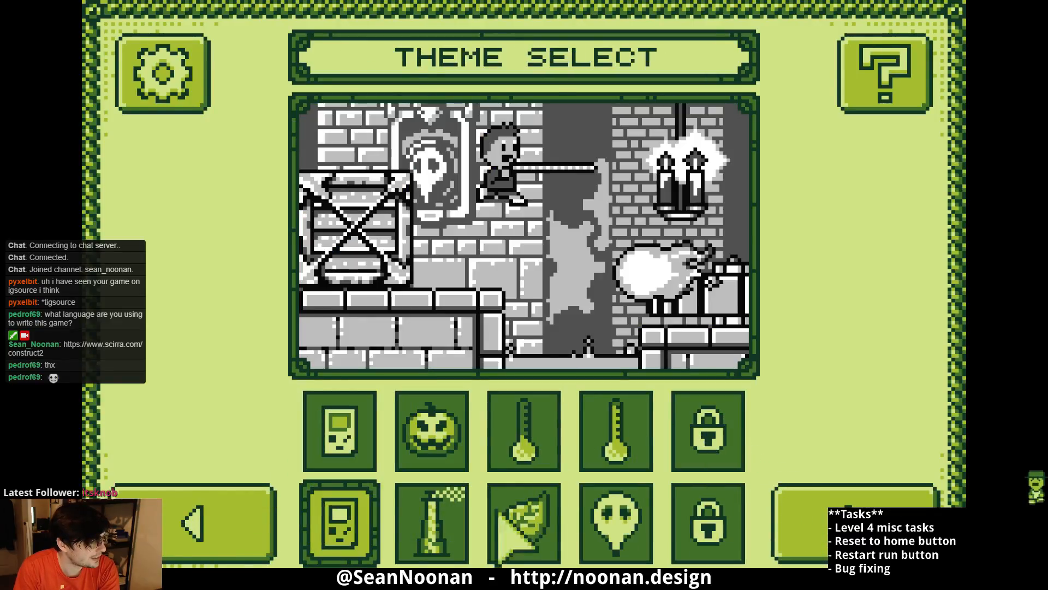
- Check the Level 4 theme preview with Jill Nimble and Jack B. Quick as characters
click(188, 519)
mouse_move(432, 470)
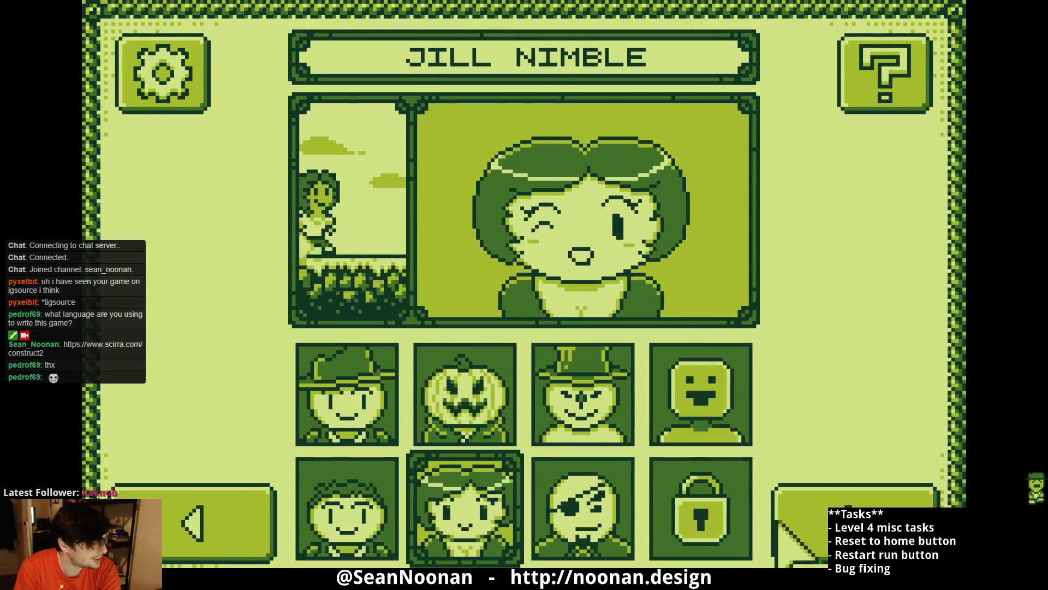
click(786, 502)
click(180, 505)
mouse_move(562, 481)
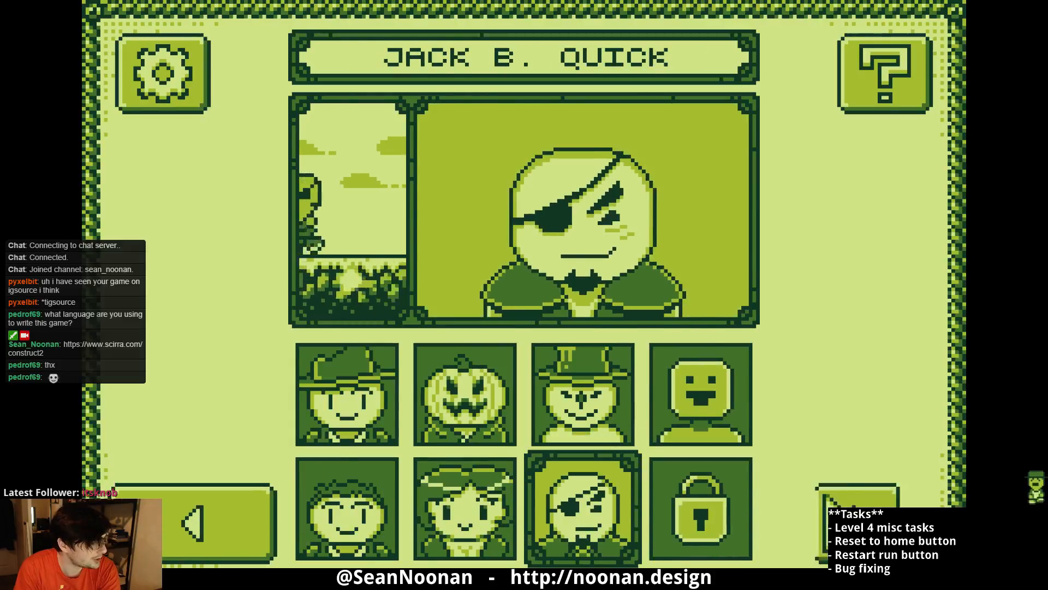
click(784, 502)
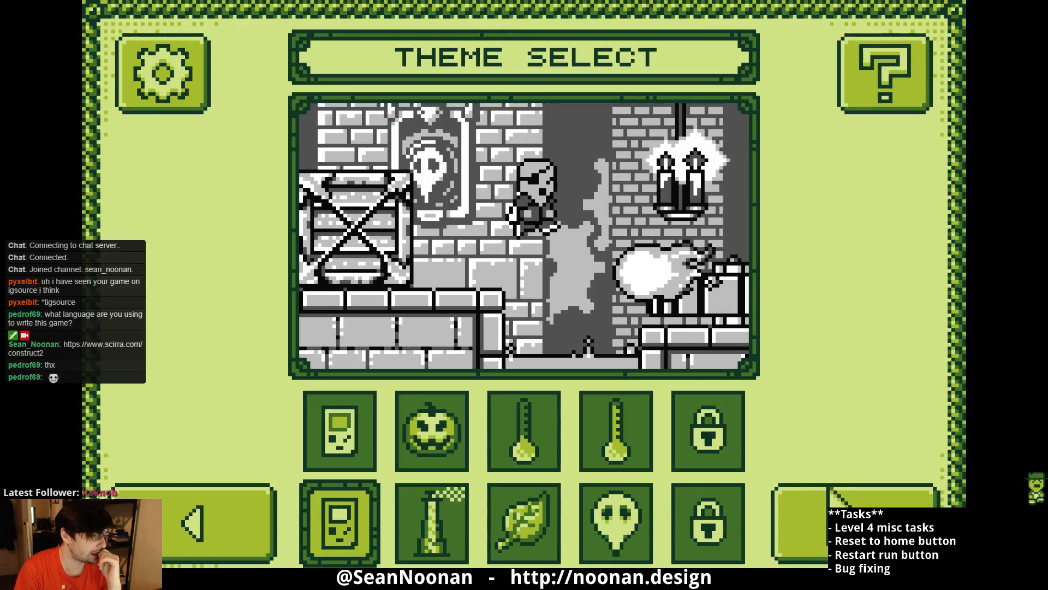
- Choose Moonman, view the preview image in the green handheld theme and start the level
click(221, 527)
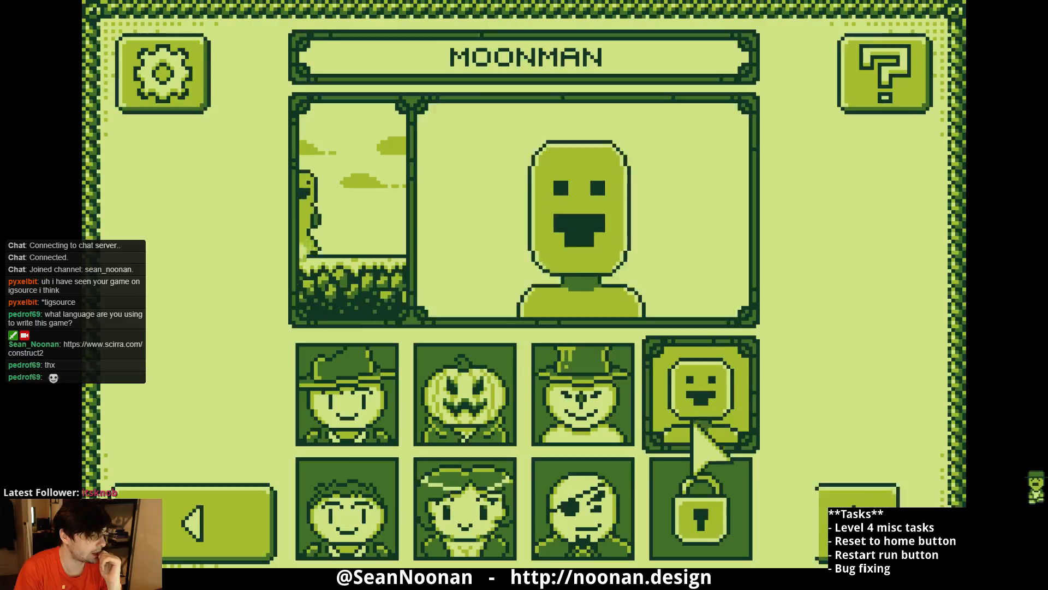
click(693, 418)
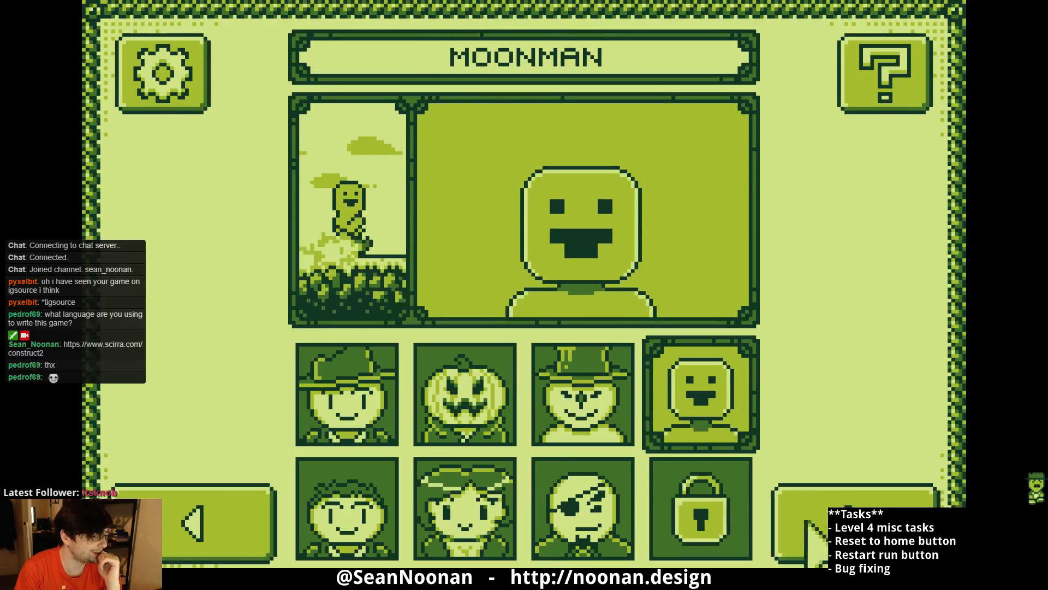
click(796, 532)
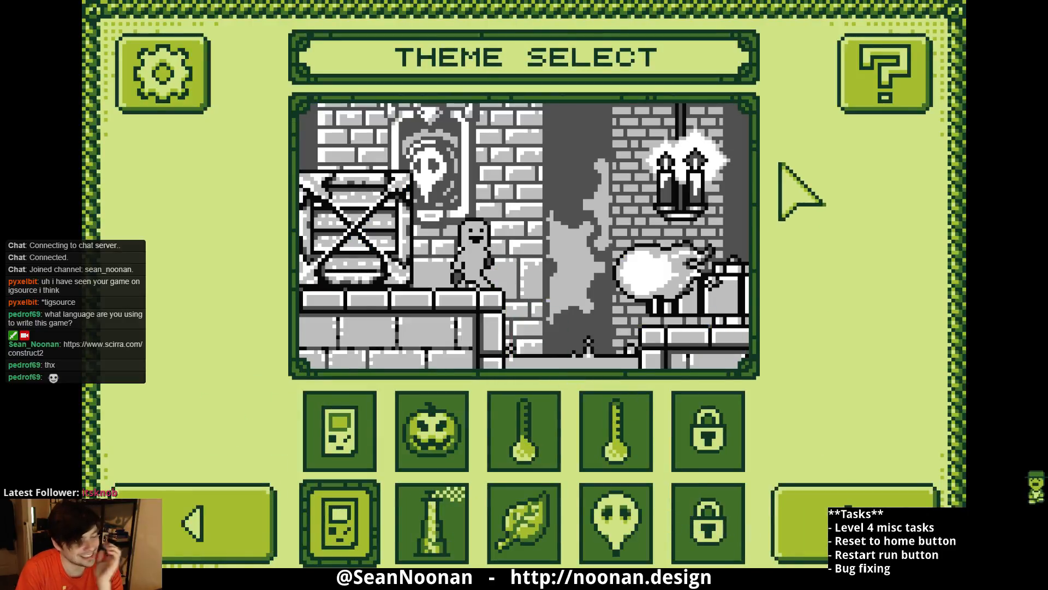
click(361, 436)
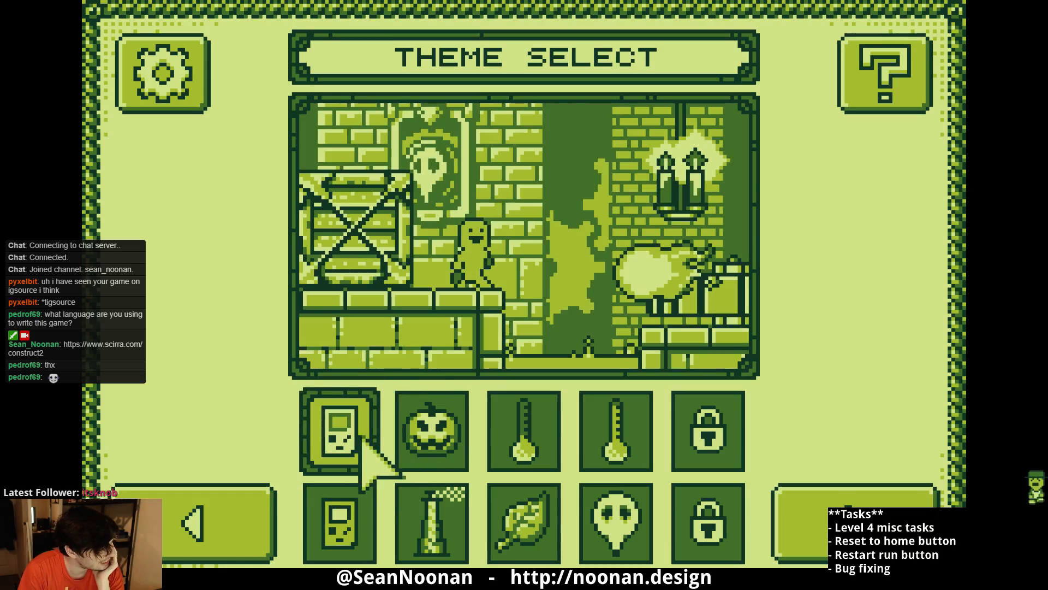
click(816, 522)
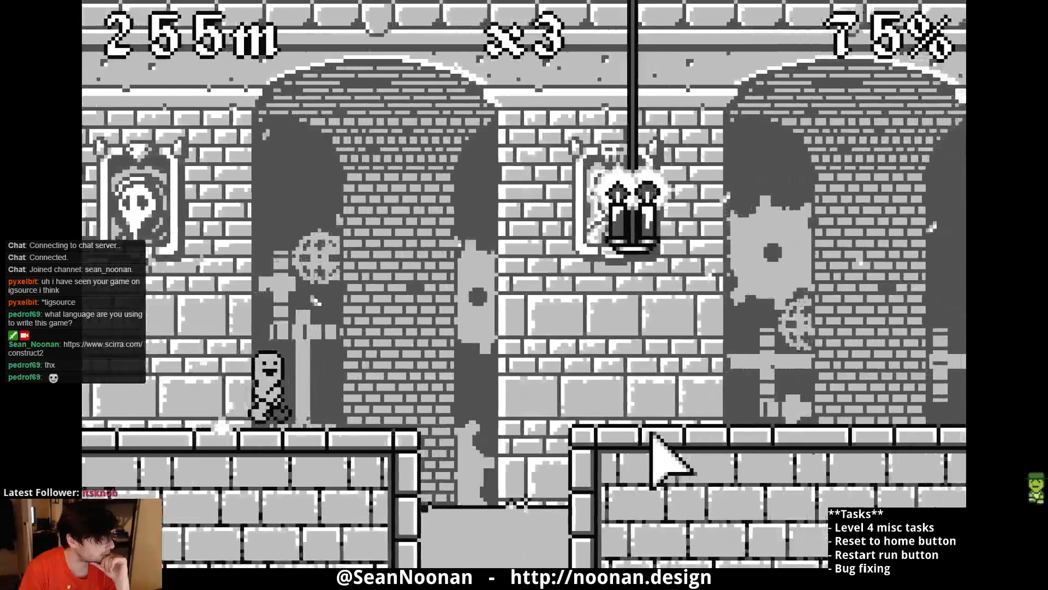
- Play-test The Citadel as Moonman in the grey theme, jumping the gaps and whipping candles until the run ends
click(652, 434)
click(652, 433)
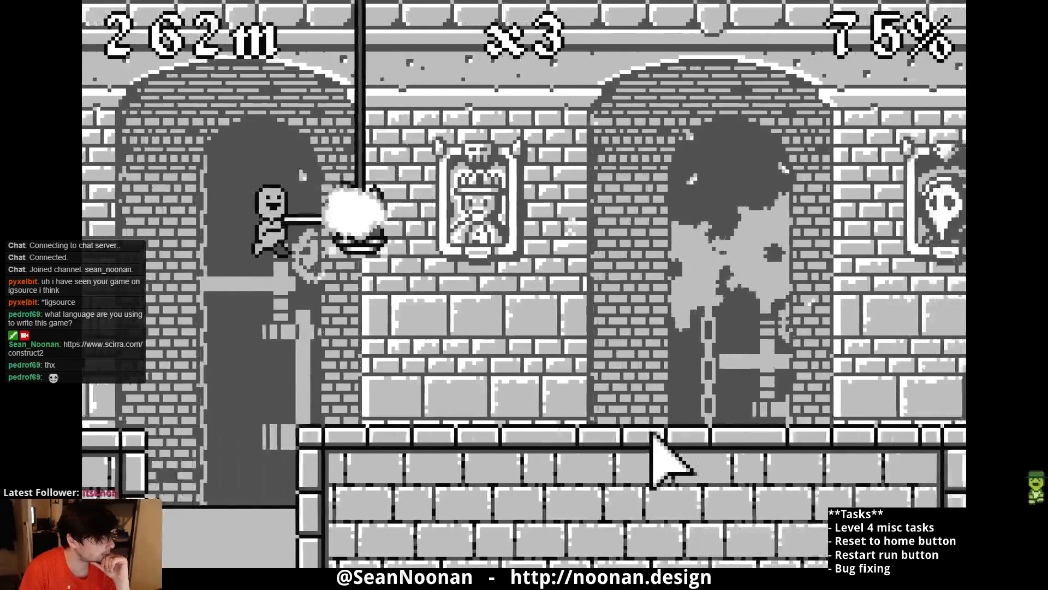
click(648, 431)
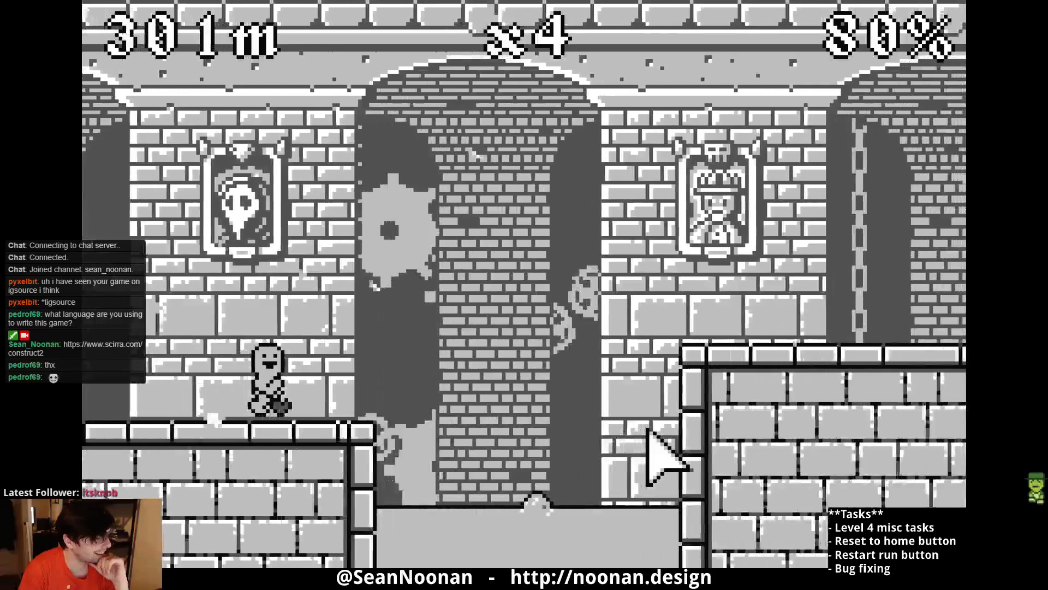
click(648, 430)
click(646, 430)
click(648, 430)
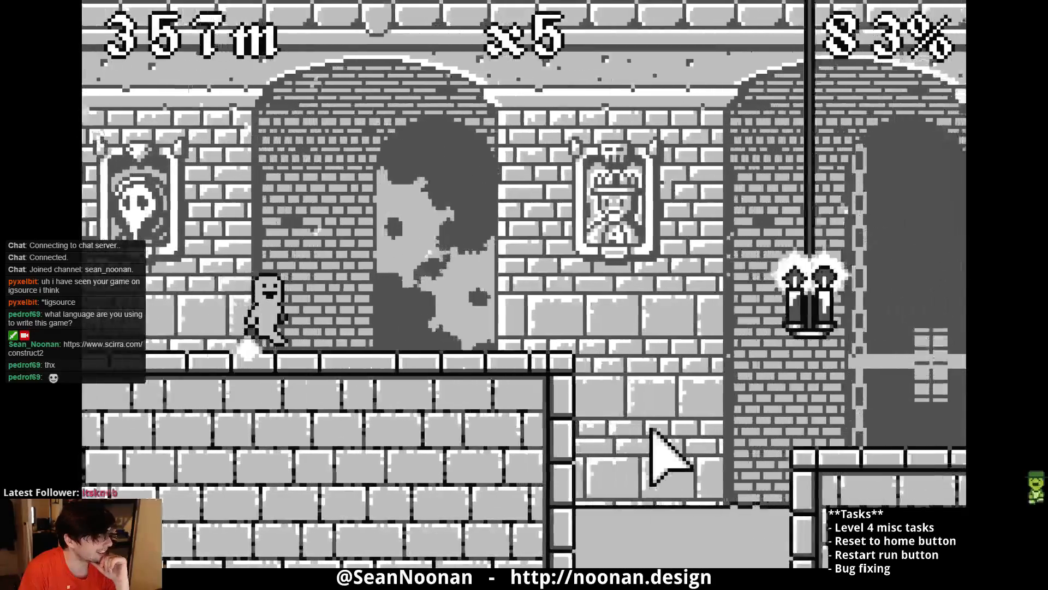
click(652, 430)
click(651, 430)
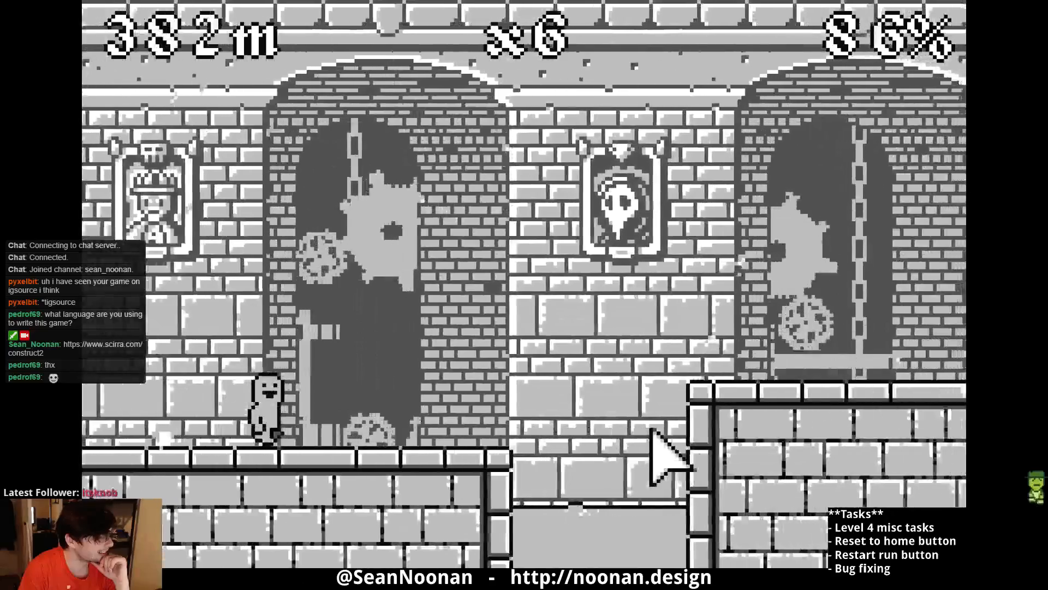
click(651, 429)
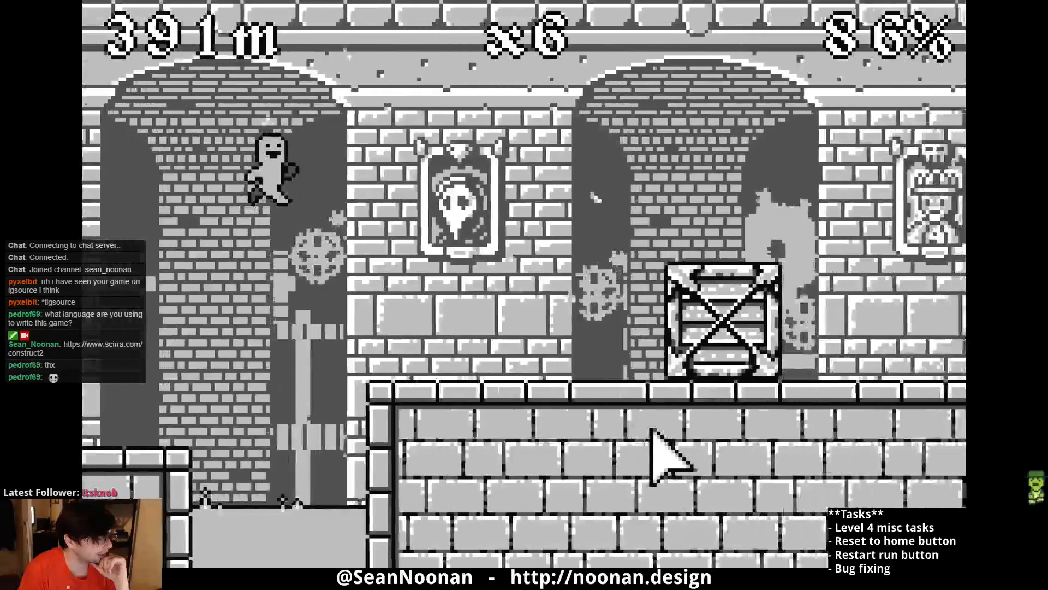
click(651, 431)
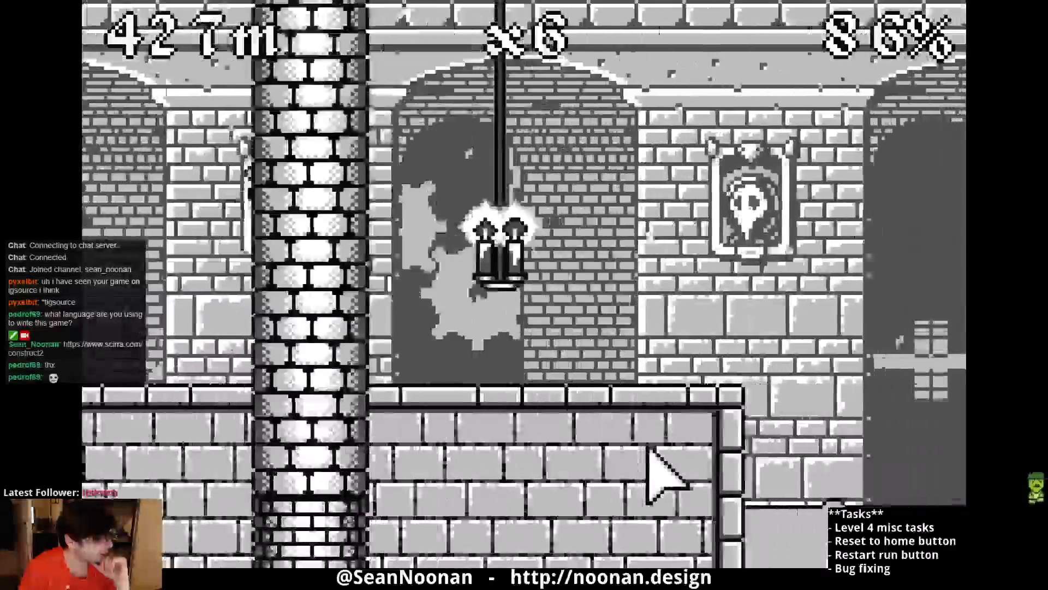
click(649, 442)
click(642, 436)
click(640, 435)
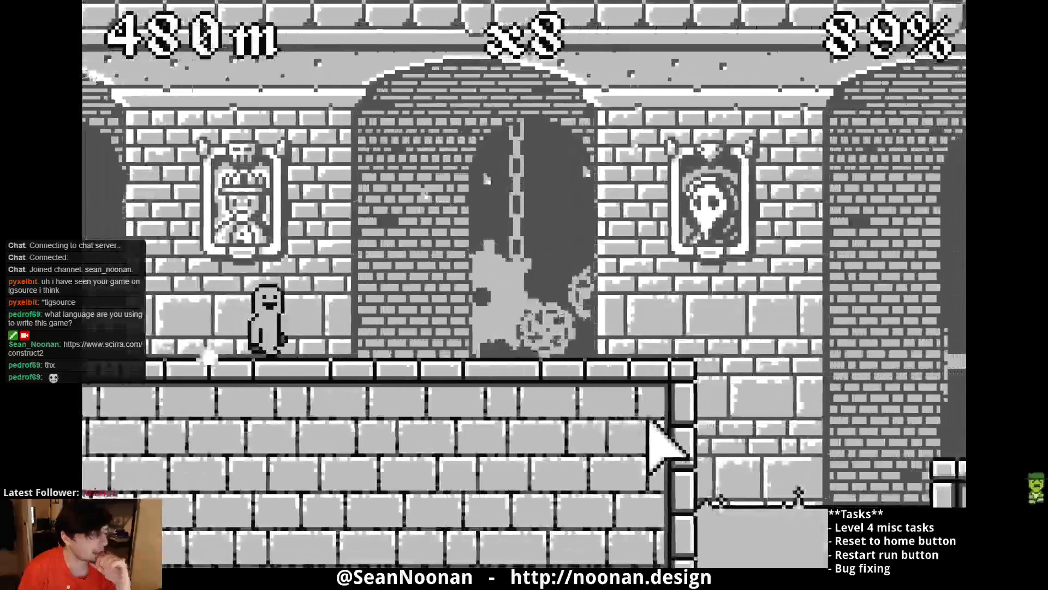
click(649, 419)
click(653, 423)
click(648, 427)
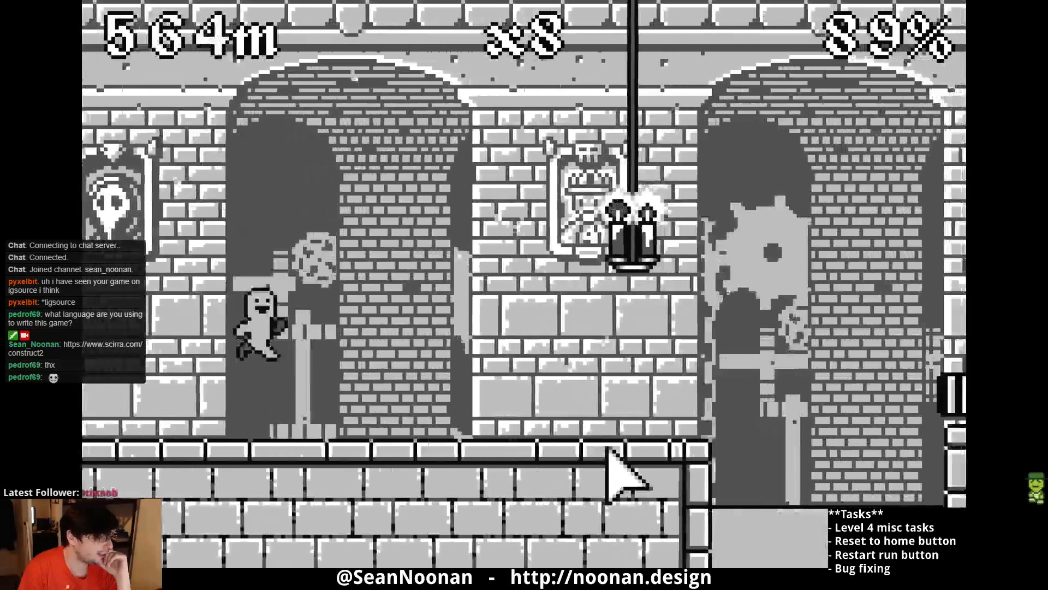
click(603, 443)
click(595, 439)
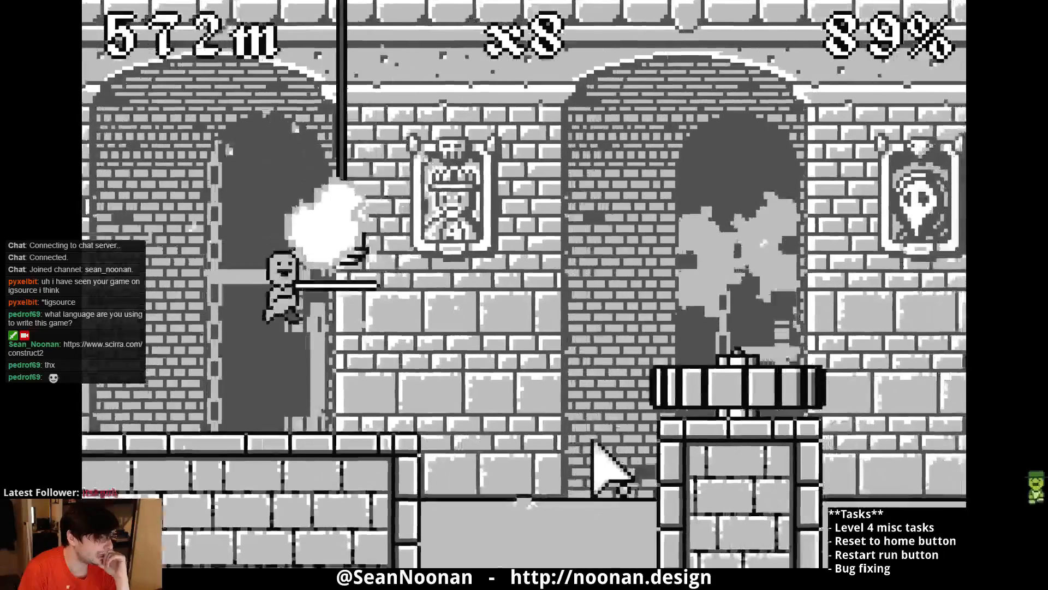
click(598, 439)
click(607, 441)
click(621, 434)
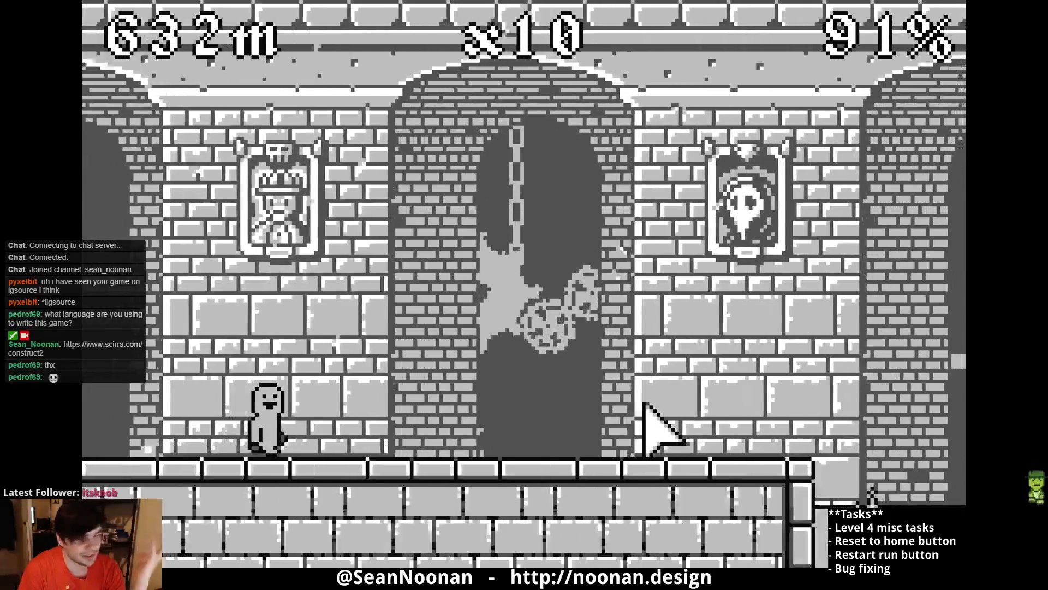
click(649, 412)
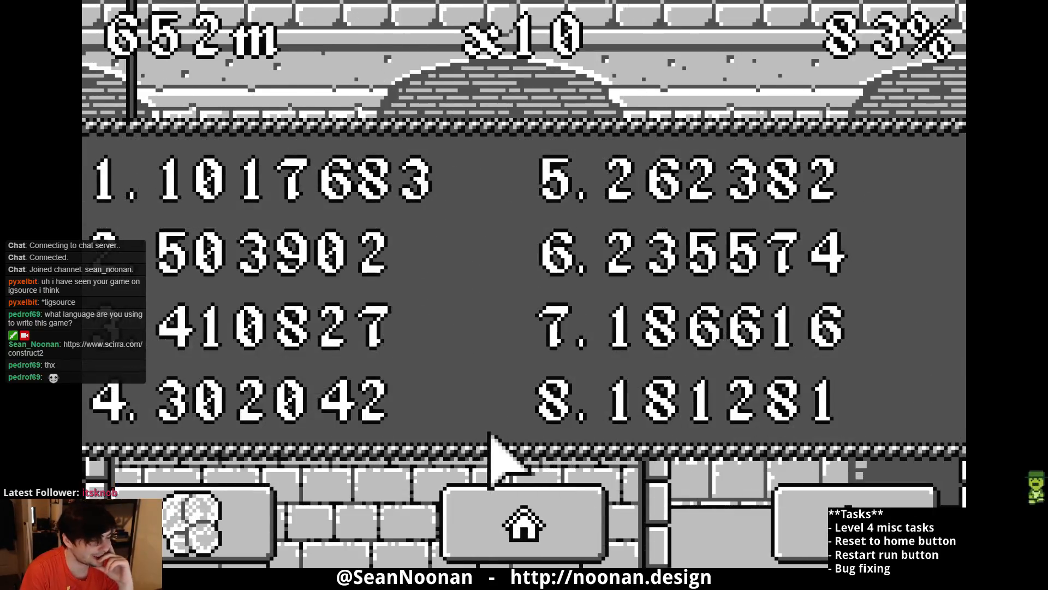
- Return to the map, select The Citadel with the long-haired girl, and preview it in the second thermometer theme
click(547, 499)
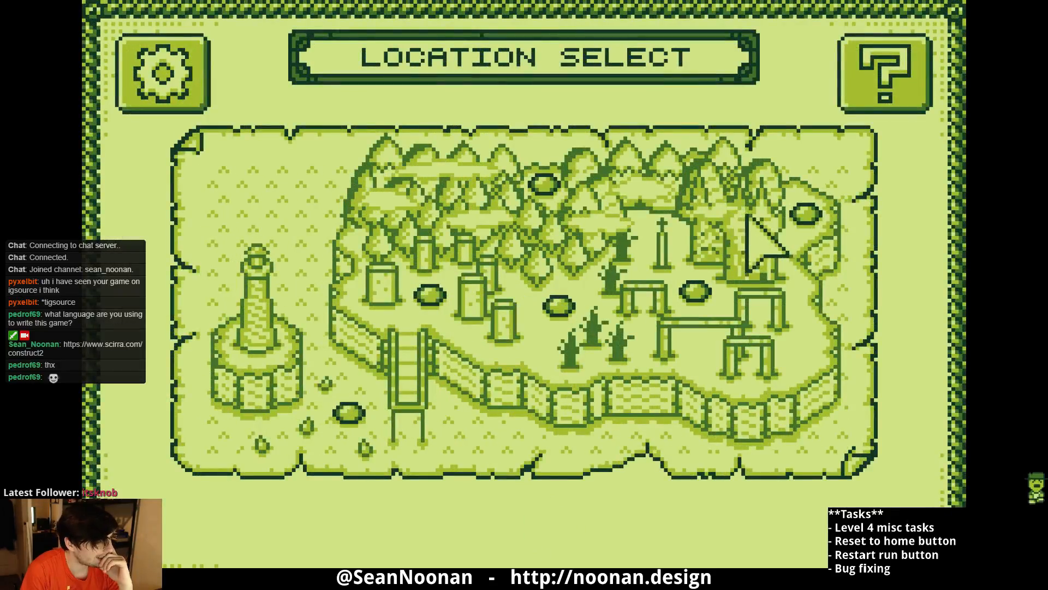
click(802, 216)
click(838, 519)
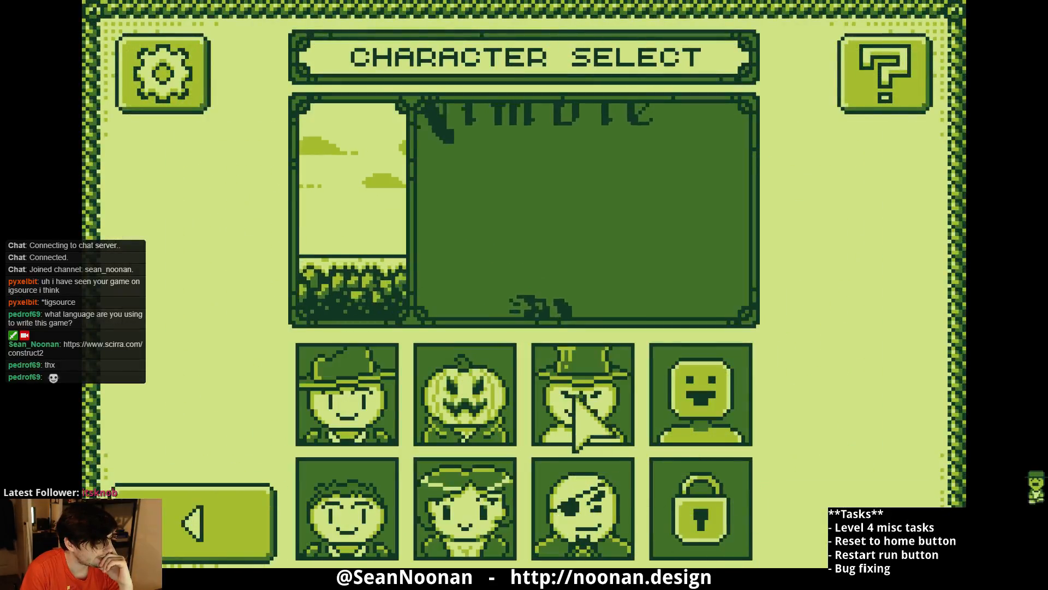
click(171, 504)
click(753, 265)
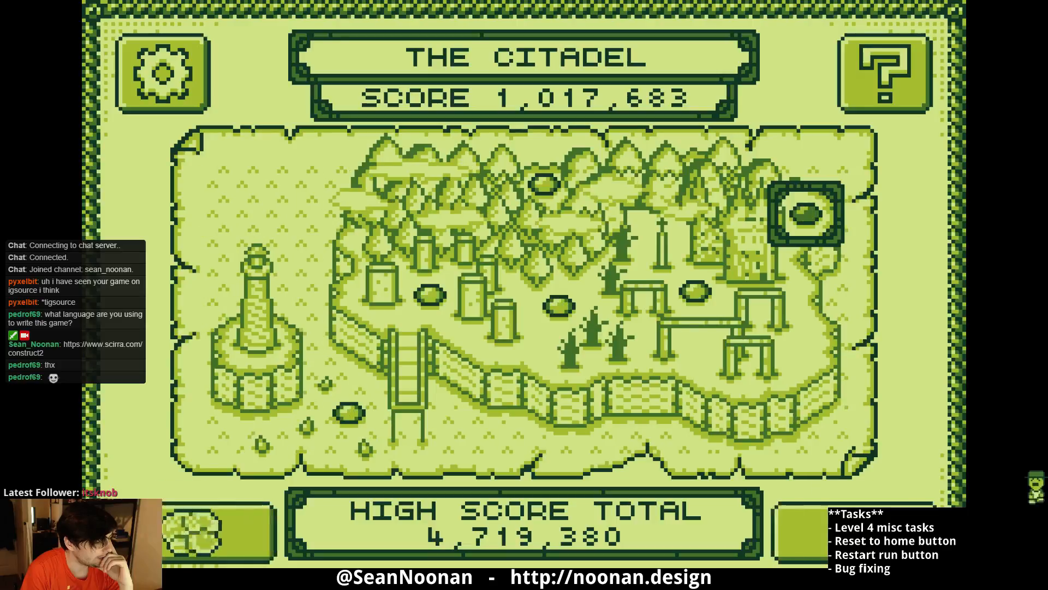
click(835, 513)
click(470, 507)
click(802, 518)
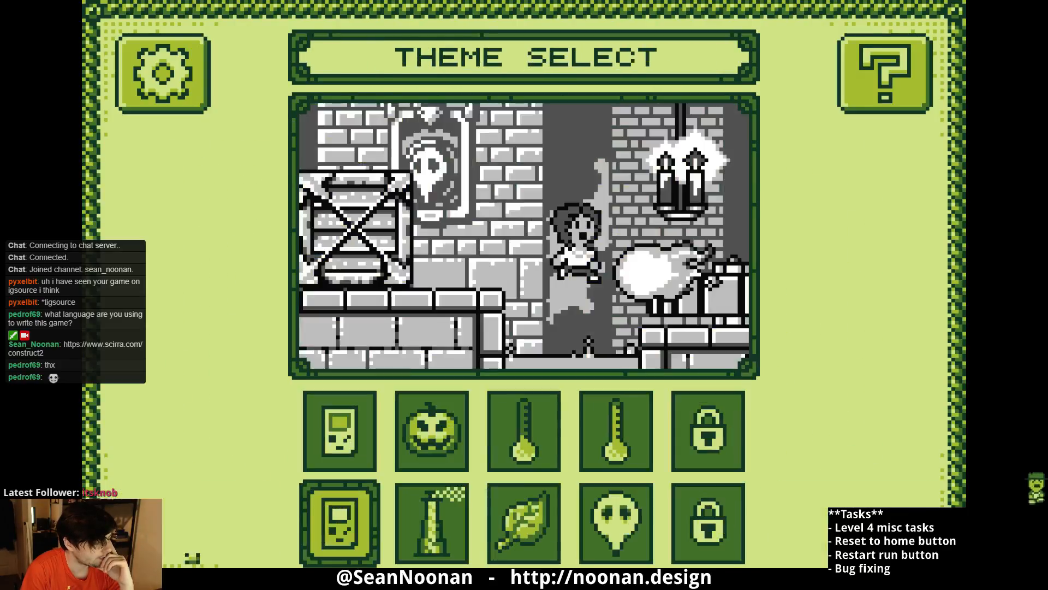
click(616, 437)
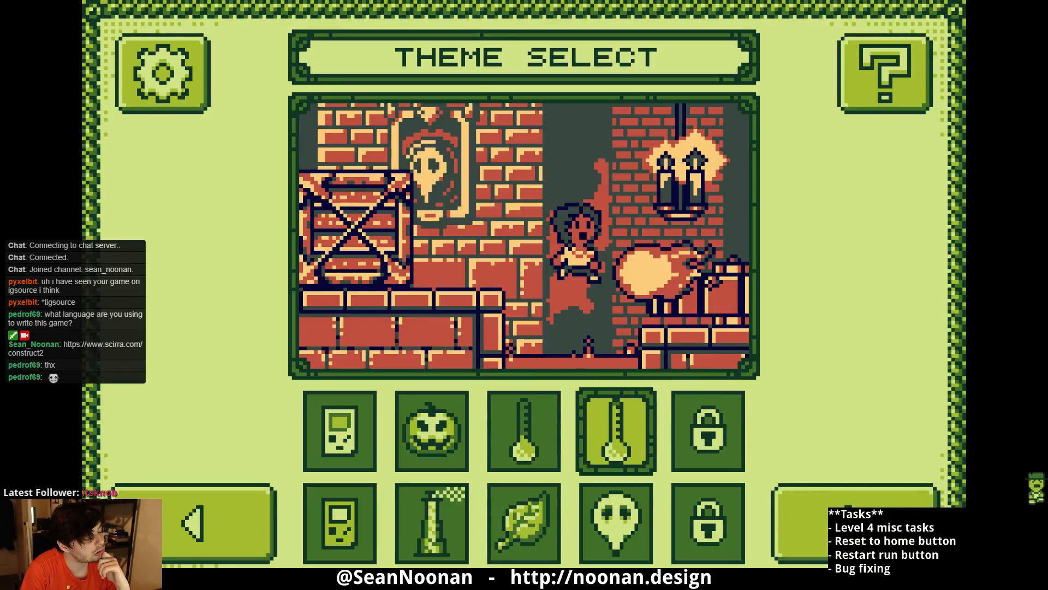
- Start The Citadel in the red thermometer theme and play-test the run as the long-haired girl
click(868, 532)
click(649, 425)
right_click(631, 414)
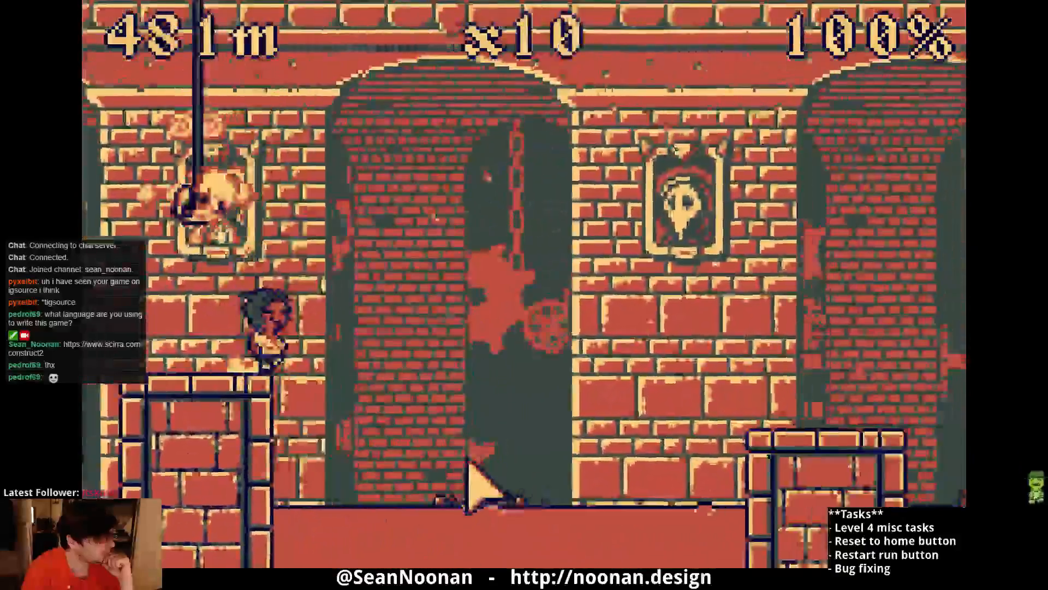
click(467, 461)
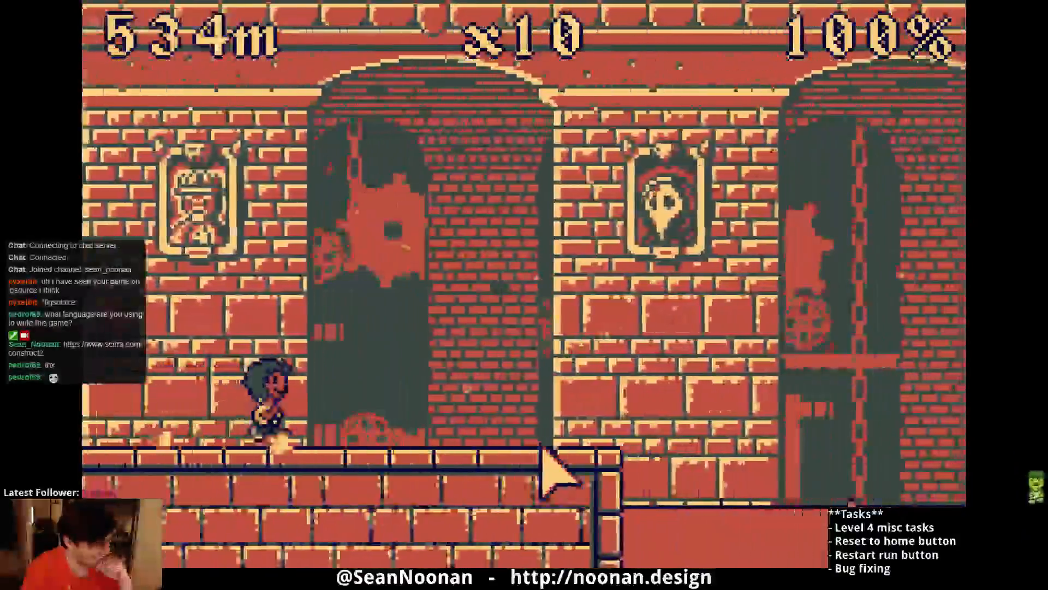
click(543, 447)
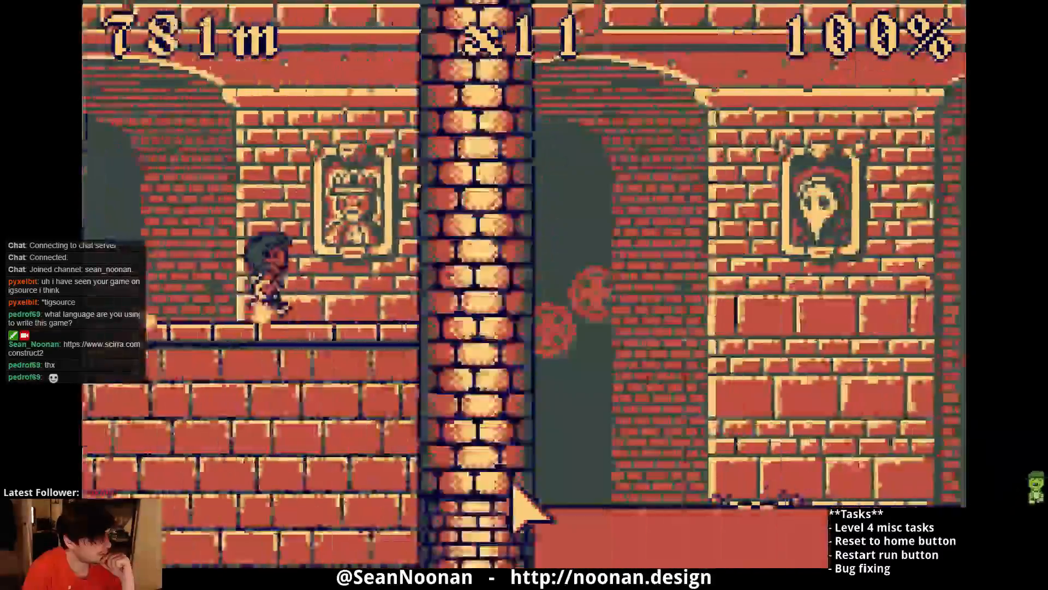
click(511, 480)
click(516, 493)
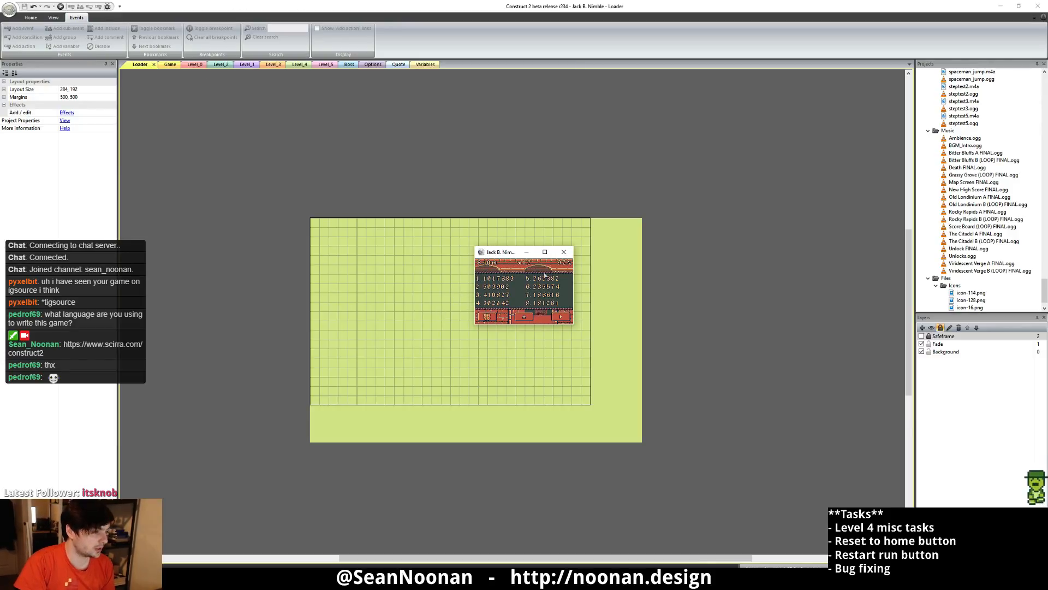
- Maximize the game preview window, return to the map and check the Statistics page in the settings
click(545, 252)
click(526, 480)
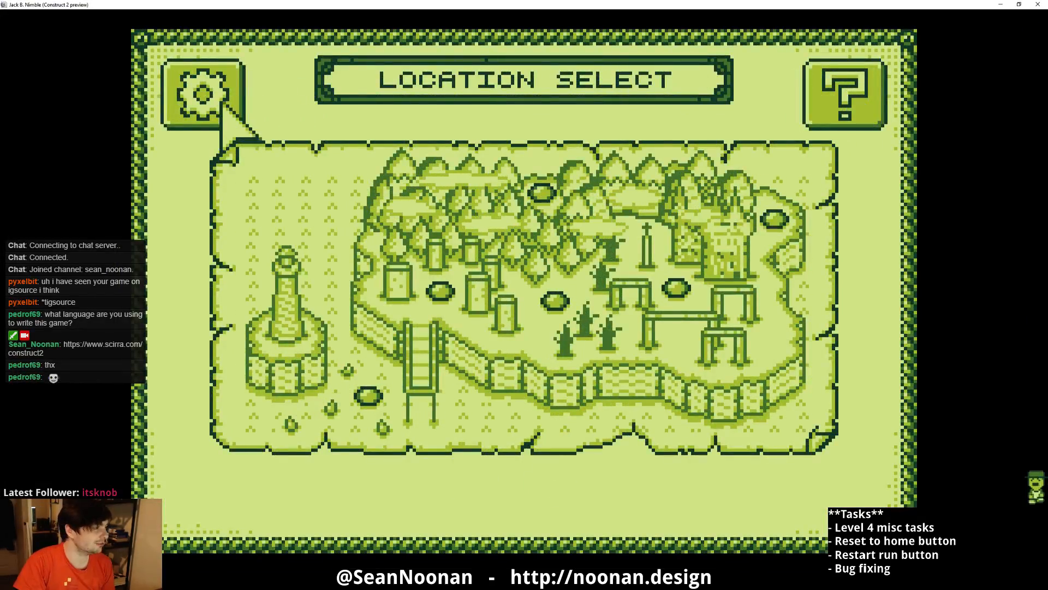
click(221, 105)
click(835, 303)
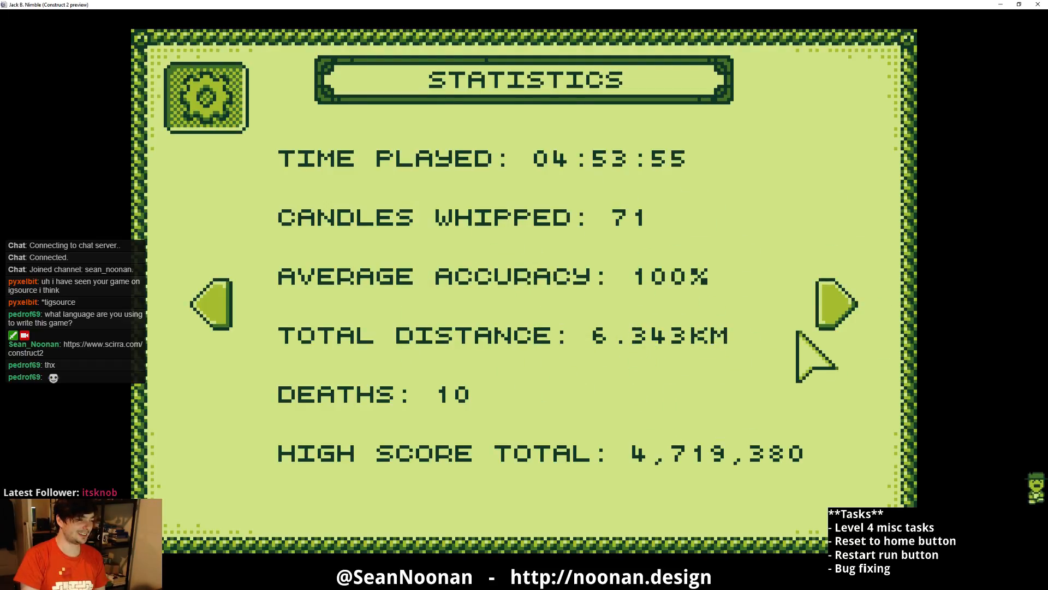
- Close the statistics and start Old Londinium with Jack B. Nimble in the second thermometer theme
click(180, 90)
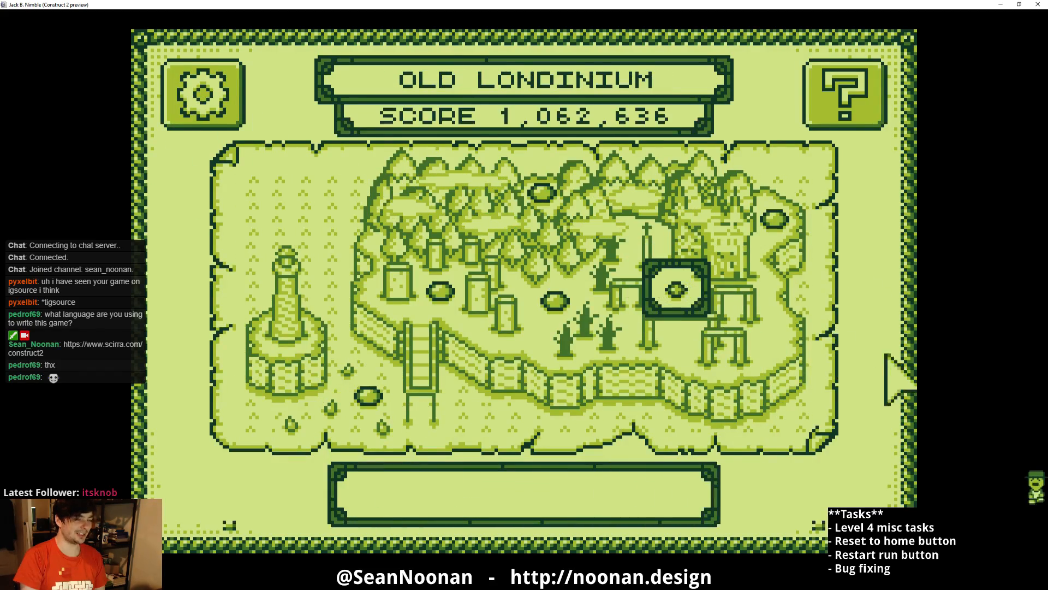
click(850, 476)
click(340, 411)
click(872, 502)
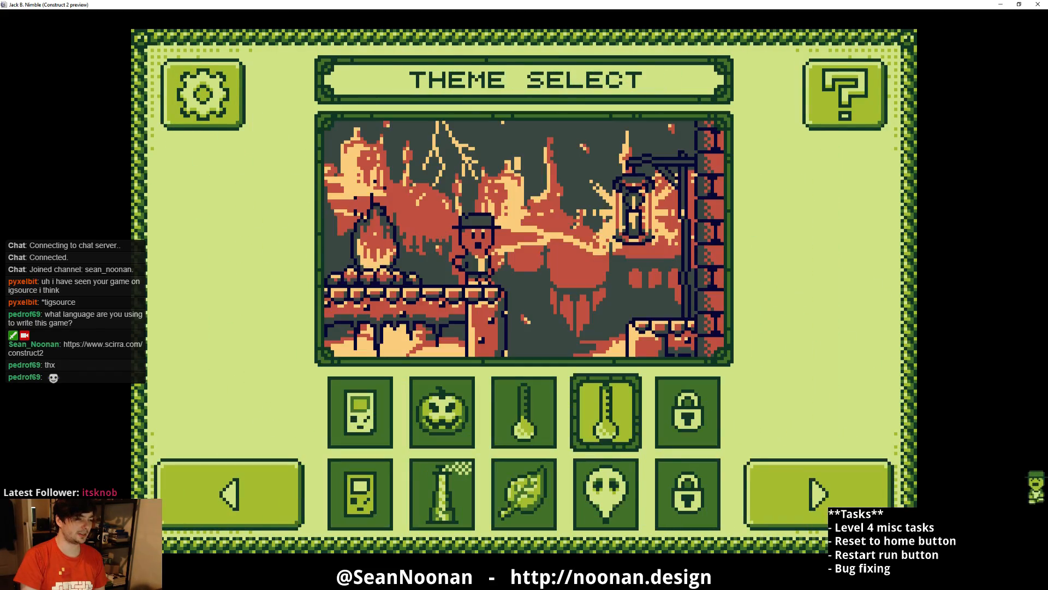
click(873, 501)
- Play a short Old Londinium run with jumps and candle whips, and recheck the Statistics page
click(728, 449)
click(727, 447)
click(728, 448)
click(728, 453)
click(726, 462)
click(723, 486)
click(721, 500)
click(726, 491)
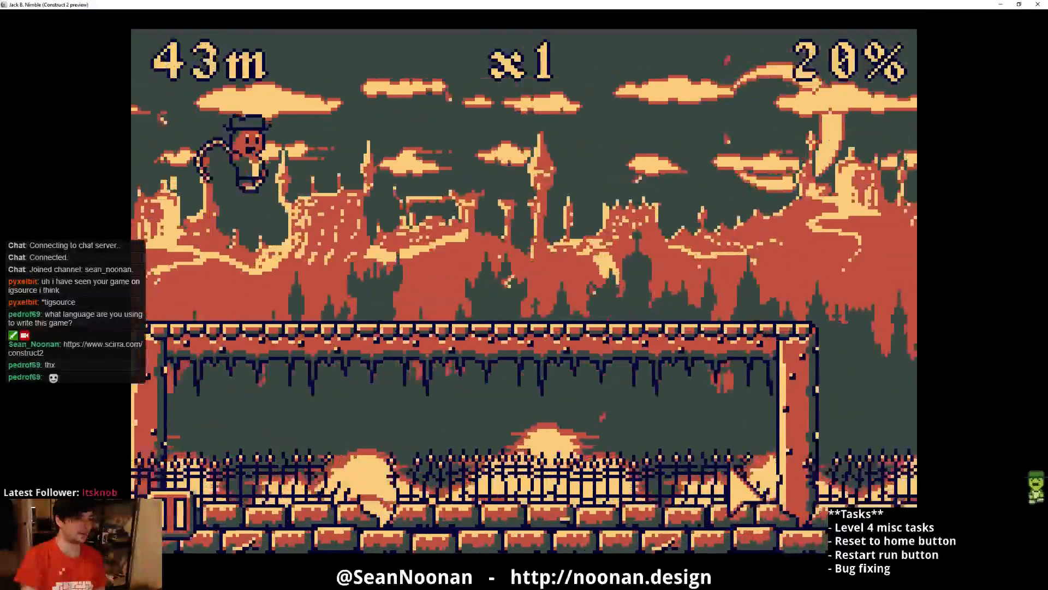
click(724, 461)
click(699, 410)
click(685, 351)
click(685, 354)
click(747, 363)
click(744, 367)
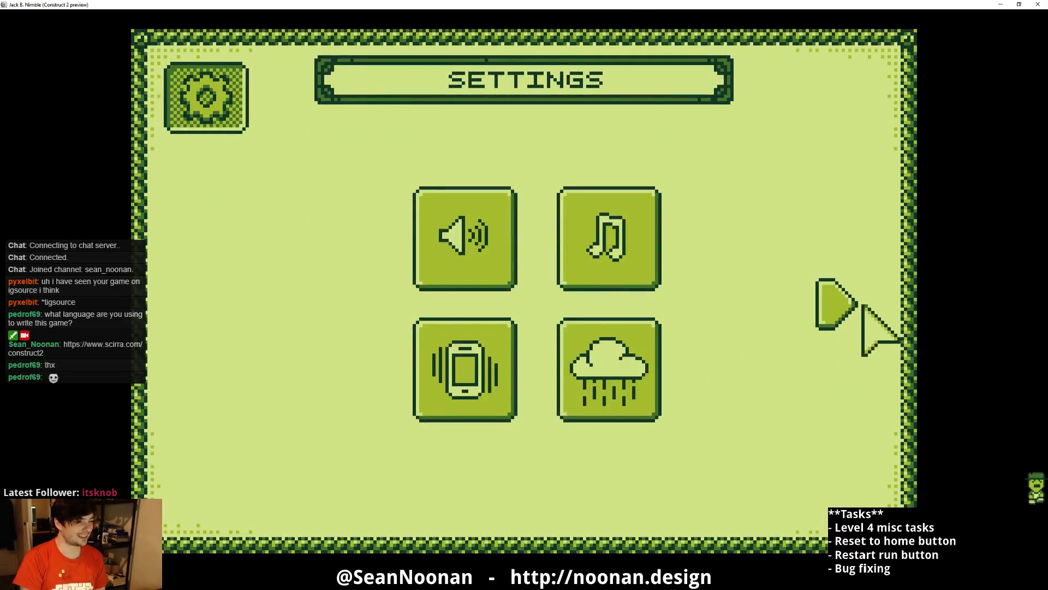
click(833, 290)
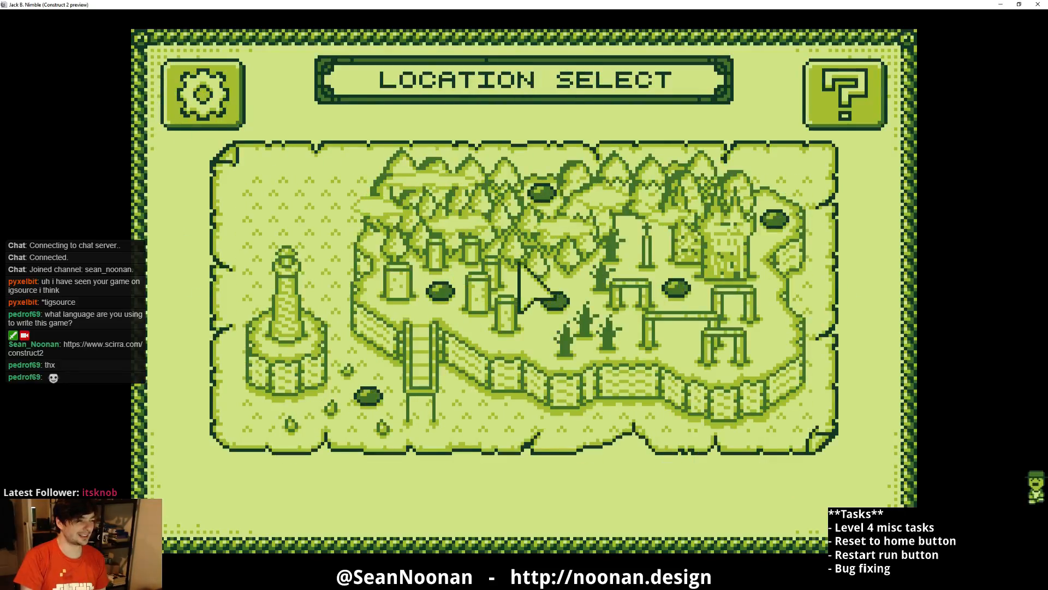
- Select The Citadel with Jack B. Nimble and play a short run in the red thermometer theme
click(774, 219)
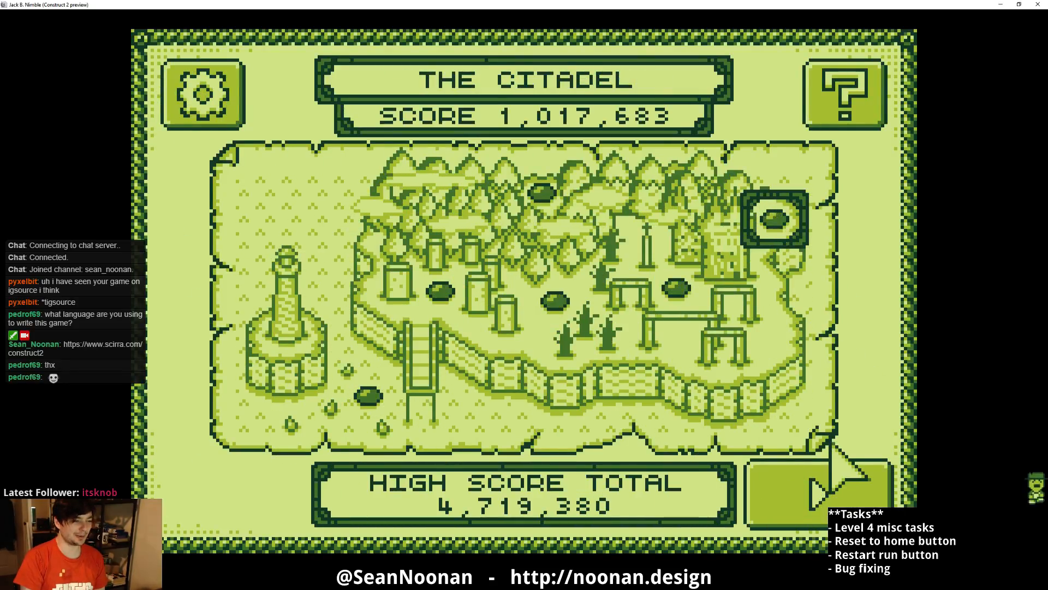
click(831, 458)
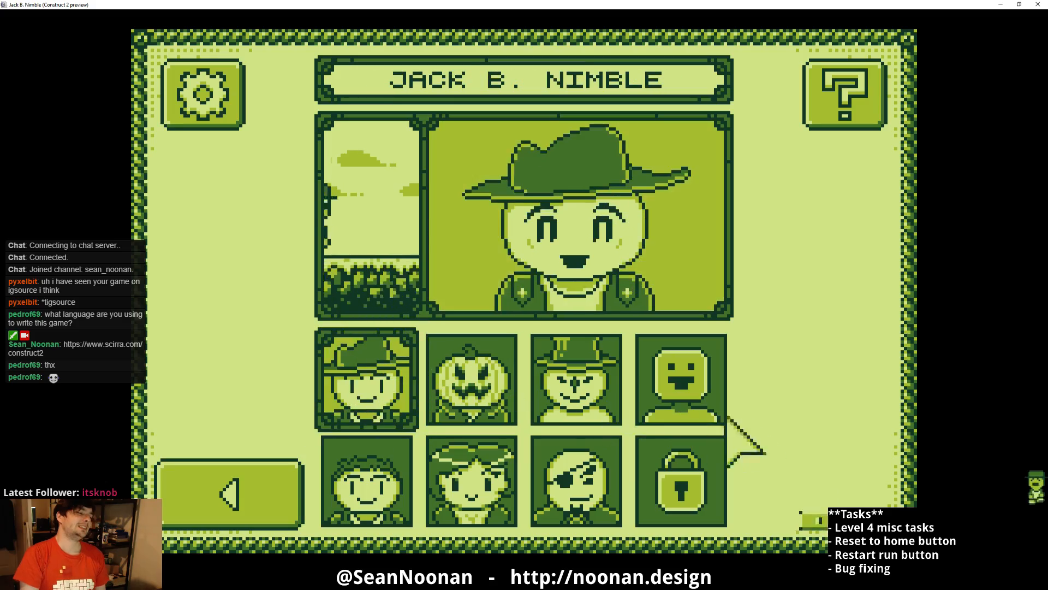
click(817, 491)
click(818, 465)
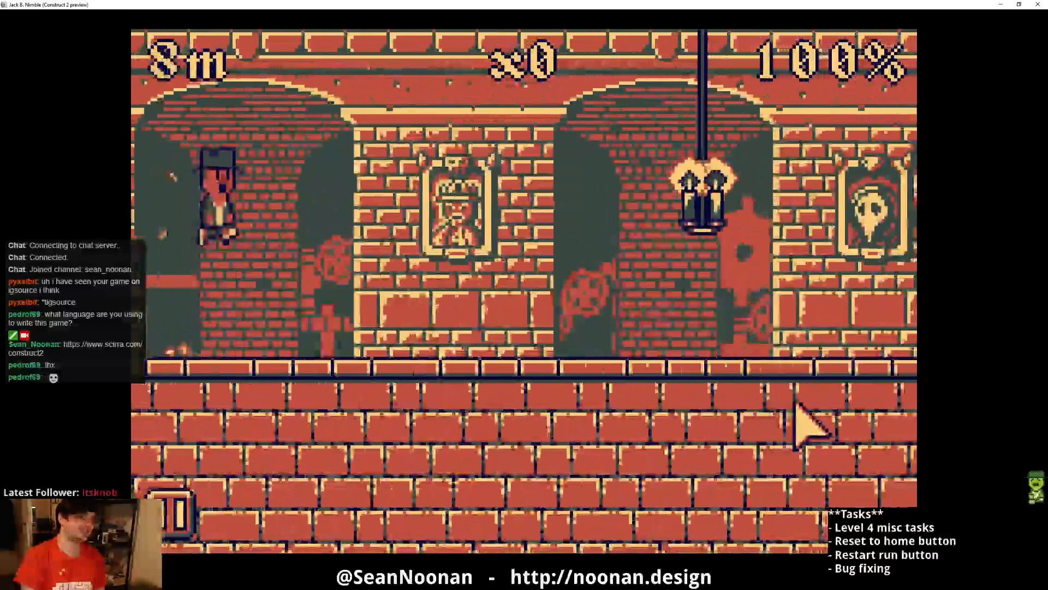
click(788, 400)
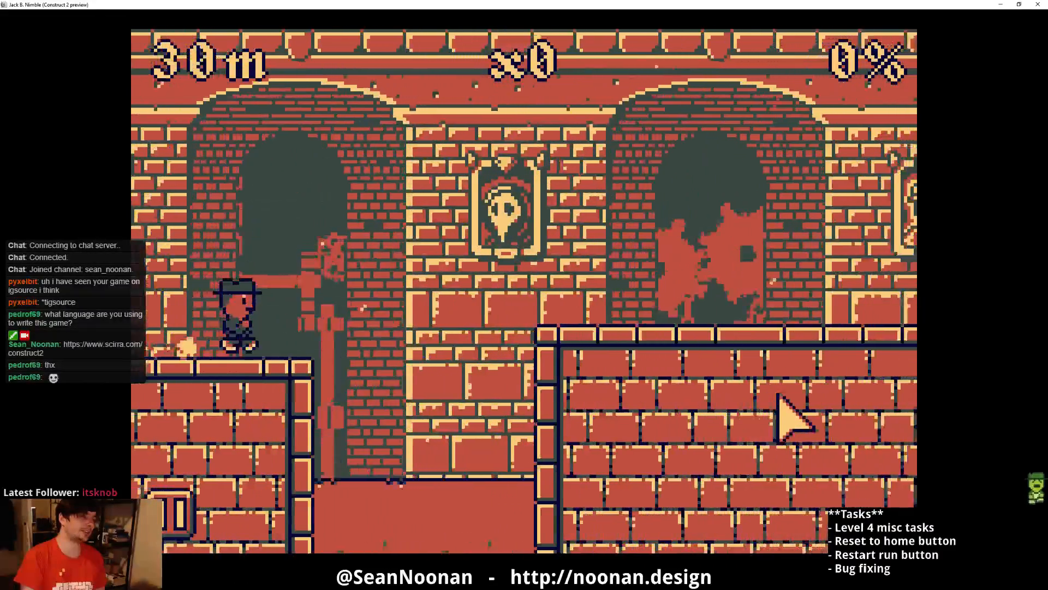
click(779, 397)
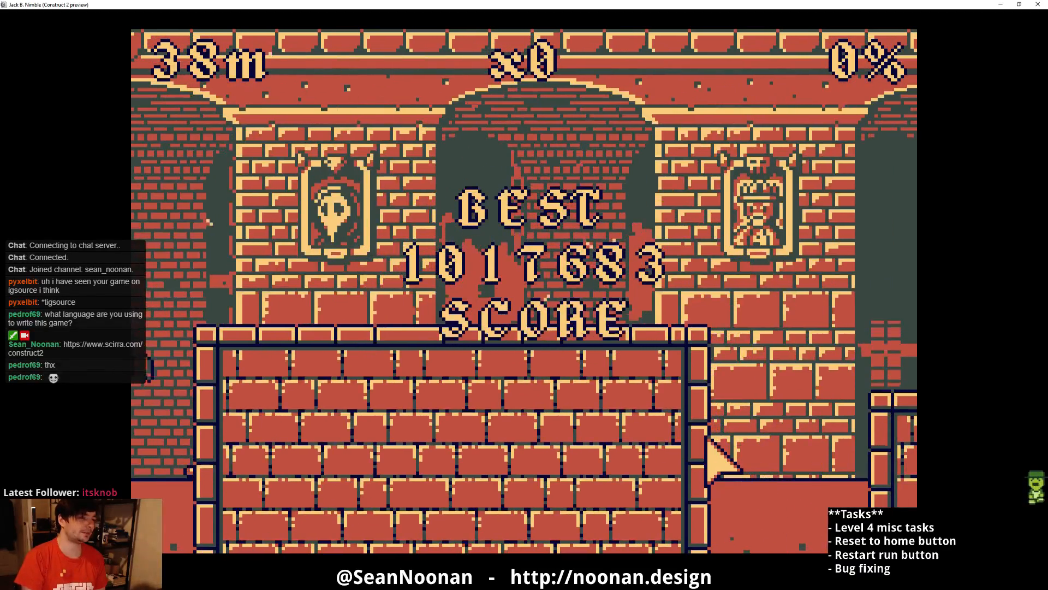
- Leave the score screen for the map and check the Statistics page after the Citadel run
click(814, 492)
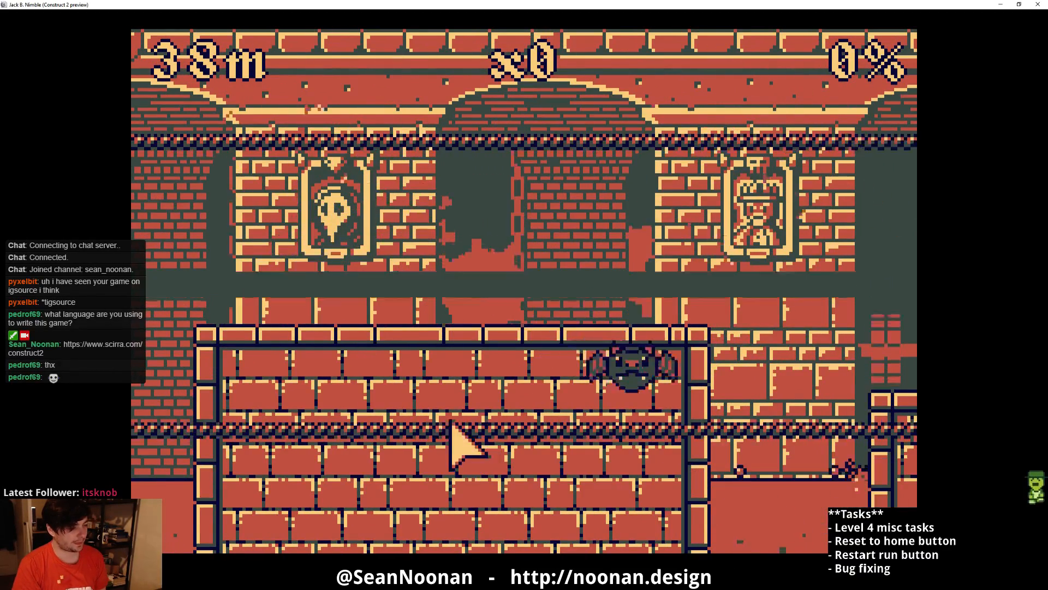
click(561, 503)
click(210, 101)
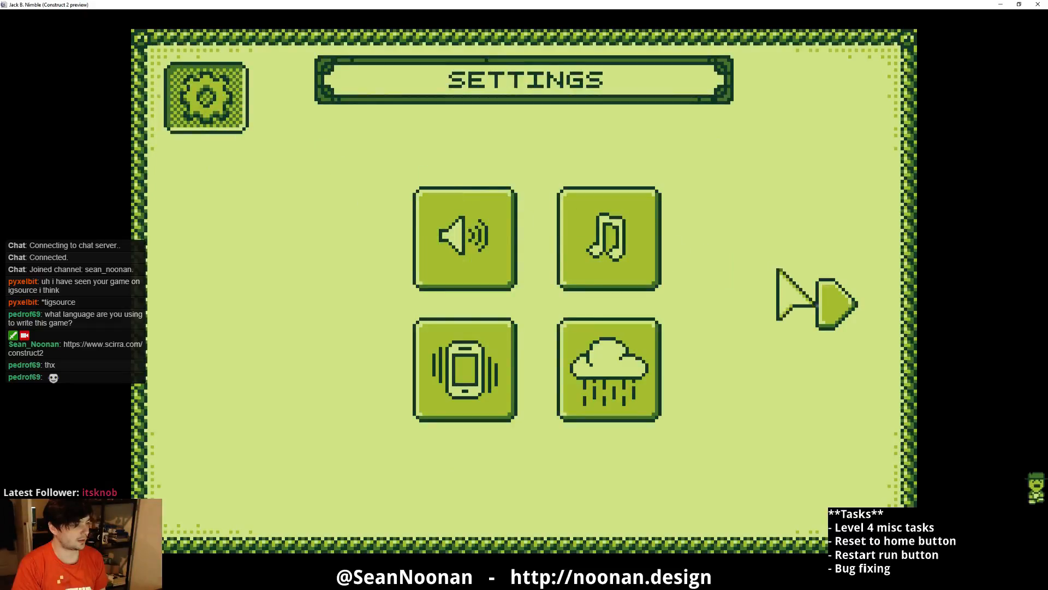
click(821, 285)
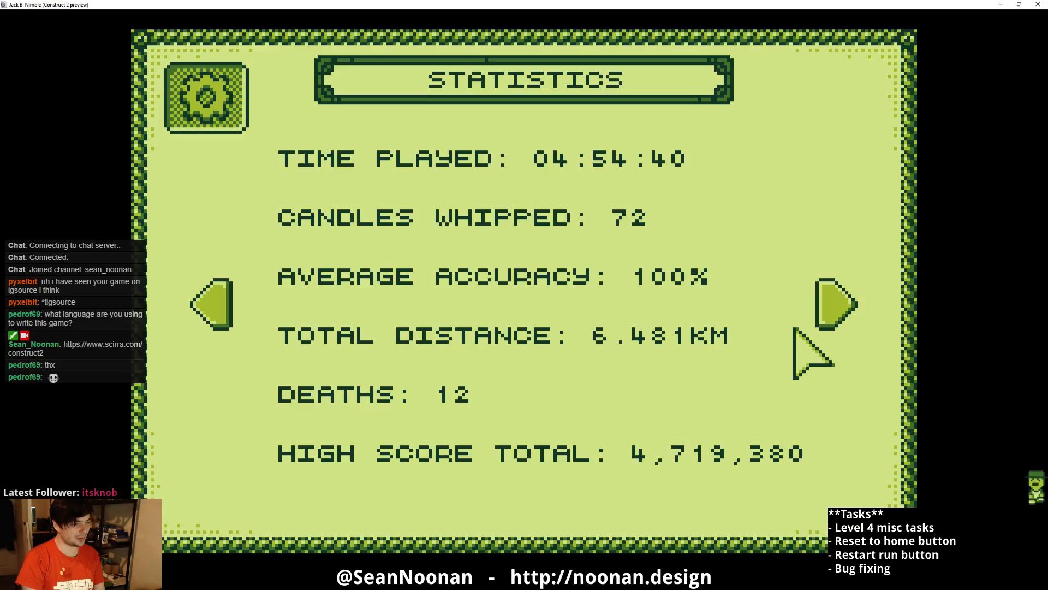
- Close the statistics and start a Green Grove run with Moonman as the character
click(204, 91)
click(541, 293)
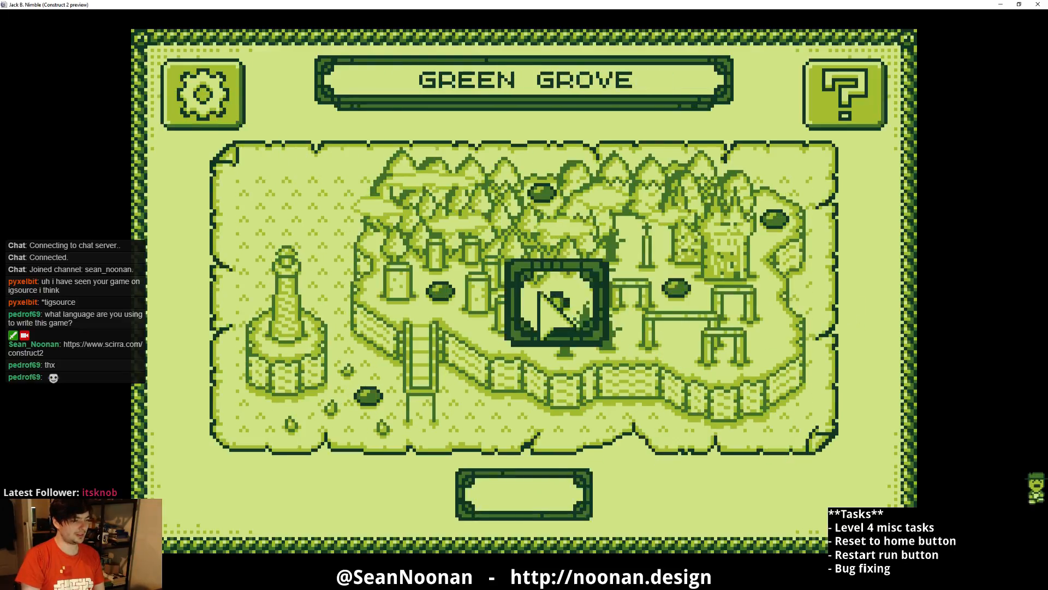
click(789, 474)
click(571, 396)
click(699, 401)
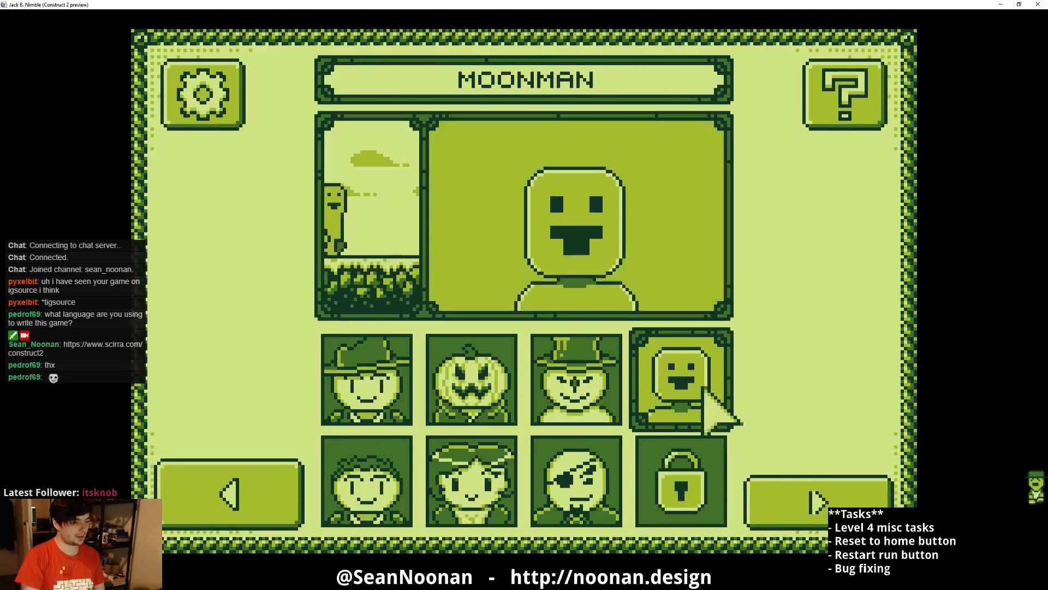
click(808, 494)
click(841, 497)
- Play the Green Grove run with Moonman, jumping across the platforms and whipping candles until the run ends
click(737, 447)
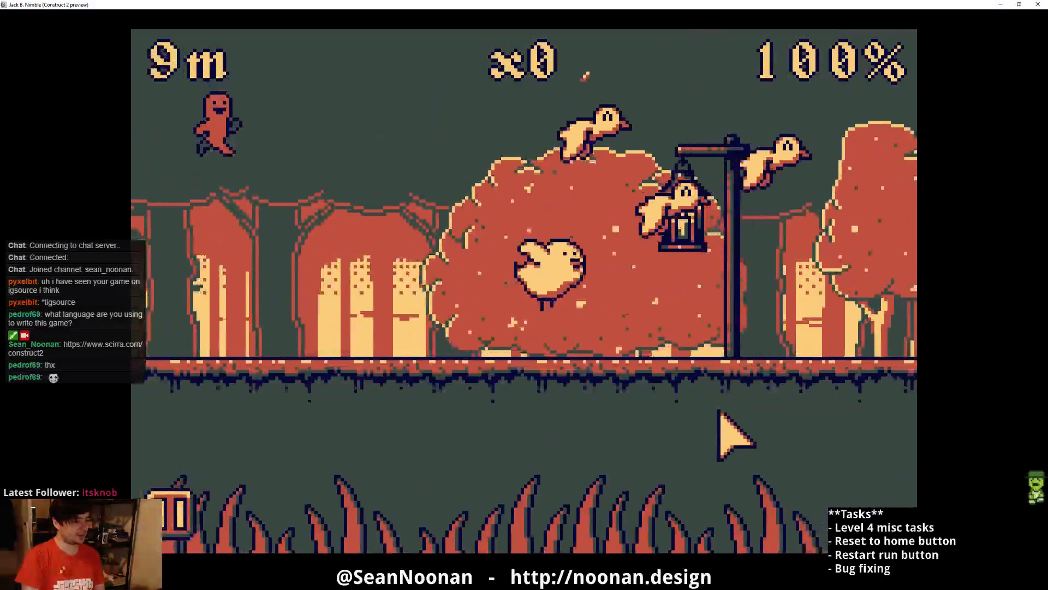
click(736, 358)
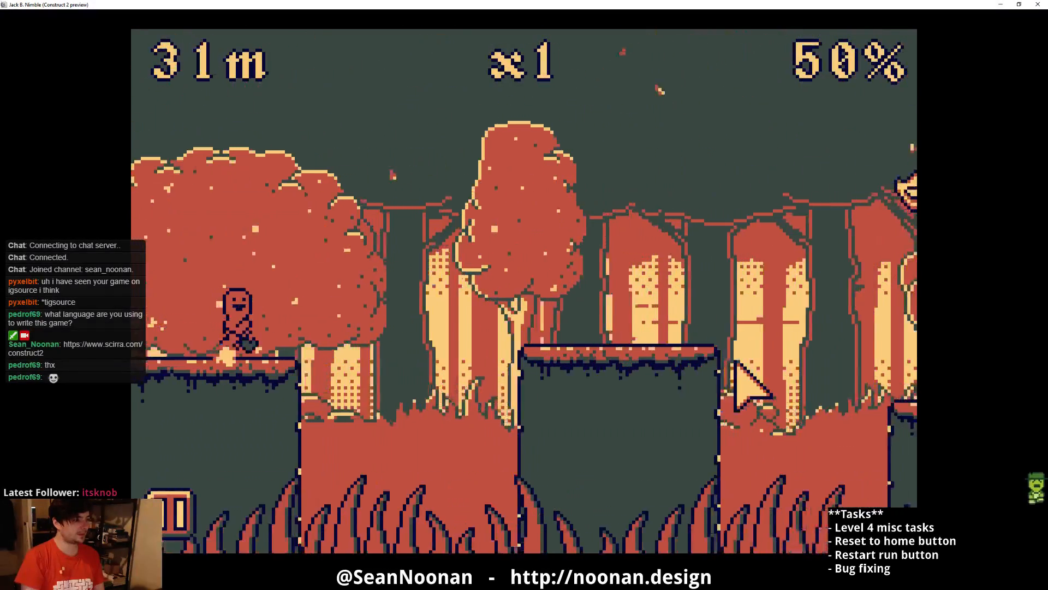
click(736, 358)
click(736, 358)
click(736, 359)
click(736, 359)
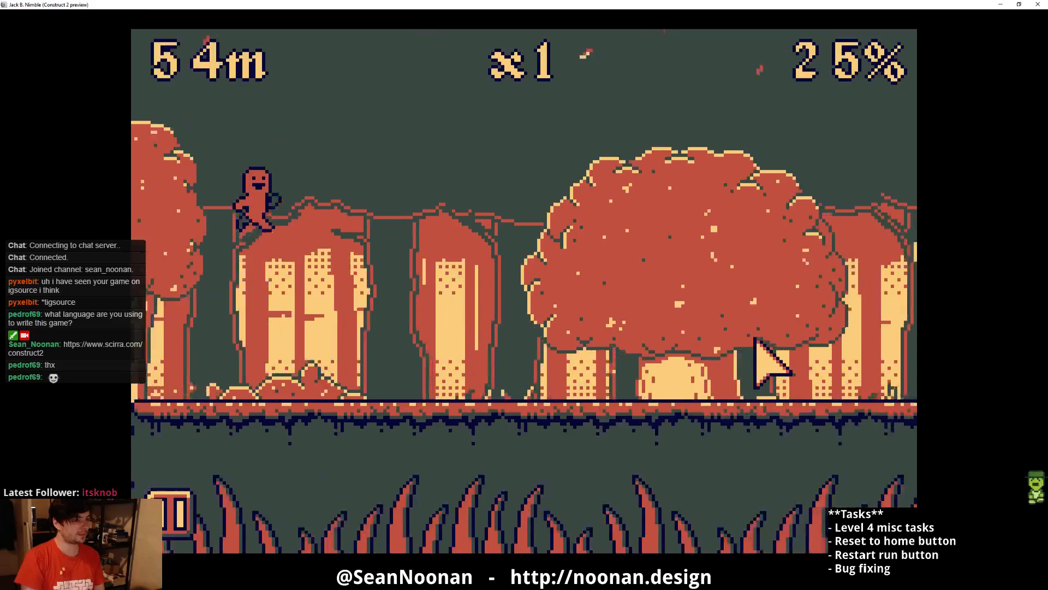
click(755, 338)
click(755, 339)
click(754, 343)
click(754, 349)
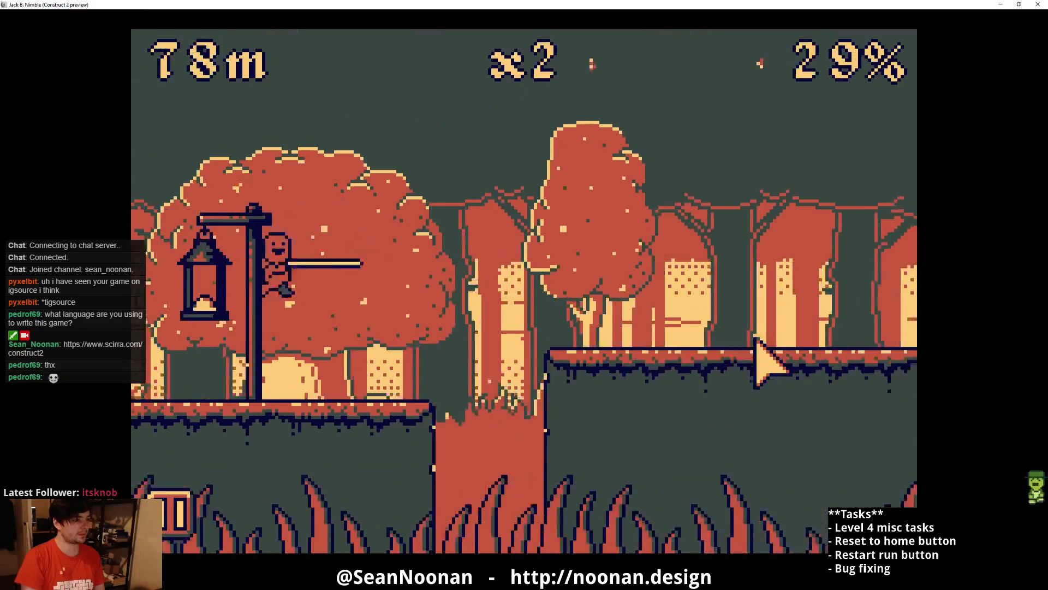
click(756, 363)
click(756, 372)
click(751, 379)
click(750, 397)
click(756, 398)
click(769, 417)
click(783, 445)
click(760, 379)
click(758, 374)
click(751, 367)
click(748, 369)
click(744, 369)
click(742, 368)
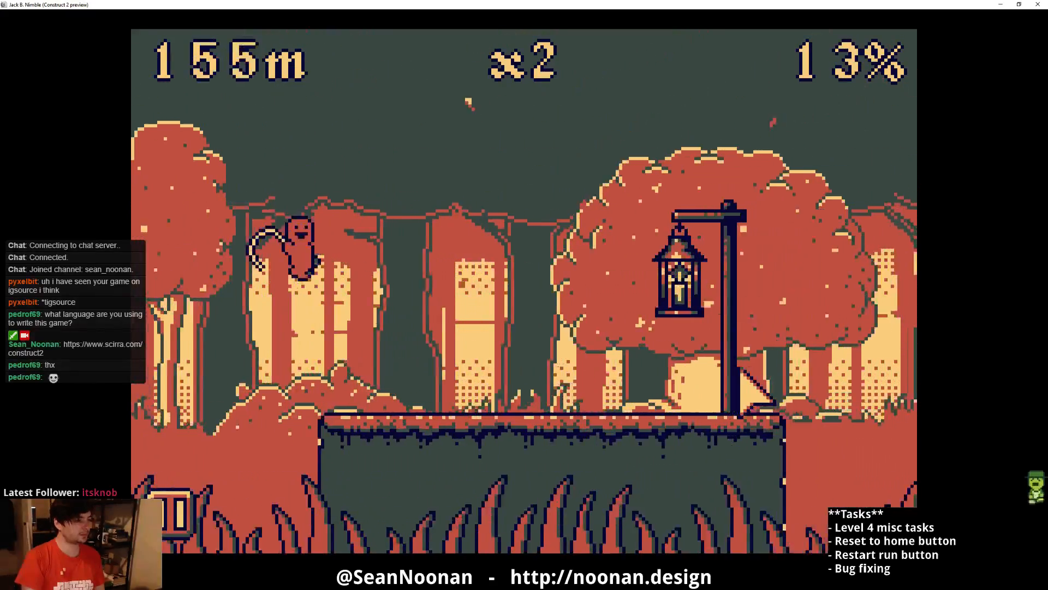
click(741, 369)
click(740, 366)
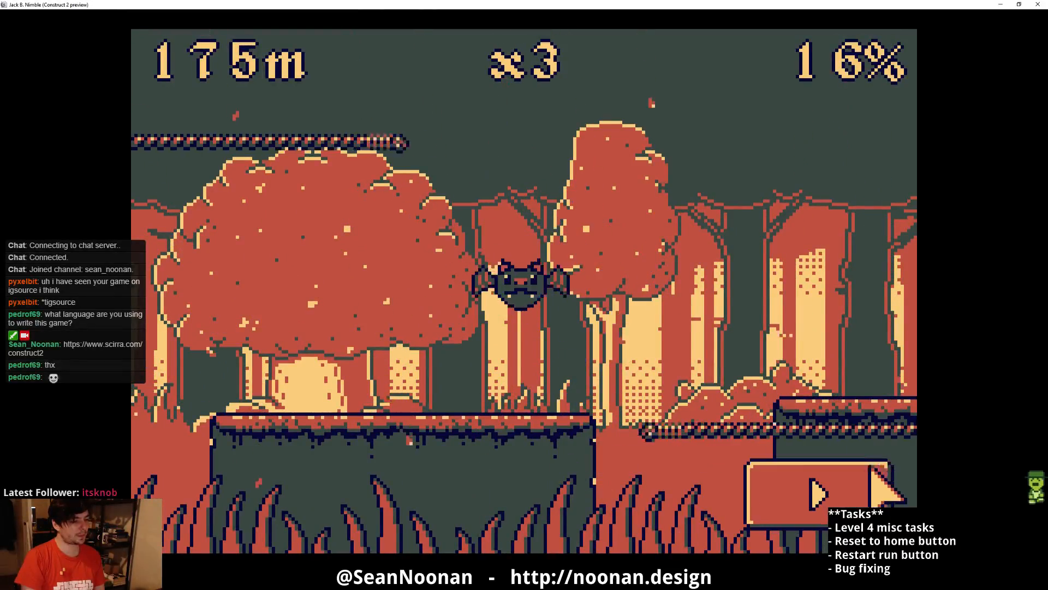
- Leave the finished run for the location map and check the Statistics page again
click(550, 487)
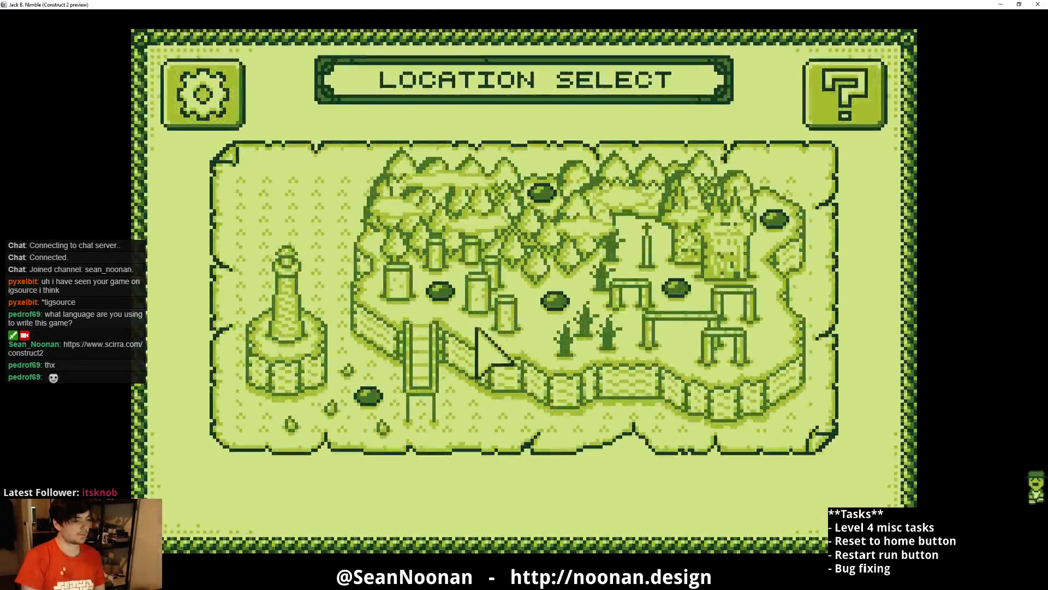
click(214, 103)
click(846, 317)
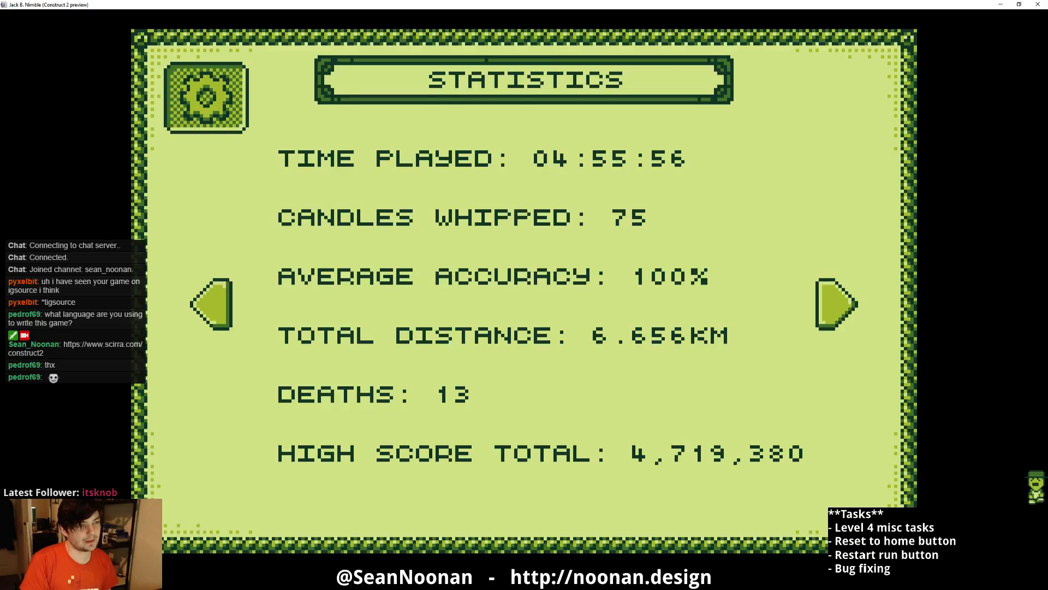
- Close the game preview, open the Level_5 layout and make its UI layer visible
click(1038, 5)
middle_drag(320, 166, 358, 178)
middle_drag(435, 229, 435, 238)
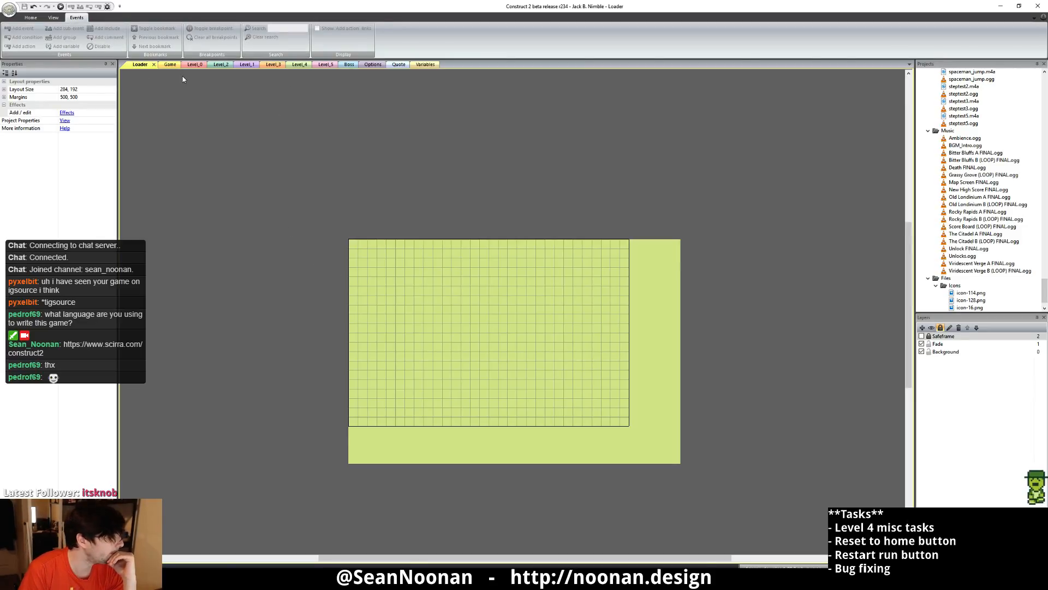
click(194, 64)
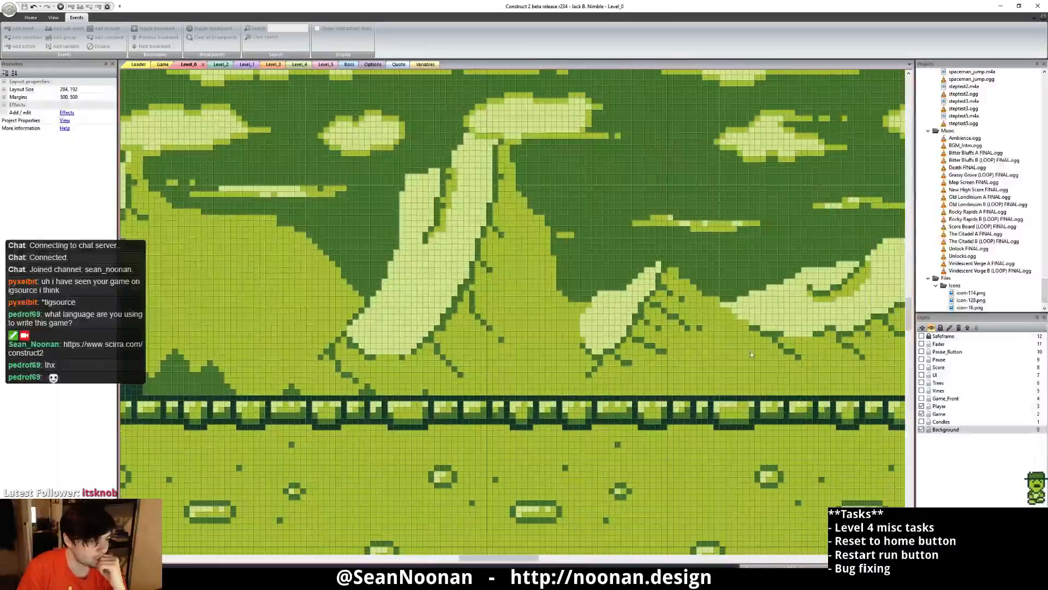
click(320, 64)
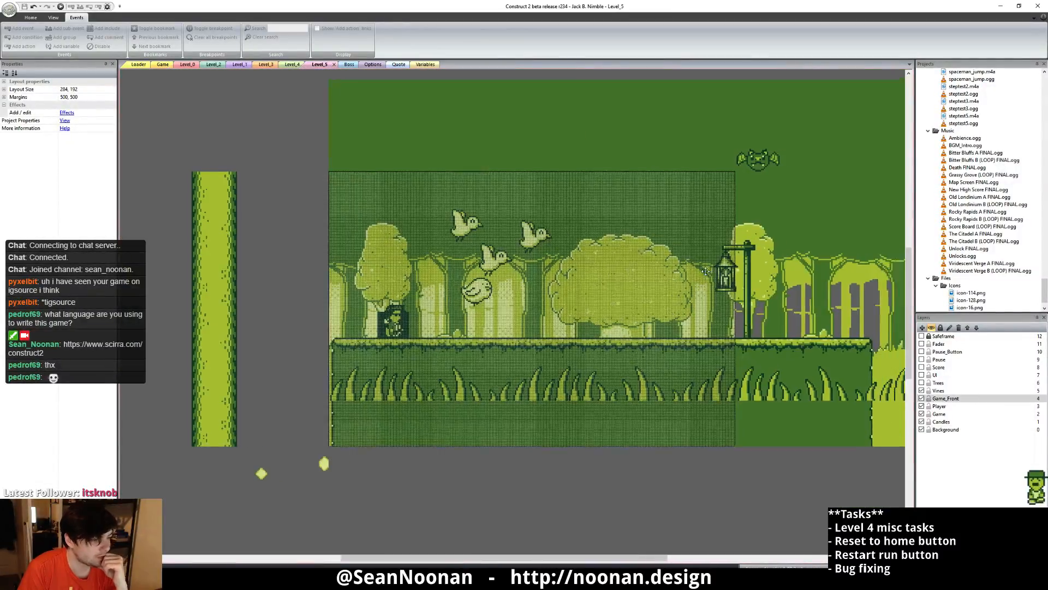
click(922, 375)
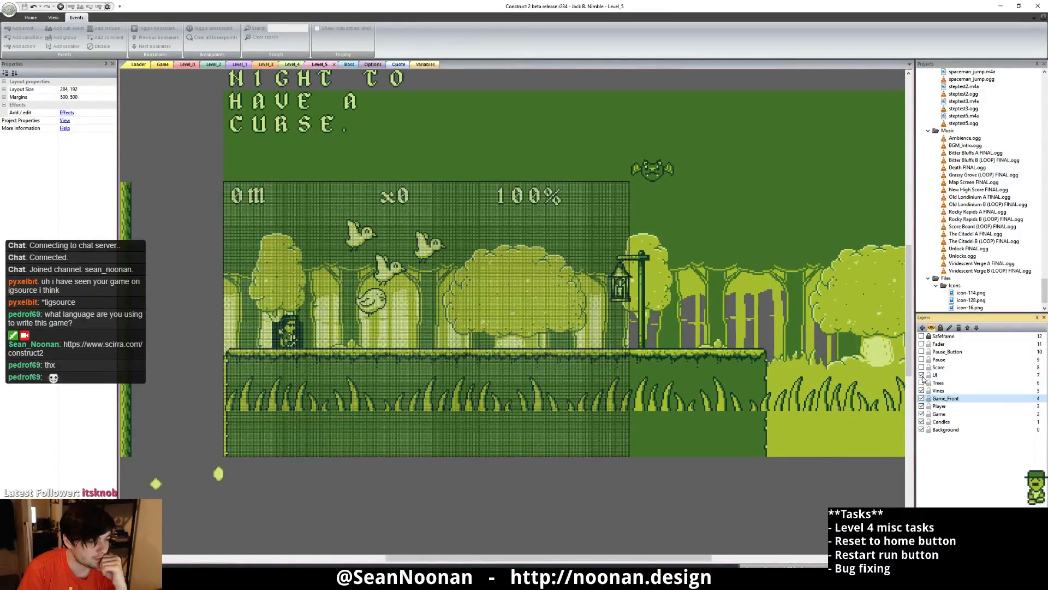
- Inspect the distance and accuracy texts of the Level_5 interface and their placement within the layout
middle_drag(427, 250, 484, 190)
click(496, 111)
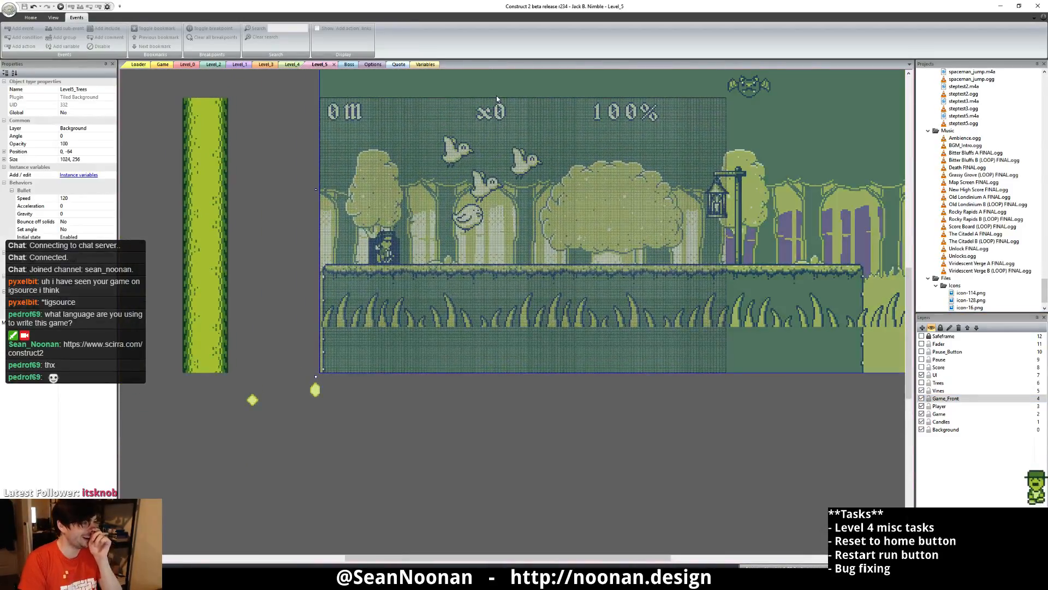
click(333, 129)
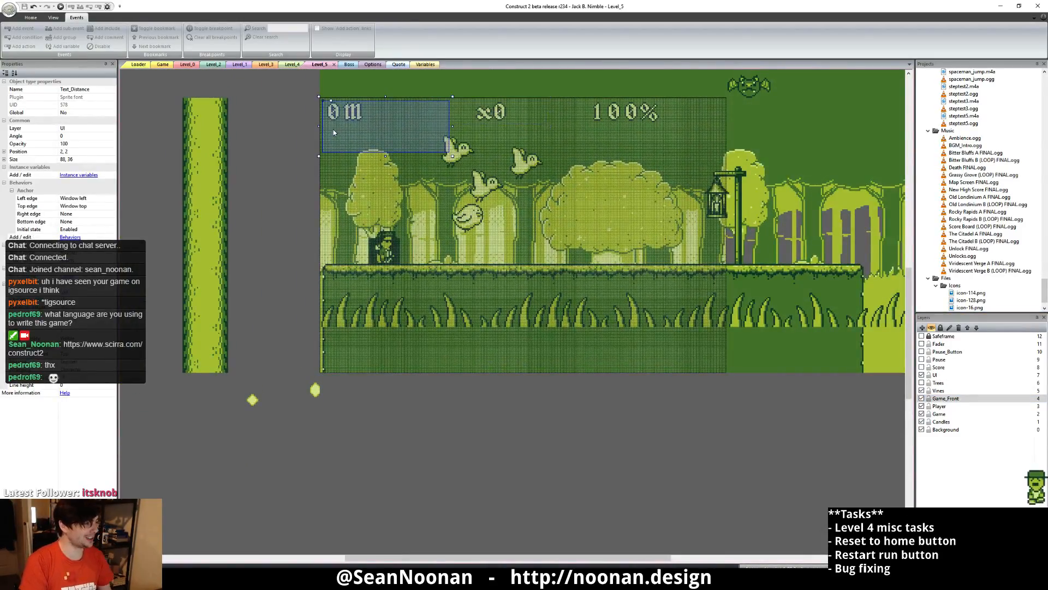
middle_drag(483, 214, 676, 194)
middle_drag(322, 367, 436, 360)
middle_drag(745, 160, 403, 286)
click(590, 202)
click(460, 216)
click(330, 209)
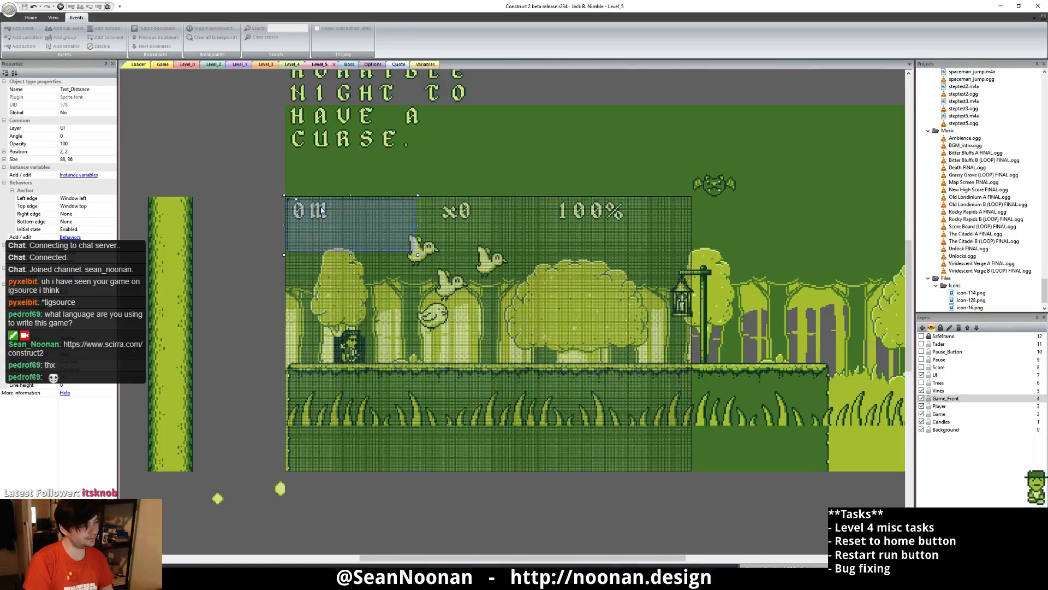
click(196, 212)
middle_drag(619, 214, 491, 235)
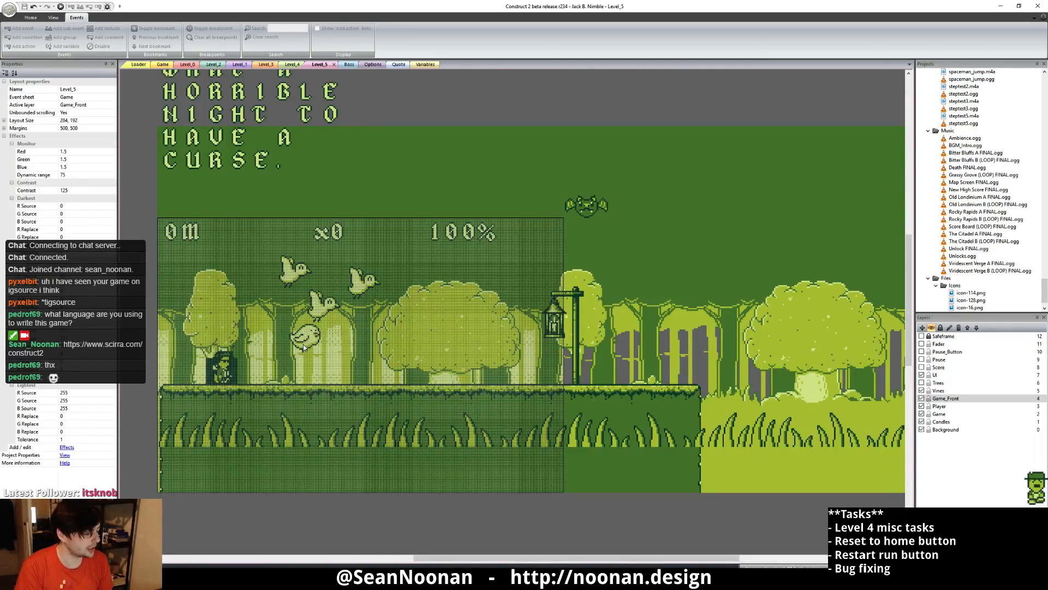
middle_drag(365, 428, 443, 429)
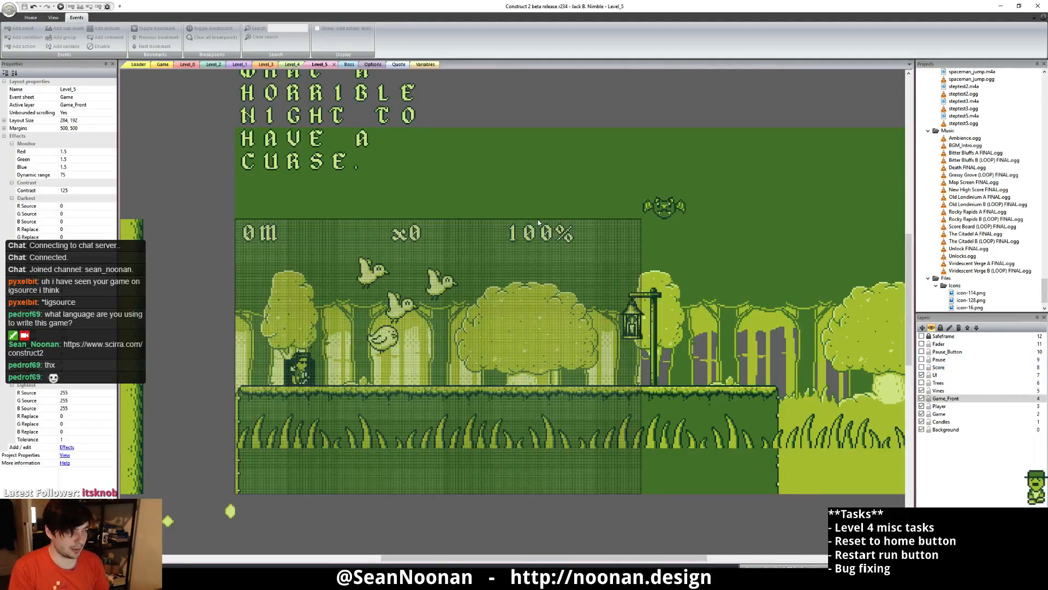
click(556, 244)
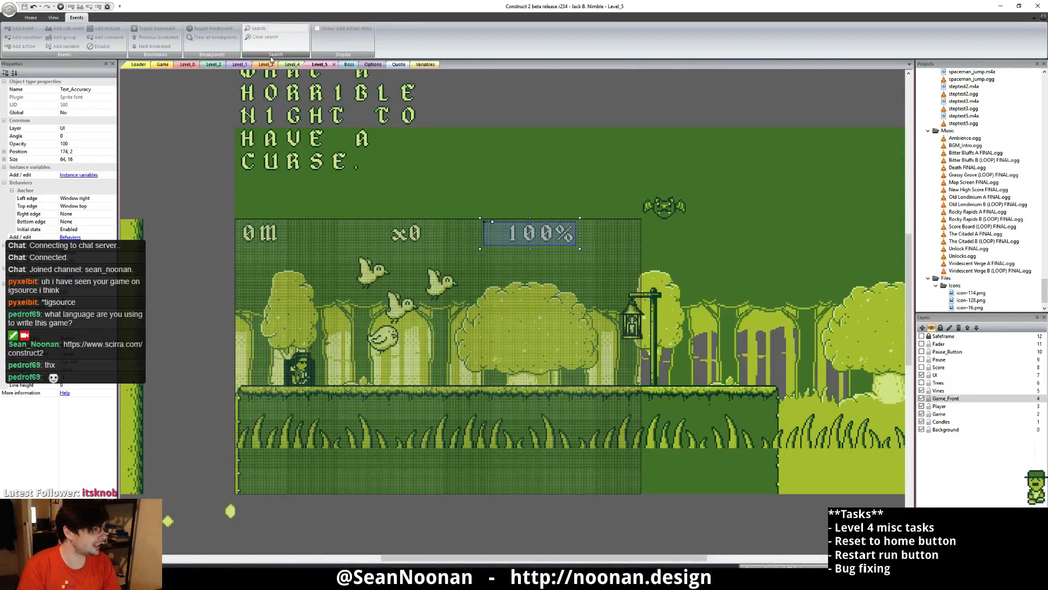
- Open the Level_0 layout and examine its background and ground, briefly toggling the Safeframe layer
click(188, 65)
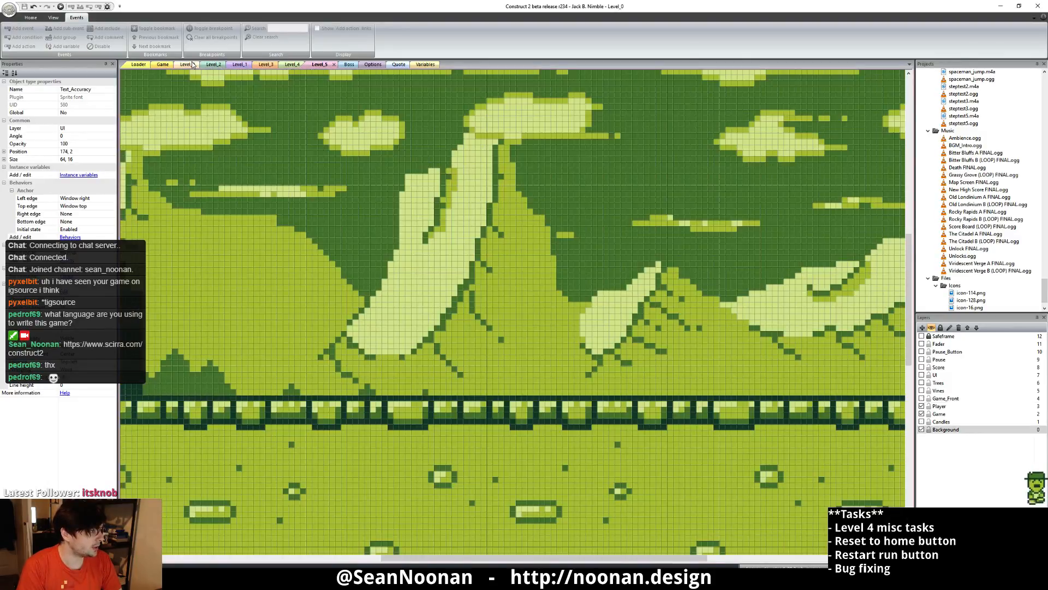
middle_drag(289, 173, 329, 368)
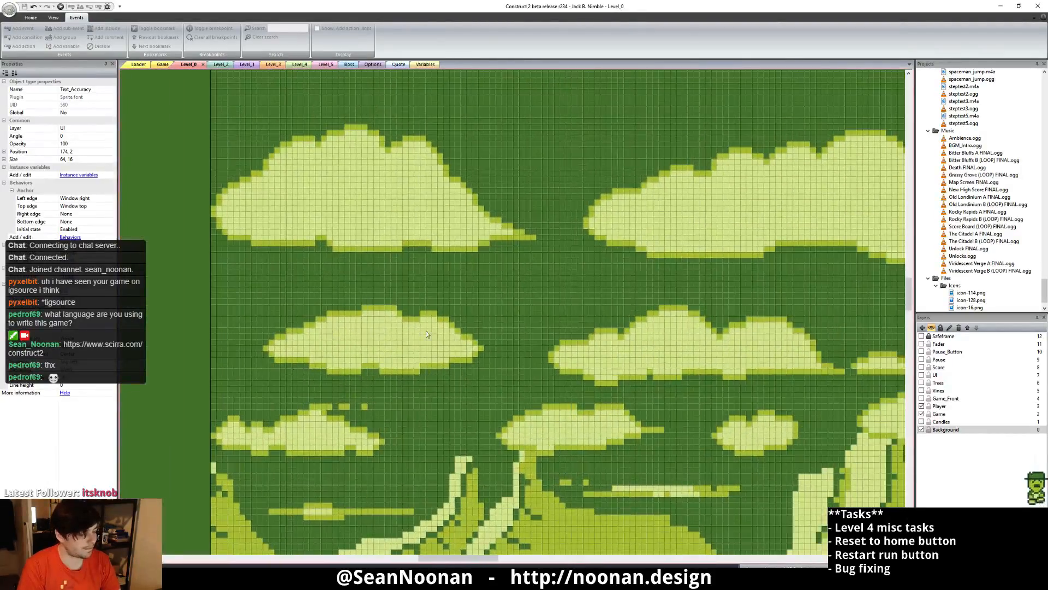
click(922, 336)
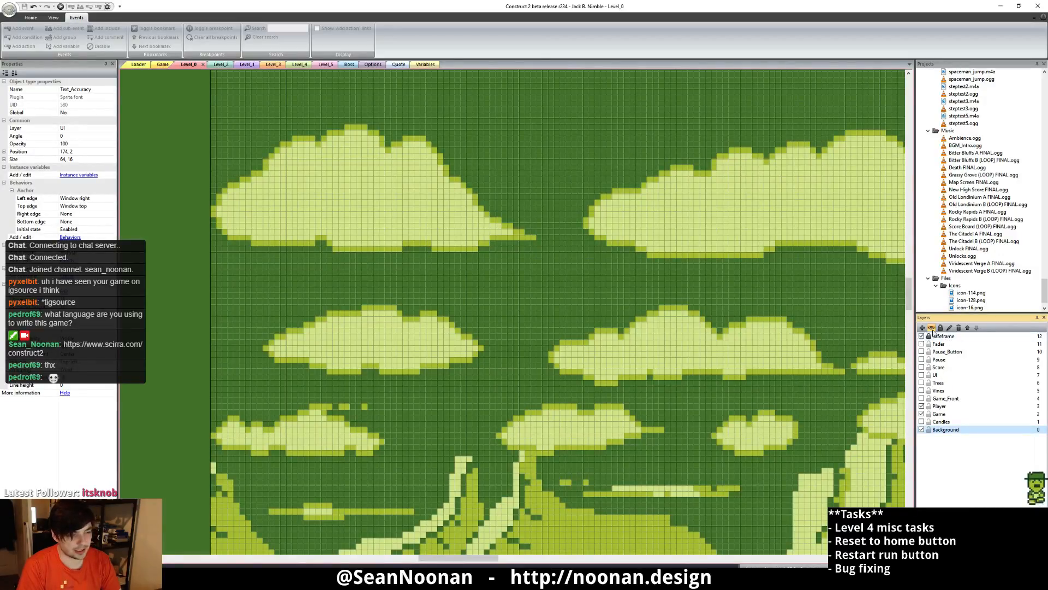
click(922, 336)
ctrl+scroll(216, 359, up, 2)
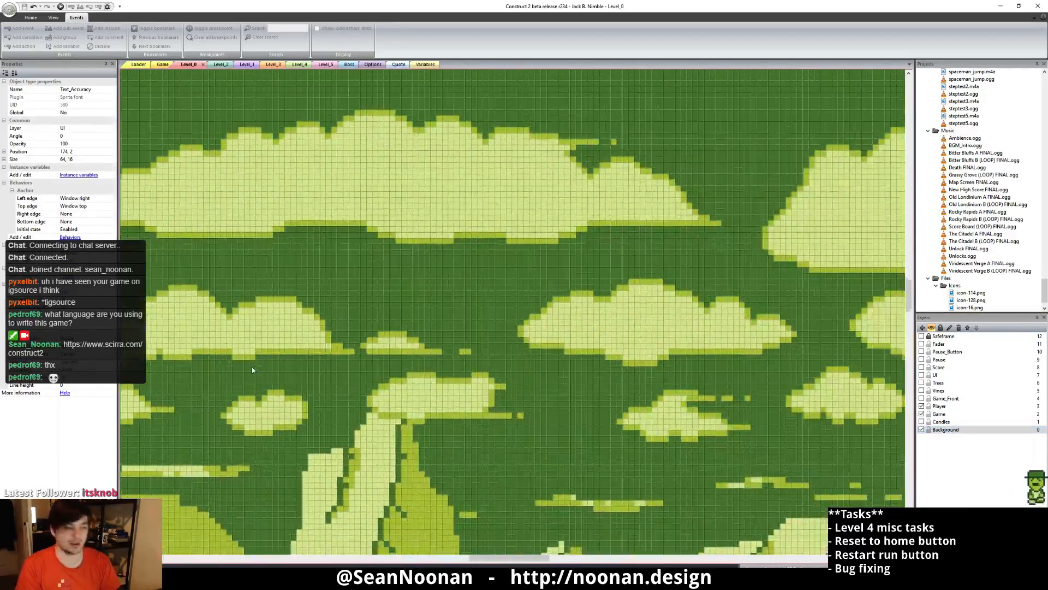
ctrl+scroll(217, 358, down, 4)
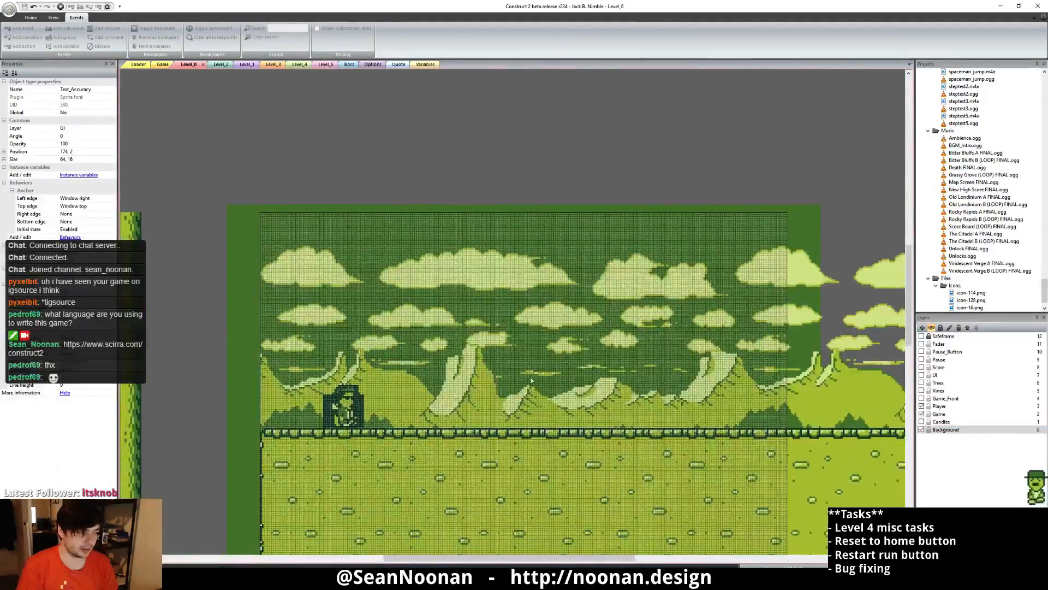
ctrl+scroll(647, 309, up, 2)
ctrl+scroll(470, 374, up, 2)
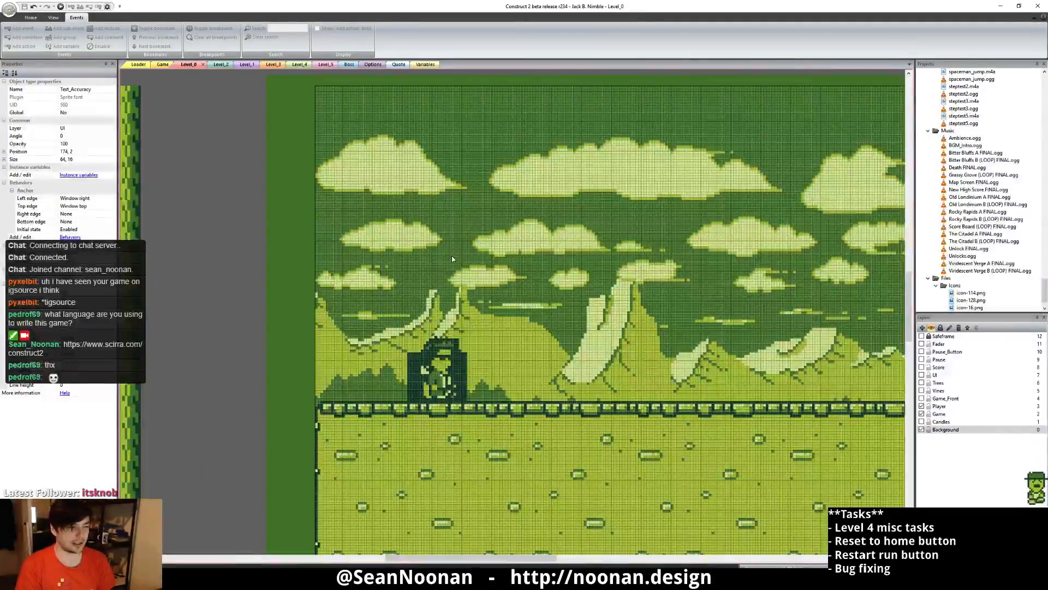
scroll(186, 436, up, 1)
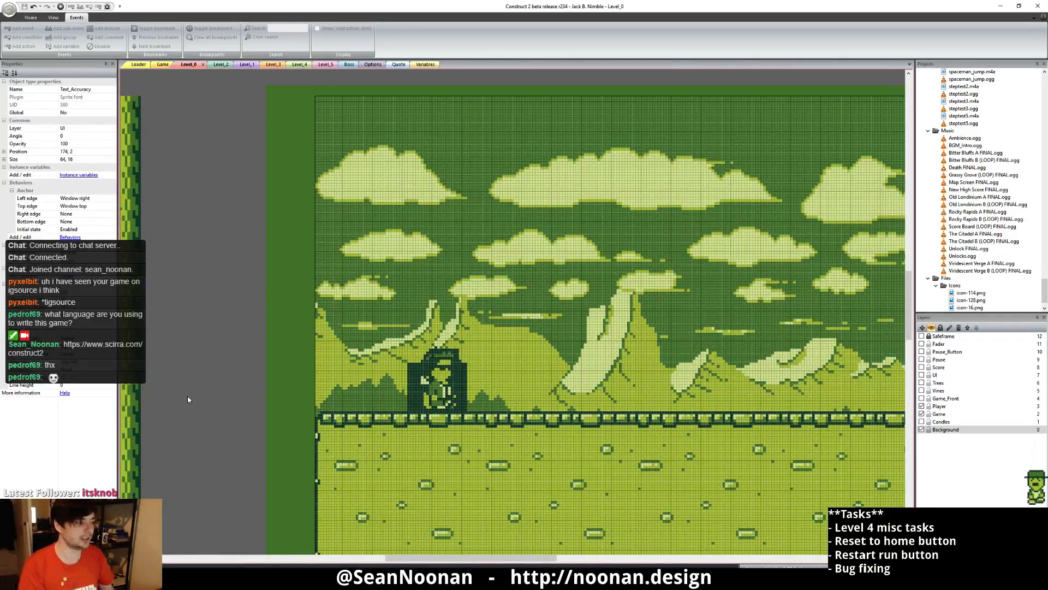
middle_drag(205, 419, 678, 511)
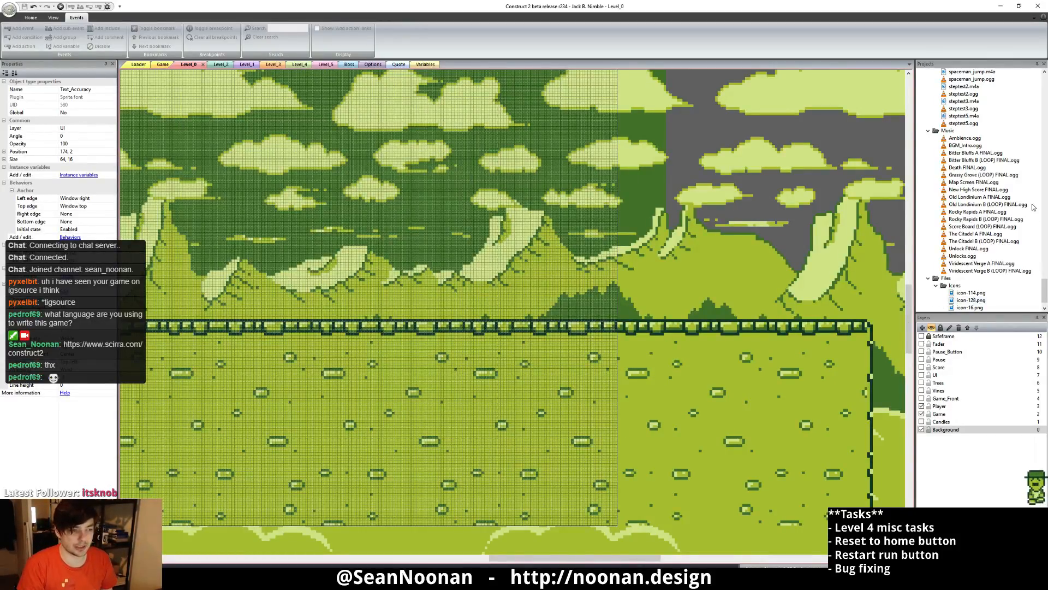
- Find the UI_Home sprite in the project's UI folder and view frame 8 of its Start animation
scroll(999, 163, up, 10)
scroll(982, 147, up, 8)
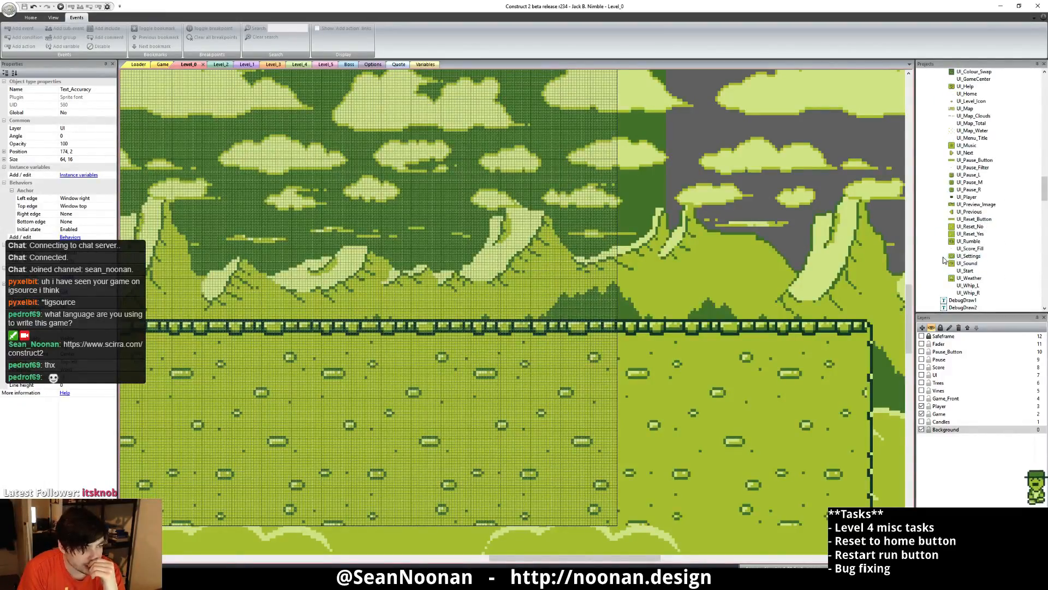
scroll(966, 210, up, 5)
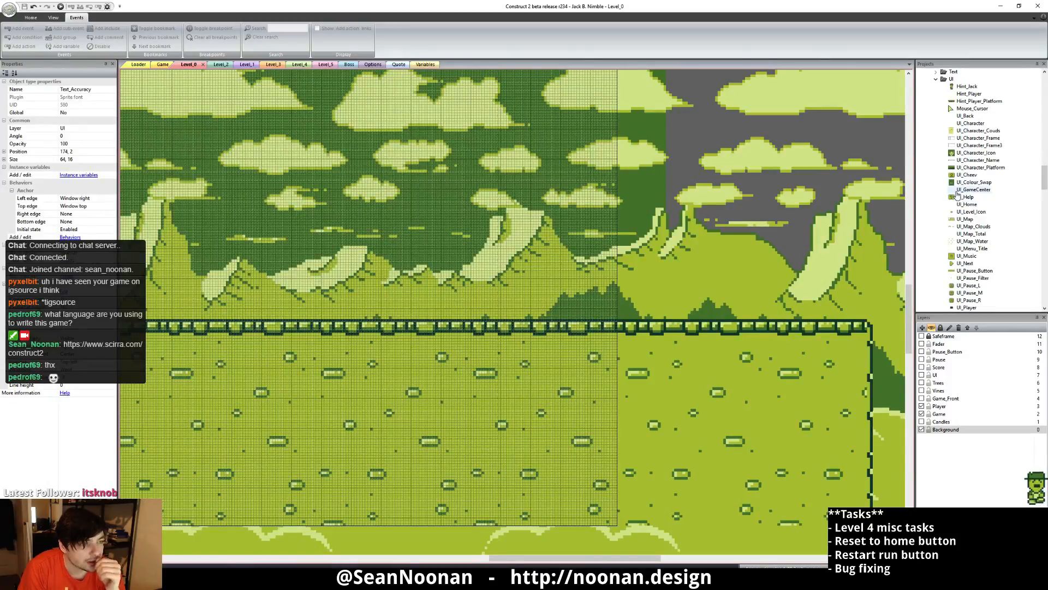
scroll(958, 197, down, 4)
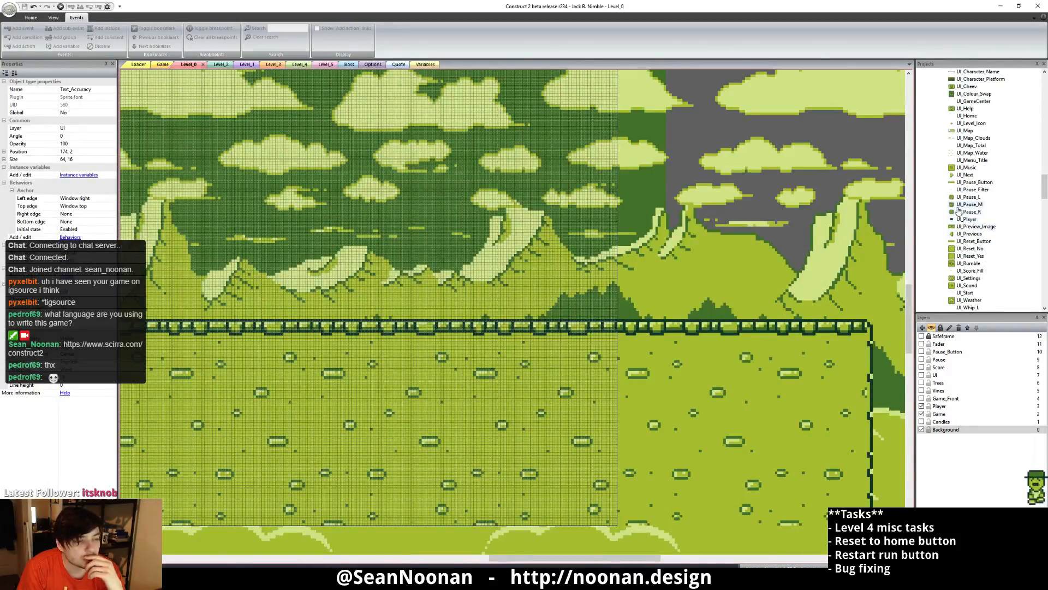
scroll(958, 211, up, 4)
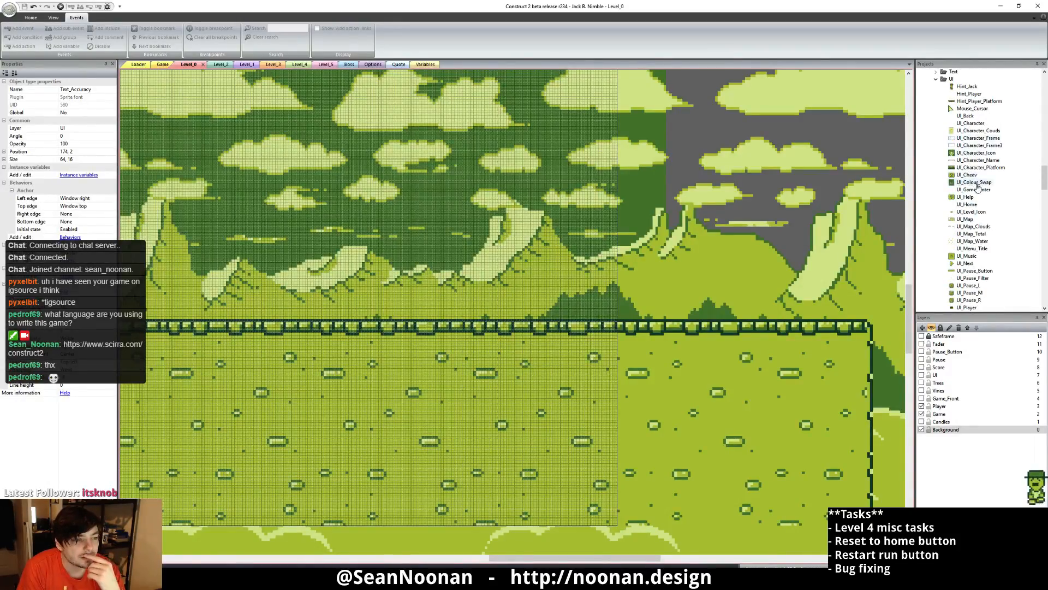
double_click(965, 205)
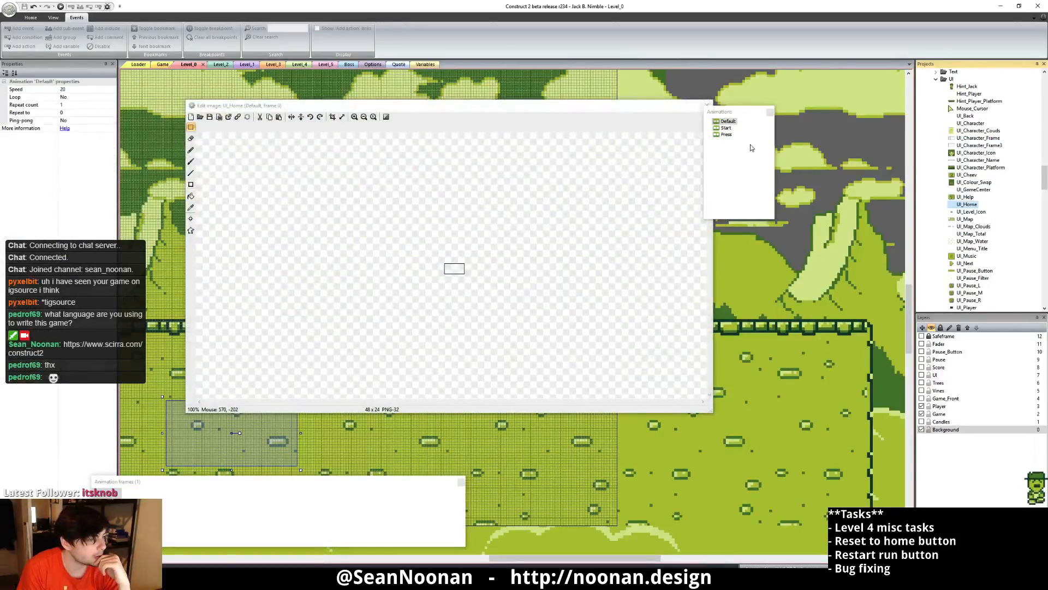
click(725, 127)
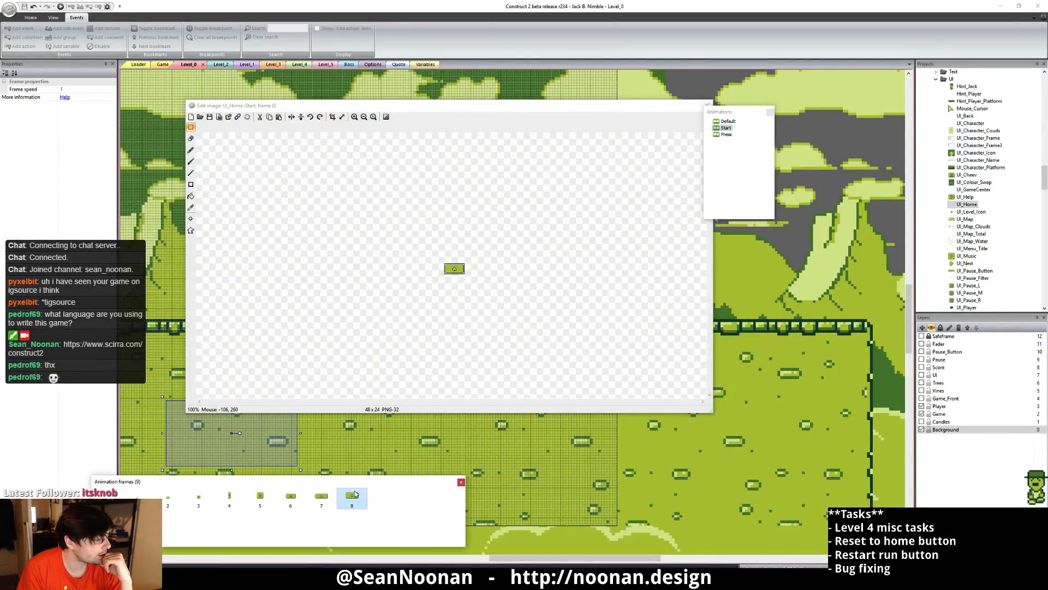
click(474, 265)
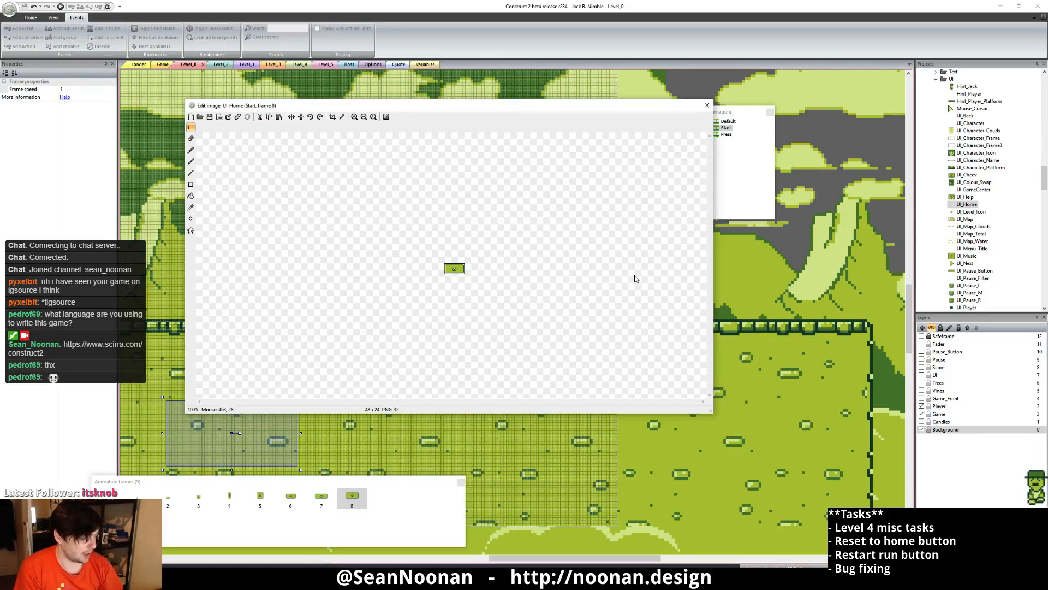
- Examine the house icon in frame 8 of UI_Home's Start animation up close, closing the image editor when done
ctrl+scroll(522, 289, up, 5)
ctrl+scroll(481, 281, down, 2)
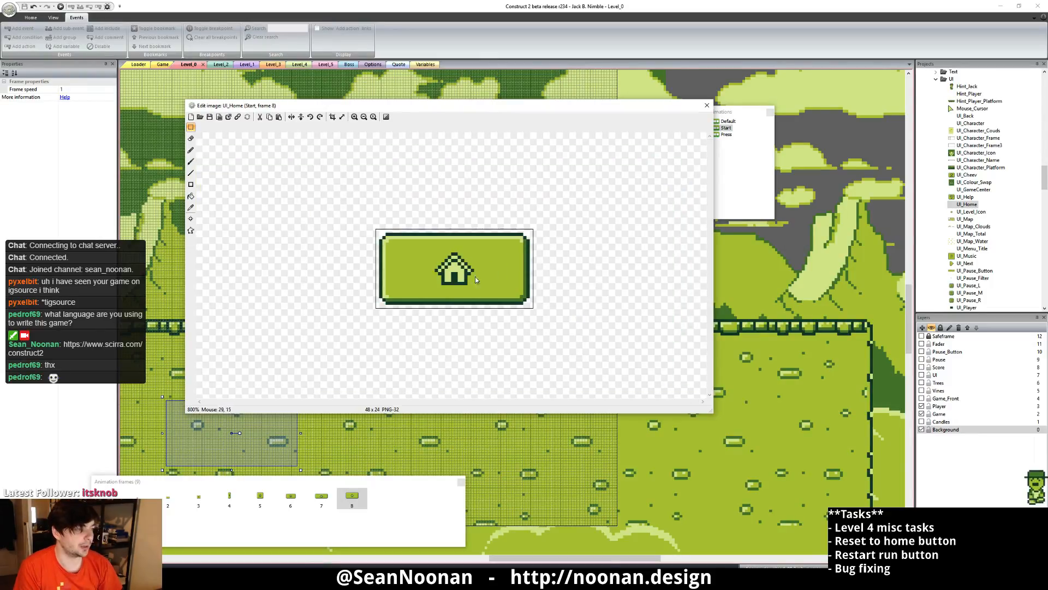
click(707, 105)
- Clone the UI_Rumble sprite in the UI folder and rename the copy UI_ResetHome
scroll(1001, 222, down, 3)
scroll(1001, 222, down, 1)
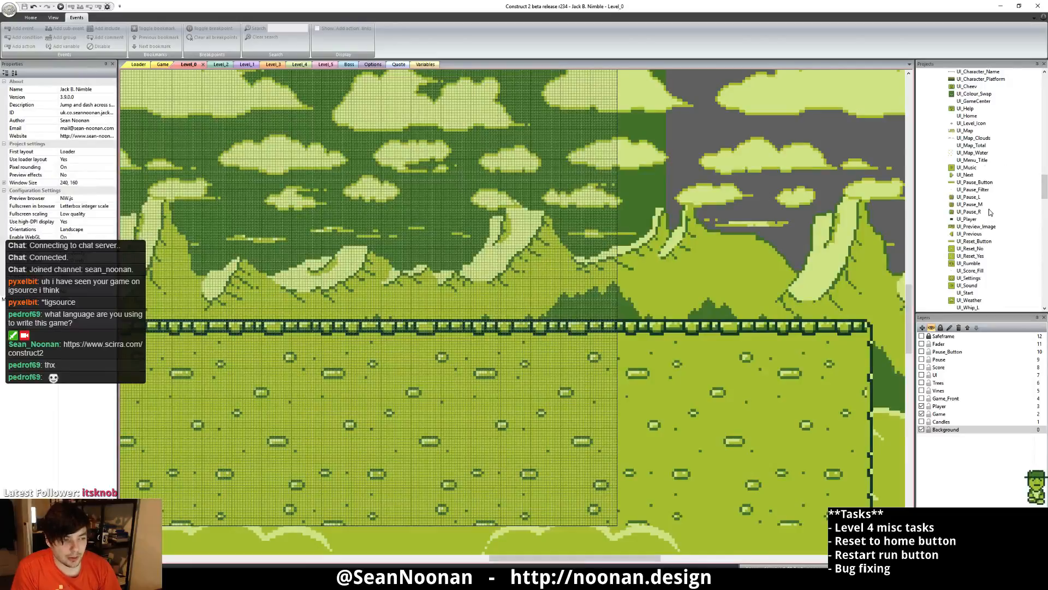
click(961, 264)
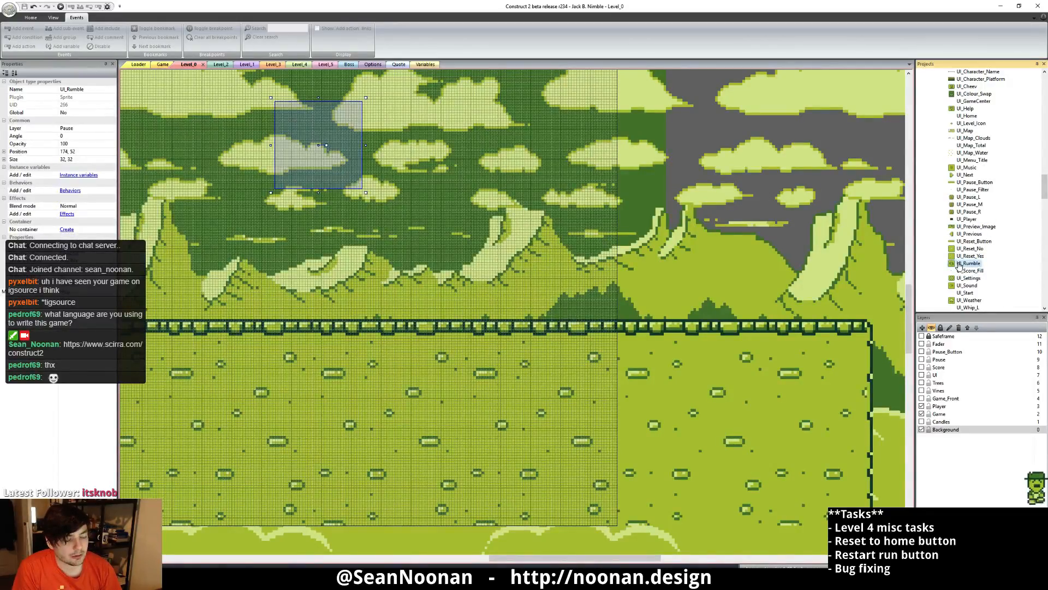
right_click(960, 265)
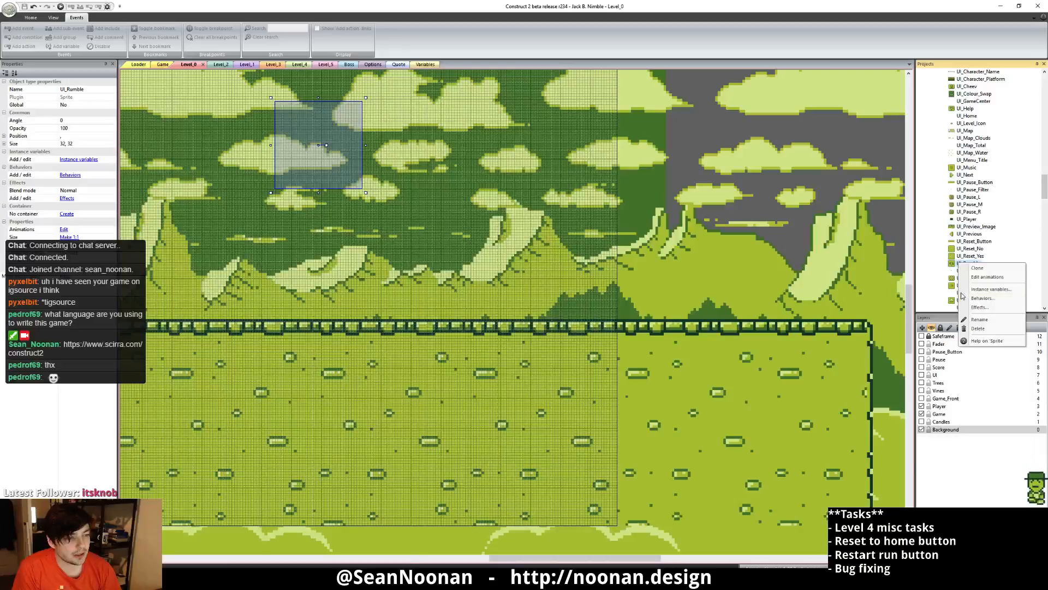
click(984, 268)
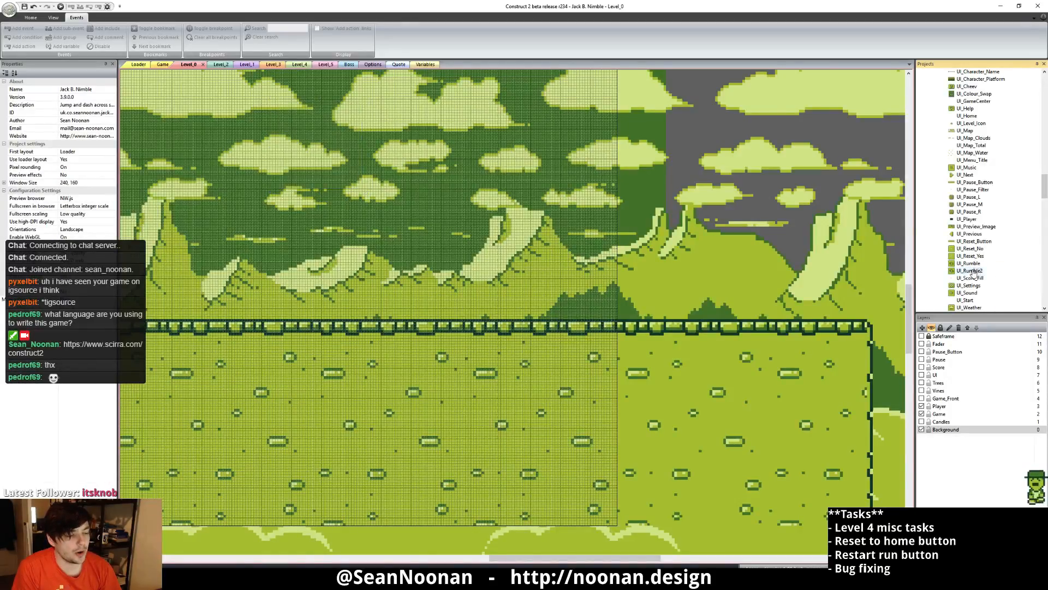
click(971, 271)
click(972, 271)
key(Right)
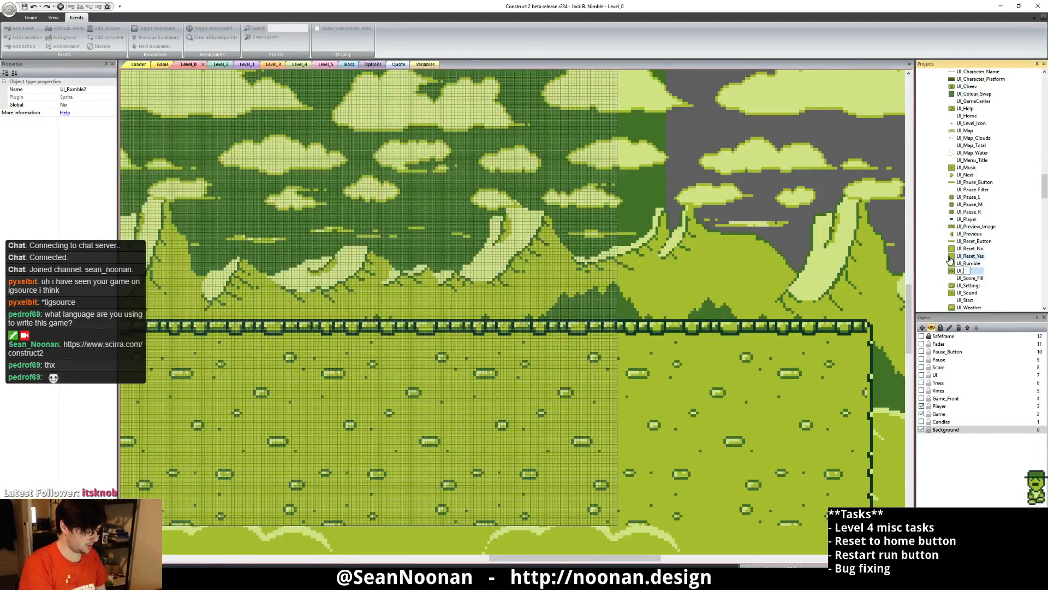
text(ResetHome)
key(Return)
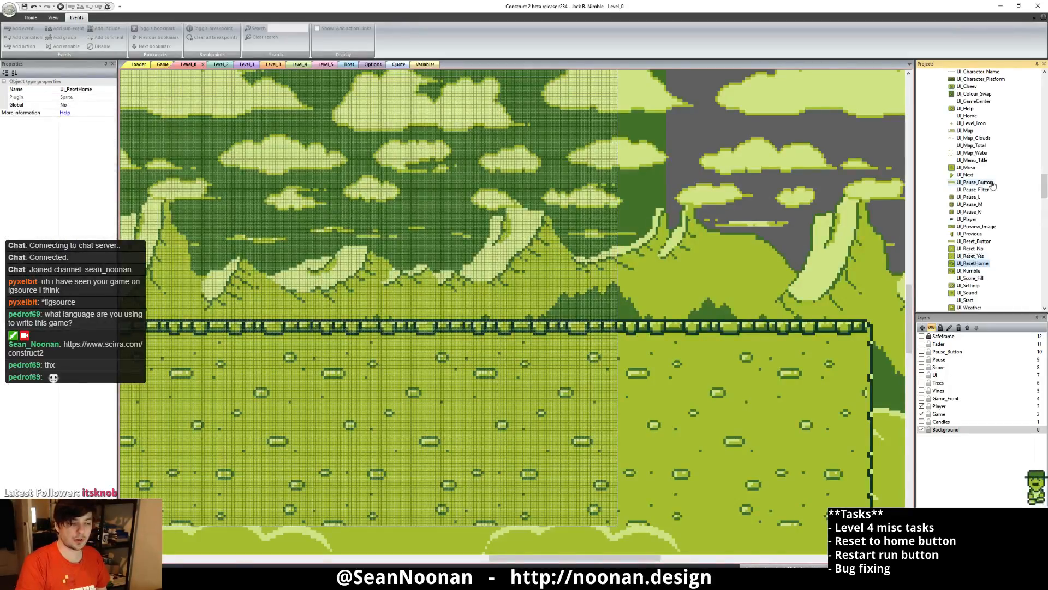
right_click(962, 257)
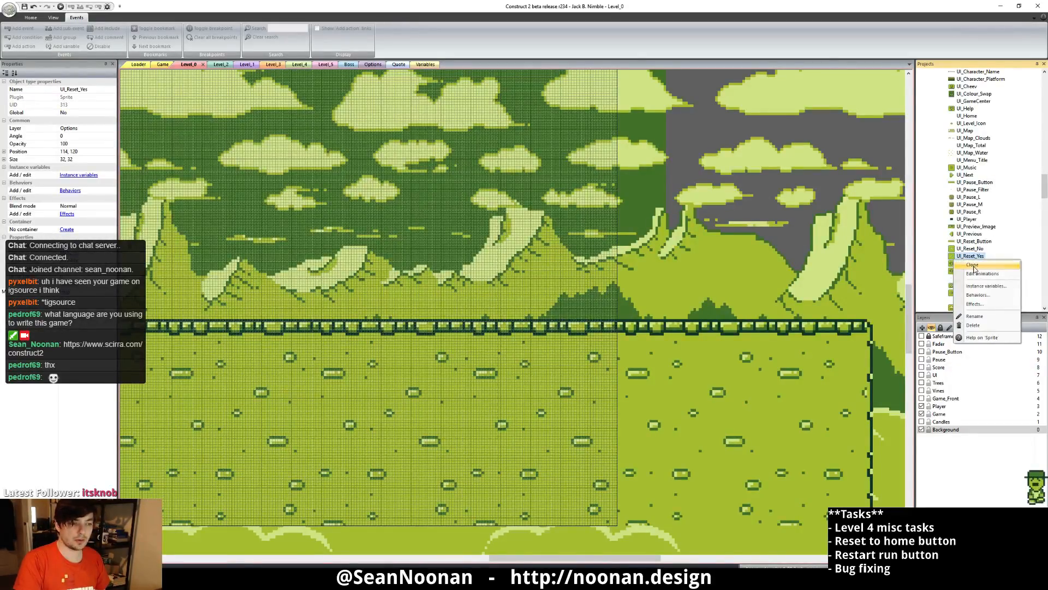
click(973, 266)
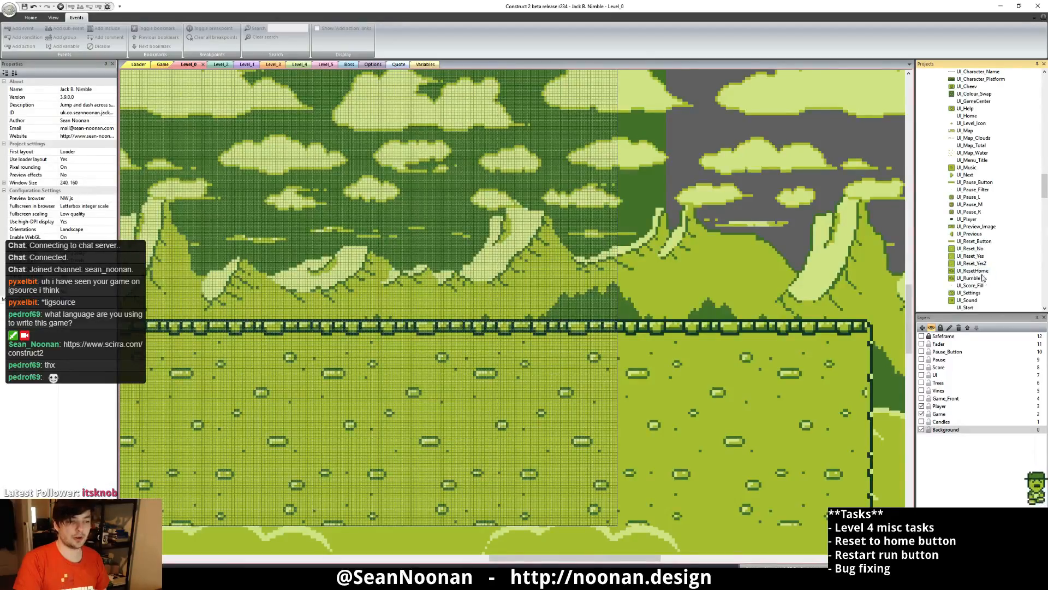
click(989, 271)
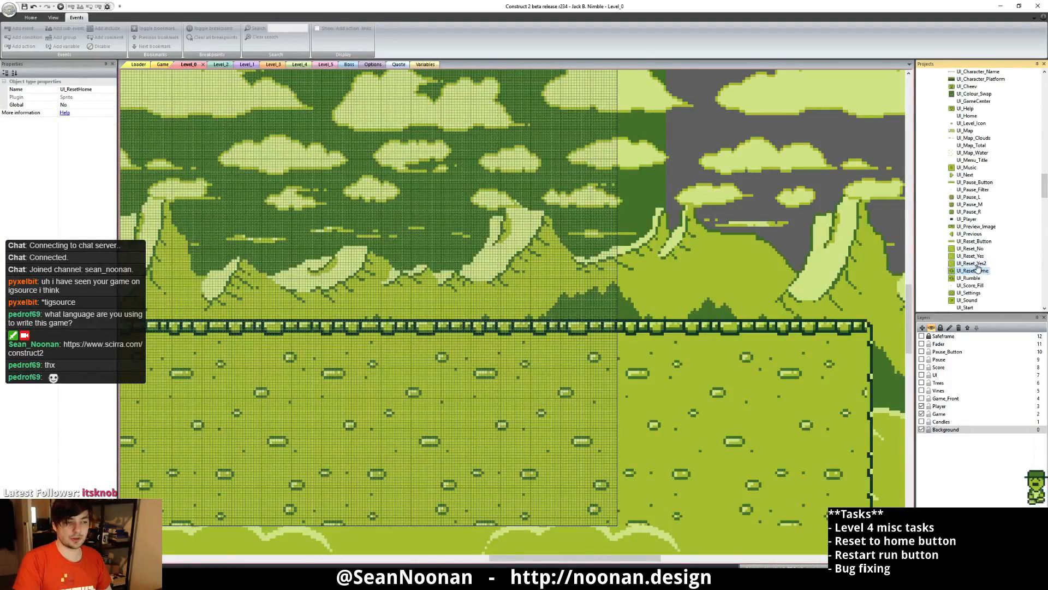
right_click(973, 263)
click(1012, 330)
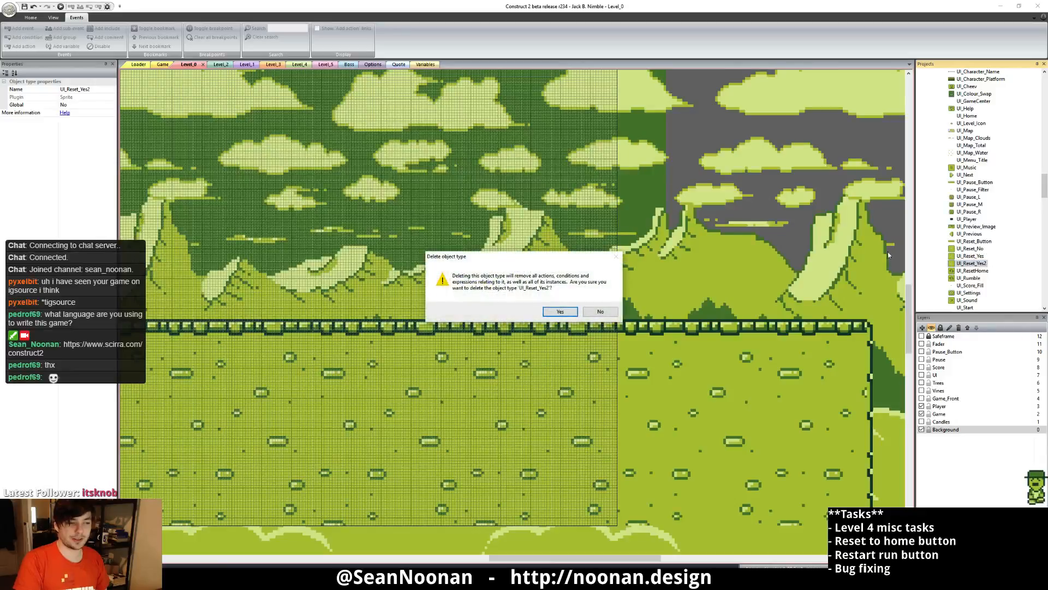
click(562, 315)
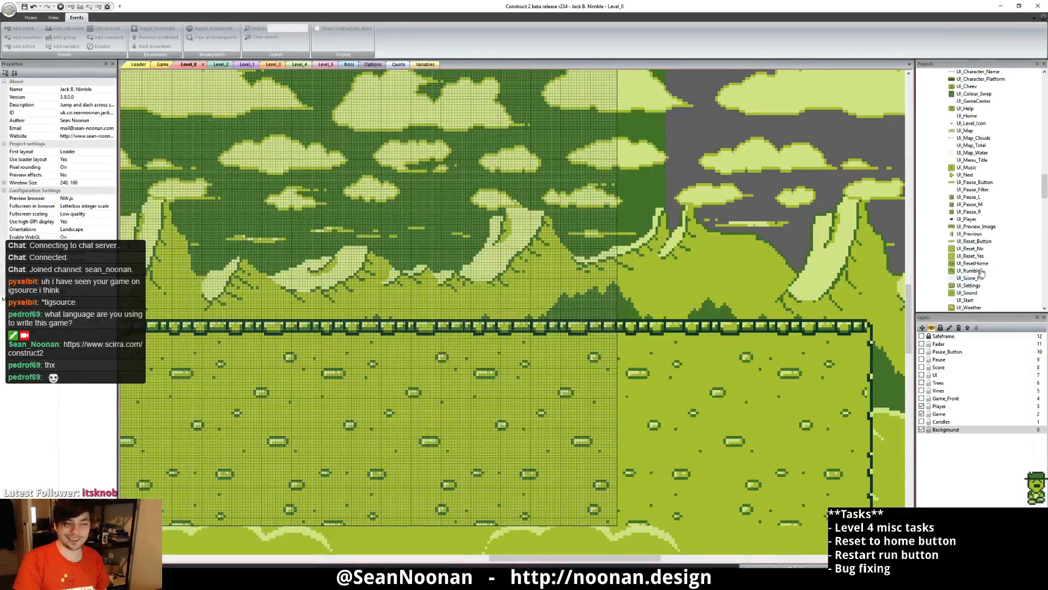
- Clone the UI_ResetHome sprite and rename the copy UI_ResetLevel
right_click(975, 264)
click(986, 273)
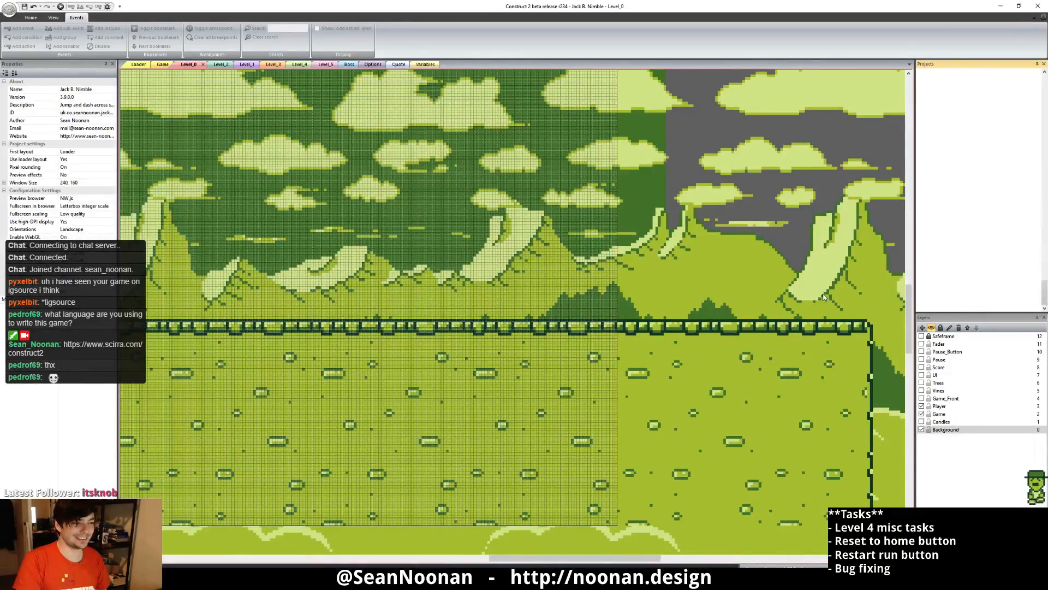
click(970, 271)
right_click(971, 272)
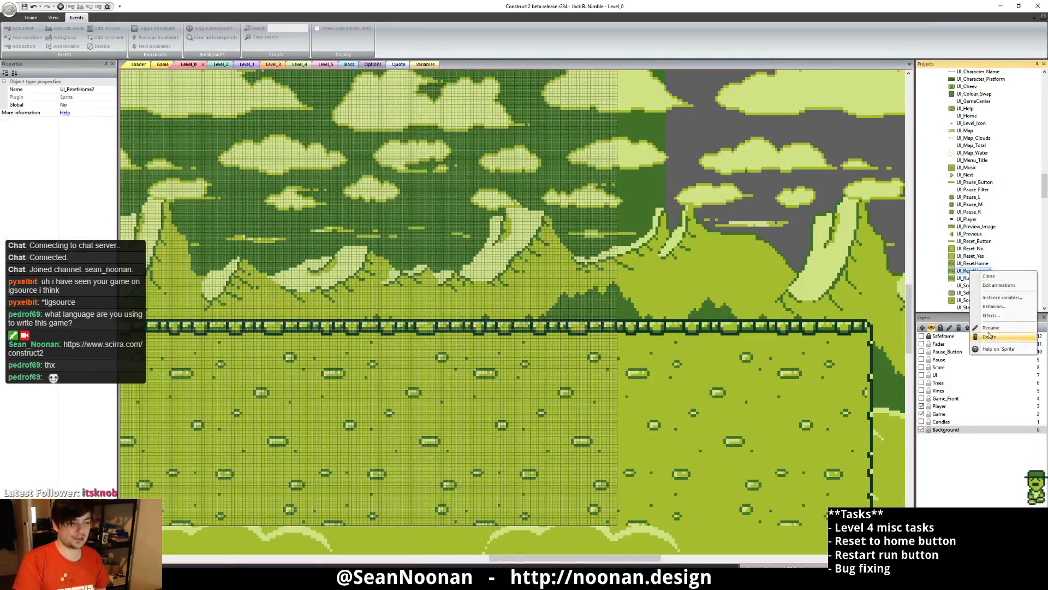
click(990, 335)
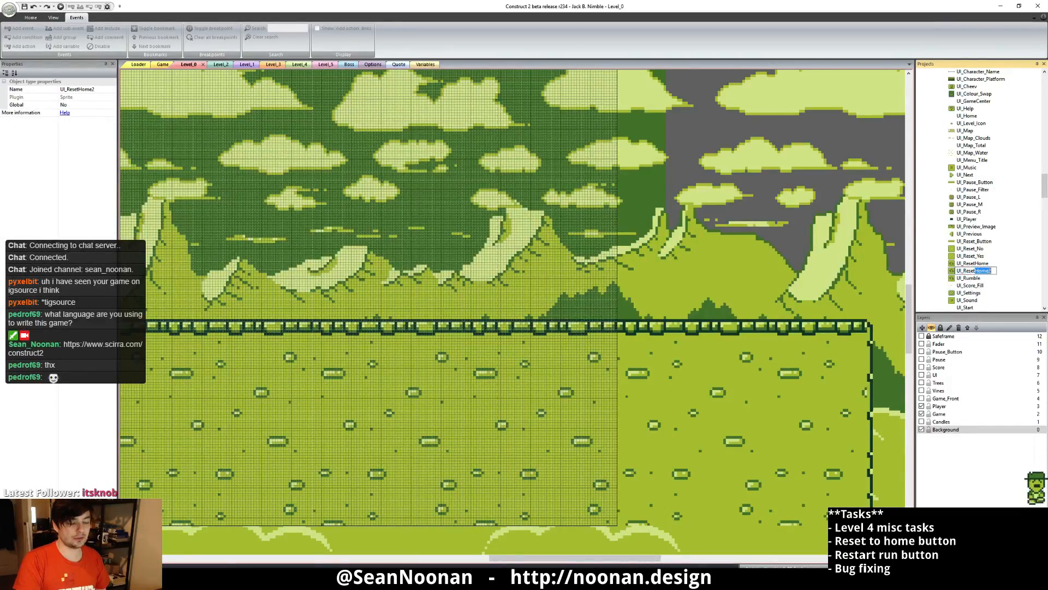
text(Level)
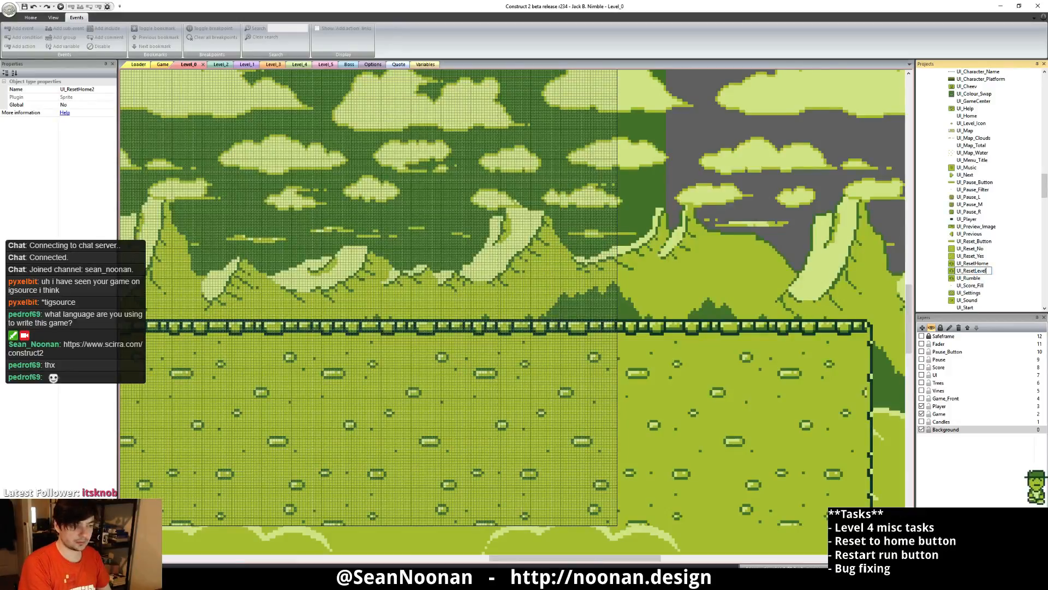
key(Return)
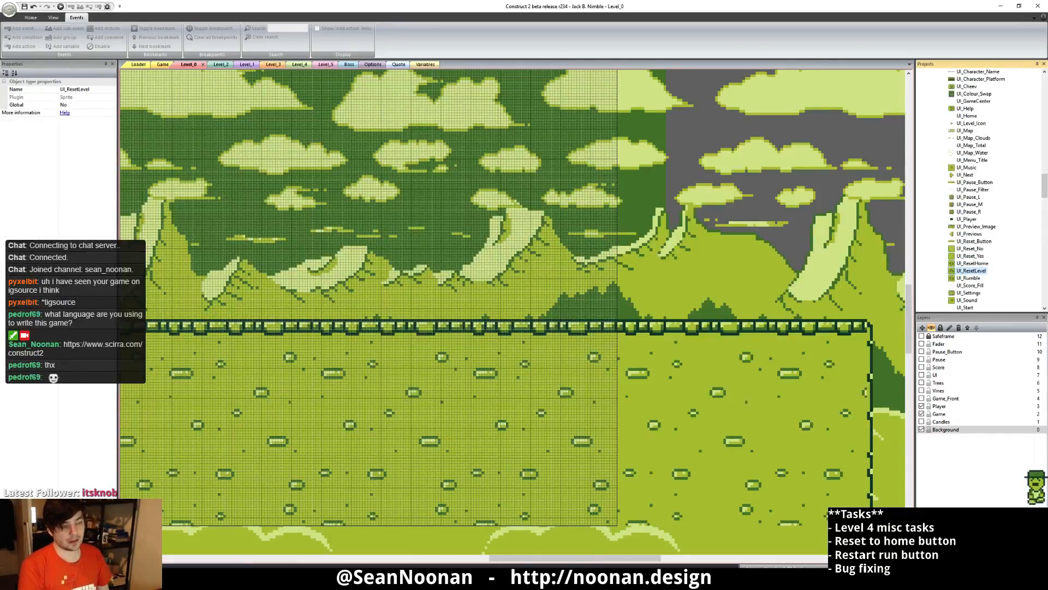
- Select the 12 x 10 pixel house icon in frame 8 of UI_Home's Start animation and close the image editor
scroll(977, 262, down, 4)
scroll(950, 226, up, 4)
scroll(971, 163, up, 4)
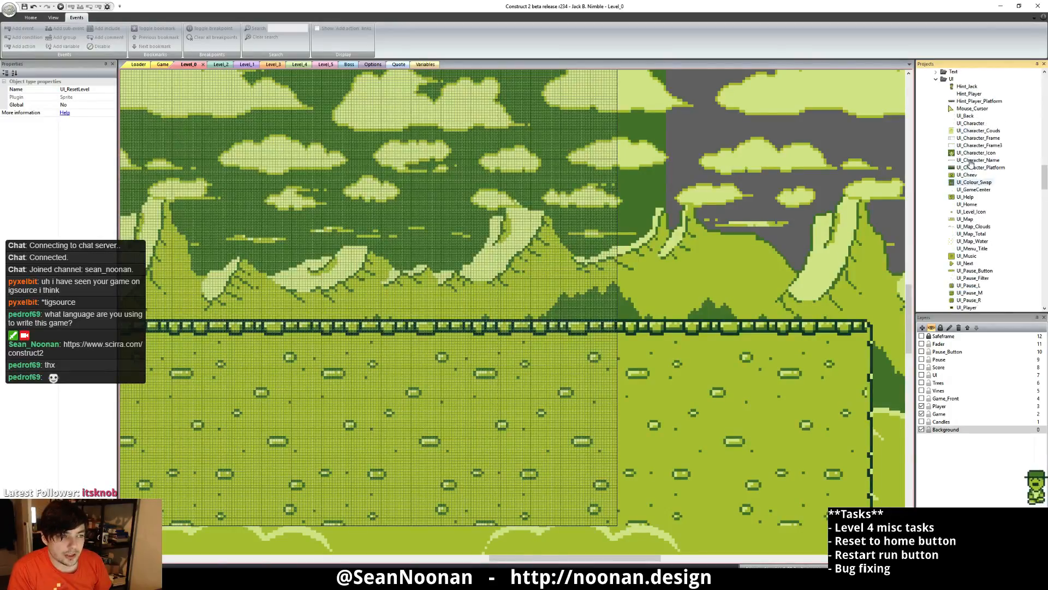
scroll(971, 158, down, 4)
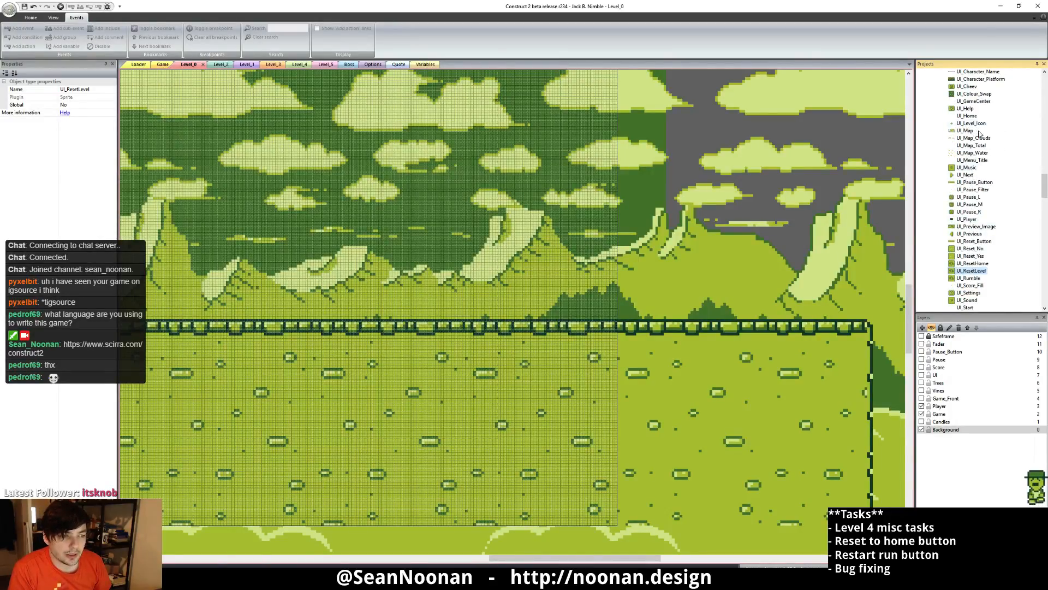
double_click(967, 116)
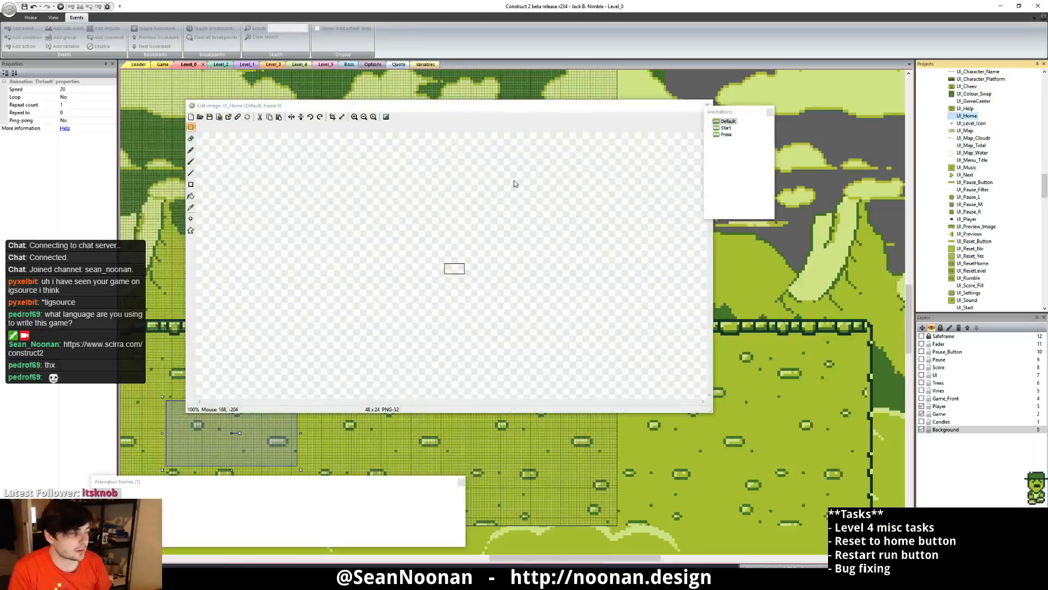
click(723, 128)
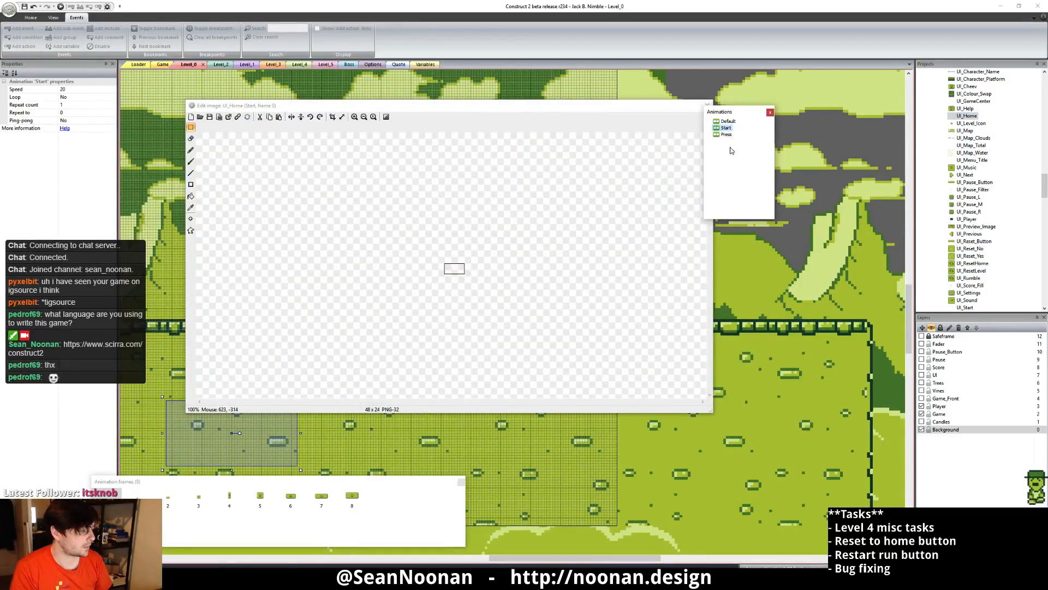
click(353, 487)
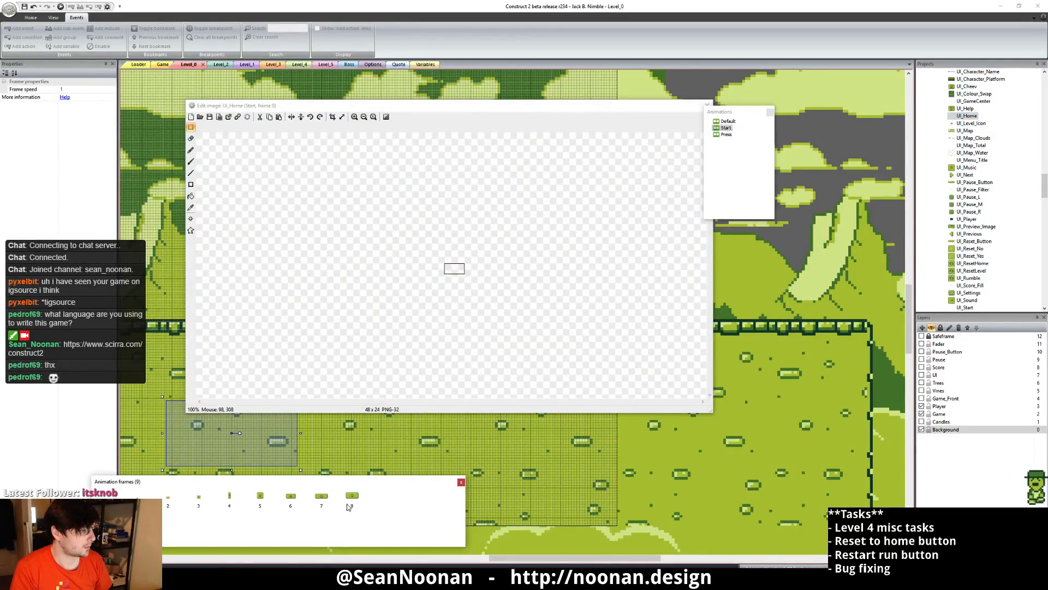
click(349, 503)
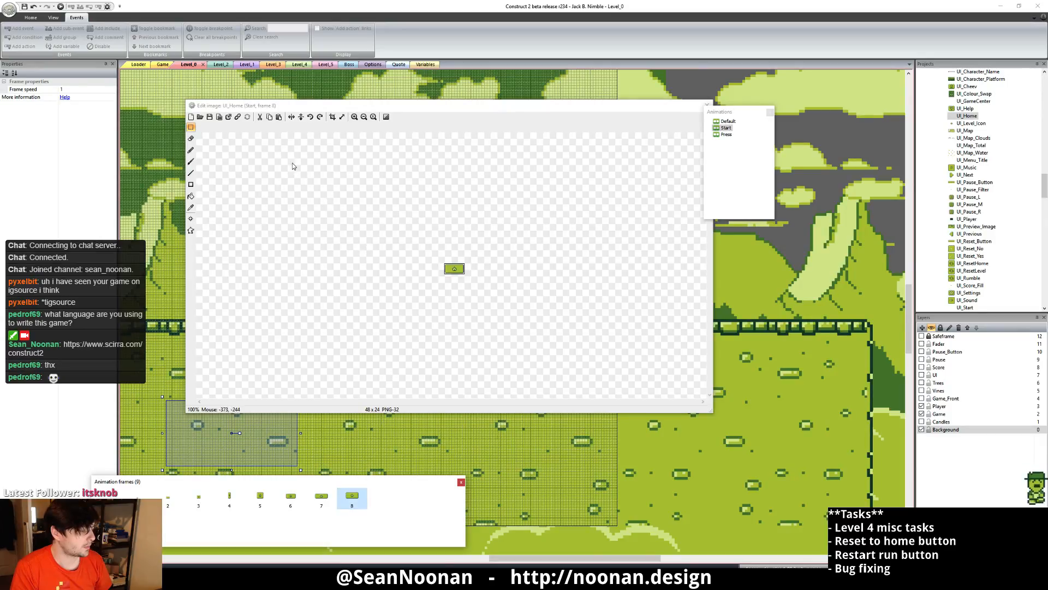
click(317, 214)
ctrl+scroll(423, 251, up, 4)
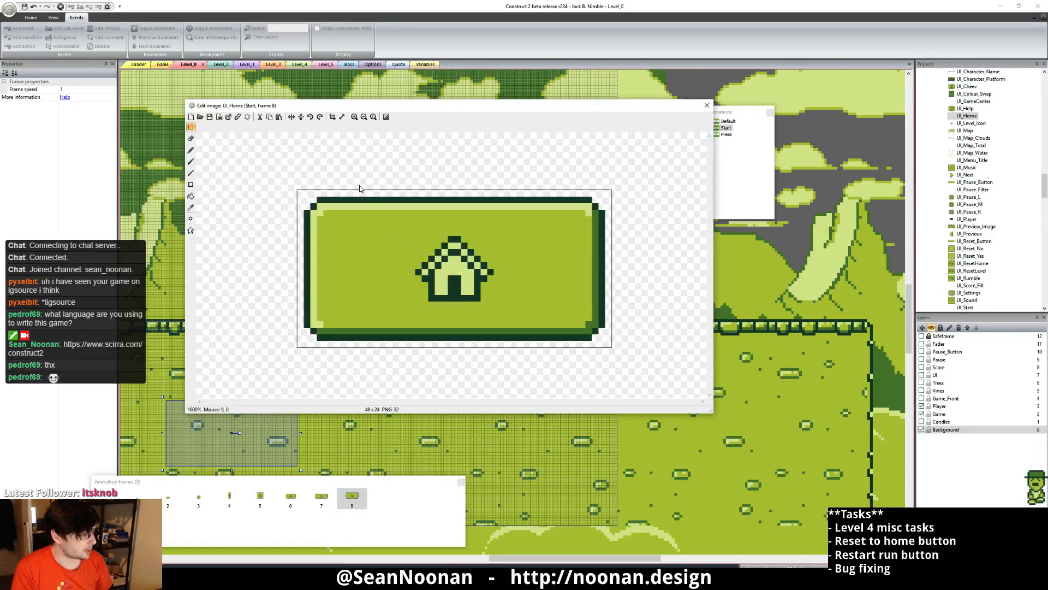
drag(379, 206, 510, 313)
click(516, 155)
drag(416, 237, 493, 304)
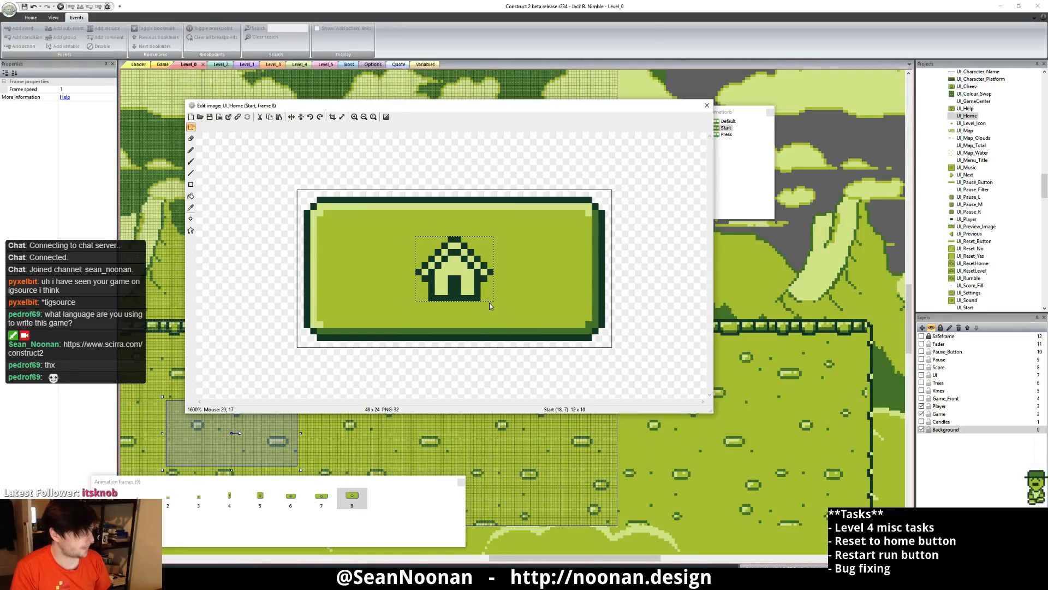
click(707, 105)
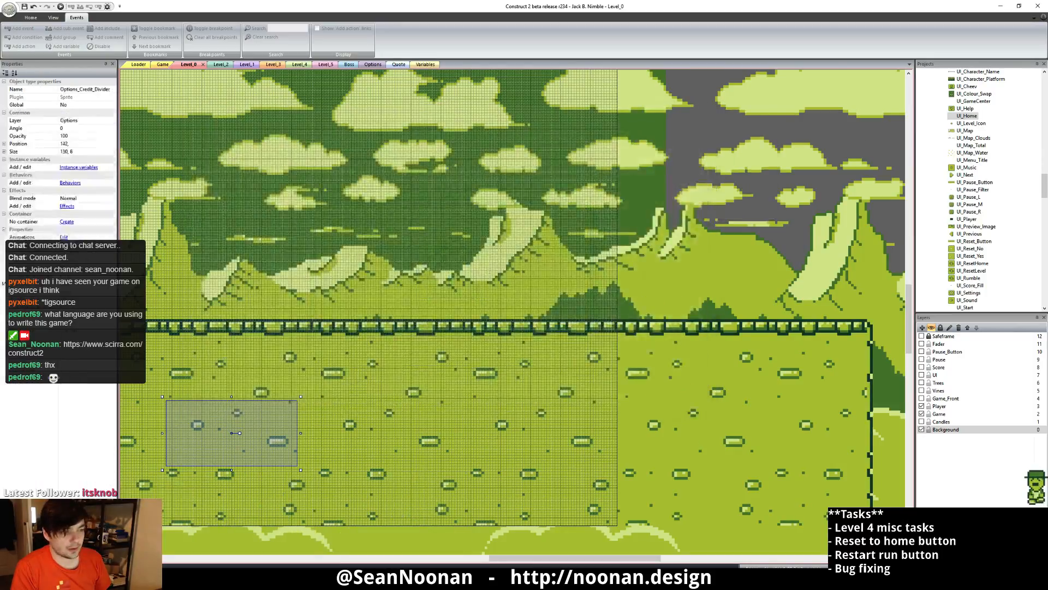
- Examine the phone icon on the UI_ResetHome sprite's Unmute animation, closing the image editor when done
scroll(995, 290, down, 3)
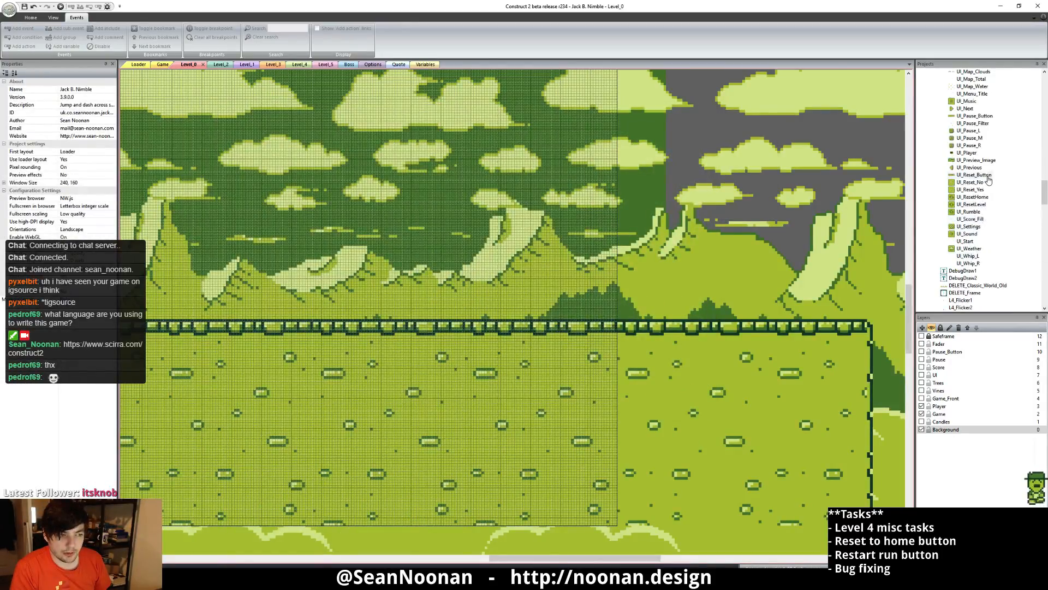
click(973, 198)
double_click(975, 203)
ctrl+scroll(504, 261, up, 6)
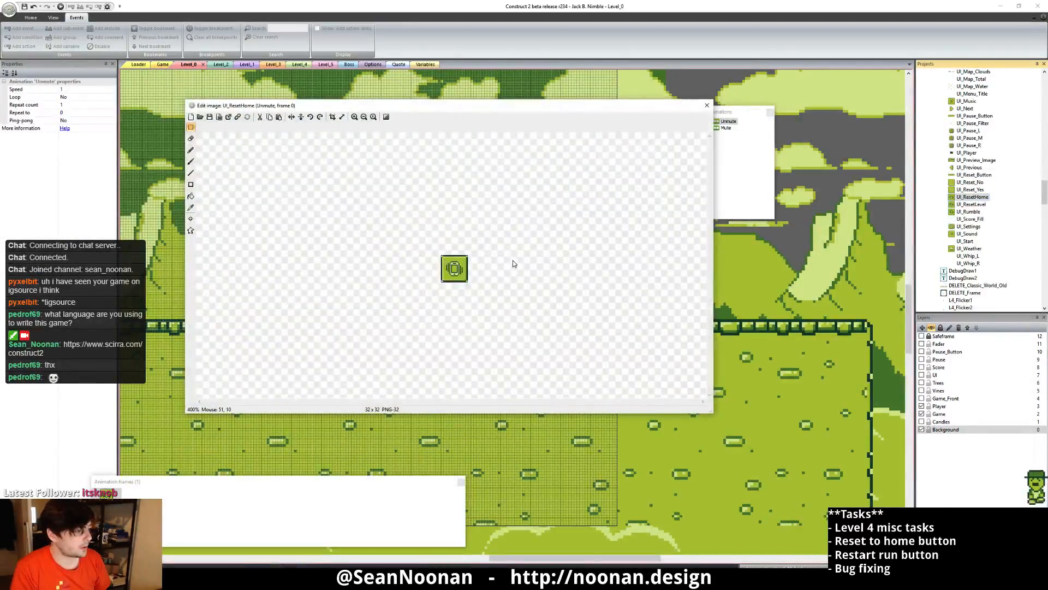
ctrl+scroll(512, 254, down, 4)
ctrl+scroll(489, 257, up, 2)
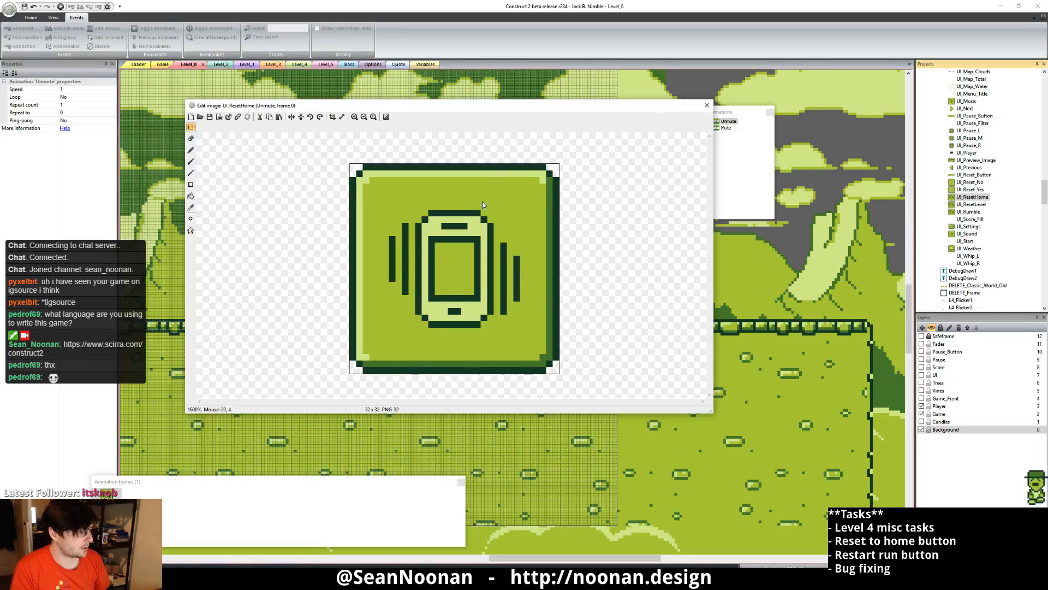
click(707, 106)
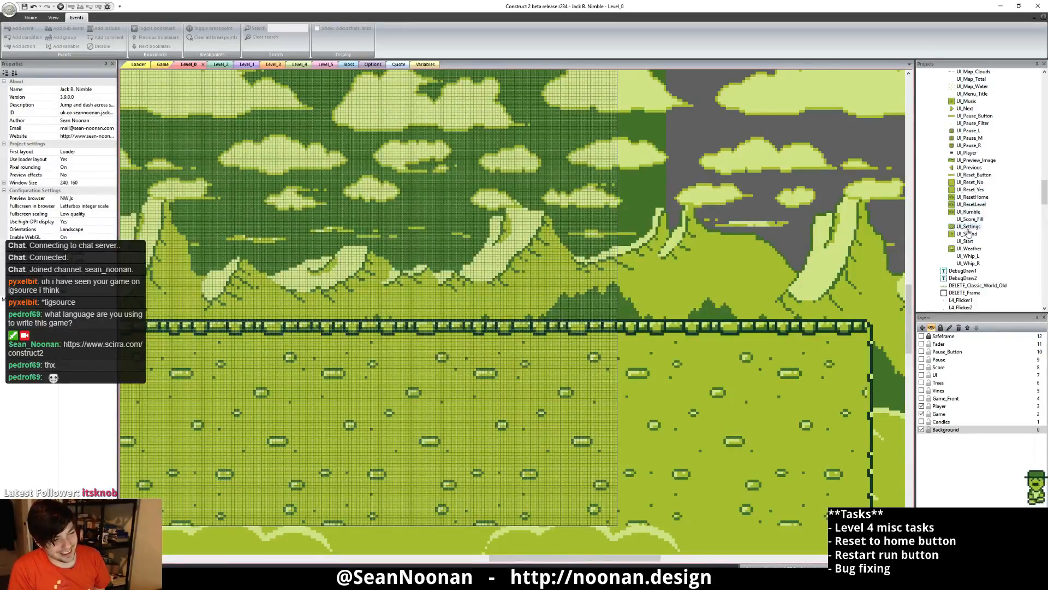
- Copy a 17 x 15 pixel area around the house icon from frame 8 of UI_Home's Start animation and close the image editor
scroll(949, 142, up, 3)
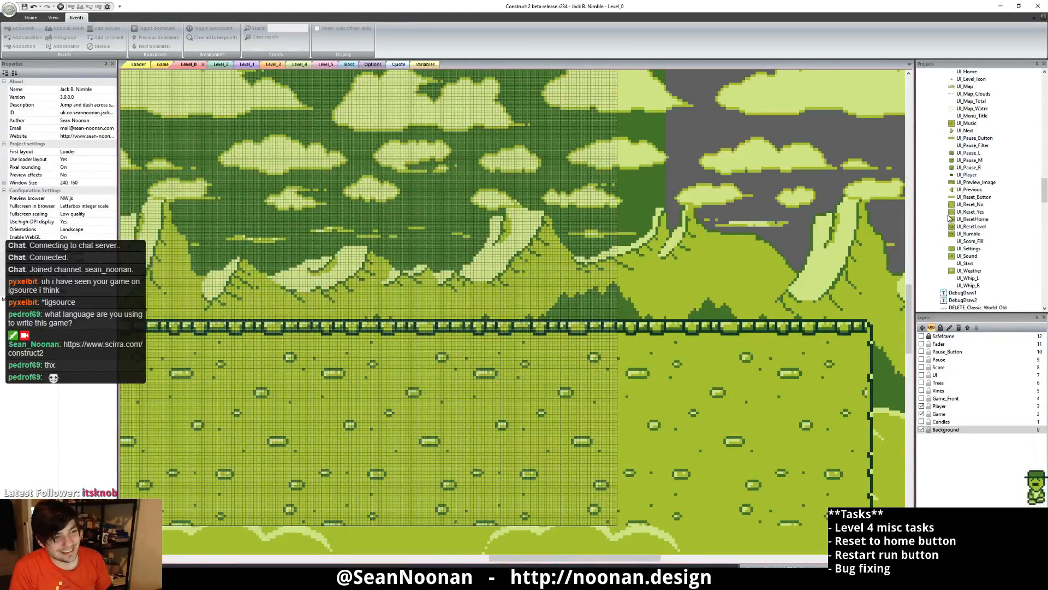
double_click(965, 115)
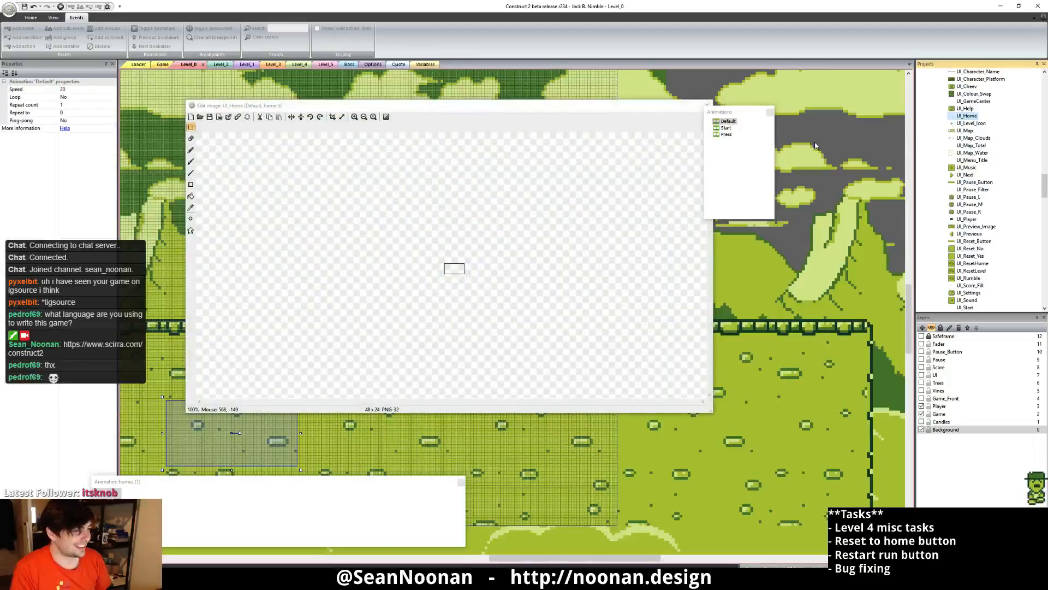
click(725, 128)
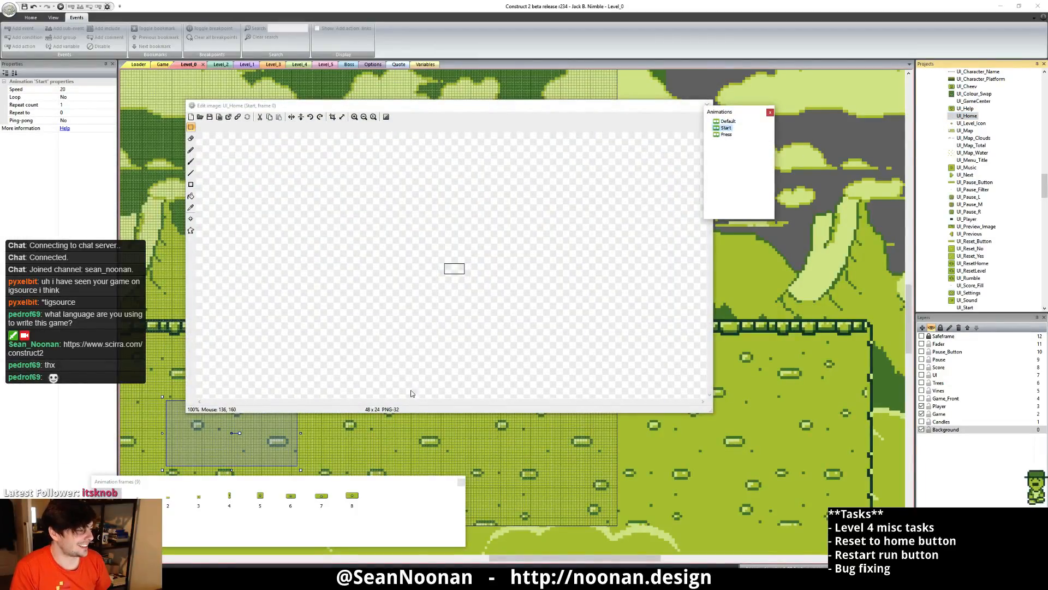
click(352, 496)
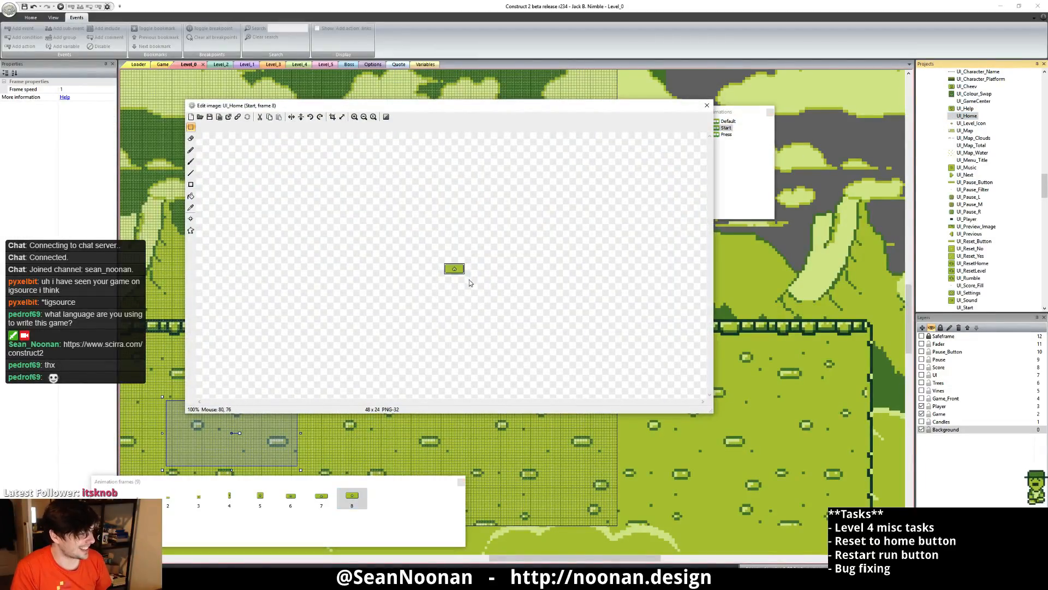
scroll(474, 286, up, 5)
drag(287, 198, 510, 393)
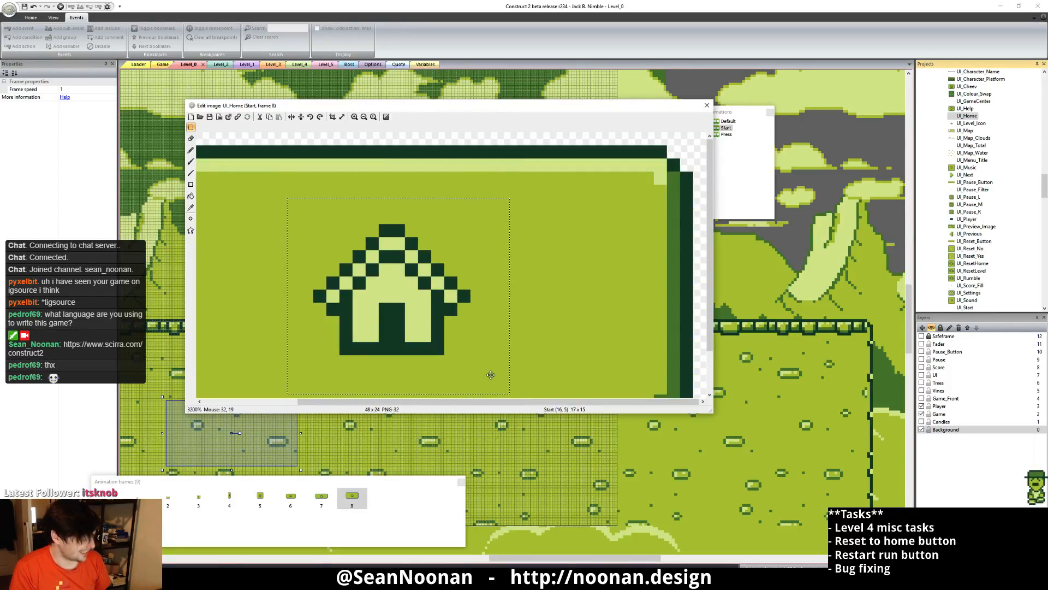
click(707, 105)
click(709, 120)
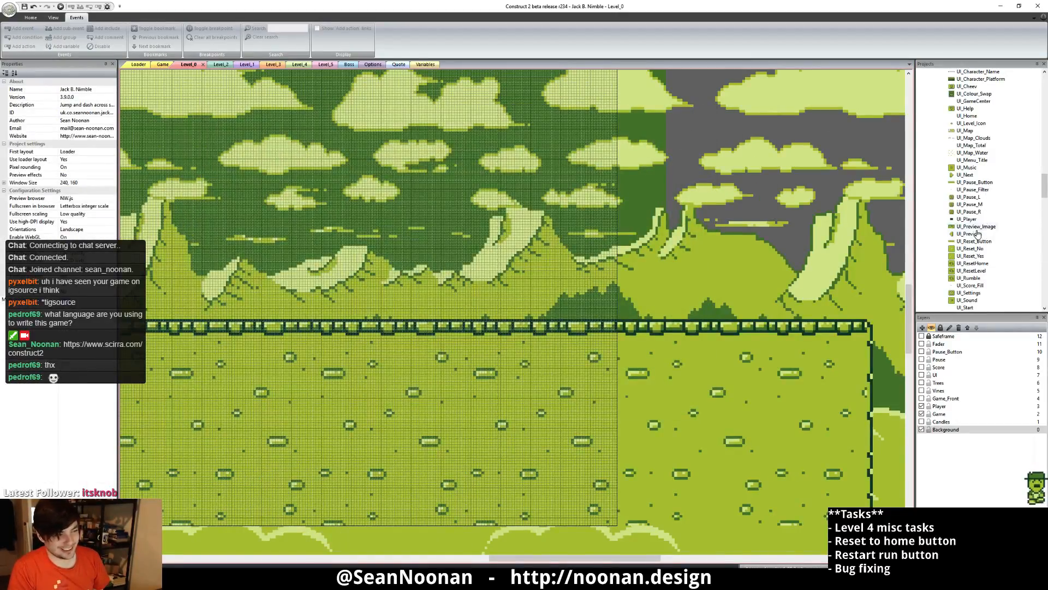
- Paste the copied house icon over the phone icon in UI_ResetHome's Unmute image, centred on the button
double_click(972, 263)
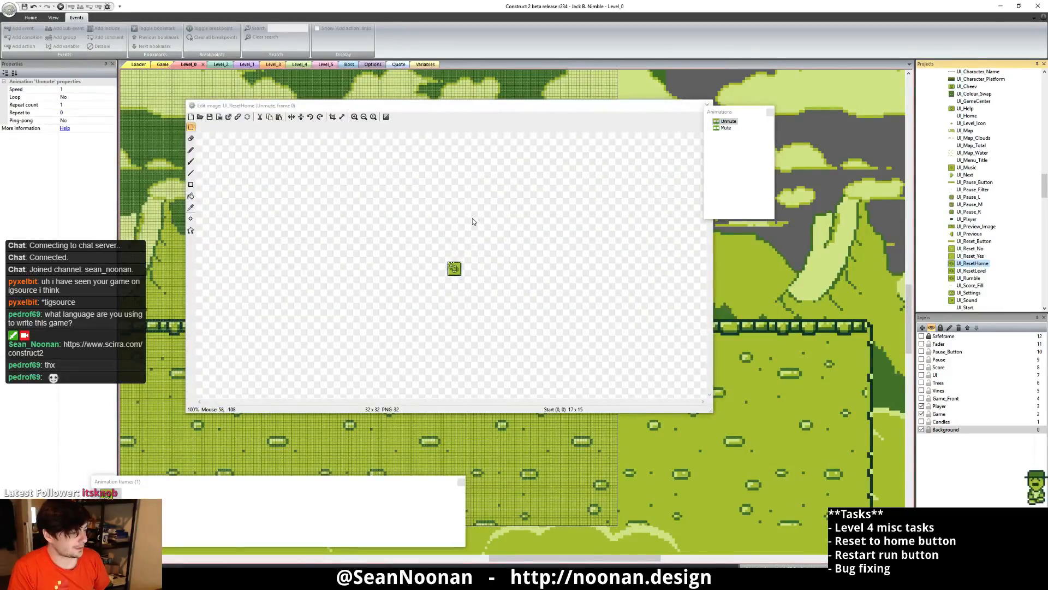
ctrl+scroll(456, 266, up, 4)
drag(350, 165, 463, 267)
mouse_move(440, 204)
mouse_down()
mouse_move(483, 287)
mouse_move(493, 255)
mouse_up()
click(628, 217)
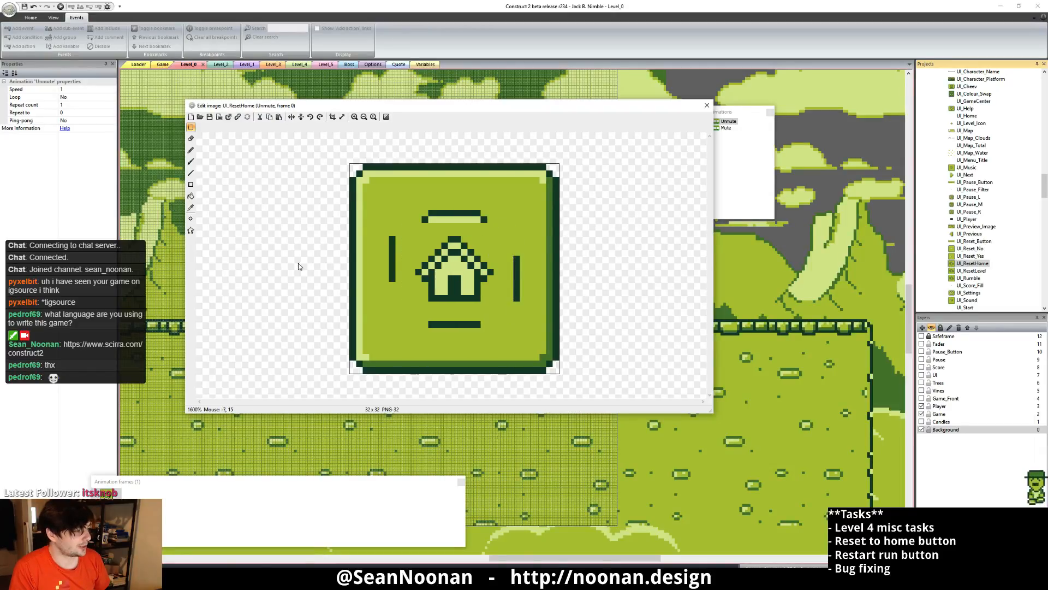
drag(366, 268, 424, 321)
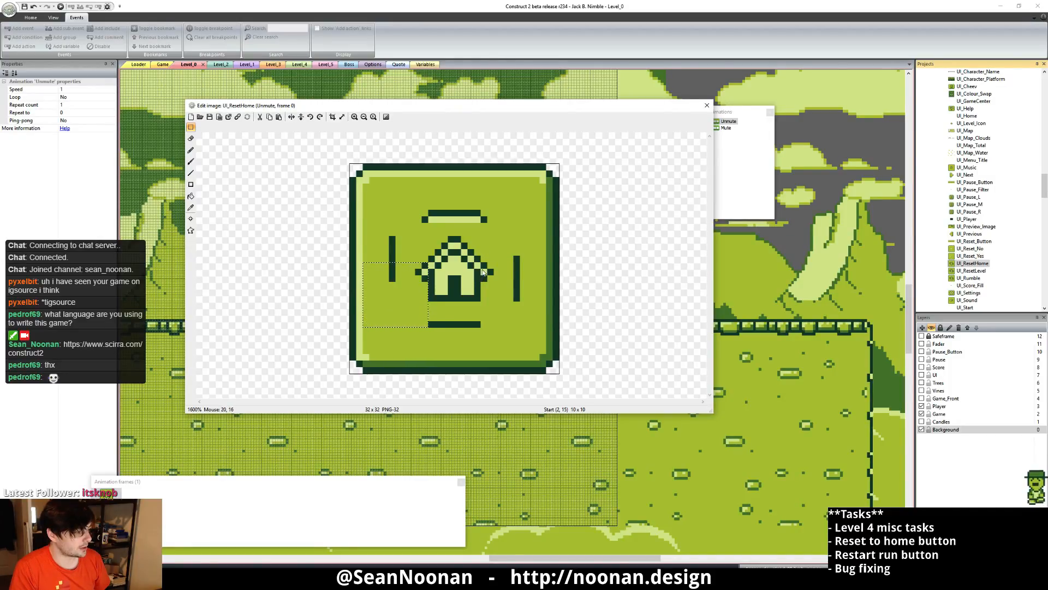
drag(516, 316, 543, 327)
click(759, 274)
click(589, 242)
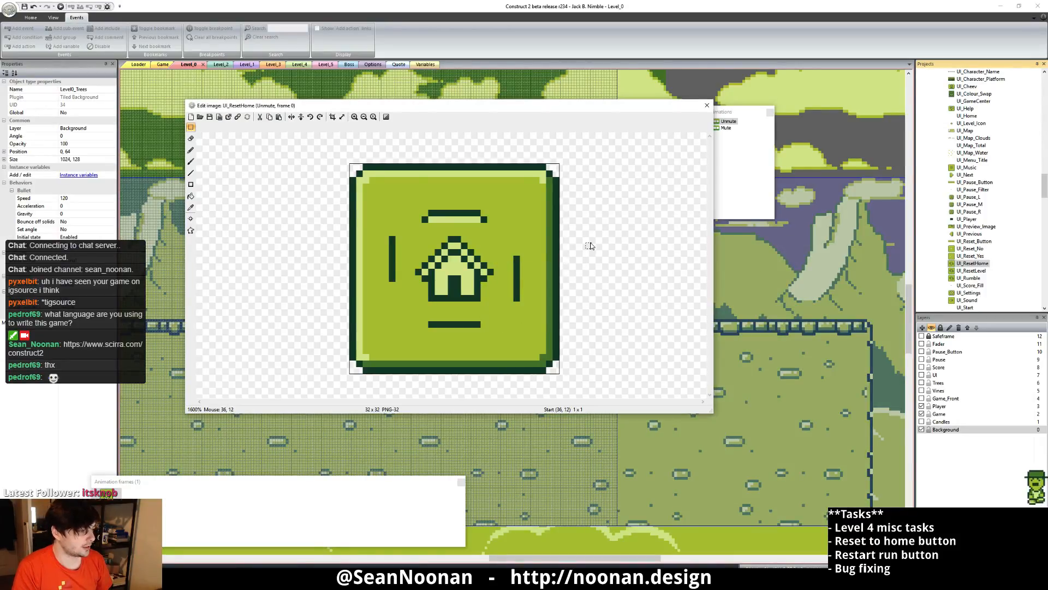
drag(345, 166, 350, 167)
click(248, 185)
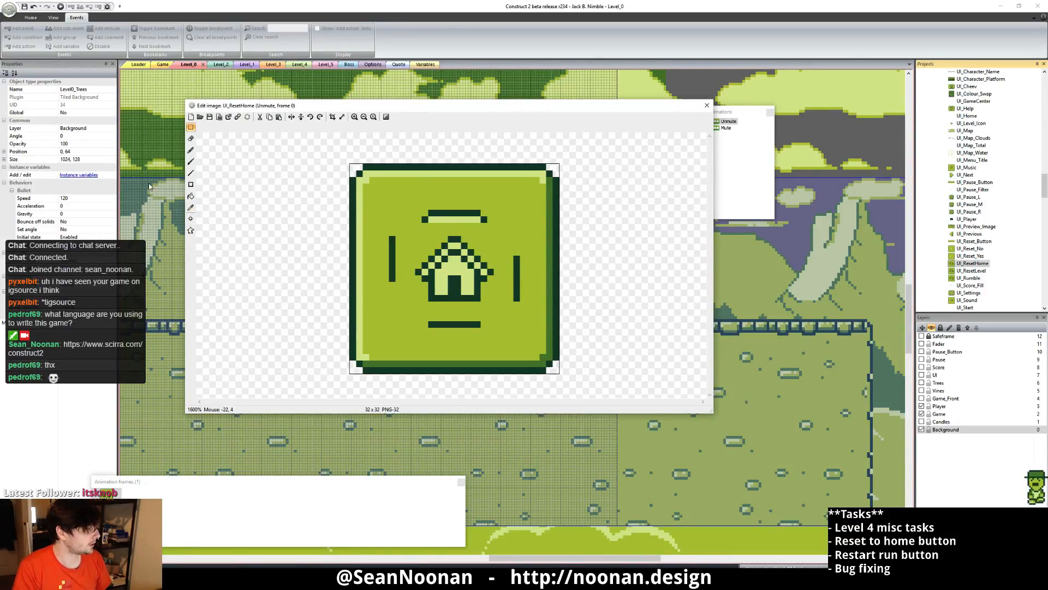
- Paint out the leftover phone outline around the house on UI_ResetHome in the button's background green, and close the image editor
click(190, 149)
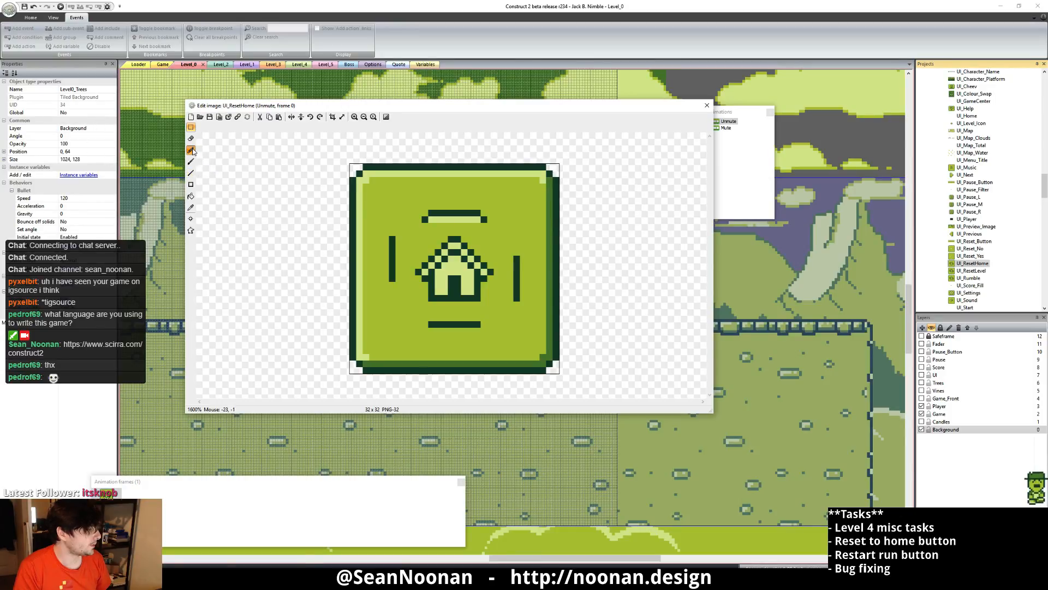
drag(392, 238, 392, 253)
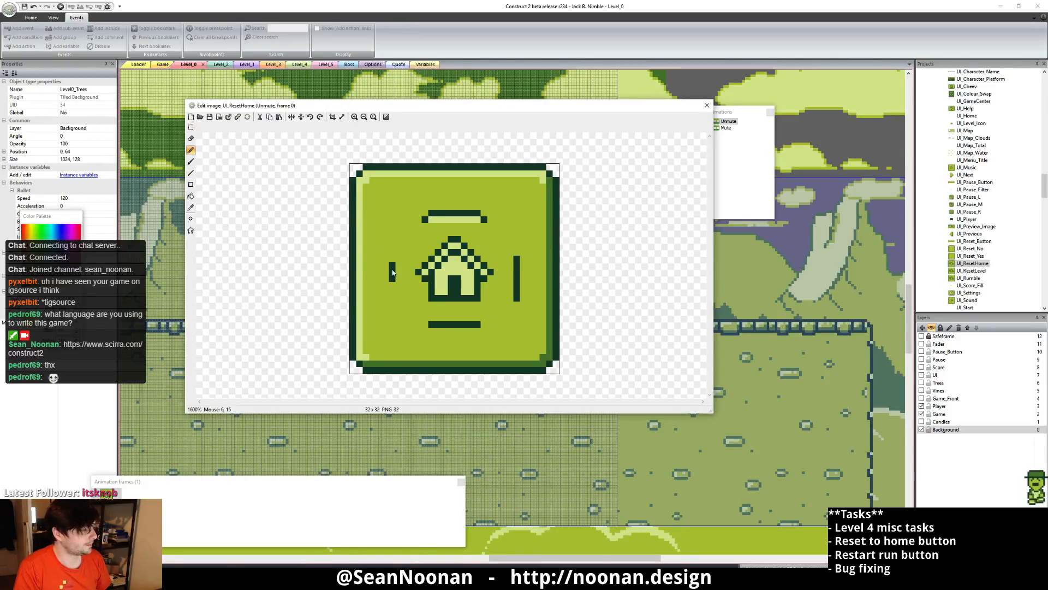
drag(481, 212, 422, 224)
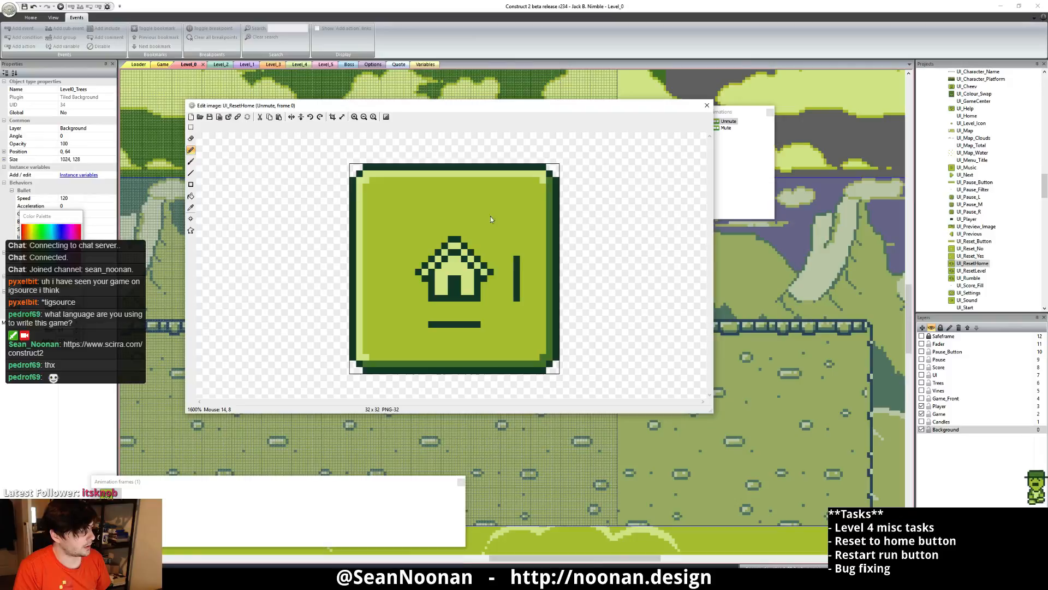
drag(521, 256, 516, 292)
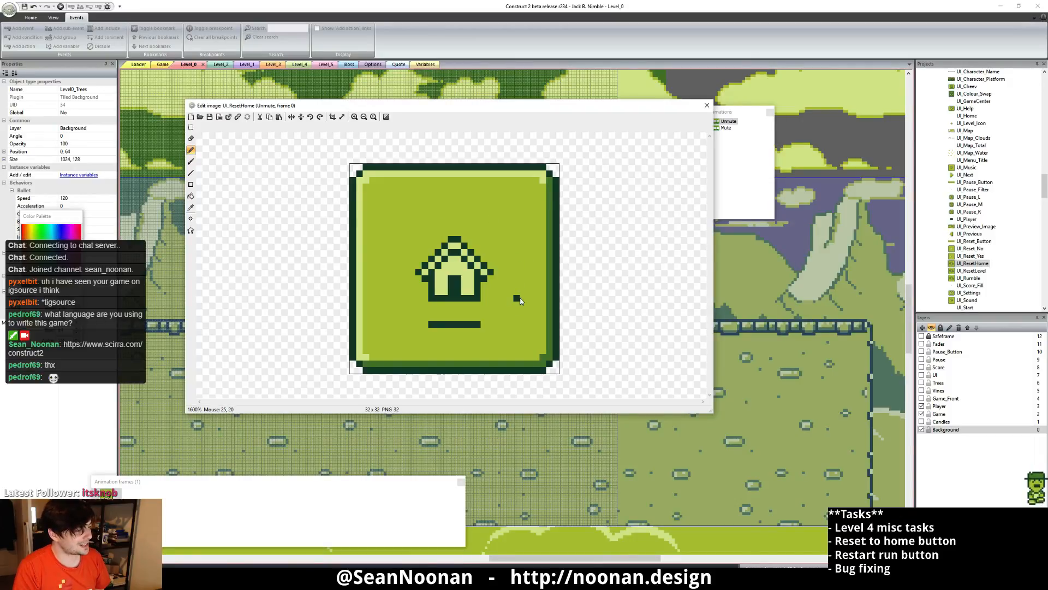
drag(472, 324, 429, 325)
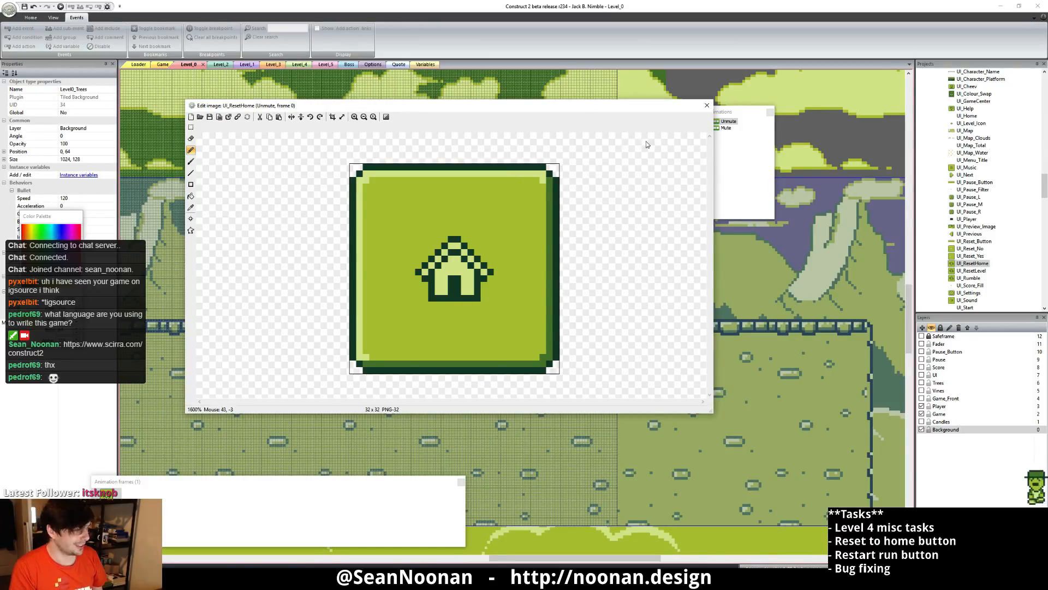
click(707, 105)
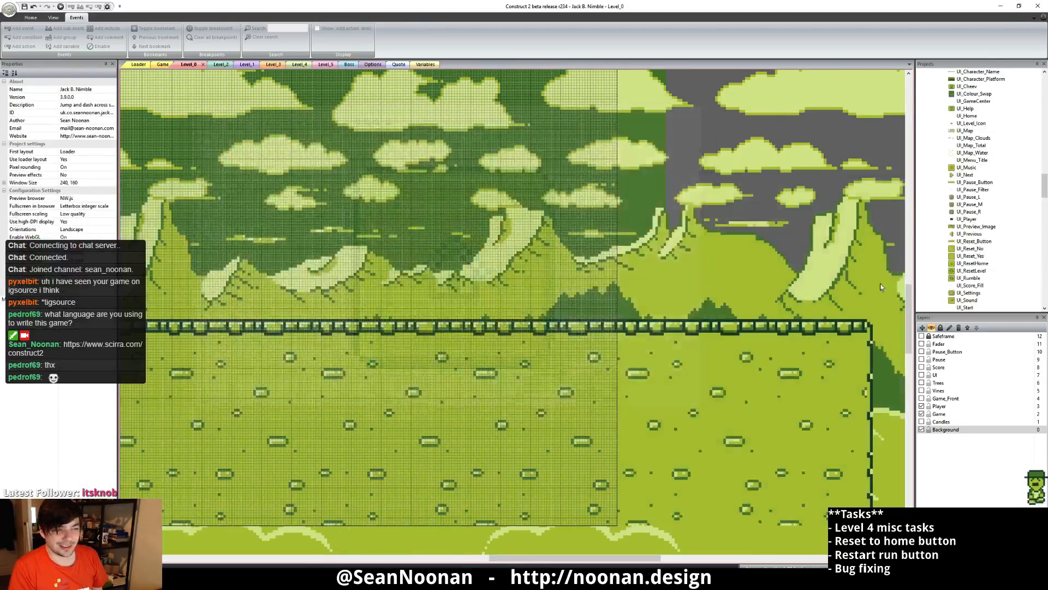
- Open the Unmute image of UI_ResetLevel for external editing in Photoshop
double_click(958, 271)
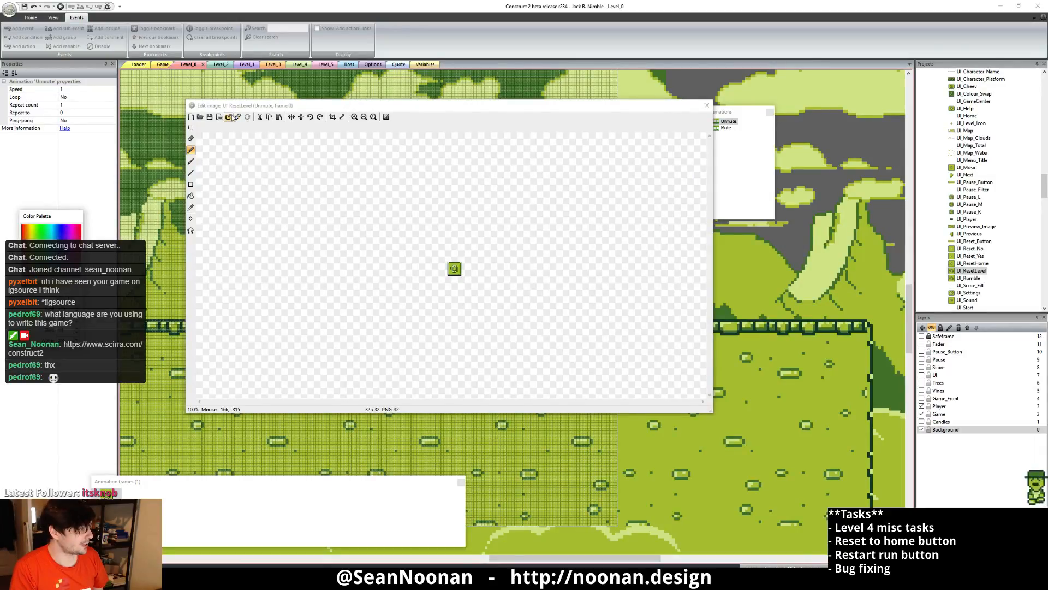
click(237, 117)
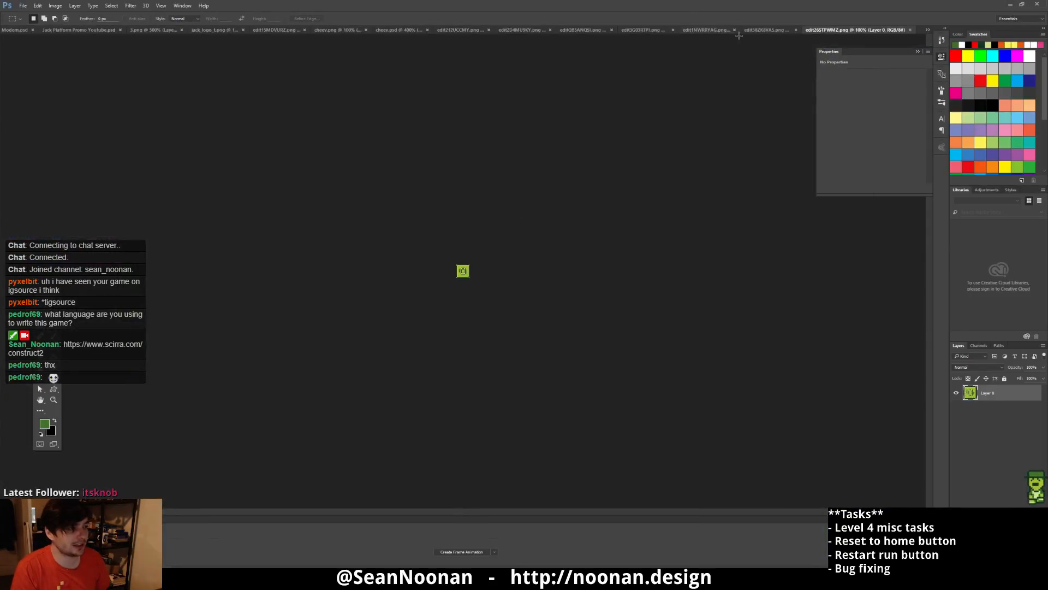
- Look through the open Photoshop documents and close five leftover temporary edit images, keeping the UI_ResetLevel image open
click(750, 30)
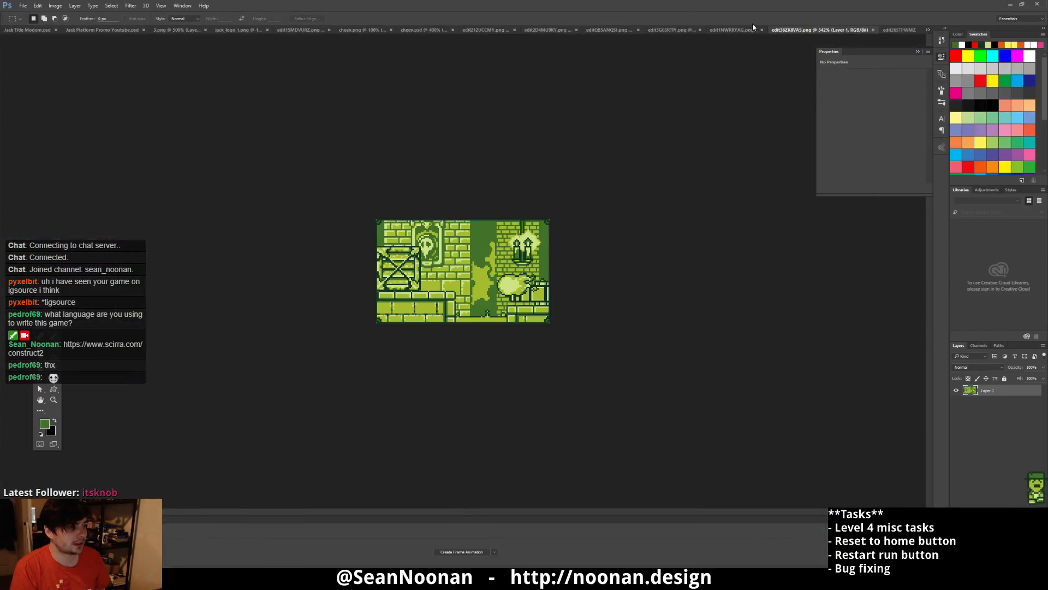
click(743, 30)
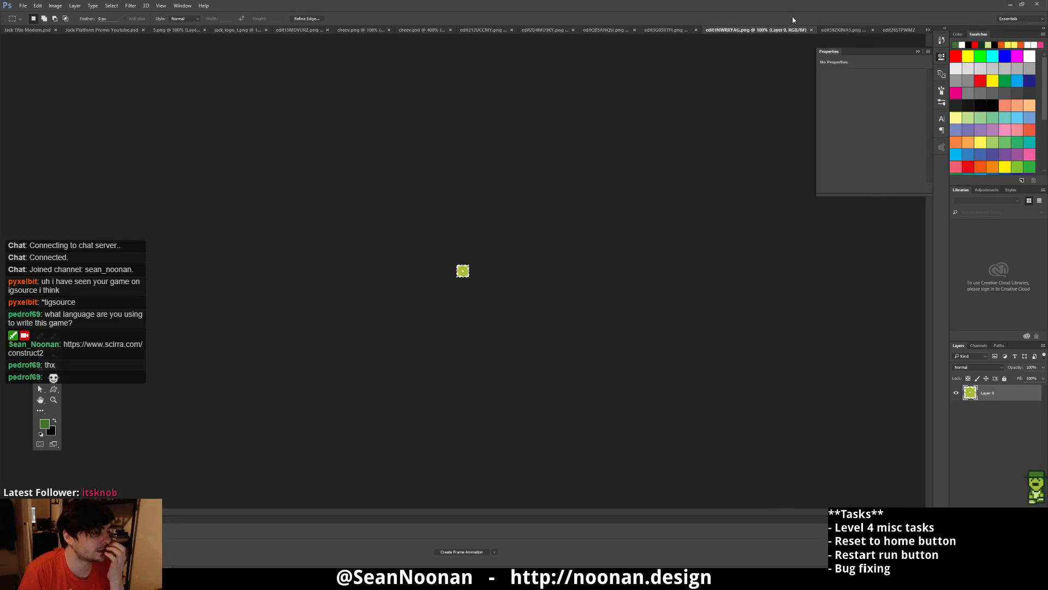
click(811, 30)
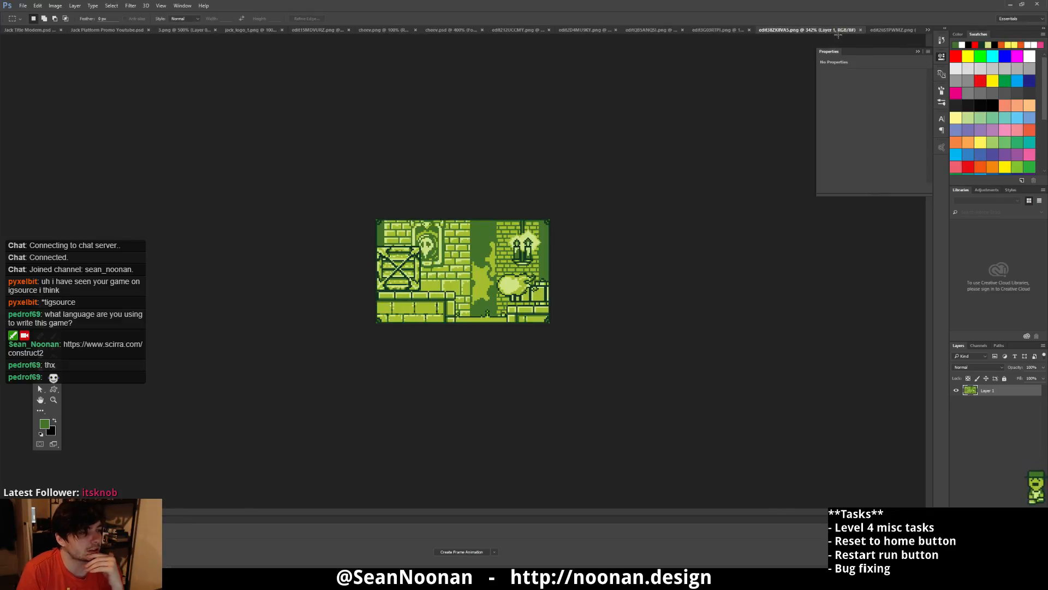
click(861, 32)
click(711, 28)
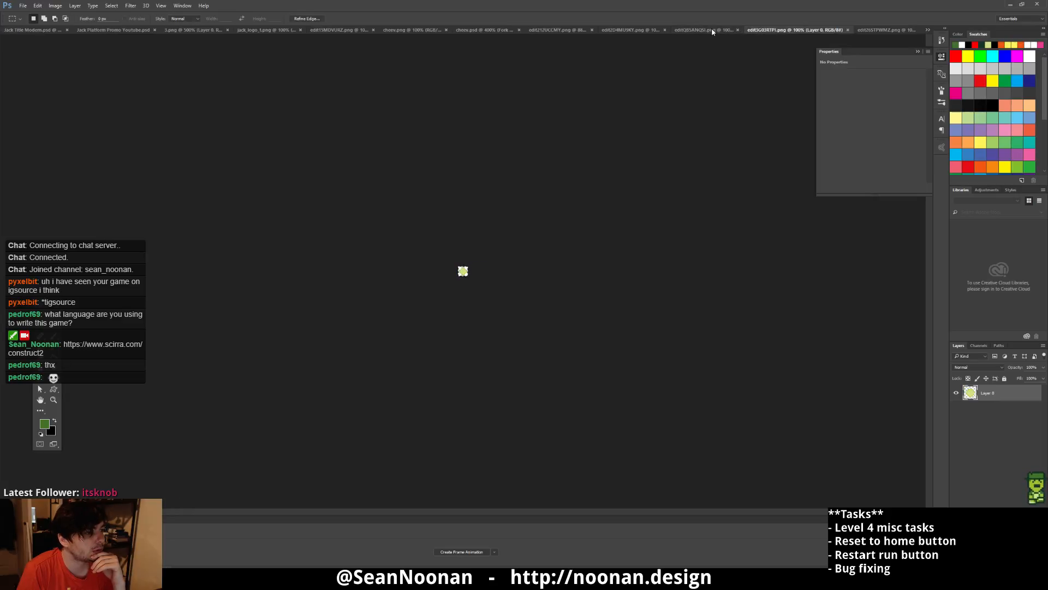
click(622, 30)
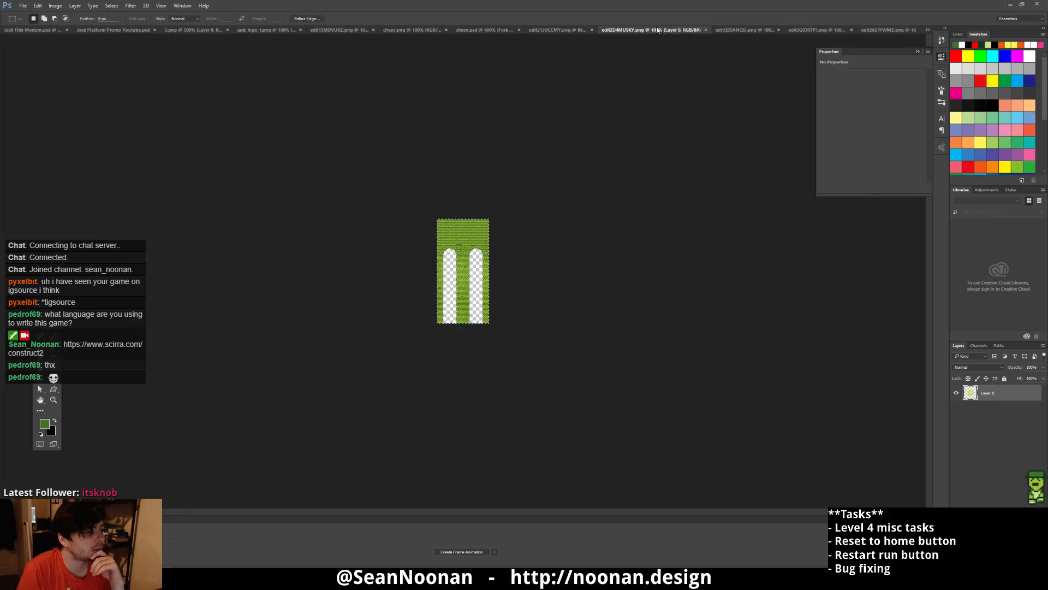
click(706, 31)
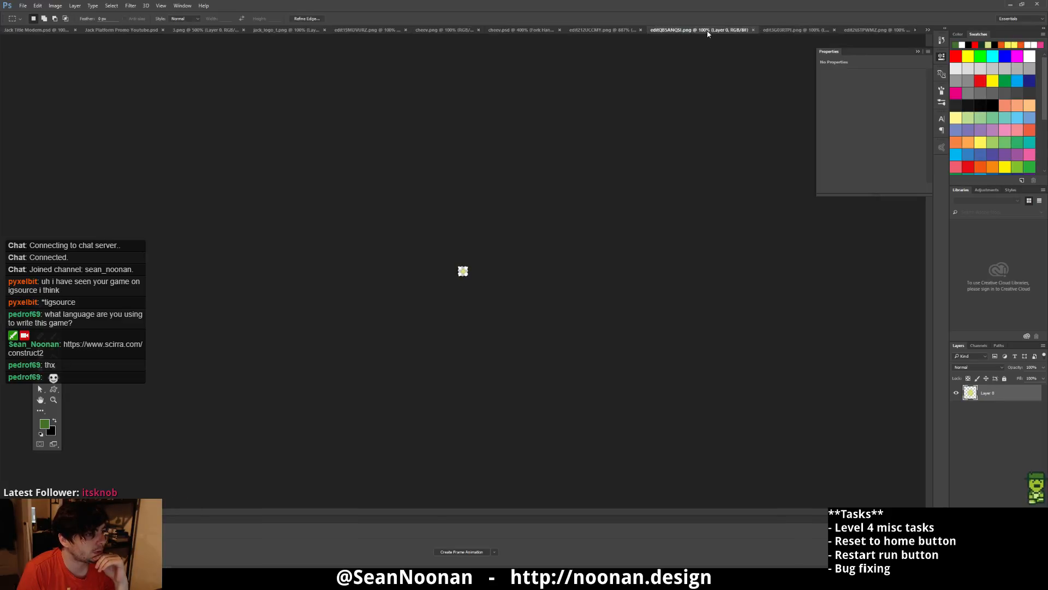
click(753, 30)
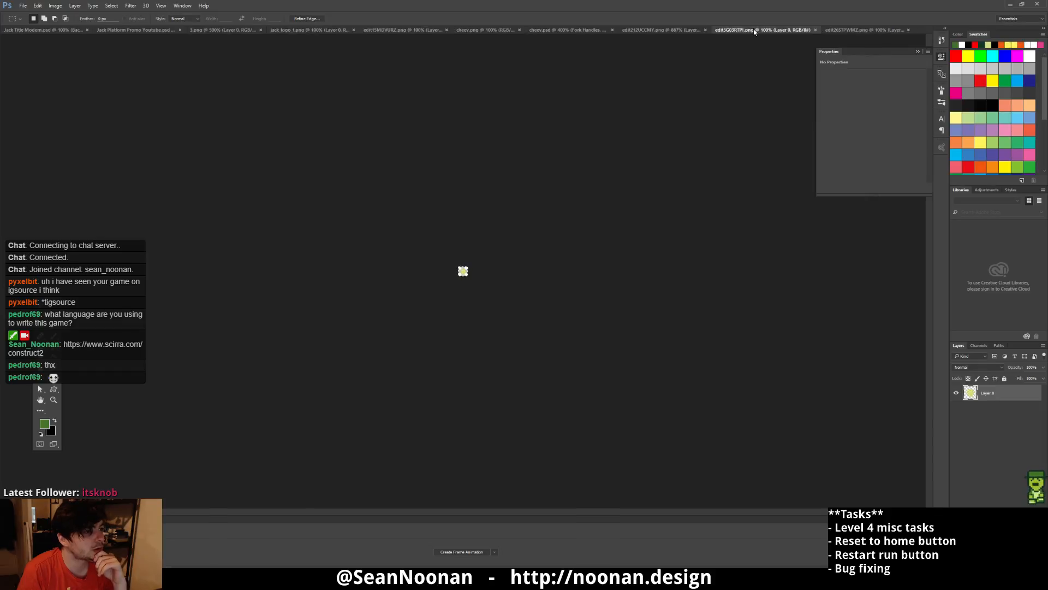
click(816, 30)
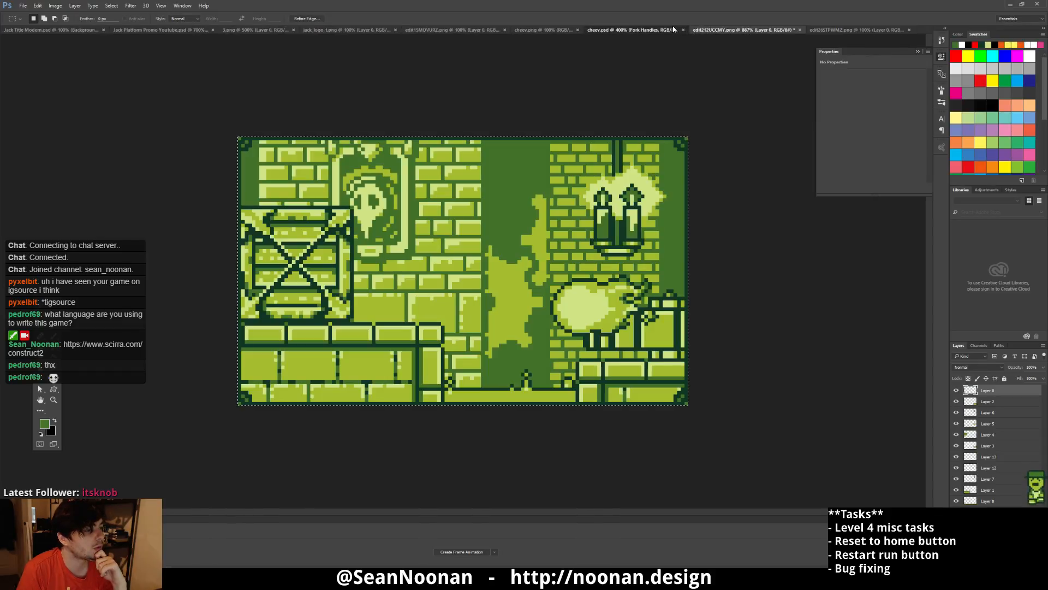
- Close the edit212UCCMY.png castle scene document without saving its changes
click(674, 30)
click(778, 31)
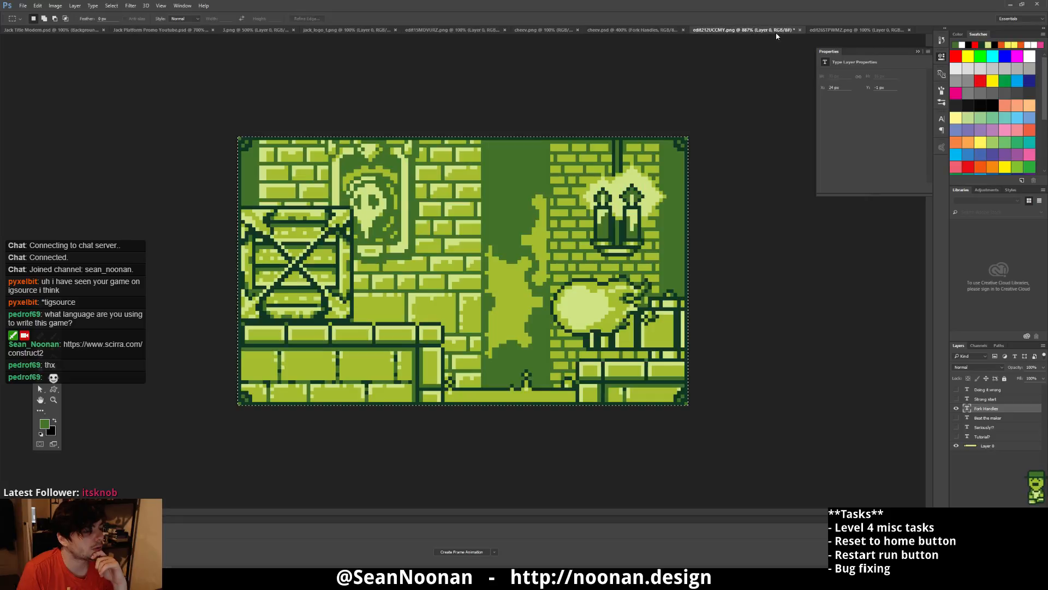
key(ctrl+w)
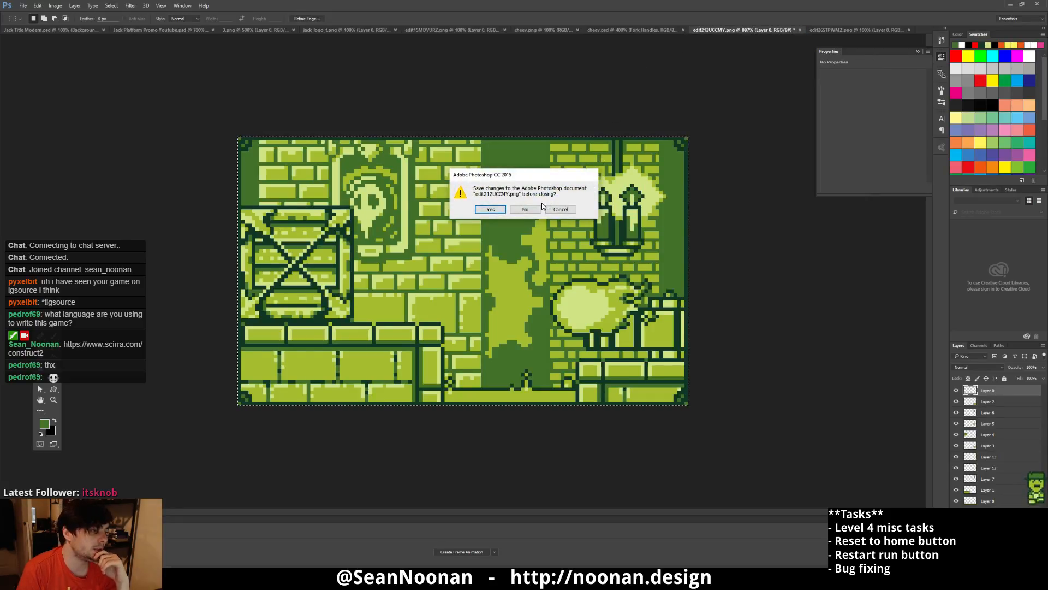
key(n)
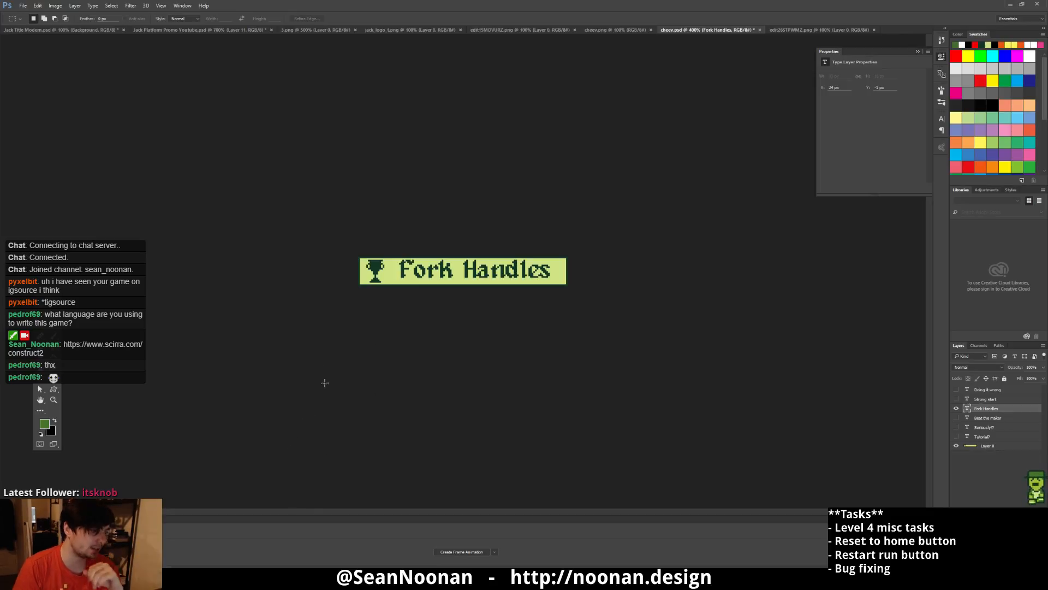
- Examine the Fork Handles banner in cheev.psd and the Reset Scores? banner in cheev.png
alt+scroll(333, 327, up, 2)
alt+scroll(319, 318, up, 1)
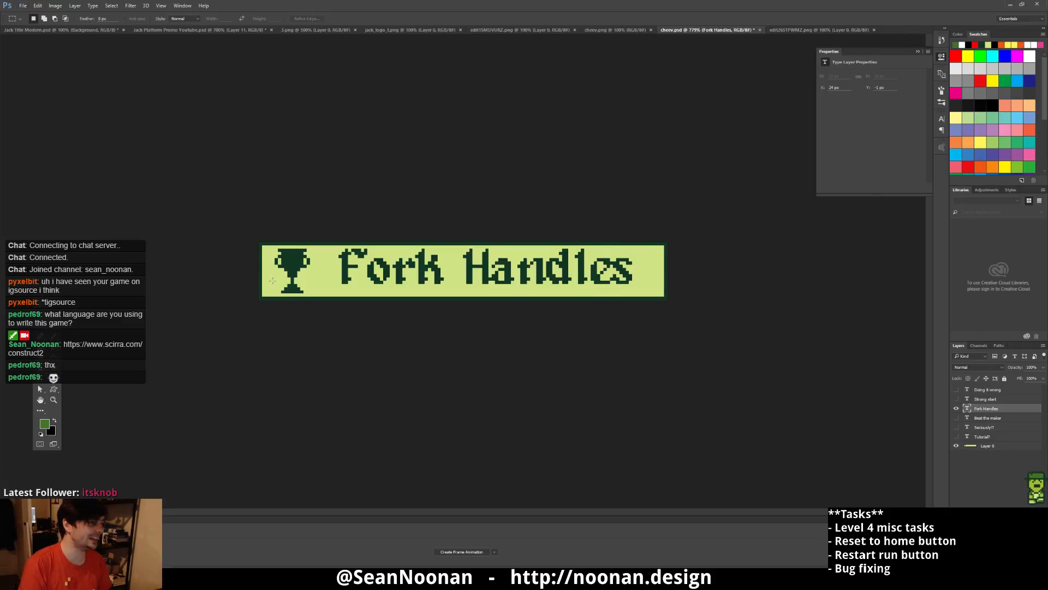
alt+scroll(276, 280, up, 1)
alt+scroll(535, 213, down, 2)
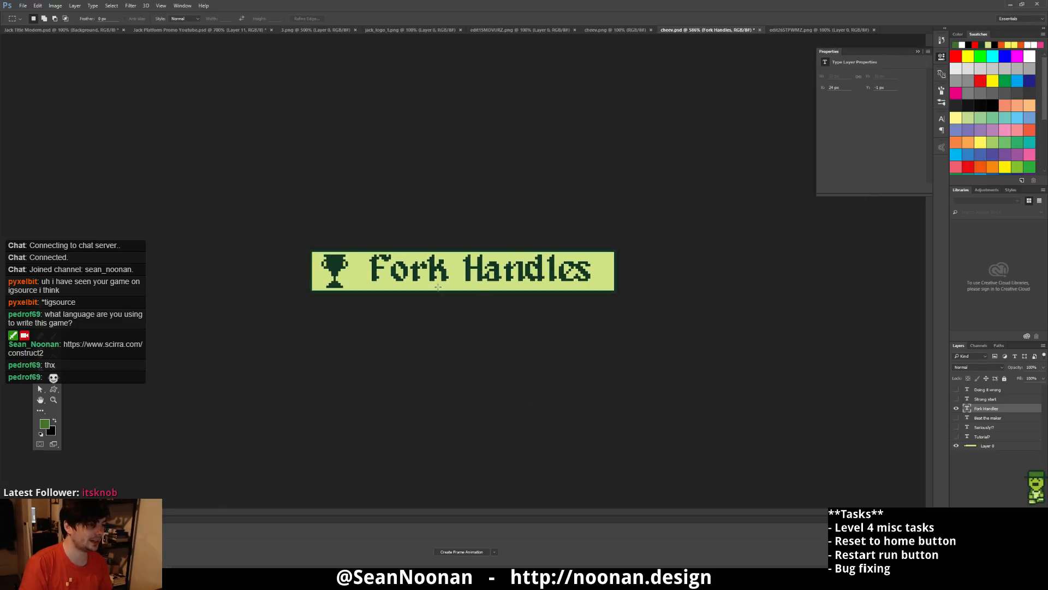
alt+scroll(475, 214, down, 2)
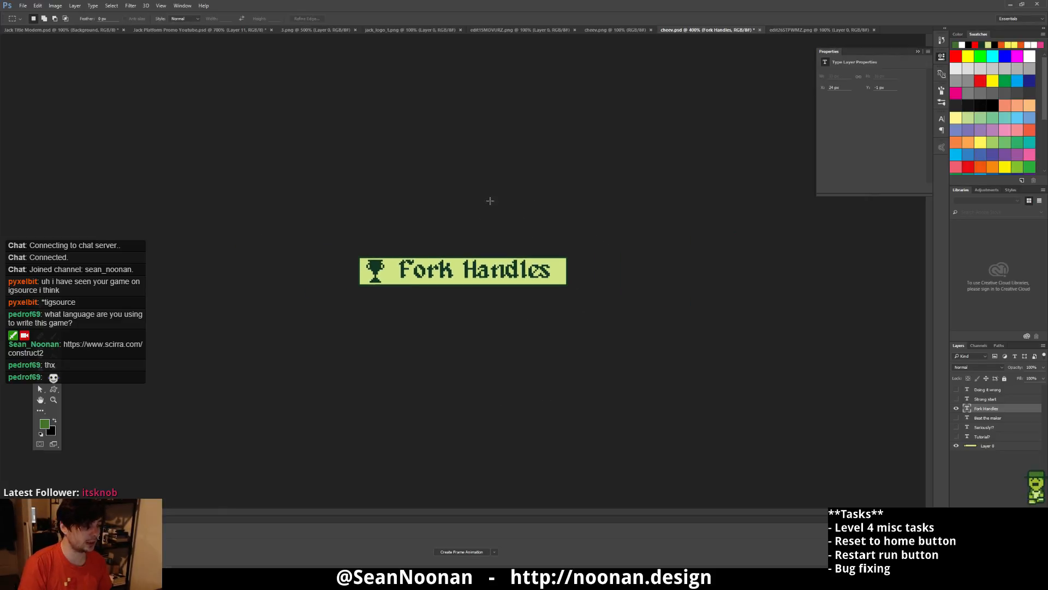
alt+scroll(526, 332, up, 1)
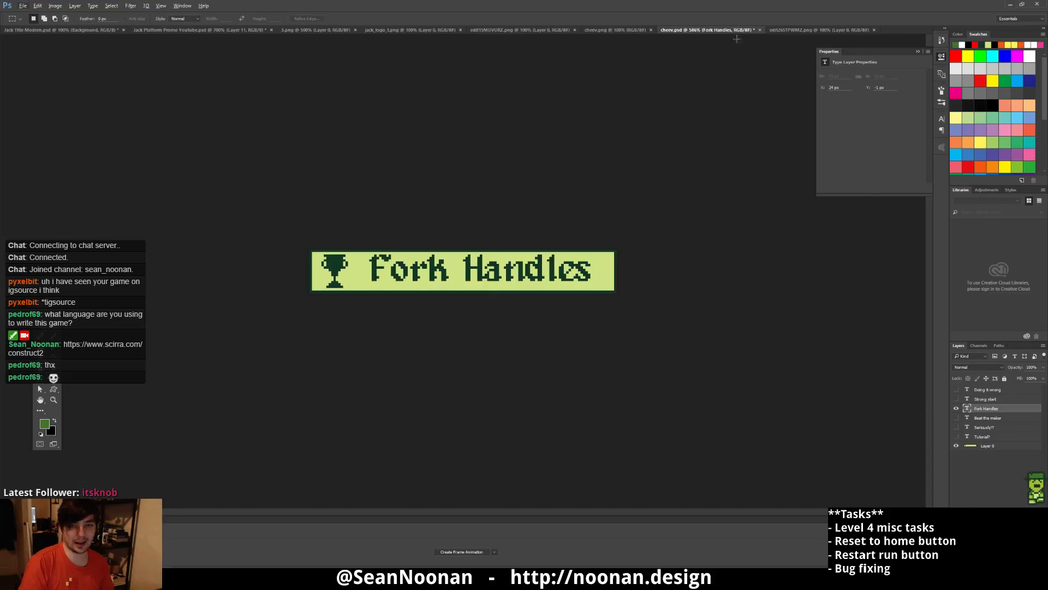
click(600, 30)
alt+scroll(485, 315, up, 2)
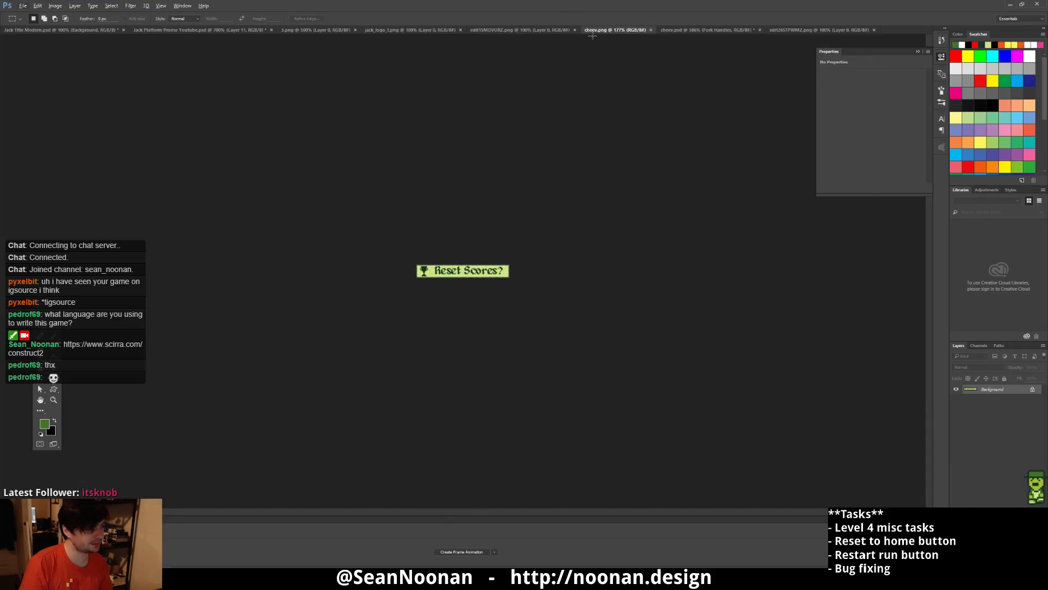
- Find the circular-arrow reset icon in 2.png among the open Photoshop documents and copy the whole image
click(538, 29)
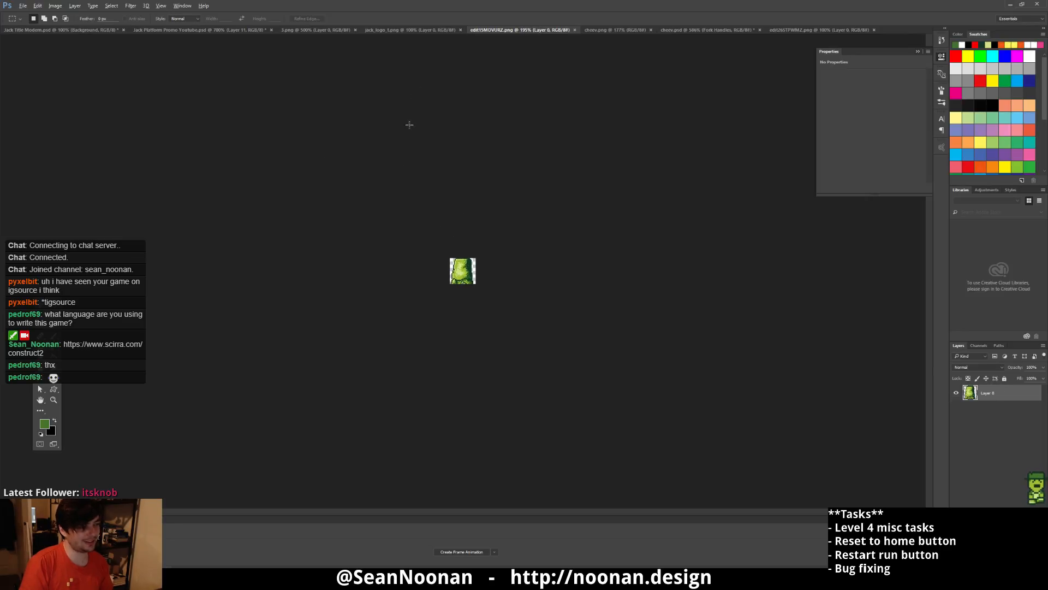
alt+scroll(410, 116, up, 3)
click(388, 31)
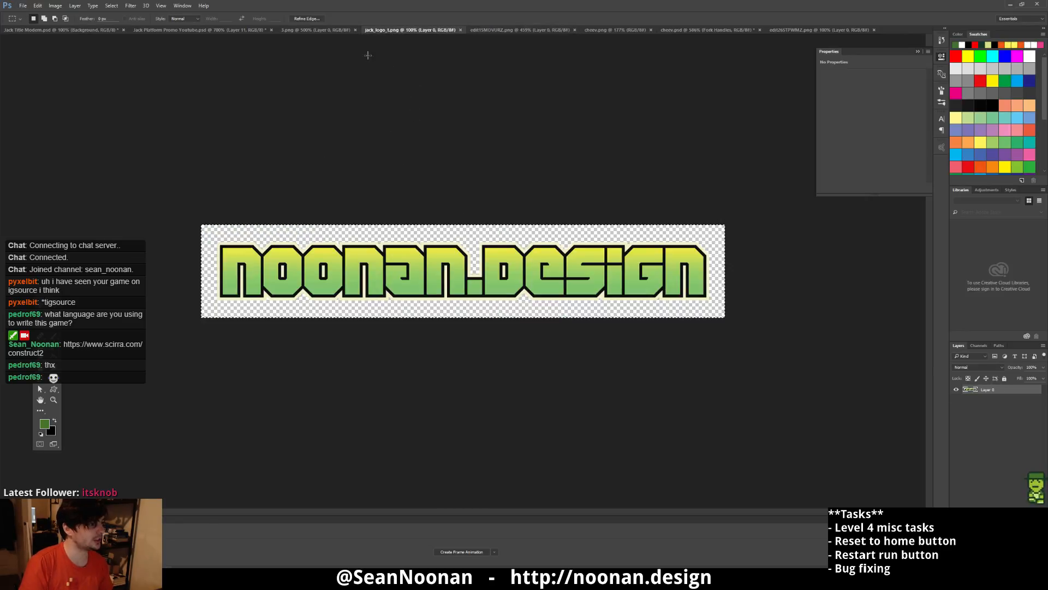
click(327, 30)
key(ctrl+a)
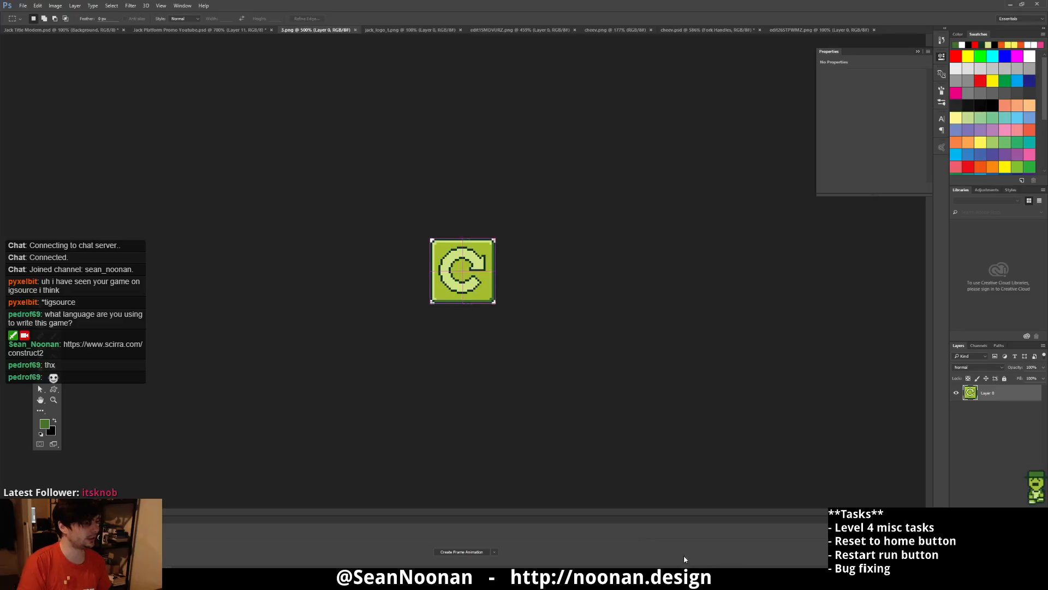
- Paste the circular-arrow icon into the UI_ResetLevel edit image, delete the old phone icon layer, and save the image
click(849, 31)
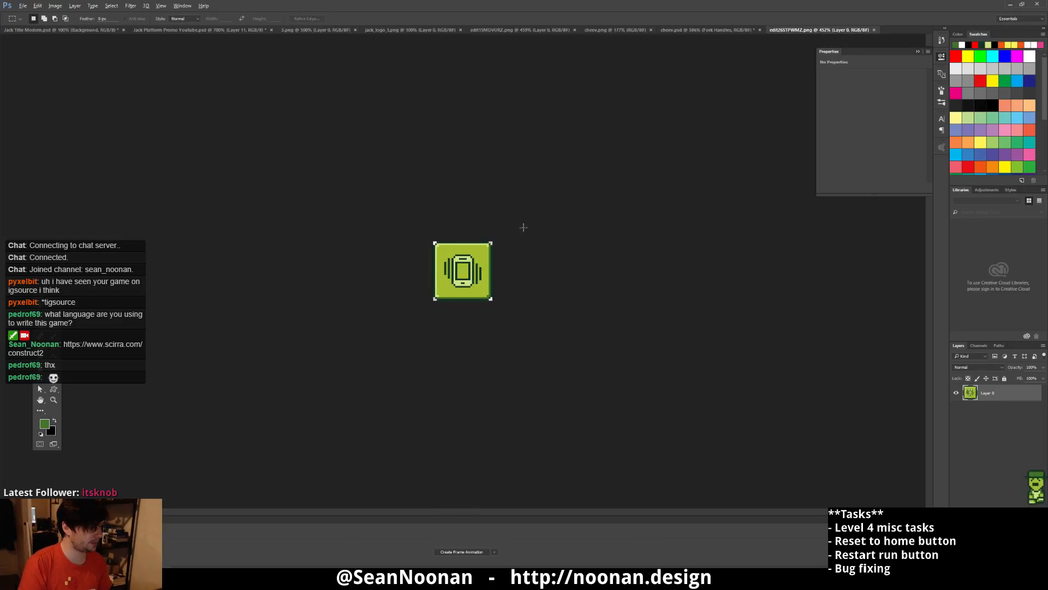
alt+scroll(522, 232, up, 3)
key(ctrl+v)
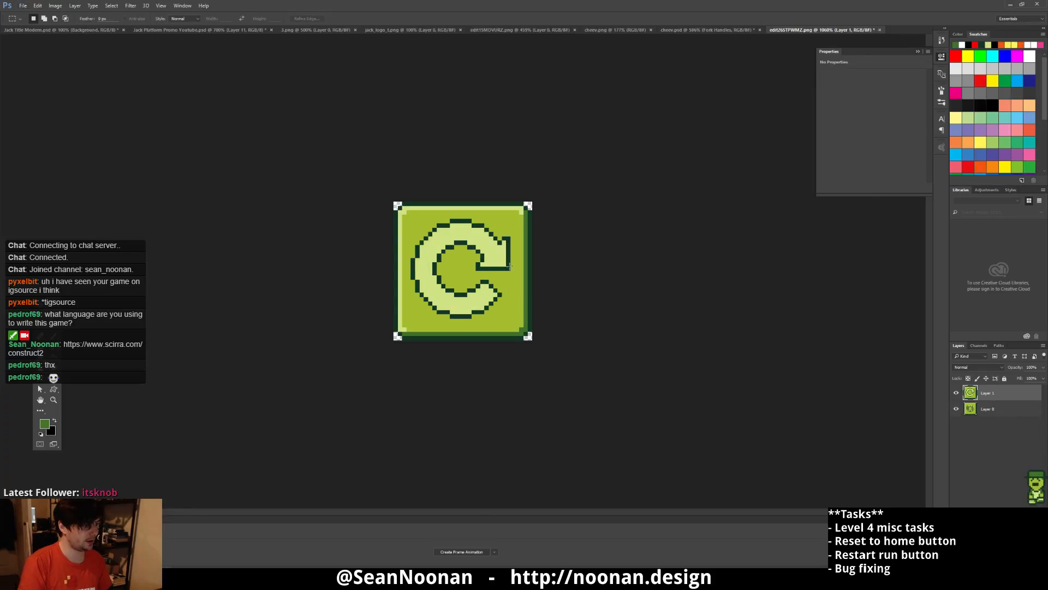
click(981, 412)
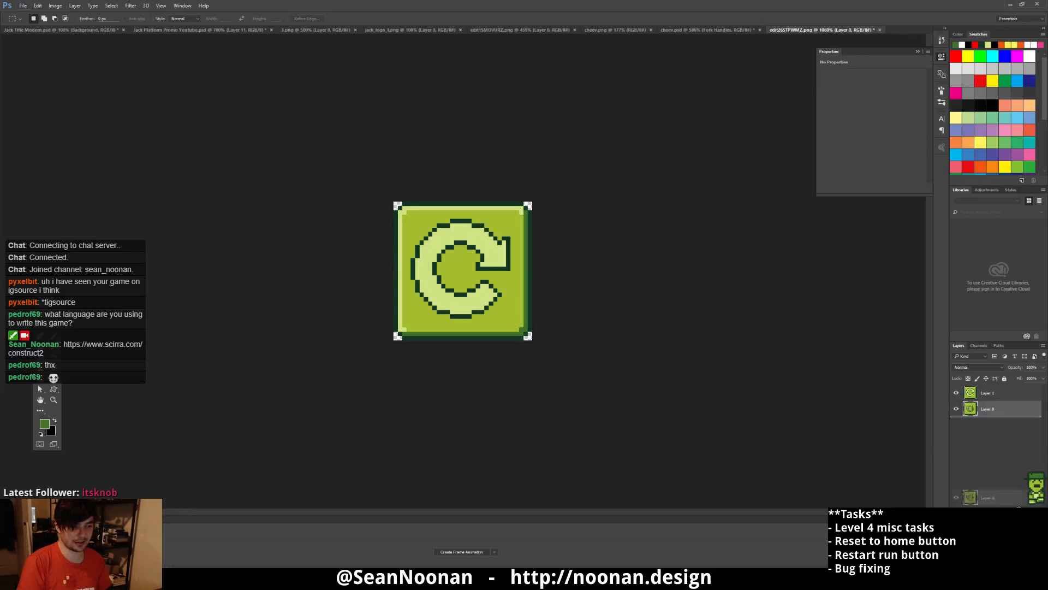
key(Delete)
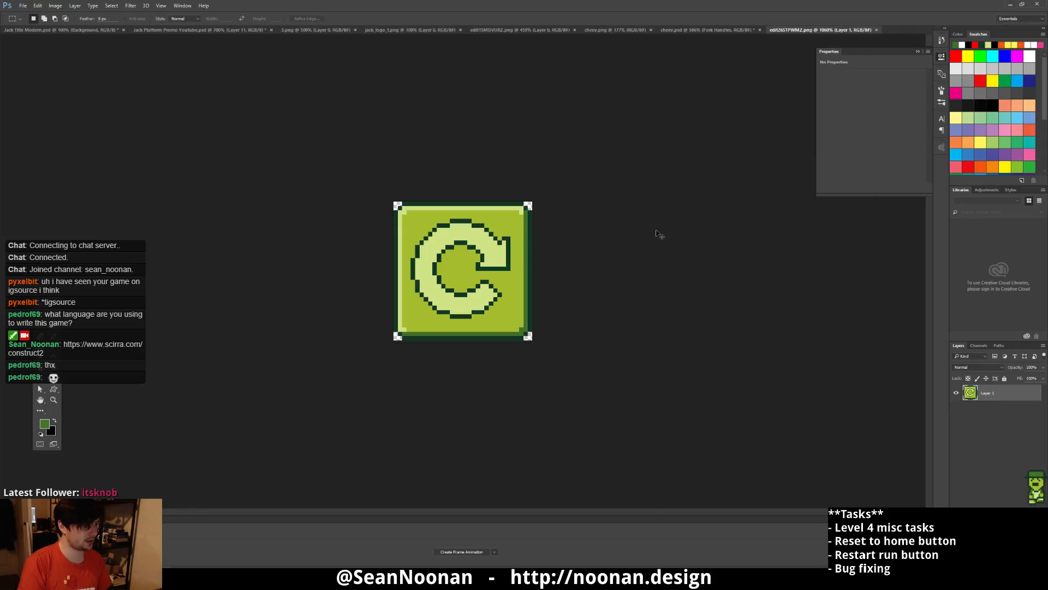
- Switch to Construct 2, update the Unmute image of UI_ResetLevel from the external edit, and close the image editor
click(1010, 5)
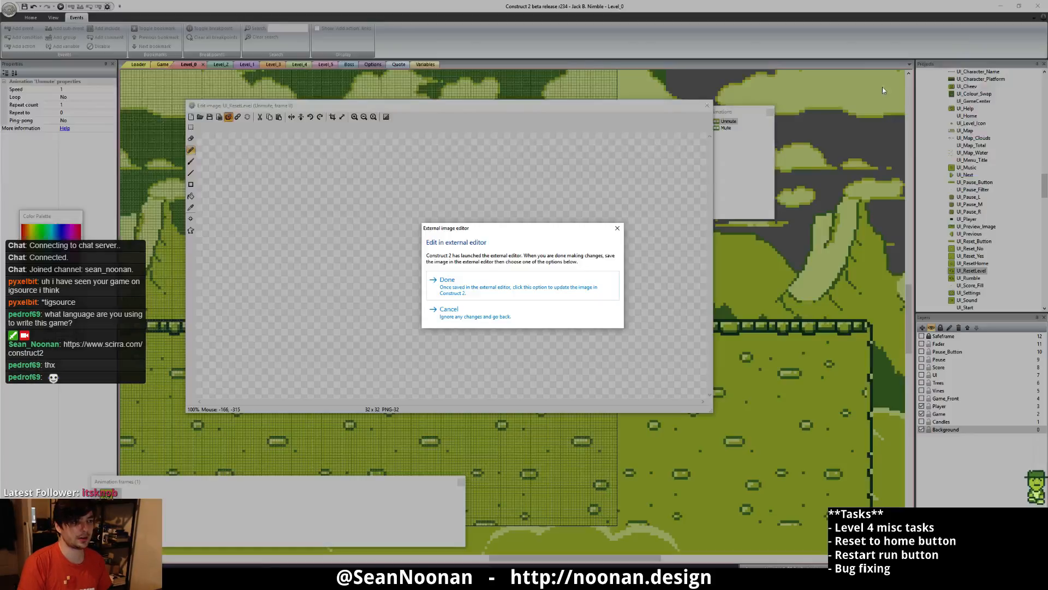
click(538, 280)
scroll(506, 231, up, 5)
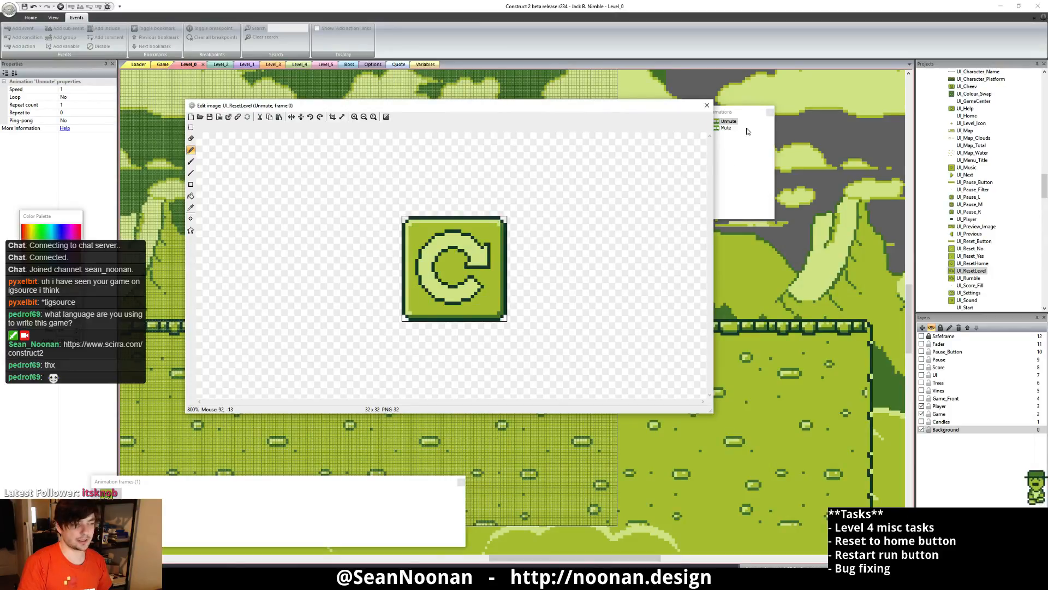
click(707, 105)
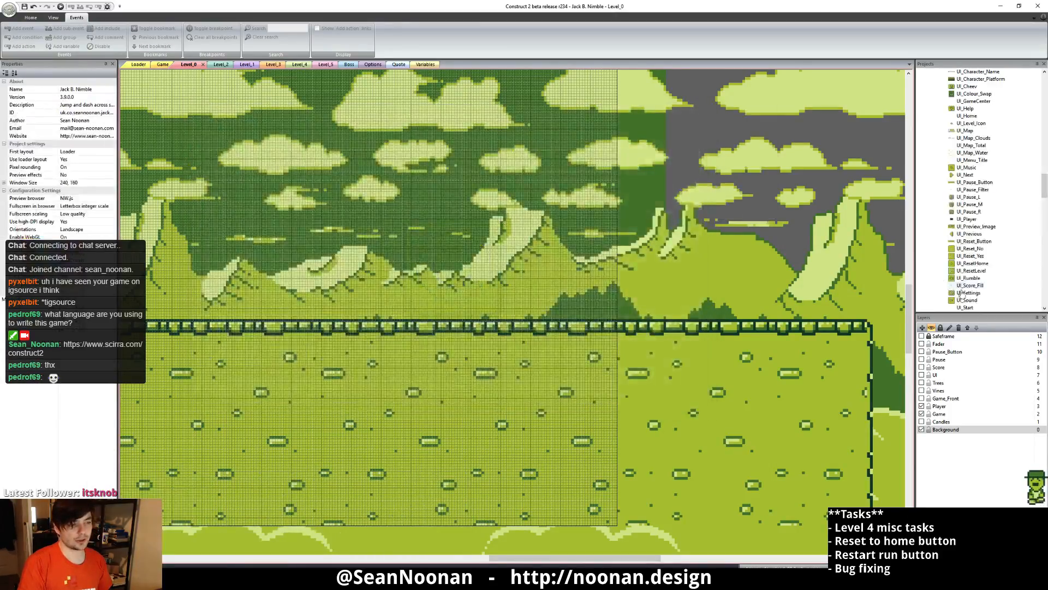
- Examine the artwork of the UI_ResetHome and UI_Reset_Button sprites, closing each image without changes
double_click(972, 263)
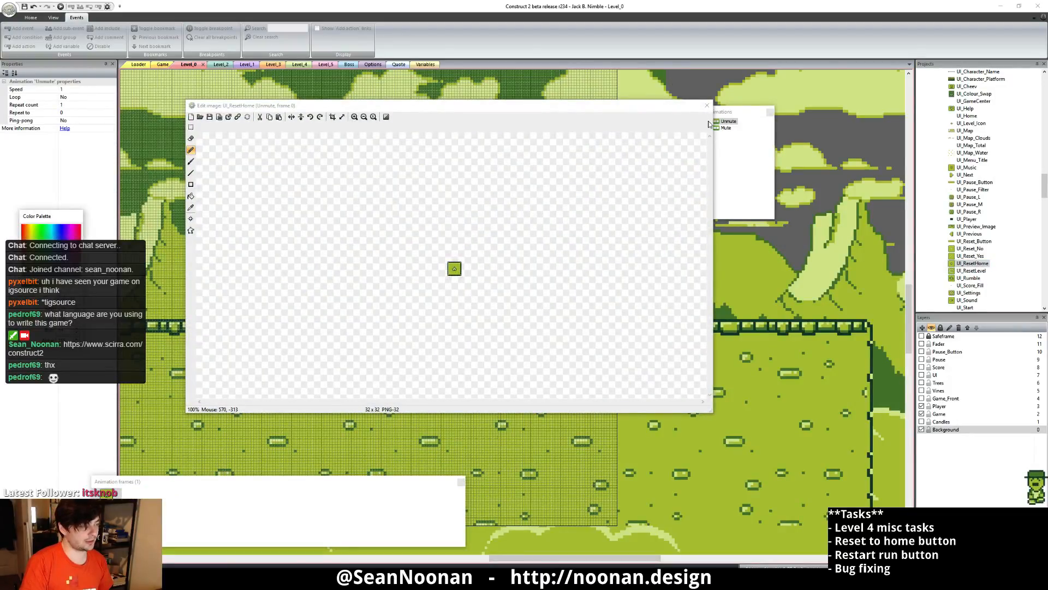
click(710, 106)
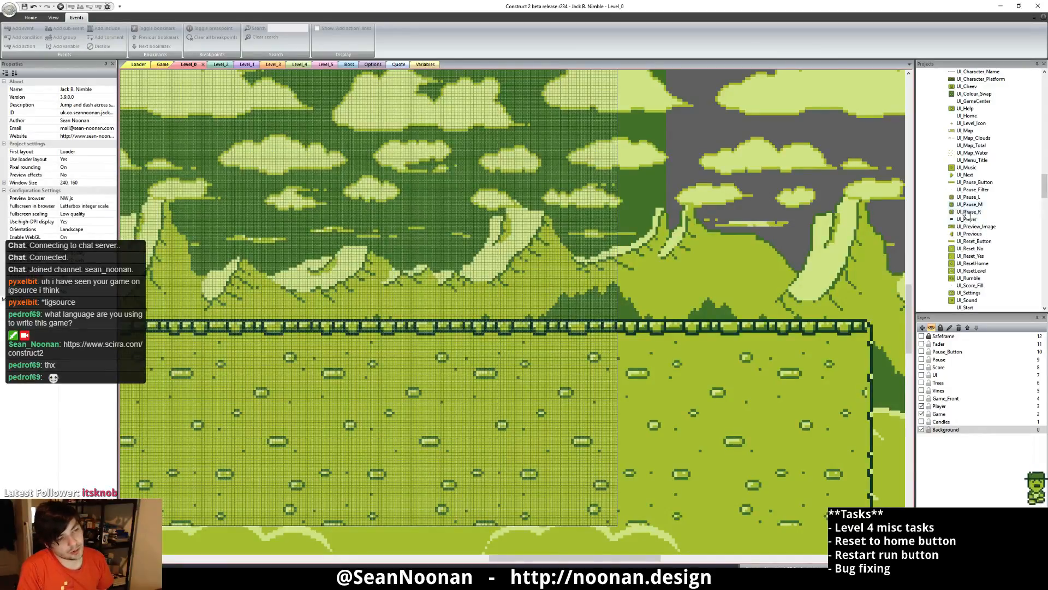
scroll(964, 257, up, 2)
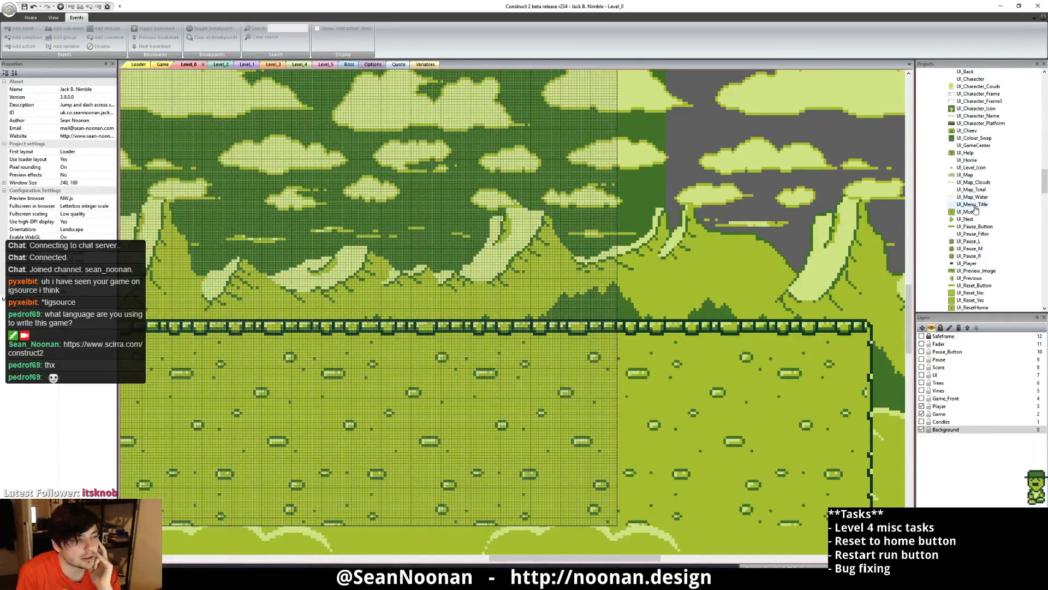
scroll(975, 222, down, 4)
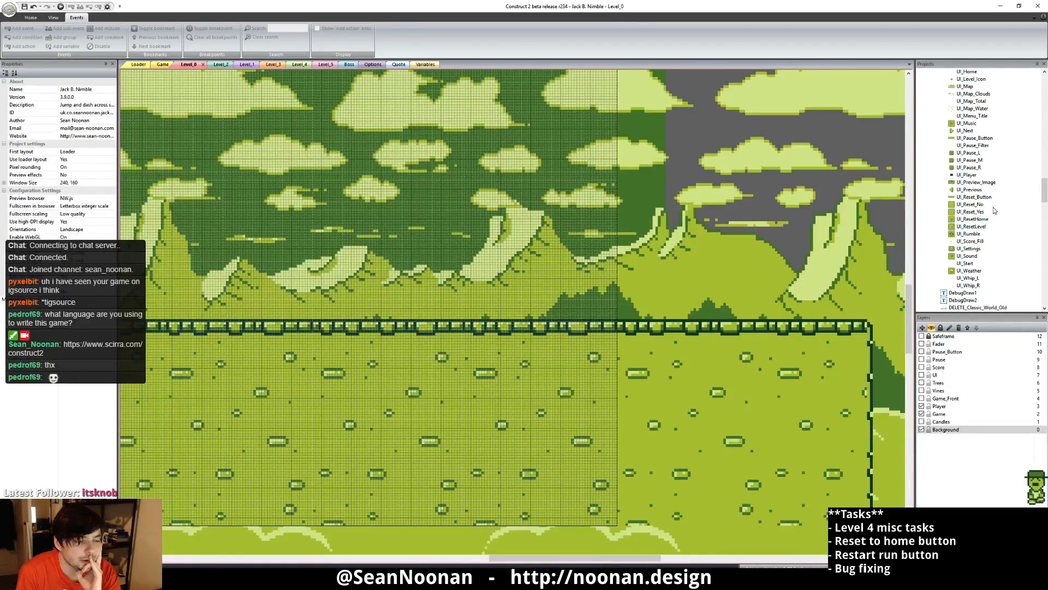
click(977, 197)
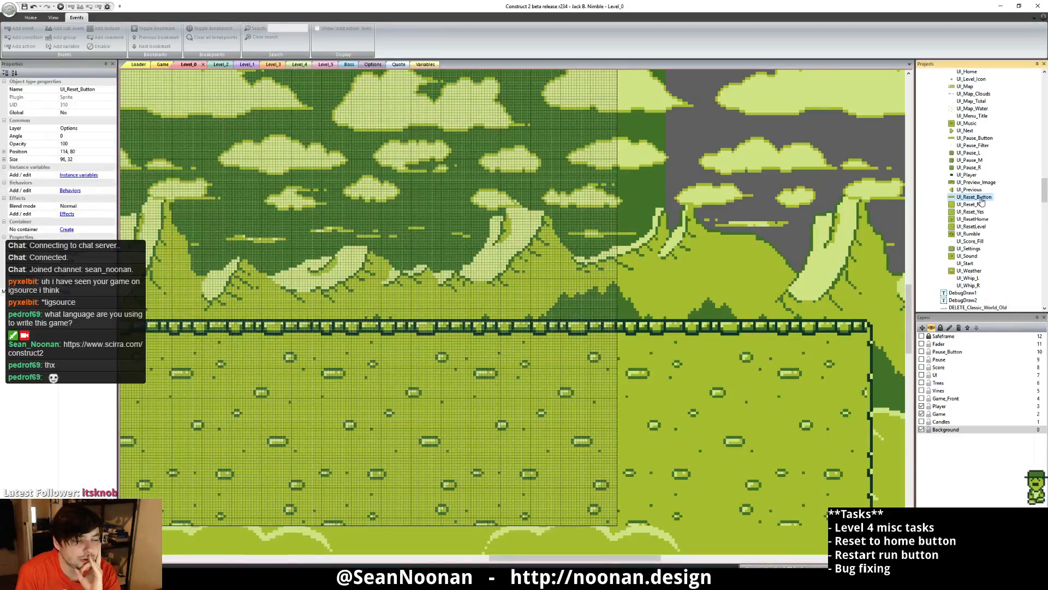
double_click(977, 197)
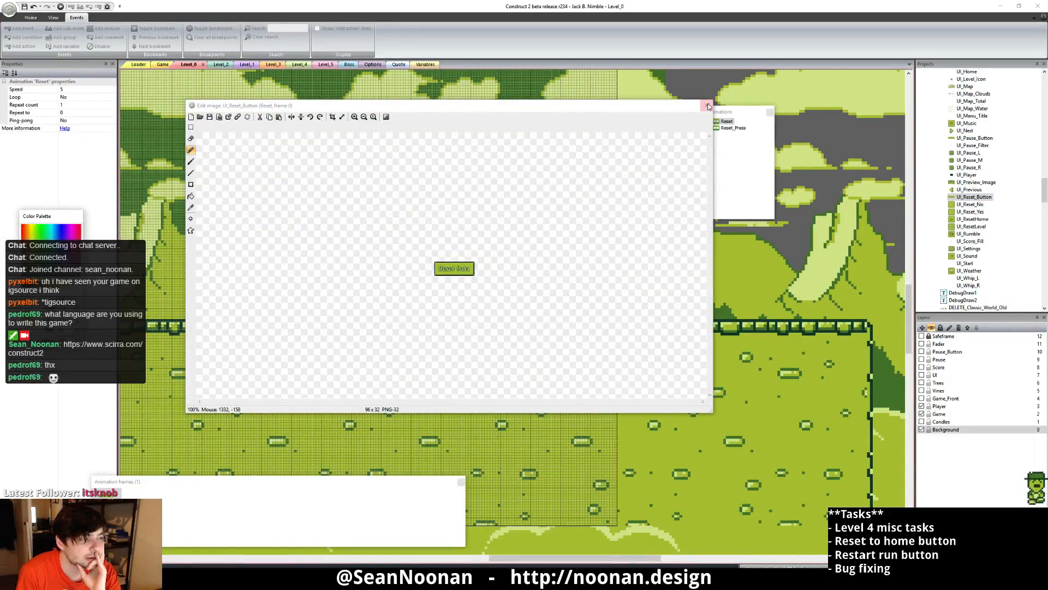
click(707, 101)
- Open the UI_Pause_Button sprite and compare its Pause and Pause_Press animation images
scroll(968, 186, up, 3)
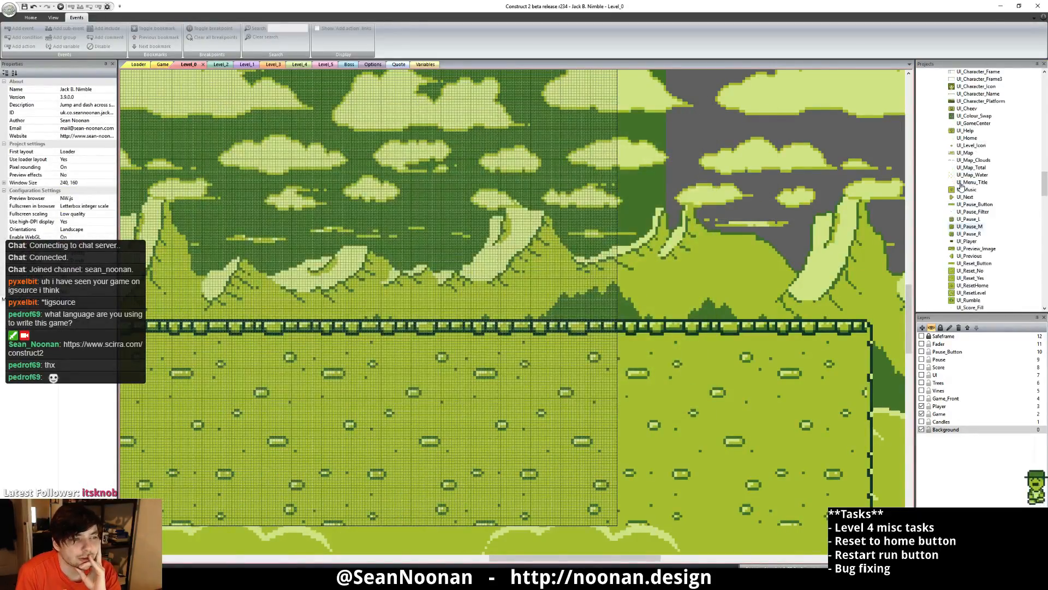
scroll(968, 197, up, 2)
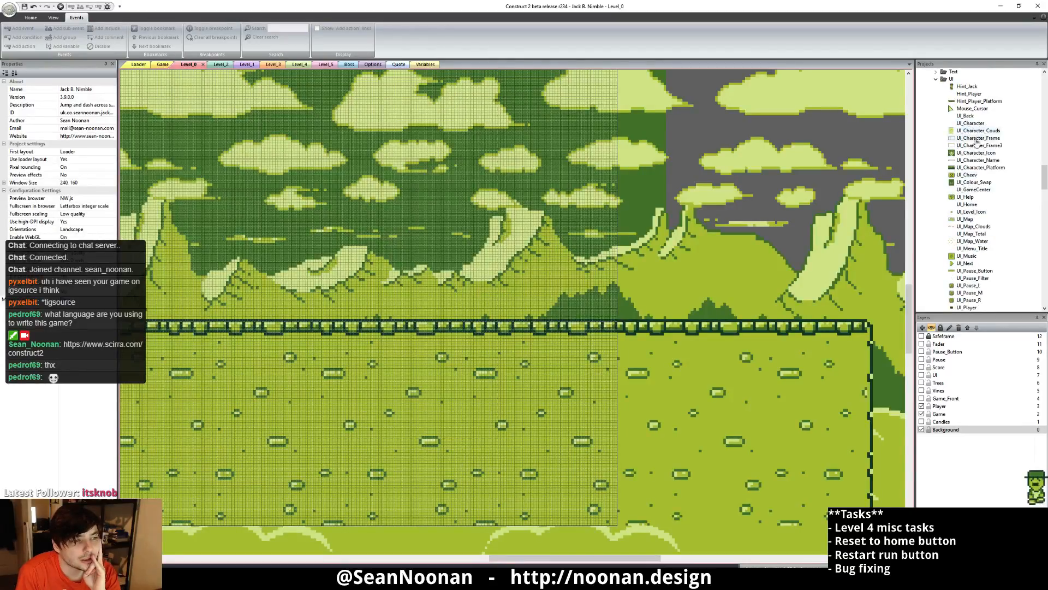
scroll(971, 235, down, 1)
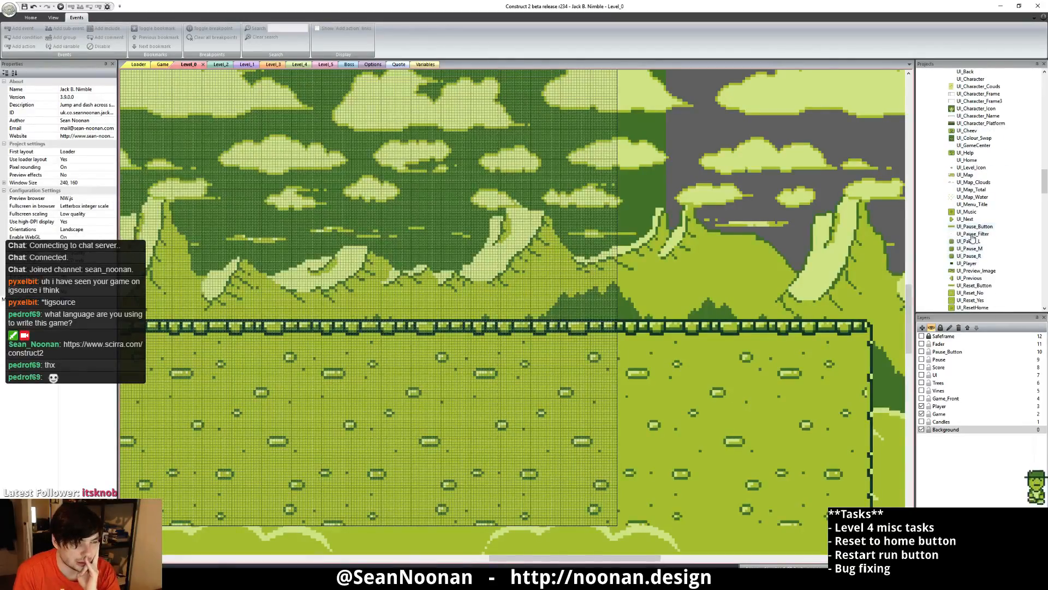
double_click(976, 227)
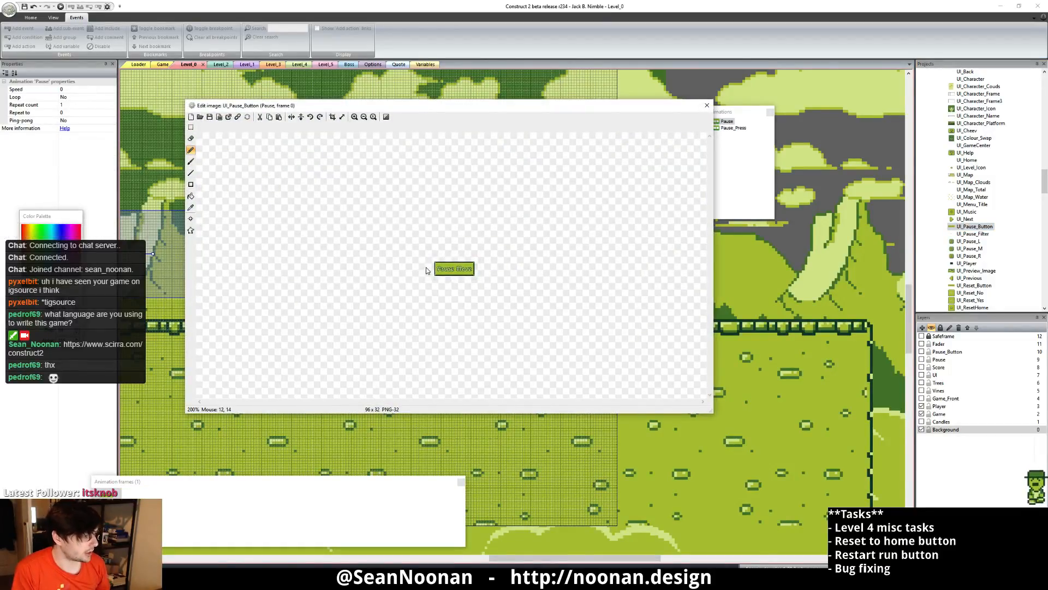
scroll(587, 235, up, 3)
click(733, 128)
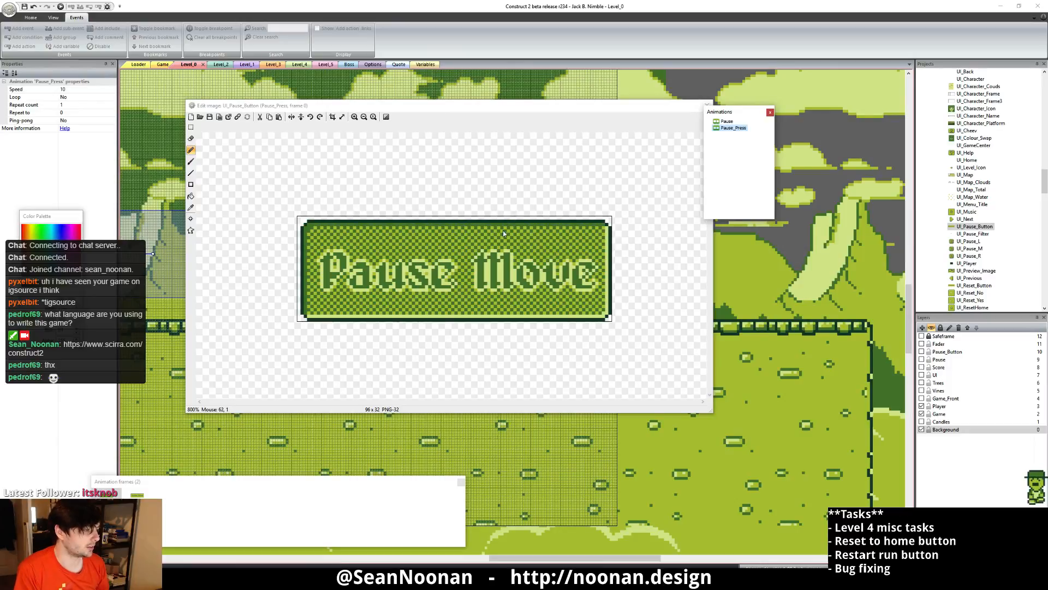
click(728, 121)
click(723, 128)
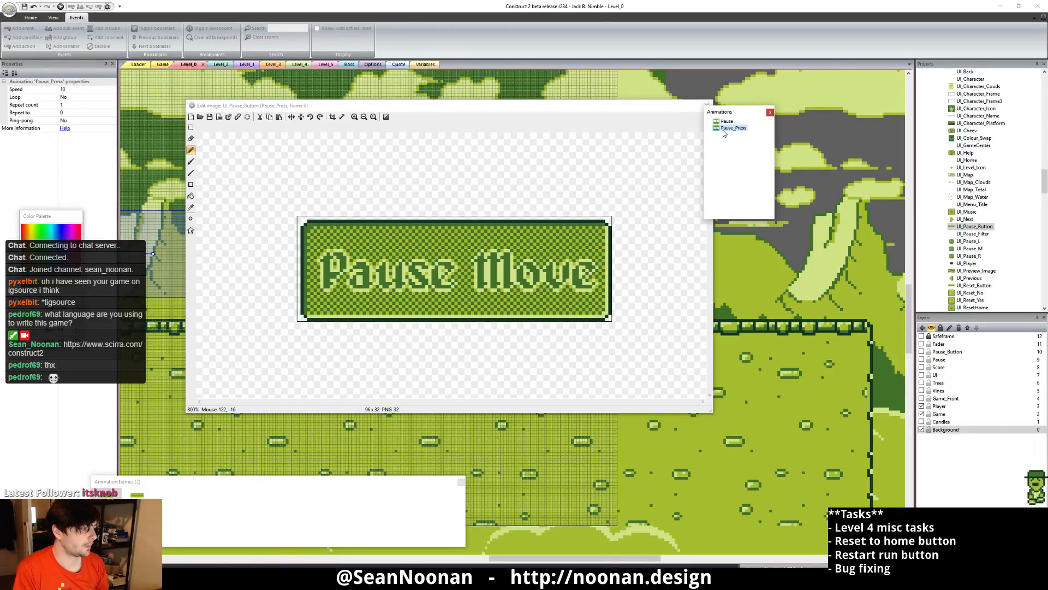
click(723, 122)
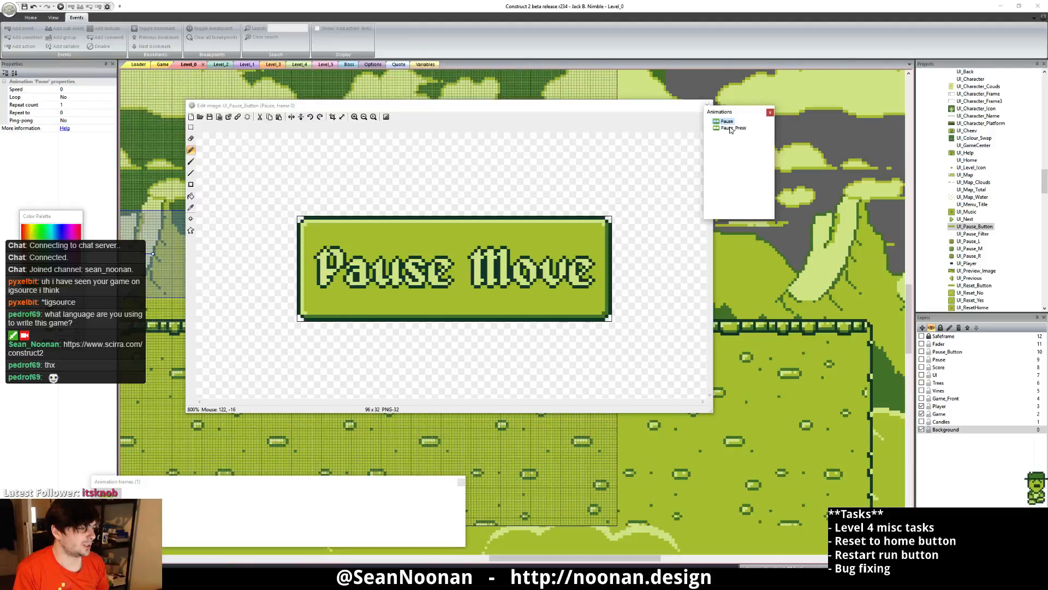
click(725, 127)
click(725, 122)
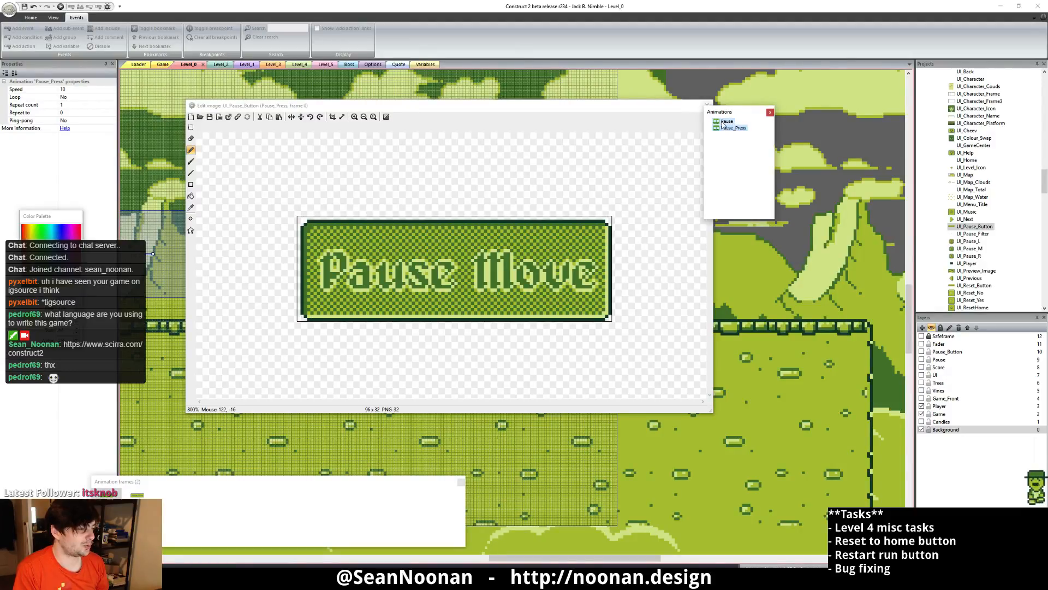
click(728, 129)
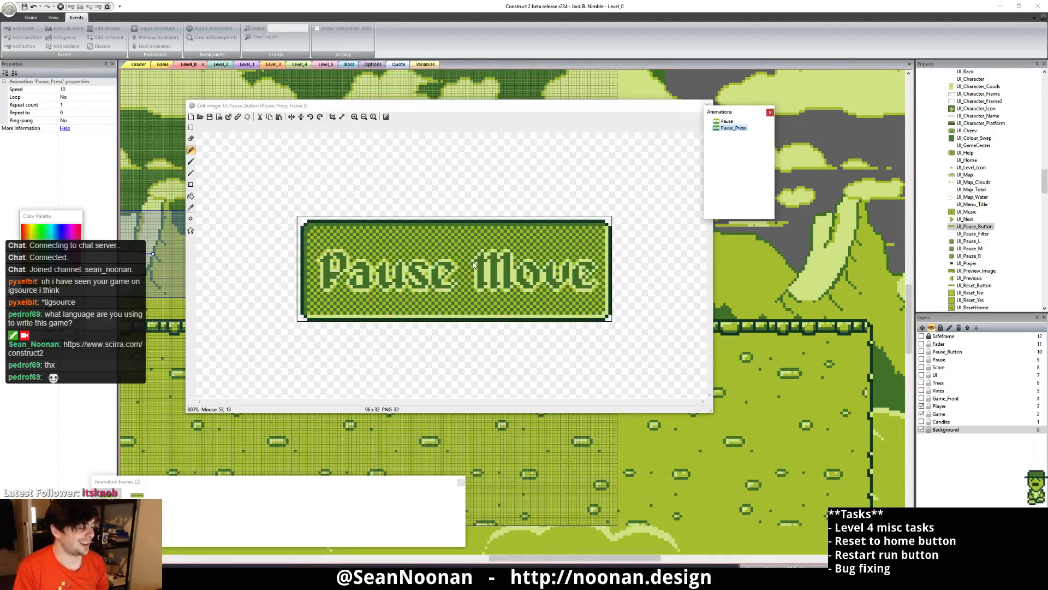
- Compare the button edges in UI_Pause_Button's Pause and Pause_Press images using rectangle selections, and close the image editor
click(191, 127)
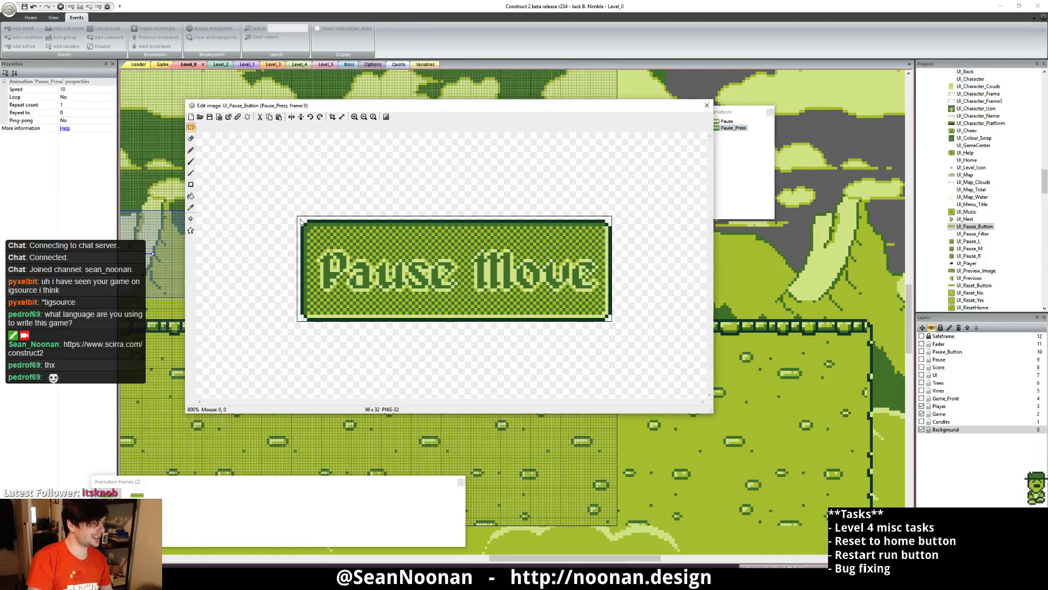
click(730, 122)
drag(279, 186, 670, 332)
click(726, 128)
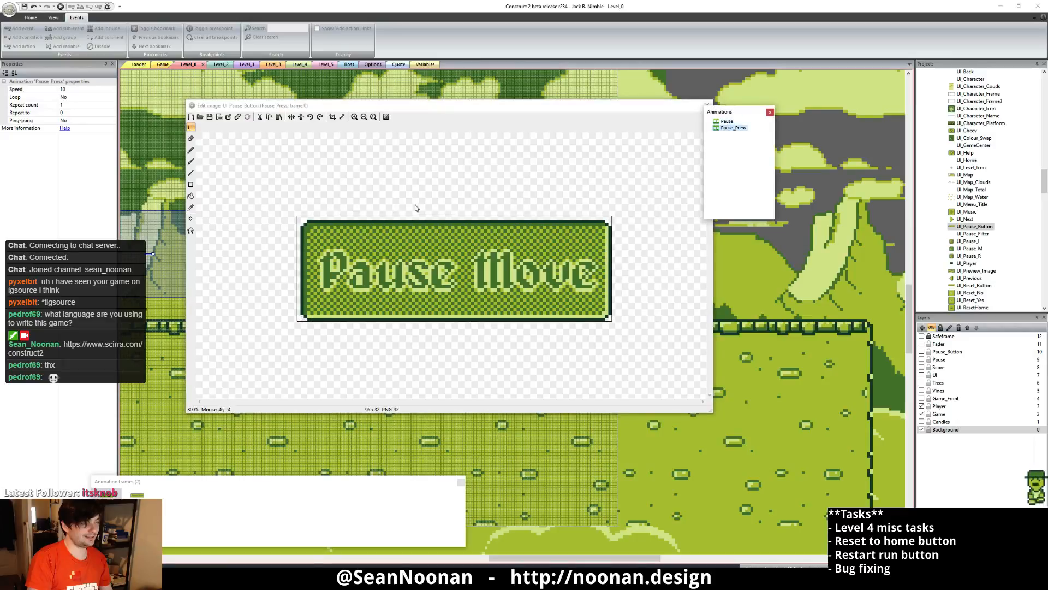
drag(304, 204, 624, 224)
click(624, 223)
click(616, 220)
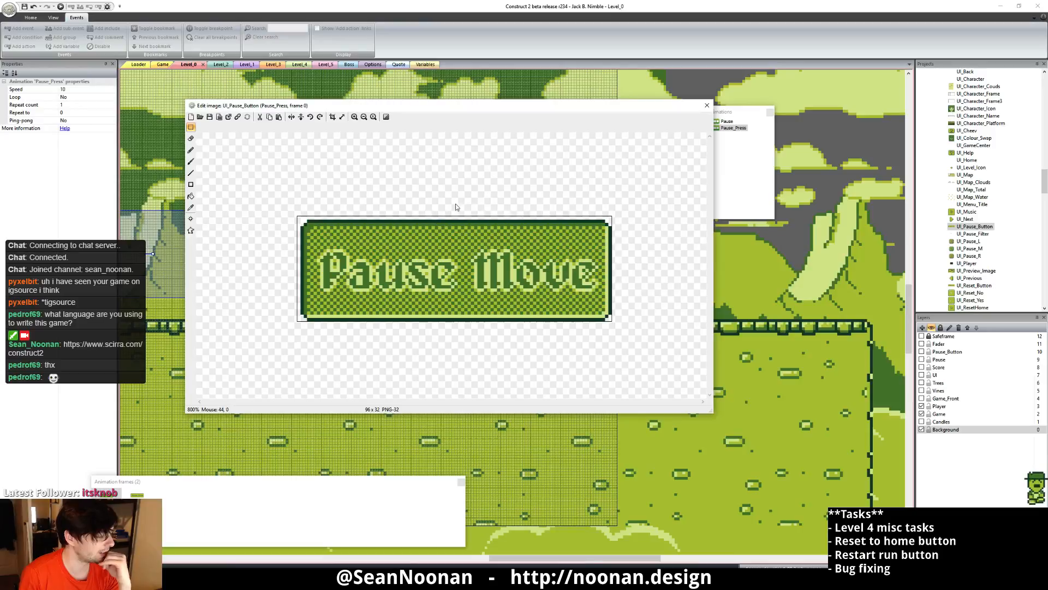
click(705, 105)
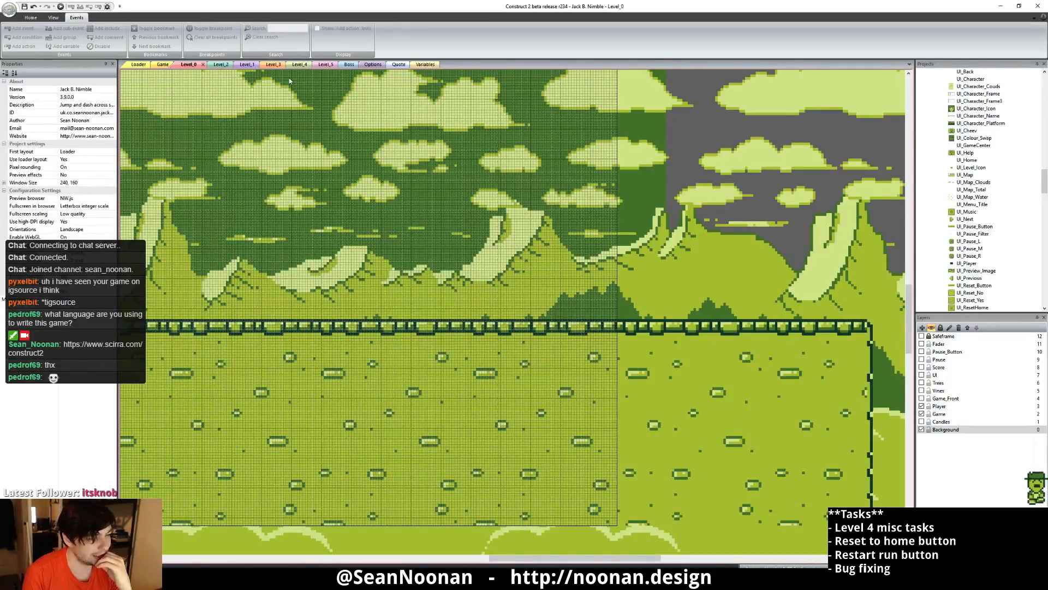
ctrl+scroll(670, 274, down, 4)
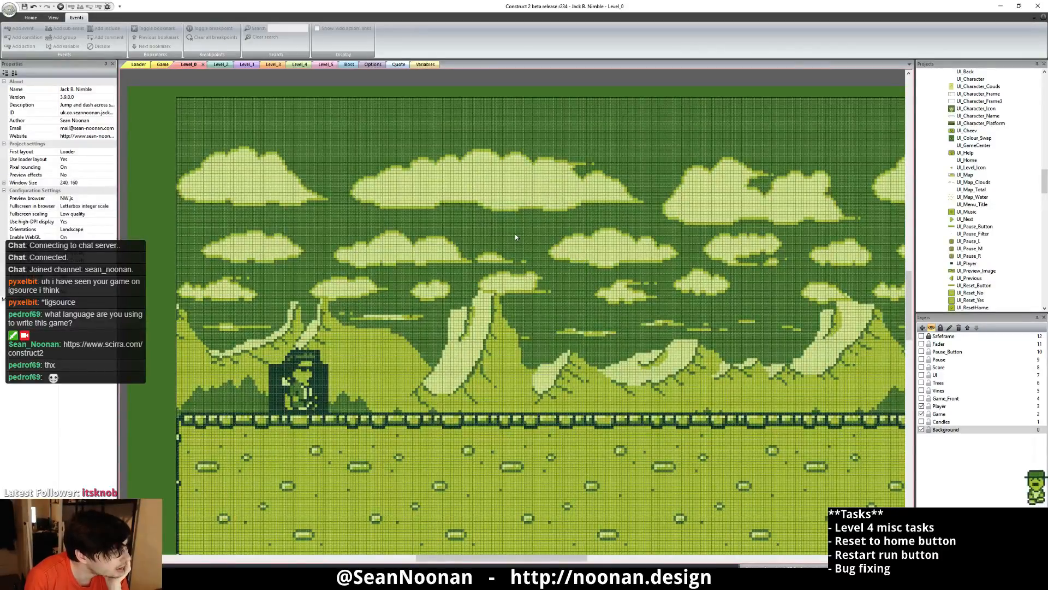
middle_drag(516, 234, 413, 197)
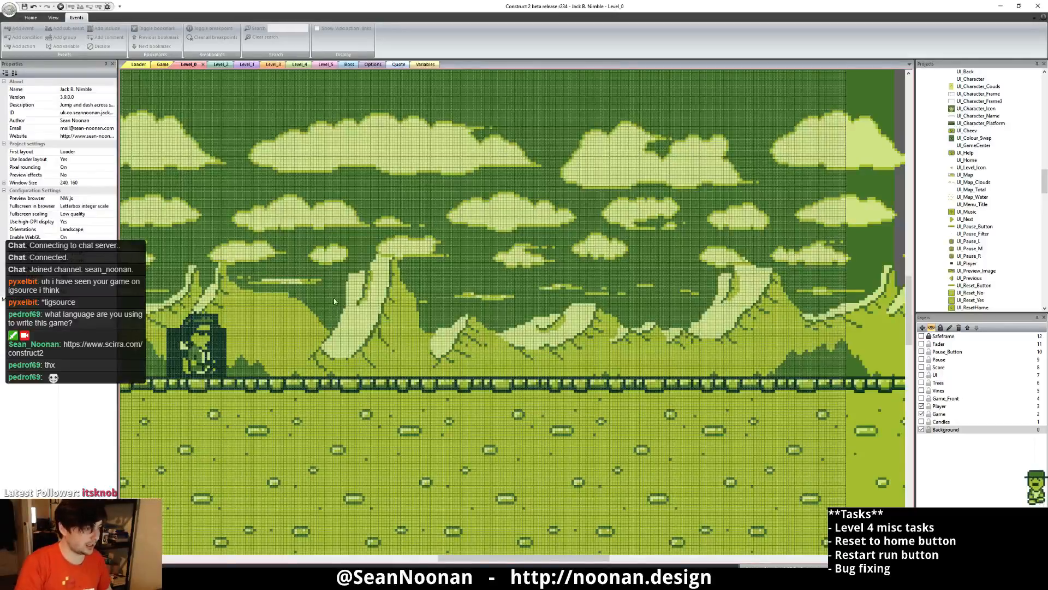
middle_drag(335, 310, 519, 373)
- Examine the first frame of Char_0_Jack's Smile animation up close, and switch to Photoshop
scroll(970, 178, up, 15)
scroll(977, 148, down, 8)
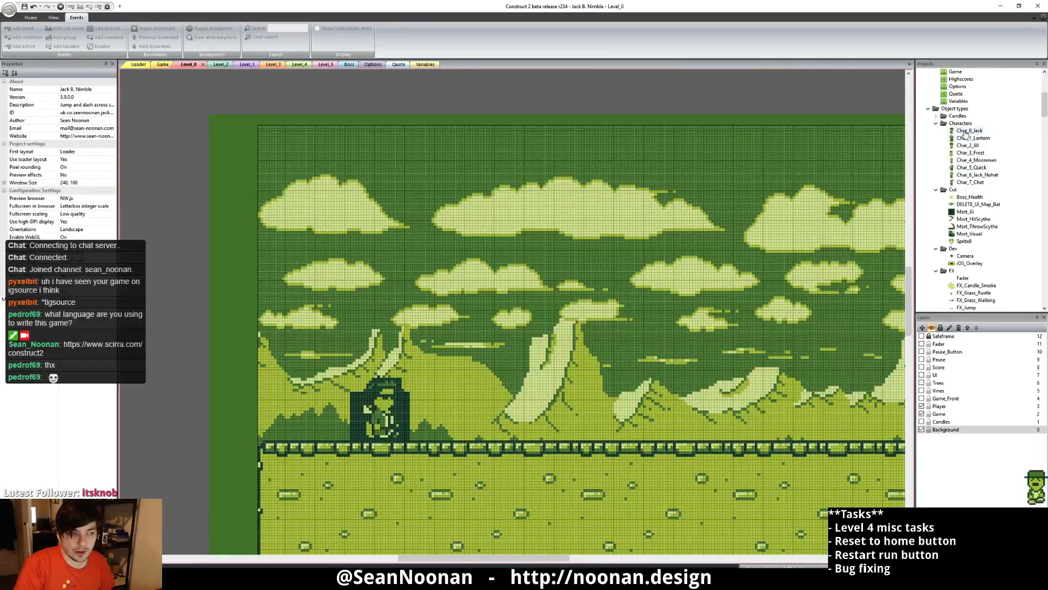
double_click(965, 131)
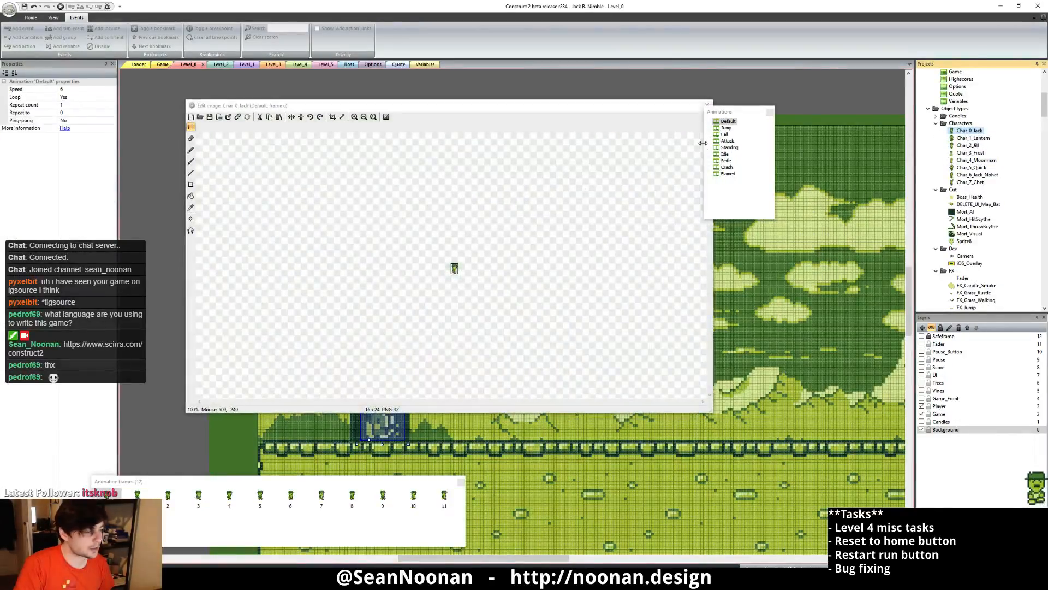
click(726, 161)
scroll(466, 237, up, 6)
scroll(486, 289, down, 2)
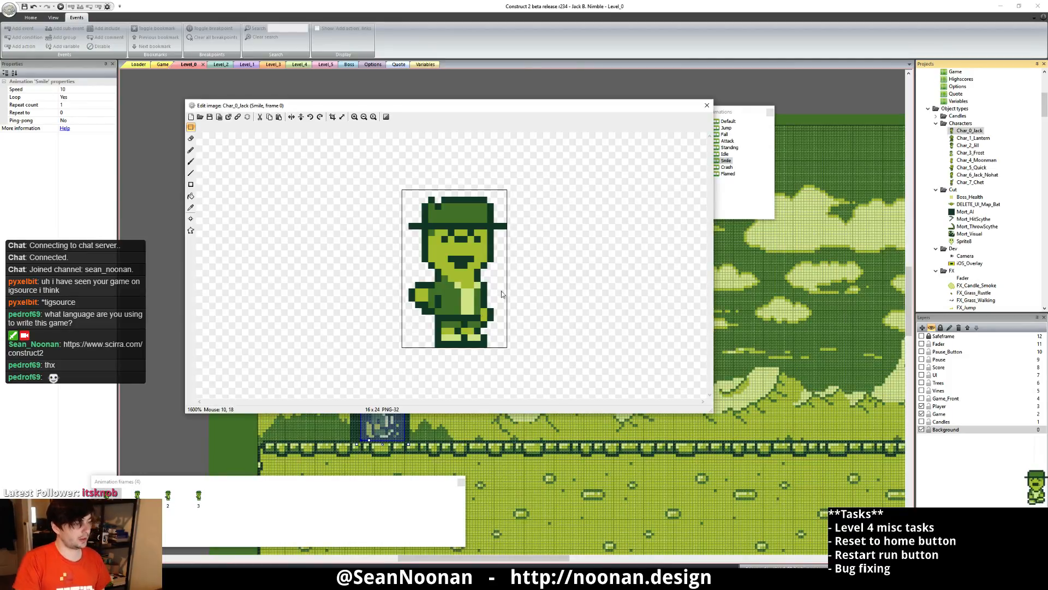
key(alt+Tab)
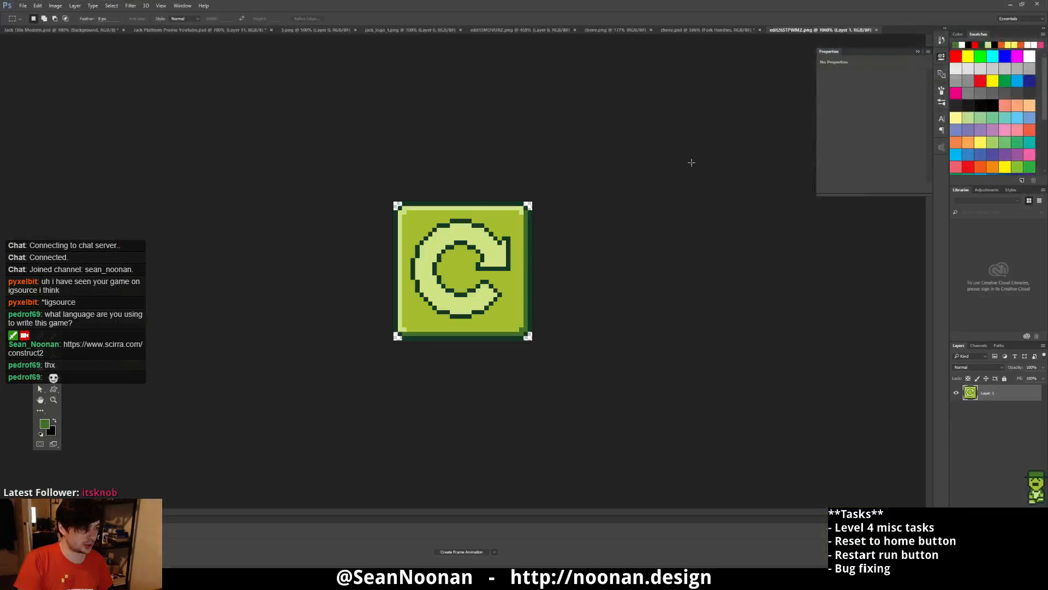
- Close the leftover icon edit image, jack_logo_1.png and 2.png, and bring up Jack Platform Promo Youtube.psd
click(876, 31)
click(614, 30)
click(511, 28)
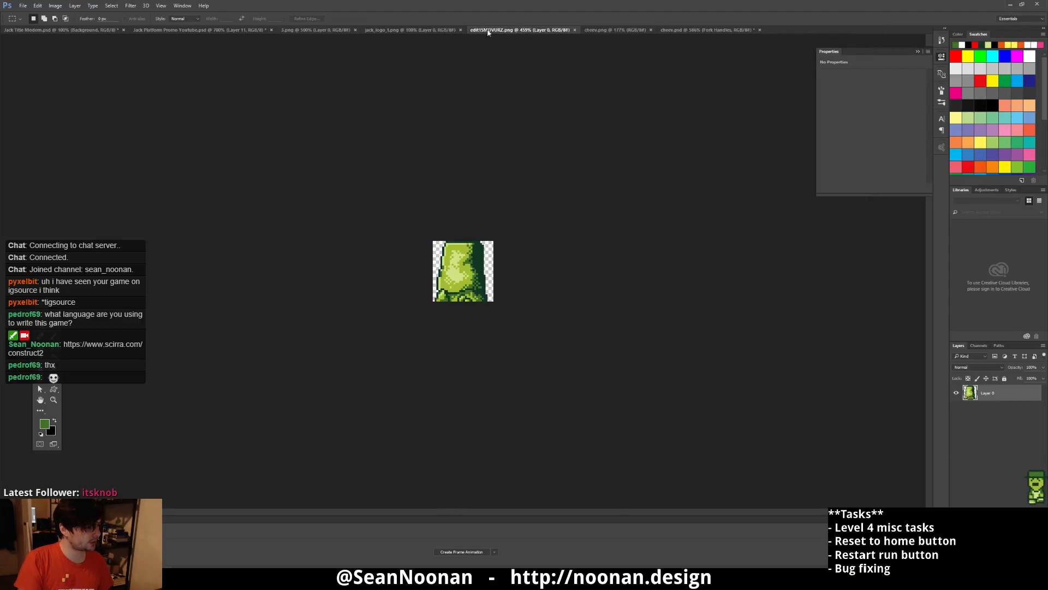
click(376, 31)
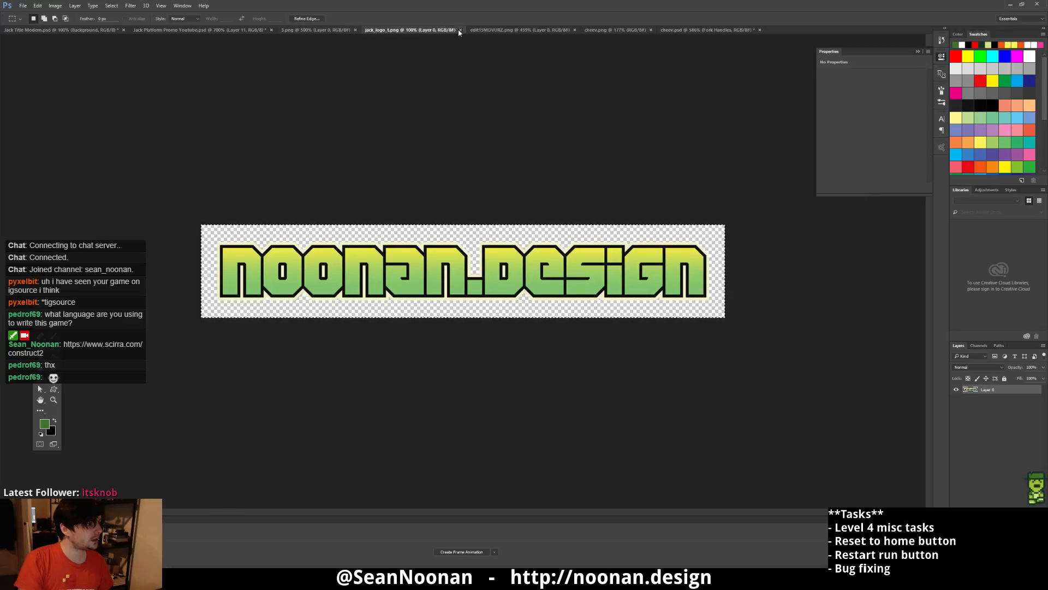
key(ctrl+w)
click(315, 30)
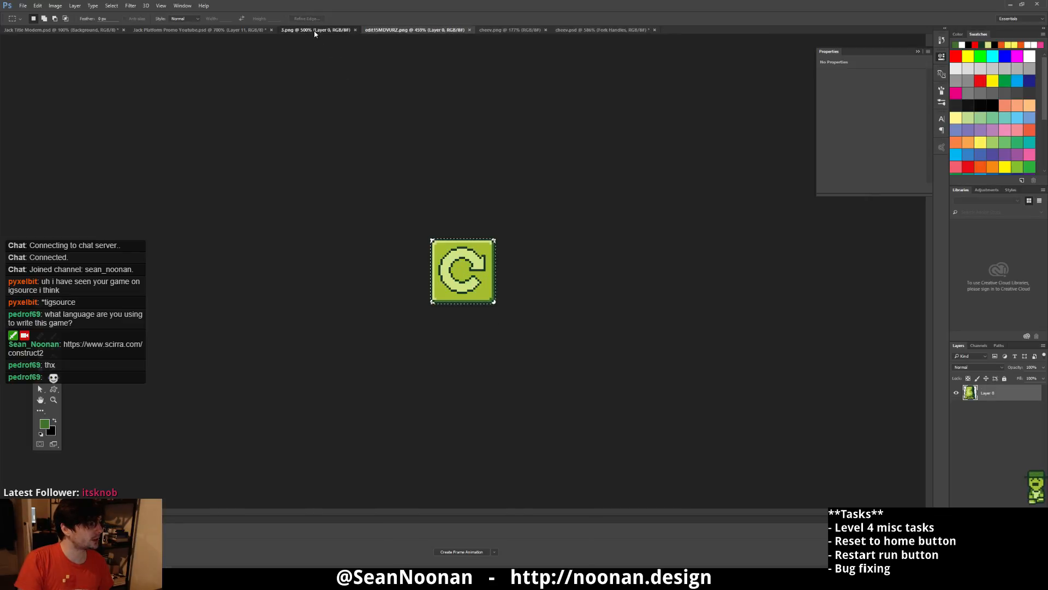
click(354, 30)
click(228, 31)
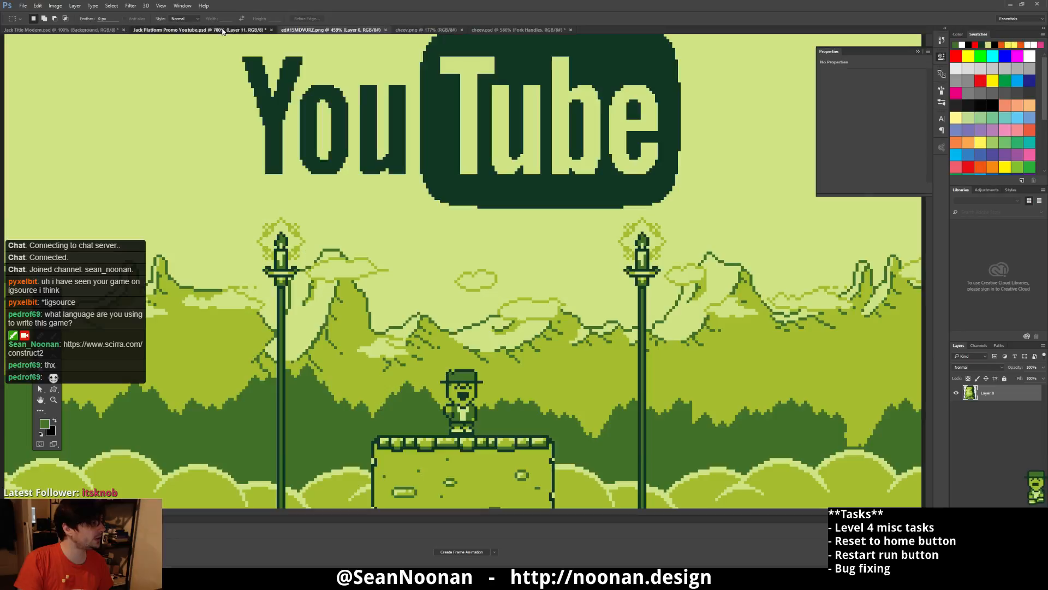
click(54, 388)
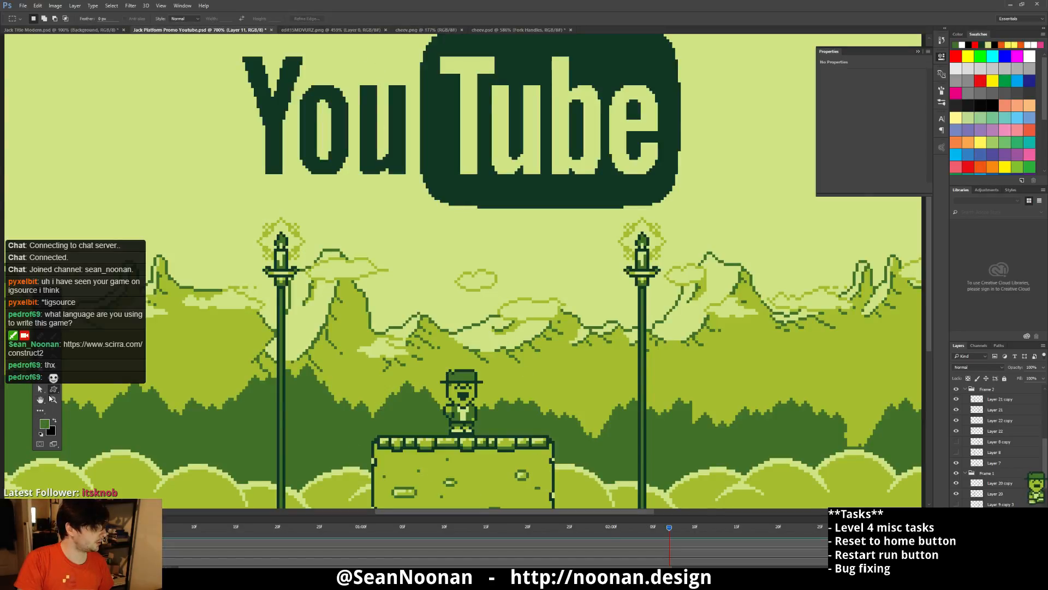
click(552, 137)
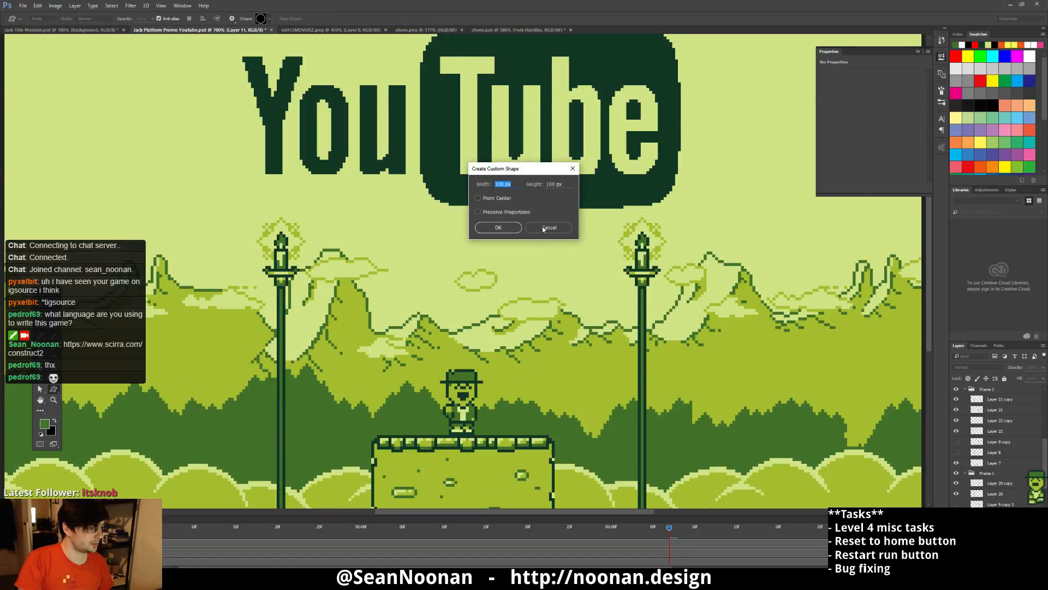
click(543, 227)
- Examine the Jack character on the platform up close while playing the promo's animation timeline
click(54, 399)
click(461, 398)
click(461, 399)
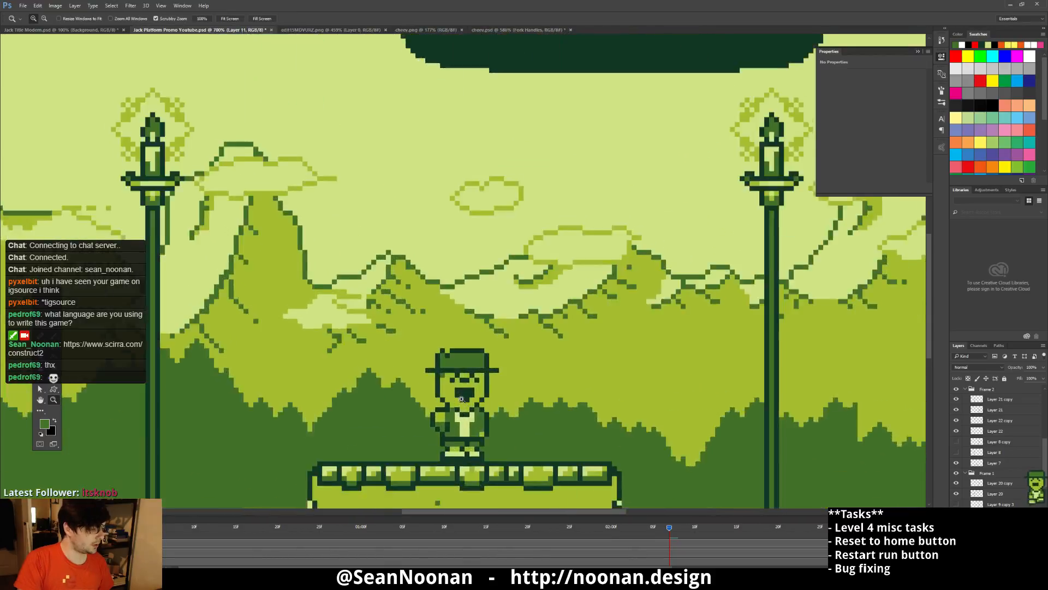
click(461, 398)
click(461, 398)
drag(457, 340, 452, 207)
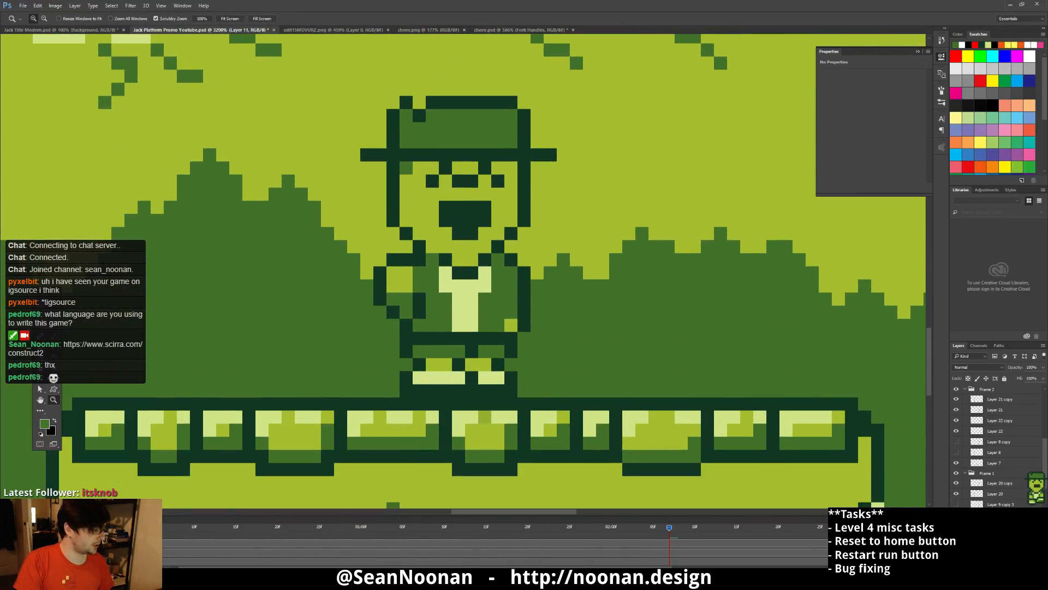
key(space)
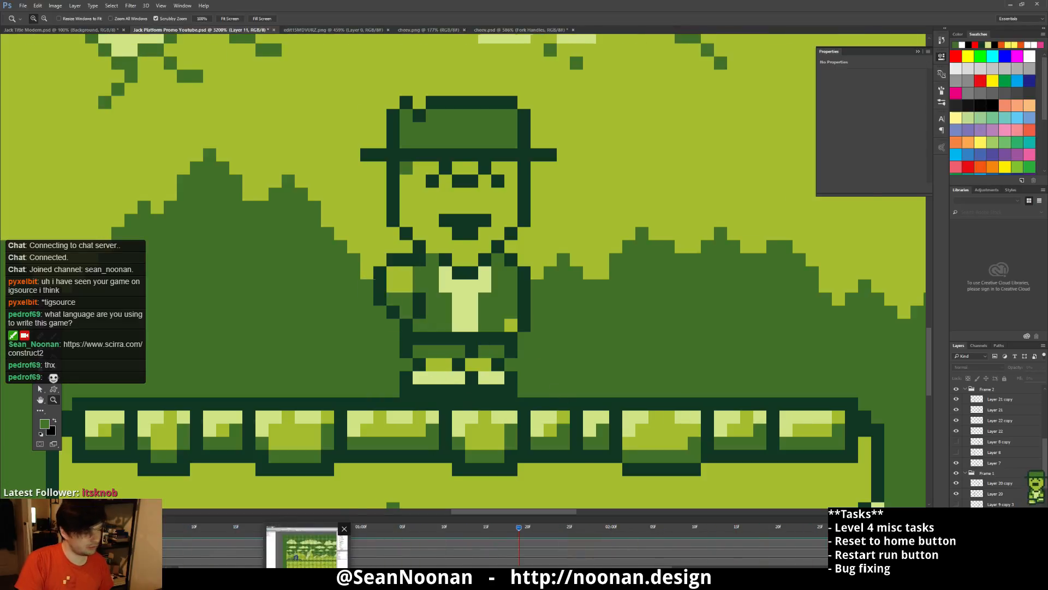
- Switch to Construct 2, examine Jack's first Smile frame from face to feet, and return to Photoshop
click(306, 546)
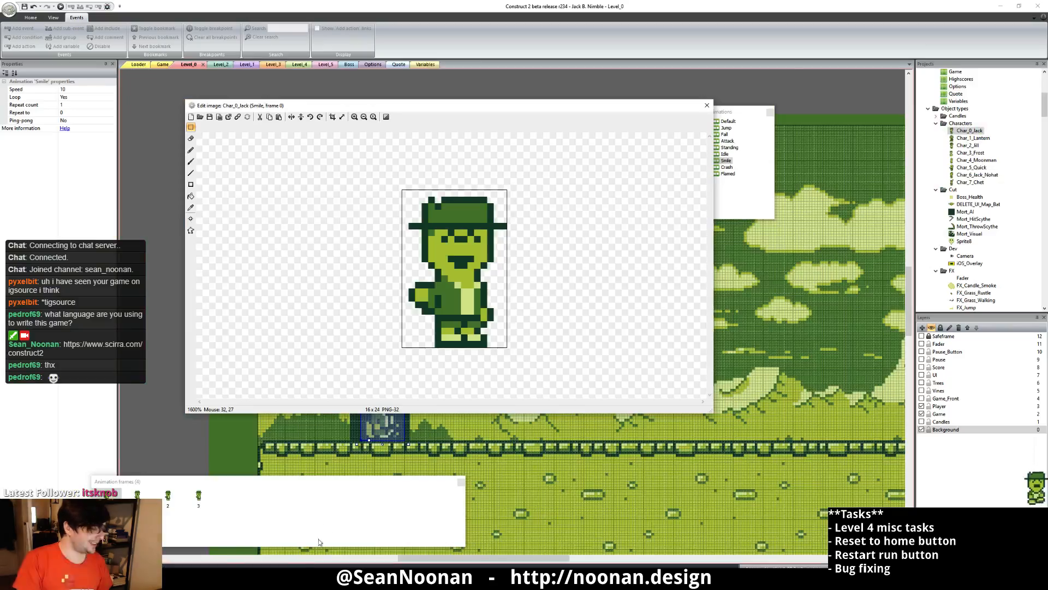
ctrl+scroll(464, 294, up, 2)
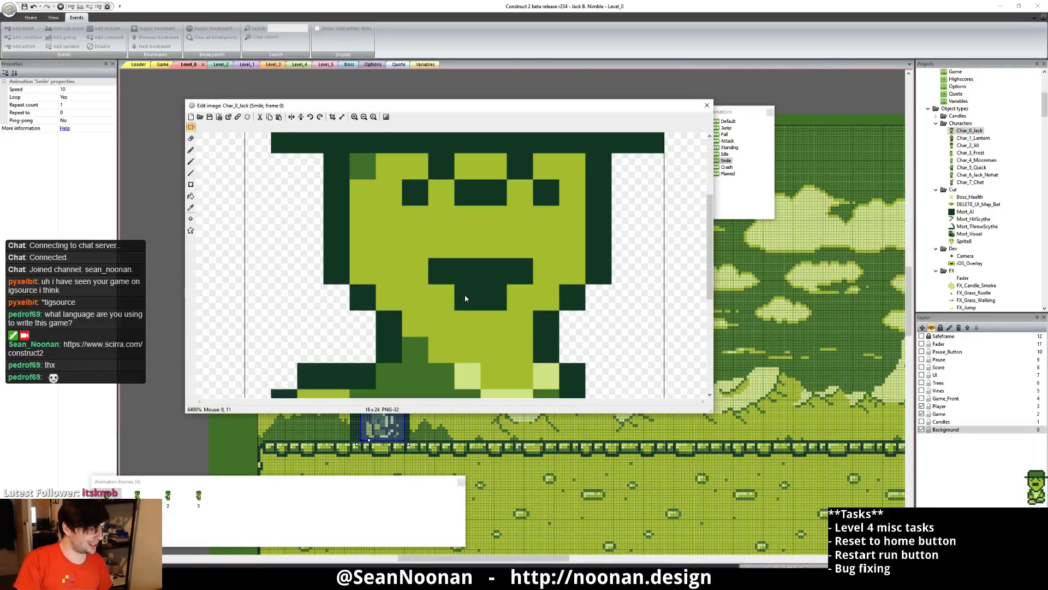
ctrl+scroll(464, 294, down, 1)
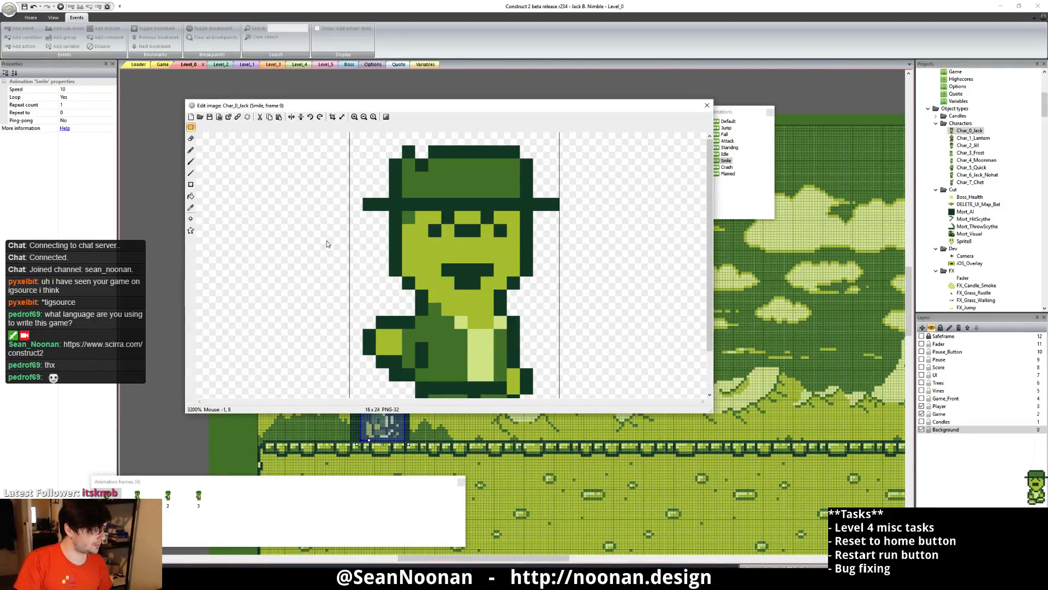
scroll(426, 207, down, 1)
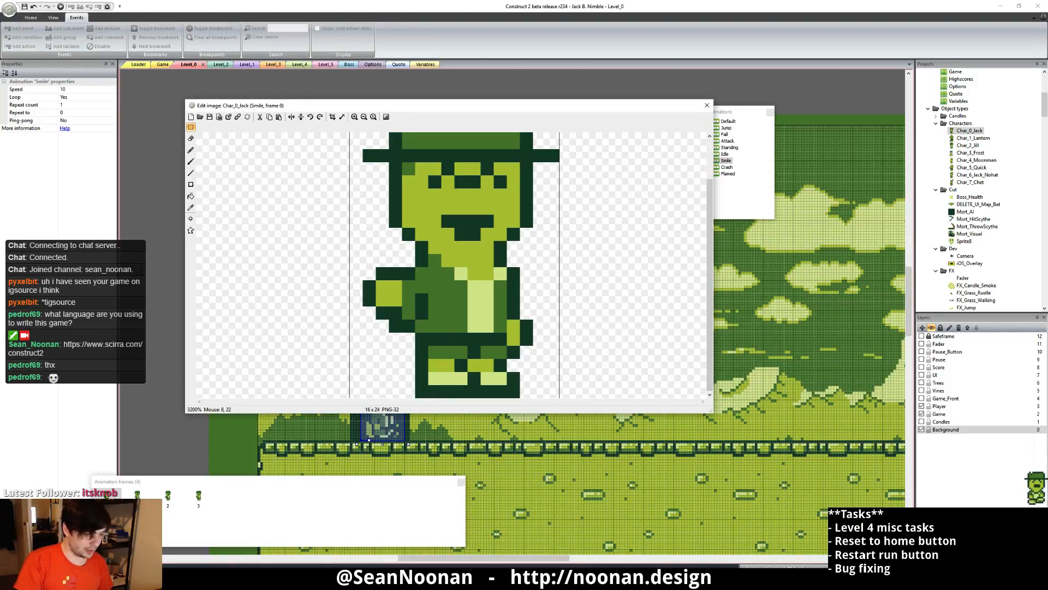
key(alt+Tab)
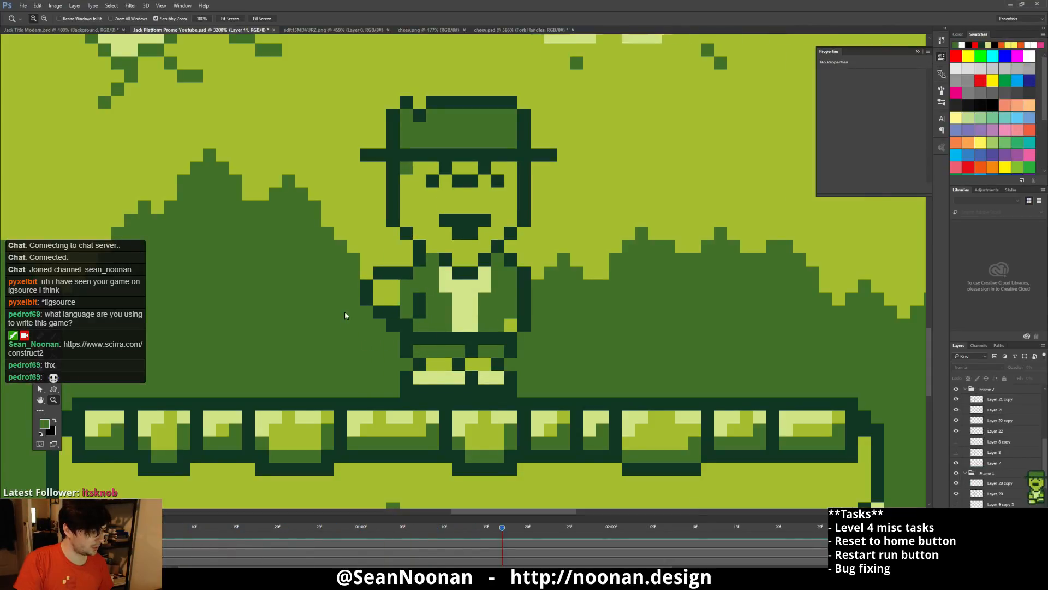
- Copy Jack's legs and feet from his character layer in the promo artwork, and clear the selection
key(l)
key(m)
drag(308, 318, 272, 296)
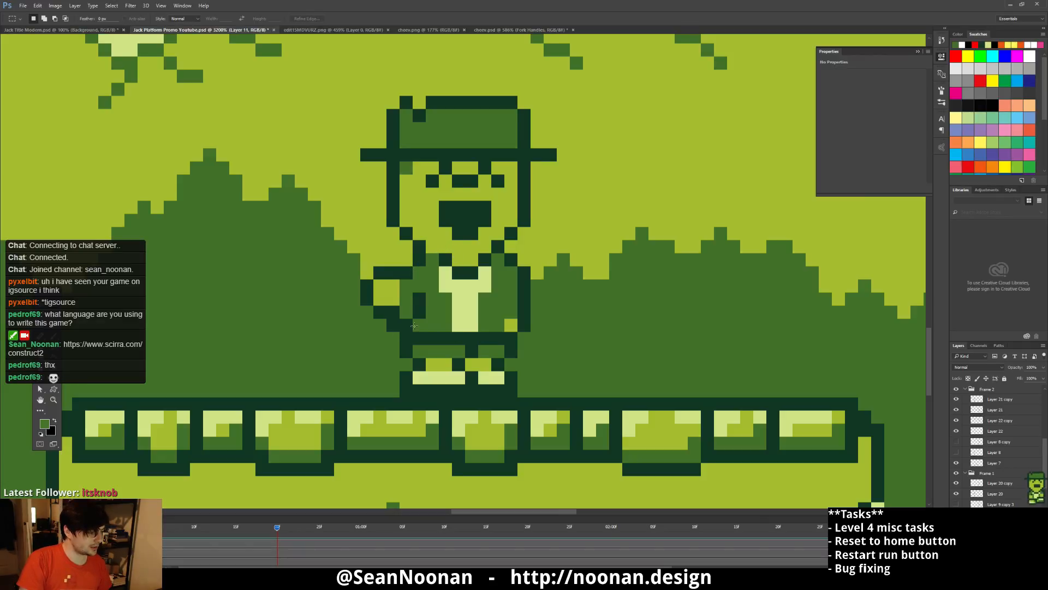
drag(400, 319, 530, 397)
key(ctrl+d)
key(l)
key(v)
ctrl+click(426, 339)
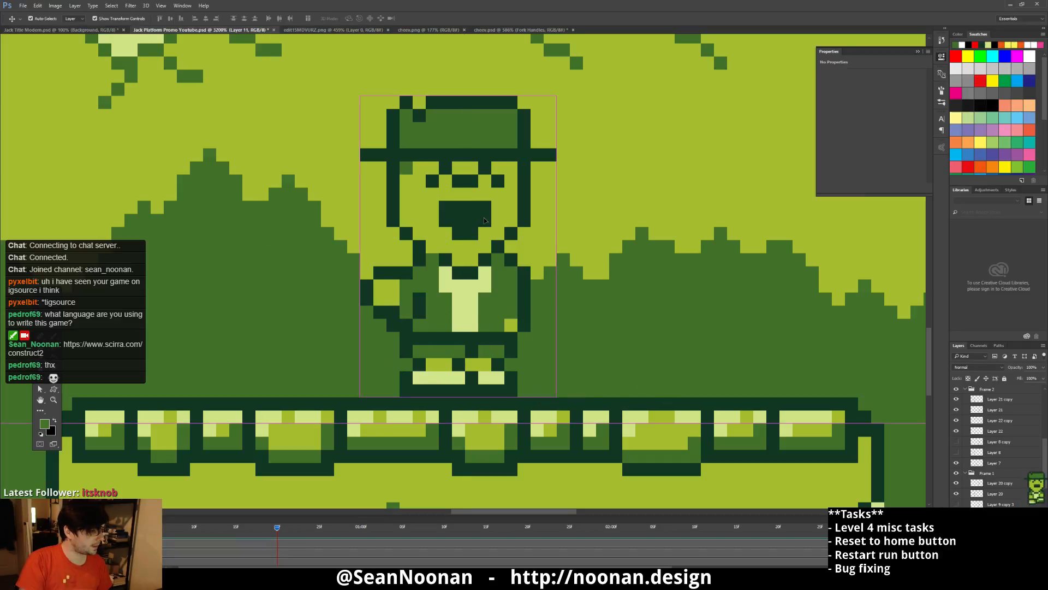
key(m)
drag(400, 332, 517, 397)
key(ctrl+d)
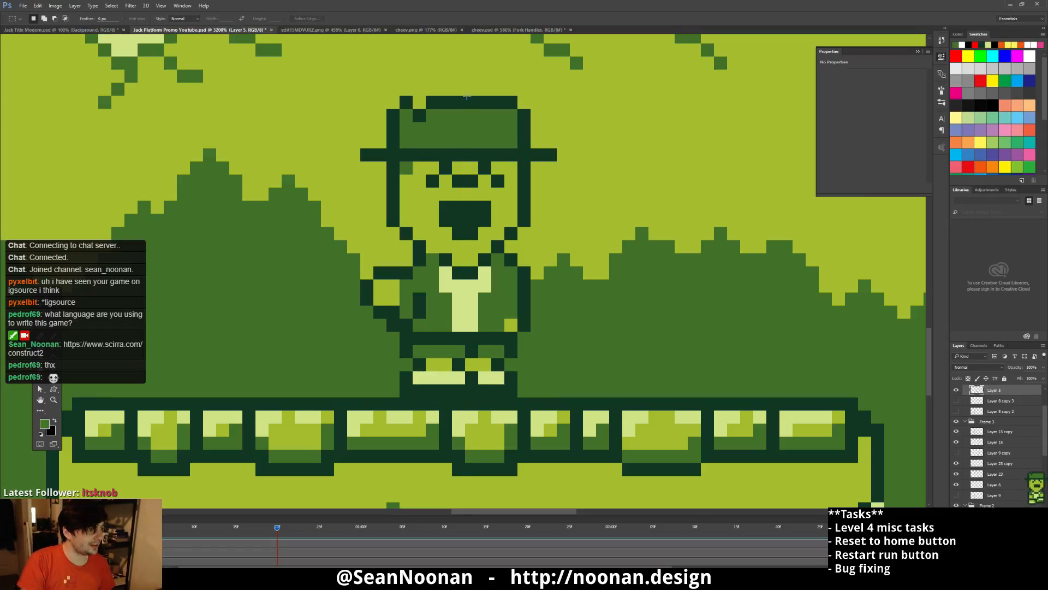
- Open Construct 2's Smile frame in Photoshop, paste the copied legs, and position them over Jack's existing legs
key(alt+Tab)
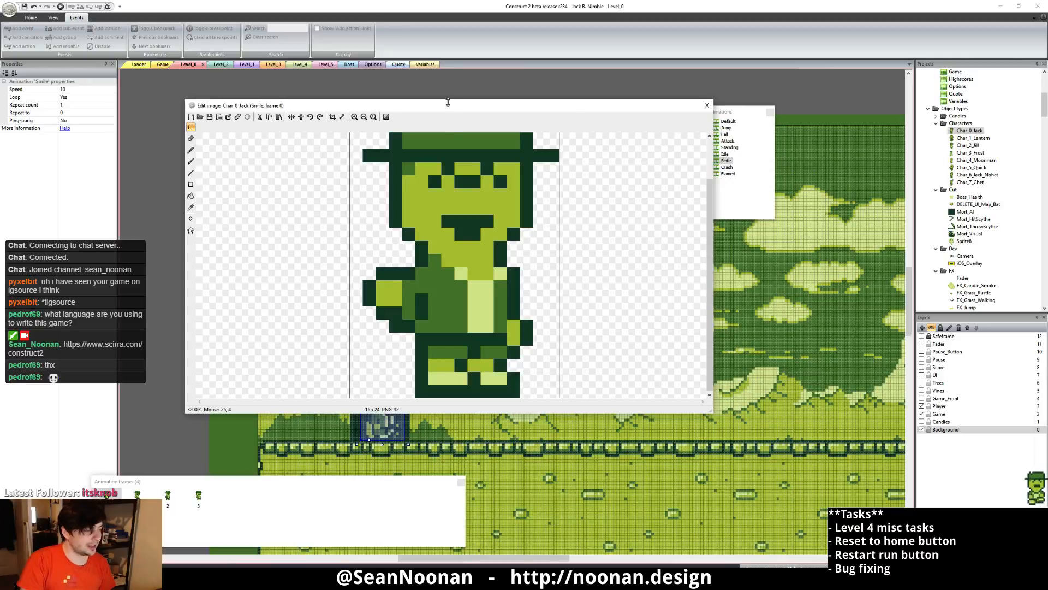
key(alt+Tab)
alt+scroll(532, 227, up, 18)
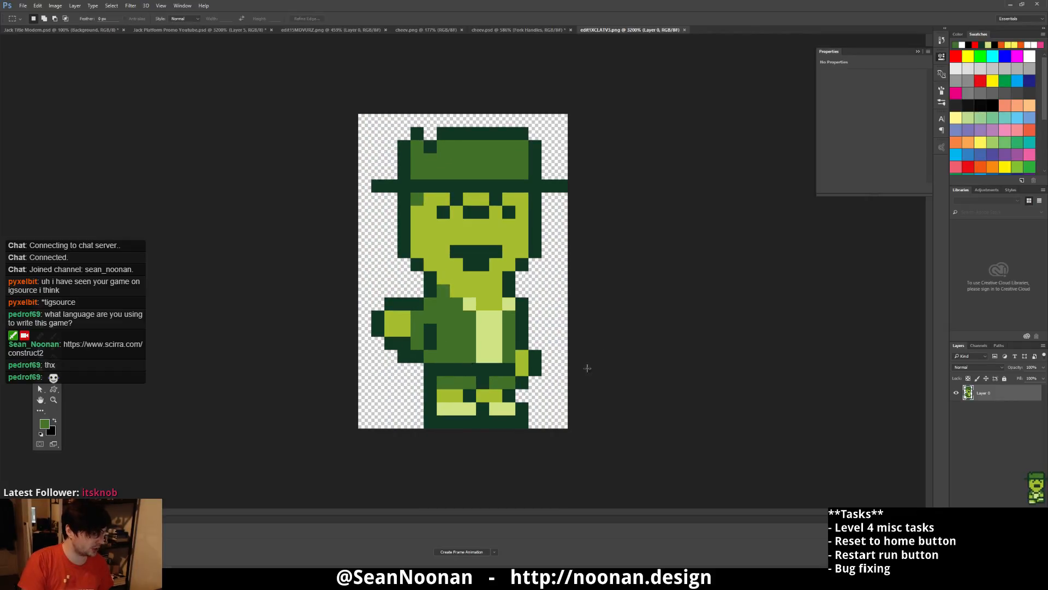
key(ctrl+v)
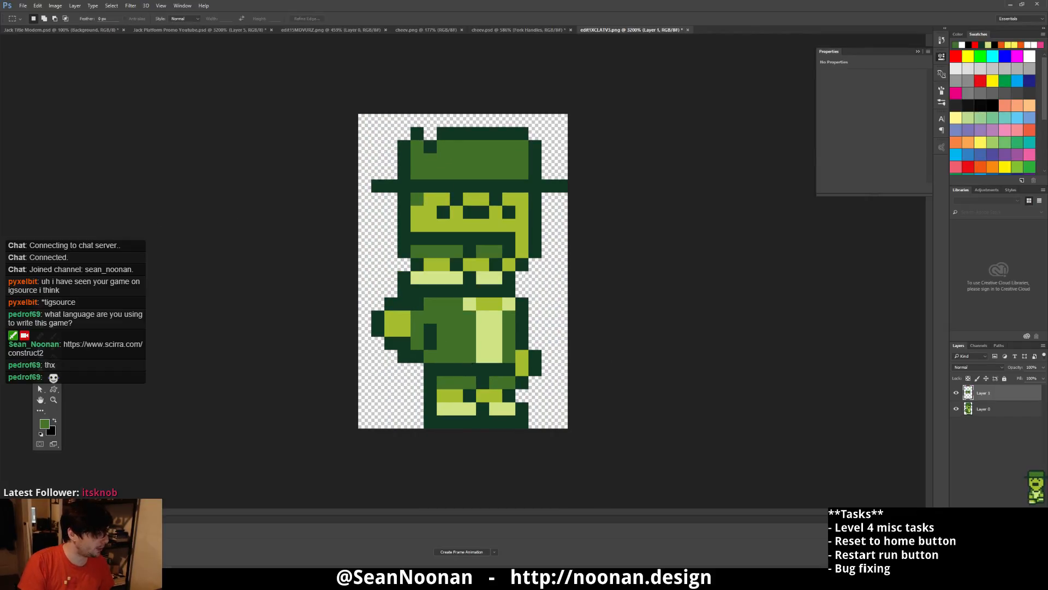
key(v)
drag(427, 267, 462, 401)
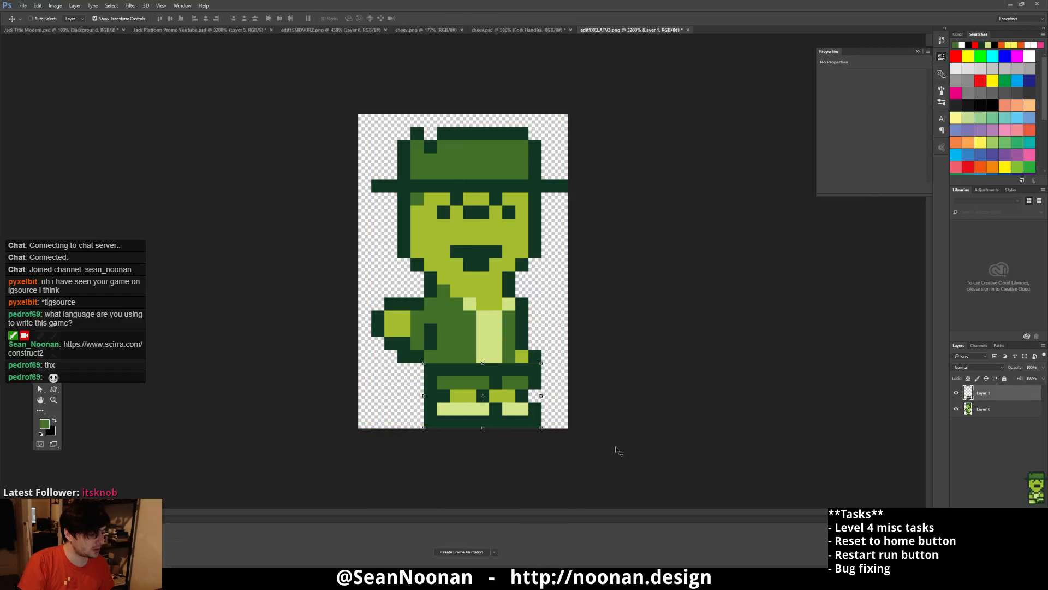
drag(508, 378, 496, 378)
- Delete the original legs below the waist from Layer 0, and clear the selection
key(m)
drag(287, 480, 719, 363)
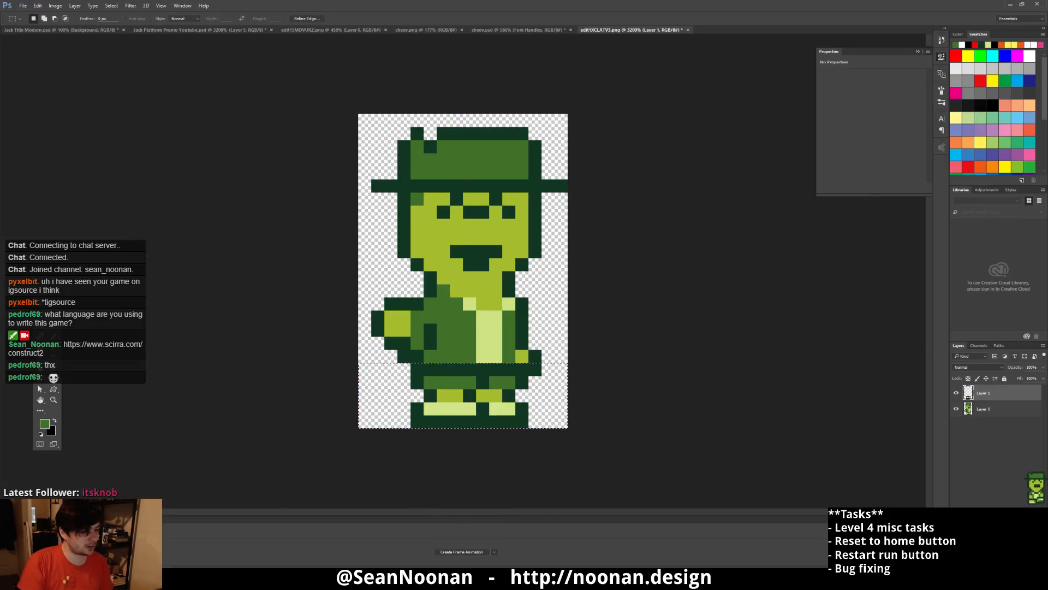
click(998, 407)
key(Delete)
key(ctrl+d)
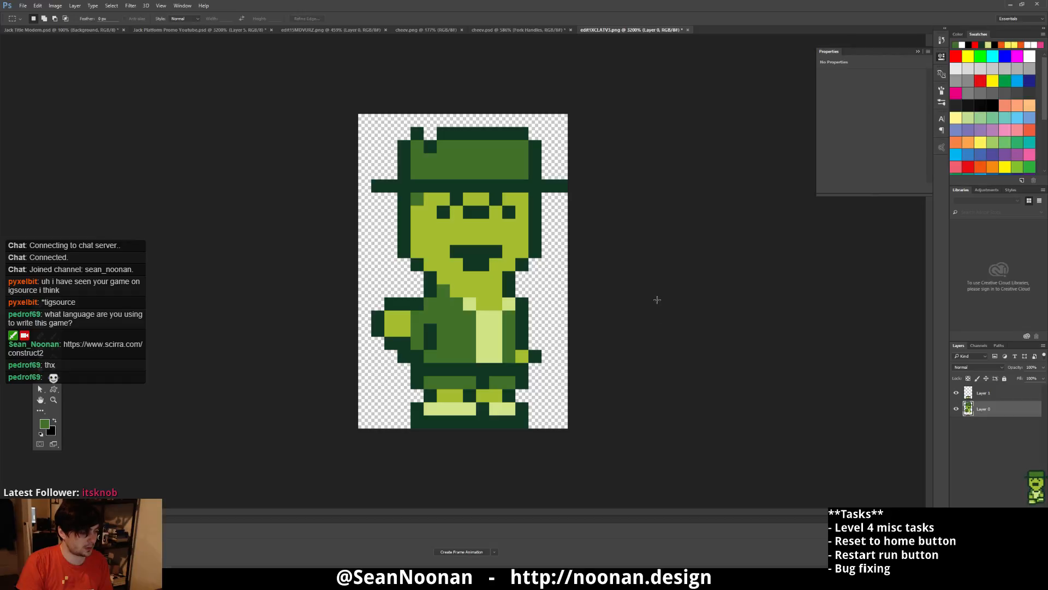
- Pencil a dark green outline pixel below Jack's right-side hand, and compare the pose with the promo artwork
key(b)
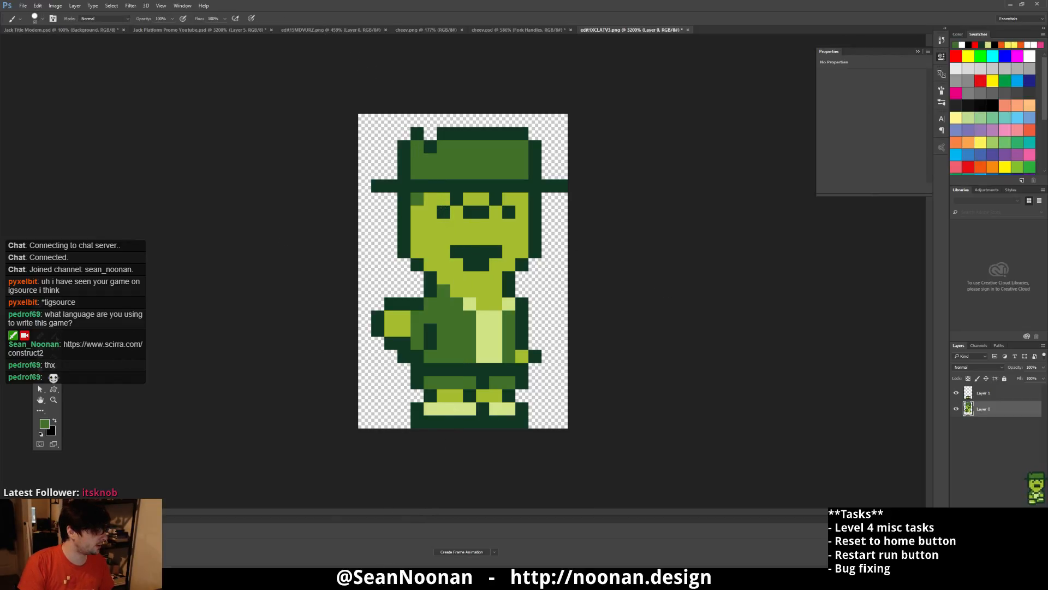
key(shift+b)
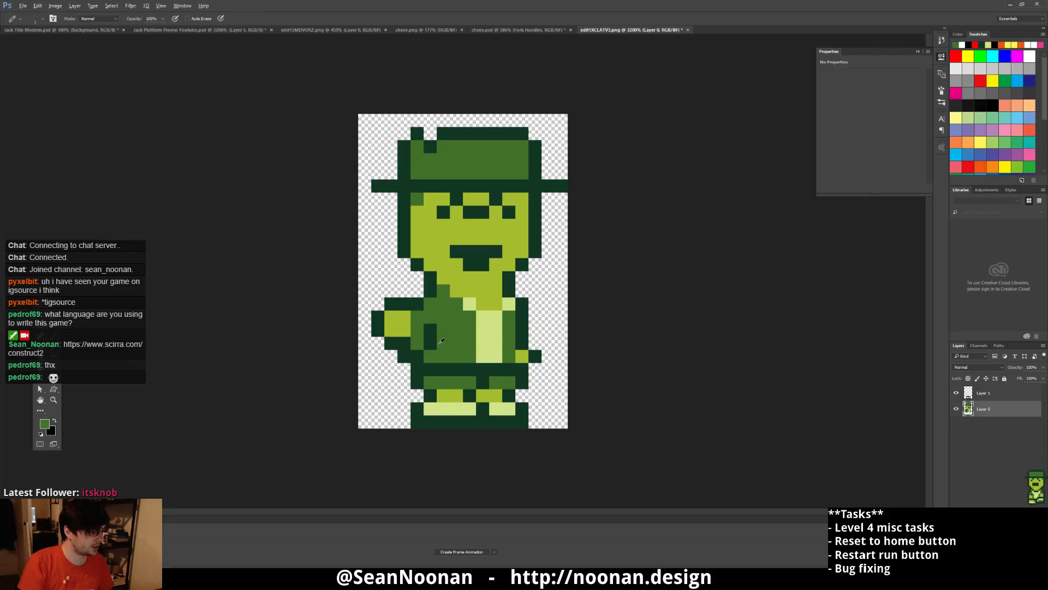
alt+click(440, 343)
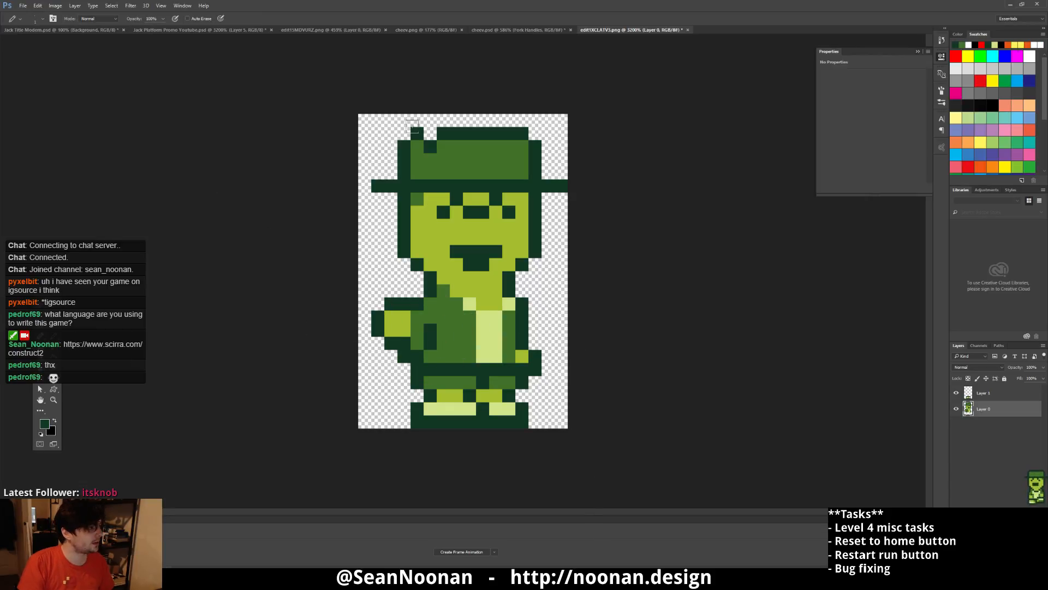
click(197, 30)
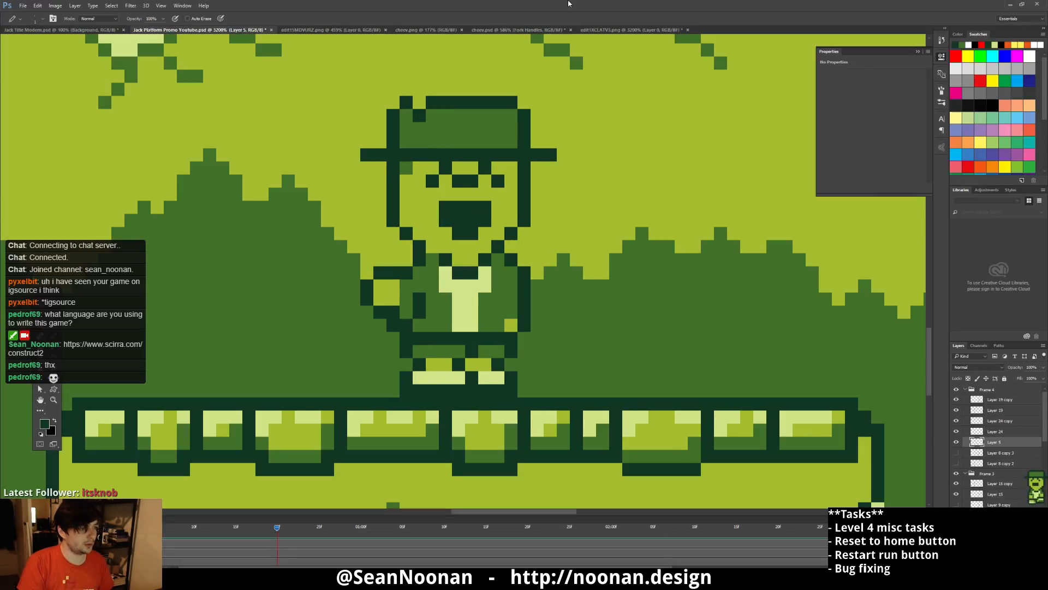
click(617, 29)
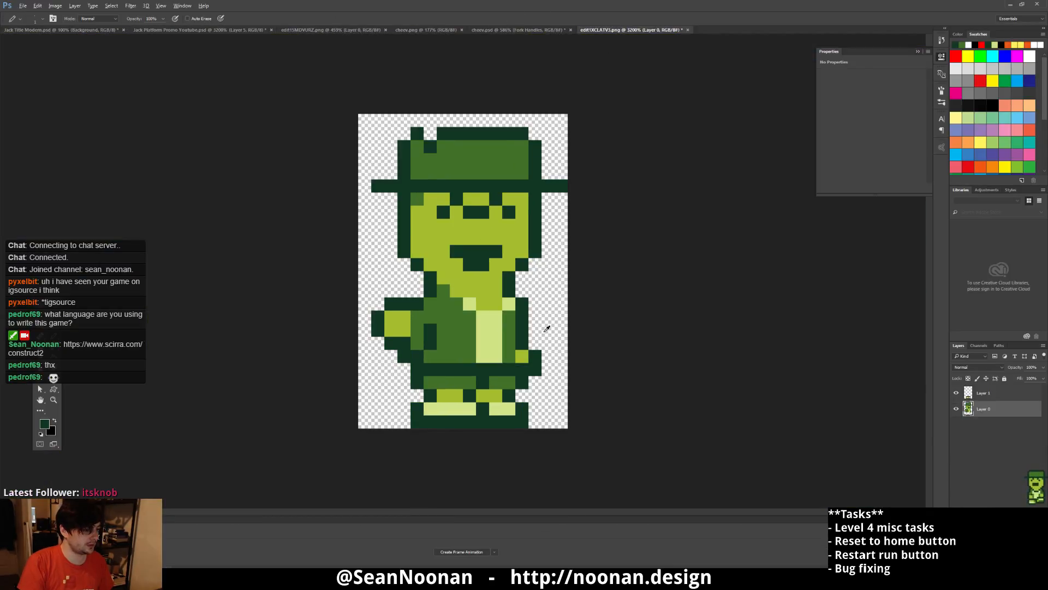
- Try extending the right-side hand one skin-coloured pixel inward, undo it, and check the promo artwork again
alt+click(524, 355)
click(510, 356)
alt+click(520, 341)
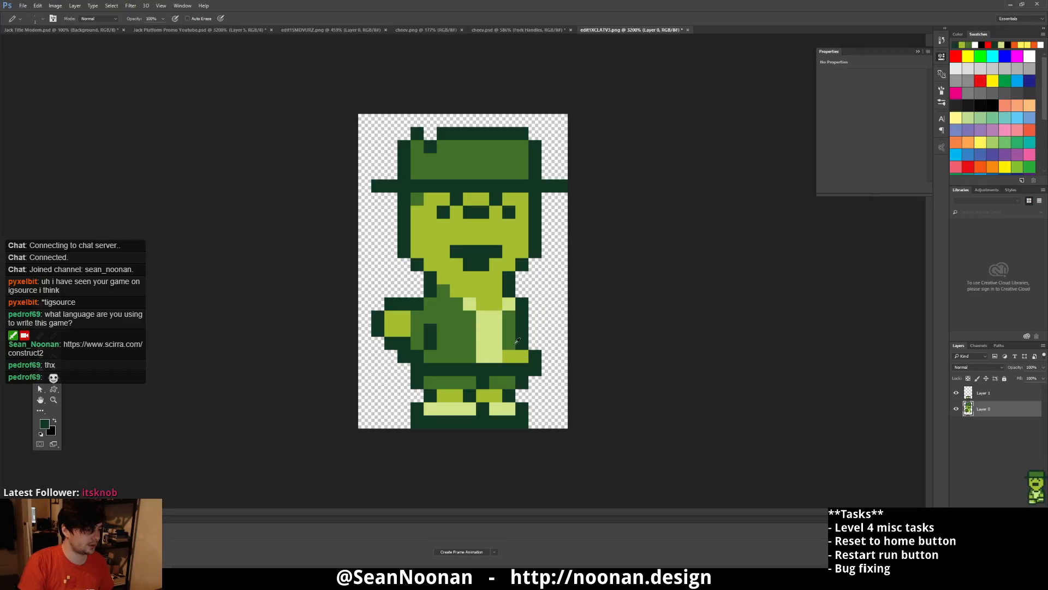
key(ctrl+z)
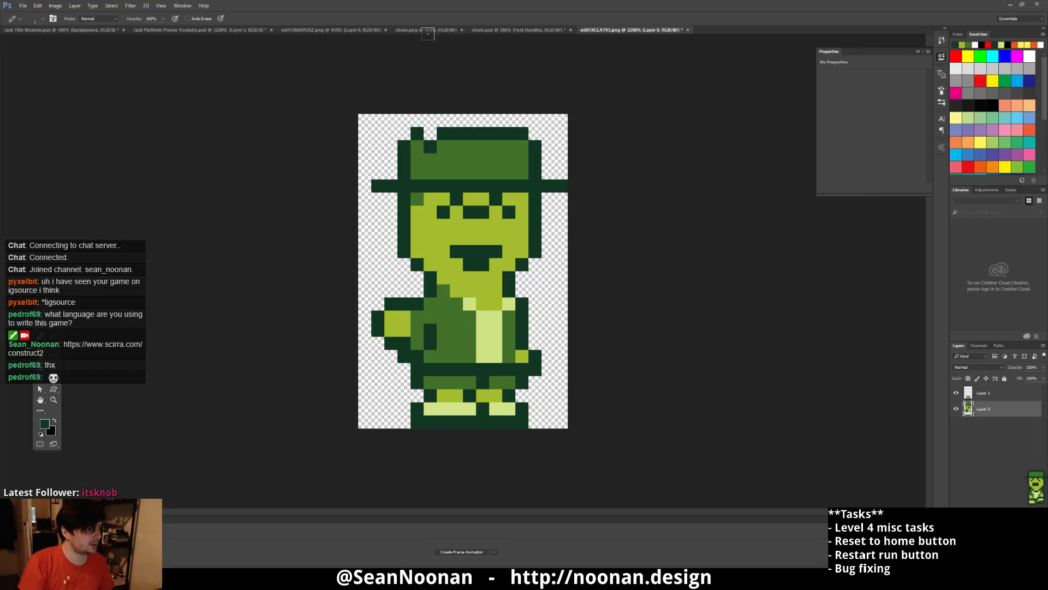
click(208, 30)
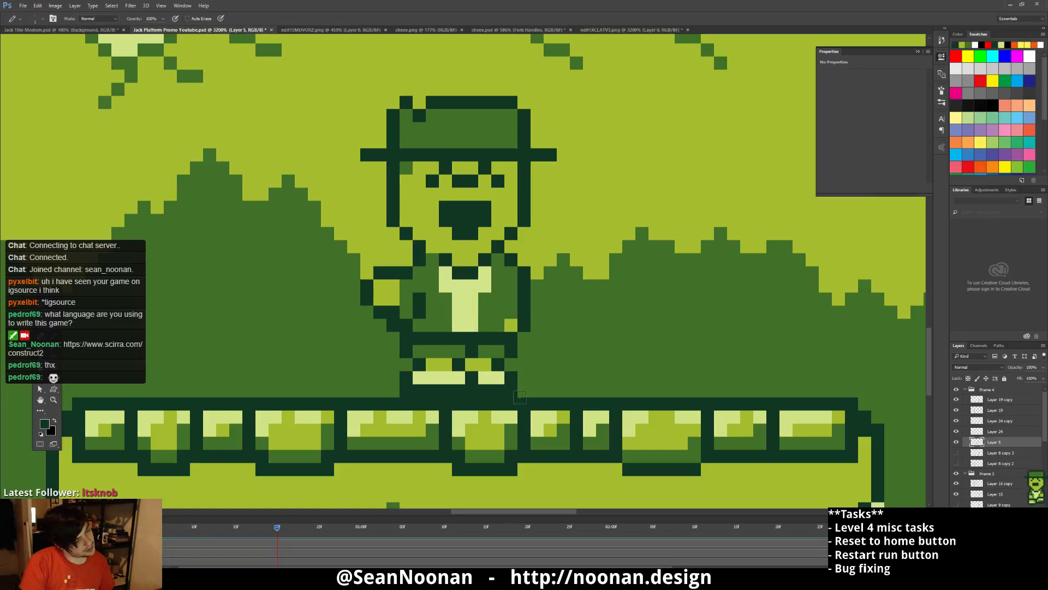
click(625, 30)
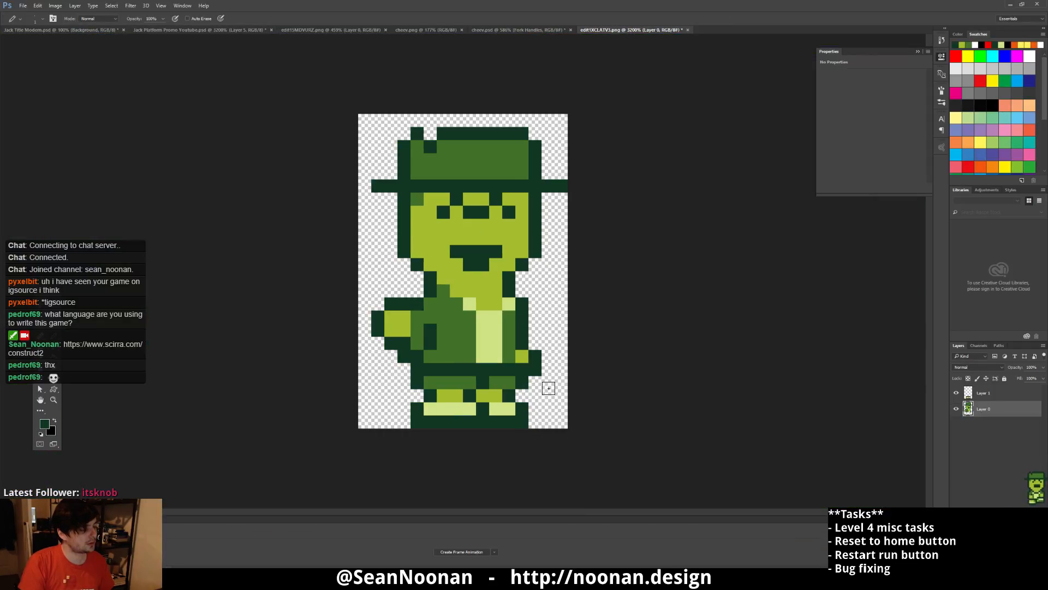
- Erase the hand outline jutting out at the right, continue the sleeve's dark green edge, and paint the adjoining hand and shirt-hem pixels jacket green
key(e)
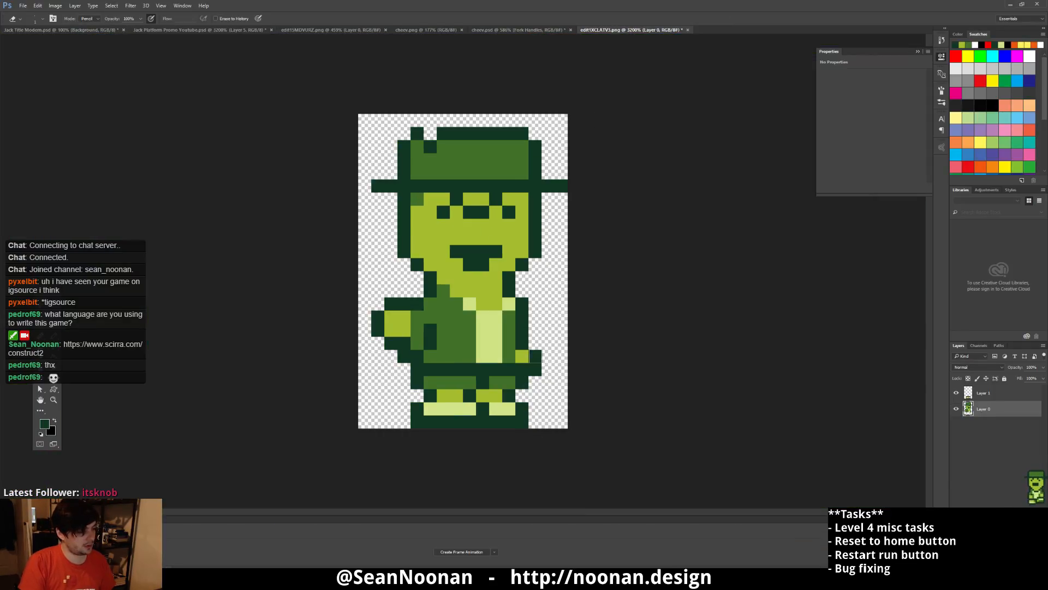
key(b)
alt+click(524, 354)
click(509, 356)
alt+click(527, 334)
click(522, 356)
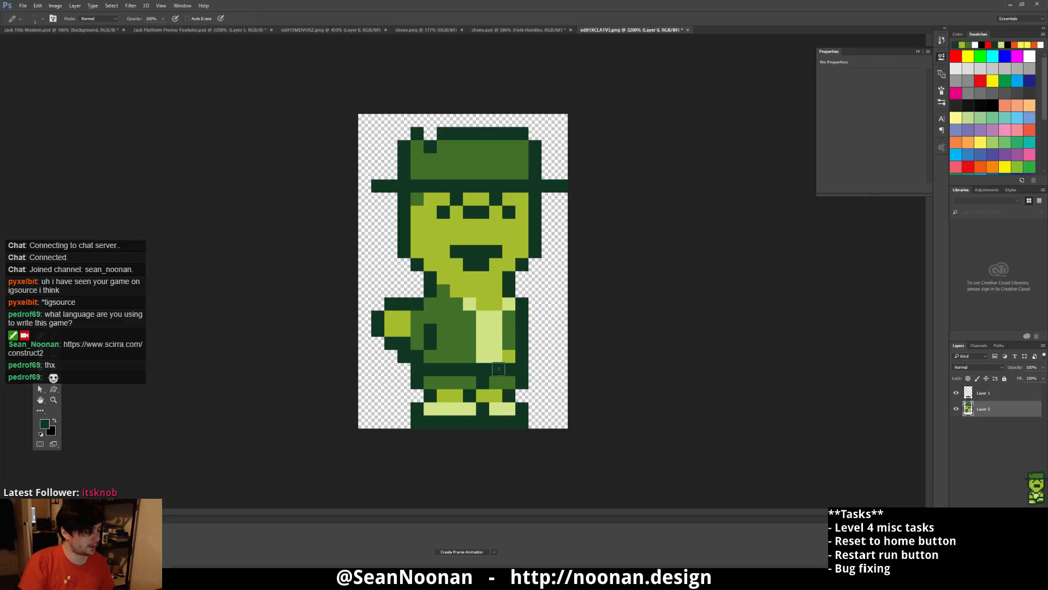
alt+click(516, 334)
drag(509, 356, 495, 356)
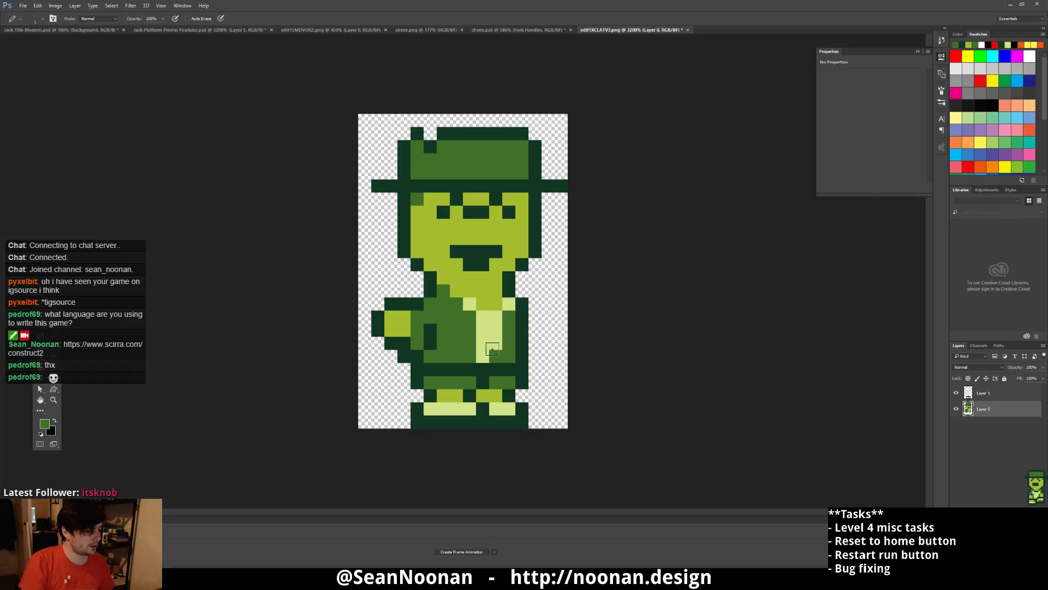
- Undo the last pencil stroke, and paint the shirt-hem pixel beside the right-side hand jacket green instead
key(ctrl+z)
alt+click(503, 337)
click(496, 356)
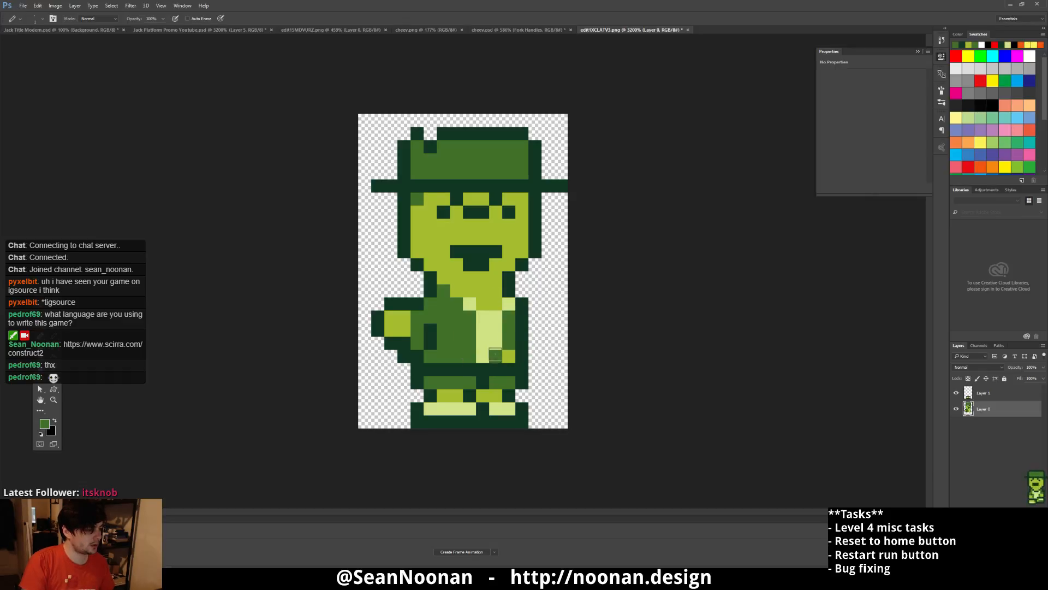
- Shift the light shirt strip, neck opening and collar one pixel to the left, and fill the freed column with jacket green
alt+click(487, 333)
drag(467, 321, 470, 357)
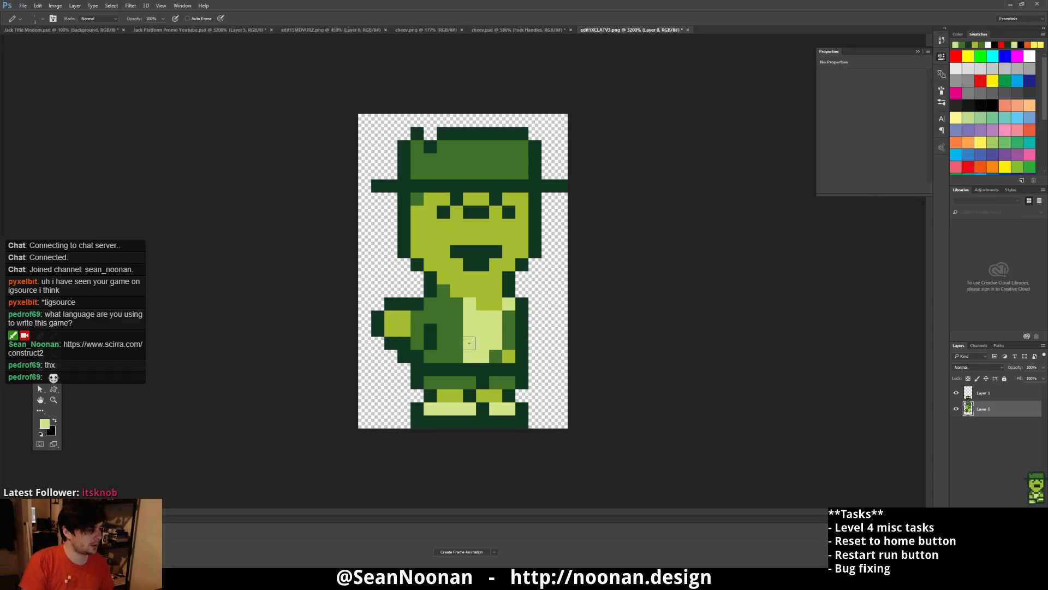
alt+click(477, 285)
click(470, 304)
alt+click(510, 303)
click(494, 305)
alt+click(509, 318)
click(509, 305)
drag(495, 320, 500, 352)
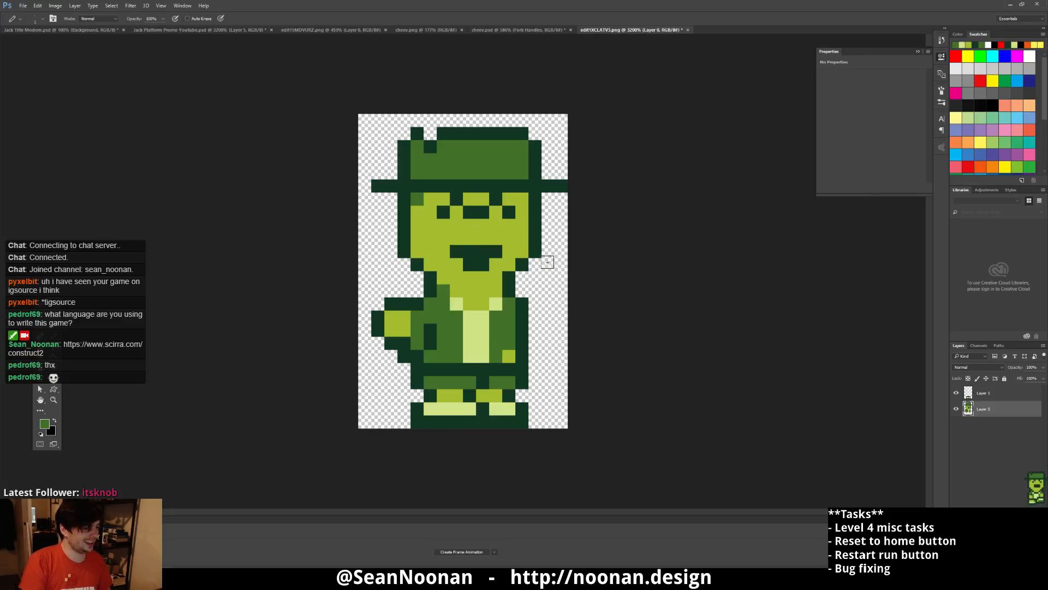
- Make Layer 1 active, compare the sprite with the promo artwork, and float its document beside the artwork's character
key(e)
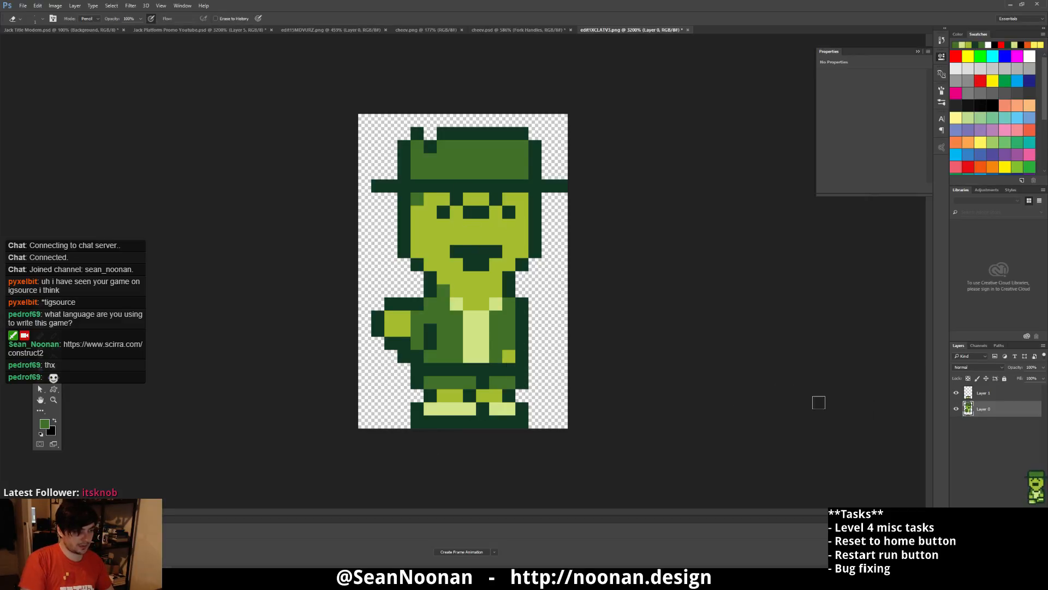
key(alt+bracketright)
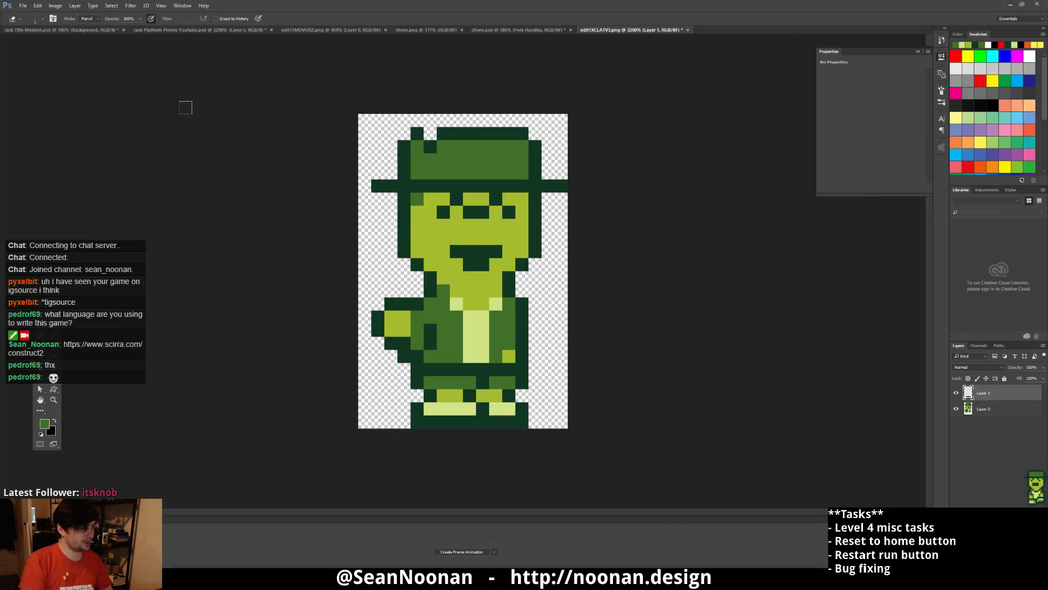
click(211, 30)
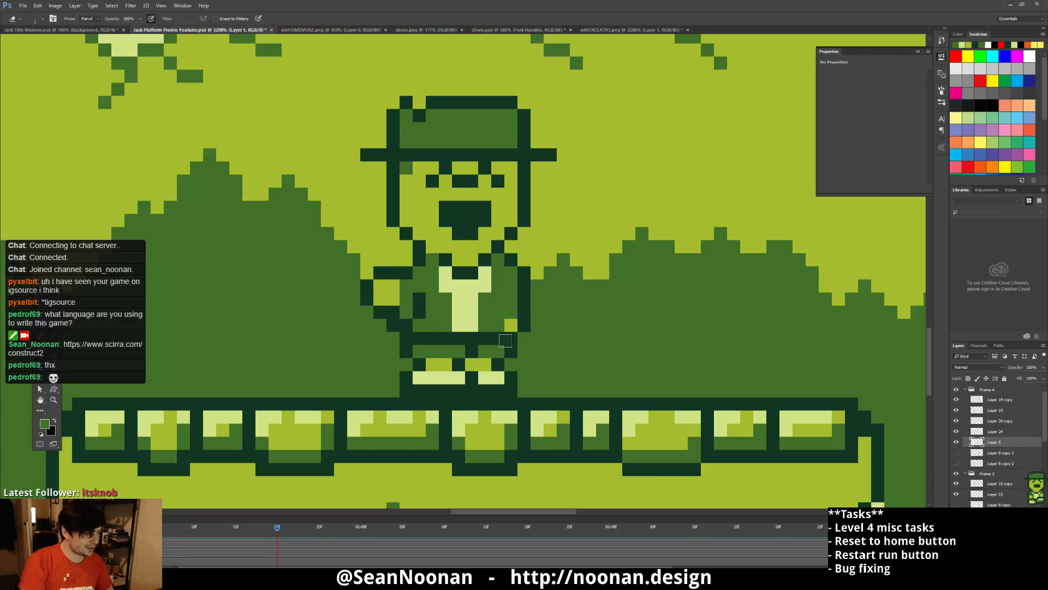
click(596, 30)
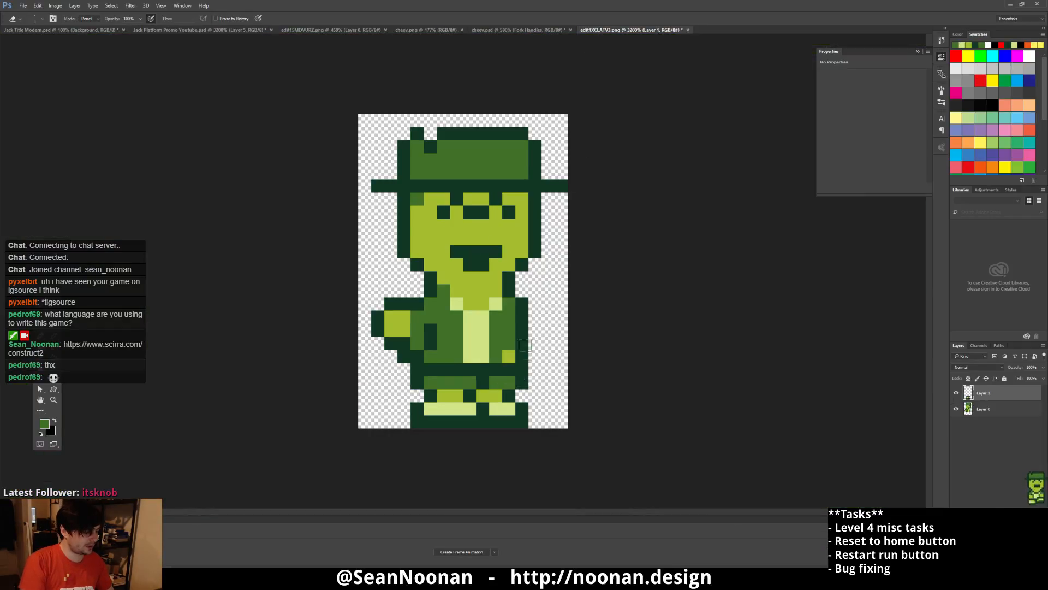
drag(628, 29, 661, 69)
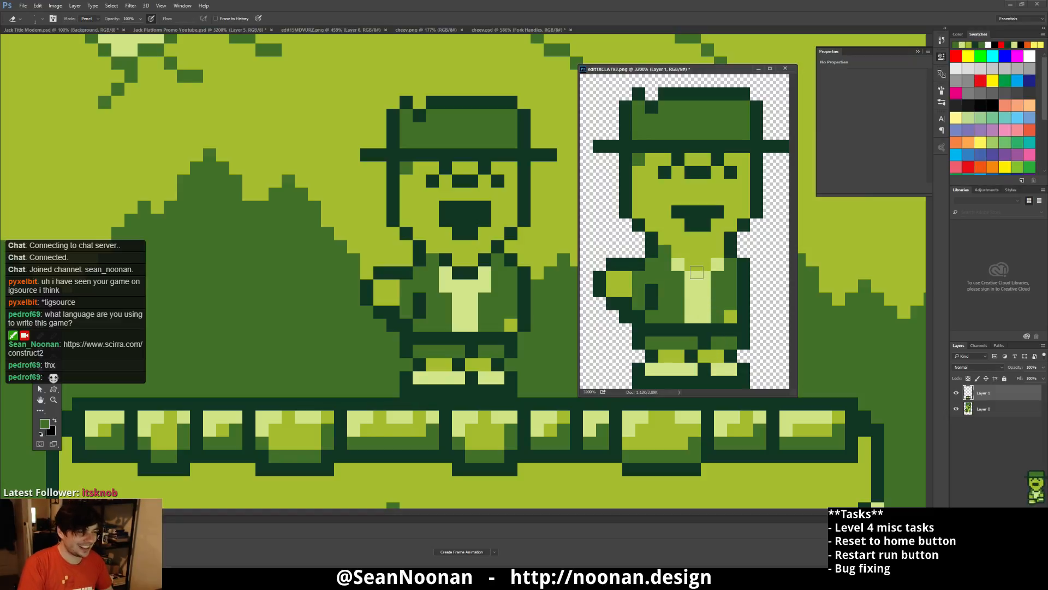
click(600, 43)
click(633, 69)
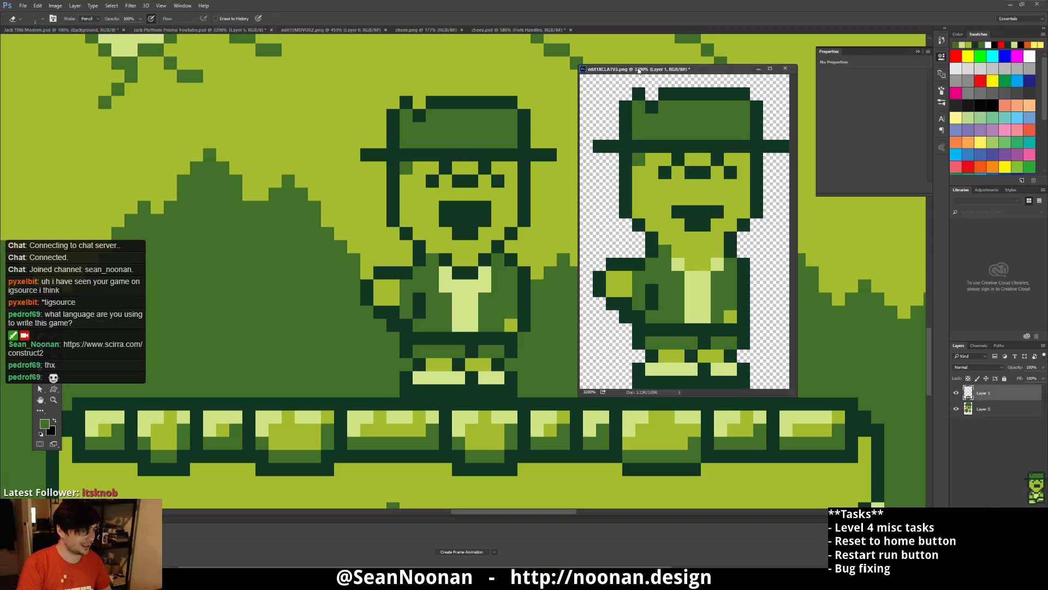
- Pencil the right-side hand one pixel further out on Layer 1, and cover its old spot with jacket green
key(b)
alt+click(721, 284)
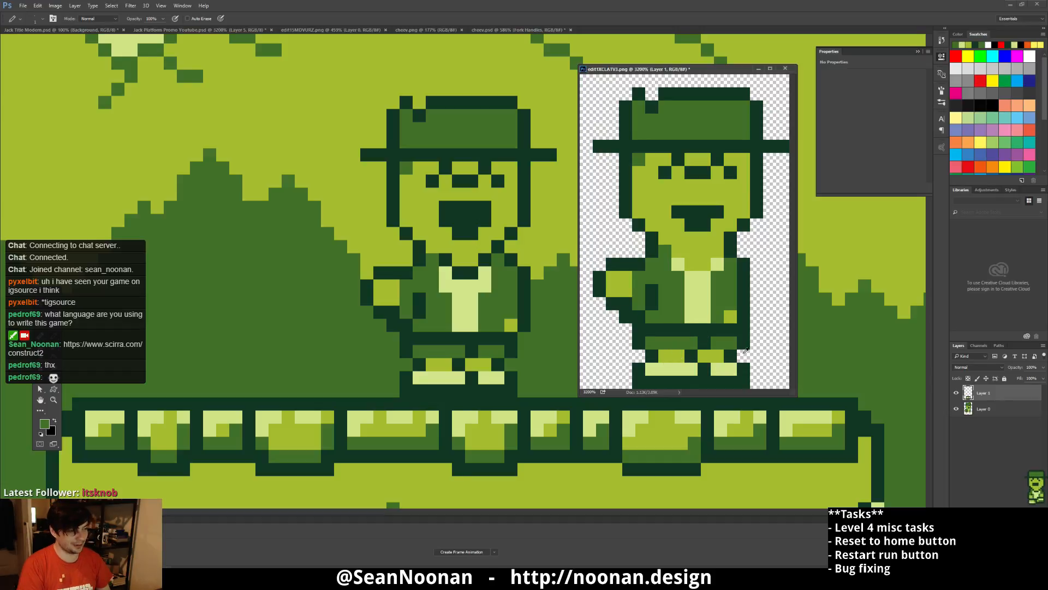
alt+click(720, 288)
alt+click(734, 313)
click(743, 317)
alt+click(730, 304)
click(730, 329)
click(731, 317)
- Widen the right-side sleeve by one jacket green column, and draw its dark green outline one pixel further out
alt+click(725, 281)
click(756, 316)
drag(744, 309, 743, 265)
alt+click(731, 321)
drag(757, 321, 757, 278)
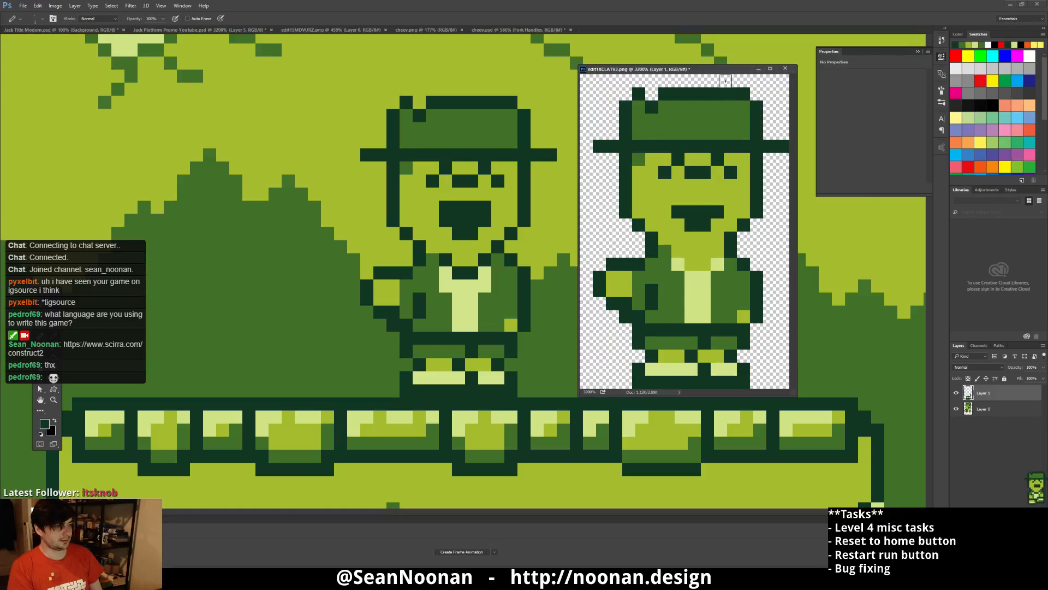
- Cancel the Save As, merge Layer 1 into Layer 0, save the sprite image, and switch back to Construct 2's image editor
key(ctrl+s)
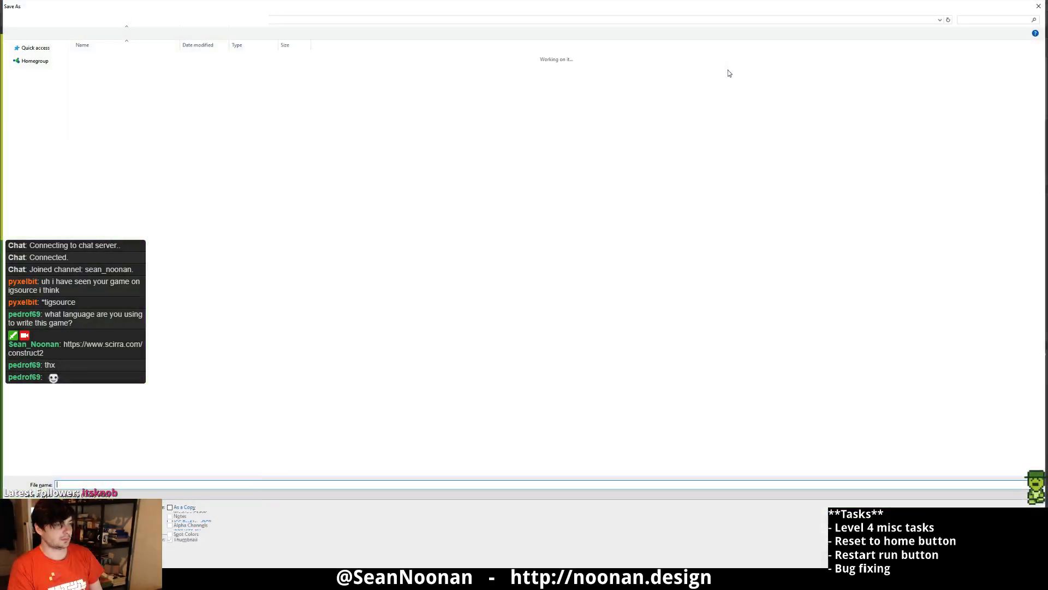
key(Escape)
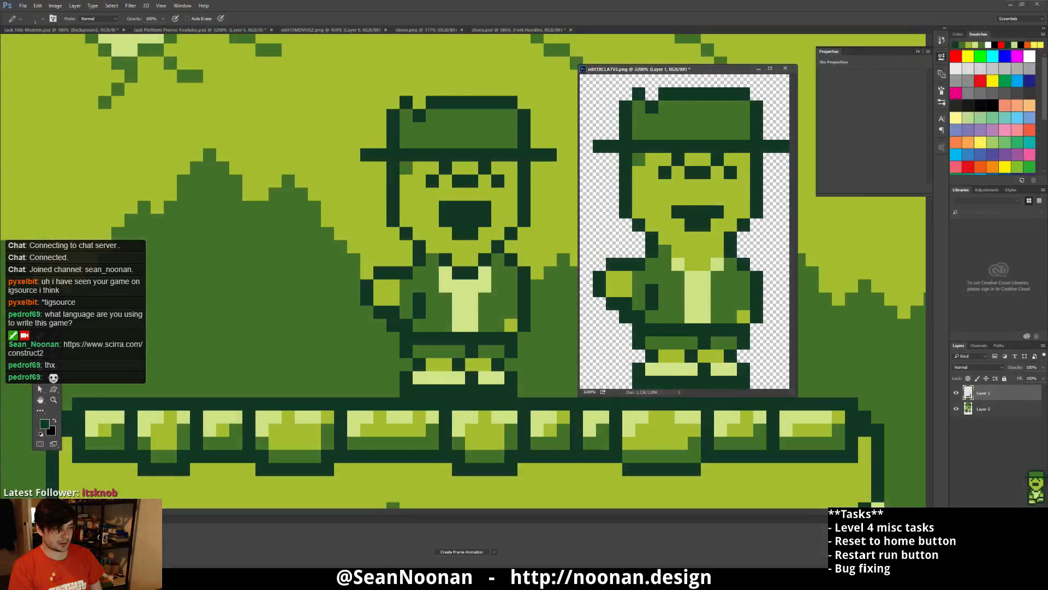
key(ctrl+e)
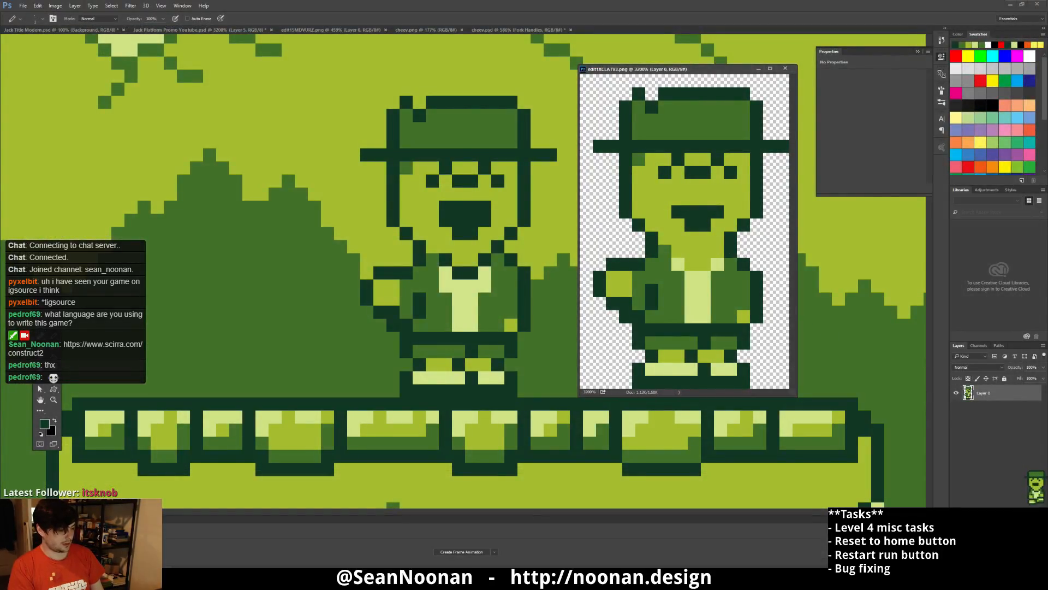
key(alt+Tab)
click(459, 284)
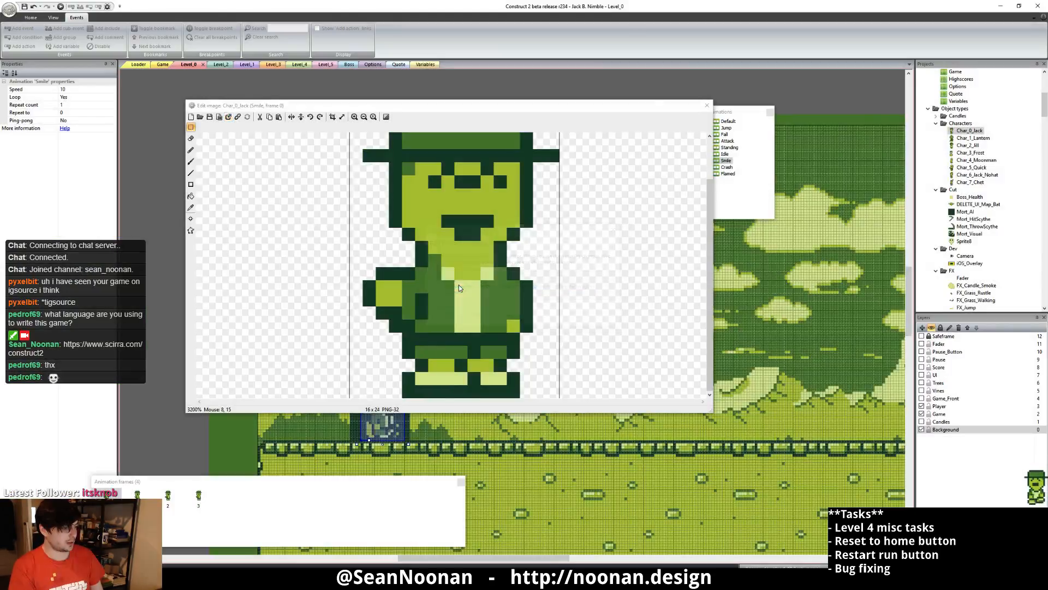
- In Smile frame 1, delete the shirt front with the right-side arm, the legs, and the remaining right-side hand pixels
click(136, 494)
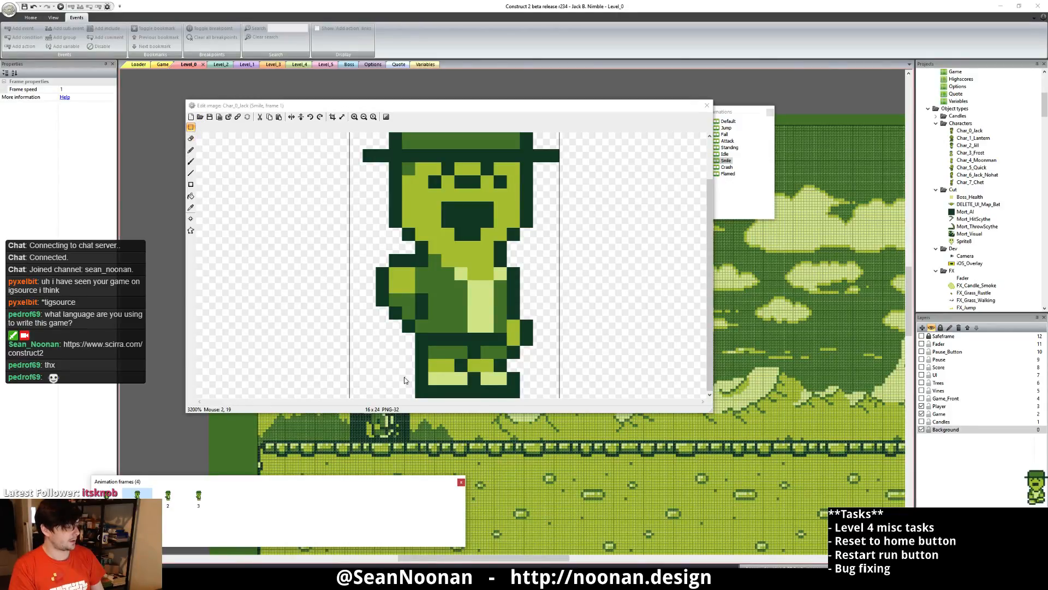
drag(546, 254, 520, 335)
drag(464, 272, 560, 331)
key(Delete)
drag(413, 356, 574, 396)
key(Delete)
drag(567, 326, 511, 352)
key(Delete)
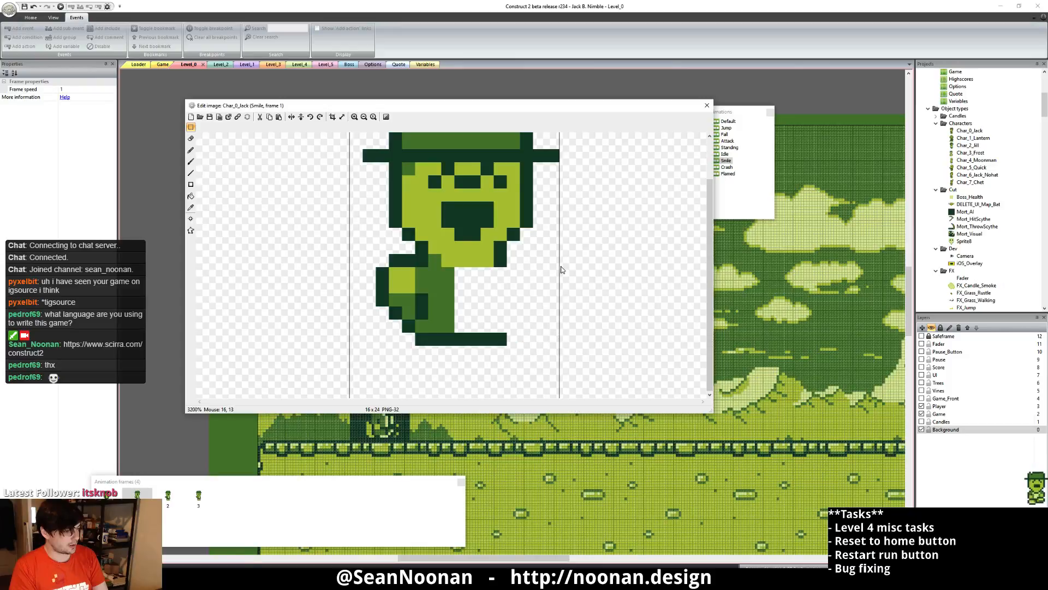
- Copy the 9 x 10 pixel block holding shirt front, right-side arm and legs from Smile frame 0 to the same place in frame 1
click(113, 493)
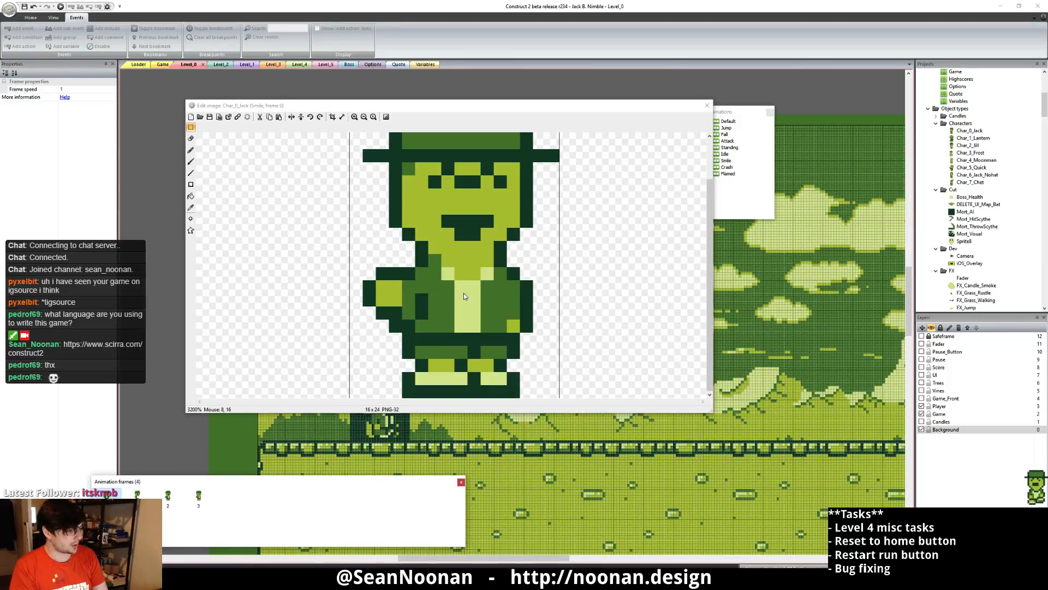
drag(446, 257, 563, 401)
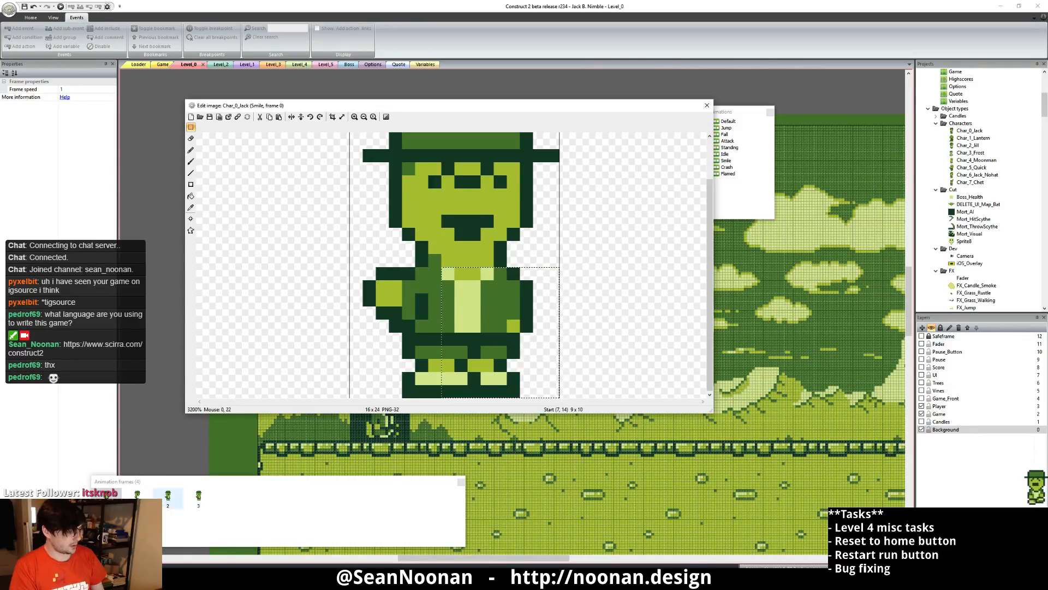
click(134, 494)
key(ctrl+v)
drag(423, 142, 516, 326)
click(566, 233)
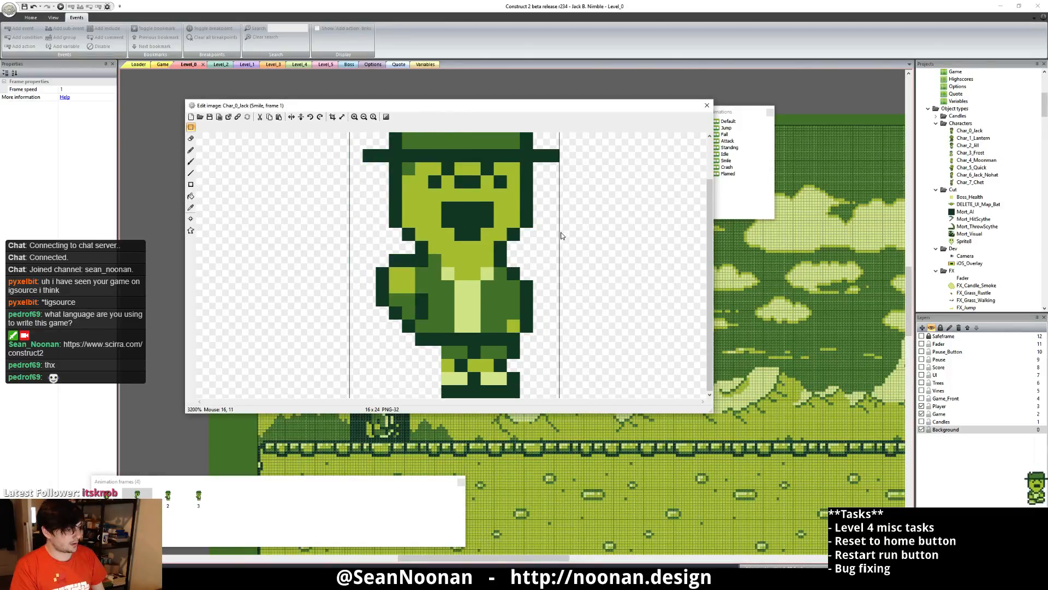
- Check Smile frames 0, 2 and 1 against each other, and undo the accidental reordering of the animation frames
click(107, 494)
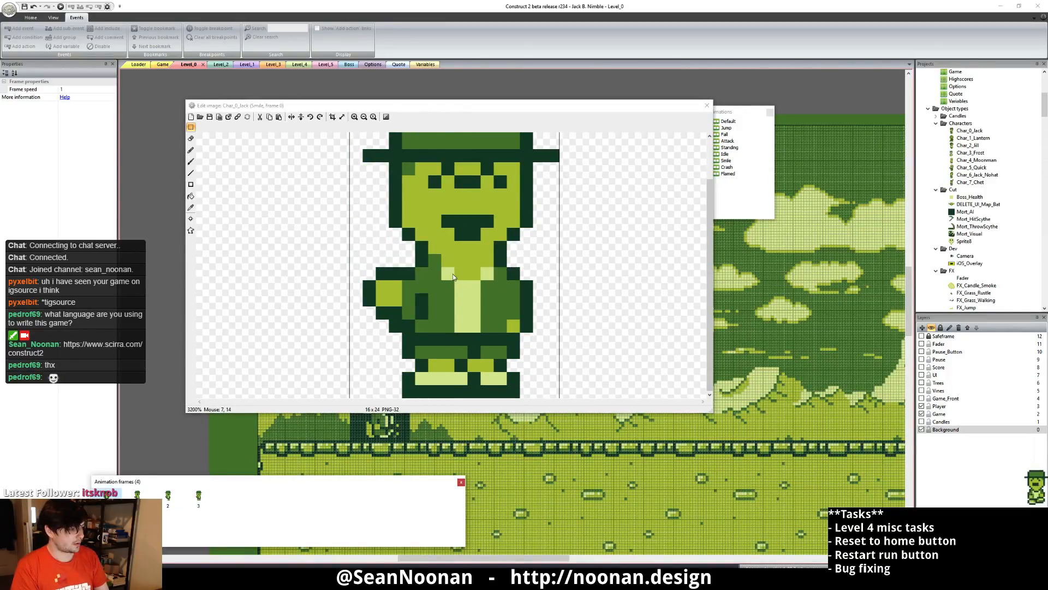
click(168, 495)
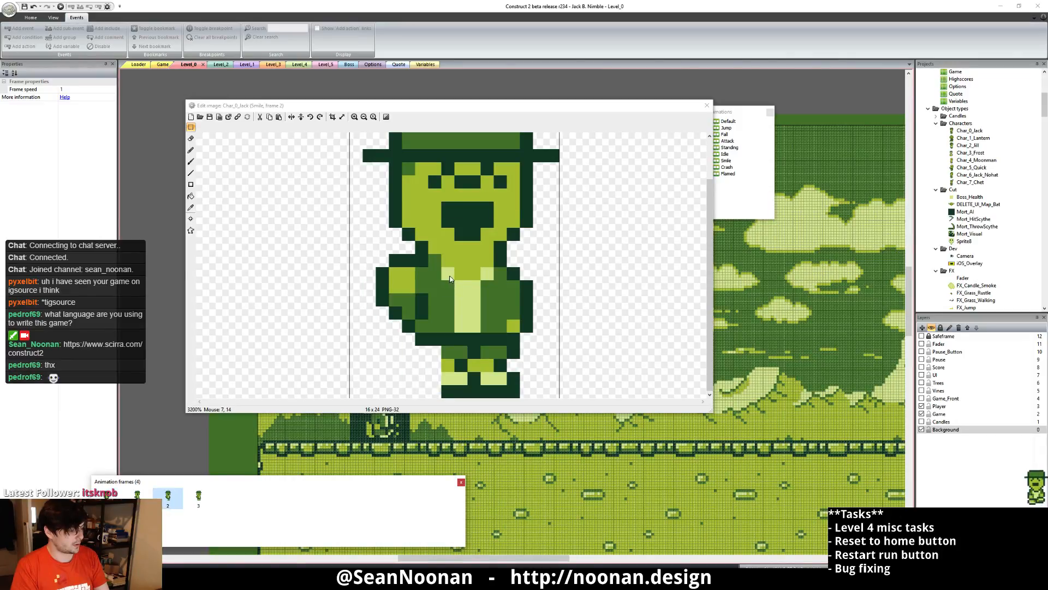
click(137, 495)
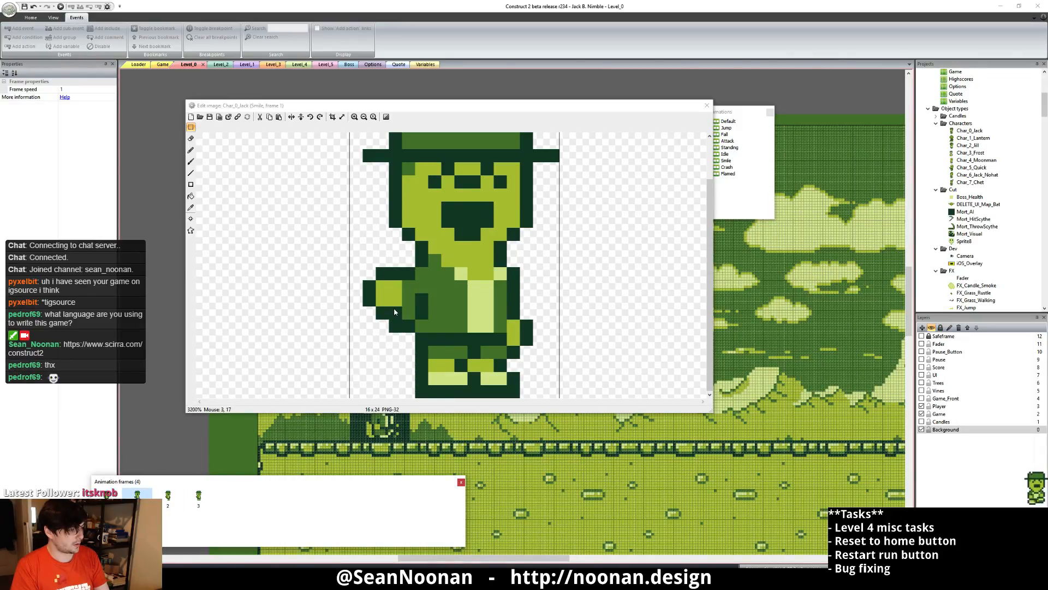
click(40, 8)
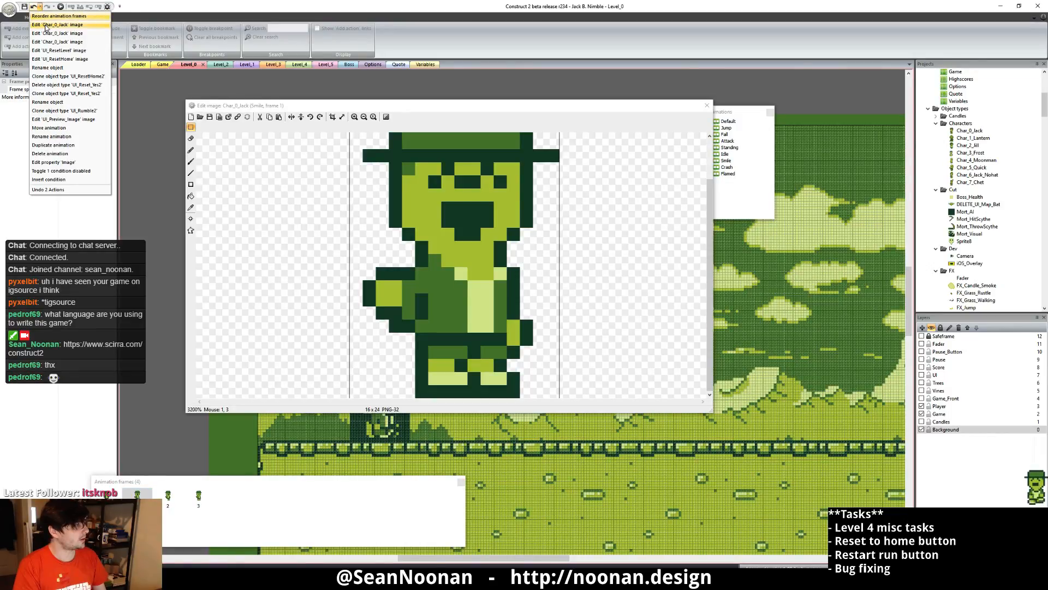
click(46, 25)
click(582, 312)
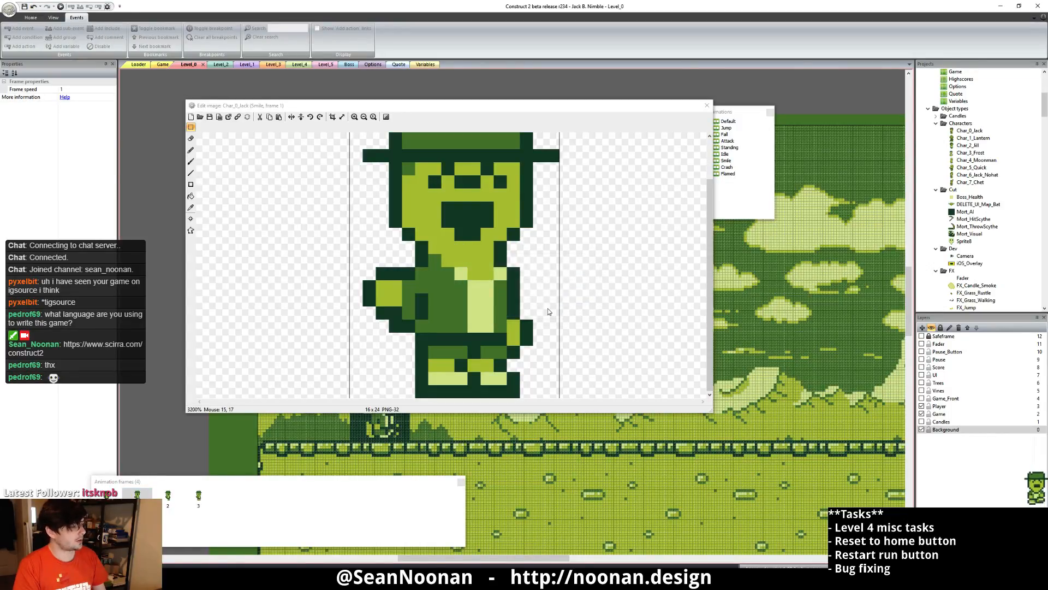
- Try to undo further back in the project history, and close the image editor
click(40, 7)
click(52, 20)
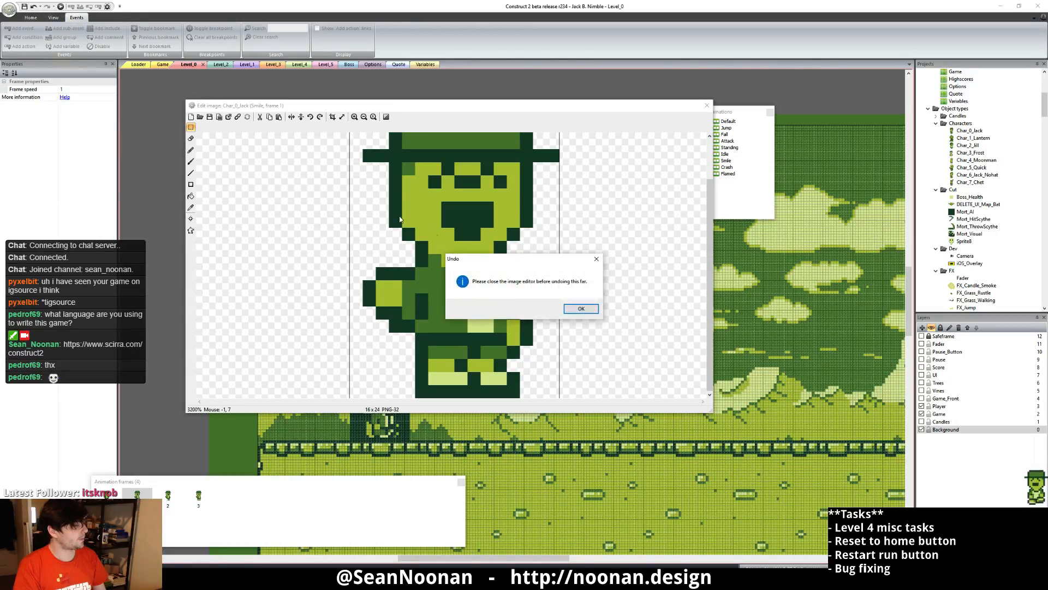
click(580, 308)
click(39, 7)
click(52, 20)
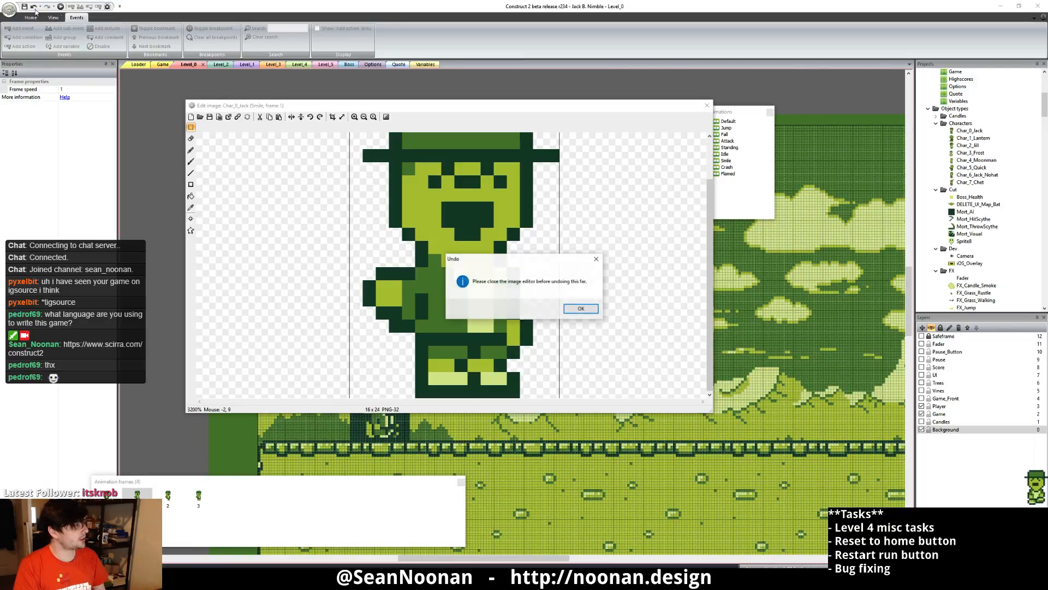
click(580, 308)
click(709, 103)
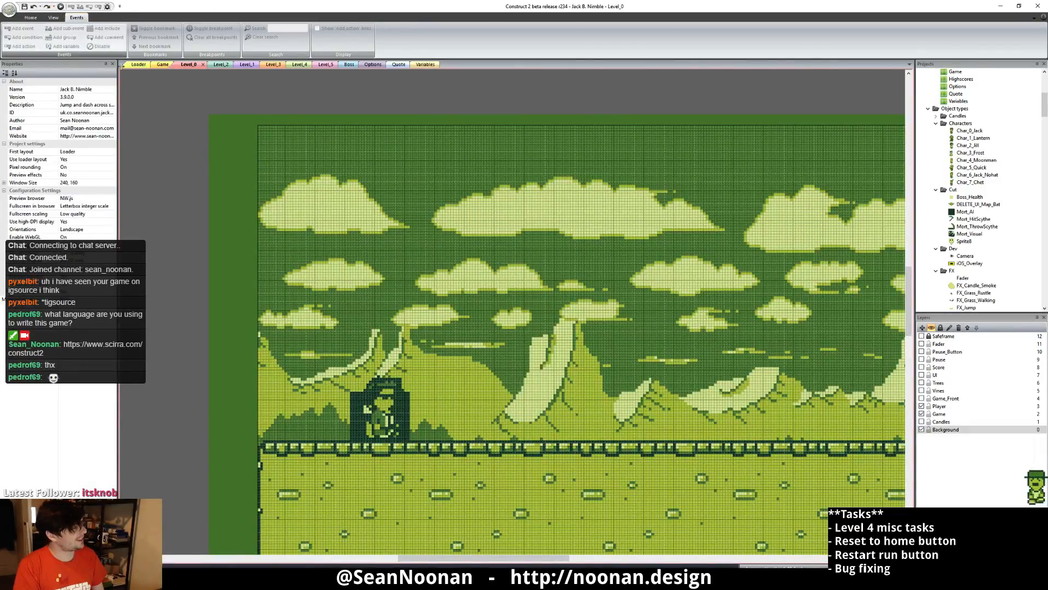
- Reopen Char_0_Jack in the image editor, and show frame 1 of its Smile animation
double_click(970, 131)
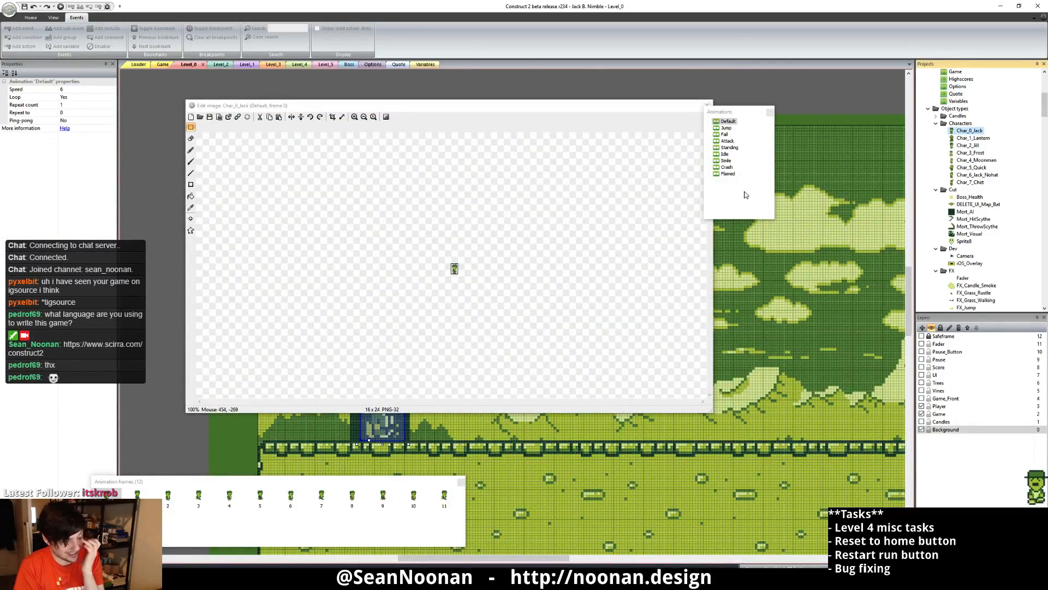
click(725, 160)
scroll(478, 227, up, 3)
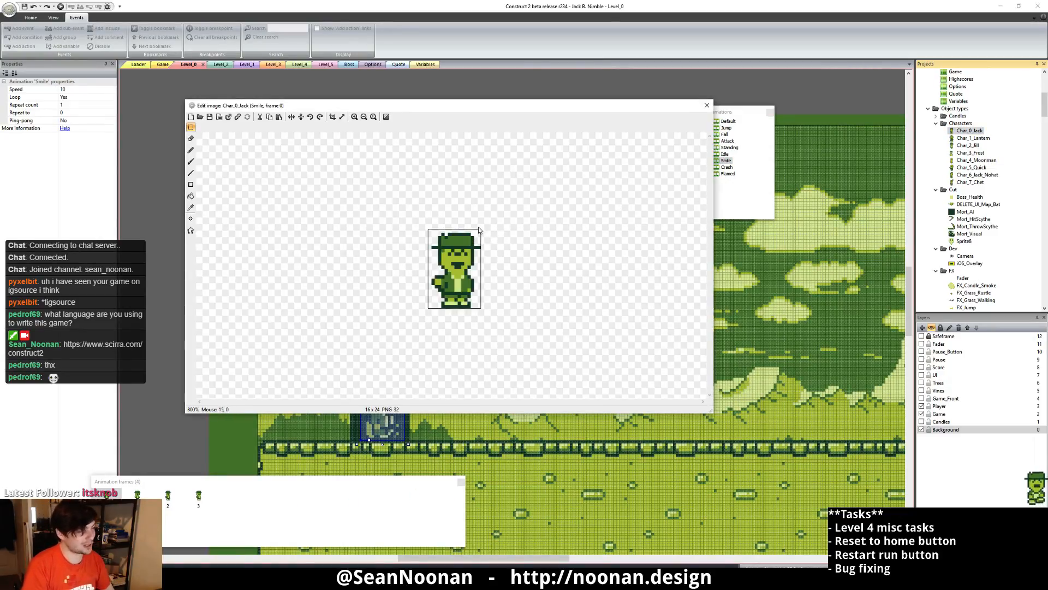
scroll(460, 278, up, 3)
scroll(444, 288, down, 1)
click(137, 494)
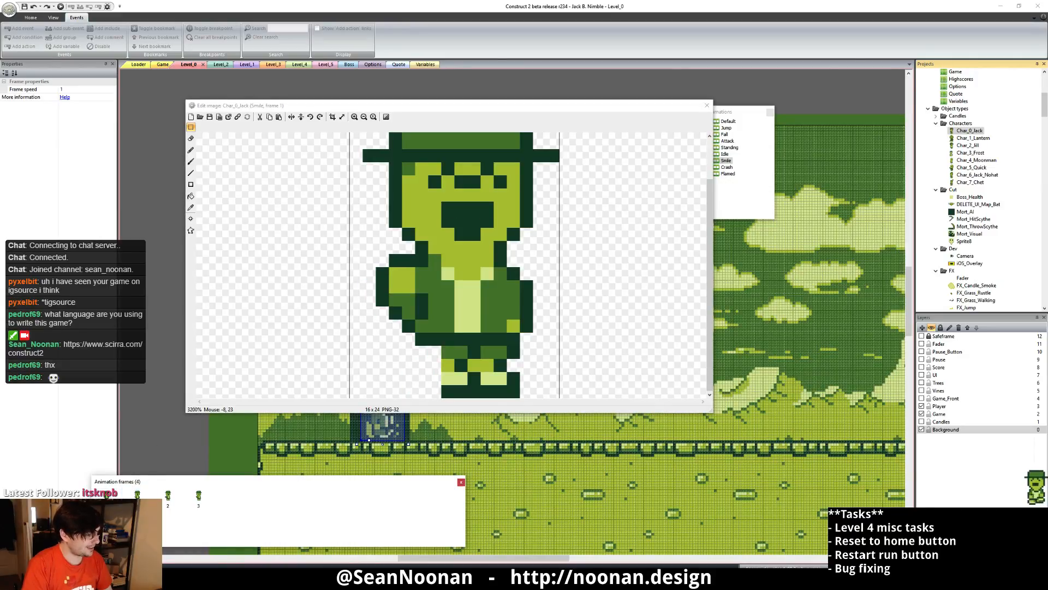
- Copy the belt, legs and shoes from Smile frame 0 to the same place in frame 1, and open frame 2
click(107, 494)
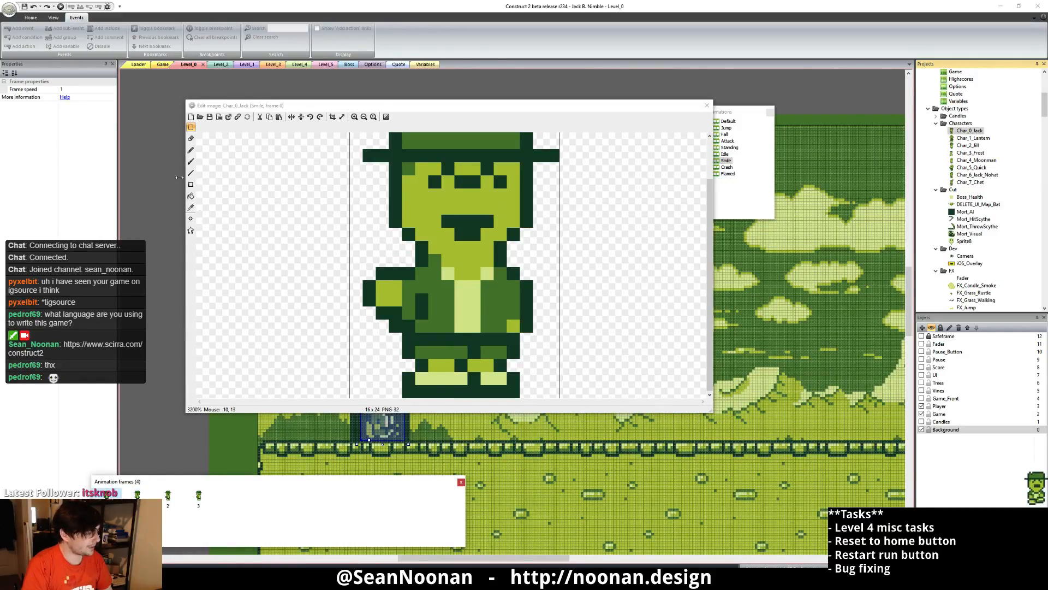
drag(377, 334, 559, 396)
click(321, 390)
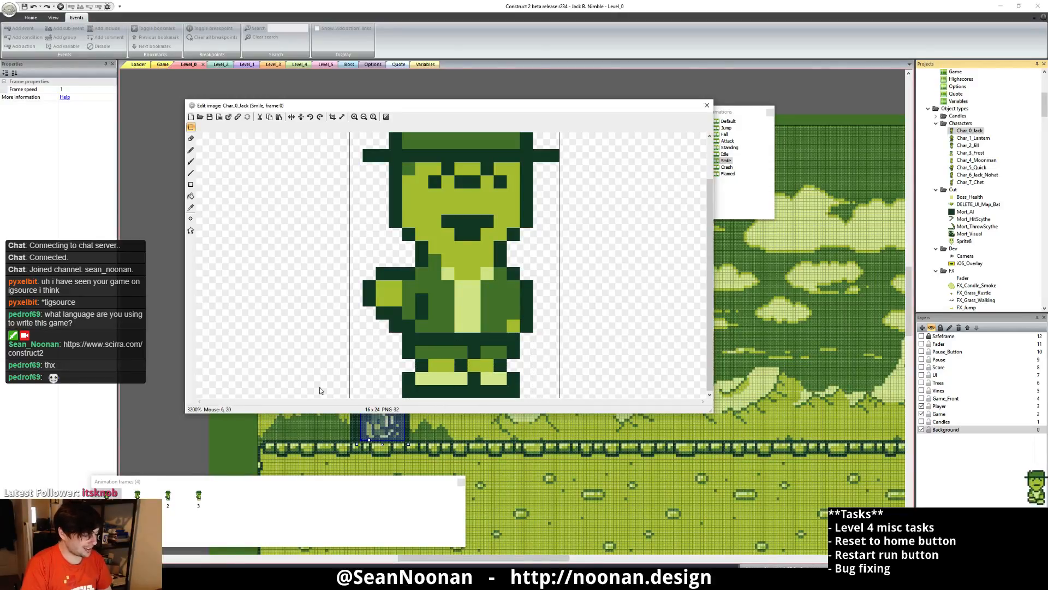
click(138, 494)
key(ctrl+v)
drag(405, 170, 432, 368)
click(641, 245)
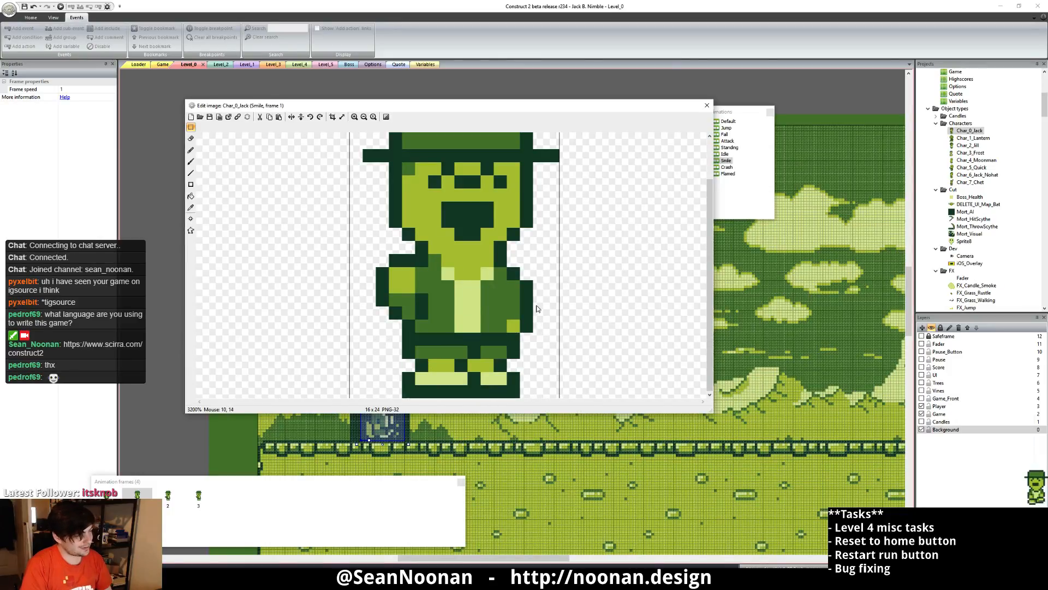
click(168, 496)
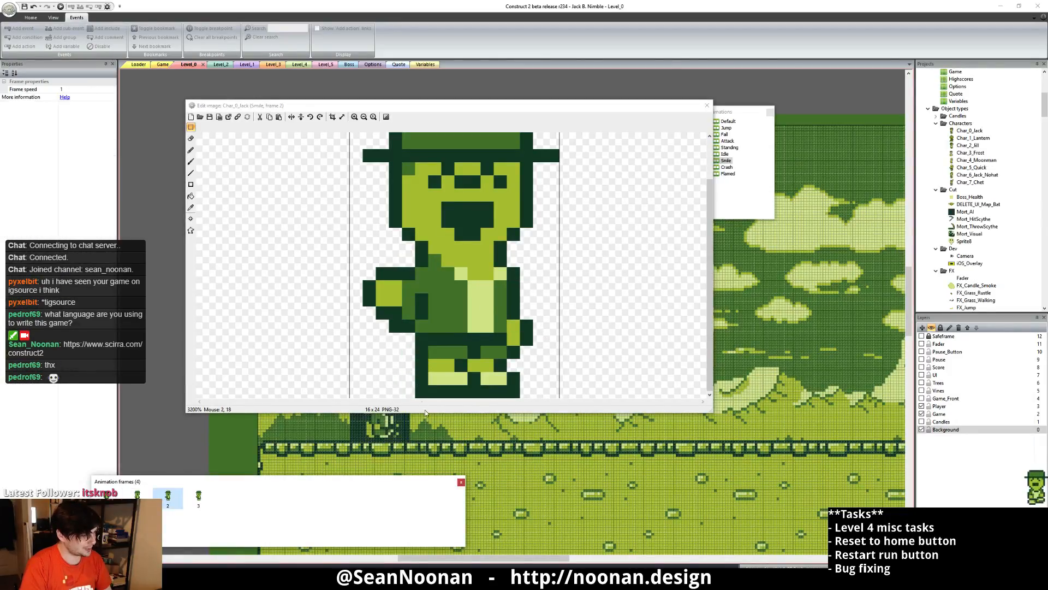
- Replace the belt, legs and shoes in Smile frame 2 with the copied ones, lined up with those in frame 1
drag(407, 339, 559, 397)
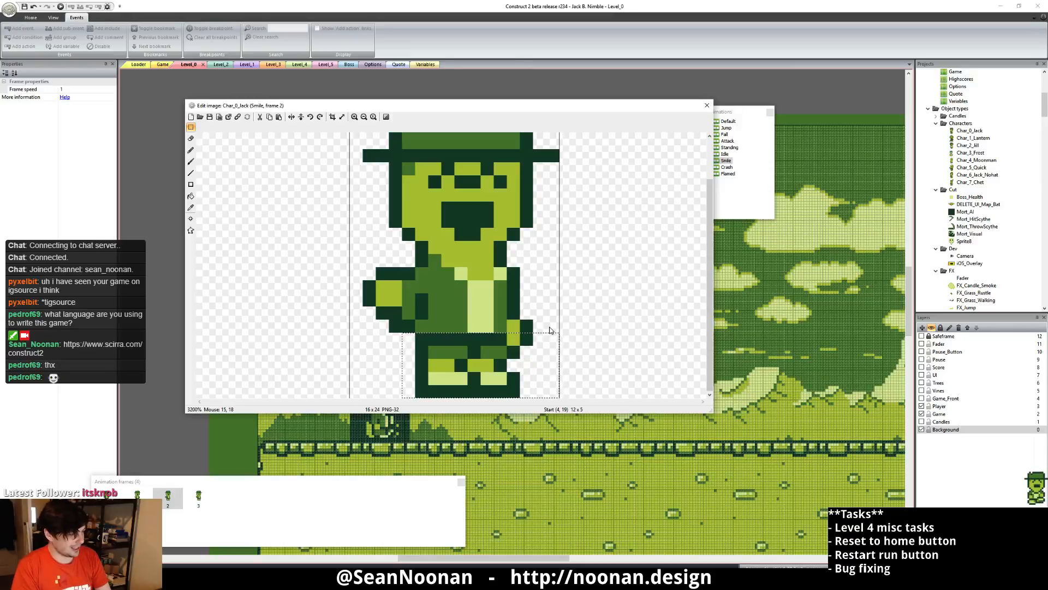
key(Delete)
key(ctrl+v)
drag(447, 155, 486, 352)
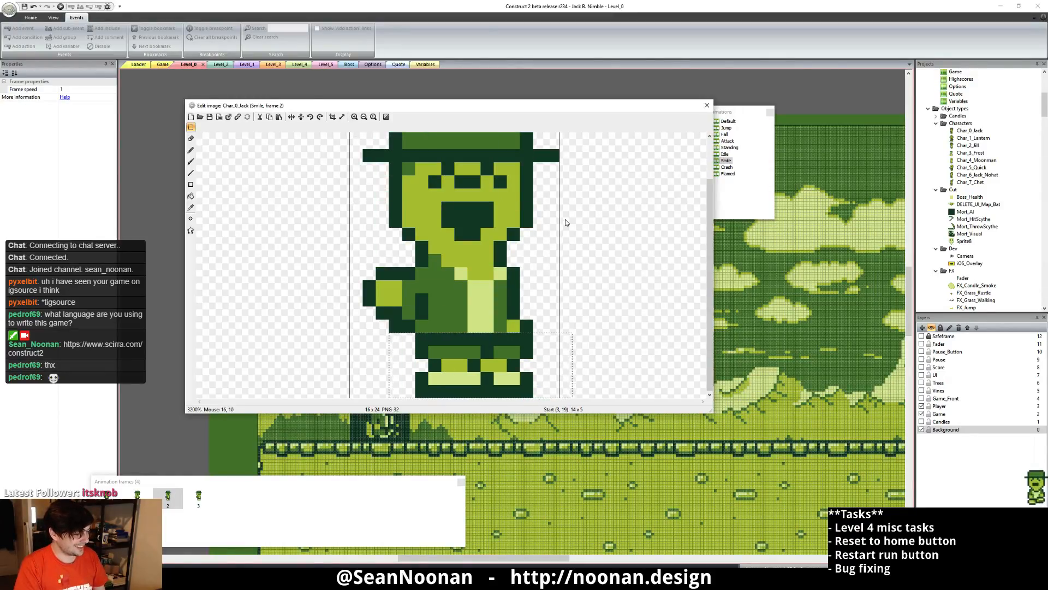
key(Left)
click(138, 495)
click(178, 500)
- Replace the belt, legs and shoes in Smile frame 3 with the copied ones, and compare their alignment with frame 2
click(198, 497)
drag(404, 337, 634, 395)
key(ctrl+x)
key(ctrl+v)
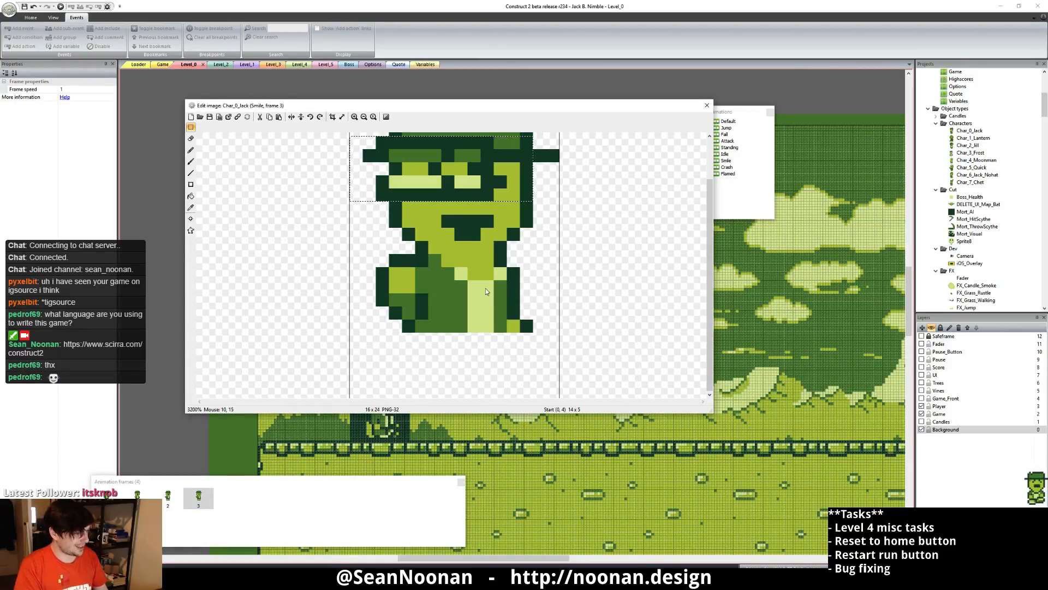
drag(488, 172, 488, 369)
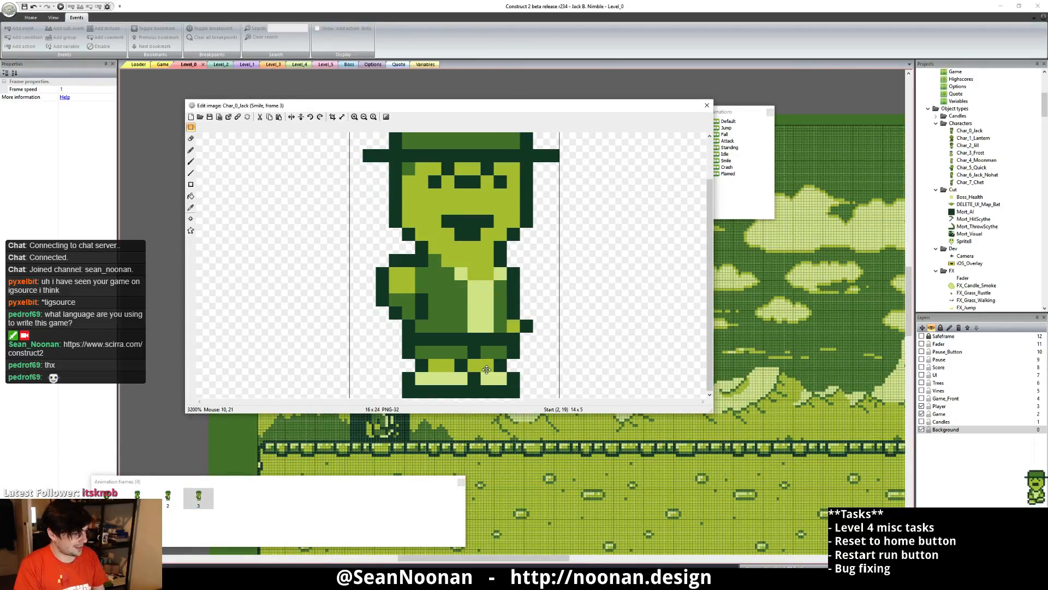
click(164, 499)
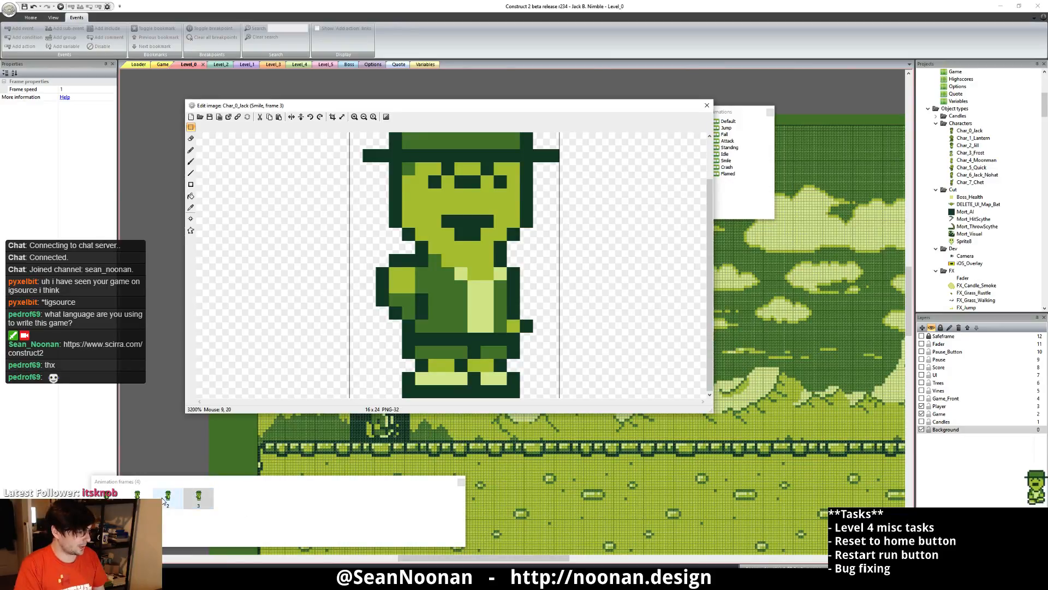
click(198, 498)
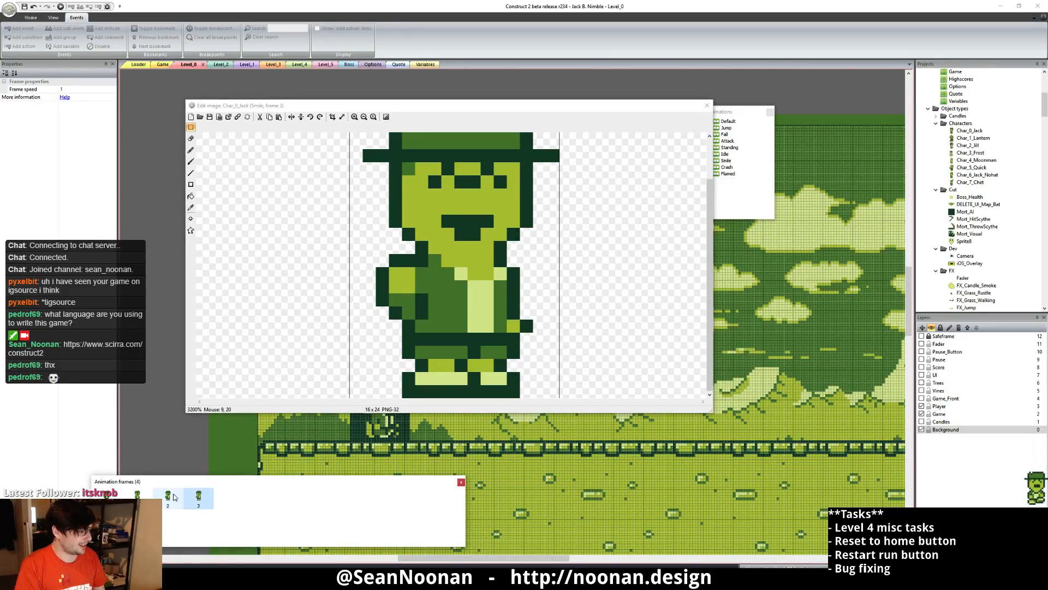
click(168, 497)
- Copy the shirt, jacket front and right-hand arm from Smile frame 1 over the same area of frame 2
click(137, 494)
drag(443, 270, 594, 333)
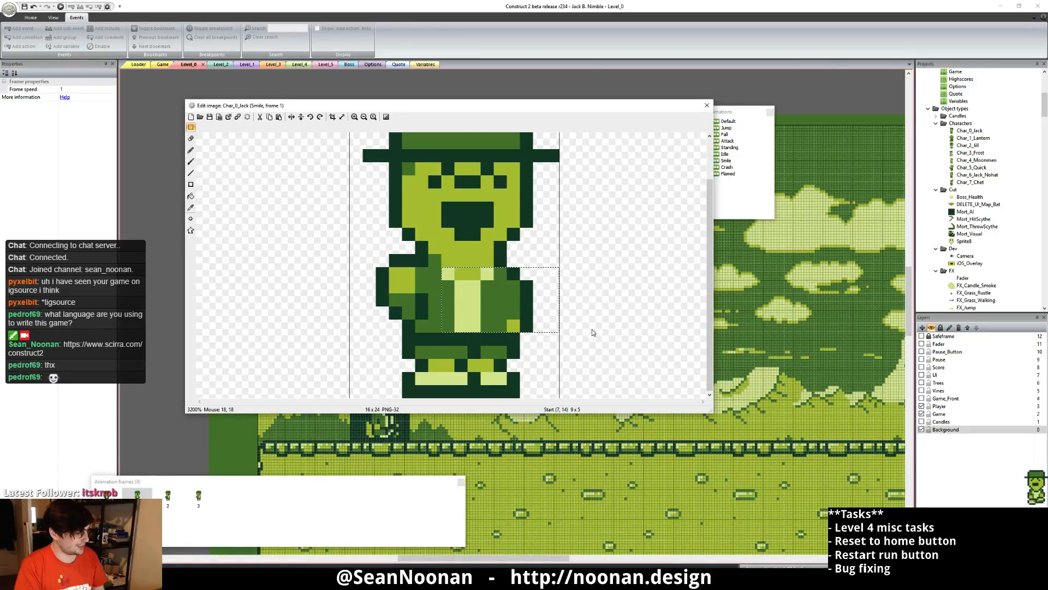
click(551, 240)
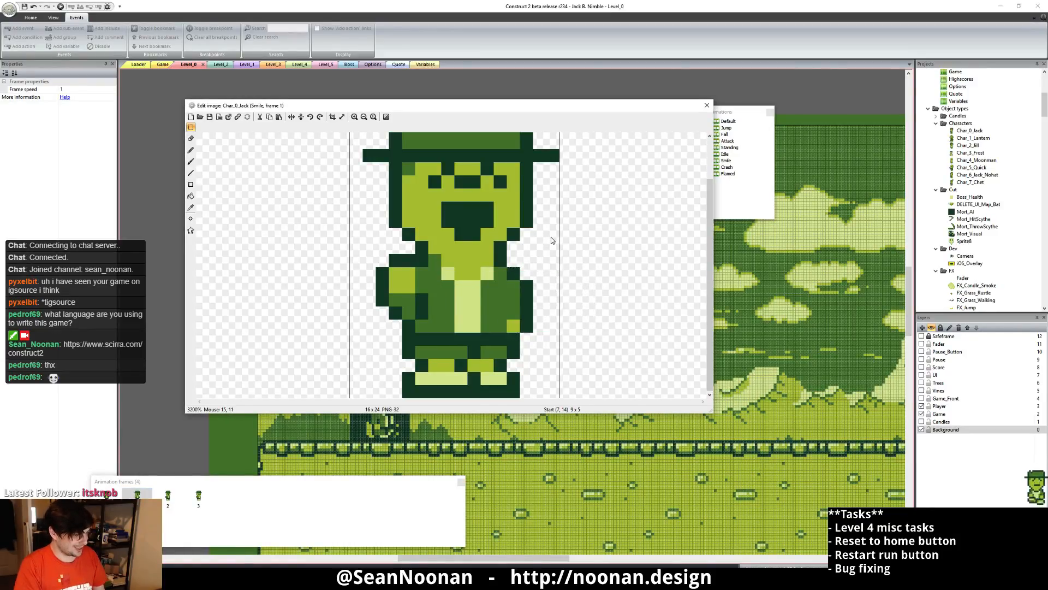
click(167, 494)
drag(459, 277, 578, 328)
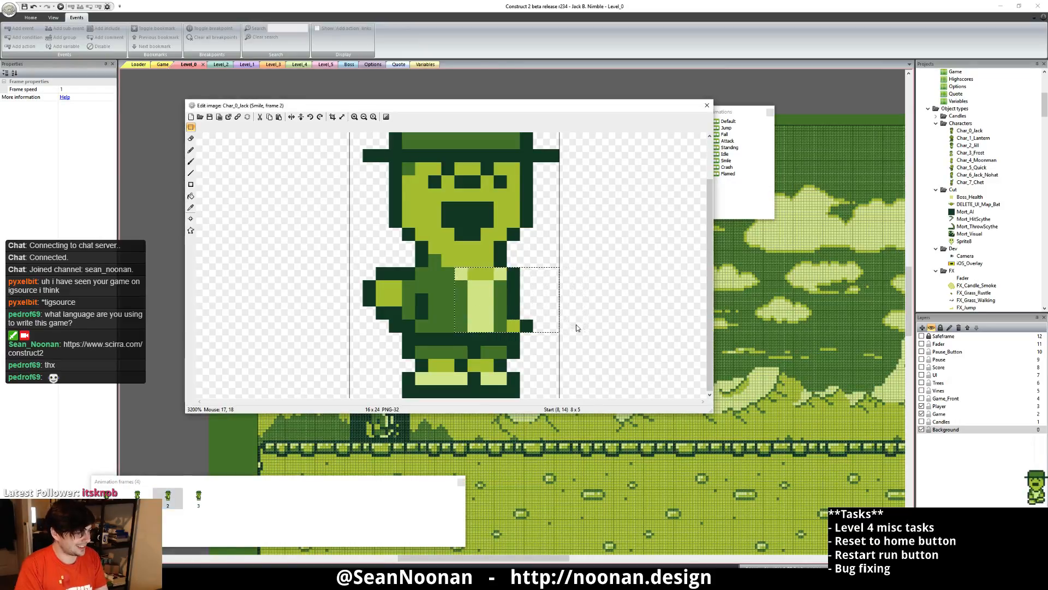
key(Delete)
key(ctrl+v)
drag(432, 180, 523, 312)
- Replace the shirt, jacket front and right-hand arm in Smile frame 3 with the copied ones from frame 1
click(198, 496)
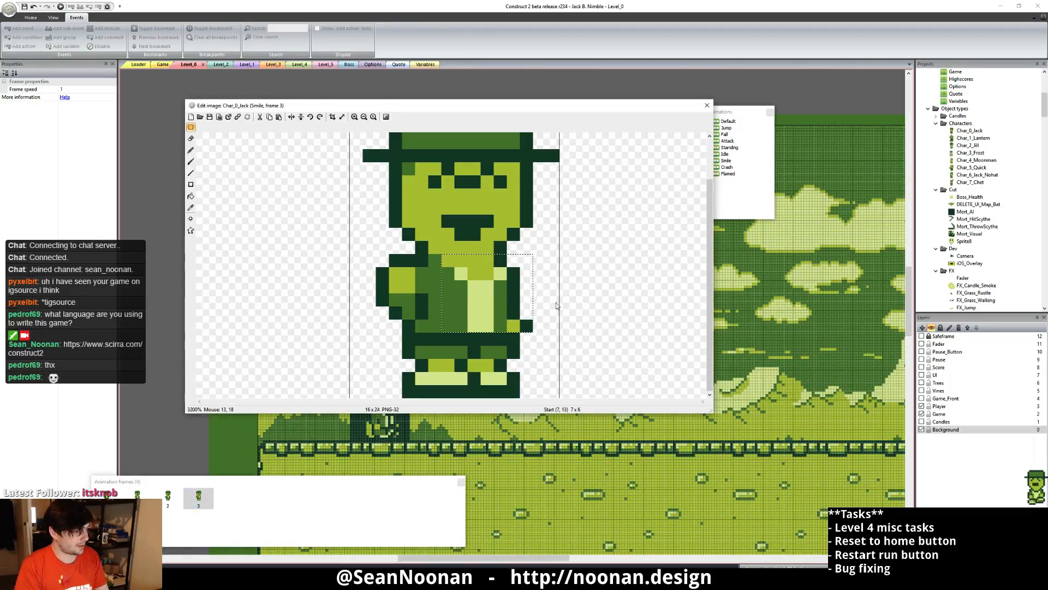
drag(579, 322, 557, 331)
click(440, 287)
key(ctrl+x)
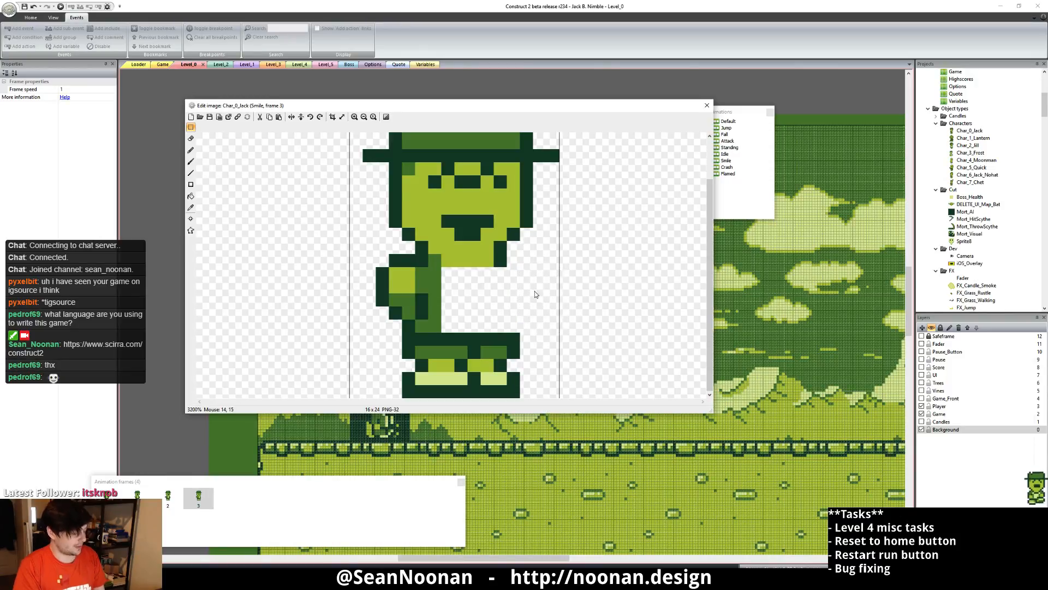
key(ctrl+v)
drag(409, 183, 501, 314)
click(560, 226)
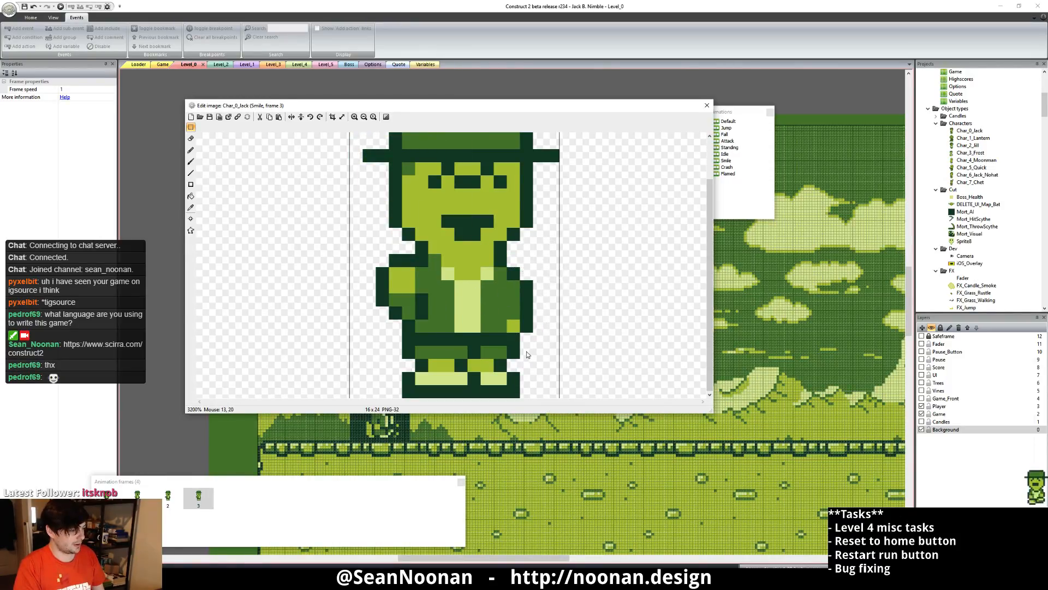
- Check Smile frames 2, 1 and 0 against each other, look at the promo artwork in Photoshop, and close Construct 2's image editor
click(168, 495)
click(136, 495)
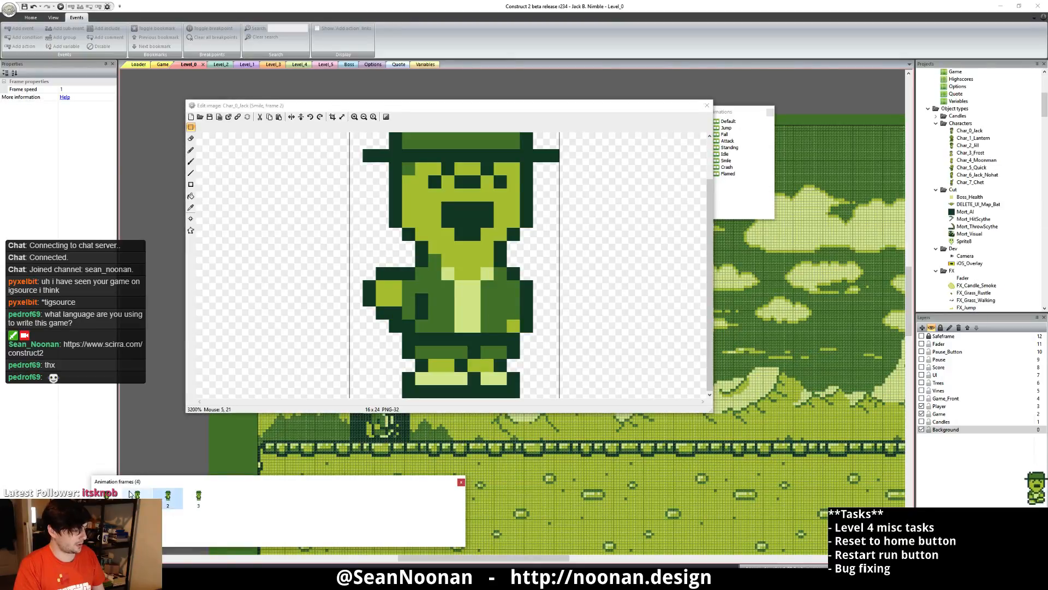
click(108, 495)
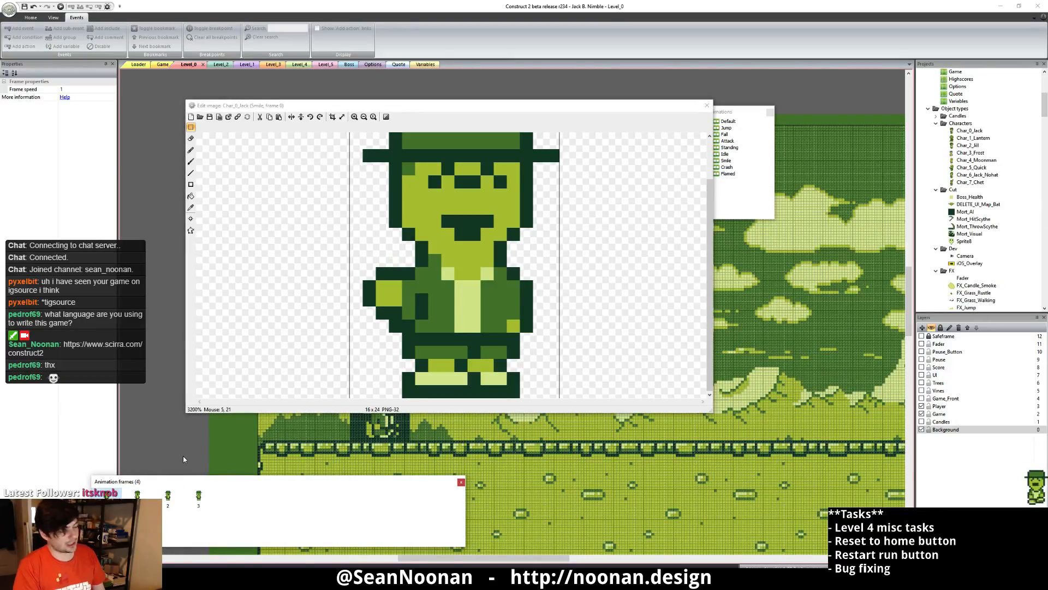
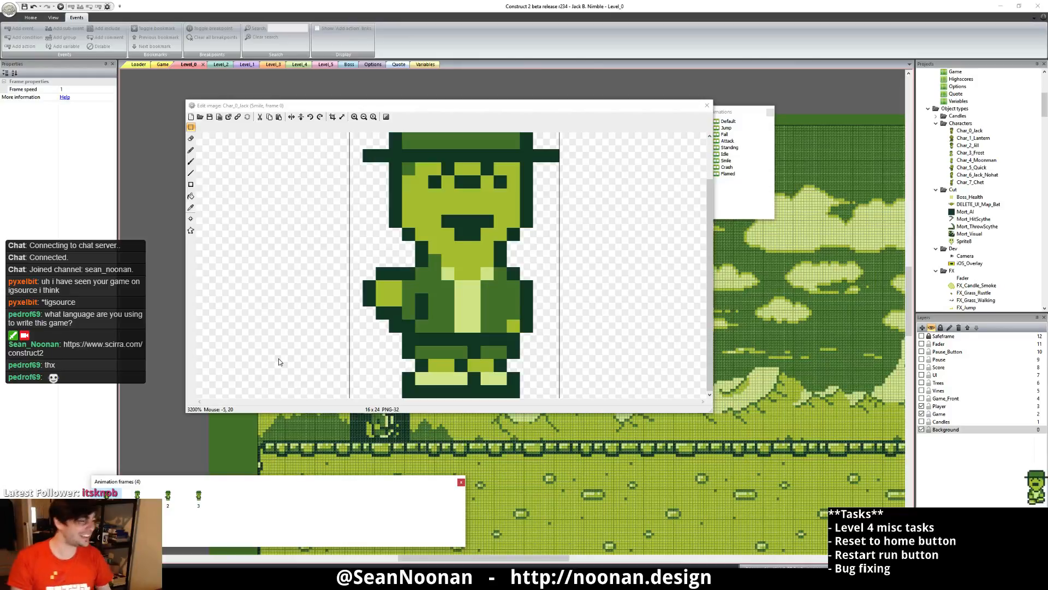
right_click(731, 159)
click(721, 161)
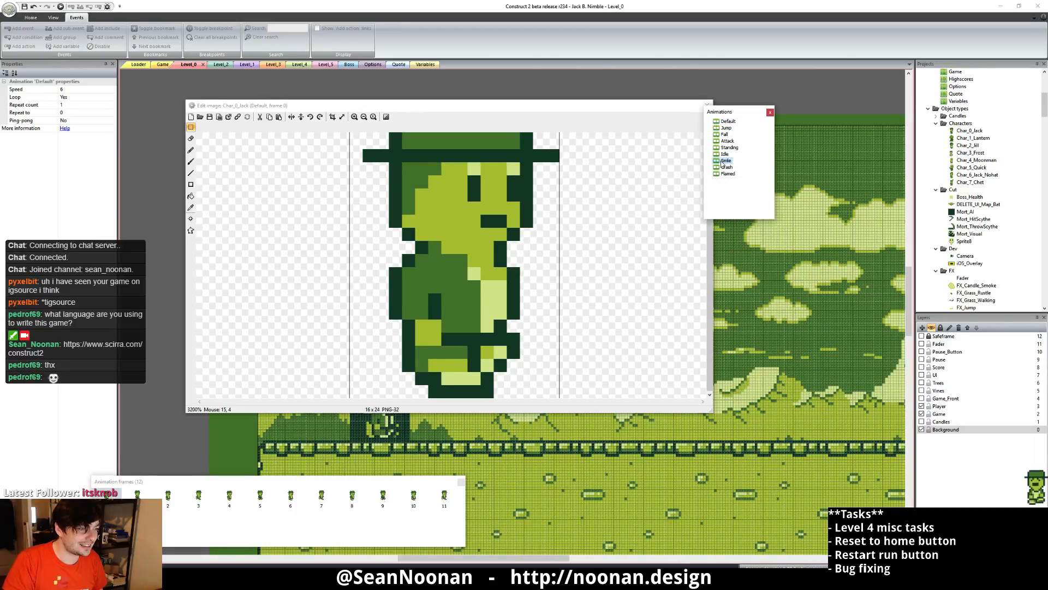
right_click(721, 161)
click(726, 196)
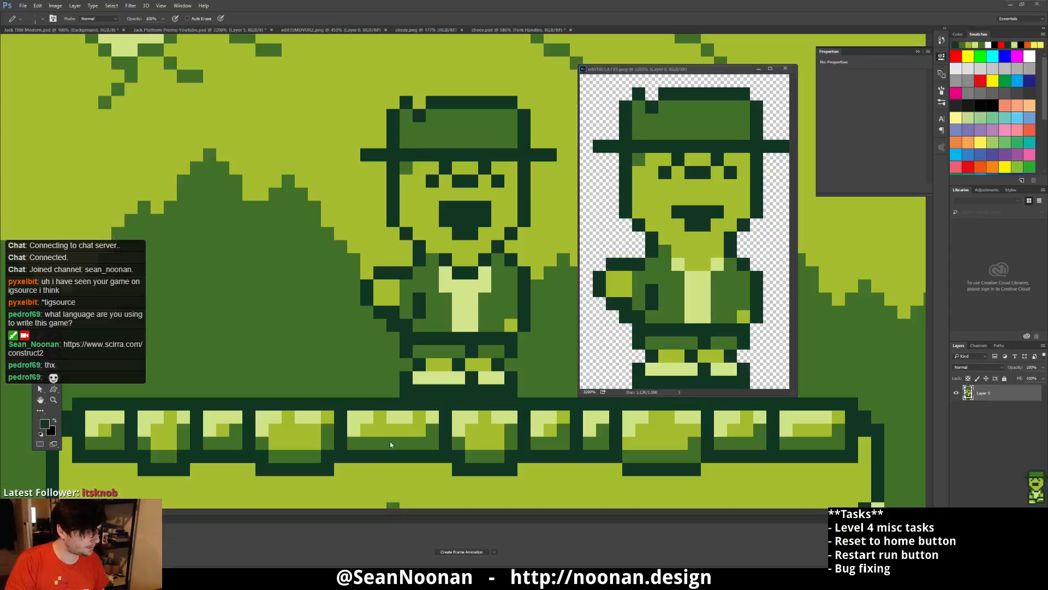
click(1010, 4)
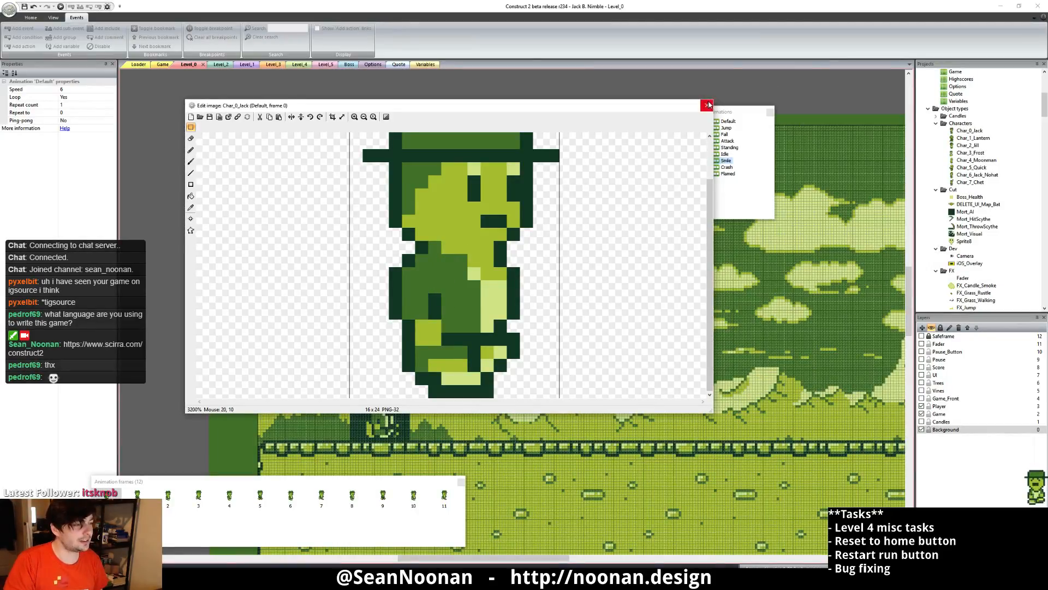
click(707, 105)
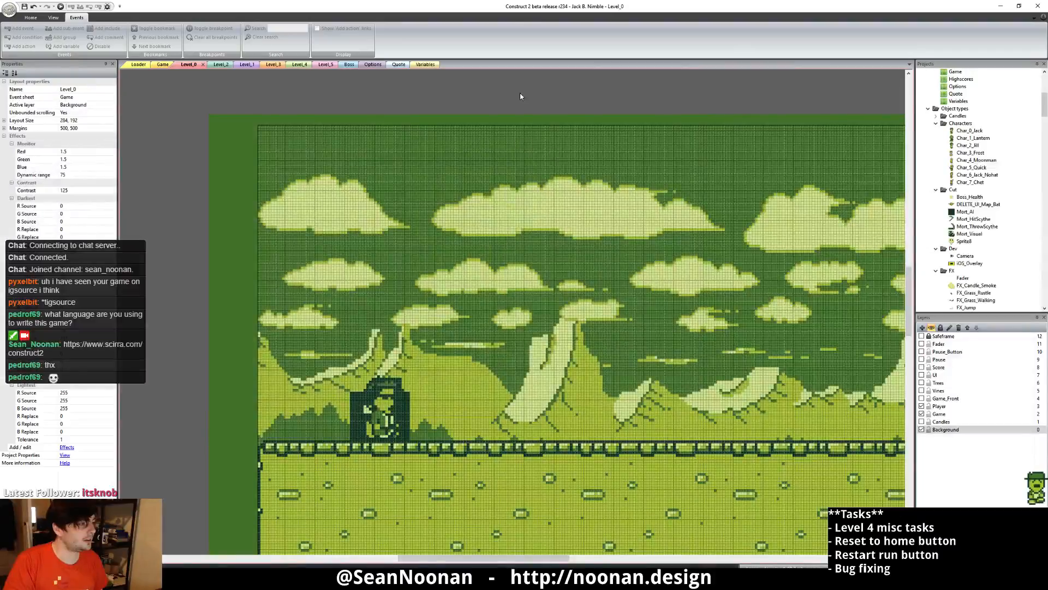
- Run the game from the Loader layout, view the title screen in full screen, and continue to the Location Select map
click(146, 65)
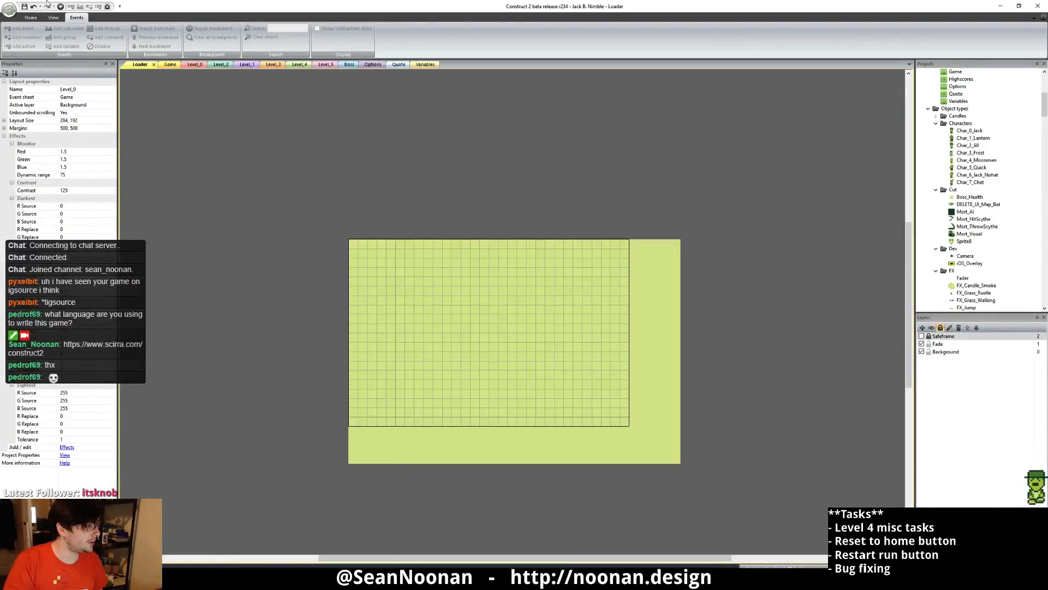
key(F5)
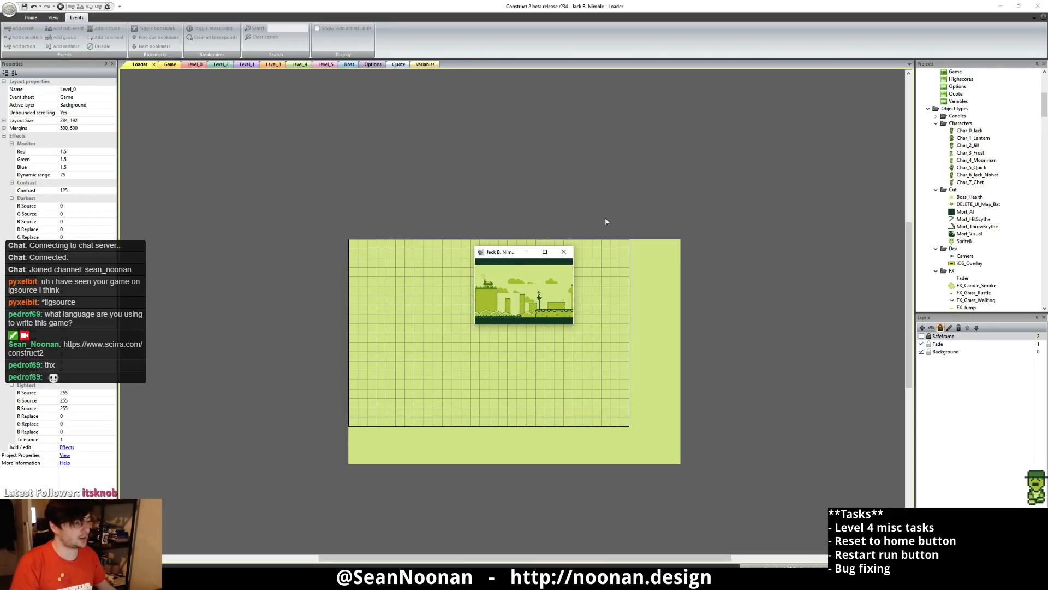
key(F11)
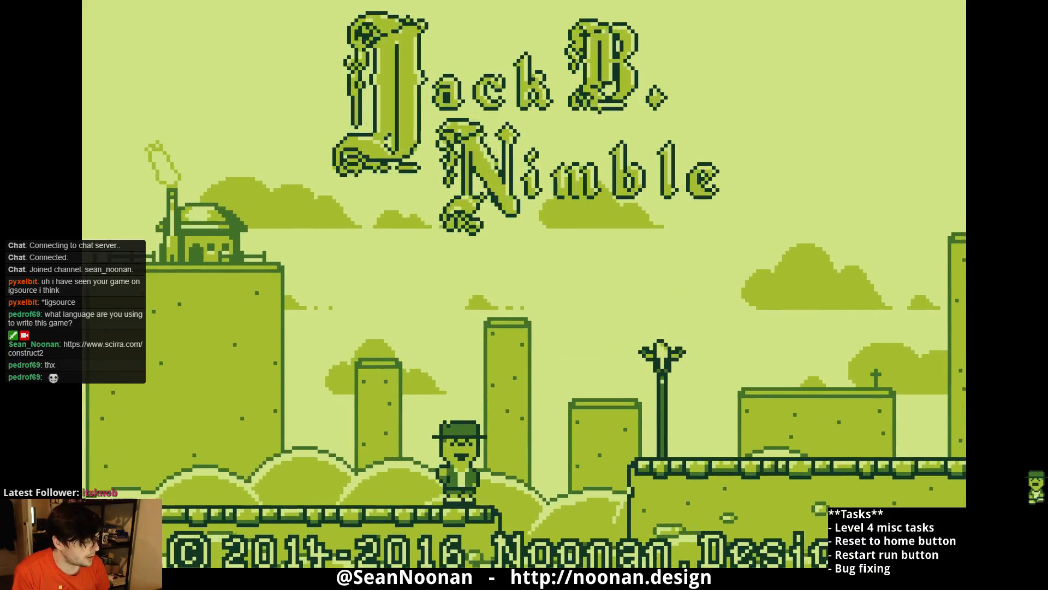
click(152, 415)
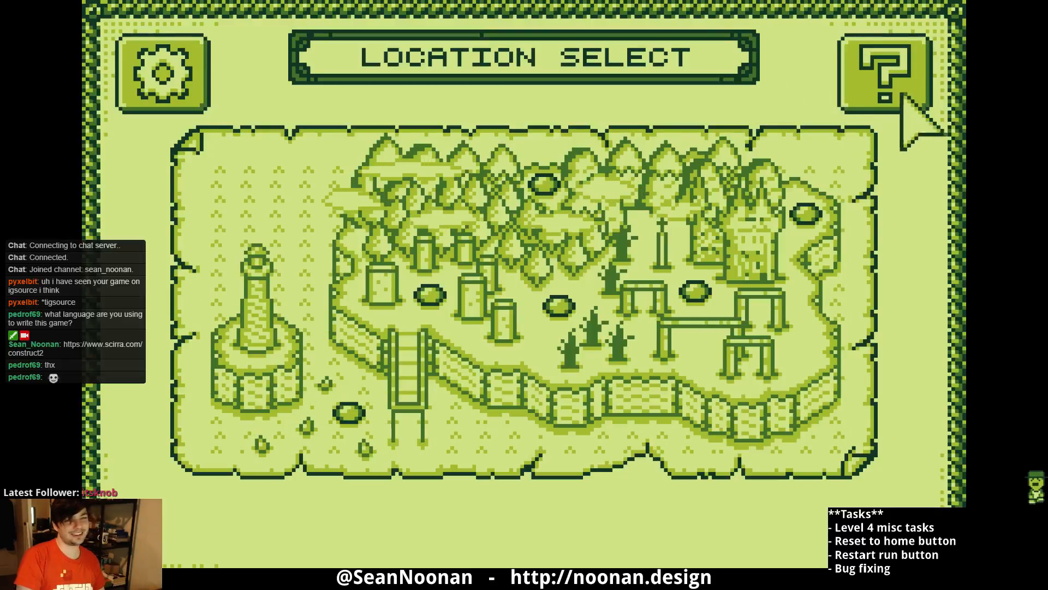
key(Escape)
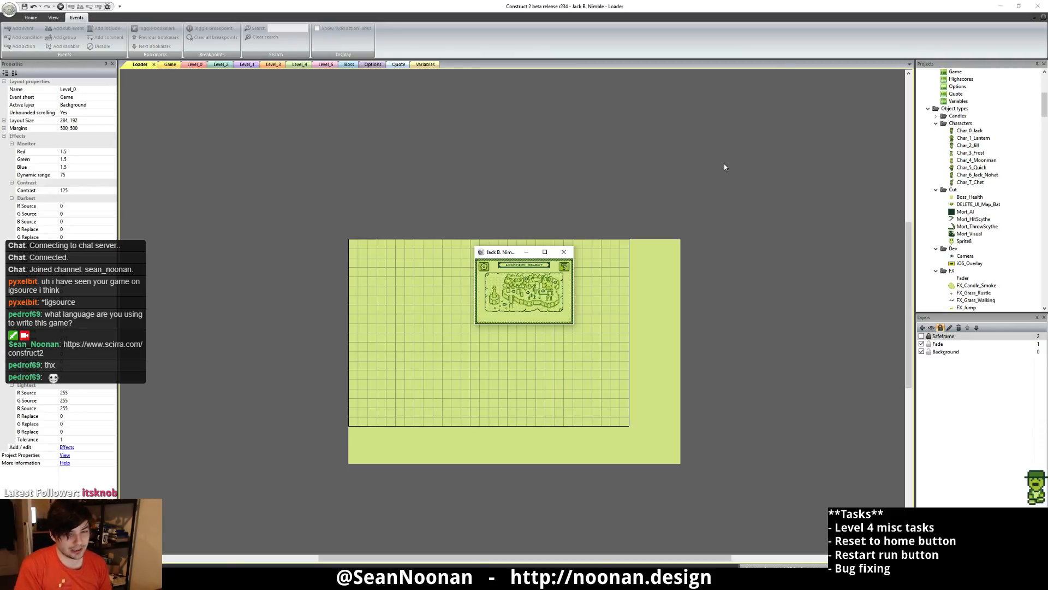
- Open the game's settings, view the statistics page, and close the game preview
click(484, 266)
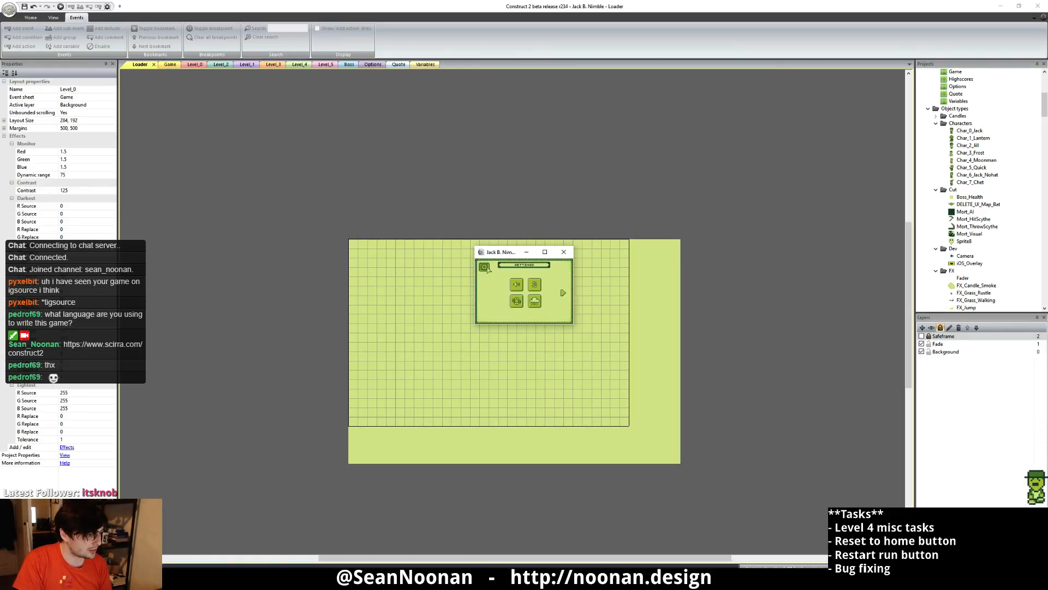
click(564, 294)
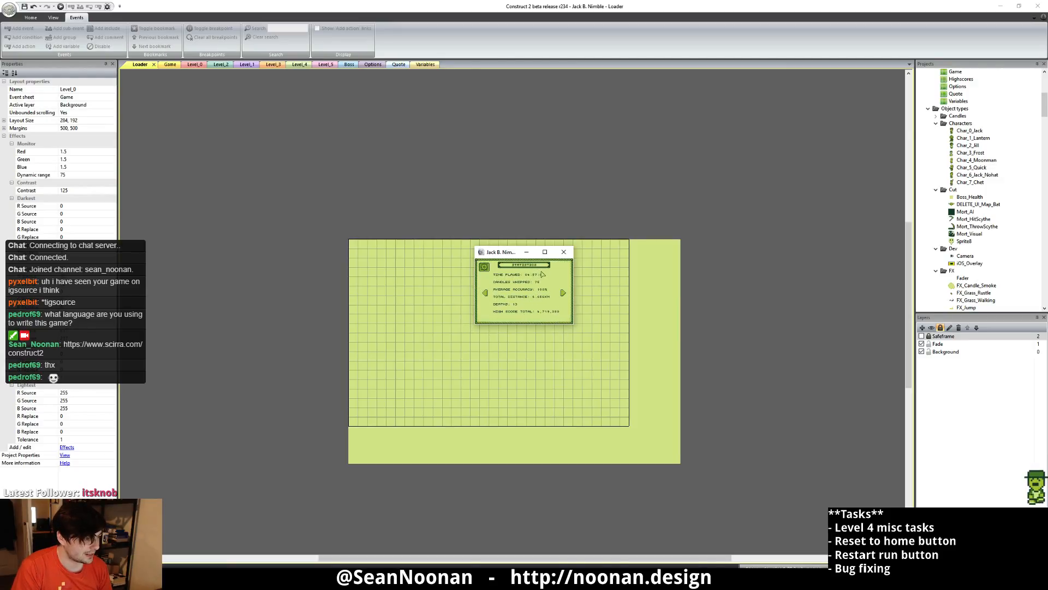
click(567, 254)
click(549, 204)
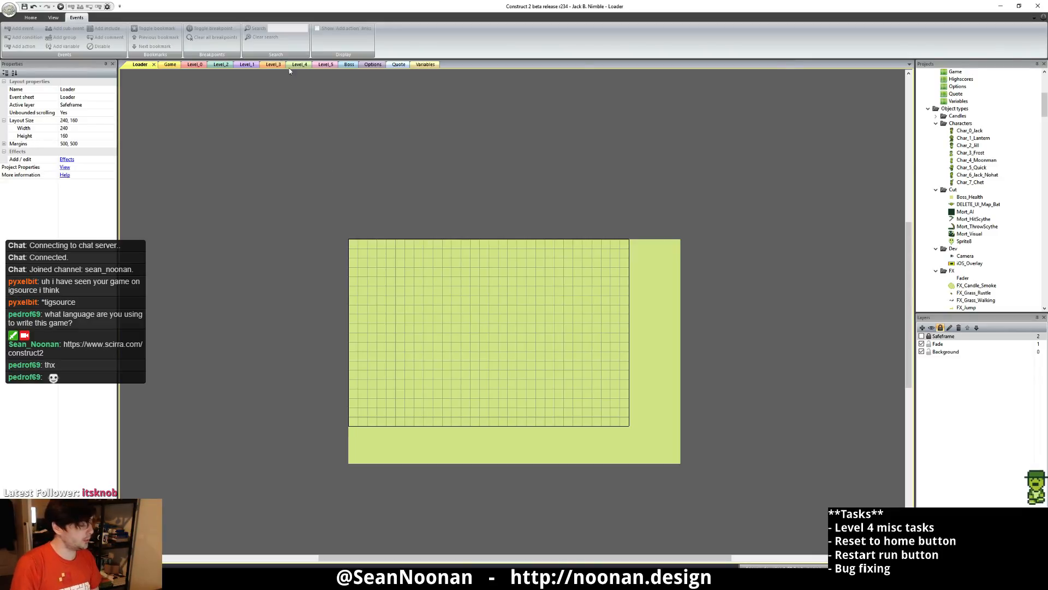
- Run the game again in a wider and taller preview window to check its scaling, and close the preview
click(61, 6)
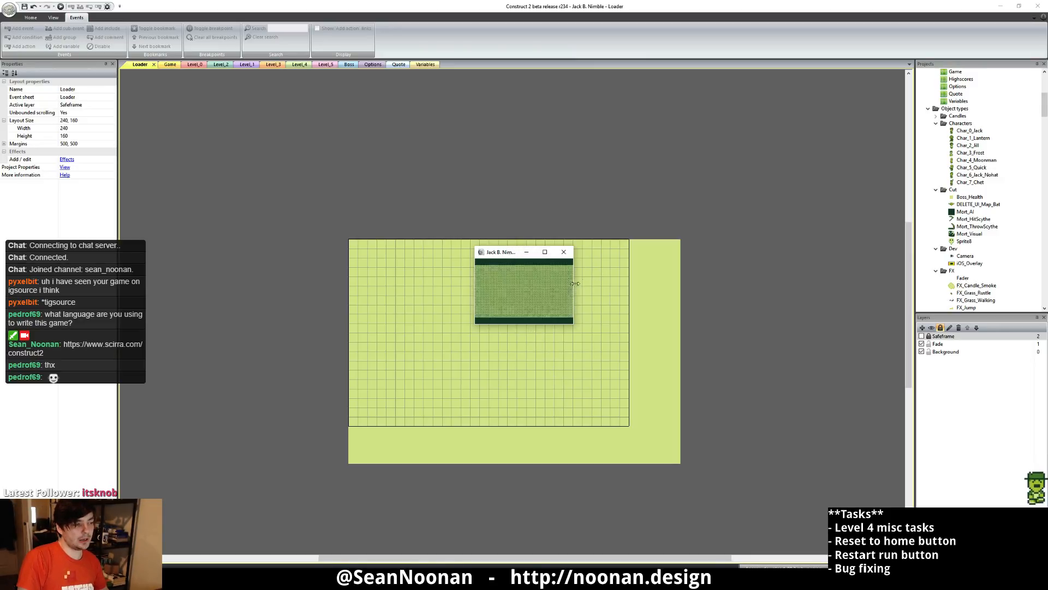
drag(574, 286, 622, 290)
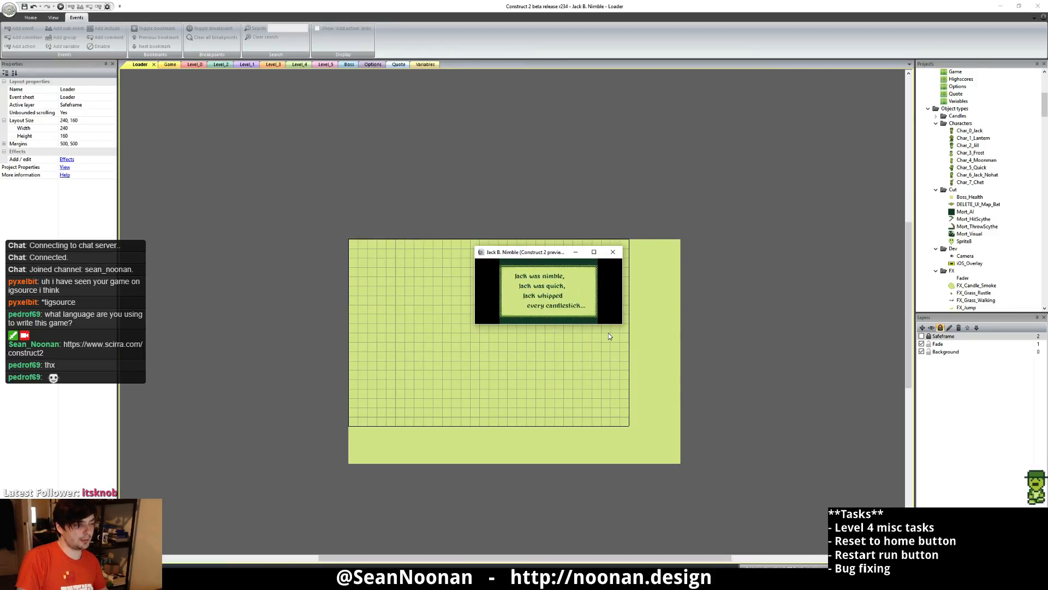
drag(605, 326, 605, 393)
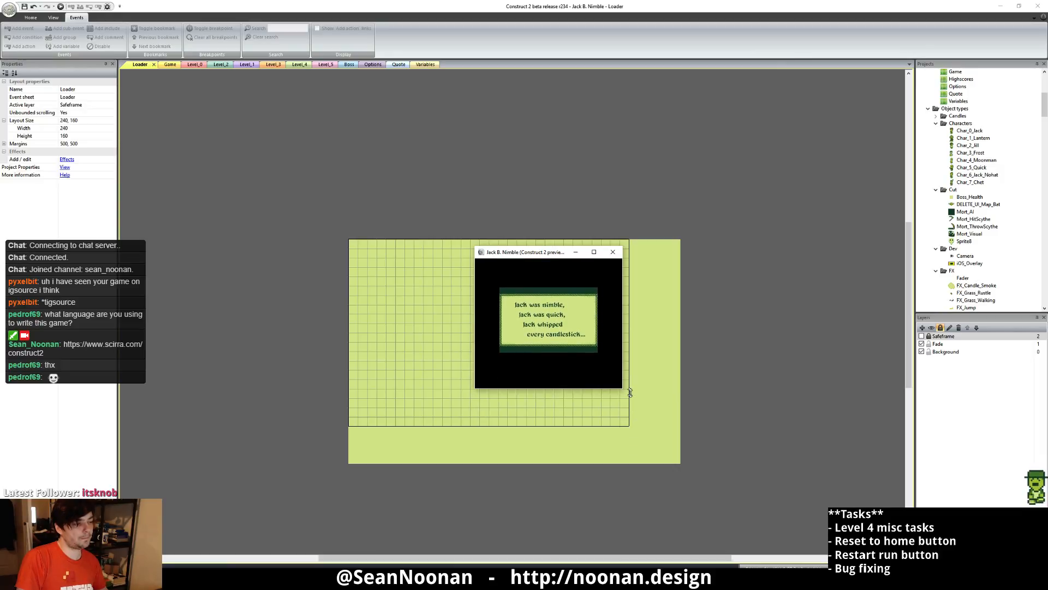
click(613, 253)
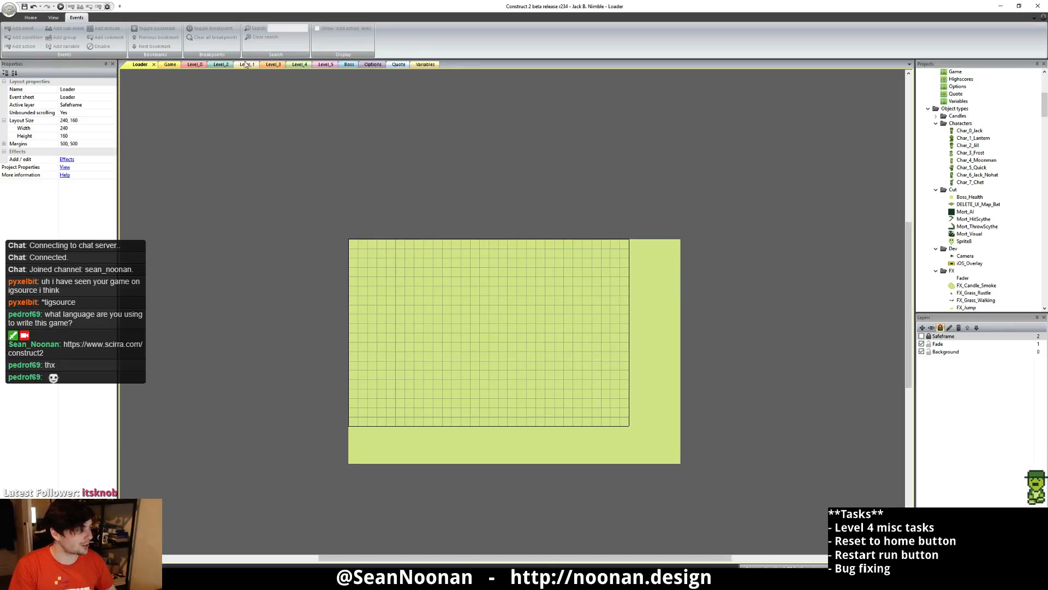
- Open the Level_4 layout and examine the level's starting area and the objects around it
click(297, 65)
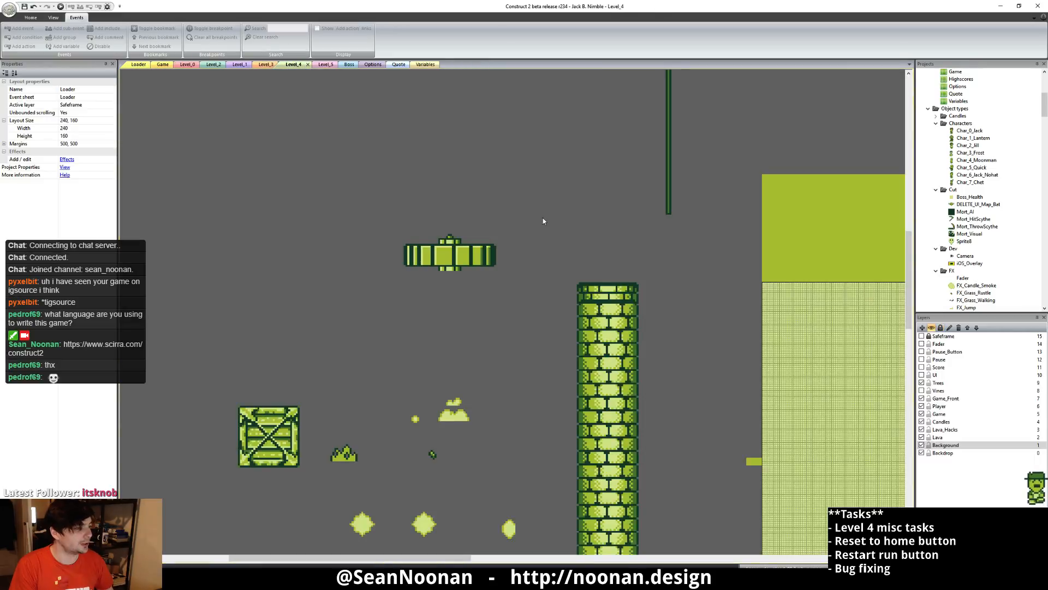
middle_drag(542, 220, 237, 253)
middle_drag(646, 267, 142, 201)
middle_drag(612, 244, 640, 208)
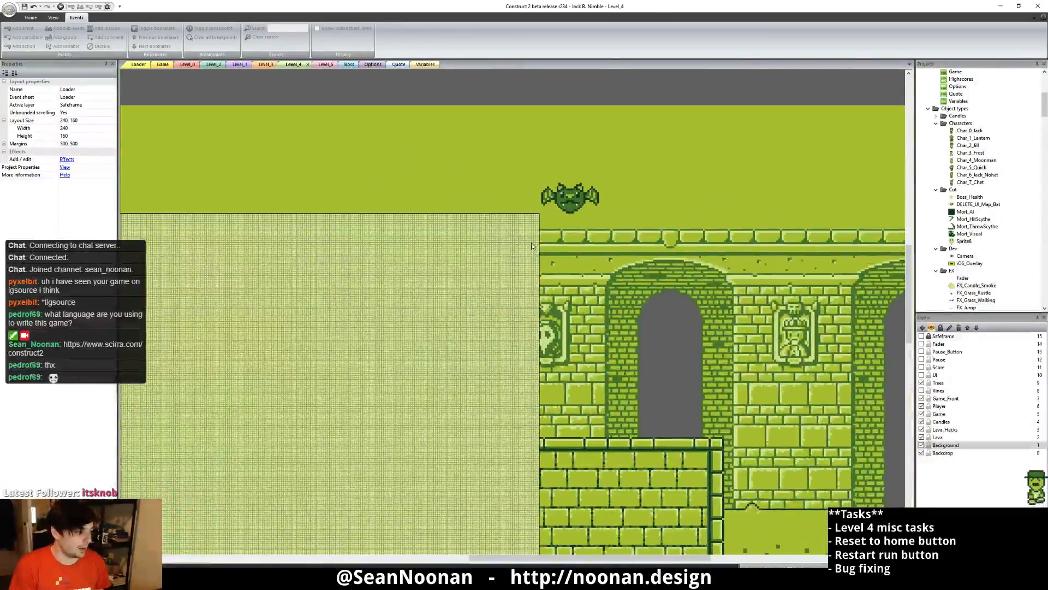
middle_drag(542, 248, 811, 253)
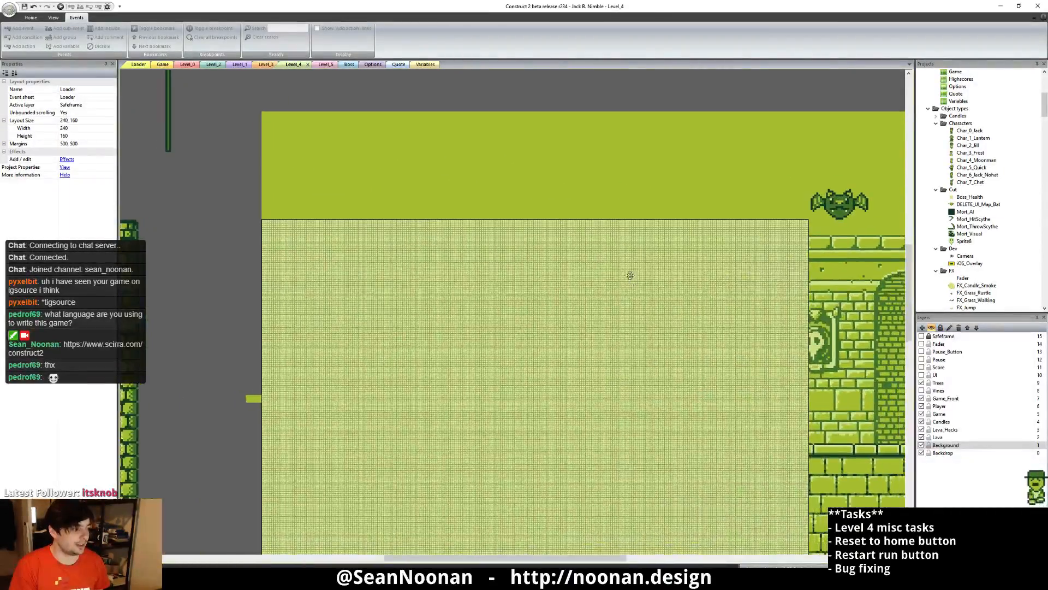
middle_drag(632, 276, 479, 186)
ctrl+scroll(614, 326, down, 2)
ctrl+scroll(615, 325, down, 3)
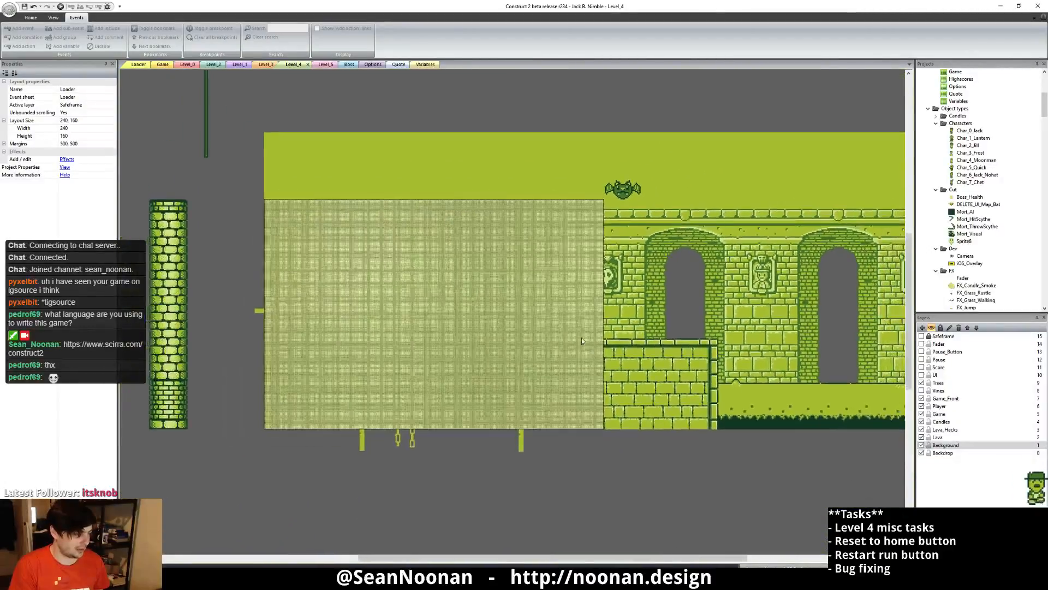
ctrl+scroll(581, 338, up, 1)
ctrl+scroll(592, 251, down, 3)
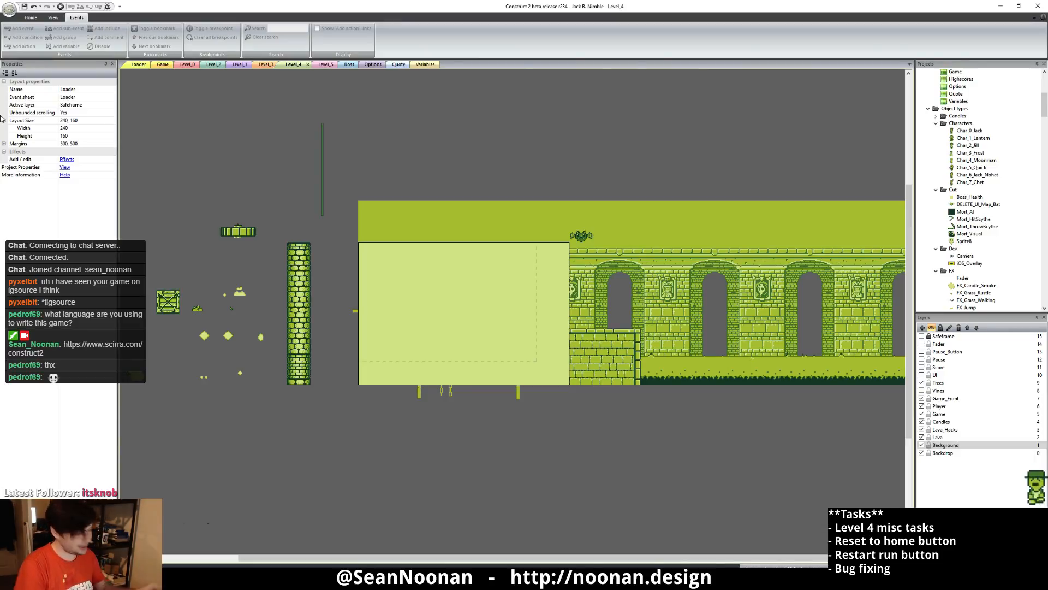
middle_drag(131, 130, 268, 211)
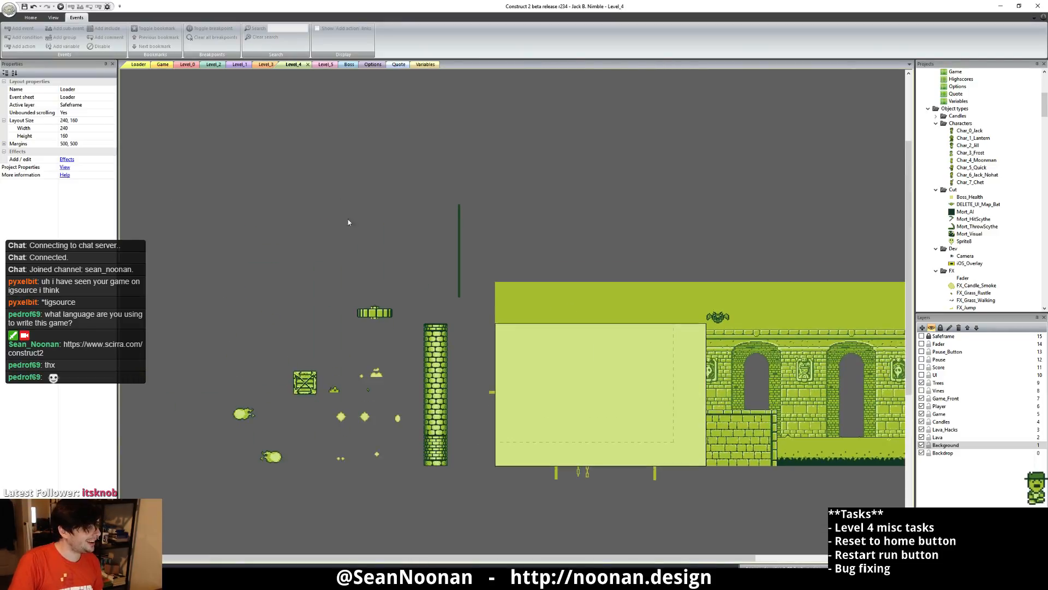
- Search the Game event sheet for "spike" and find the event that spawns Level4_Spikes
click(161, 65)
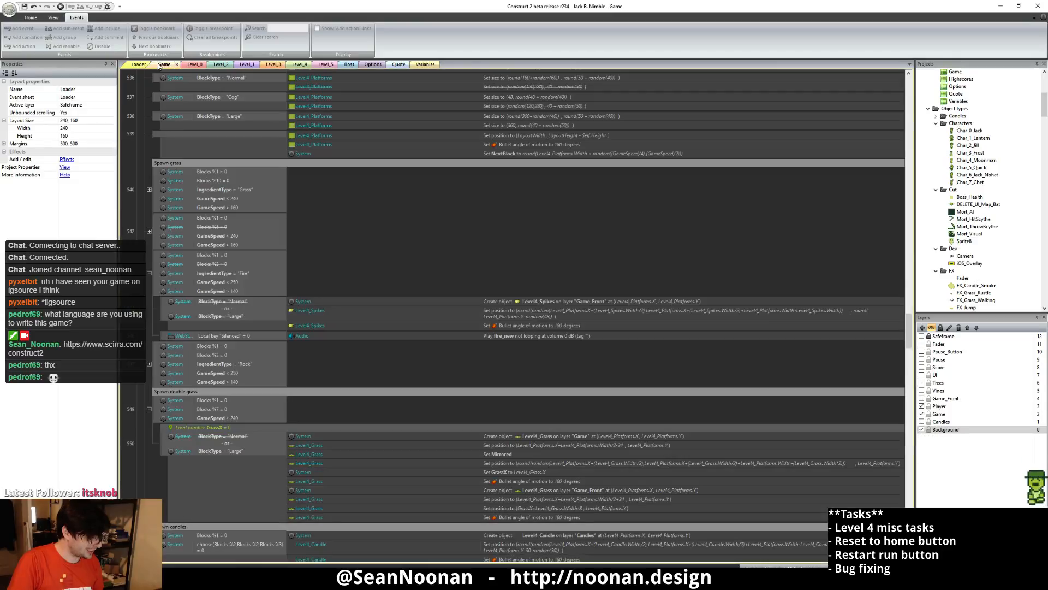
key(ctrl+f)
text(sp)
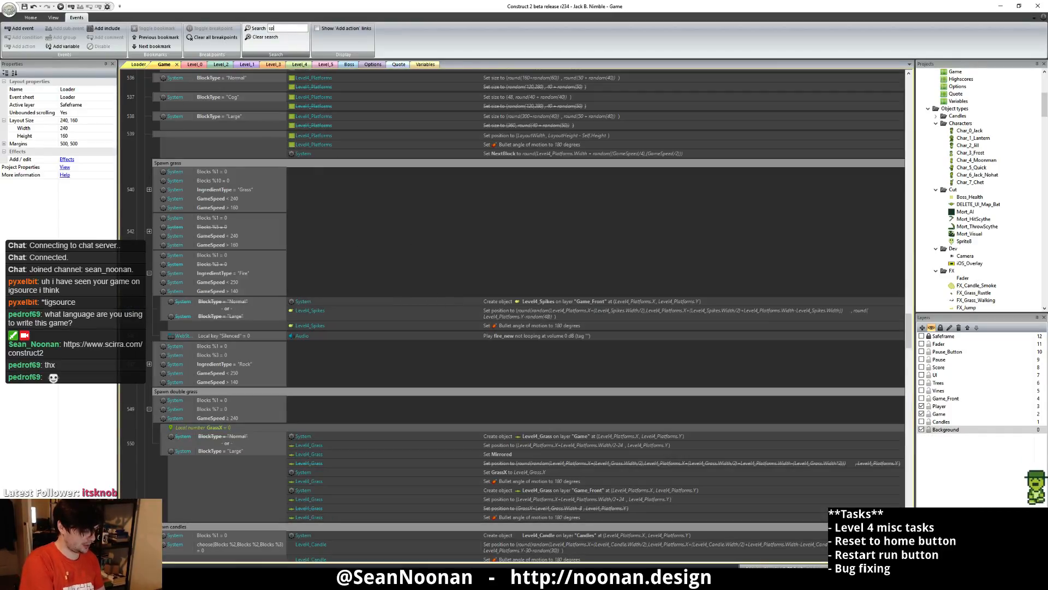
text(ike)
scroll(234, 225, down, 1)
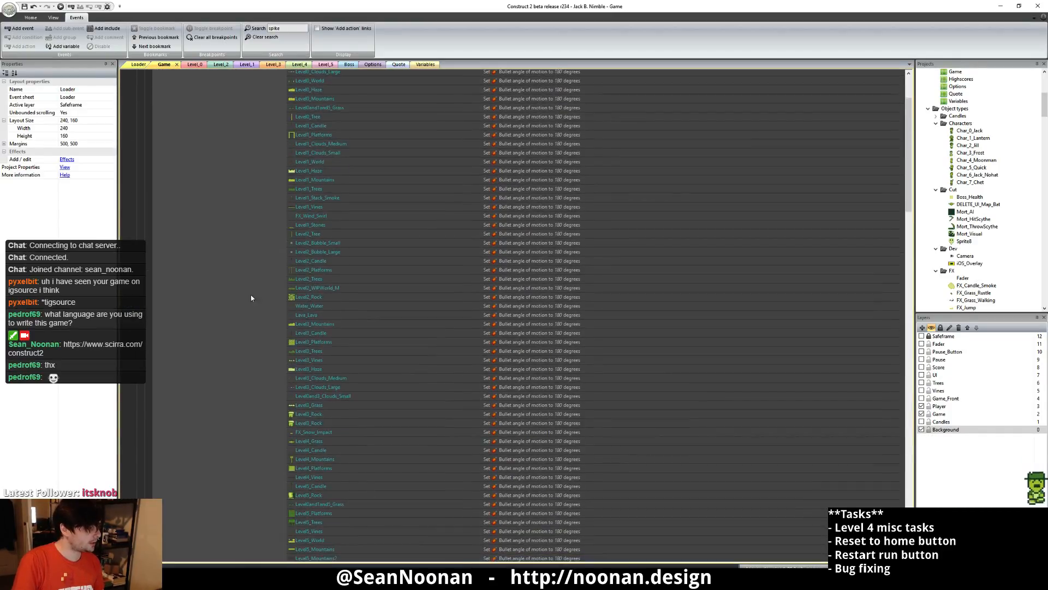
scroll(251, 290, down, 15)
scroll(286, 400, down, 1)
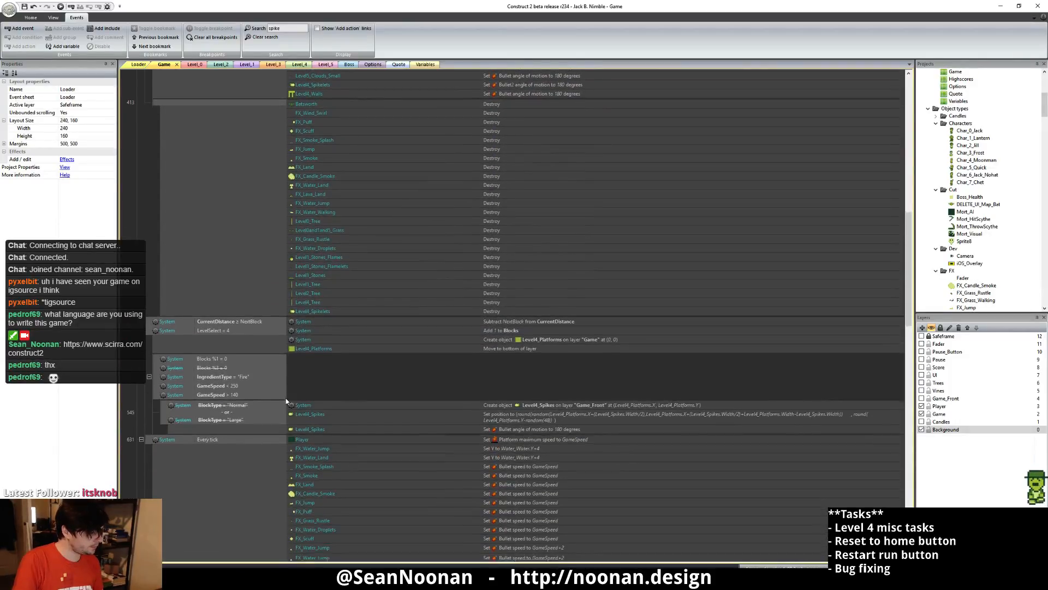
- Add a Player "Is boolean instance variable set" condition for Dead to the Fire ingredient event that spawns Level4_Spikes
click(242, 343)
click(255, 374)
click(161, 395)
scroll(597, 401, down, 4)
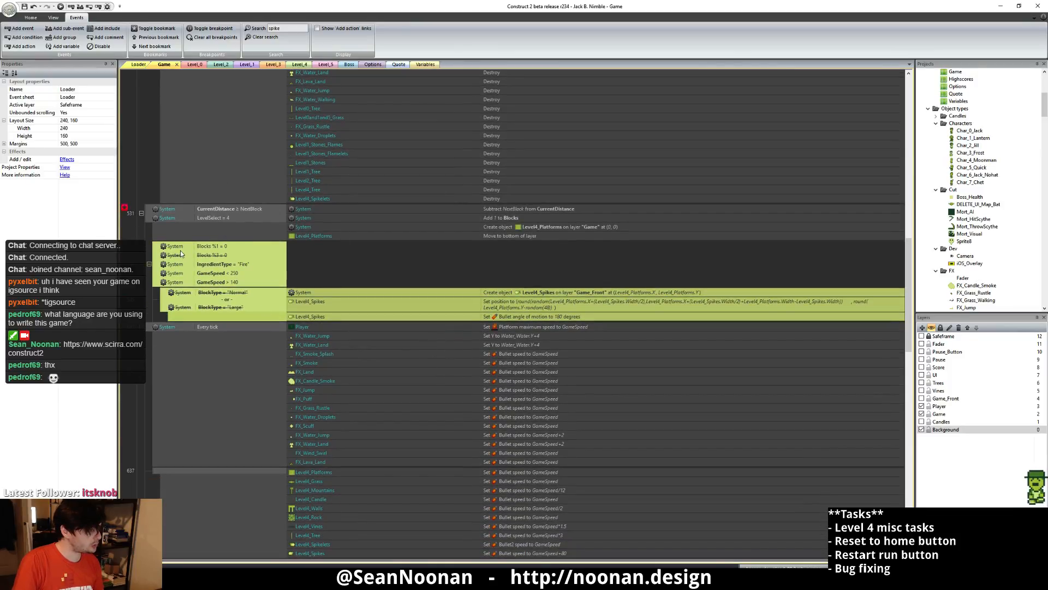
right_click(160, 272)
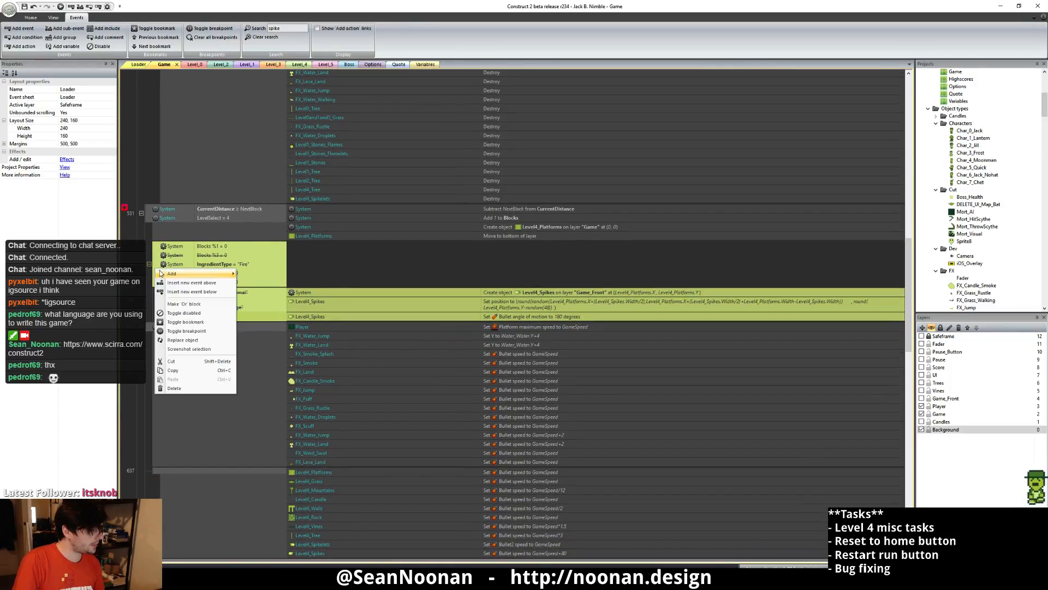
mouse_move(160, 272)
click(288, 275)
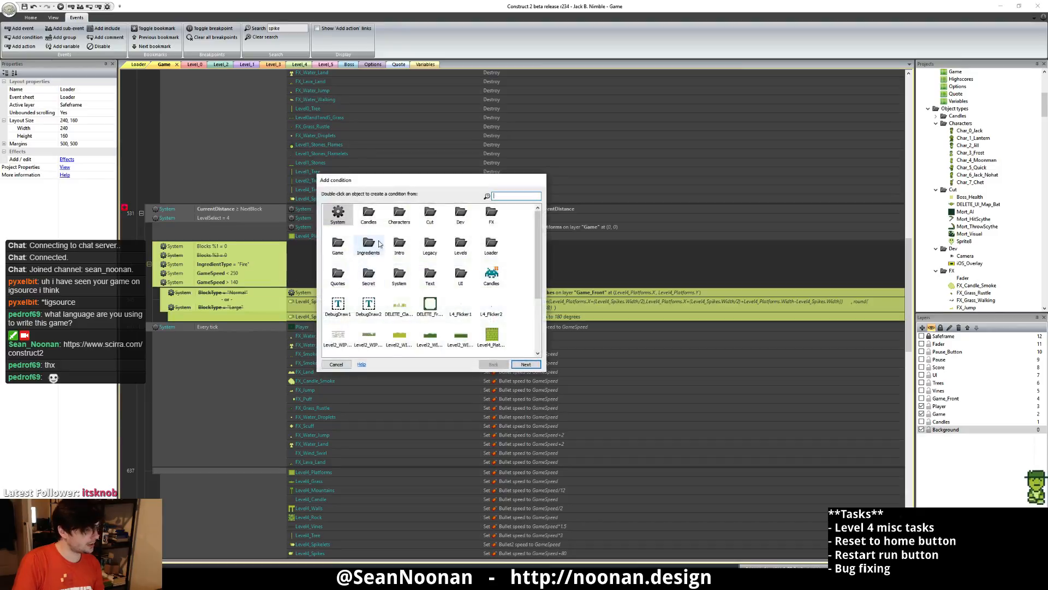
click(506, 266)
scroll(420, 315, down, 3)
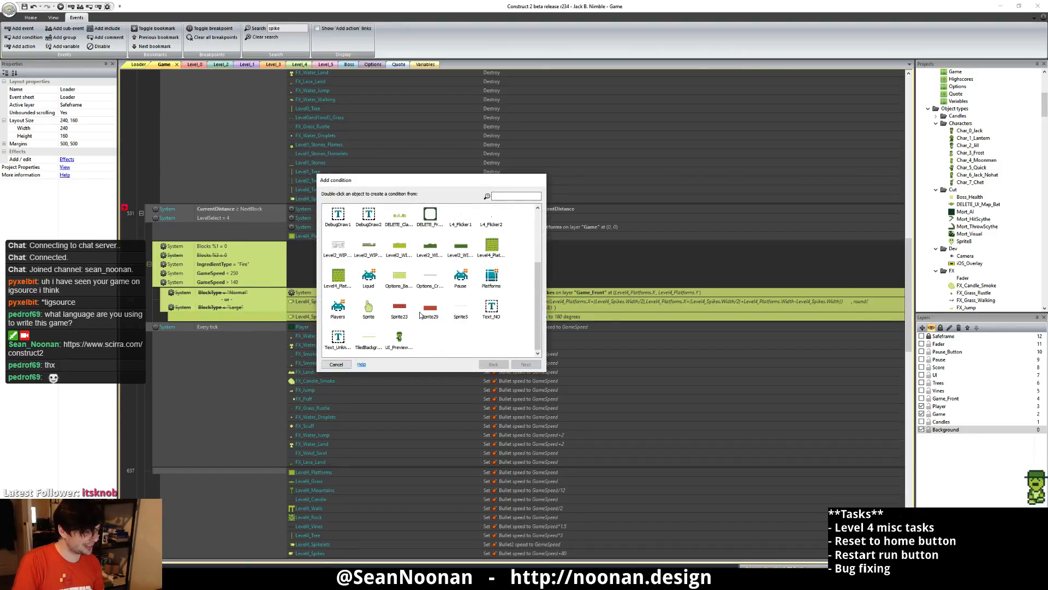
scroll(418, 294, up, 3)
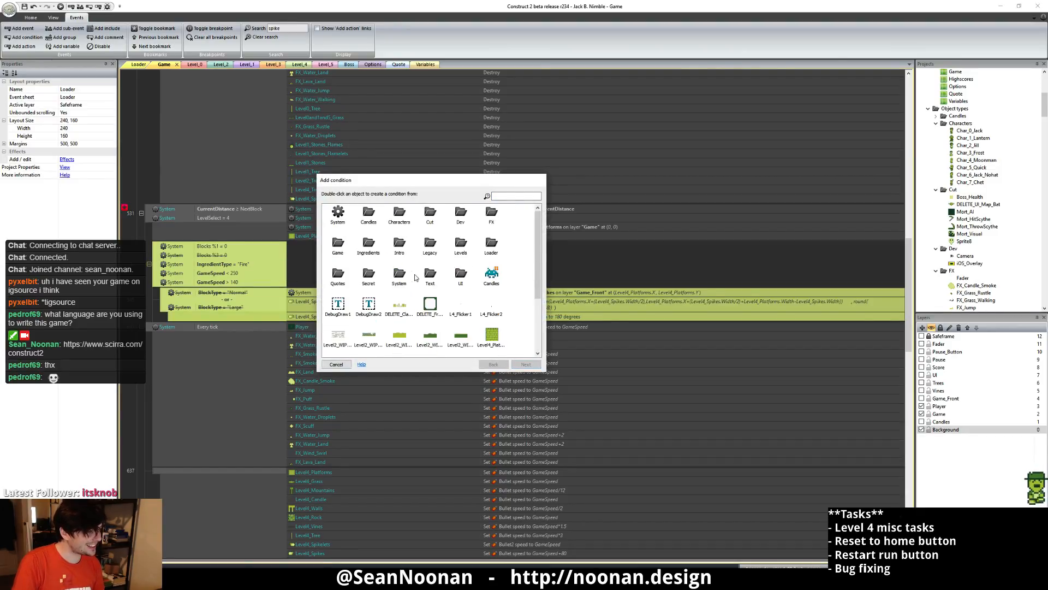
double_click(339, 246)
double_click(521, 214)
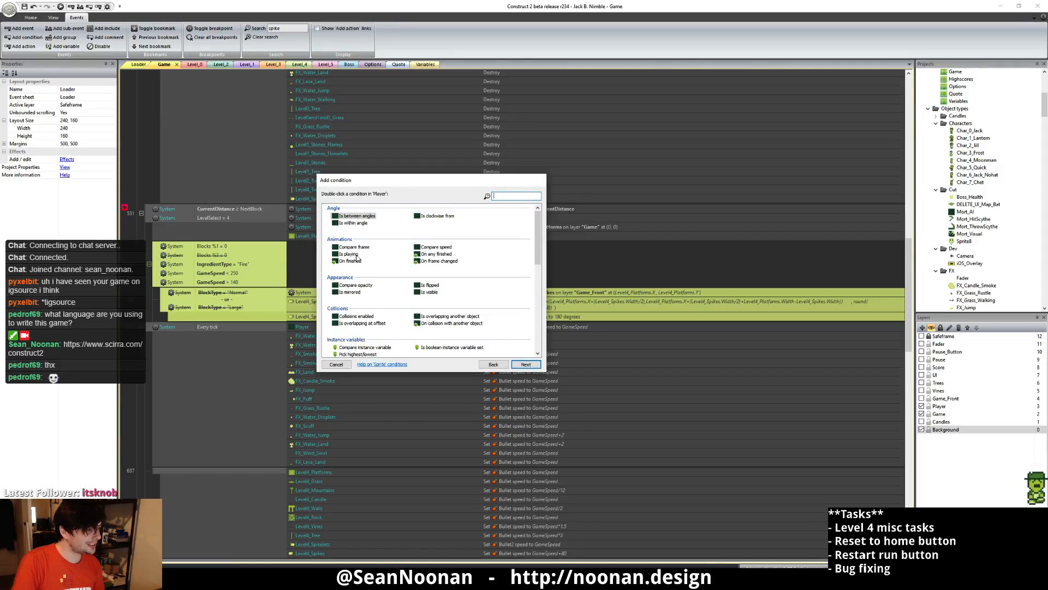
scroll(407, 319, down, 6)
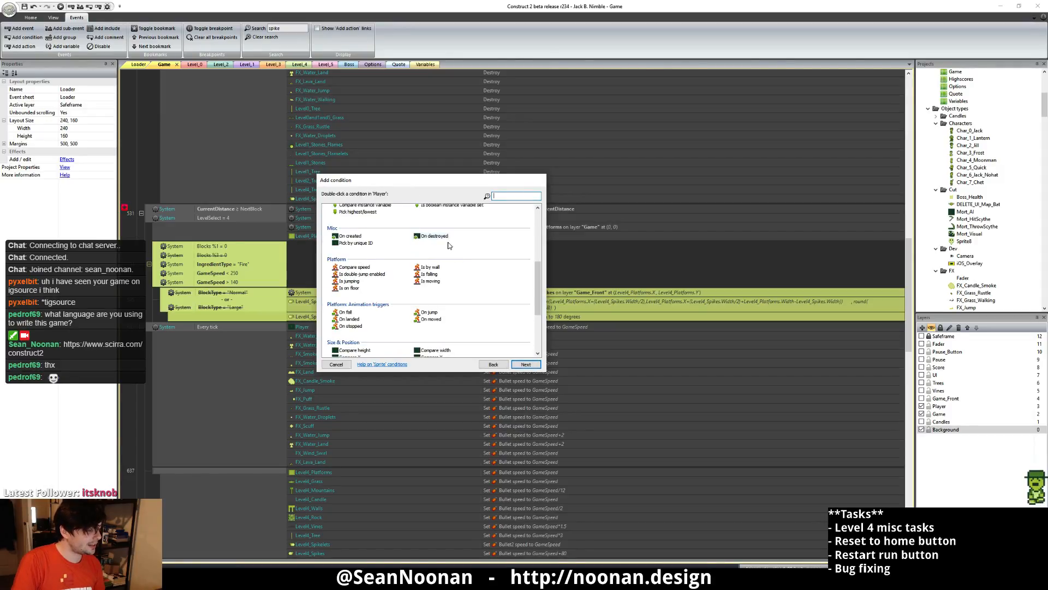
scroll(449, 246, up, 3)
double_click(444, 278)
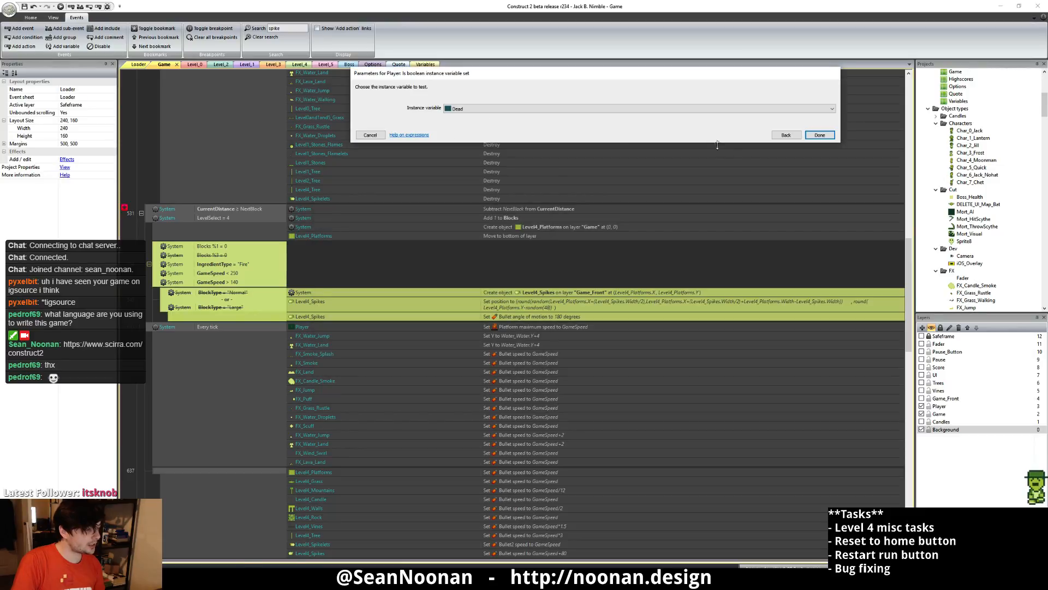
click(823, 135)
- Invert the Player Is Dead condition on the Level4_Spikes spawn event and save the project
right_click(205, 292)
click(238, 330)
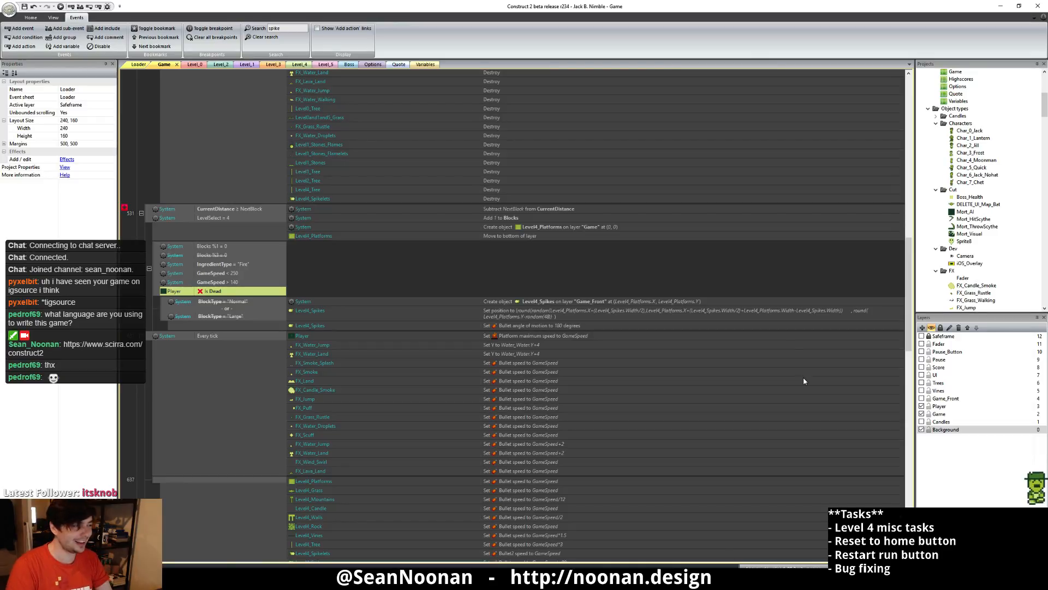
click(24, 6)
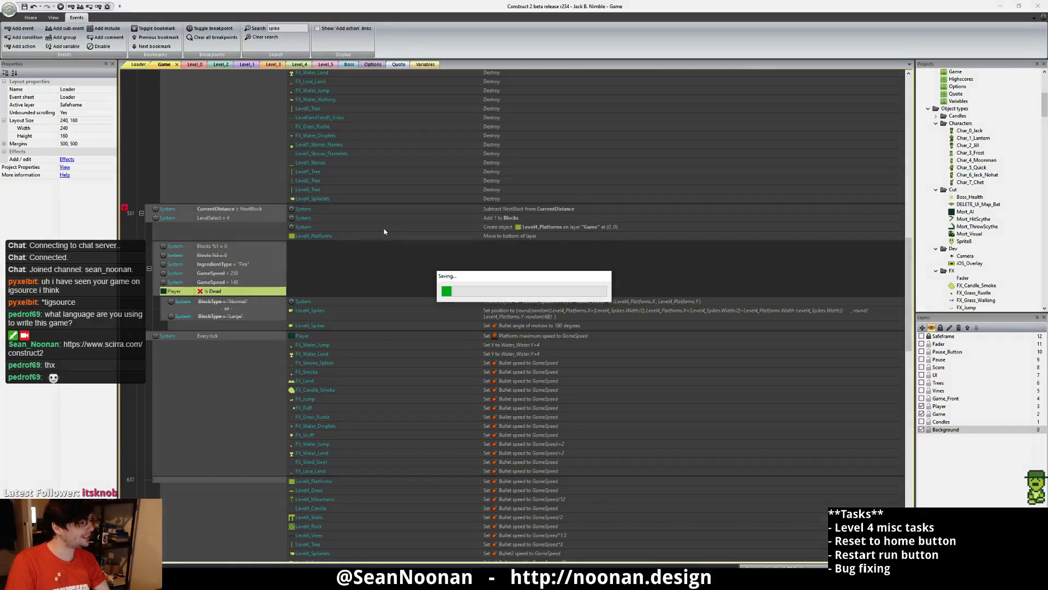